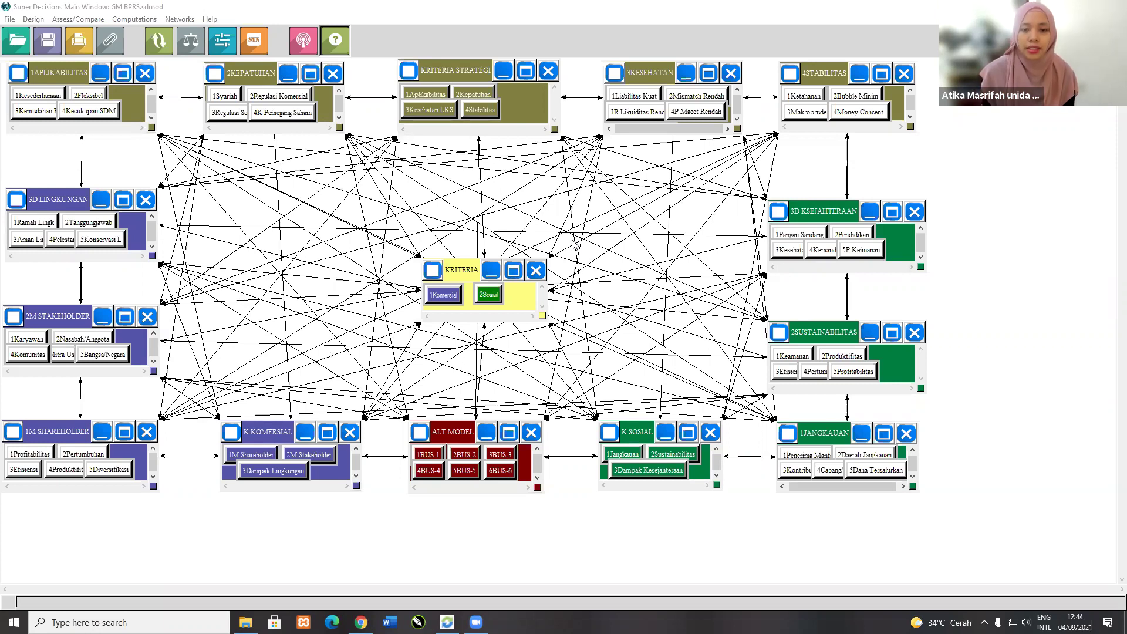
# Step: Switch to File Explorer and open the GM BUS model with ActiveState Basekit in a maximized window
pyautogui.click(245, 622)
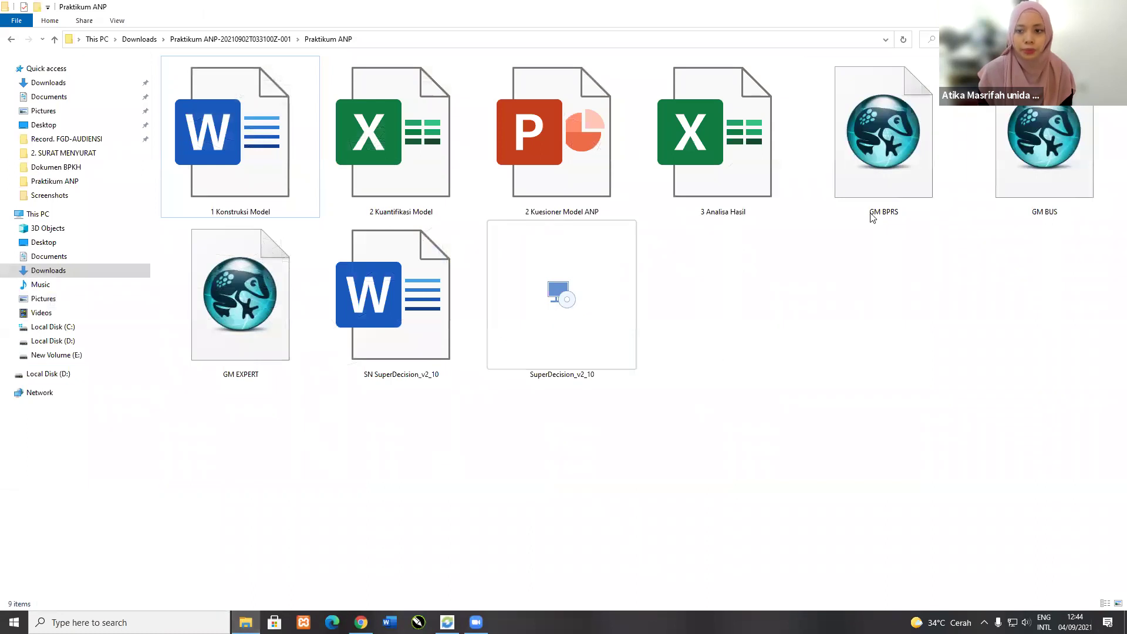
pyautogui.click(872, 215)
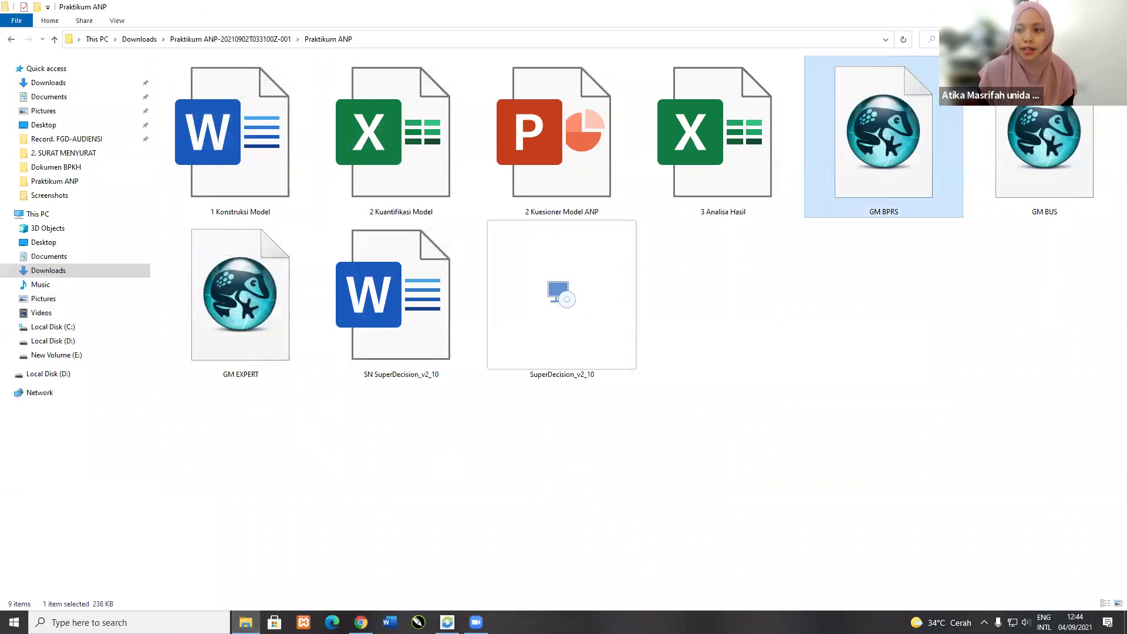
pyautogui.rightClick(1046, 141)
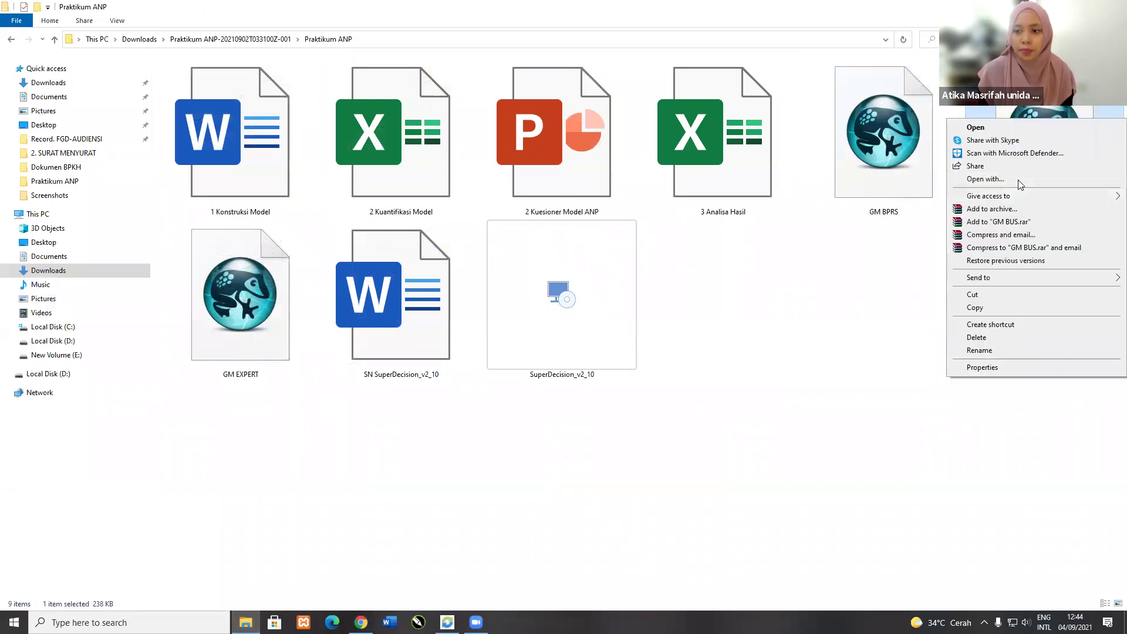
pyautogui.click(999, 180)
pyautogui.click(599, 366)
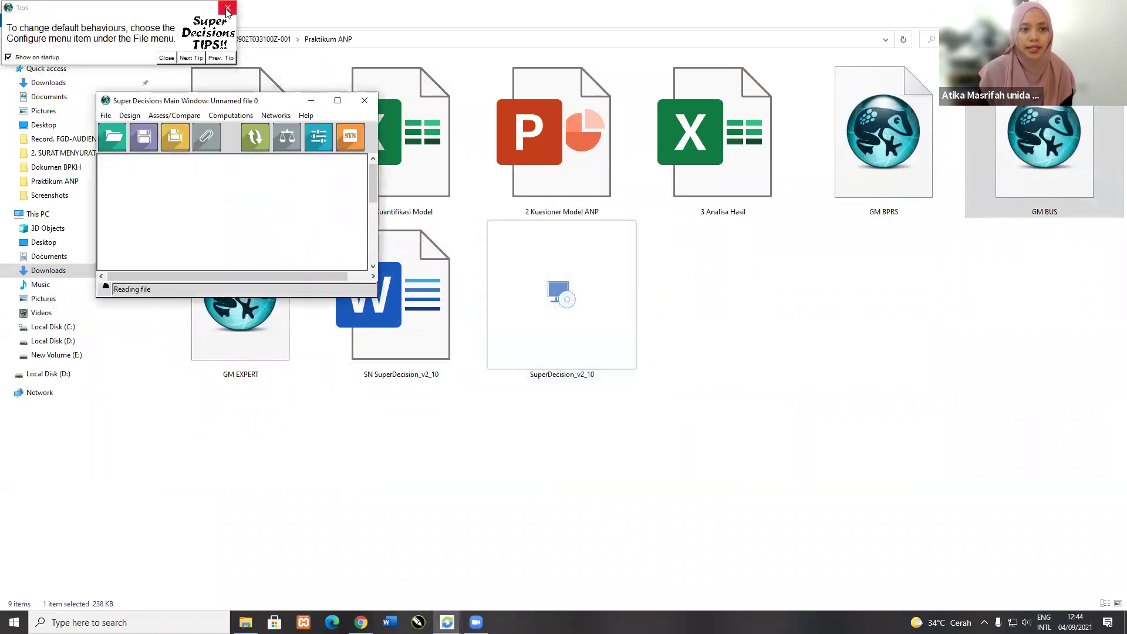
pyautogui.click(338, 105)
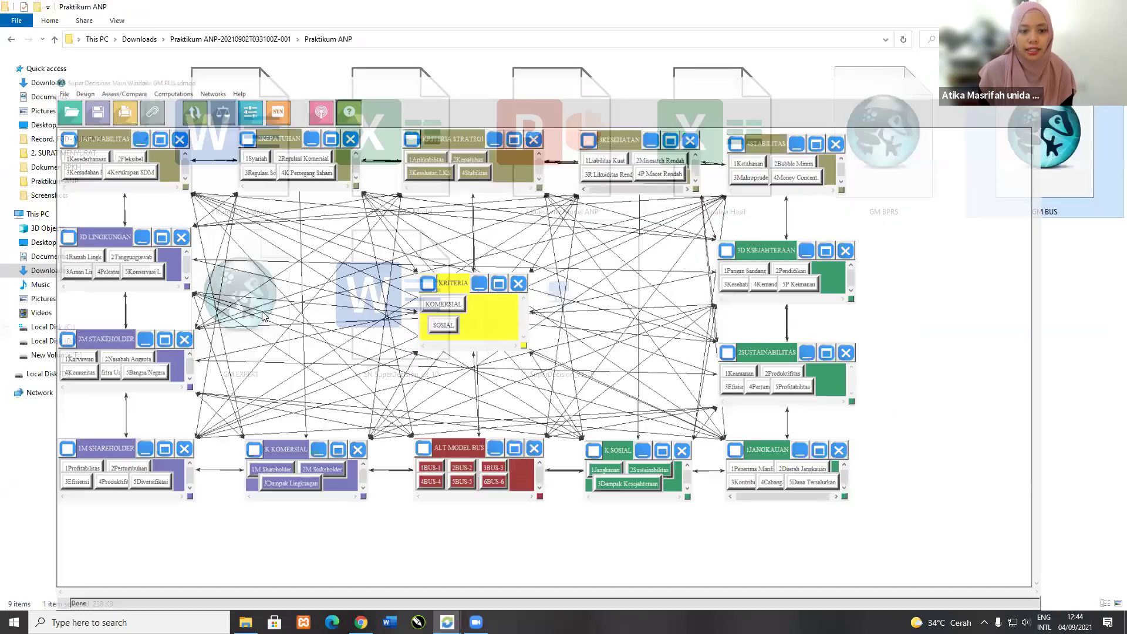
# Step: Return to File Explorer and open the GM EXPERT model with ActiveState Basekit in a maximized window, dismissing the startup tip
pyautogui.hotkey('alt', 'Tab')
pyautogui.rightClick(263, 316)
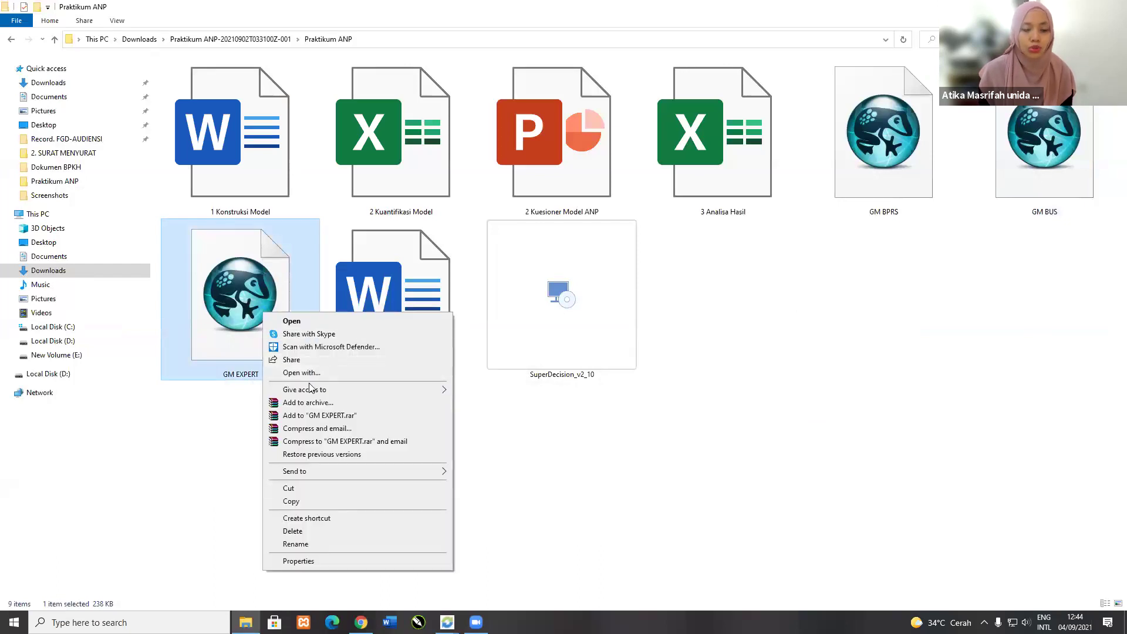
pyautogui.click(312, 374)
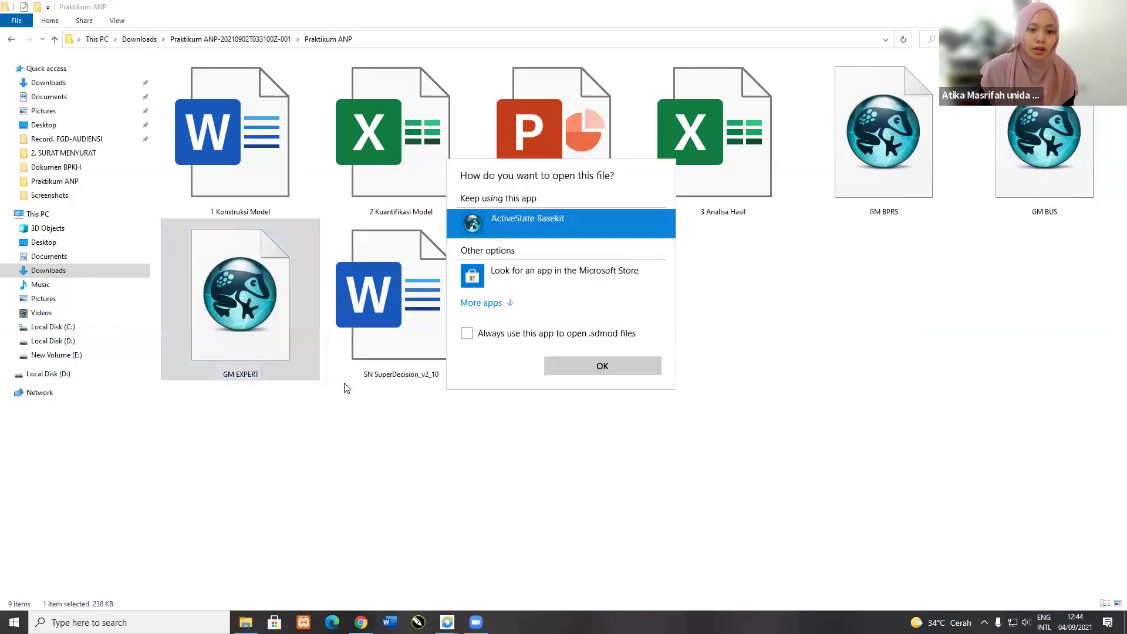
pyautogui.click(554, 370)
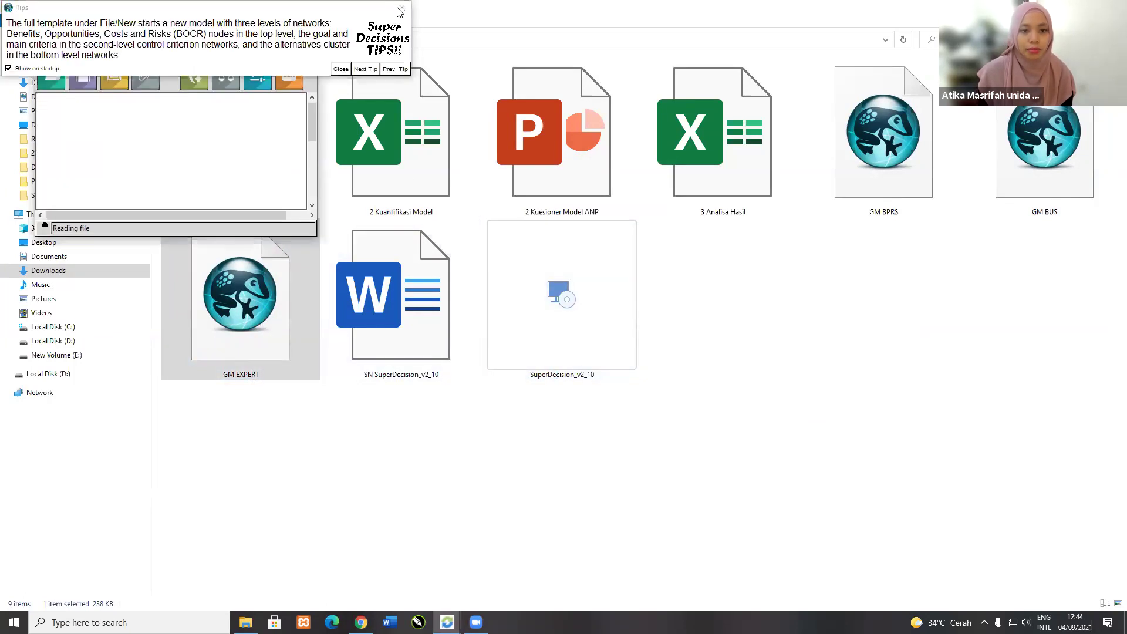
pyautogui.click(401, 9)
pyautogui.click(273, 41)
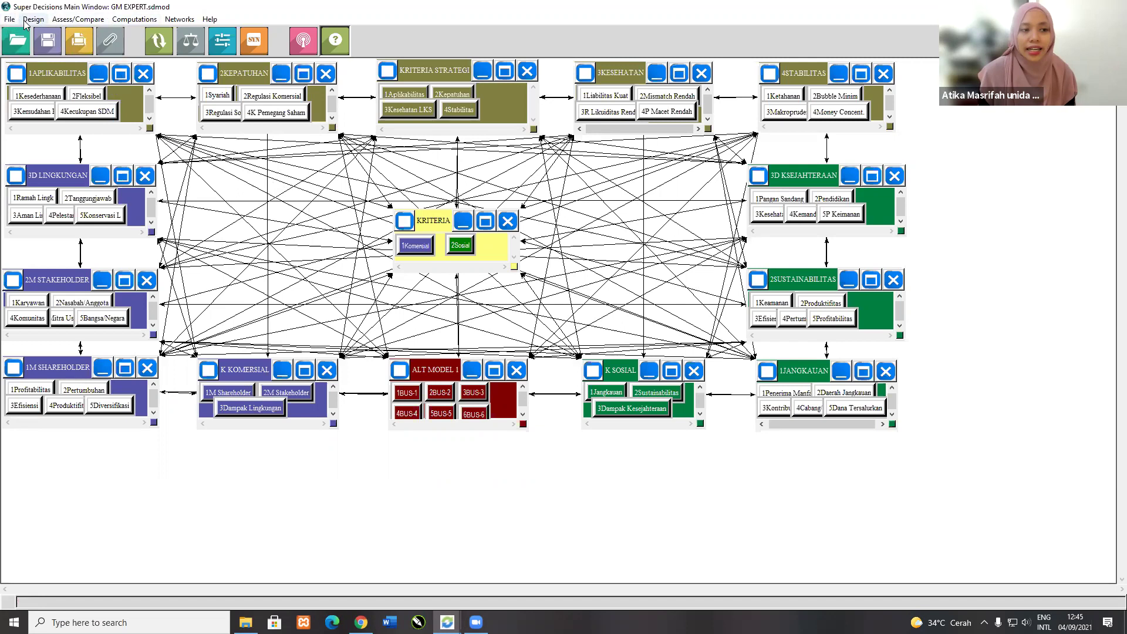
# Step: Compute the priorities of the GM EXPERT model, copy their values and close the results
pyautogui.click(124, 21)
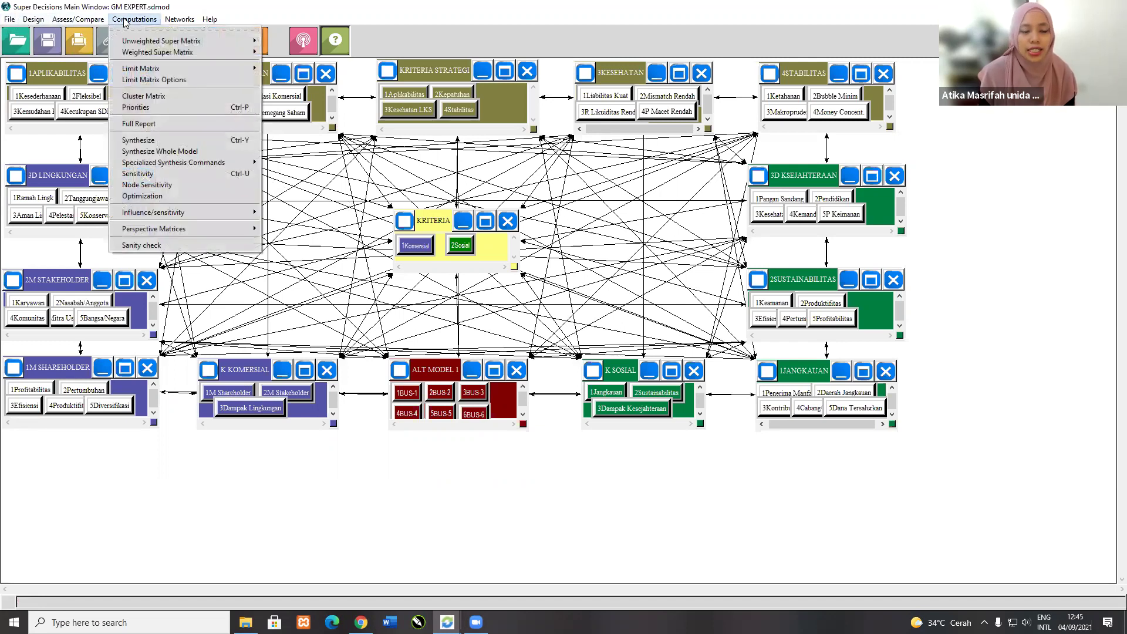
pyautogui.click(135, 108)
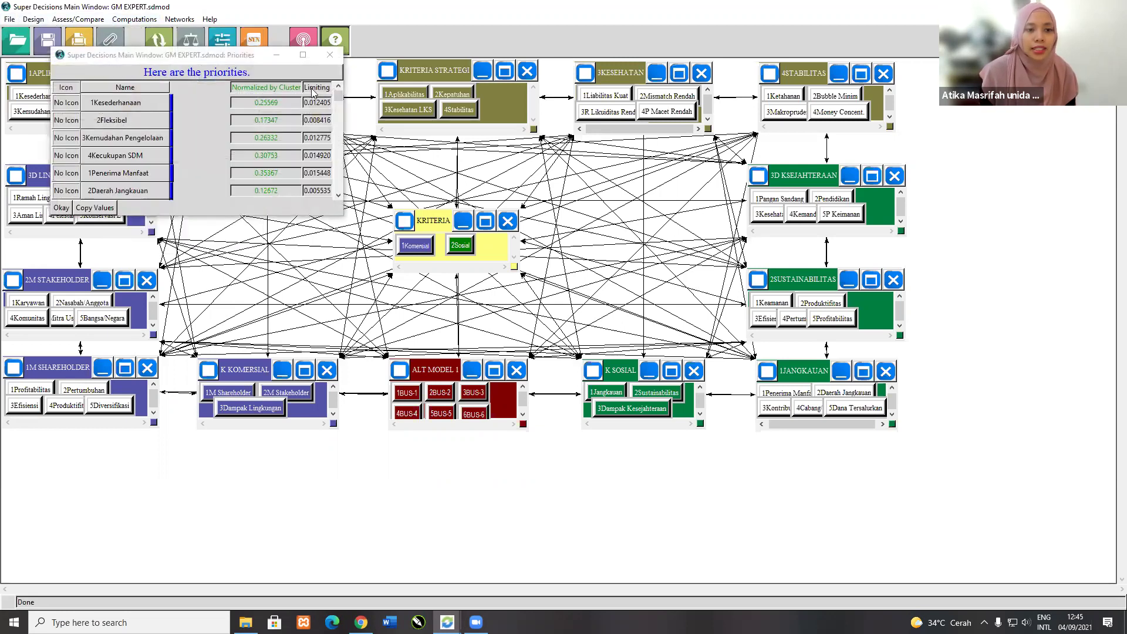
pyautogui.click(303, 55)
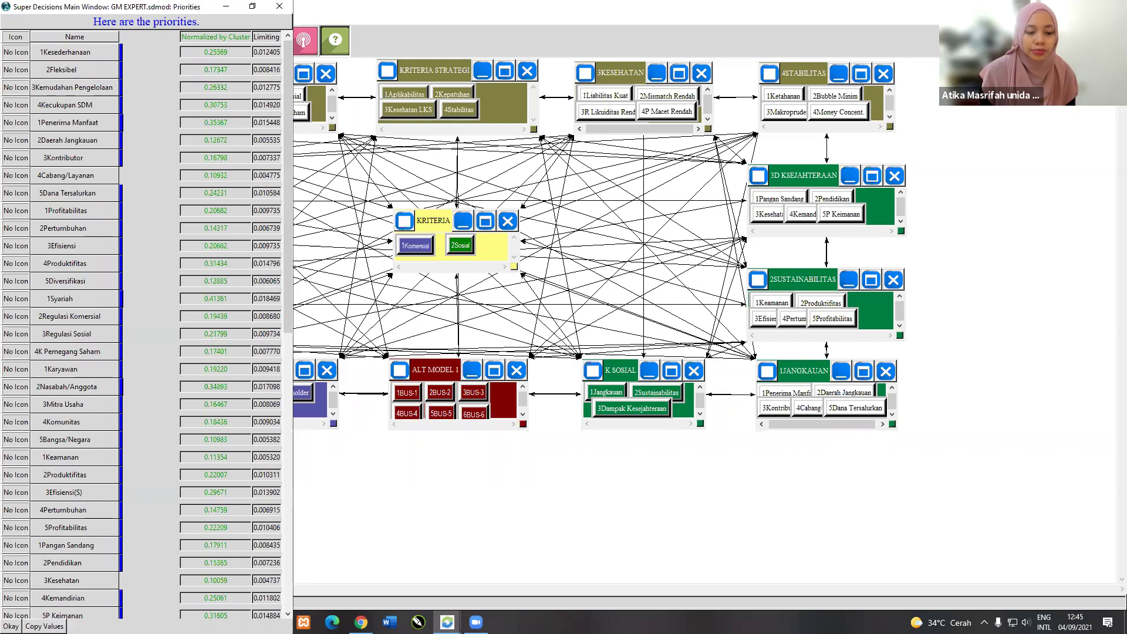
pyautogui.click(11, 626)
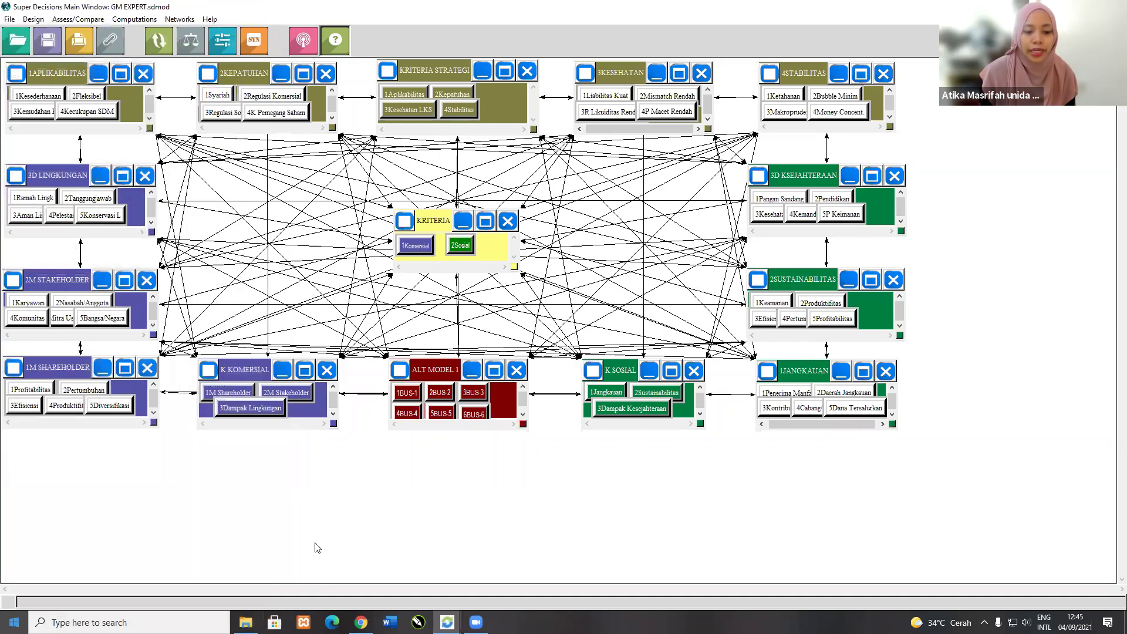
# Step: Open the 3 Analisa Hasil workbook from the Praktikum ANP folder for editing and add a blank sheet after Limiting
pyautogui.click(245, 621)
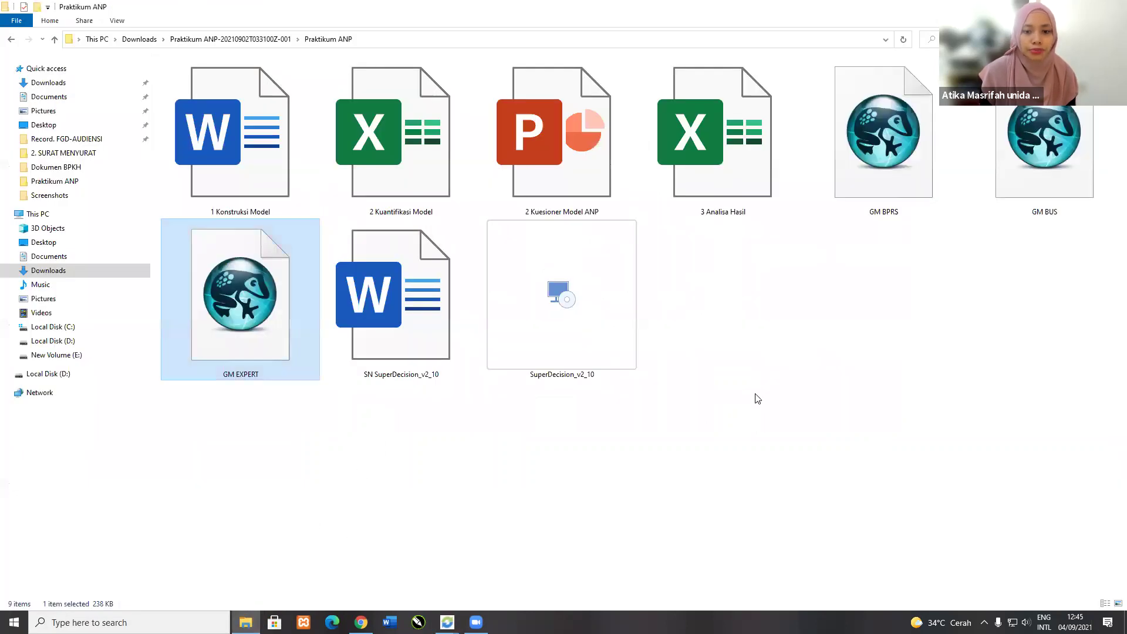
pyautogui.doubleClick(765, 168)
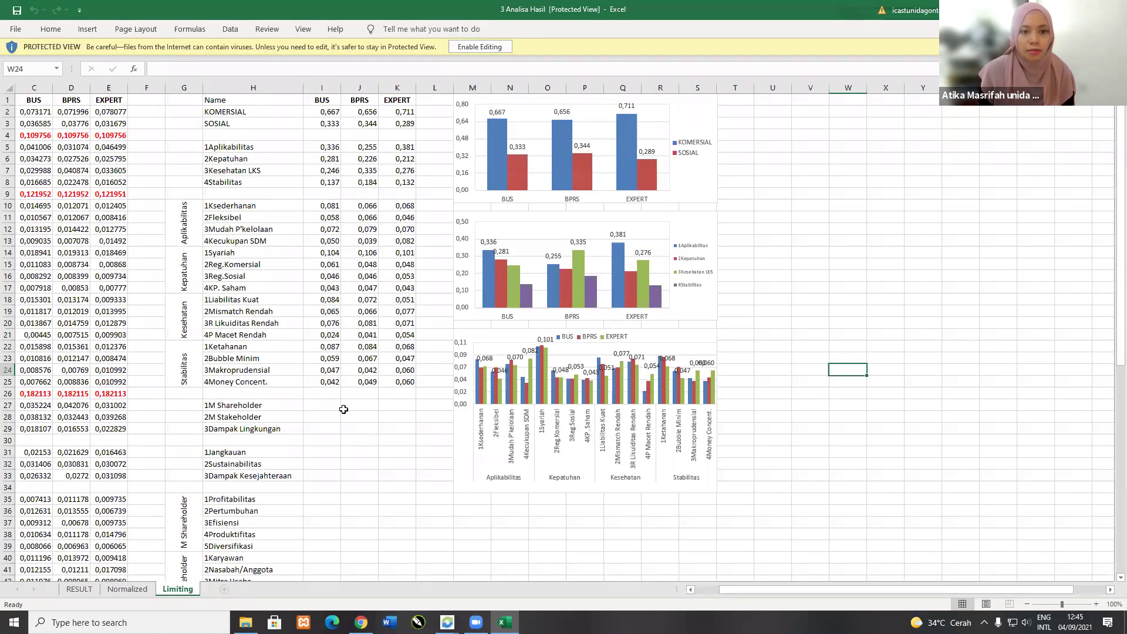
pyautogui.click(479, 46)
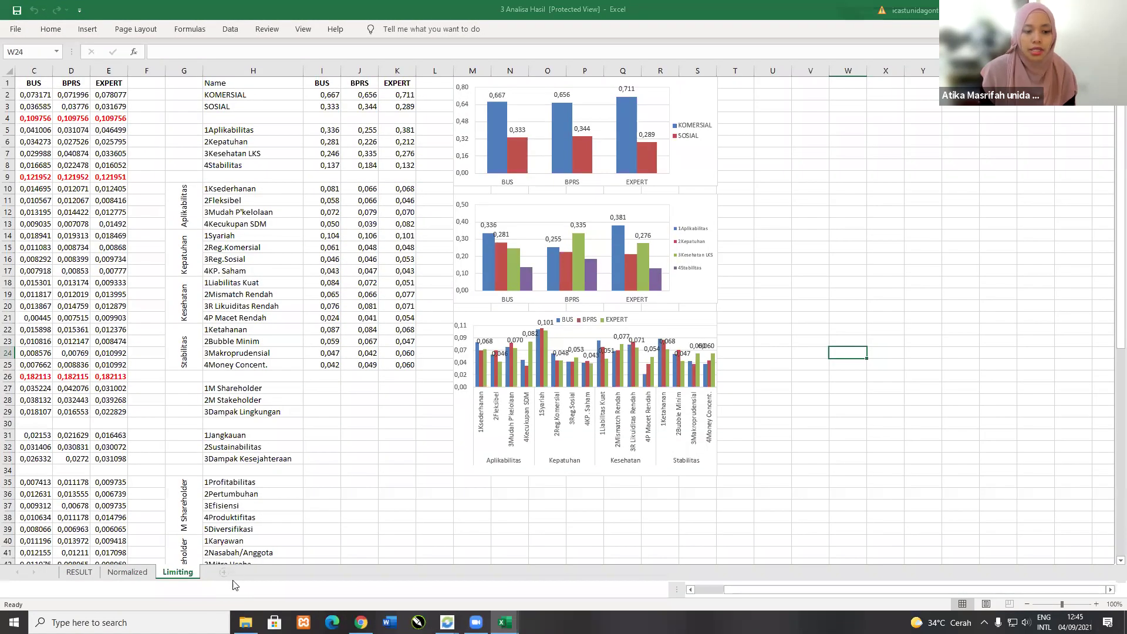
pyautogui.click(234, 569)
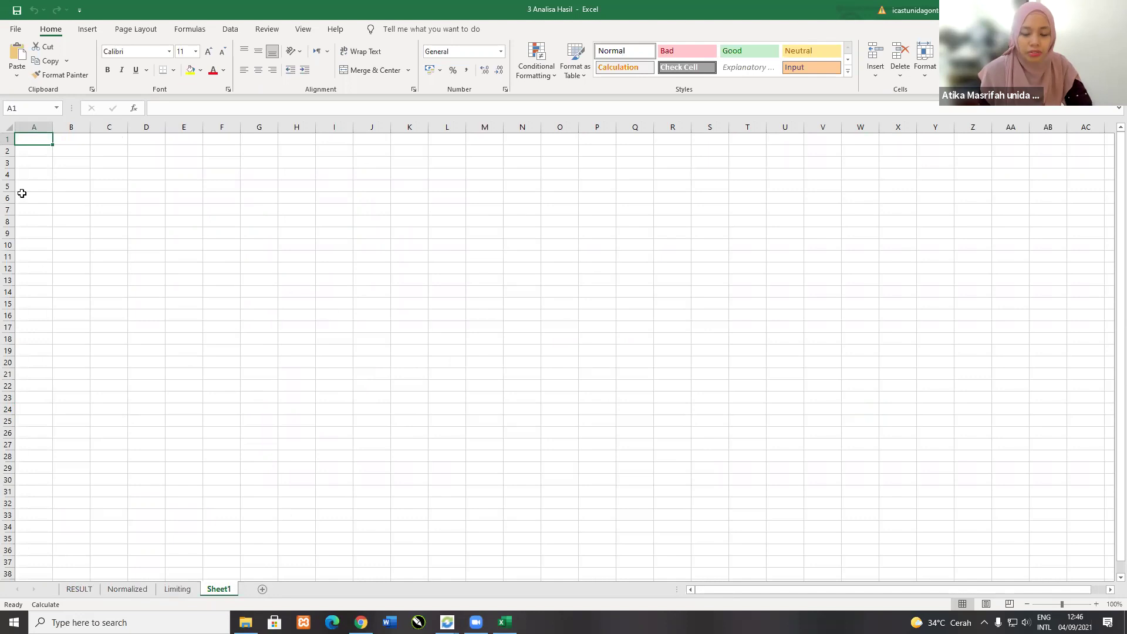
# Step: Paste the copied priorities at A1 of the new sheet and replace the Name heading with GM EXPERT
pyautogui.hotkey('ctrl', 'v')
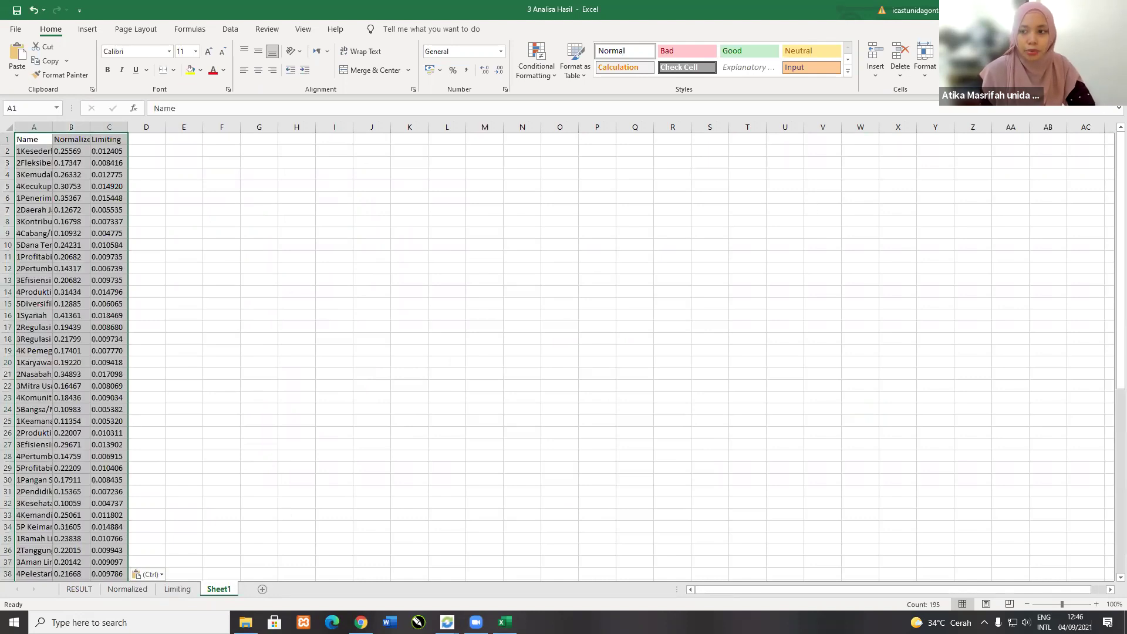
pyautogui.hotkey('ctrl', 'F1')
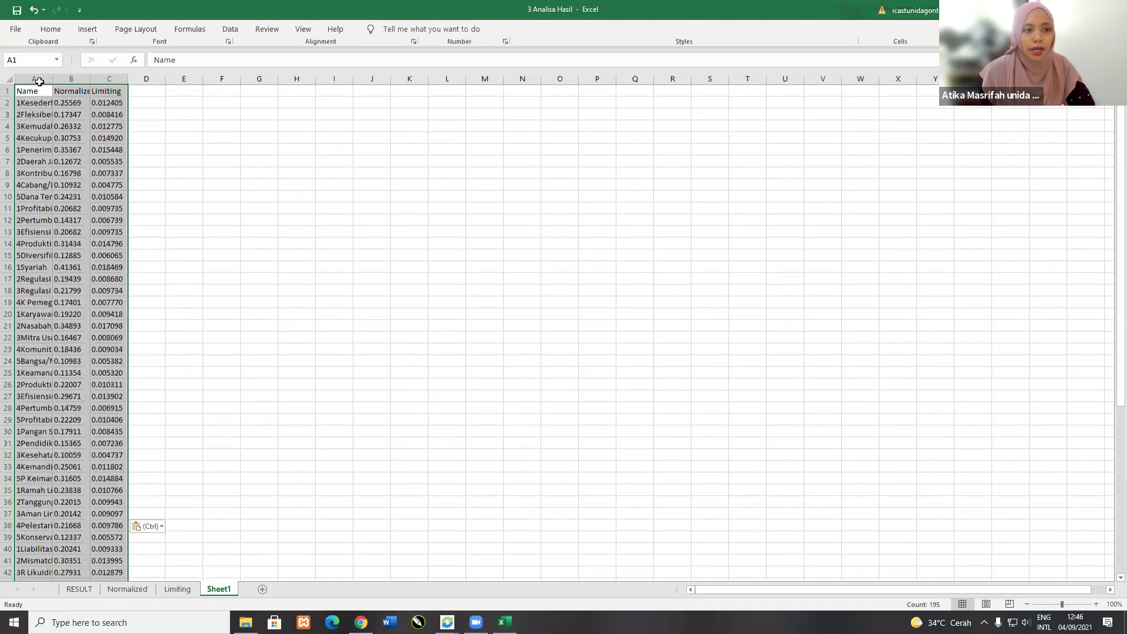
pyautogui.click(39, 81)
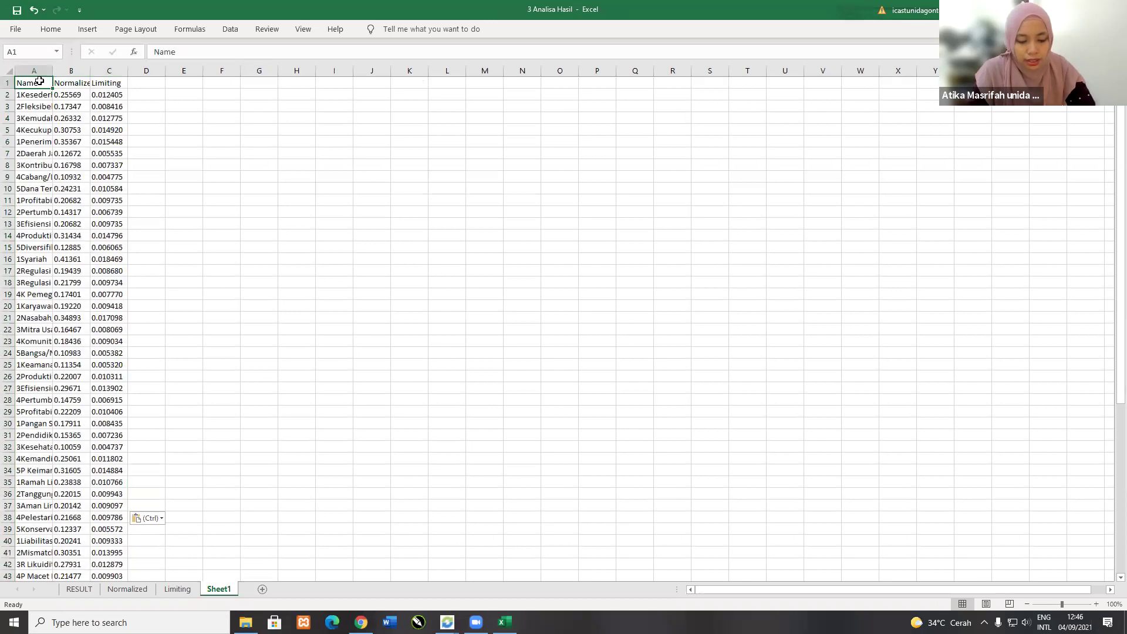
pyautogui.write('GM EXPERT')
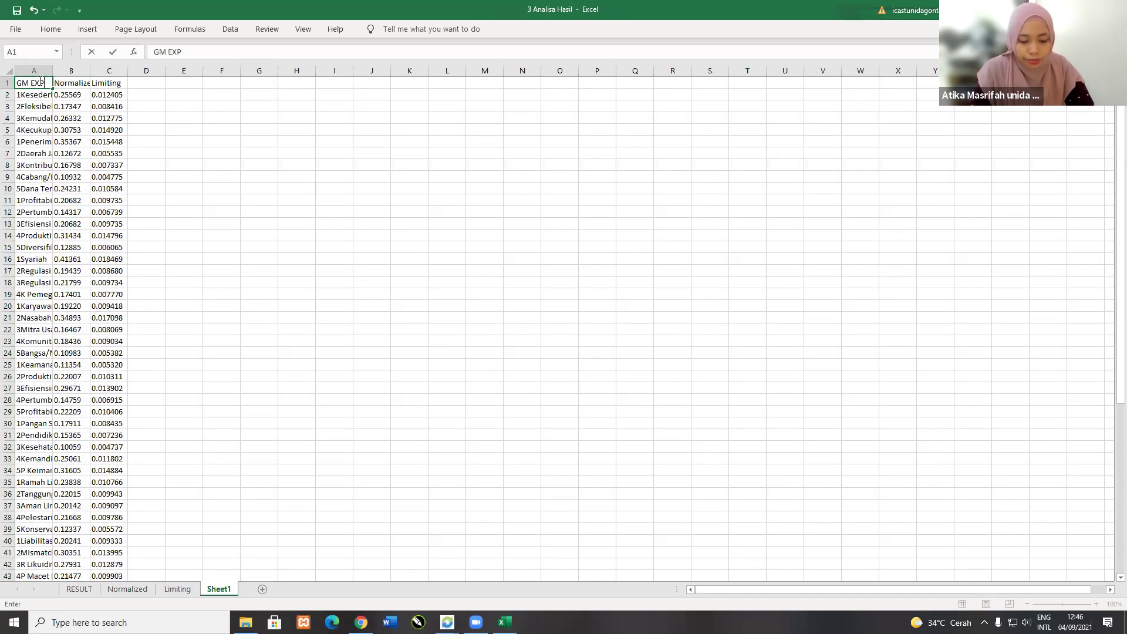
pyautogui.click(39, 81)
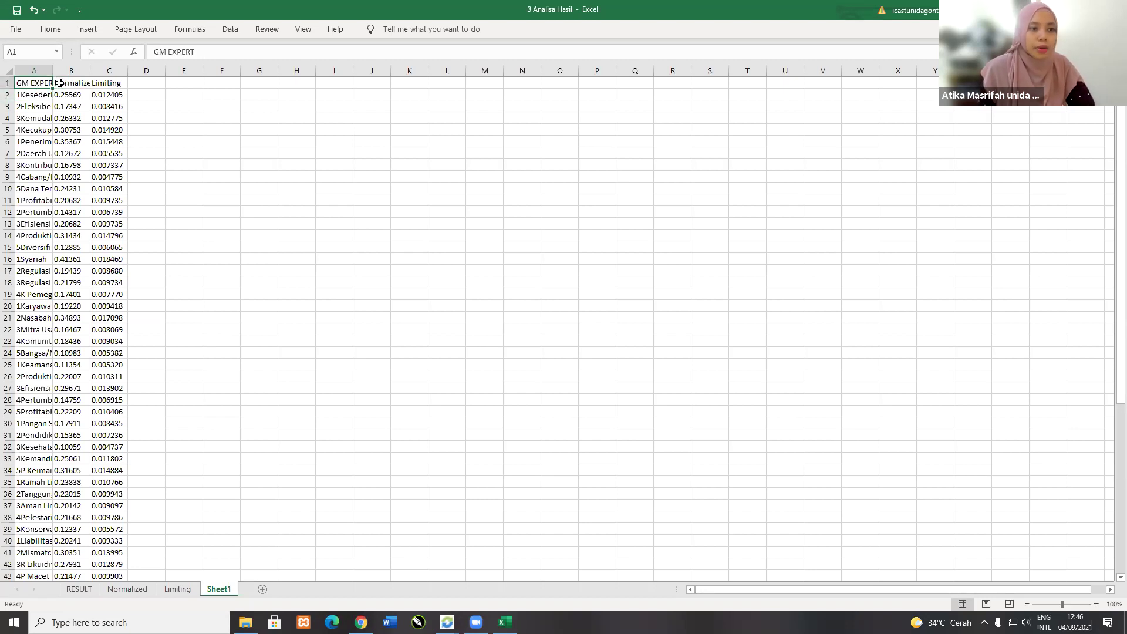
# Step: Make the headings in A1:C1 bold
pyautogui.keyDown('shift'); pyautogui.click(108, 83); pyautogui.keyUp('shift')
pyautogui.hotkey('ctrl', 'b')
pyautogui.click(154, 186)
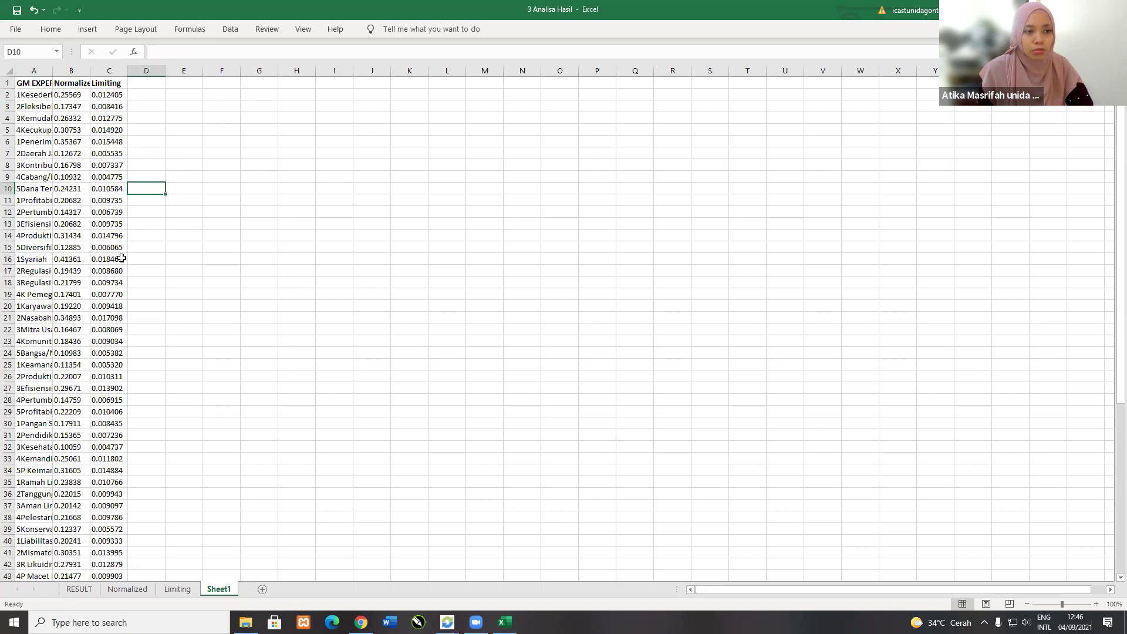
# Step: Widen columns A and B so the element names and the Normalized By Cluster heading fit
pyautogui.scroll(8, 122, 259)
pyautogui.scroll(3, 239, 152)
pyautogui.doubleClick(115, 77)
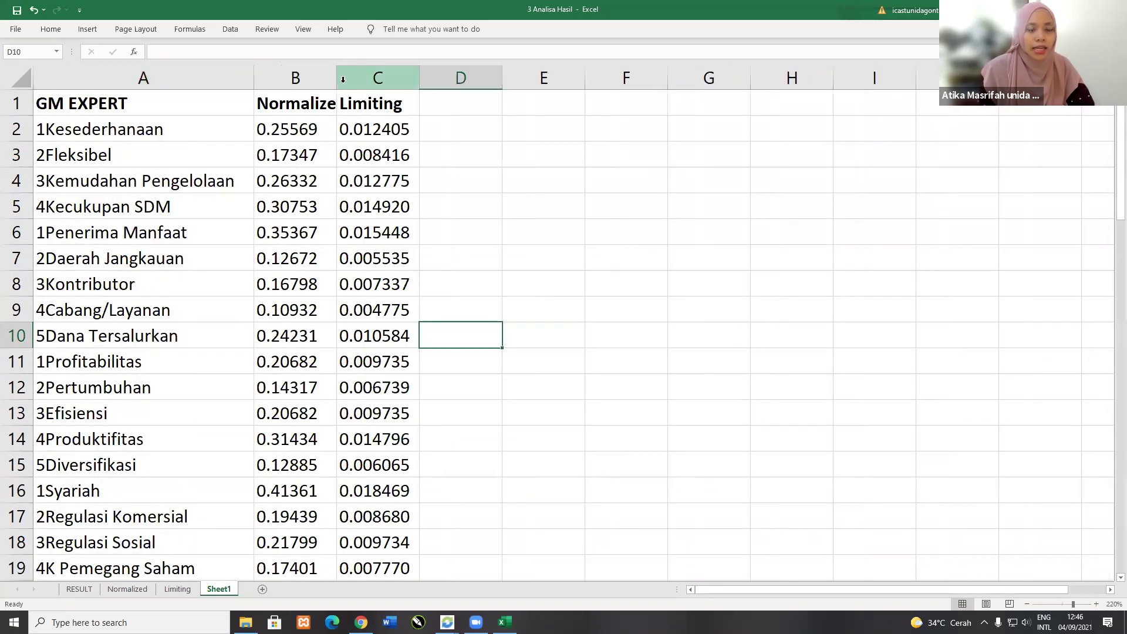
pyautogui.doubleClick(337, 77)
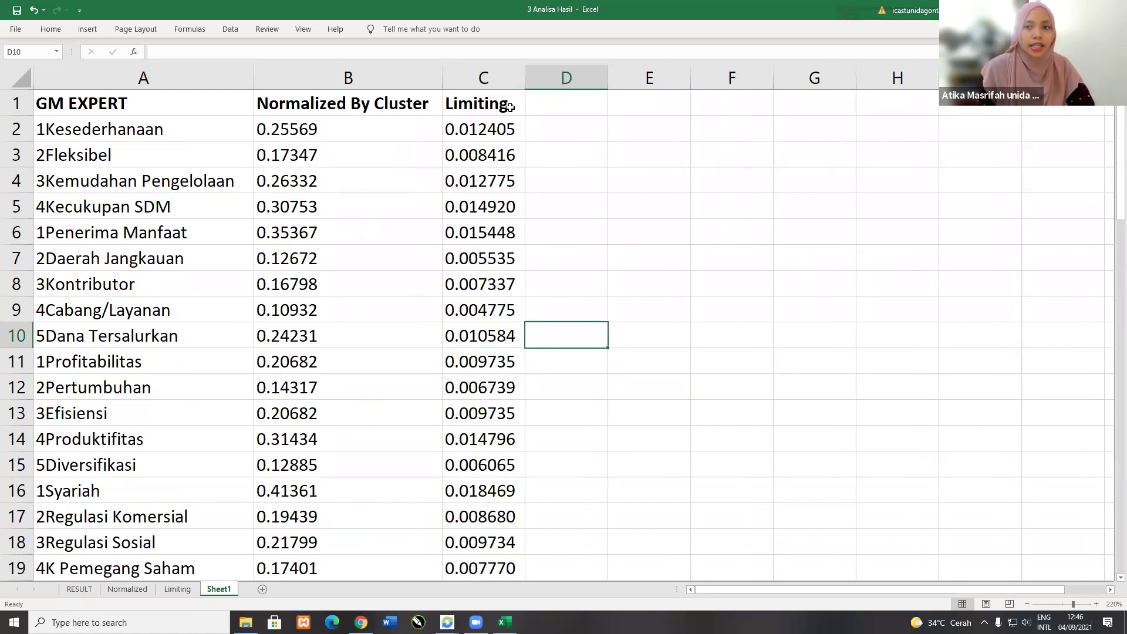
pyautogui.moveTo(437, 80); pyautogui.dragTo(448, 80)
# Step: Examine the normalized and limiting values alongside the element names in the pasted priorities table
pyautogui.click(327, 136)
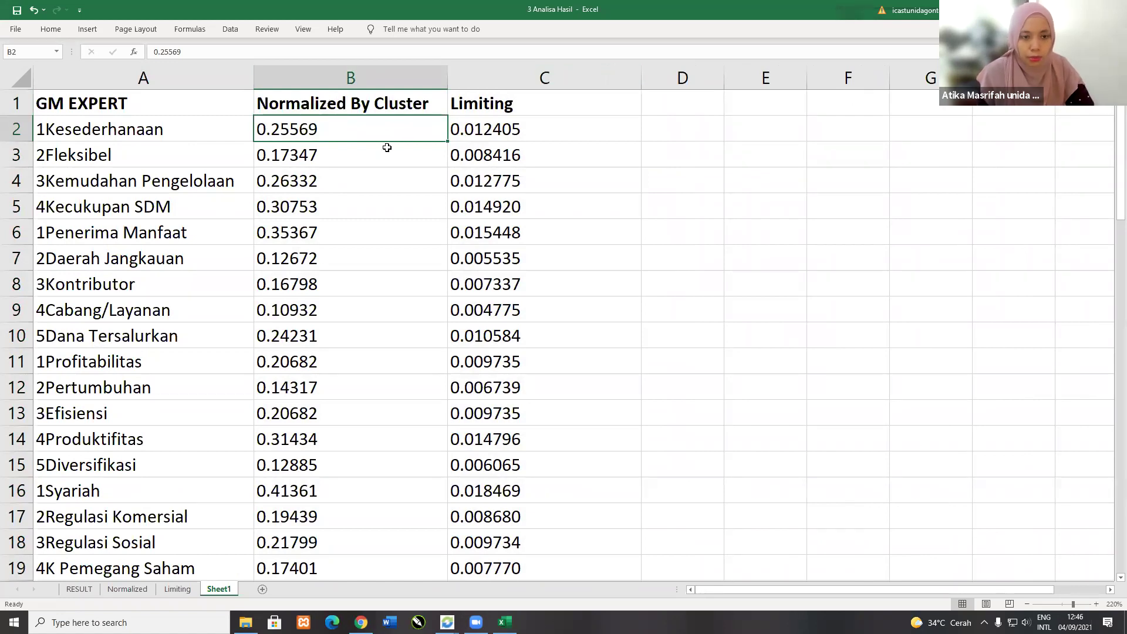
pyautogui.click(478, 105)
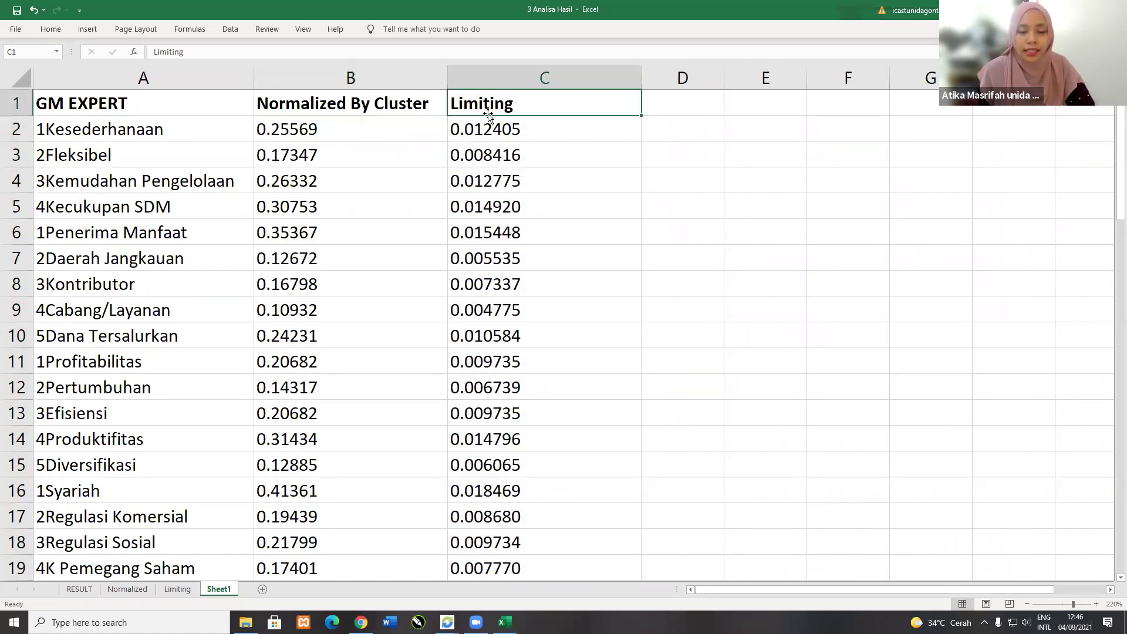
pyautogui.click(489, 126)
pyautogui.moveTo(143, 122); pyautogui.dragTo(118, 543)
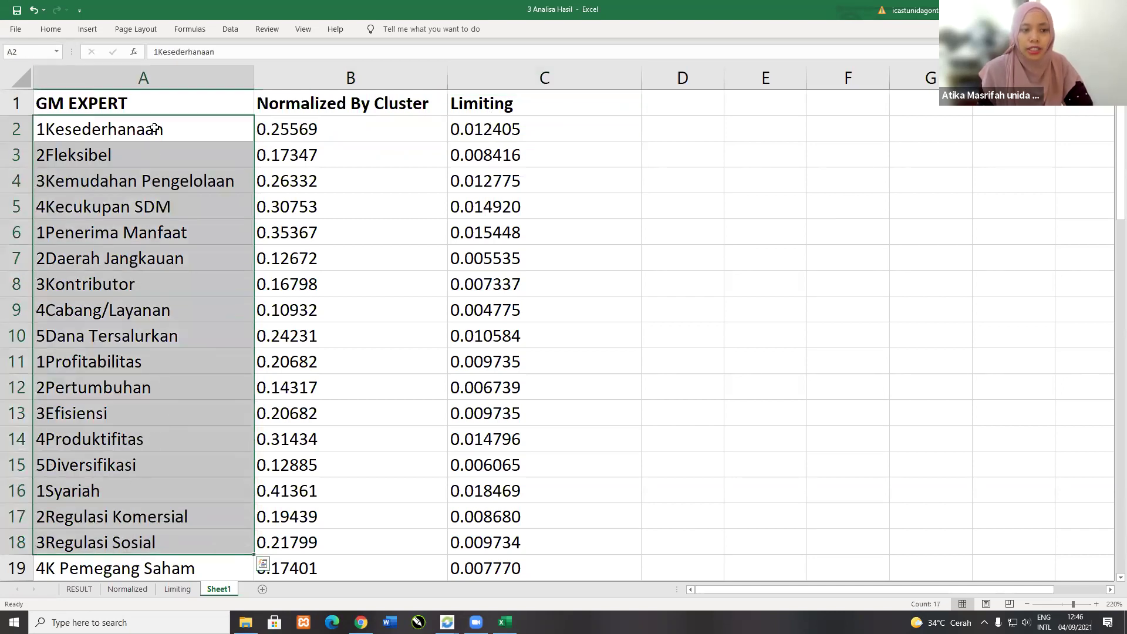
# Step: Sum the Limiting values in C66 with the formula =SUM(C2:C65)
pyautogui.scroll(-17, 208, 328)
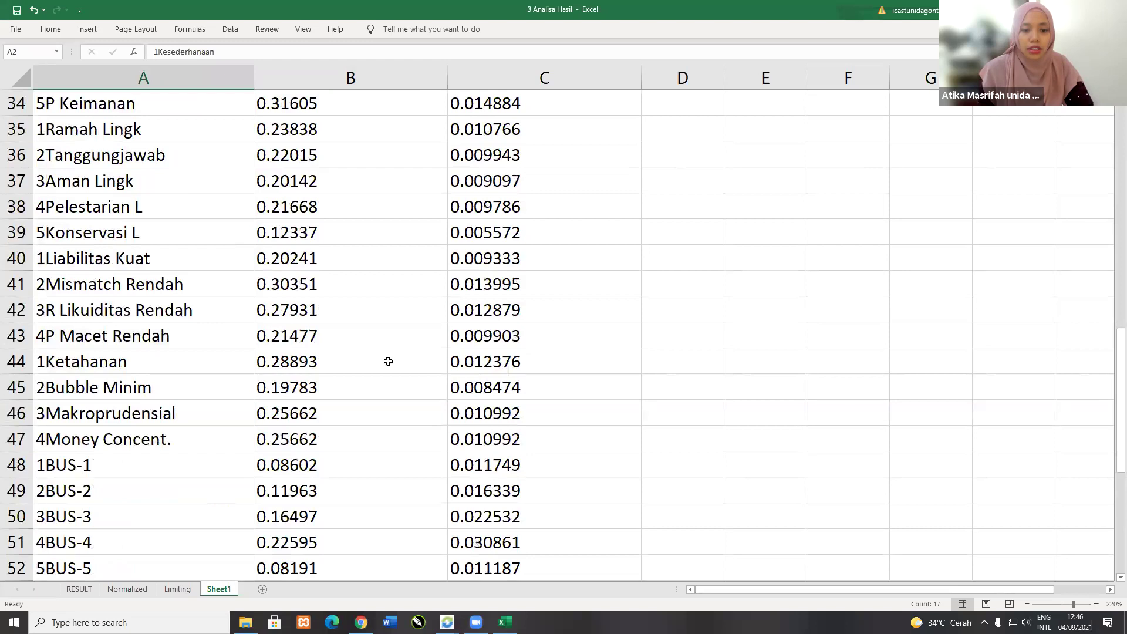
pyautogui.scroll(-2, 492, 320)
pyautogui.click(495, 310)
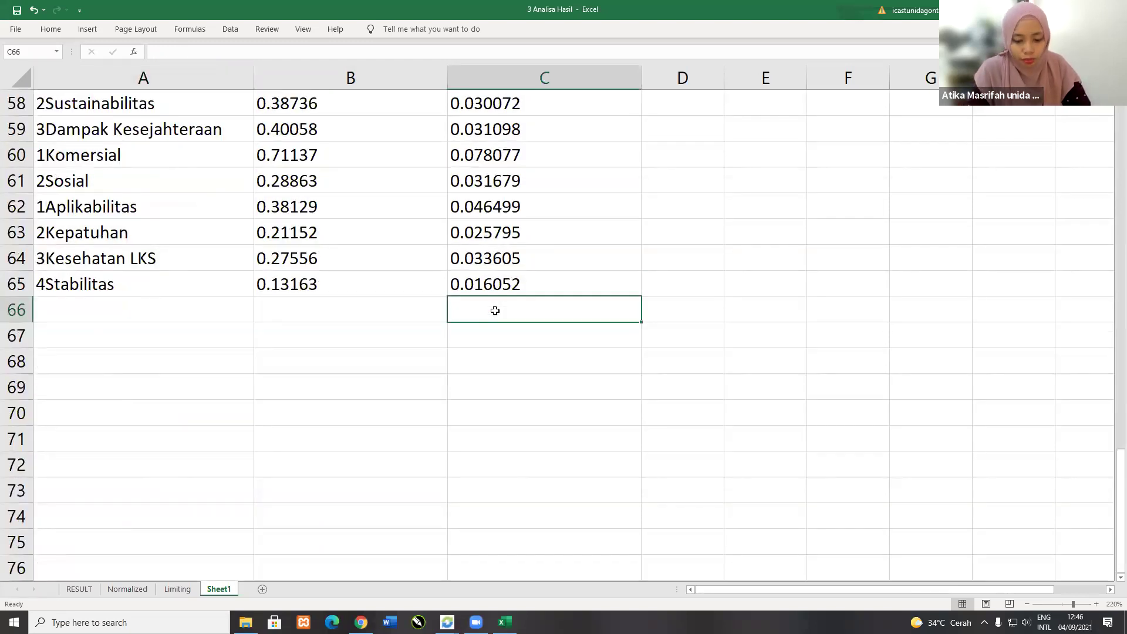
pyautogui.write('=SUM(')
pyautogui.press('Up')
pyautogui.hotkey('ctrl', 'shift', 'Up')
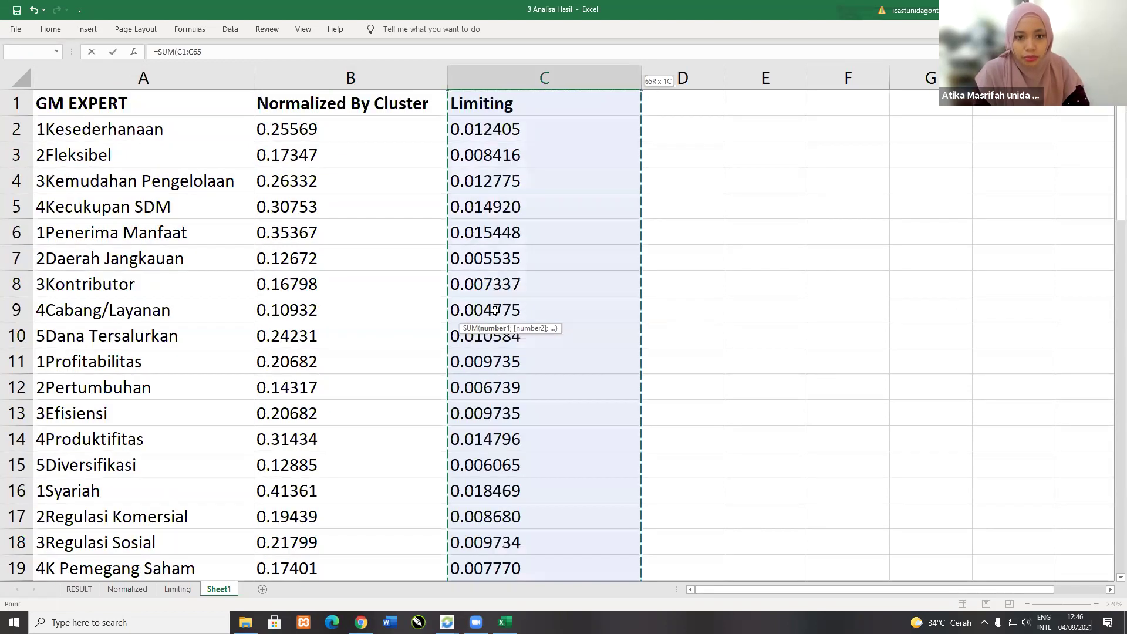
pyautogui.press('Return')
pyautogui.scroll(-2, 484, 494)
# Step: Check the number format options for C66 and open its SUM formula to inspect the referenced range
pyautogui.click(548, 537)
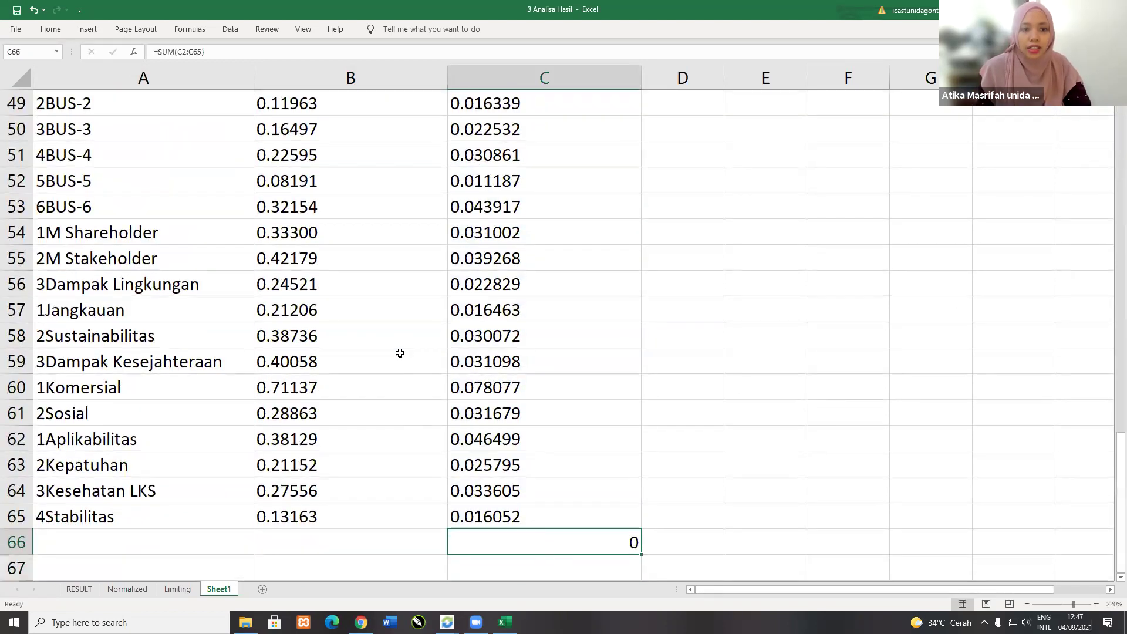
pyautogui.click(47, 30)
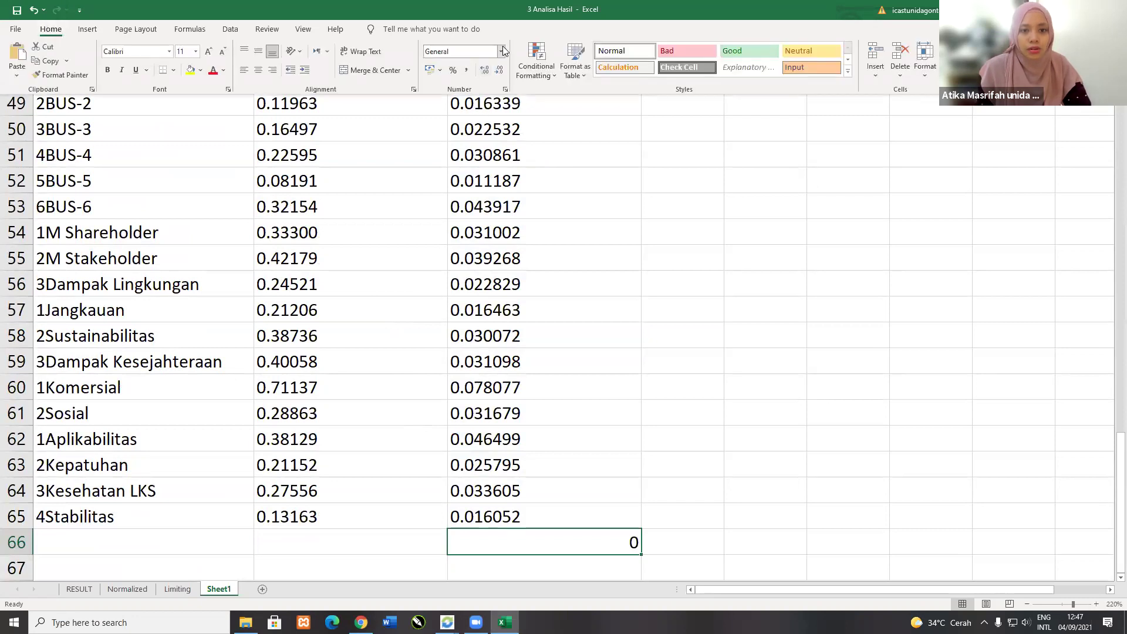
pyautogui.click(503, 50)
pyautogui.press('Escape')
pyautogui.click(555, 540)
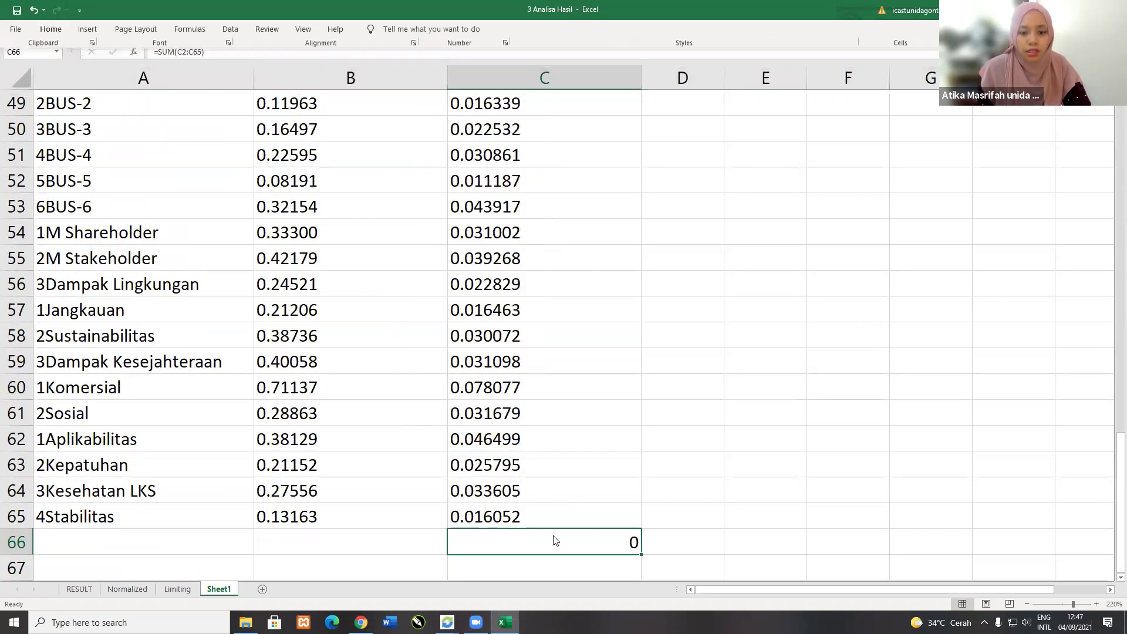
pyautogui.doubleClick(555, 540)
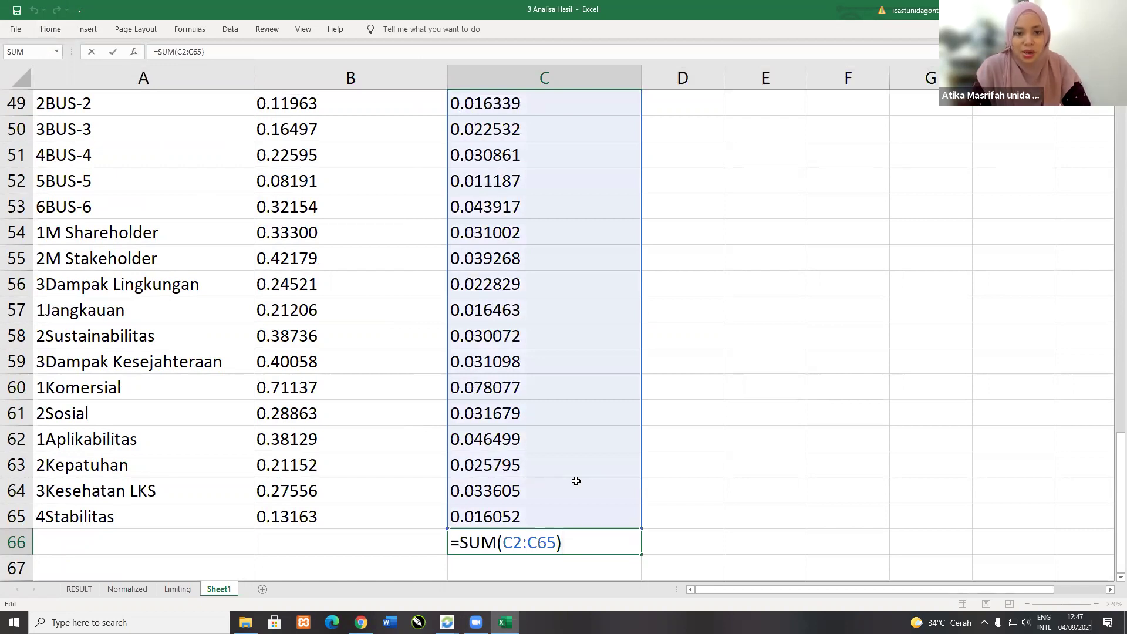
# Step: Copy the SUM formula from C66 into B66 and inspect the range it references
pyautogui.press('Return')
pyautogui.click(462, 540)
pyautogui.hotkey('ctrl', 'c')
pyautogui.click(361, 539)
pyautogui.hotkey('ctrl', 'v')
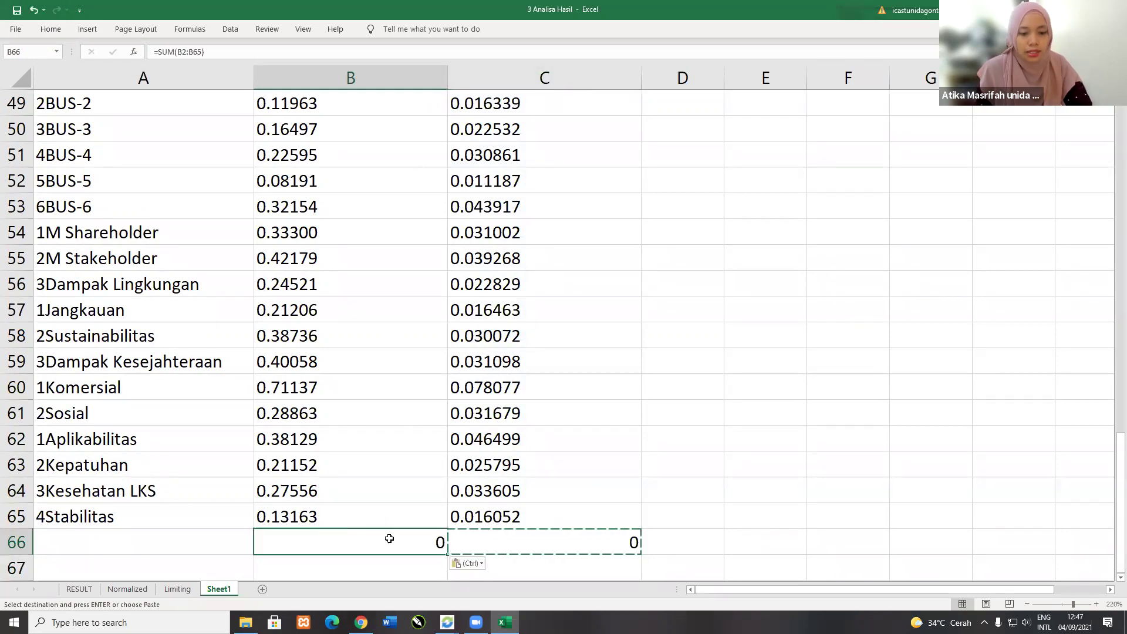
pyautogui.doubleClick(390, 540)
pyautogui.press('Return')
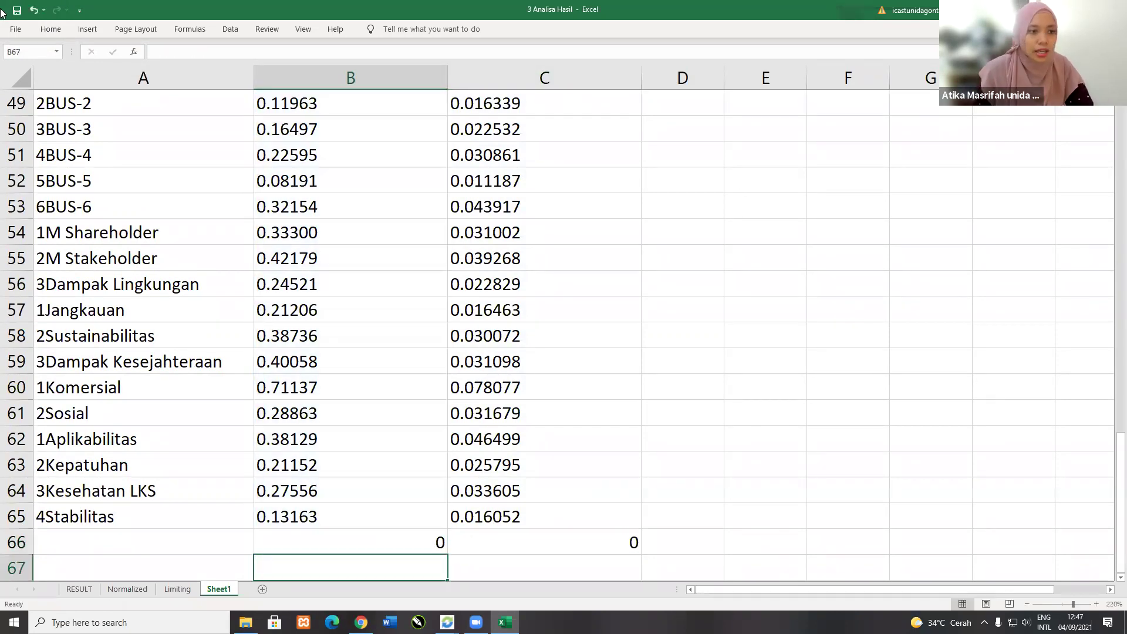
# Step: In the advanced Excel options, stop using system separators and set the decimal separator to a period
pyautogui.click(16, 29)
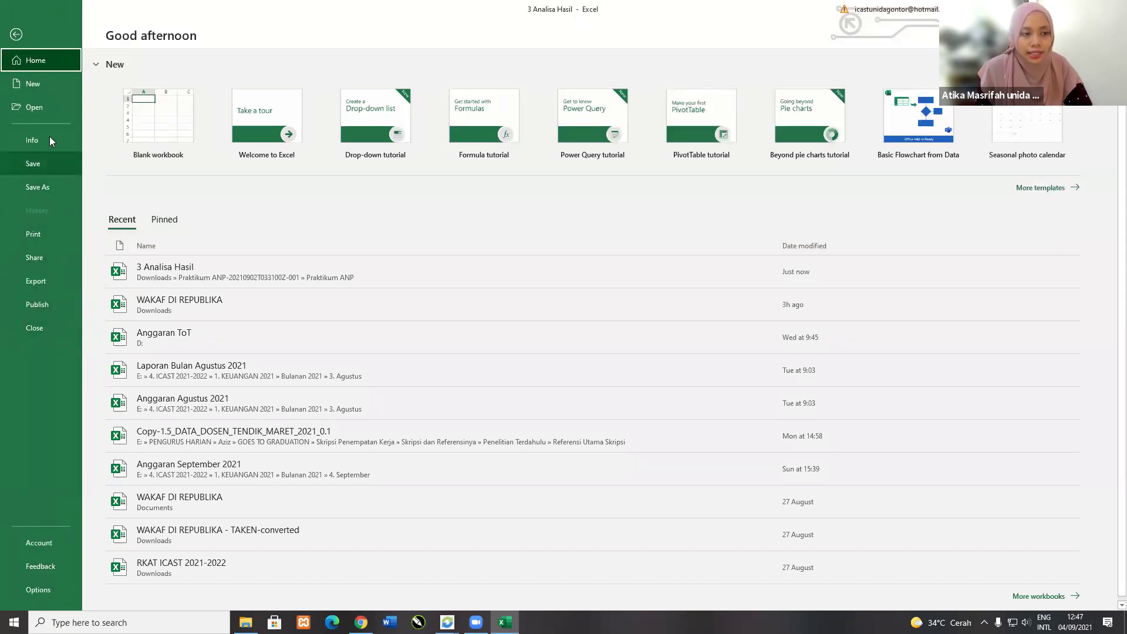
pyautogui.click(38, 589)
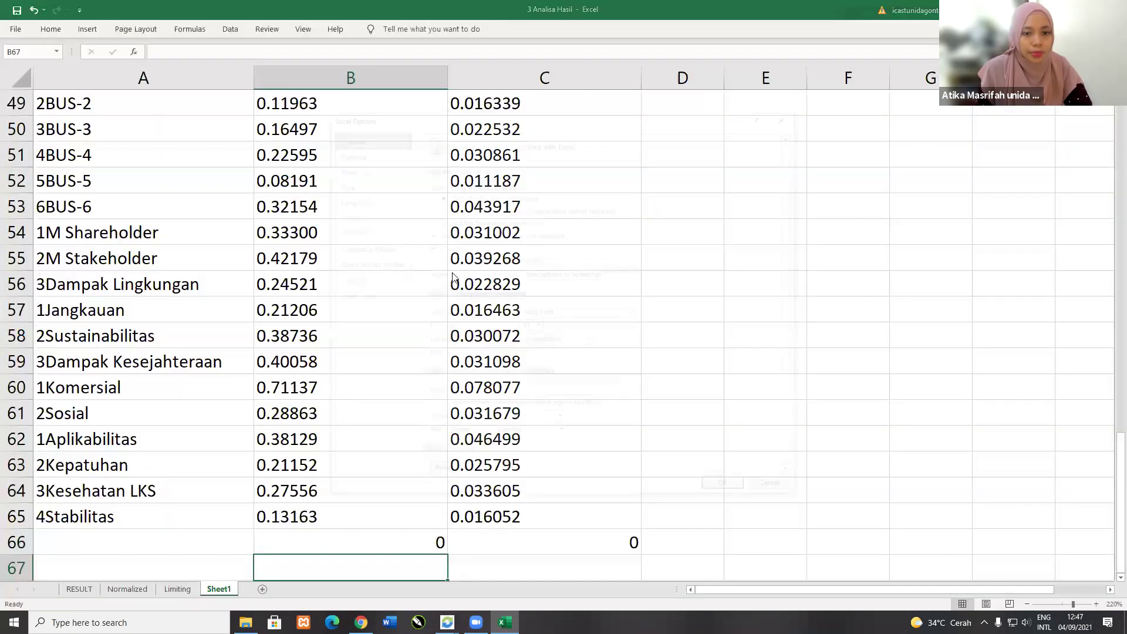
pyautogui.click(349, 231)
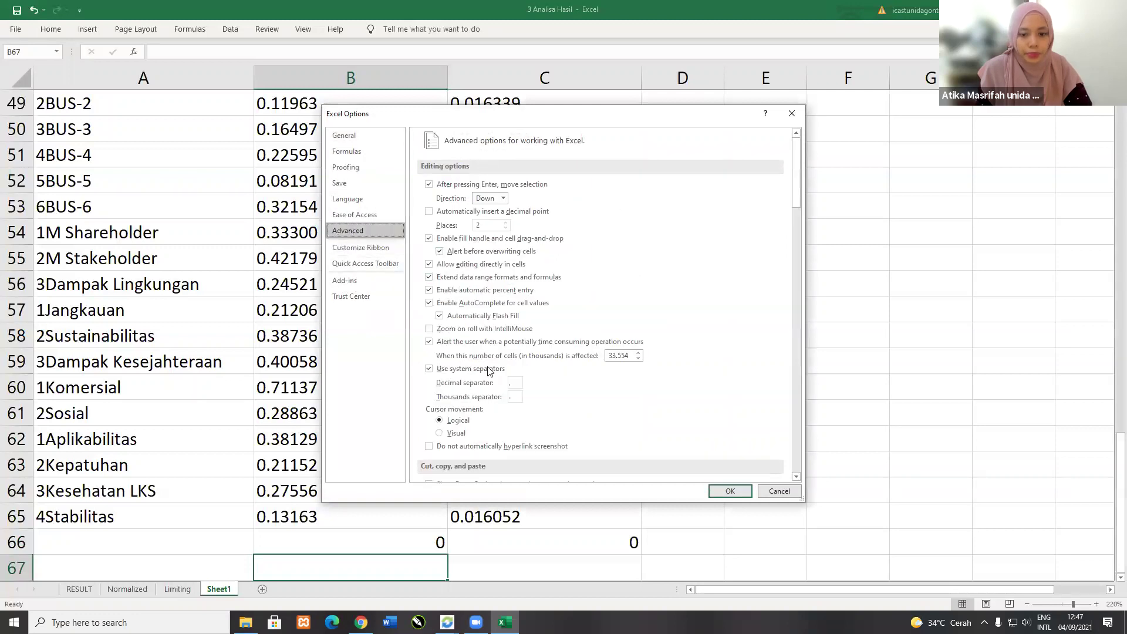
pyautogui.click(457, 370)
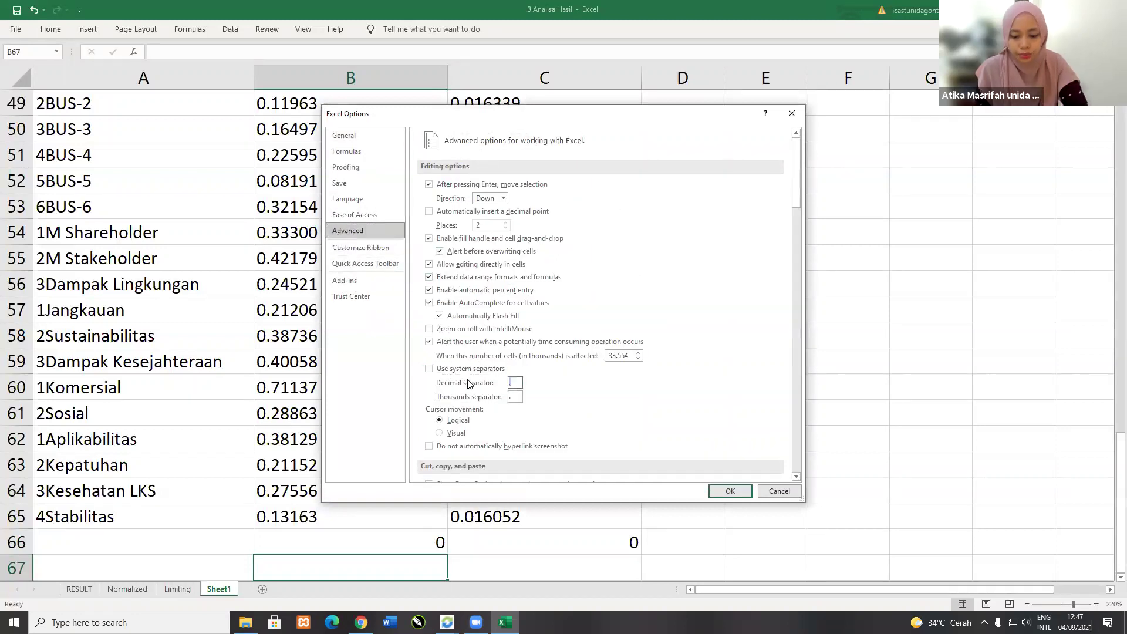
pyautogui.write('.')
pyautogui.press('Tab')
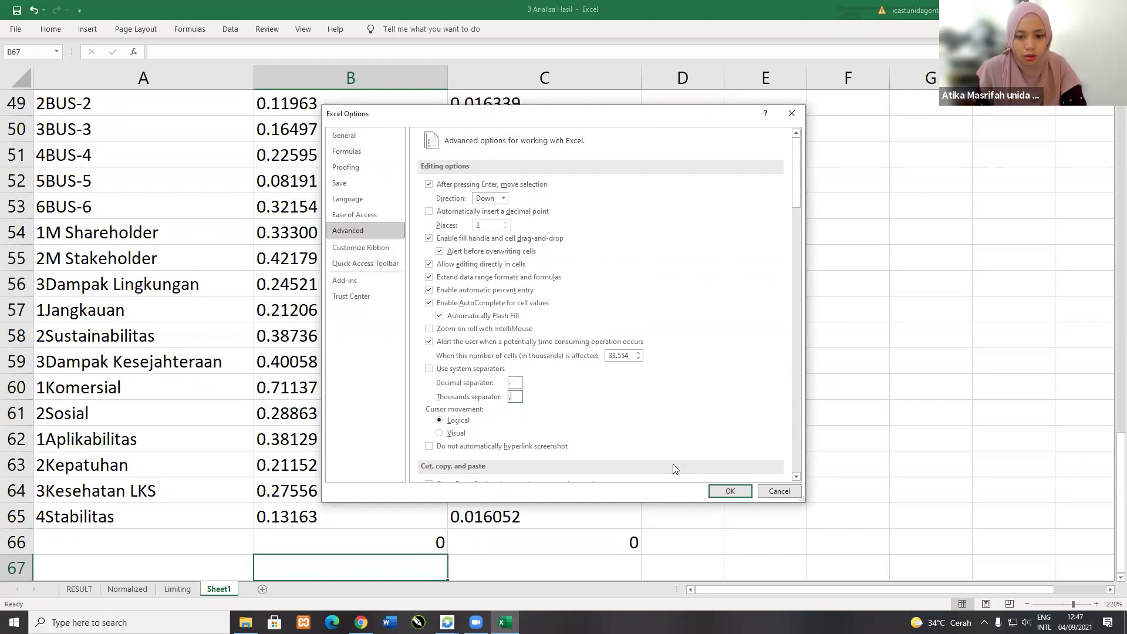
pyautogui.click(713, 492)
# Step: Re-enter the value in C65 so Excel reads it with the changed separator settings
pyautogui.click(569, 381)
pyautogui.click(512, 492)
pyautogui.doubleClick(504, 516)
pyautogui.press('Return')
pyautogui.click(651, 469)
# Step: Clear the pasted priorities table from A1:C65 and the totals in row 66
pyautogui.moveTo(468, 524); pyautogui.dragTo(35, 88)
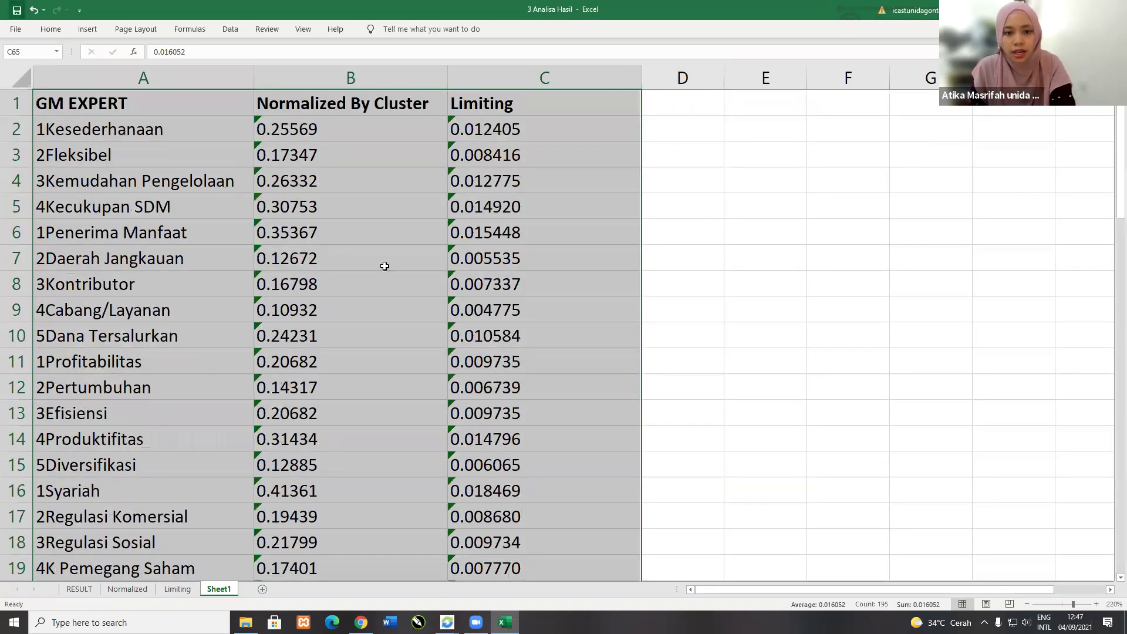
pyautogui.press('Delete')
pyautogui.scroll(-18, 383, 433)
pyautogui.moveTo(424, 360); pyautogui.dragTo(454, 352)
pyautogui.press('Delete')
pyautogui.click(499, 387)
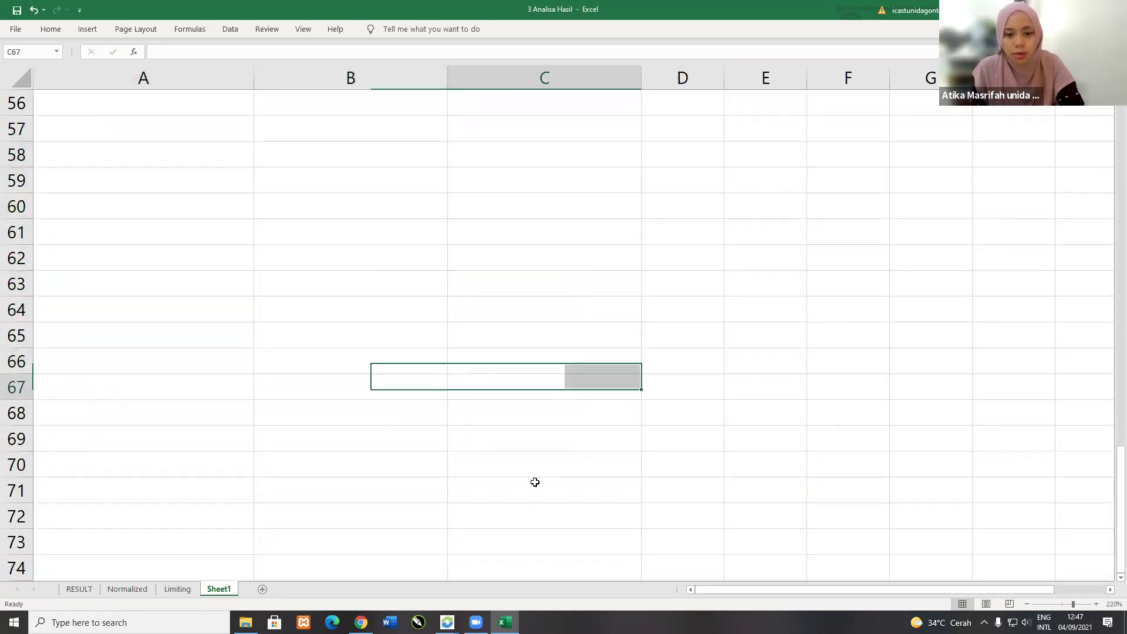
# Step: Switch to the GM EXPERT model in Super Decisions, compute its priorities and copy the values
pyautogui.moveTo(447, 623)
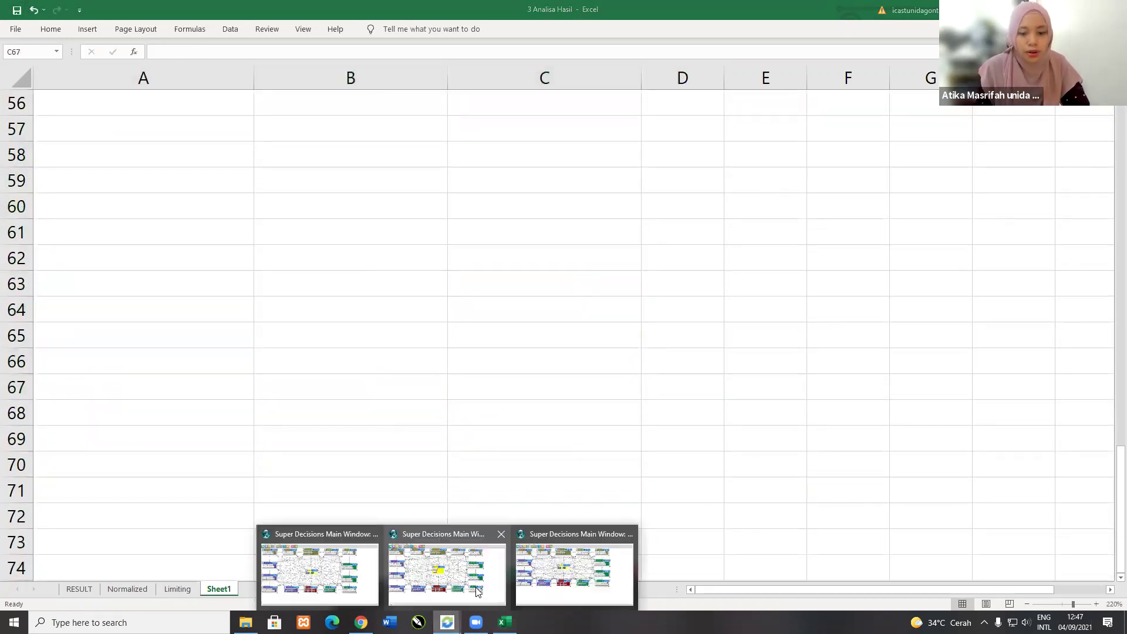
pyautogui.click(562, 570)
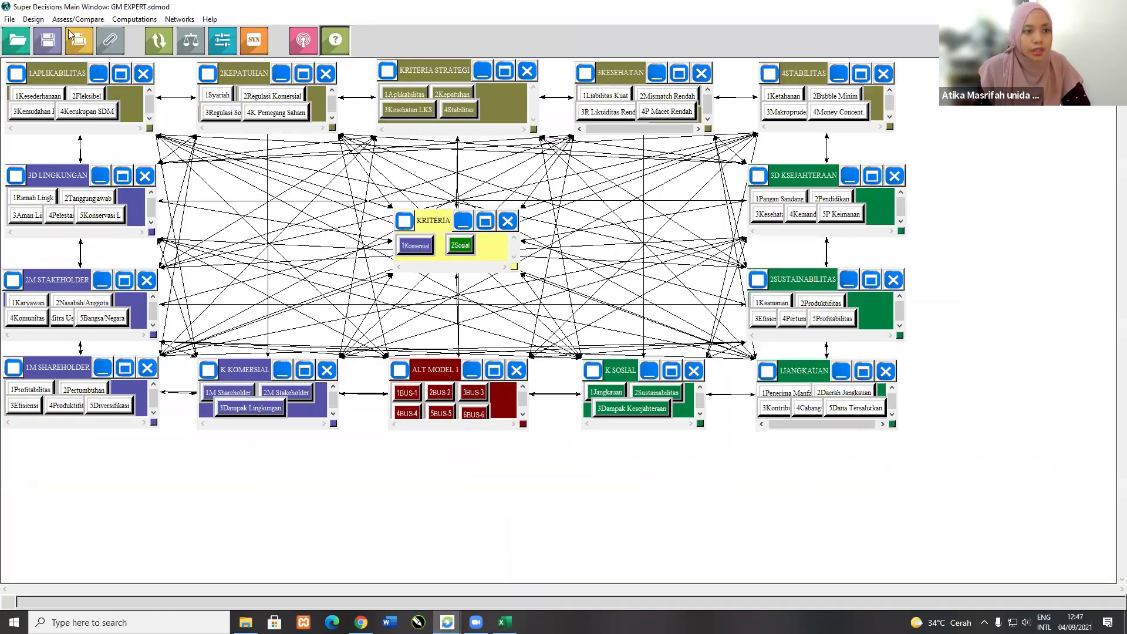
pyautogui.click(135, 19)
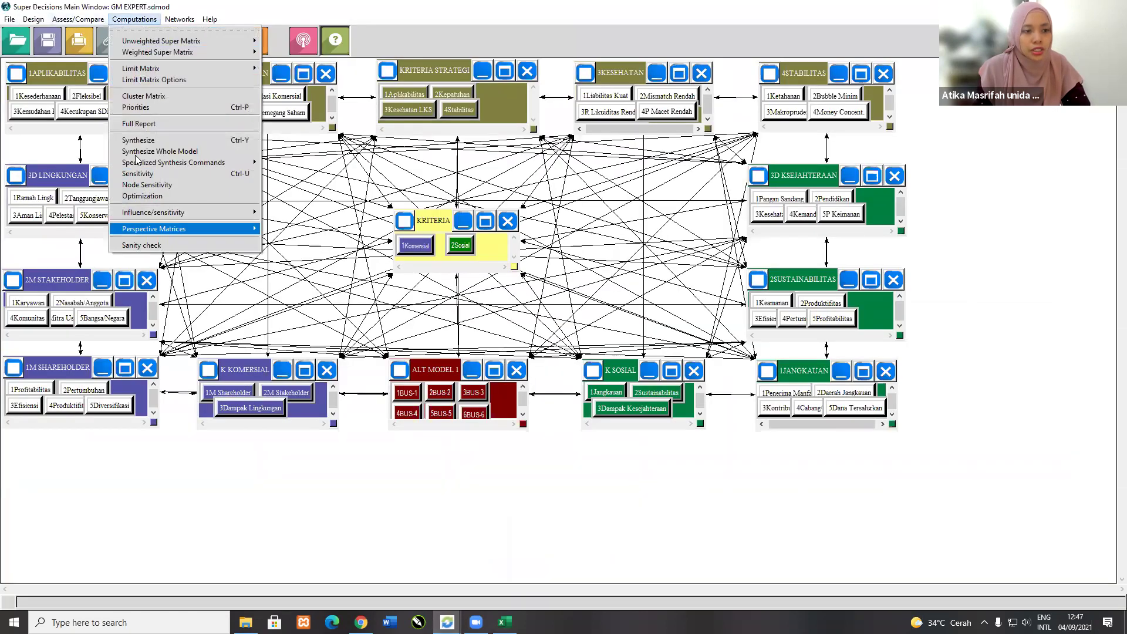
pyautogui.click(135, 107)
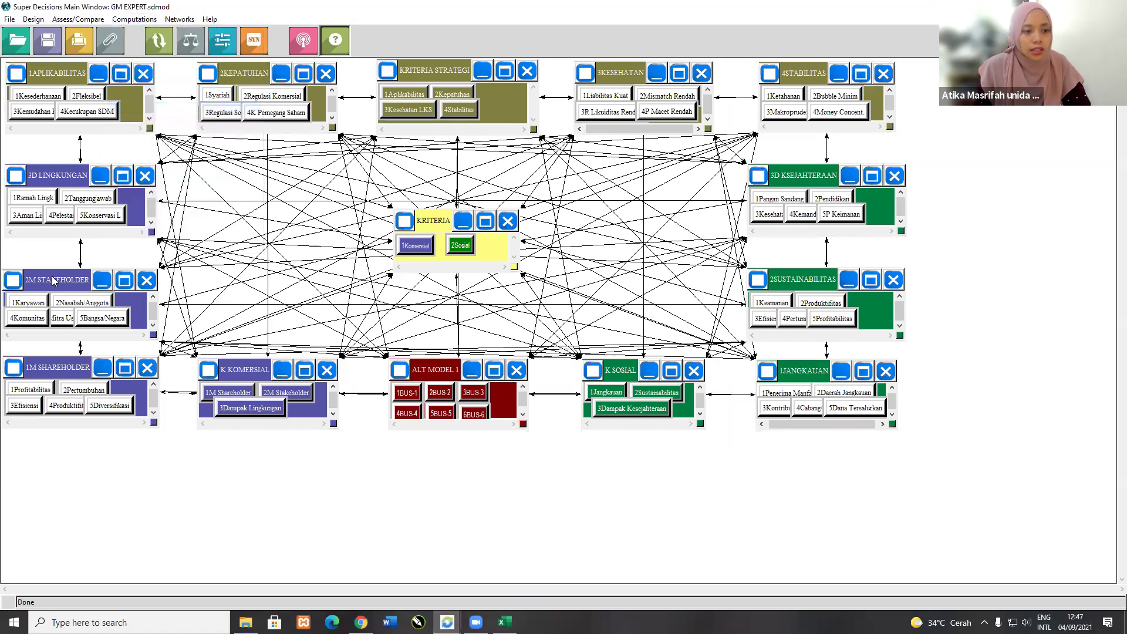
pyautogui.click(108, 235)
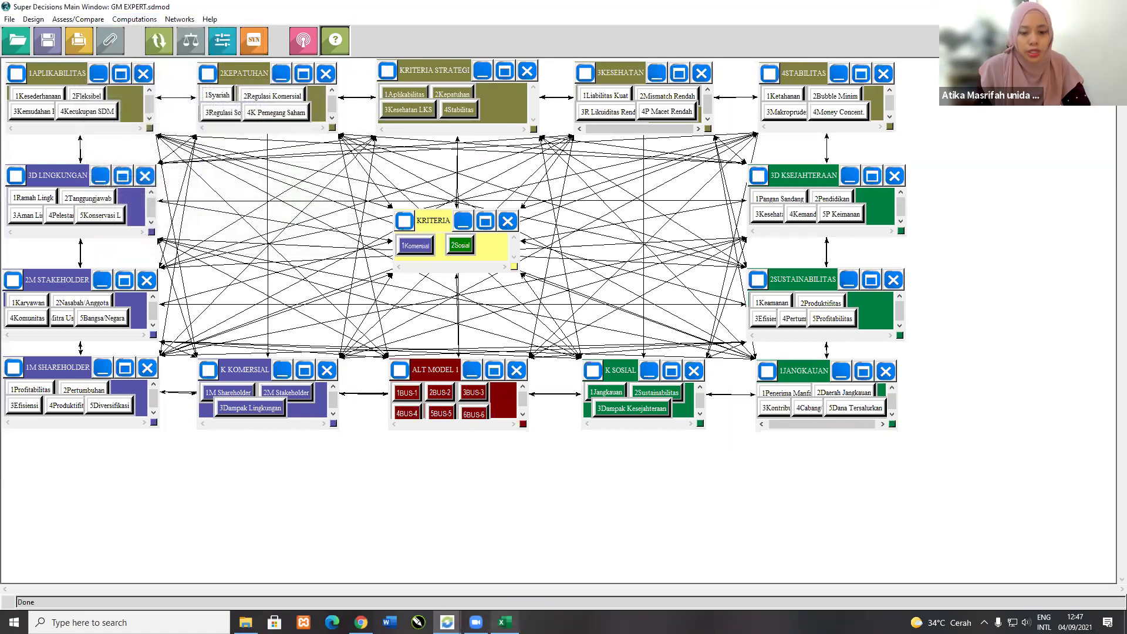
# Step: Return to Sheet1 of the 3 Analisa Hasil workbook and paste the copied priorities at A1
pyautogui.click(505, 623)
pyautogui.click(83, 98)
pyautogui.scroll(6, 201, 223)
pyautogui.scroll(12, 200, 224)
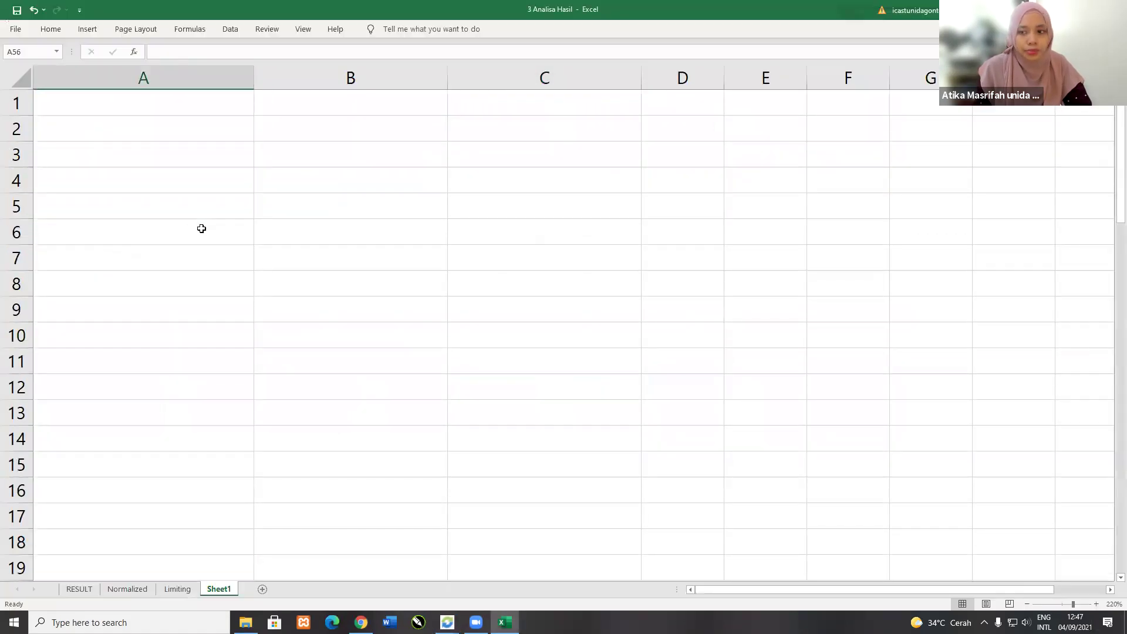
pyautogui.click(165, 106)
pyautogui.hotkey('ctrl', 'v')
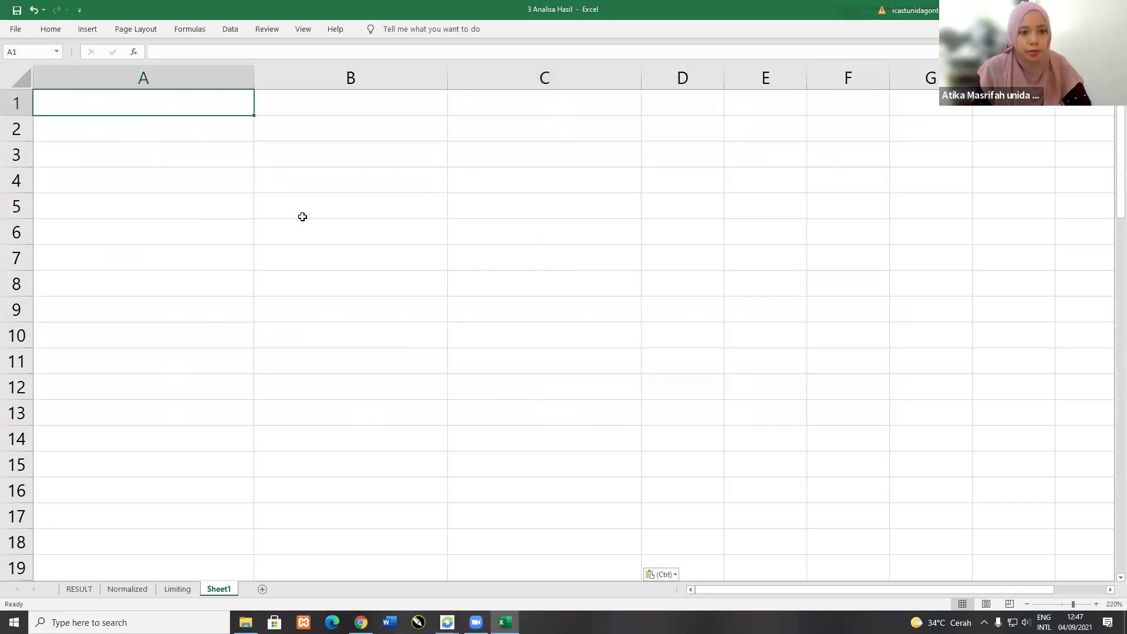
# Step: Total the Limiting column in C66 with a SUM formula over the values down to C65
pyautogui.click(303, 217)
pyautogui.scroll(-6, 418, 336)
pyautogui.scroll(-14, 538, 257)
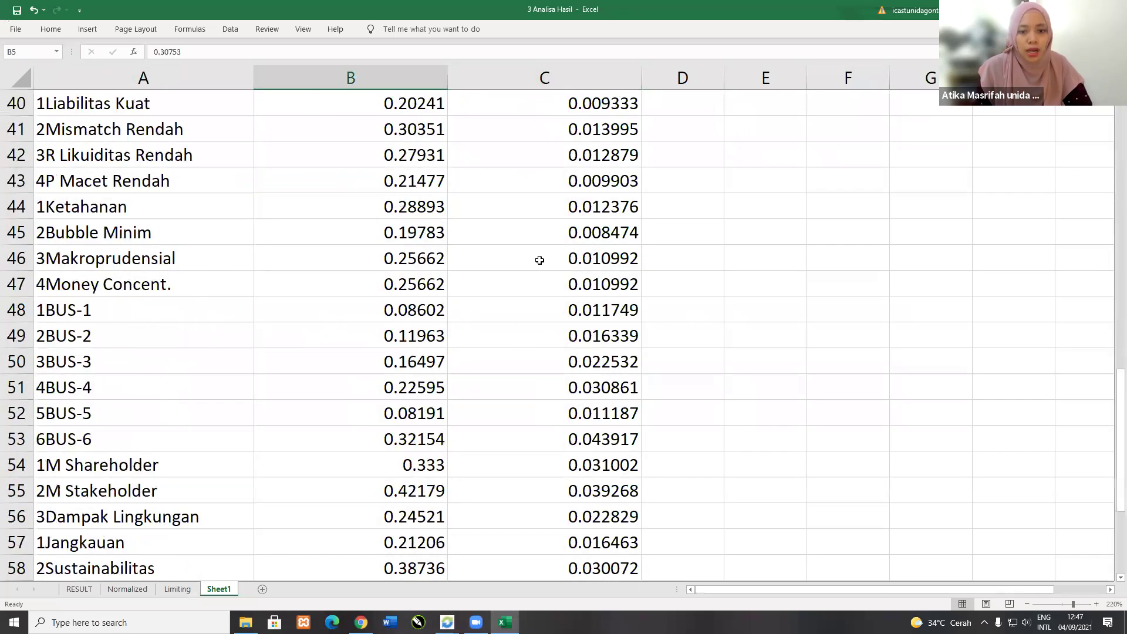
pyautogui.click(550, 239)
pyautogui.write('=SUM(')
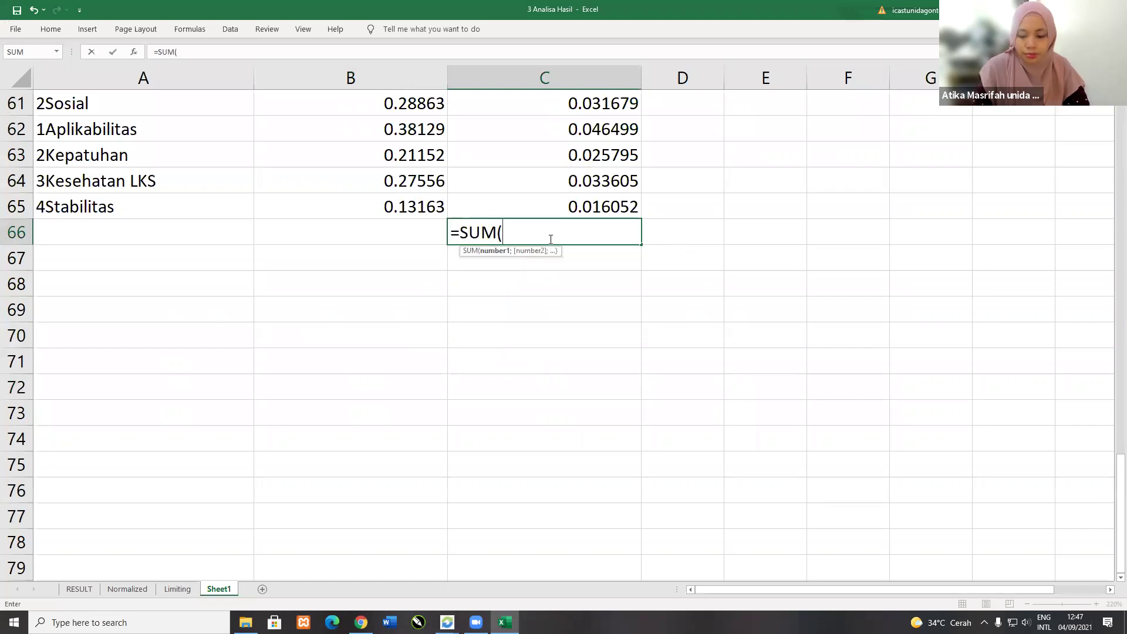
pyautogui.press('Up')
pyautogui.hotkey('ctrl', 'shift', 'Up')
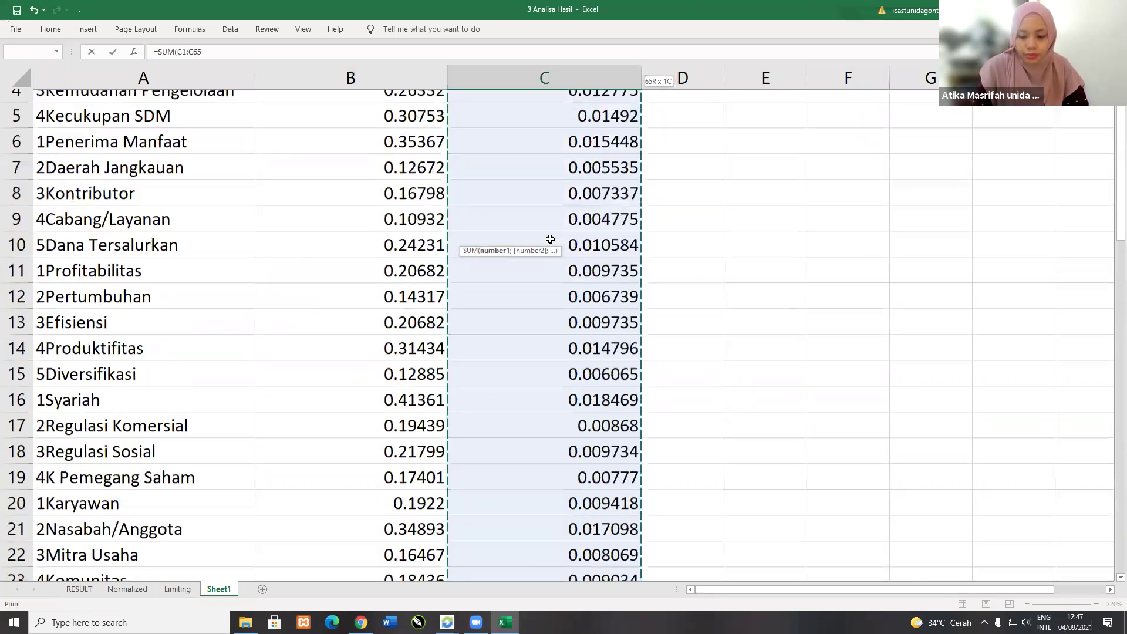
pyautogui.press('Return')
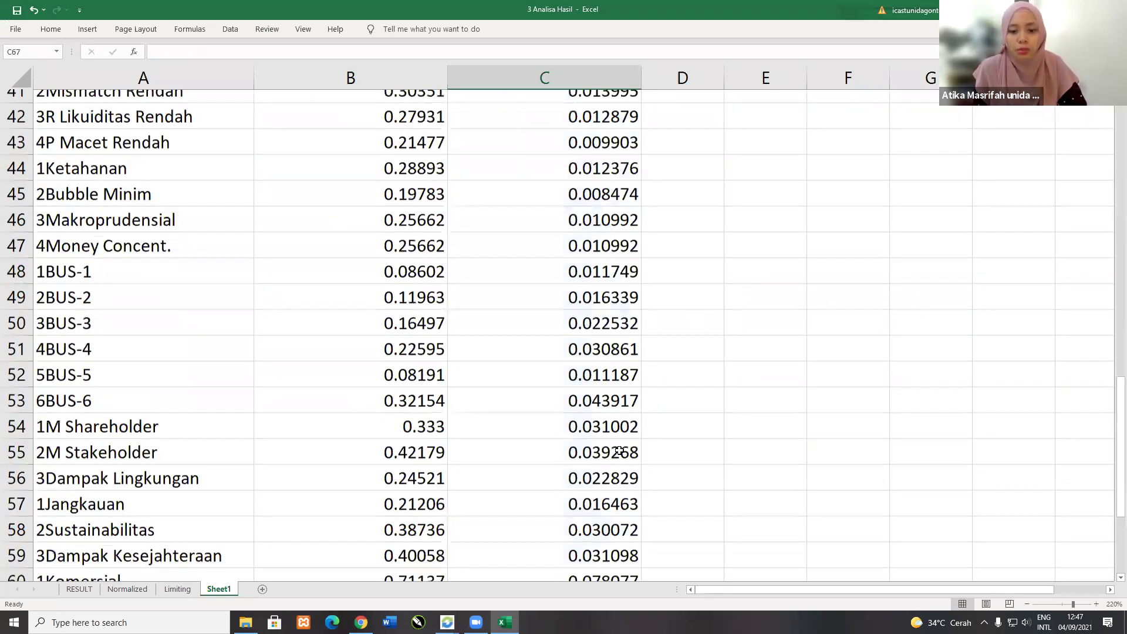
# Step: Copy the total formula from C66 into B66 so it reads =SUM(B2:B65), and check its range
pyautogui.press('Up')
pyautogui.hotkey('ctrl', 'c')
pyautogui.click(399, 542)
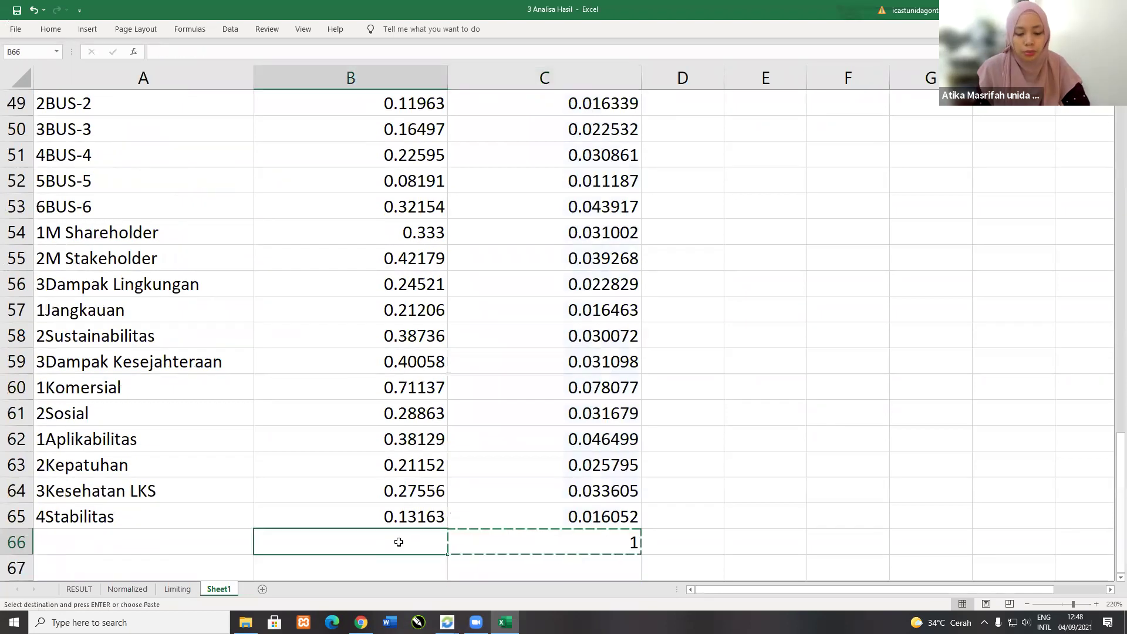
pyautogui.hotkey('ctrl', 'v')
pyautogui.doubleClick(440, 553)
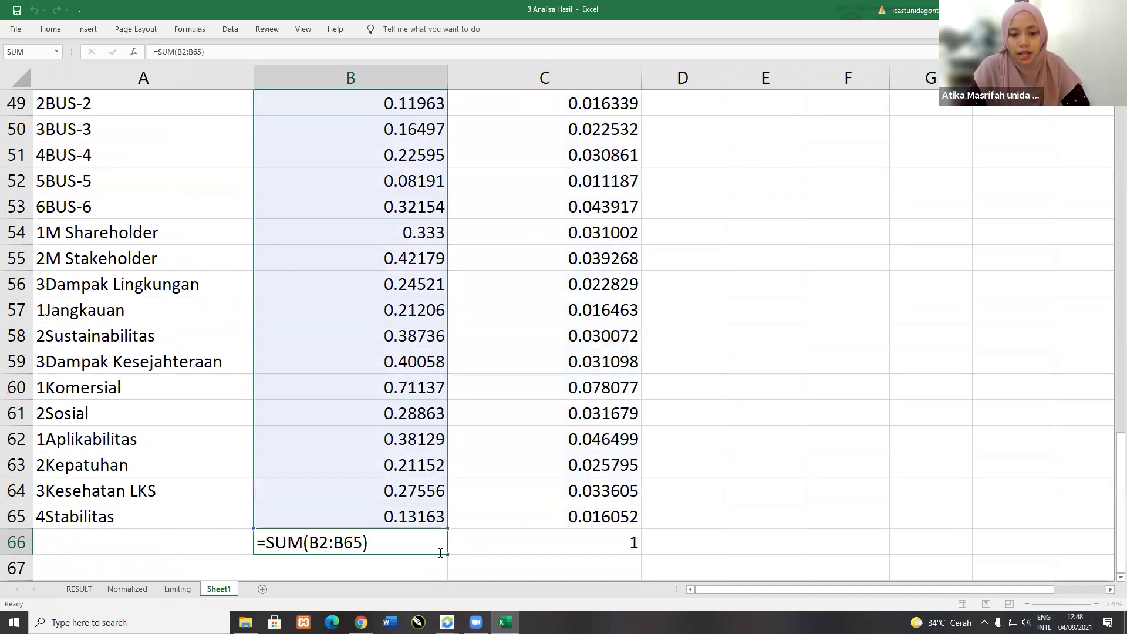
pyautogui.press('Return')
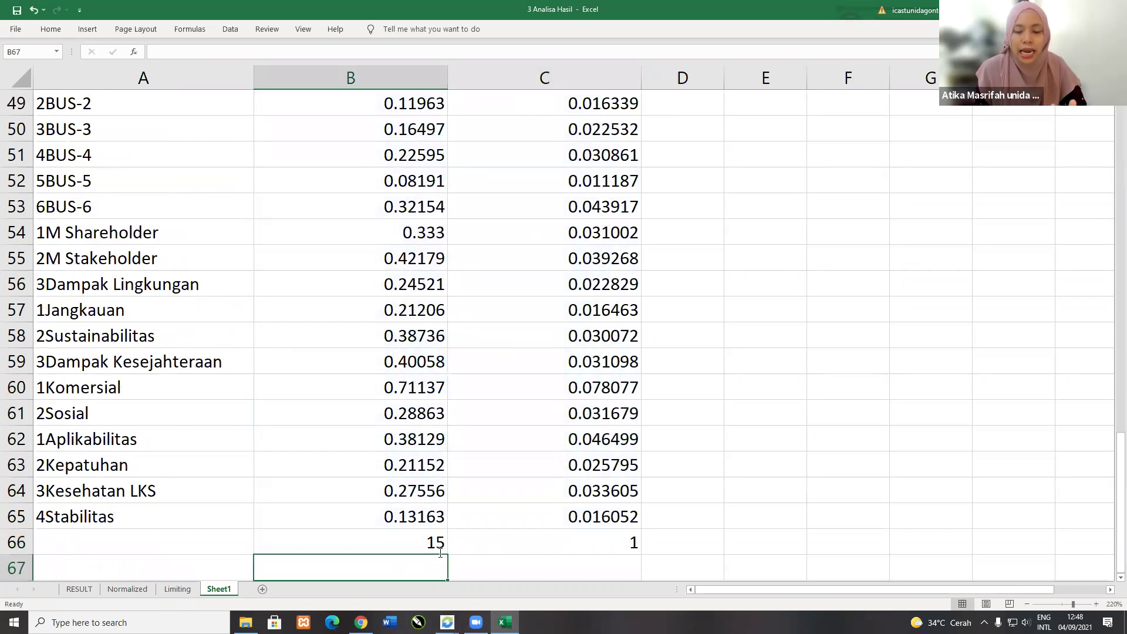
# Step: Examine the normalized values of the elements in rows 60 to 65 and the Limiting column
pyautogui.moveTo(112, 386); pyautogui.dragTo(127, 515)
pyautogui.click(103, 386)
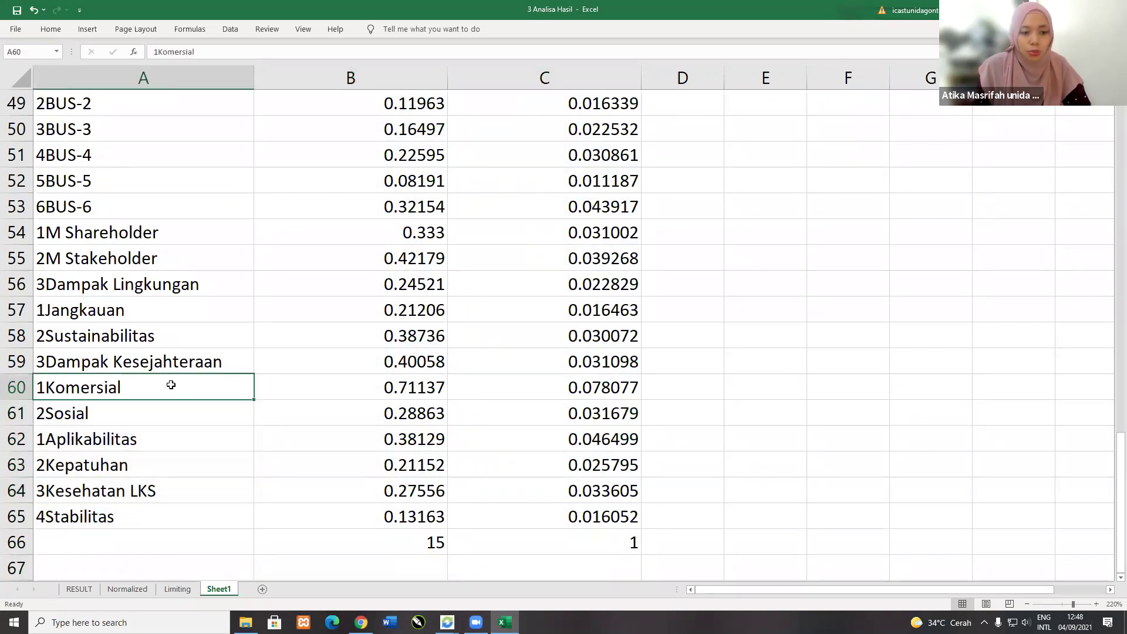
pyautogui.moveTo(261, 401); pyautogui.dragTo(342, 518)
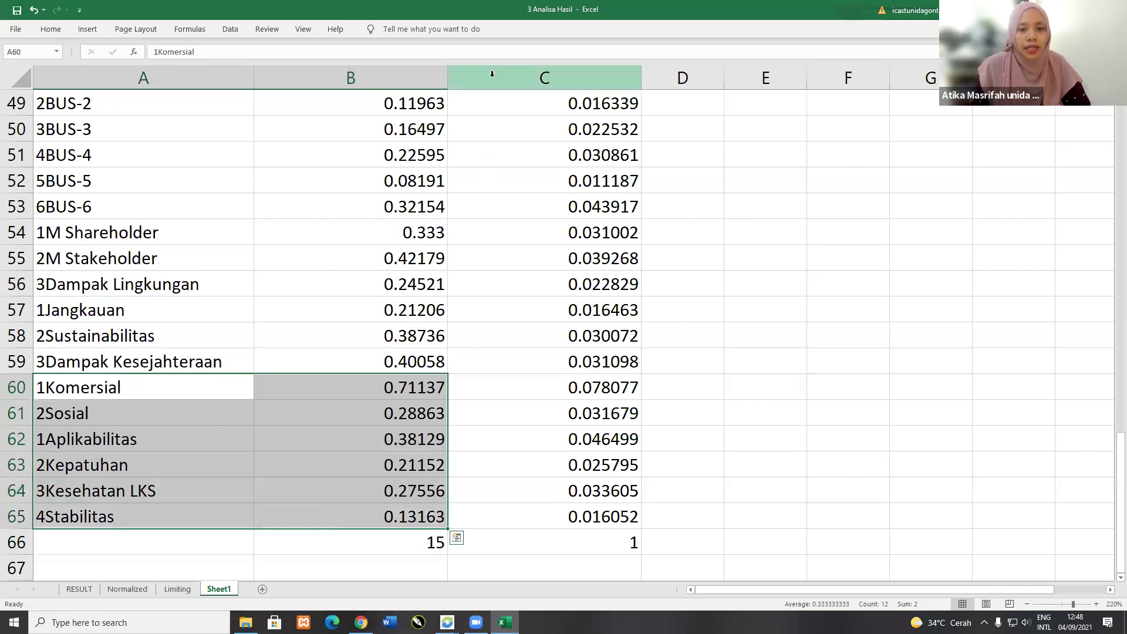
pyautogui.click(464, 77)
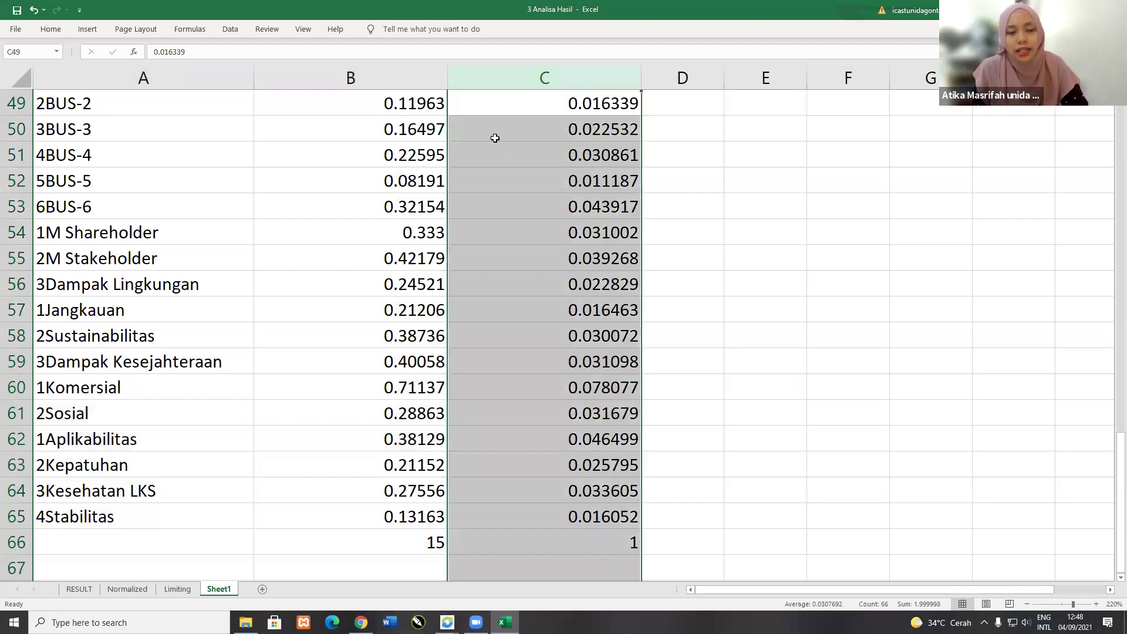
pyautogui.click(646, 256)
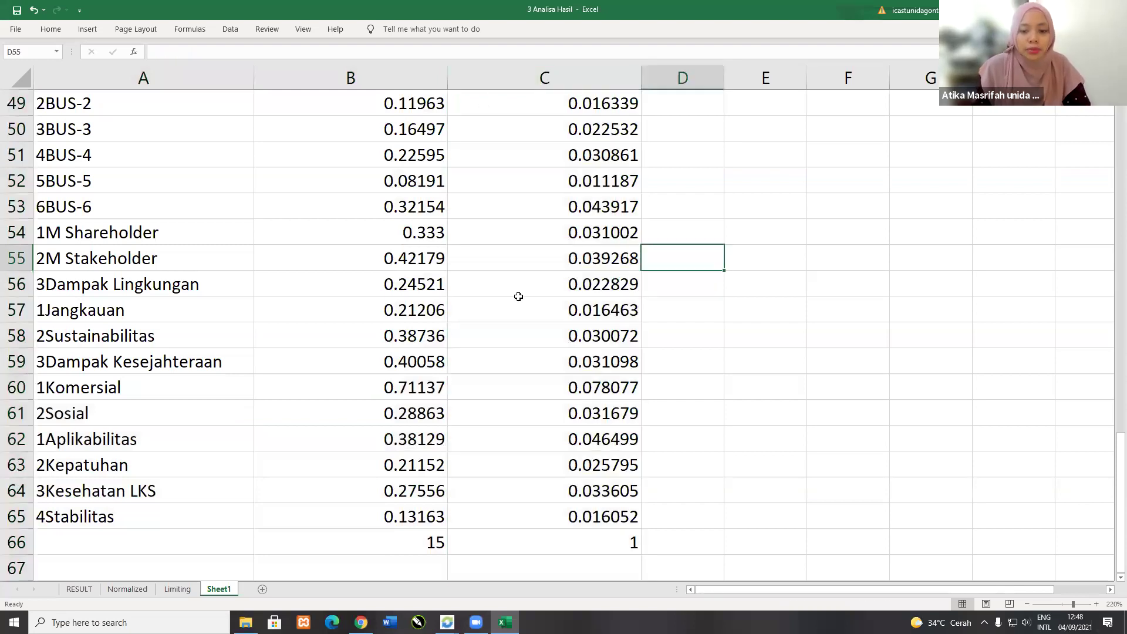
# Step: Bold the totals in B66:C66 and replace the Name header in A1 with GM EXPERT
pyautogui.moveTo(392, 554); pyautogui.dragTo(529, 551)
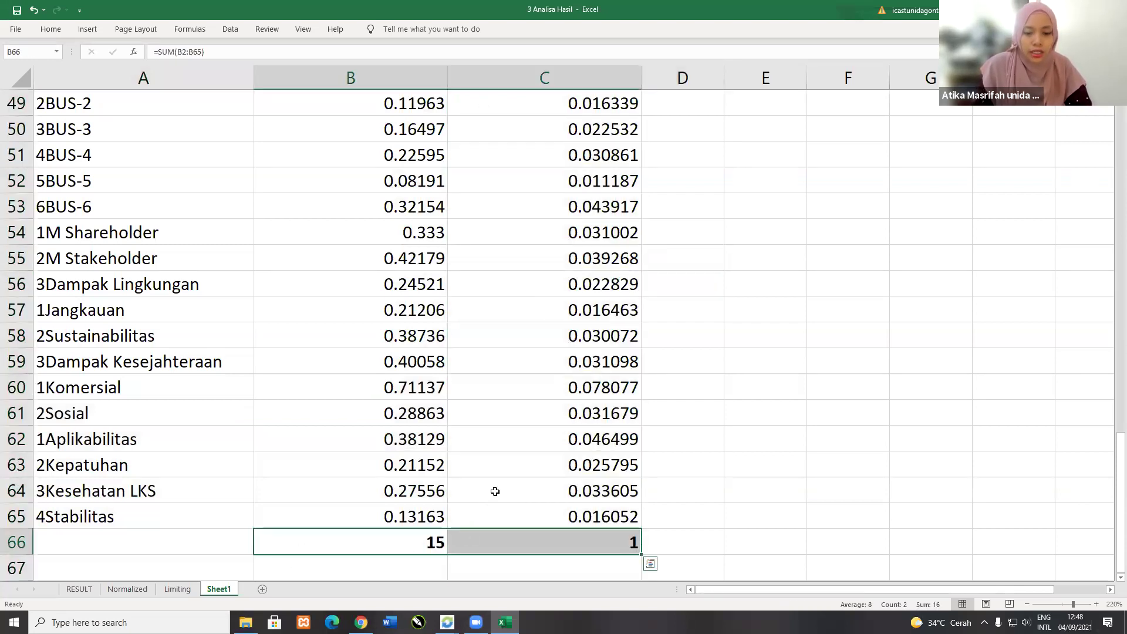
pyautogui.scroll(-1, 495, 487)
pyautogui.scroll(16, 495, 487)
pyautogui.doubleClick(230, 101)
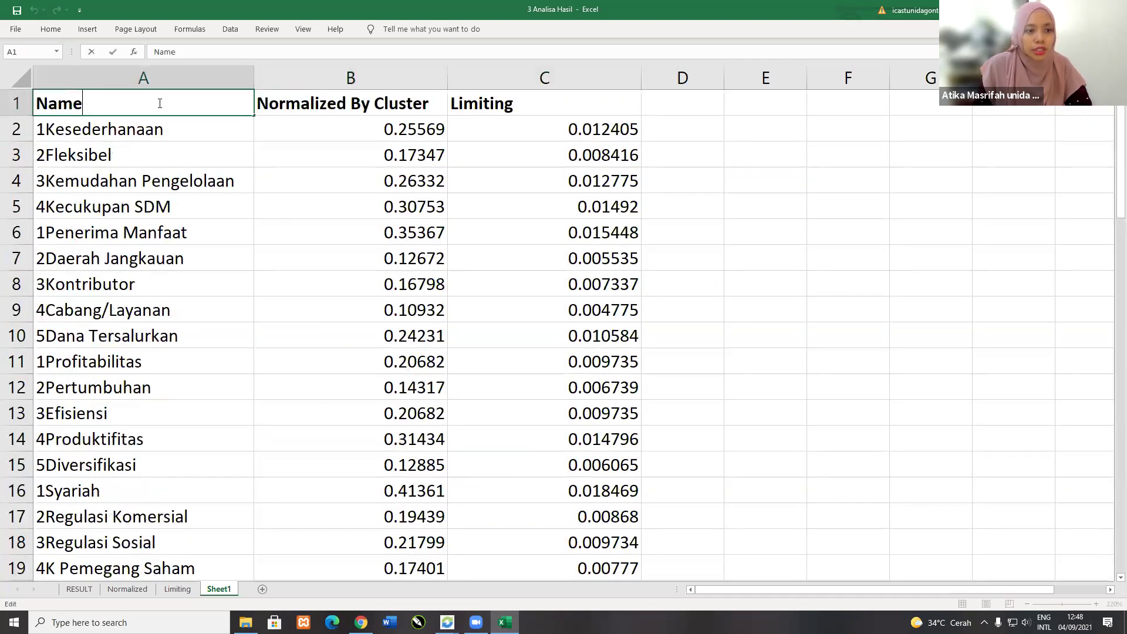
pyautogui.moveTo(82, 103); pyautogui.dragTo(1, 91)
pyautogui.write('gm')
pyautogui.press('BackSpace')
pyautogui.press('BackSpace')
pyautogui.write('GM EXPERT')
pyautogui.press('Return')
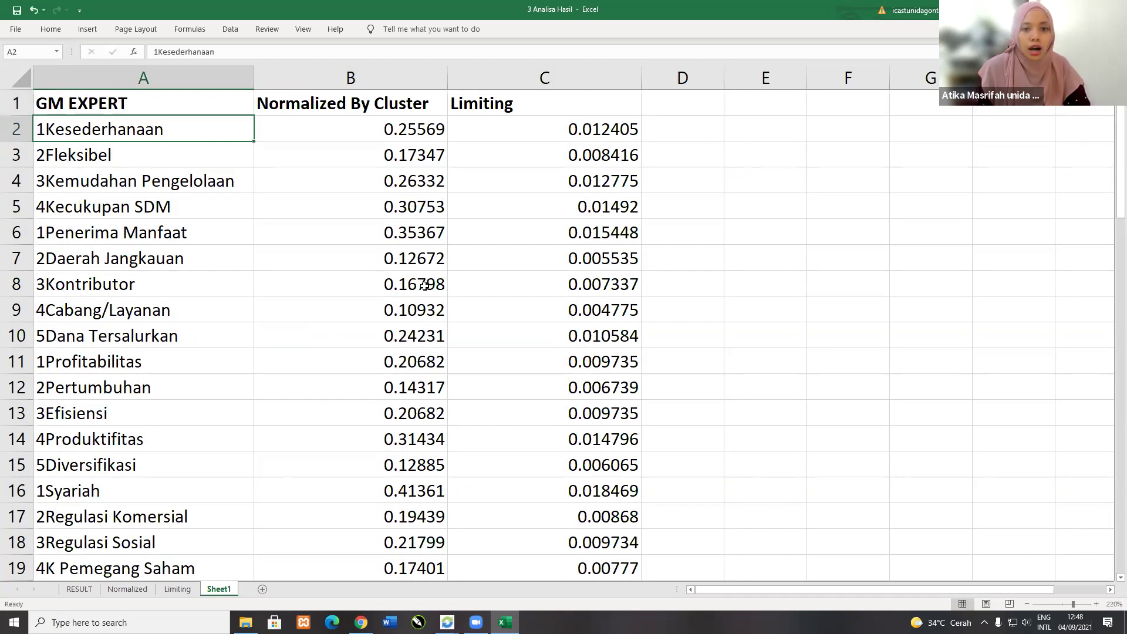
# Step: Narrow columns B and C together to an equal width that just fits the priority values
pyautogui.click(424, 286)
pyautogui.moveTo(332, 79)
pyautogui.mouseDown()
pyautogui.moveTo(447, 84)
pyautogui.moveTo(351, 90)
pyautogui.mouseUp()
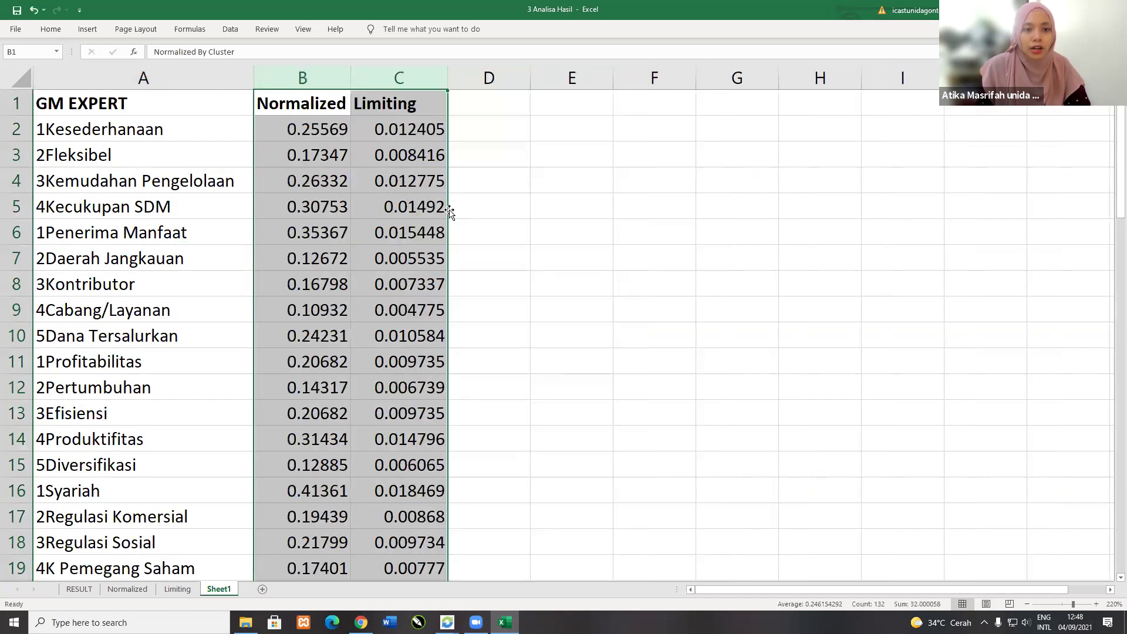
pyautogui.click(409, 313)
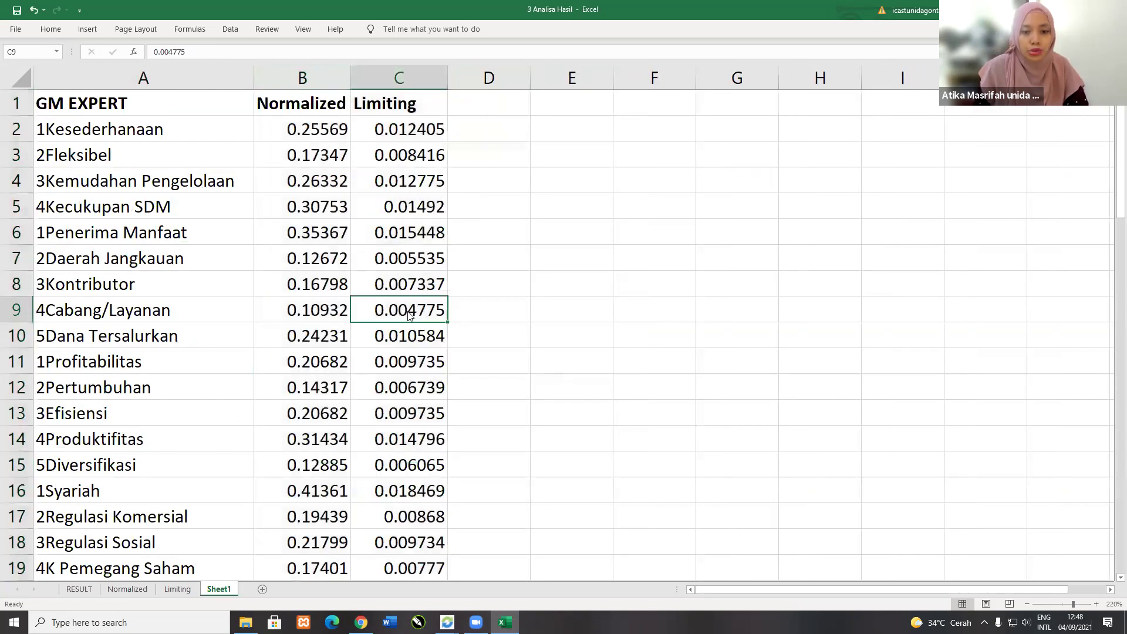
# Step: Switch to the GM BUS model in Super Decisions and display its priorities
pyautogui.hotkey('alt', 'Tab')
pyautogui.hotkey('alt', 'Tab')
pyautogui.hotkey('alt', 'Tab')
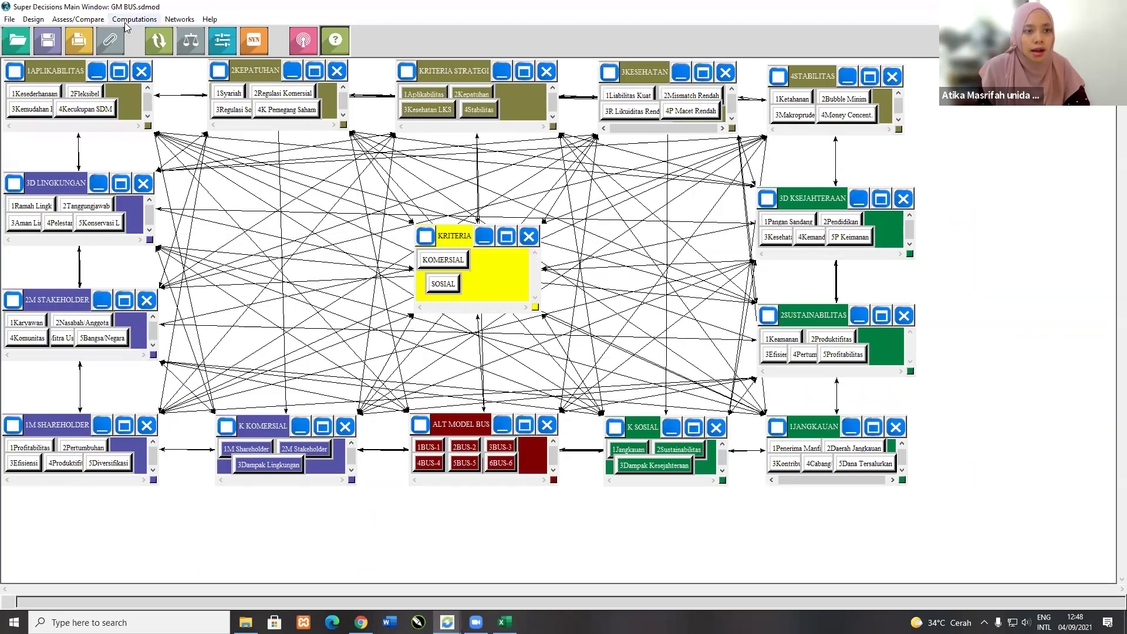
pyautogui.click(133, 20)
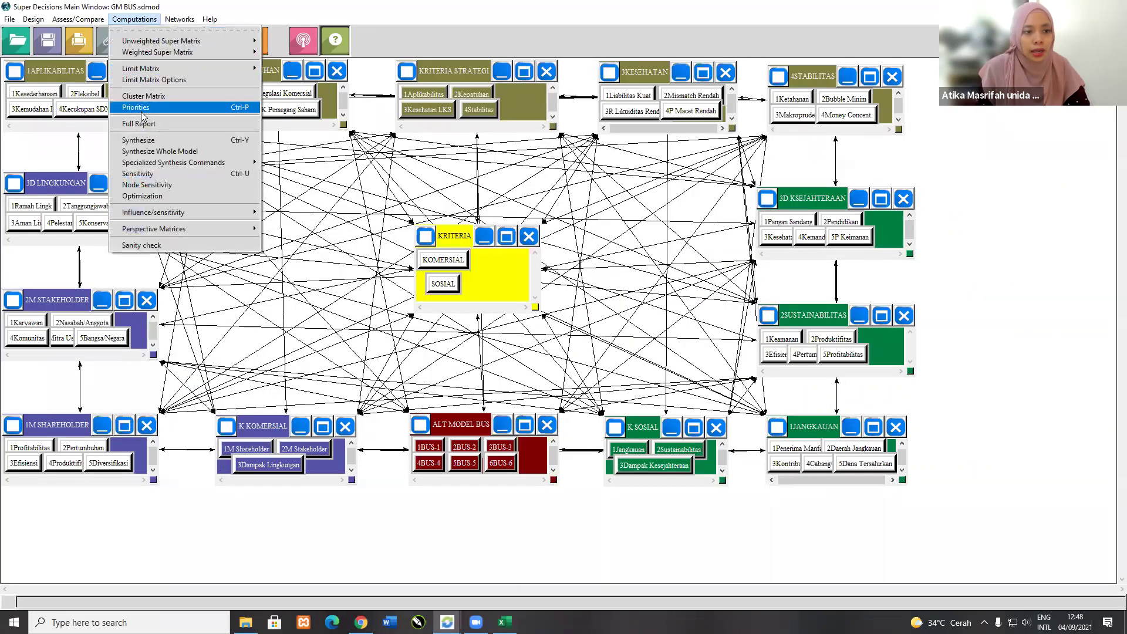
pyautogui.click(151, 109)
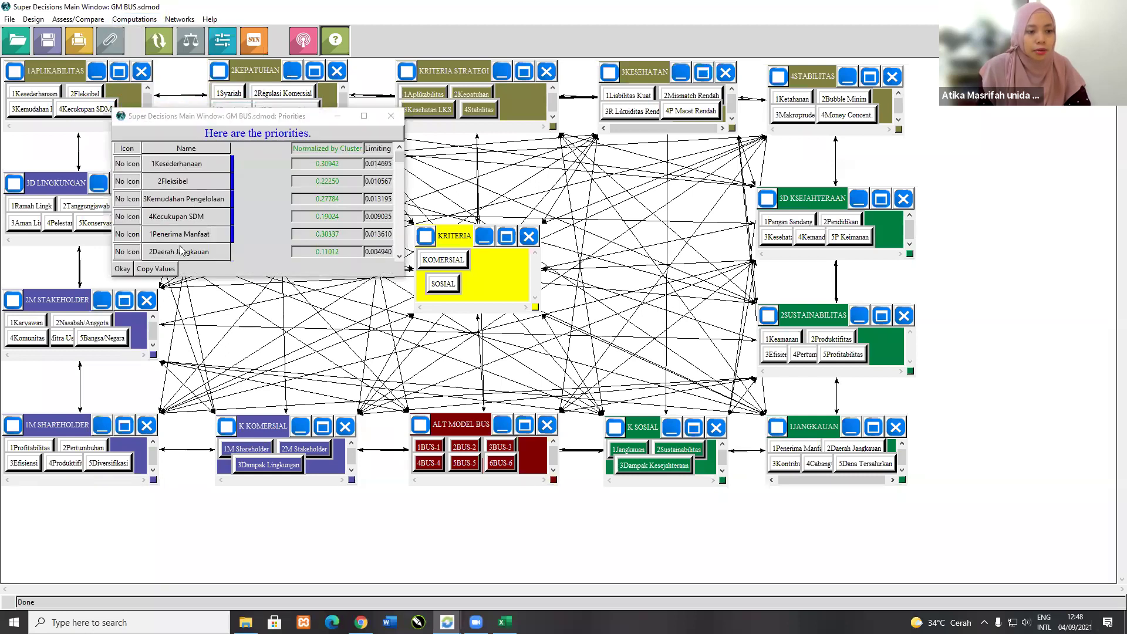
# Step: Close the GM BUS priorities and paste the copied values into Sheet1 of the 3 Analisa Hasil workbook in Excel, starting at E1
pyautogui.click(128, 270)
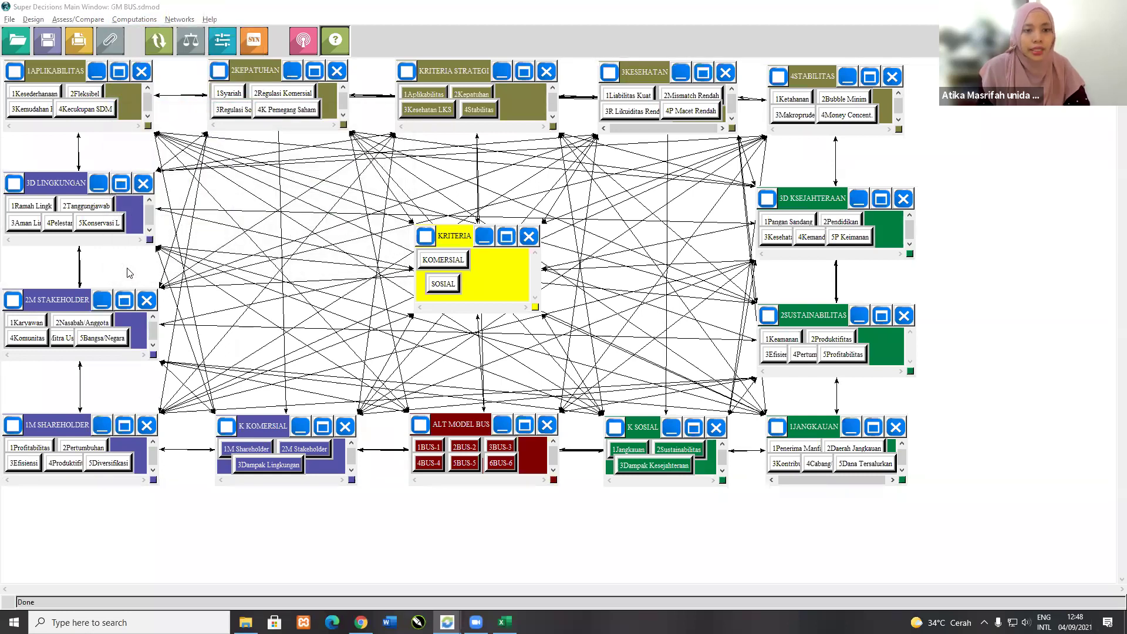
pyautogui.hotkey('alt', 'Tab')
pyautogui.hotkey('ctrl', 'v')
pyautogui.click(572, 206)
# Step: Replace the Name header in E1 with GM BUS and bold the headers in E1:G1
pyautogui.click(581, 103)
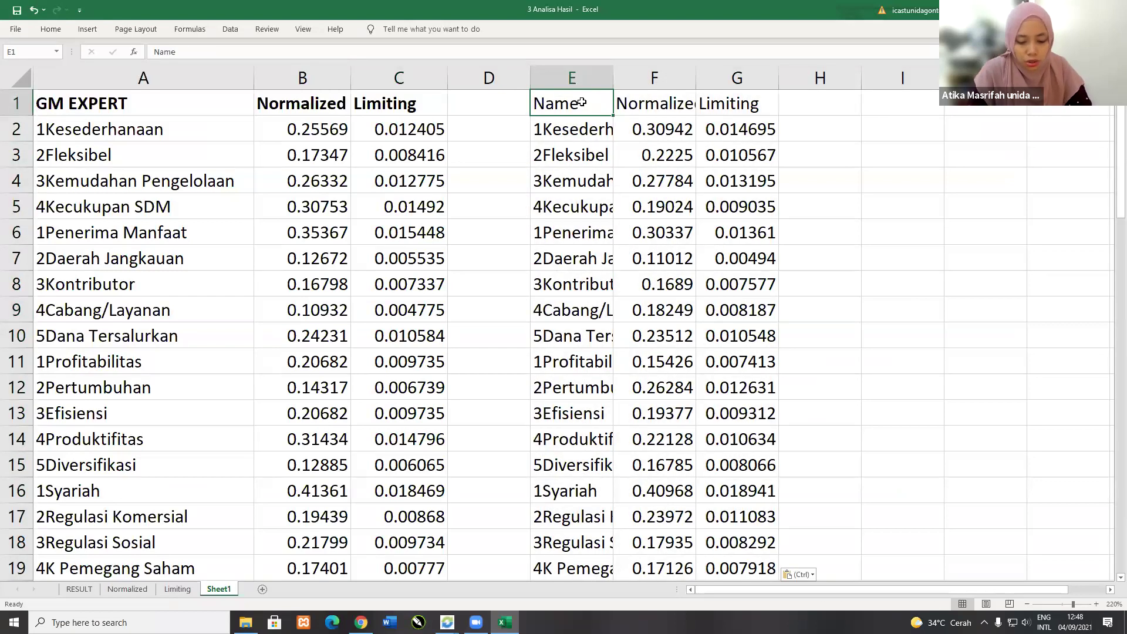
pyautogui.write('GM ')
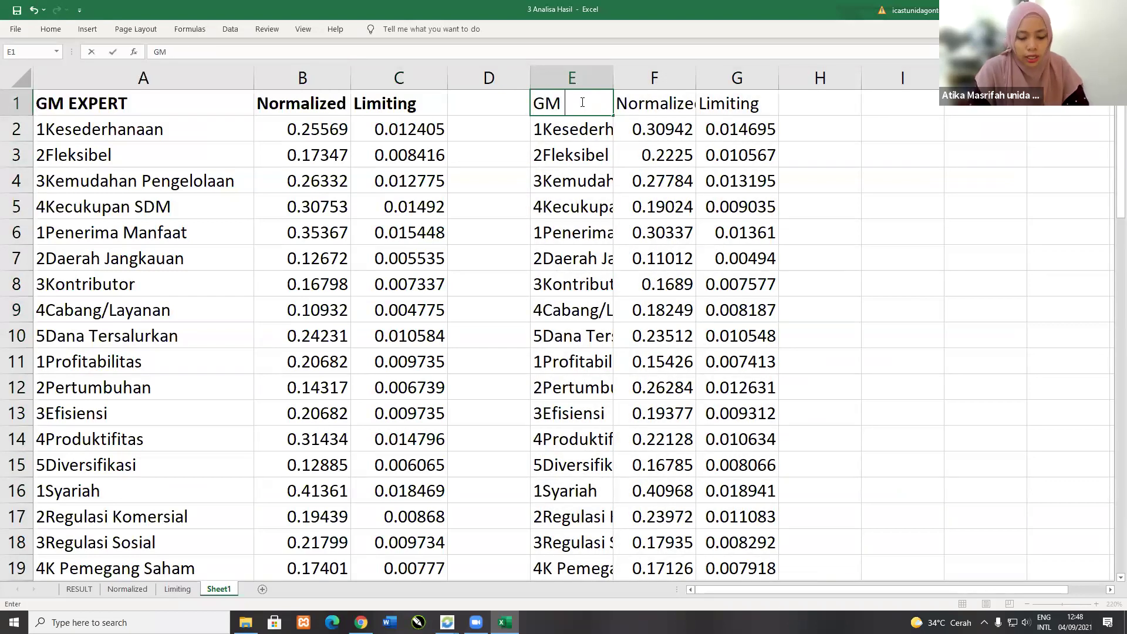
pyautogui.write('BUS')
pyautogui.press('Return')
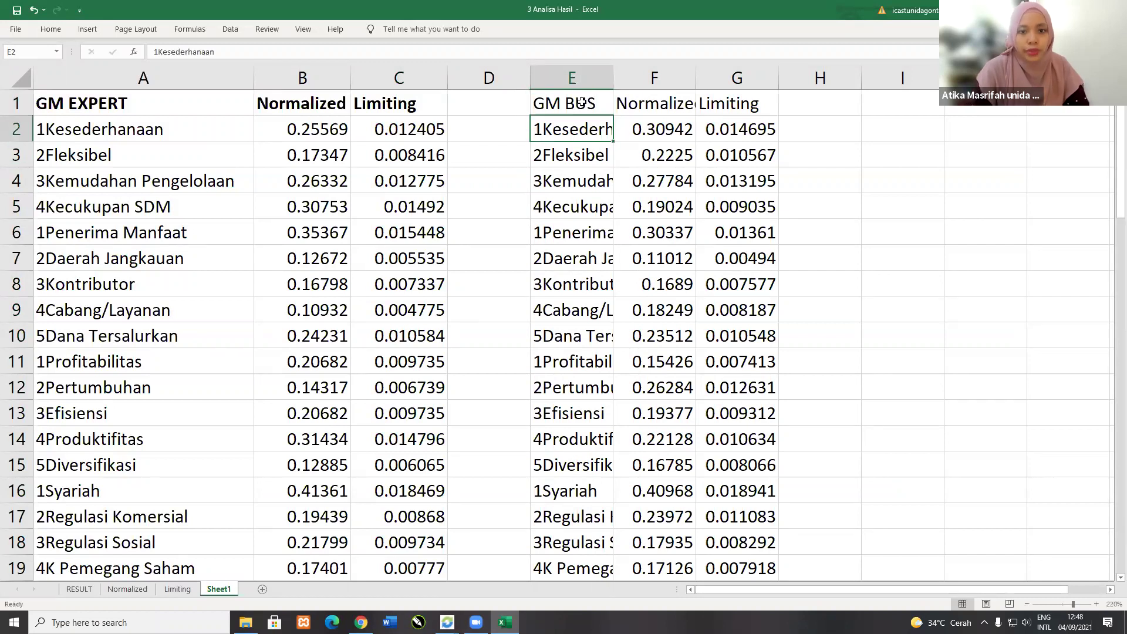
pyautogui.moveTo(574, 103); pyautogui.dragTo(737, 107)
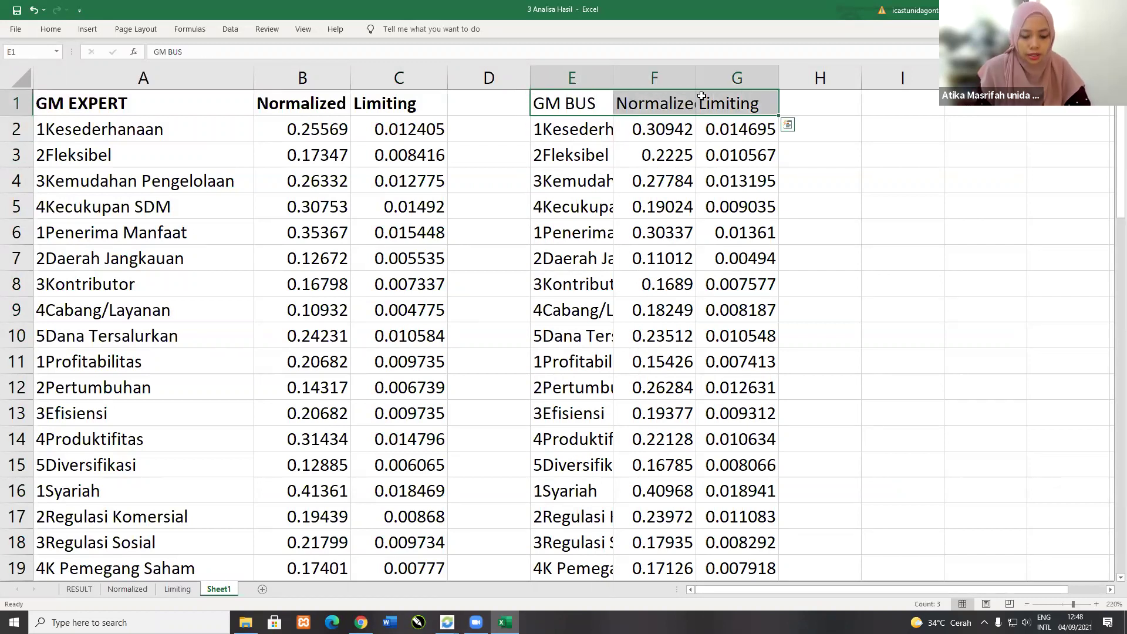
pyautogui.hotkey('ctrl', 'b')
pyautogui.click(713, 190)
# Step: Switch to the GM BPRS model in Super Decisions, copy its computed priority values and close the priorities
pyautogui.hotkey('alt', 'Tab')
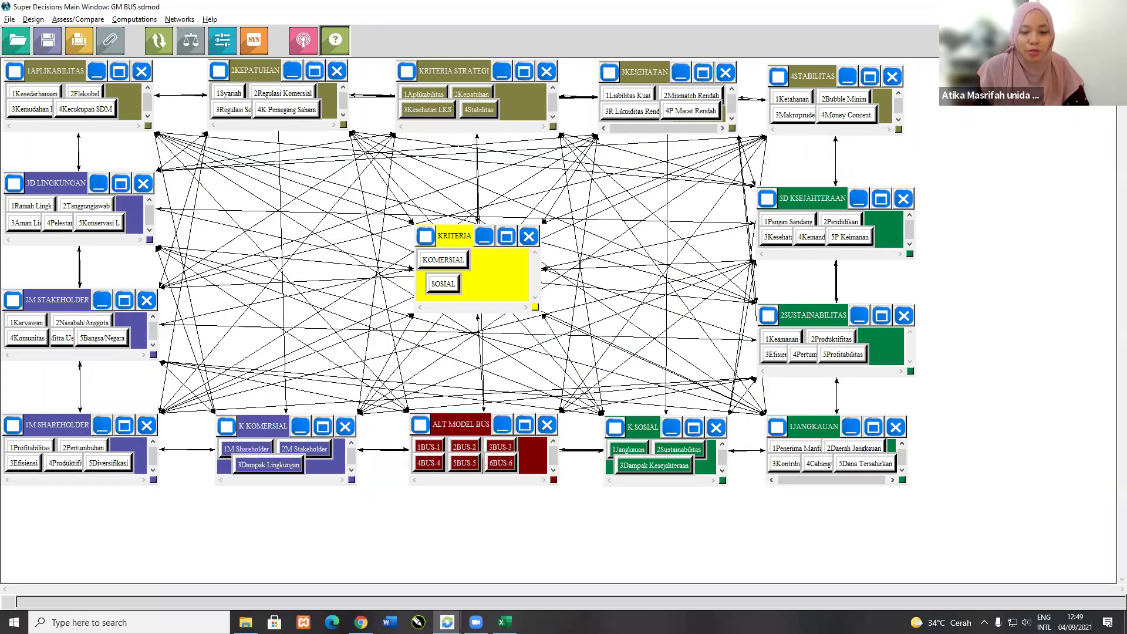
pyautogui.moveTo(447, 622)
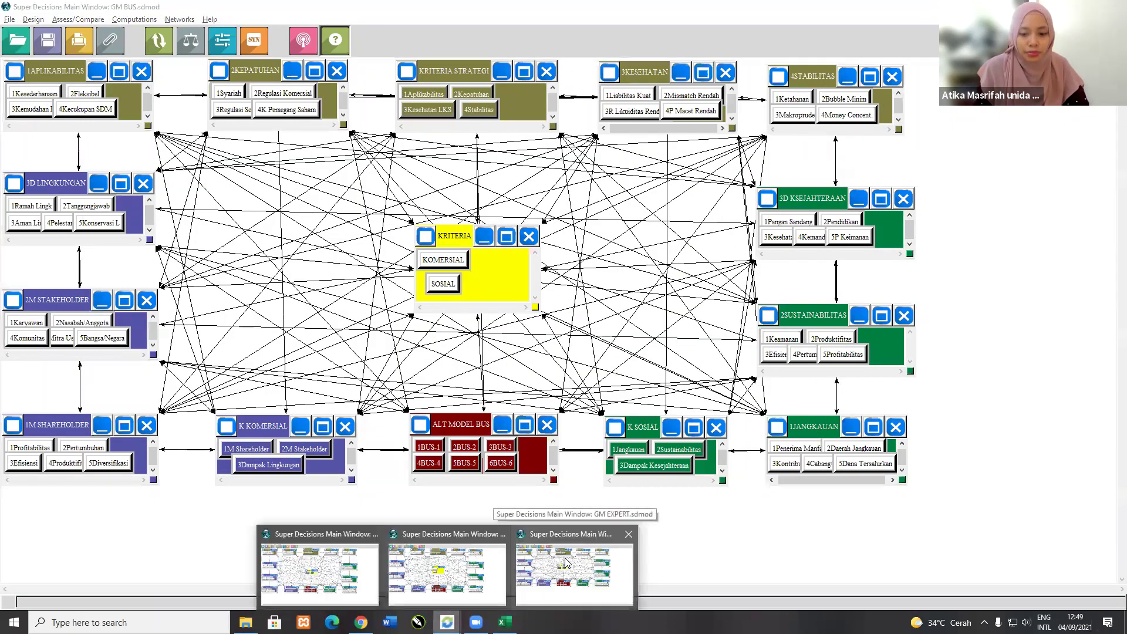
pyautogui.click(565, 563)
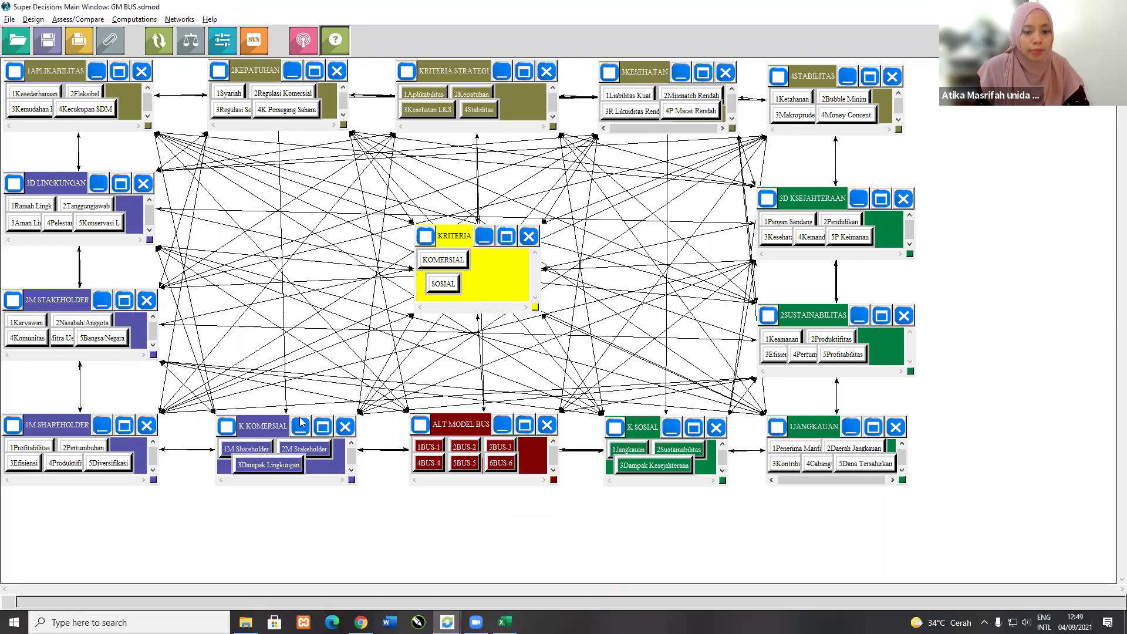
pyautogui.moveTo(447, 621)
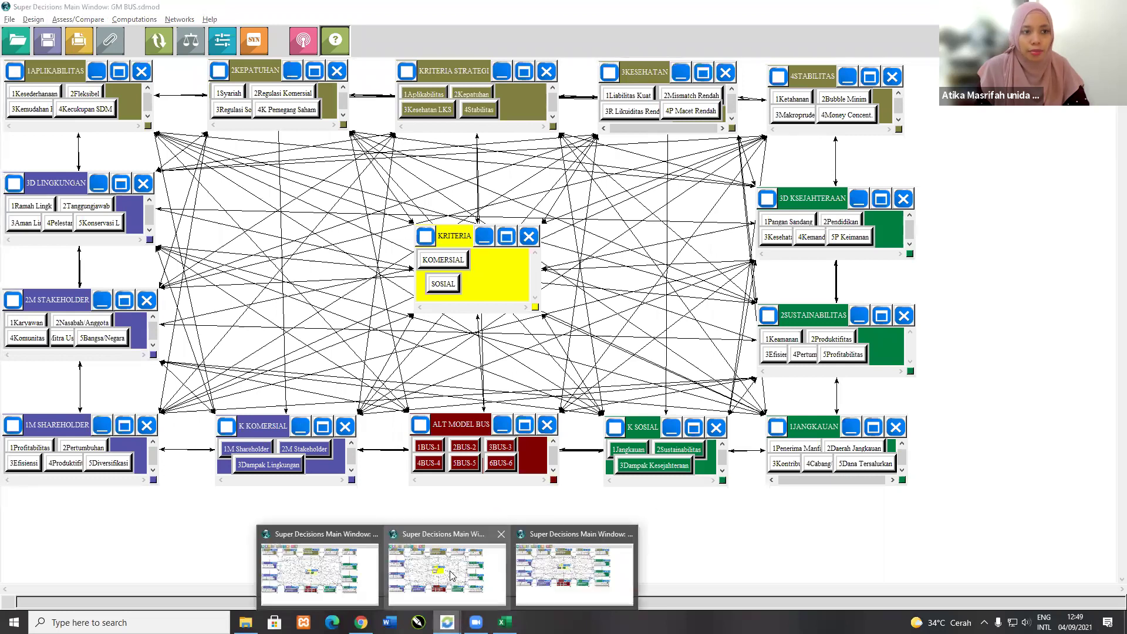
pyautogui.click(320, 572)
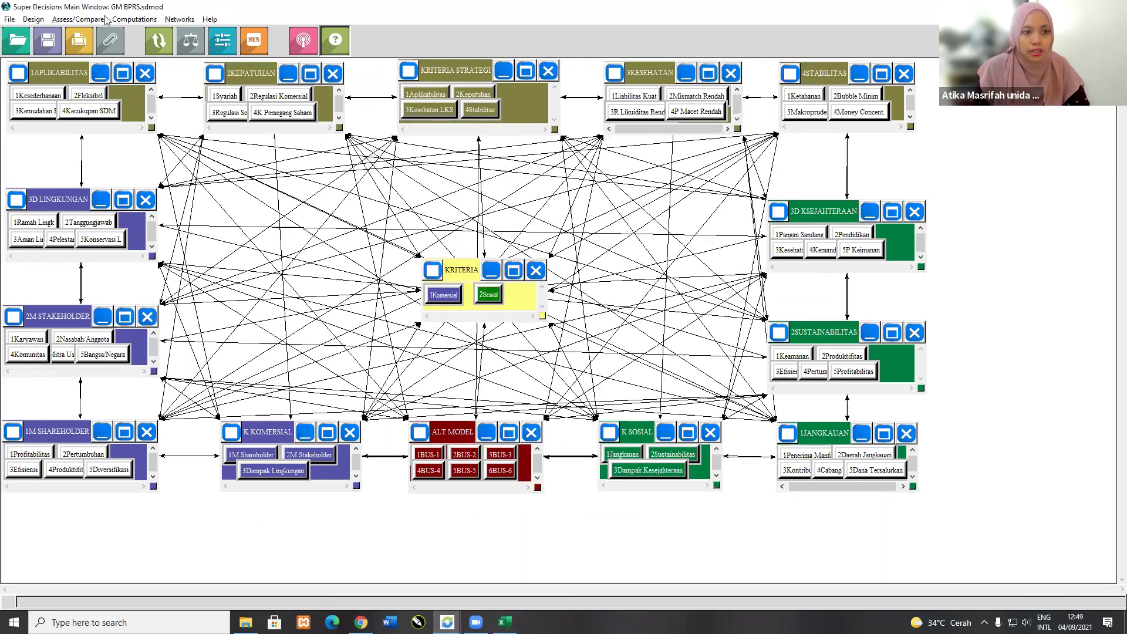
pyautogui.click(132, 20)
pyautogui.click(136, 106)
pyautogui.click(164, 284)
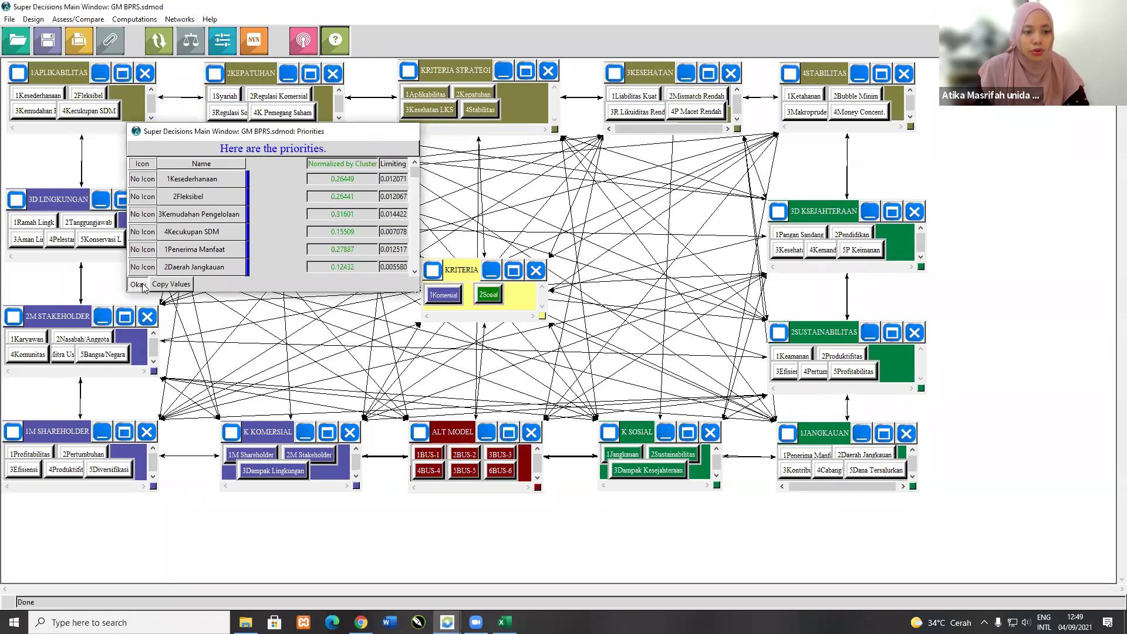
pyautogui.click(138, 284)
# Step: Return to the 3 Analisa Hasil workbook in Excel and paste the GM BPRS priorities starting at I1
pyautogui.hotkey('alt', 'Tab')
pyautogui.hotkey('alt', 'Tab')
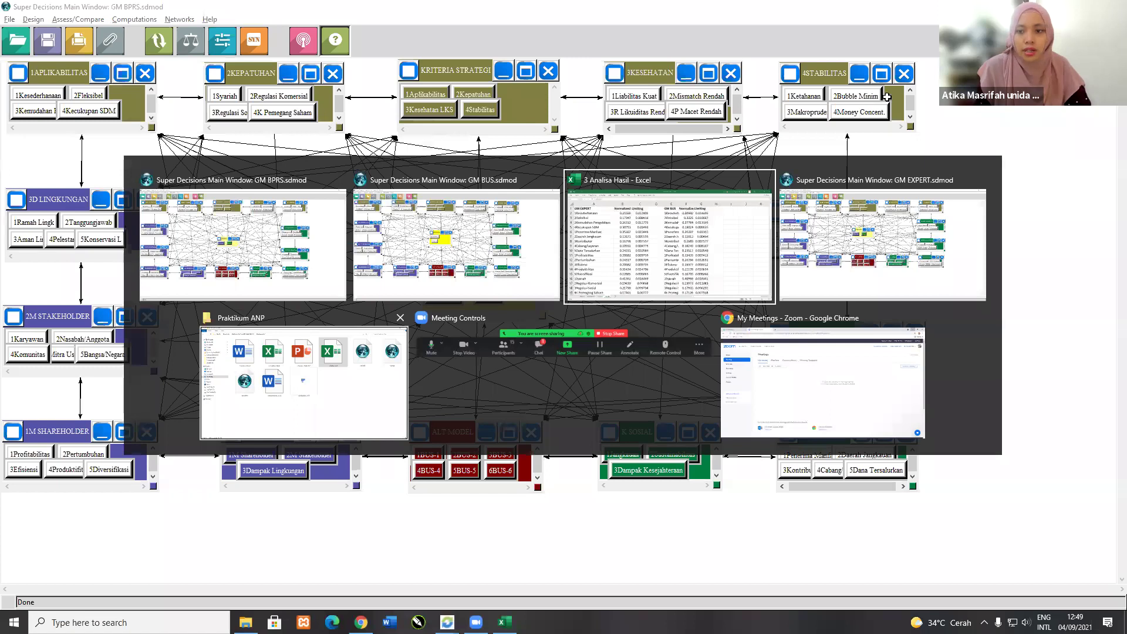
pyautogui.hotkey('ctrl', 'v')
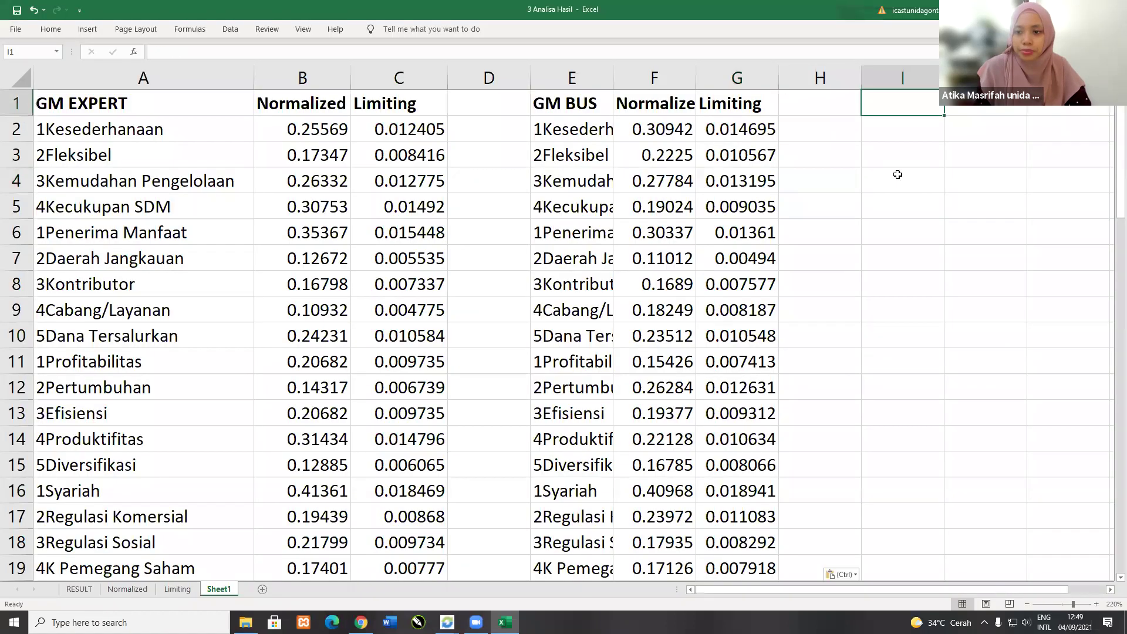
pyautogui.click(898, 174)
# Step: Replace the Name header in I1 with GM BPRS
pyautogui.click(898, 101)
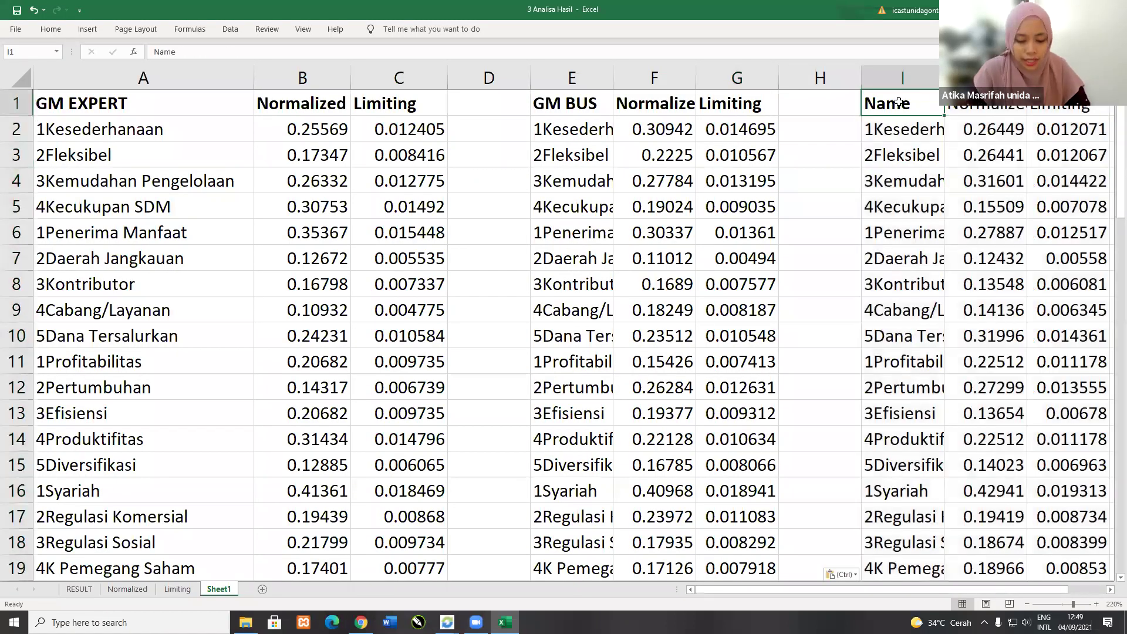
pyautogui.write('BM')
pyautogui.press('BackSpace')
pyautogui.press('BackSpace')
pyautogui.write('GM BPRS')
pyautogui.press('Return')
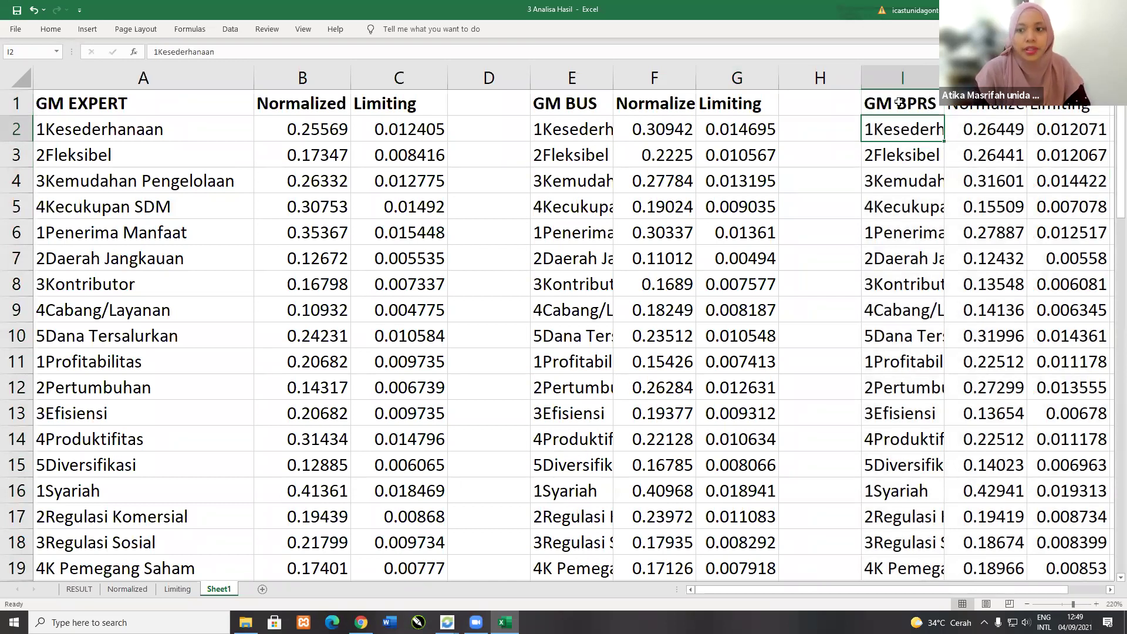
# Step: Narrow column A so all three result tables fit on screen, and bold the GM BPRS headers in J1:K1
pyautogui.moveTo(240, 78); pyautogui.dragTo(349, 78)
pyautogui.click(381, 184)
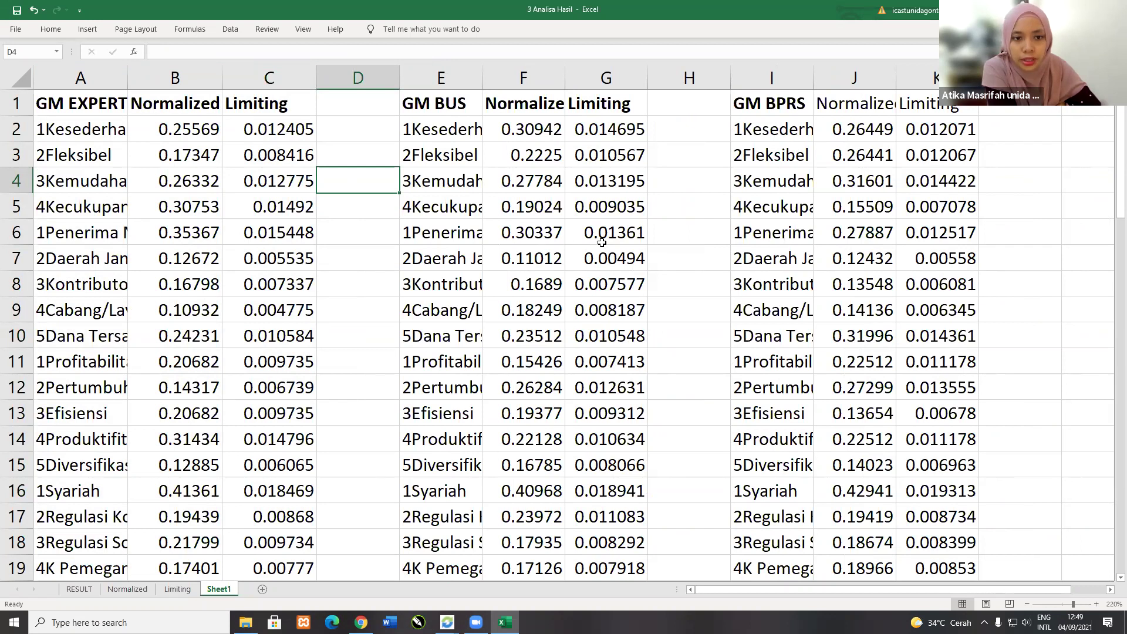
pyautogui.click(887, 99)
pyautogui.hotkey('ctrl', 'b')
pyautogui.click(893, 153)
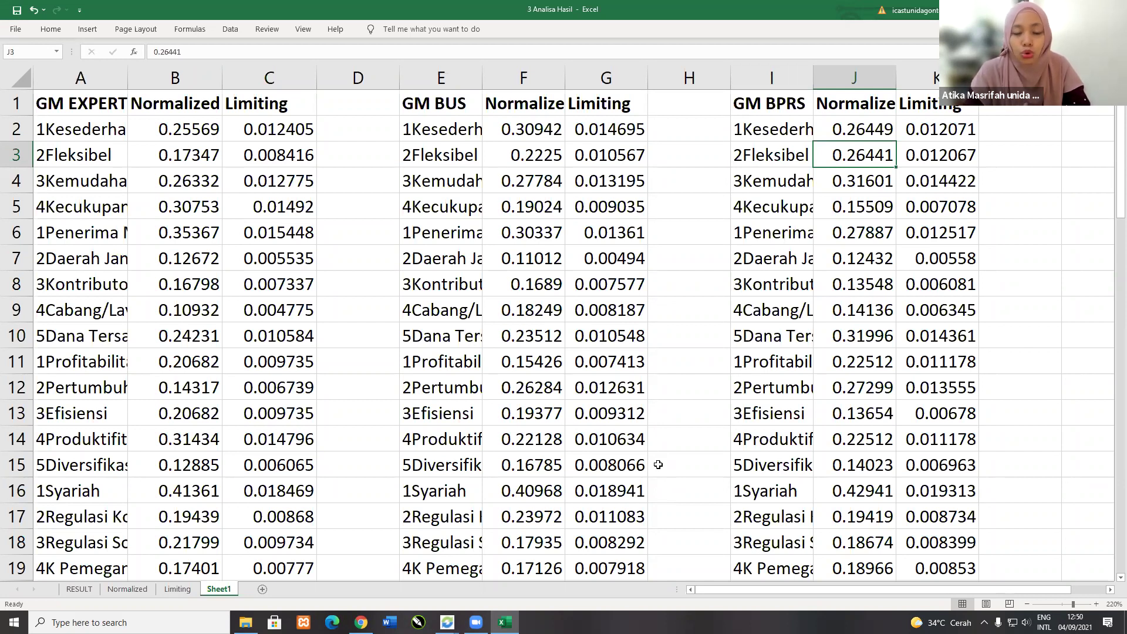
# Step: Examine the Normalized columns B, F and J together, followed by the Limiting columns of the three models
pyautogui.click(175, 77)
pyautogui.keyDown('ctrl'); pyautogui.click(524, 79); pyautogui.keyUp('ctrl')
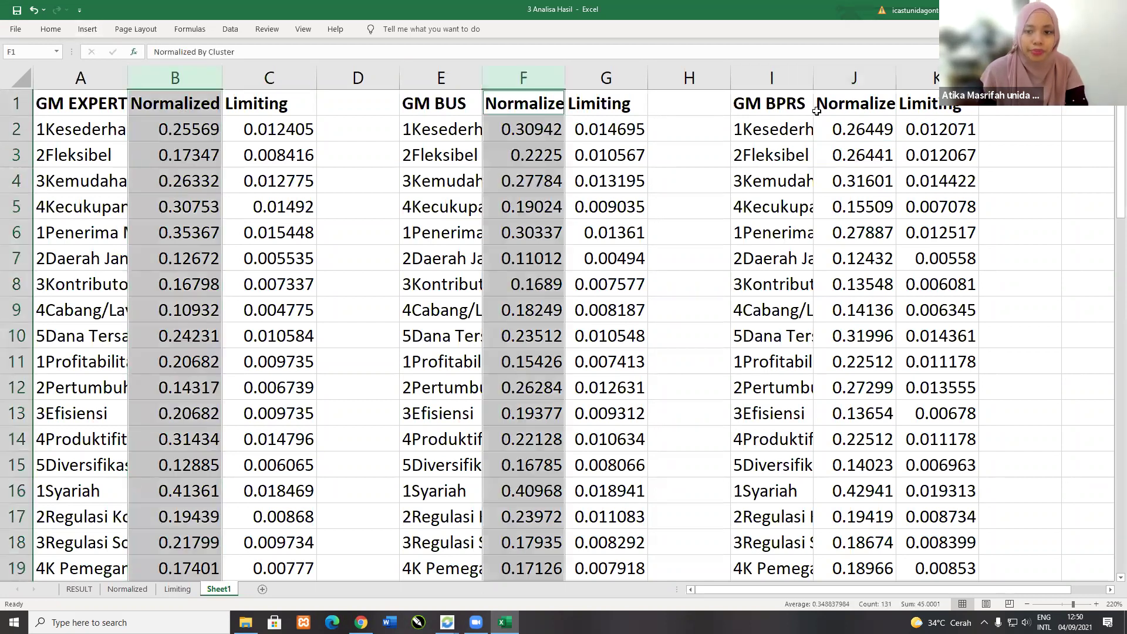
pyautogui.keyDown('ctrl'); pyautogui.click(848, 78); pyautogui.keyUp('ctrl')
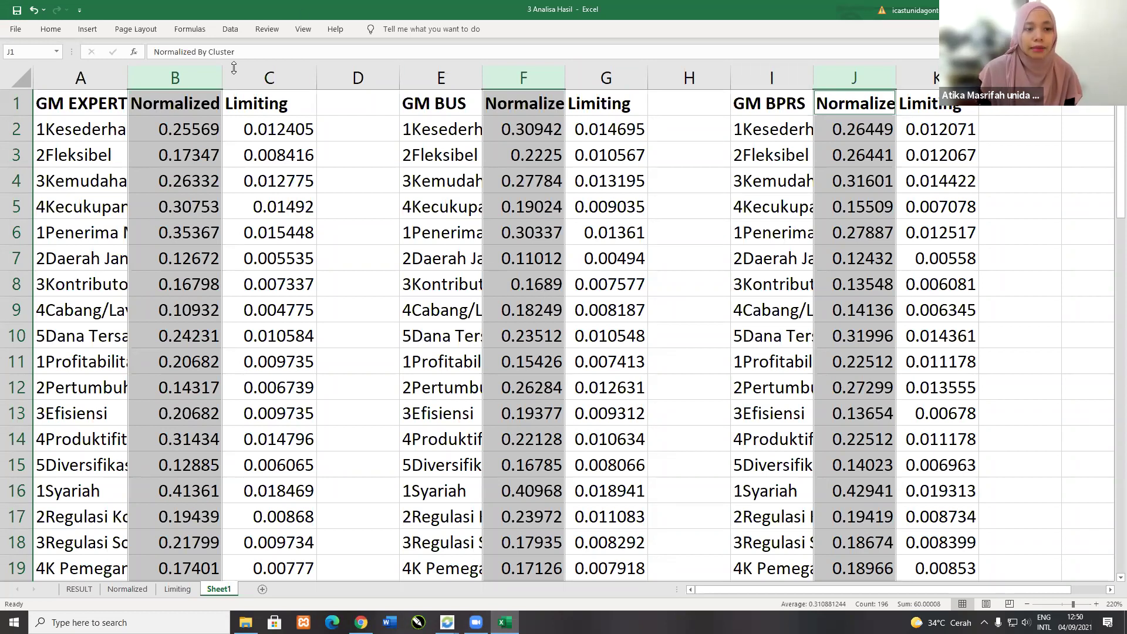
pyautogui.click(269, 77)
pyautogui.click(607, 77)
pyautogui.click(881, 77)
pyautogui.click(916, 77)
pyautogui.click(358, 413)
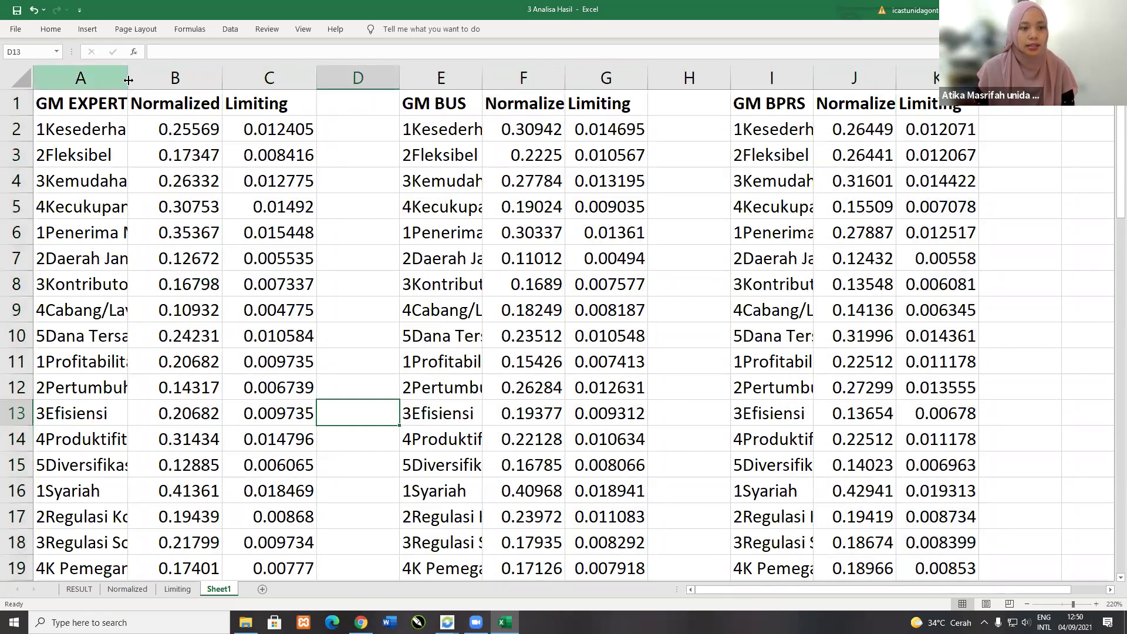
# Step: Widen column A to show more of the element names, and review the GM EXPERT Limiting and Normalized columns
pyautogui.moveTo(128, 80); pyautogui.dragTo(182, 77)
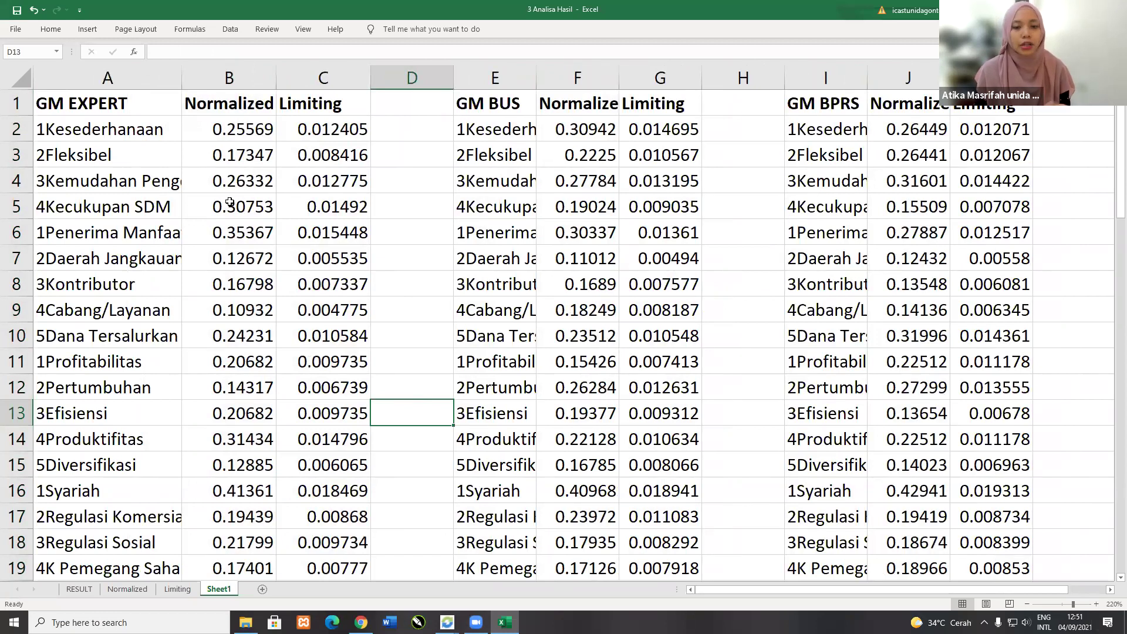
pyautogui.click(322, 77)
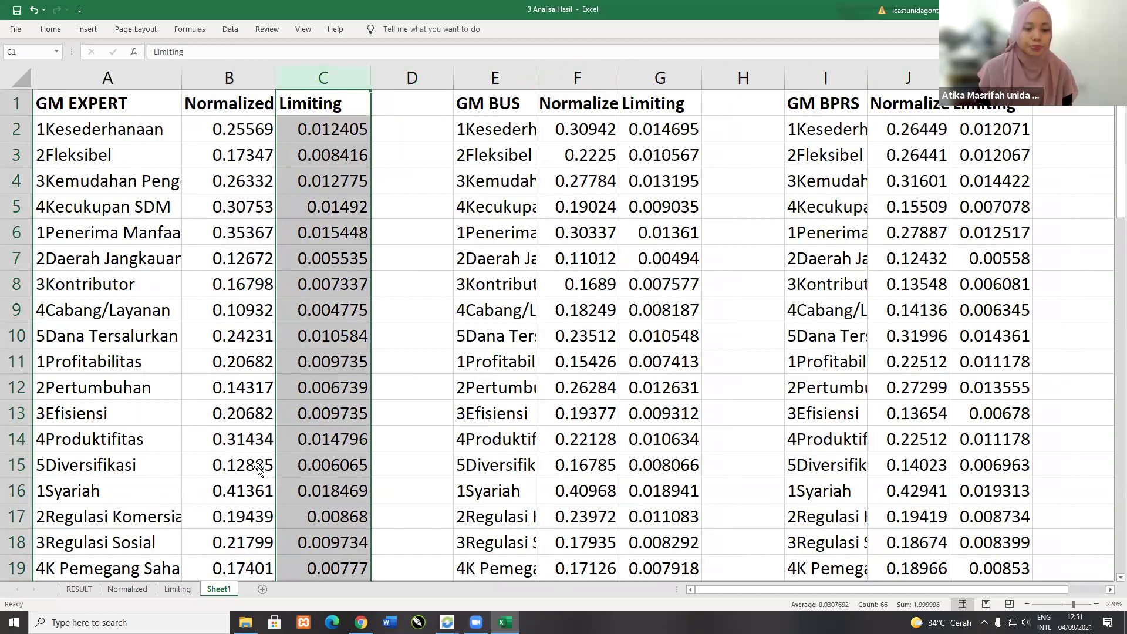
pyautogui.click(499, 415)
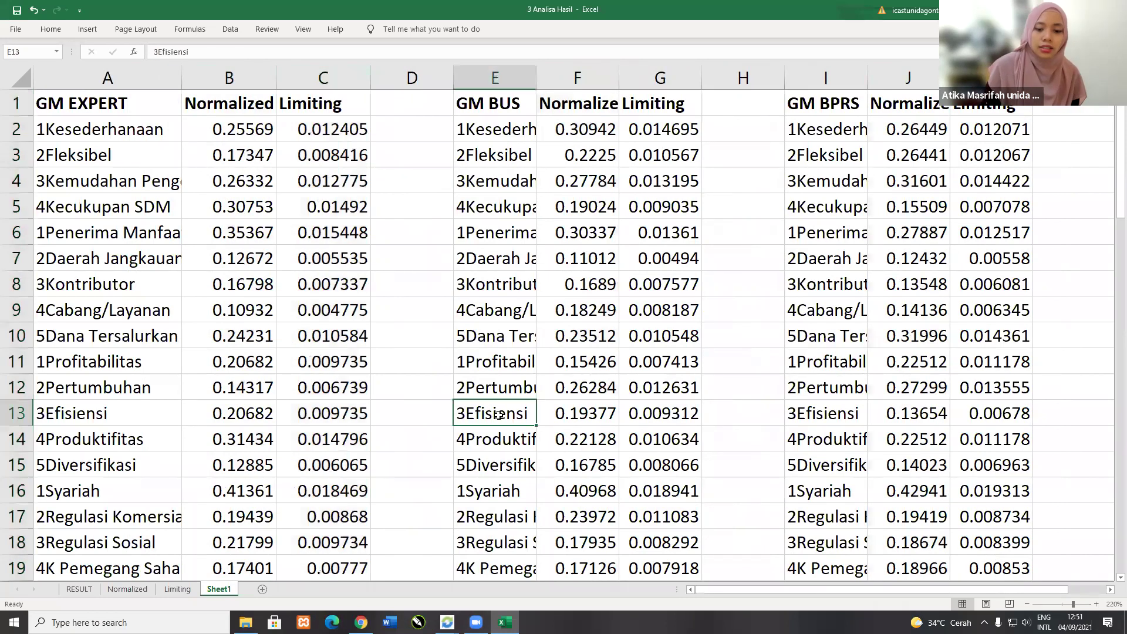
pyautogui.click(235, 78)
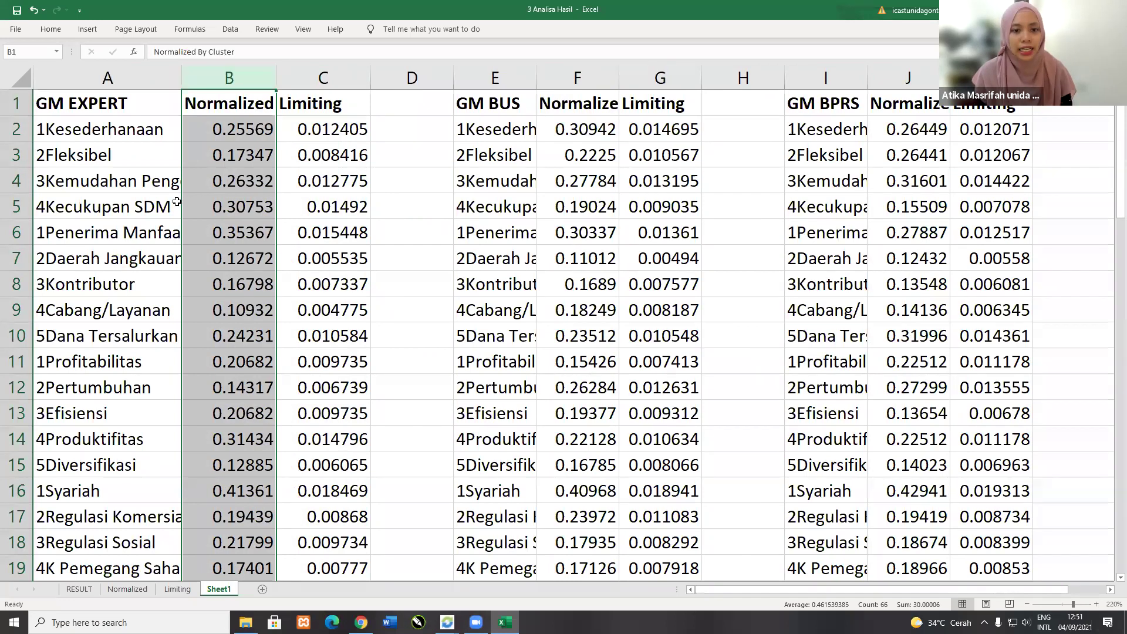
# Step: Examine the element groups in A2:A5 and A6:A10 and the elements in the final rows of the tables
pyautogui.moveTo(42, 126); pyautogui.dragTo(87, 213)
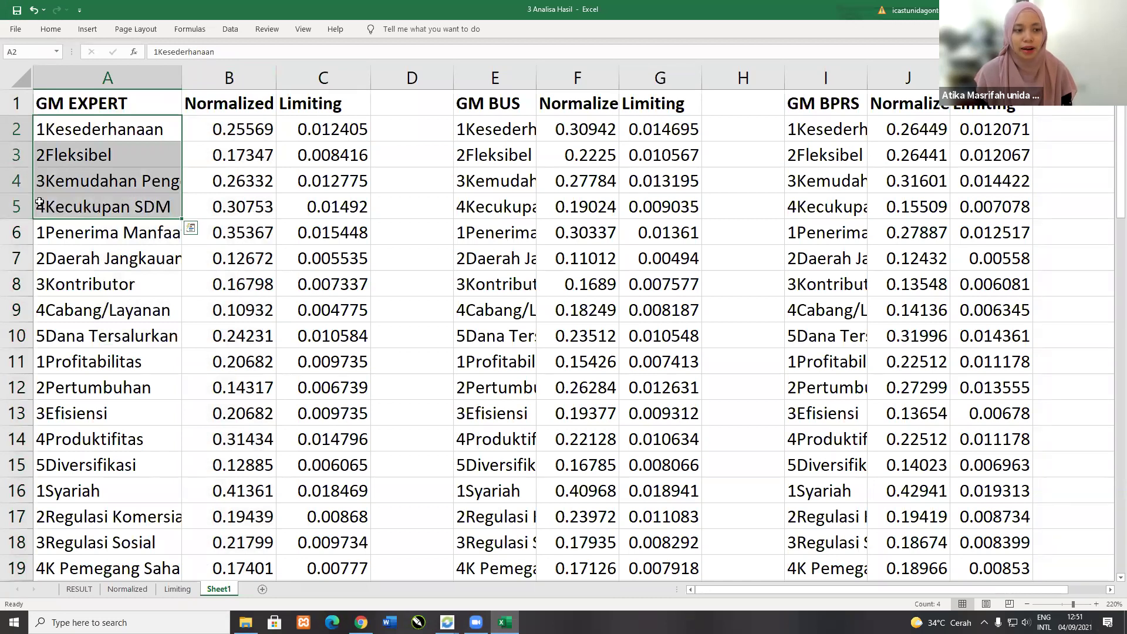
pyautogui.moveTo(50, 232); pyautogui.dragTo(74, 326)
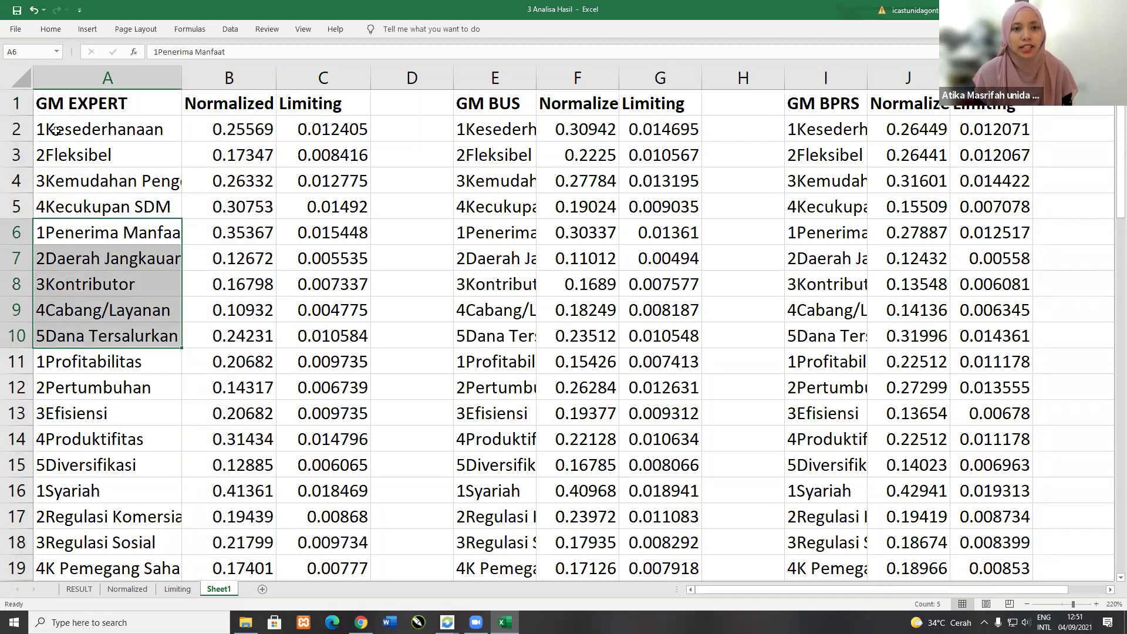
pyautogui.moveTo(60, 124); pyautogui.dragTo(64, 205)
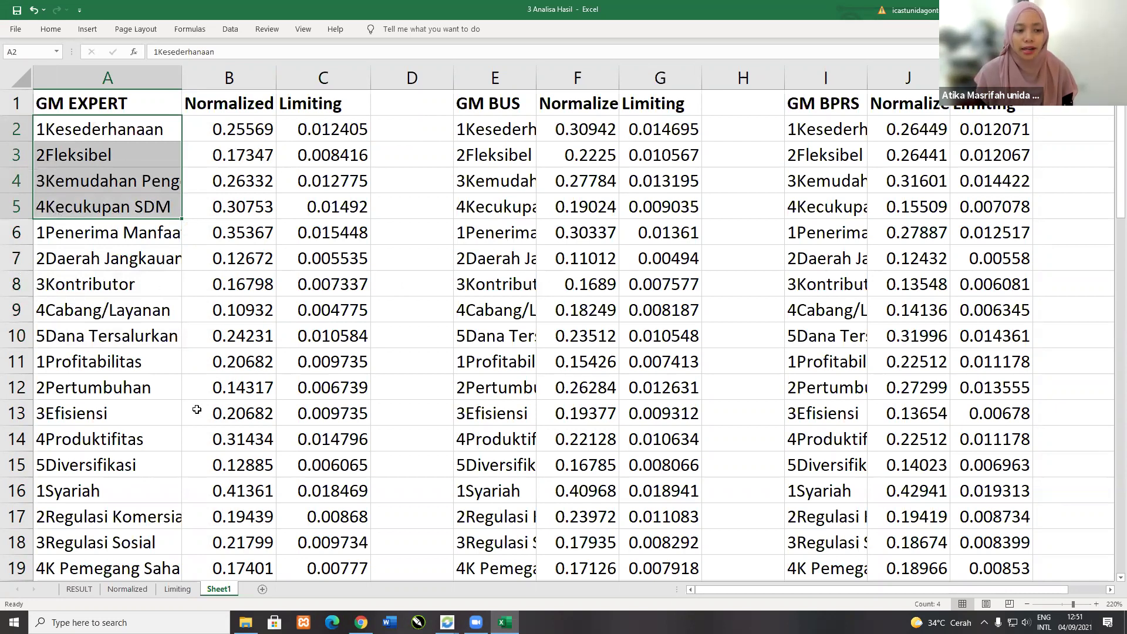
pyautogui.scroll(-4, 199, 408)
pyautogui.scroll(-12, 199, 408)
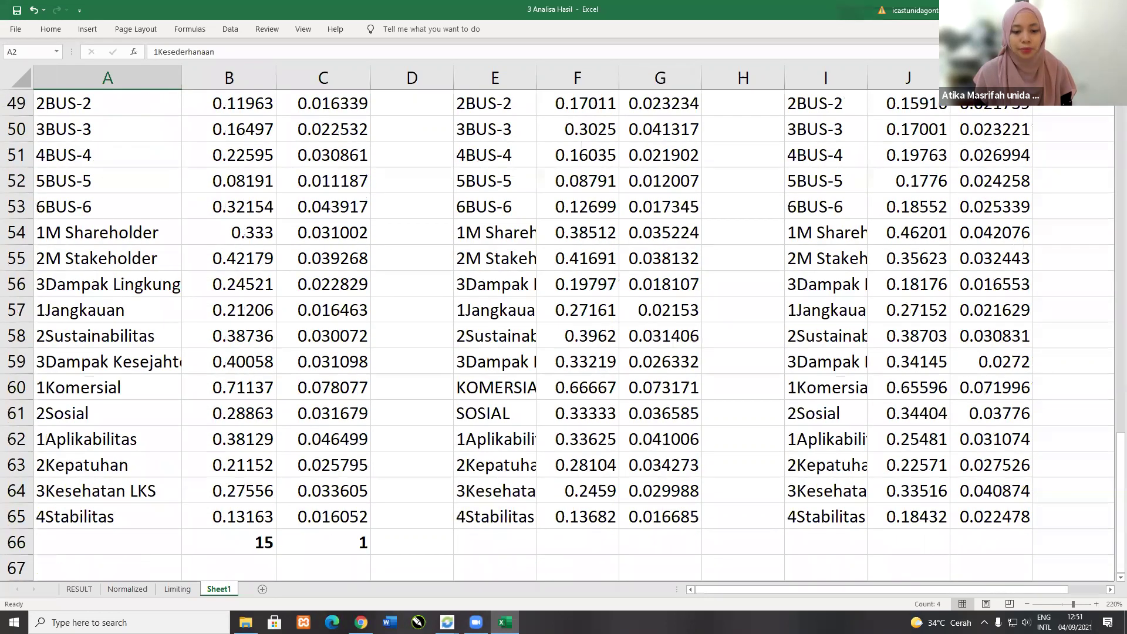
# Step: View the network clusters of the model in Super Decisions and return to the Excel workbook
pyautogui.moveTo(447, 623)
pyautogui.click(444, 567)
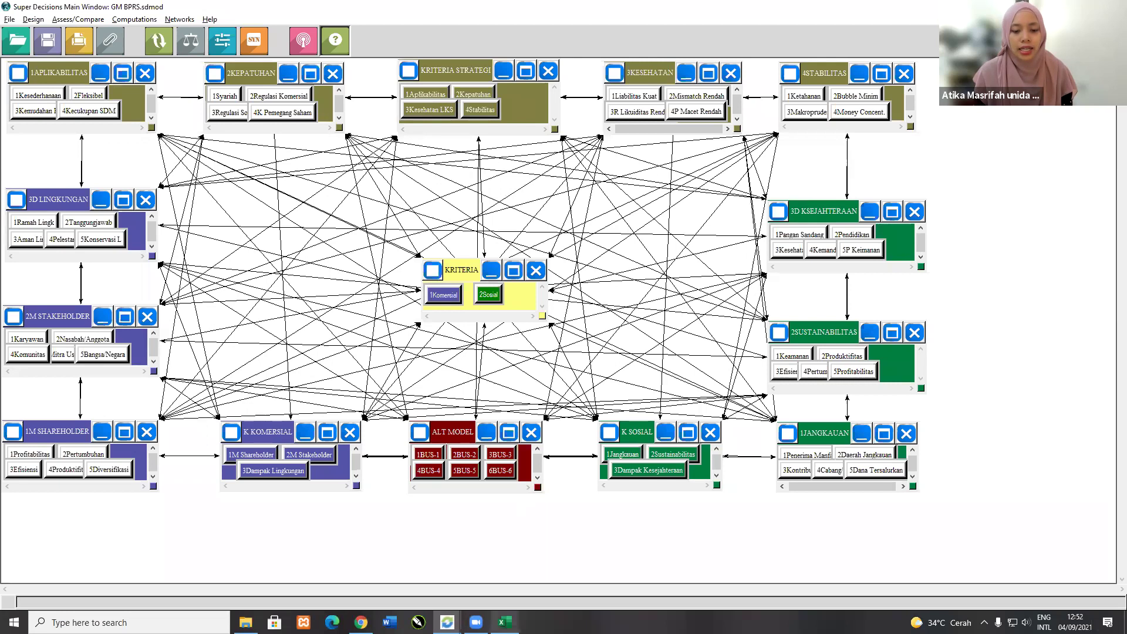
pyautogui.click(505, 622)
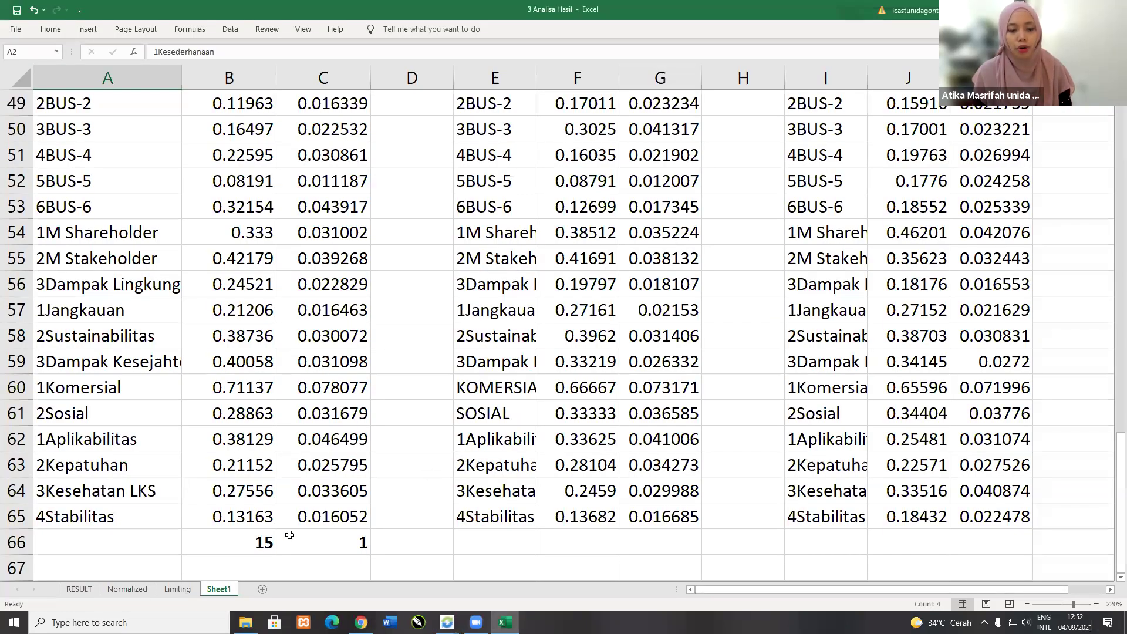
# Step: Delete the GM EXPERT totals in B66:C66
pyautogui.click(252, 491)
pyautogui.moveTo(252, 542); pyautogui.dragTo(320, 542)
pyautogui.press('Delete')
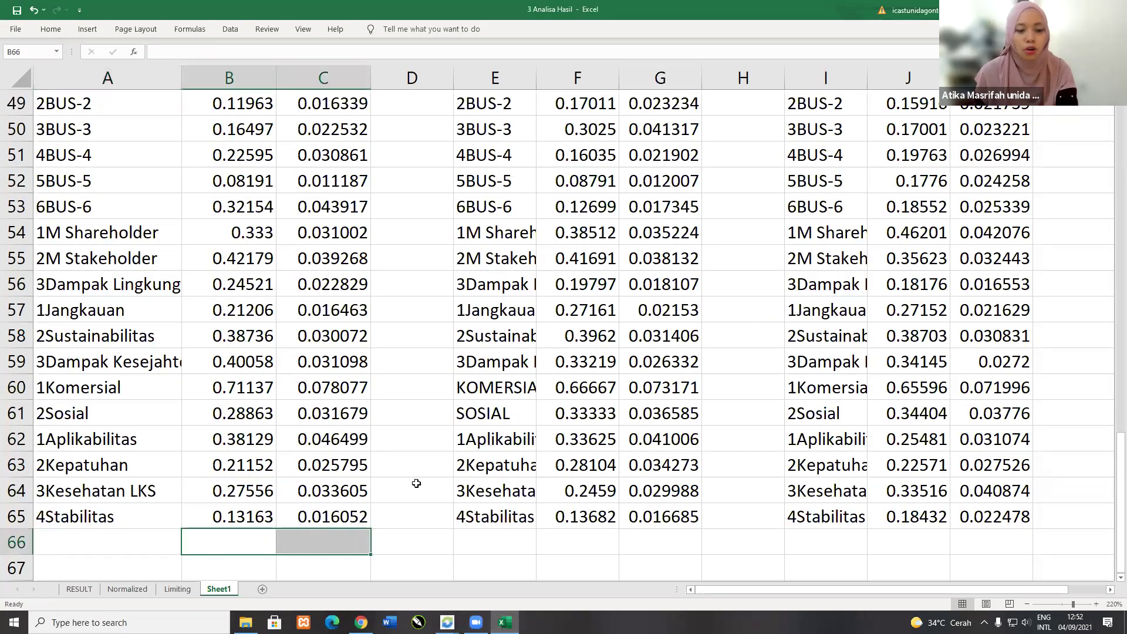
pyautogui.click(416, 483)
# Step: Move rows 60:65, from 1Komersial to 4Stabilitas, directly below the header row by cutting and inserting them above 1Kesederhanaan
pyautogui.scroll(6, 139, 336)
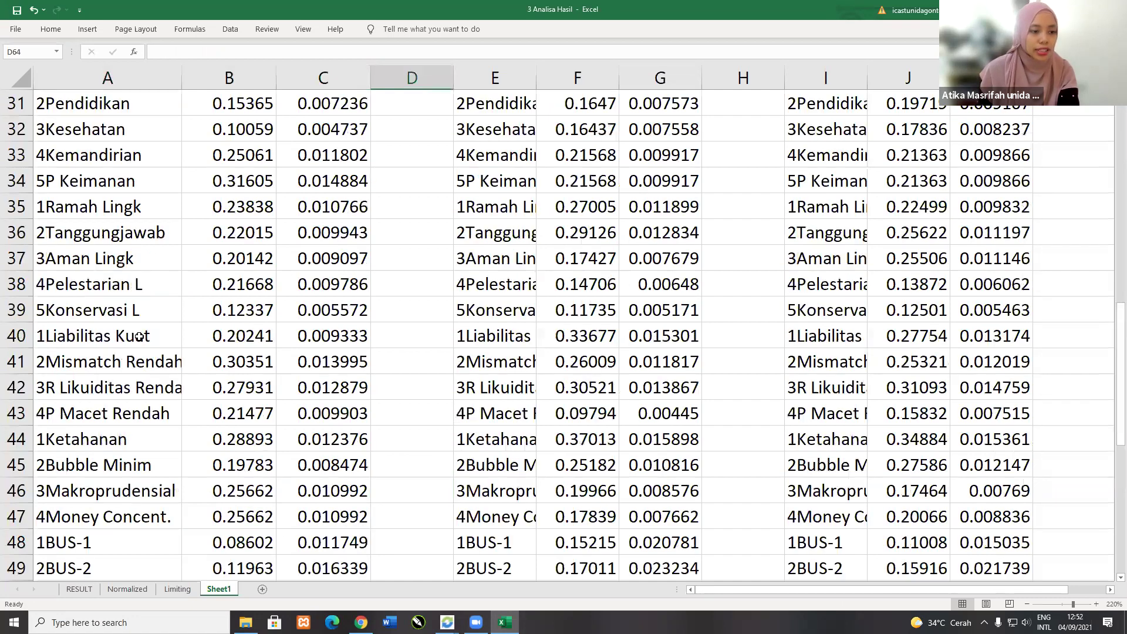
pyautogui.scroll(10, 139, 335)
pyautogui.scroll(-7, 136, 350)
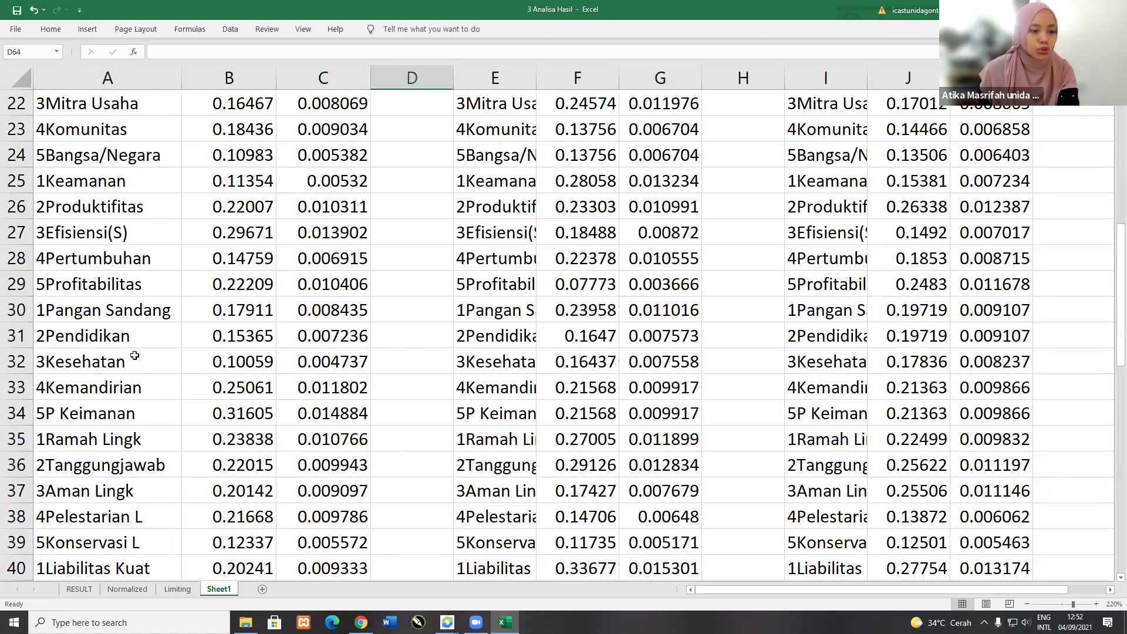
pyautogui.scroll(-10, 134, 355)
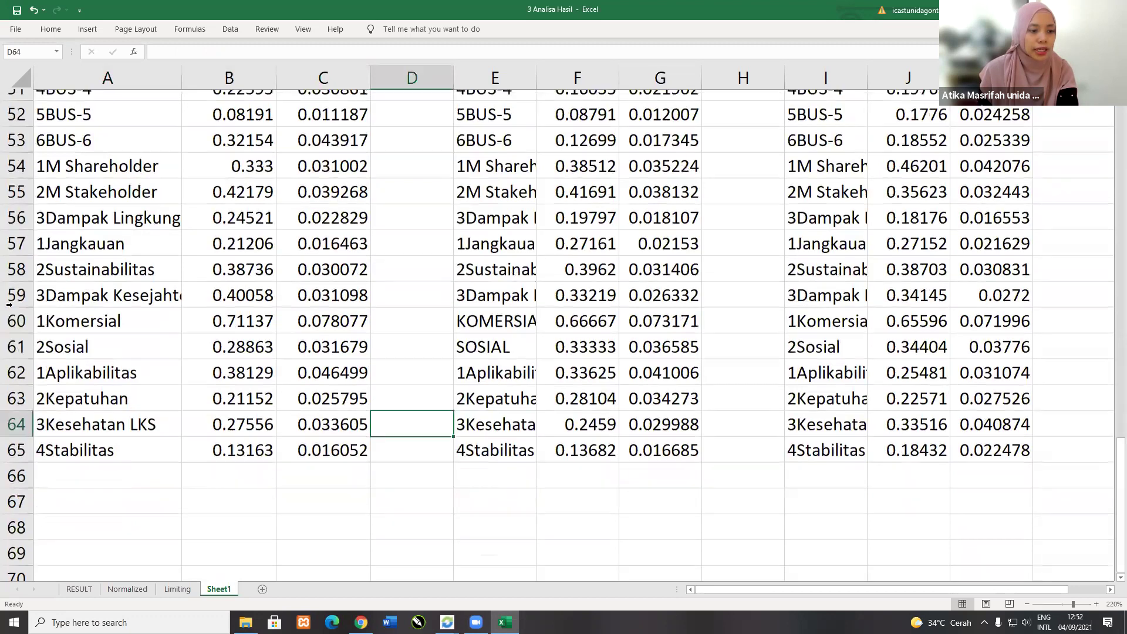
pyautogui.moveTo(12, 310); pyautogui.dragTo(33, 430)
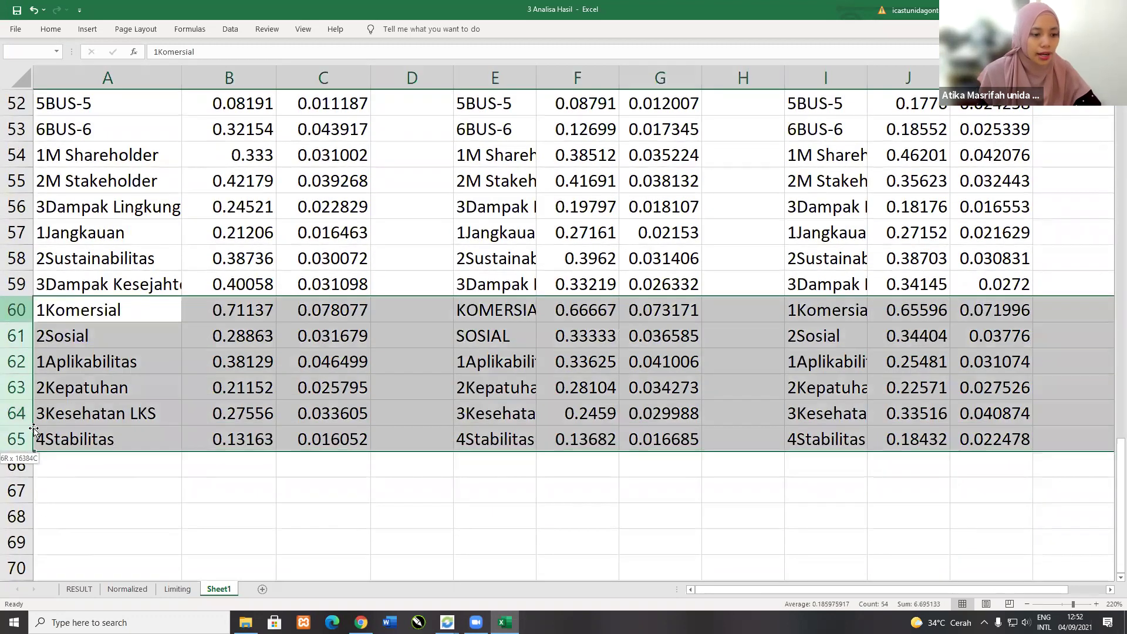
pyautogui.hotkey('ctrl', 'c')
pyautogui.scroll(7, 128, 317)
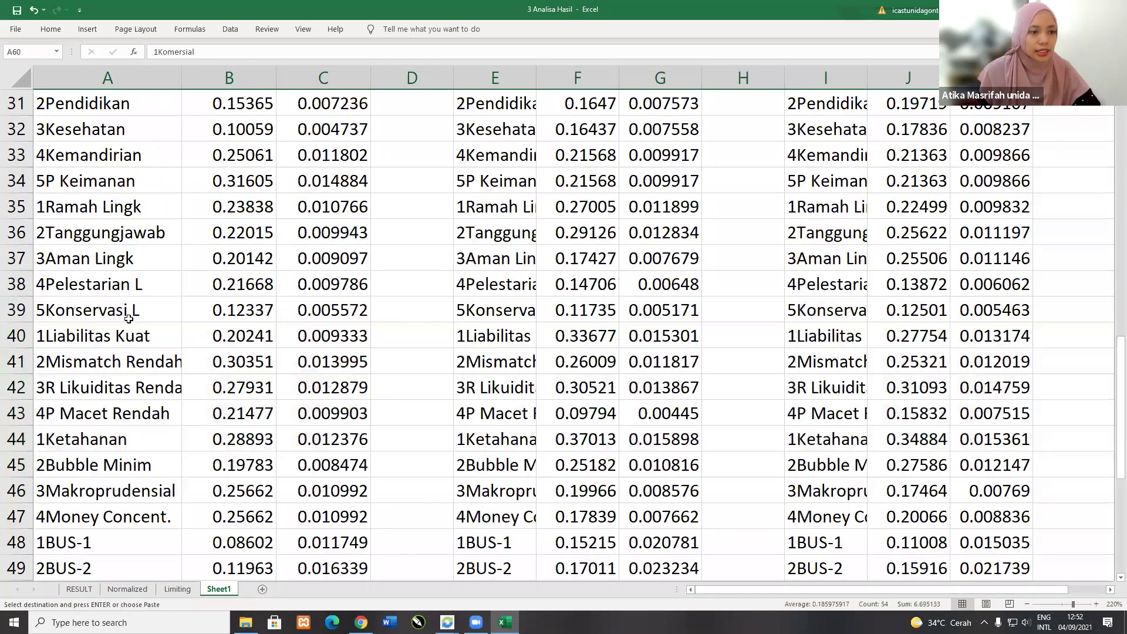
pyautogui.scroll(10, 128, 318)
pyautogui.rightClick(18, 130)
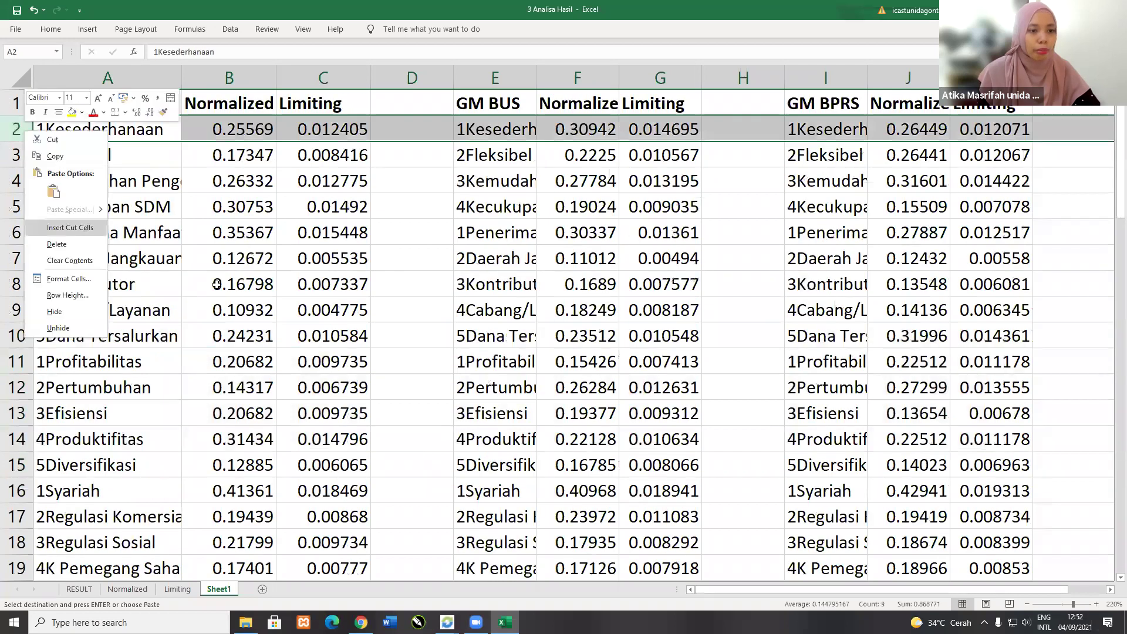
pyautogui.click(70, 227)
# Step: Insert blank separator rows above 1Aplikabilitas and above 1Kesederhanaan, at rows 4 and 9
pyautogui.rightClick(13, 181)
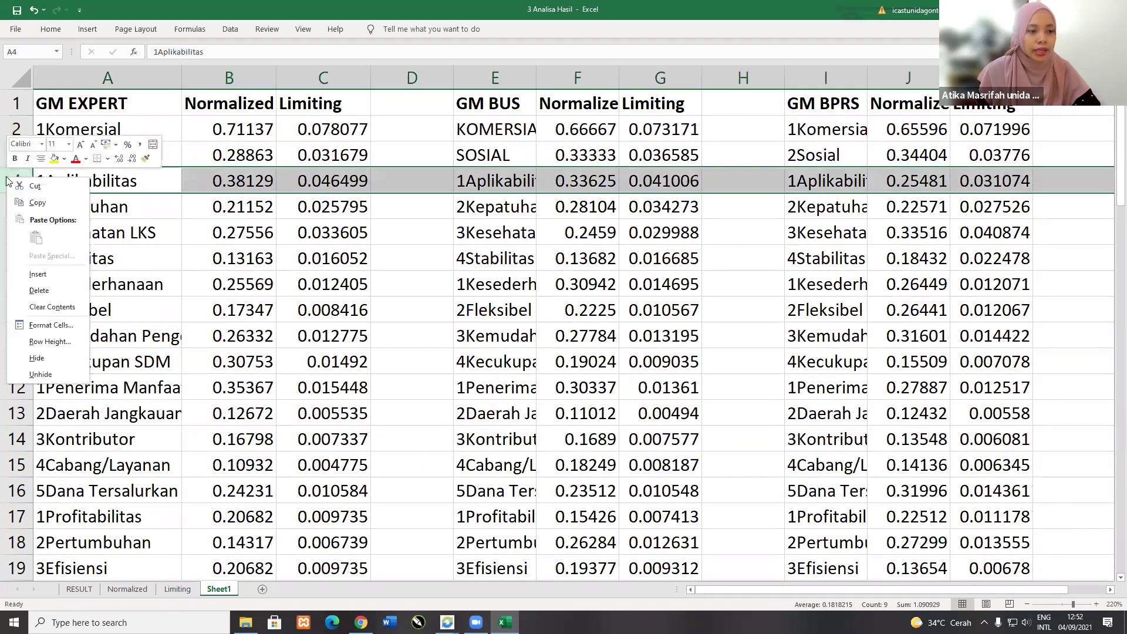
pyautogui.click(38, 274)
pyautogui.click(36, 288)
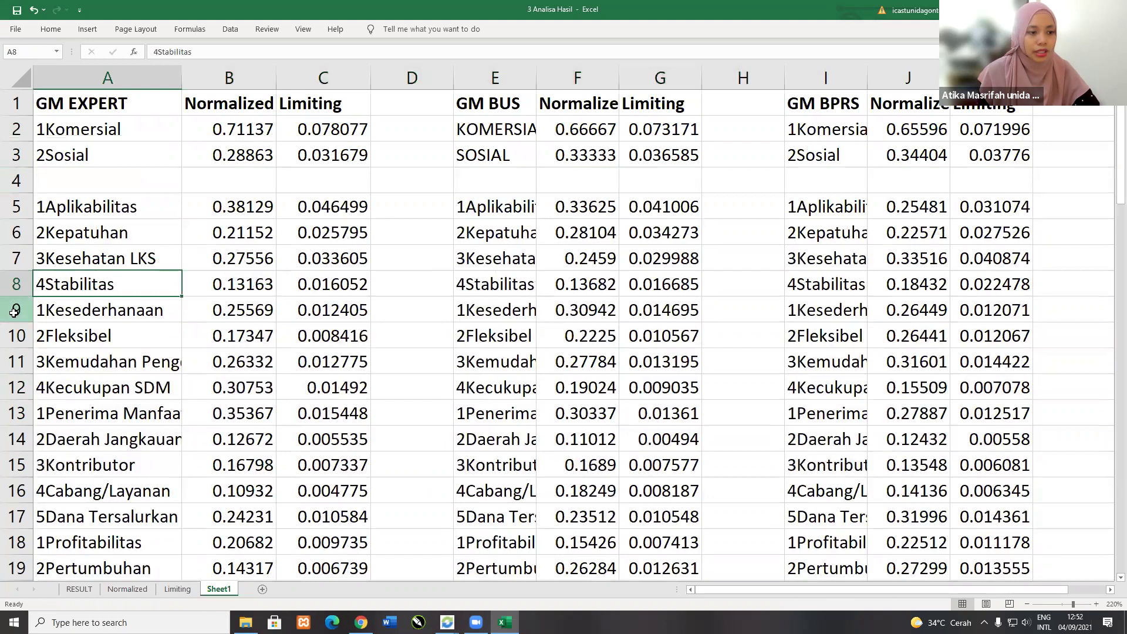
pyautogui.rightClick(14, 313)
pyautogui.click(64, 410)
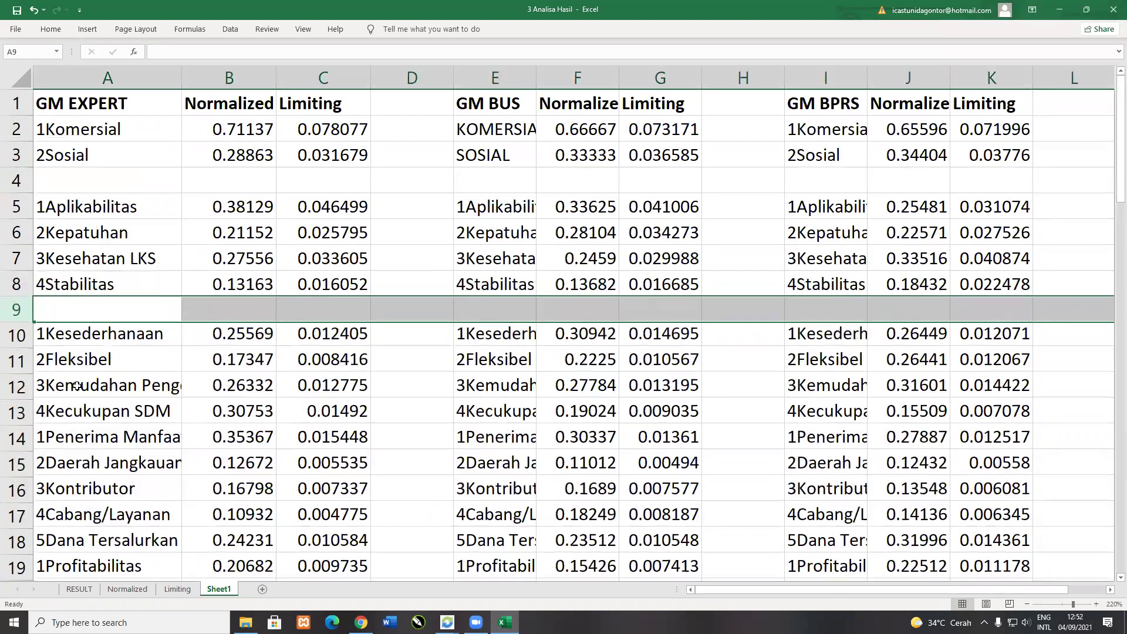
pyautogui.click(118, 414)
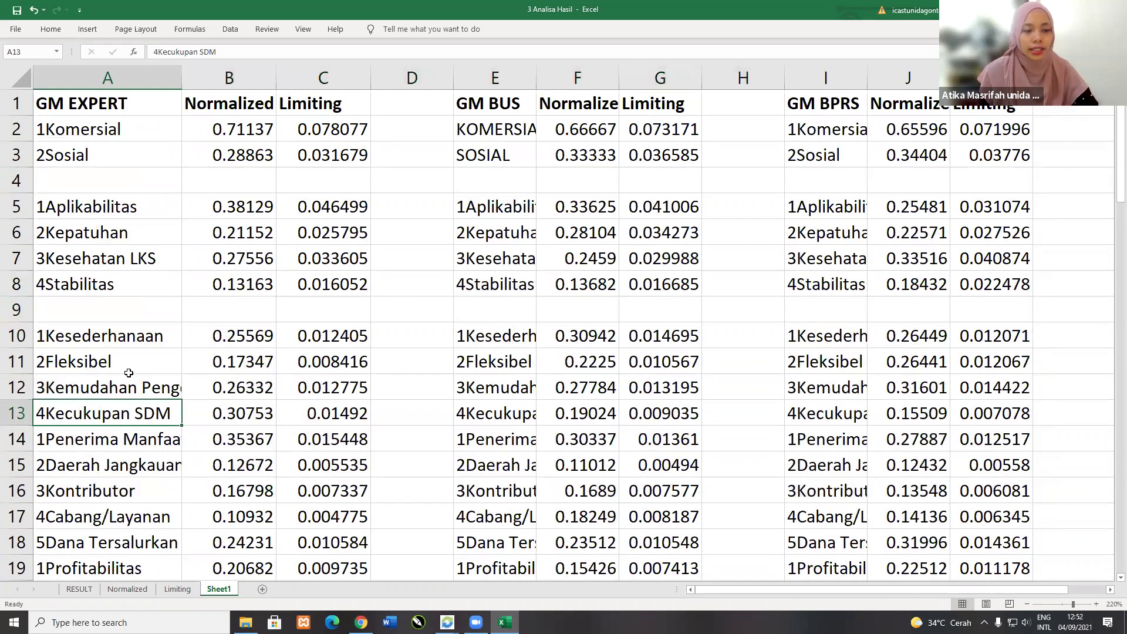
# Step: Insert a blank row 14 above 1Penerima Manfaat to close off the 1Kesederhanaan to 4Kecukupan SDM group
pyautogui.scroll(-3, 122, 397)
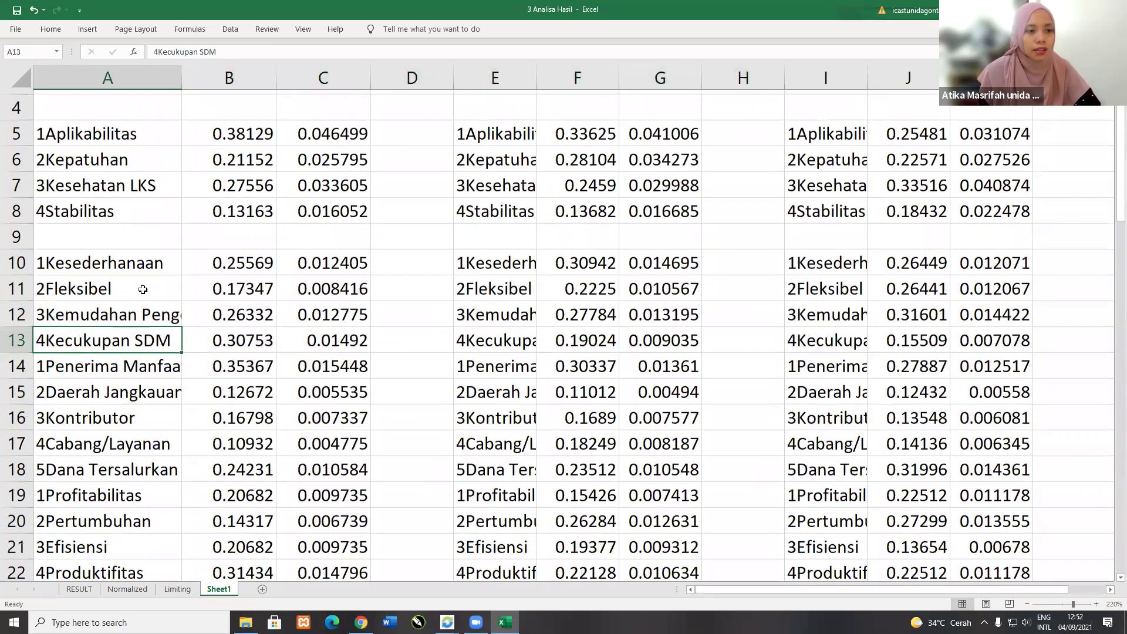
pyautogui.scroll(-1, 63, 187)
pyautogui.scroll(4, 89, 211)
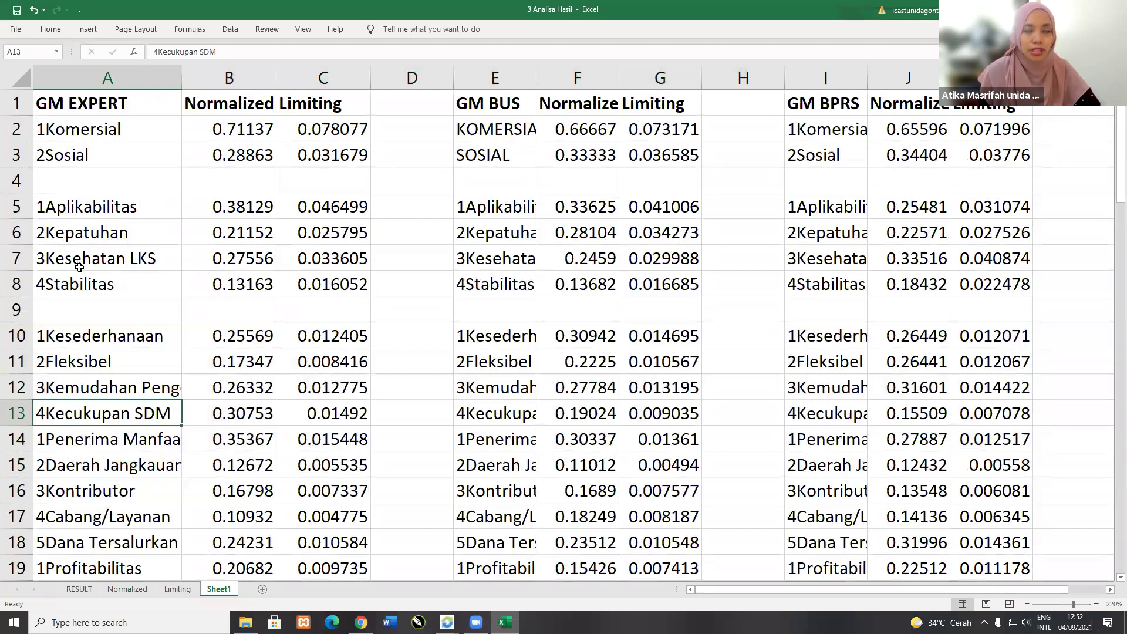
pyautogui.click(84, 209)
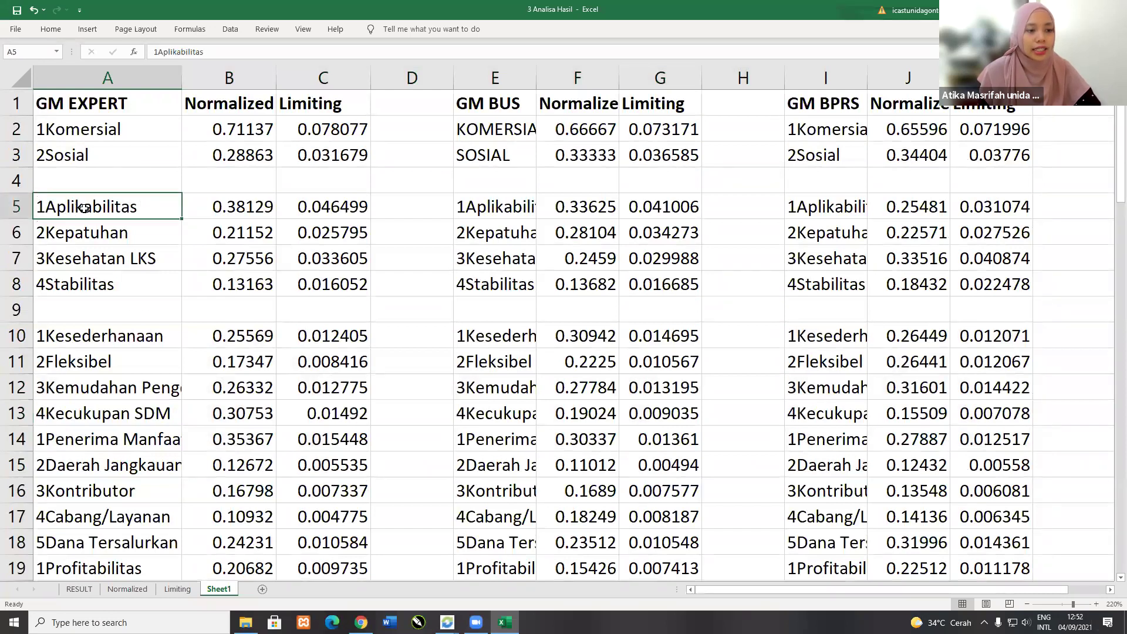
pyautogui.click(16, 309)
pyautogui.rightClick(17, 413)
pyautogui.click(159, 398)
pyautogui.rightClick(16, 439)
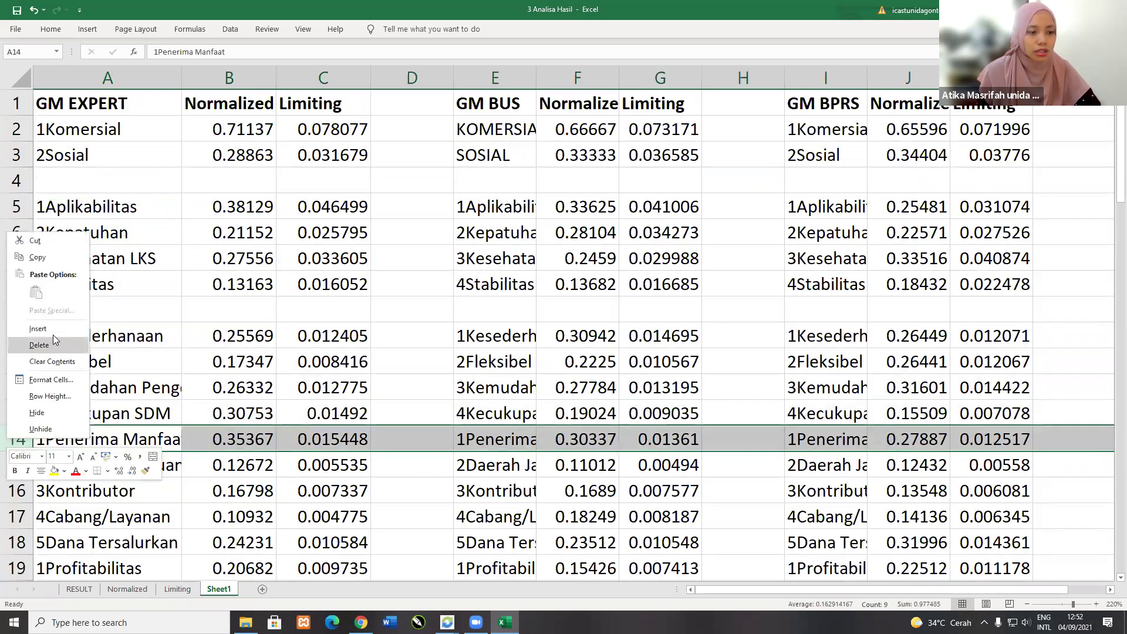
pyautogui.press('Escape')
pyautogui.hotkey('ctrl', '+')
pyautogui.click(131, 325)
# Step: Move rows 25:28, from 1Syariah to 4K Pemegang Saham, to row 15 by cutting and inserting them above 1Penerima Manfaat
pyautogui.scroll(-6, 156, 381)
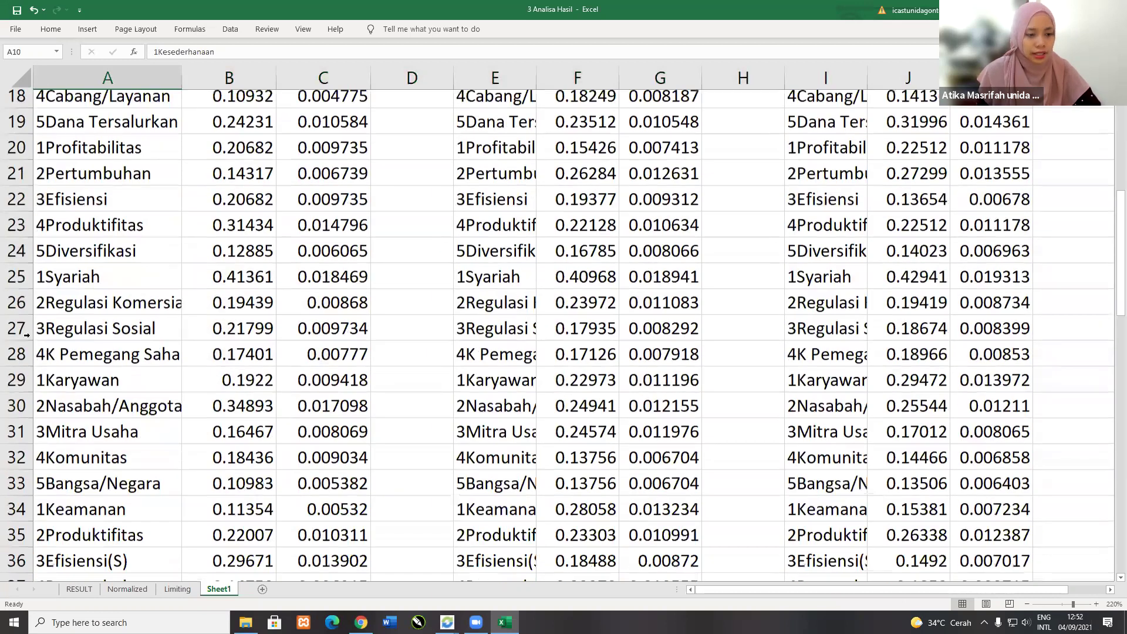
pyautogui.scroll(-1, 37, 334)
pyautogui.moveTo(16, 258); pyautogui.dragTo(35, 343)
pyautogui.hotkey('ctrl', 'c')
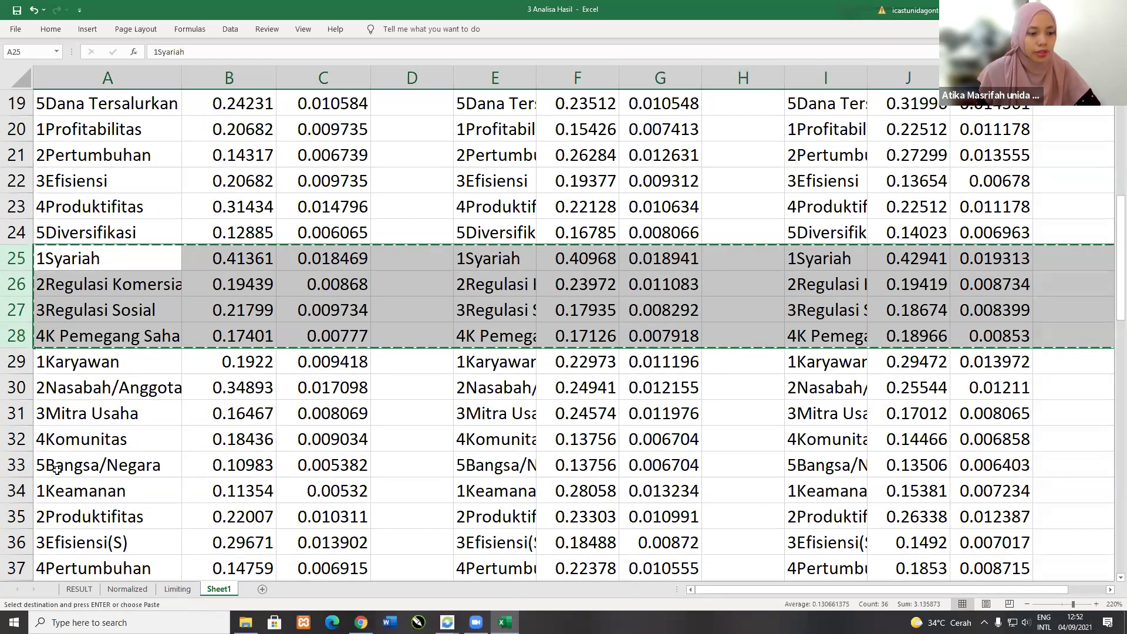
pyautogui.scroll(6, 12, 486)
pyautogui.rightClick(24, 465)
pyautogui.click(88, 360)
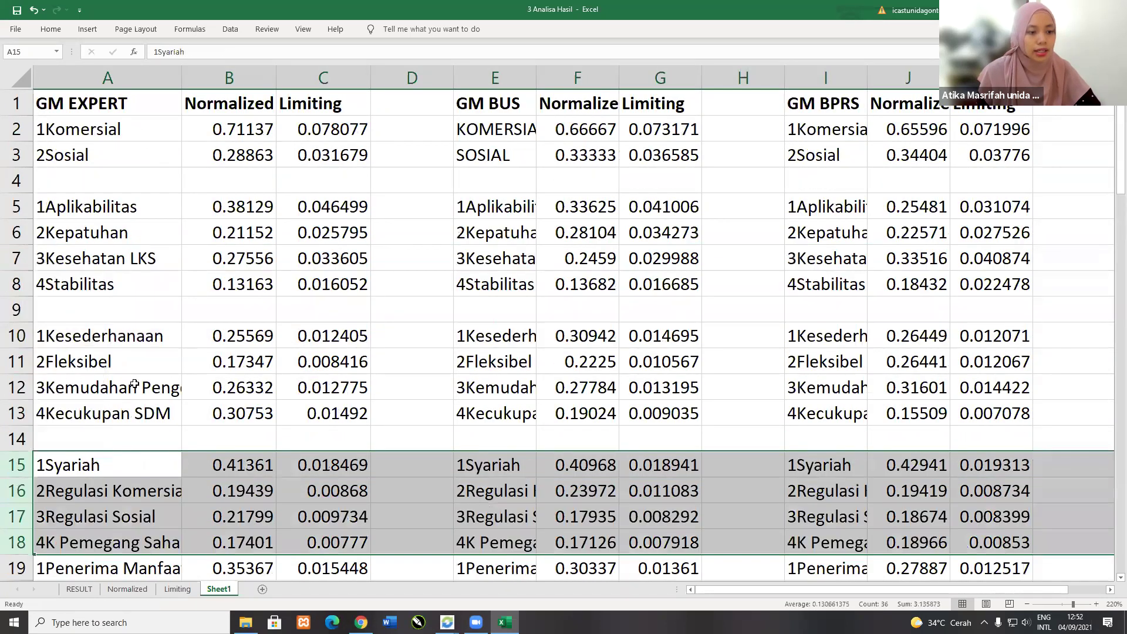
# Step: Insert a blank row 19 between the 4K Pemegang Saham and 1Penerima Manfaat rows
pyautogui.scroll(-1, 134, 384)
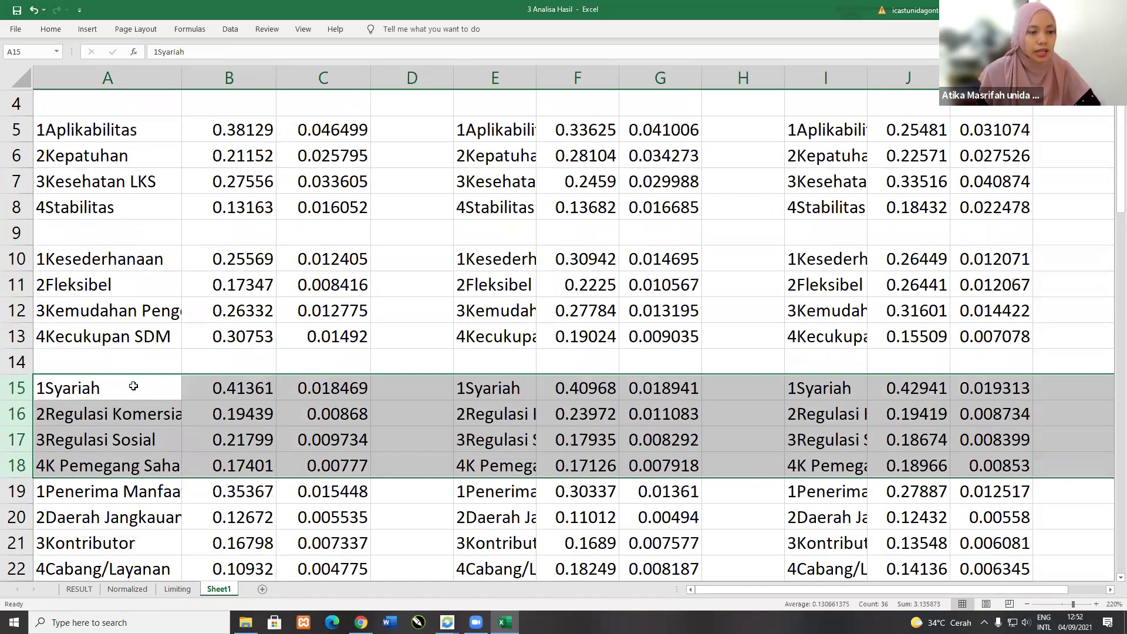
pyautogui.rightClick(17, 491)
pyautogui.scroll(1, 130, 387)
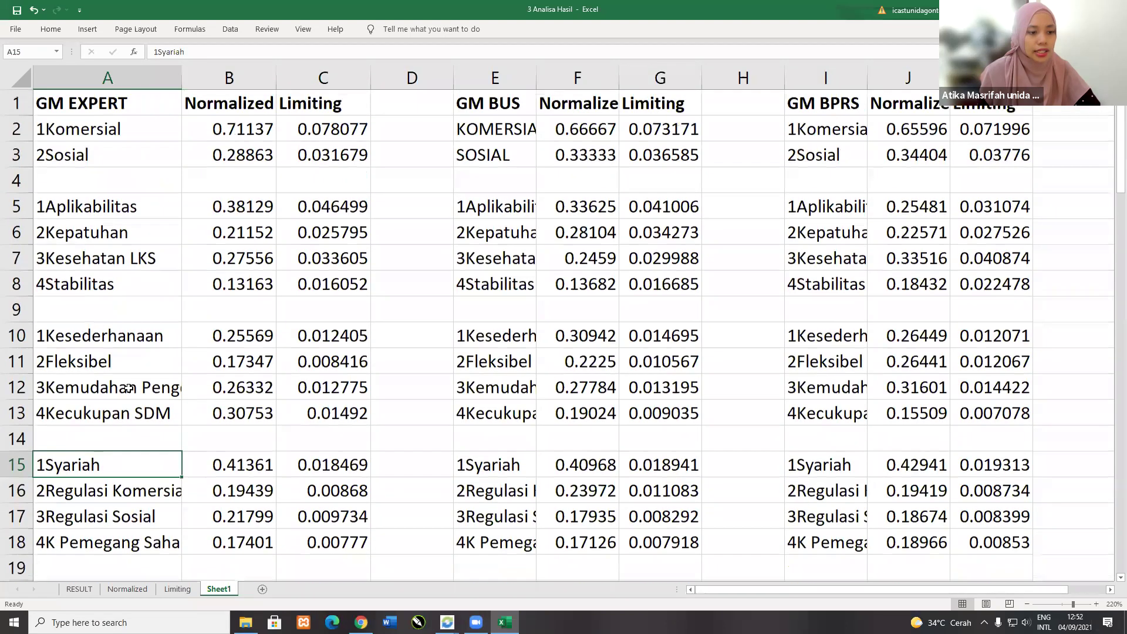
# Step: Move rows 50:53, from 1Liabilitas Kuat to 4P Macet Rendah, to row 20 by cutting and inserting them above 1Penerima Manfaat
pyautogui.scroll(-3, 130, 387)
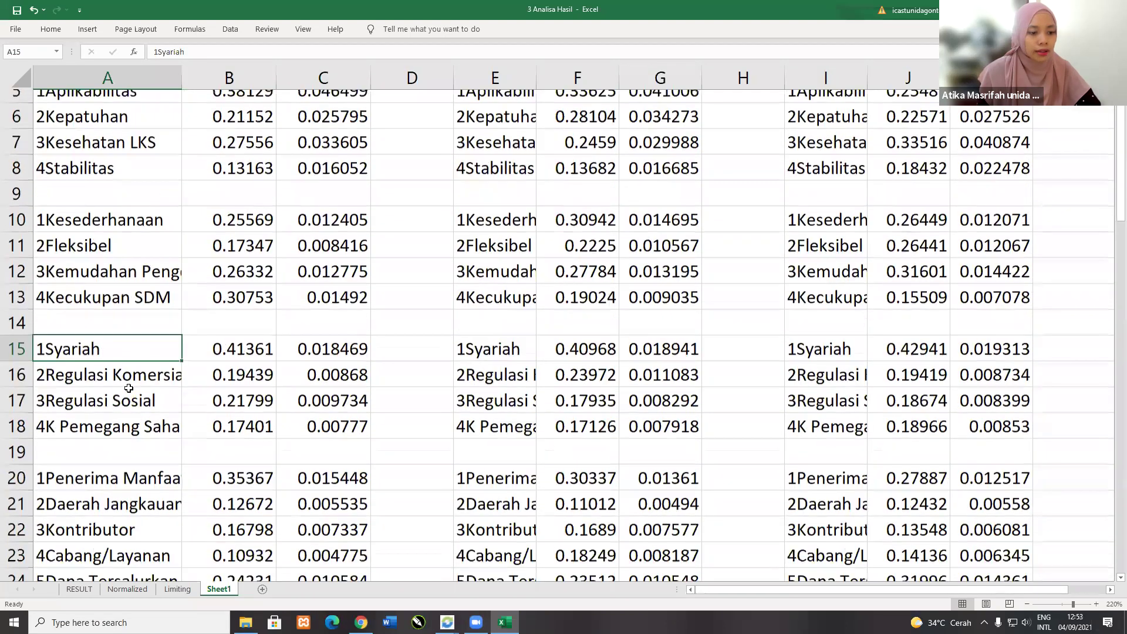
pyautogui.scroll(-4, 127, 389)
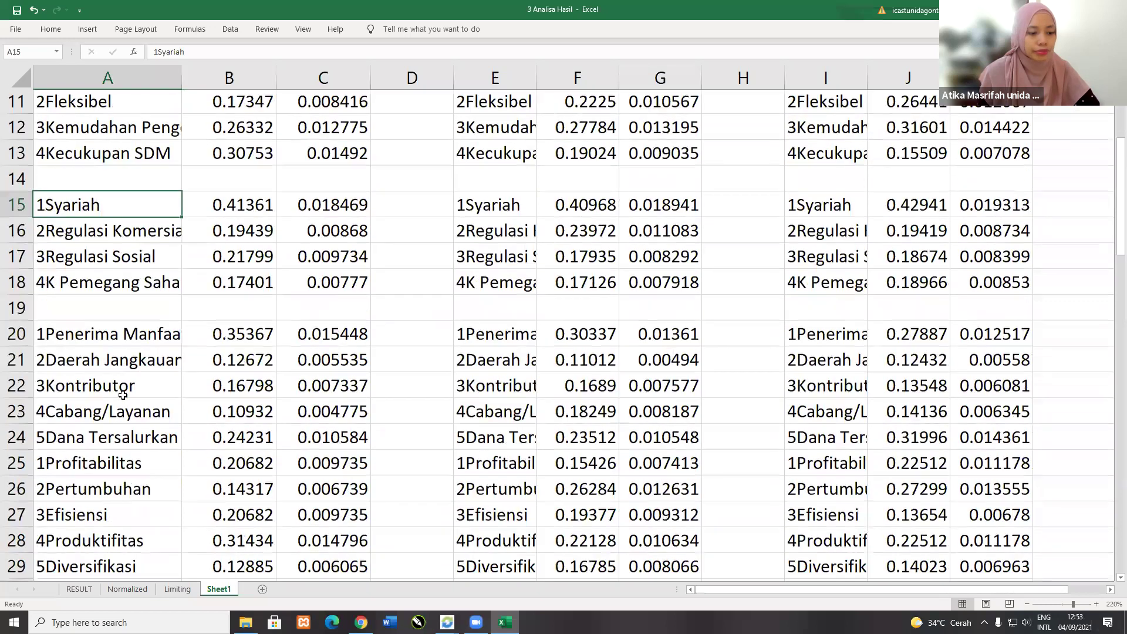
pyautogui.scroll(-4, 123, 395)
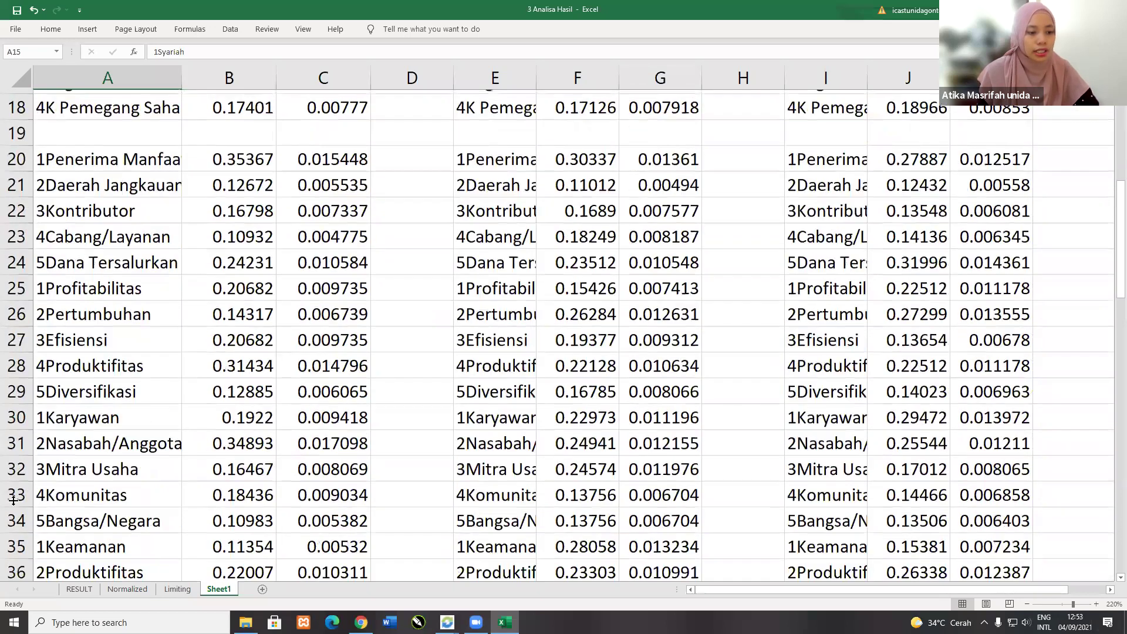
pyautogui.scroll(-2, 41, 384)
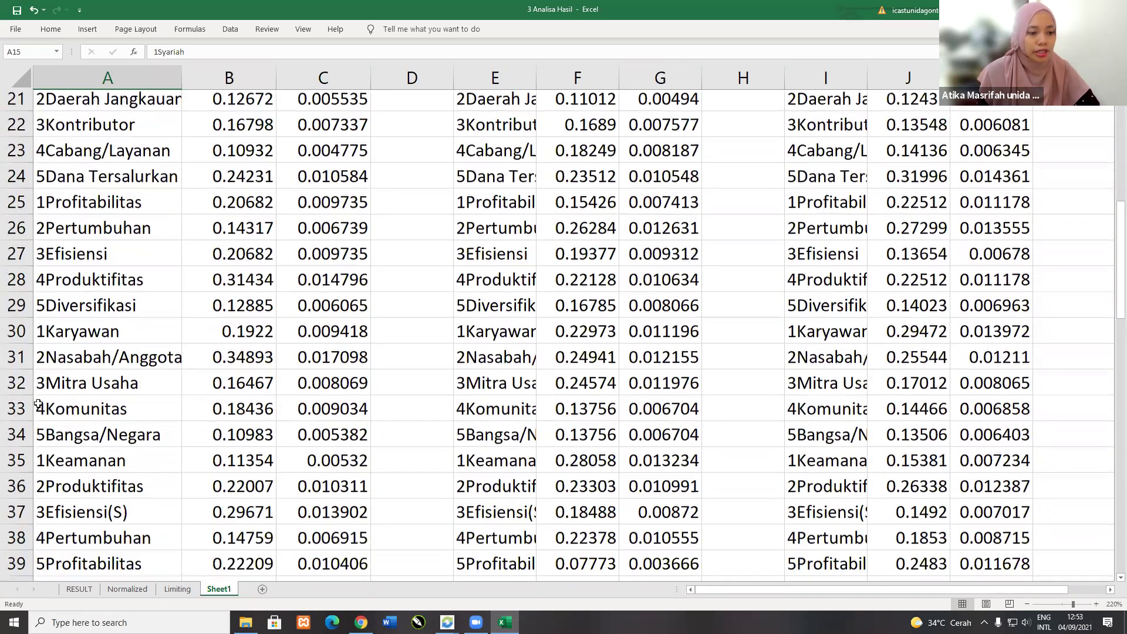
pyautogui.scroll(-2, 41, 384)
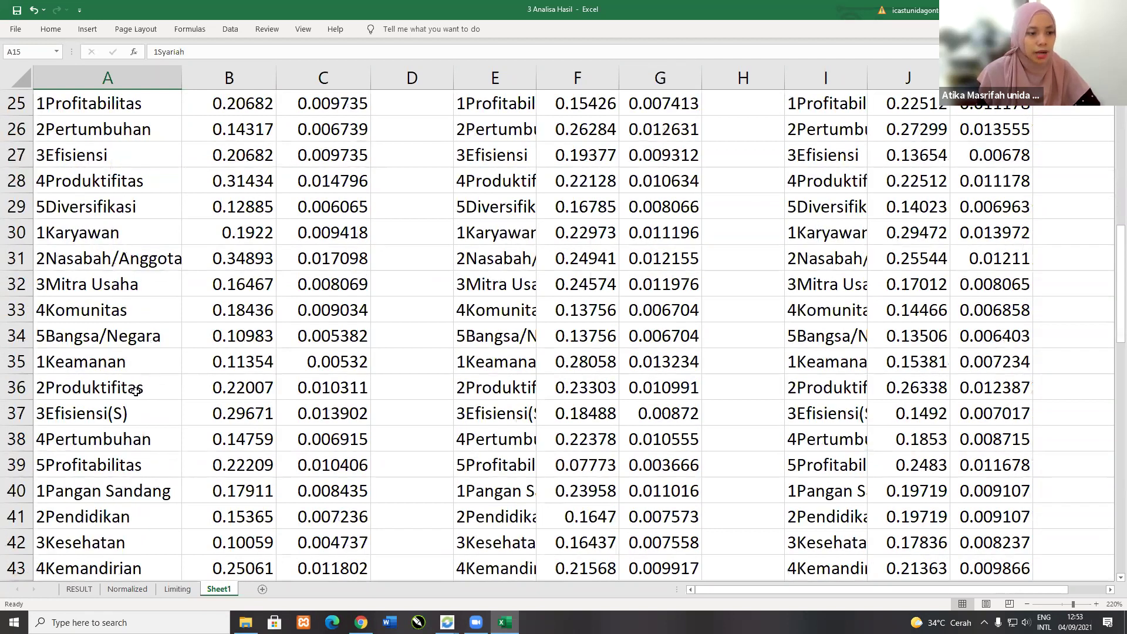
pyautogui.scroll(-10, 40, 384)
pyautogui.moveTo(41, 310); pyautogui.dragTo(40, 388)
pyautogui.hotkey('shift', 'space')
pyautogui.hotkey('ctrl', 'c')
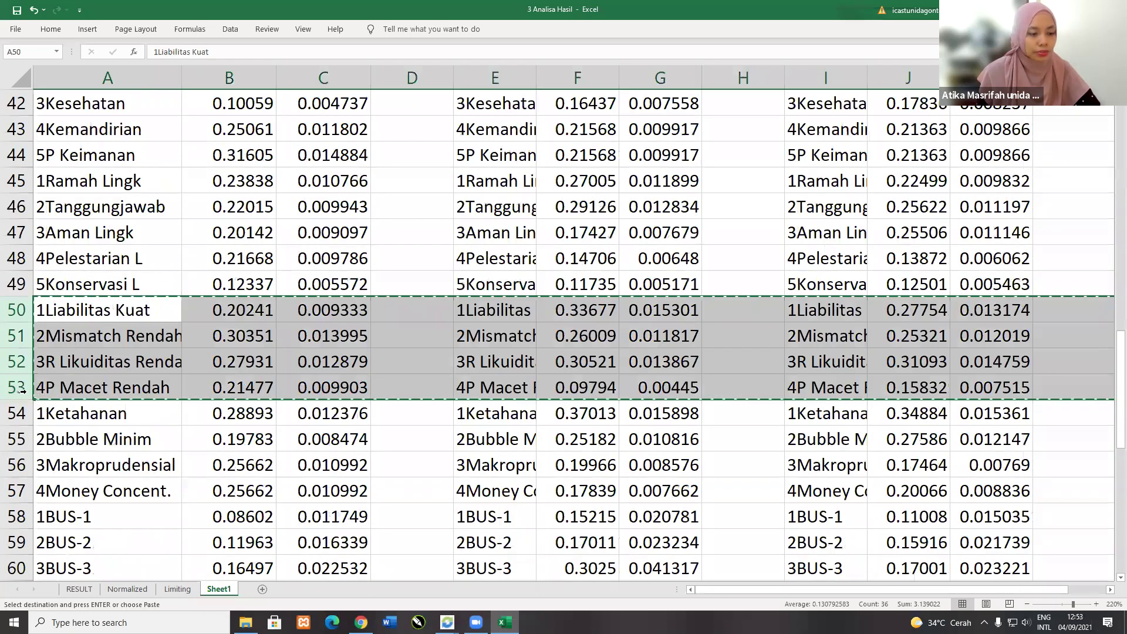
pyautogui.scroll(11, 22, 390)
pyautogui.rightClick(23, 387)
pyautogui.click(71, 496)
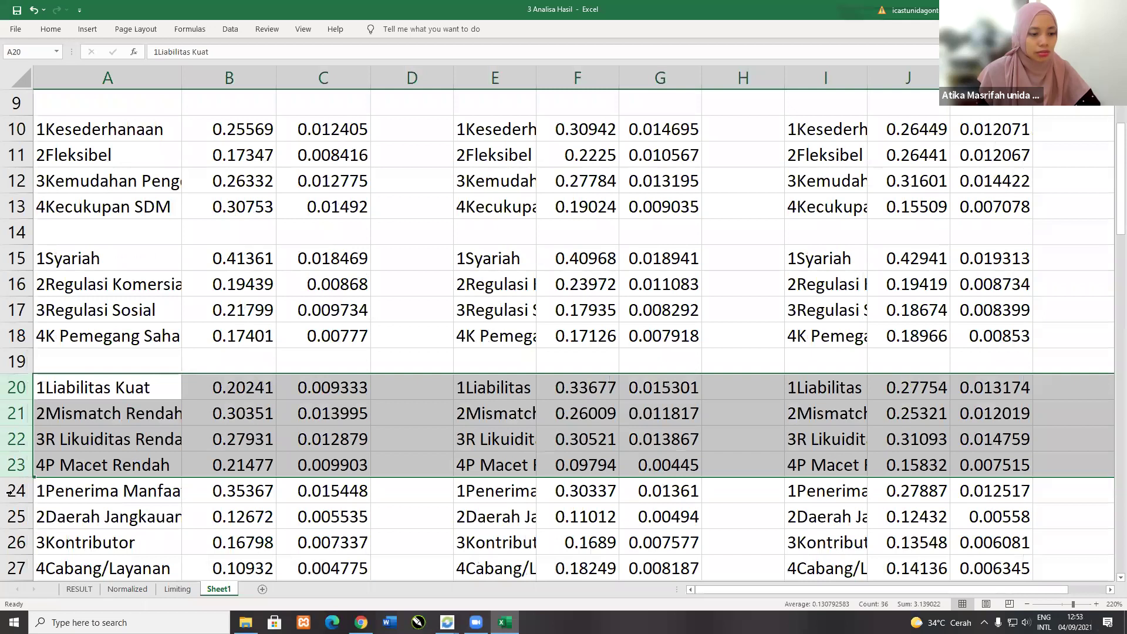
# Step: Insert a blank row 24 below 4P Macet Rendah to separate the 1Liabilitas Kuat group from 1Penerima Manfaat
pyautogui.rightClick(11, 492)
pyautogui.click(70, 383)
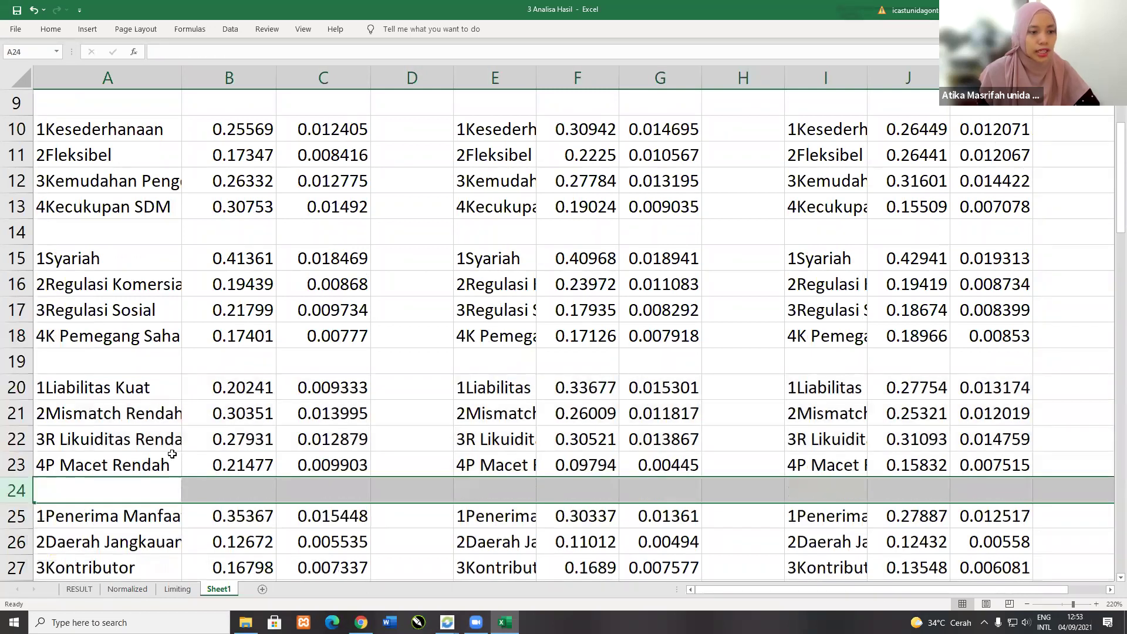
pyautogui.press('Up')
pyautogui.press('Up')
pyautogui.press('Up')
pyautogui.press('Up')
pyautogui.scroll(1, 141, 435)
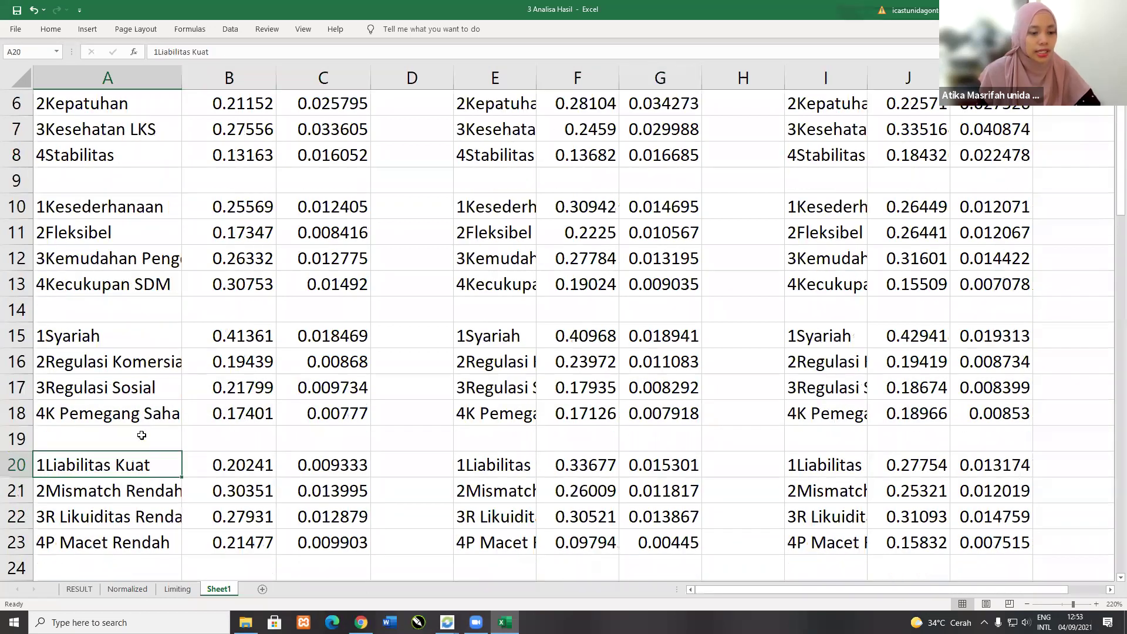
# Step: Check the cluster contents in the Super Decisions network and return to the Excel workbook
pyautogui.scroll(-3, 142, 435)
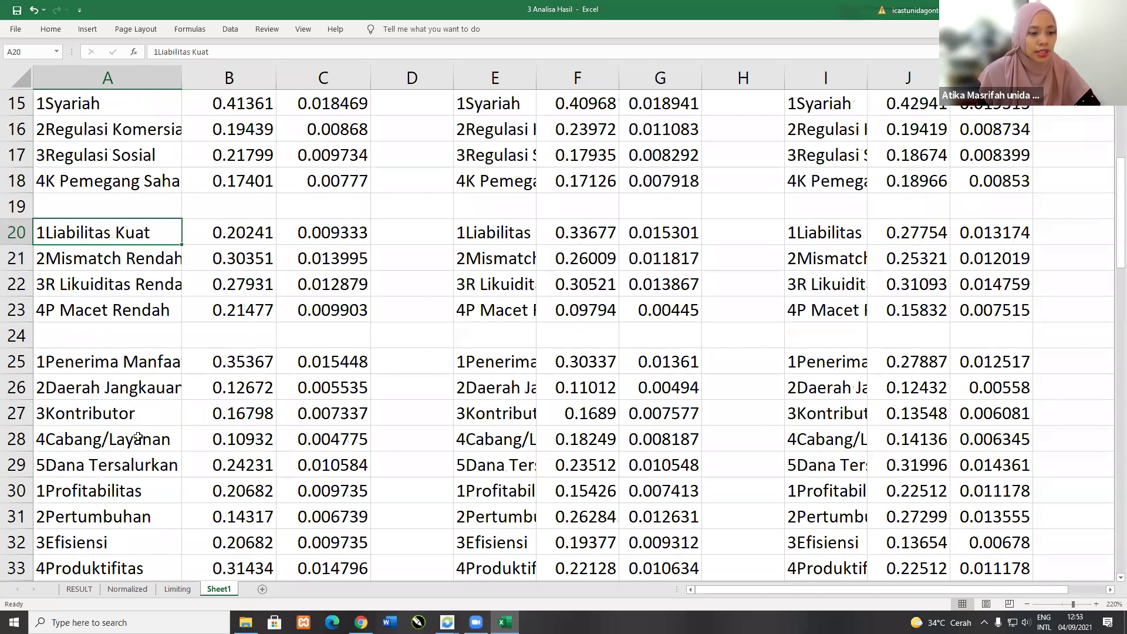
pyautogui.scroll(-4, 138, 438)
pyautogui.scroll(-2, 124, 433)
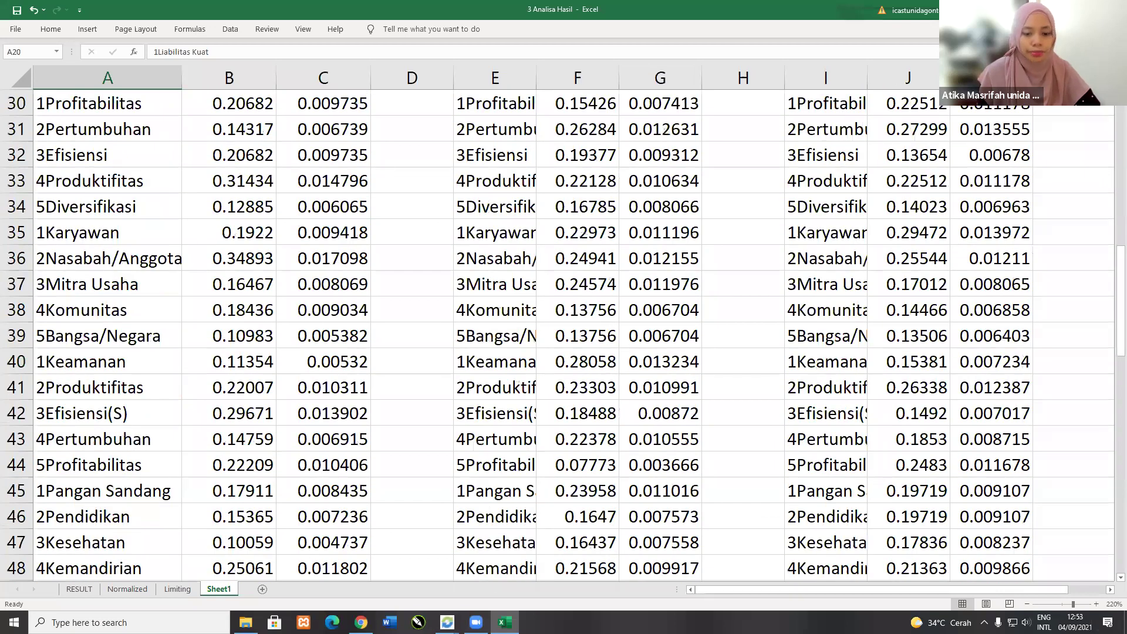
pyautogui.click(508, 576)
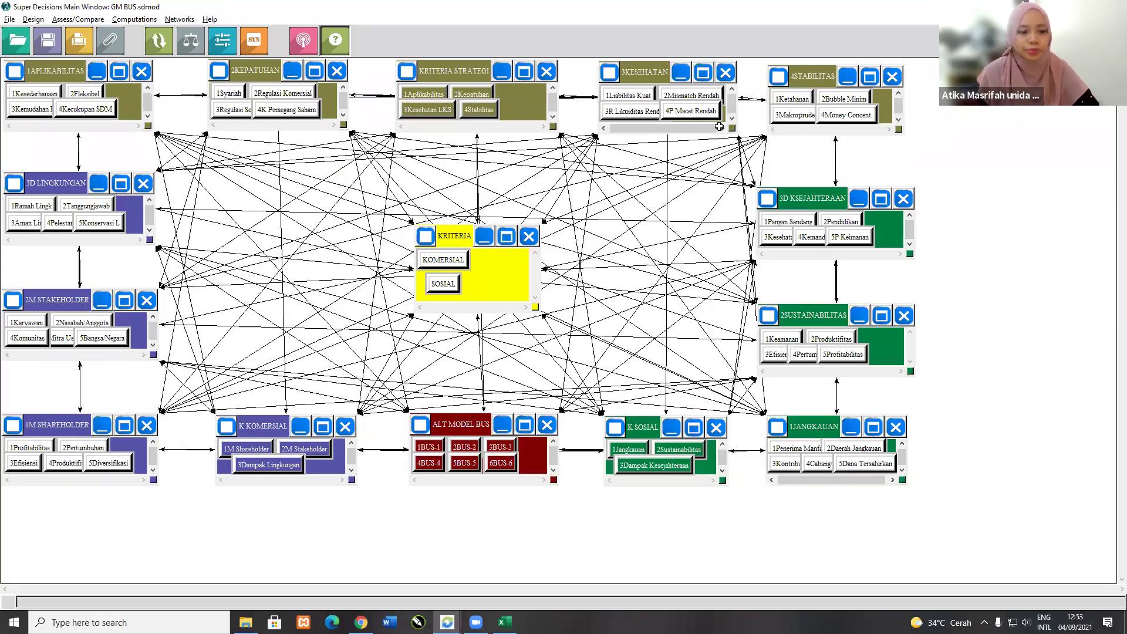
pyautogui.hotkey('alt', 'Tab')
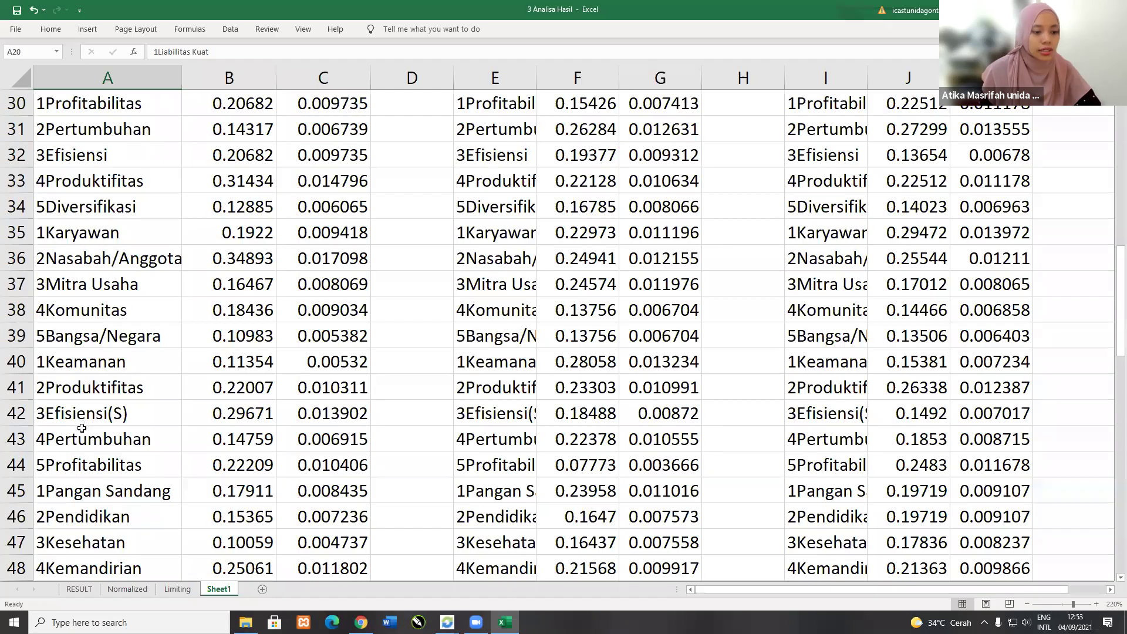
# Step: Move rows 55:58, from 1Ketahanan to 4Money Concent., to row 25 by cutting and inserting them above 1Penerima Manfaat
pyautogui.scroll(-2, 82, 429)
pyautogui.scroll(-6, 78, 433)
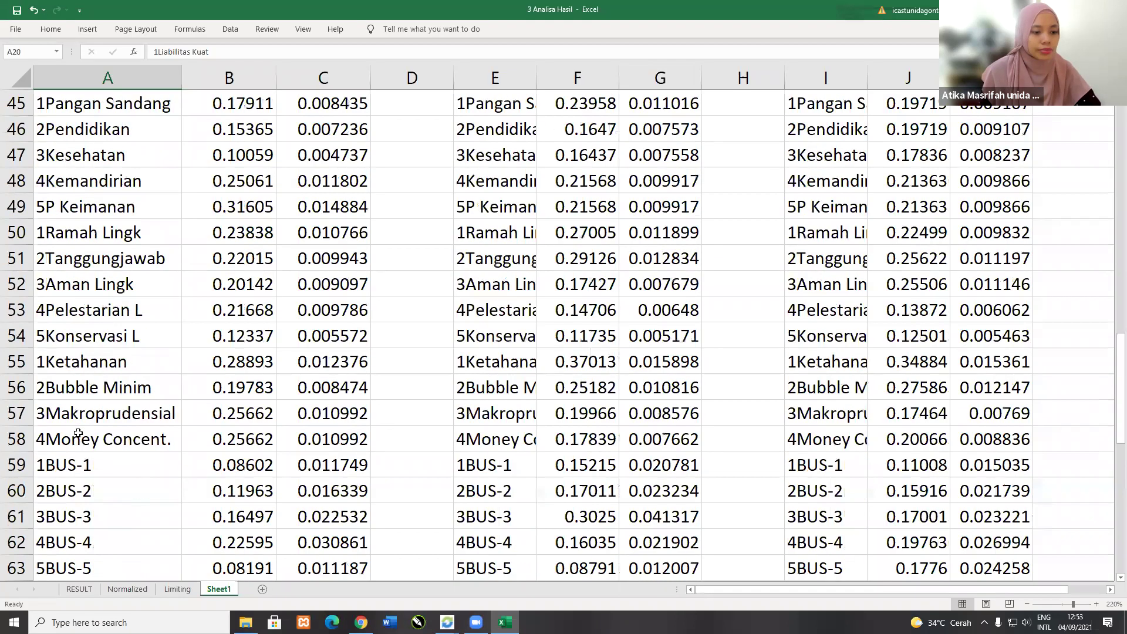
pyautogui.scroll(1, 23, 235)
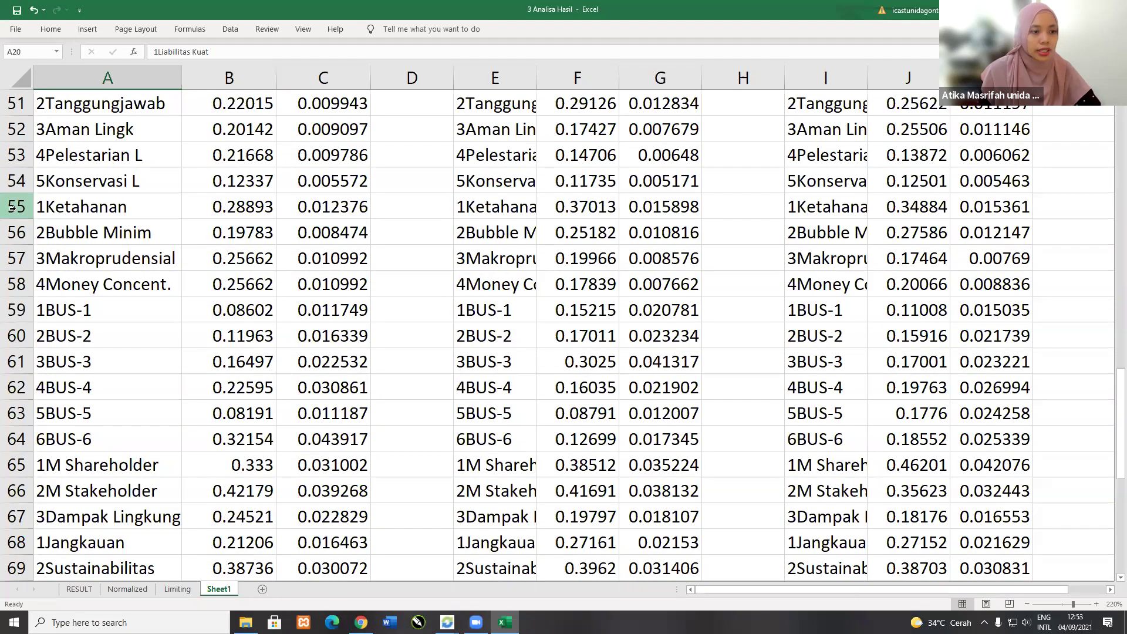
pyautogui.moveTo(11, 207); pyautogui.dragTo(9, 288)
pyautogui.hotkey('ctrl', 'c')
pyautogui.scroll(1, 85, 321)
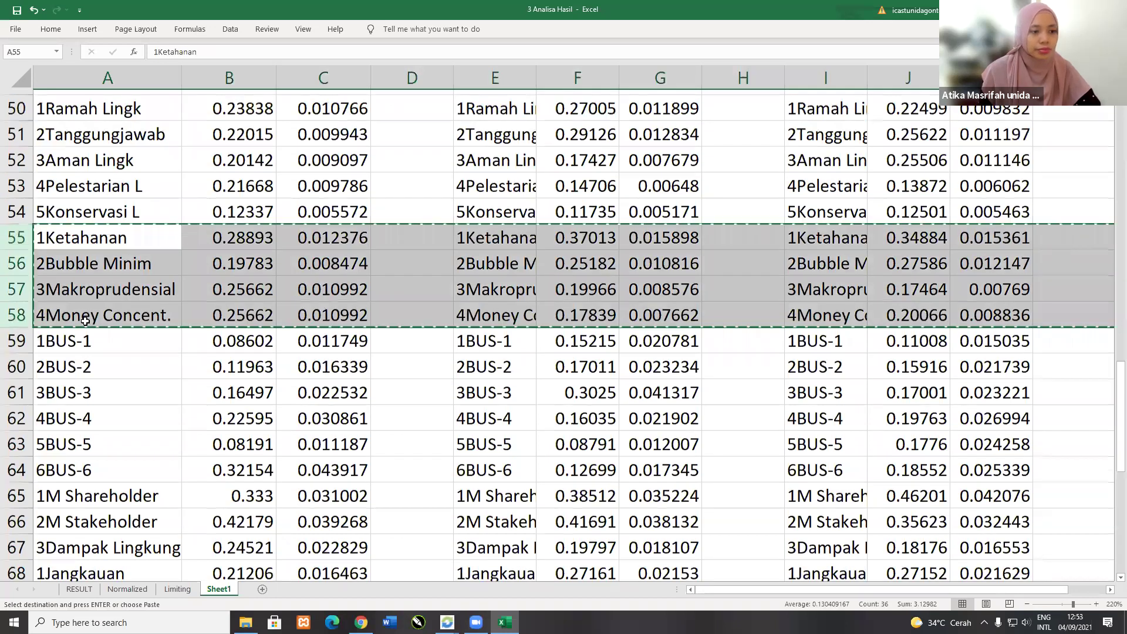
pyautogui.scroll(6, 24, 287)
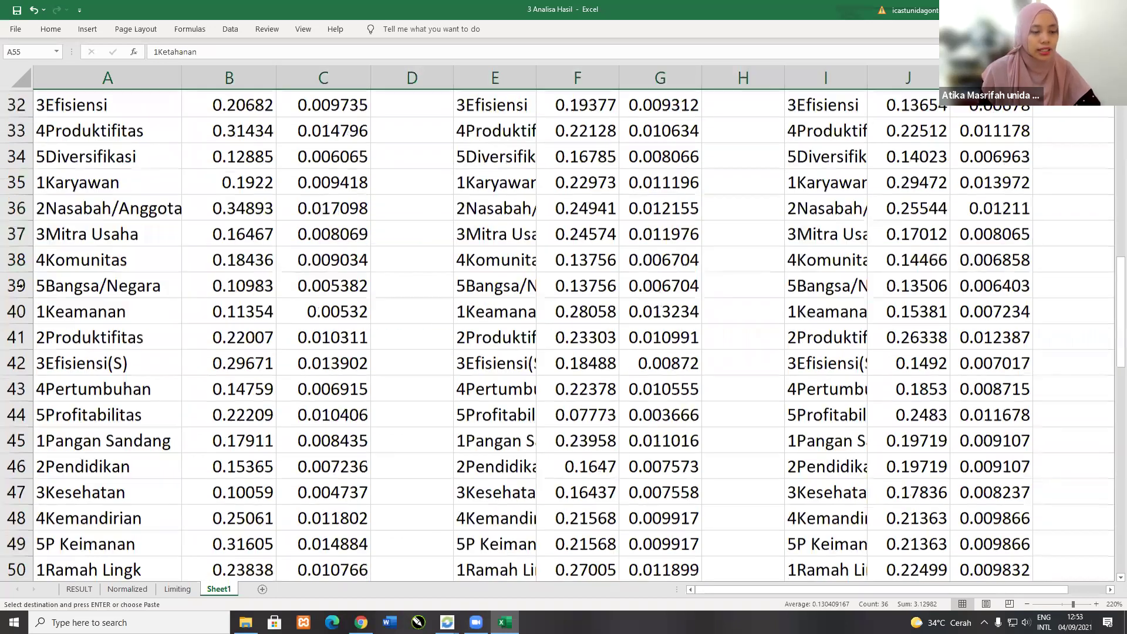
pyautogui.scroll(5, 72, 347)
pyautogui.click(16, 284)
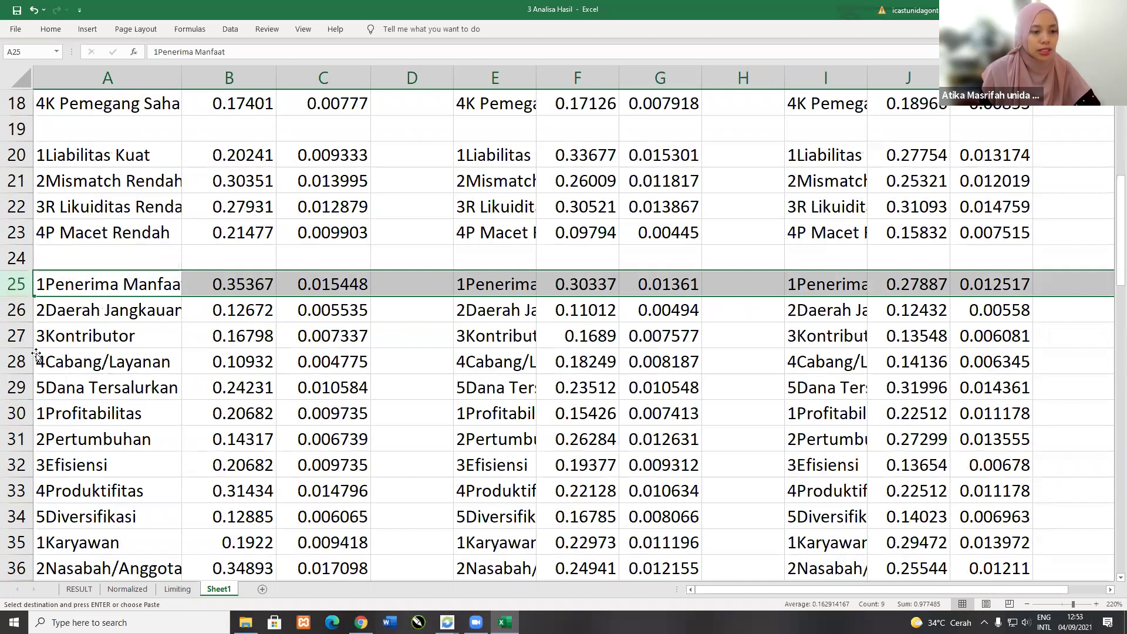
pyautogui.hotkey('ctrl', 'shift', '+')
# Step: Insert a blank row 29 between the 4Money Concent. and 1Penerima Manfaat rows
pyautogui.rightClick(18, 388)
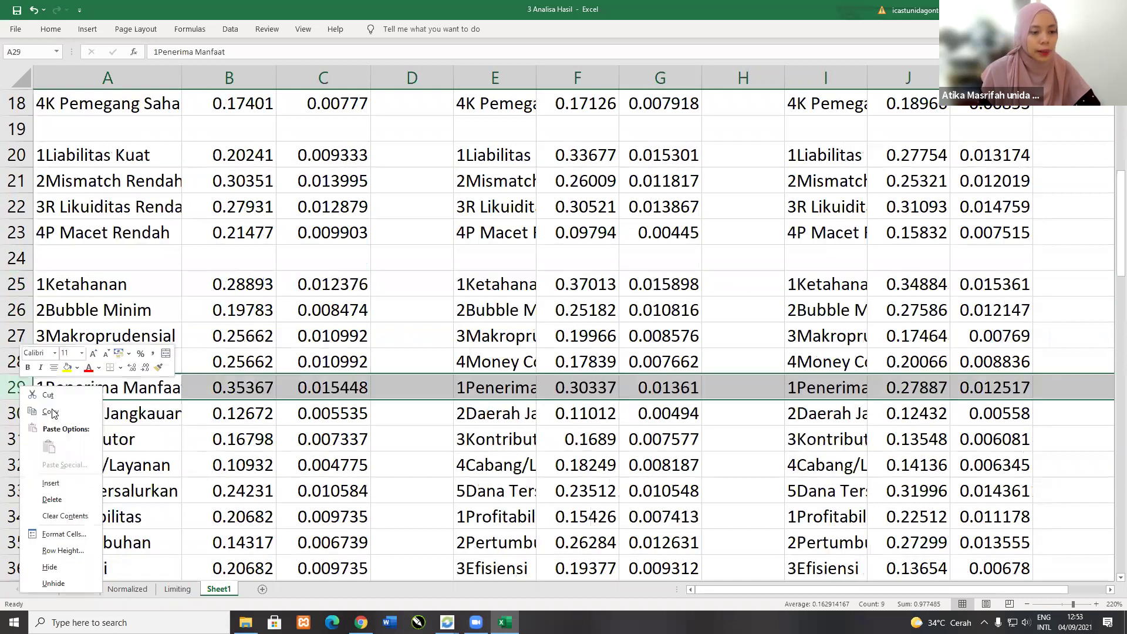
pyautogui.press('i')
pyautogui.click(137, 438)
# Step: Move rows 66:71, from 1M Shareholder to 3Dampak Kesejahteraan, to row 30 by cutting and inserting them above 1Penerima Manfaat
pyautogui.scroll(-1, 136, 439)
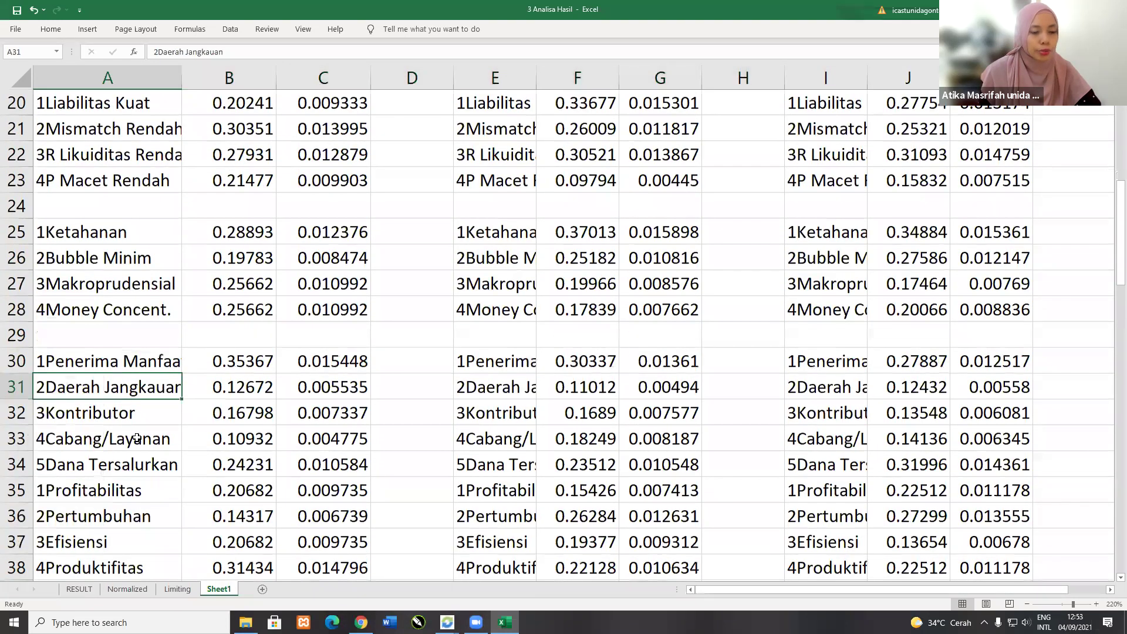
pyautogui.scroll(-7, 136, 438)
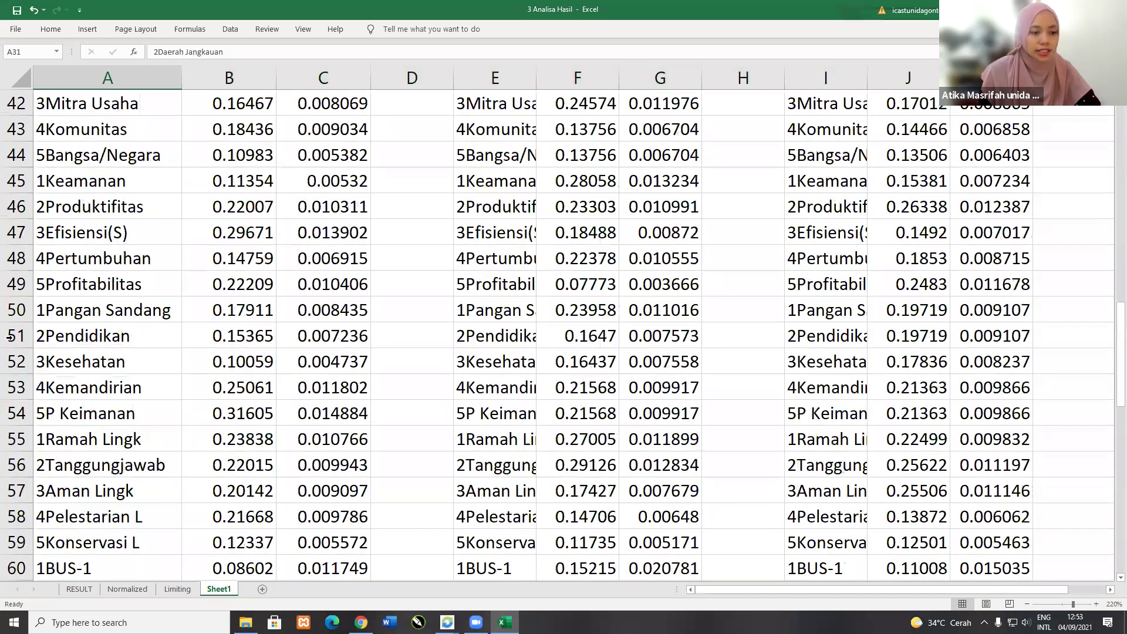
pyautogui.scroll(-5, 20, 361)
pyautogui.moveTo(18, 335); pyautogui.dragTo(24, 465)
pyautogui.hotkey('ctrl', 'c')
pyautogui.scroll(9, 20, 334)
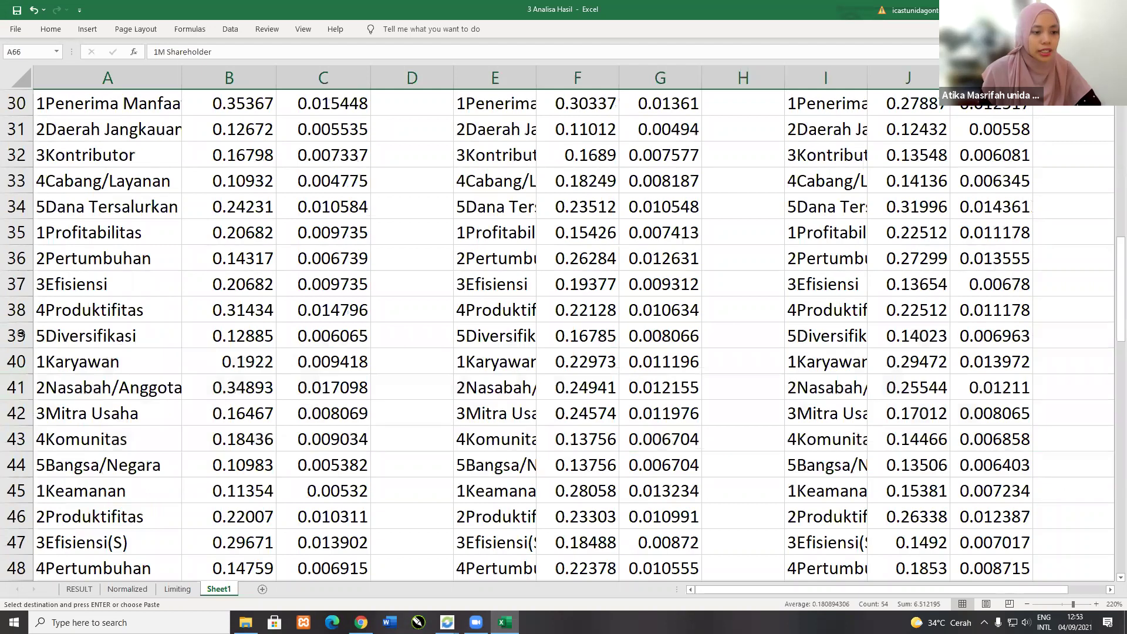
pyautogui.scroll(3, 25, 345)
pyautogui.click(17, 335)
pyautogui.press('Return')
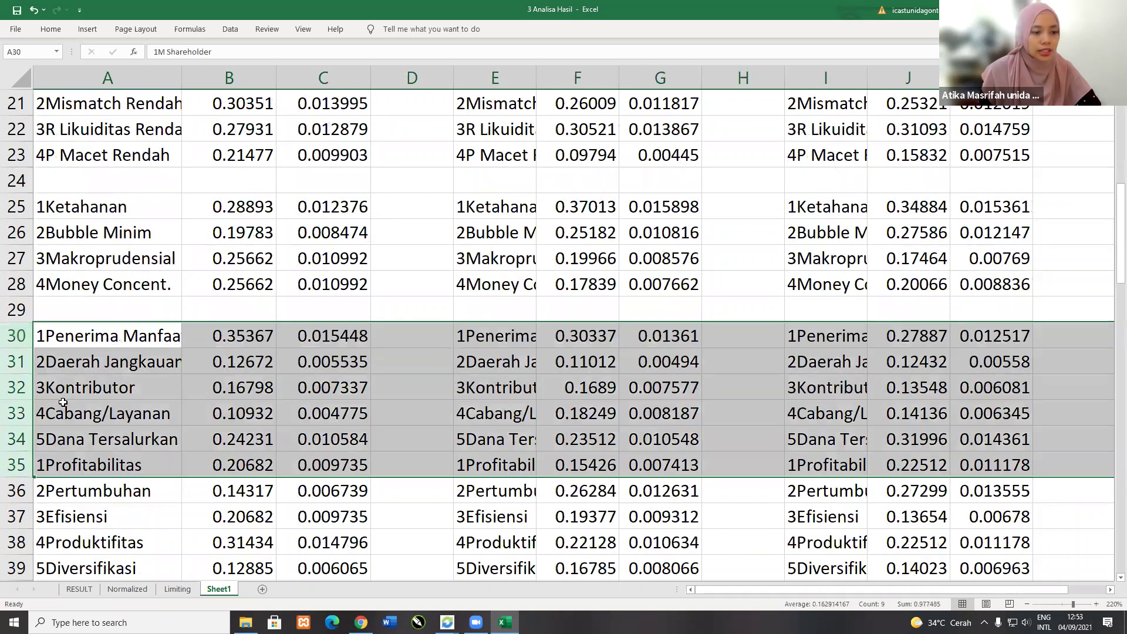
# Step: Insert blank row 33 above 1Jangkauan and blank row 37 above 1Penerima Manfaat to separate the groups
pyautogui.click(19, 413)
pyautogui.rightClick(19, 415)
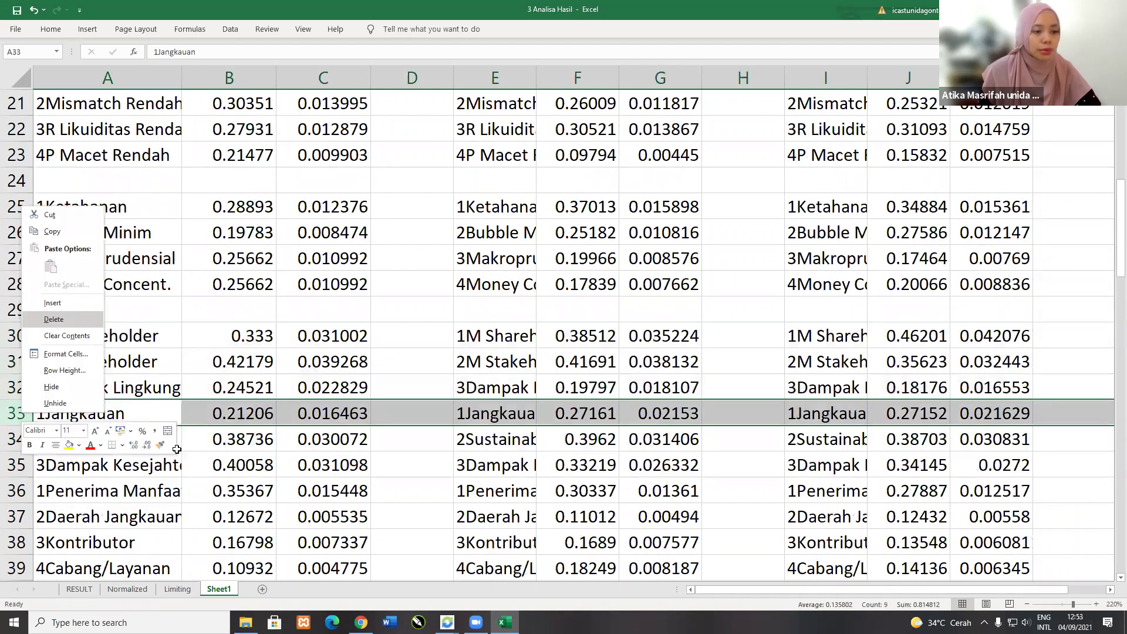
pyautogui.press('i')
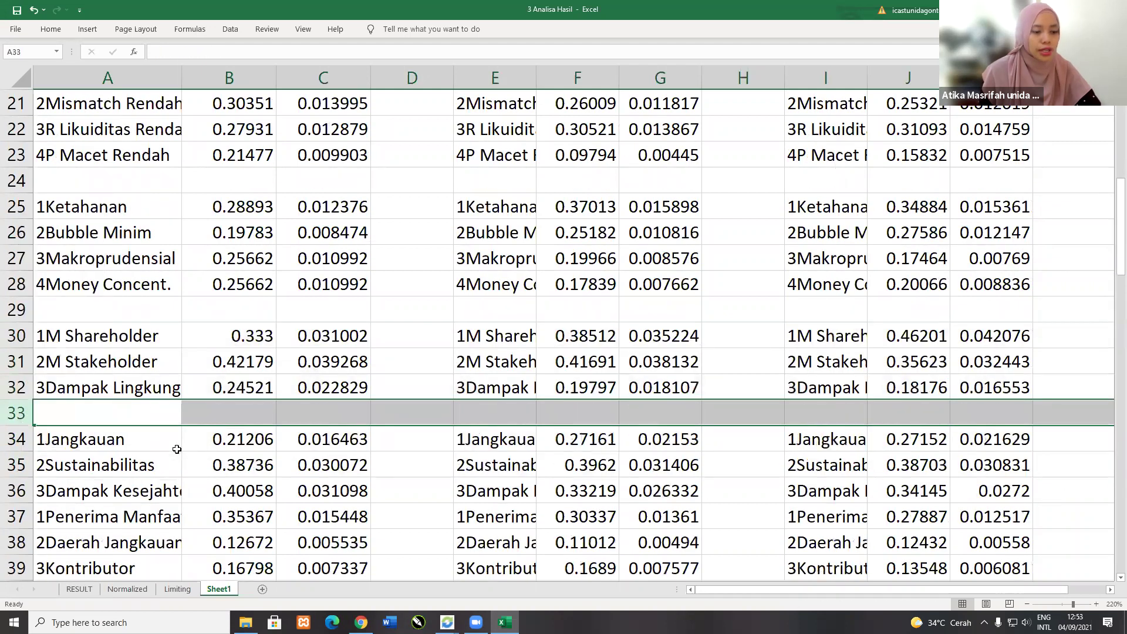
pyautogui.scroll(-2, 29, 368)
pyautogui.click(18, 362)
pyautogui.rightClick(23, 362)
pyautogui.press('i')
pyautogui.click(175, 438)
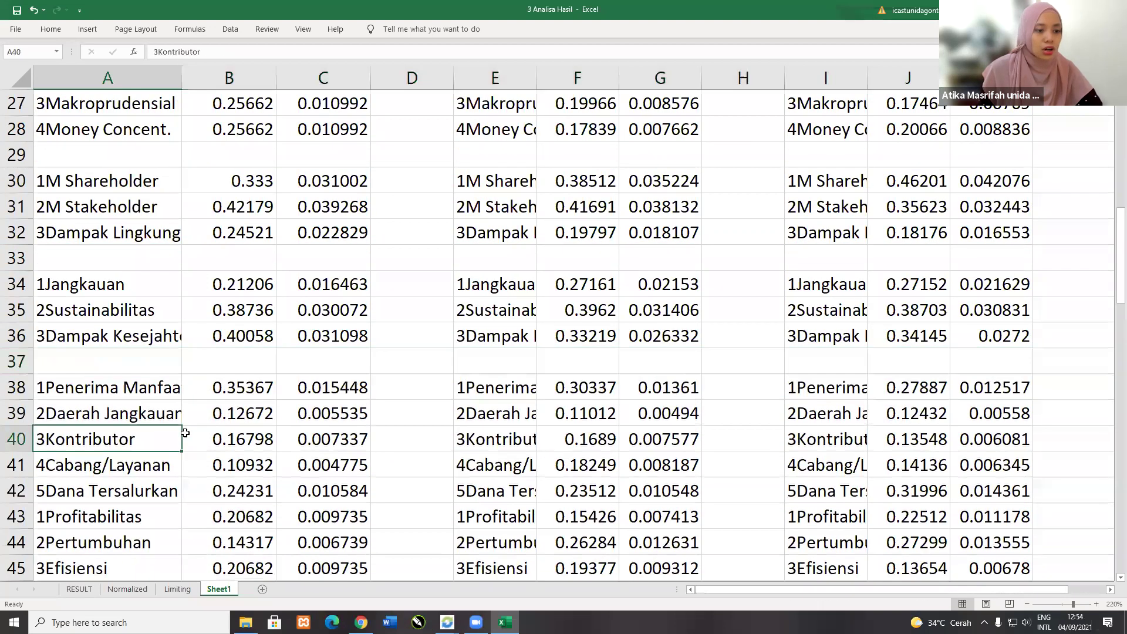
# Step: Compare the order of the remaining rows below 1Penerima Manfaat with the clusters in the Super Decisions GM BUS network
pyautogui.scroll(-2, 173, 412)
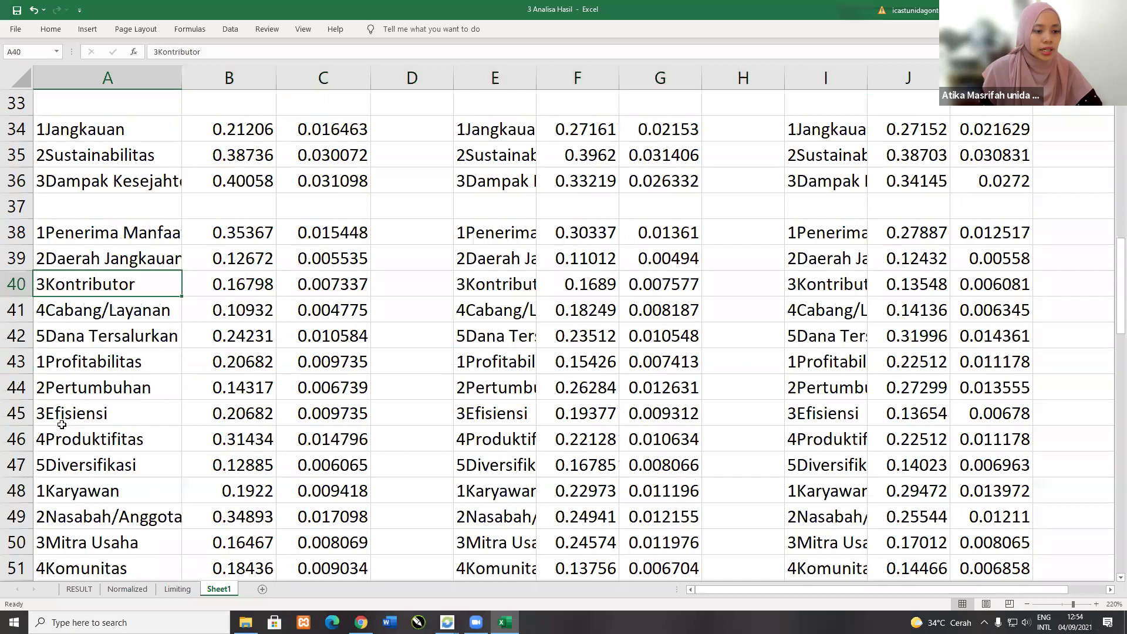
pyautogui.scroll(-1, 36, 411)
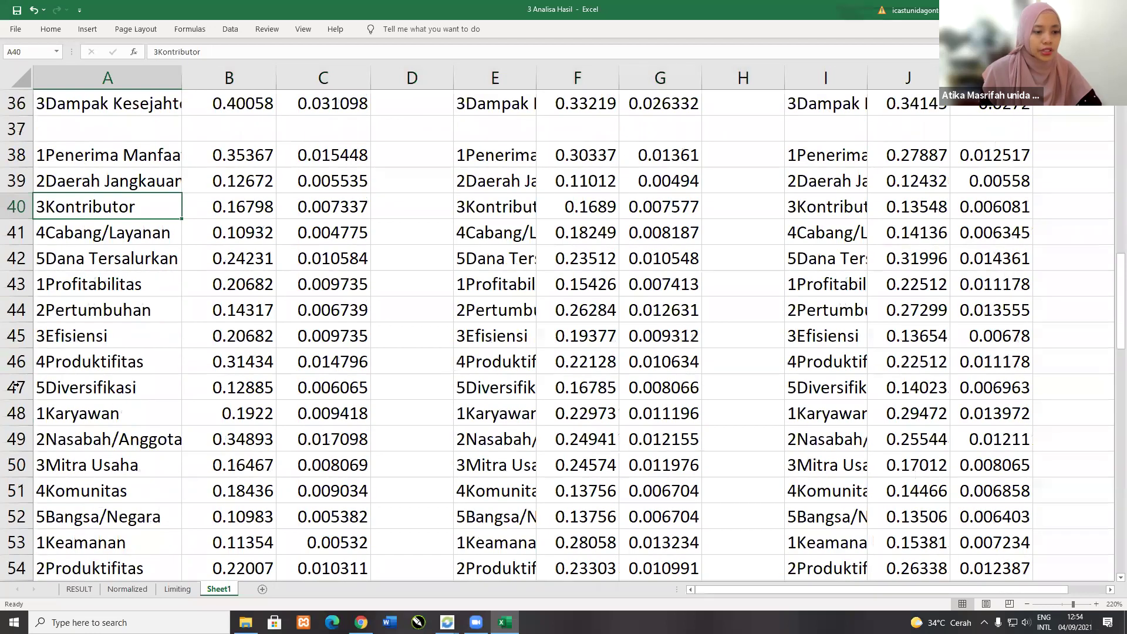
pyautogui.scroll(-1, 18, 385)
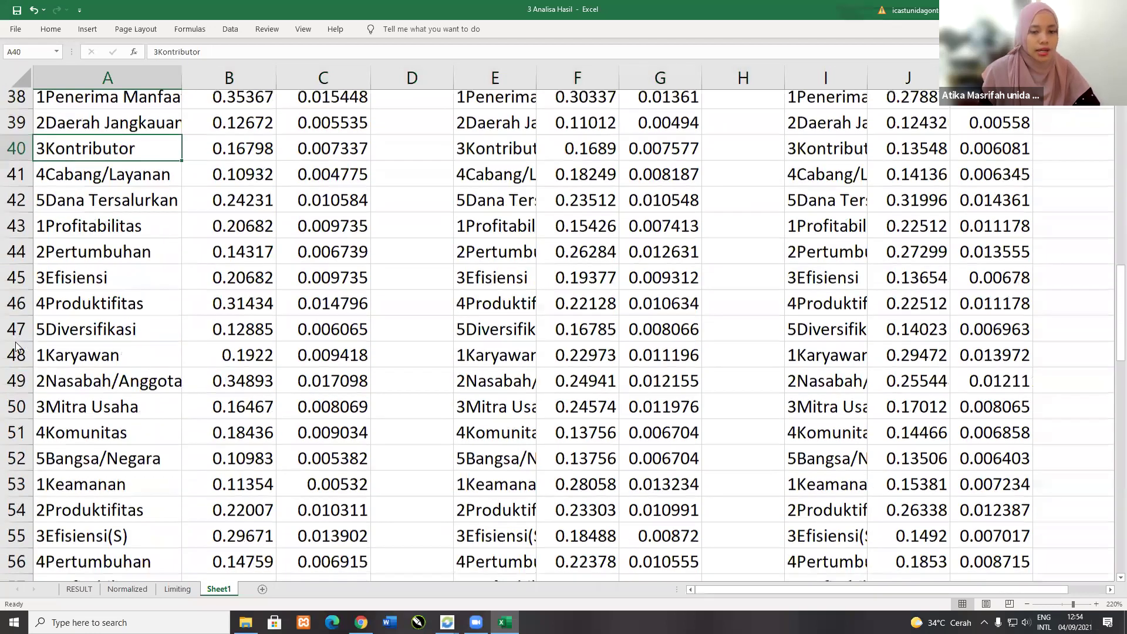
pyautogui.scroll(-1, 17, 348)
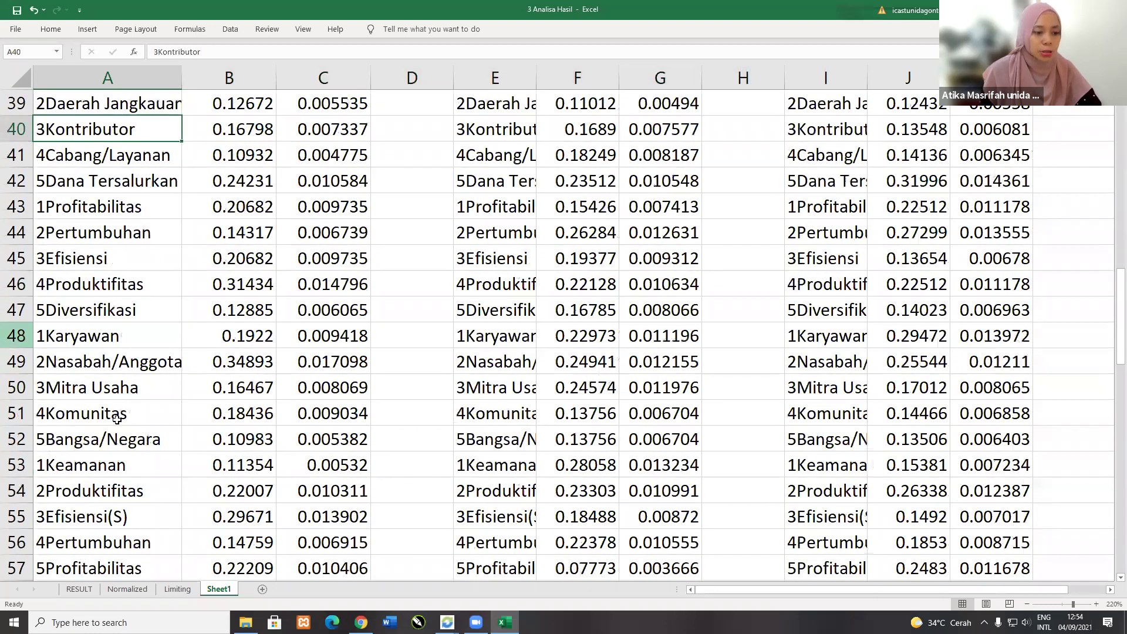
pyautogui.hotkey('alt', 'Tab')
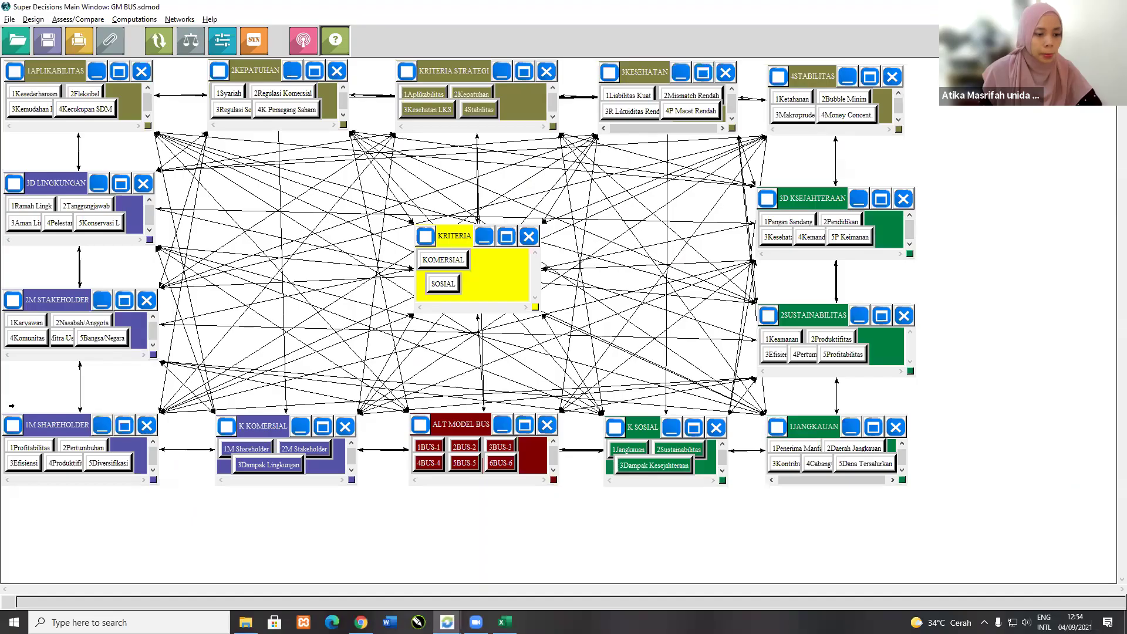
pyautogui.hotkey('alt', 'Tab')
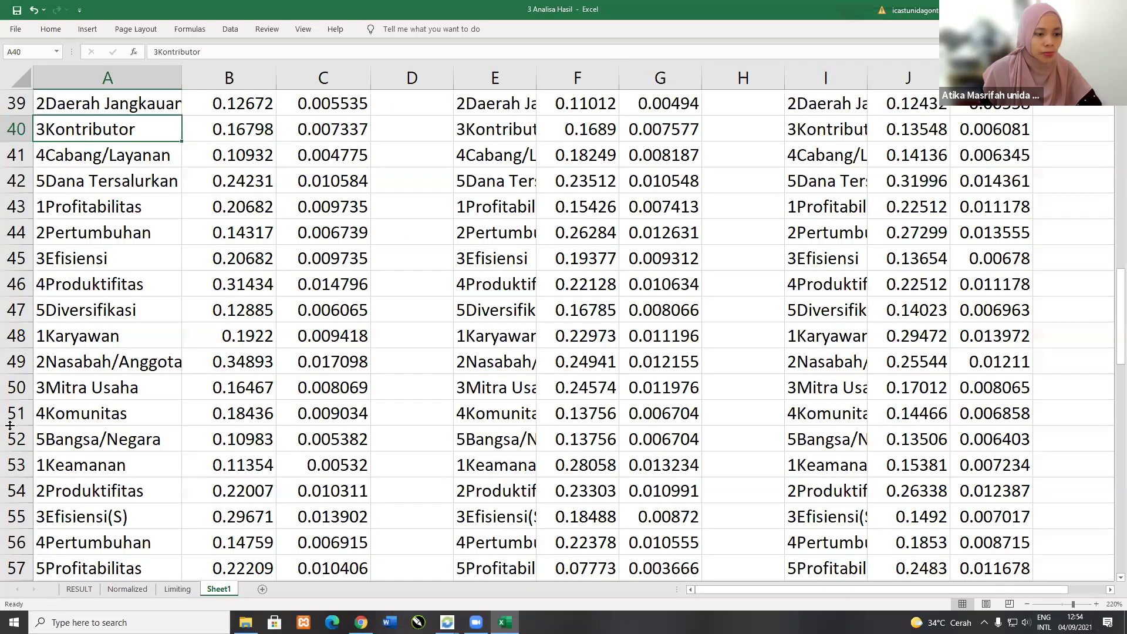
pyautogui.scroll(-2, 10, 424)
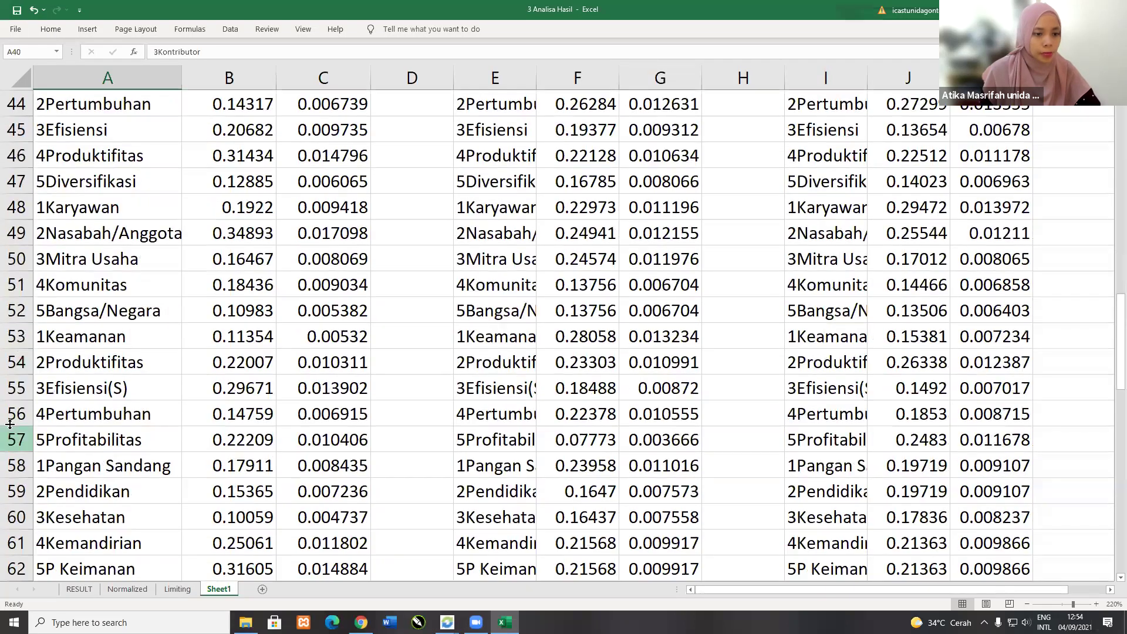
pyautogui.scroll(-1, 12, 447)
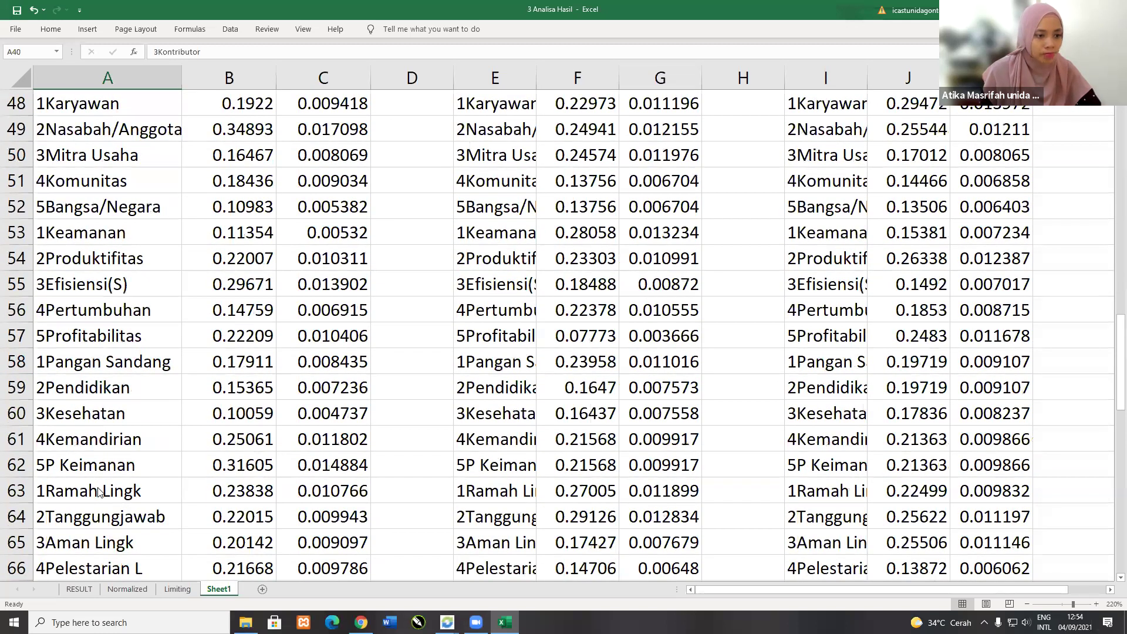
pyautogui.hotkey('alt', 'Tab')
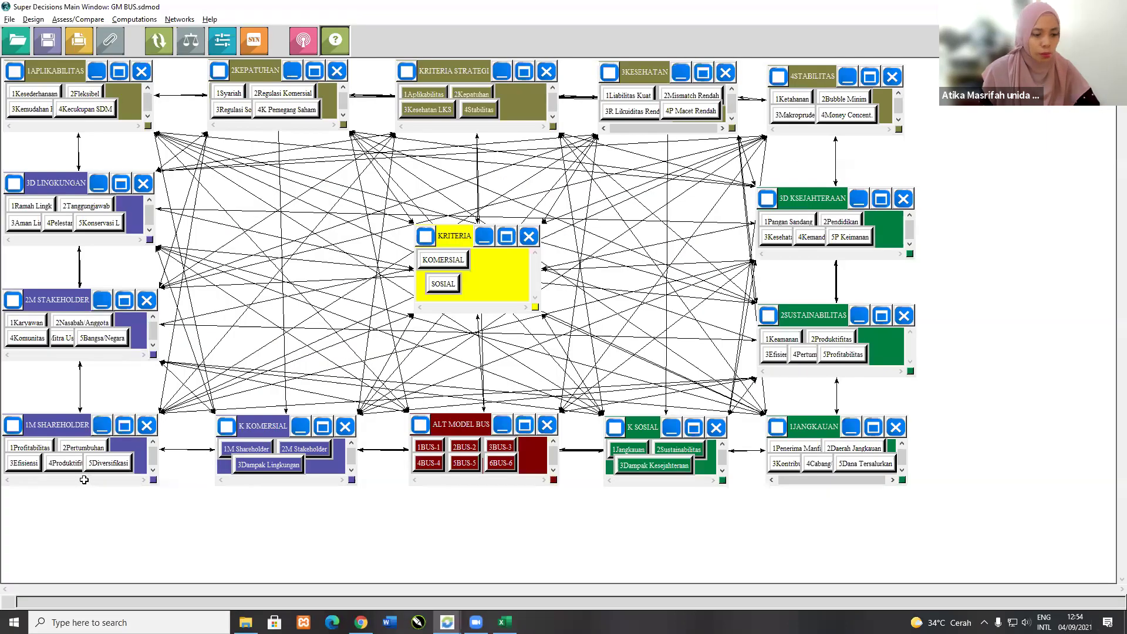
pyautogui.hotkey('alt', 'Tab')
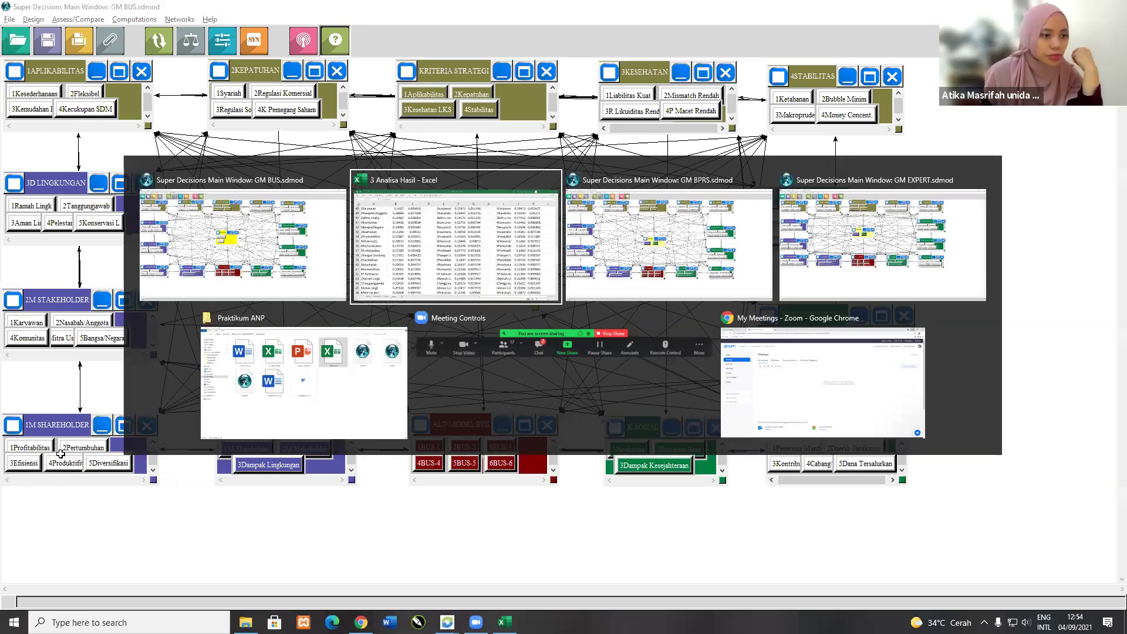
pyautogui.scroll(-2, 9, 156)
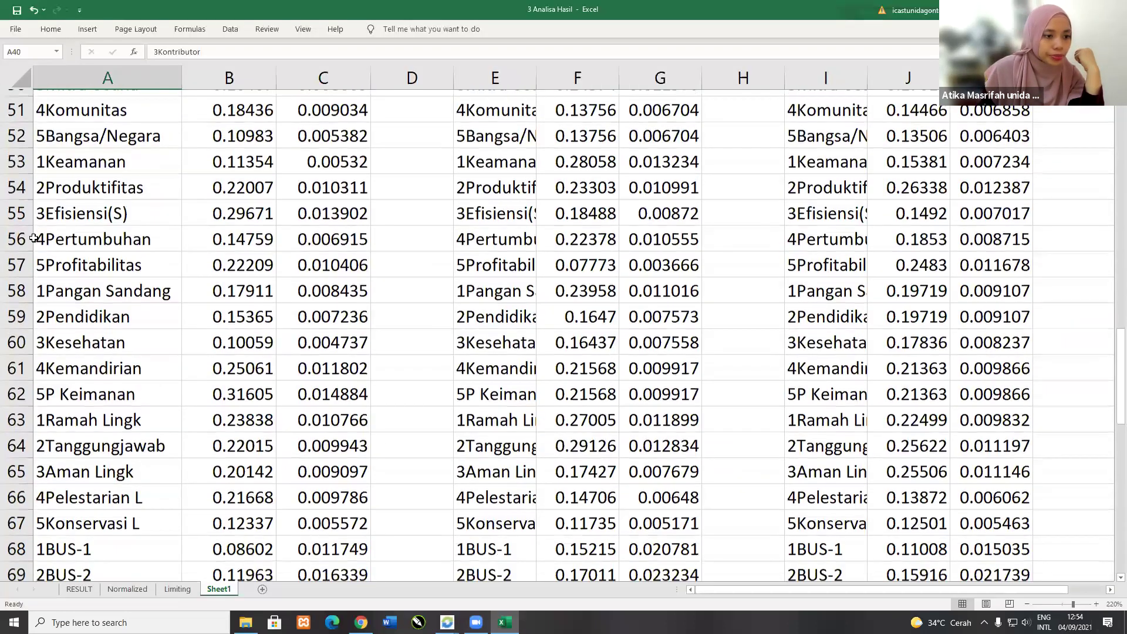
pyautogui.scroll(-1, 9, 156)
pyautogui.scroll(-3, 18, 182)
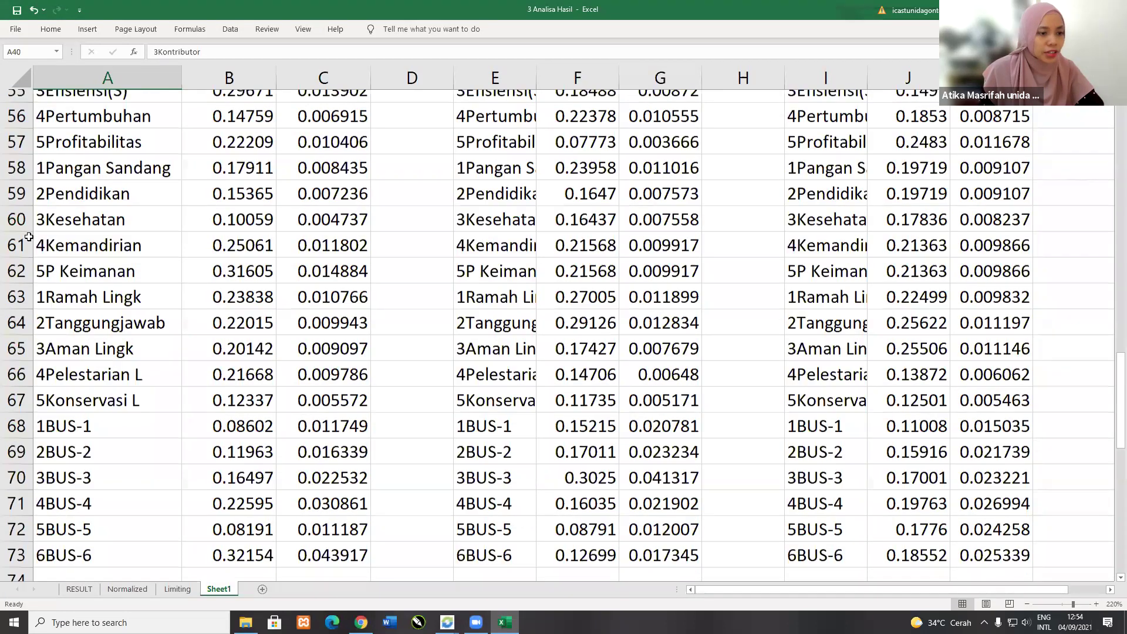
pyautogui.scroll(2, 25, 322)
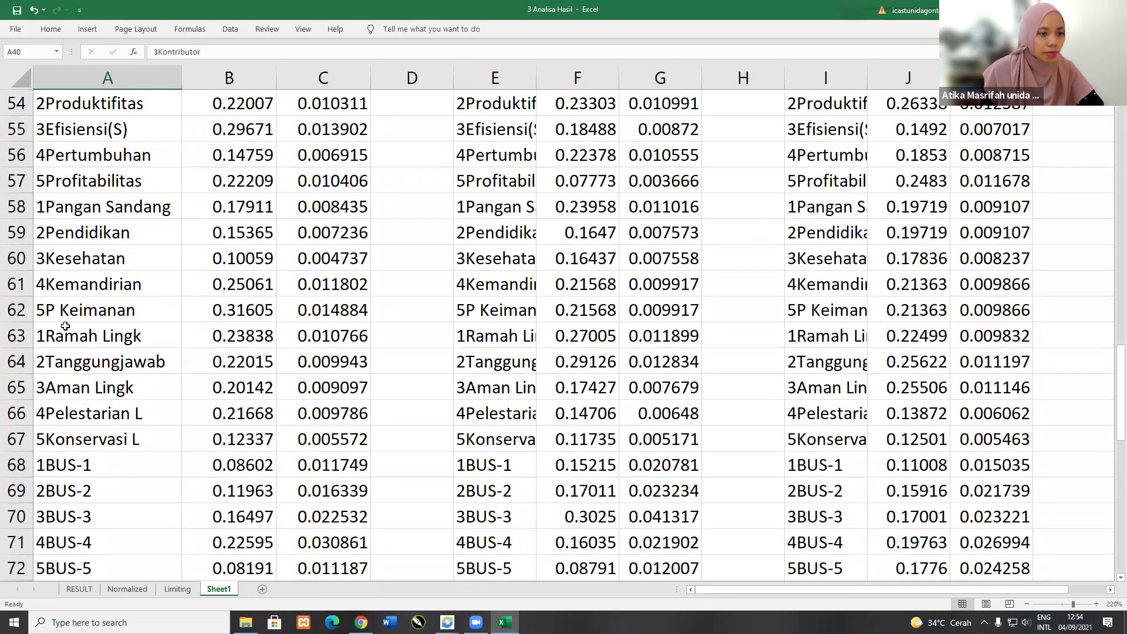
pyautogui.scroll(1, 65, 325)
pyautogui.scroll(1, 23, 173)
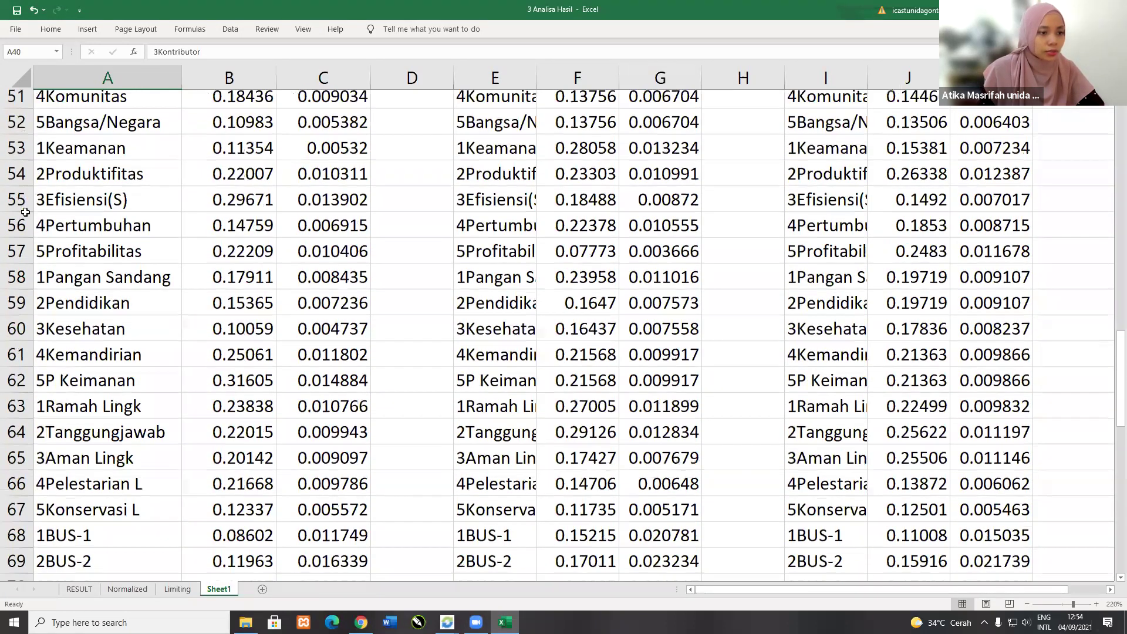
pyautogui.moveTo(18, 156); pyautogui.dragTo(24, 258)
pyautogui.scroll(3, 67, 257)
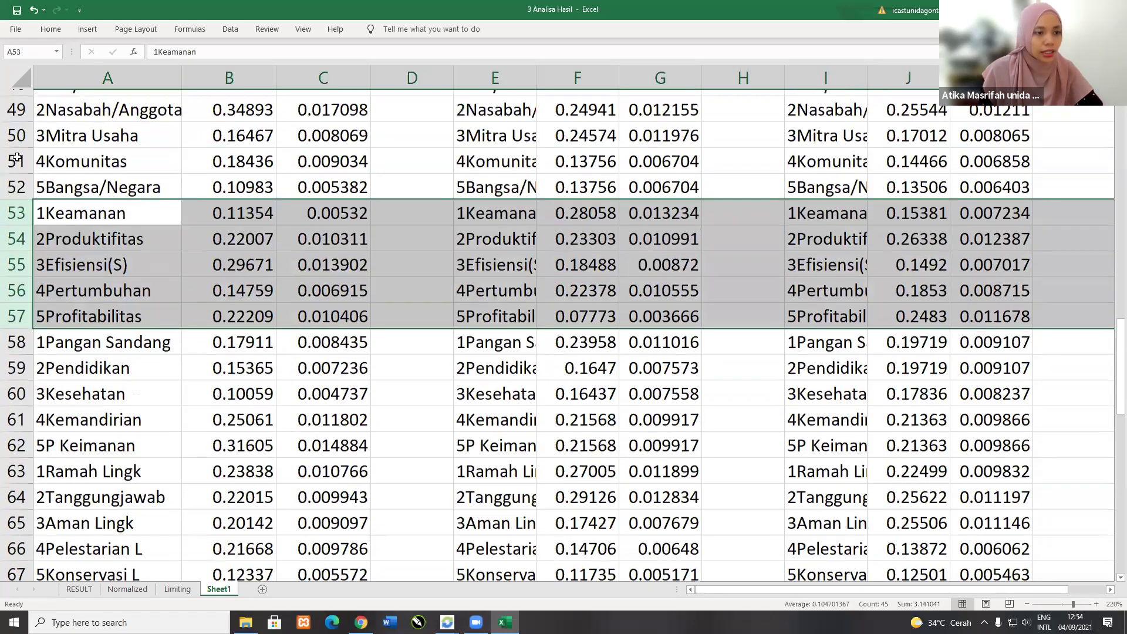
pyautogui.scroll(3, 65, 257)
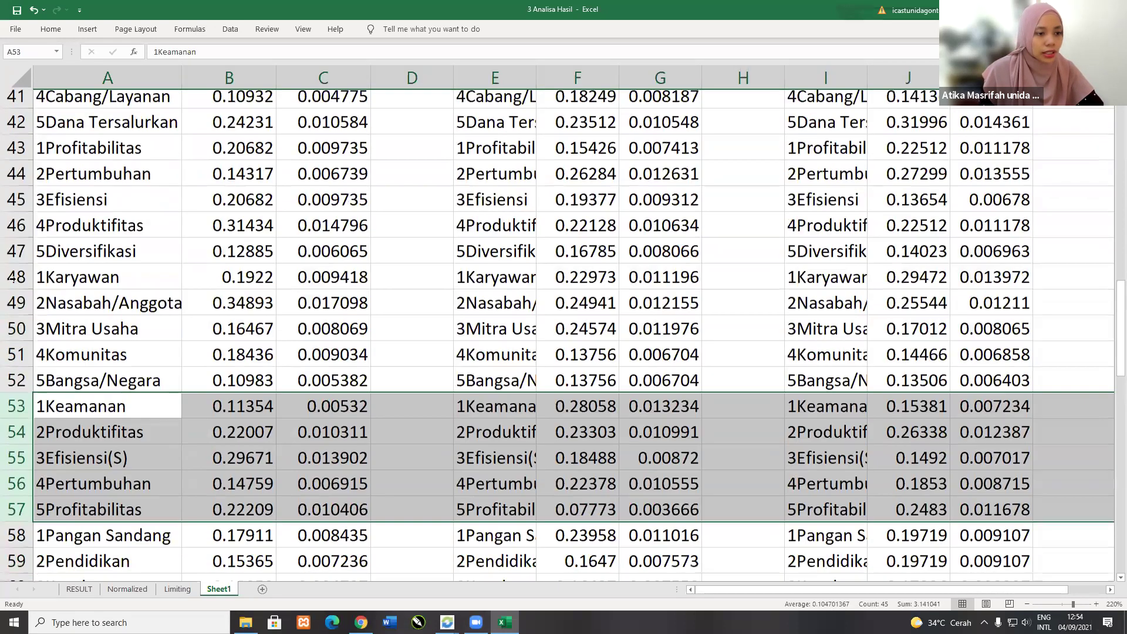
# Step: Move rows 43:47, from 1Profitabilitas to 5Diversifikasi, to row 38 above 1Penerima Manfaat, with a blank row 43 below them
pyautogui.scroll(-1, 19, 290)
pyautogui.moveTo(17, 122); pyautogui.dragTo(18, 227)
pyautogui.hotkey('ctrl', 'x')
pyautogui.scroll(2, 18, 246)
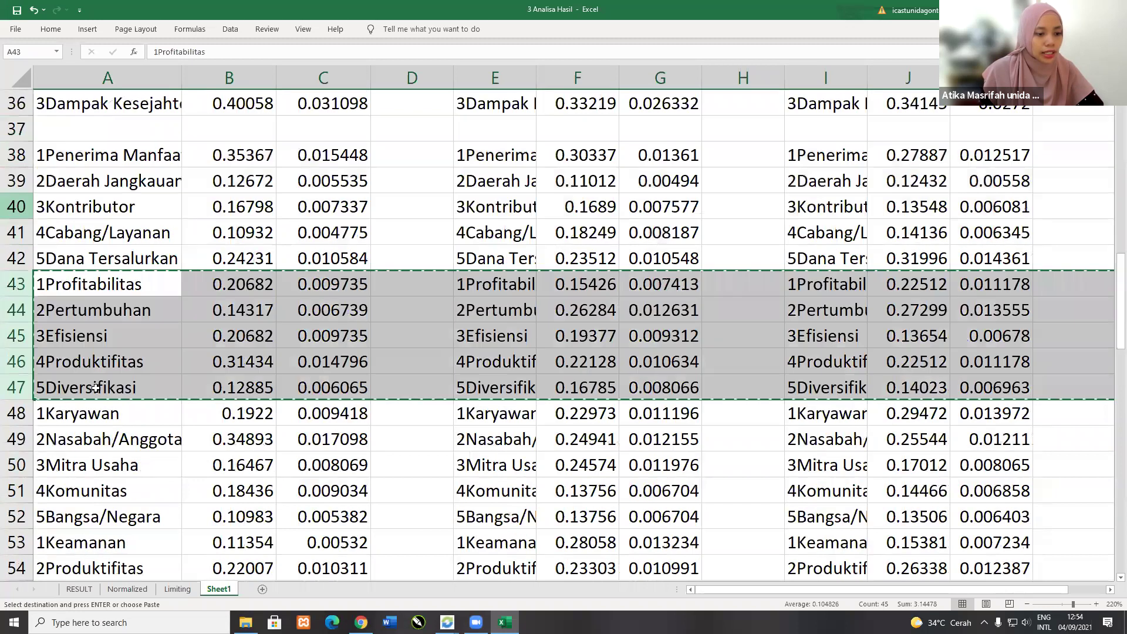
pyautogui.rightClick(20, 155)
pyautogui.click(65, 254)
# Step: Move rows 49:53, from 1Karyawan to 5Bangsa/Negara, to row 44 by cutting and inserting them above 1Penerima Manfaat
pyautogui.moveTo(16, 439); pyautogui.dragTo(18, 543)
pyautogui.hotkey('ctrl', 'x')
pyautogui.rightClick(17, 310)
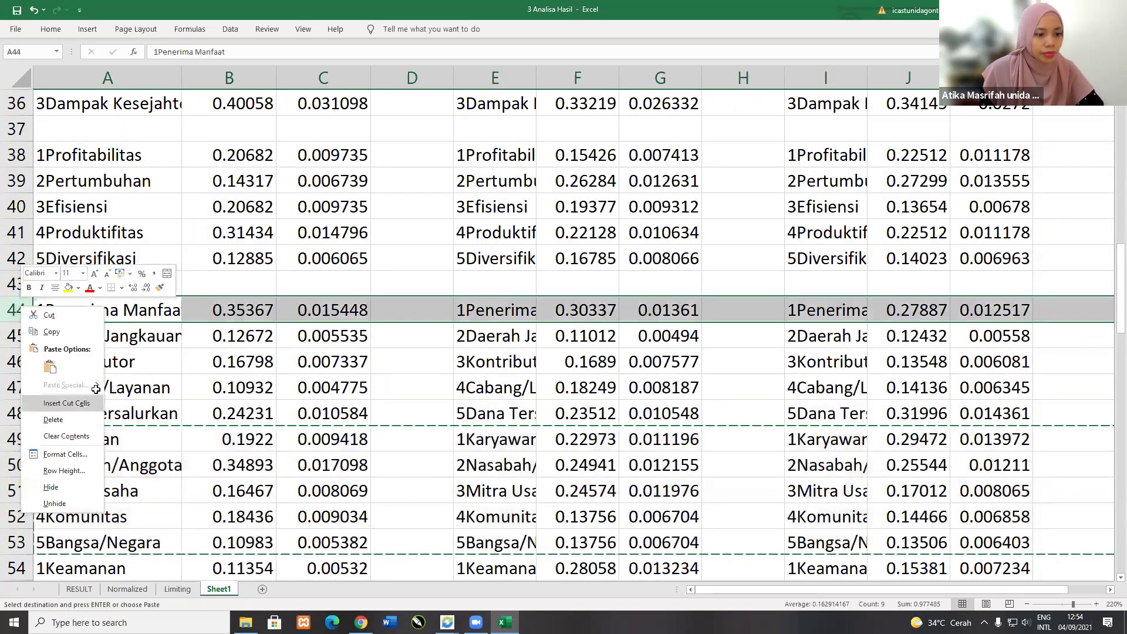
pyautogui.click(65, 409)
# Step: Insert a blank row 49 between the 5Bangsa/Negara and 1Penerima Manfaat rows
pyautogui.click(17, 440)
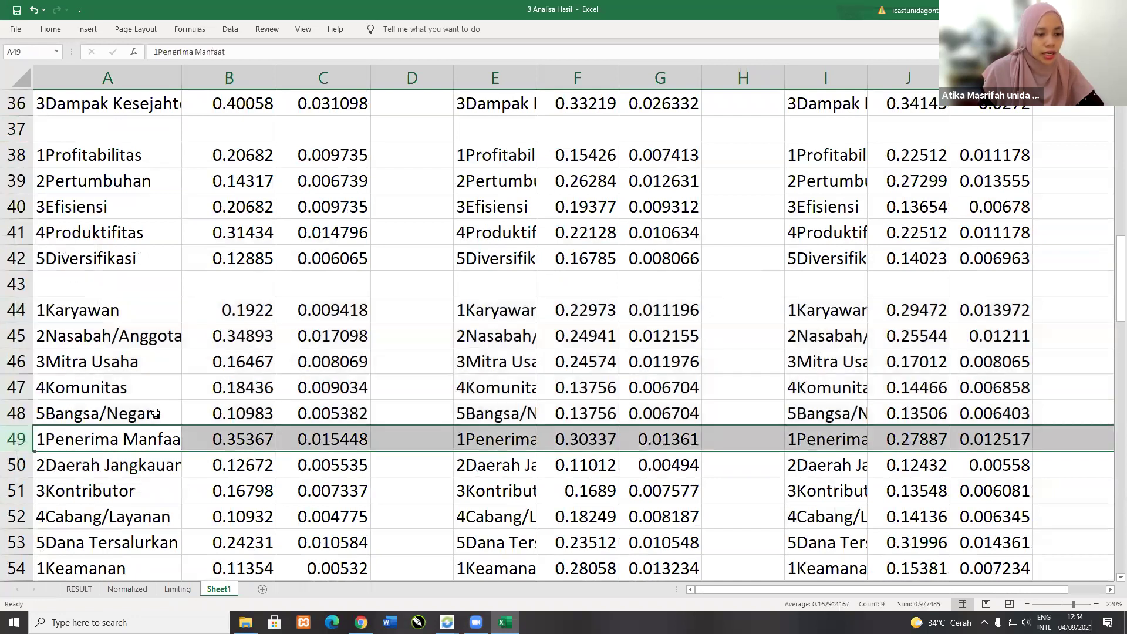
pyautogui.hotkey('ctrl', 'shift', '+')
pyautogui.scroll(-2, 96, 386)
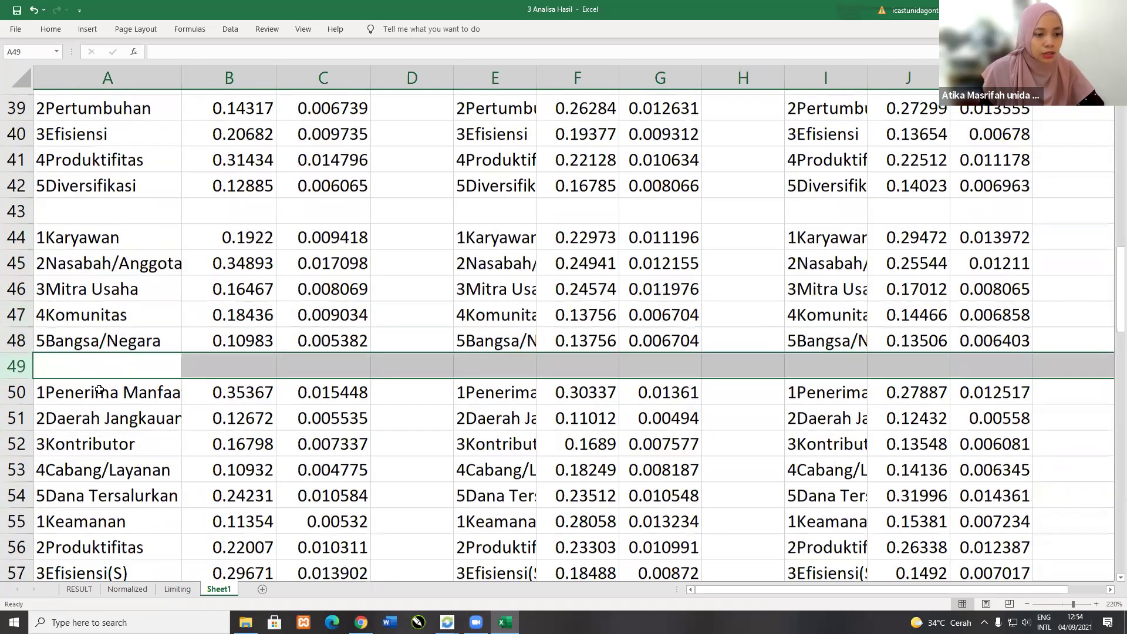
pyautogui.click(97, 386)
# Step: Insert a blank row 55 between the 5Dana Tersalurkan and 1Keamanan rows
pyautogui.scroll(-1, 98, 386)
pyautogui.scroll(-1, 99, 386)
pyautogui.scroll(1, 99, 387)
pyautogui.scroll(1, 98, 387)
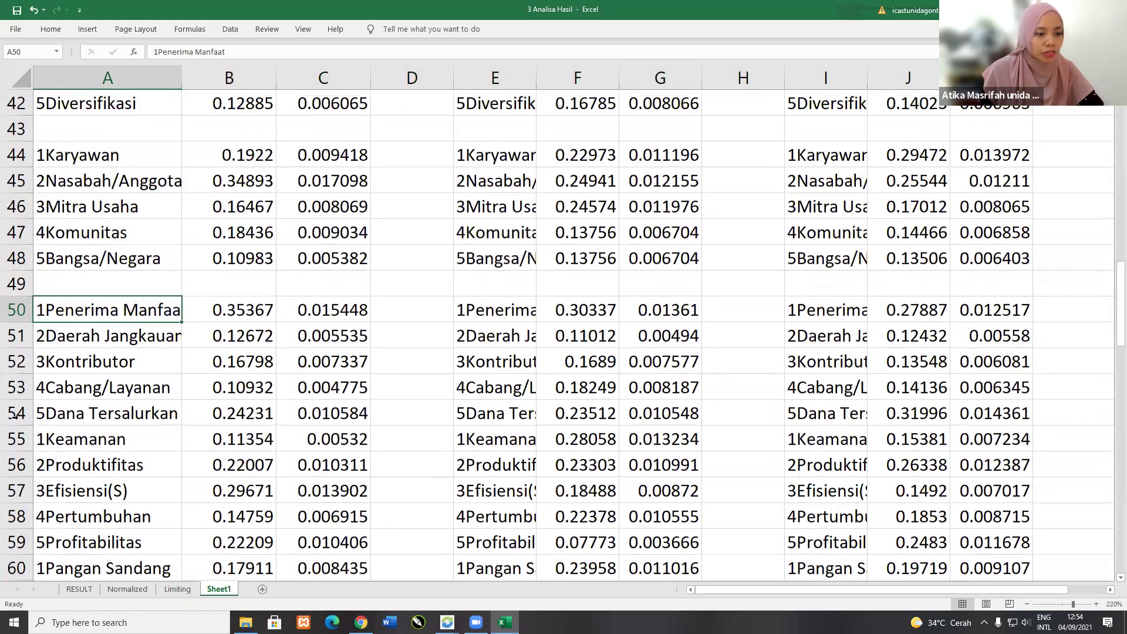
pyautogui.click(24, 439)
pyautogui.rightClick(23, 439)
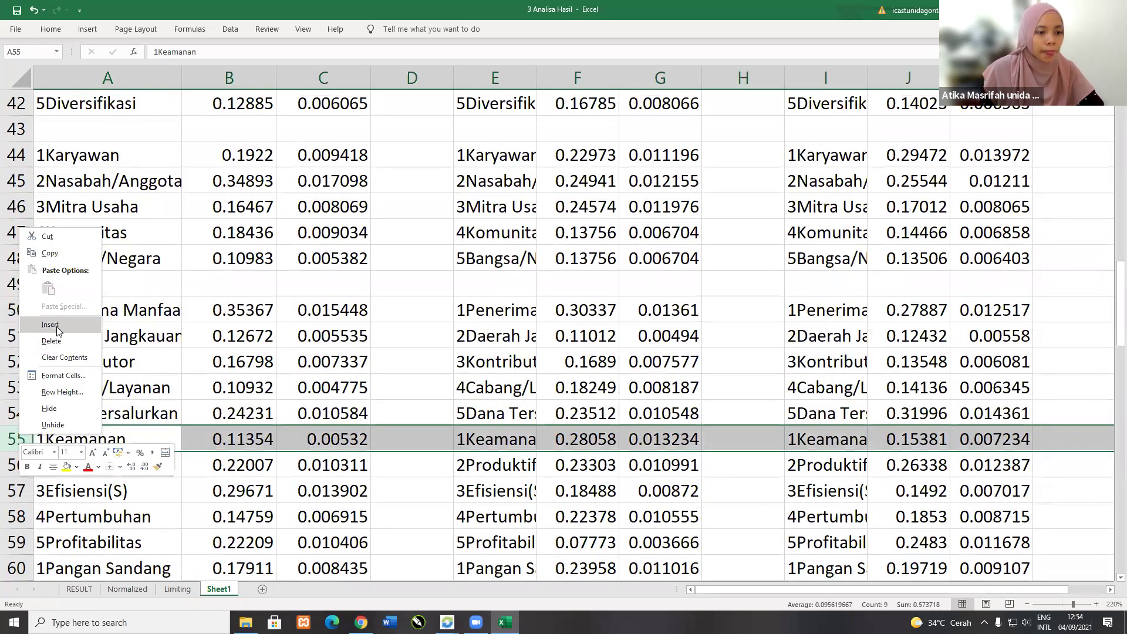
pyautogui.click(44, 332)
pyautogui.click(191, 434)
# Step: Insert a blank row 61 between the 5Profitabilitas and 1Pangan Sandang rows
pyautogui.scroll(-2, 191, 434)
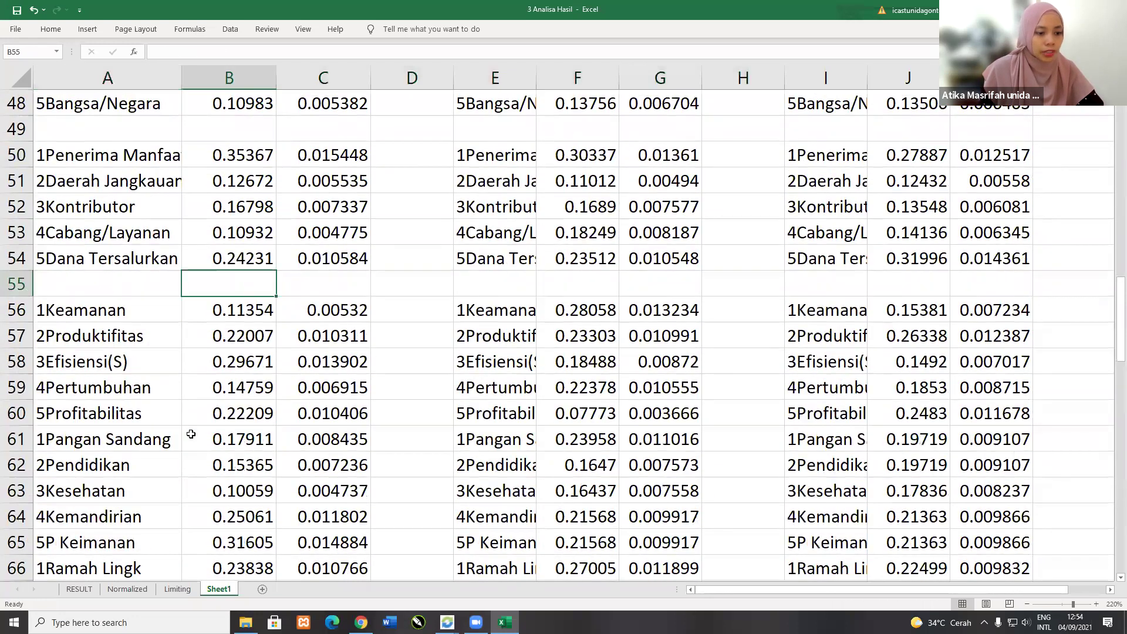
pyautogui.click(11, 439)
pyautogui.rightClick(10, 440)
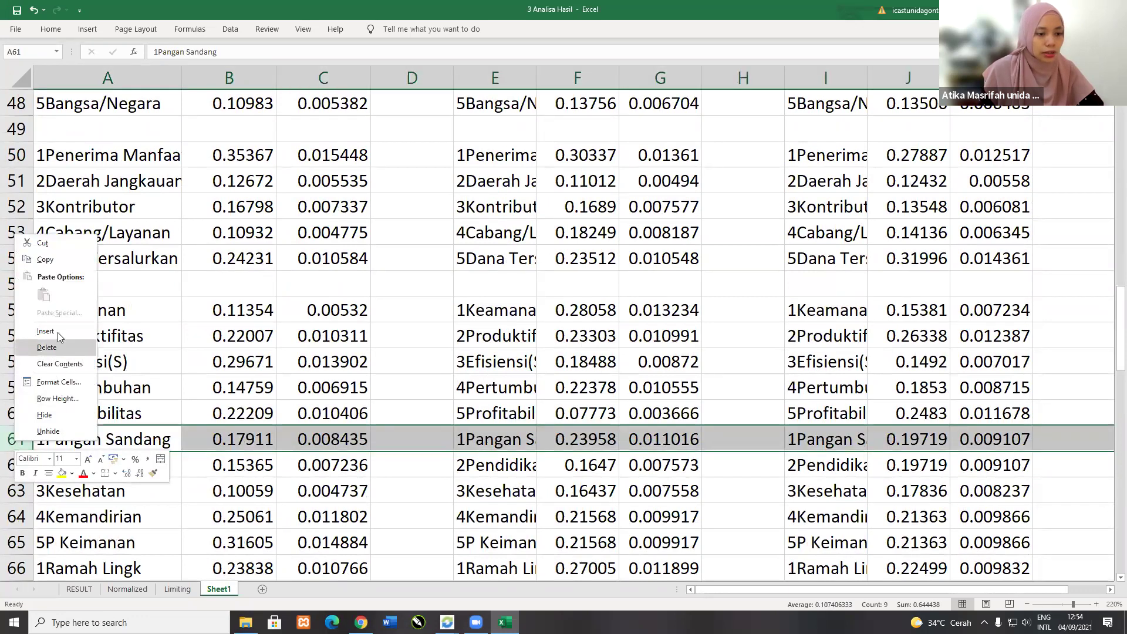
pyautogui.click(46, 332)
pyautogui.click(229, 362)
# Step: Insert a blank row 67 between the 5P Keimanan and 1Ramah Lingk rows
pyautogui.scroll(-2, 17, 433)
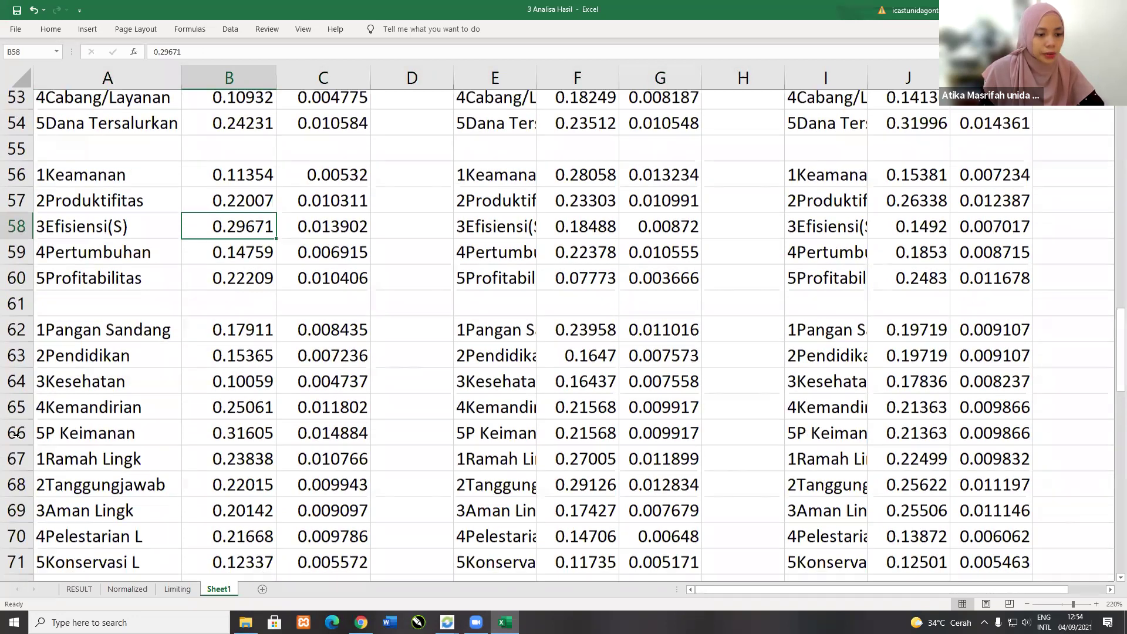
pyautogui.scroll(-1, 16, 435)
pyautogui.click(16, 437)
pyautogui.rightClick(16, 437)
pyautogui.press('Escape')
pyautogui.hotkey('ctrl', 'shift', '+')
# Step: Insert a blank row 73 between the 5Konservasi L and 1BUS-1 rows
pyautogui.scroll(-2, 17, 435)
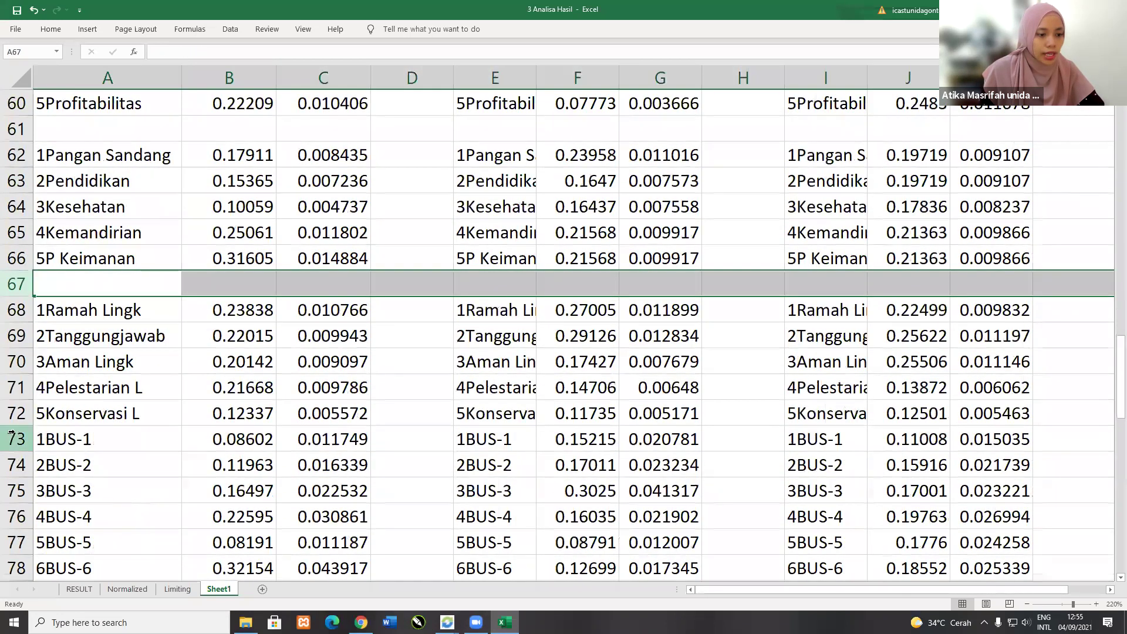
pyautogui.click(16, 439)
pyautogui.rightClick(16, 440)
pyautogui.click(47, 323)
pyautogui.click(229, 361)
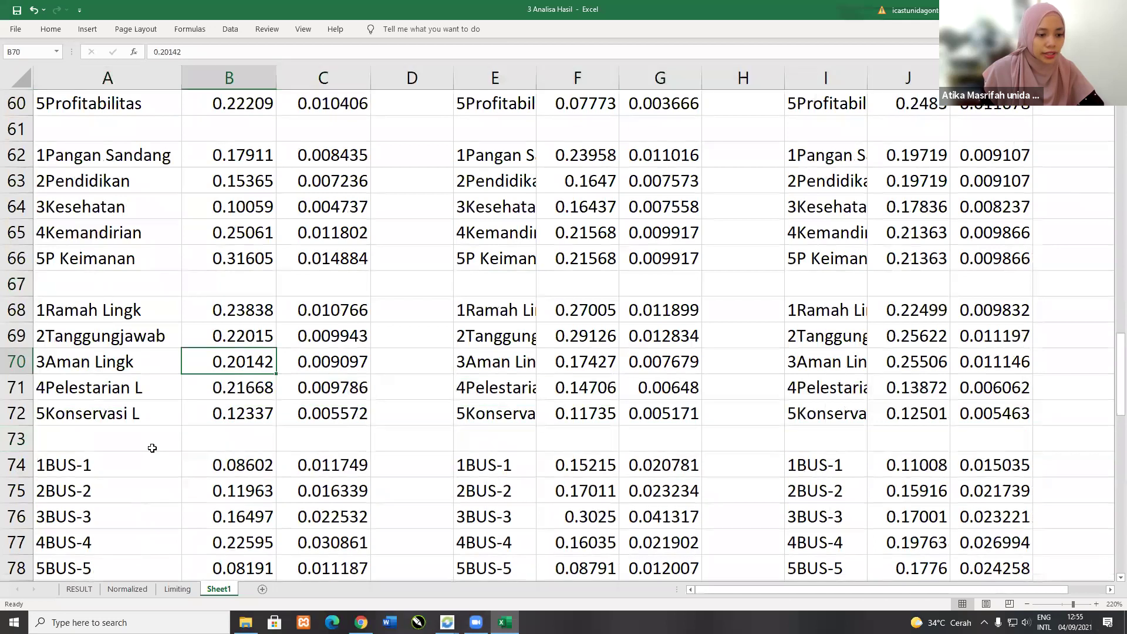
# Step: Compare the order of the separated row groups with the clusters in the Super Decisions GM BUS network
pyautogui.scroll(3, 264, 446)
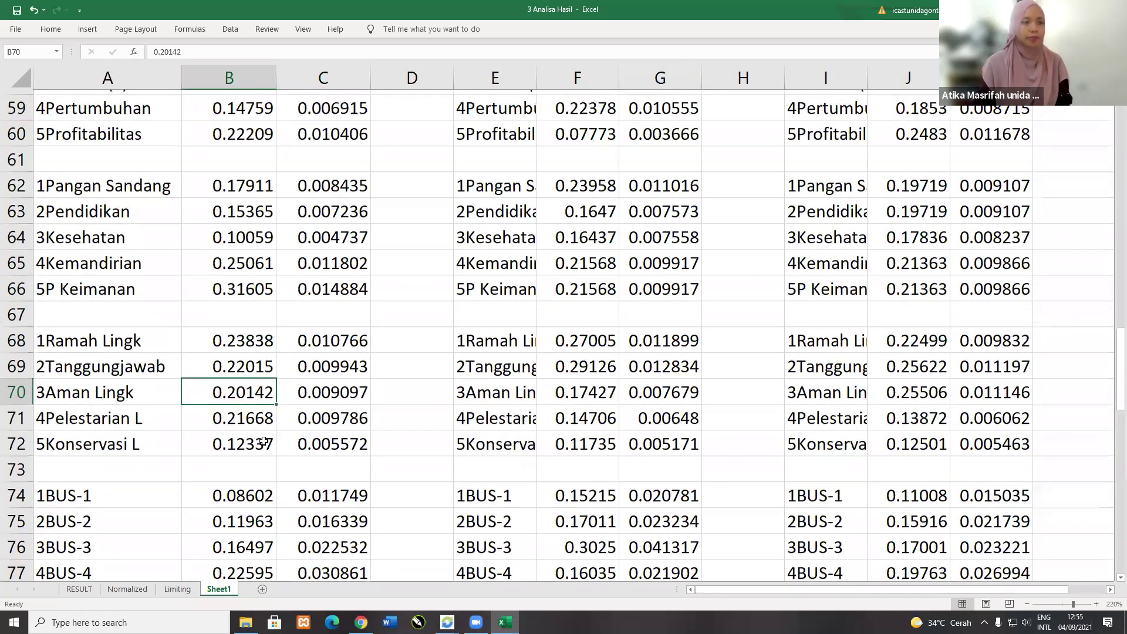
pyautogui.scroll(3, 260, 391)
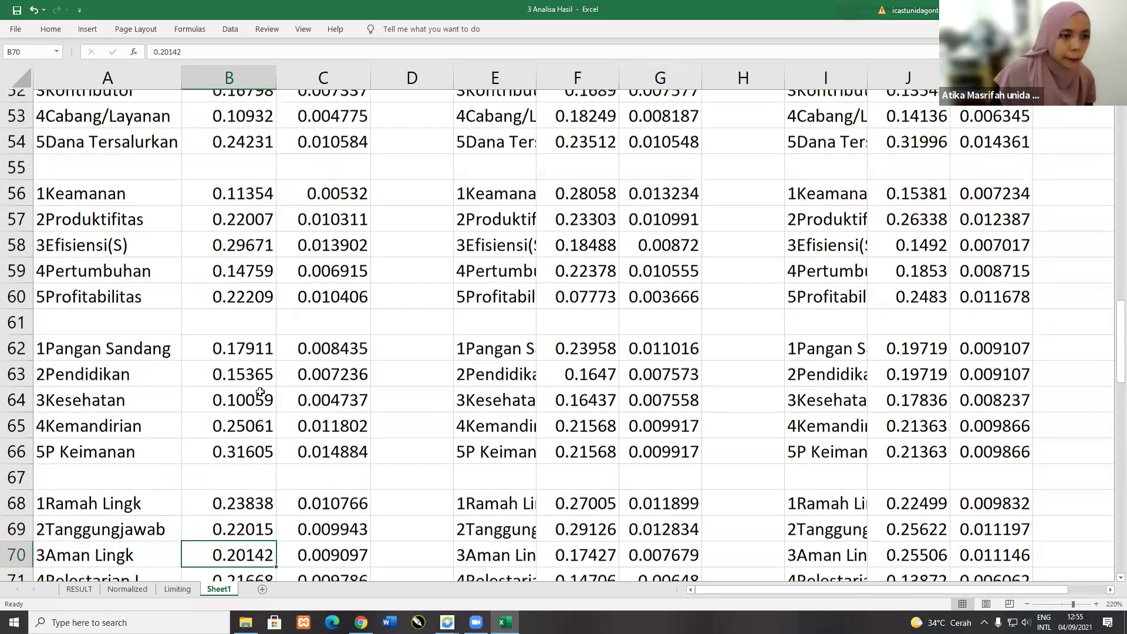
pyautogui.scroll(5, 257, 407)
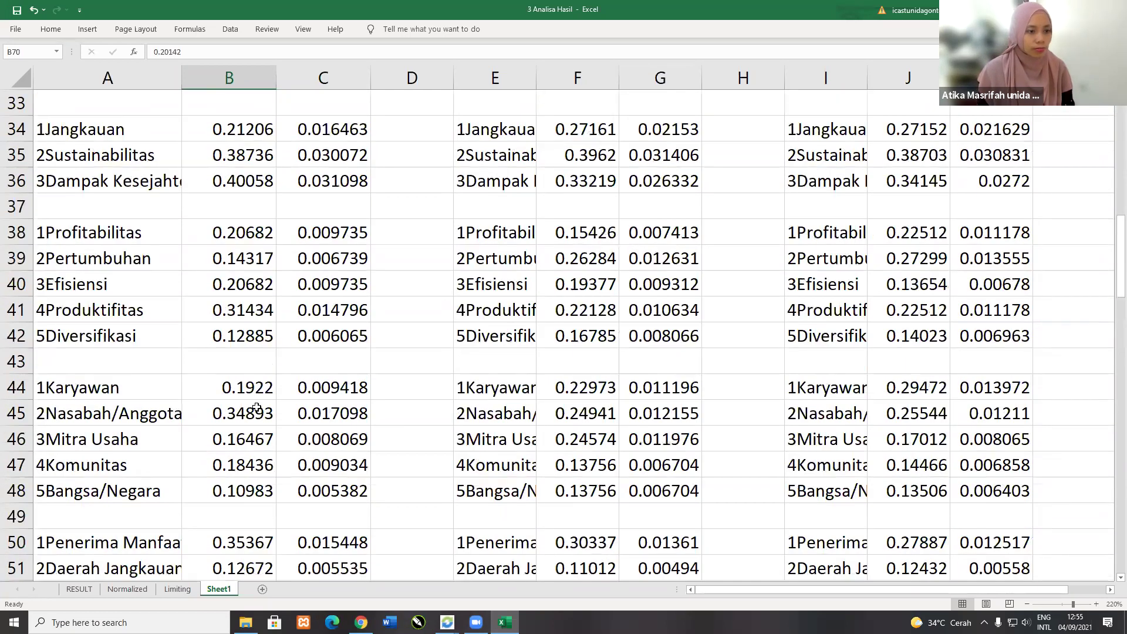
pyautogui.scroll(1, 254, 407)
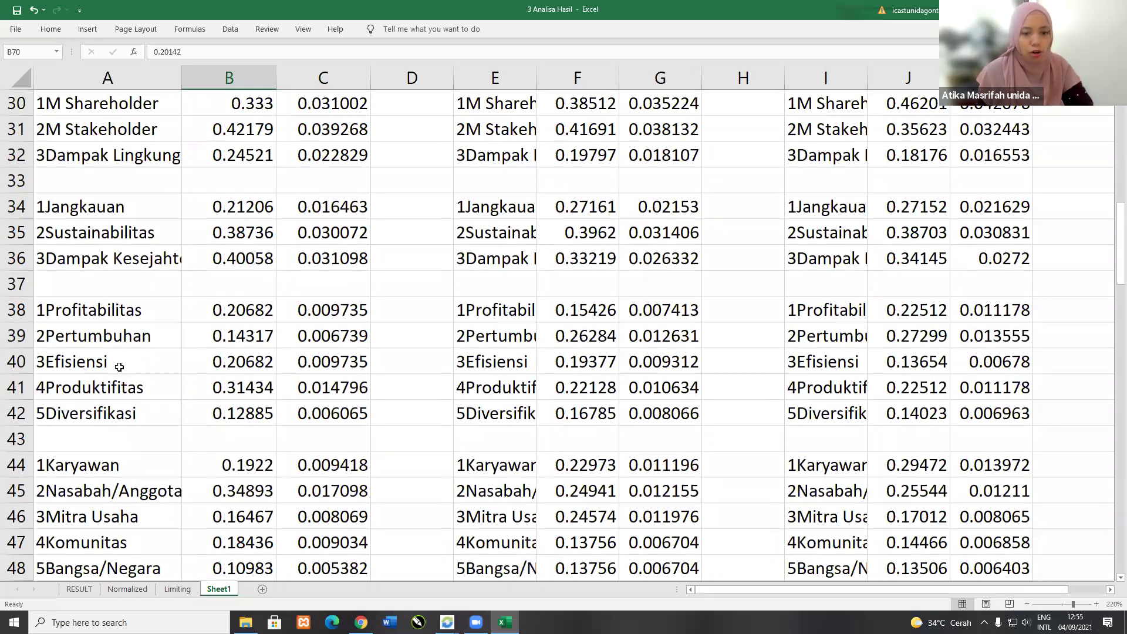
pyautogui.hotkey('alt', 'Tab')
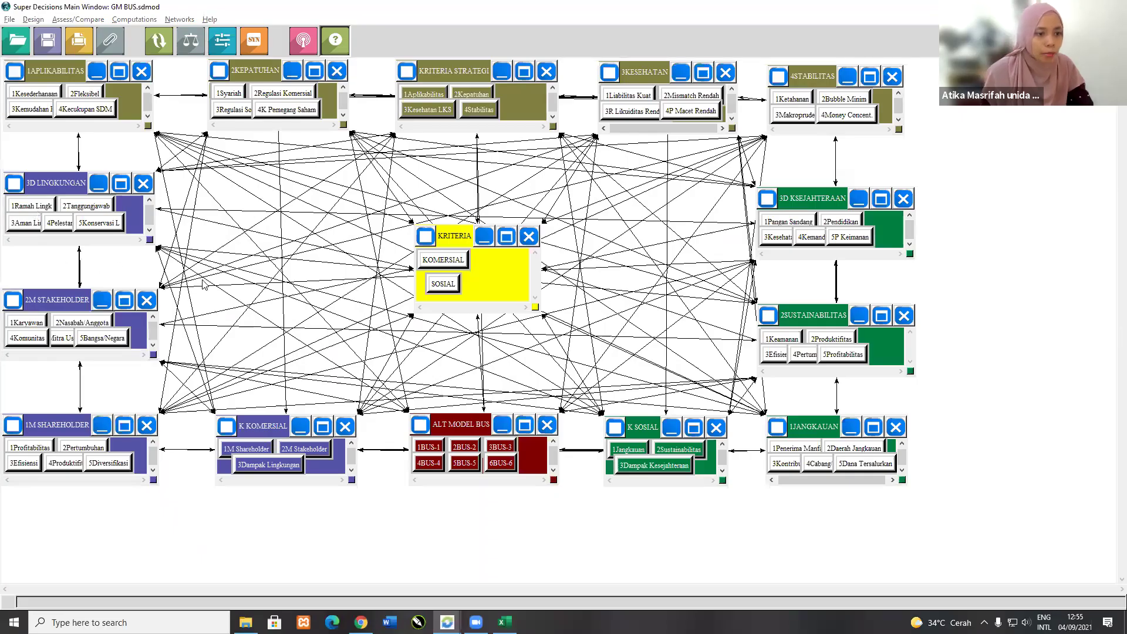
pyautogui.hotkey('alt', 'Tab')
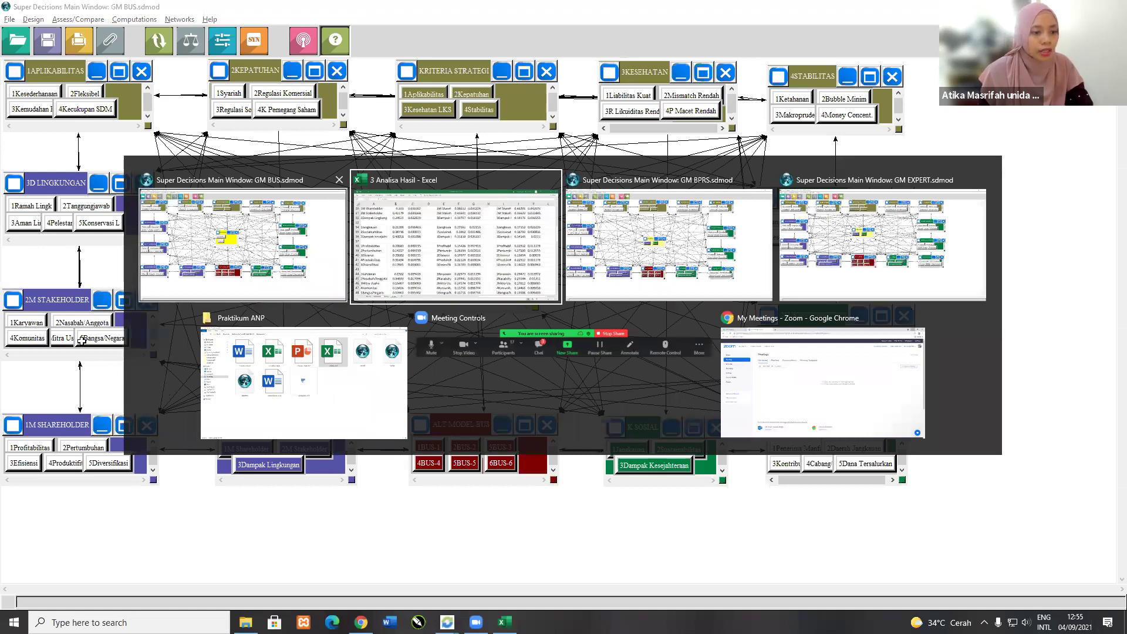
# Step: Move rows 68:73, from 1Ramah Lingk to 5Konservasi L with the blank row below, to row 50 above 1Penerima Manfaat
pyautogui.scroll(-3, 62, 413)
pyautogui.scroll(-2, 53, 425)
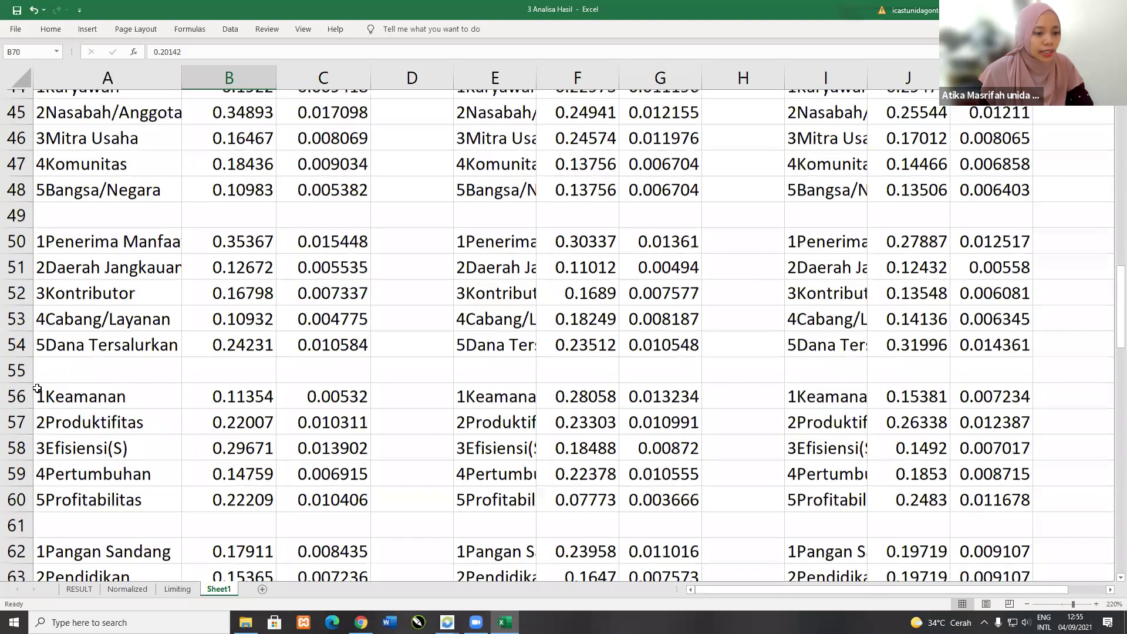
pyautogui.scroll(-4, 40, 471)
pyautogui.moveTo(18, 387); pyautogui.dragTo(17, 517)
pyautogui.hotkey('ctrl', 'c')
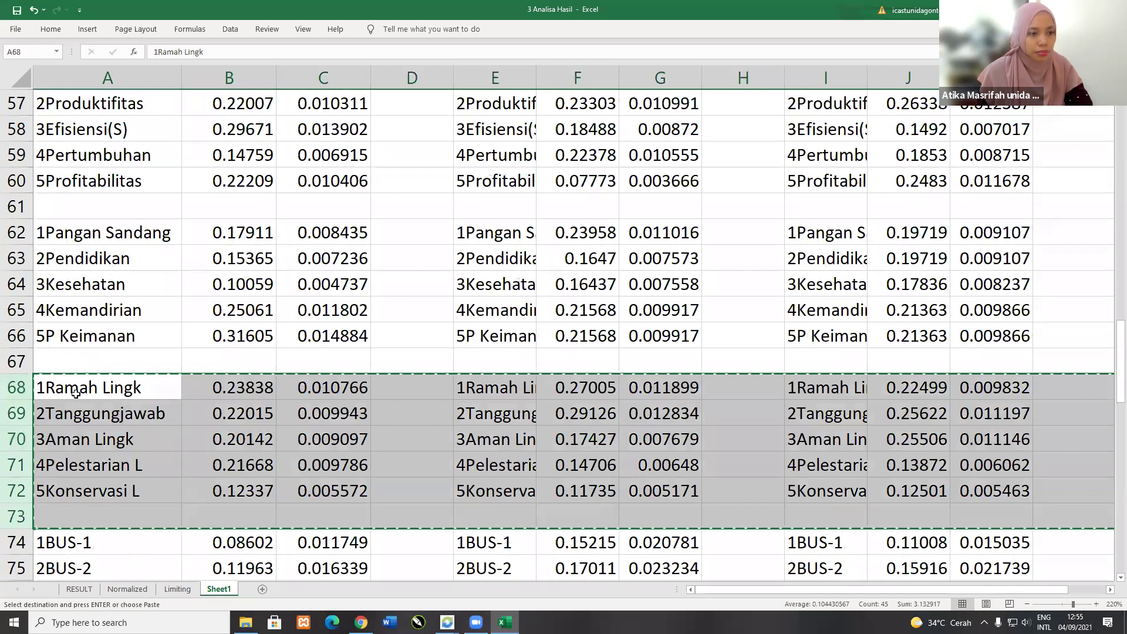
pyautogui.scroll(3, 65, 381)
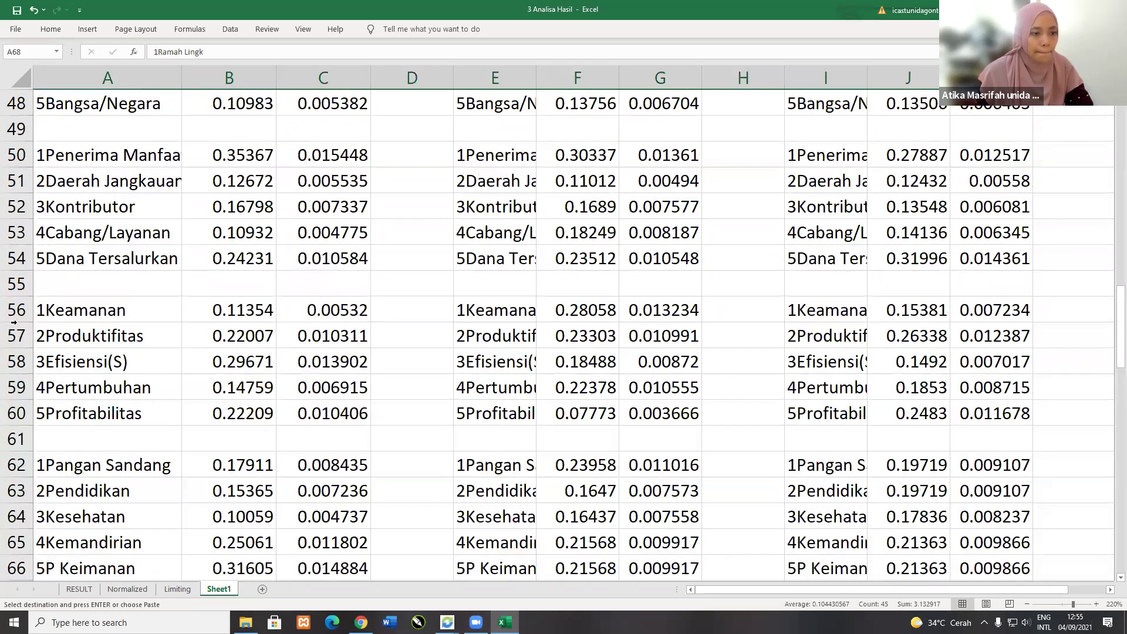
pyautogui.scroll(2, 13, 322)
pyautogui.click(13, 323)
pyautogui.rightClick(13, 322)
pyautogui.click(68, 405)
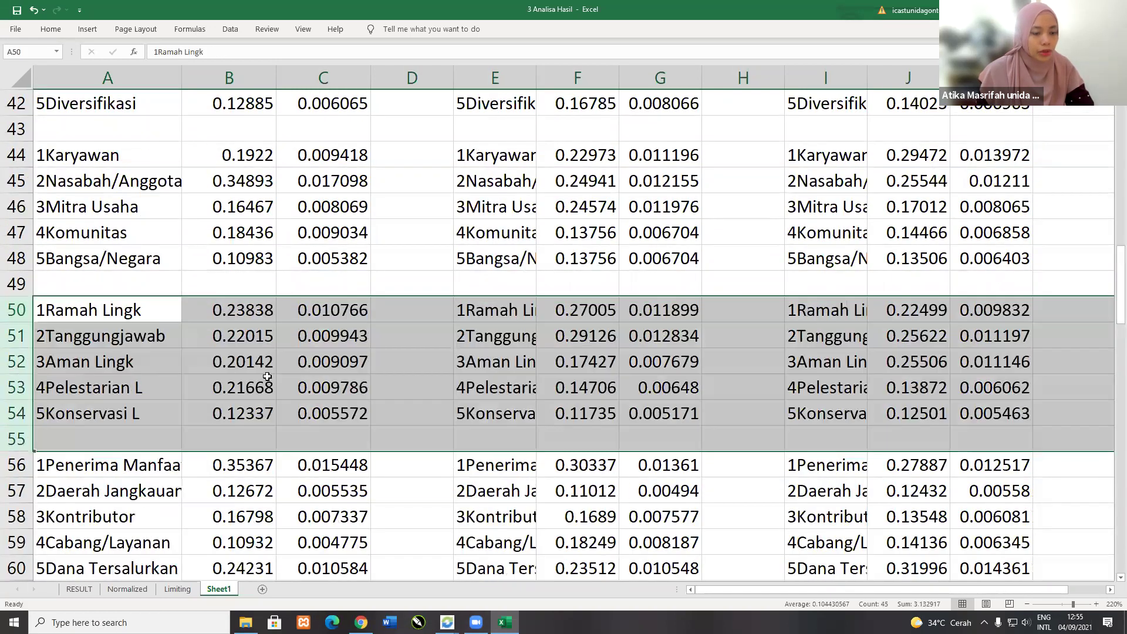
pyautogui.click(106, 388)
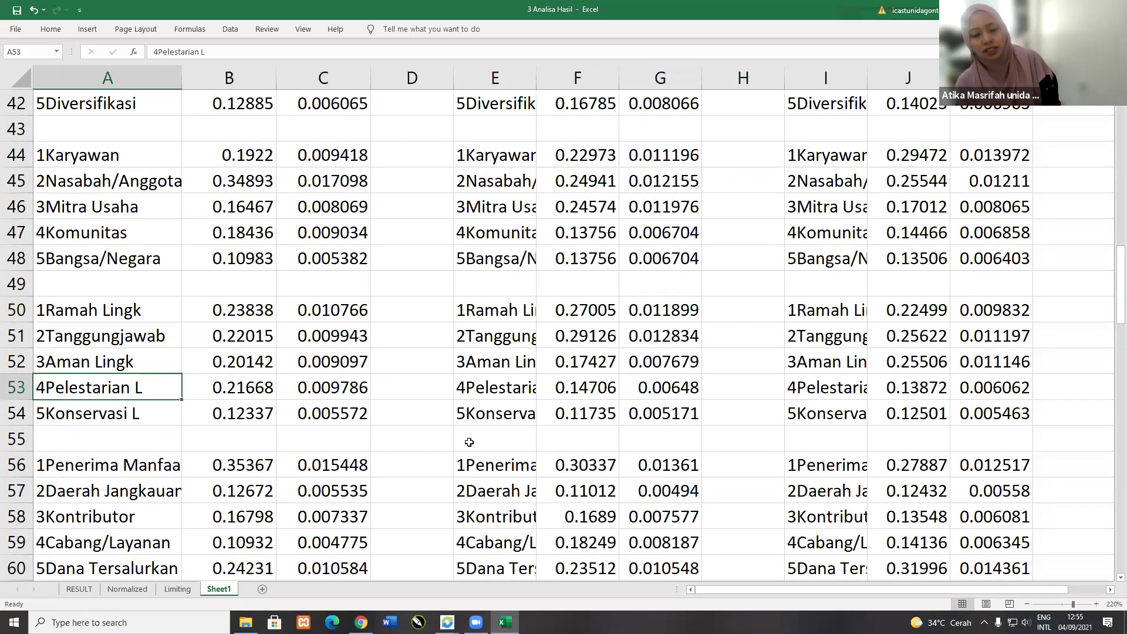
# Step: Copy the GM EXPERT label column A and the normalized columns B, F and J of Sheet1 into a new worksheet starting at A1
pyautogui.scroll(2, 349, 435)
pyautogui.scroll(7, 345, 424)
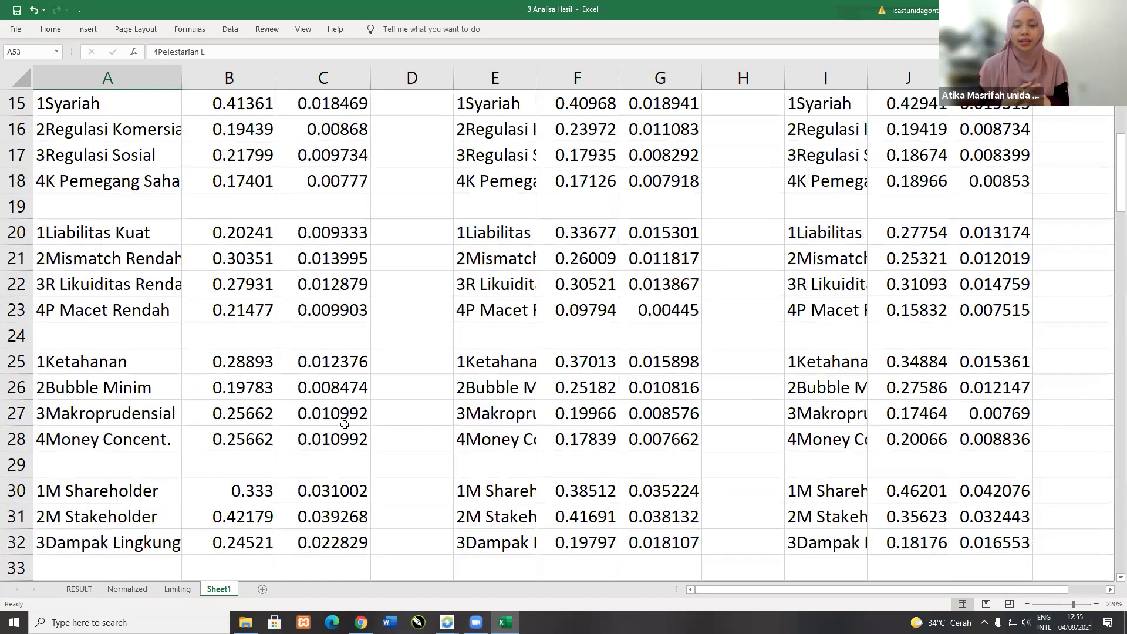
pyautogui.scroll(3, 344, 425)
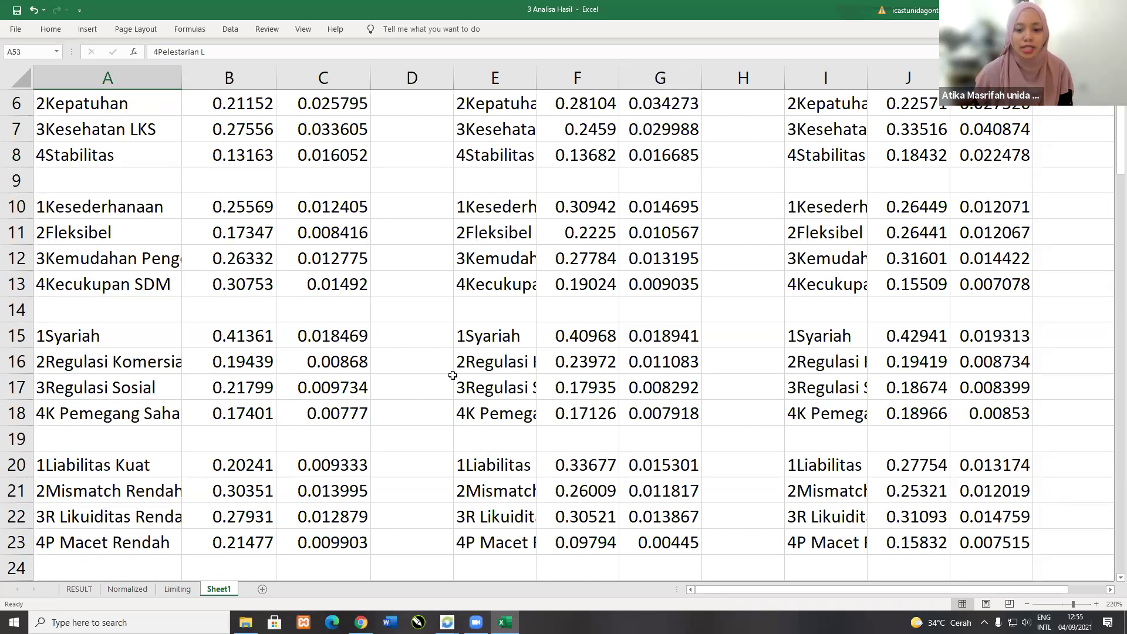
pyautogui.scroll(2, 443, 303)
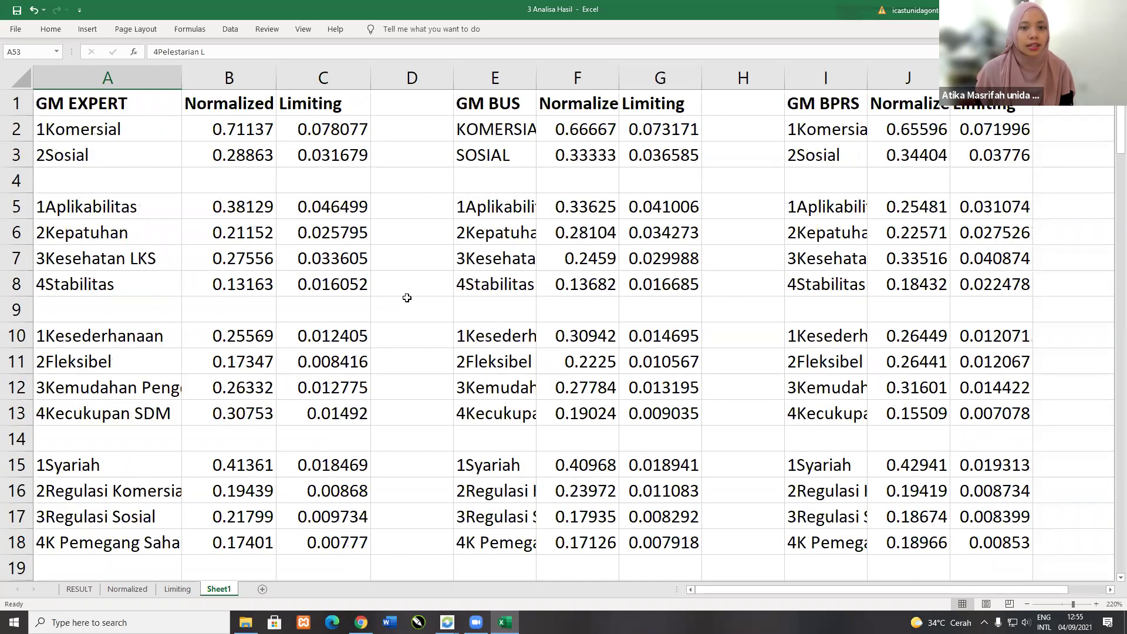
pyautogui.moveTo(123, 69); pyautogui.dragTo(235, 77)
pyautogui.keyDown('ctrl'); pyautogui.click(578, 78); pyautogui.keyUp('ctrl')
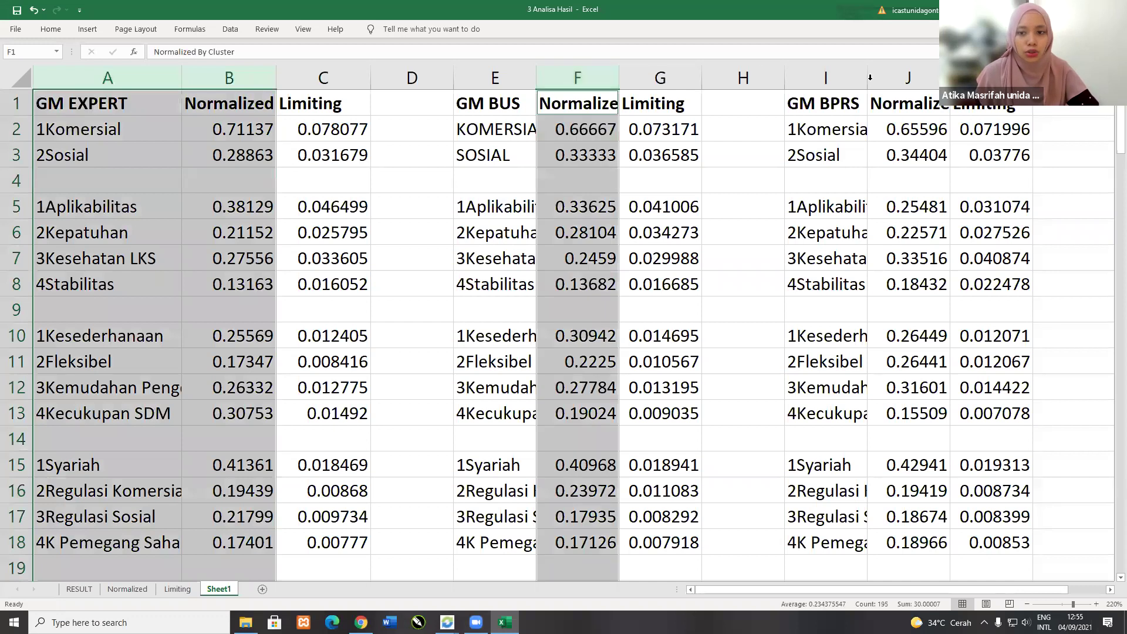
pyautogui.keyDown('ctrl'); pyautogui.click(891, 77); pyautogui.keyUp('ctrl')
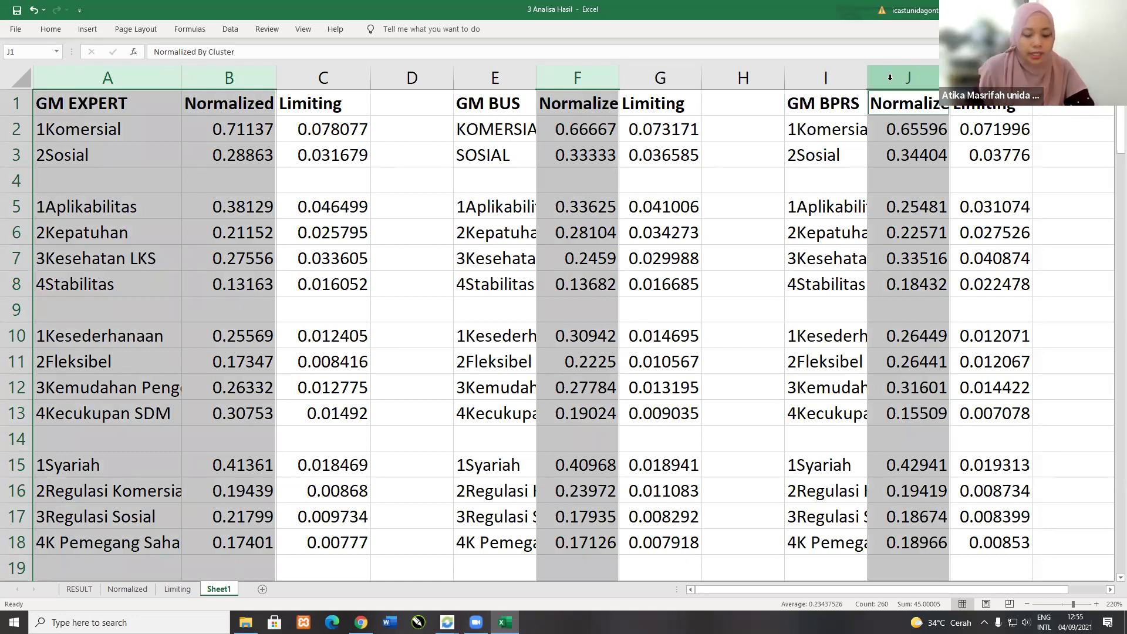
pyautogui.hotkey('ctrl', 'c')
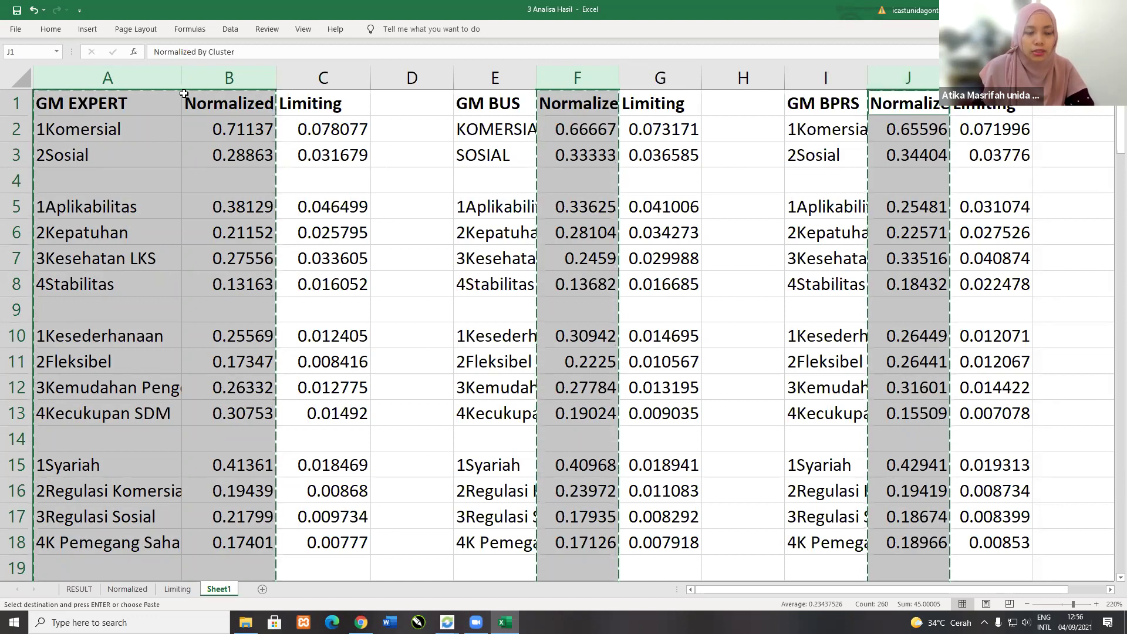
pyautogui.click(262, 589)
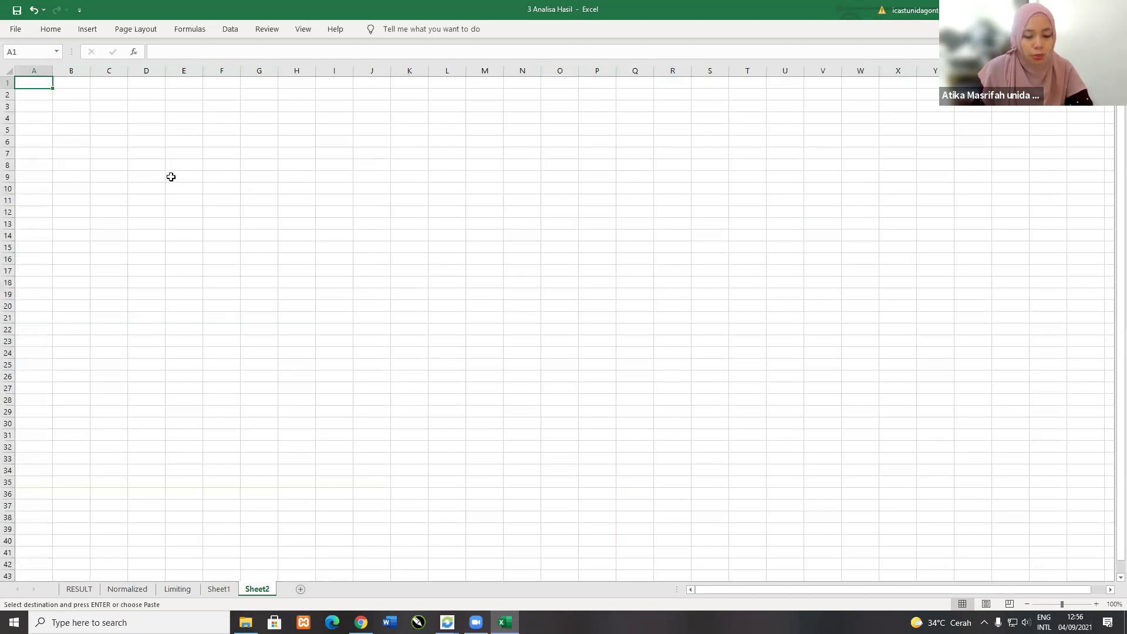
pyautogui.hotkey('ctrl', 'v')
pyautogui.click(364, 222)
# Step: Head the three value columns by moving GM EXPERT from A1 to B1 and entering GM BUS in C1 and GM BPRS in D1
pyautogui.click(69, 85)
pyautogui.hotkey('ctrl', 'c')
pyautogui.press('Right')
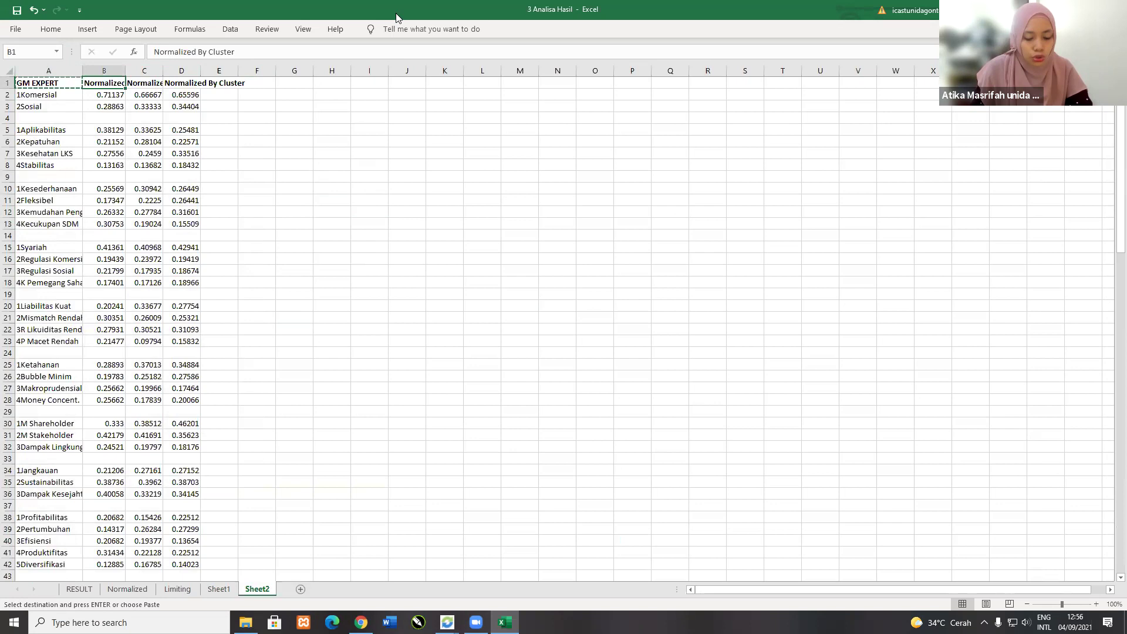
pyautogui.hotkey('ctrl', 'v')
pyautogui.press('Right')
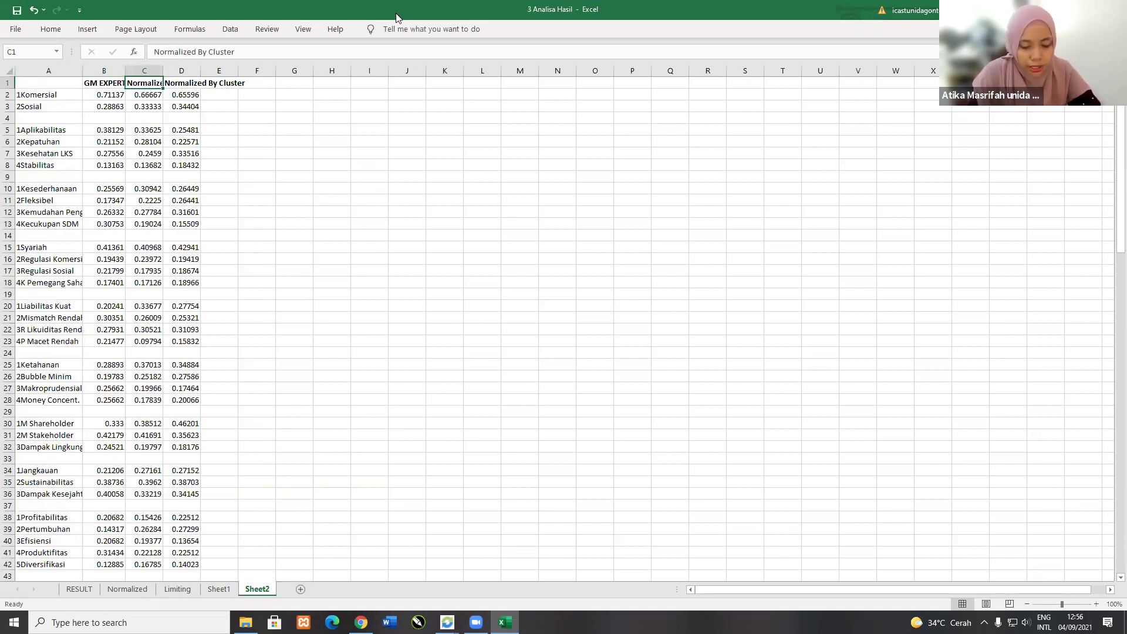
pyautogui.write('g')
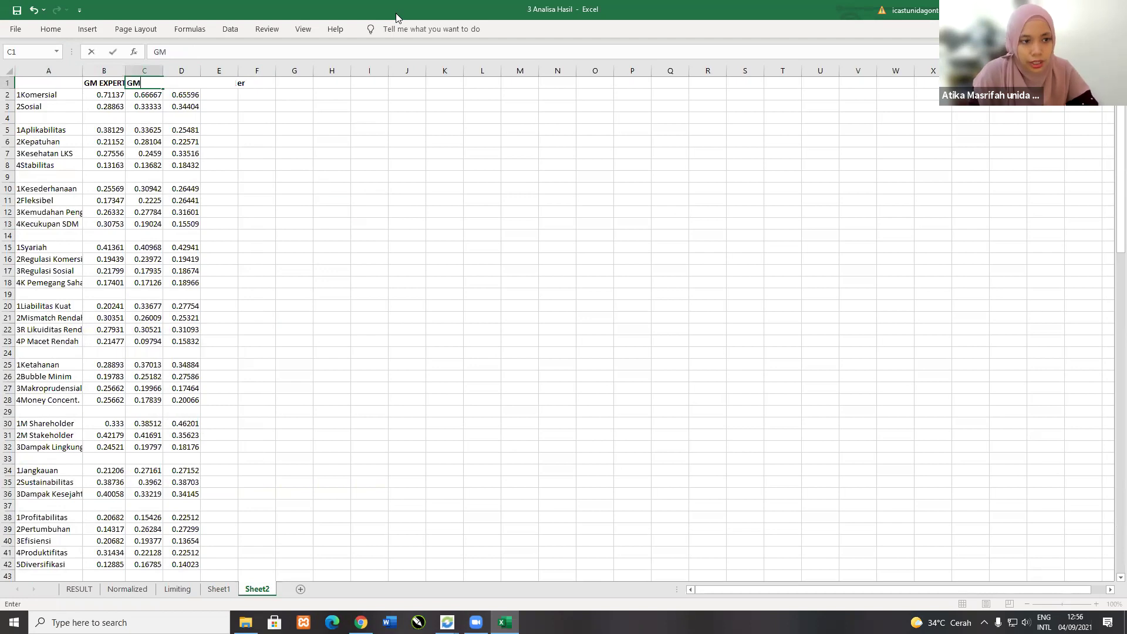
pyautogui.press('Right')
pyautogui.write('GM BPRS')
pyautogui.press('Return')
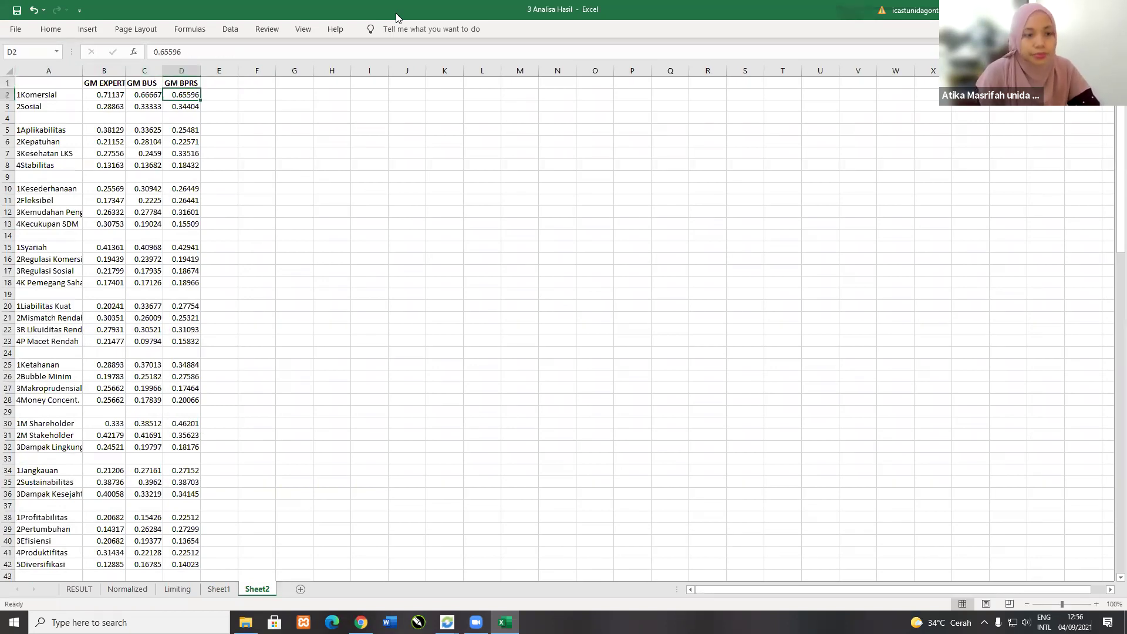
# Step: Rename the worksheet holding the GM EXPERT, GM BUS and GM BPRS values as Rater Agreement
pyautogui.keyDown('ctrl'); pyautogui.scroll(8, 268, 253); pyautogui.keyUp('ctrl')
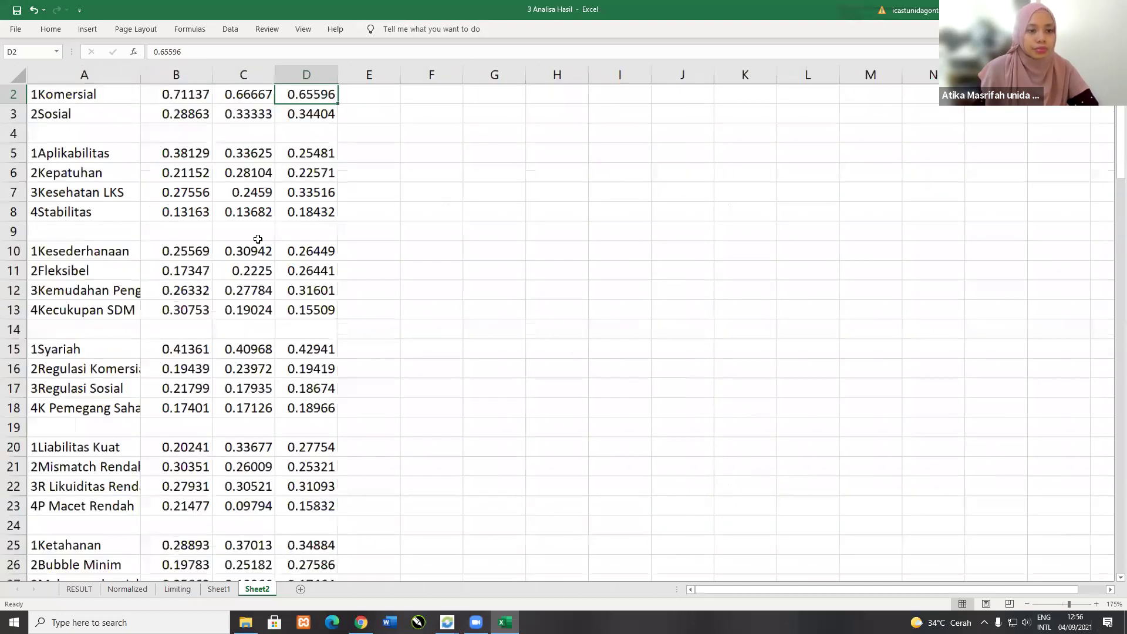
pyautogui.scroll(-3, 376, 267)
pyautogui.scroll(4, 377, 271)
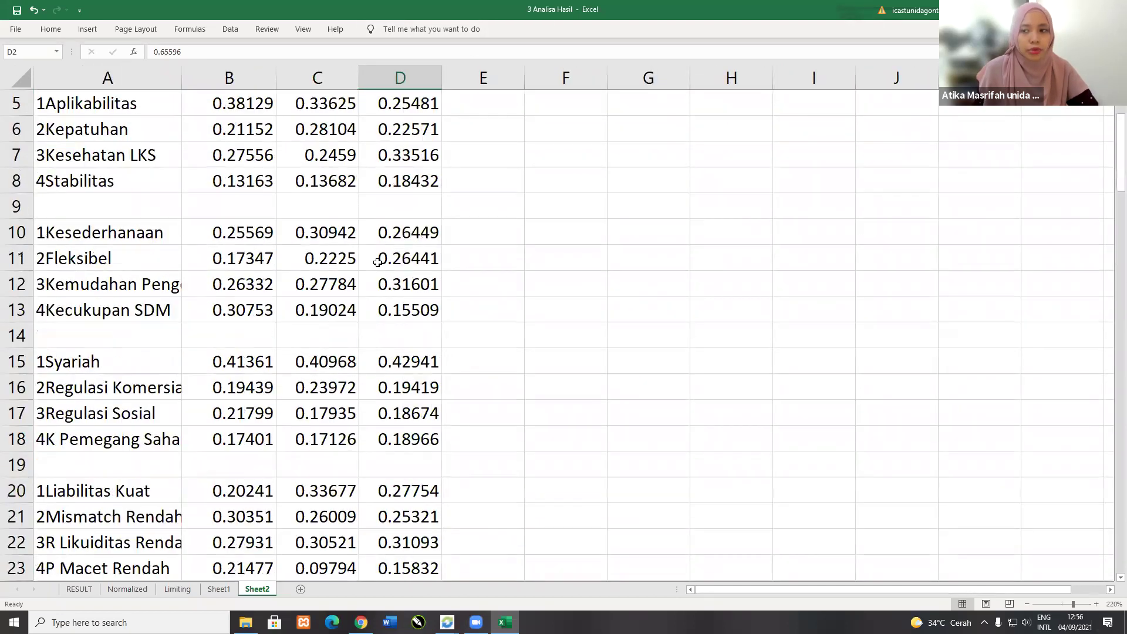
pyautogui.click(377, 186)
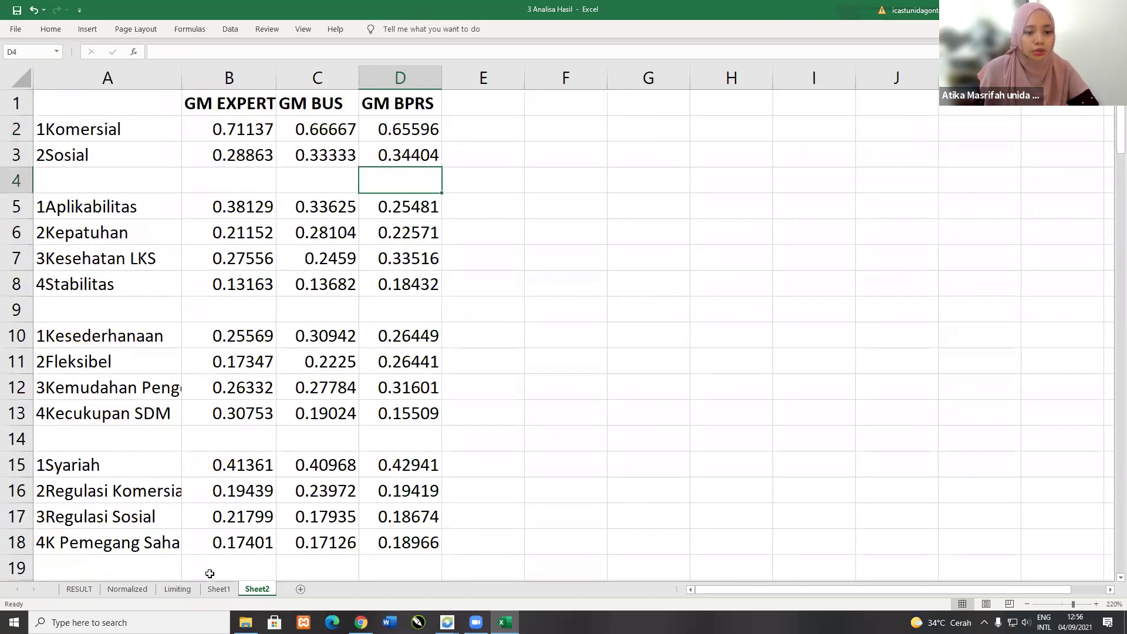
pyautogui.rightClick(256, 591)
pyautogui.click(292, 460)
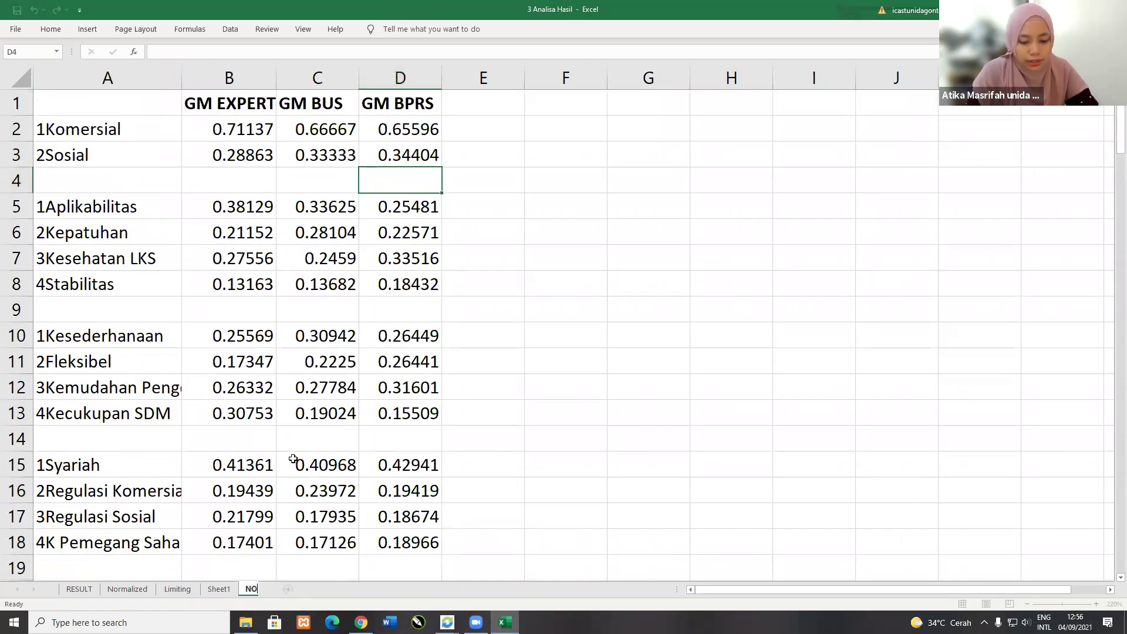
pyautogui.press('BackSpace')
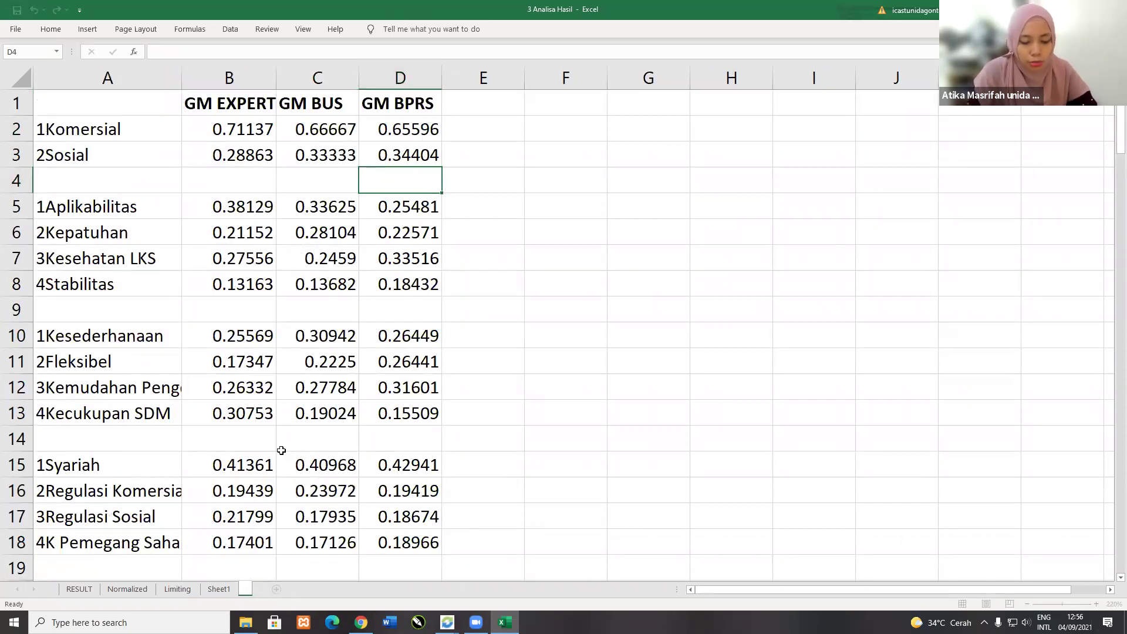
pyautogui.write('AHP')
pyautogui.press('BackSpace')
pyautogui.press('BackSpace')
pyautogui.press('BackSpace')
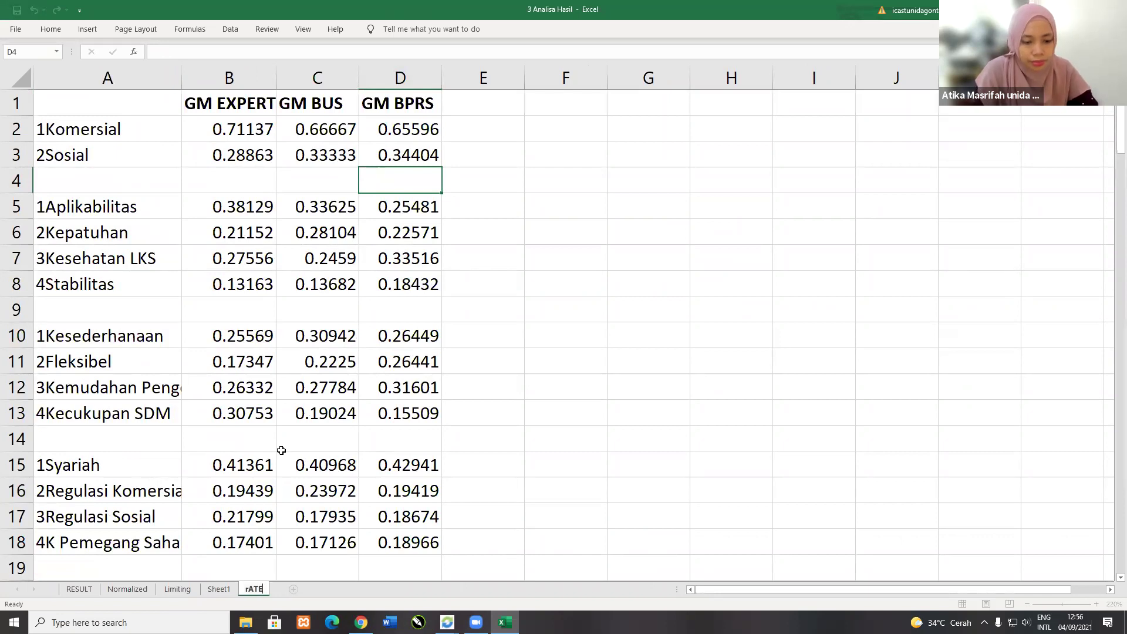
pyautogui.write('Rater Agreement')
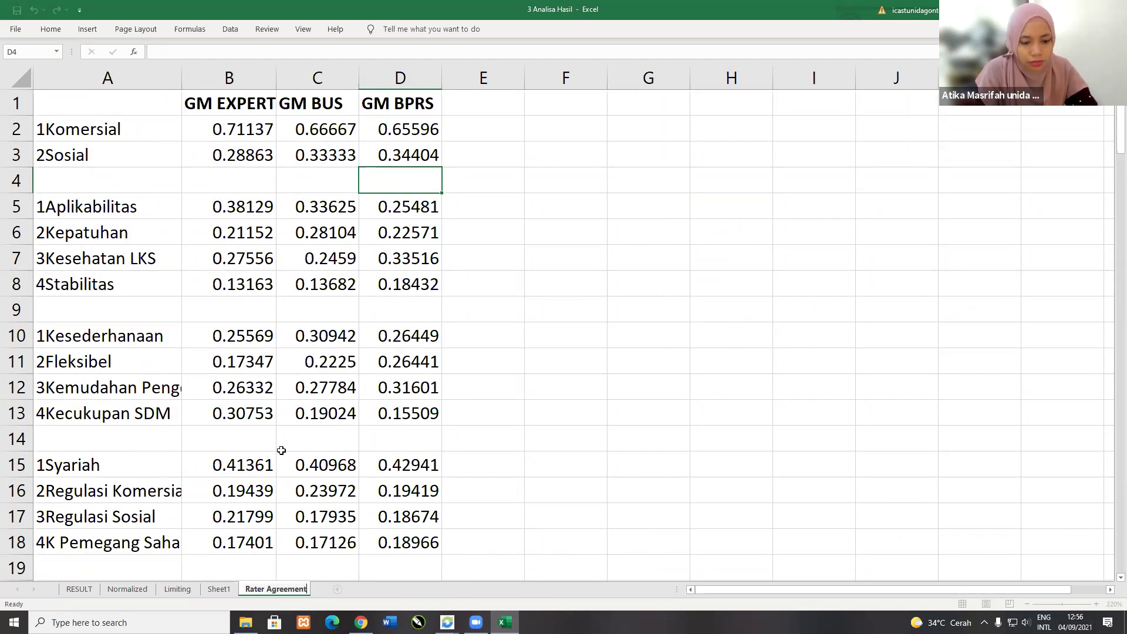
pyautogui.rightClick(282, 449)
pyautogui.click(562, 336)
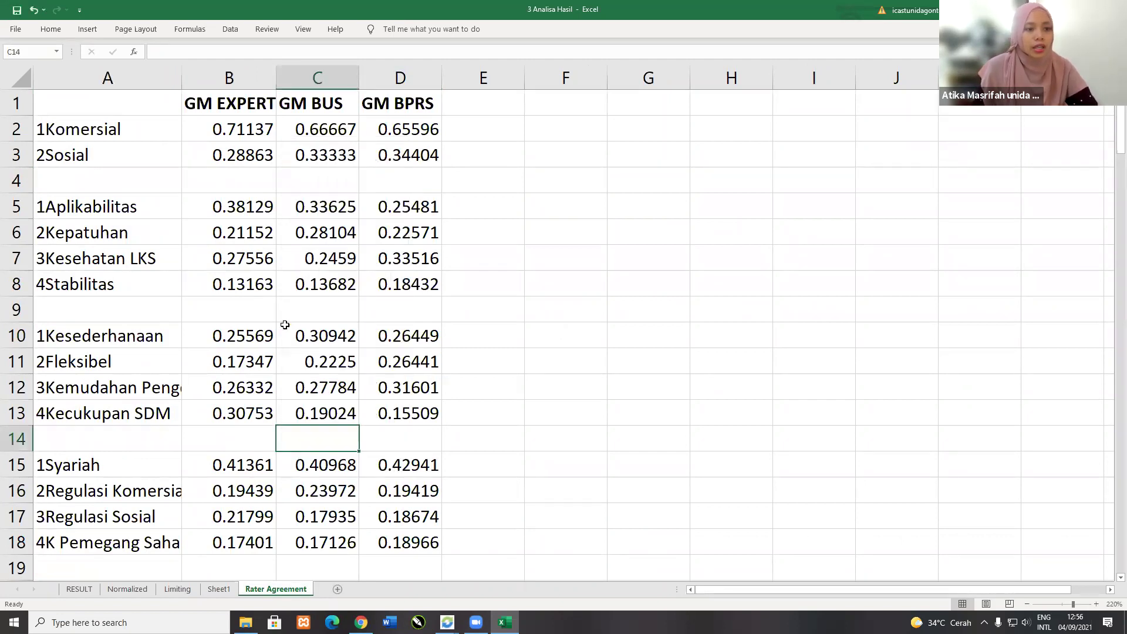
# Step: Copy the Komersial and Sosial block A1:D3 with its headings and paste it transposed starting at F1
pyautogui.click(169, 226)
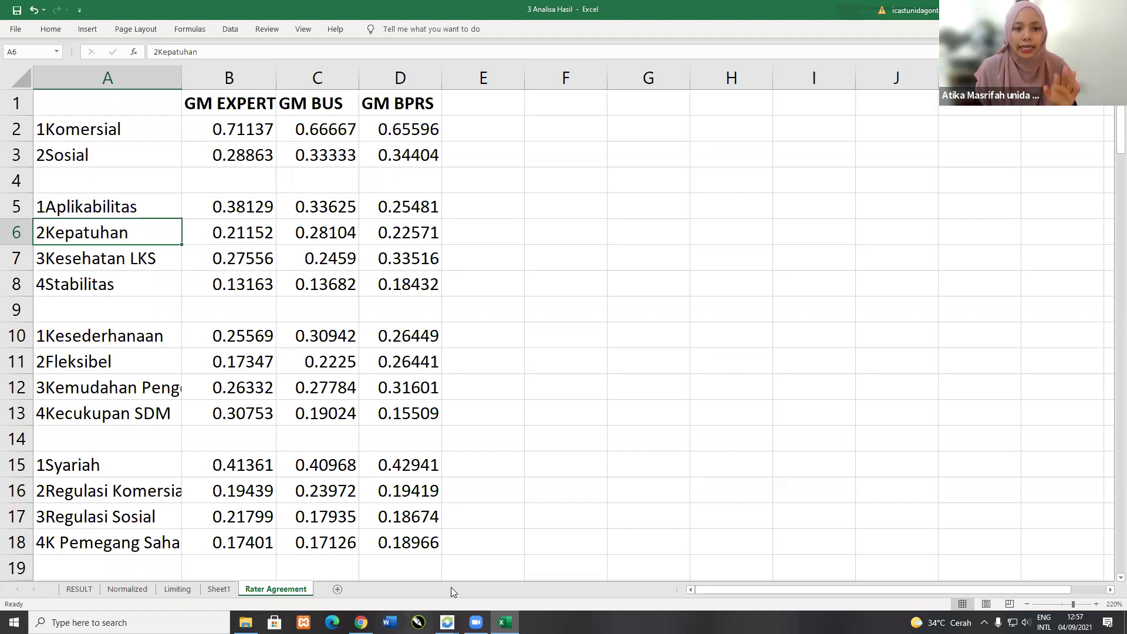
pyautogui.hotkey('alt', 'Tab')
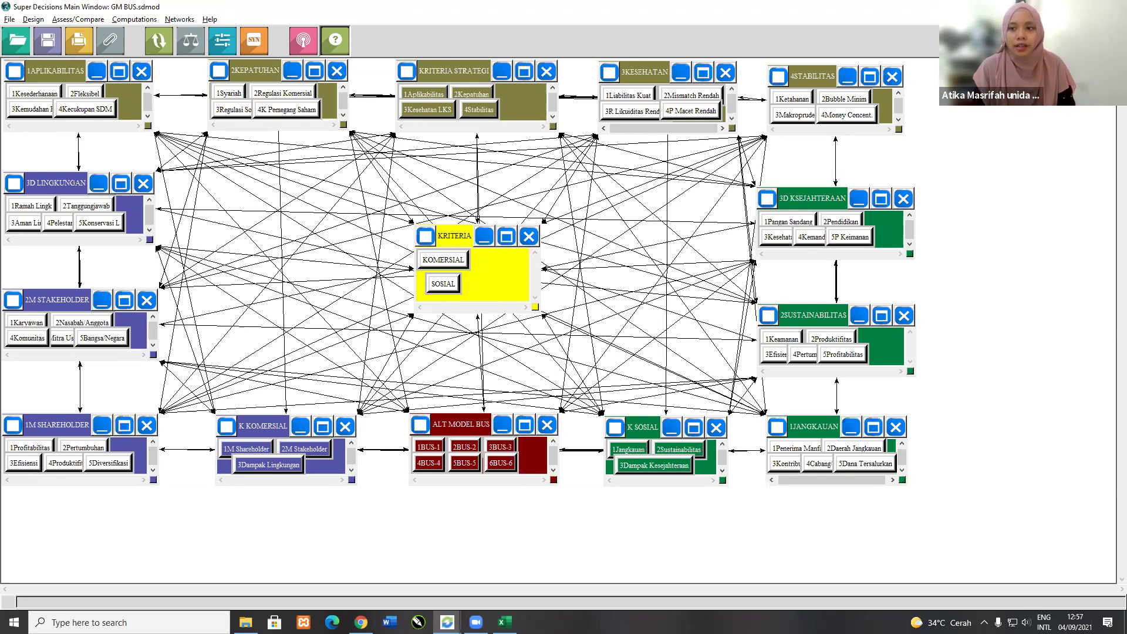
pyautogui.hotkey('alt', 'Tab')
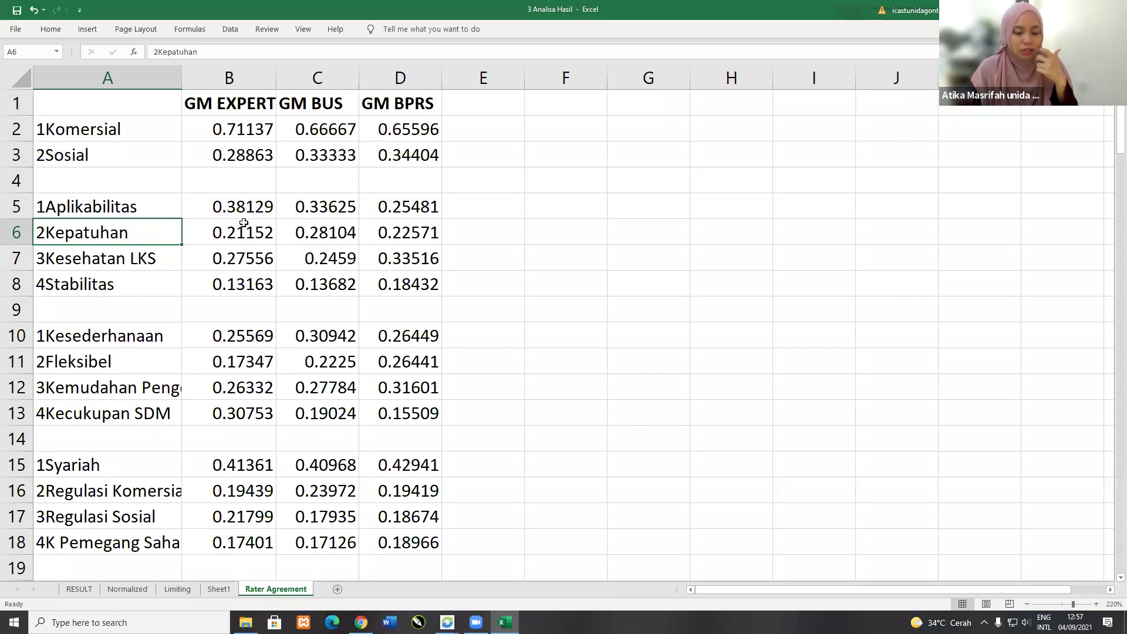
pyautogui.moveTo(170, 95); pyautogui.dragTo(383, 156)
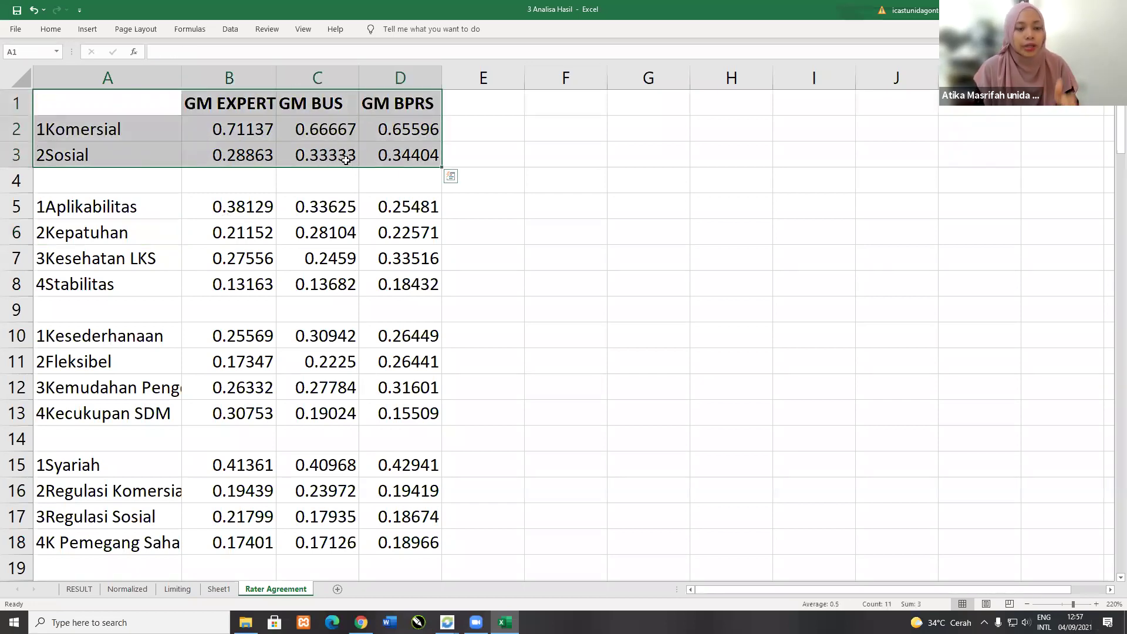
pyautogui.hotkey('ctrl', 'c')
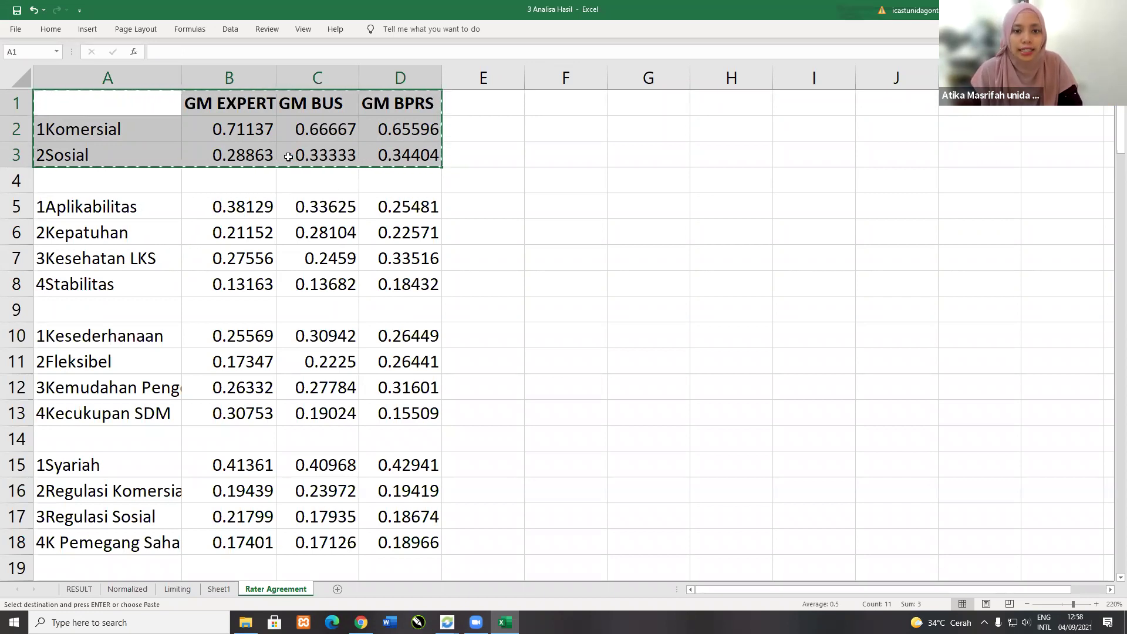
pyautogui.click(543, 105)
pyautogui.rightClick(548, 104)
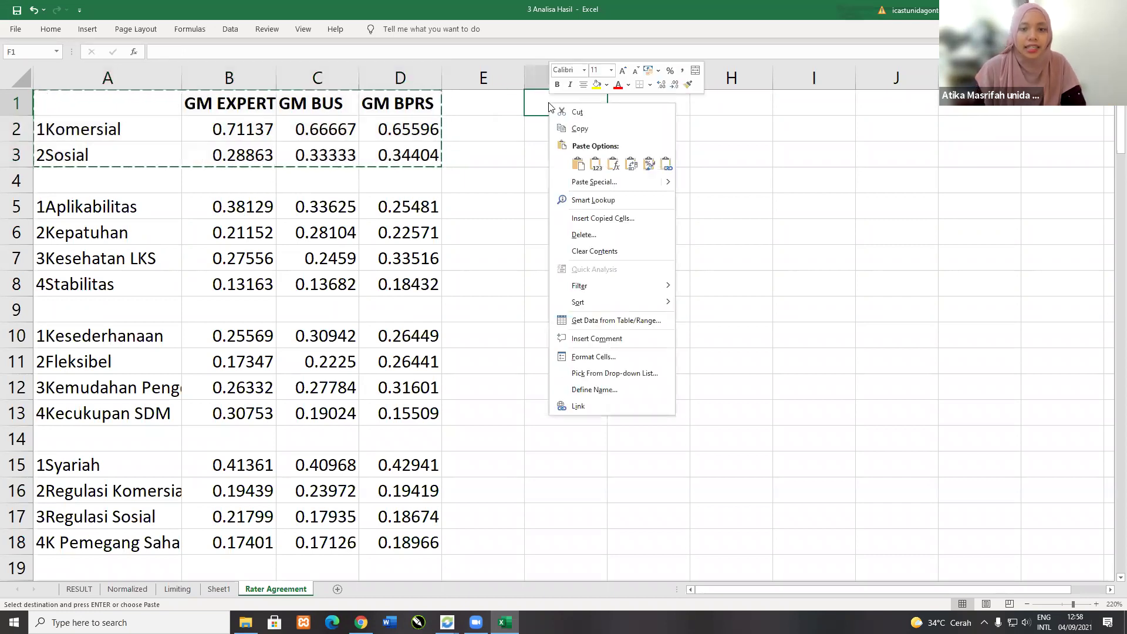
pyautogui.click(630, 164)
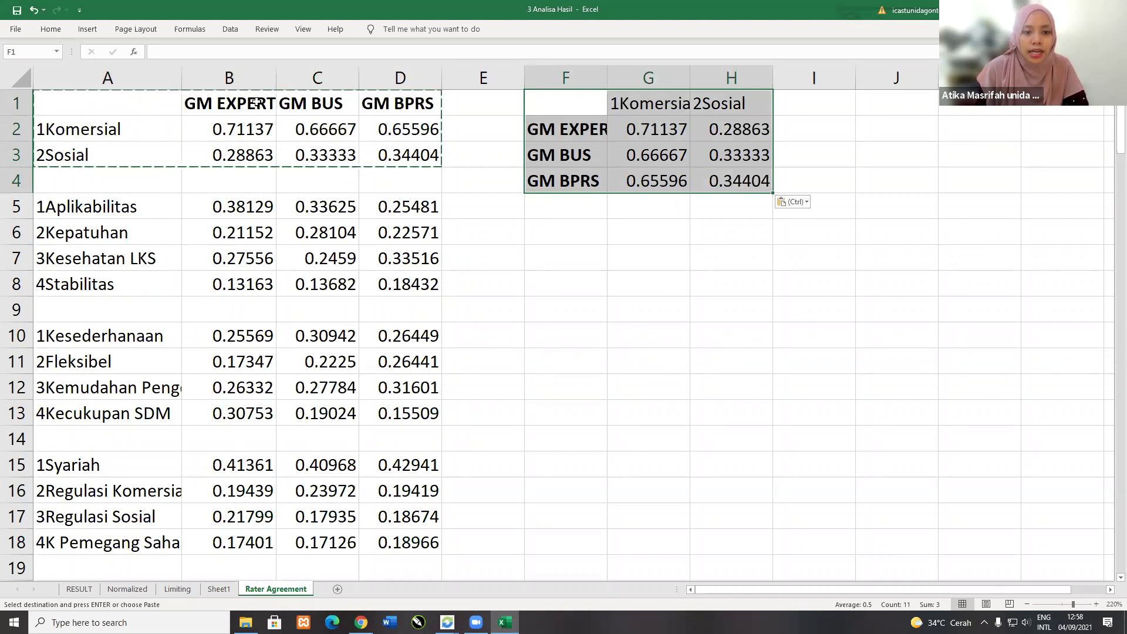
# Step: Copy the GM EXPERT, GM BUS and GM BPRS row labels from F2:F4 to F7:F9 as the start of a ranking table
pyautogui.click(555, 110)
pyautogui.moveTo(574, 133); pyautogui.dragTo(571, 179)
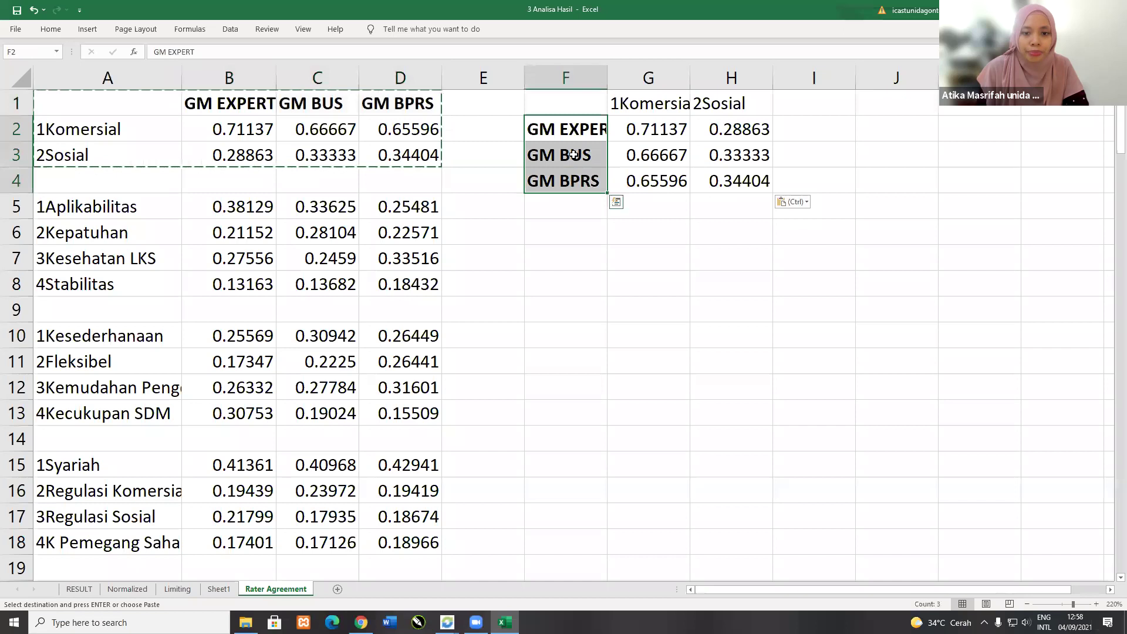
pyautogui.click(558, 180)
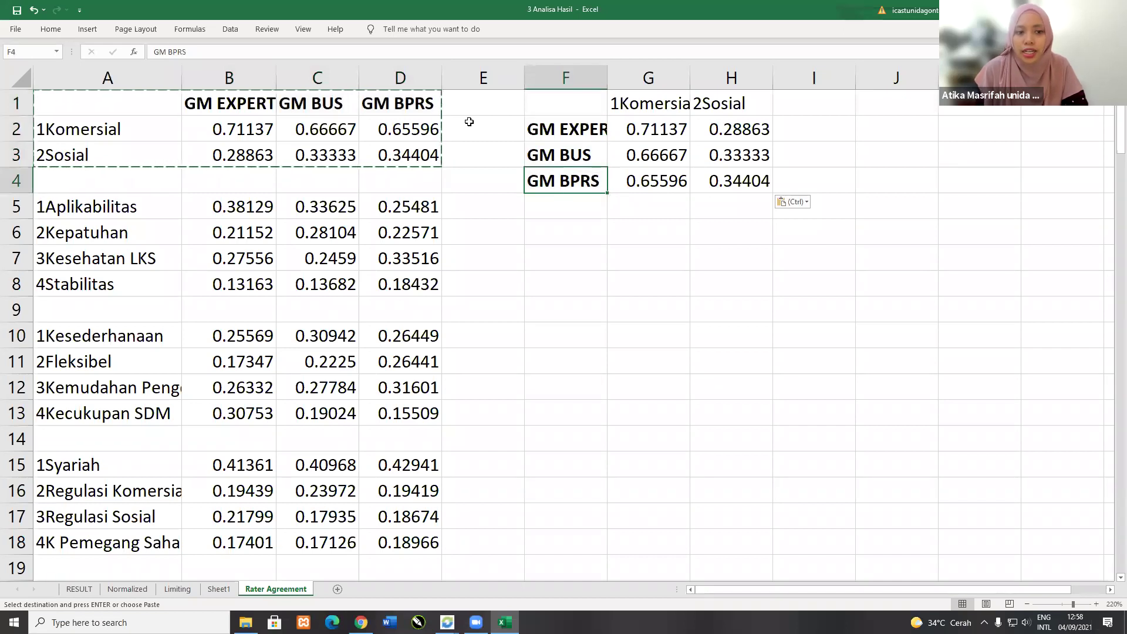
pyautogui.moveTo(92, 129); pyautogui.dragTo(88, 154)
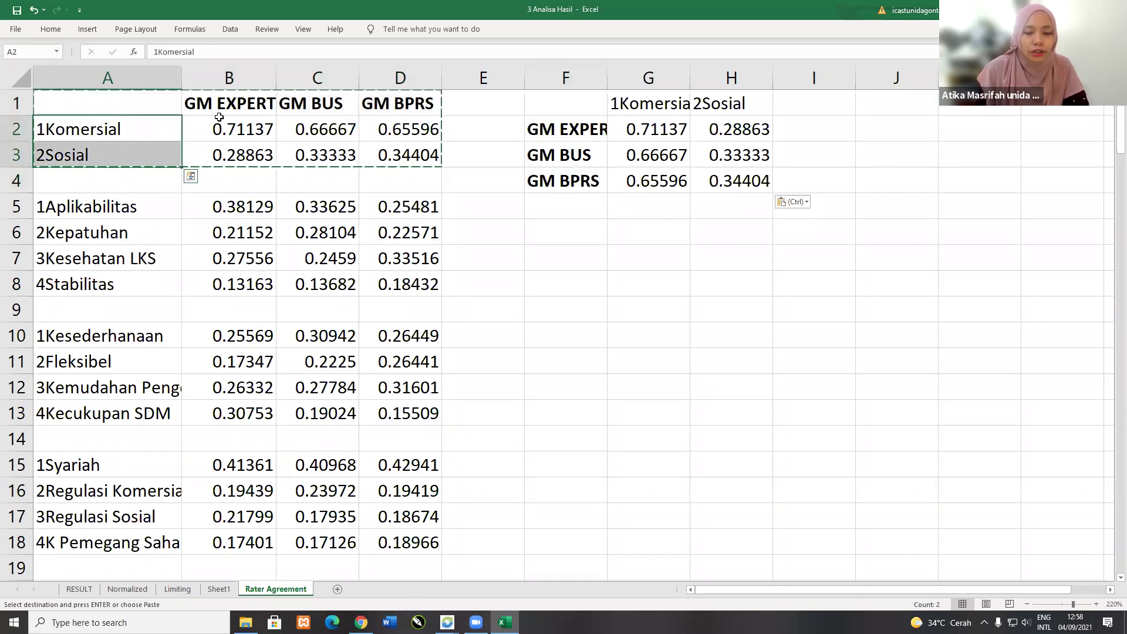
pyautogui.click(654, 106)
pyautogui.moveTo(567, 131); pyautogui.dragTo(562, 178)
pyautogui.hotkey('ctrl', 'c')
pyautogui.click(558, 226)
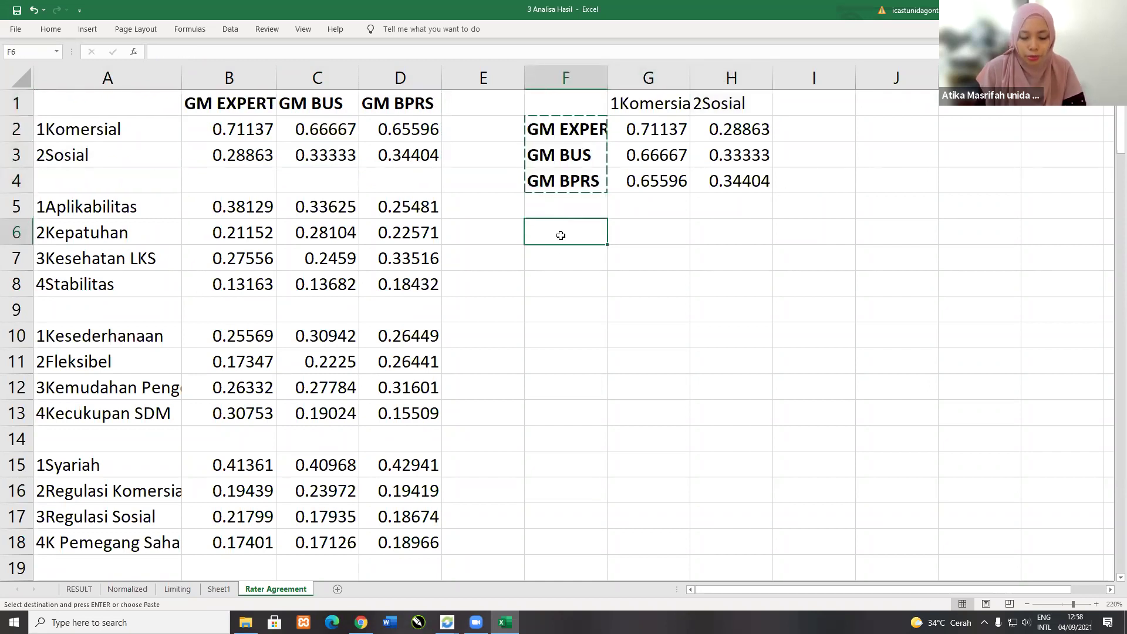
pyautogui.click(560, 253)
pyautogui.hotkey('ctrl', 'v')
# Step: Copy the 1Komersial and 2Sosial headings from G1:H1 to G6:H6 and widen column F to fit GM EXPERT
pyautogui.moveTo(641, 109); pyautogui.dragTo(710, 108)
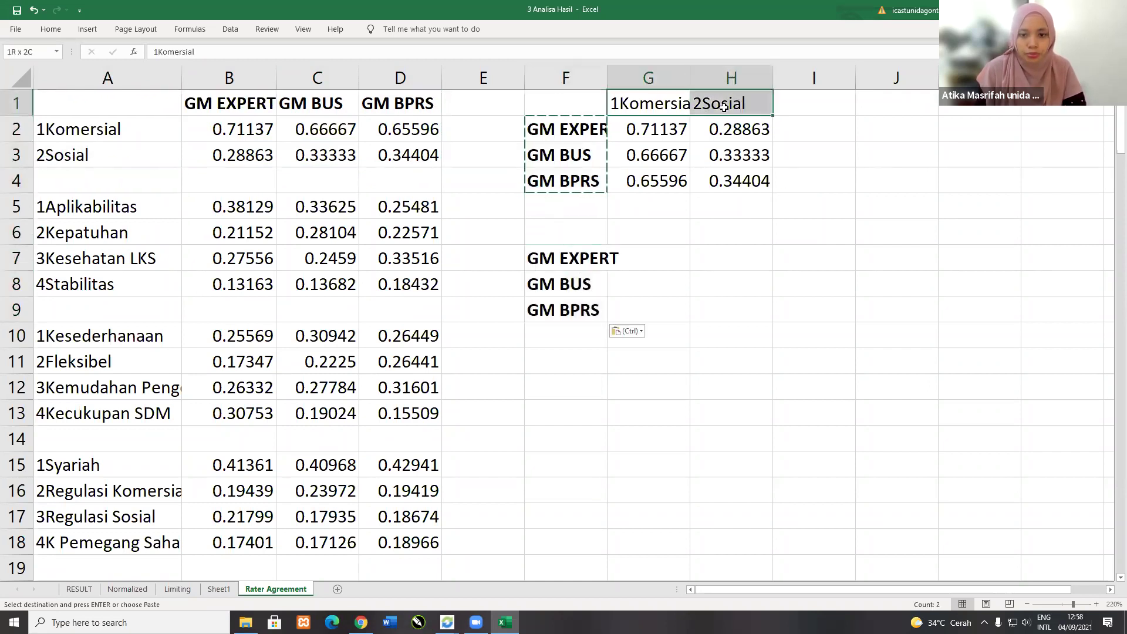
pyautogui.hotkey('ctrl', 'c')
pyautogui.click(646, 207)
pyautogui.click(643, 232)
pyautogui.hotkey('ctrl', 'v')
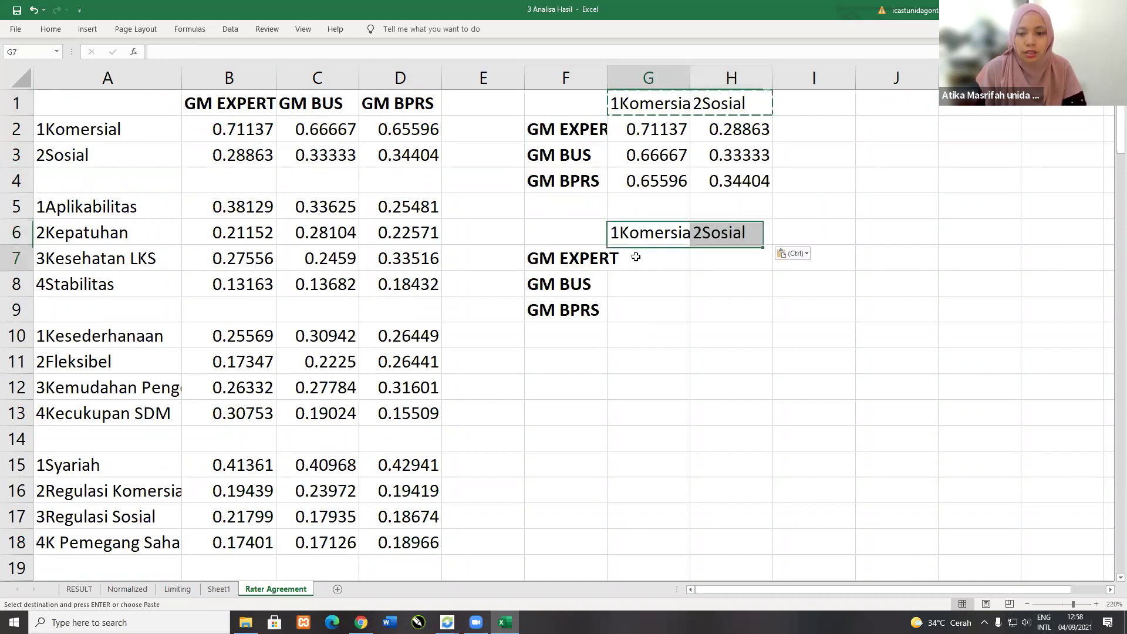
pyautogui.click(635, 261)
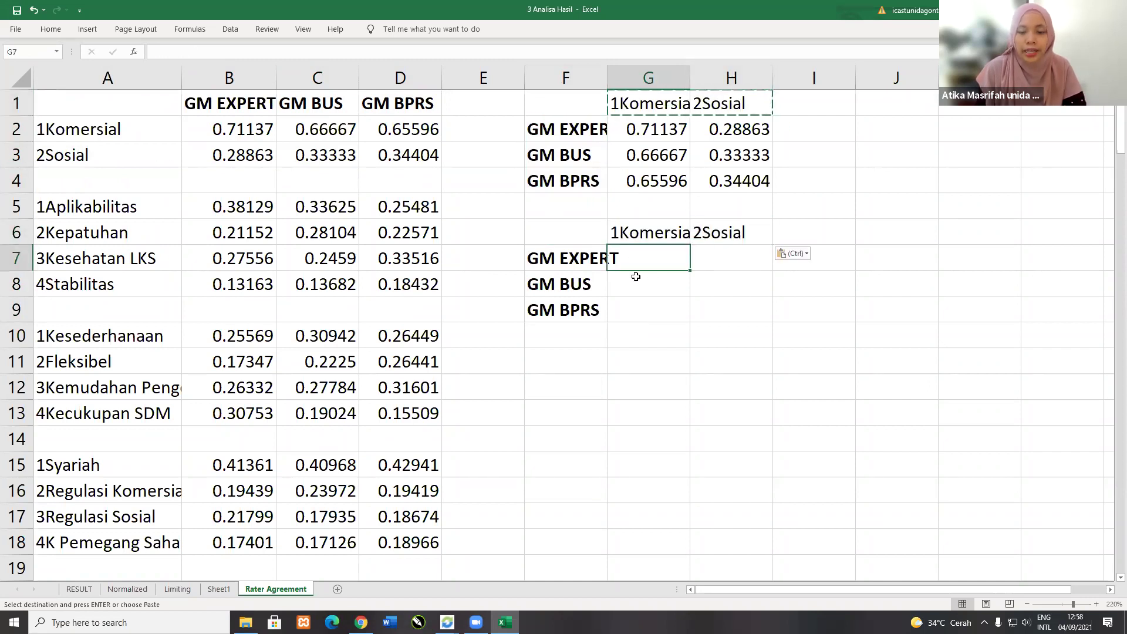
pyautogui.click(579, 127)
pyautogui.moveTo(597, 85); pyautogui.dragTo(616, 85)
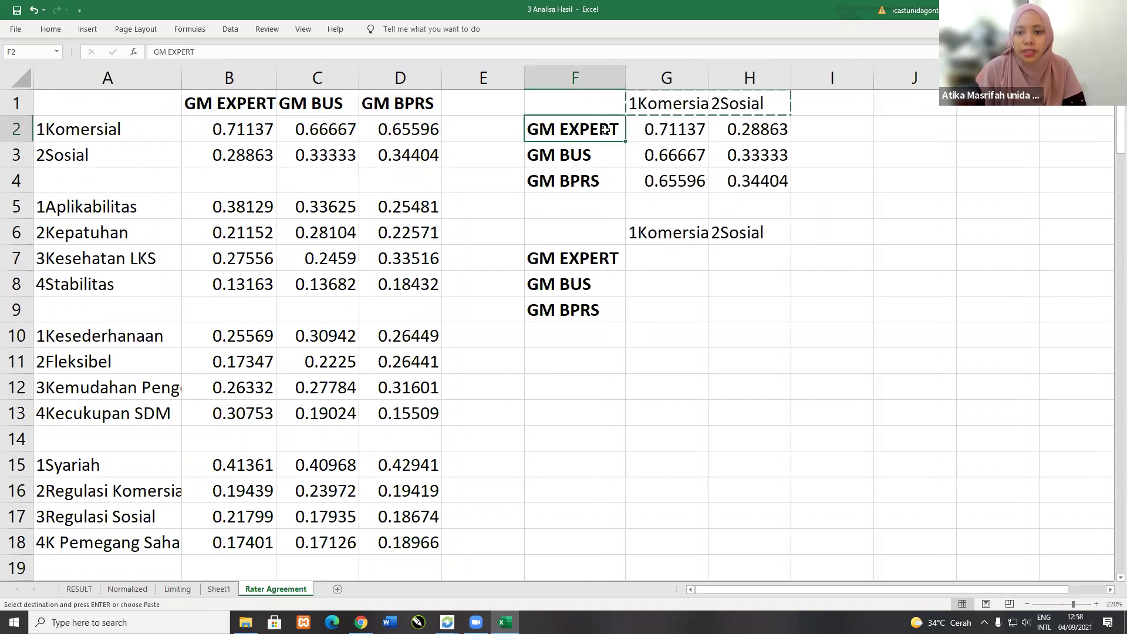
# Step: Rank the GM EXPERT priorities in the lower table, entering 1 for Komersial in G7 and 2 for Sosial in H7
pyautogui.click(666, 130)
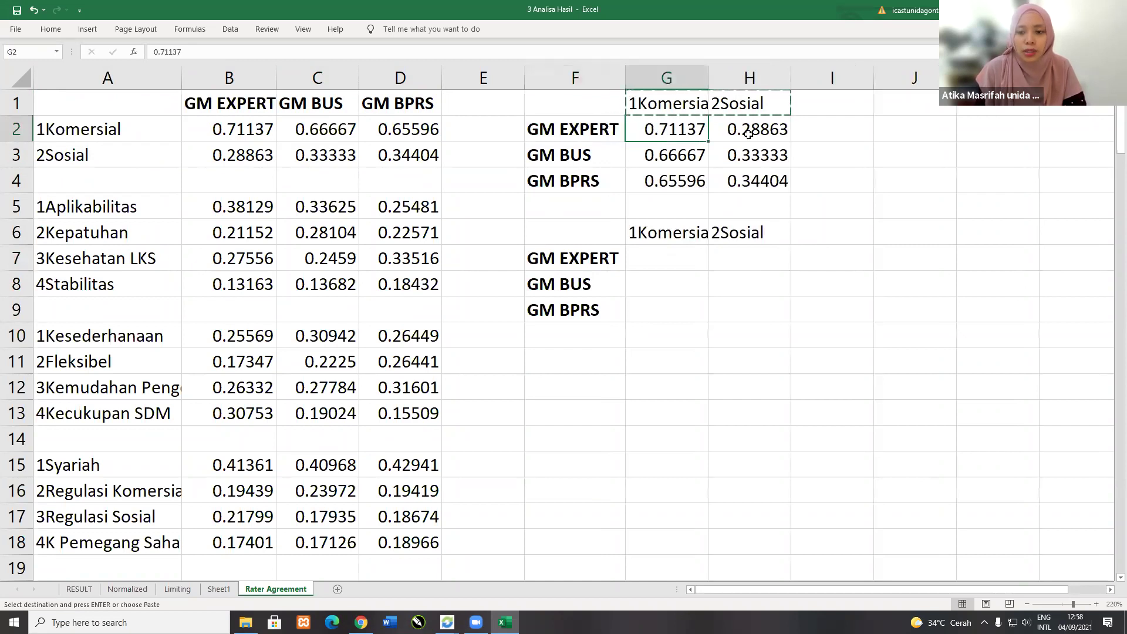
pyautogui.press('Right')
pyautogui.click(658, 130)
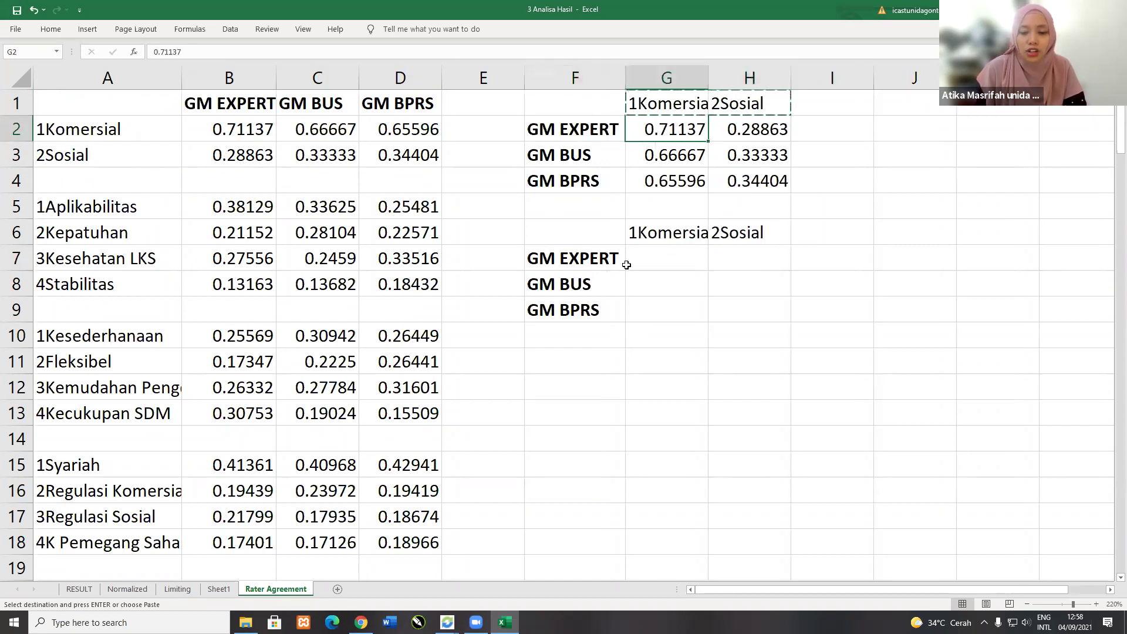
pyautogui.click(644, 254)
pyautogui.write('1')
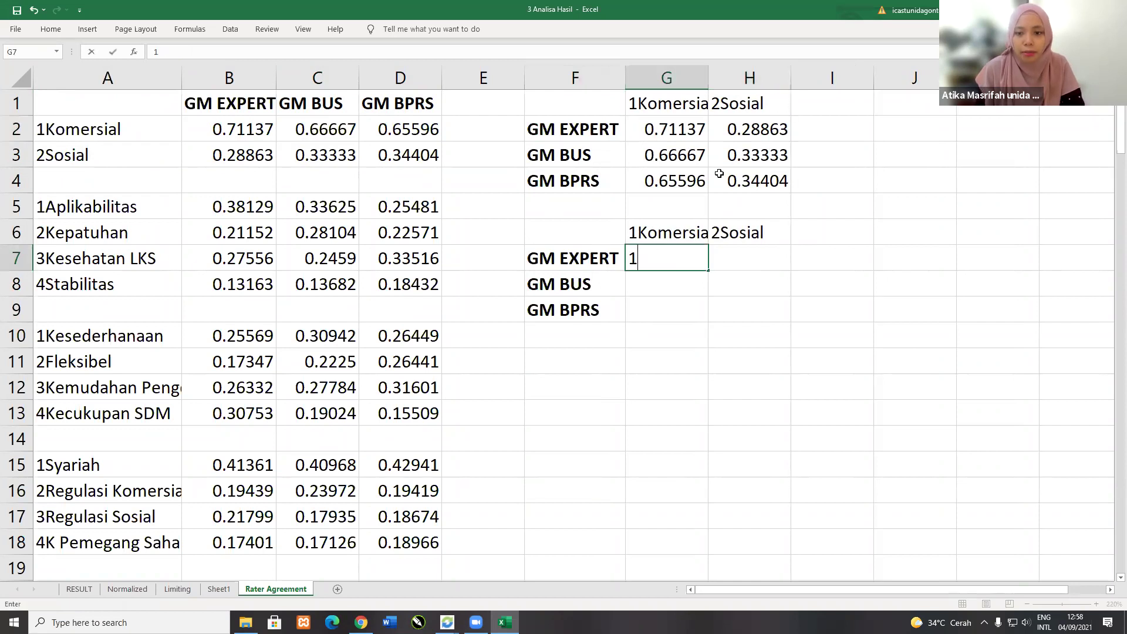
pyautogui.click(734, 136)
pyautogui.click(727, 257)
pyautogui.write('2')
pyautogui.press('Return')
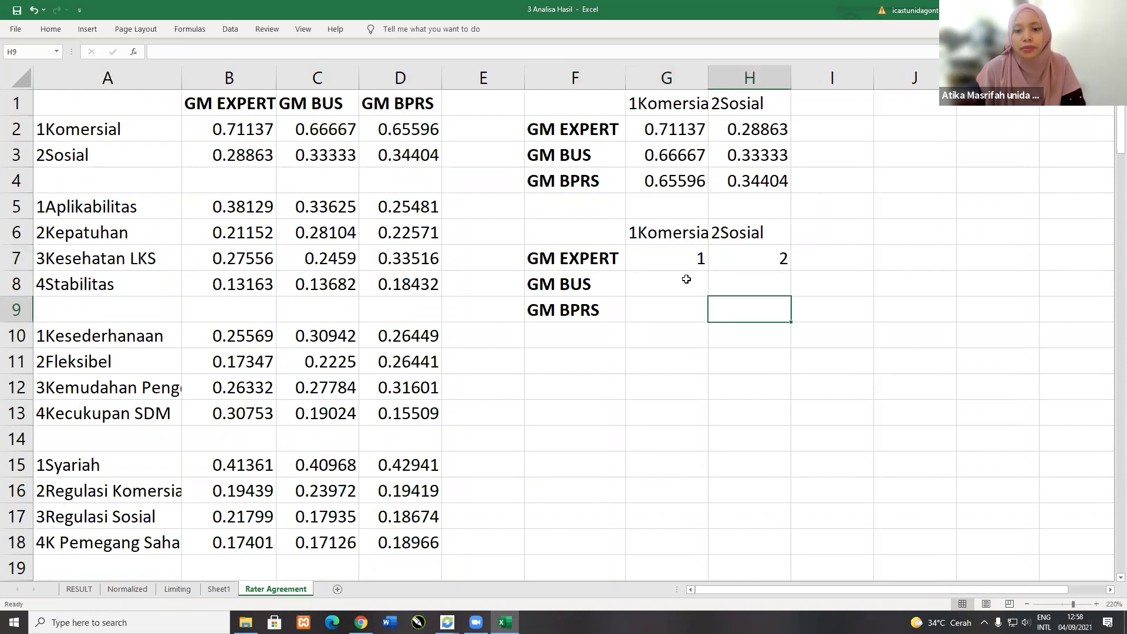
# Step: Rank the GM BUS priorities in the lower table, entering 1 for Komersial in G8 and 2 for Sosial in H8
pyautogui.click(686, 280)
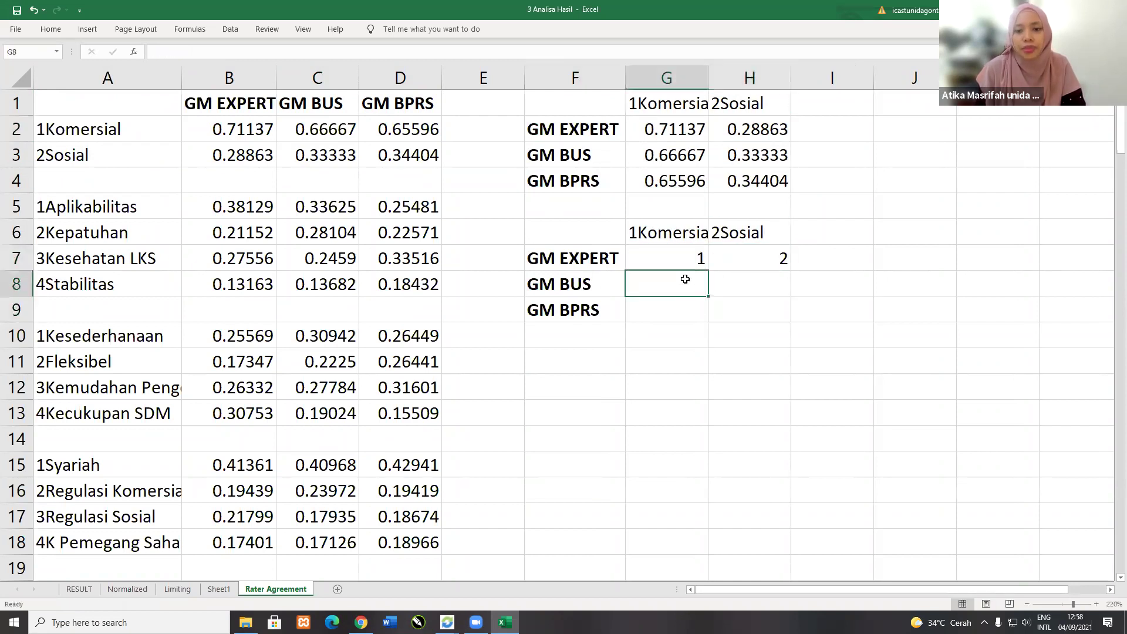
pyautogui.click(597, 154)
pyautogui.click(664, 158)
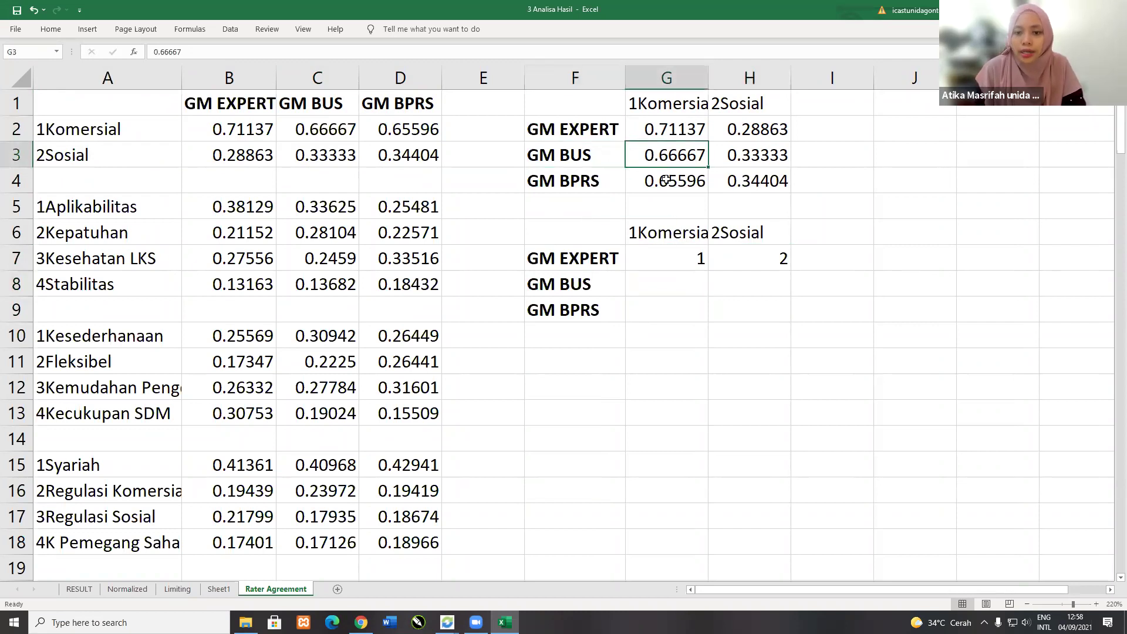
pyautogui.click(669, 278)
pyautogui.write('1')
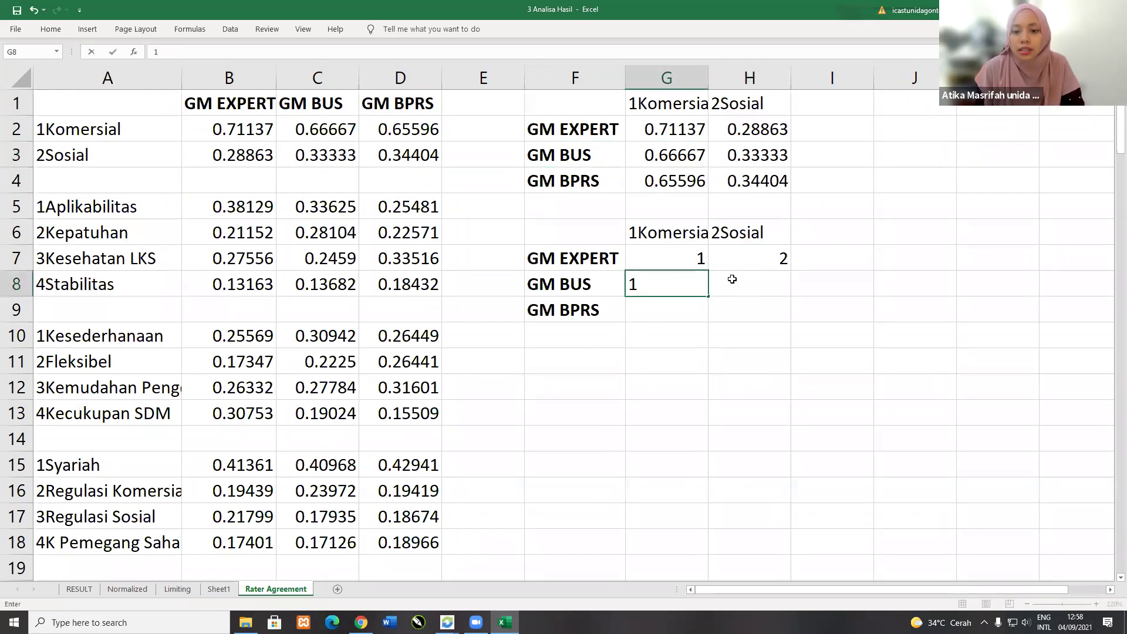
pyautogui.click(728, 278)
pyautogui.click(747, 159)
pyautogui.click(745, 181)
pyautogui.click(743, 276)
pyautogui.write('2')
# Step: Rank the GM BPRS priorities in the lower table, entering 1 for Komersial in G9 and 2 for Sosial in H9
pyautogui.click(680, 304)
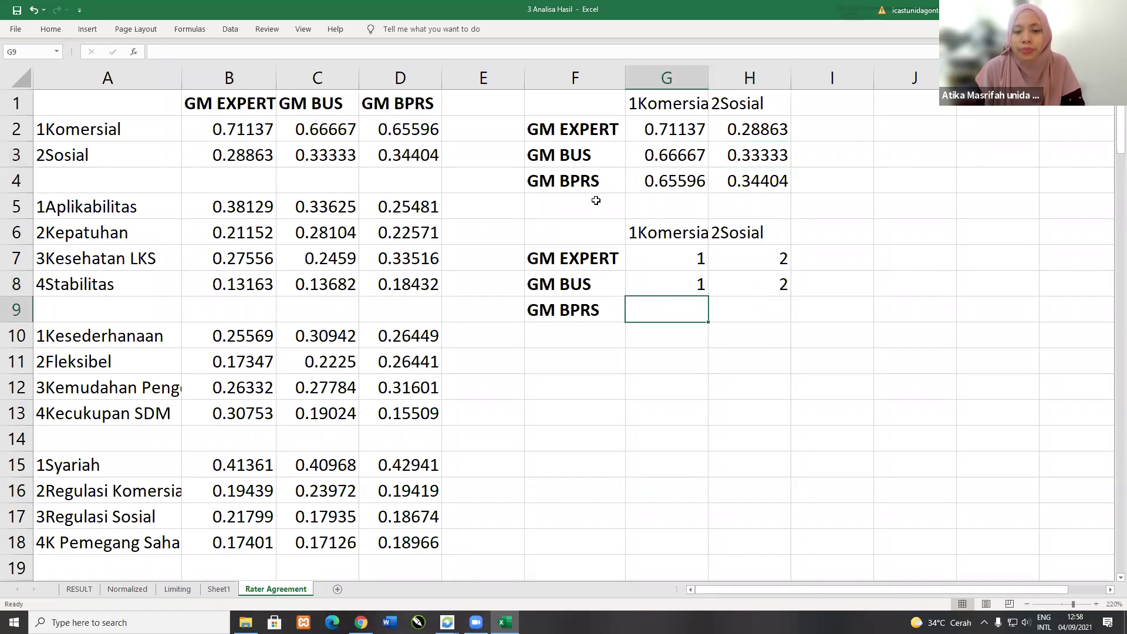
pyautogui.click(678, 184)
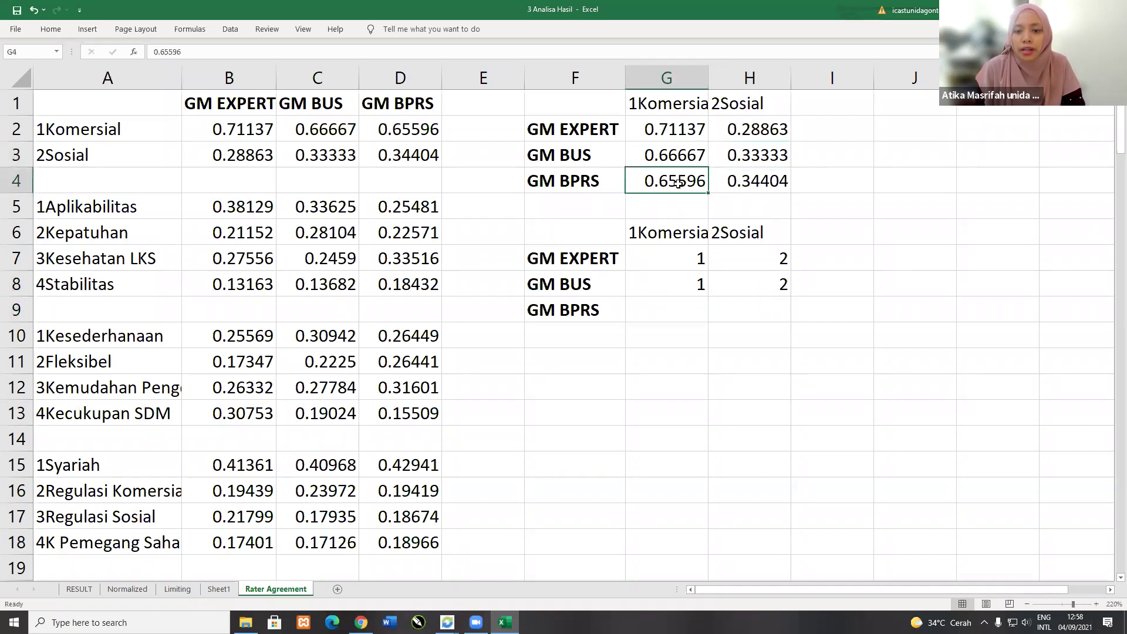
pyautogui.click(682, 307)
pyautogui.write('1')
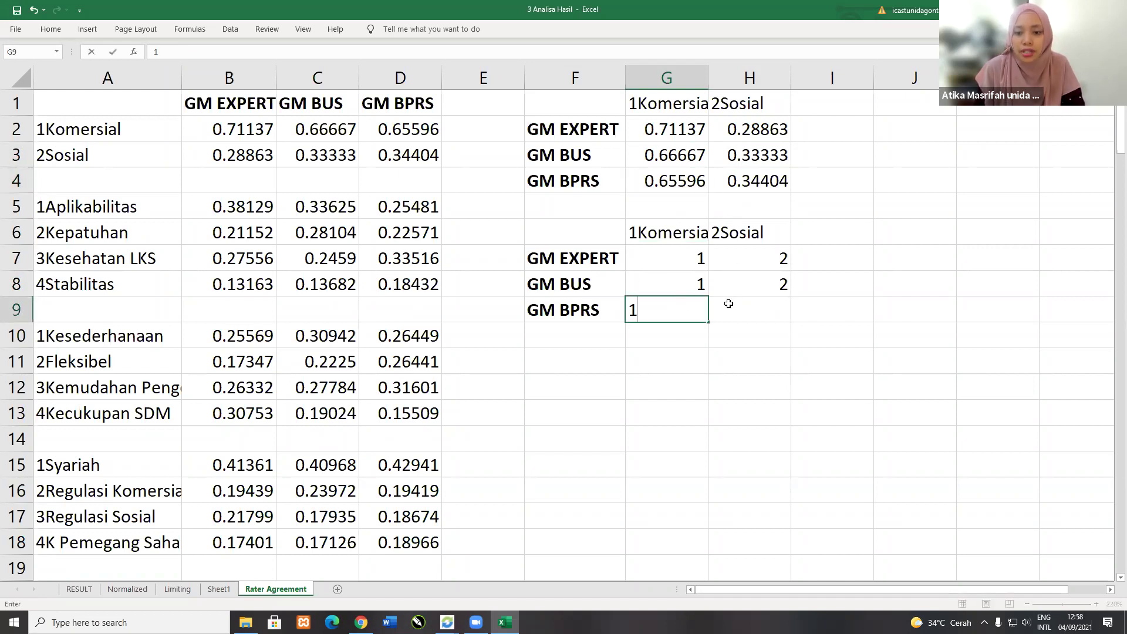
pyautogui.click(725, 306)
pyautogui.write('2')
pyautogui.press('Return')
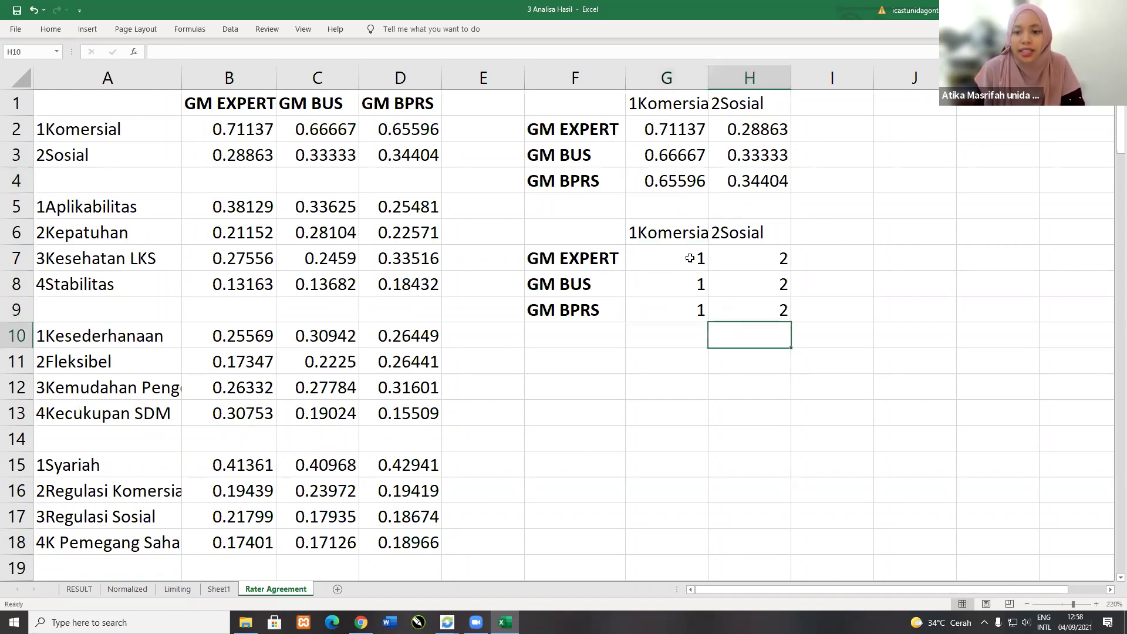
# Step: Center the rank values in G7:H9 of the lower table
pyautogui.moveTo(660, 258); pyautogui.dragTo(725, 308)
pyautogui.click(42, 29)
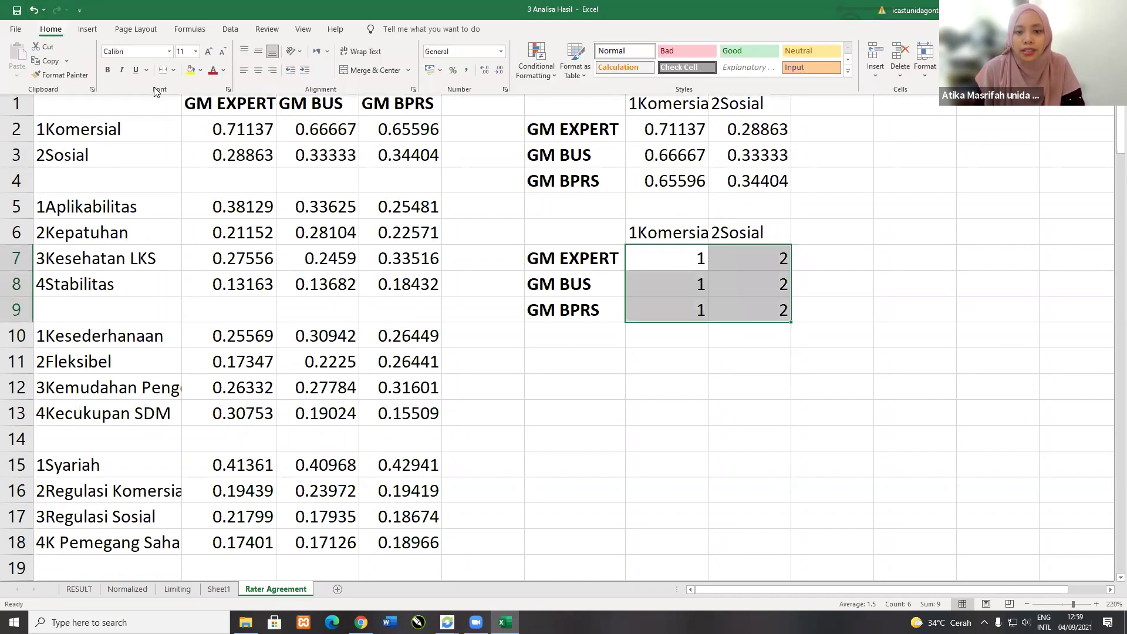
pyautogui.click(258, 70)
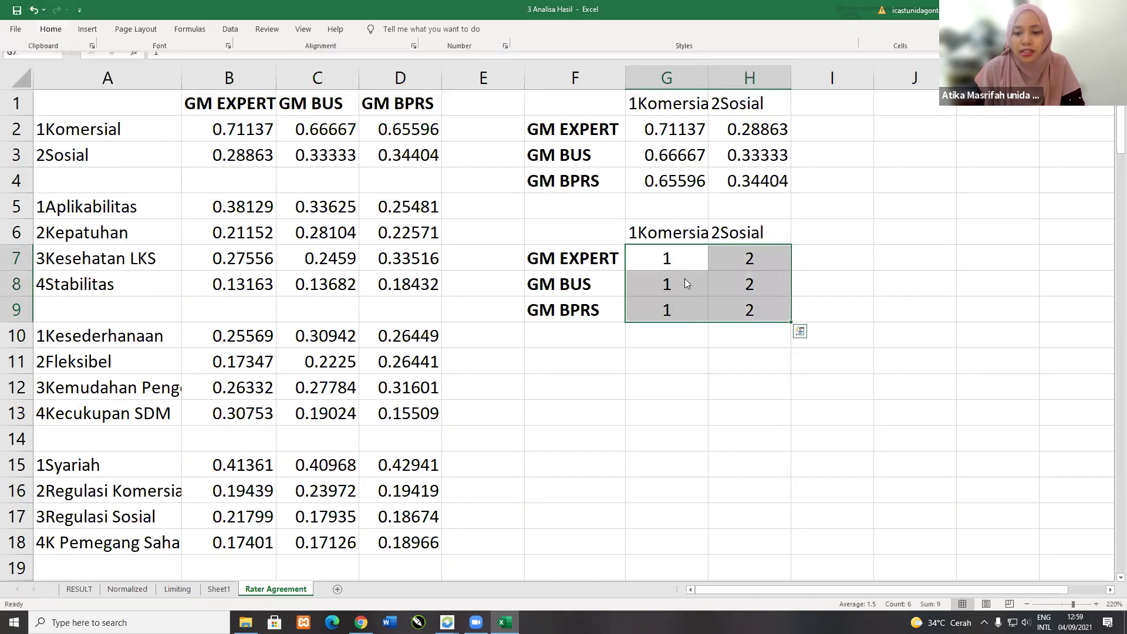
# Step: Compare the Komersial and Sosial ranks of GM EXPERT, GM BUS and GM BPRS in the lower table
pyautogui.click(682, 255)
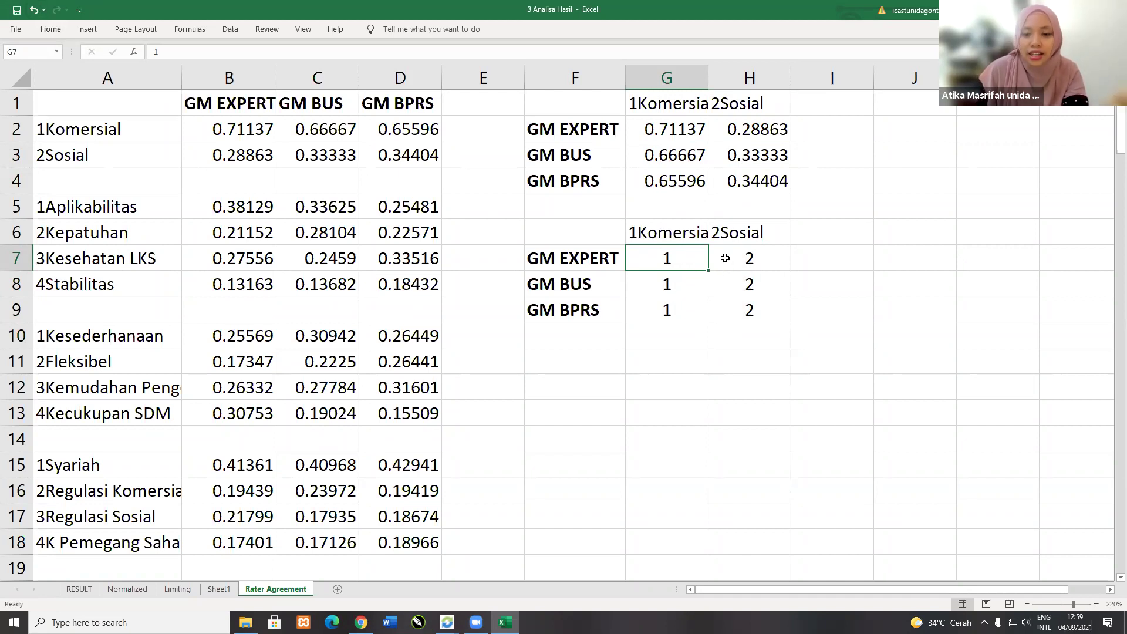
pyautogui.click(726, 259)
pyautogui.click(727, 310)
pyautogui.click(683, 307)
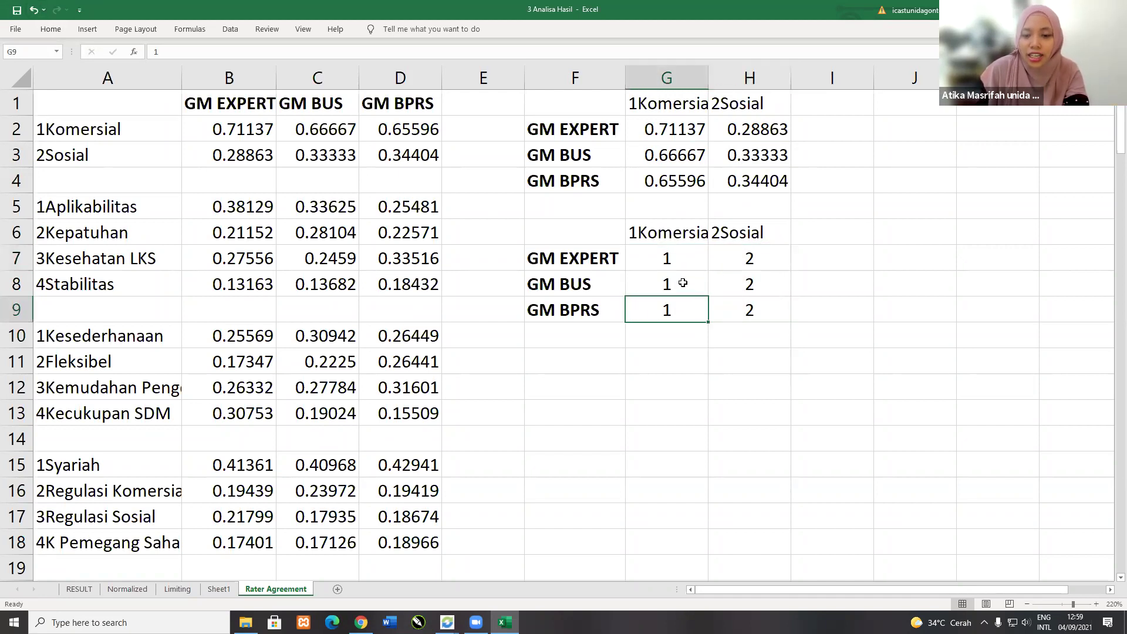
pyautogui.click(682, 283)
pyautogui.click(675, 256)
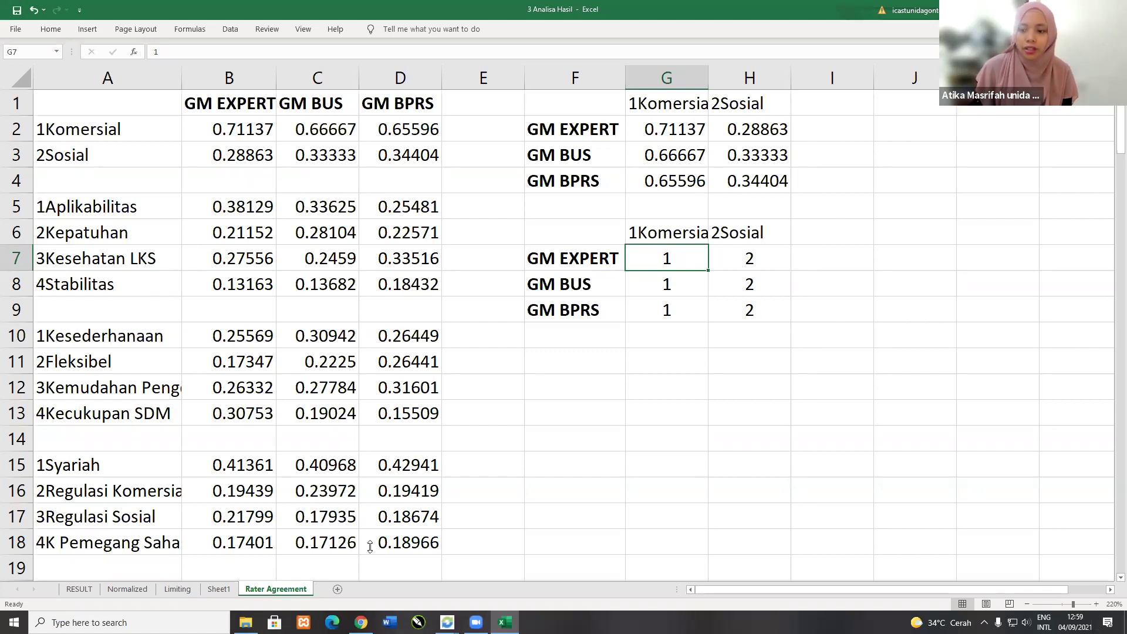
pyautogui.click(575, 367)
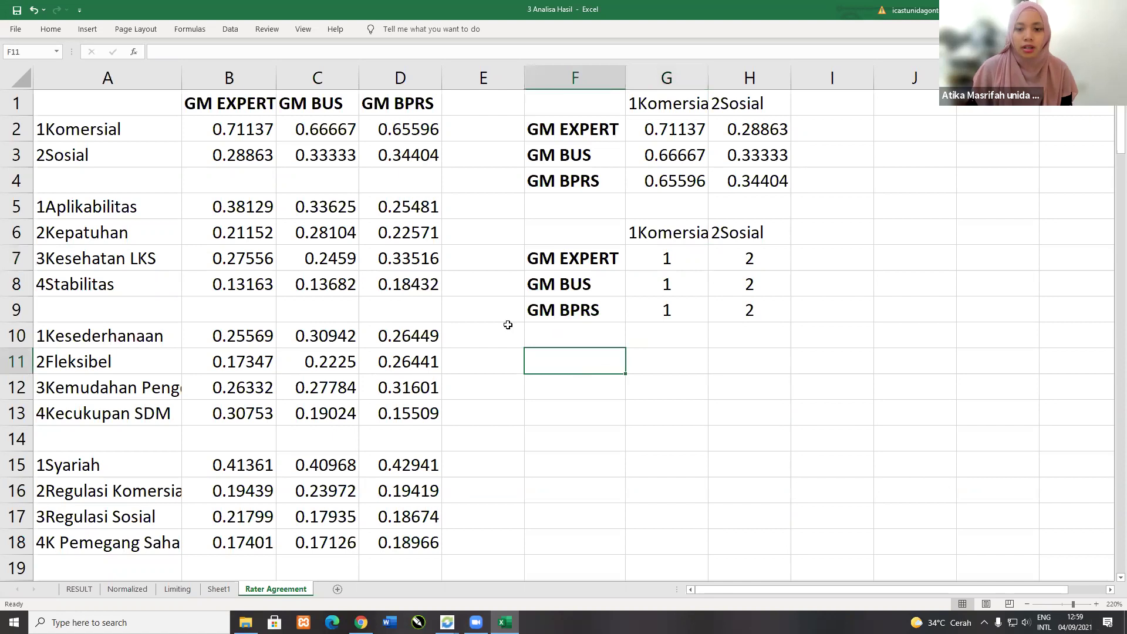
# Step: Total the Komersial ranks in G10 with =SUM(G7:G9) and copy the formula to H10 for Sosial
pyautogui.click(669, 334)
pyautogui.write('=sum(')
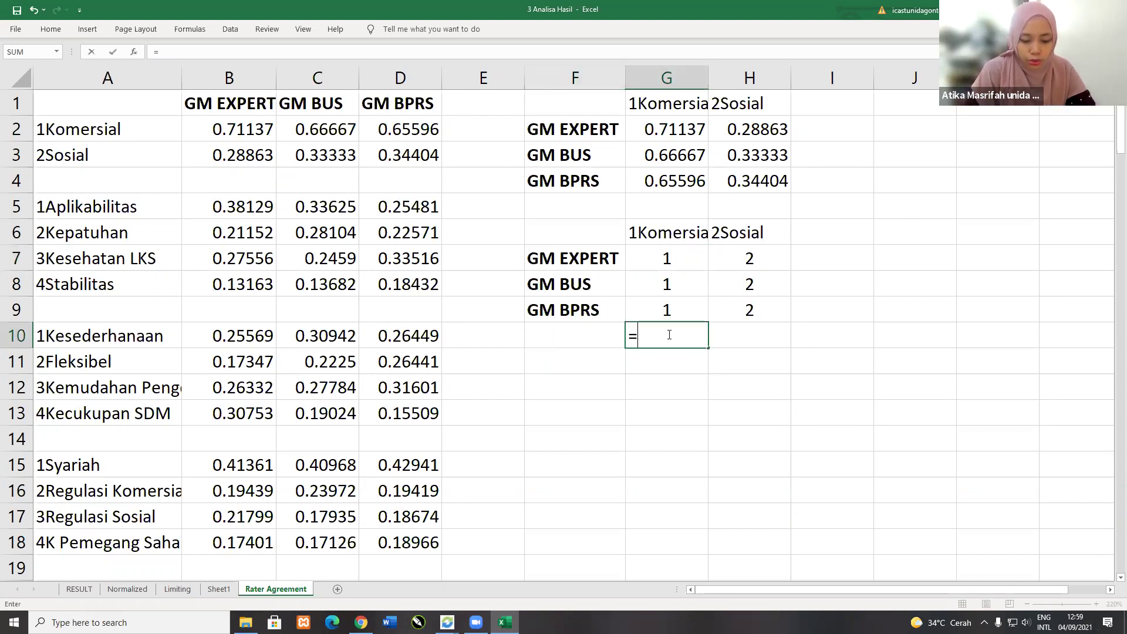
pyautogui.click(656, 260)
pyautogui.moveTo(655, 288); pyautogui.dragTo(650, 308)
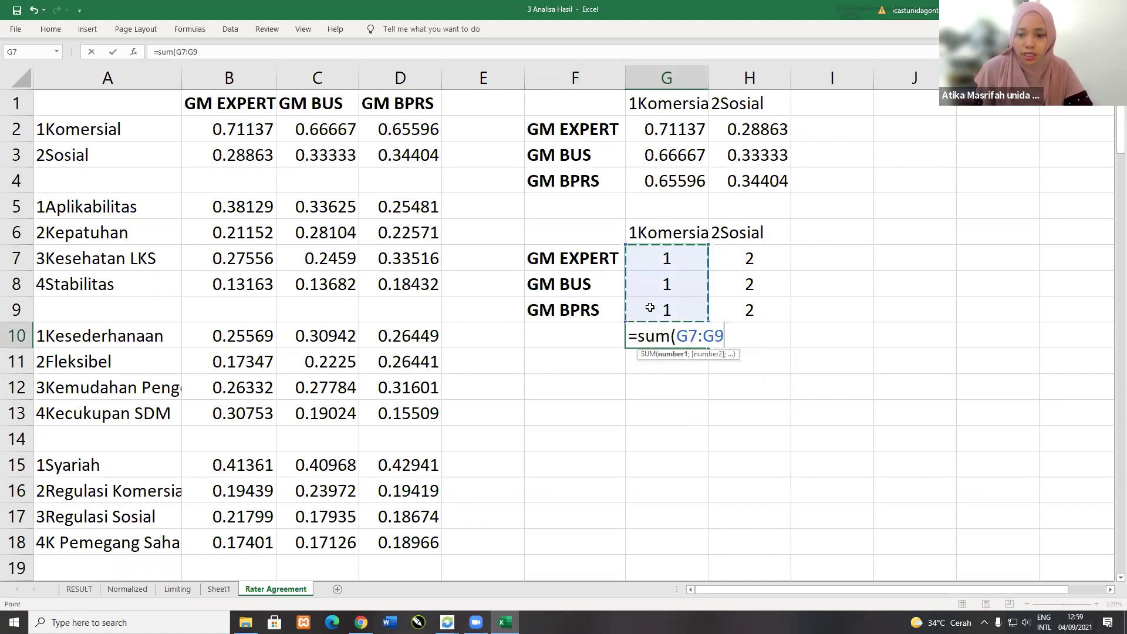
pyautogui.press('Return')
pyautogui.press('Up')
pyautogui.hotkey('ctrl', 'c')
pyautogui.press('Right')
pyautogui.hotkey('ctrl', 'v')
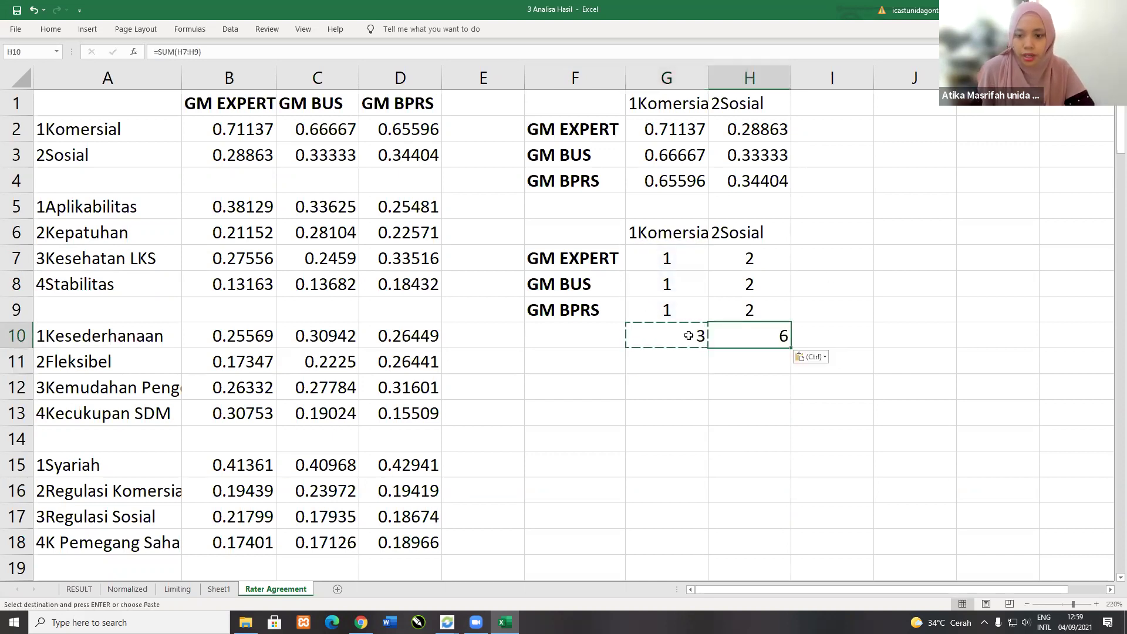
# Step: Make the rank totals in G10:H10 bold and centered
pyautogui.moveTo(688, 336); pyautogui.dragTo(746, 336)
pyautogui.hotkey('ctrl', 'b')
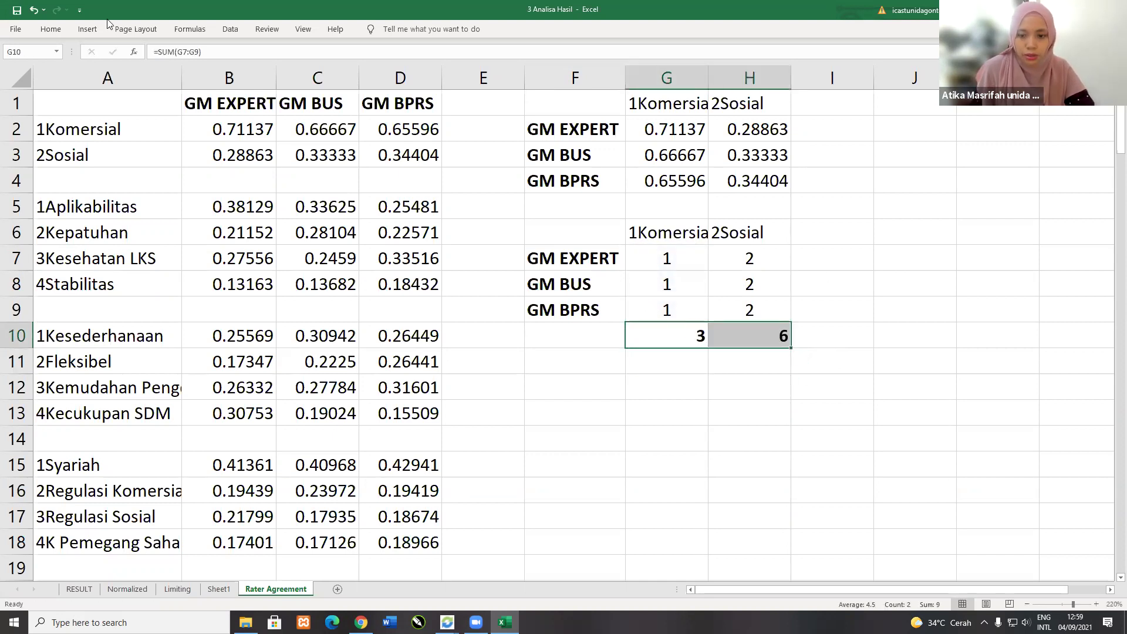
pyautogui.click(50, 29)
pyautogui.click(611, 404)
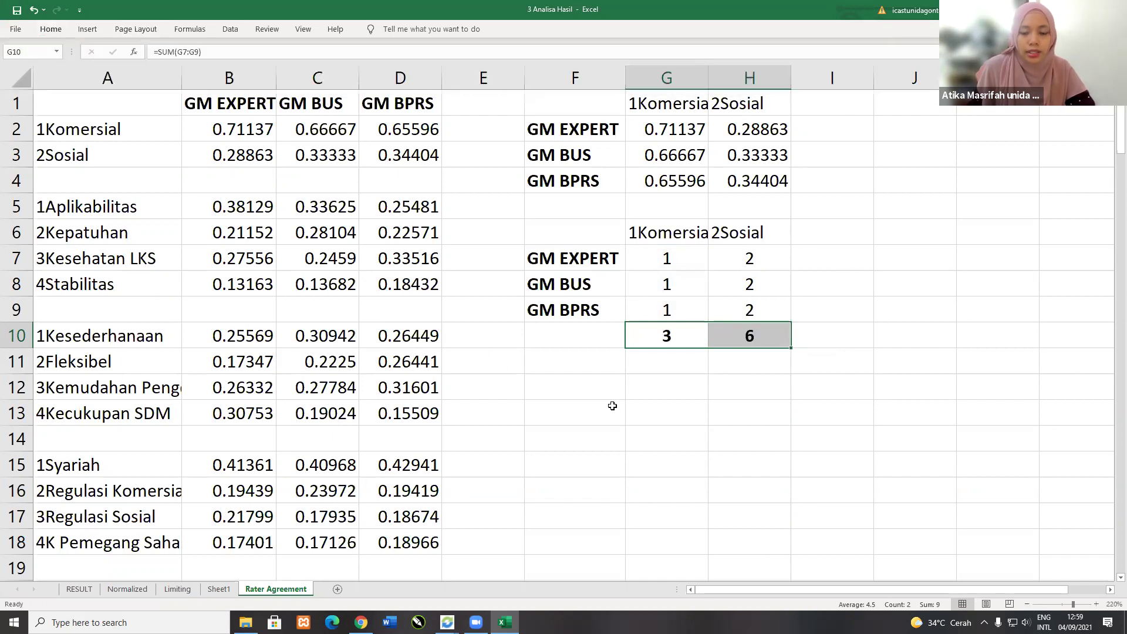
pyautogui.click(610, 405)
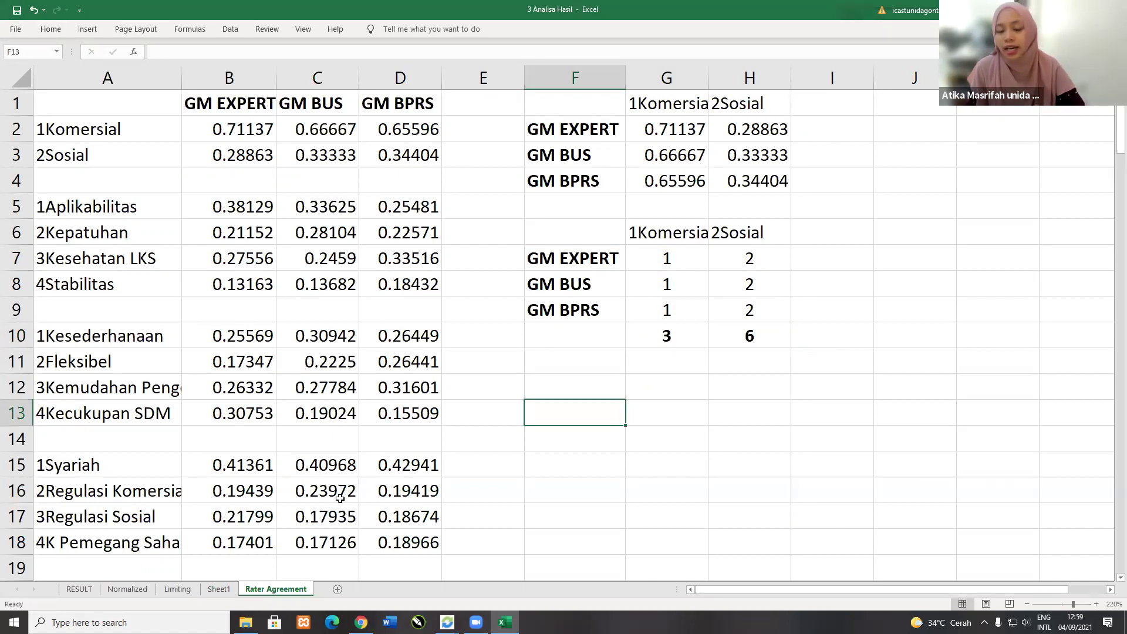
# Step: Copy the first cluster's agreement calculation block, L2:P8, from the Normalized worksheet
pyautogui.click(128, 589)
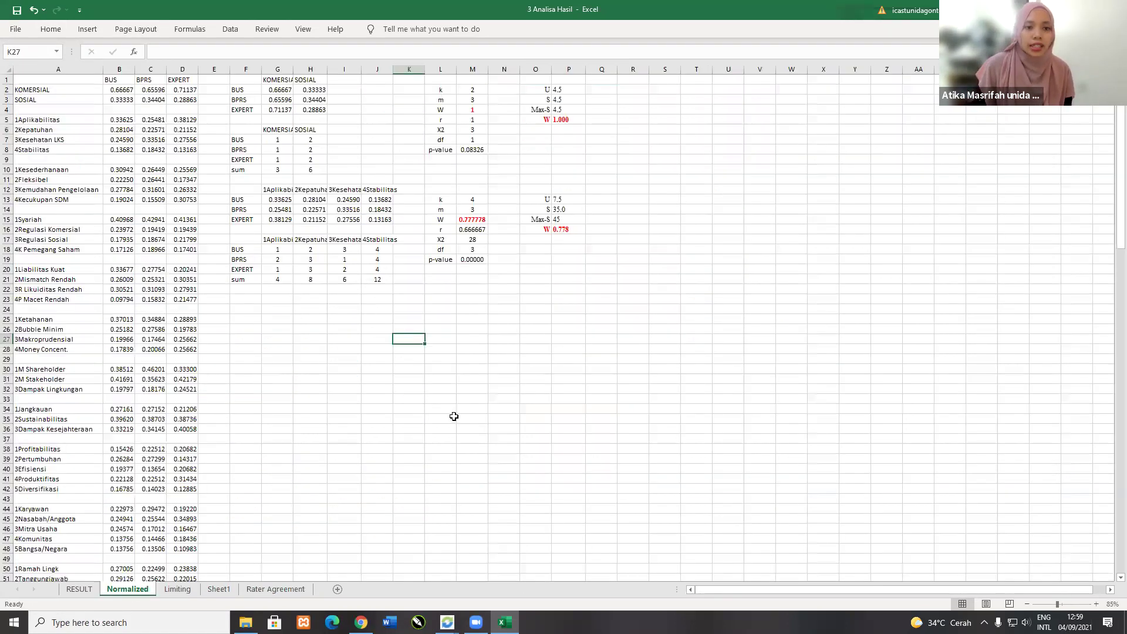
pyautogui.scroll(2, 394, 428)
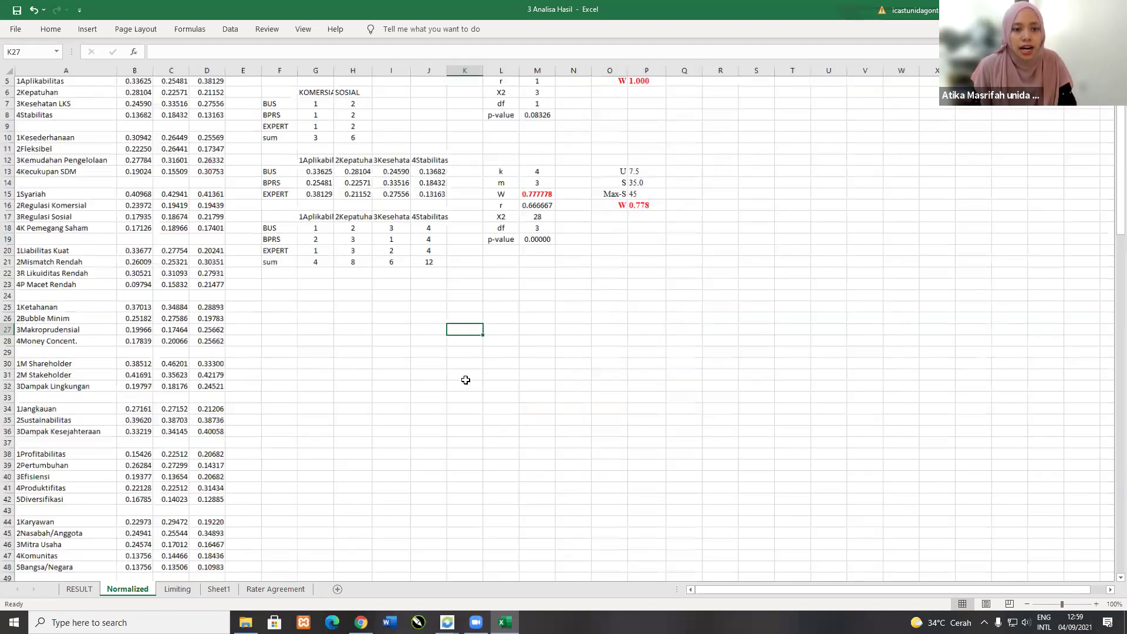
pyautogui.scroll(2, 426, 370)
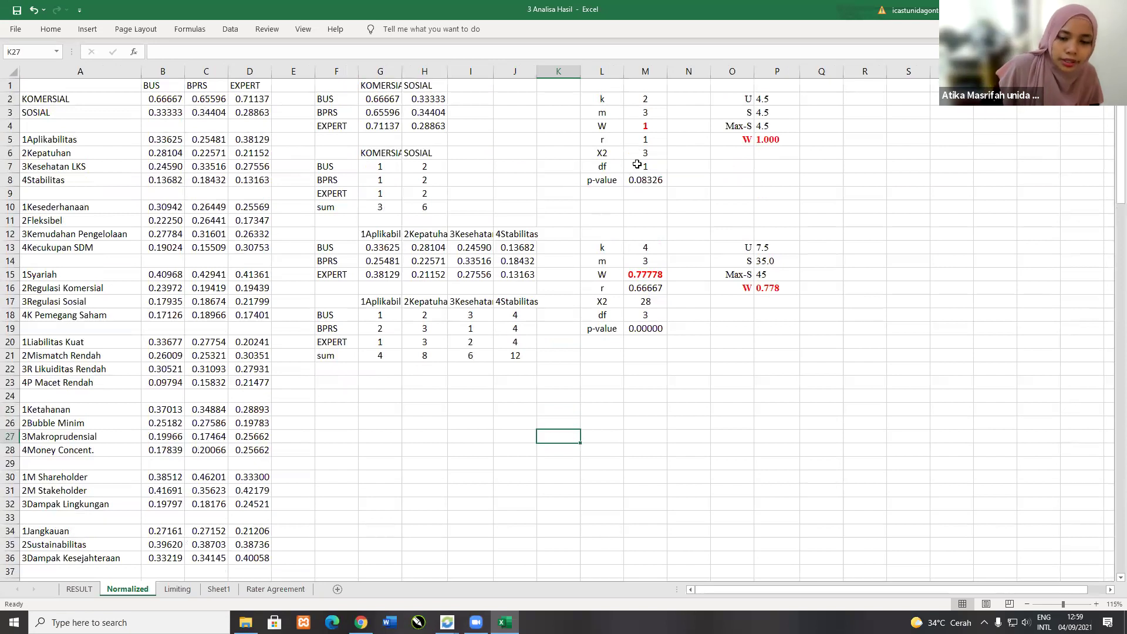
pyautogui.click(643, 127)
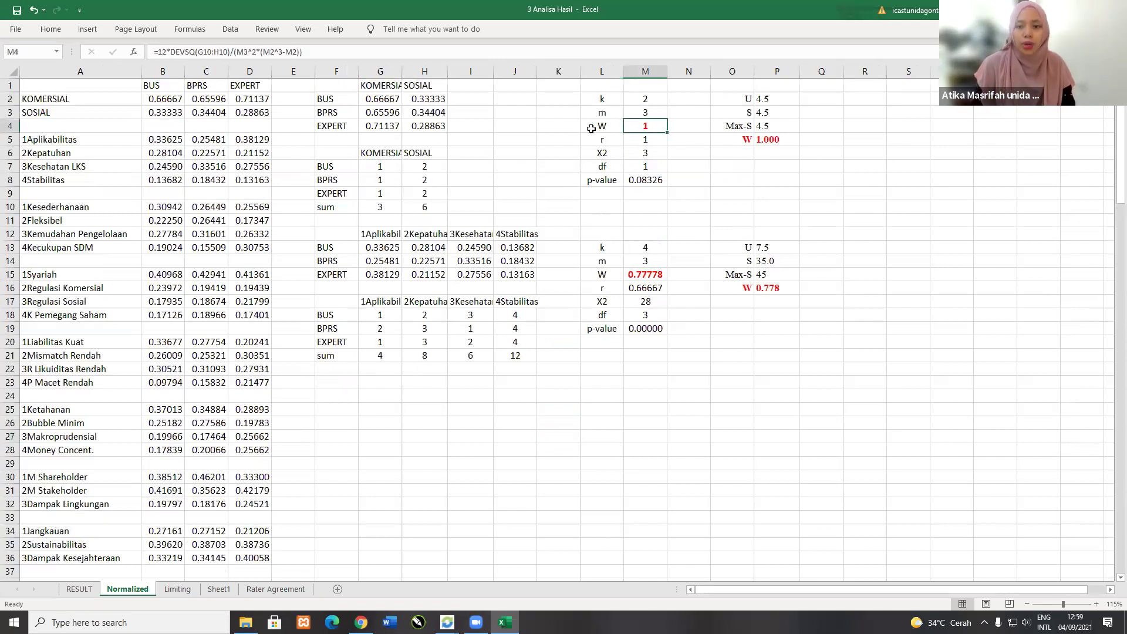
pyautogui.click(606, 86)
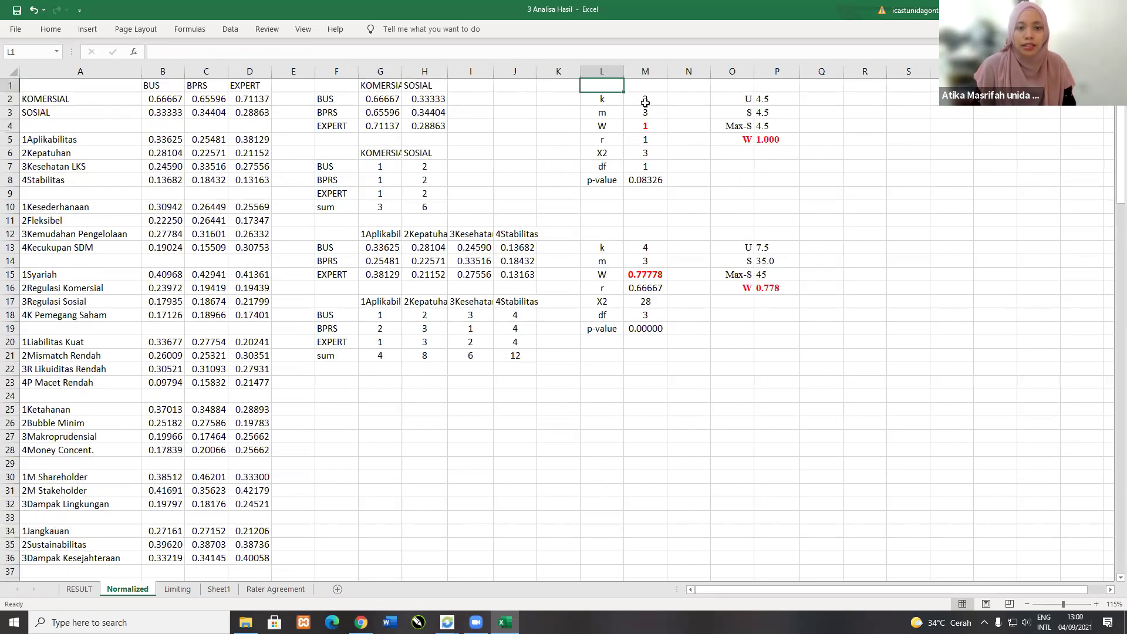
pyautogui.click(729, 89)
pyautogui.moveTo(603, 99); pyautogui.dragTo(777, 176)
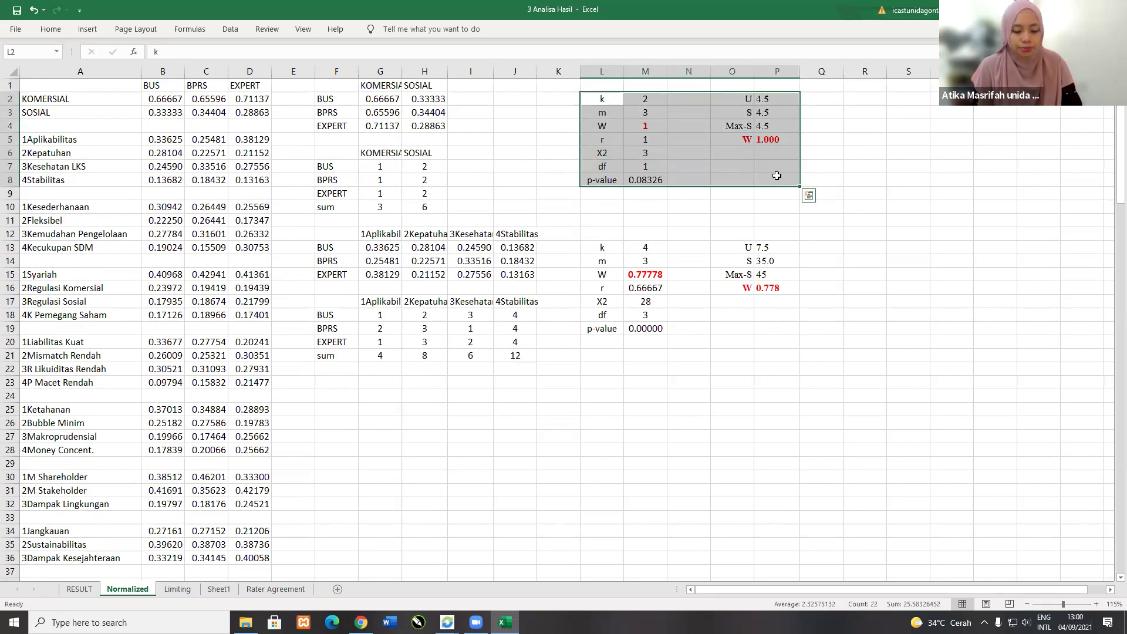
pyautogui.hotkey('ctrl', 'c')
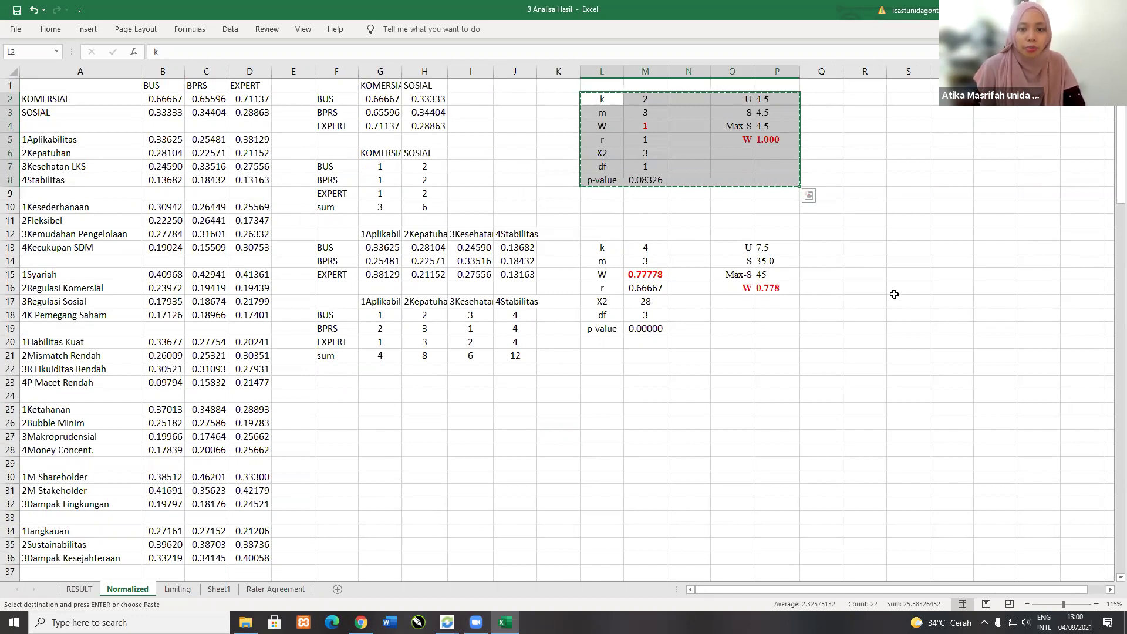
# Step: Paste the copied calculation block at L2 of the Rater Agreement worksheet and narrow the empty column N
pyautogui.click(275, 589)
pyautogui.moveTo(905, 588); pyautogui.dragTo(966, 590)
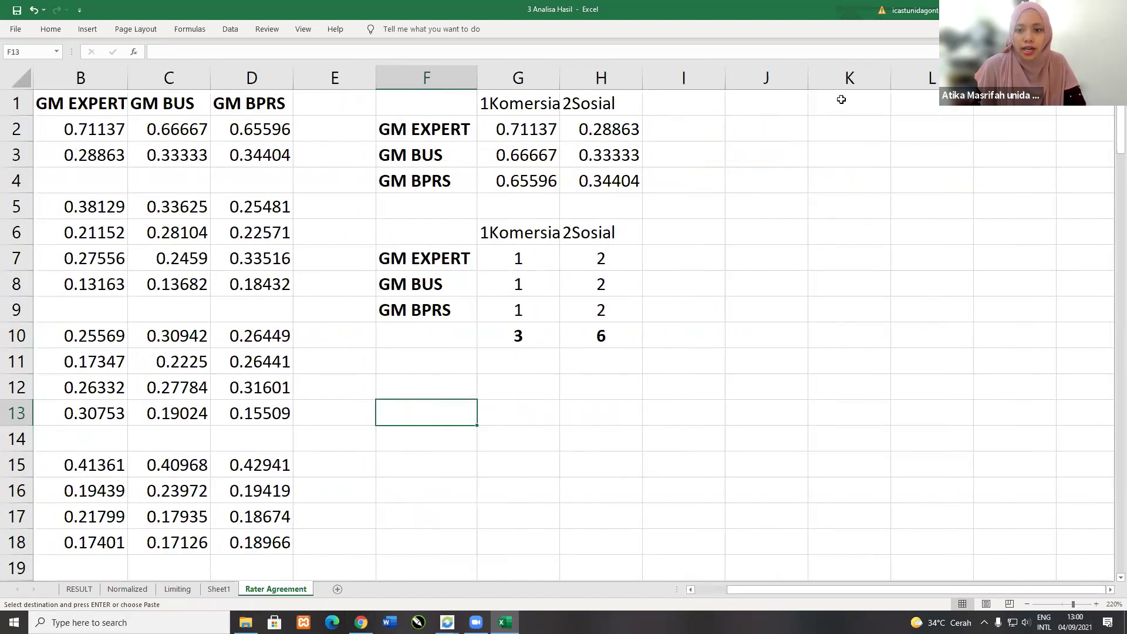
pyautogui.click(841, 99)
pyautogui.click(912, 107)
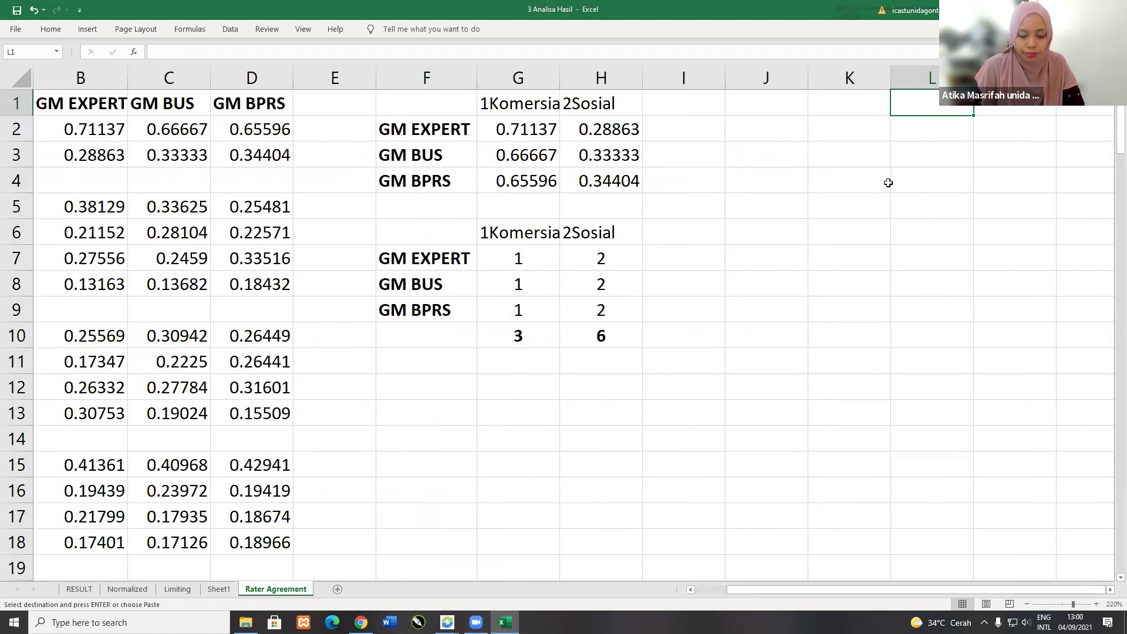
pyautogui.click(925, 128)
pyautogui.hotkey('ctrl', 'v')
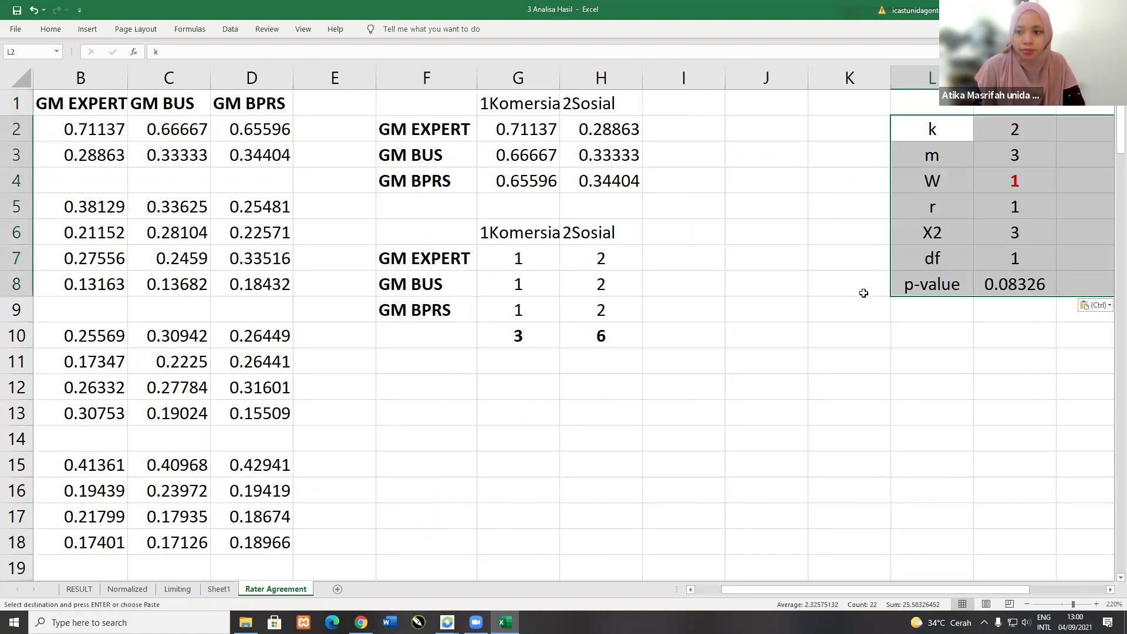
pyautogui.moveTo(939, 592); pyautogui.dragTo(1010, 590)
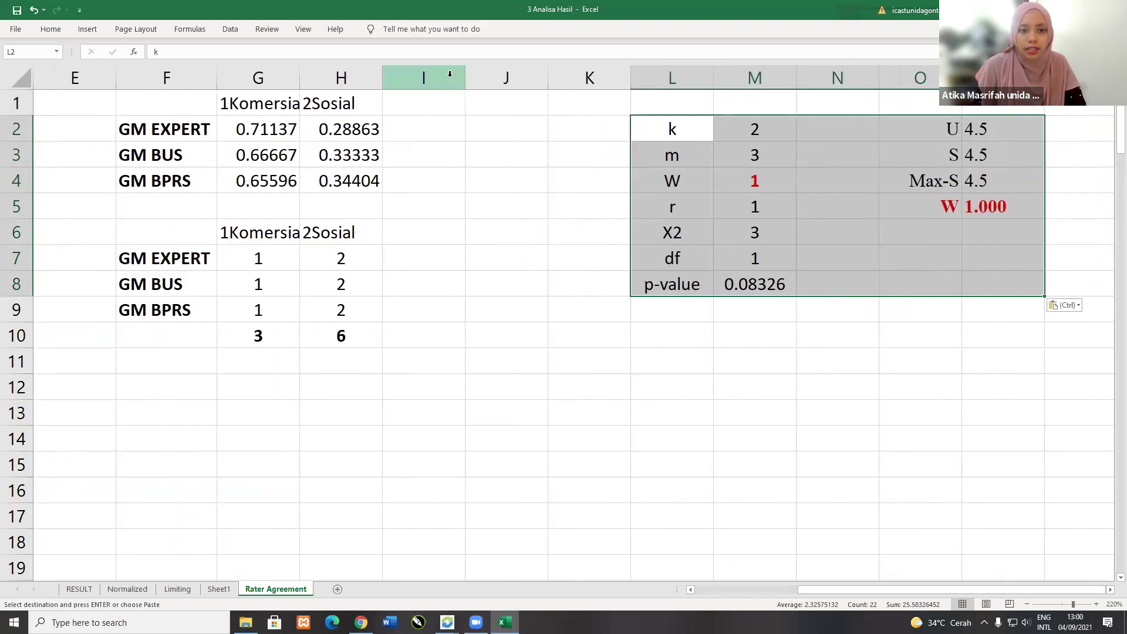
pyautogui.click(851, 77)
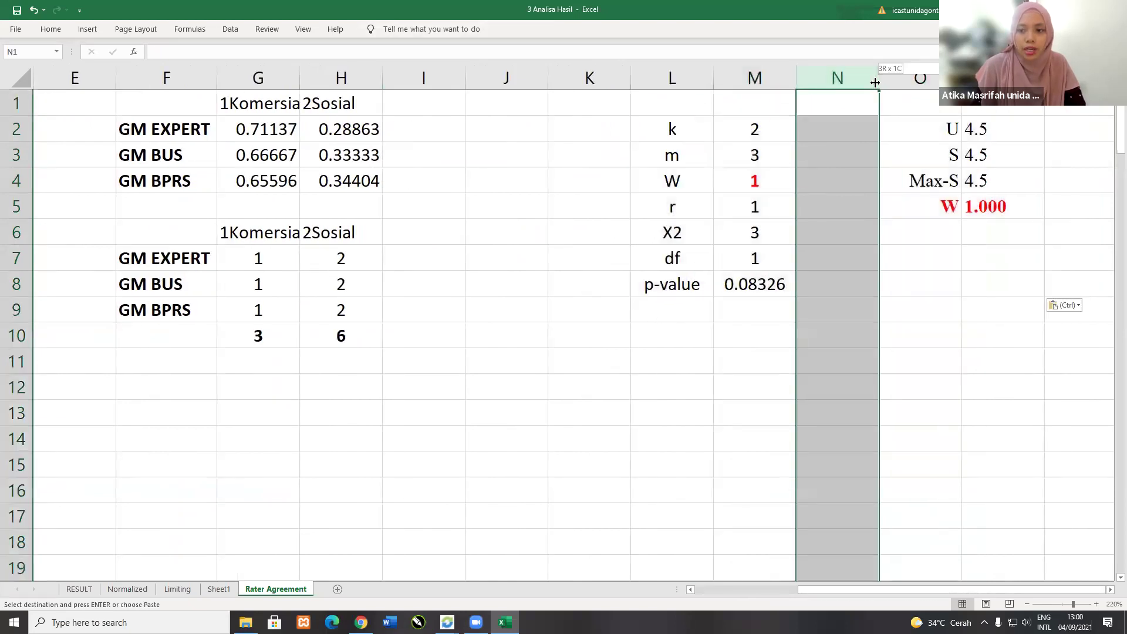
# Step: Label the two calculation blocks Rumus 1 in L1 and Rumus 2 in O1
pyautogui.click(679, 108)
pyautogui.write('Ru')
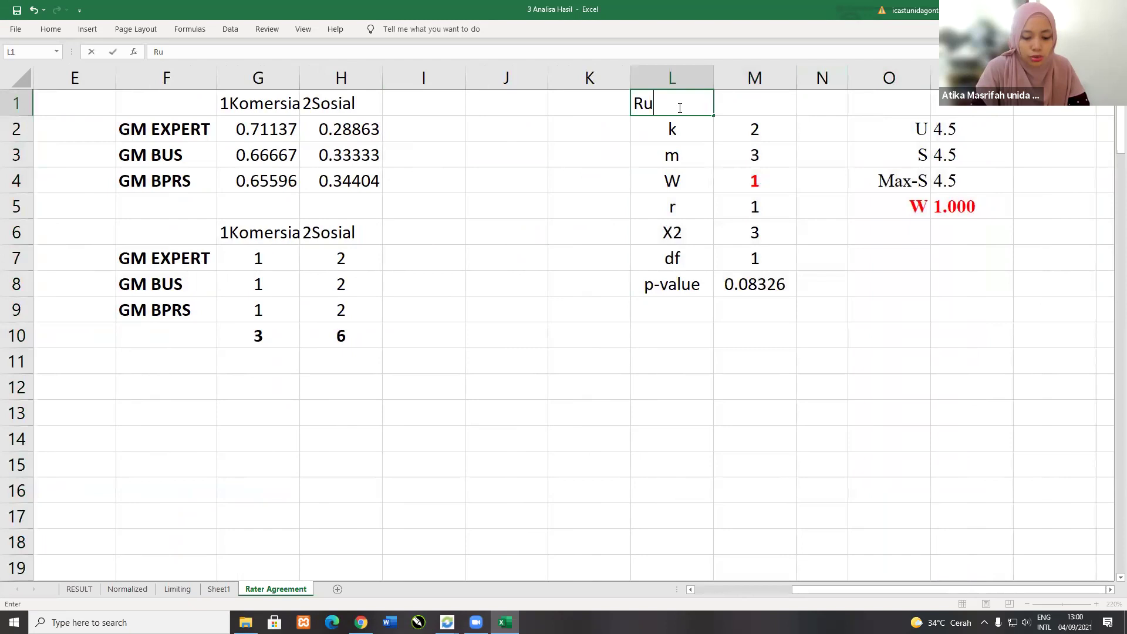
pyautogui.write('mus 1')
pyautogui.press('Return')
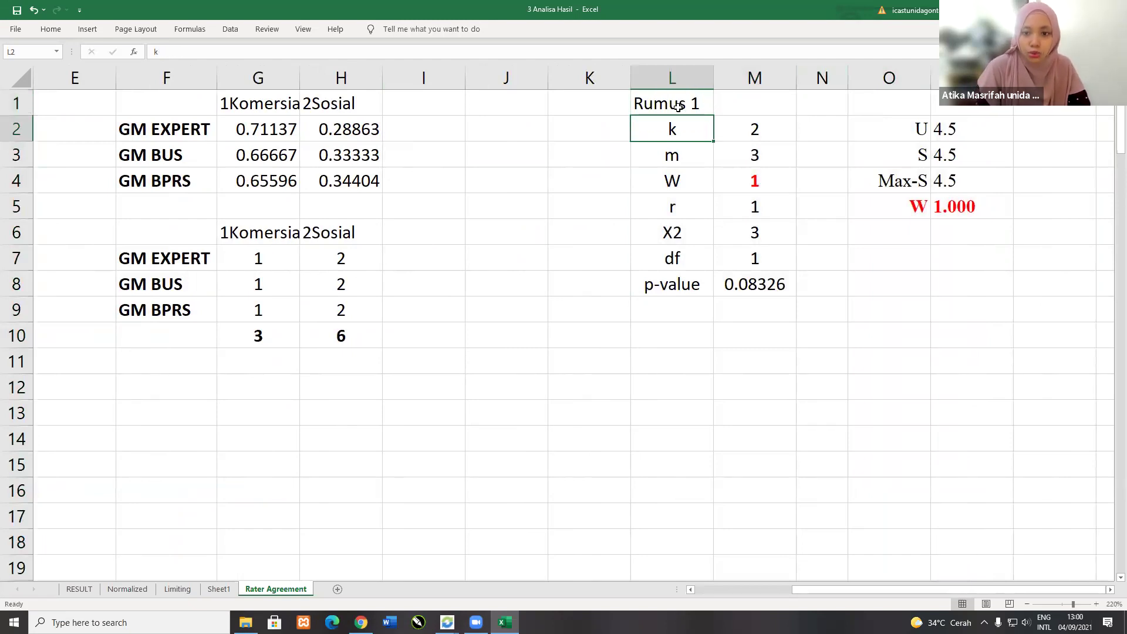
pyautogui.press('Up')
pyautogui.press('Right')
pyautogui.press('Right')
pyautogui.press('Right')
pyautogui.write('Rumus 2')
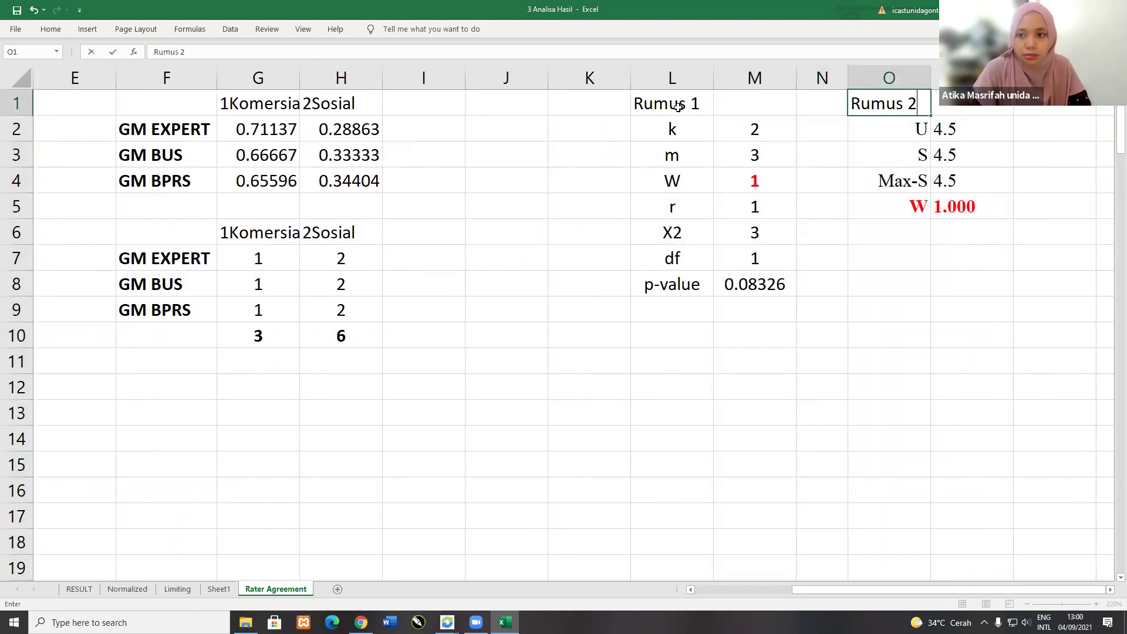
pyautogui.press('Return')
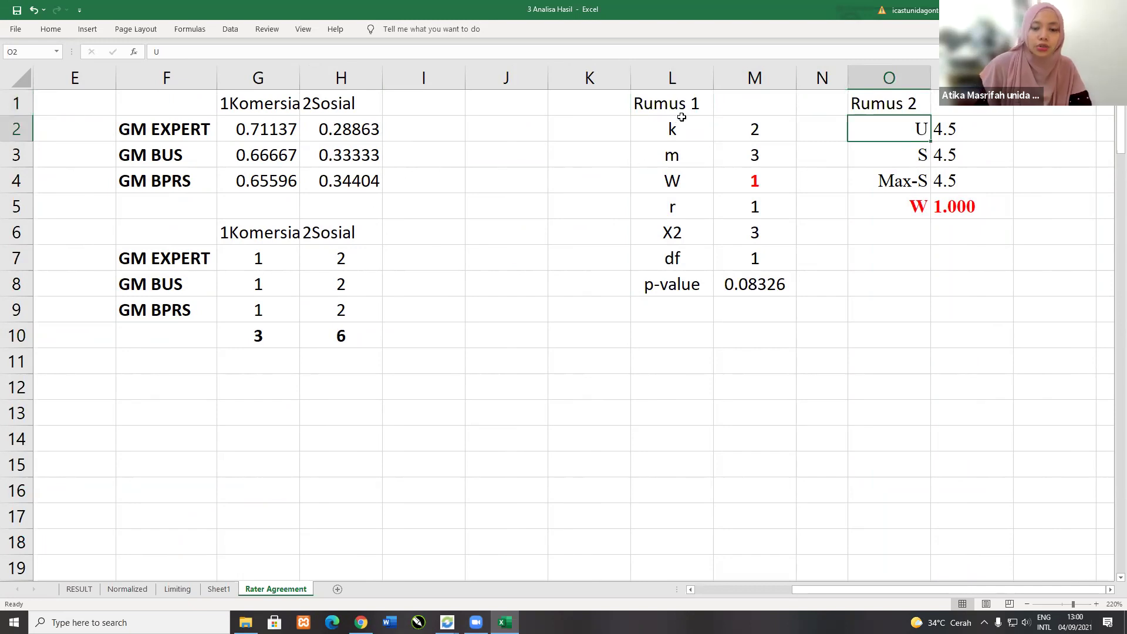
# Step: Examine the formula behind k in M2 and the cells it refers to
pyautogui.click(697, 105)
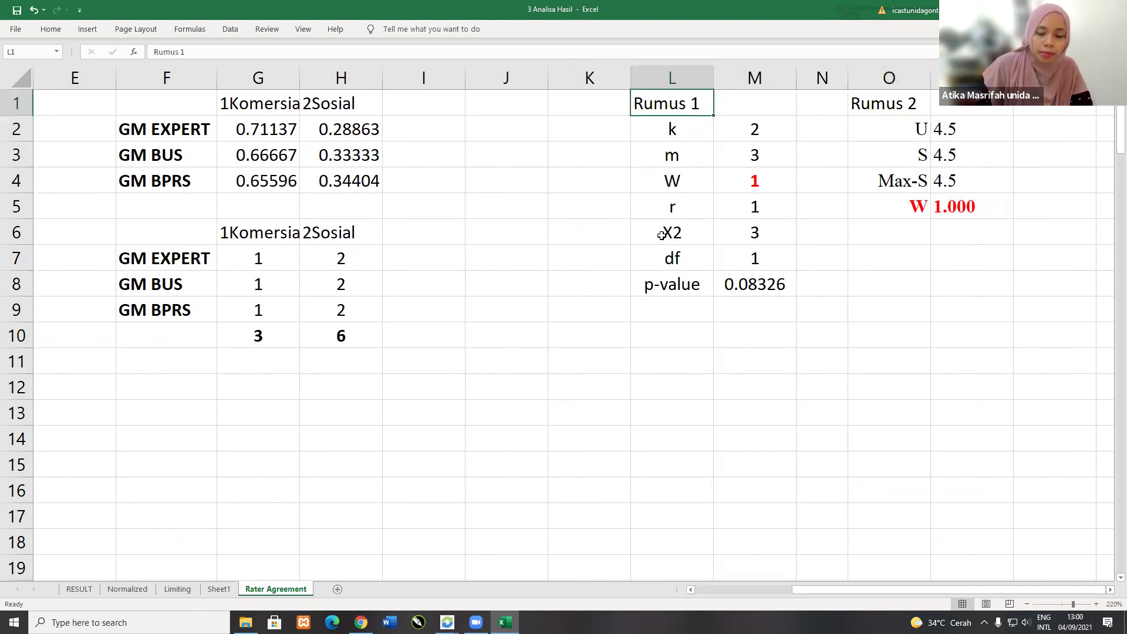
pyautogui.click(708, 131)
pyautogui.doubleClick(730, 130)
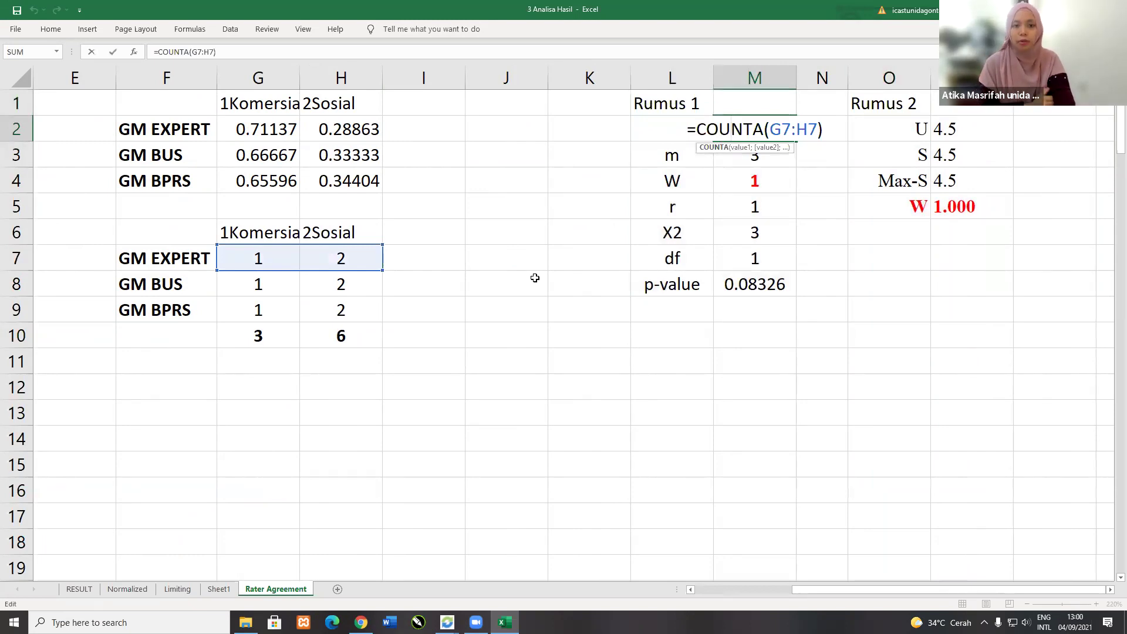
pyautogui.press('Return')
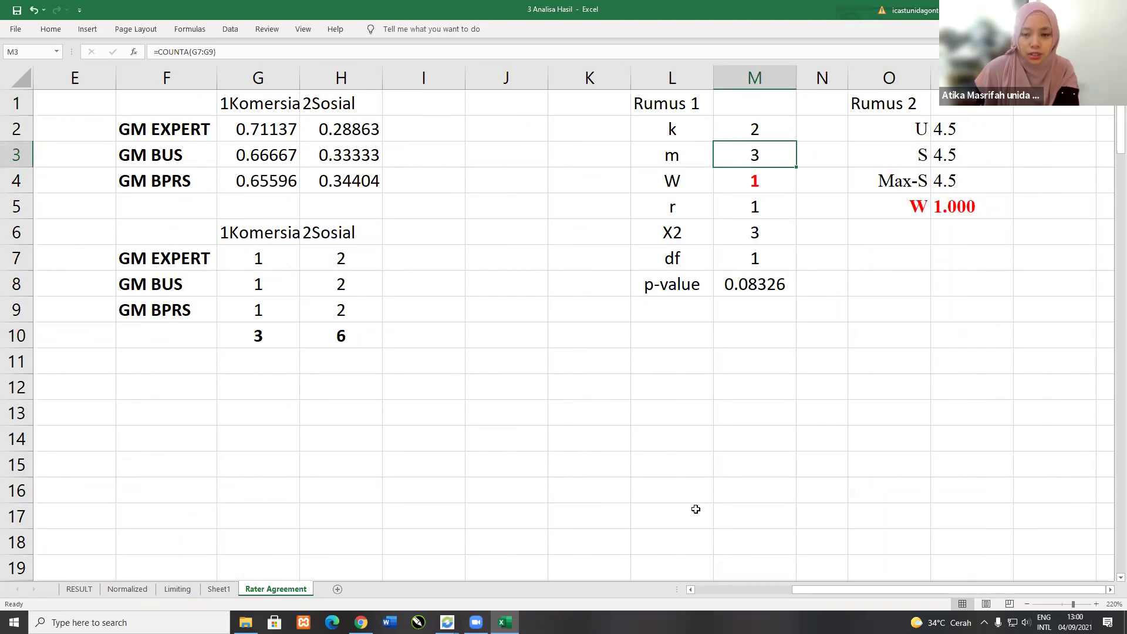
# Step: Review the 1Aplikabilitas to 4Stabilitas criteria in A5:A8 and return to the k value in M2
pyautogui.press('Left')
pyautogui.press('Left')
pyautogui.press('Left')
pyautogui.press('Left')
pyautogui.press('Left')
pyautogui.press('Left')
pyautogui.press('Left')
pyautogui.press('Left')
pyautogui.press('Left')
pyautogui.press('Left')
pyautogui.press('Left')
pyautogui.press('Left')
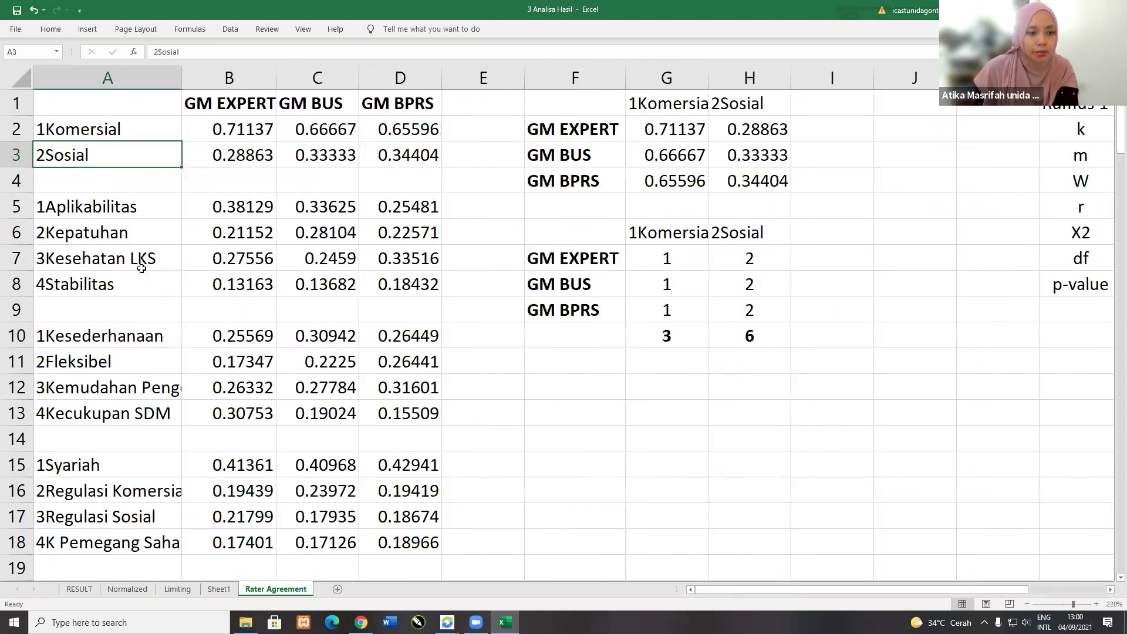
pyautogui.moveTo(135, 207); pyautogui.dragTo(135, 284)
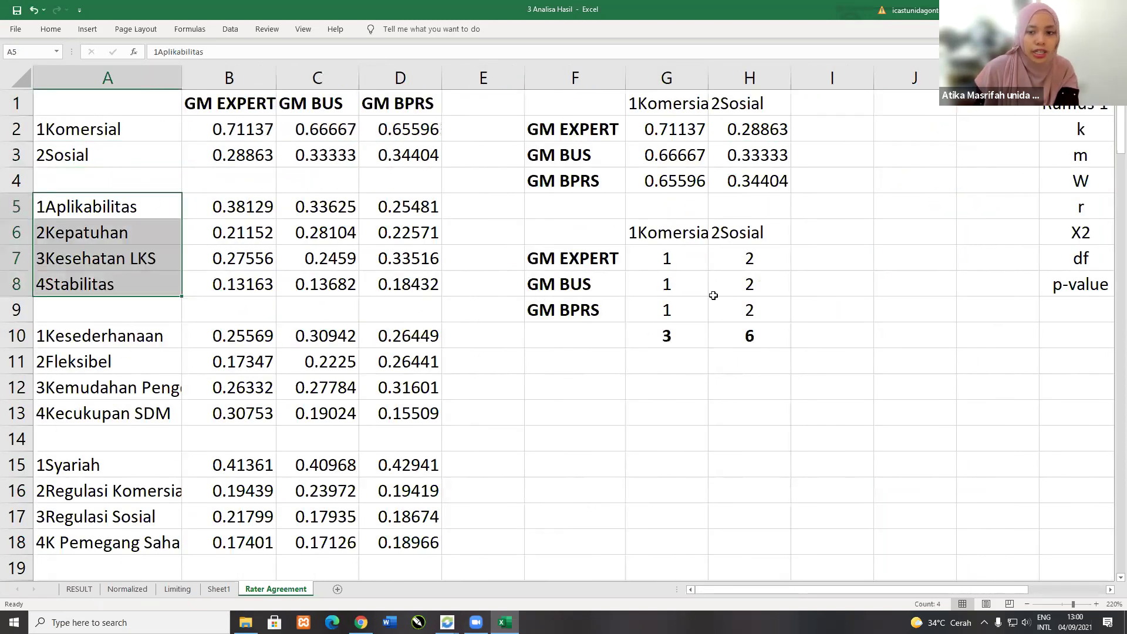
pyautogui.moveTo(714, 296); pyautogui.dragTo(546, 286)
pyautogui.press('Right')
pyautogui.press('Right')
pyautogui.press('Right')
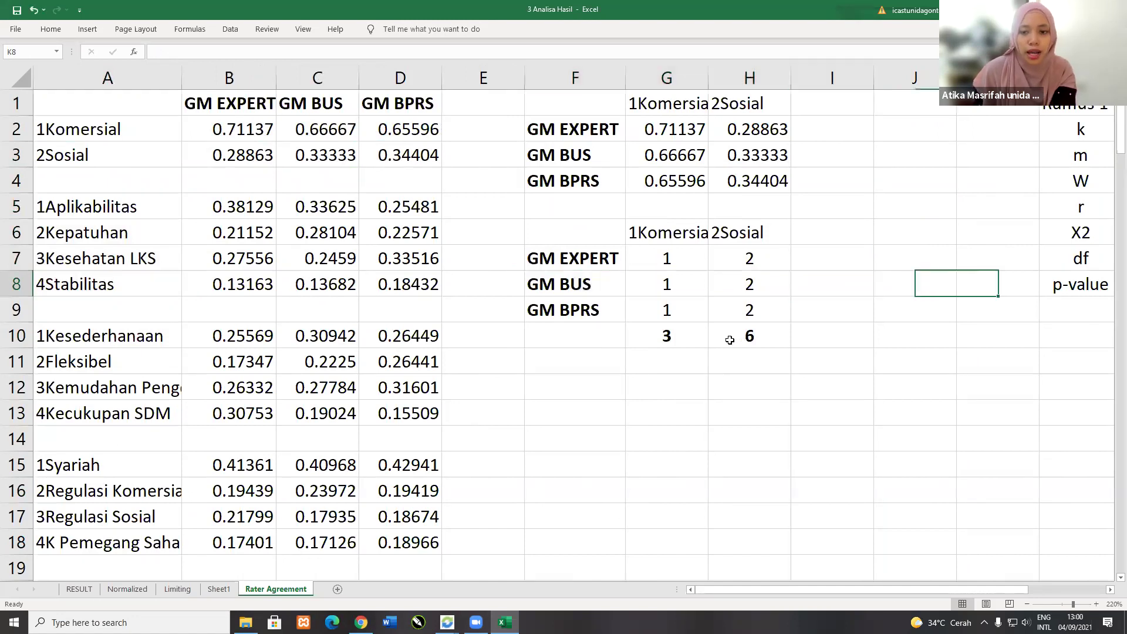
pyautogui.press('Right')
pyautogui.press('Right')
pyautogui.press('Right')
pyautogui.press('Right')
pyautogui.press('Right')
pyautogui.press('Right')
pyautogui.press('Right')
pyautogui.click(651, 127)
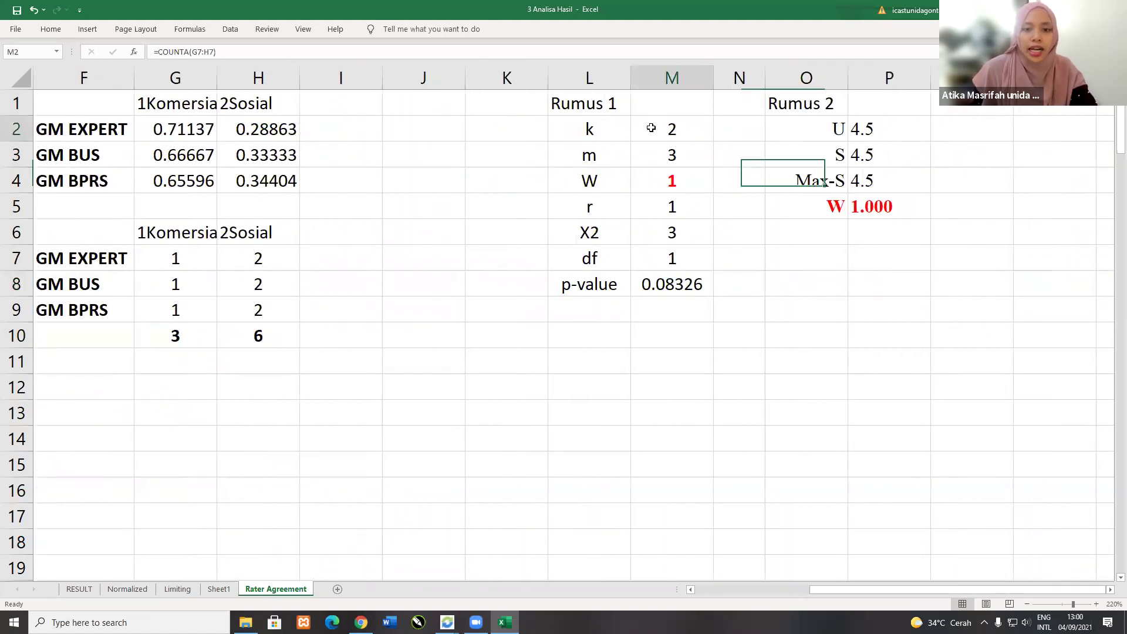
# Step: Examine the COUNTA formulas behind k in M2 and m in M3 and the ranking cells they refer to
pyautogui.doubleClick(648, 128)
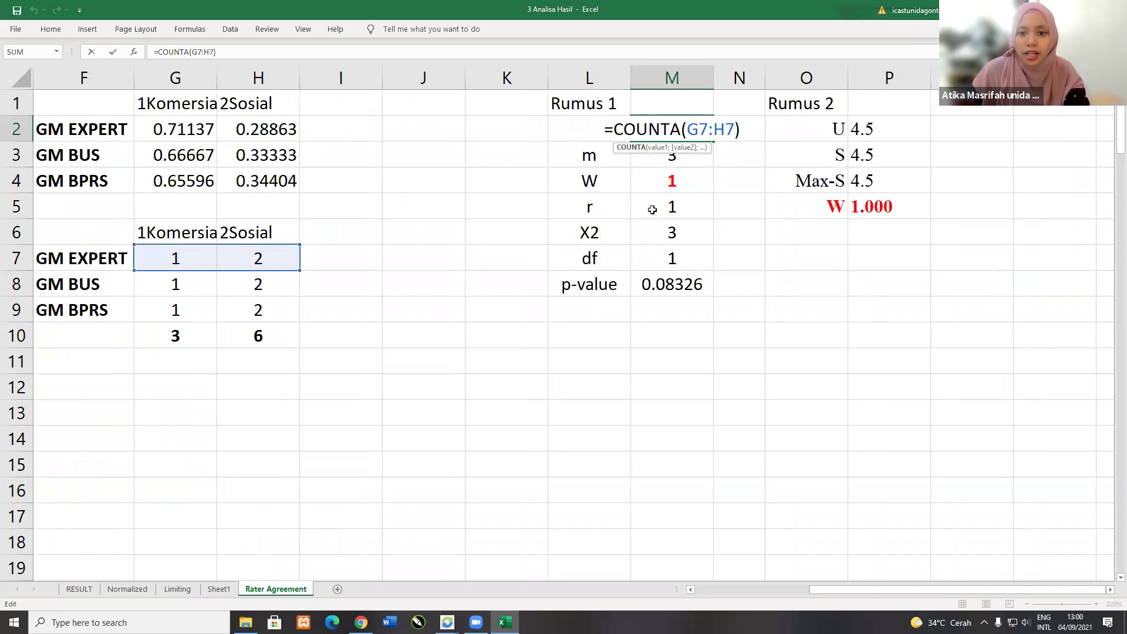
pyautogui.press('Return')
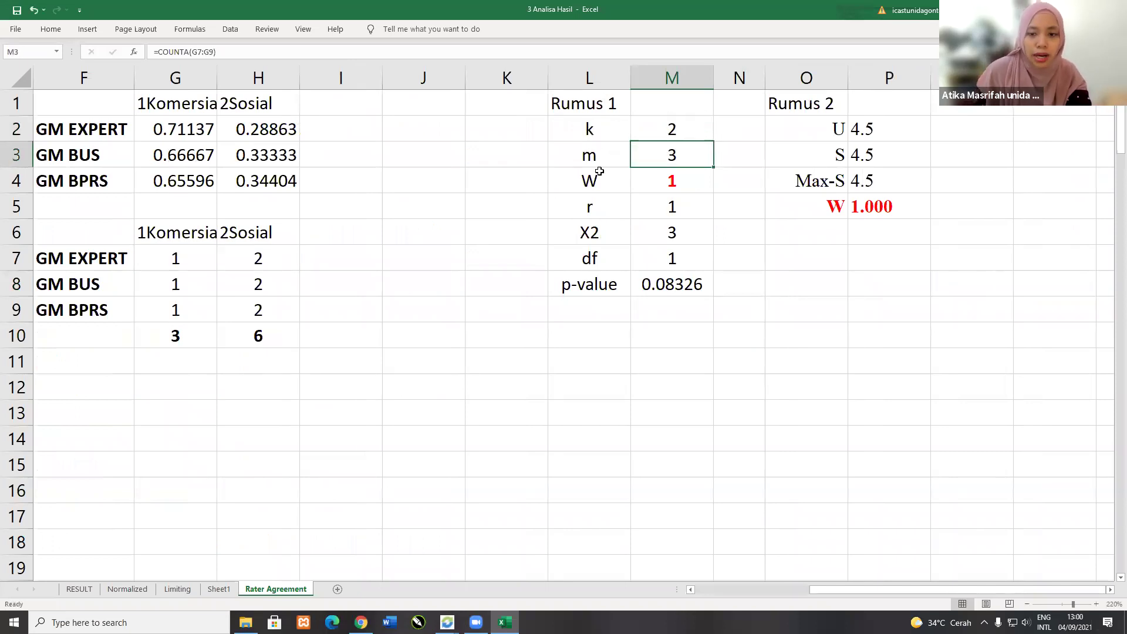
pyautogui.doubleClick(663, 155)
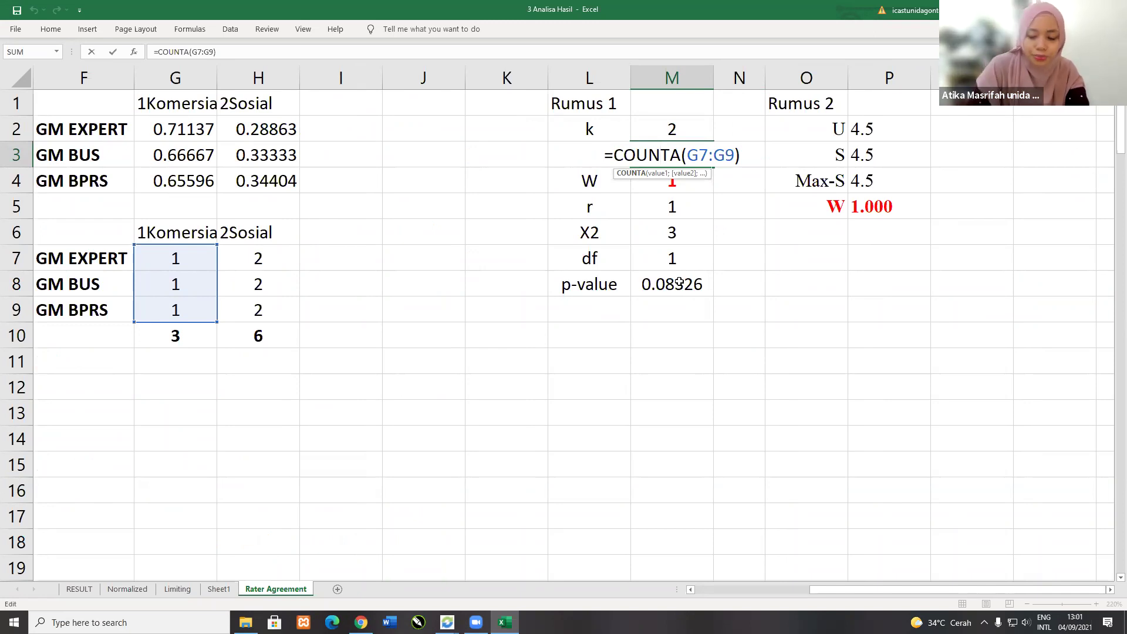
pyautogui.press('Return')
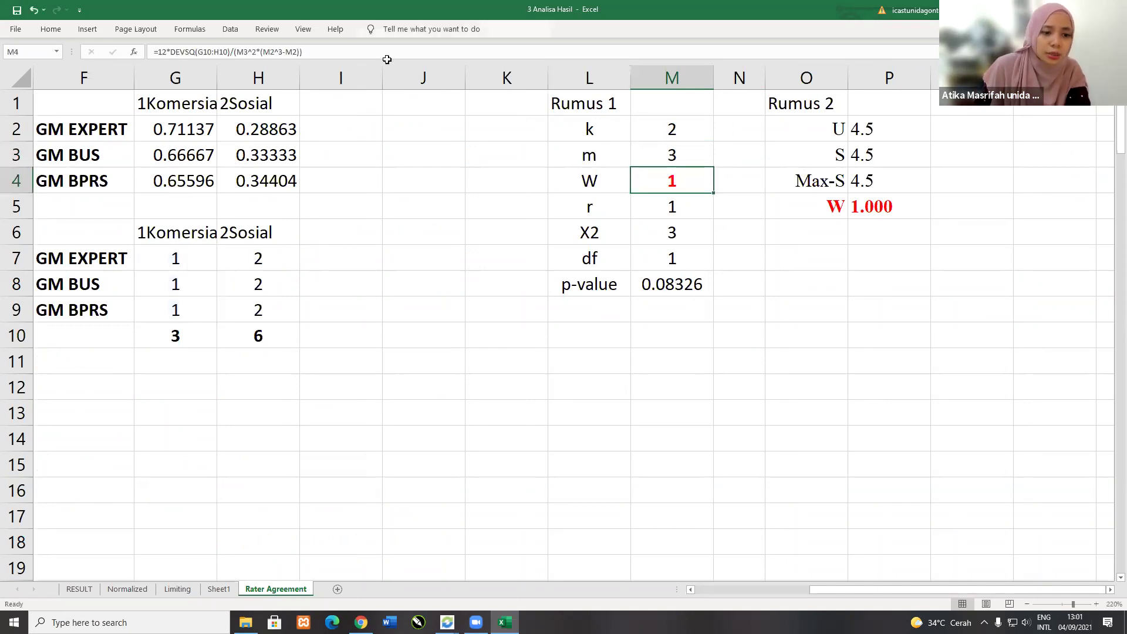
# Step: Relabel the three rater rows of the ranking table in F7:F9 as R1, R2 and R3
pyautogui.moveTo(87, 263); pyautogui.dragTo(79, 334)
pyautogui.click(89, 262)
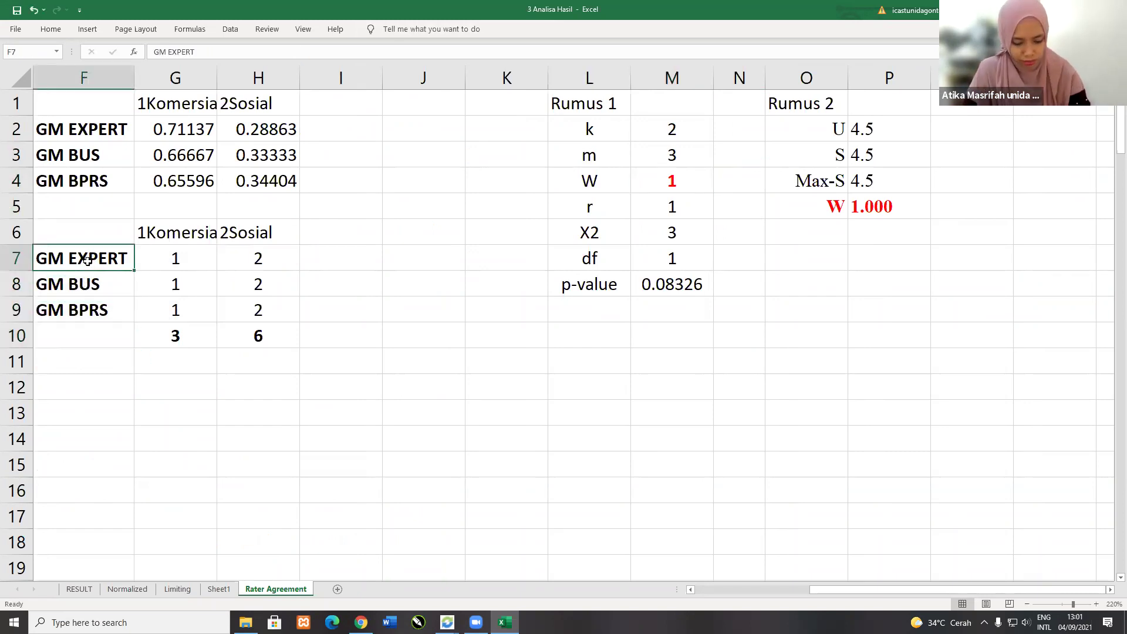
pyautogui.write('R1')
pyautogui.press('Return')
pyautogui.write('R')
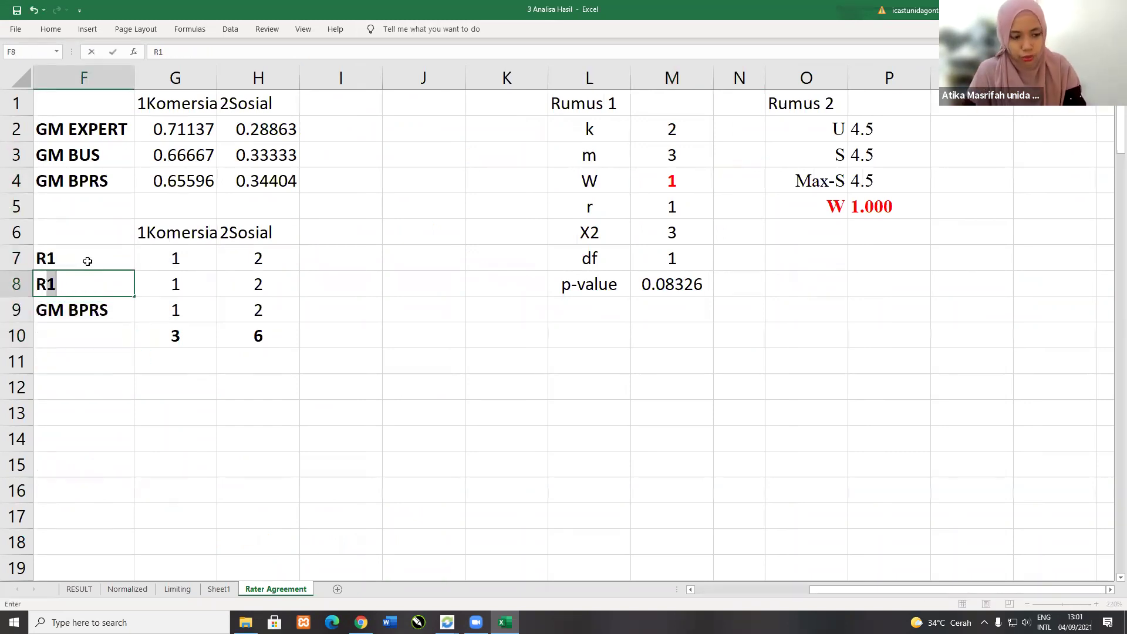
pyautogui.write('2')
pyautogui.press('Return')
pyautogui.write('R')
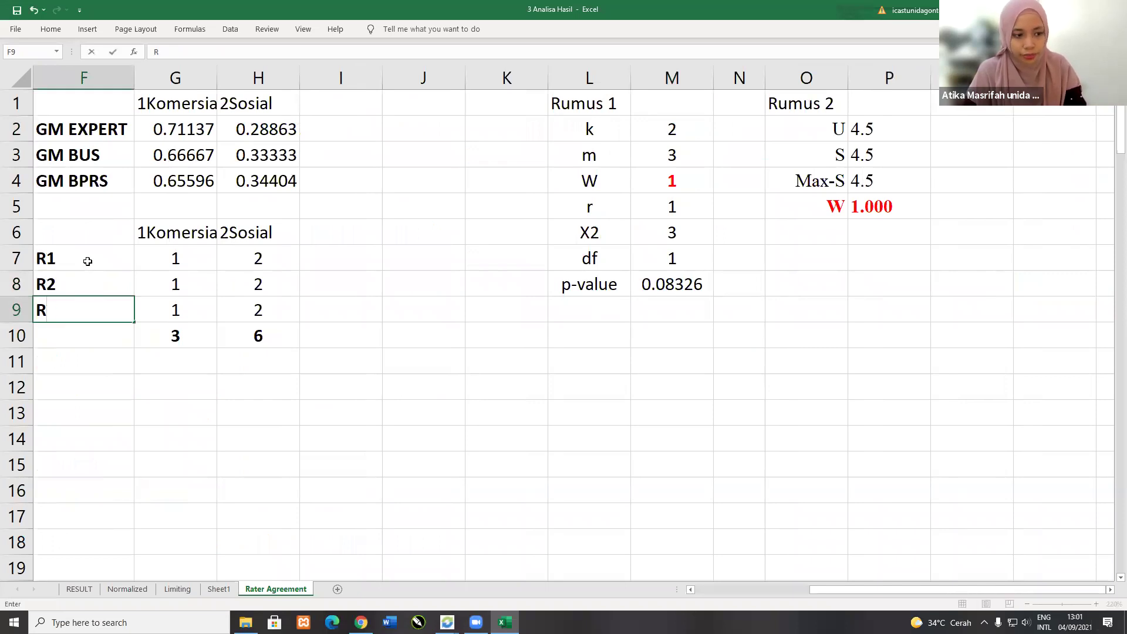
pyautogui.write('3')
pyautogui.press('Return')
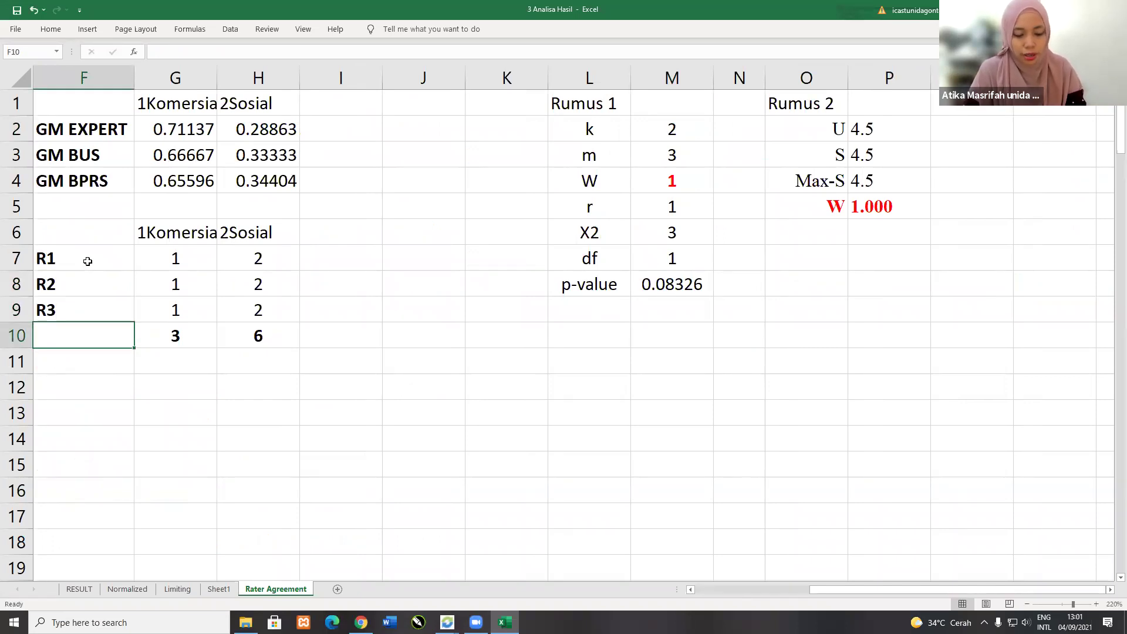
# Step: Enter R7 in F10 beside the rank totals and clear the cell again
pyautogui.write('R7')
pyautogui.press('Return')
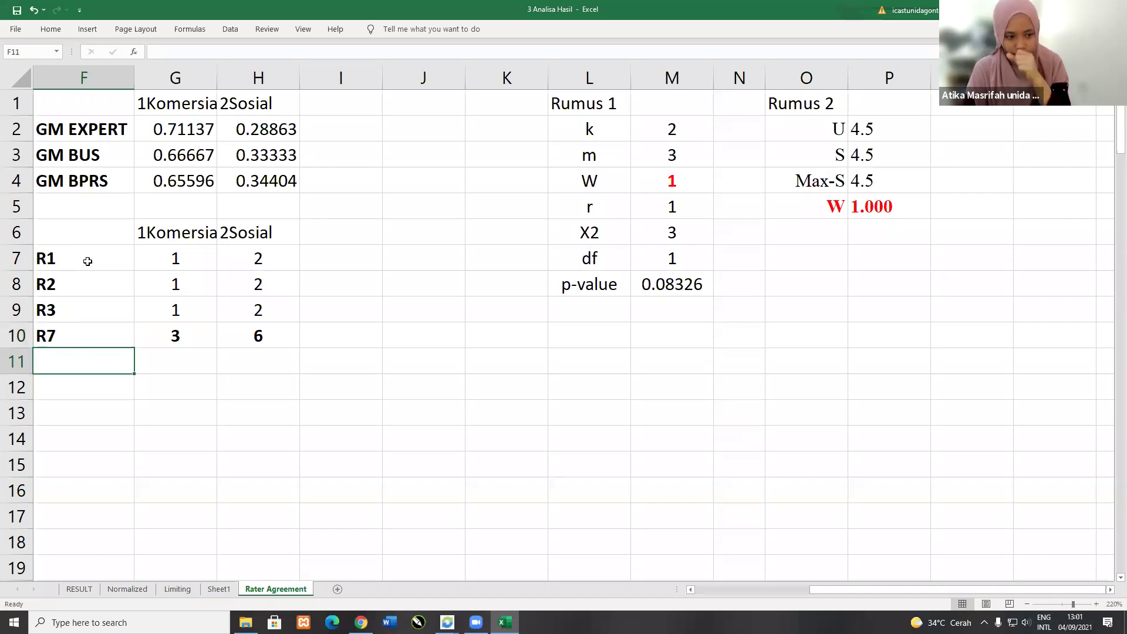
pyautogui.press('Up')
pyautogui.press('Delete')
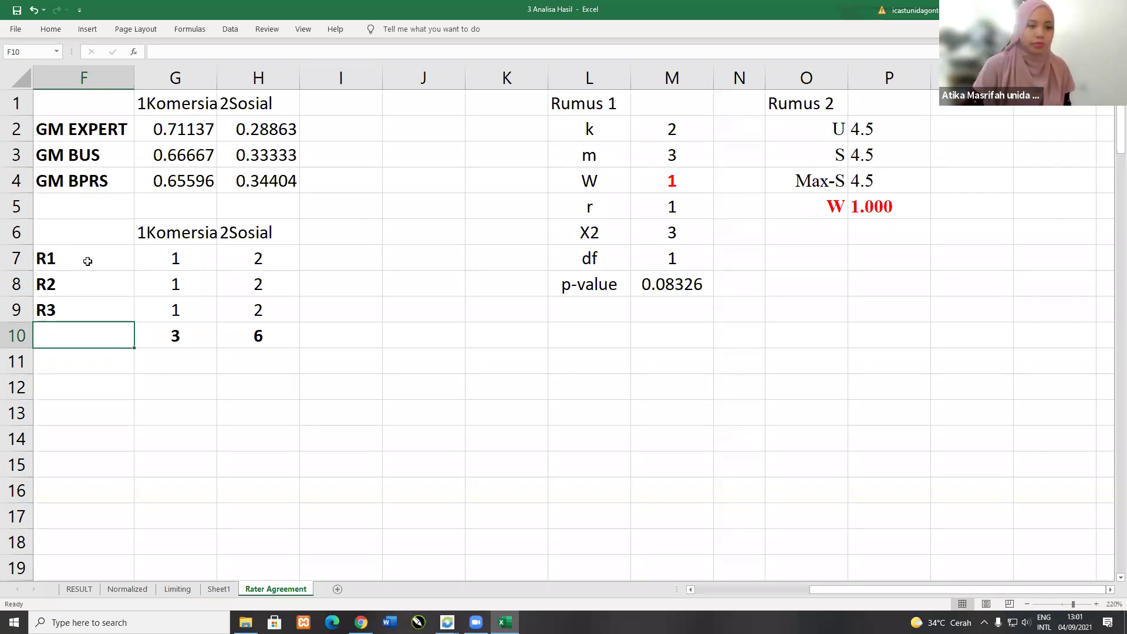
# Step: Restore the rater labels in F7:F9 by copying GM EXPERT, GM BUS and GM BPRS from F2:F4
pyautogui.moveTo(102, 141); pyautogui.dragTo(108, 176)
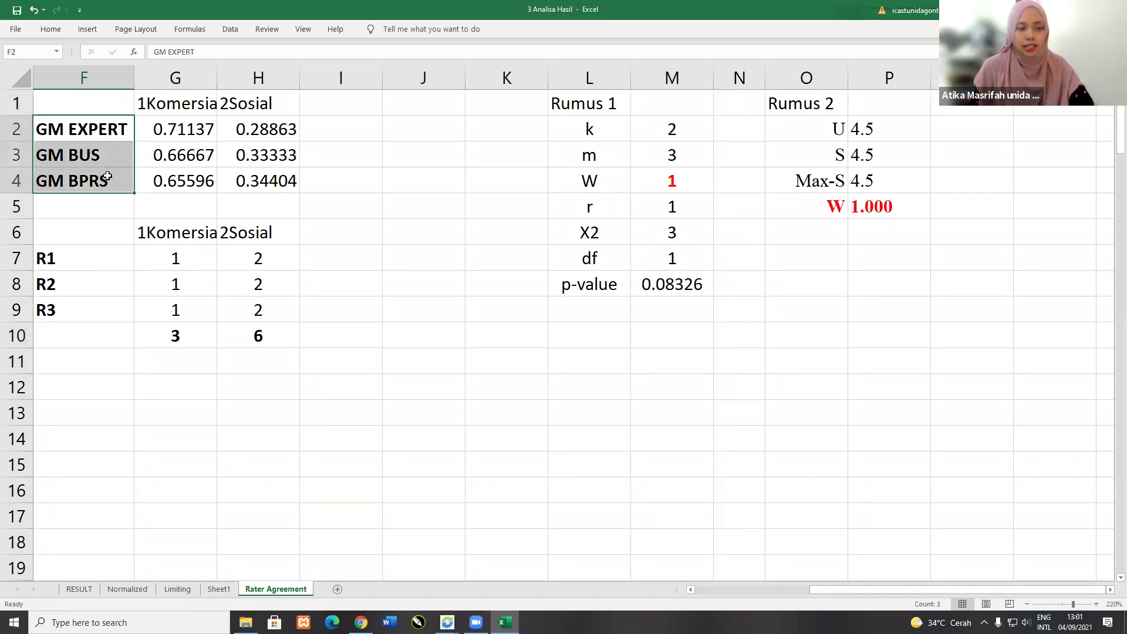
pyautogui.hotkey('ctrl', 'c')
pyautogui.click(107, 259)
pyautogui.hotkey('ctrl', 'v')
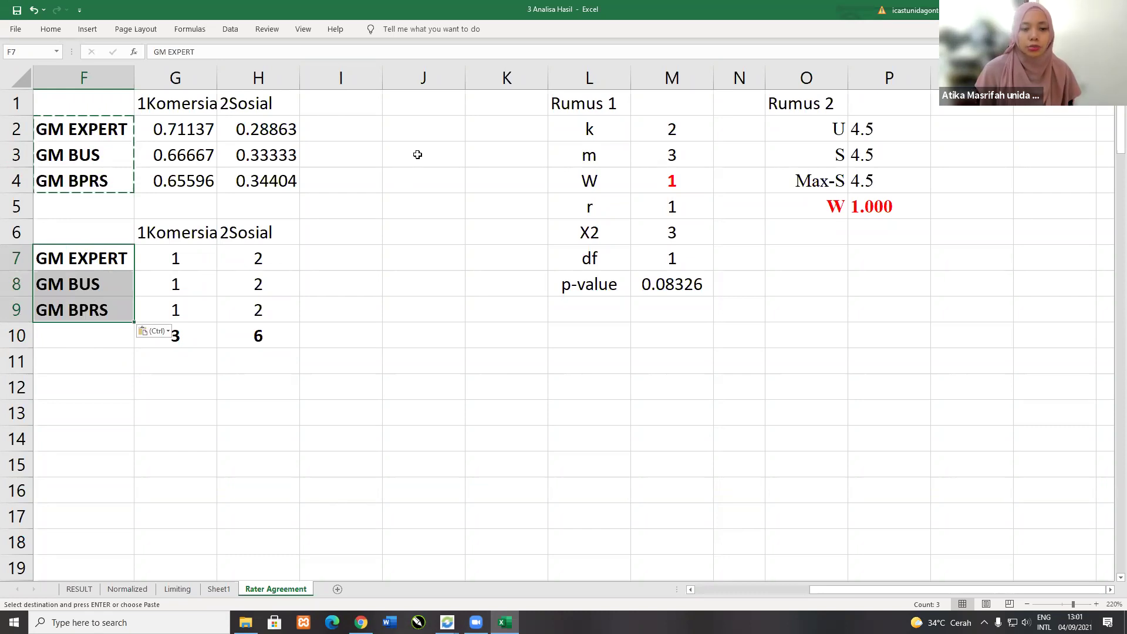
# Step: Examine the formulas for m in M3 and W in M4, highlighting the DEVSQ function in the W formula
pyautogui.click(693, 157)
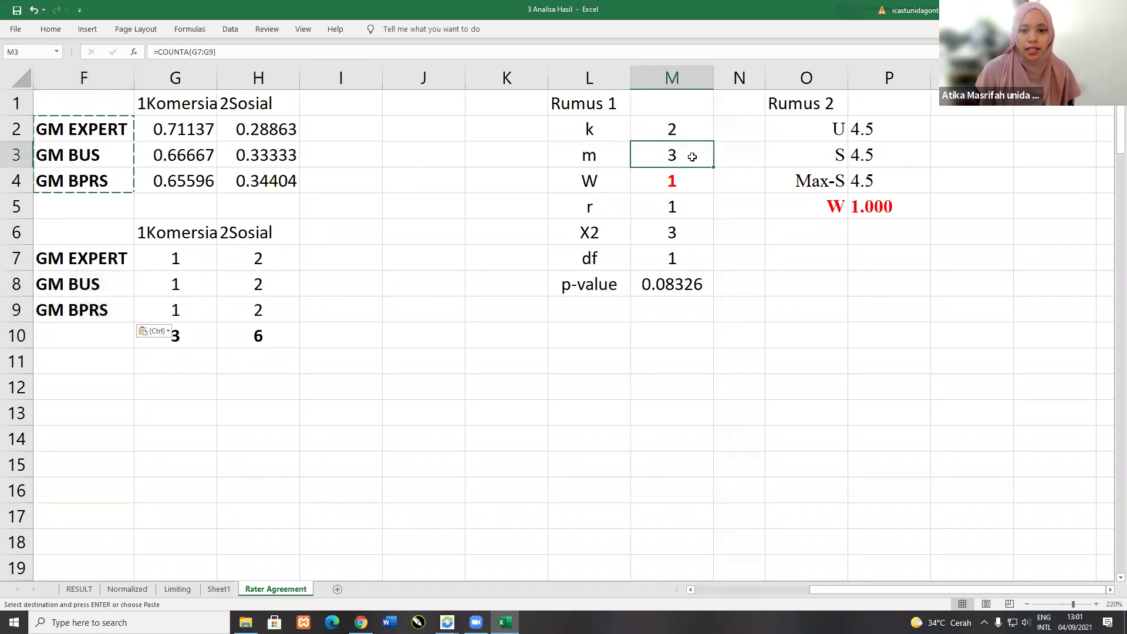
pyautogui.doubleClick(693, 157)
pyautogui.press('Escape')
pyautogui.click(691, 182)
pyautogui.doubleClick(679, 187)
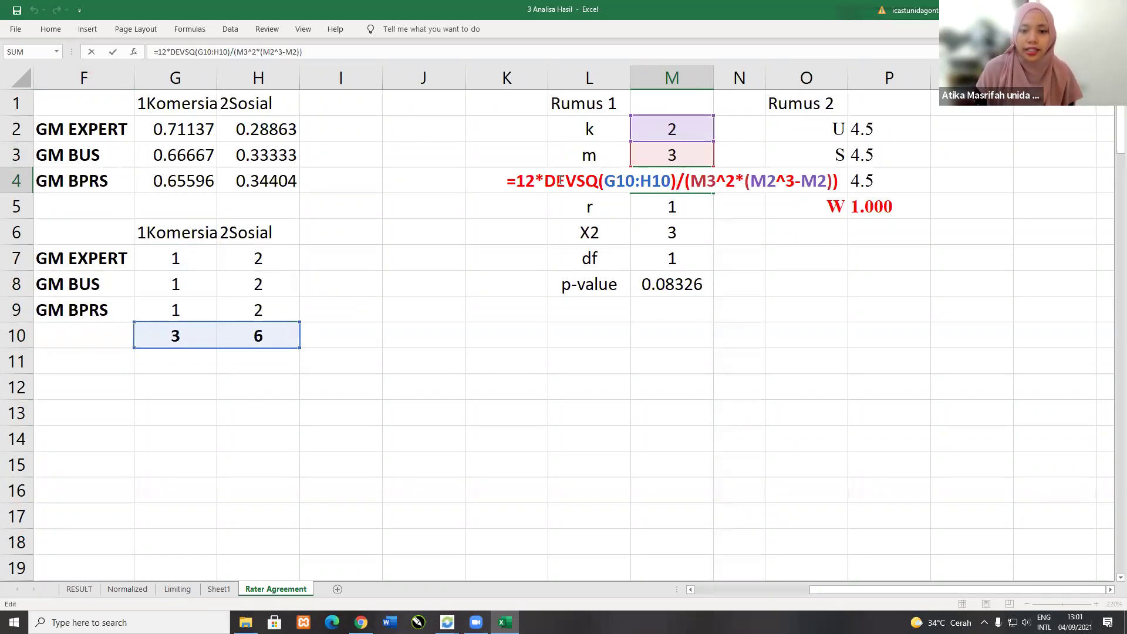
pyautogui.moveTo(548, 178); pyautogui.dragTo(598, 181)
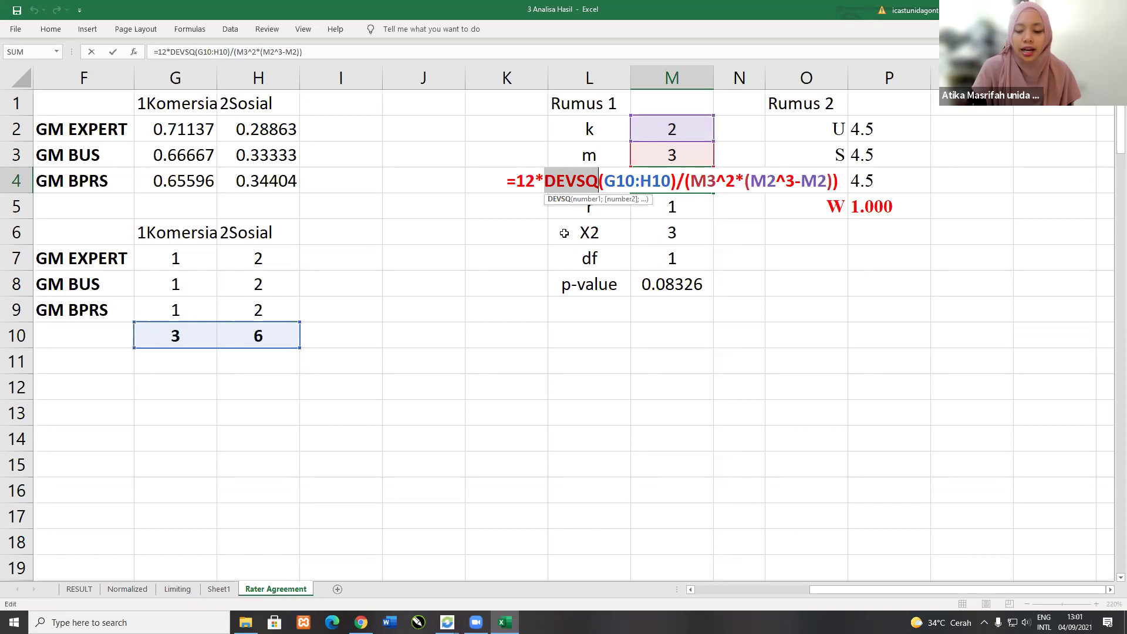
pyautogui.press('Return')
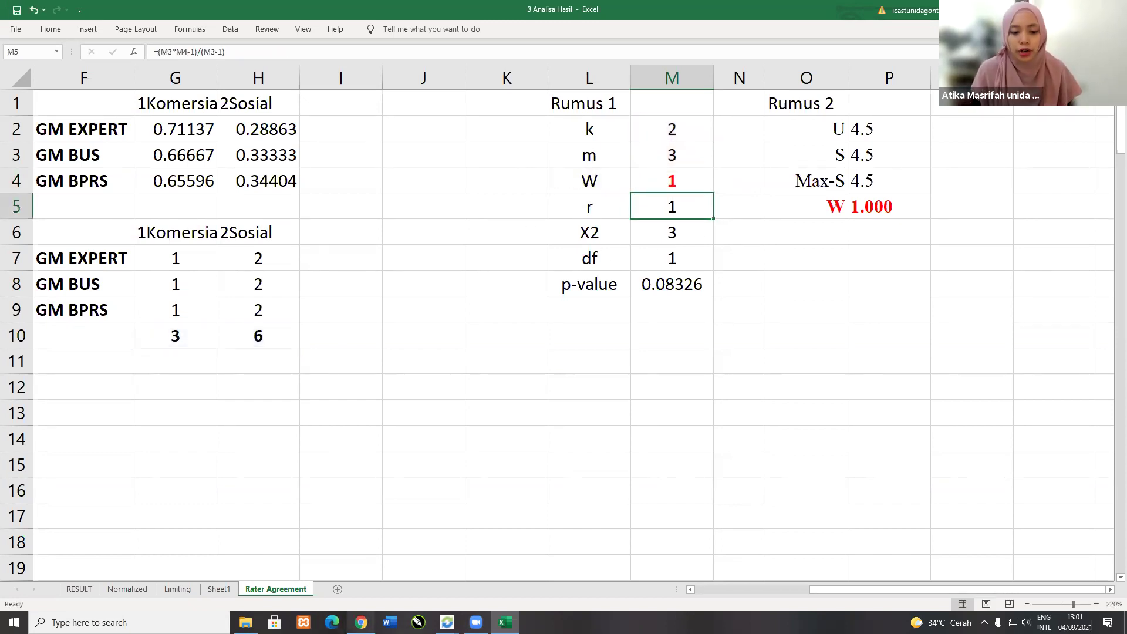
# Step: Switch to File Explorer, open the Pelatihan ANP UNAIR folder inside Komputer Baru on Local Disk (D:) and enlarge its file icons
pyautogui.moveTo(246, 623)
pyautogui.click(252, 577)
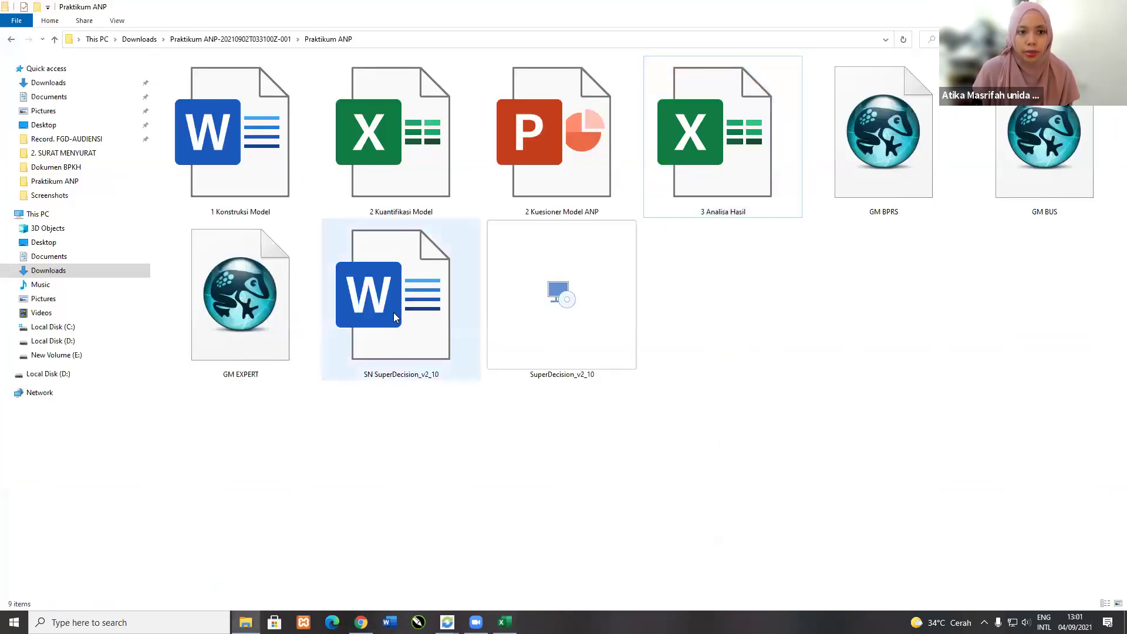
pyautogui.click(49, 374)
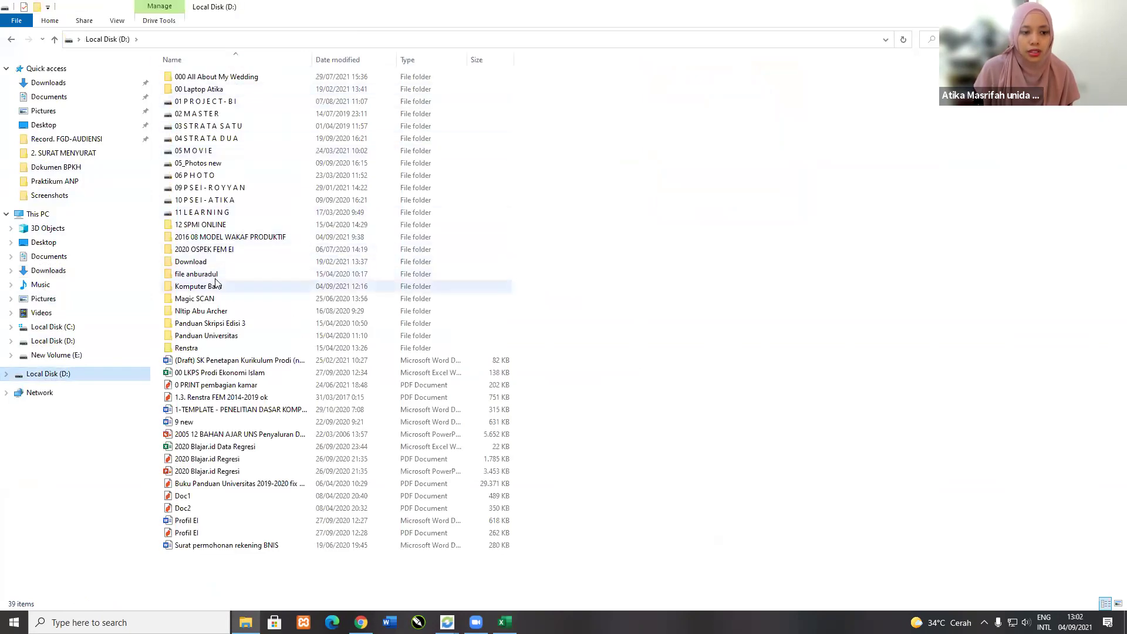
pyautogui.doubleClick(215, 286)
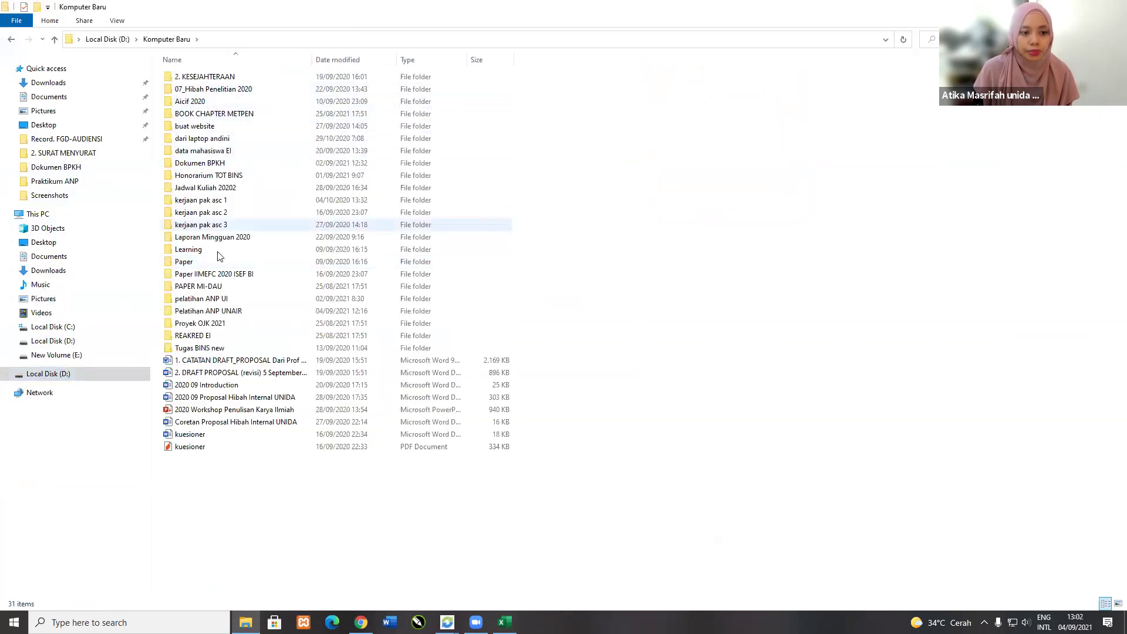
pyautogui.doubleClick(217, 312)
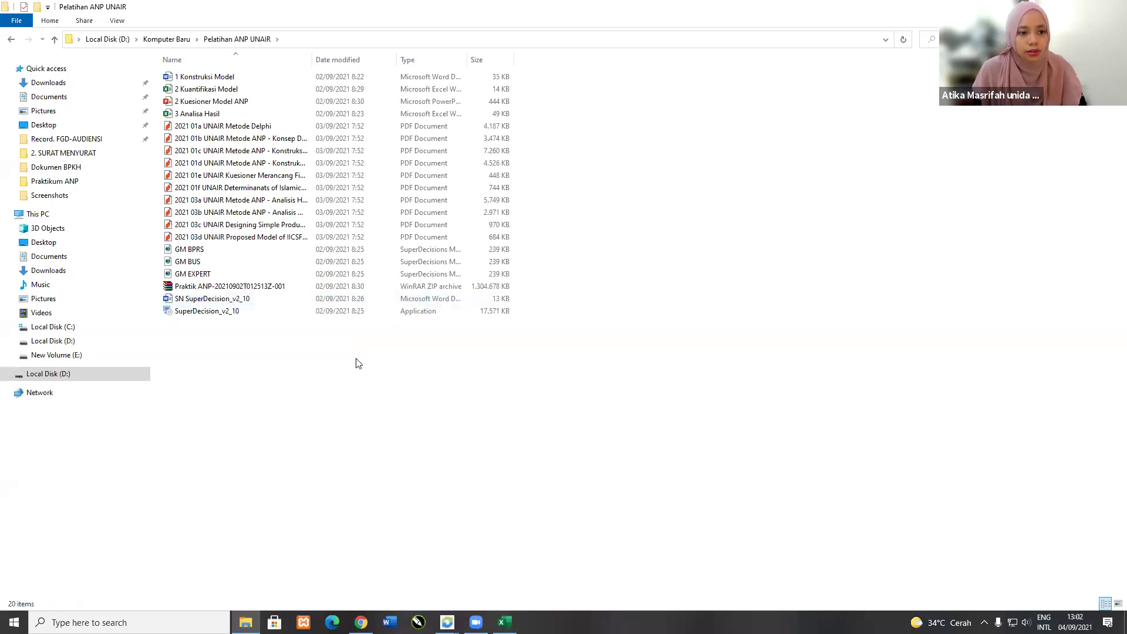
pyautogui.keyDown('ctrl'); pyautogui.scroll(6, 357, 364); pyautogui.keyUp('ctrl')
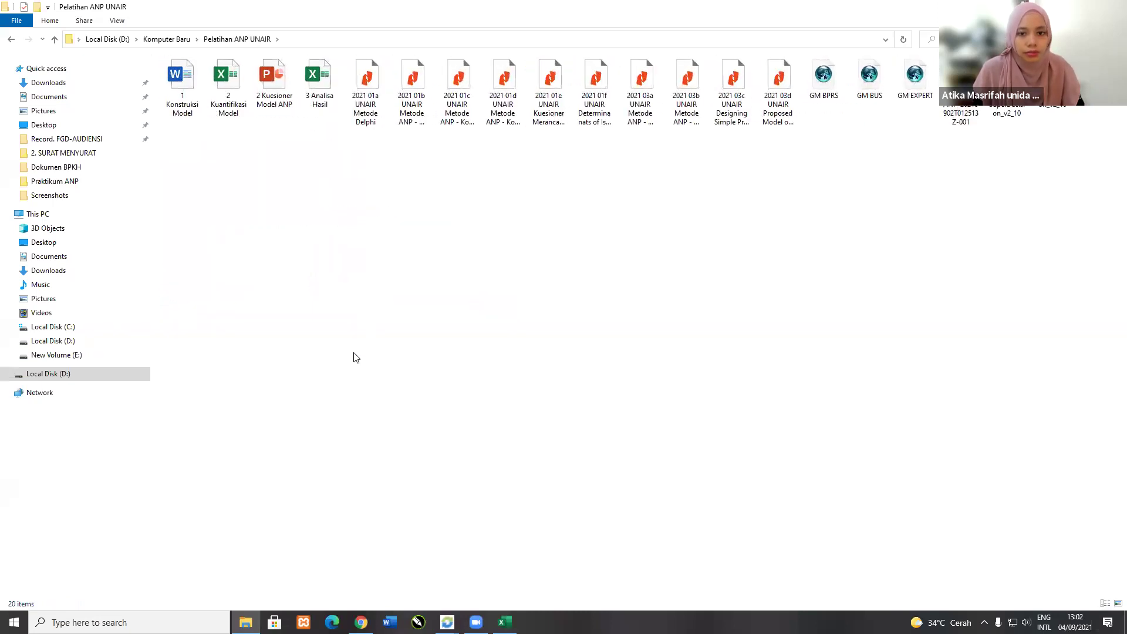
pyautogui.keyDown('ctrl'); pyautogui.scroll(2, 352, 354); pyautogui.keyUp('ctrl')
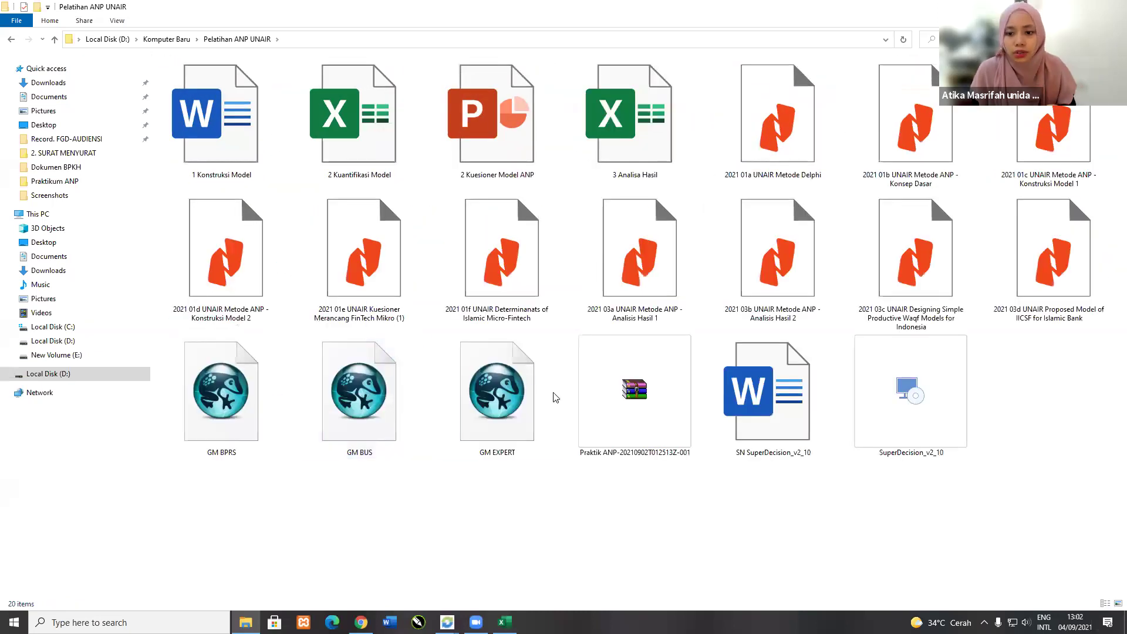
# Step: Open the PDFs 2021 03c UNAIR Designing Simple Productive Waqf Models and 2021 01f UNAIR Determinanats of Islamic Micro-Fintech in Nitro Reader, dismissing the quick start guide
pyautogui.click(908, 307)
pyautogui.doubleClick(914, 287)
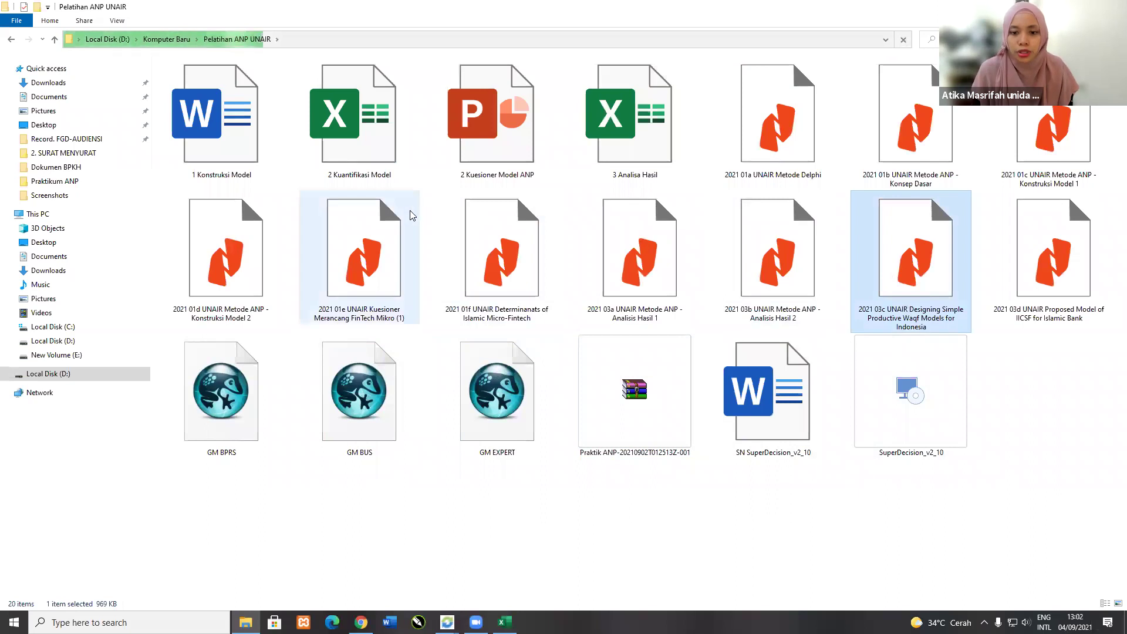
pyautogui.click(509, 299)
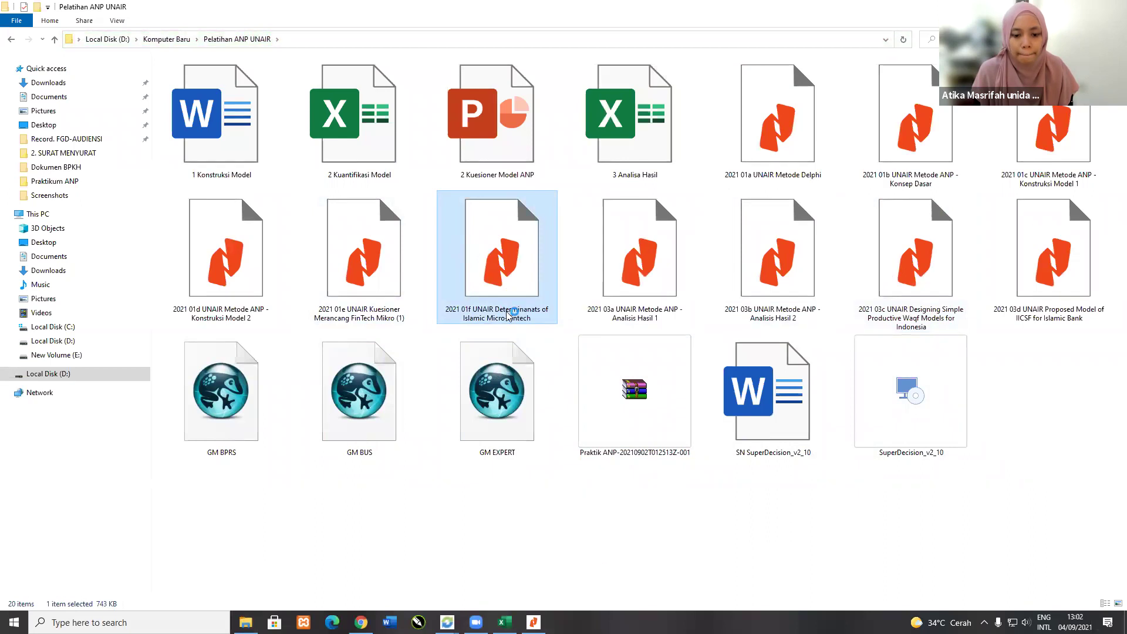
pyautogui.moveTo(533, 622)
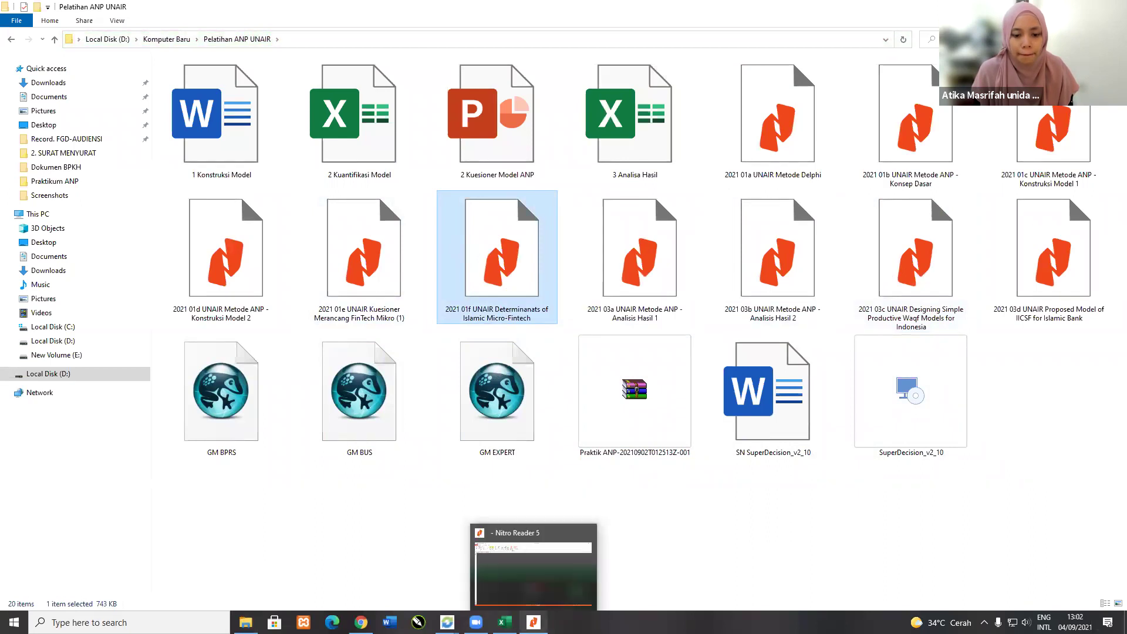
pyautogui.click(533, 586)
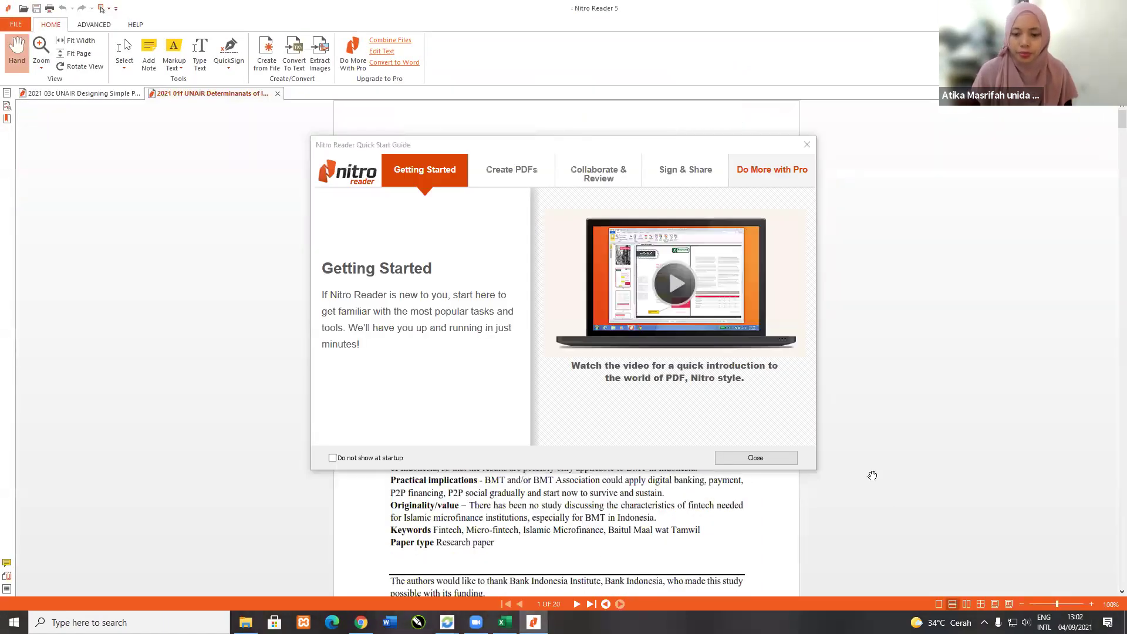
pyautogui.click(776, 457)
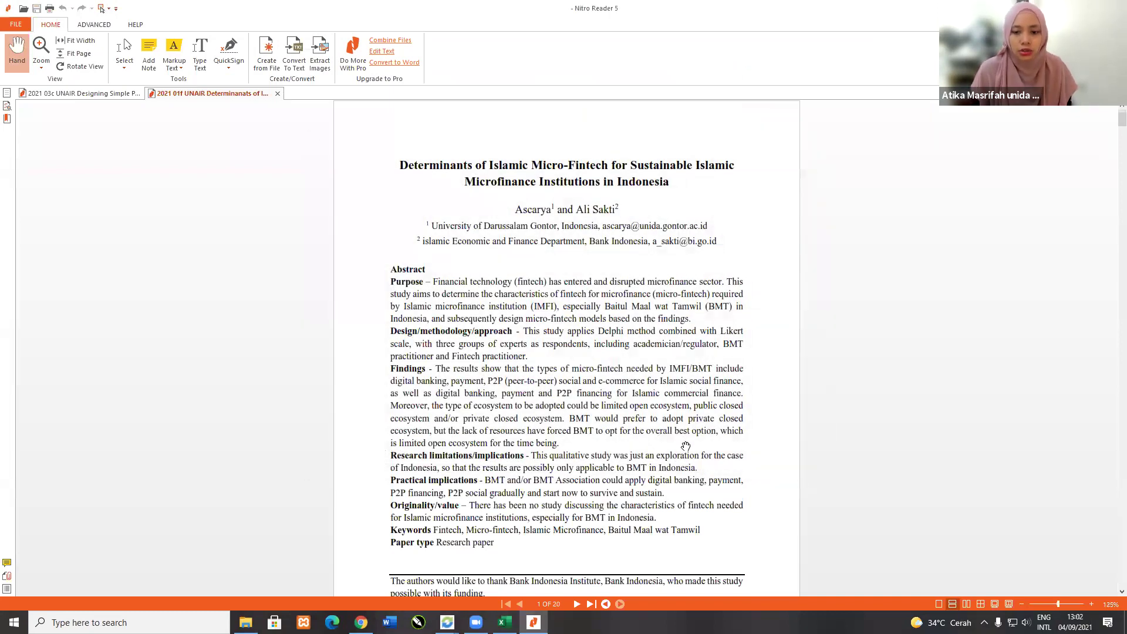
# Step: Examine the rater agreement (W) and p-values in Table 2 of the Micro-Fintech paper and return to the Excel workbook
pyautogui.scroll(-2, 686, 446)
pyautogui.scroll(3, 687, 441)
pyautogui.scroll(-10, 690, 444)
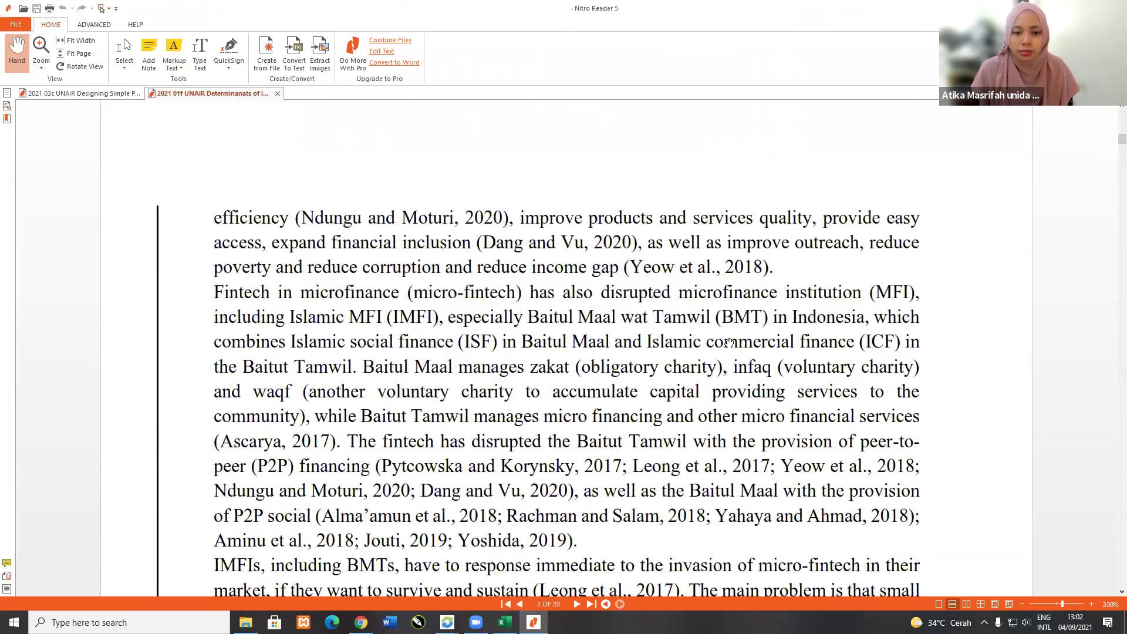
pyautogui.scroll(-15, 729, 342)
pyautogui.scroll(-15, 728, 342)
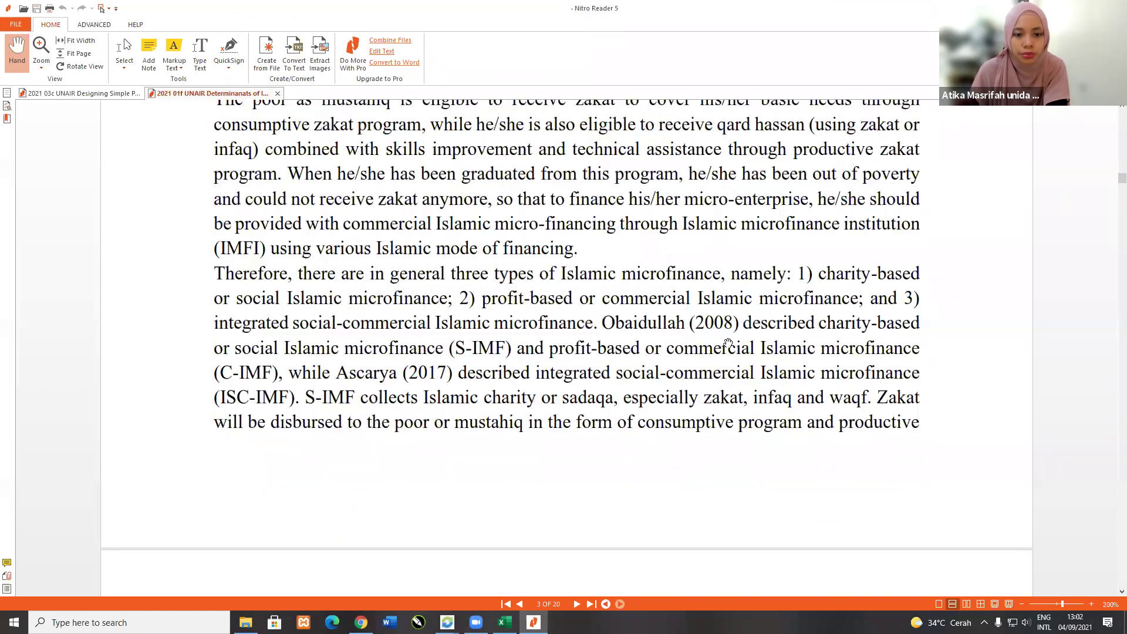
pyautogui.scroll(-5, 729, 343)
pyautogui.scroll(-20, 728, 342)
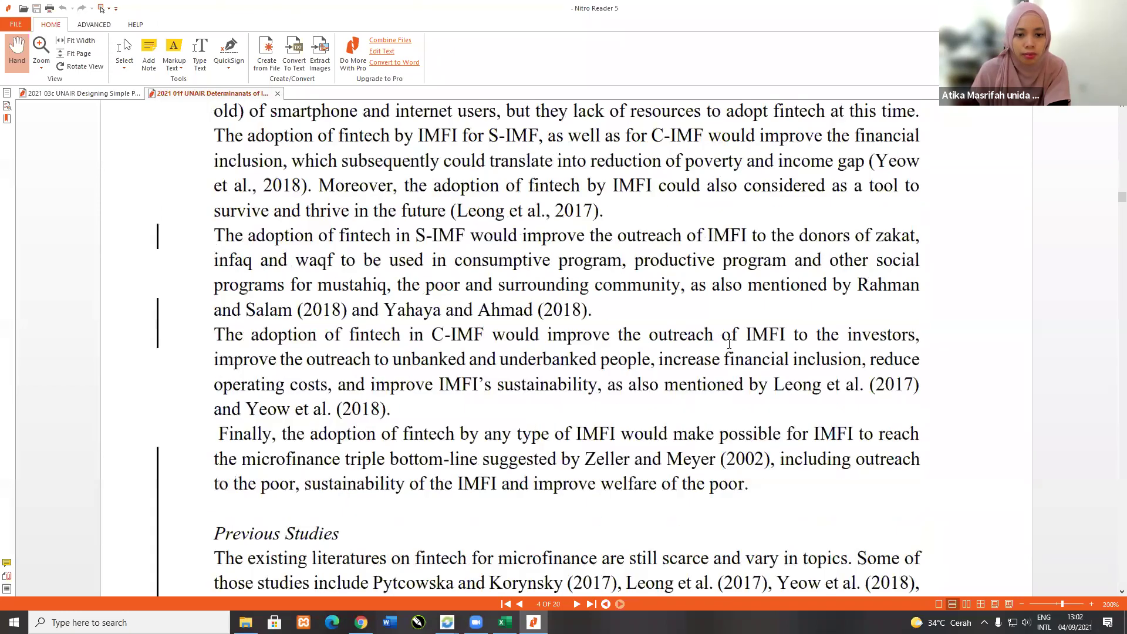
pyautogui.scroll(-20, 729, 343)
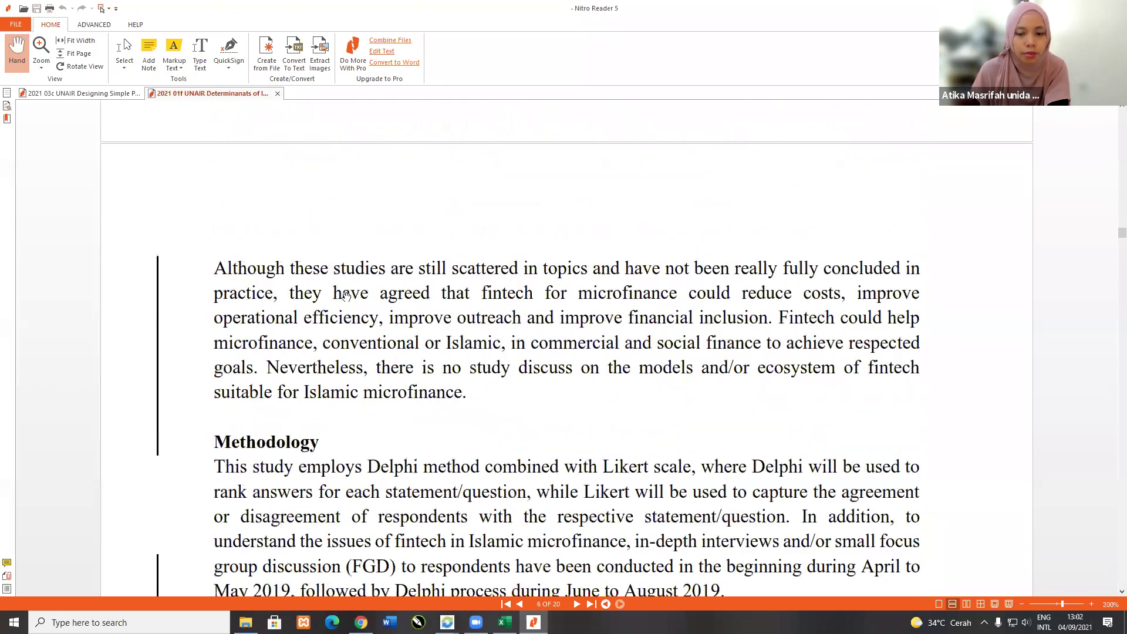
pyautogui.scroll(-12, 314, 219)
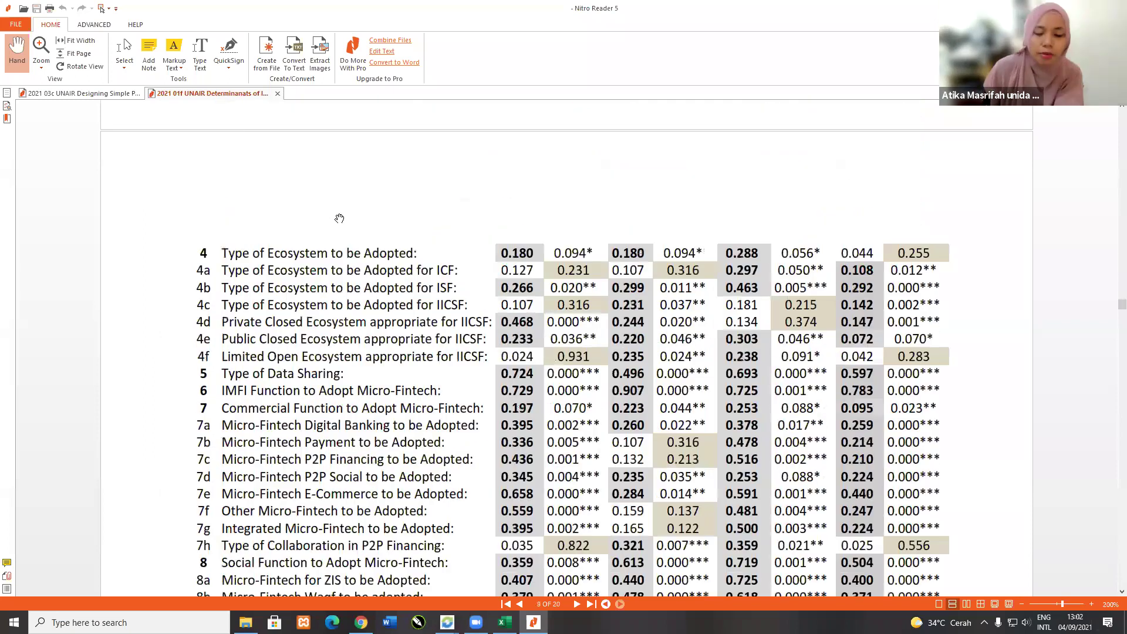
pyautogui.scroll(8, 340, 219)
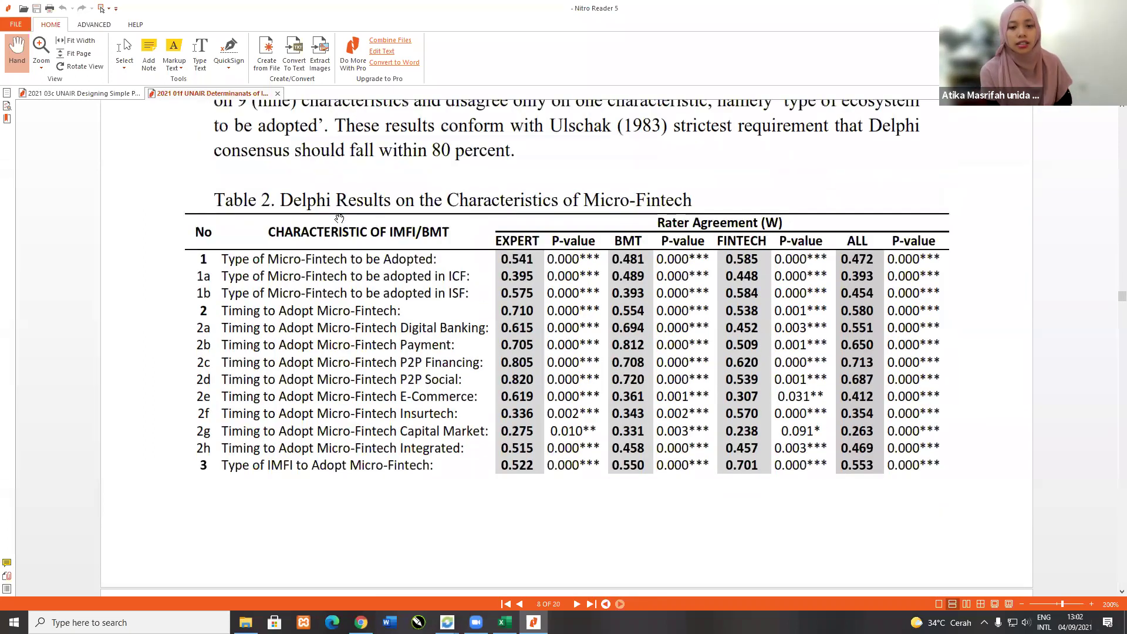
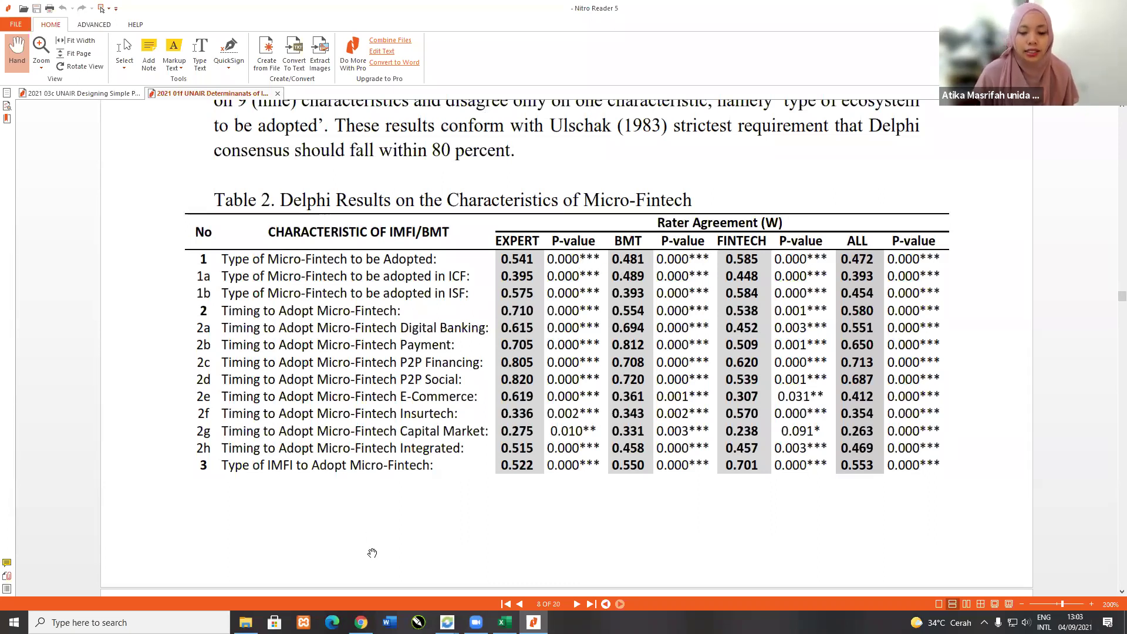
pyautogui.hotkey('alt', 'Tab')
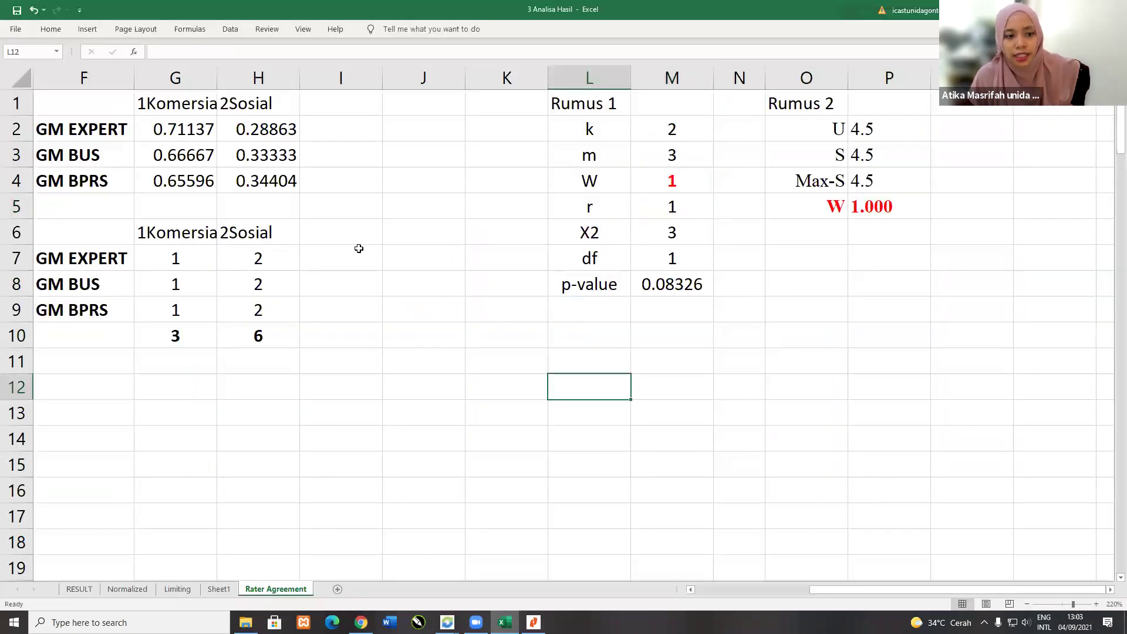
# Step: Review the GM value table in G2:H4, the ranking table in G7:H9 and the Rumus 1 block in L2:M8
pyautogui.moveTo(186, 256); pyautogui.dragTo(259, 336)
pyautogui.moveTo(182, 124); pyautogui.dragTo(244, 175)
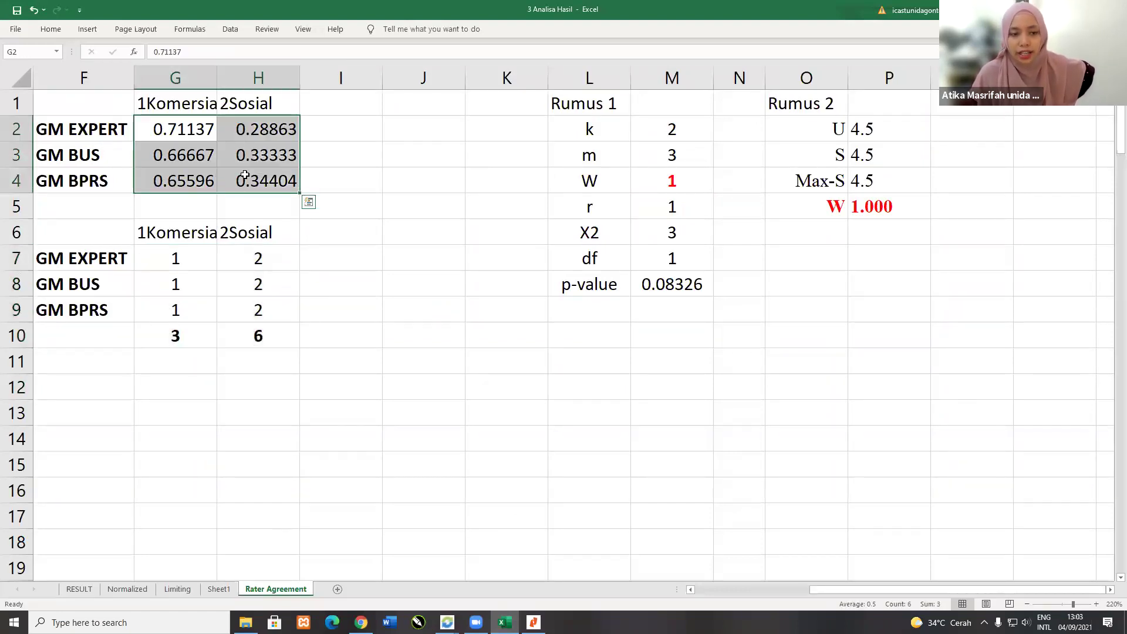
pyautogui.click(1027, 604)
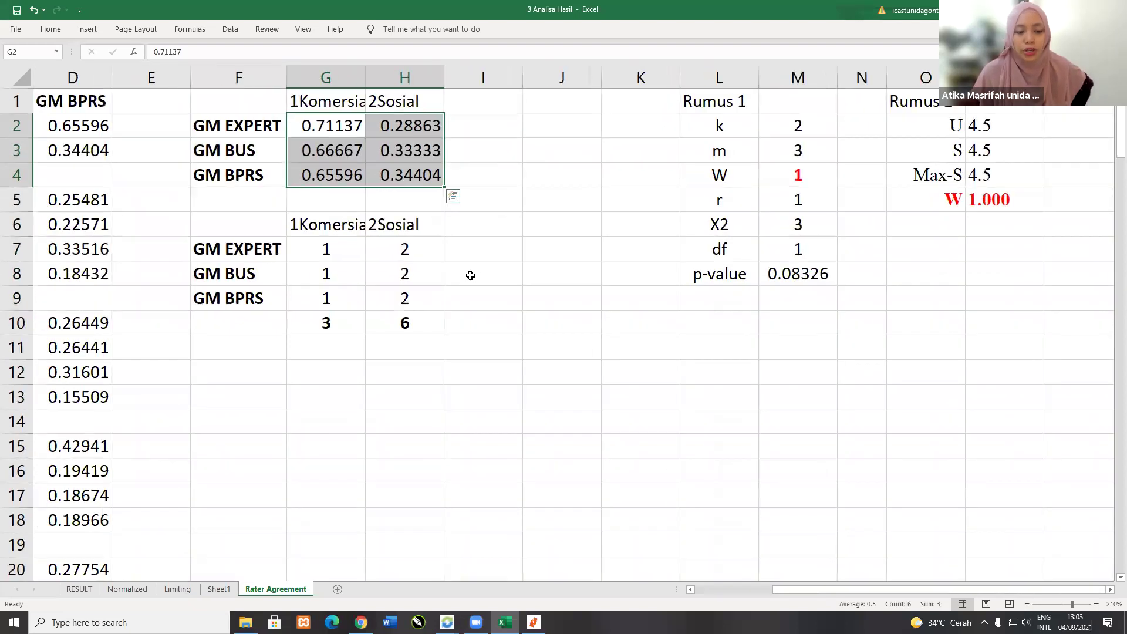
pyautogui.moveTo(322, 249); pyautogui.dragTo(395, 302)
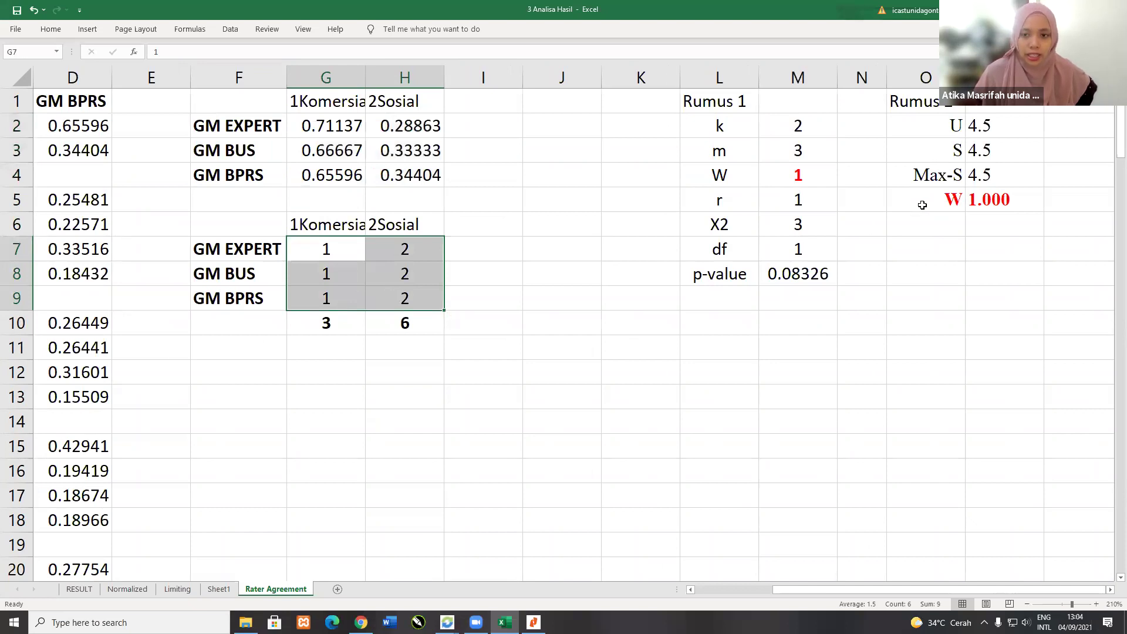
pyautogui.moveTo(738, 120); pyautogui.dragTo(808, 274)
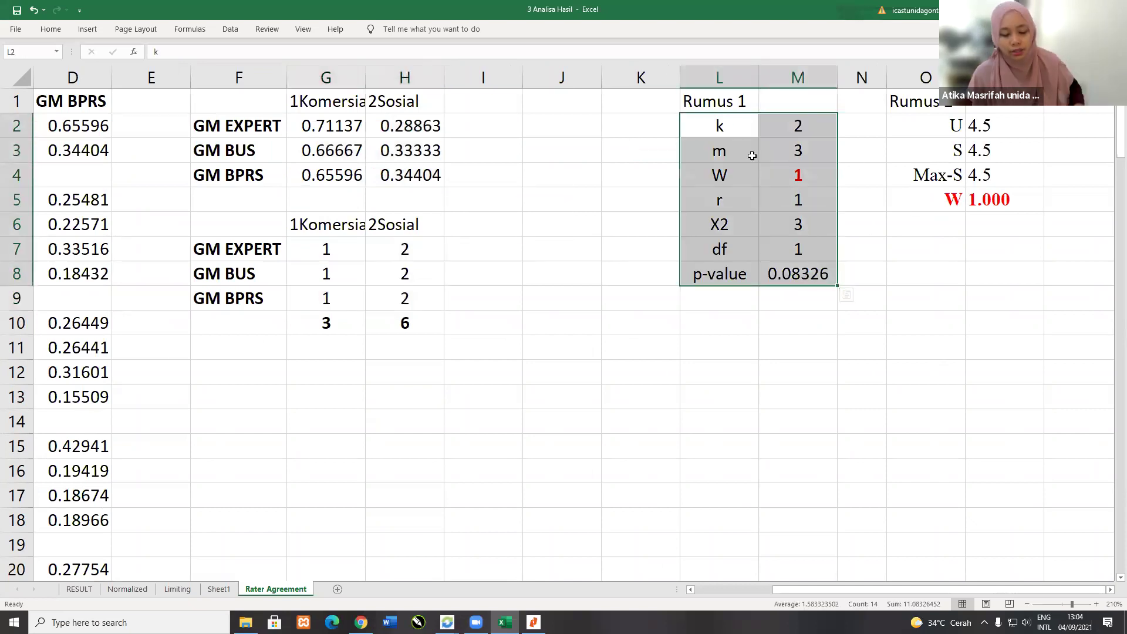
# Step: Switch to Nitro Reader to check the rater agreement and p-value columns in Table 2, and return to the Excel workbook
pyautogui.hotkey('alt', 'Tab')
pyautogui.click(556, 273)
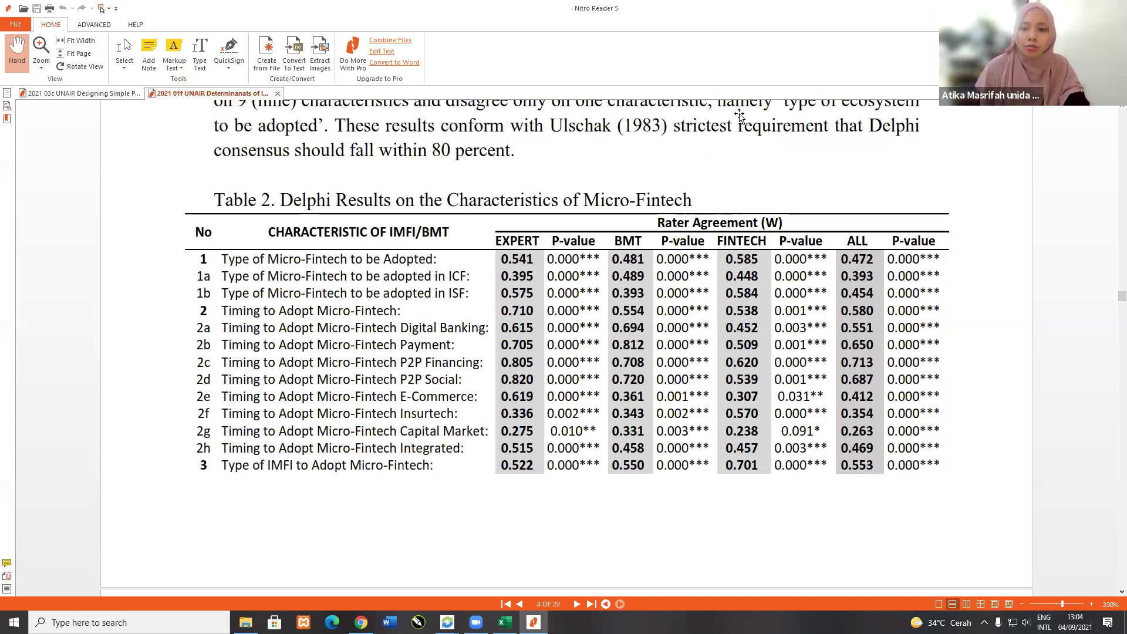
pyautogui.hotkey('alt', 'Tab')
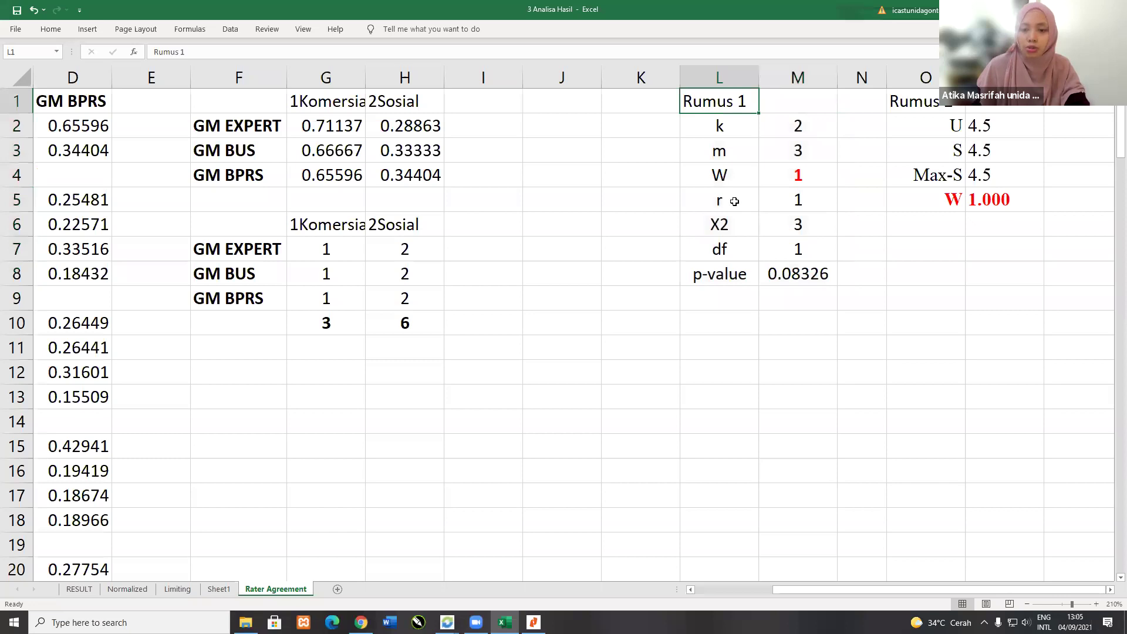
# Step: Examine the formulas for r in M5 and X2 in M6 of the Rumus 1 block
pyautogui.click(734, 201)
pyautogui.click(735, 176)
pyautogui.press('F2')
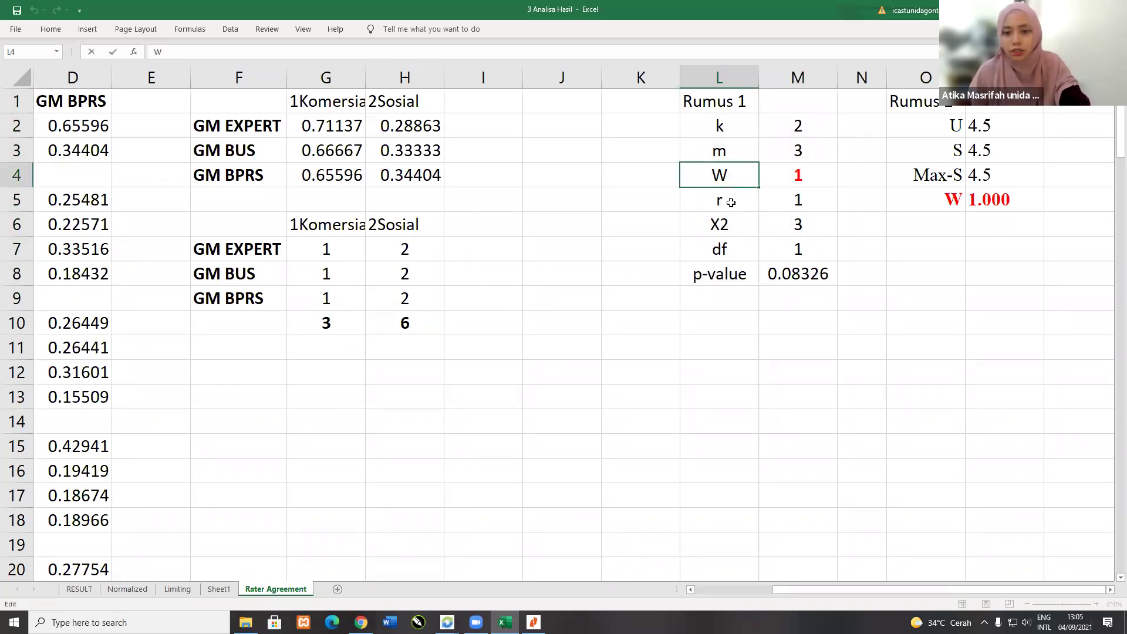
pyautogui.click(732, 202)
pyautogui.doubleClick(771, 205)
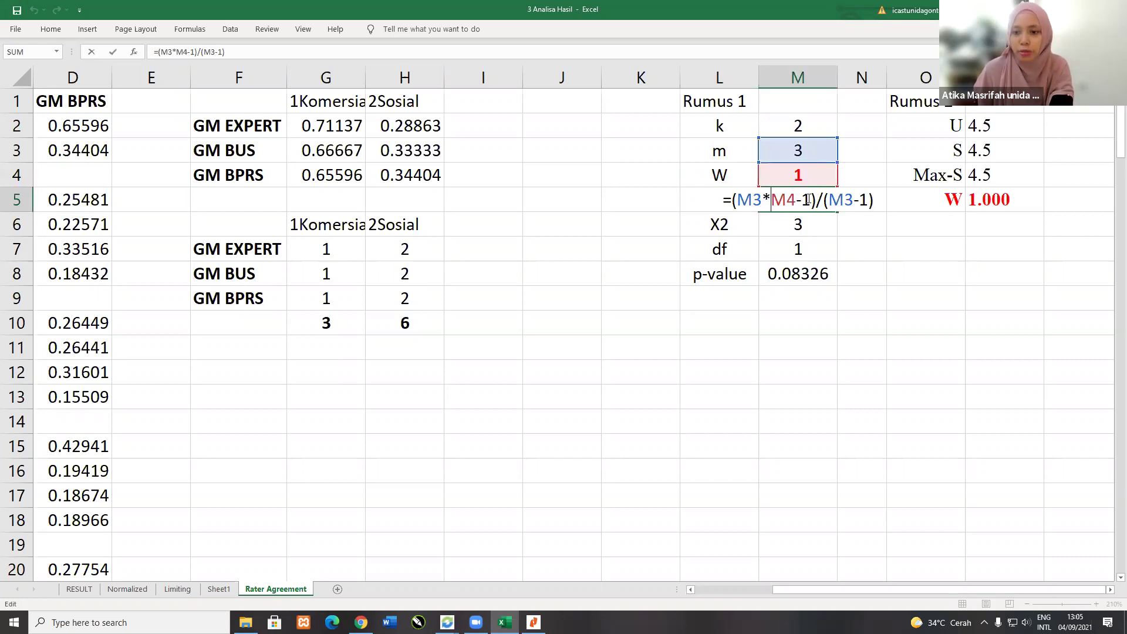
pyautogui.click(736, 229)
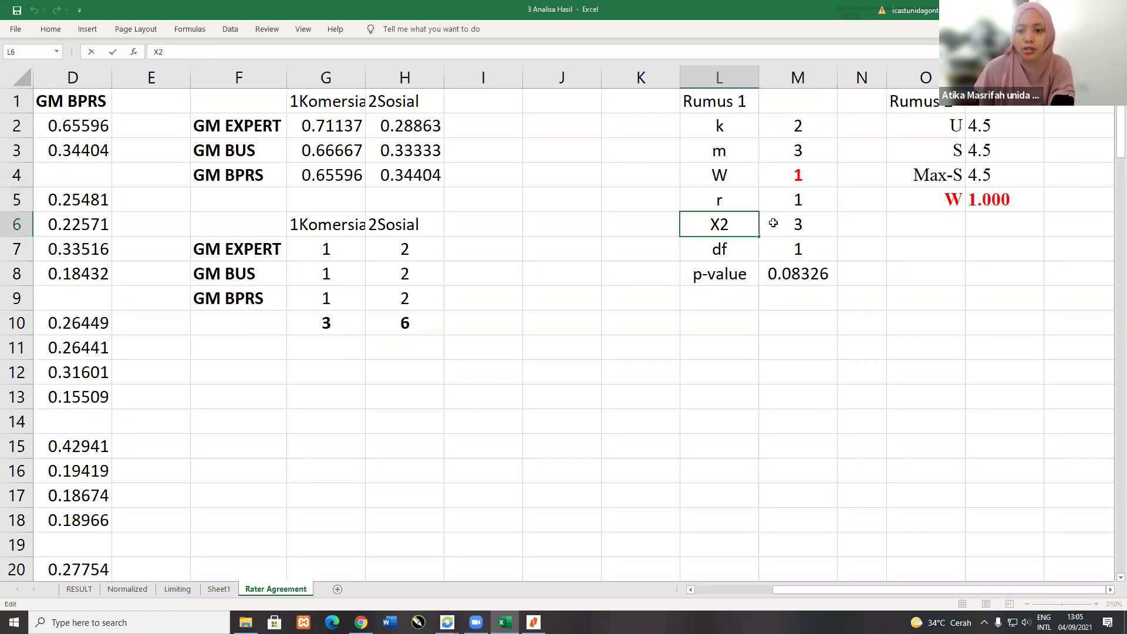
pyautogui.doubleClick(793, 223)
pyautogui.press('Return')
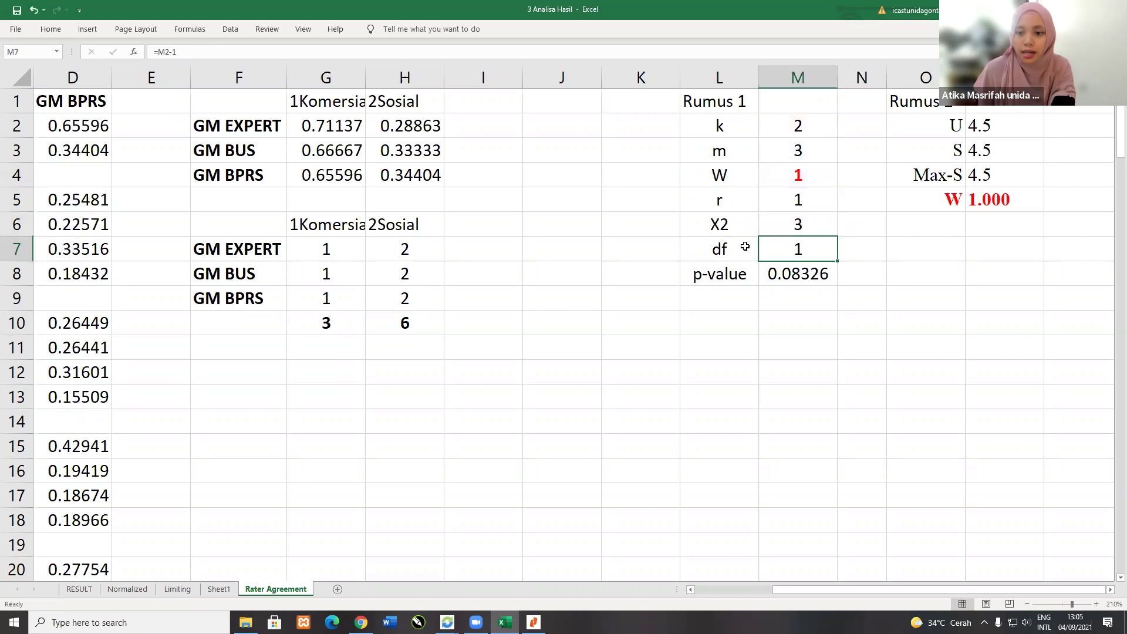
# Step: Examine the df formula in M7 and the CHIDIST p-value formula in M8
pyautogui.click(712, 245)
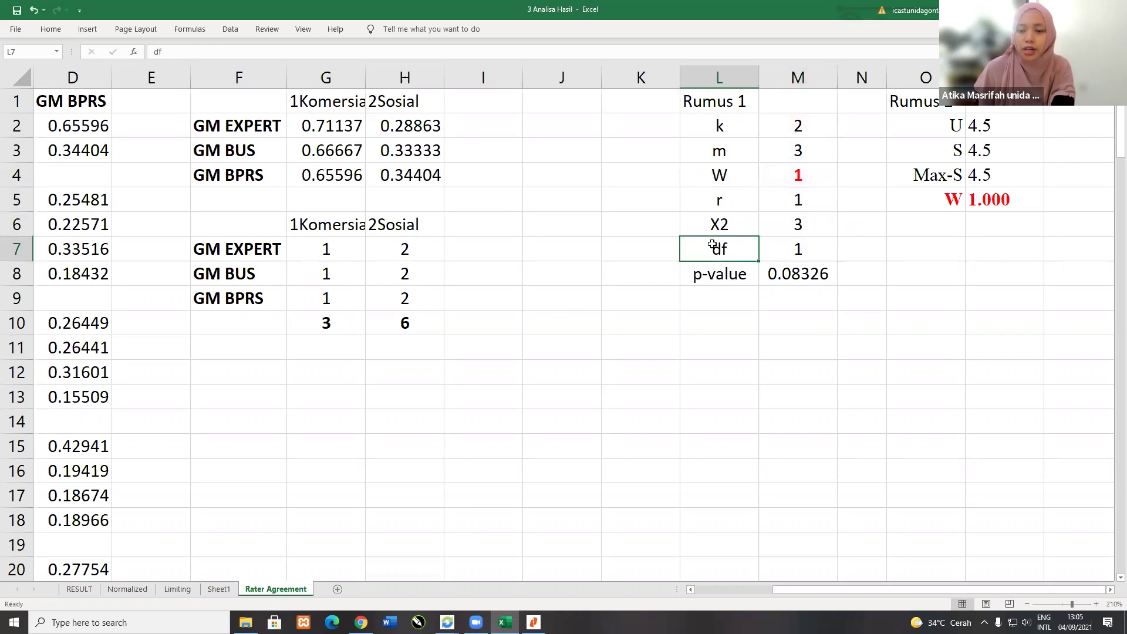
pyautogui.doubleClick(792, 249)
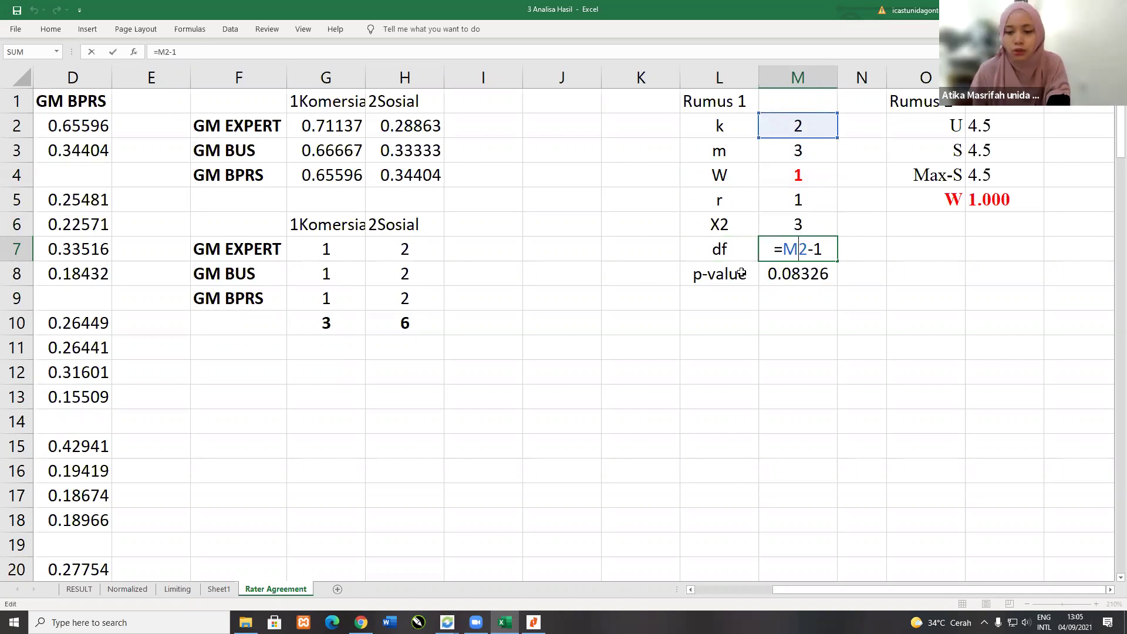
pyautogui.press('Return')
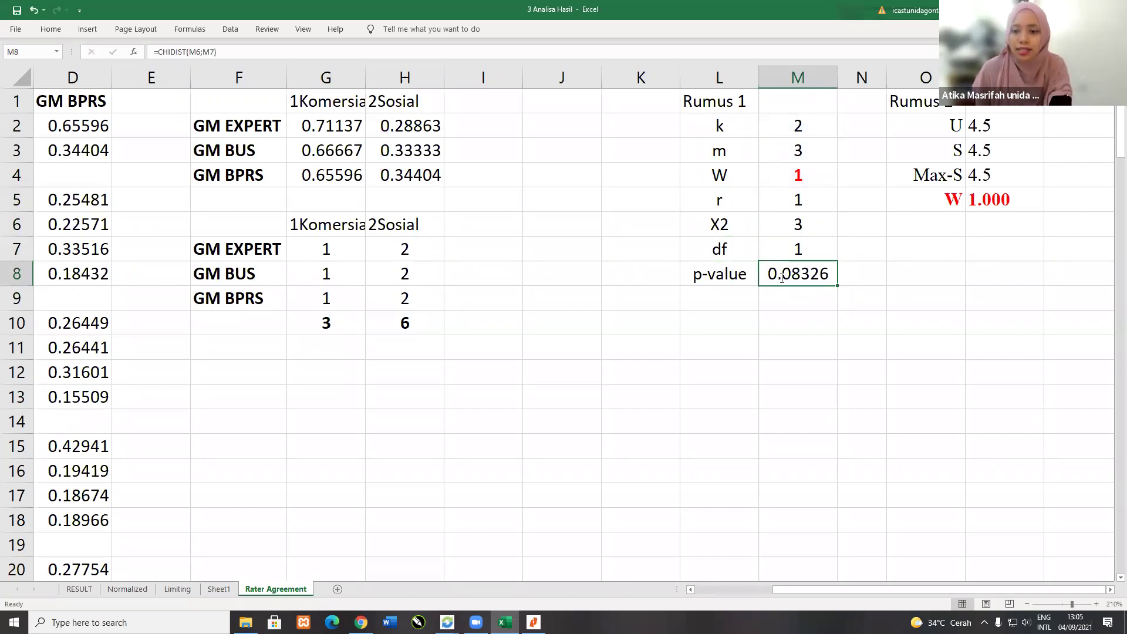
pyautogui.doubleClick(779, 278)
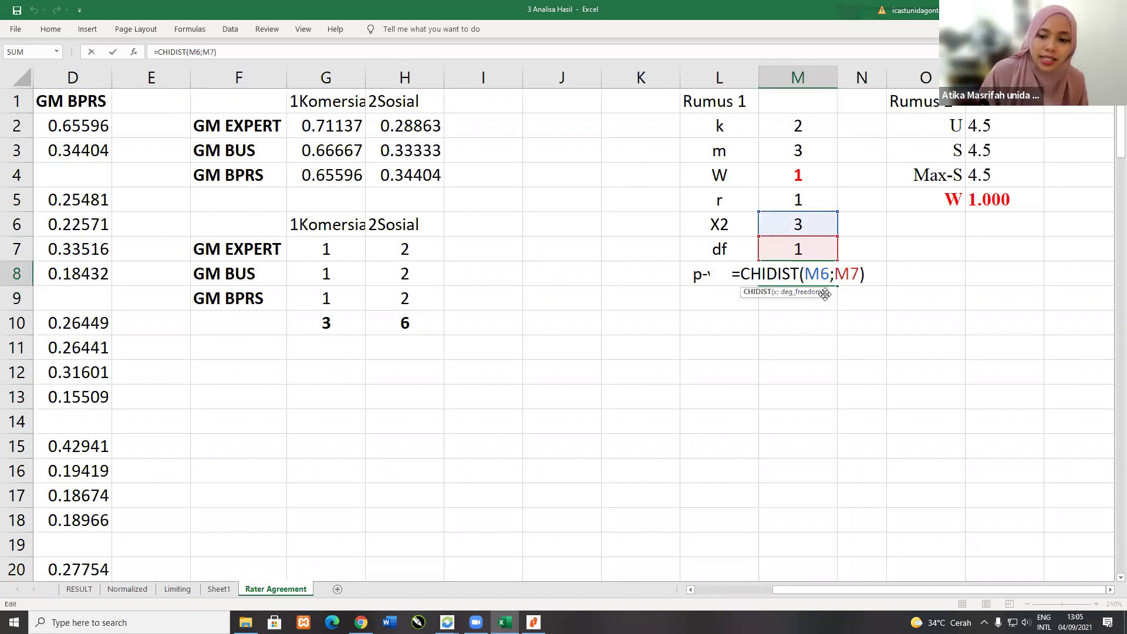
pyautogui.press('Return')
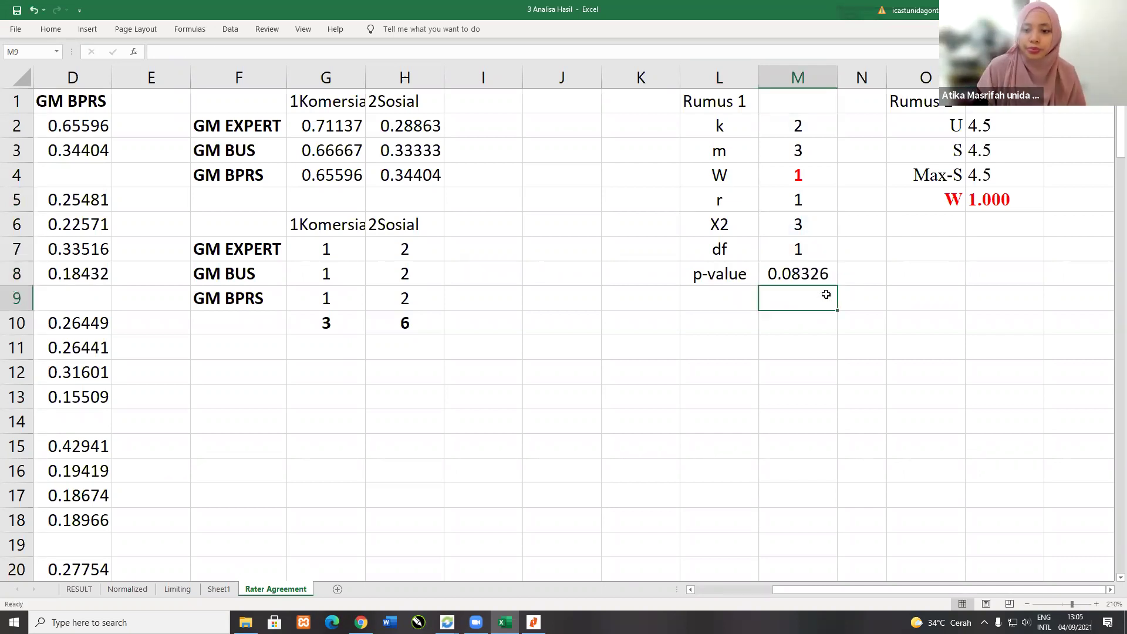
pyautogui.click(846, 272)
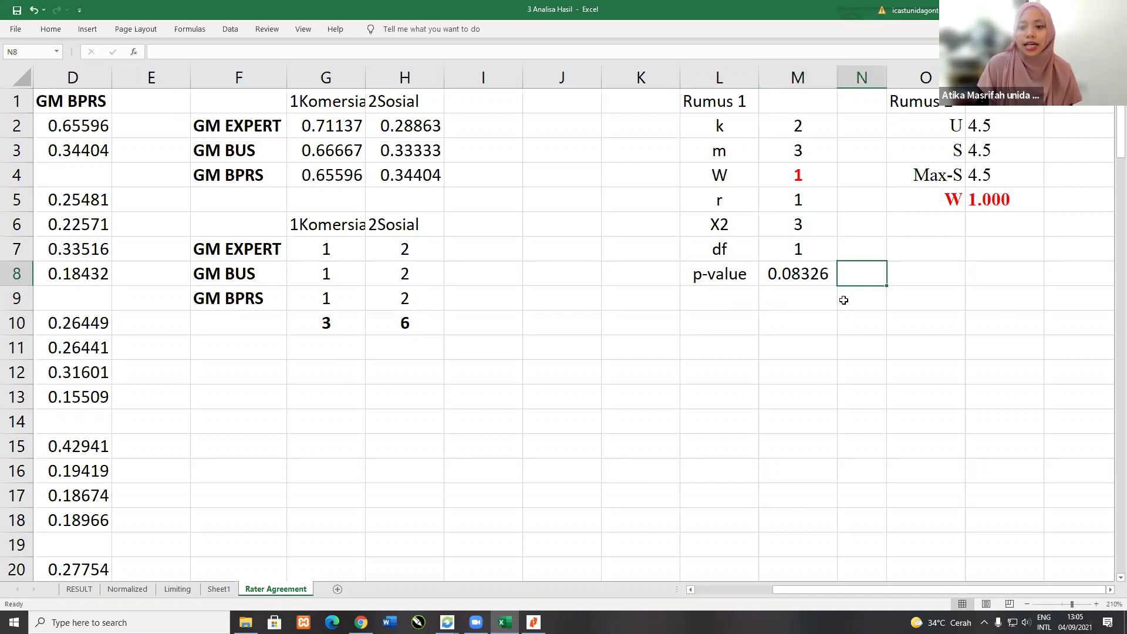
# Step: Add an alpha row beneath the p-value, entering the label alpha in L9 and 10% in M9
pyautogui.click(783, 292)
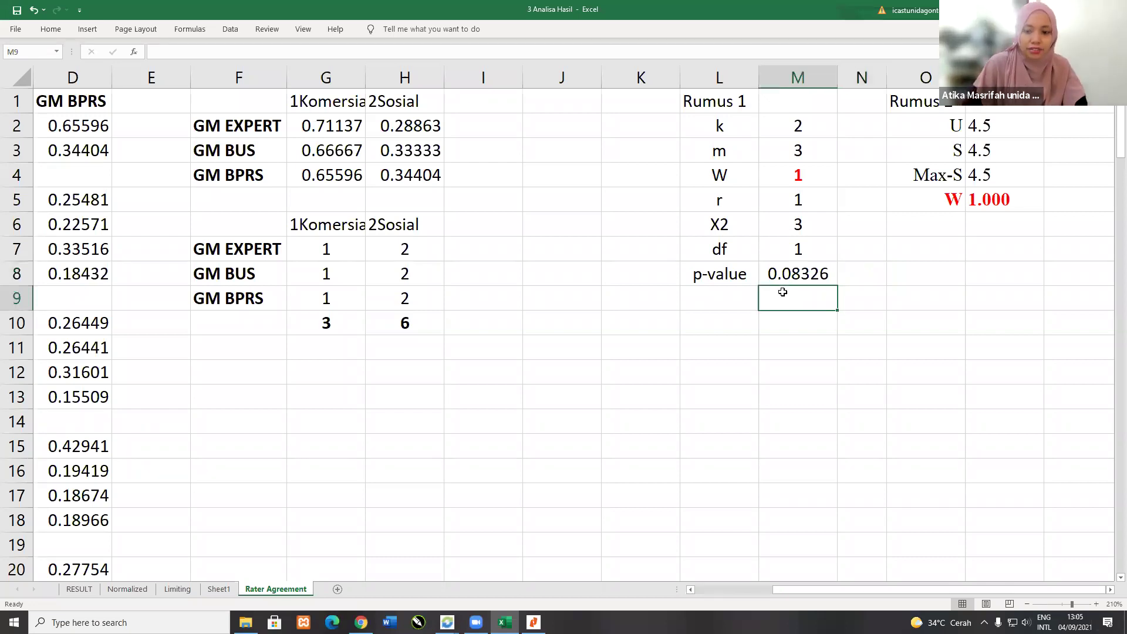
pyautogui.press('Left')
pyautogui.write('alpha')
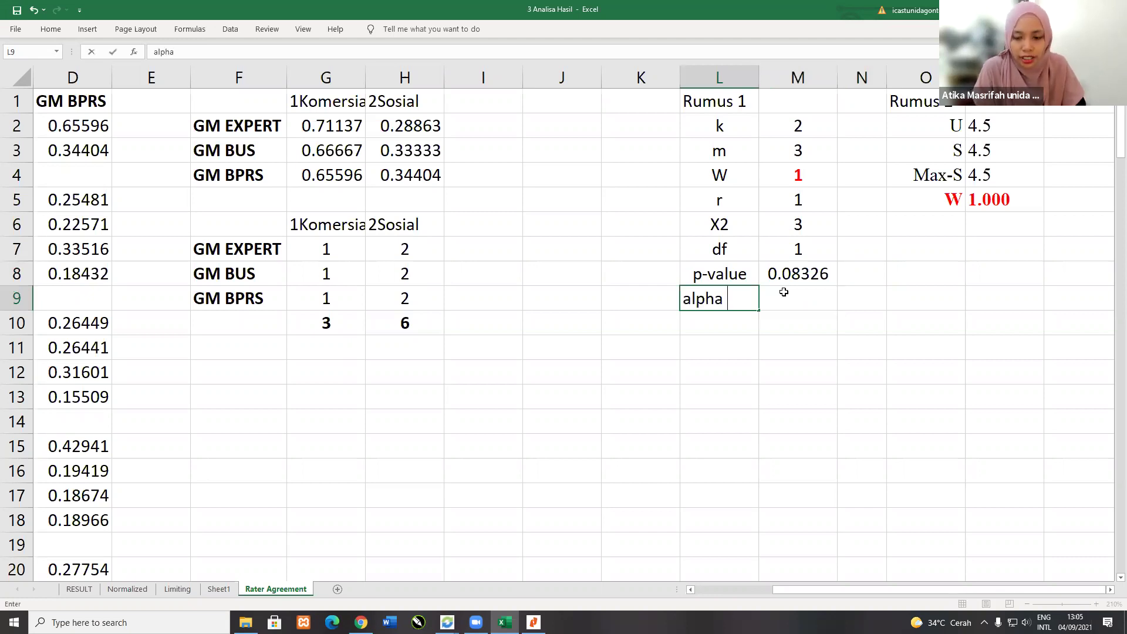
pyautogui.press('Right')
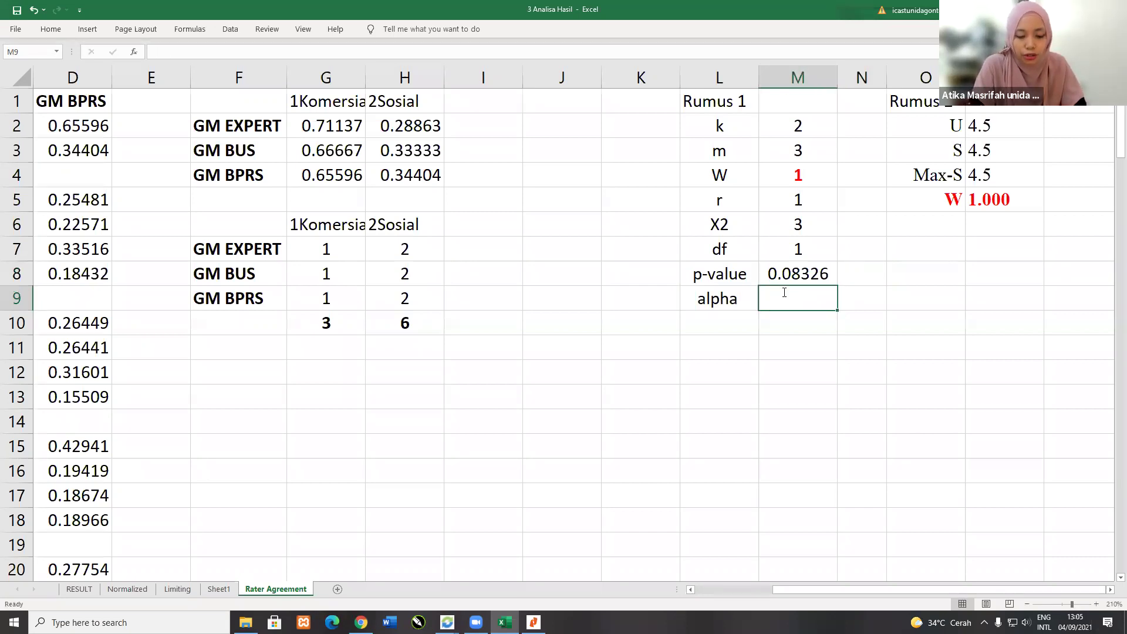
pyautogui.write('10%')
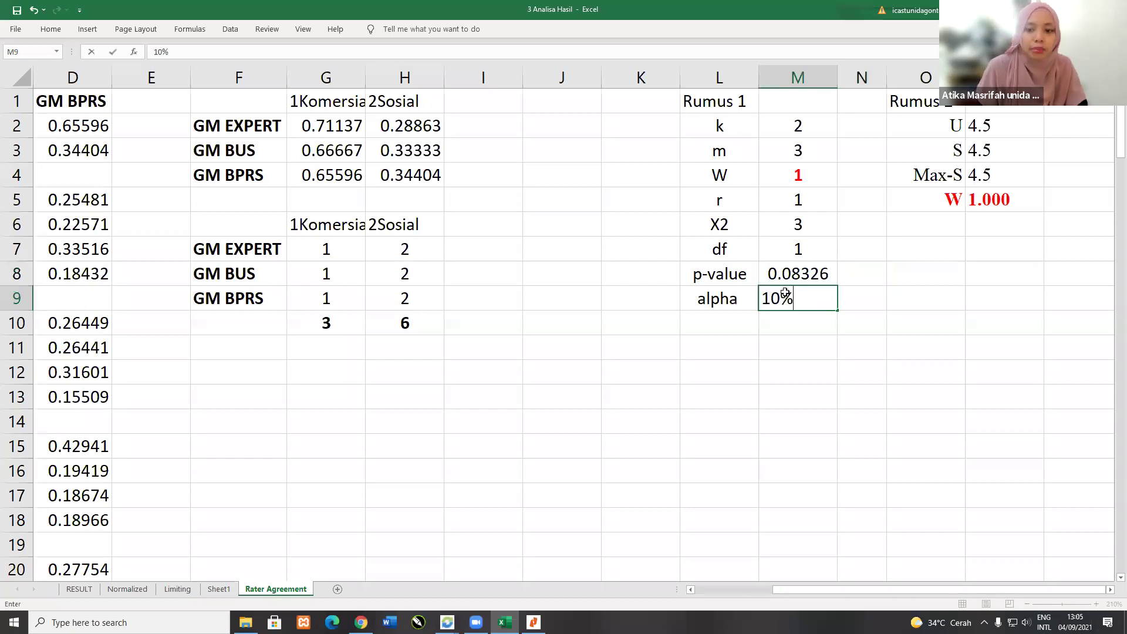
pyautogui.press('Return')
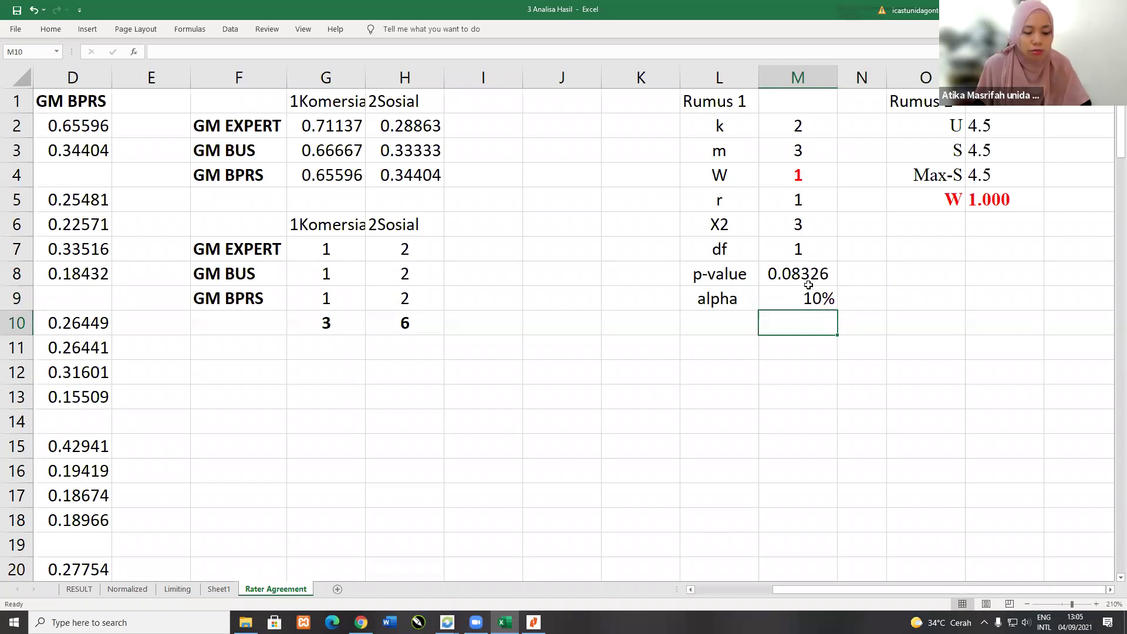
# Step: Switch to Nitro Reader, highlight the 0.01, 0.05 and 0.10 significance-level notes under Table 2, and return to the Excel workbook
pyautogui.hotkey('alt', 'Tab')
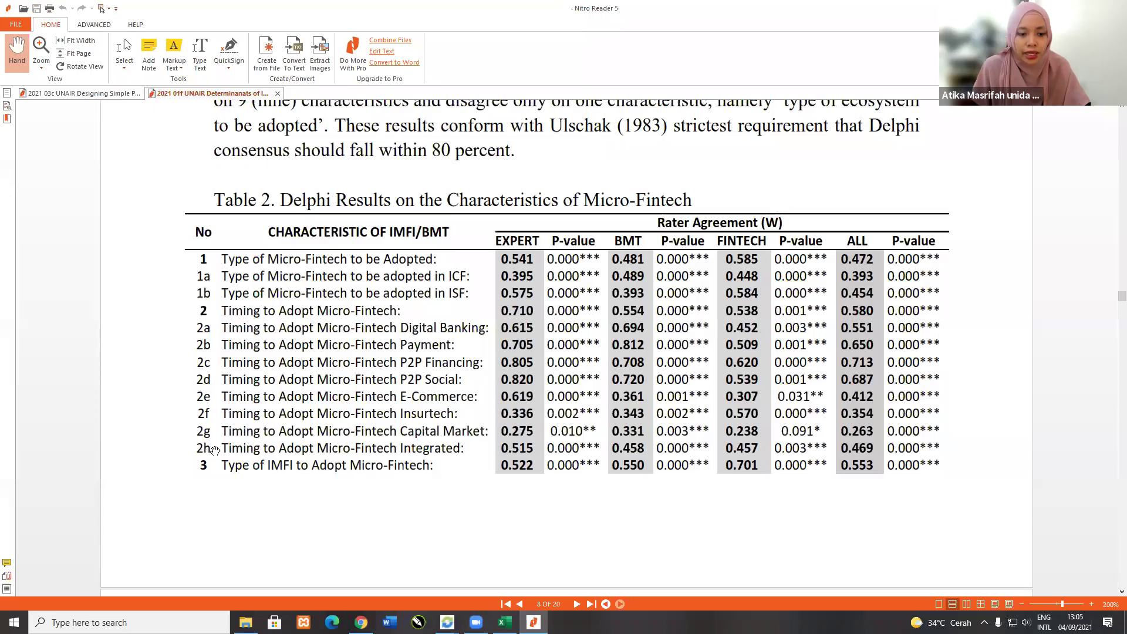
pyautogui.scroll(-10, 238, 439)
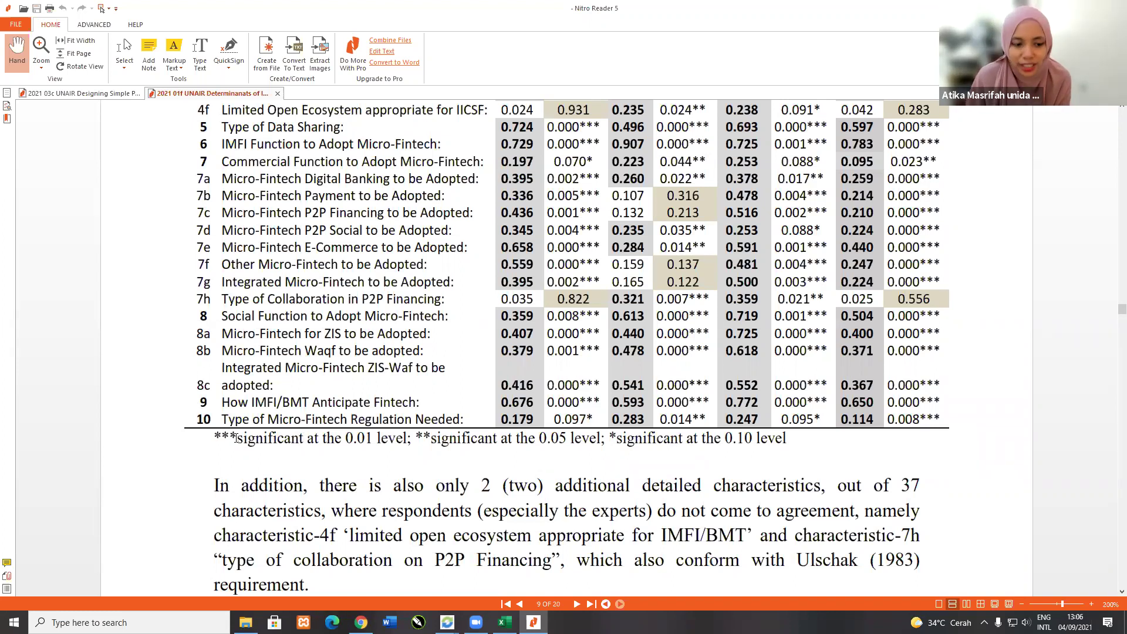
pyautogui.moveTo(238, 438); pyautogui.dragTo(324, 438)
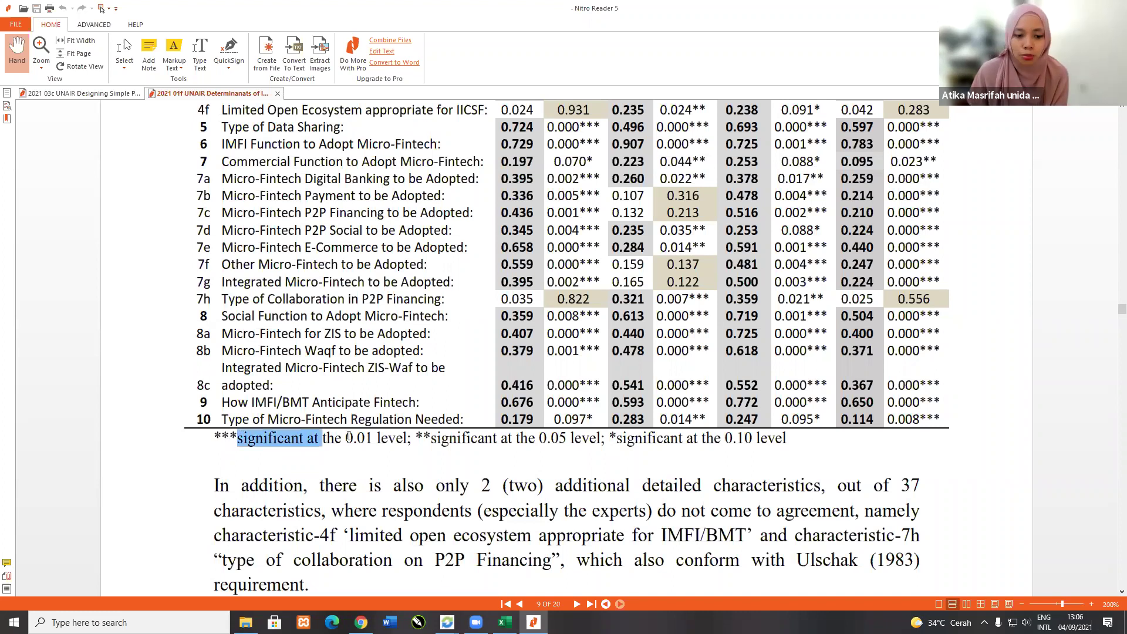
pyautogui.moveTo(412, 438); pyautogui.dragTo(599, 438)
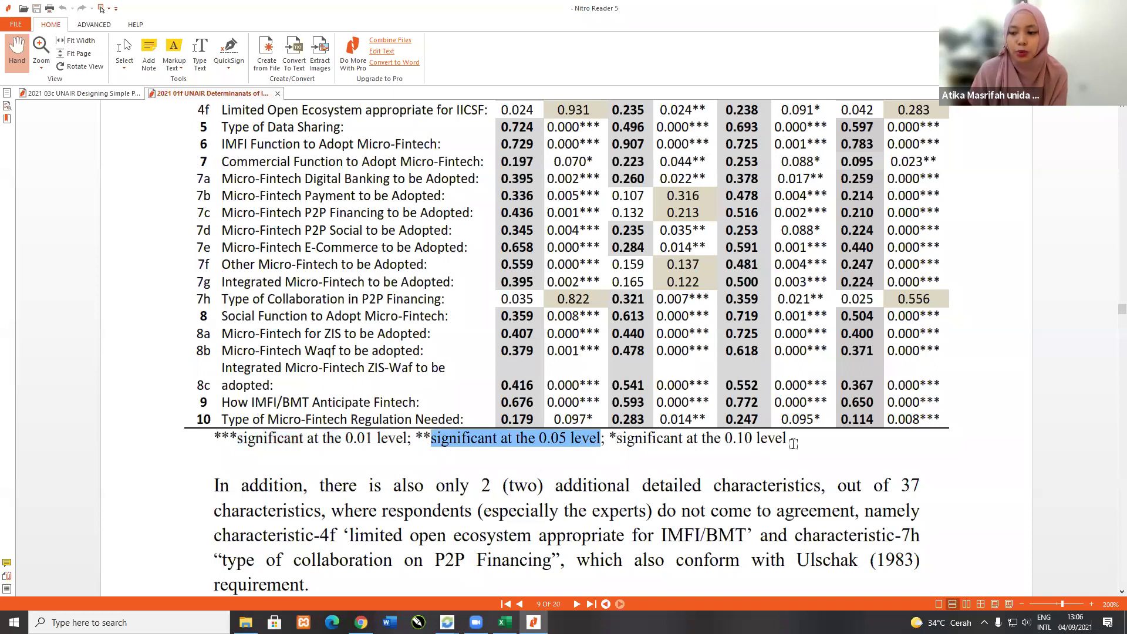
pyautogui.moveTo(790, 441); pyautogui.dragTo(609, 440)
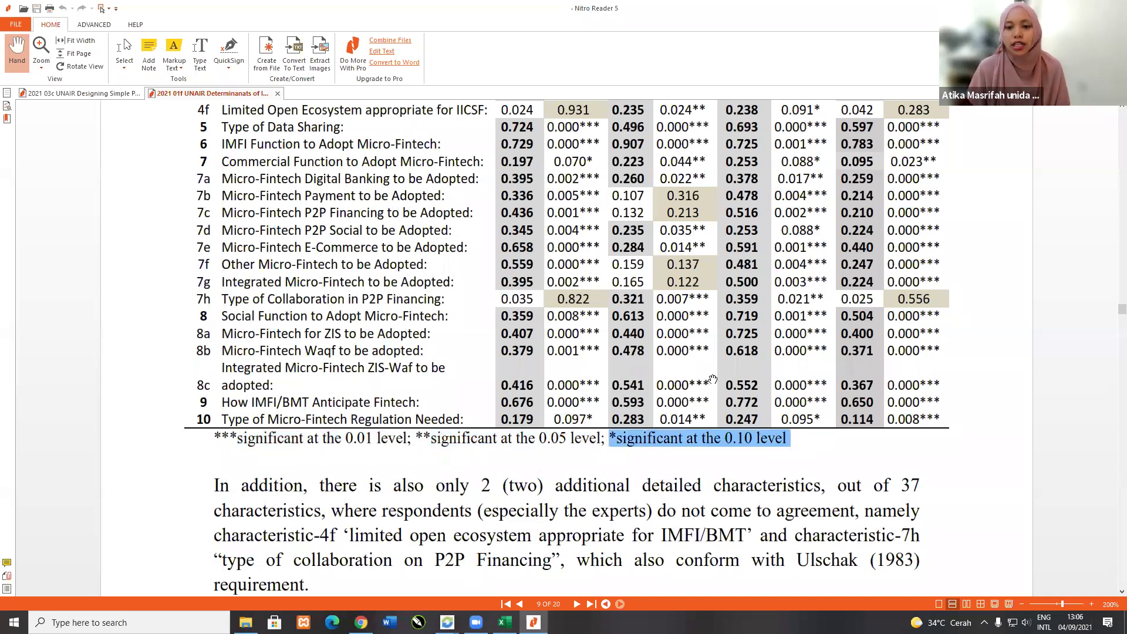
pyautogui.click(713, 379)
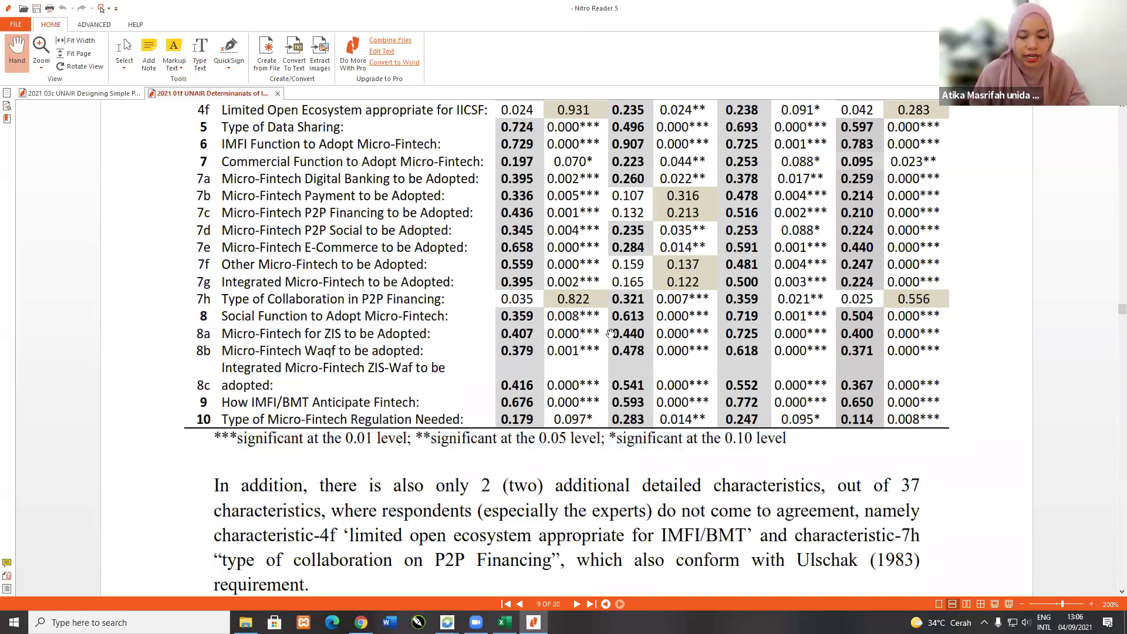
pyautogui.hotkey('alt', 'Tab')
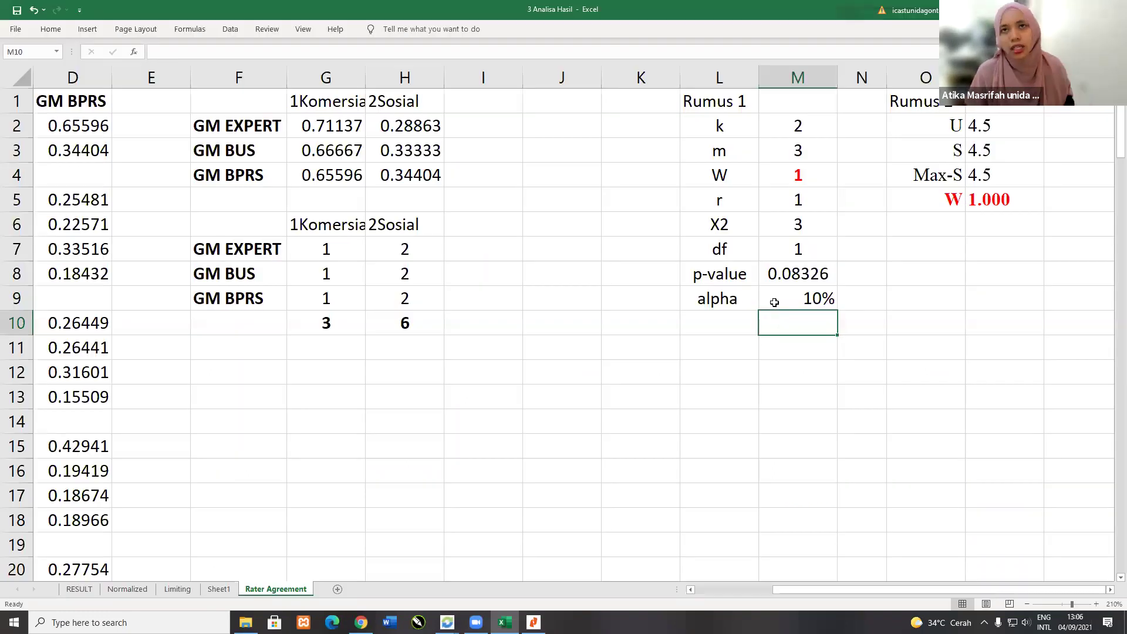
# Step: Review the W result in M4 against the Komersial and Sosial rankings, and recheck the CHIDIST formula in M8
pyautogui.click(803, 176)
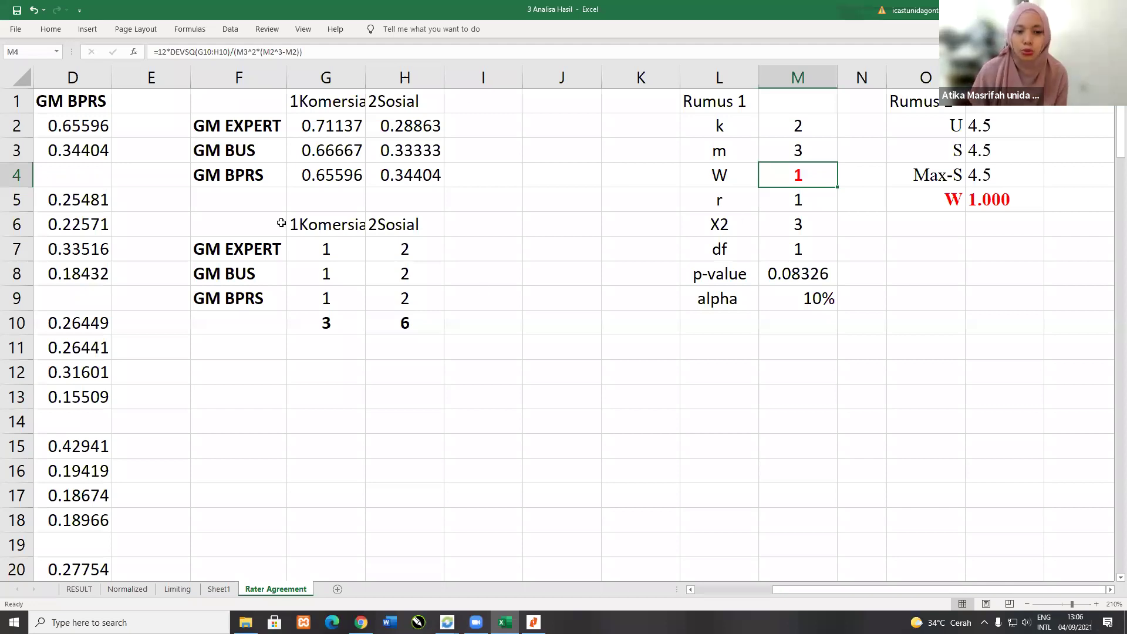
pyautogui.click(321, 246)
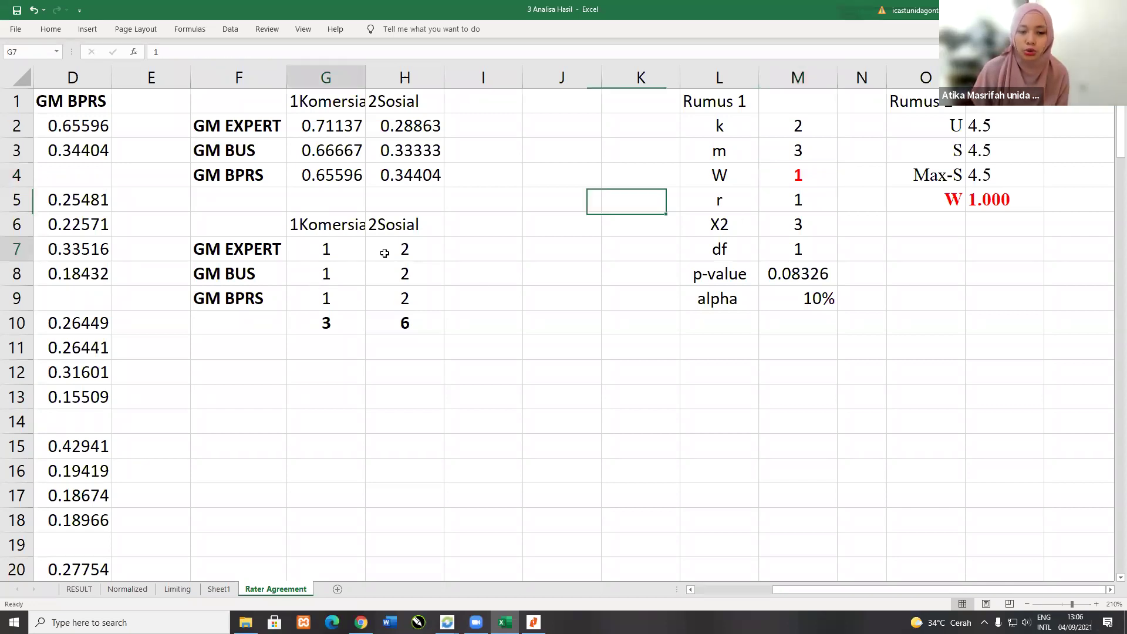
pyautogui.moveTo(399, 238); pyautogui.dragTo(396, 296)
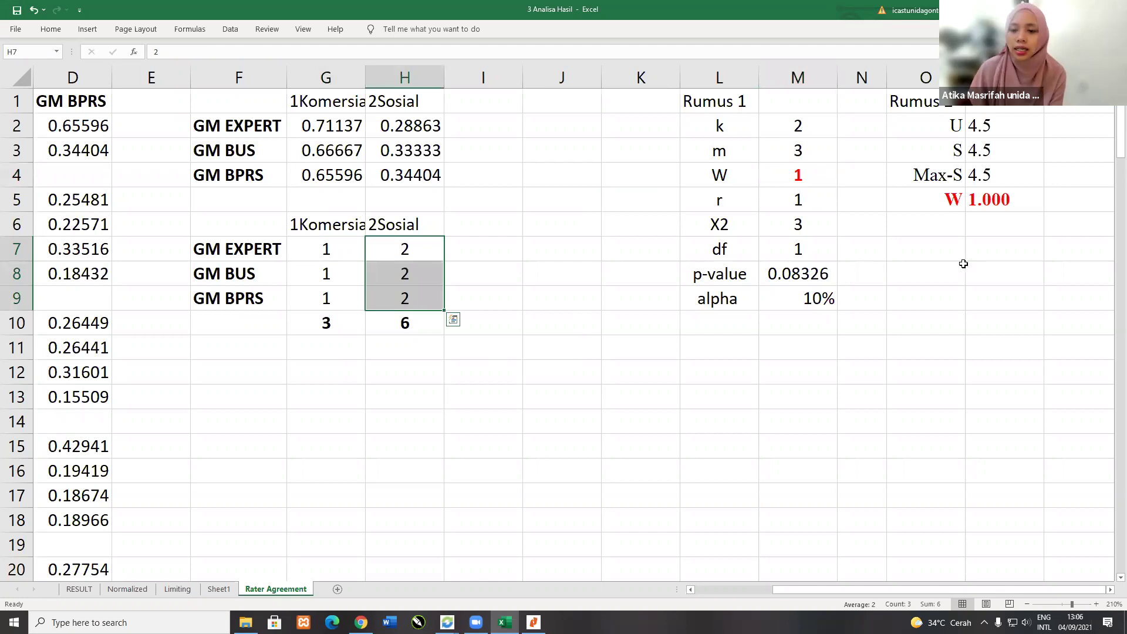
pyautogui.doubleClick(779, 280)
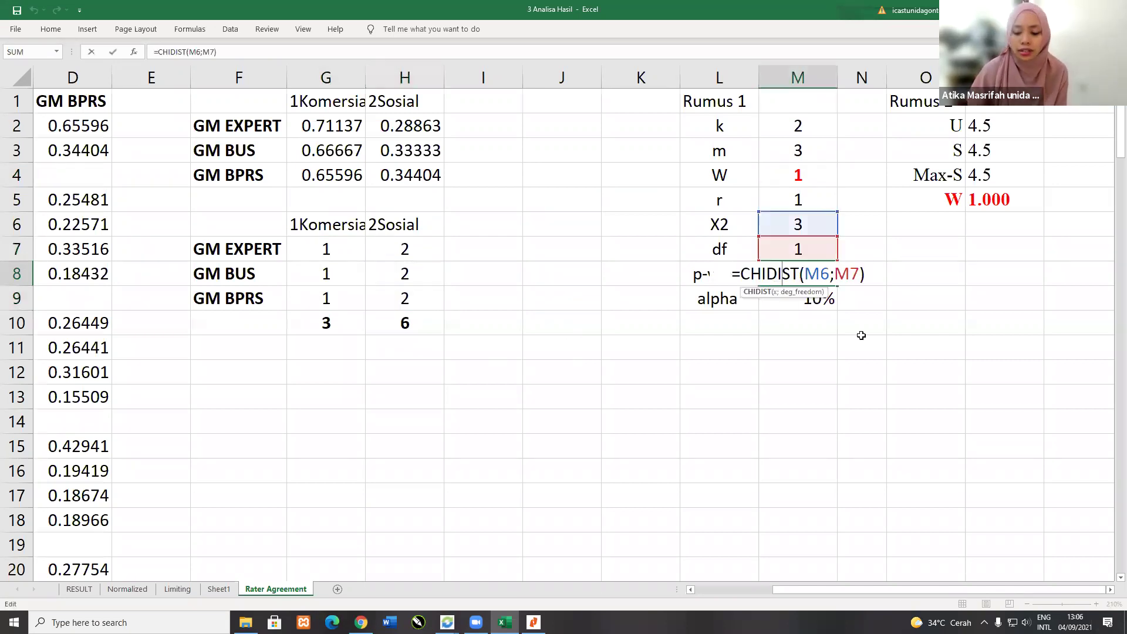
pyautogui.press('Return')
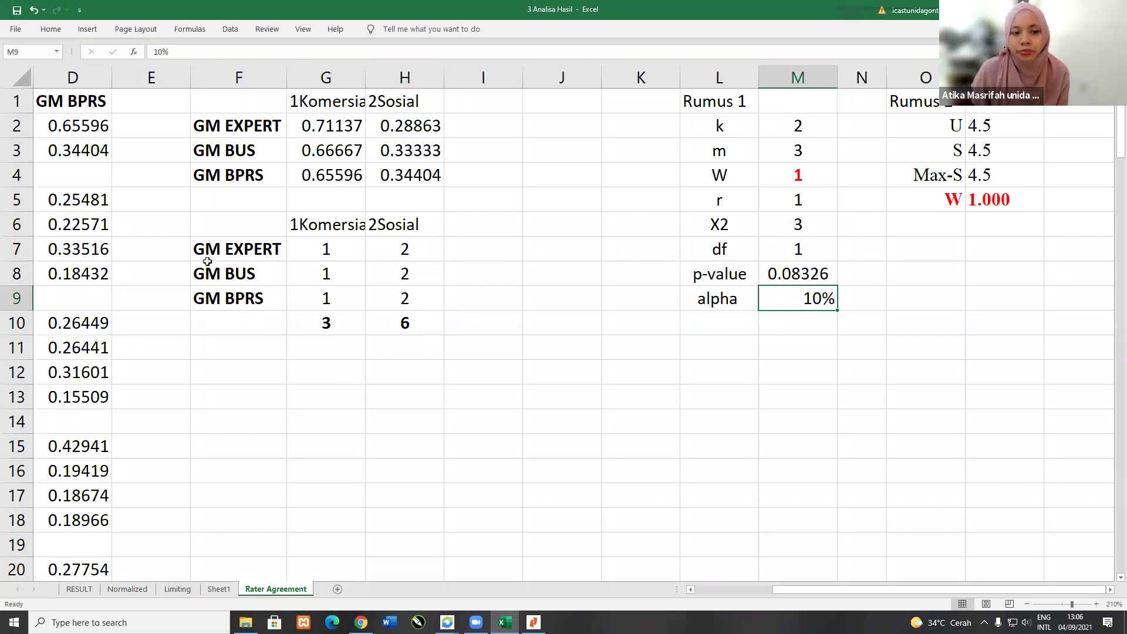
# Step: Highlight the rater labels GM EXPERT, GM BUS and GM BPRS in F7:F9 and relate them to the p-value in M8
pyautogui.click(229, 249)
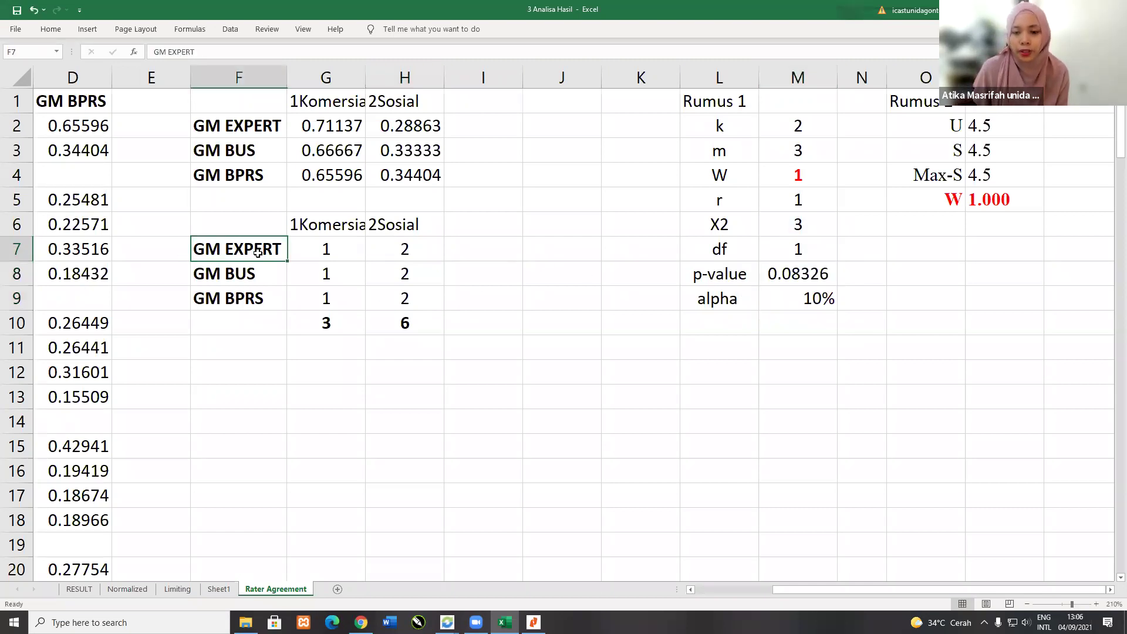
pyautogui.hotkey('ctrl', 'v')
pyautogui.press('Escape')
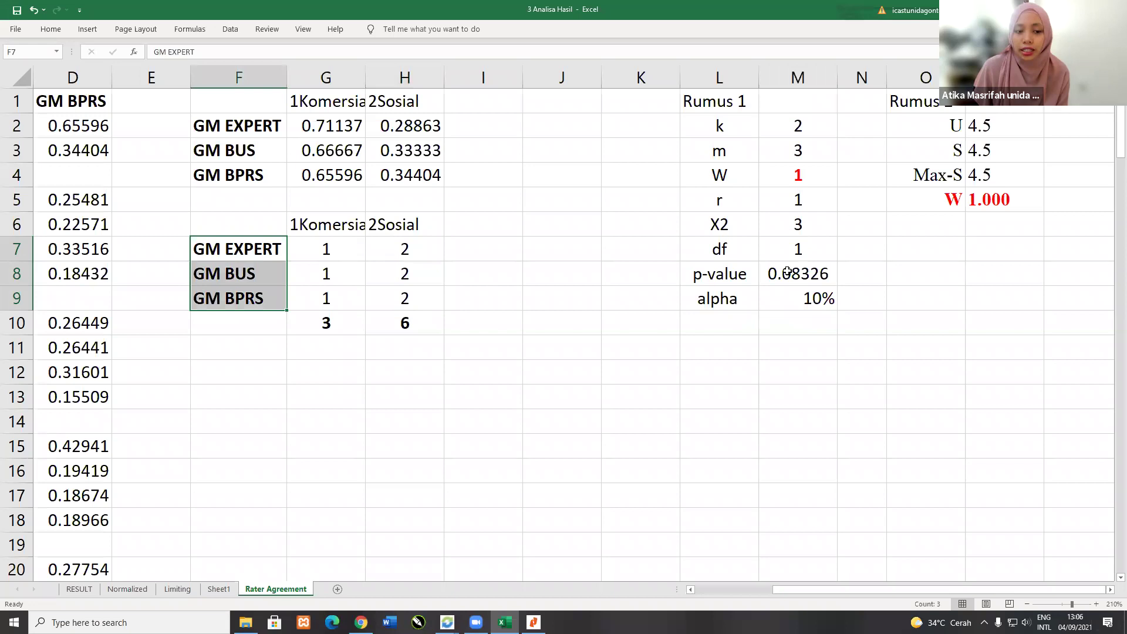
pyautogui.hotkey('ctrl', 'v')
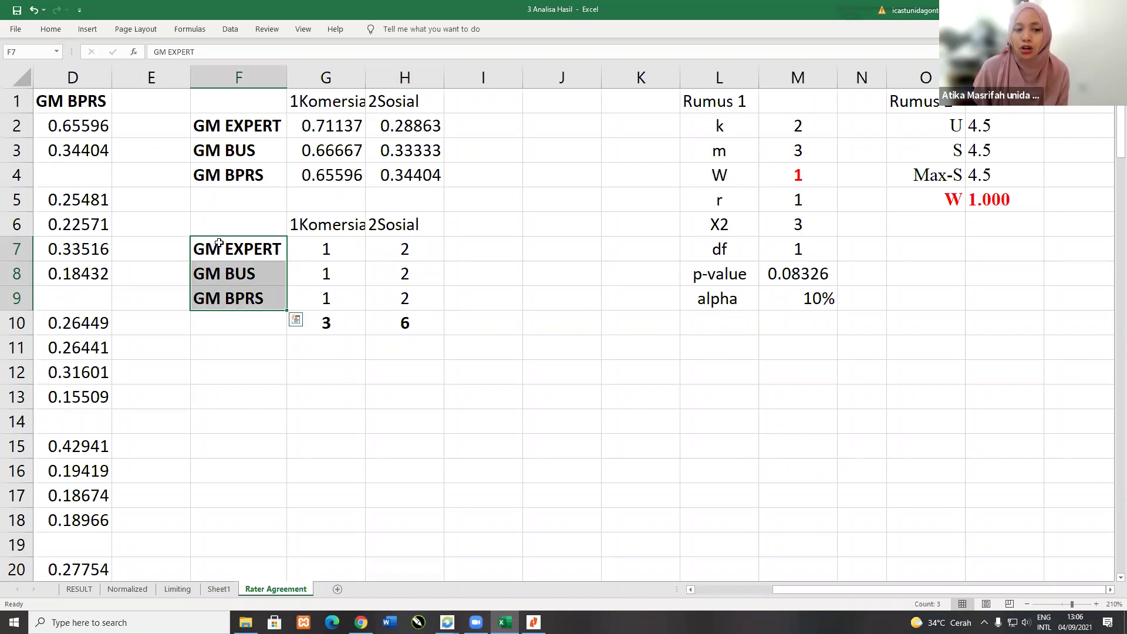
pyautogui.press('Escape')
pyautogui.hotkey('ctrl', 'v')
pyautogui.press('Escape')
pyautogui.click(811, 272)
pyautogui.moveTo(253, 246); pyautogui.dragTo(244, 300)
pyautogui.hotkey('ctrl', 'v')
pyautogui.moveTo(260, 253); pyautogui.dragTo(259, 515)
# Step: Inspect the X2 formula in M6 and the df entry of Rumus 1, leaving the cells unedited
pyautogui.click(738, 253)
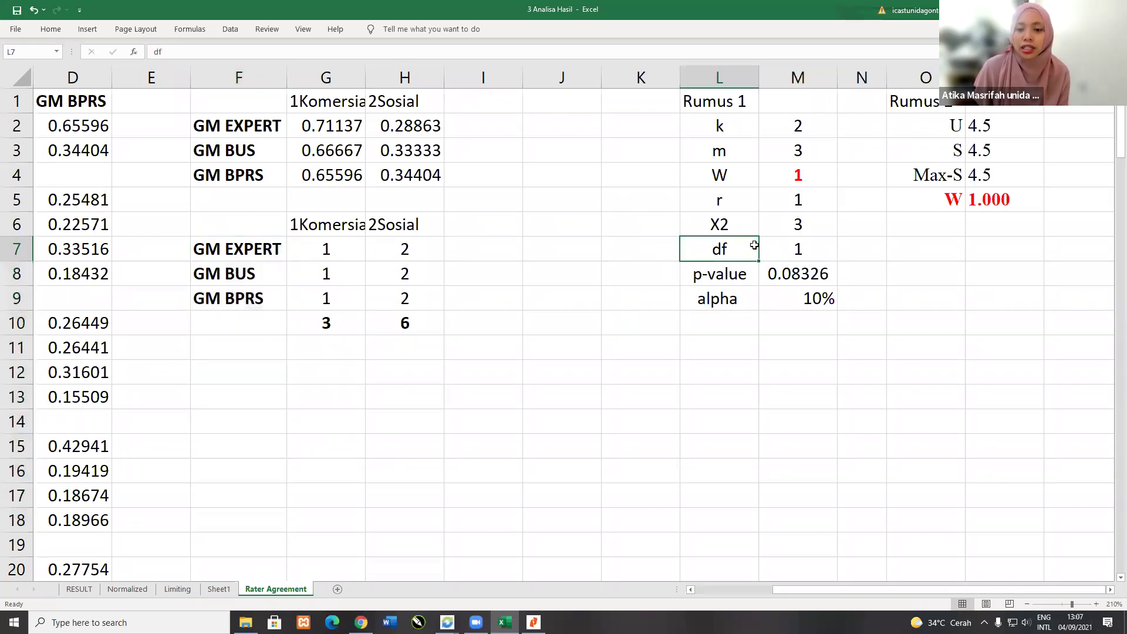
pyautogui.click(707, 223)
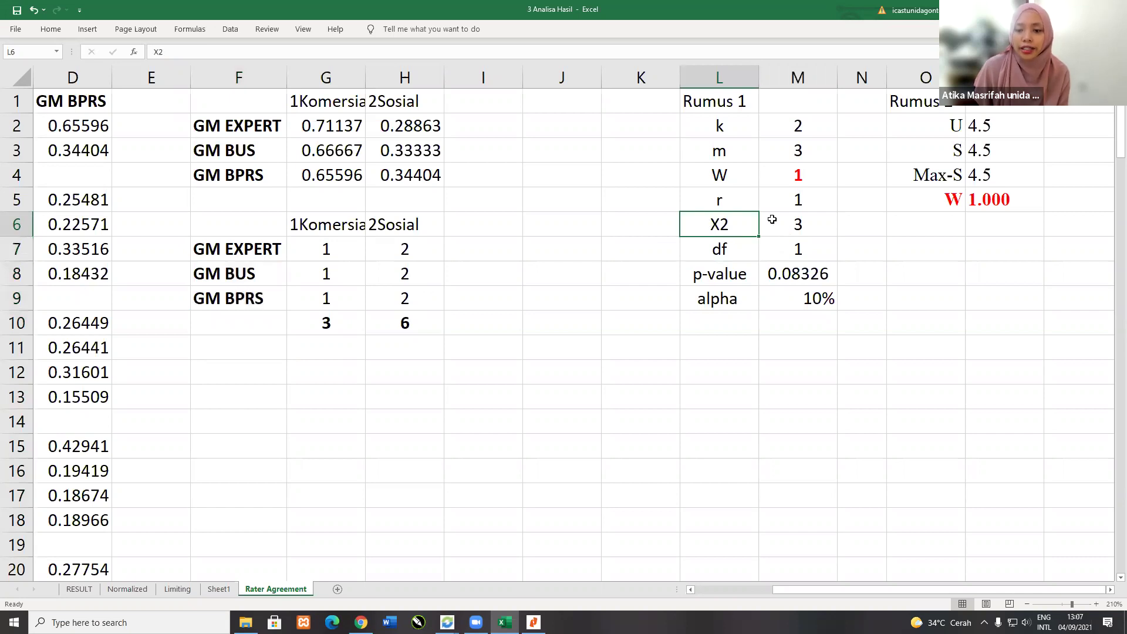
pyautogui.click(774, 220)
pyautogui.doubleClick(794, 225)
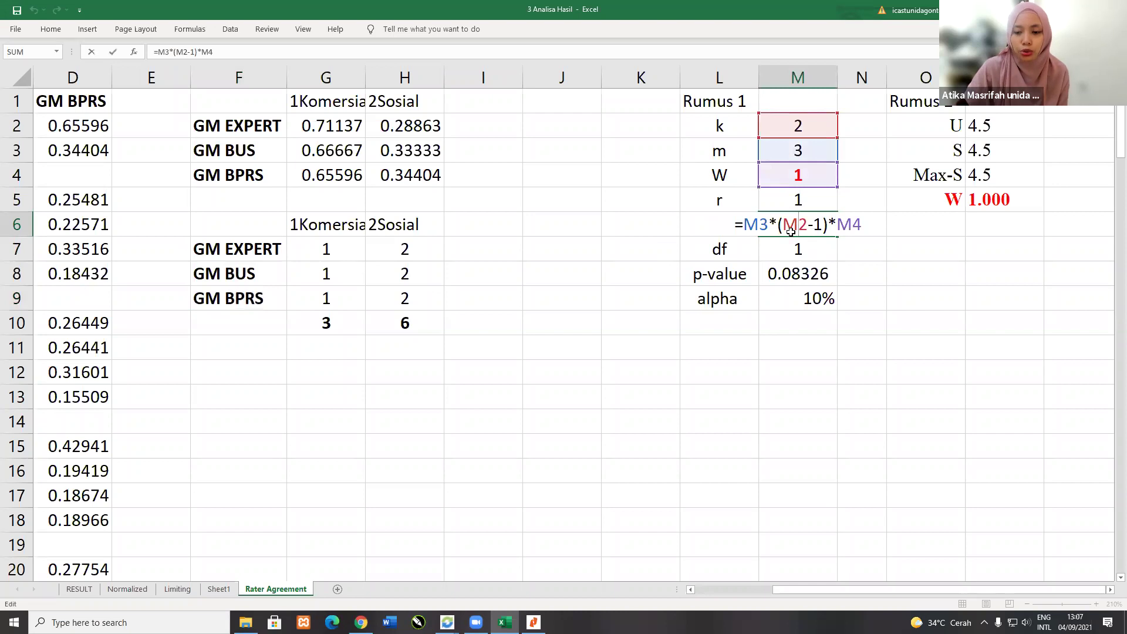
pyautogui.press('Return')
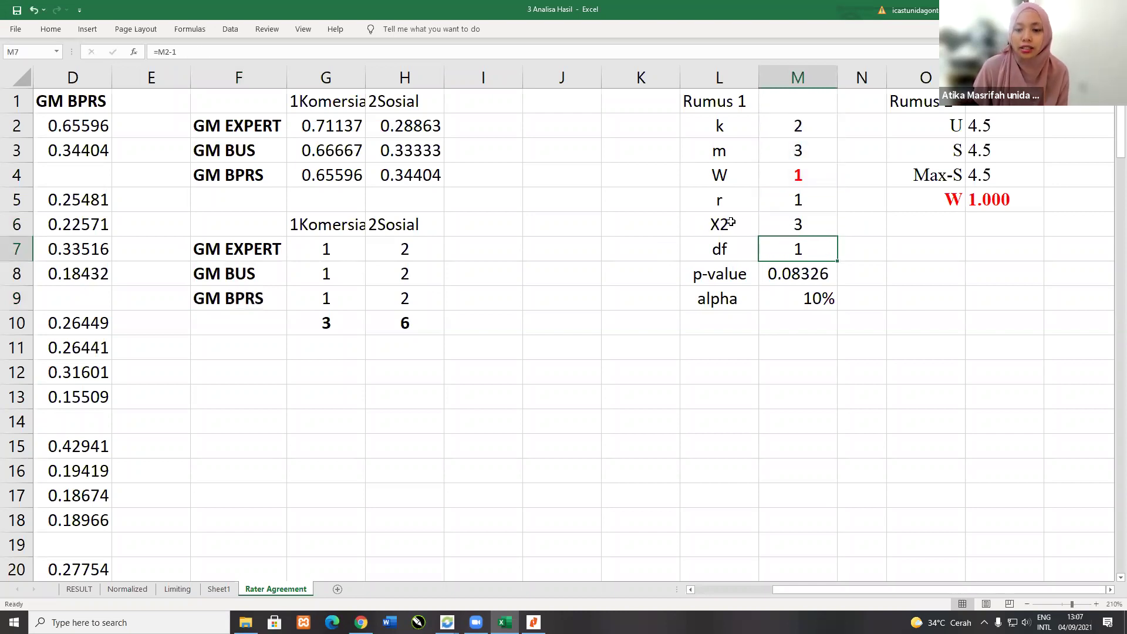
pyautogui.click(731, 222)
pyautogui.click(729, 251)
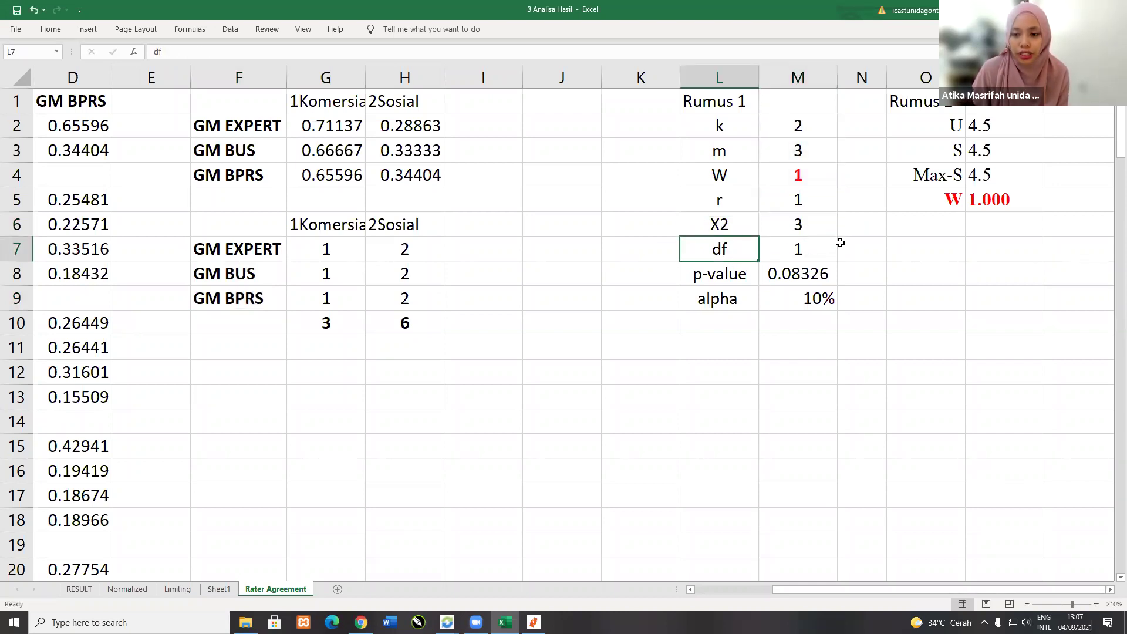
pyautogui.click(817, 224)
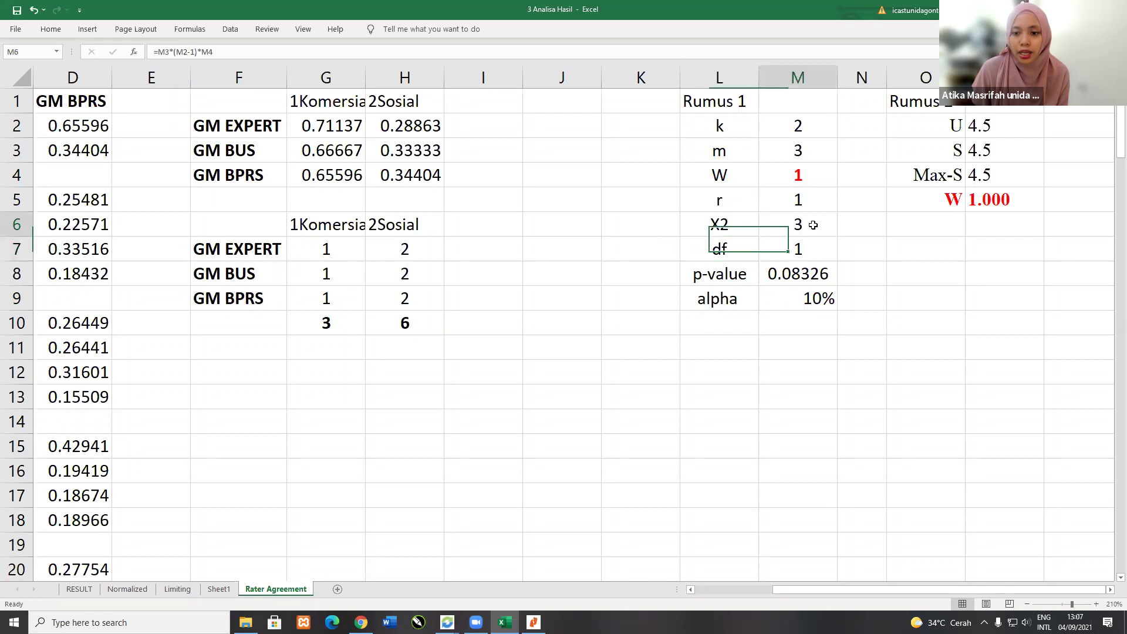
# Step: Inspect the rater-count formula for m in M3, and compare the p-value in M8 with alpha in M9
pyautogui.doubleClick(781, 152)
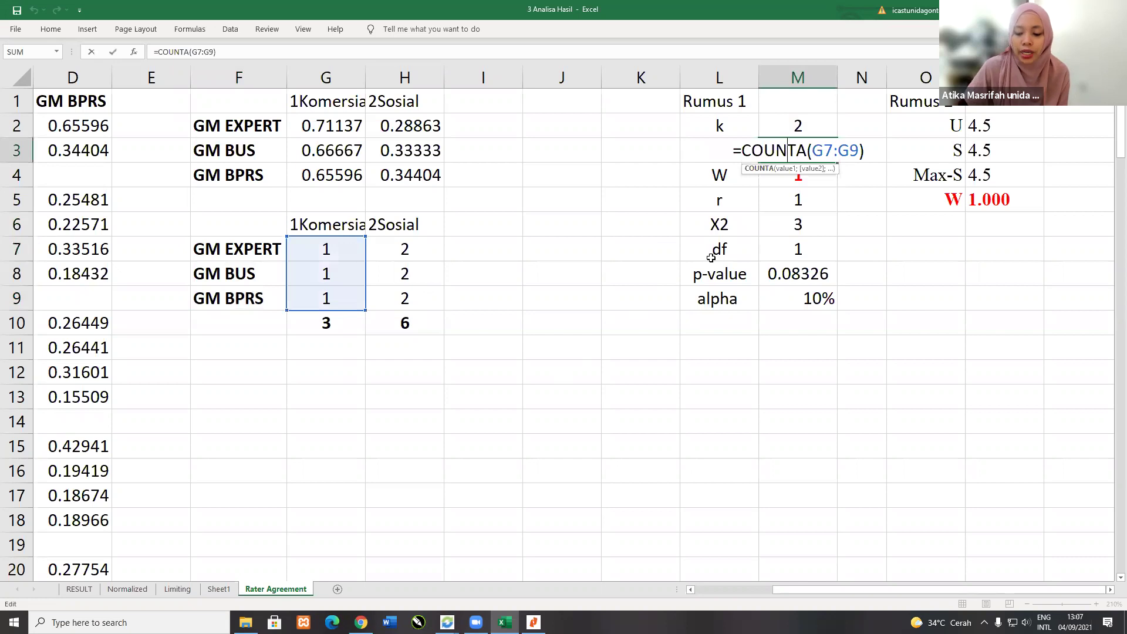
pyautogui.press('Return')
pyautogui.click(779, 270)
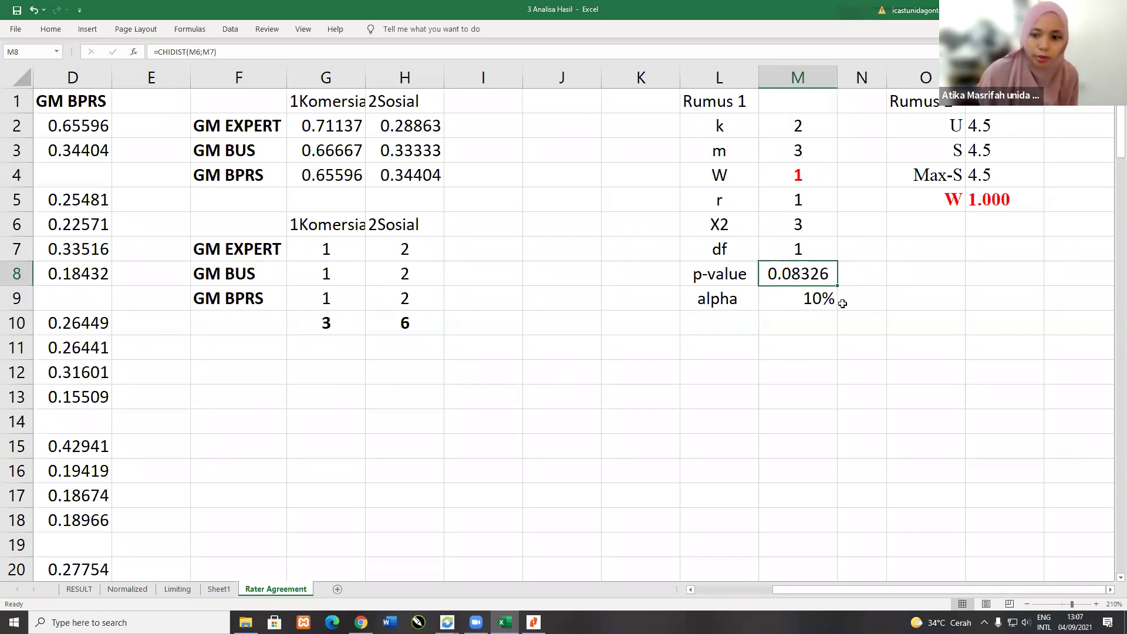
pyautogui.click(794, 298)
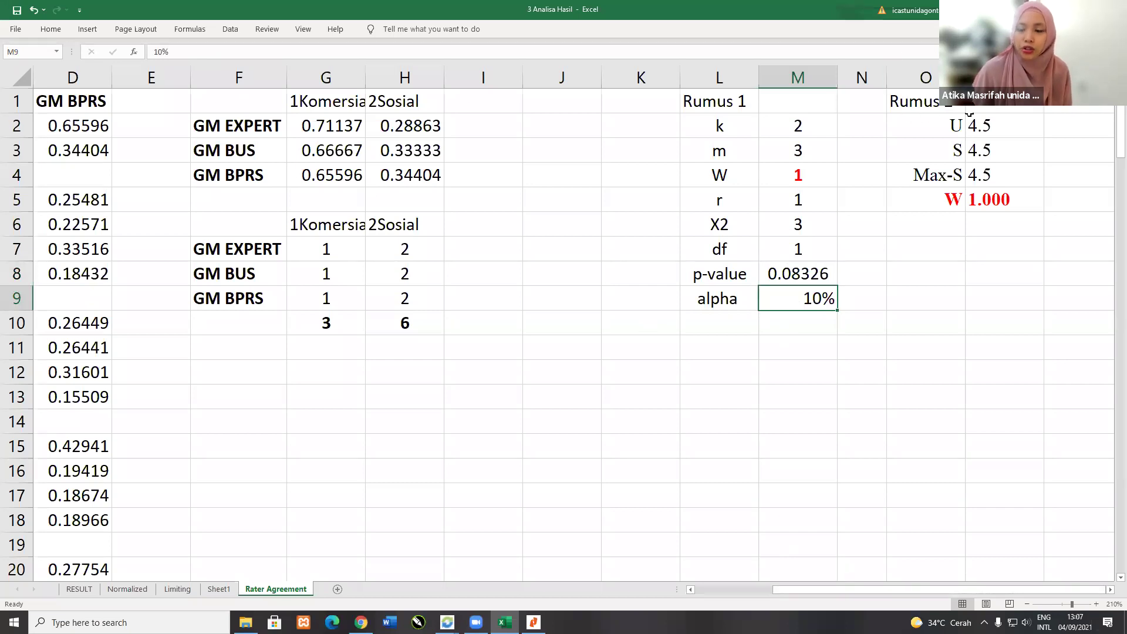
# Step: Inspect the AVERAGE formula behind U in cell P2 of Rumus 2 without editing it
pyautogui.click(910, 132)
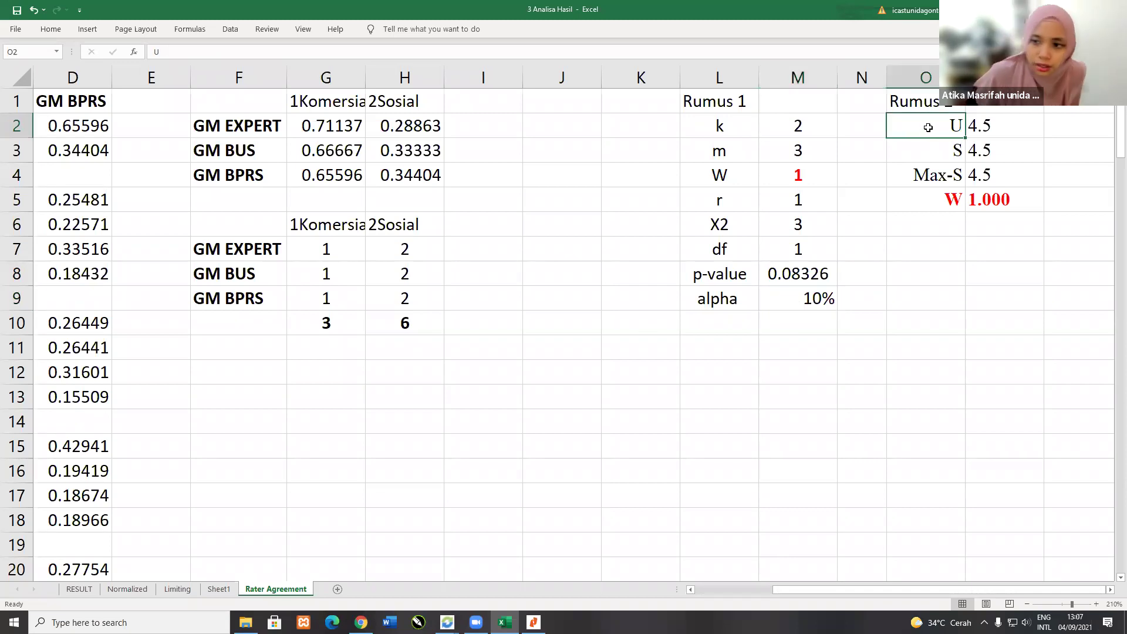
pyautogui.doubleClick(988, 125)
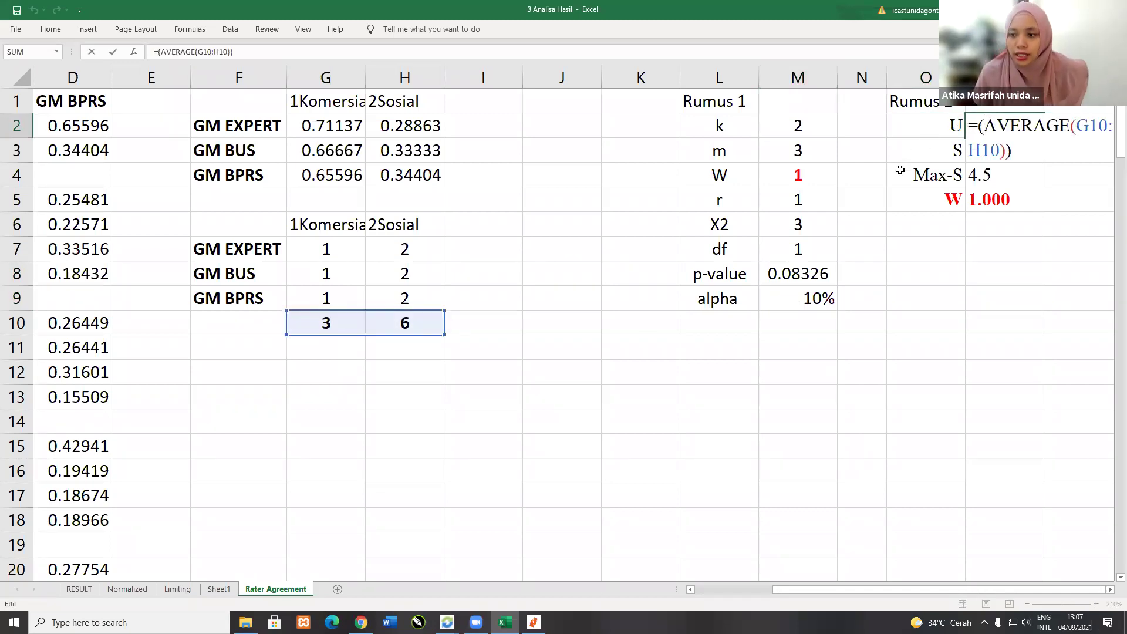
pyautogui.press('Return')
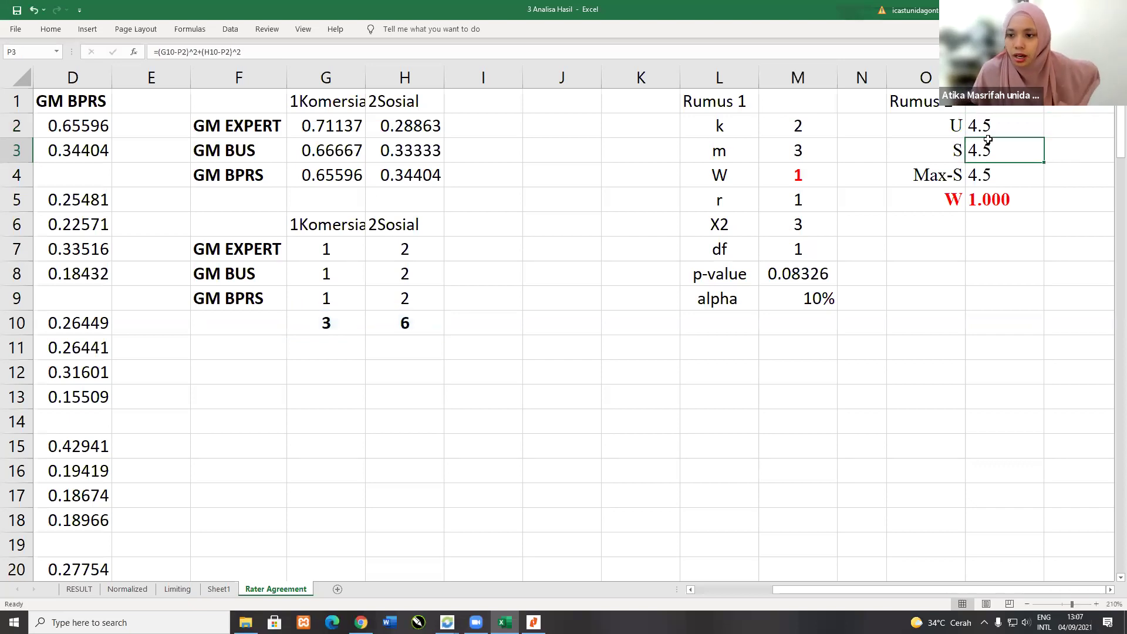
# Step: Examine the Rumus 2 columns and the sum-of-squared-deviations formula for S in cell P3
pyautogui.moveTo(926, 78); pyautogui.dragTo(1004, 77)
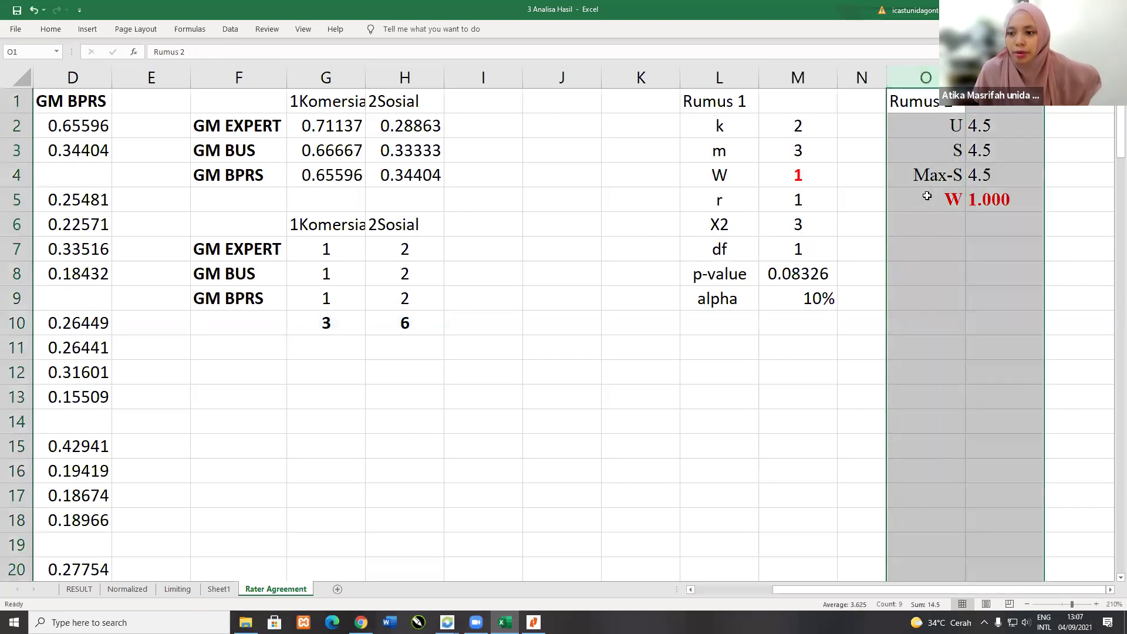
pyautogui.doubleClick(993, 150)
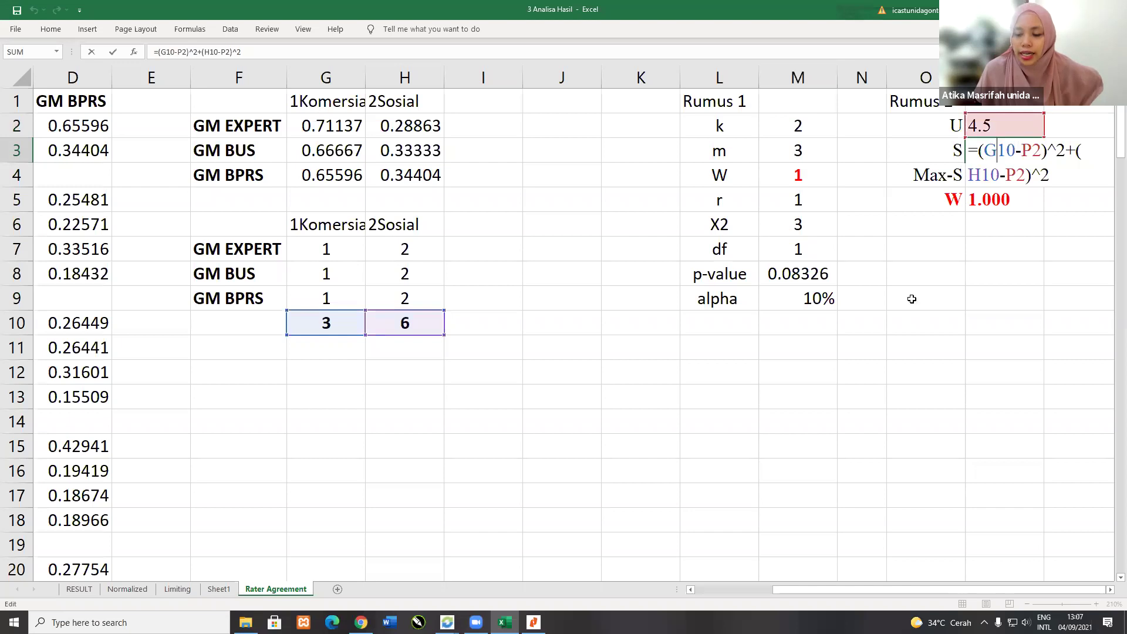
pyautogui.press('Return')
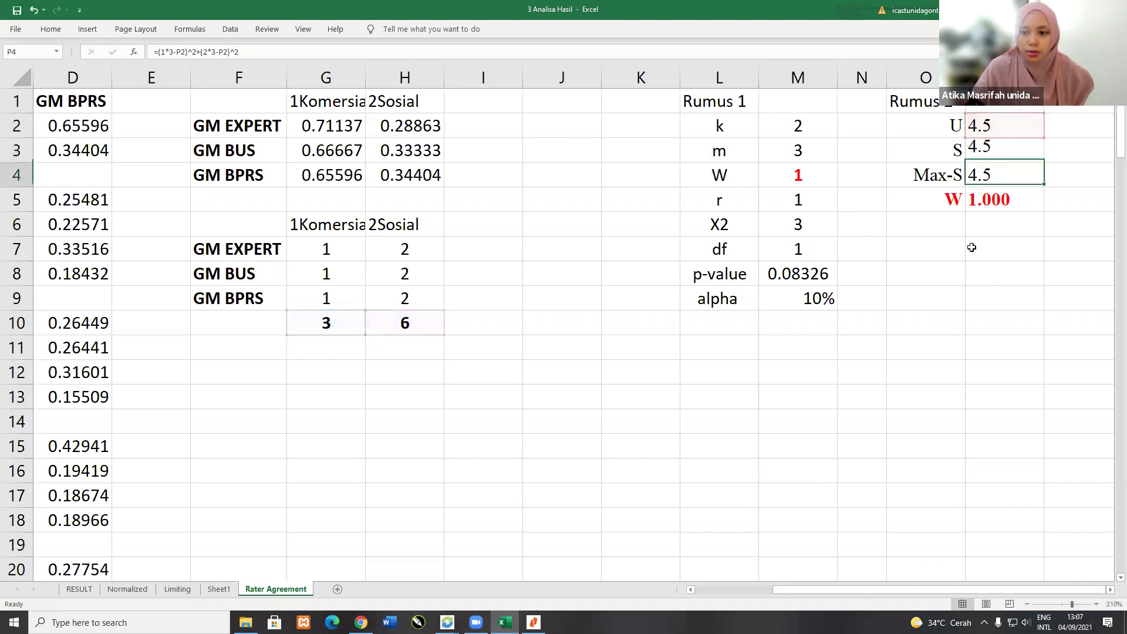
pyautogui.hscroll(3, 972, 247)
pyautogui.doubleClick(745, 151)
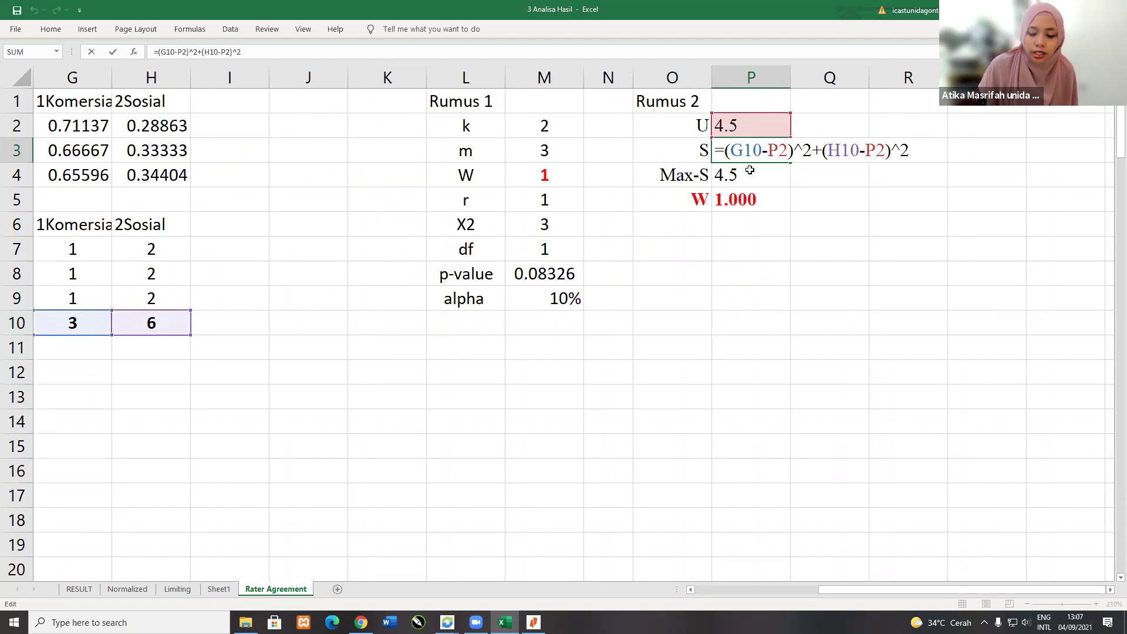
pyautogui.press('Return')
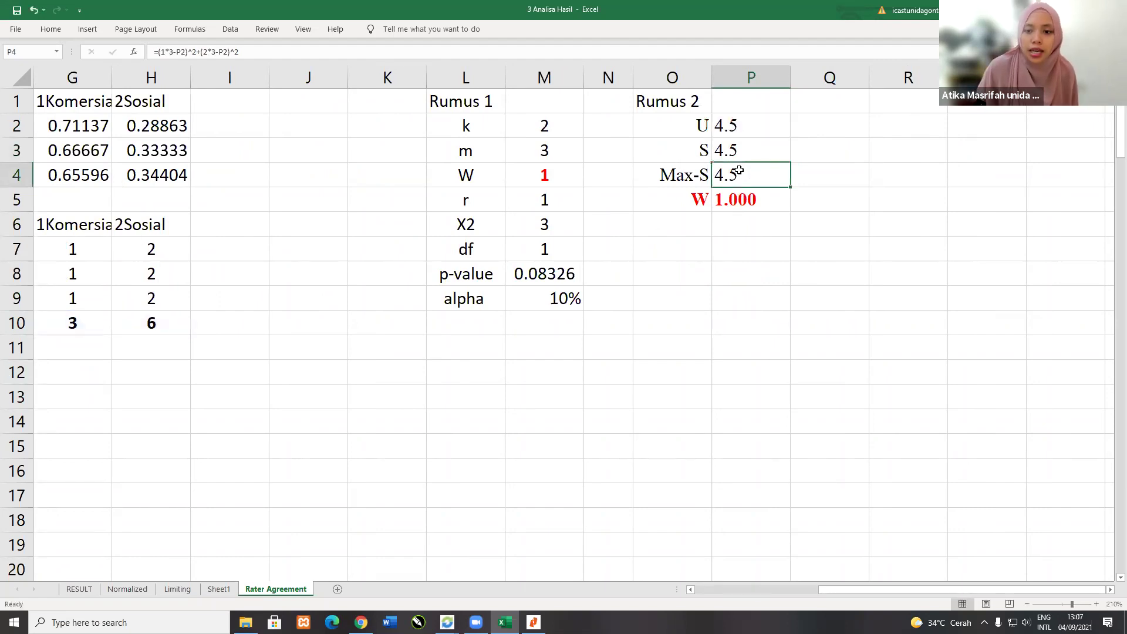
# Step: Review the rank and rater multipliers in the Max-S formula in P4, and the W formula in P5
pyautogui.doubleClick(738, 171)
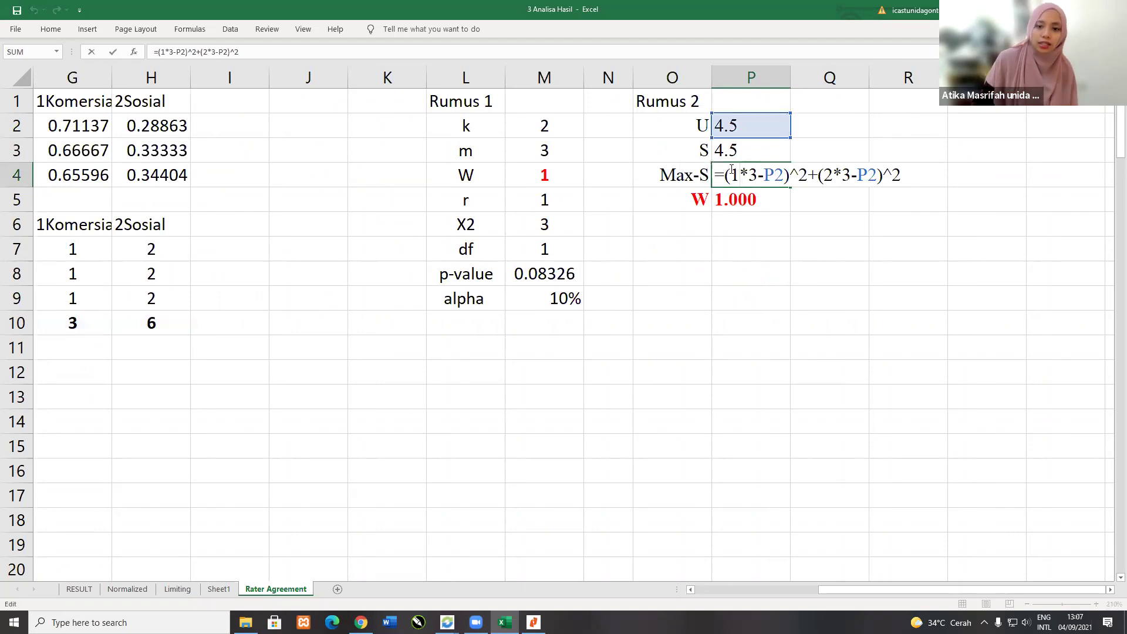
pyautogui.moveTo(740, 174); pyautogui.dragTo(735, 174)
pyautogui.doubleClick(828, 174)
pyautogui.doubleClick(752, 174)
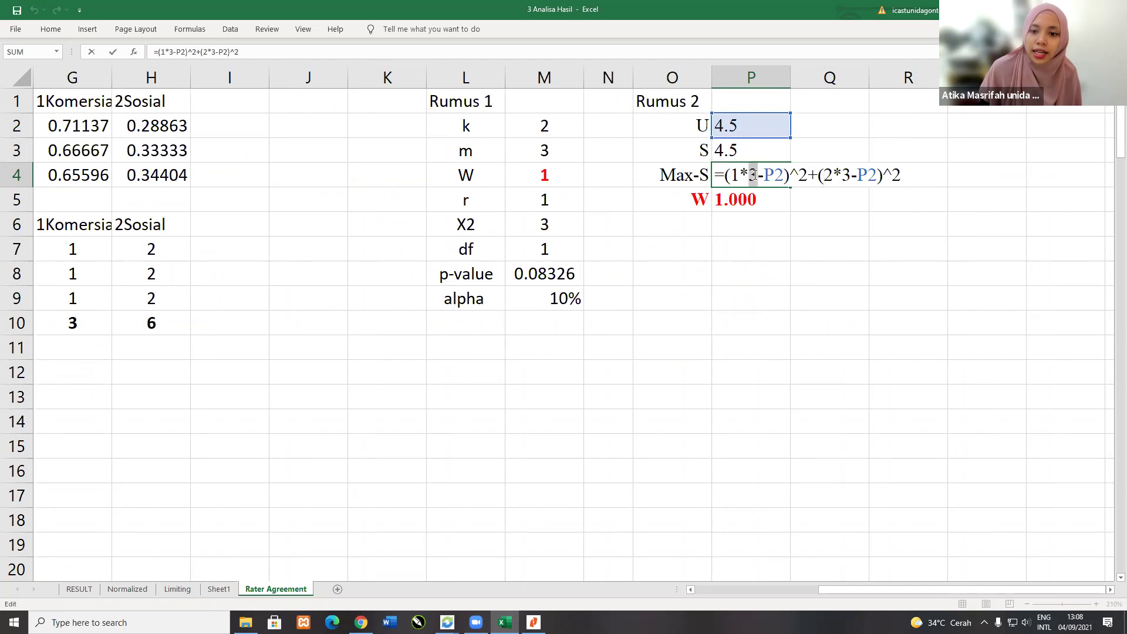
pyautogui.click(847, 174)
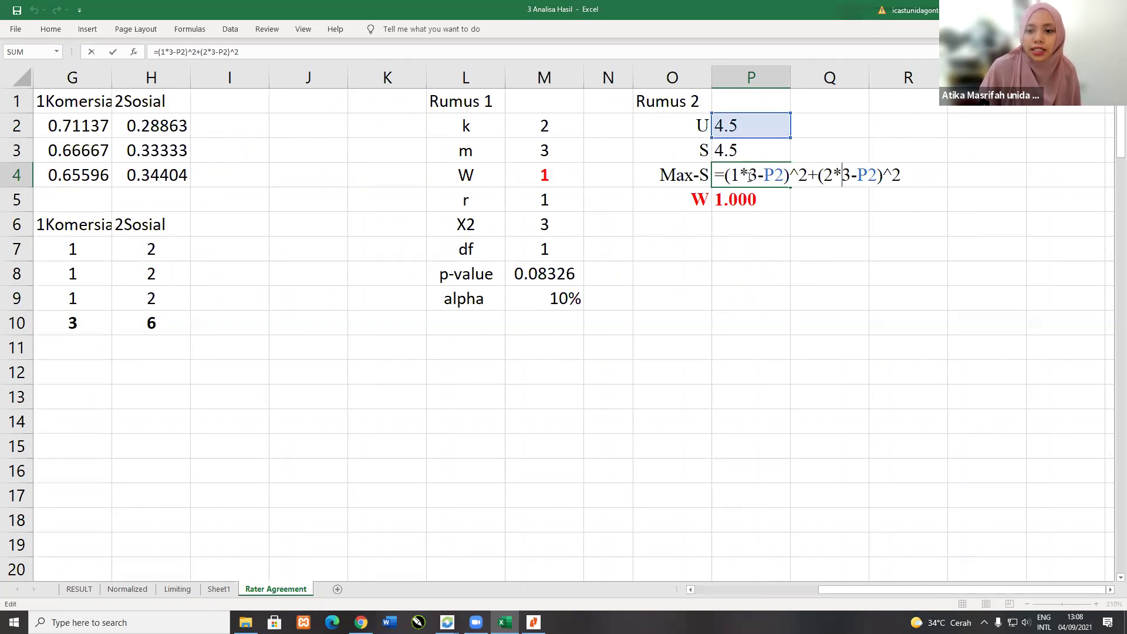
pyautogui.write('+')
pyautogui.press('BackSpace')
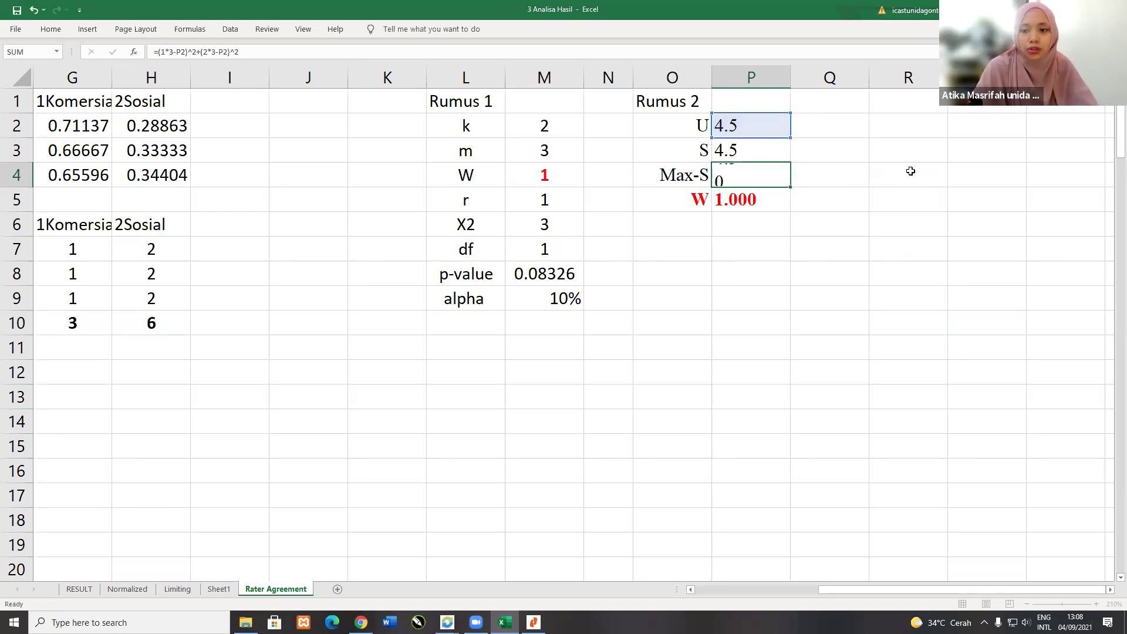
pyautogui.press('Return')
pyautogui.doubleClick(741, 202)
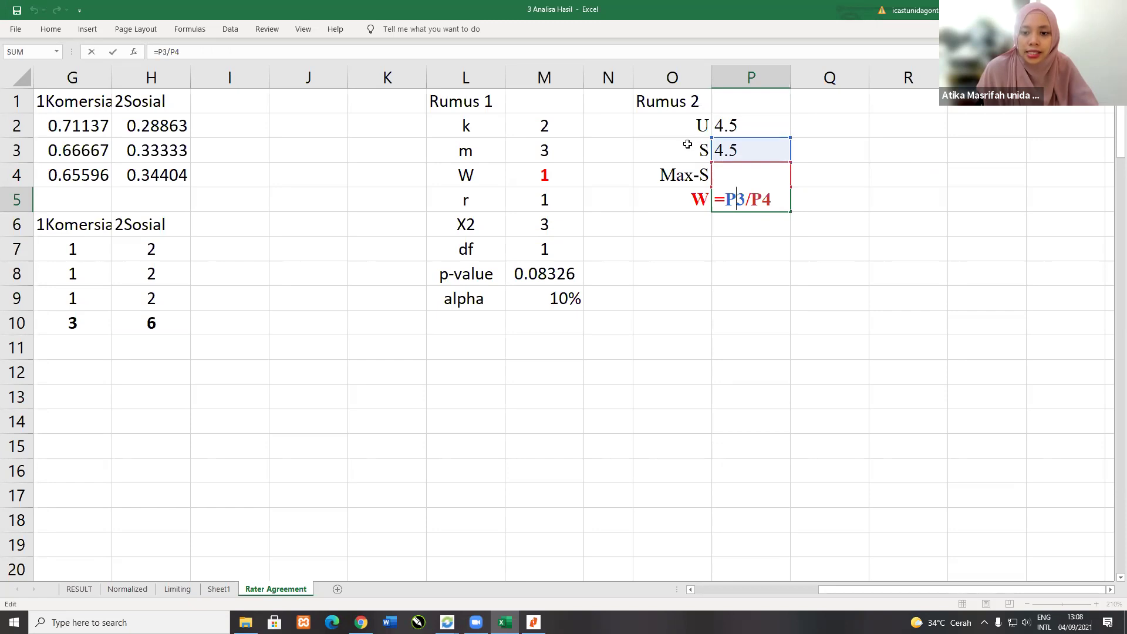
pyautogui.press('Return')
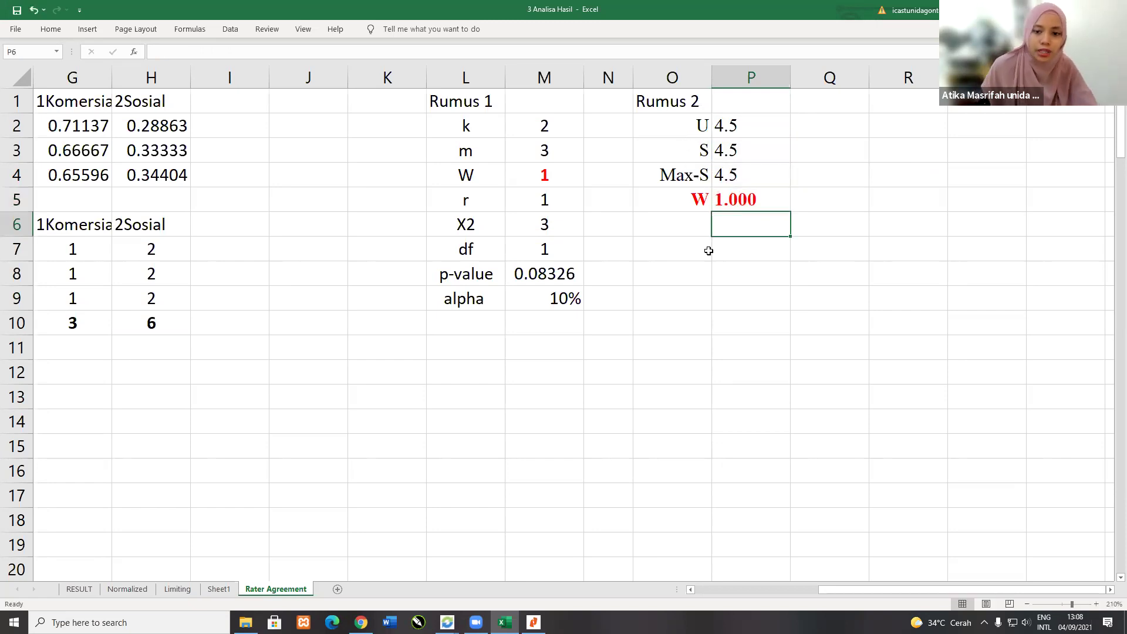
# Step: Compare the Rumus 2 columns O:P with the Rumus 1 columns L:M, including the p-value cell M8
pyautogui.click(673, 249)
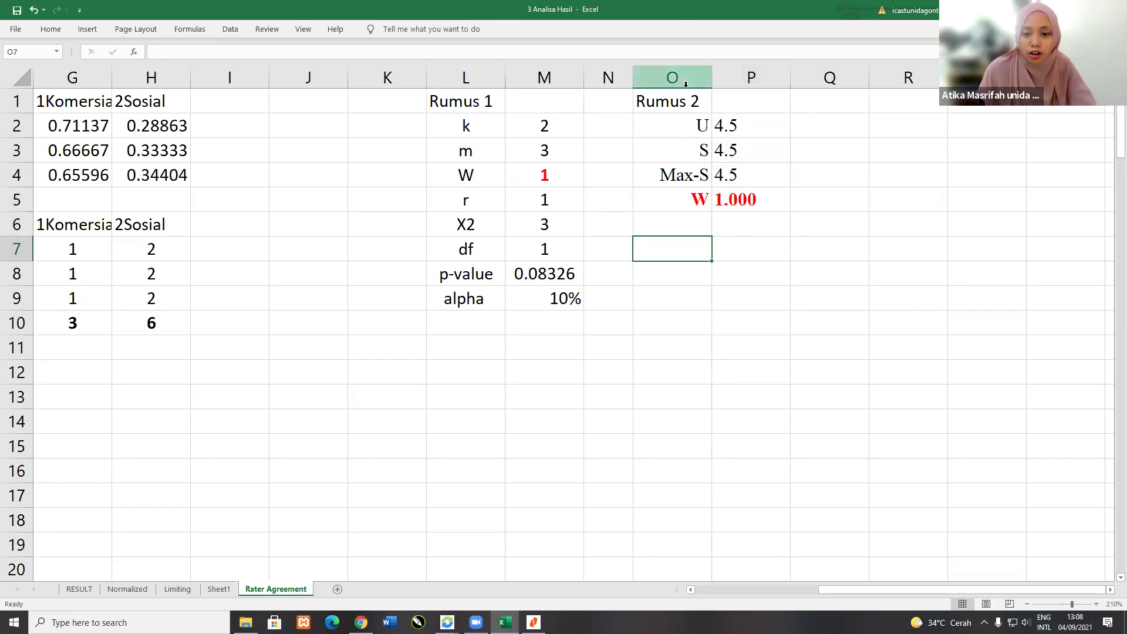
pyautogui.moveTo(672, 78); pyautogui.dragTo(752, 77)
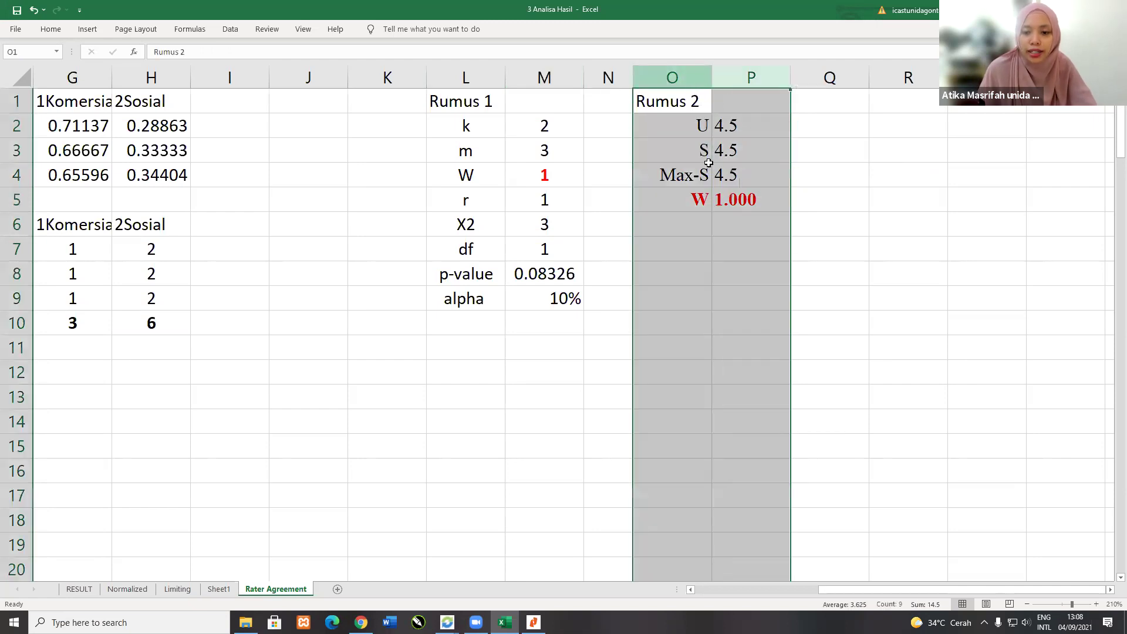
pyautogui.click(643, 291)
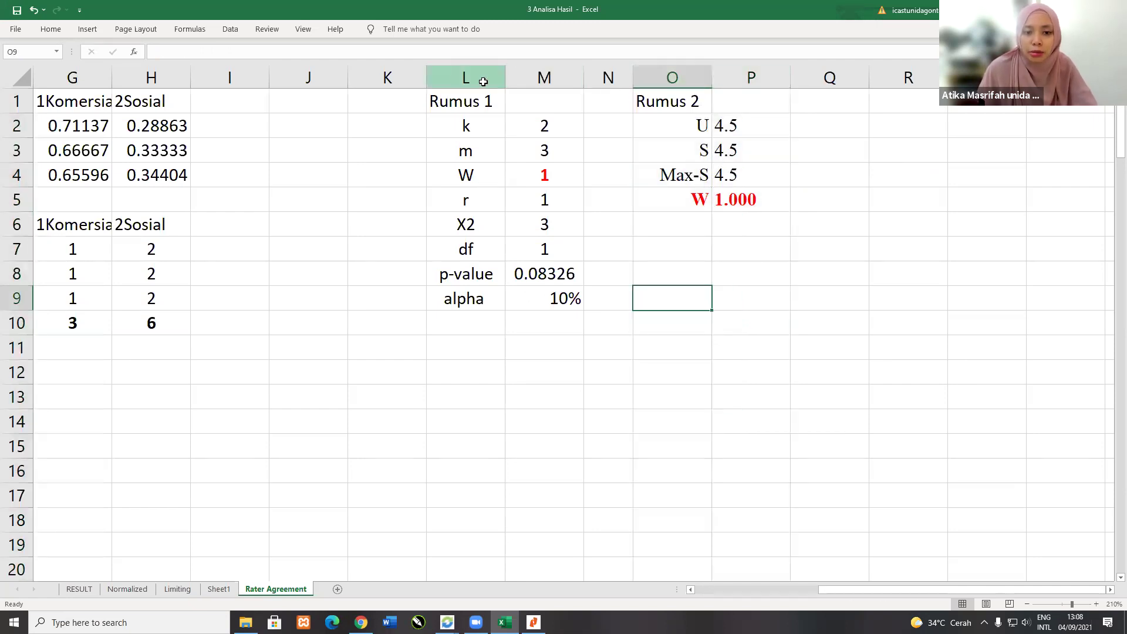
pyautogui.moveTo(479, 81); pyautogui.dragTo(544, 79)
pyautogui.click(600, 218)
pyautogui.click(555, 273)
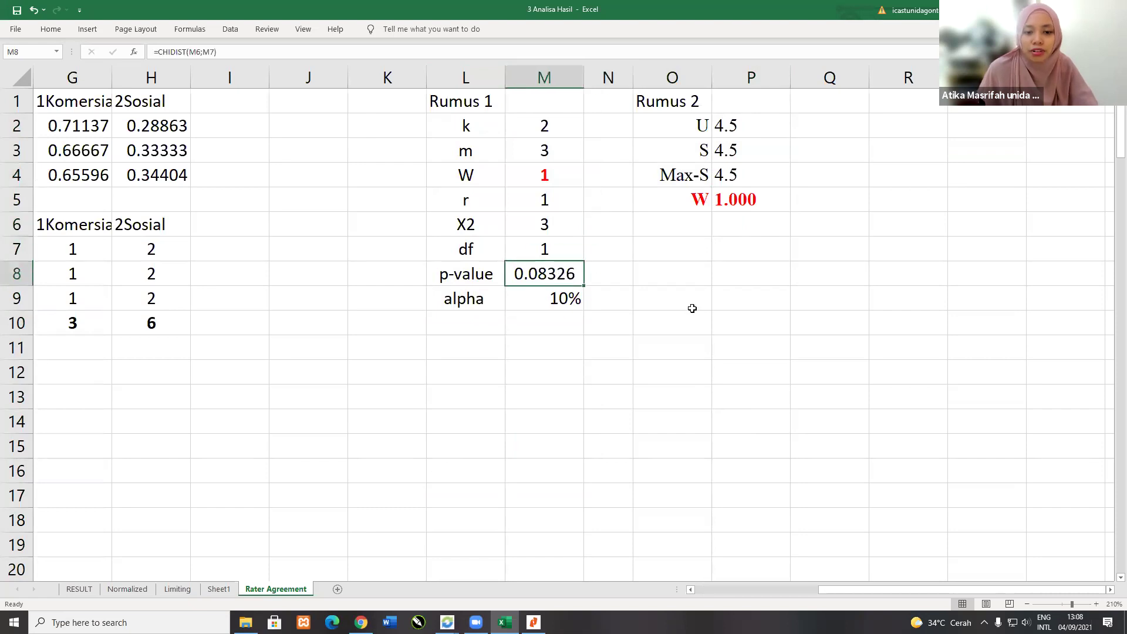
# Step: Switch to Nitro Reader and look through the 2021 01f UNAIR Determinants paper for rater agreement results
pyautogui.hotkey('alt', 'Tab')
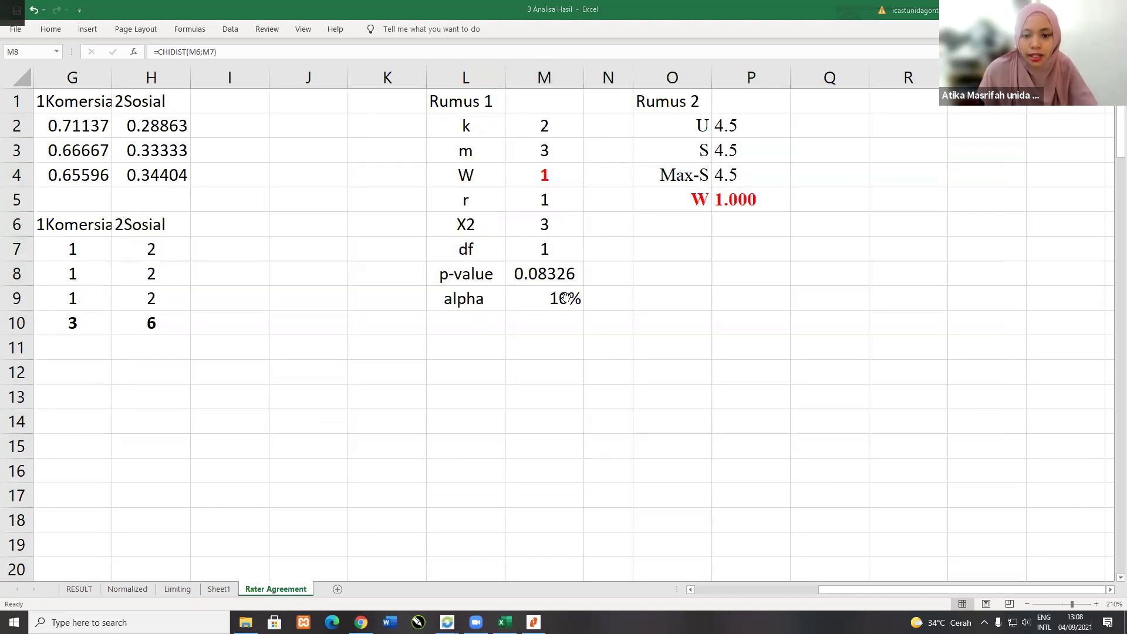
pyautogui.hotkey('alt', 'Tab')
pyautogui.scroll(-5, 566, 296)
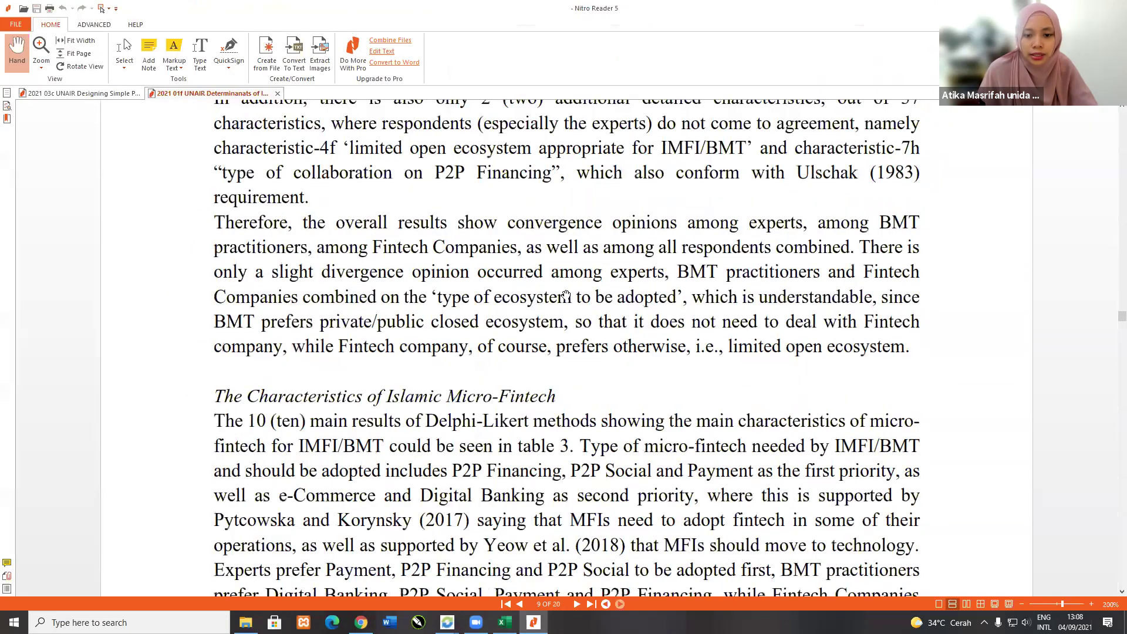
pyautogui.scroll(-10, 566, 295)
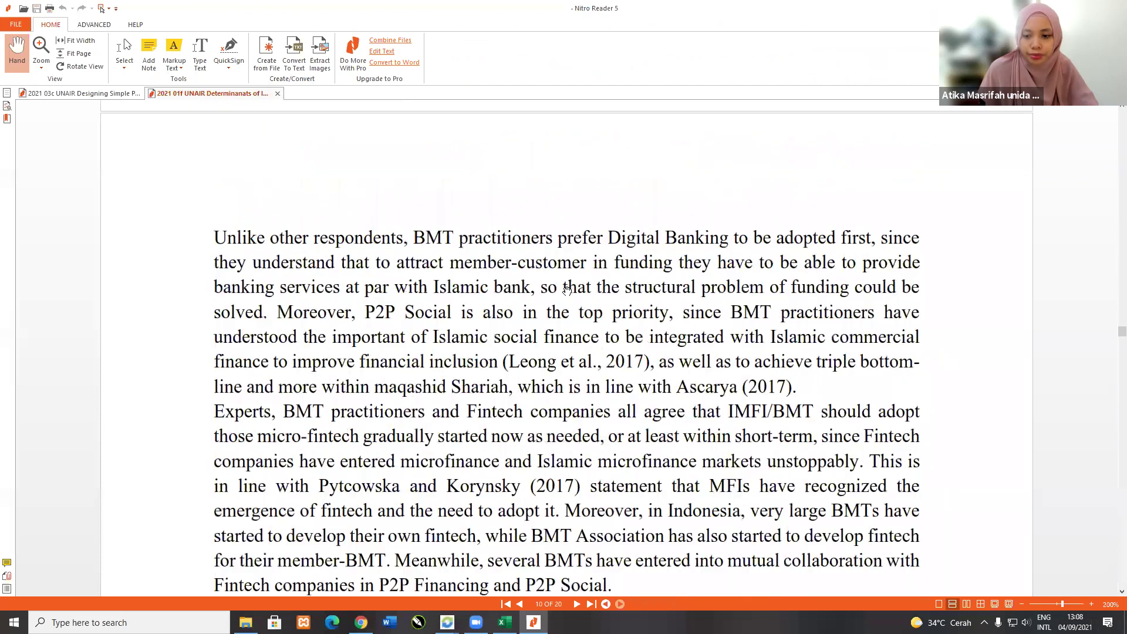
pyautogui.scroll(-7, 567, 289)
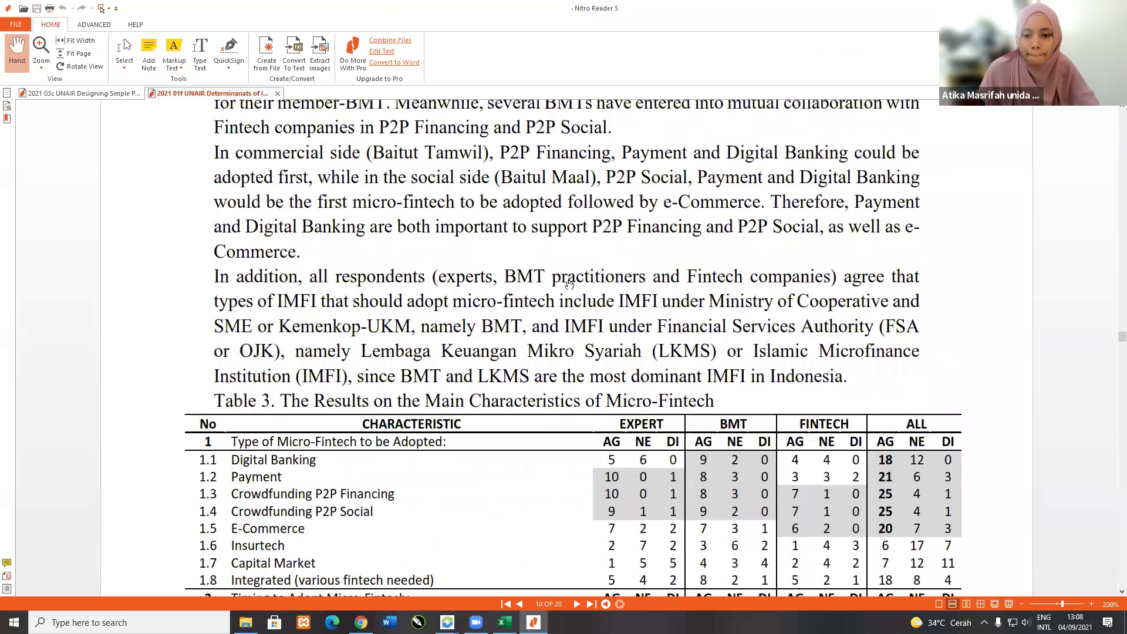
pyautogui.scroll(-3, 569, 284)
pyautogui.scroll(-20, 572, 282)
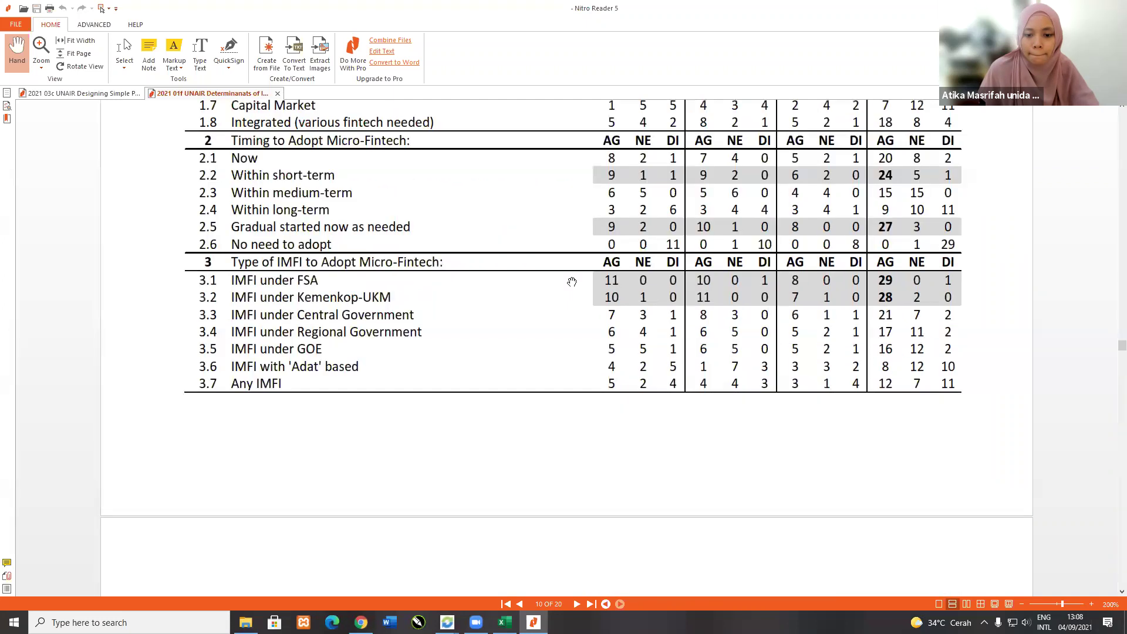
pyautogui.scroll(-9, 570, 280)
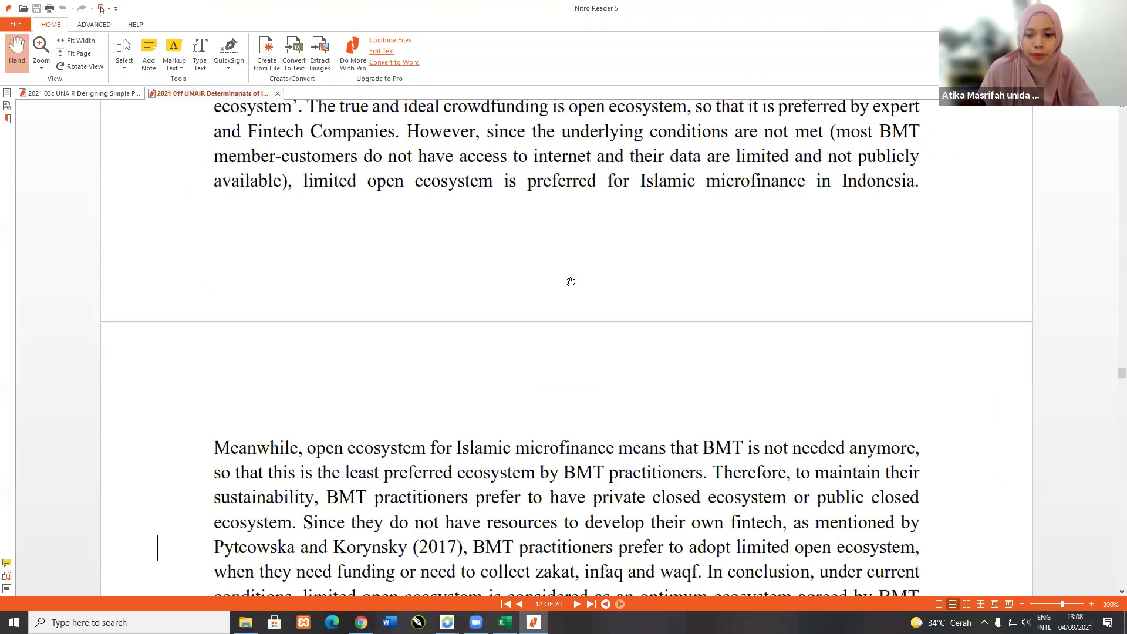
pyautogui.scroll(-8, 563, 281)
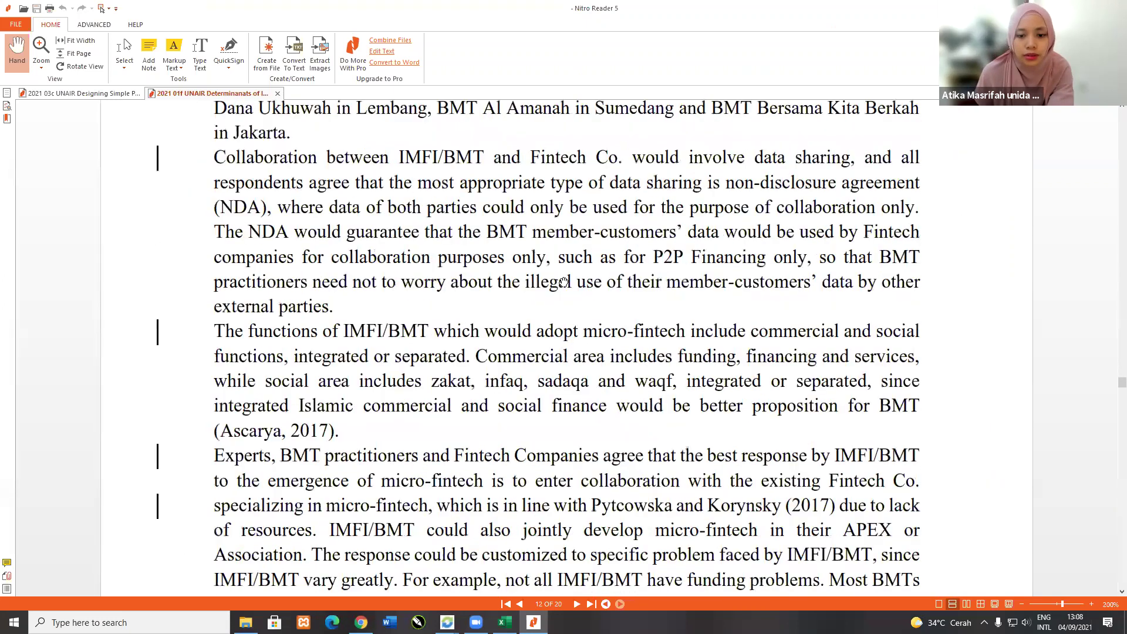
pyautogui.scroll(-20, 563, 281)
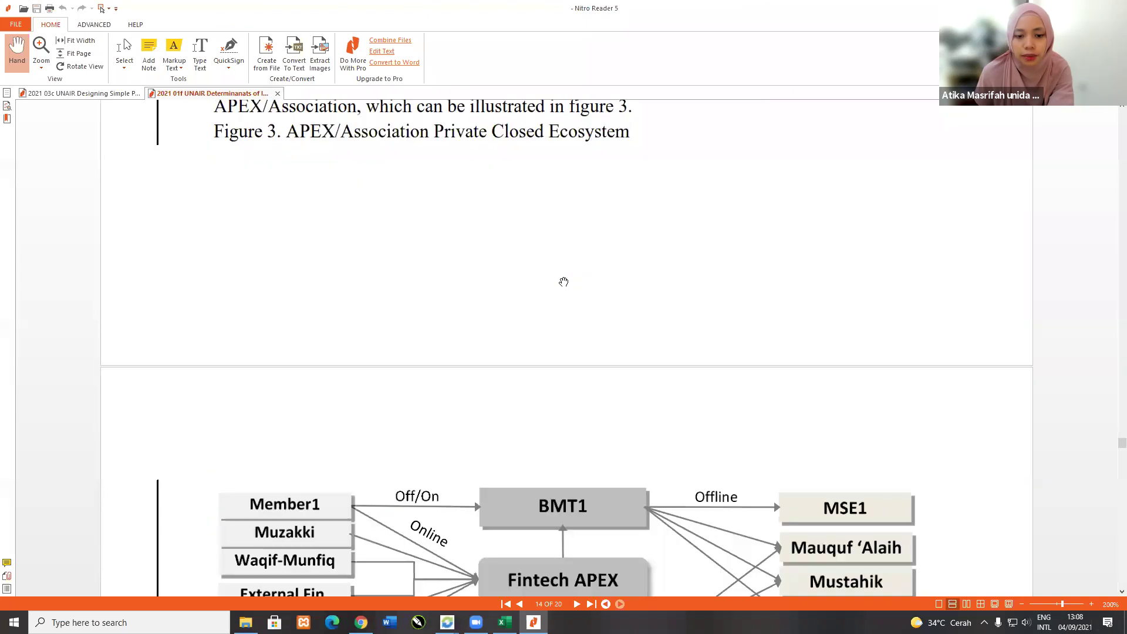
pyautogui.scroll(-15, 557, 276)
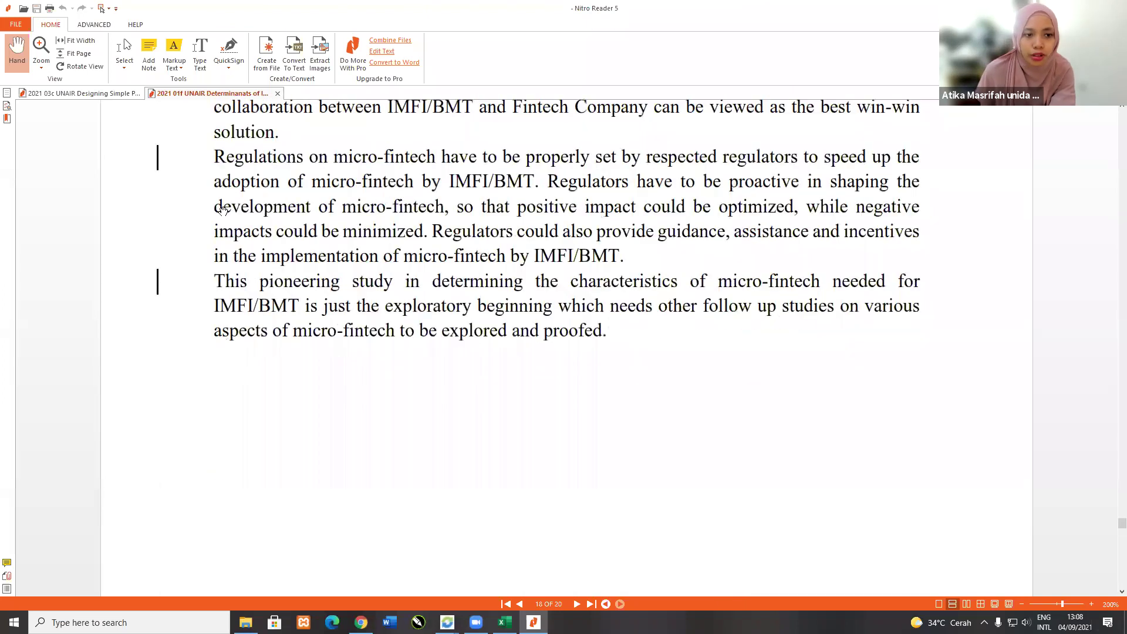
# Step: Switch to the 2021 03c UNAIR Designing Simple Productive Waqf paper and examine the Kendall's W and P-value rows in Table 3
pyautogui.hotkey('ctrl', 'Tab')
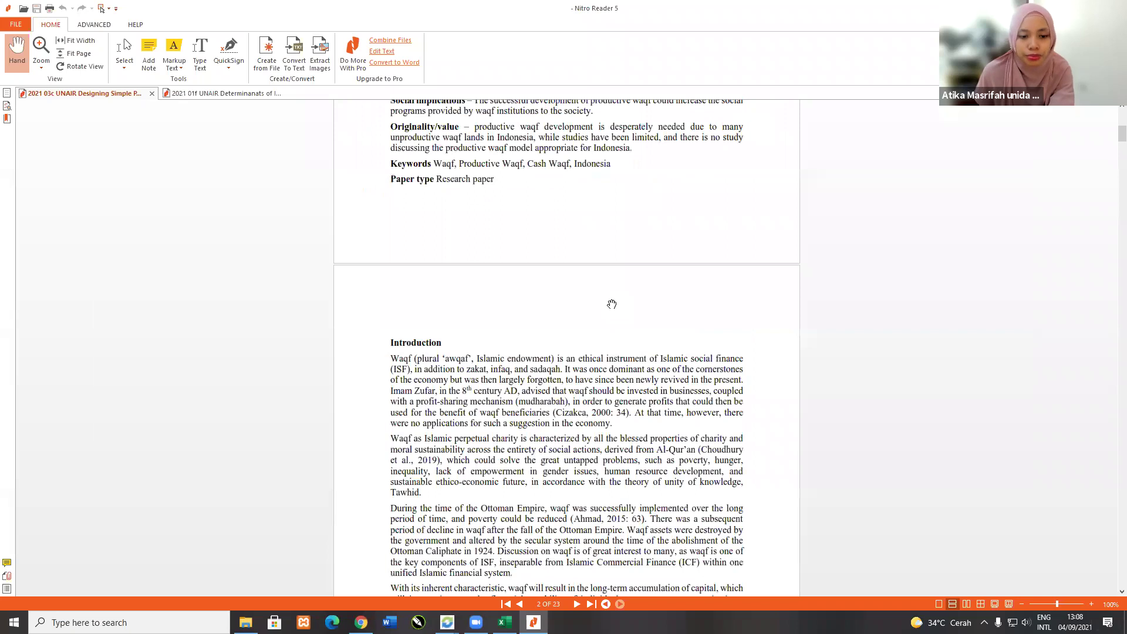
pyautogui.scroll(-20, 610, 301)
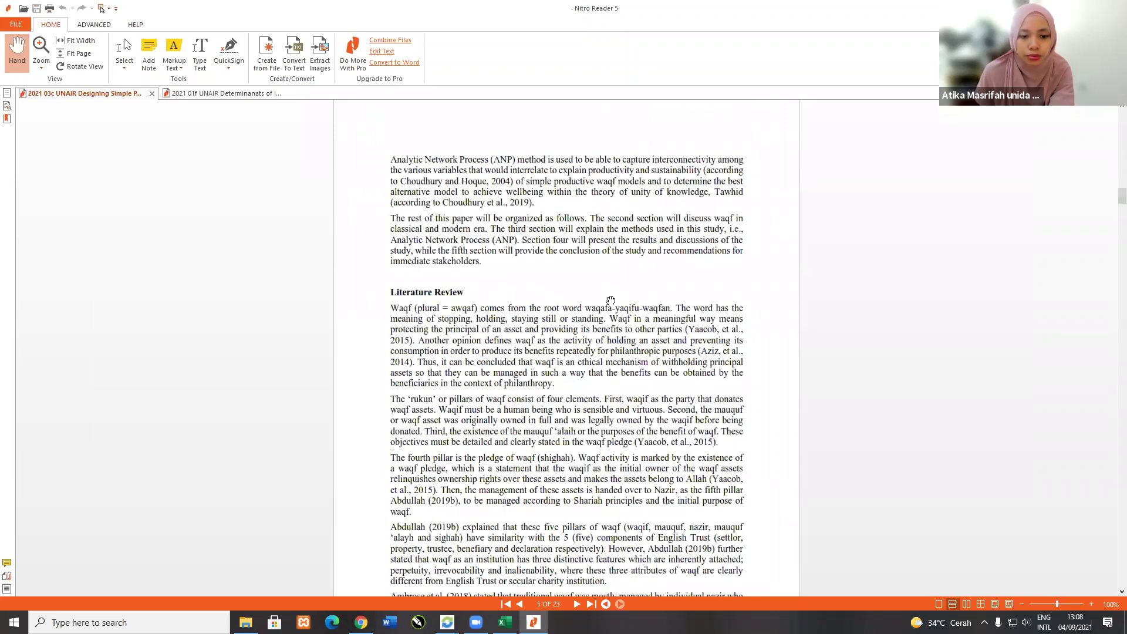
pyautogui.scroll(-20, 610, 301)
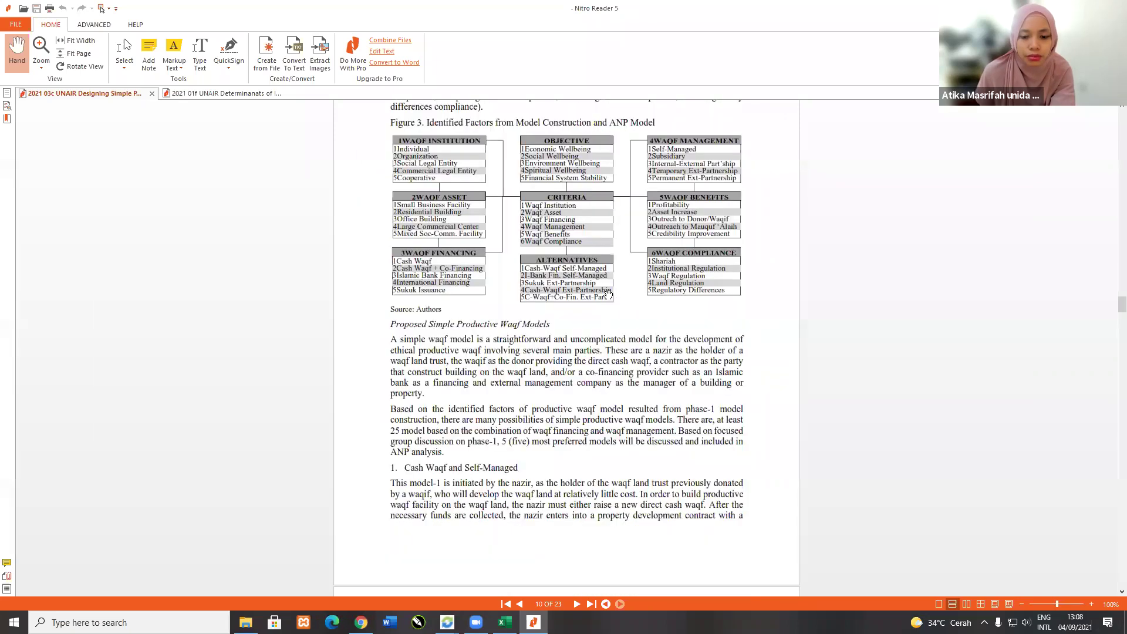
pyautogui.scroll(-20, 608, 293)
pyautogui.scroll(-15, 606, 292)
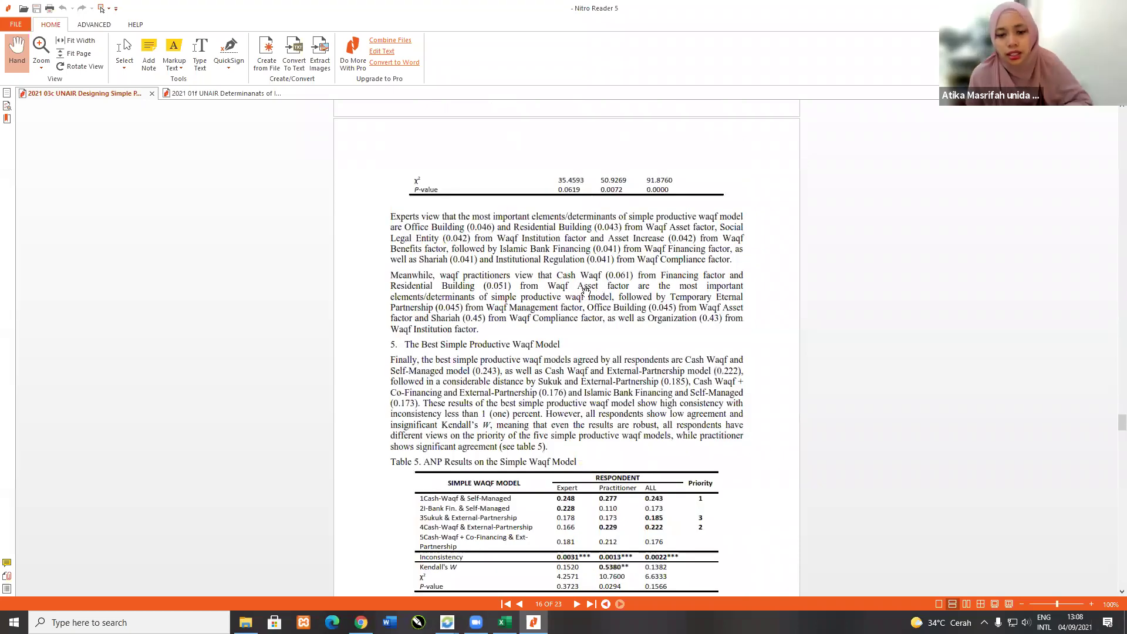
pyautogui.scroll(8, 585, 292)
pyautogui.scroll(7, 585, 292)
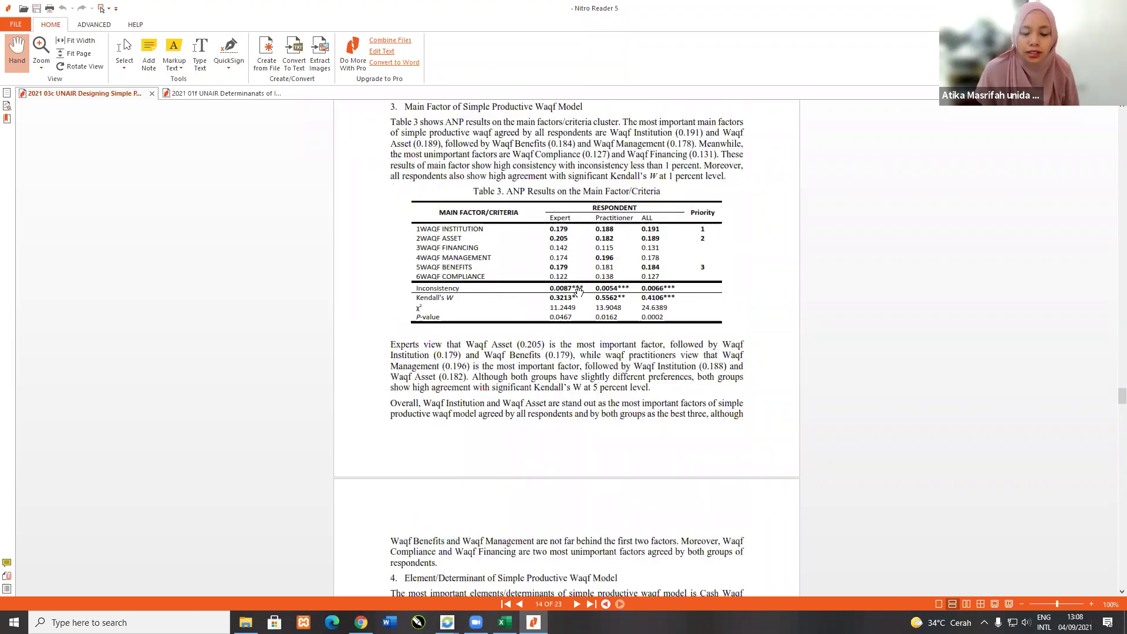
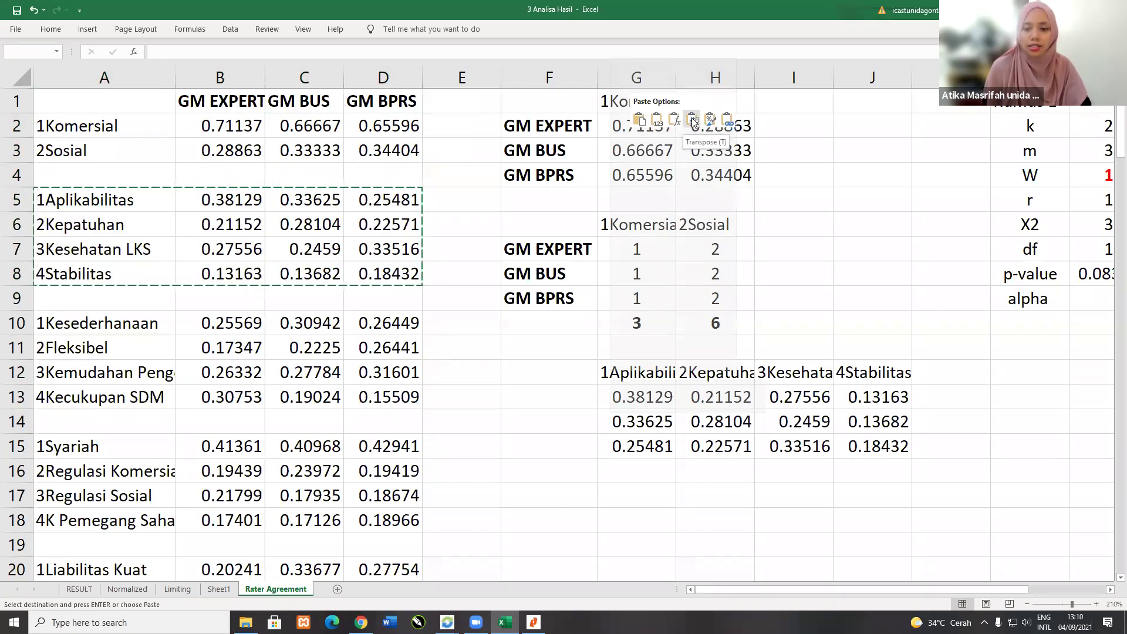
# Step: Paste the copied block A5:D8 transposed from G12, and copy the labels GM EXPERT, GM BUS and GM BPRS into F13:F15
pyautogui.click(693, 122)
pyautogui.click(544, 249)
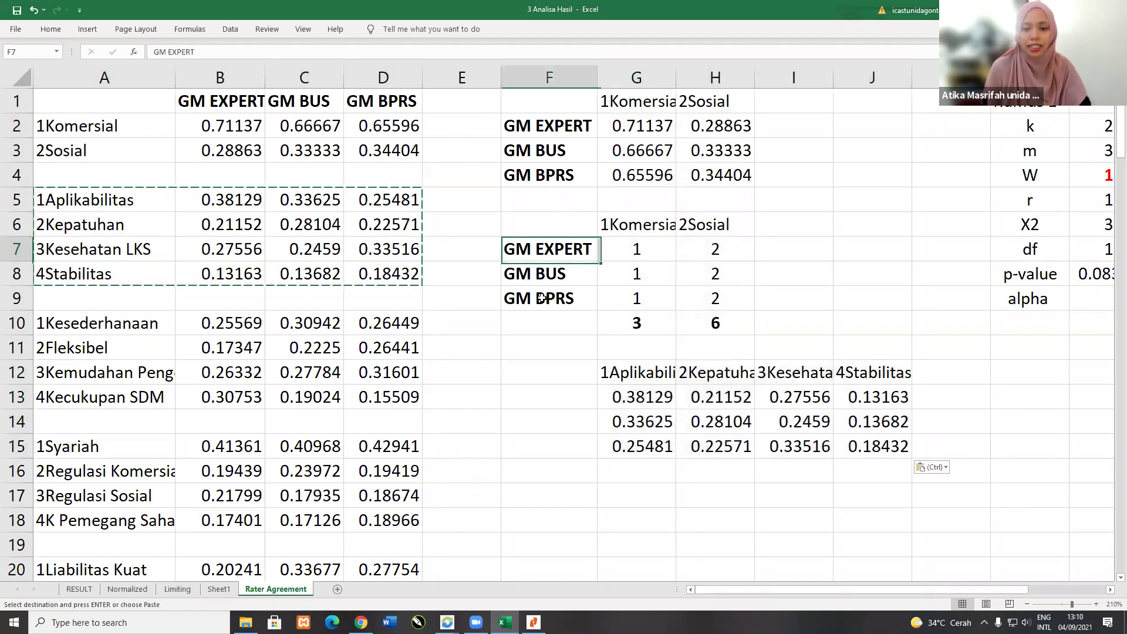
pyautogui.keyDown('shift'); pyautogui.click(540, 299); pyautogui.keyUp('shift')
pyautogui.hotkey('ctrl', 'c')
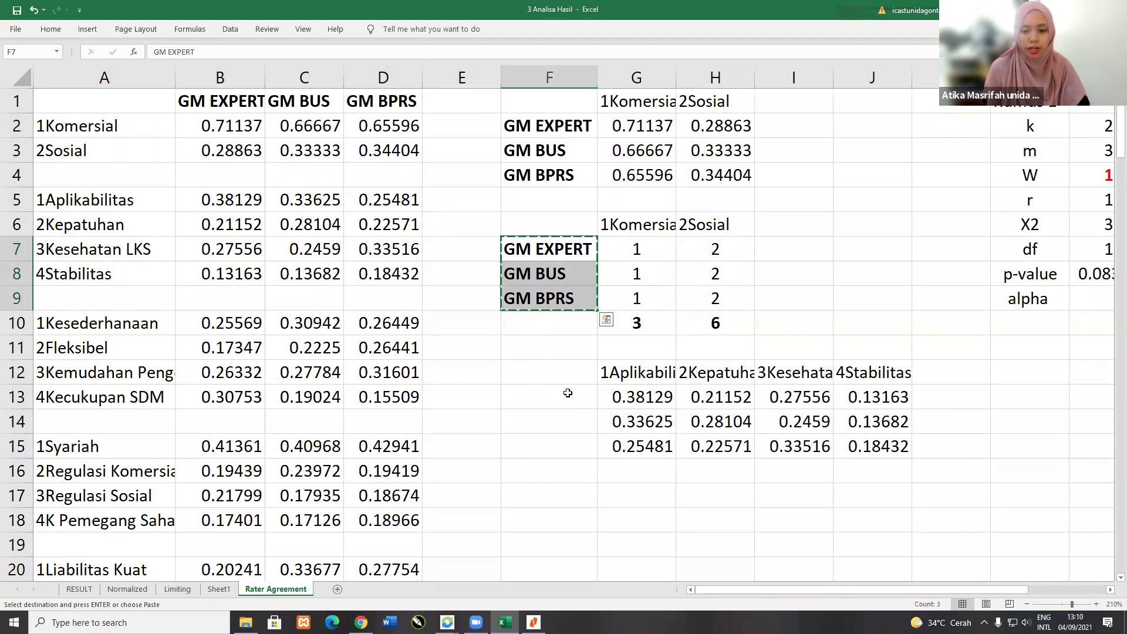
pyautogui.click(568, 393)
pyautogui.hotkey('ctrl', 'v')
pyautogui.moveTo(655, 320); pyautogui.dragTo(690, 312)
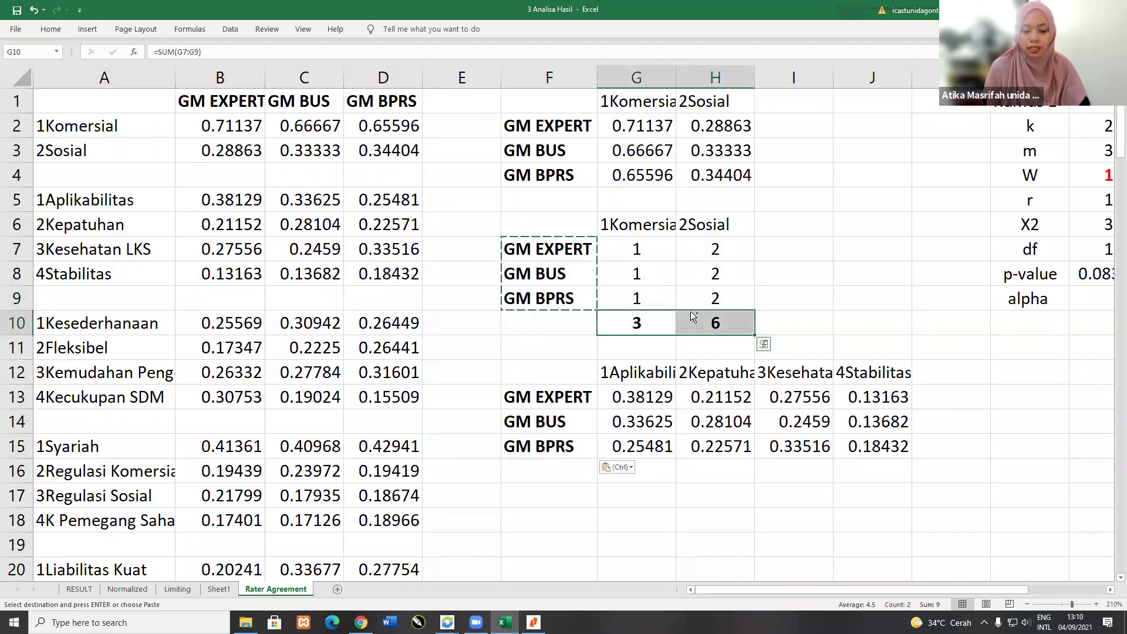
pyautogui.click(616, 467)
# Step: Start a ranking table by copying the three GM labels to F17:F19 and the four criteria headers to G16:J16
pyautogui.click(568, 397)
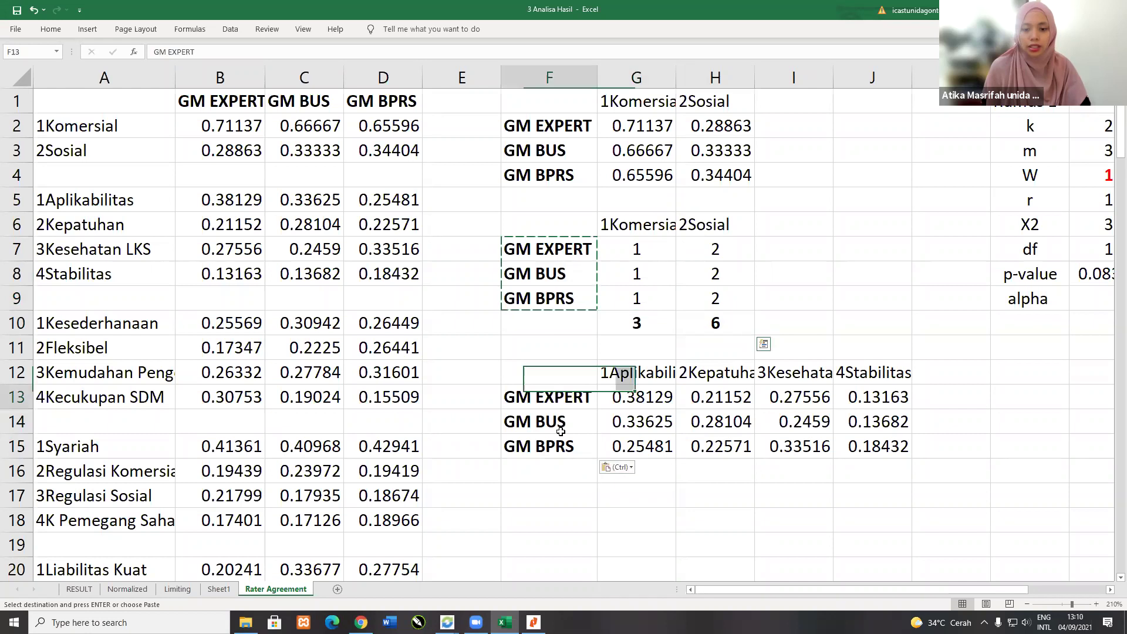
pyautogui.keyDown('shift'); pyautogui.click(566, 467); pyautogui.keyUp('shift')
pyautogui.hotkey('ctrl', 'c')
pyautogui.click(572, 487)
pyautogui.hotkey('ctrl', 'v')
pyautogui.moveTo(629, 364); pyautogui.dragTo(864, 374)
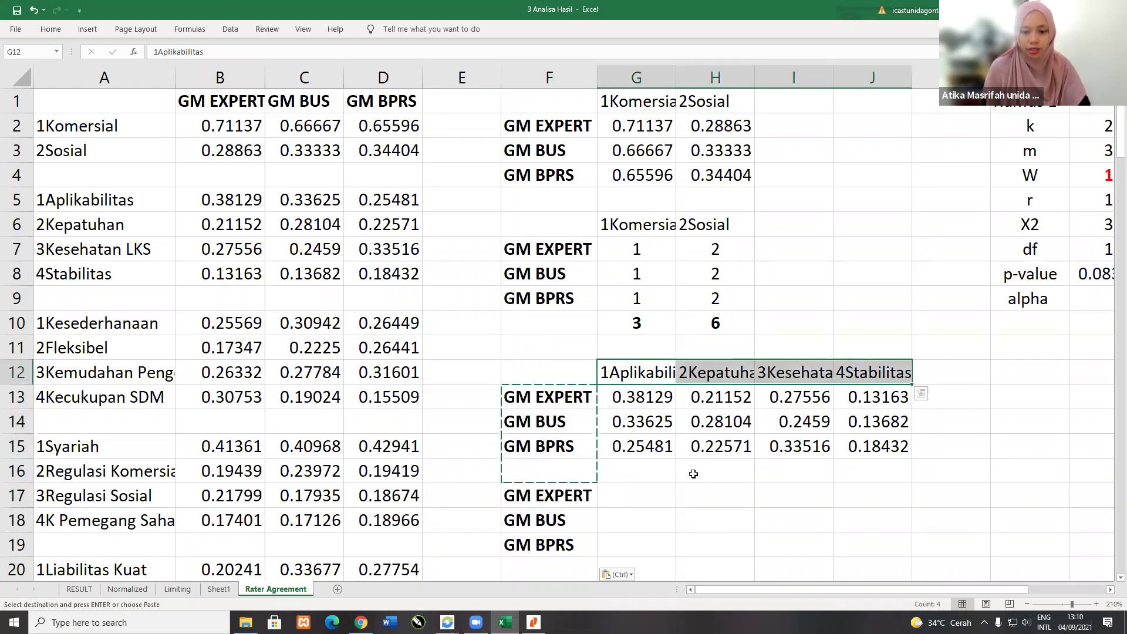
pyautogui.hotkey('ctrl', 'c')
pyautogui.click(641, 472)
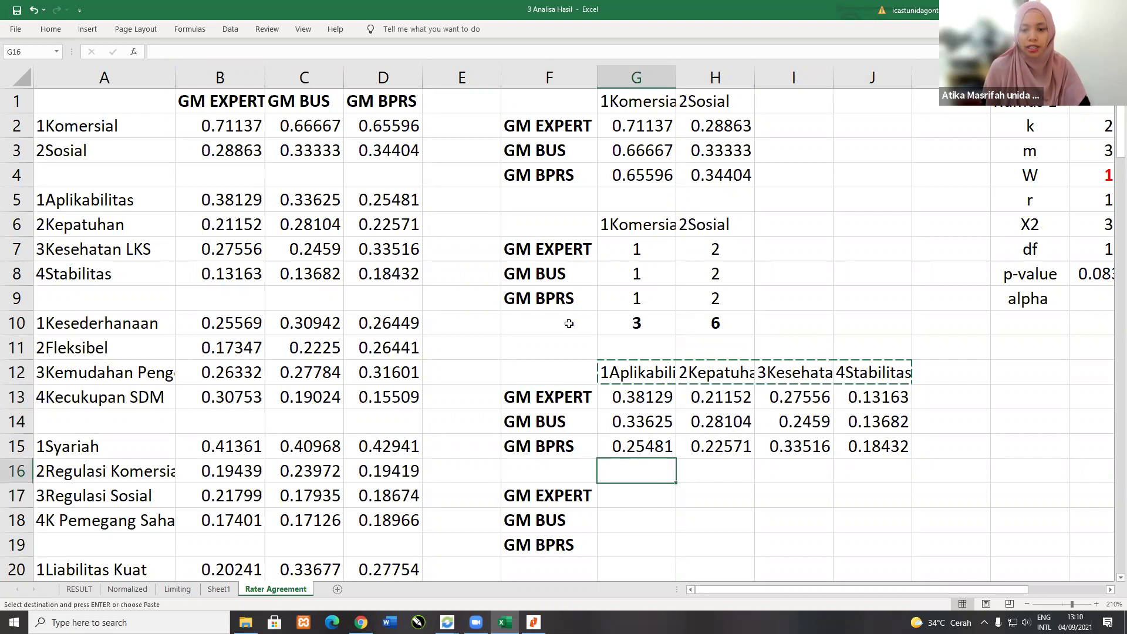
pyautogui.hotkey('ctrl', 'v')
# Step: Insert blank cells at F16:J16, shifting the ranking table down one row
pyautogui.scroll(-2, 705, 329)
pyautogui.rightClick(880, 328)
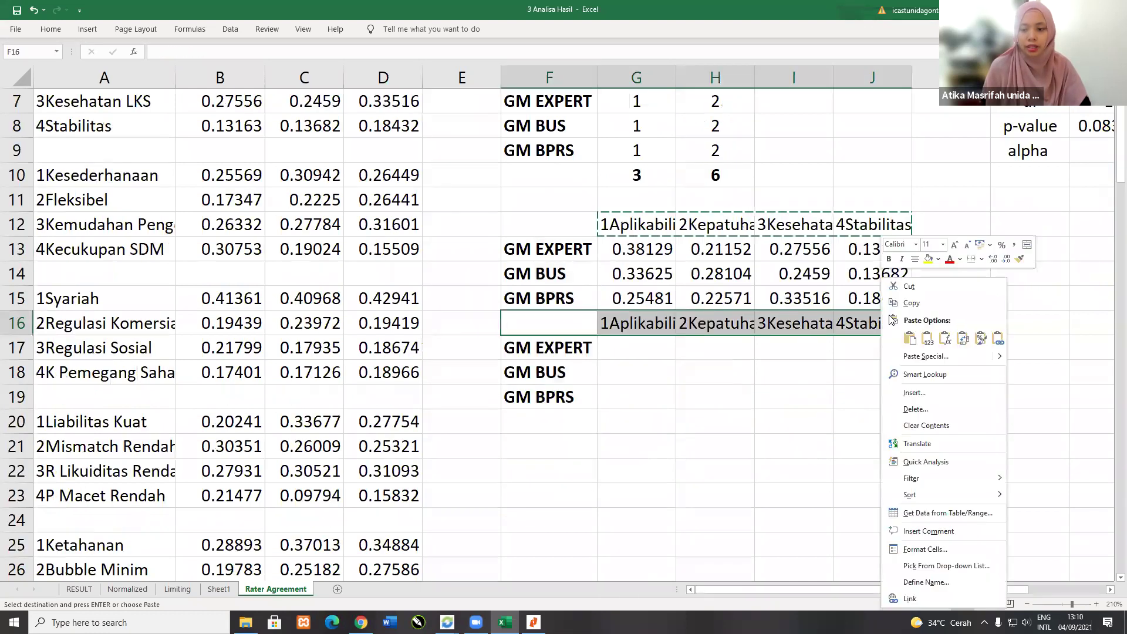
pyautogui.click(907, 392)
pyautogui.click(875, 423)
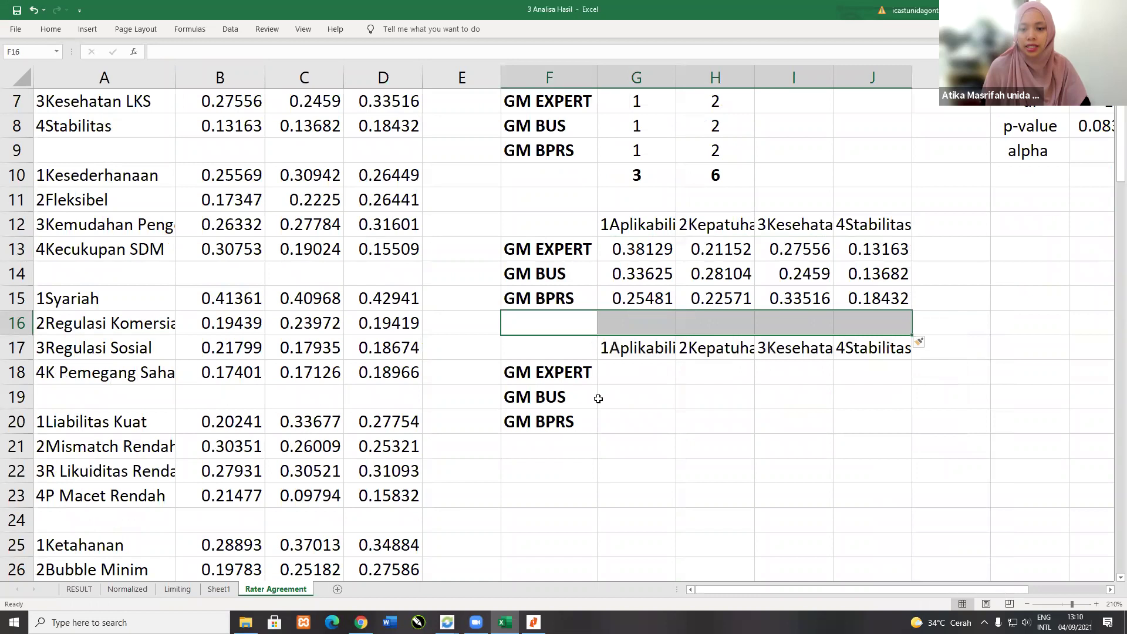
pyautogui.click(599, 399)
# Step: Compare the four GM EXPERT values in G13:J13 and enter rank 1 for 1Aplikabilitas in G18
pyautogui.click(638, 251)
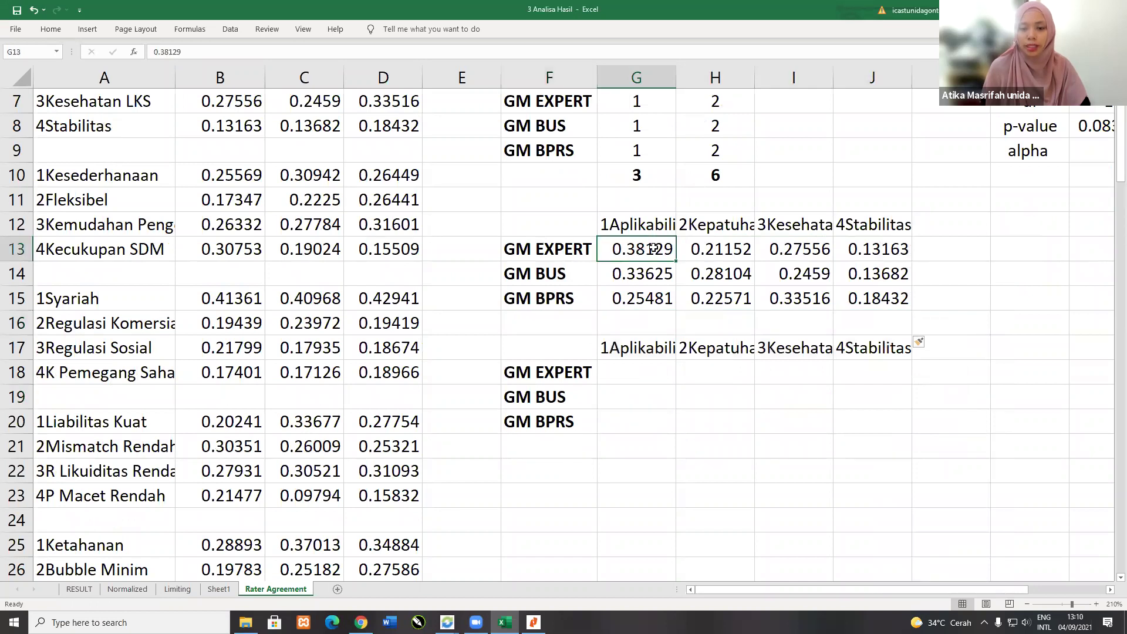
pyautogui.click(722, 248)
pyautogui.click(792, 248)
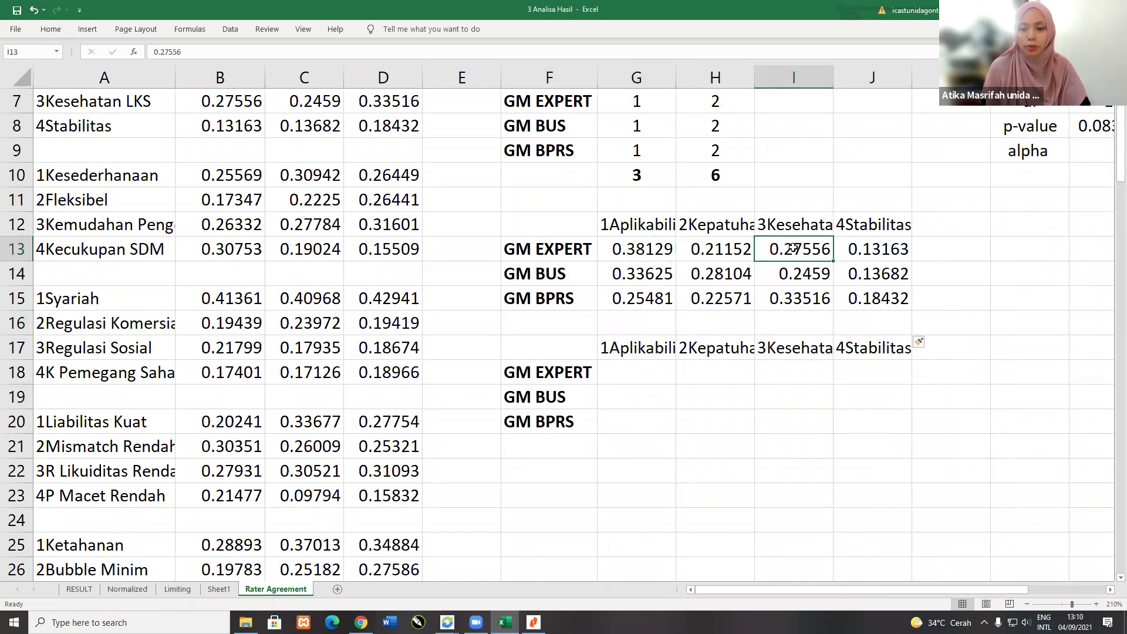
pyautogui.click(864, 248)
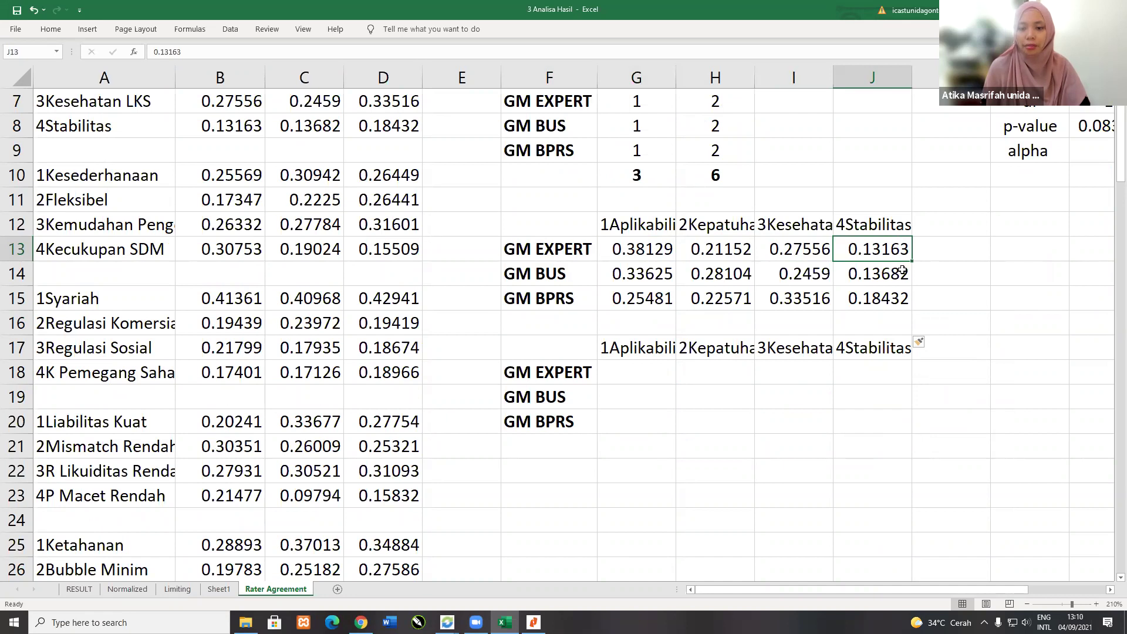
pyautogui.click(625, 251)
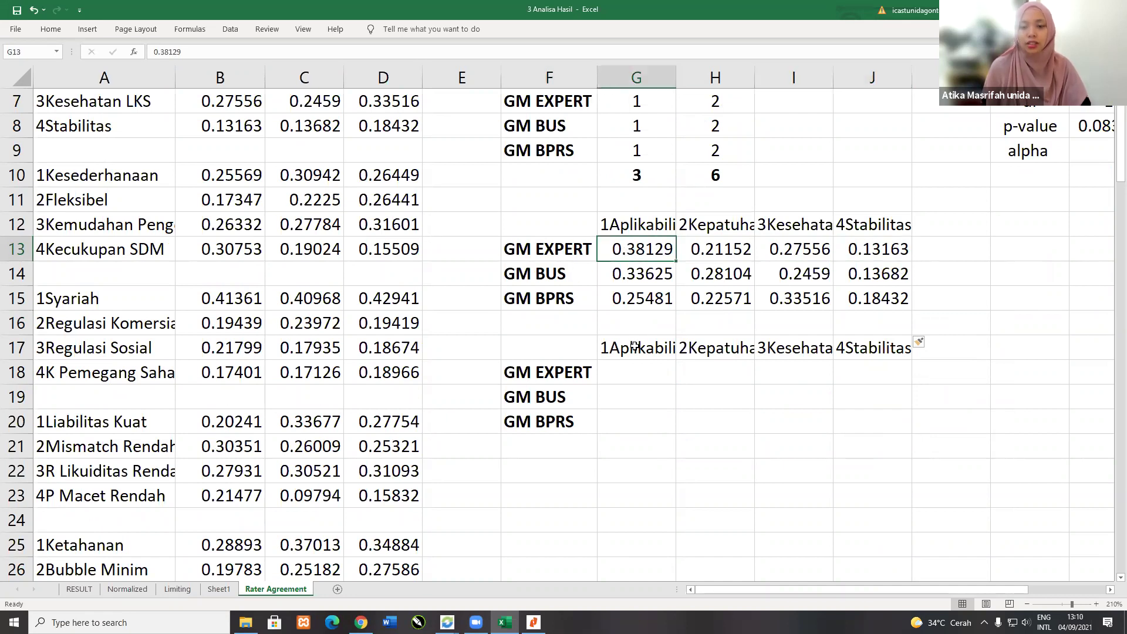
pyautogui.click(630, 370)
pyautogui.write('1')
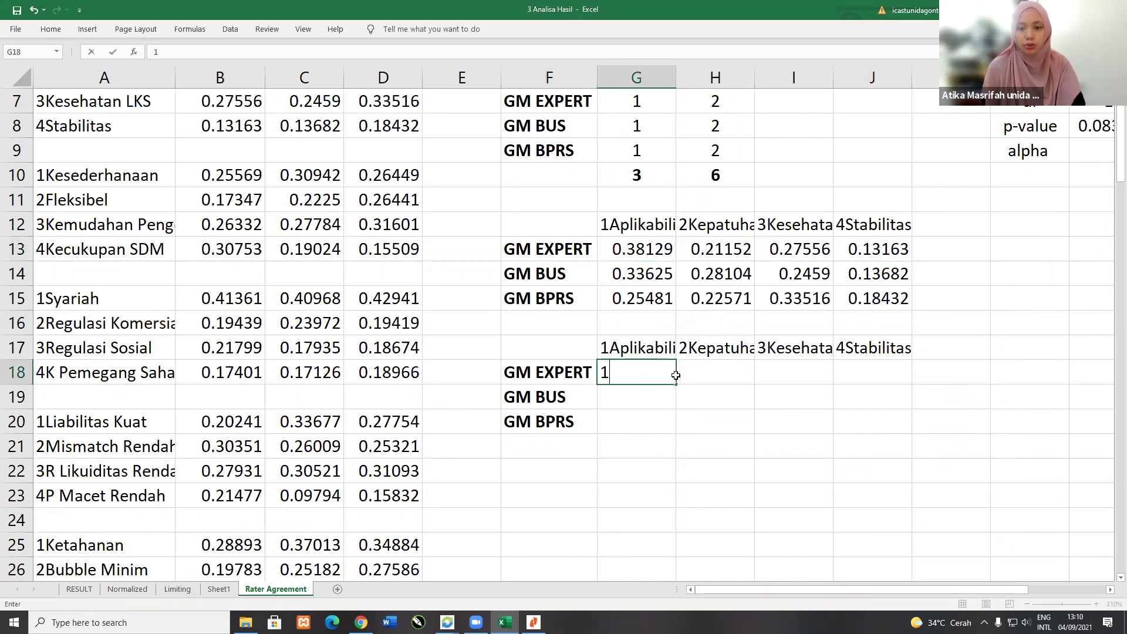
# Step: Complete the GM EXPERT ranks with 2 for 3Kesehatan LKS, 3 for 2Kepatuhan and 4 for 4Stabilitas in row 18
pyautogui.click(710, 372)
pyautogui.click(818, 252)
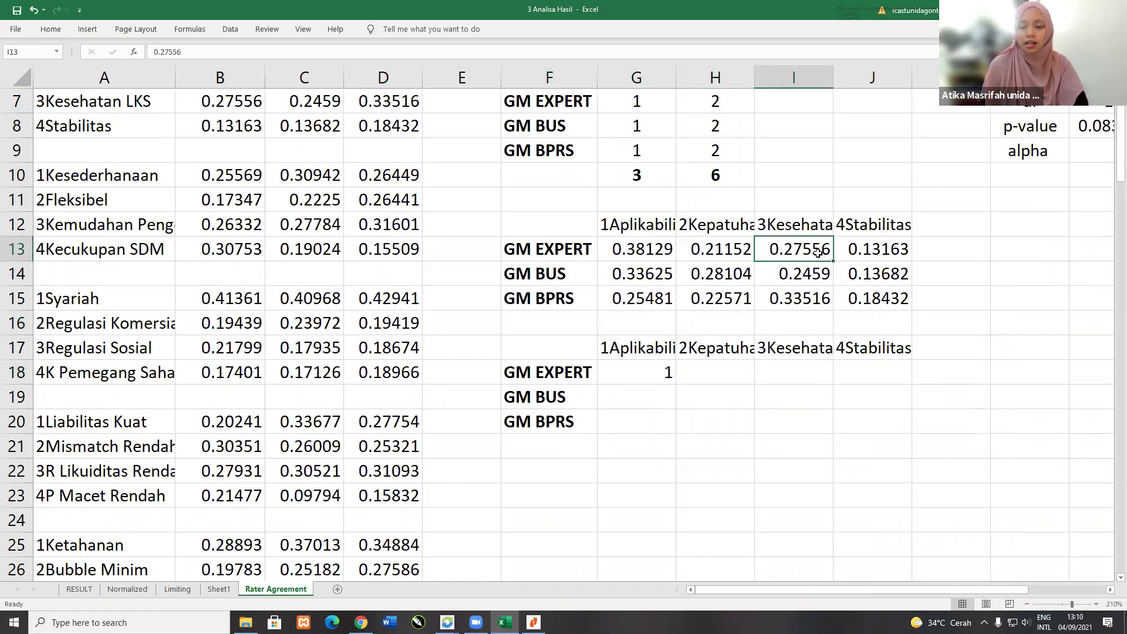
pyautogui.click(775, 373)
pyautogui.write('2')
pyautogui.press('Left')
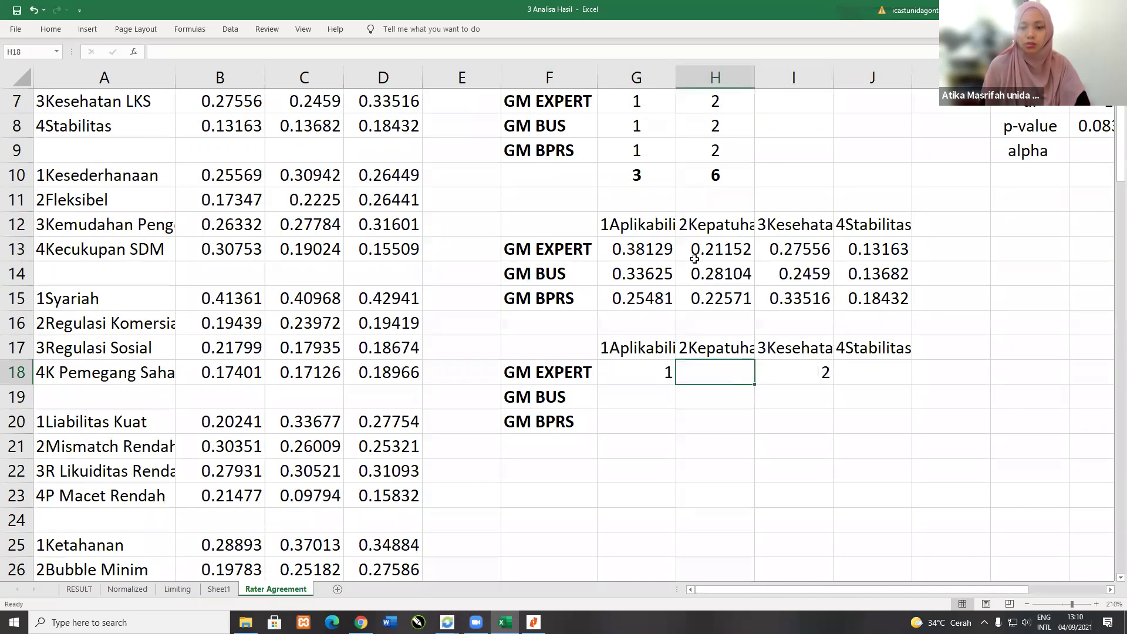
pyautogui.write('3')
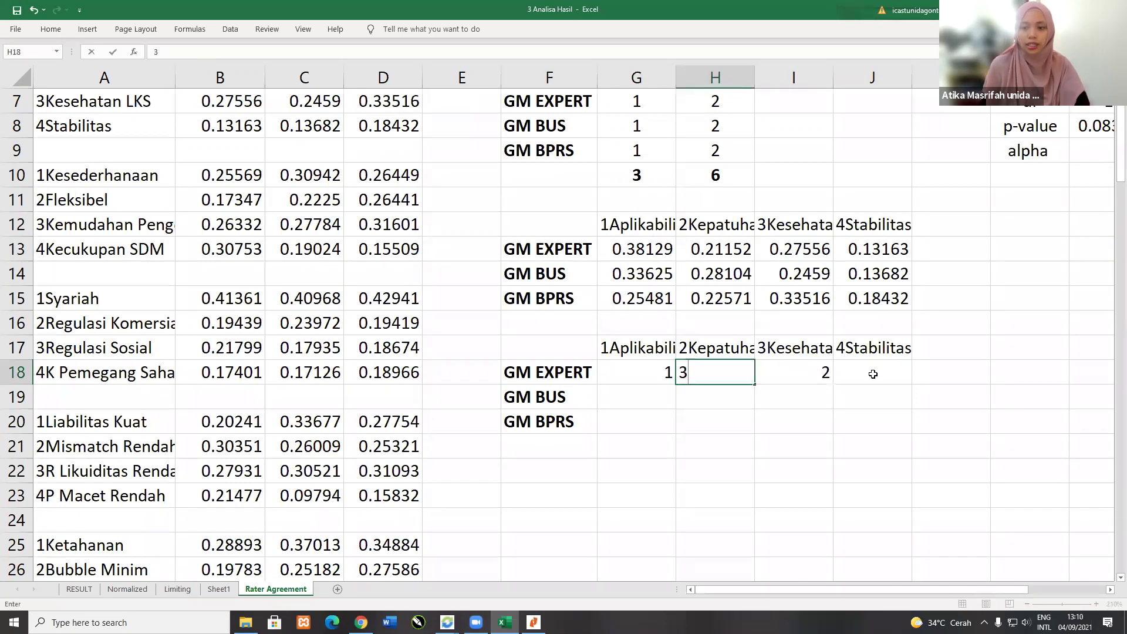
pyautogui.press('Right')
pyautogui.press('Right')
pyautogui.write('4')
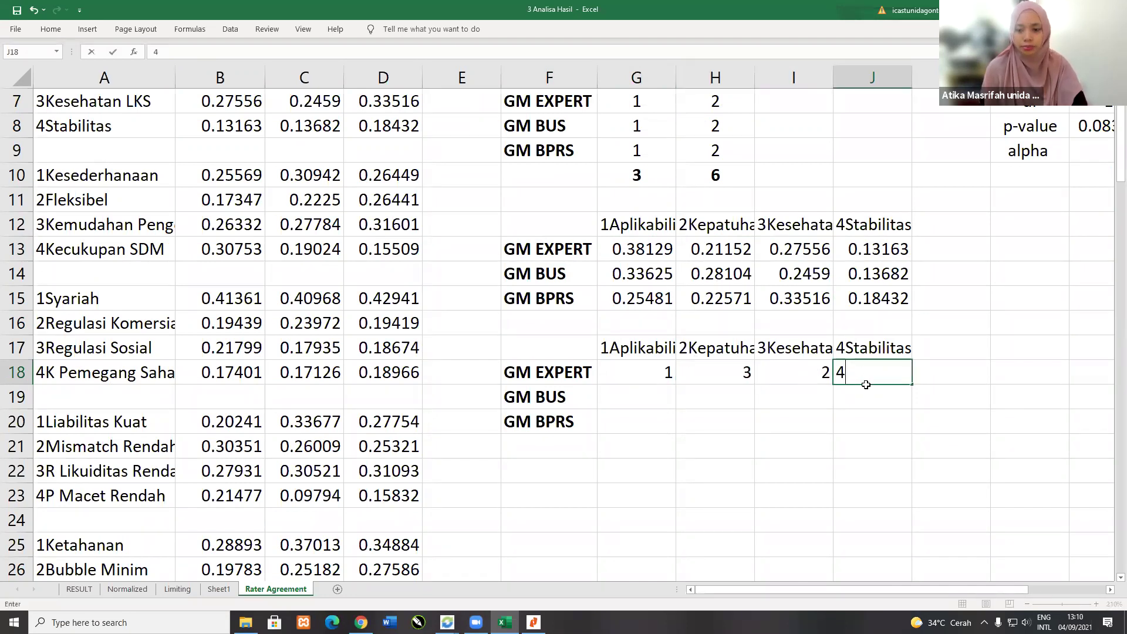
# Step: Center the contents of the ranking cells G18:J22 horizontally
pyautogui.click(652, 388)
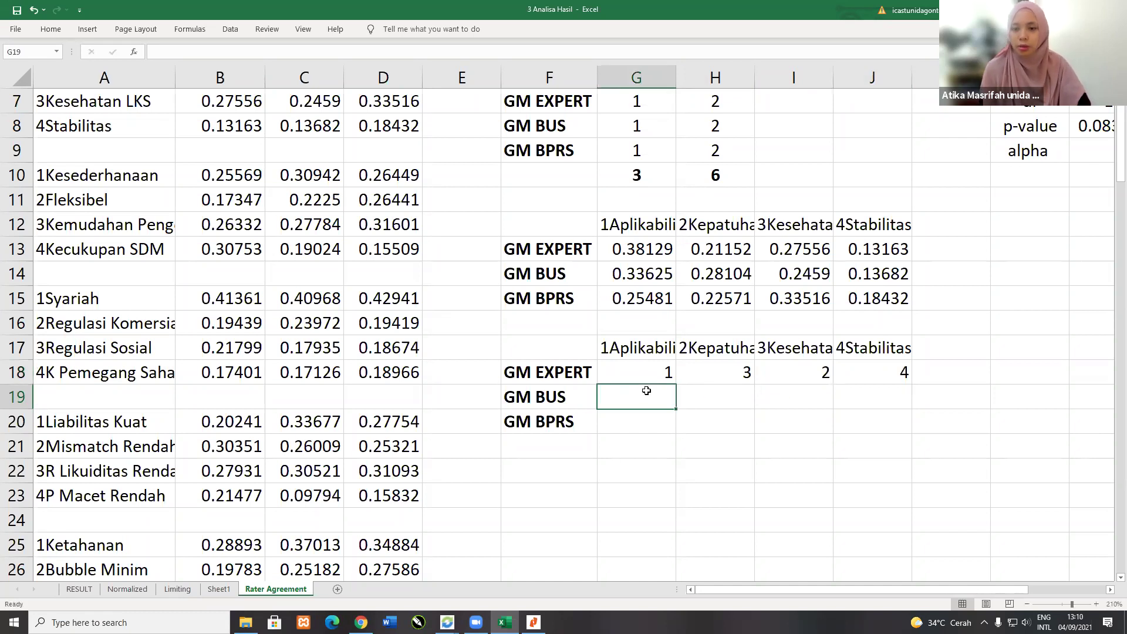
pyautogui.moveTo(651, 373); pyautogui.dragTo(905, 464)
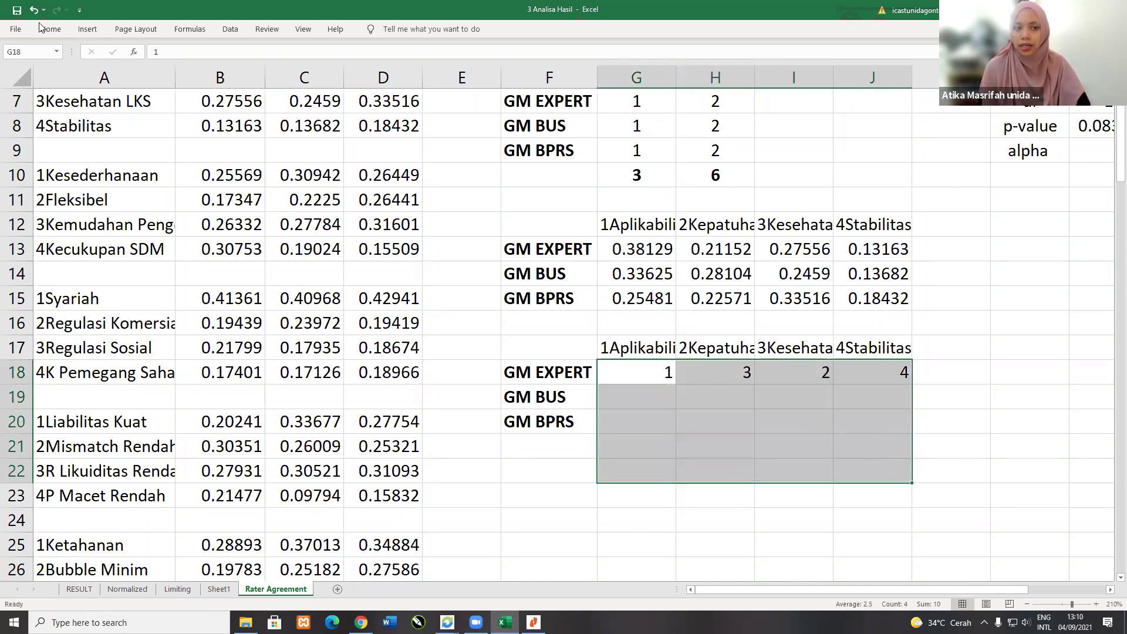
pyautogui.click(46, 28)
pyautogui.click(258, 69)
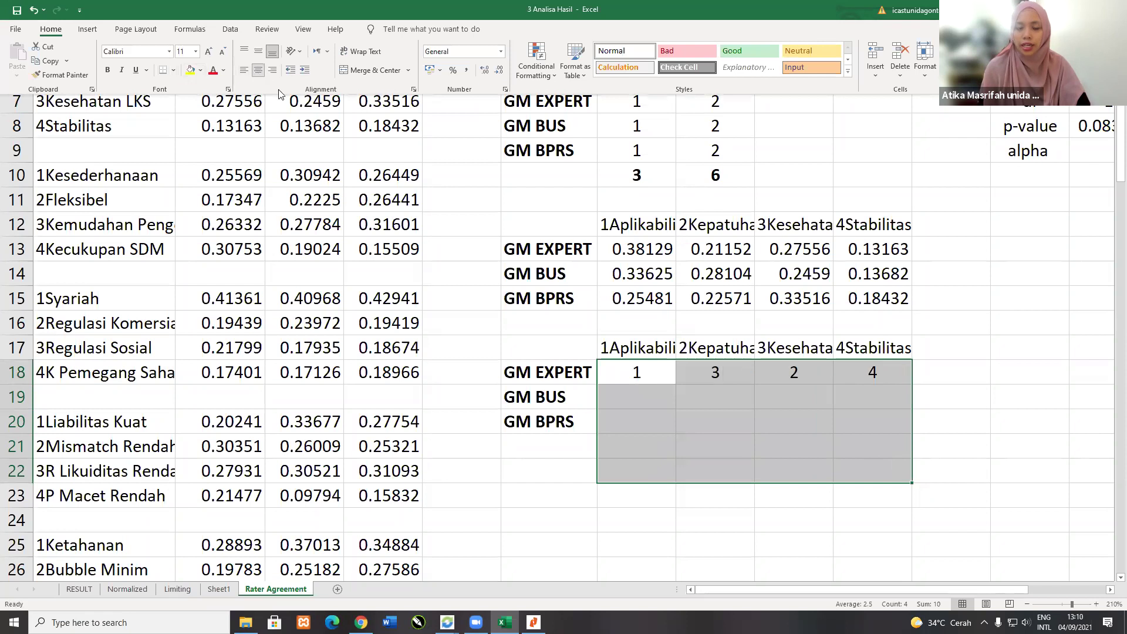
# Step: Enter the GM BUS ranks 1, 2, 3 and 4 in G19:J19, based on the values in row 14
pyautogui.click(784, 313)
pyautogui.click(740, 402)
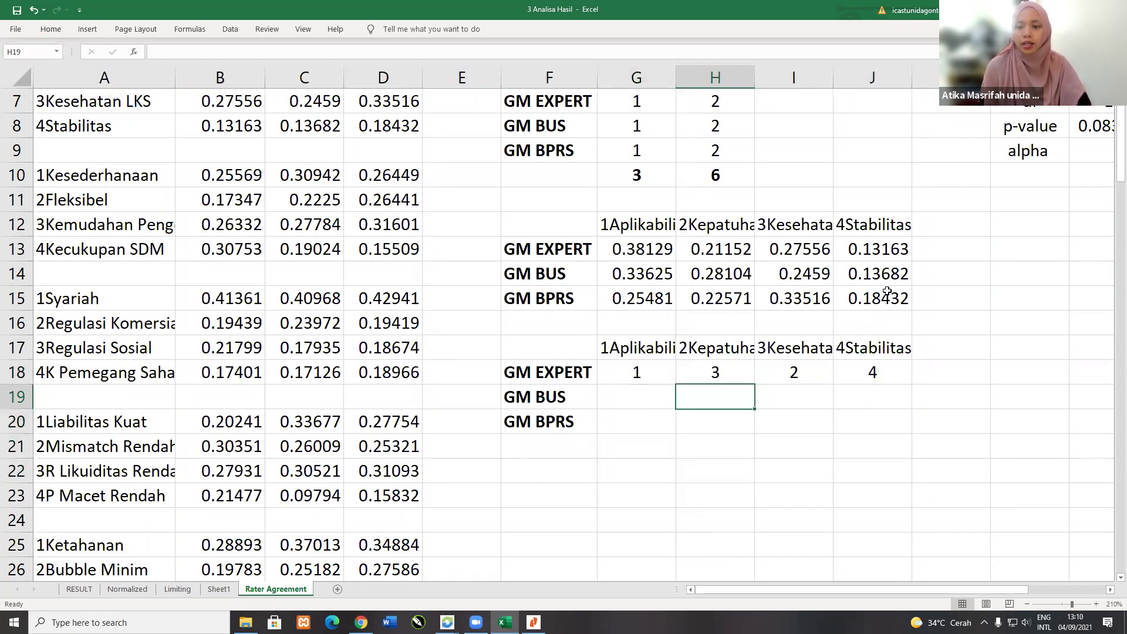
pyautogui.click(633, 276)
pyautogui.click(651, 399)
pyautogui.write('1')
pyautogui.click(702, 397)
pyautogui.write('2')
pyautogui.click(789, 393)
pyautogui.write('3')
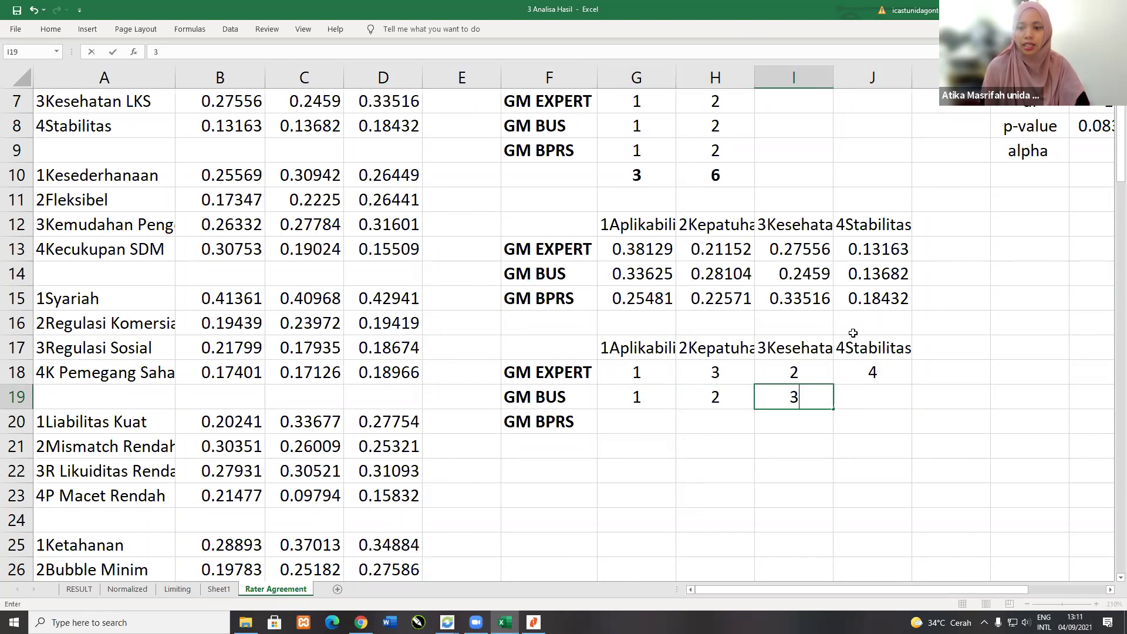
pyautogui.click(873, 392)
pyautogui.write('4')
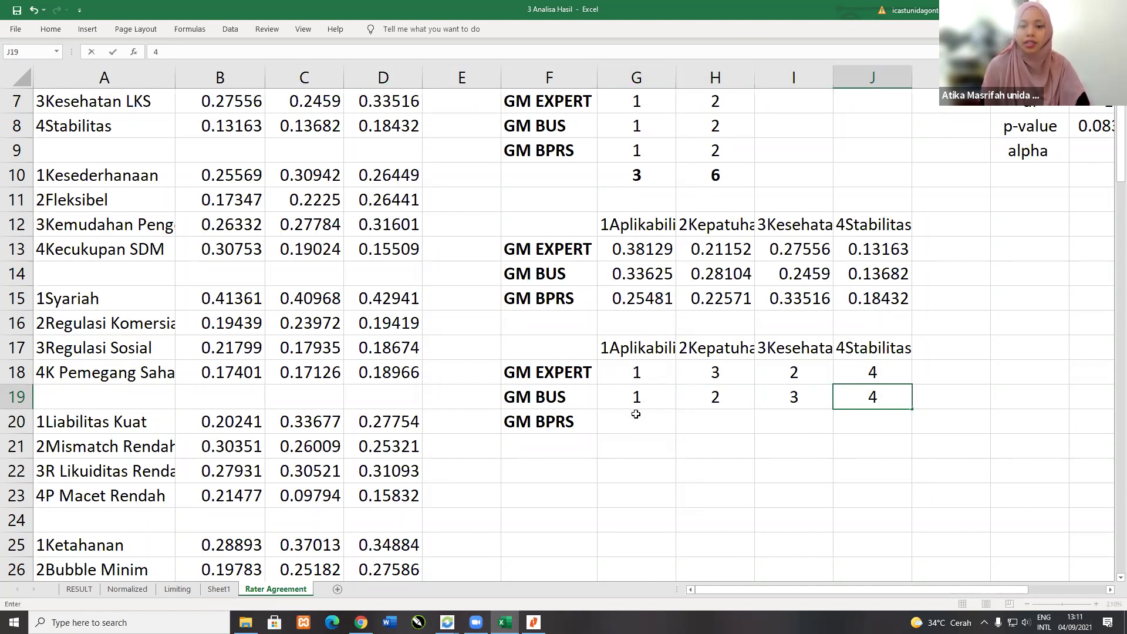
# Step: Rank the GM BPRS values from row 15 by entering 2, 3, 1 and 4 in G20:J20
pyautogui.click(638, 412)
pyautogui.moveTo(589, 298); pyautogui.dragTo(908, 300)
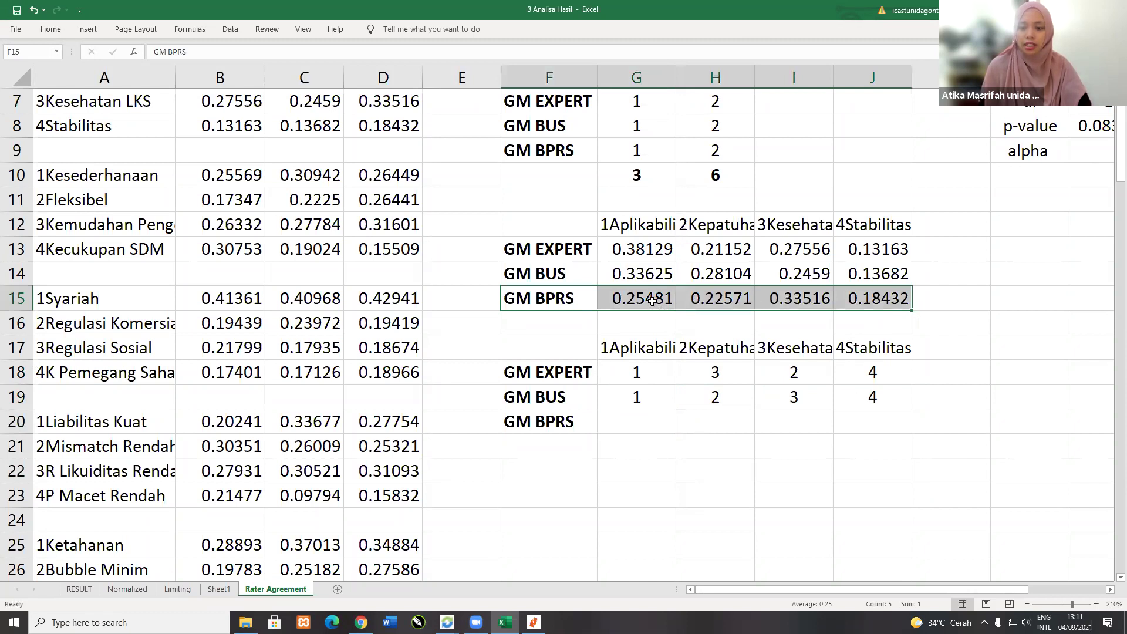
pyautogui.click(790, 416)
pyautogui.write('1')
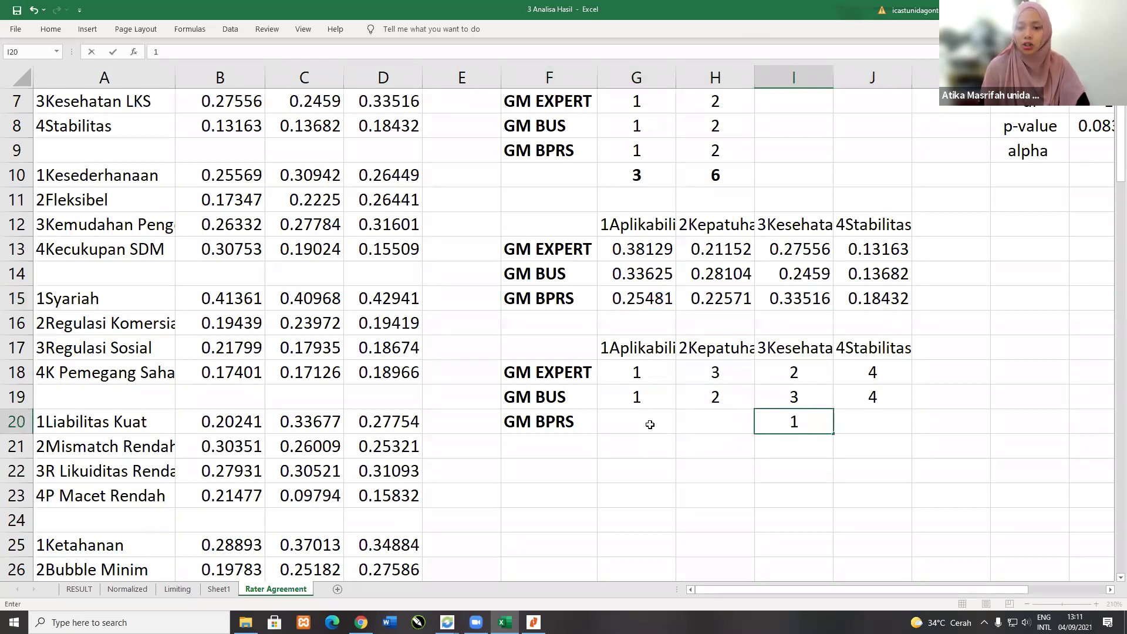
pyautogui.click(647, 422)
pyautogui.write('2')
pyautogui.click(717, 419)
pyautogui.write('3')
pyautogui.click(881, 298)
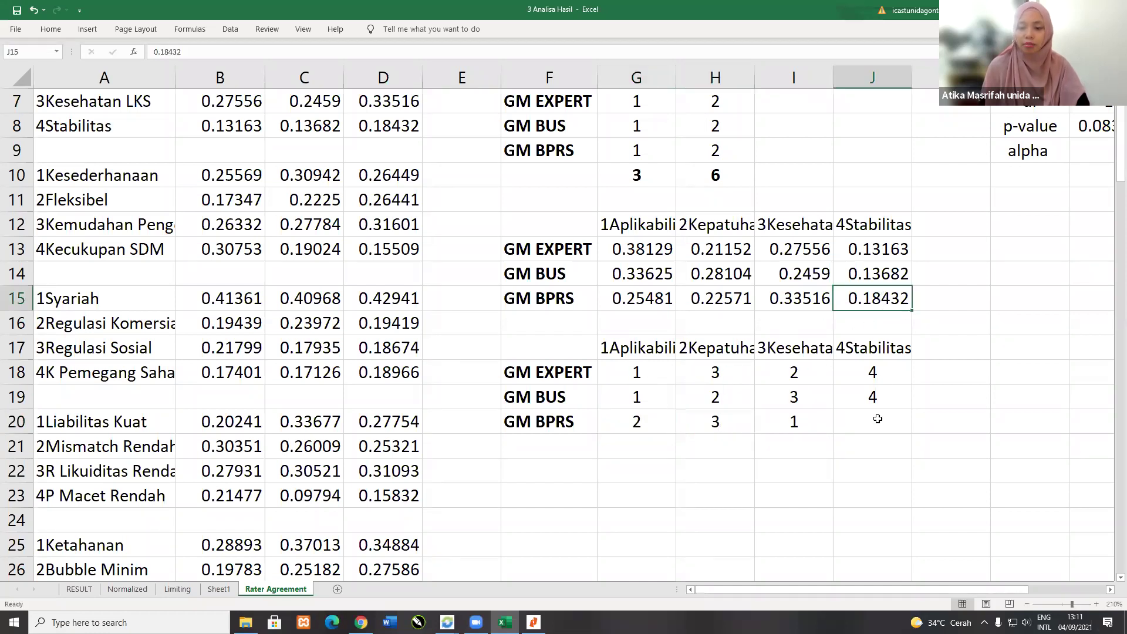
pyautogui.click(875, 418)
pyautogui.write('4')
pyautogui.press('Return')
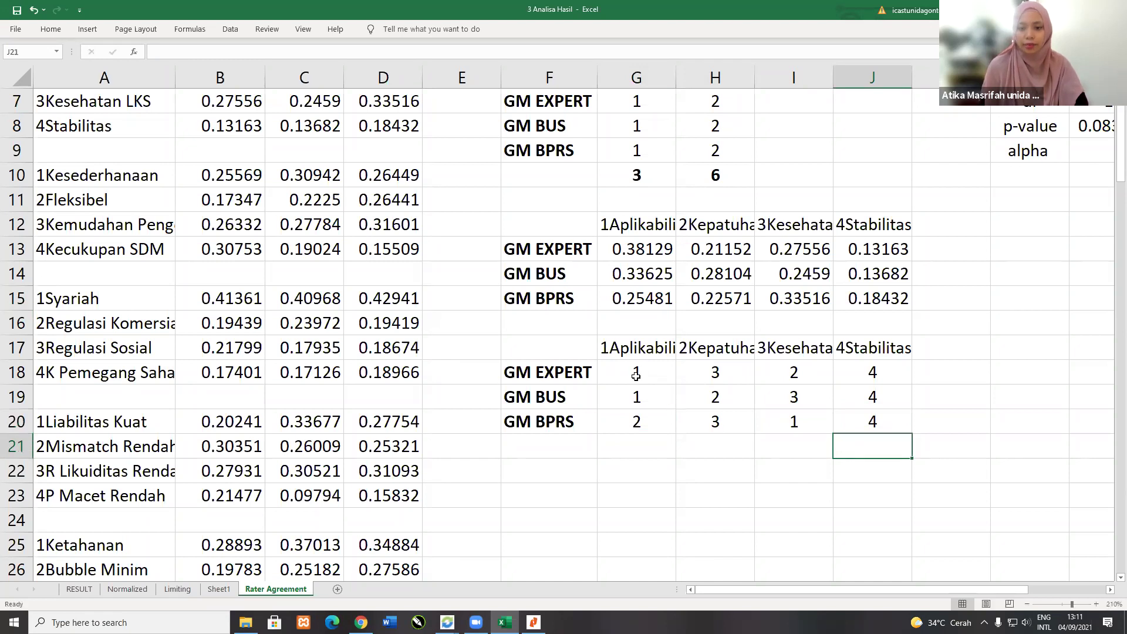
# Step: Copy the rank total formulas from G10:H10 into row 21 so that all four criteria columns G21:J21 are summed
pyautogui.moveTo(637, 181); pyautogui.dragTo(712, 177)
pyautogui.hotkey('ctrl', 'c')
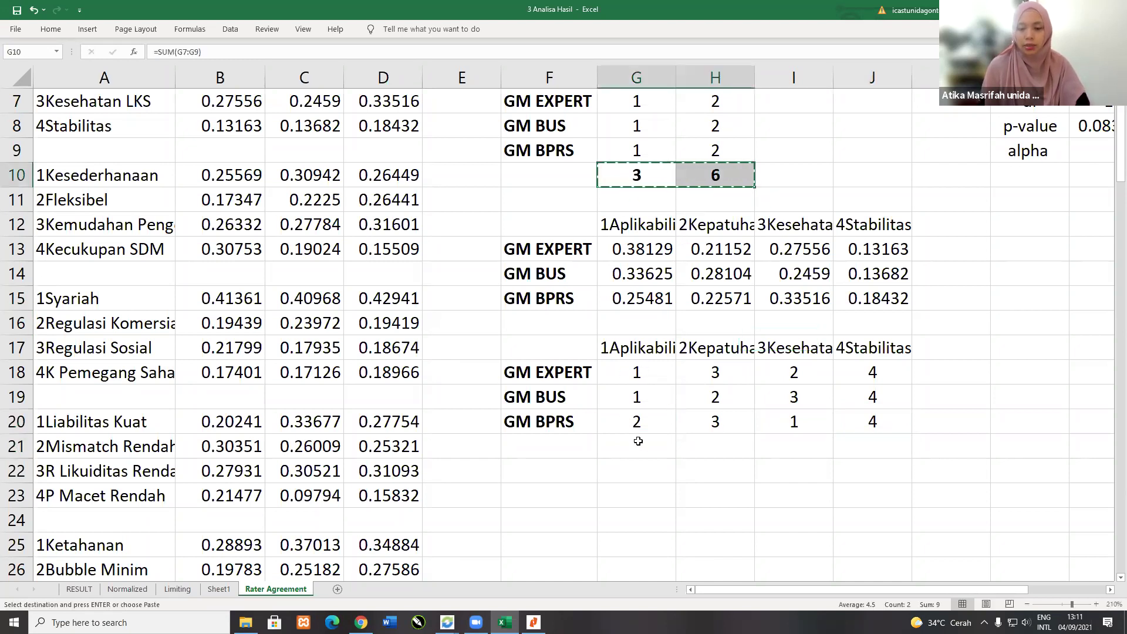
pyautogui.click(642, 451)
pyautogui.hotkey('ctrl', 'v')
pyautogui.moveTo(750, 457); pyautogui.dragTo(901, 453)
# Step: Copy the Rumus 1 calculation block L1:M9 to L12, beside the four-criteria tables
pyautogui.moveTo(881, 590); pyautogui.dragTo(962, 583)
pyautogui.scroll(1, 837, 414)
pyautogui.scroll(1, 836, 414)
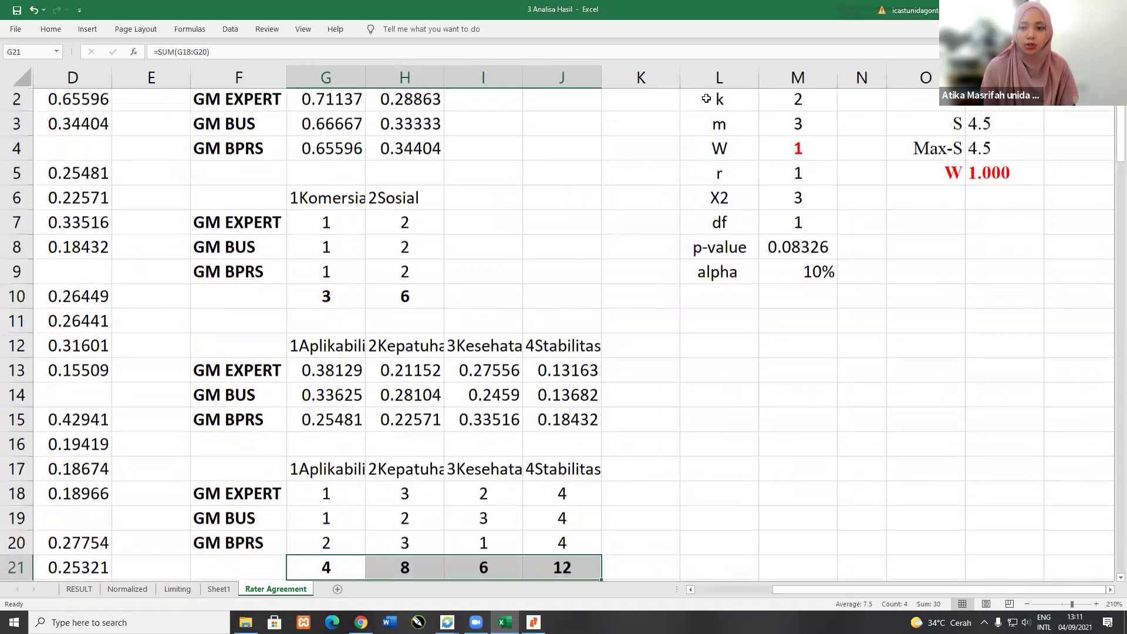
pyautogui.moveTo(720, 101); pyautogui.dragTo(803, 303)
pyautogui.hotkey('ctrl', 'c')
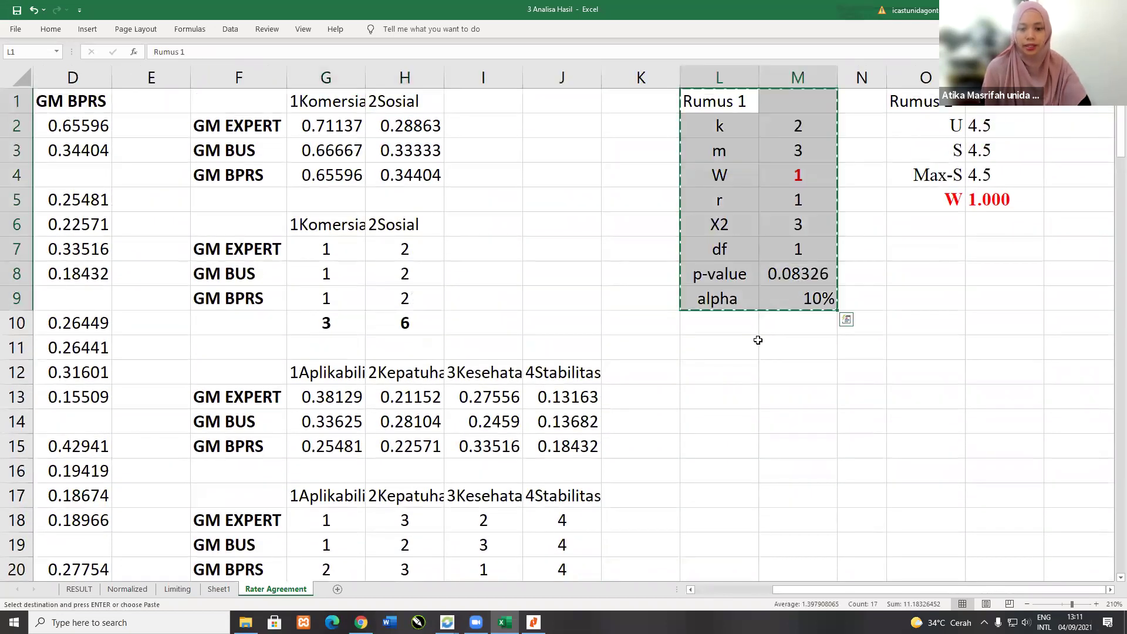
pyautogui.click(704, 373)
pyautogui.hotkey('ctrl', 'v')
pyautogui.scroll(-2, 784, 416)
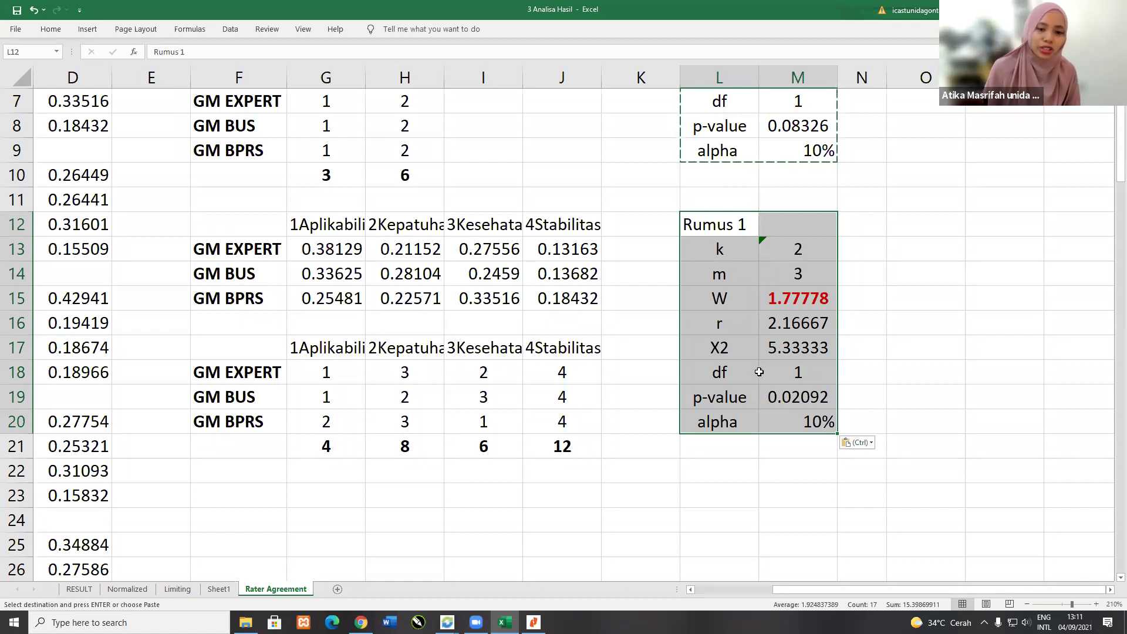
pyautogui.click(310, 371)
pyautogui.moveTo(343, 249); pyautogui.dragTo(566, 249)
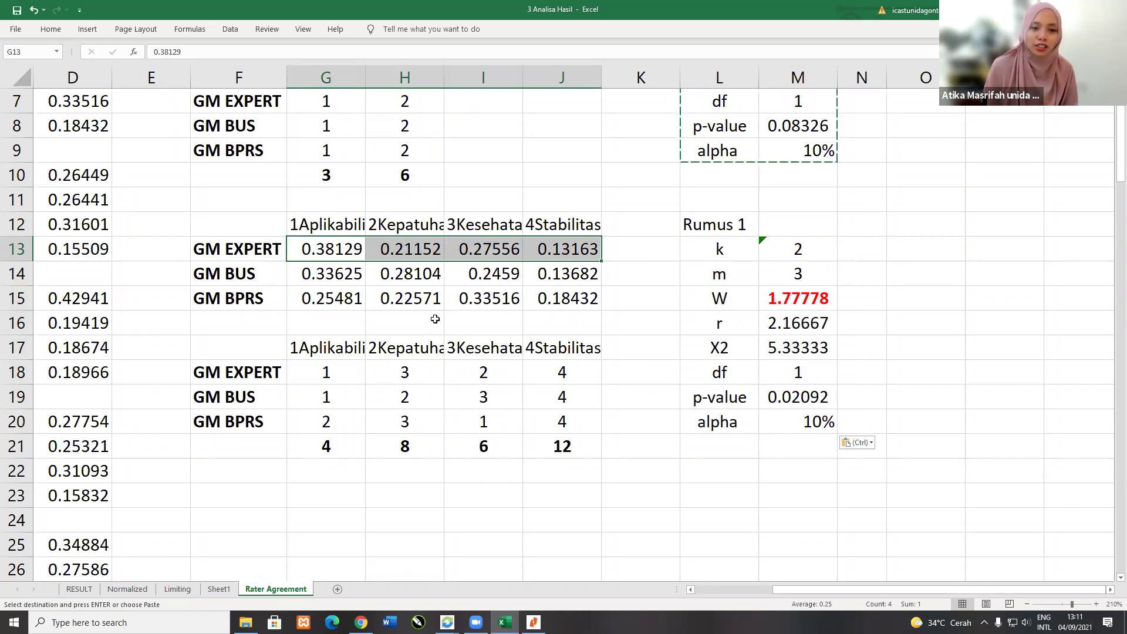
pyautogui.scroll(2, 411, 324)
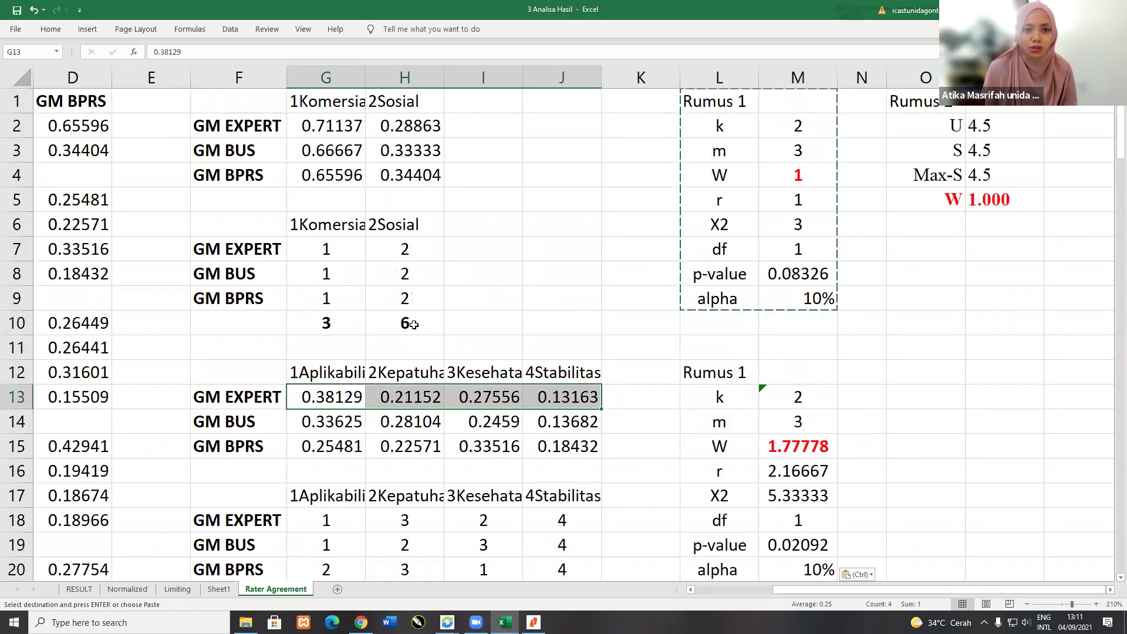
# Step: Copy the 1Kesederhanaan to 4Kecukupan SDM block A10:D13 and paste it transposed at G23
pyautogui.click(831, 590)
pyautogui.moveTo(831, 588); pyautogui.dragTo(431, 408)
pyautogui.moveTo(99, 323); pyautogui.dragTo(607, 370)
pyautogui.scroll(-1, 611, 371)
pyautogui.hotkey('ctrl', 'c')
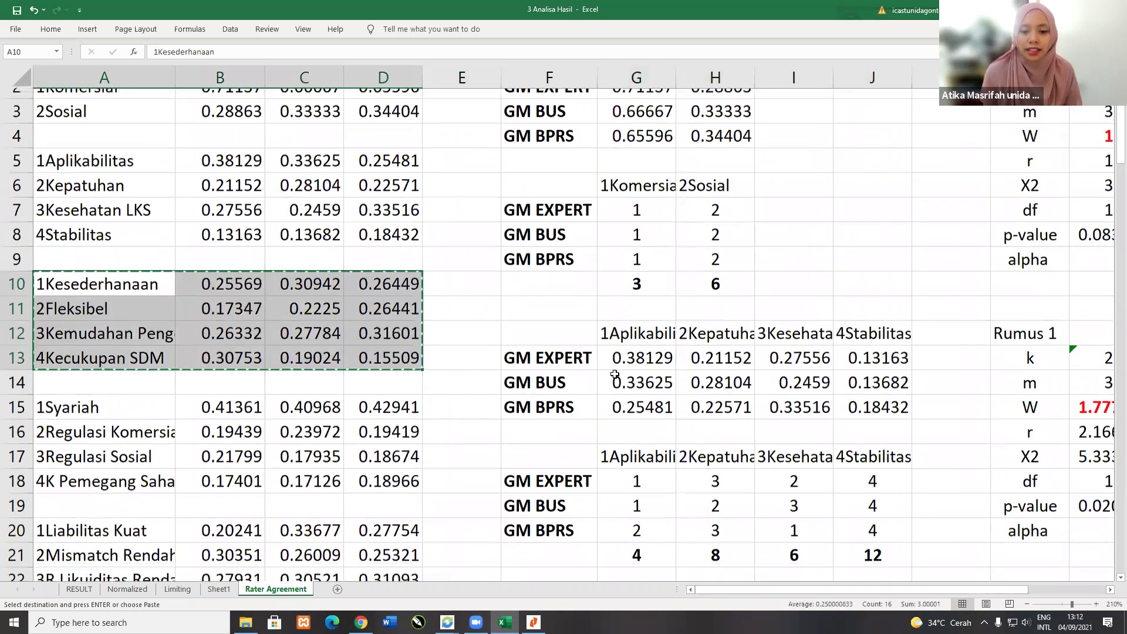
pyautogui.scroll(-3, 616, 374)
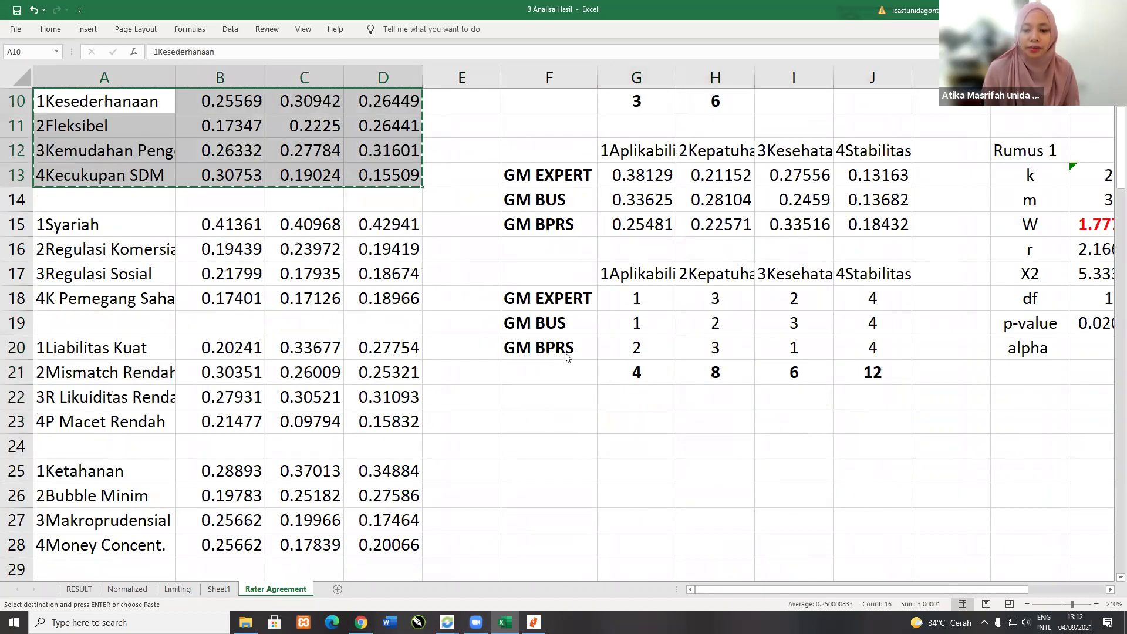
pyautogui.scroll(-1, 619, 353)
pyautogui.scroll(-1, 665, 172)
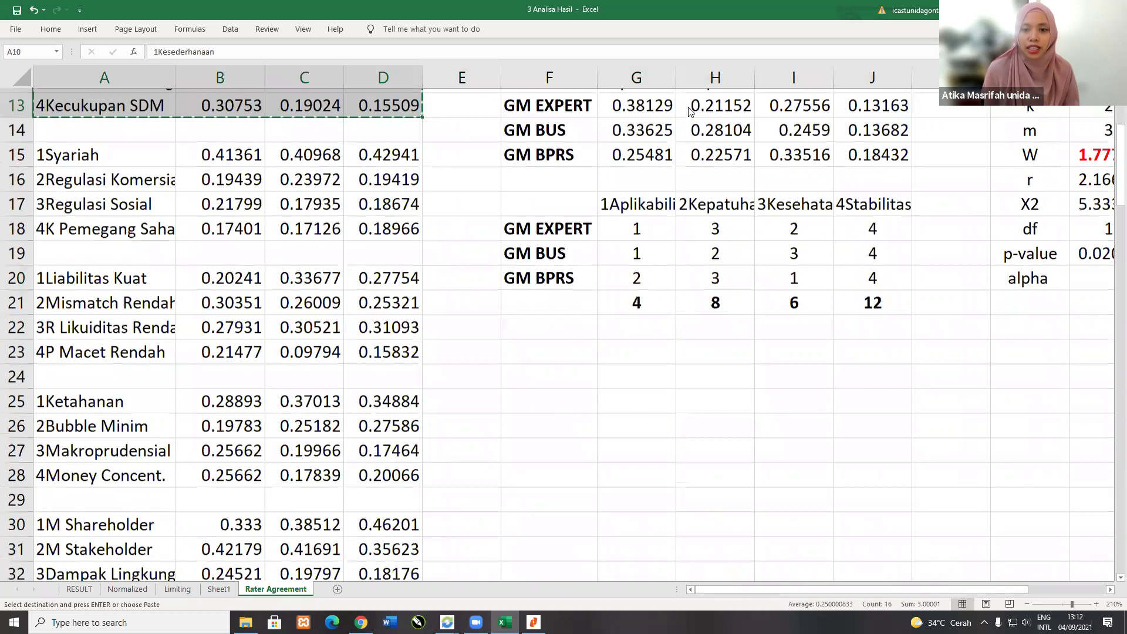
pyautogui.click(634, 374)
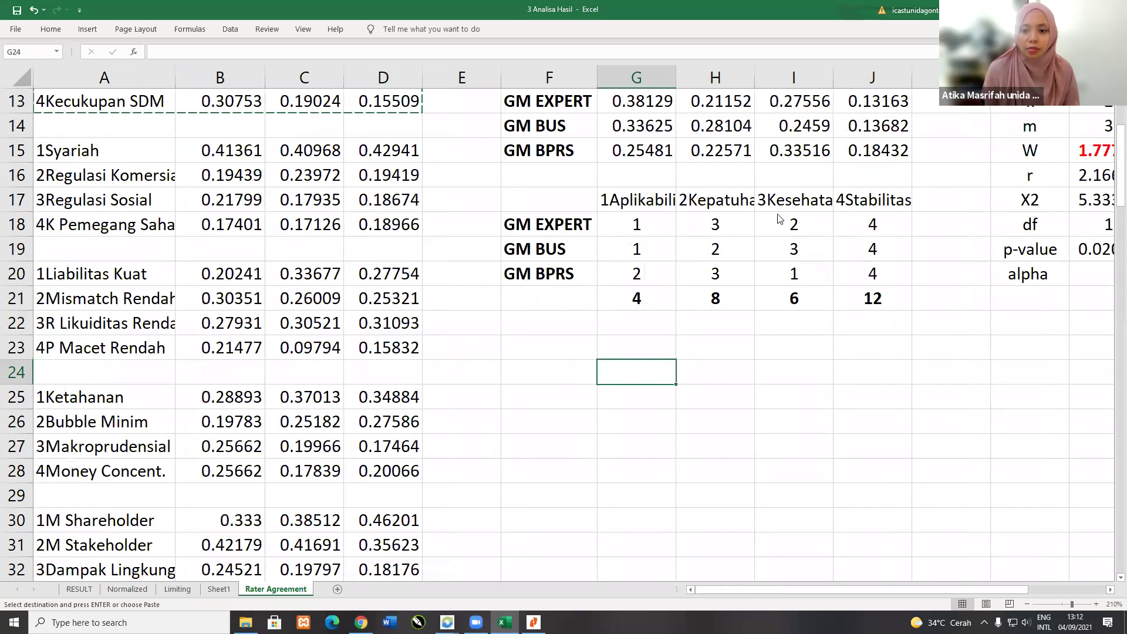
pyautogui.press('Up')
pyautogui.hotkey('shift', 'F10')
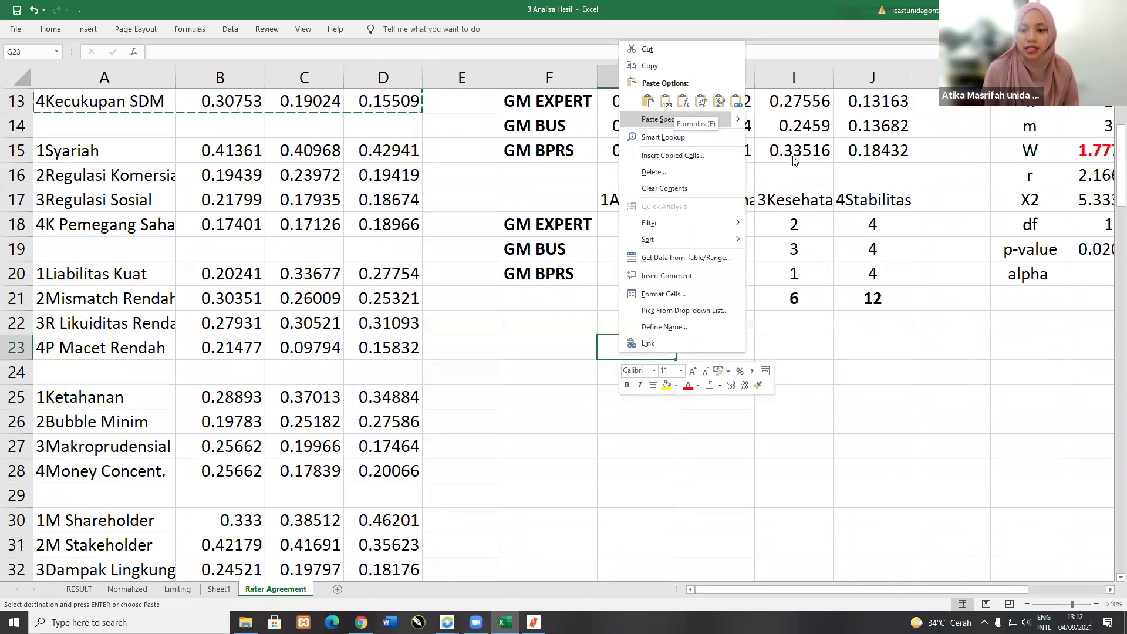
pyautogui.moveTo(794, 160)
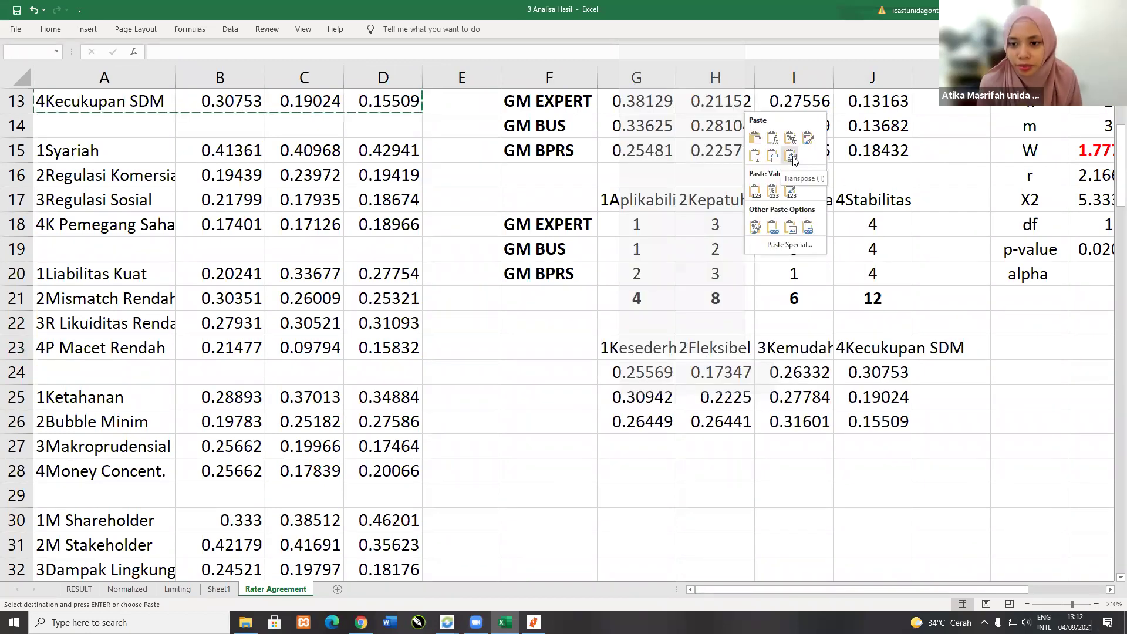
pyautogui.click(791, 156)
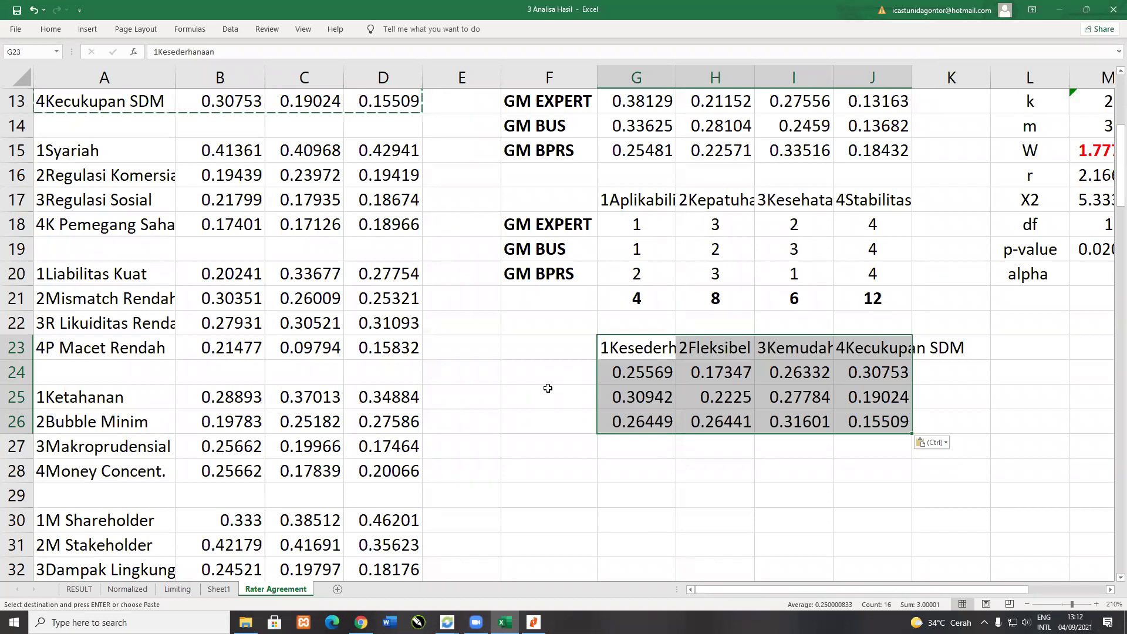
# Step: Clear the transposed 1Kesederhanaan to 4Kecukupan SDM data from G23:J26
pyautogui.click(1062, 591)
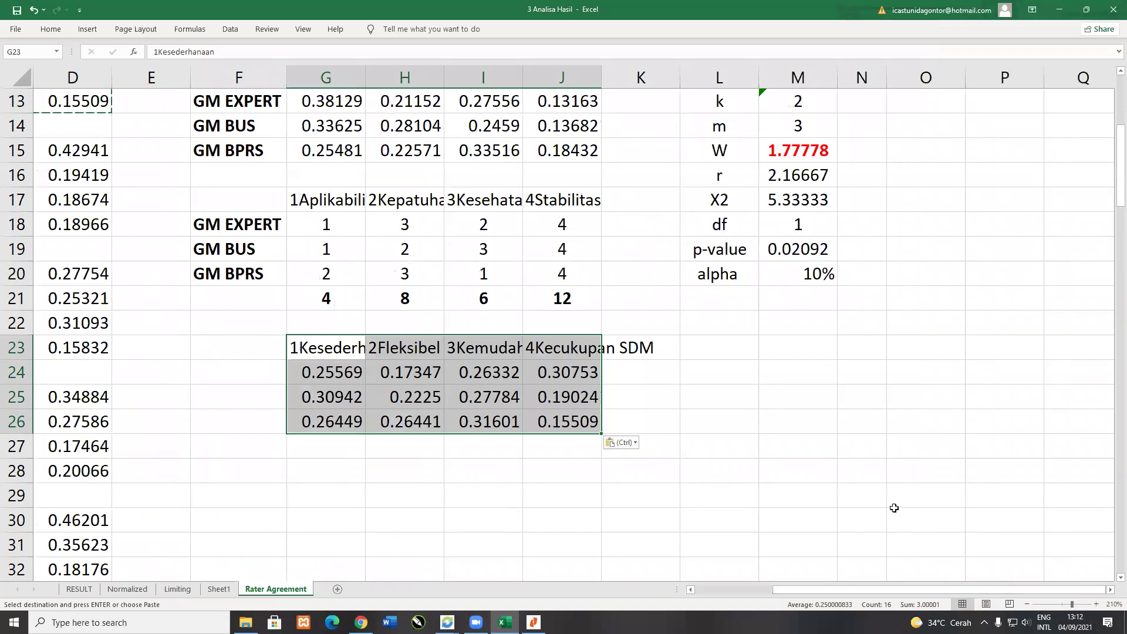
pyautogui.scroll(1, 894, 508)
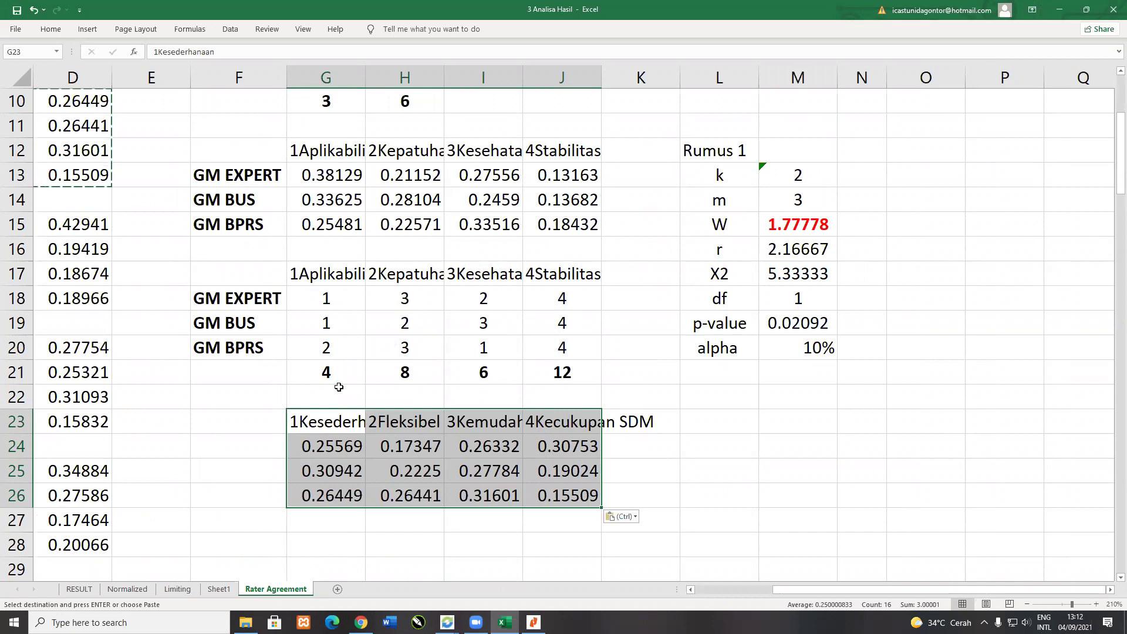
pyautogui.press('Delete')
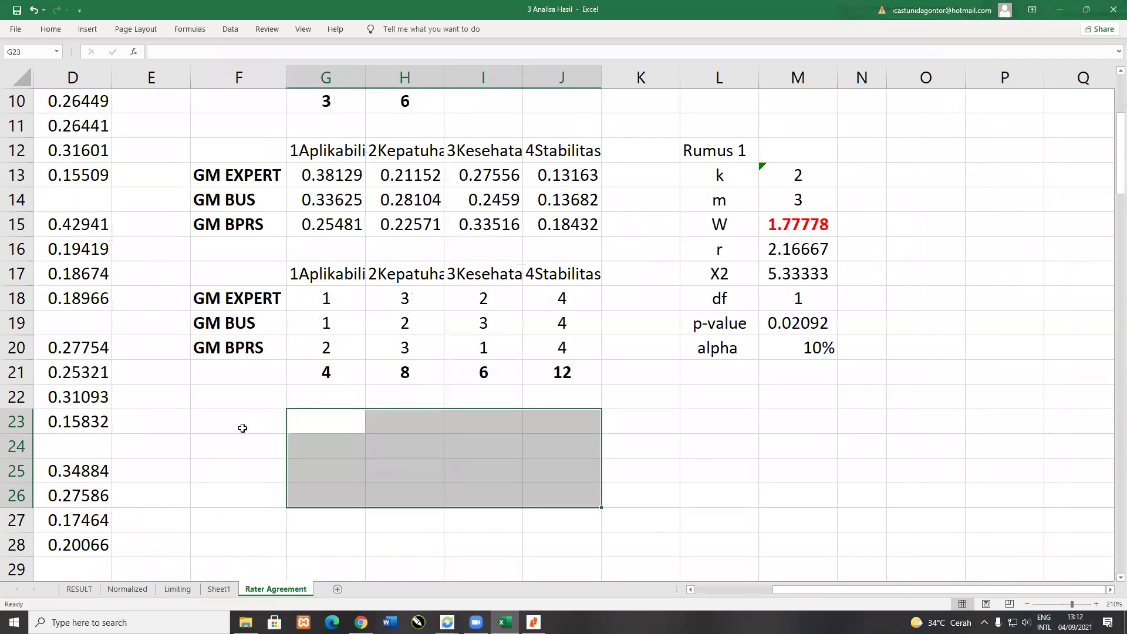
pyautogui.click(243, 428)
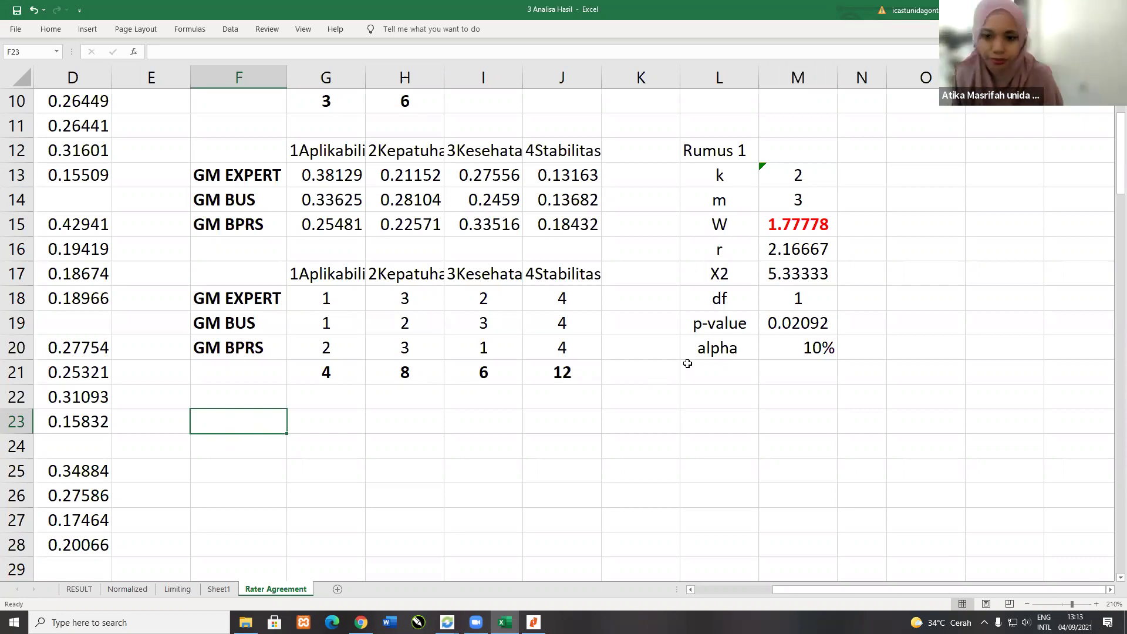
# Step: Extend the COUNTA range of k in M13 to G18:J18 so it counts all four criteria
pyautogui.doubleClick(791, 173)
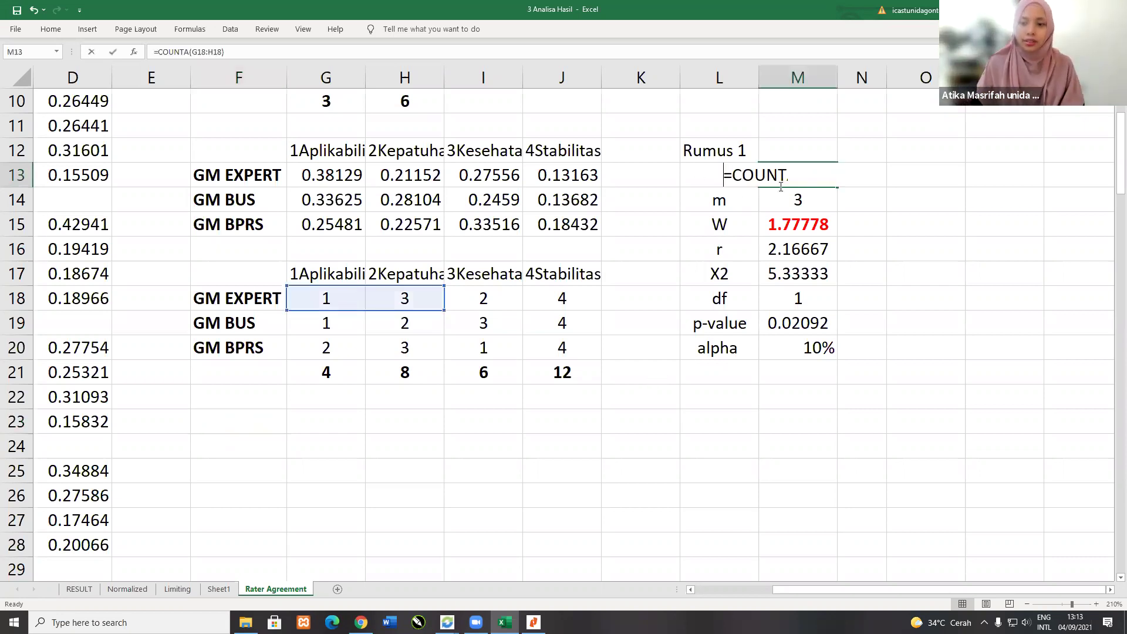
pyautogui.press('Return')
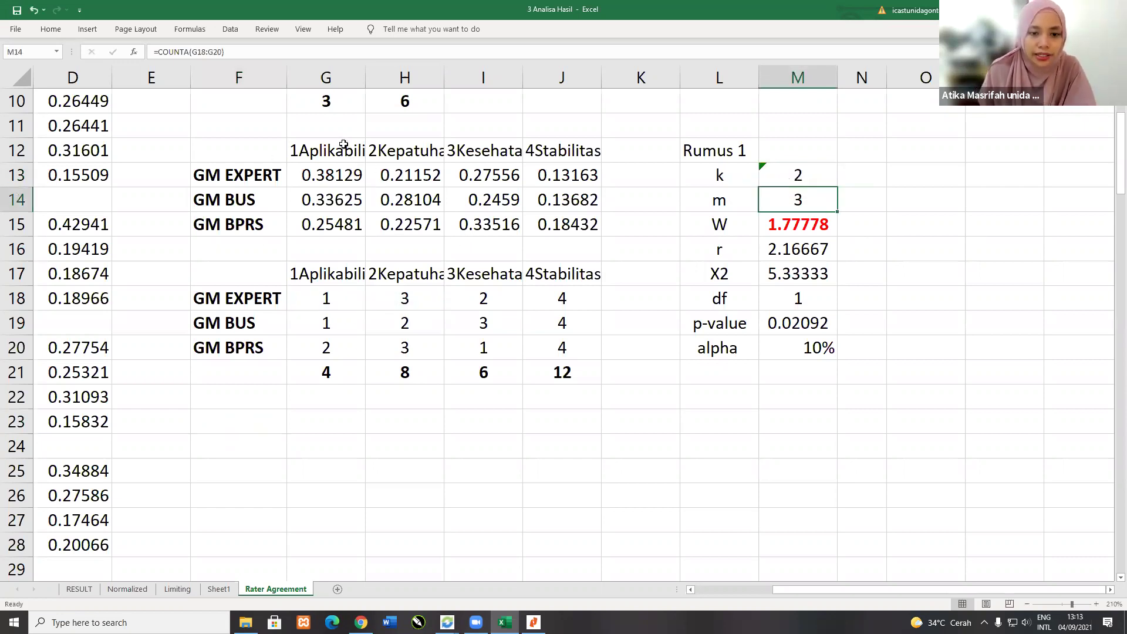
pyautogui.doubleClick(799, 176)
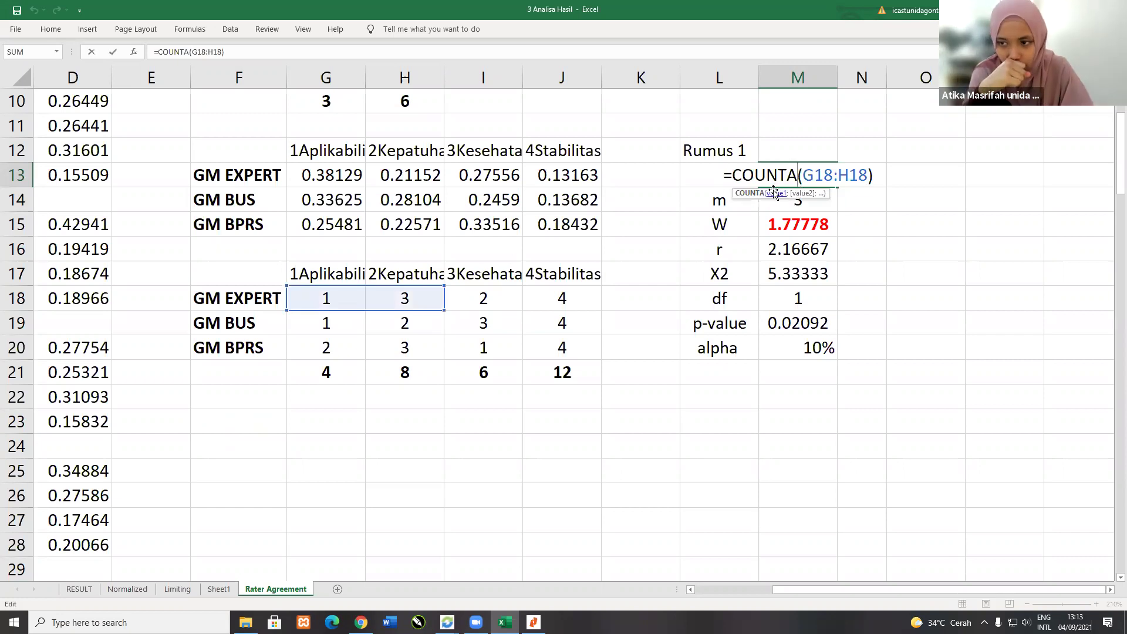
pyautogui.click(450, 308)
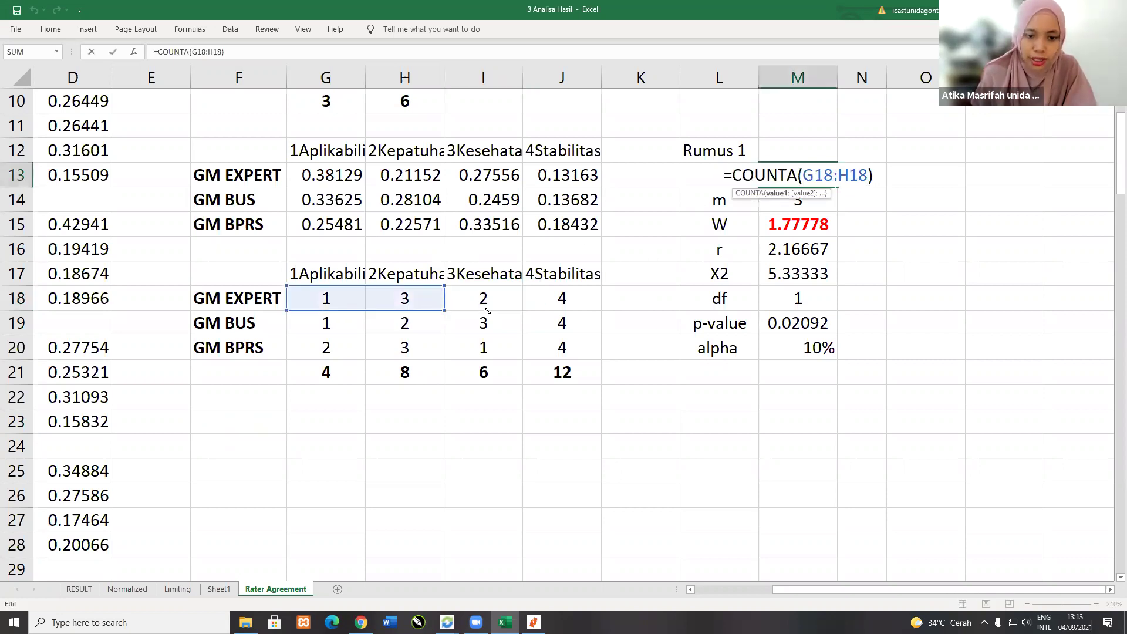
pyautogui.moveTo(488, 311); pyautogui.dragTo(587, 306)
pyautogui.press('Return')
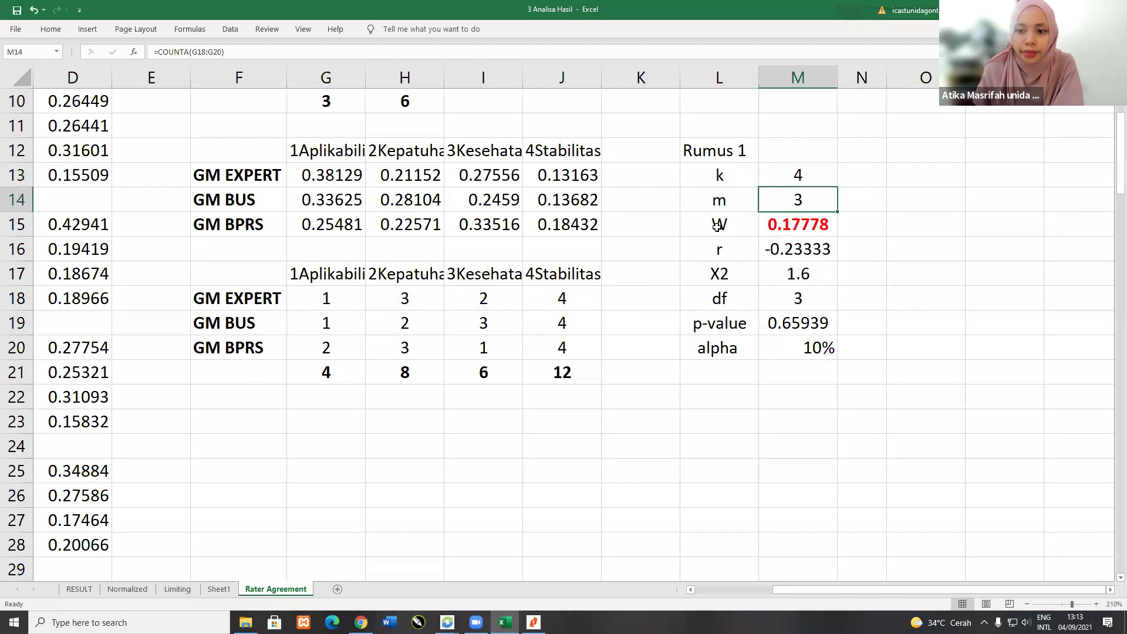
# Step: Check the m formula in M14 and extend the DEVSQ range of the W formula in M15 to G21:J21
pyautogui.press('F2')
pyautogui.press('Return')
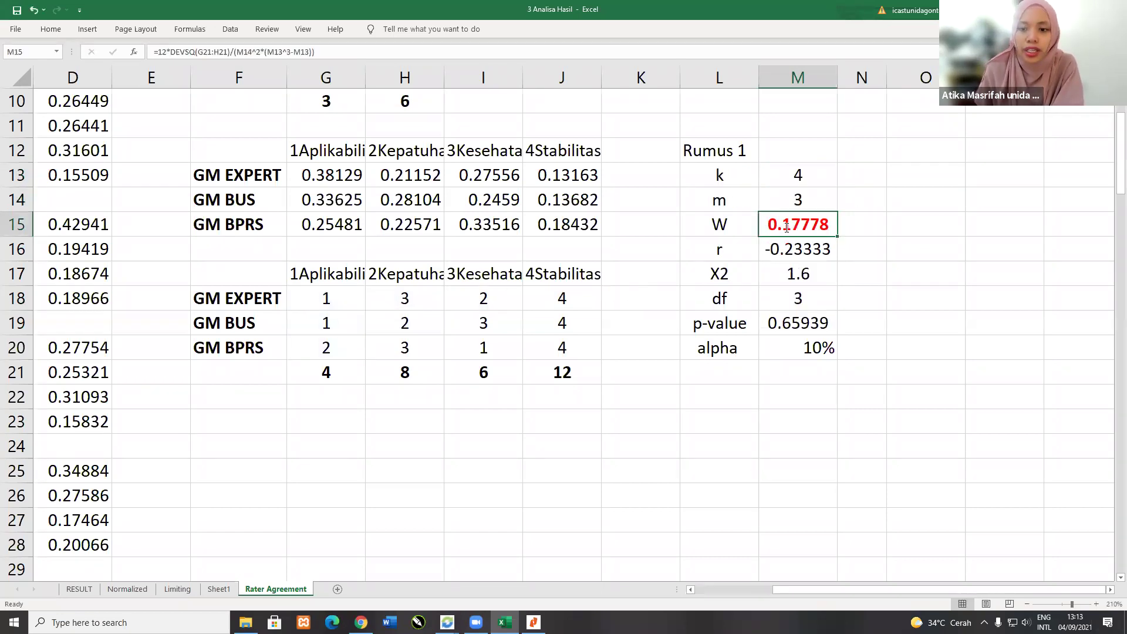
pyautogui.press('F2')
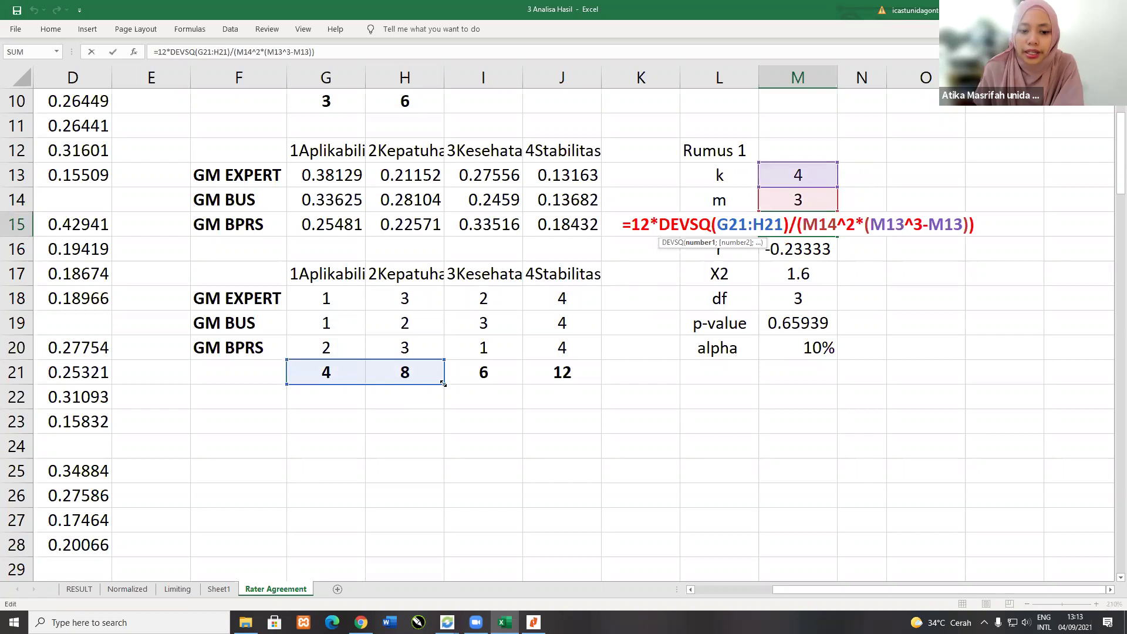
pyautogui.moveTo(547, 377); pyautogui.dragTo(632, 349)
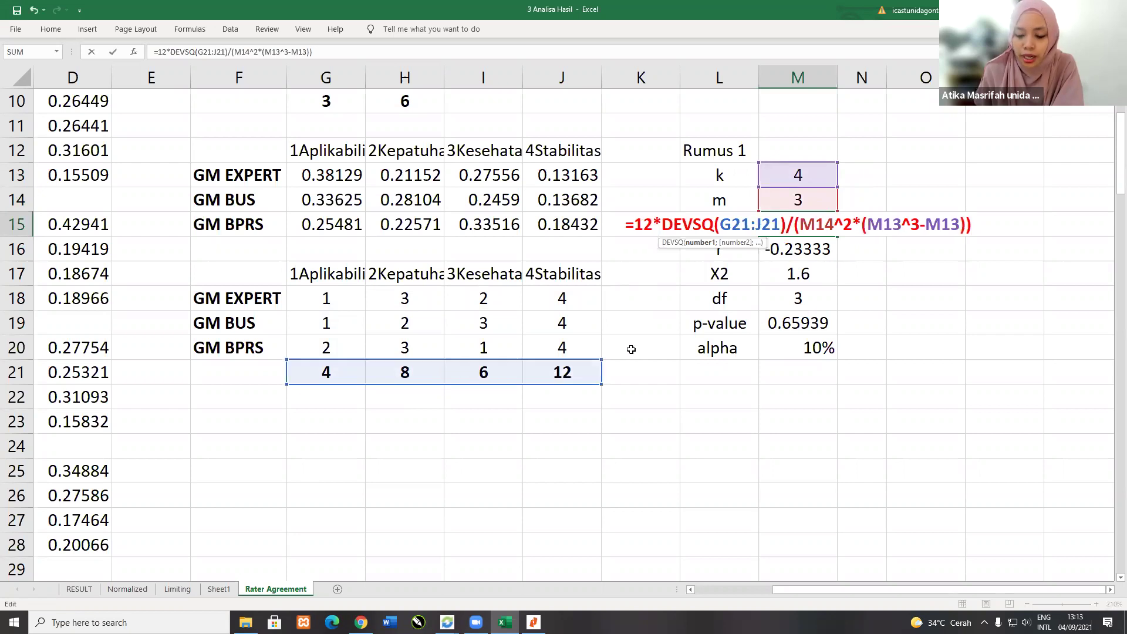
pyautogui.press('Return')
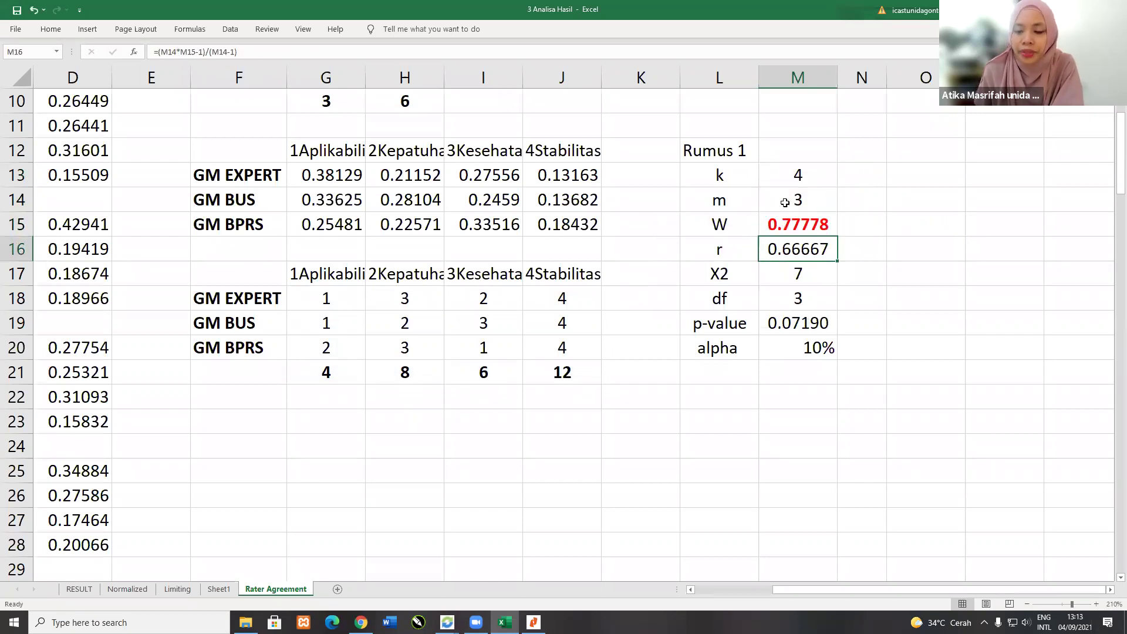
# Step: Inspect the cell references in the r, X2, df and p-value formulas in M16:M19
pyautogui.doubleClick(772, 250)
pyautogui.click(783, 273)
pyautogui.doubleClick(783, 273)
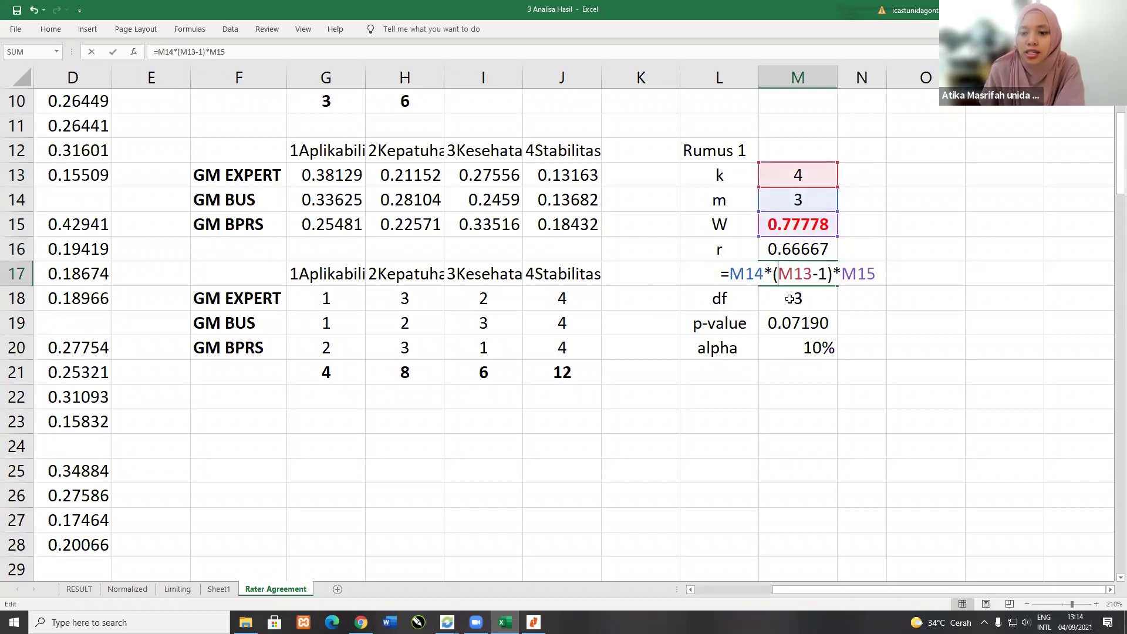
pyautogui.doubleClick(791, 299)
pyautogui.click(789, 326)
pyautogui.doubleClick(790, 326)
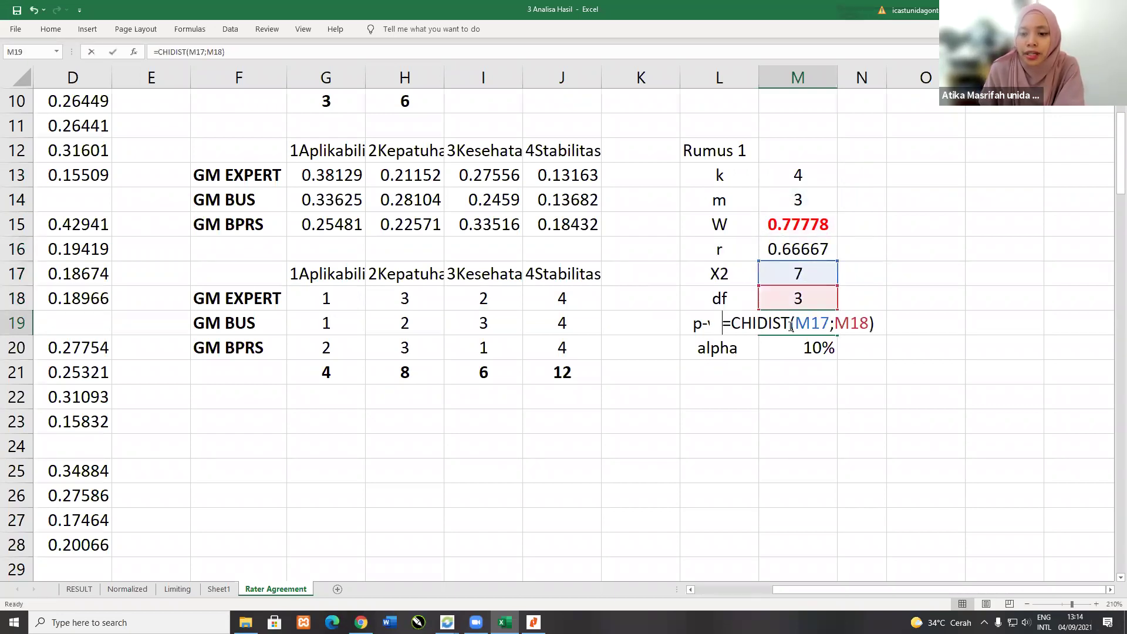
# Step: Compare the p-value in M19 with the alpha in M20
pyautogui.click(791, 352)
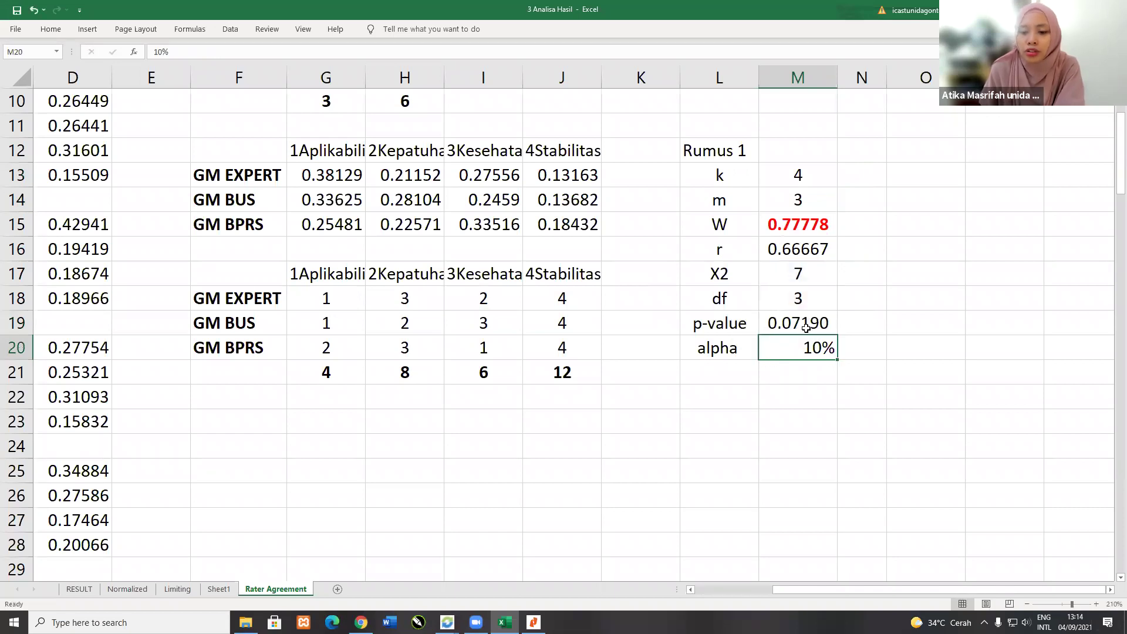
pyautogui.click(781, 324)
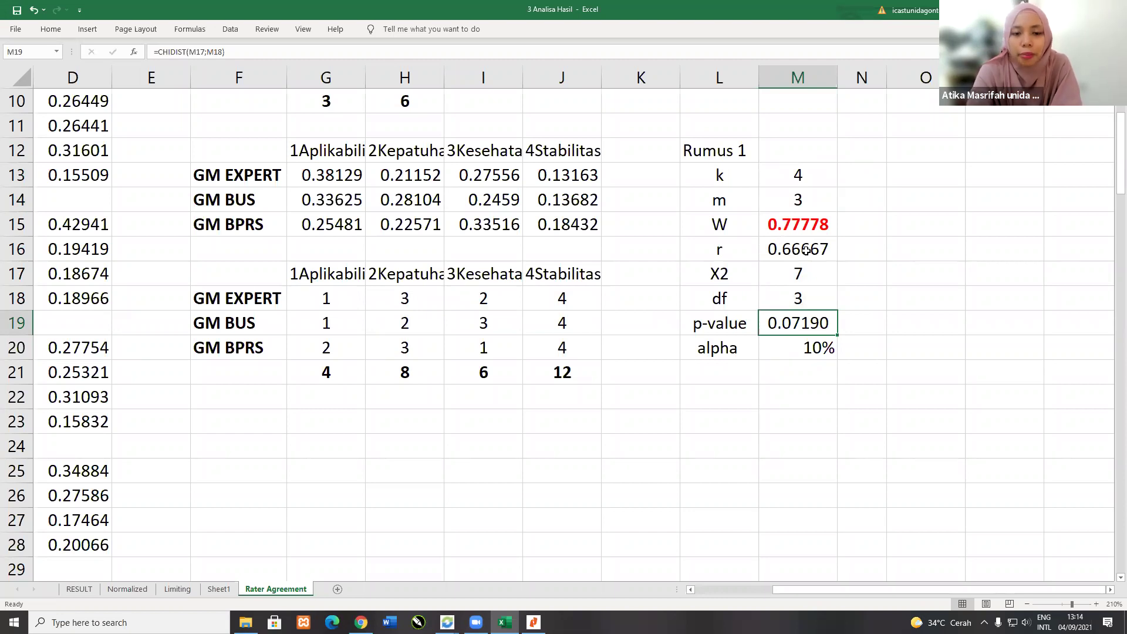
# Step: Copy the 1M Shareholder to 3Dampak Lingkungan block in A30:D32 and paste it transposed at G23
pyautogui.moveTo(971, 587); pyautogui.dragTo(299, 118)
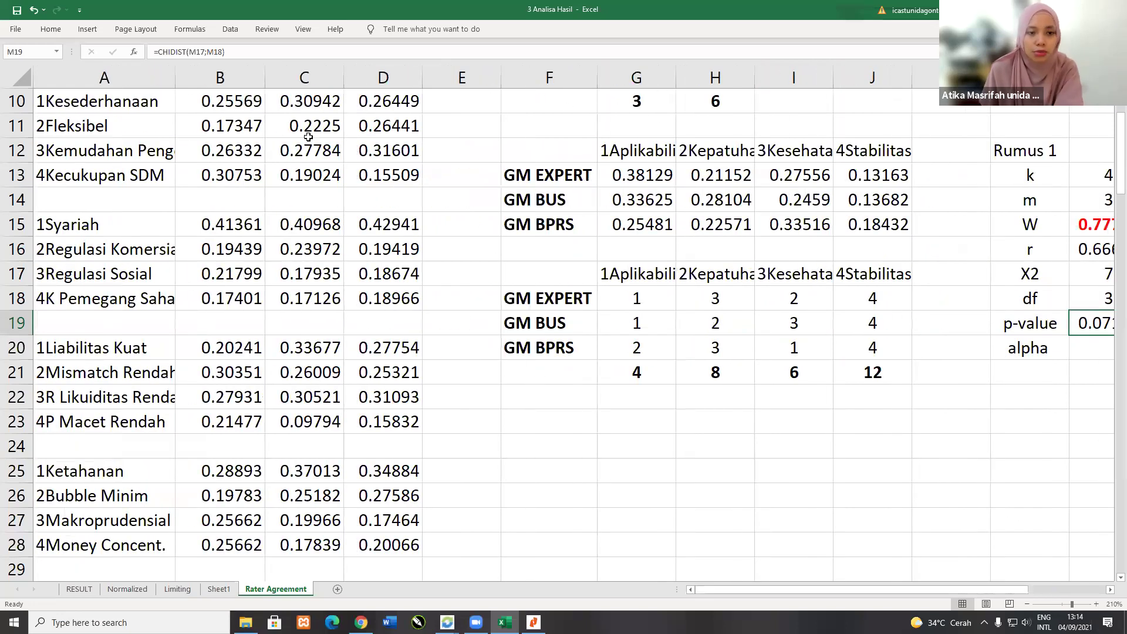
pyautogui.scroll(1, 147, 385)
pyautogui.scroll(1, 165, 394)
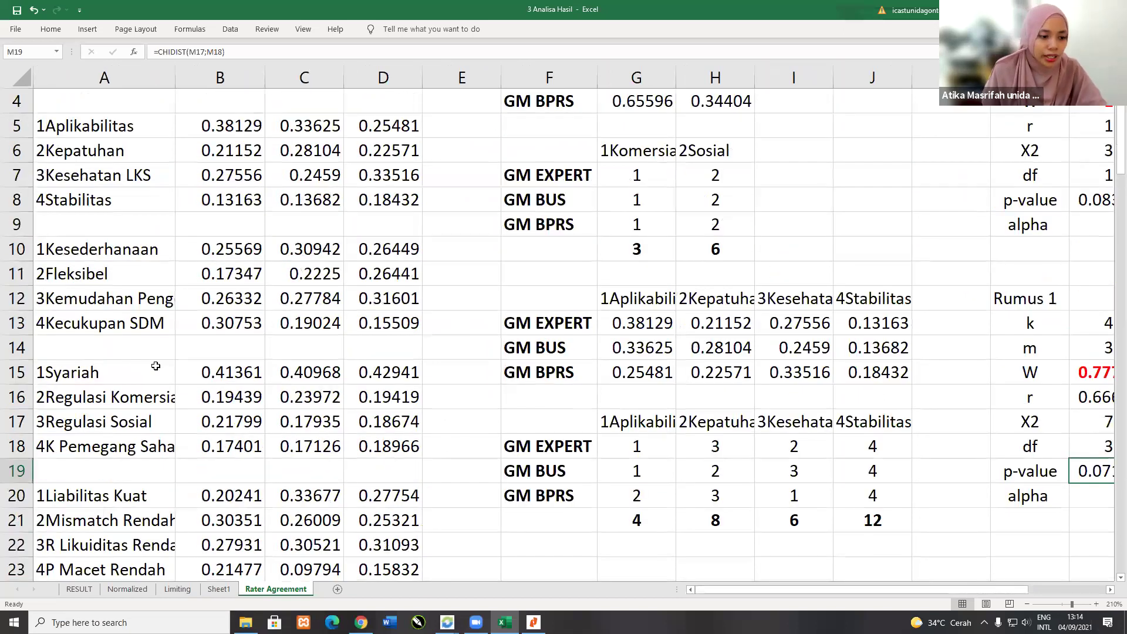
pyautogui.scroll(1, 155, 367)
pyautogui.scroll(1, 153, 367)
pyautogui.scroll(-7, 357, 274)
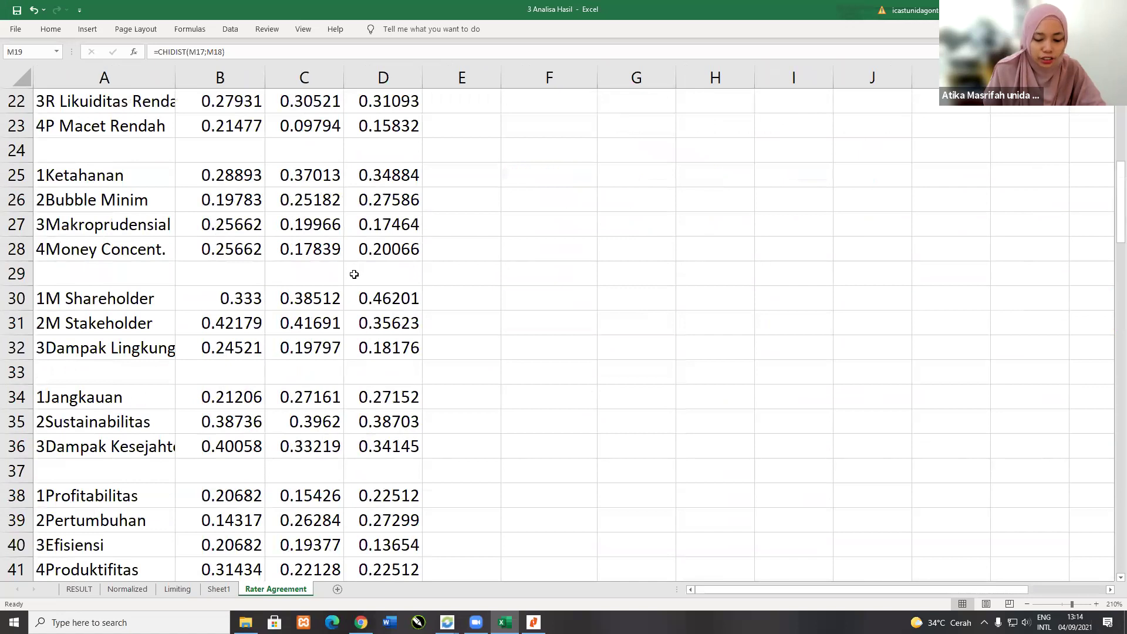
pyautogui.scroll(-2, 567, 311)
pyautogui.scroll(3, 634, 337)
pyautogui.hotkey('ctrl', 'c')
pyautogui.scroll(3, 627, 300)
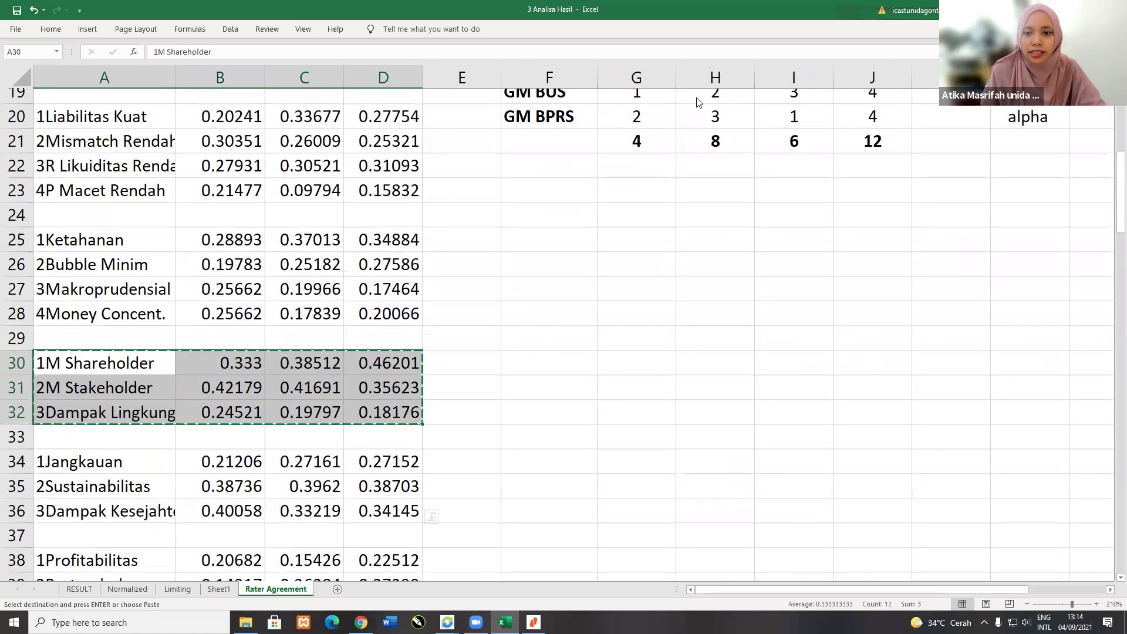
pyautogui.scroll(1, 589, 278)
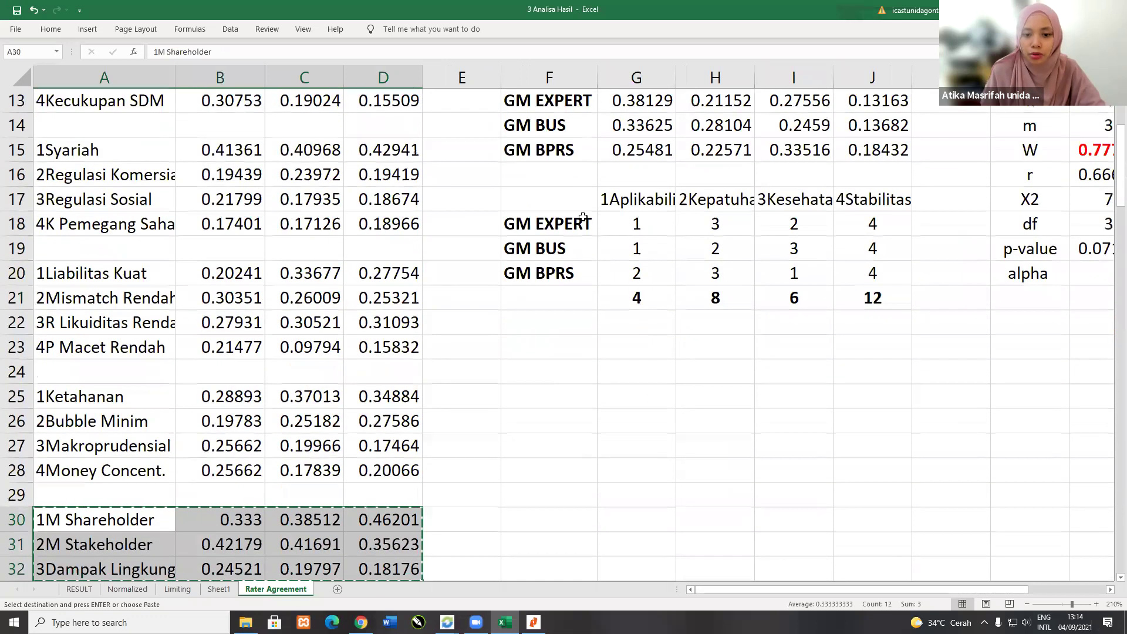
pyautogui.click(623, 348)
pyautogui.rightClick(620, 348)
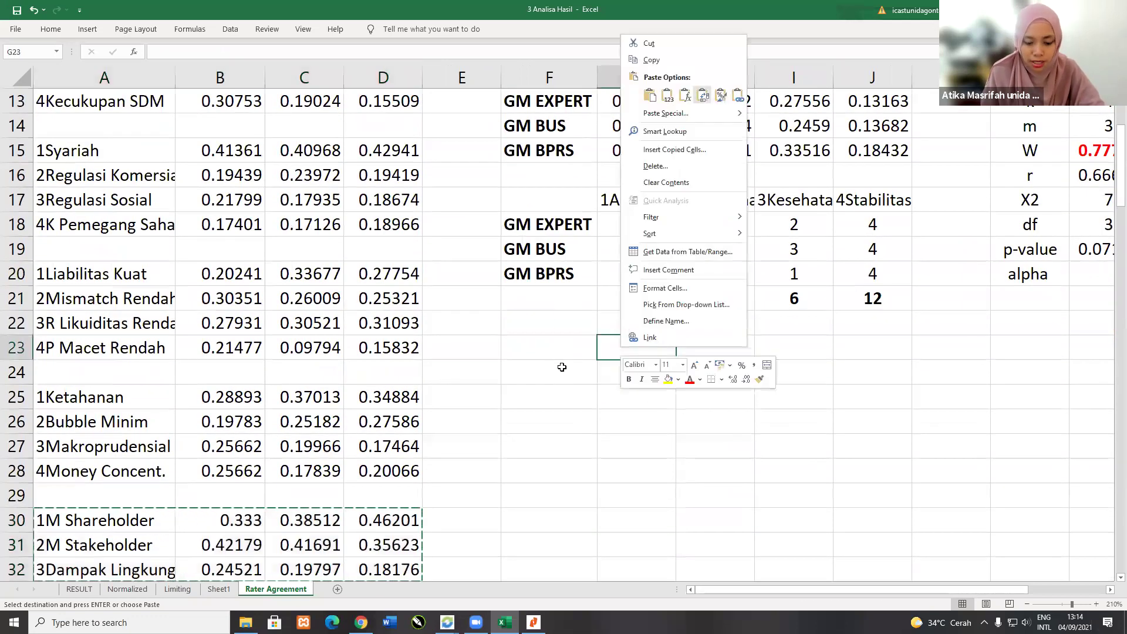
pyautogui.click(701, 118)
# Step: Copy the GM EXPERT, GM BUS and GM BPRS labels from F18:F20 to F24:F26
pyautogui.moveTo(549, 224); pyautogui.dragTo(549, 274)
pyautogui.hotkey('ctrl', 'c')
pyautogui.click(549, 372)
pyautogui.hotkey('ctrl', 'v')
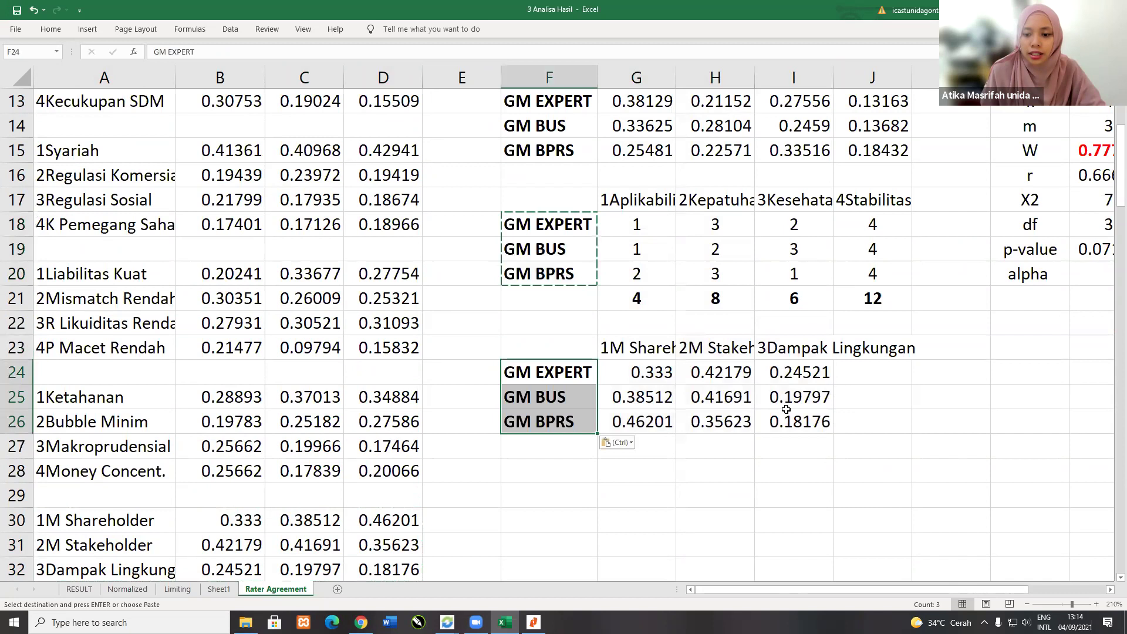
# Step: Duplicate the three-criteria table F23:I26 at F28 as the base for the ranking table
pyautogui.moveTo(549, 348); pyautogui.dragTo(793, 421)
pyautogui.hotkey('ctrl', 'c')
pyautogui.click(597, 464)
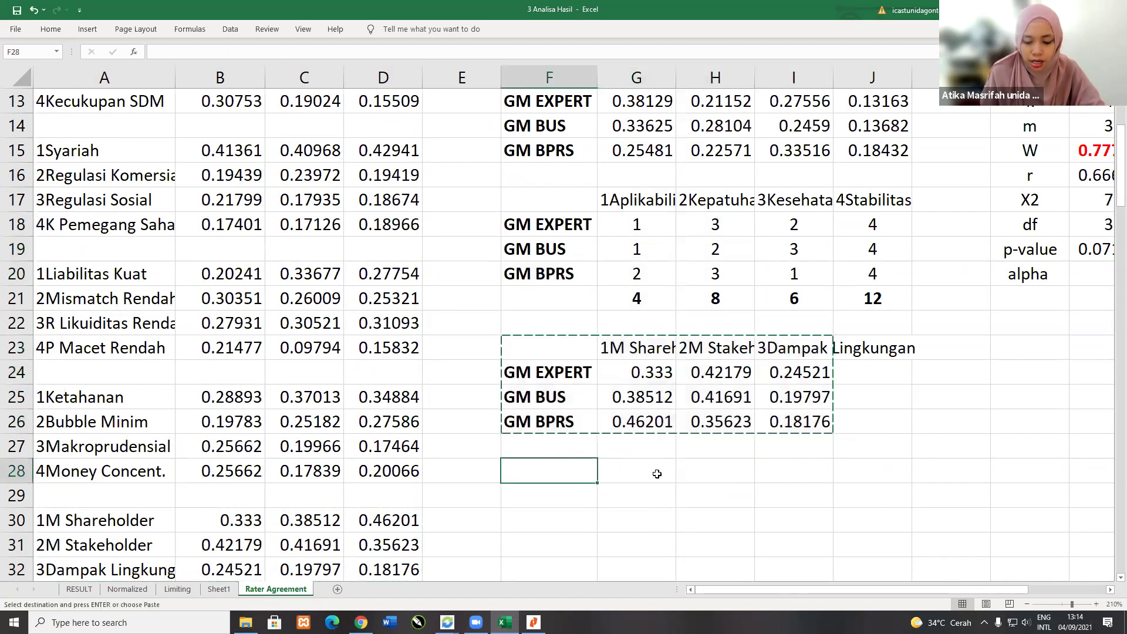
pyautogui.hotkey('ctrl', 'v')
pyautogui.scroll(-1, 646, 421)
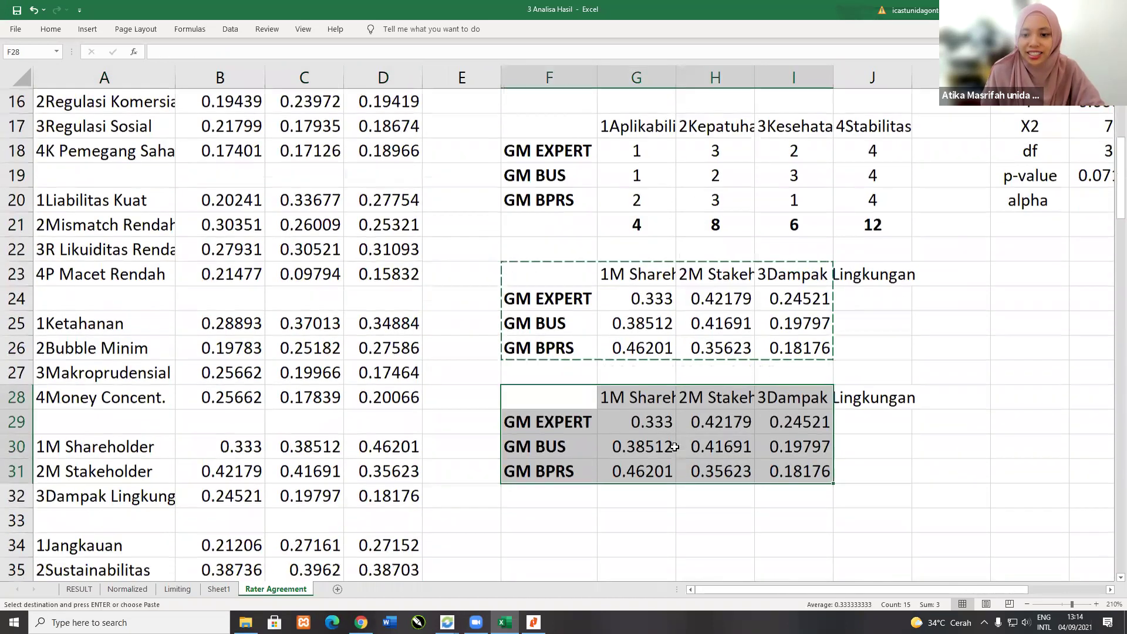
# Step: Replace the GM EXPERT values in G29:I29 with the ranks 2, 1 and 3
pyautogui.click(669, 428)
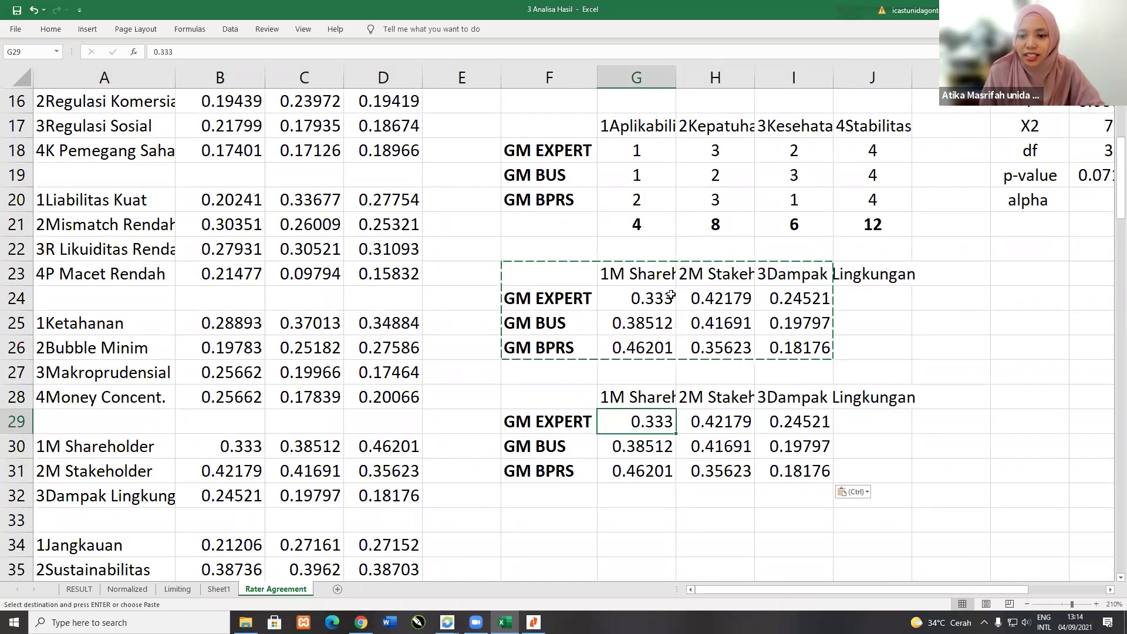
pyautogui.click(740, 423)
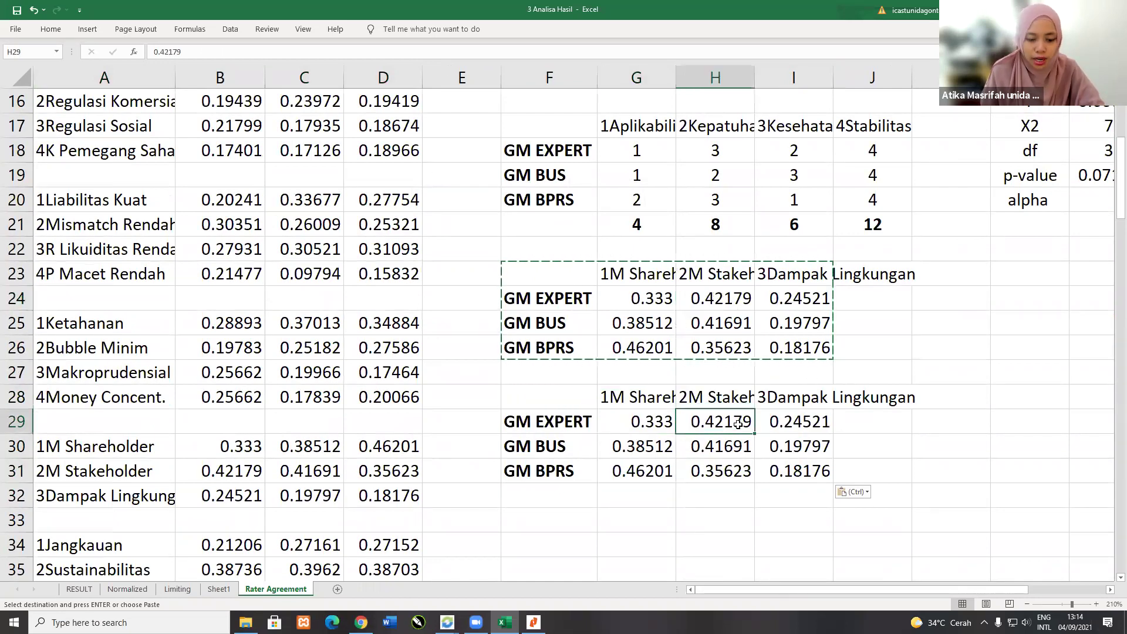
pyautogui.write('1')
pyautogui.click(649, 422)
pyautogui.write('2')
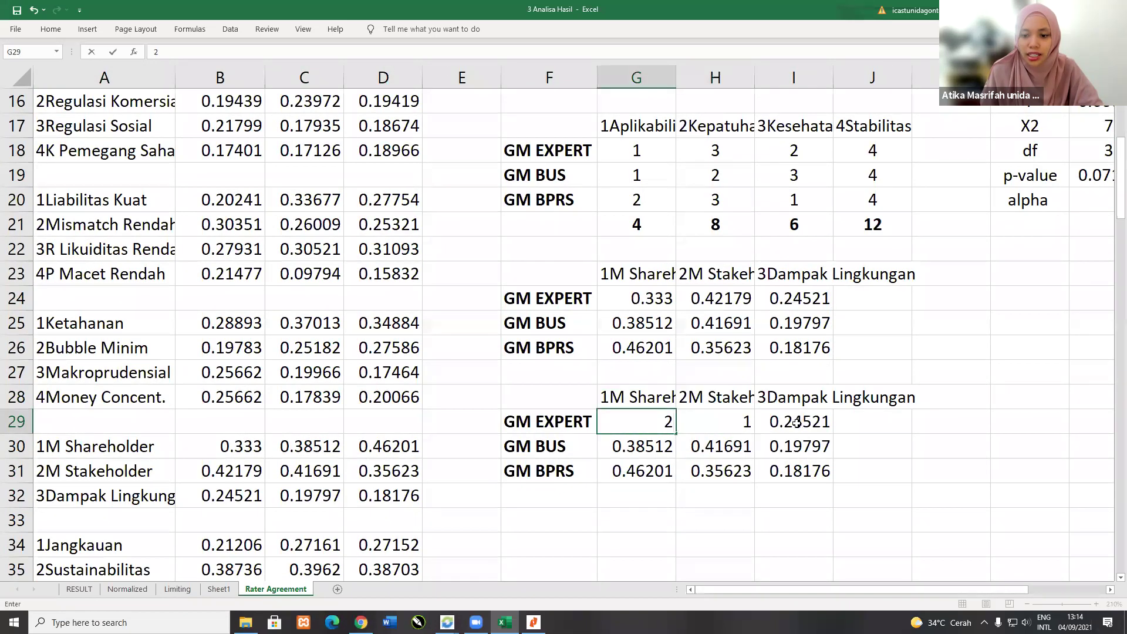
pyautogui.click(794, 420)
pyautogui.write('3')
pyautogui.press('Return')
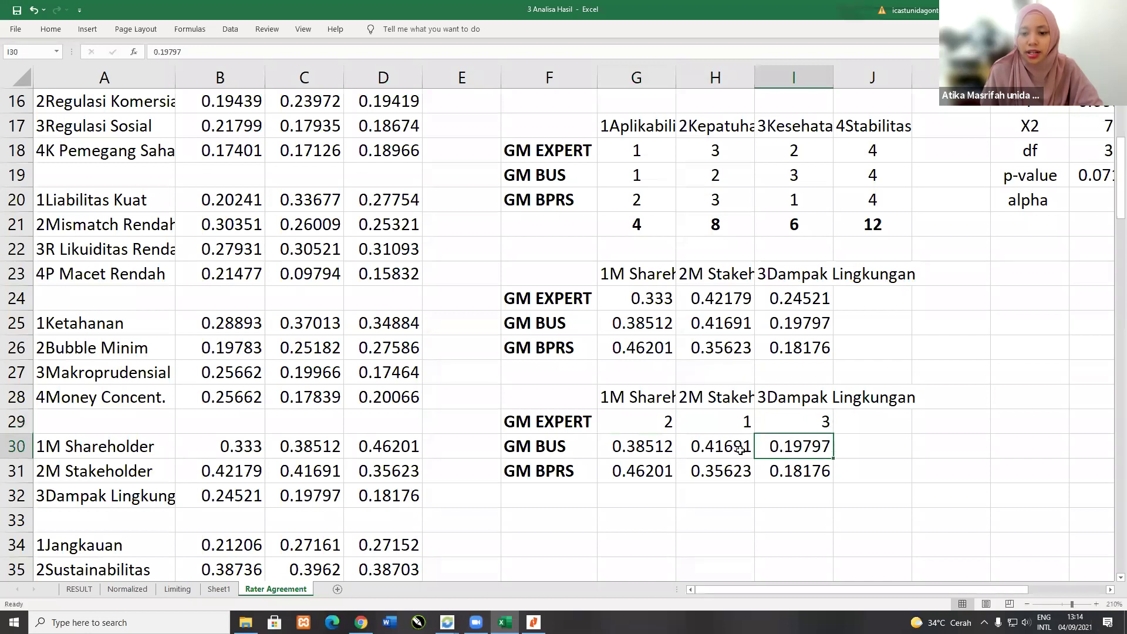
# Step: Replace the GM BUS values in G30:I30 with the ranks 2, 1 and 3
pyautogui.click(716, 444)
pyautogui.write('1')
pyautogui.click(655, 445)
pyautogui.write('2')
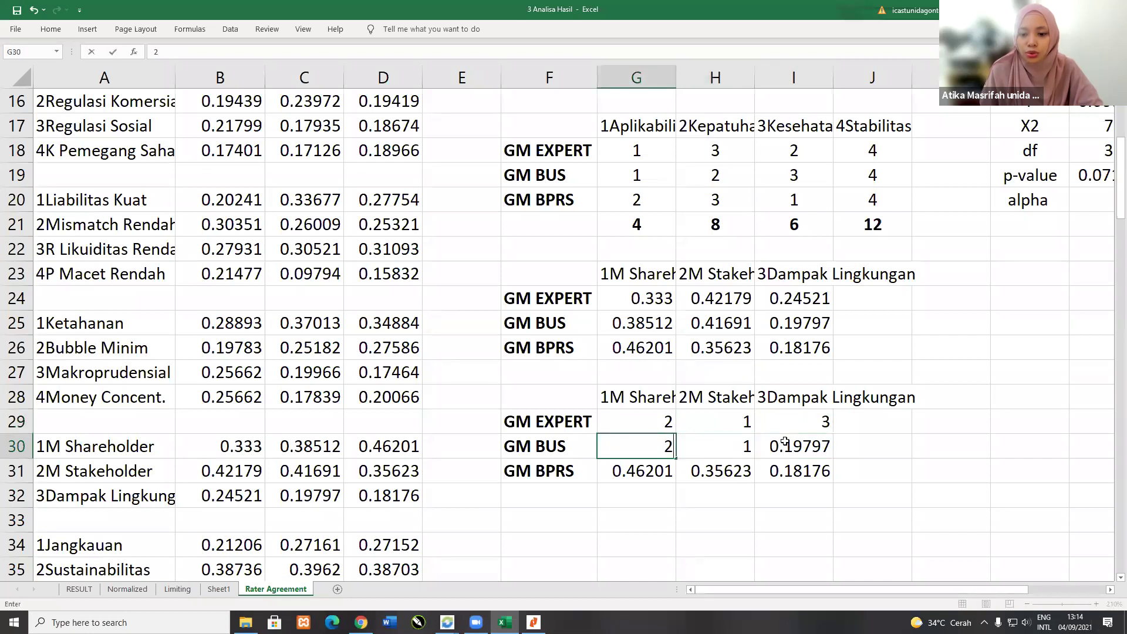
pyautogui.click(772, 457)
pyautogui.write('3')
# Step: Replace the GM BPRS values in G31:I31 with the ranks 1, 2 and 3
pyautogui.click(651, 474)
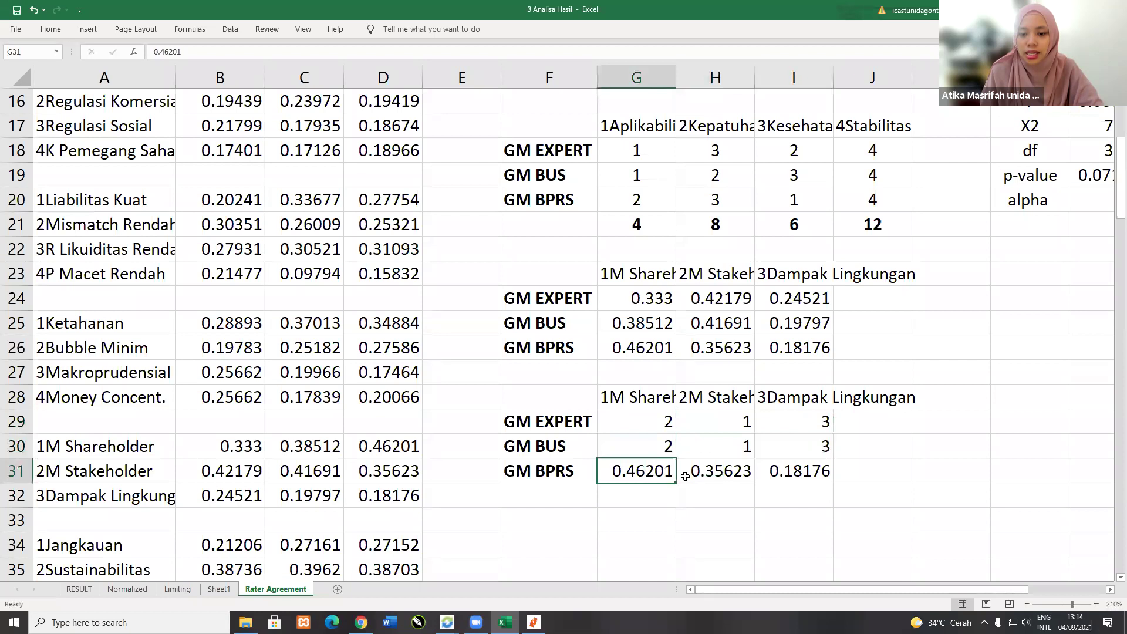
pyautogui.write('1')
pyautogui.click(716, 475)
pyautogui.write('2')
pyautogui.click(787, 470)
pyautogui.write('3')
pyautogui.click(853, 481)
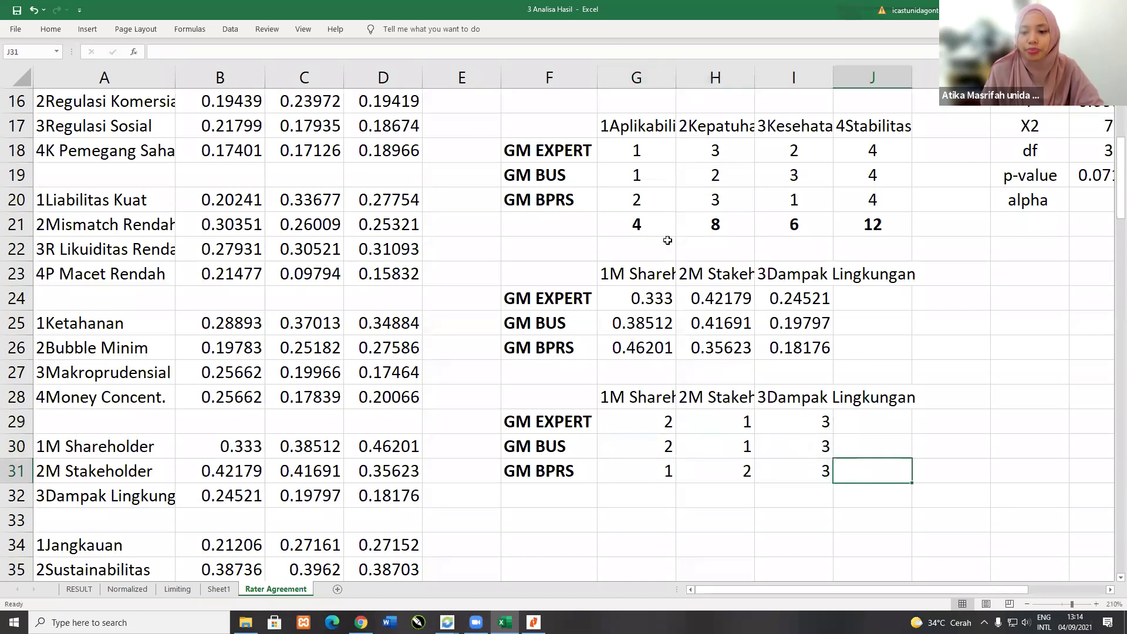
# Step: Copy the rank sum formulas from G21:I21 to G32:I32
pyautogui.click(645, 224)
pyautogui.moveTo(744, 224); pyautogui.dragTo(767, 223)
pyautogui.hotkey('ctrl', 'c')
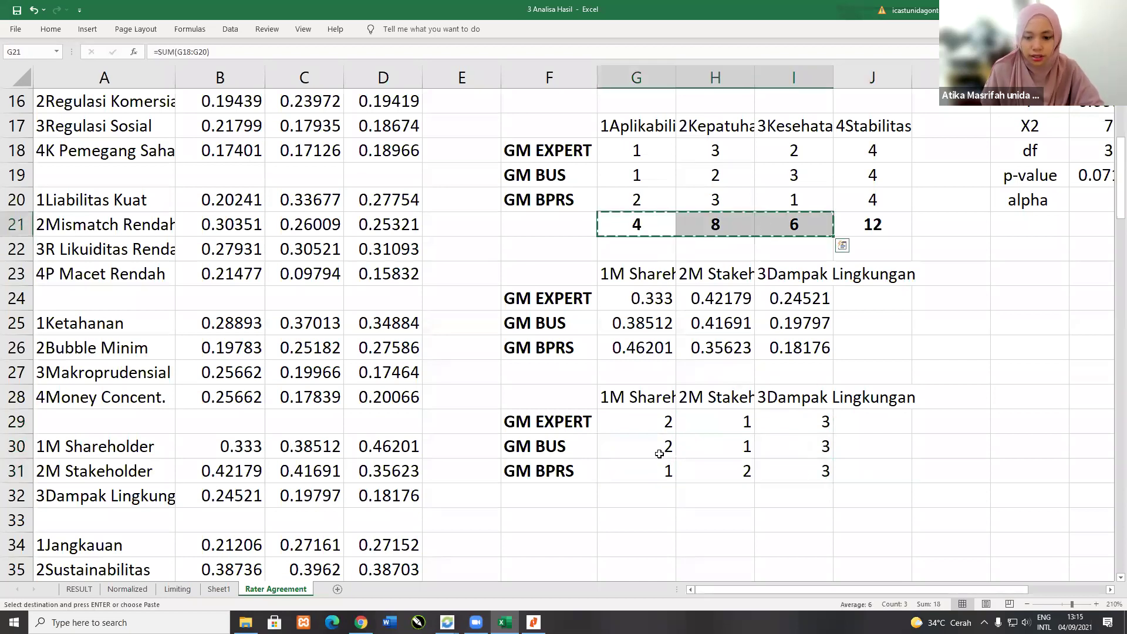
pyautogui.click(661, 494)
pyautogui.hotkey('ctrl', 'v')
# Step: Copy the Rumus 1 block L12:M20 to L23, beside the three-criteria tables
pyautogui.hscroll(2, 881, 590)
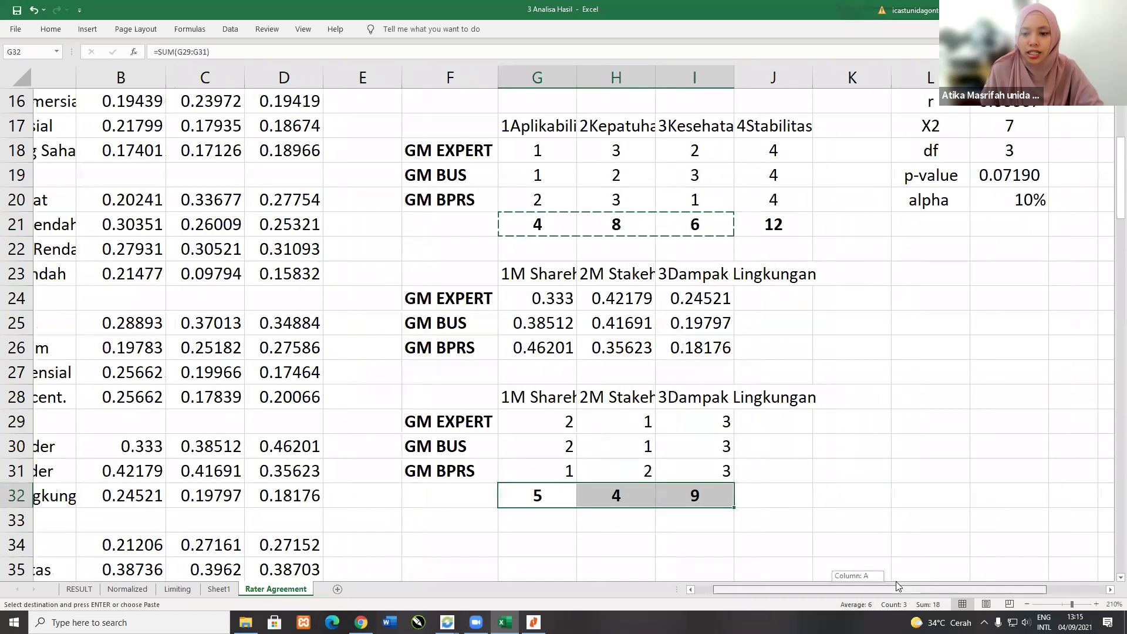
pyautogui.scroll(2, 885, 399)
pyautogui.moveTo(888, 150); pyautogui.dragTo(951, 351)
pyautogui.hotkey('ctrl', 'c')
pyautogui.scroll(-2, 880, 234)
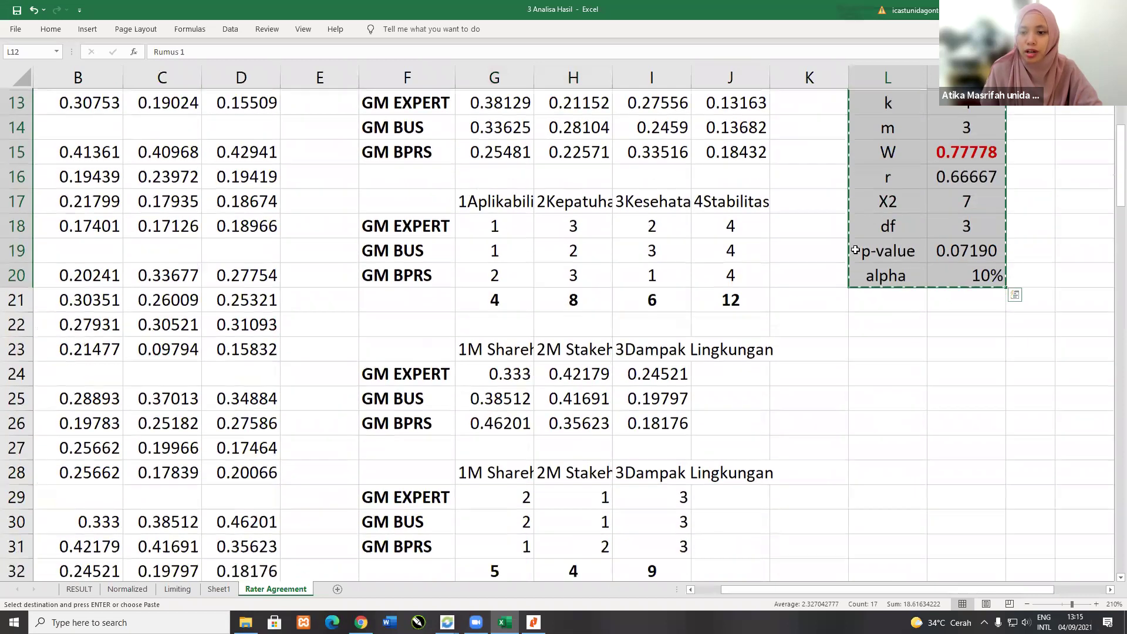
pyautogui.scroll(-1, 875, 201)
pyautogui.click(875, 201)
pyautogui.hotkey('ctrl', 'v')
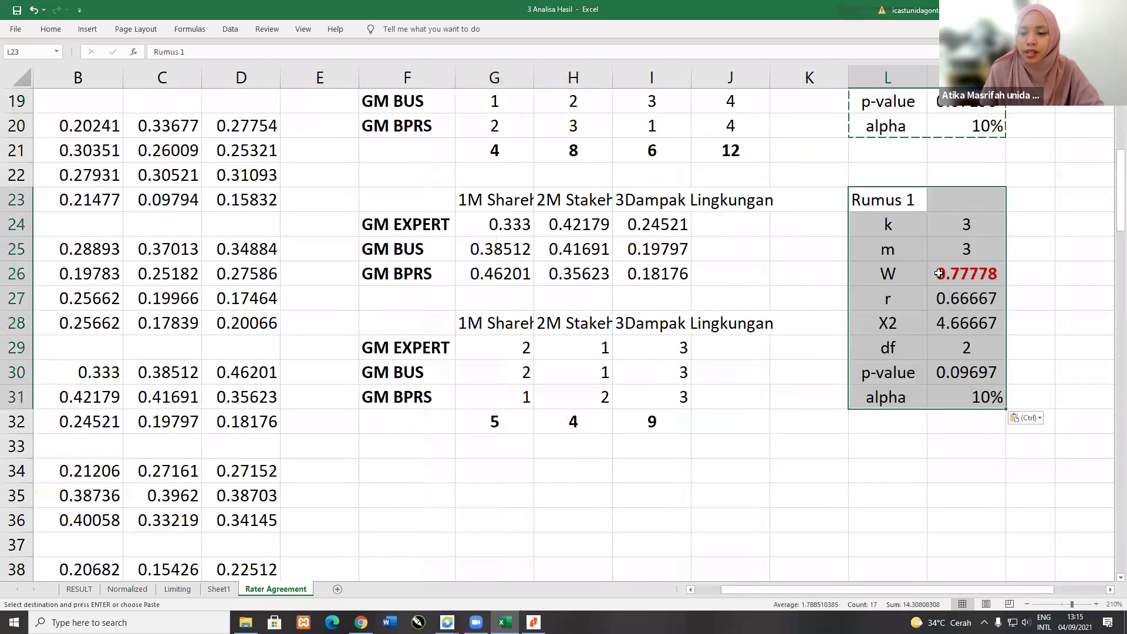
# Step: Narrow the range in the k formula in M24 to the three criteria in G29:I29 and check the m formula in M25
pyautogui.doubleClick(958, 225)
pyautogui.moveTo(771, 359); pyautogui.dragTo(692, 359)
pyautogui.press('Return')
pyautogui.doubleClick(946, 249)
pyautogui.press('Return')
# Step: Narrow the DEVSQ range of the W formula in M26 to G32:I32 and check the p-value formula in M30
pyautogui.doubleClick(956, 274)
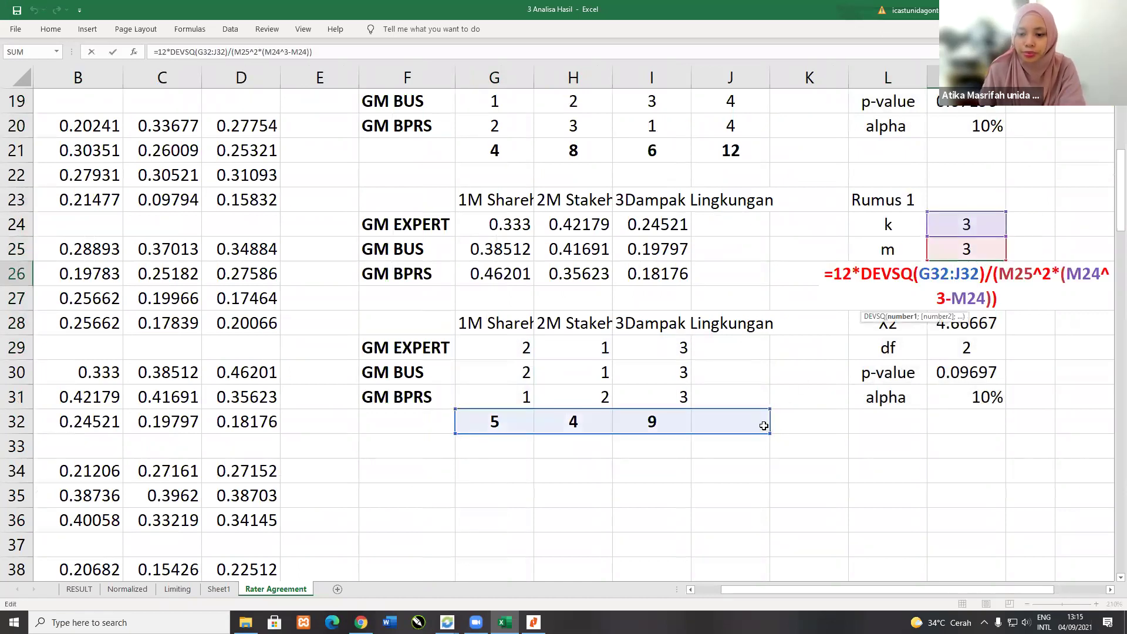
pyautogui.moveTo(769, 433); pyautogui.dragTo(692, 432)
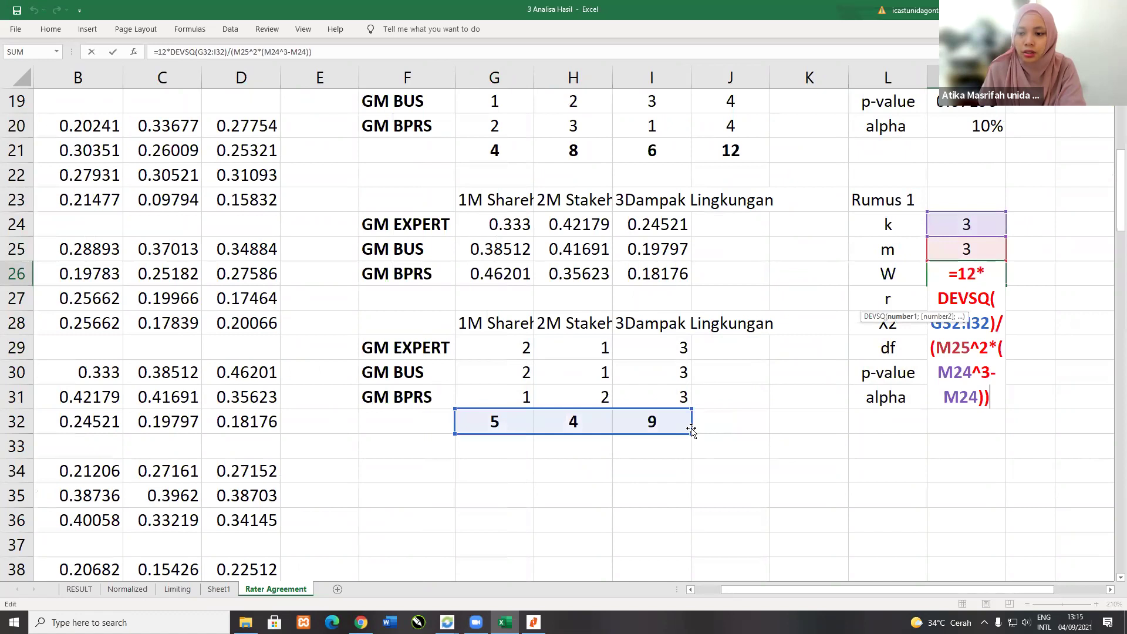
pyautogui.press('Return')
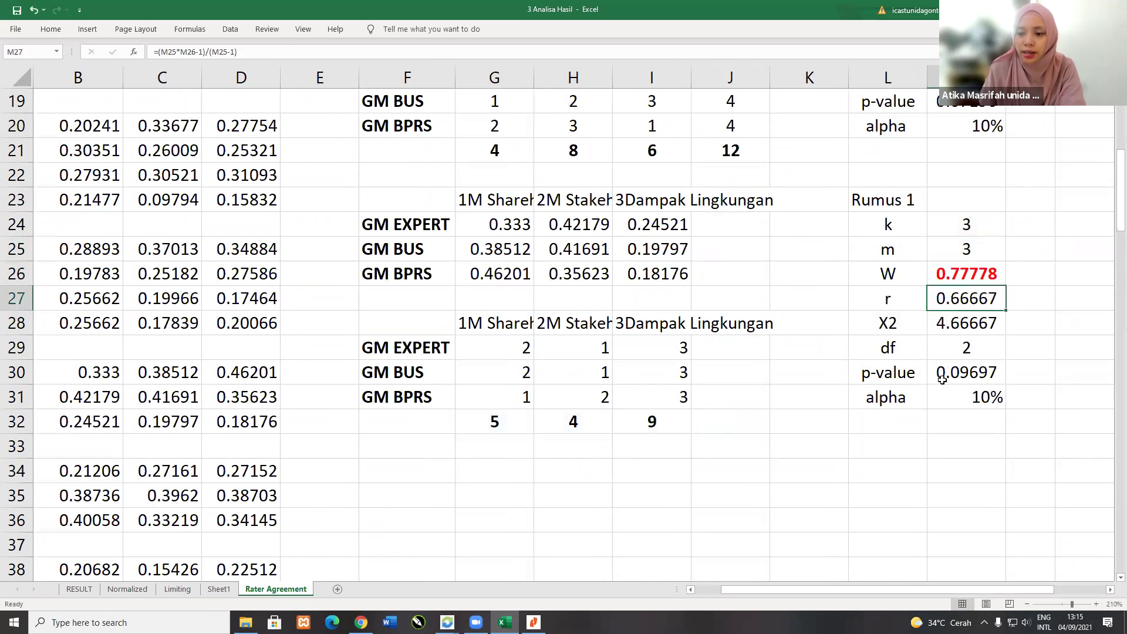
pyautogui.doubleClick(942, 380)
pyautogui.press('Return')
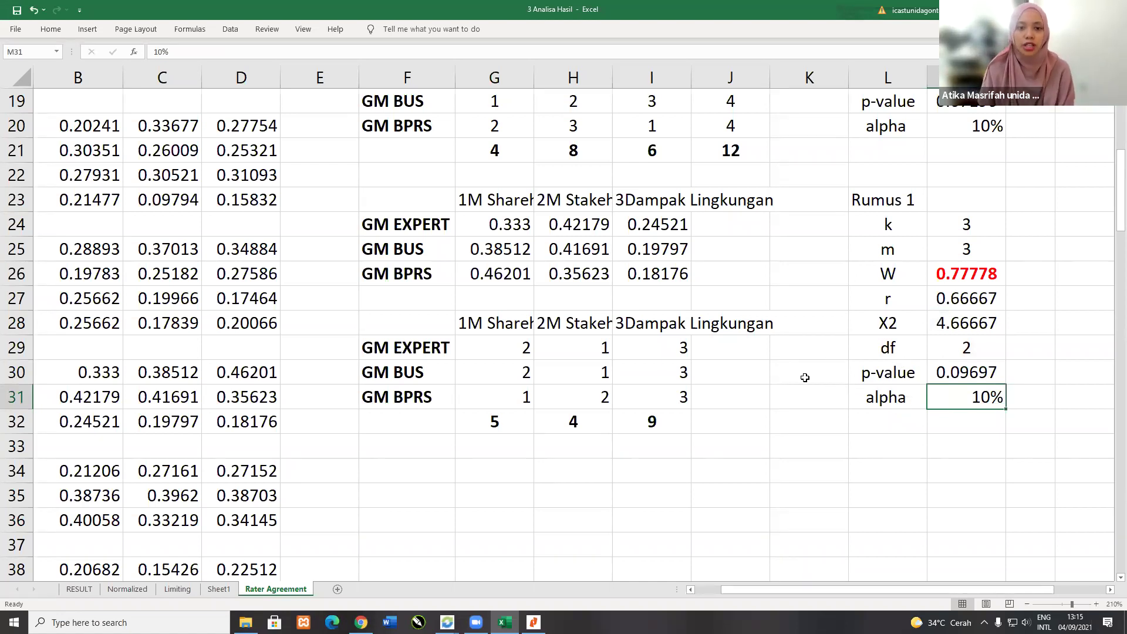
# Step: Copy the 1Profitabilitas to 5Diversifikasi block in A38:D42 and paste it transposed at G34
pyautogui.moveTo(841, 590); pyautogui.dragTo(820, 589)
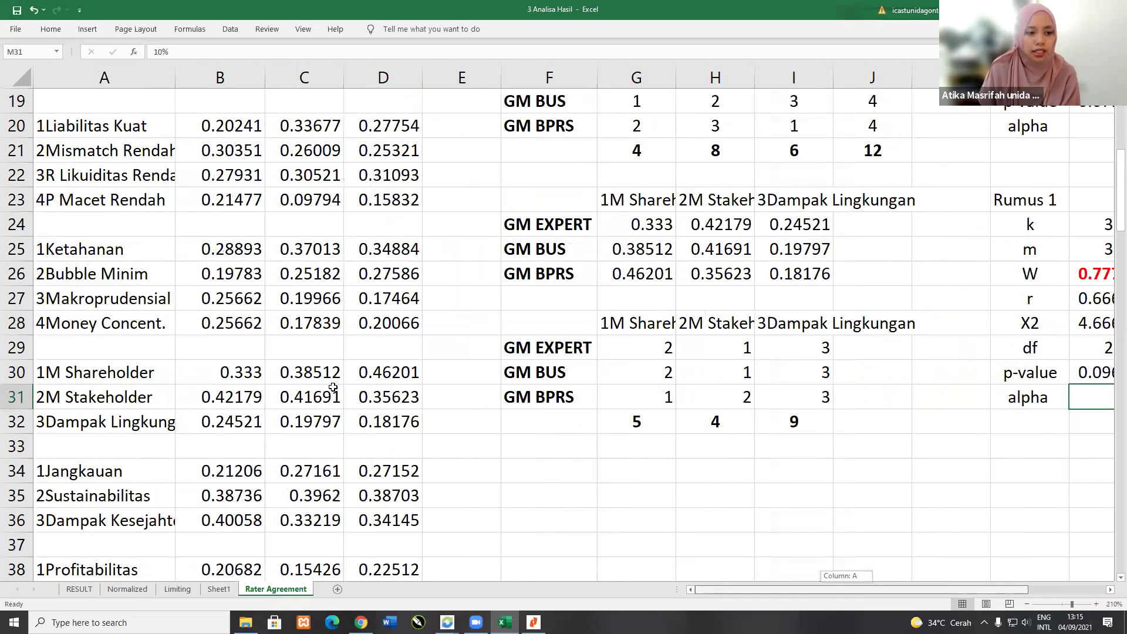
pyautogui.scroll(-2, 325, 392)
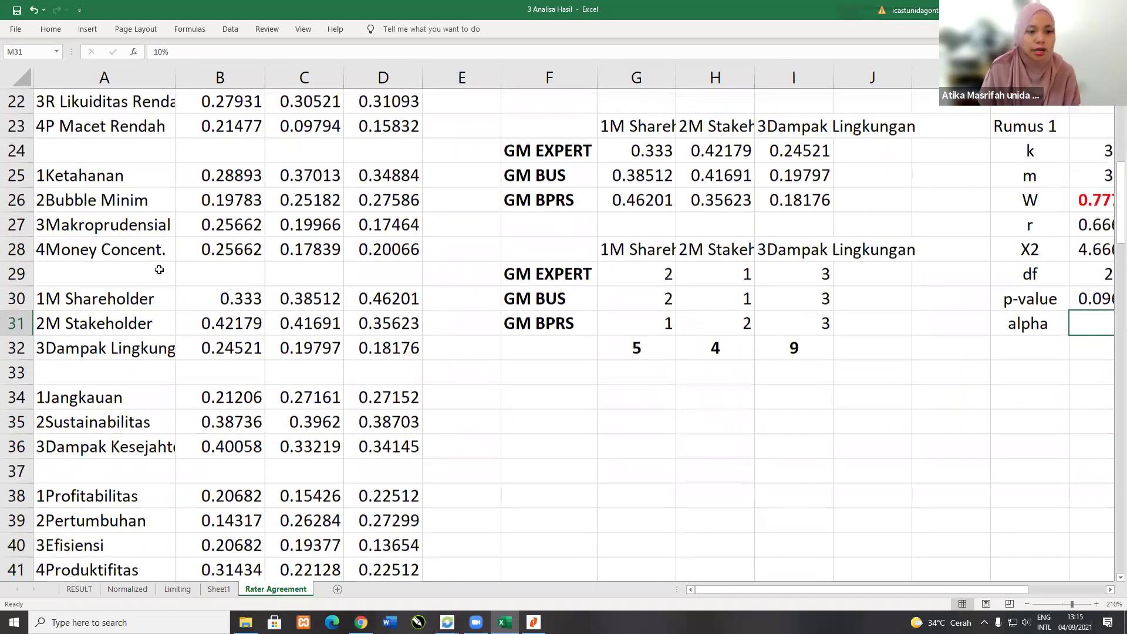
pyautogui.scroll(-3, 622, 421)
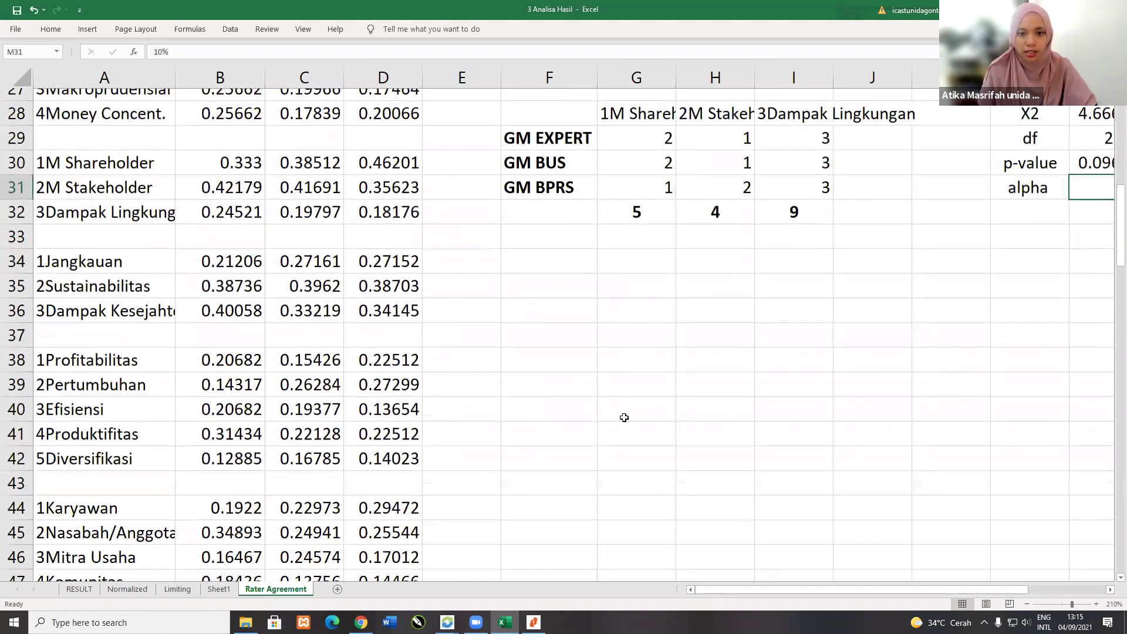
pyautogui.scroll(-1, 635, 468)
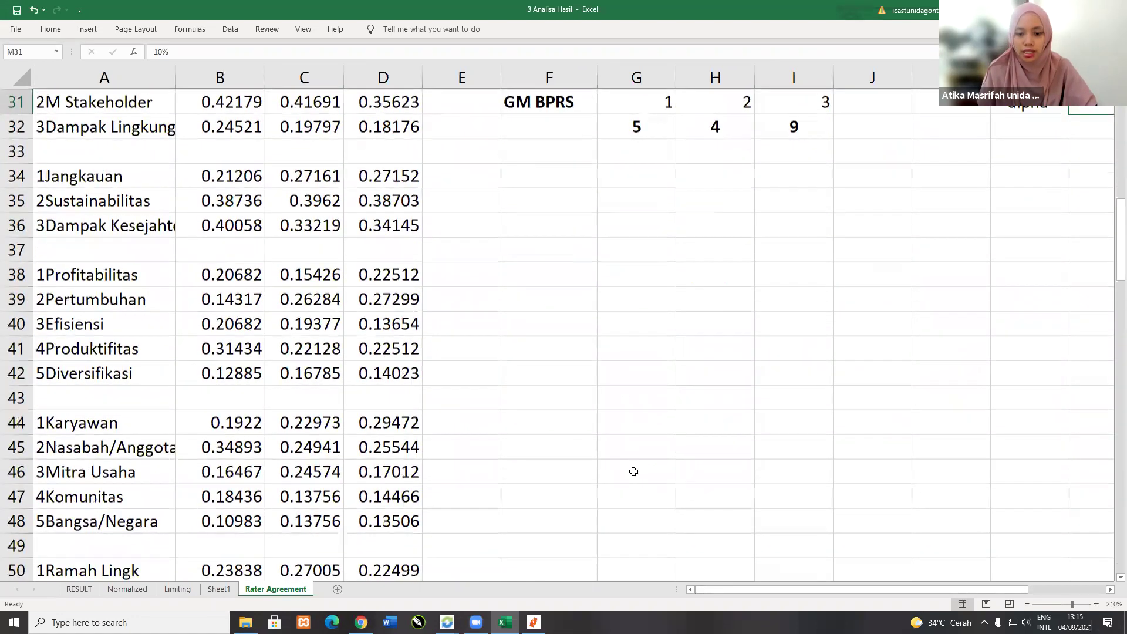
pyautogui.moveTo(88, 285); pyautogui.dragTo(383, 383)
pyautogui.hotkey('ctrl', 'c')
pyautogui.scroll(1, 638, 471)
pyautogui.scroll(1, 788, 433)
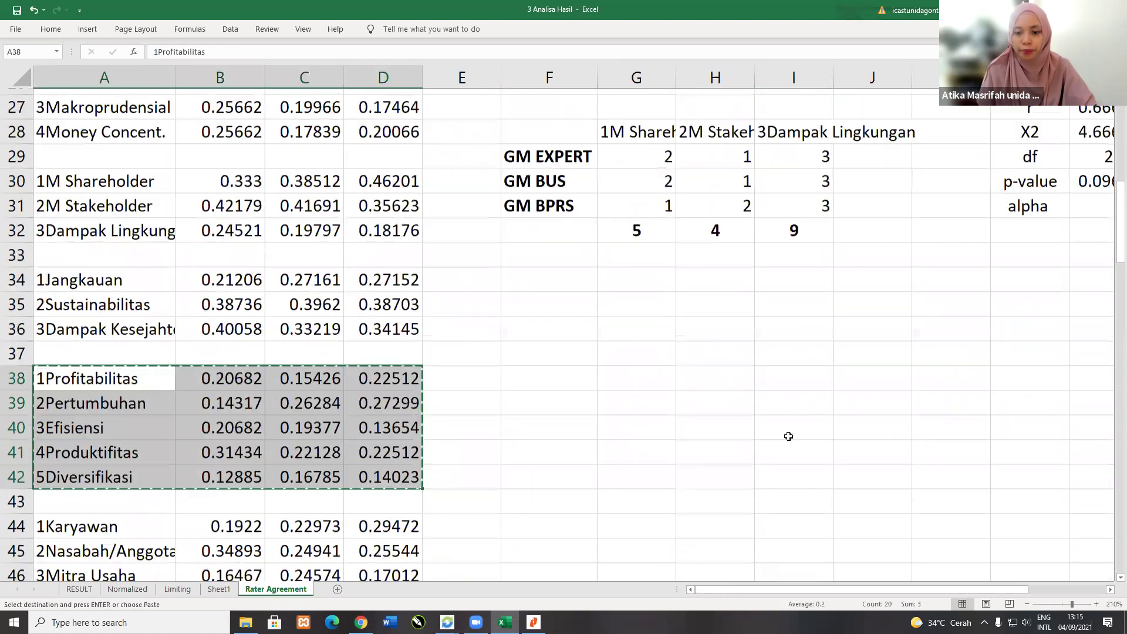
pyautogui.scroll(1, 801, 410)
pyautogui.scroll(1, 605, 356)
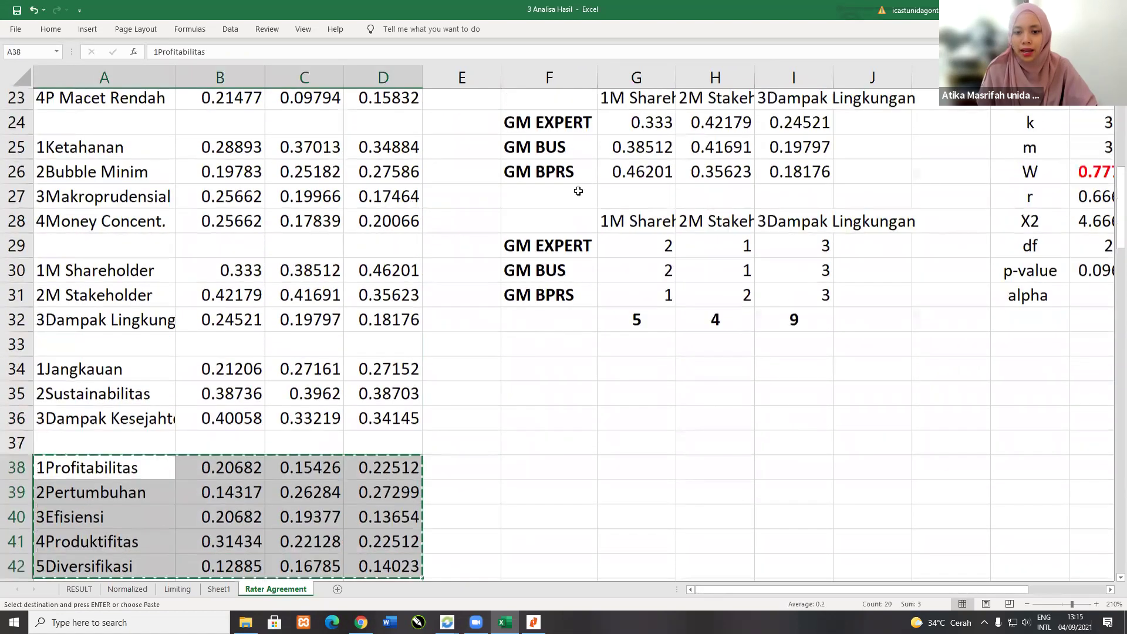
pyautogui.scroll(2, 568, 212)
# Step: Copy the GM EXPERT, GM BUS and GM BPRS labels to F35:F37 beside the five-criteria values
pyautogui.moveTo(573, 200); pyautogui.dragTo(933, 399)
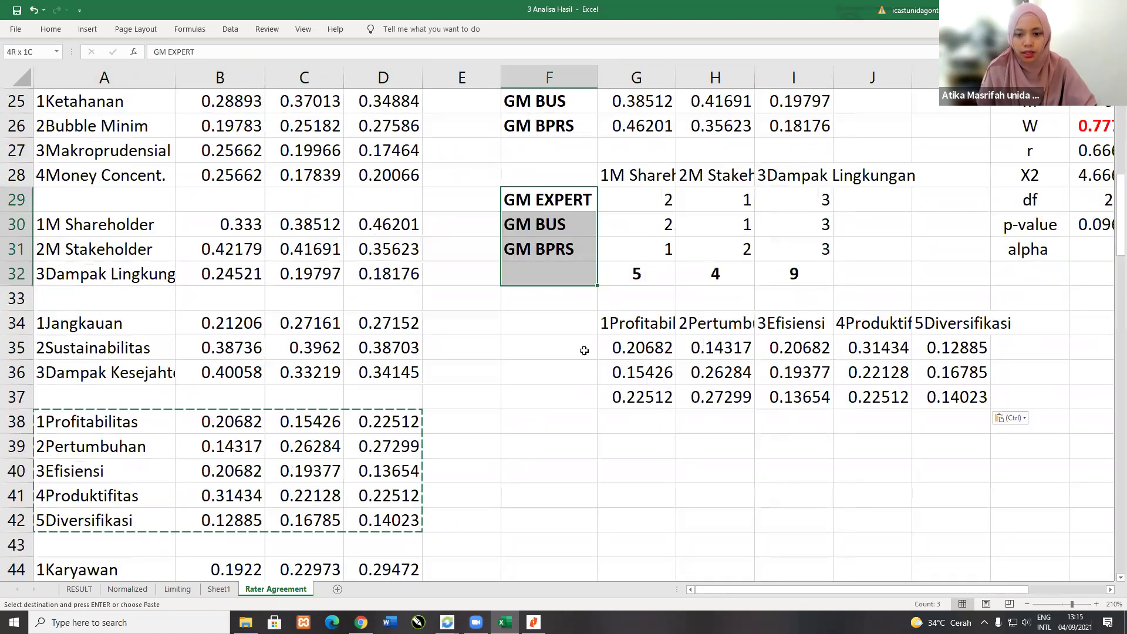
pyautogui.hotkey('ctrl', 'c')
pyautogui.click(584, 351)
pyautogui.hotkey('ctrl', 'v')
# Step: Duplicate the five-criteria table F34:K37 at F39 and select the copied values in G40:K42
pyautogui.hotkey('ctrl', 'c')
pyautogui.click(546, 442)
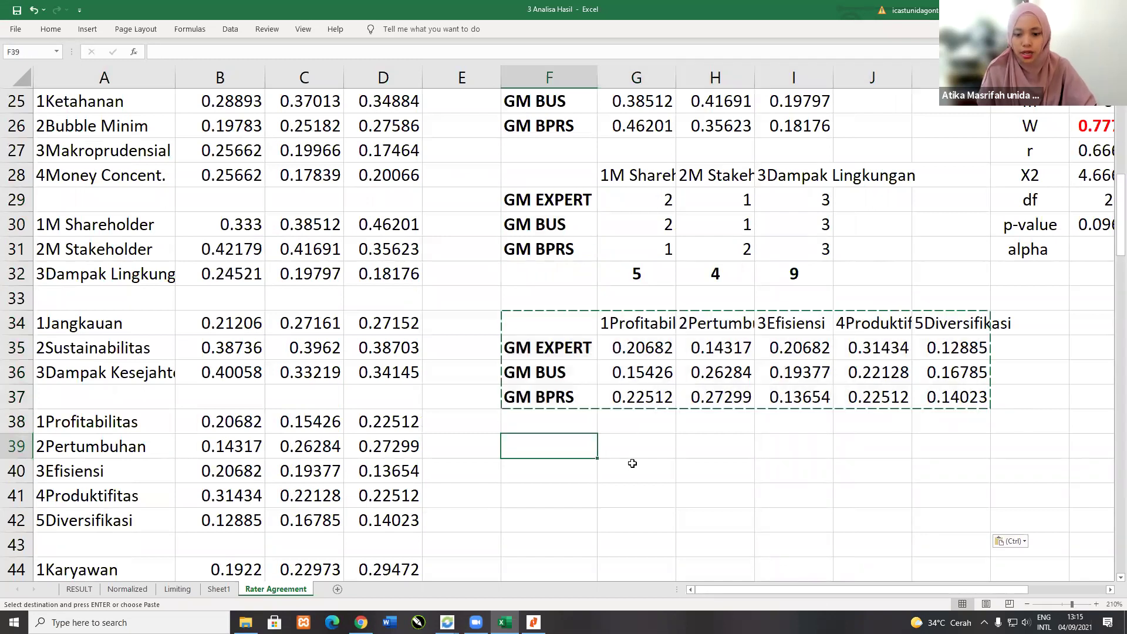
pyautogui.hotkey('ctrl', 'v')
pyautogui.scroll(-1, 641, 399)
pyautogui.moveTo(636, 397); pyautogui.dragTo(937, 443)
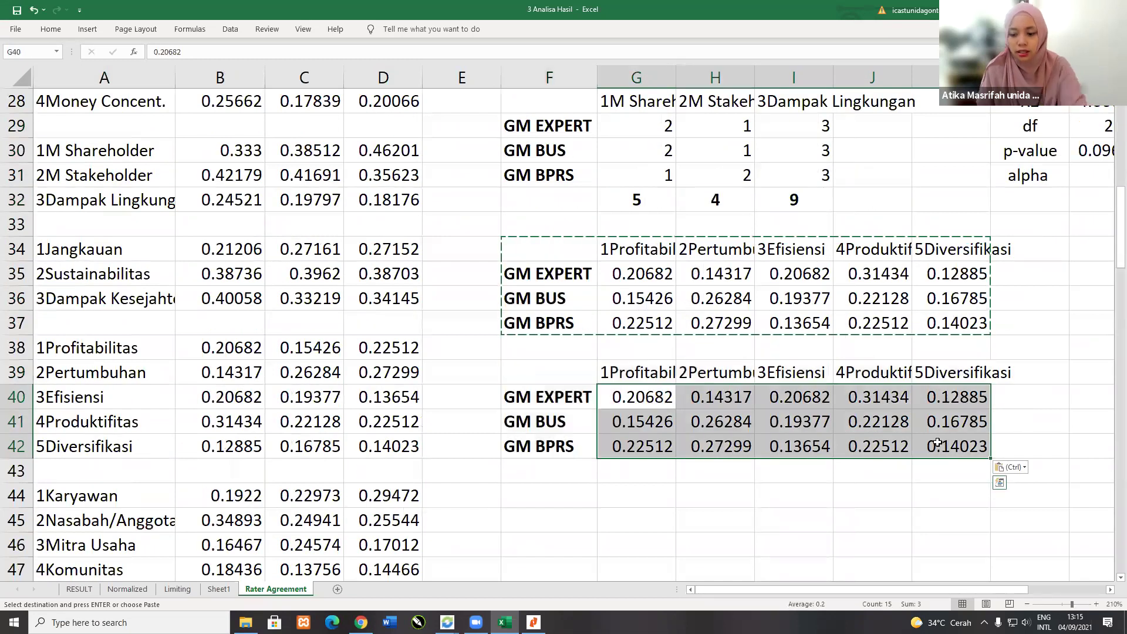
# Step: Clear the copied values in G40:K42 and format the tied GM EXPERT values in G35 and I35 as bold red
pyautogui.press('Delete')
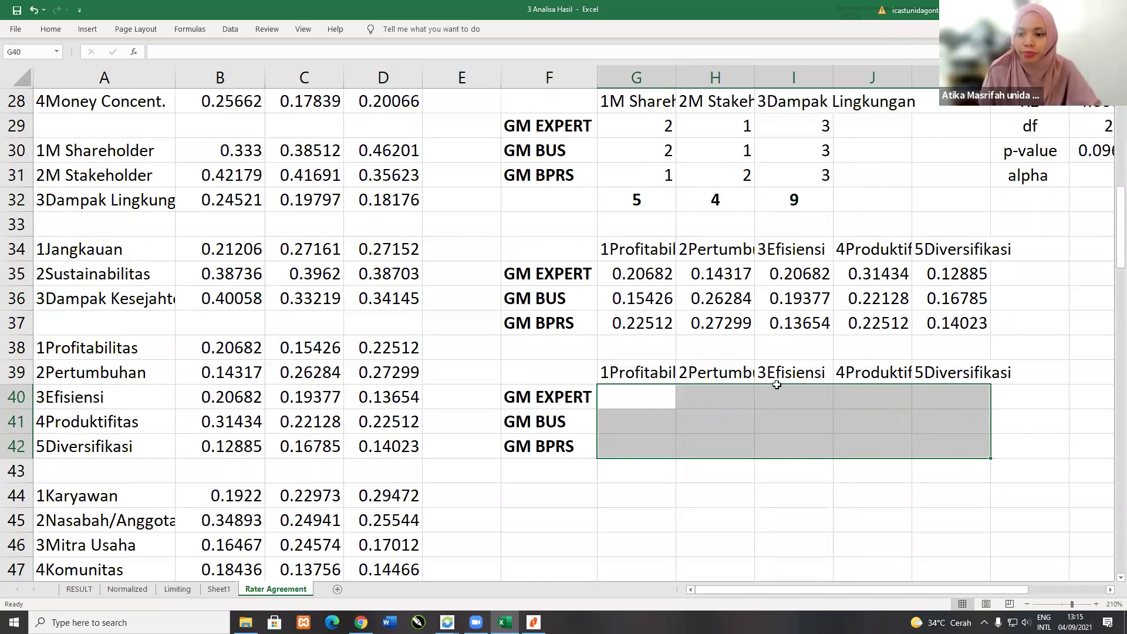
pyautogui.hotkey('shift', 'BackSpace')
pyautogui.click(641, 274)
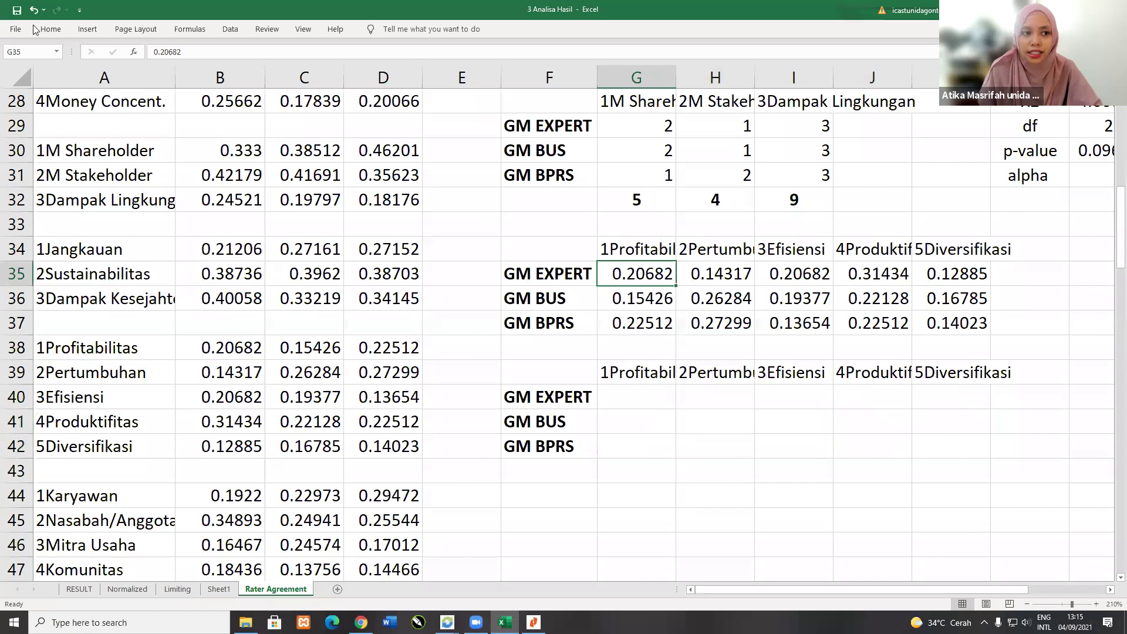
pyautogui.keyDown('ctrl'); pyautogui.click(794, 274); pyautogui.keyUp('ctrl')
pyautogui.hotkey('ctrl', 'b')
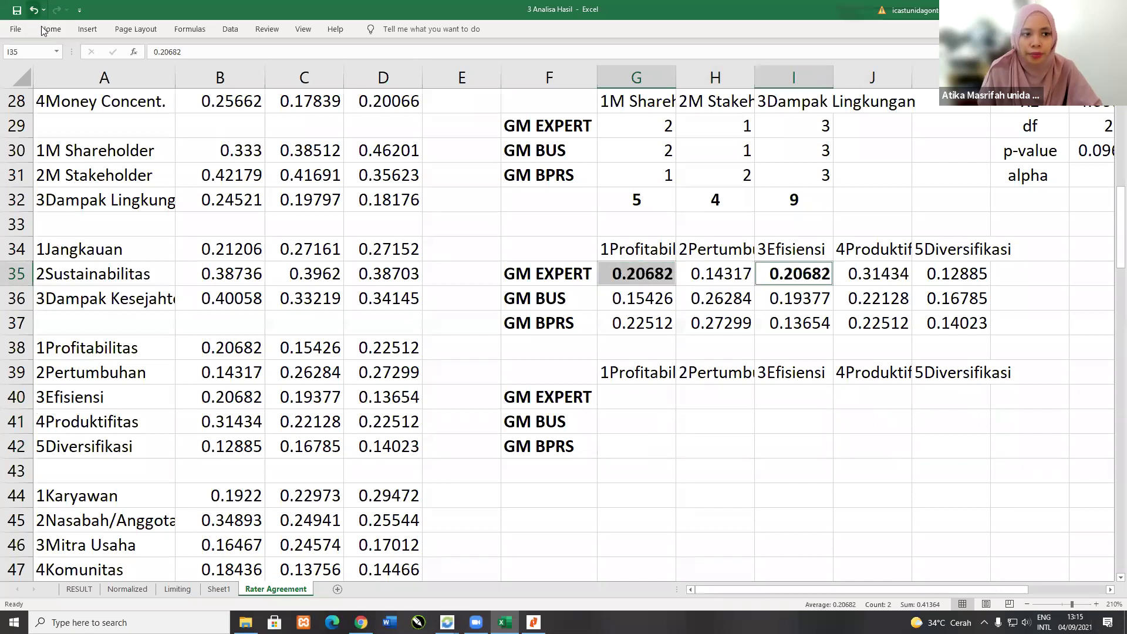
pyautogui.click(50, 28)
pyautogui.click(215, 73)
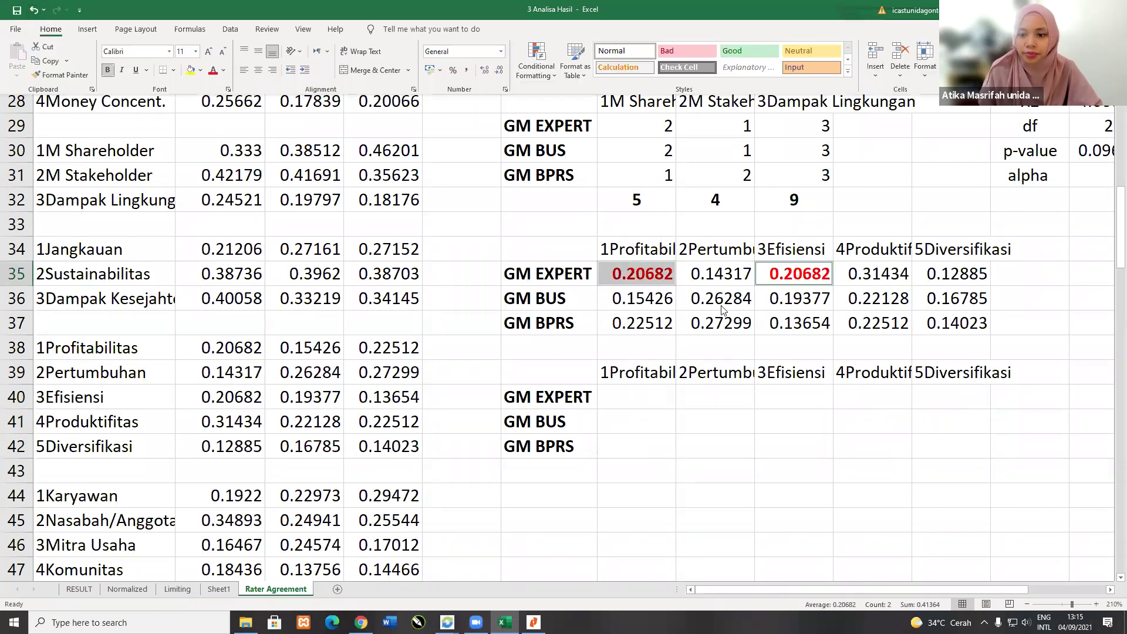
# Step: Enter rank 1 for GM EXPERT's highest value, 4Produktifitas, in J40, and review the tied values in I35 and G35
pyautogui.click(883, 273)
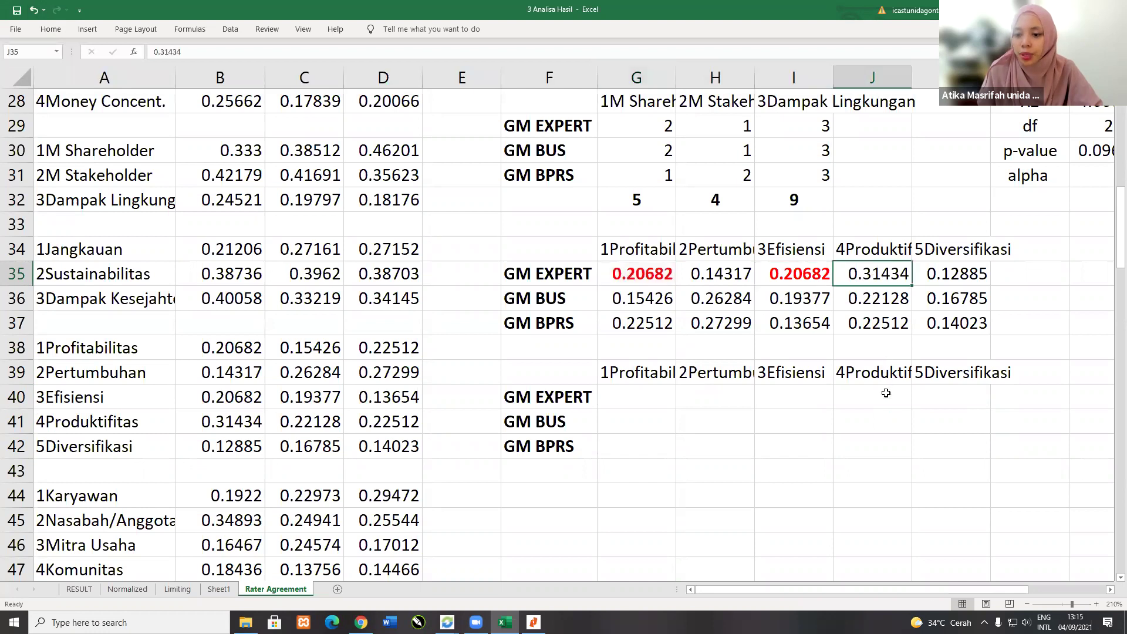
pyautogui.press('Down')
pyautogui.press('Down')
pyautogui.press('Down')
pyautogui.press('Down')
pyautogui.press('Down')
pyautogui.write('1')
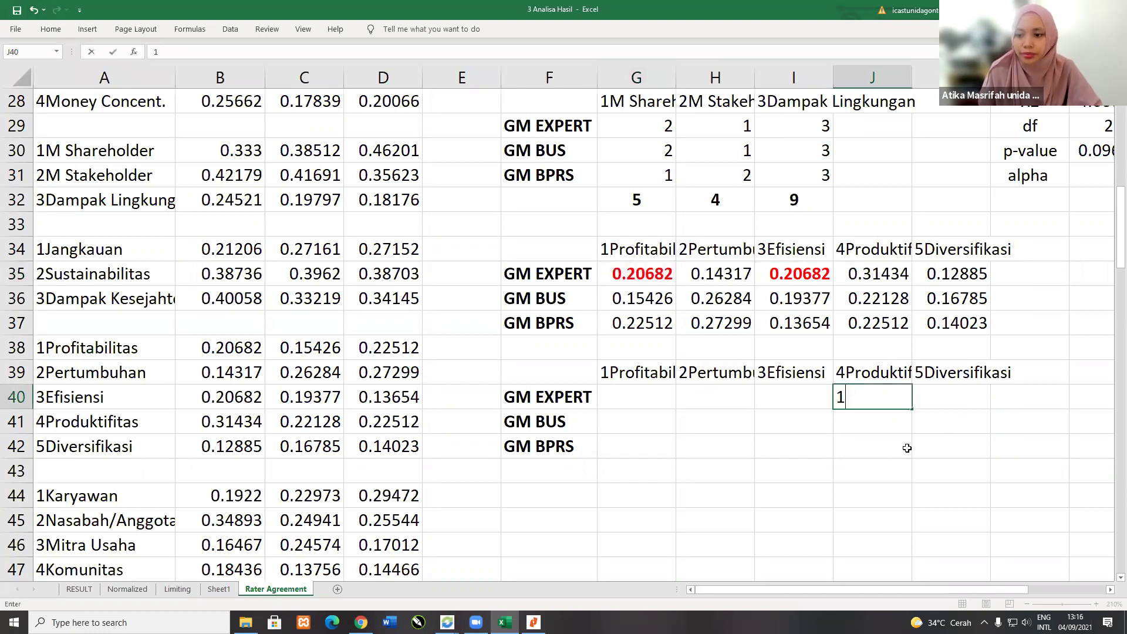
pyautogui.press('Down')
pyautogui.press('Down')
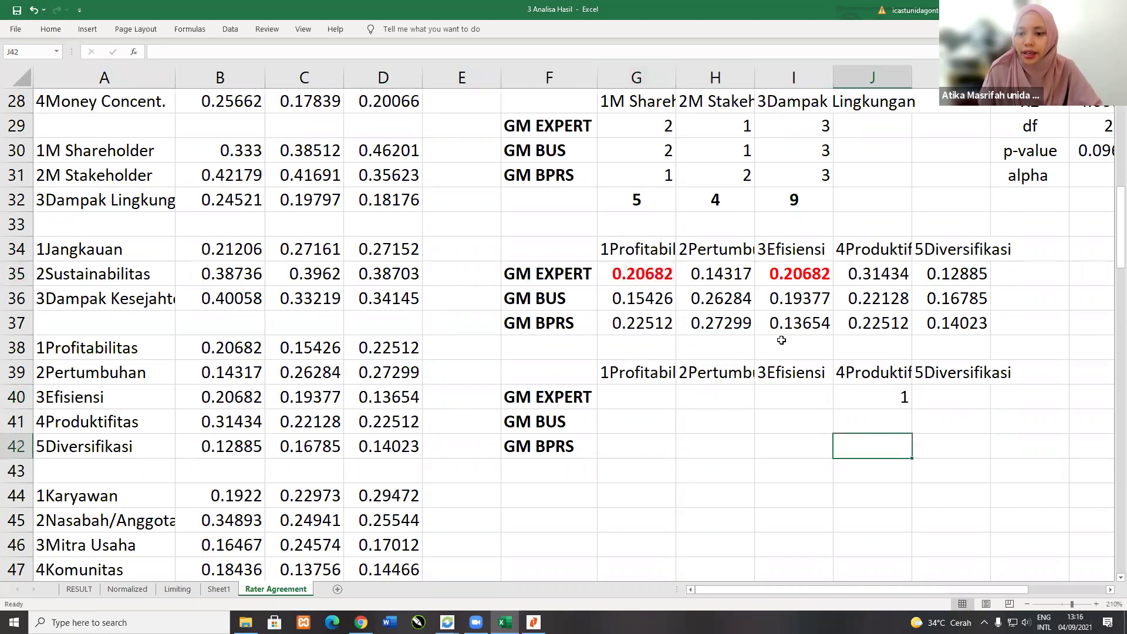
pyautogui.click(792, 269)
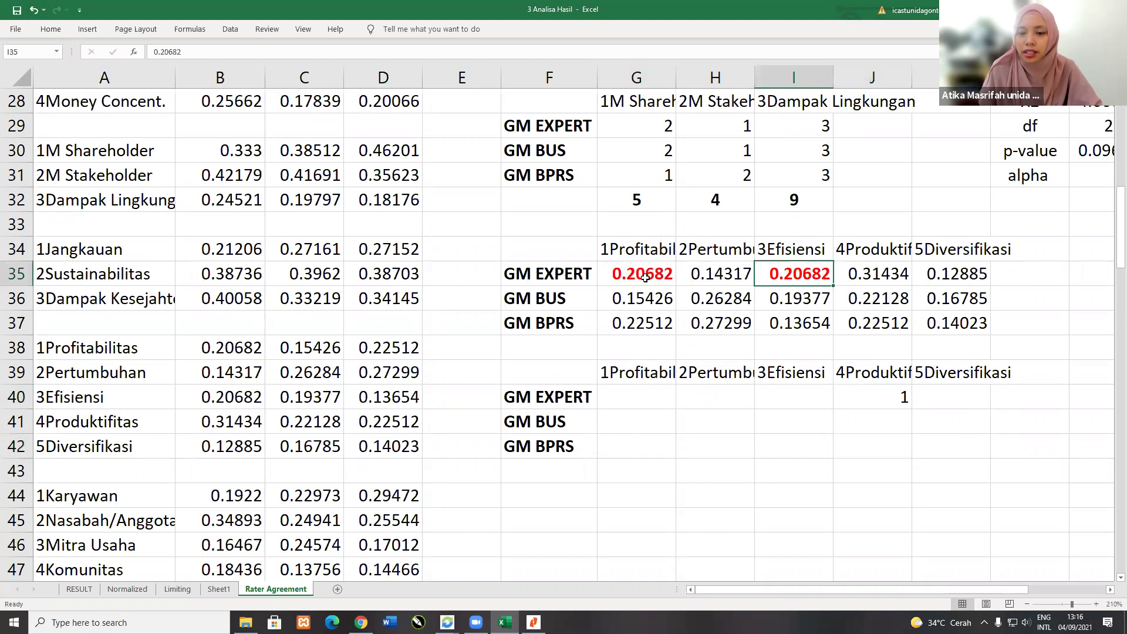
pyautogui.press('Left')
pyautogui.press('Left')
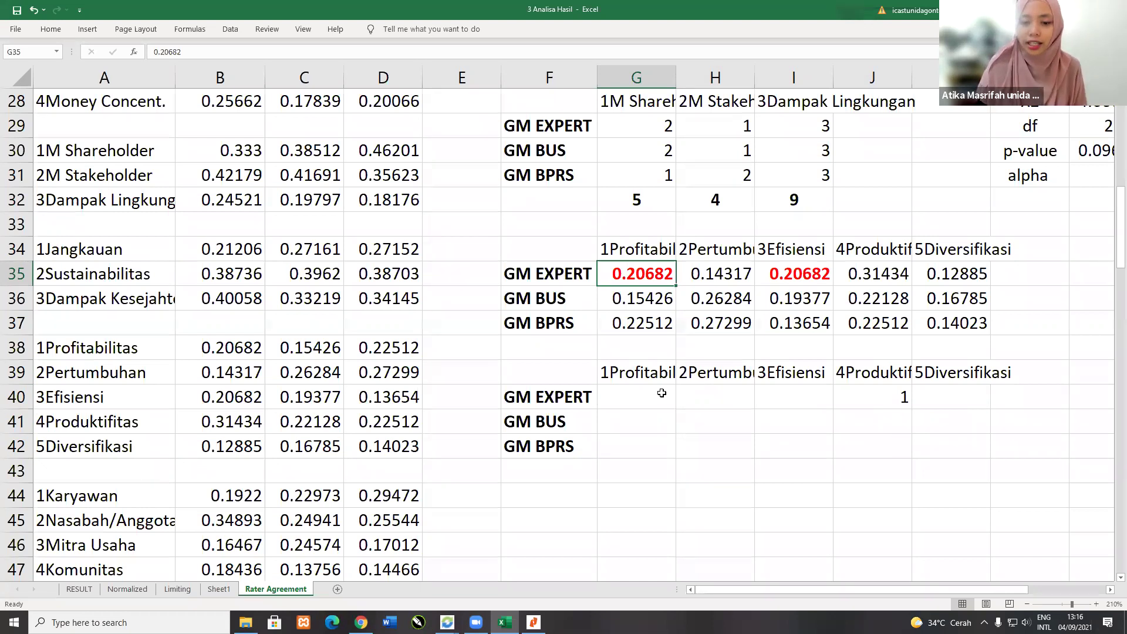
# Step: Center the contents of the rank cells G40:K43 and of the three-criteria ranks in G29:I31
pyautogui.moveTo(637, 397); pyautogui.dragTo(961, 473)
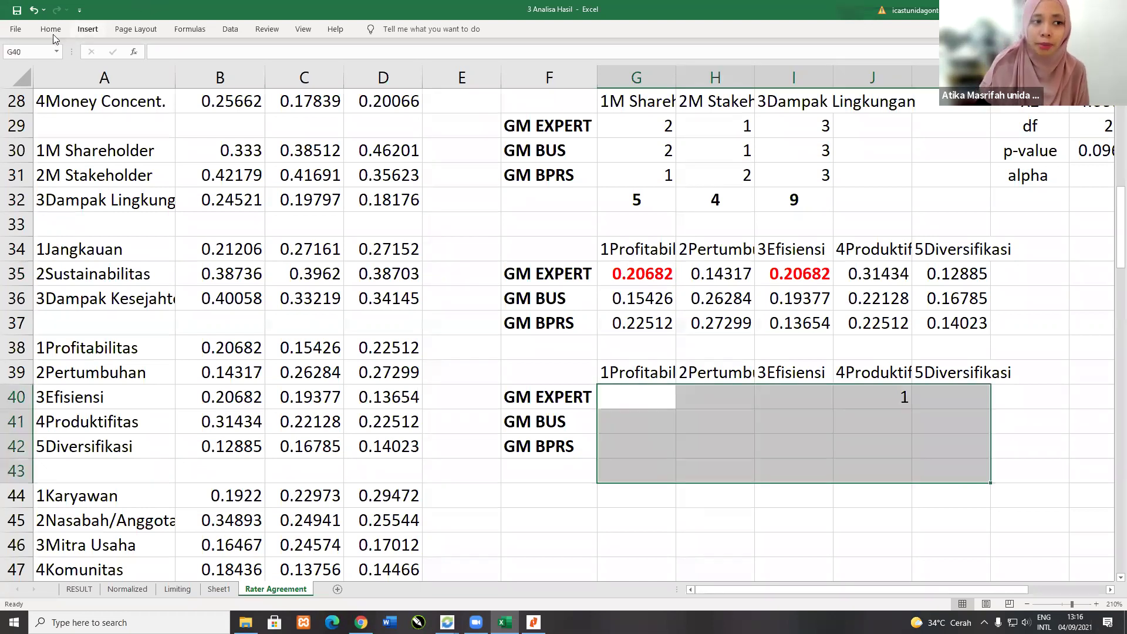
pyautogui.click(51, 29)
pyautogui.click(258, 70)
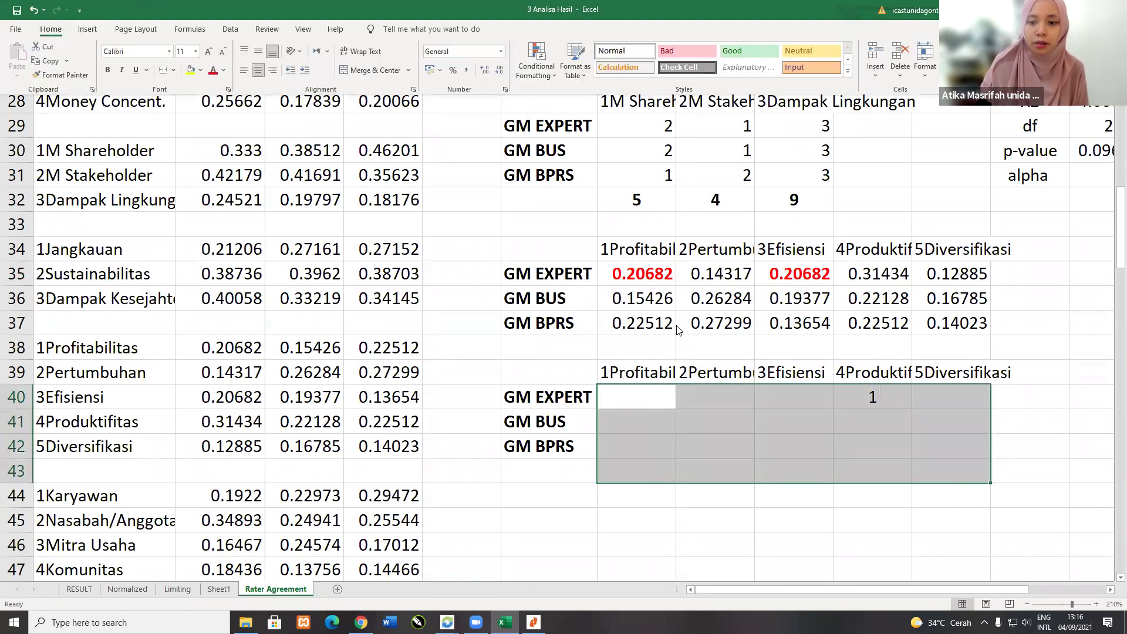
pyautogui.moveTo(646, 126); pyautogui.dragTo(775, 172)
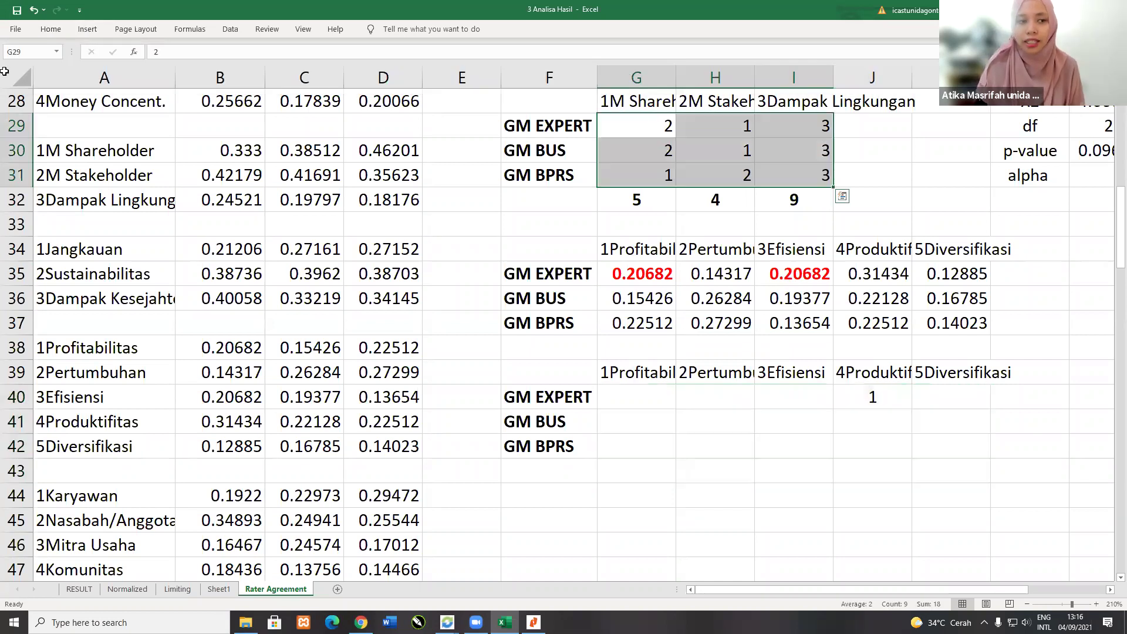
pyautogui.click(50, 28)
pyautogui.click(259, 75)
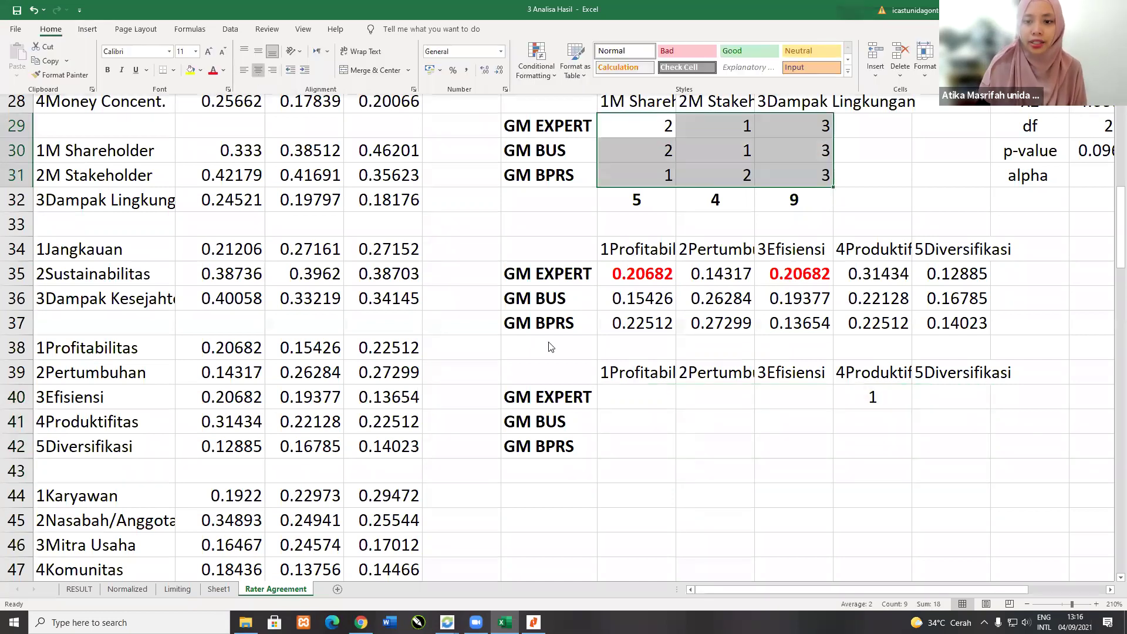
# Step: Enter the averaged tied rank =(2+3)/2 for GM EXPERT in I40 and G40
pyautogui.click(789, 390)
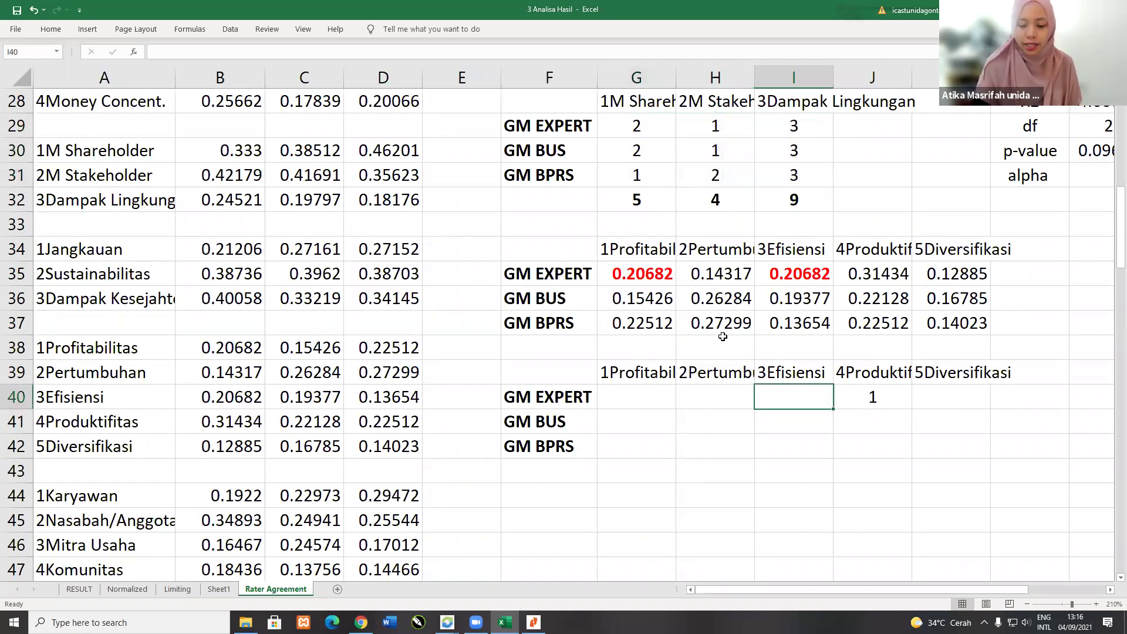
pyautogui.write('=(2')
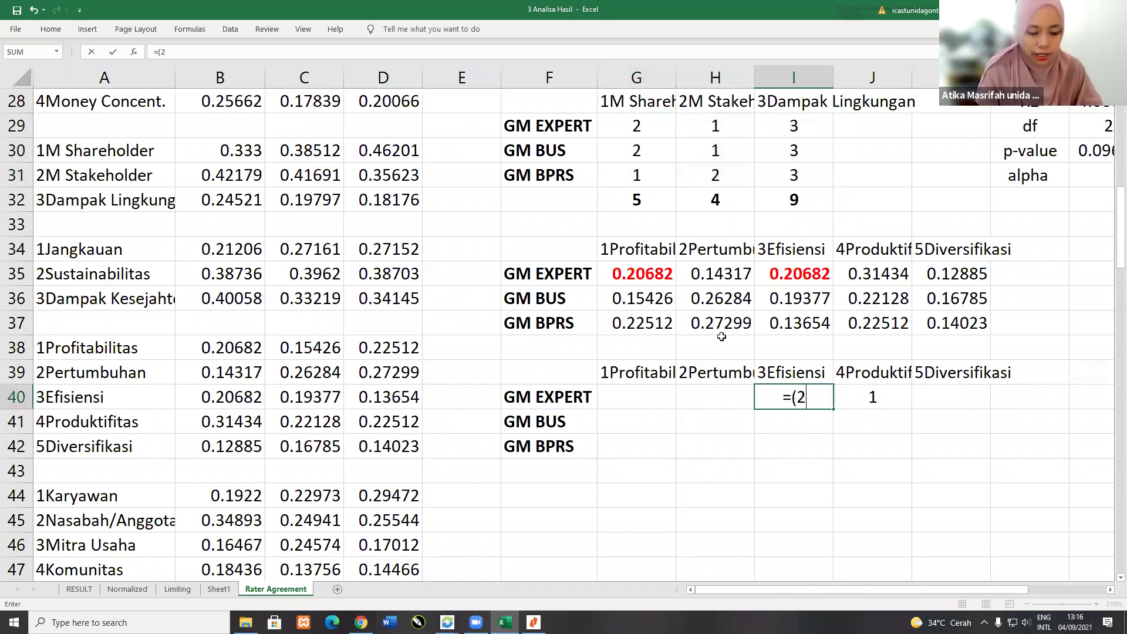
pyautogui.write('+3')
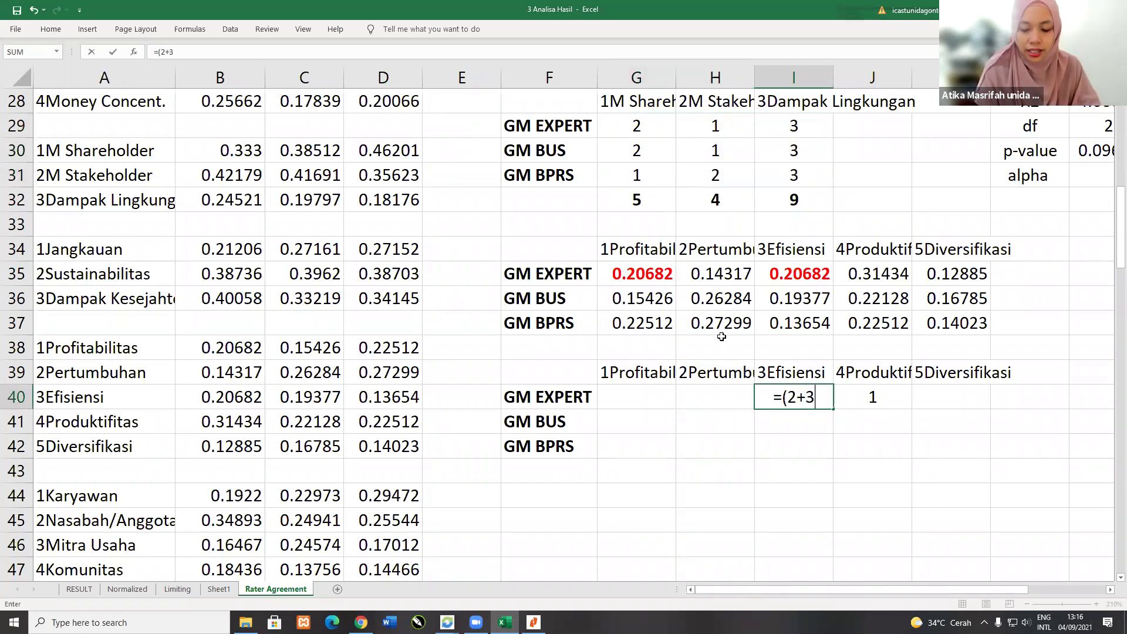
pyautogui.write(')/2')
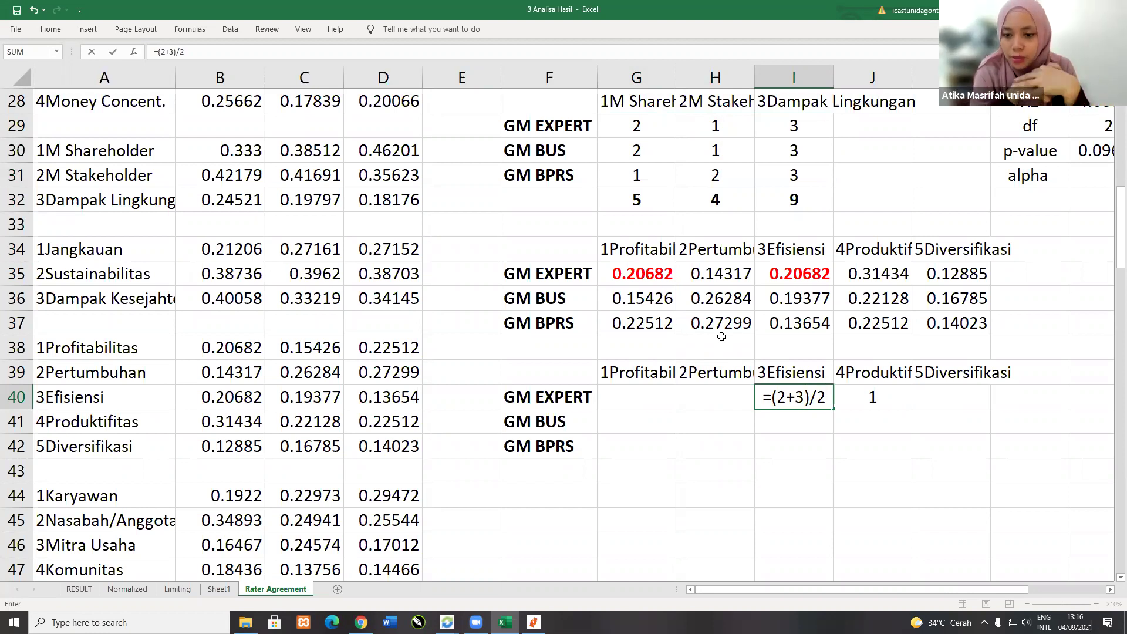
pyautogui.press('Return')
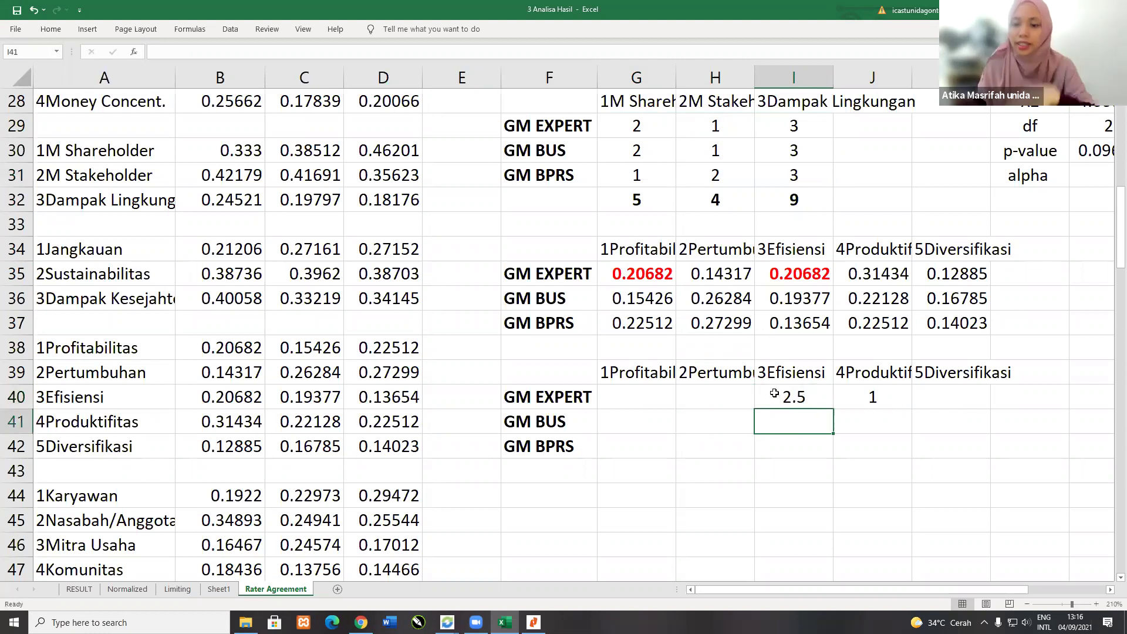
pyautogui.click(633, 390)
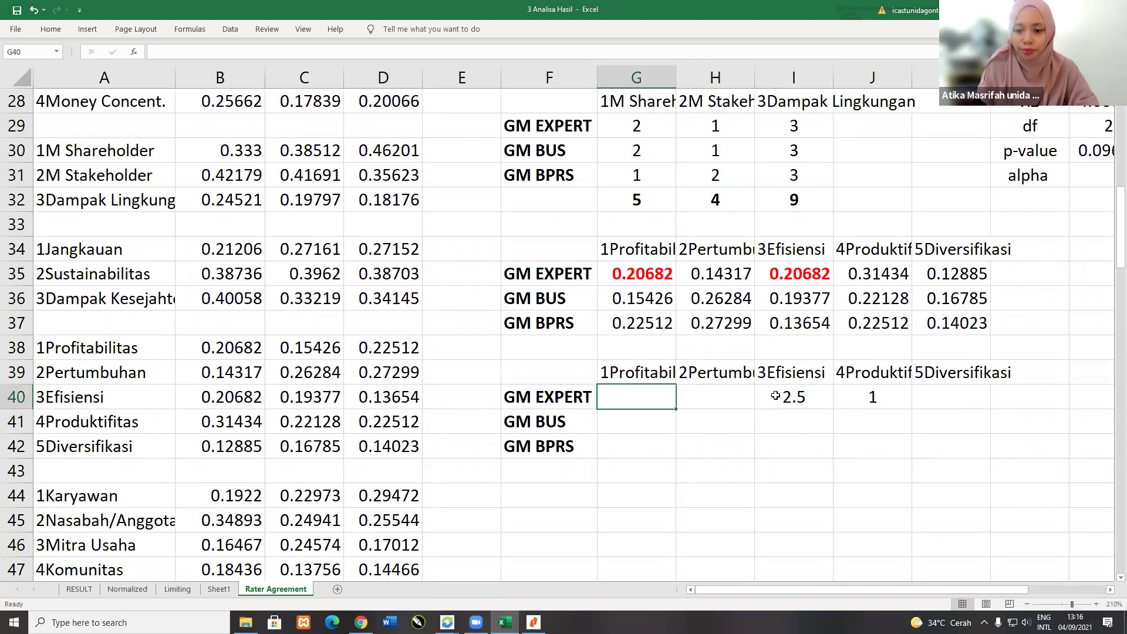
pyautogui.write('=(2+3)/2')
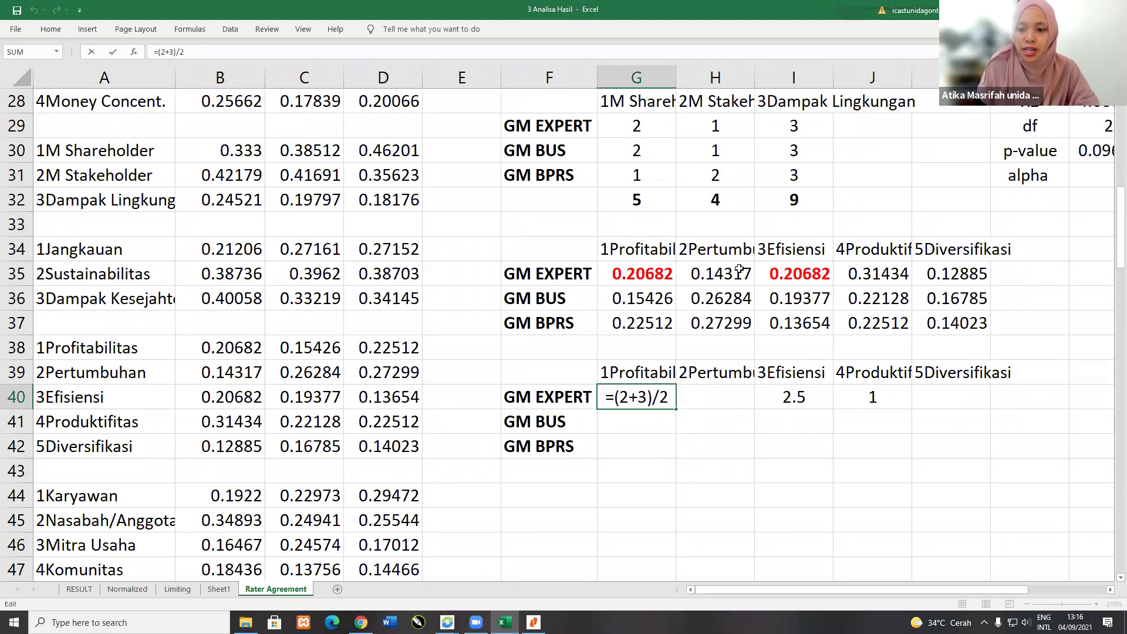
pyautogui.press('Left')
pyautogui.press('Left')
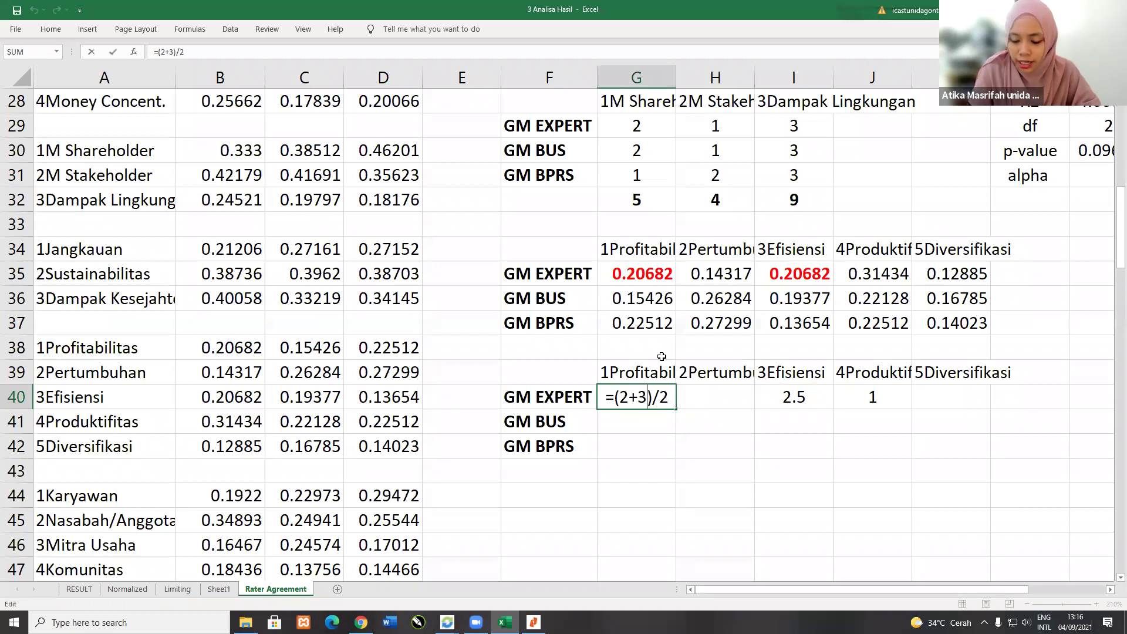
pyautogui.press('Return')
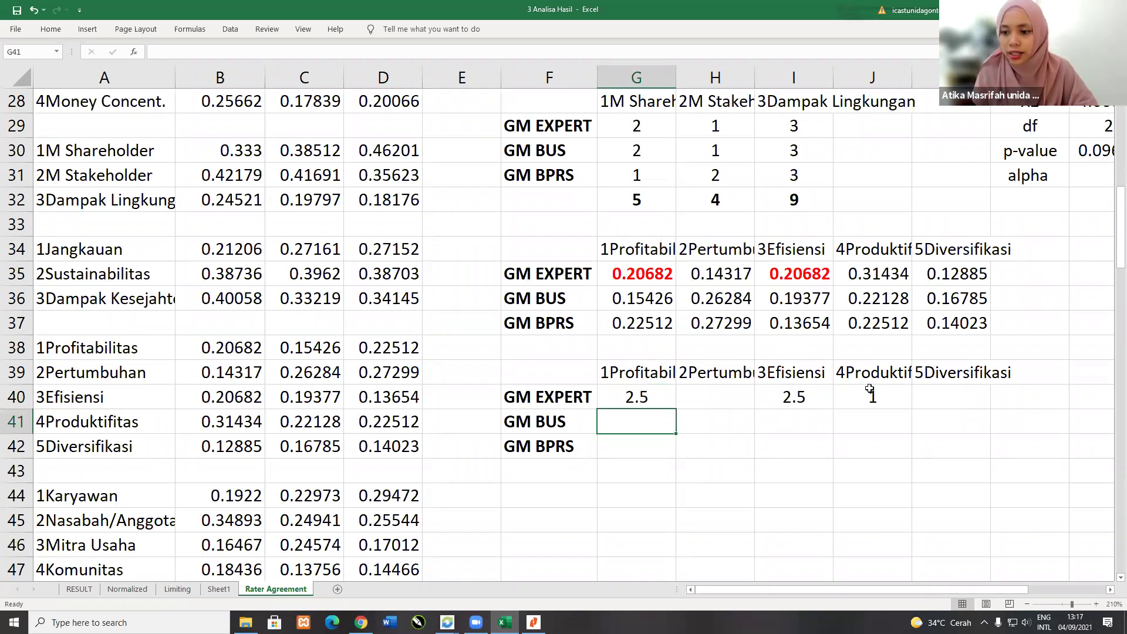
# Step: Complete the GM EXPERT rank row with 4 in H40 and 5 in K40
pyautogui.click(727, 395)
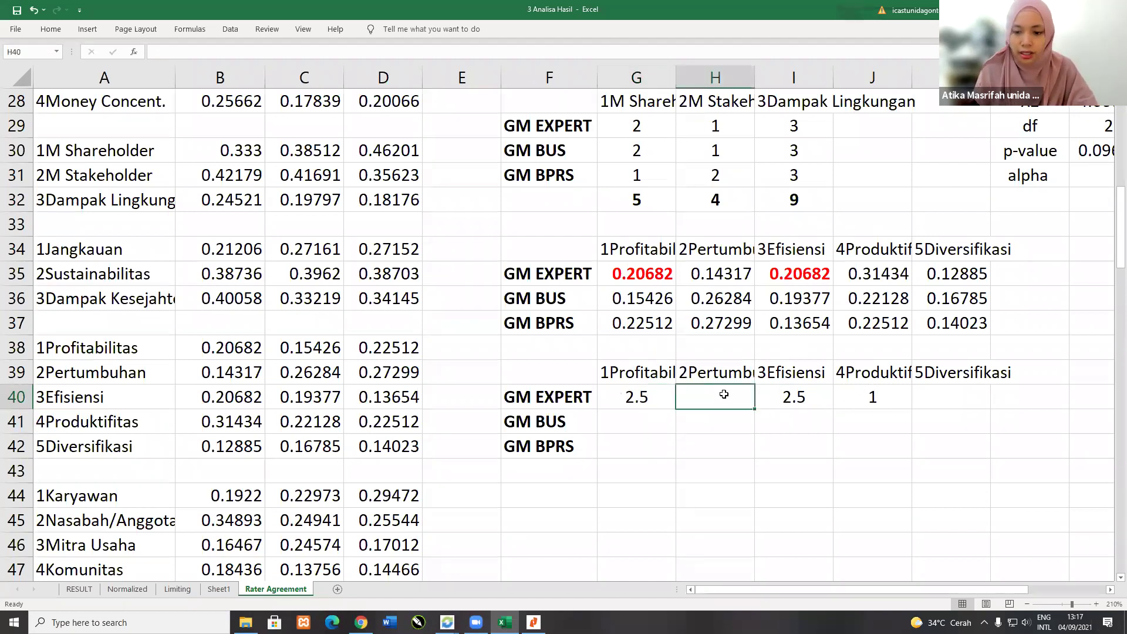
pyautogui.write('4')
pyautogui.click(937, 402)
pyautogui.write('5')
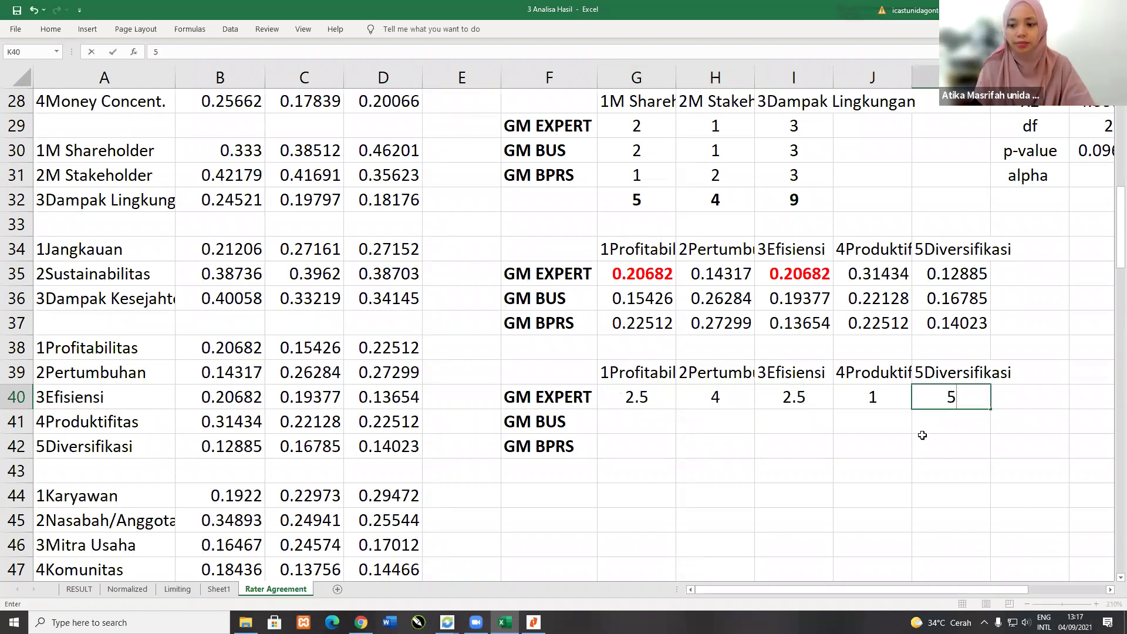
pyautogui.press('Return')
# Step: Enter the top three GM BUS ranks: 1 in H41, 2 in J41 and 3 in I41
pyautogui.press('Left')
pyautogui.press('Left')
pyautogui.press('Left')
pyautogui.press('Left')
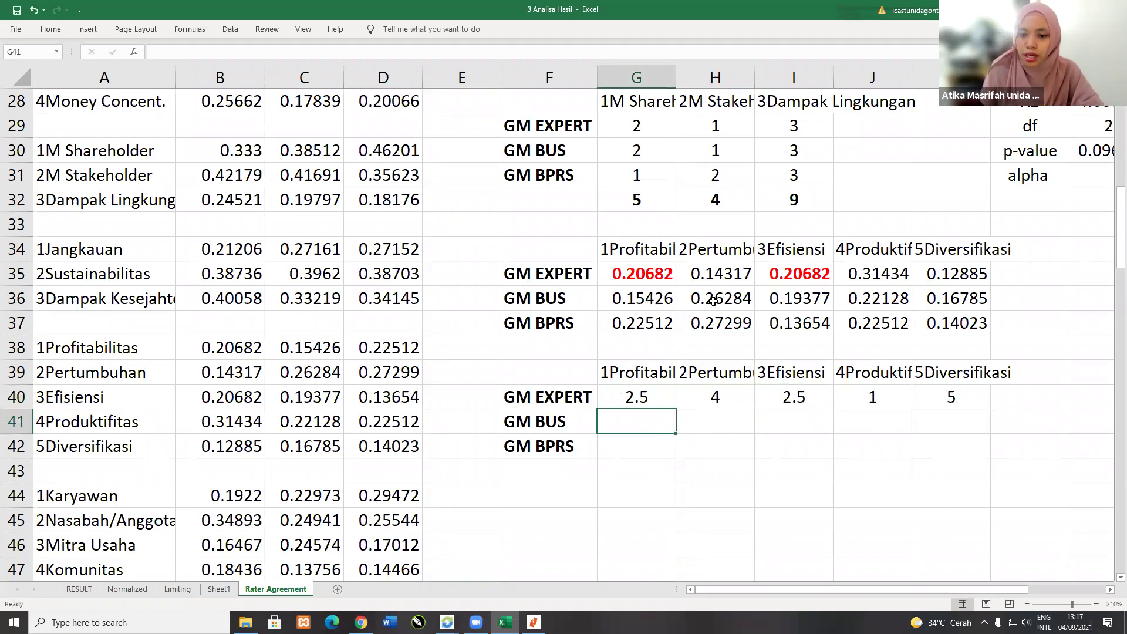
pyautogui.click(712, 423)
pyautogui.write('1')
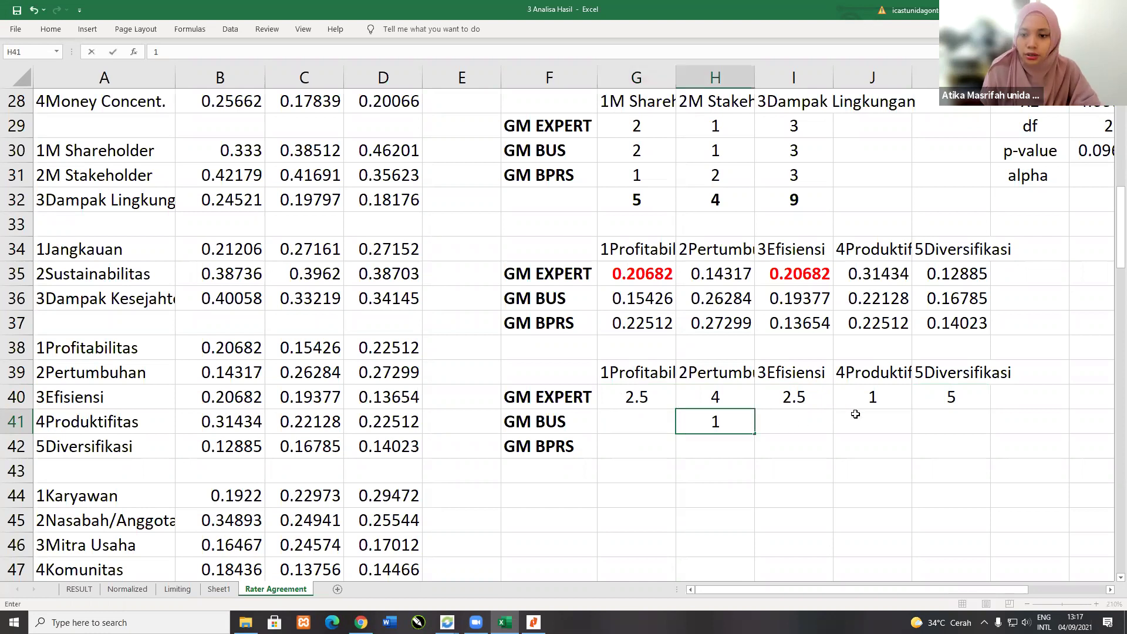
pyautogui.click(871, 419)
pyautogui.write('2')
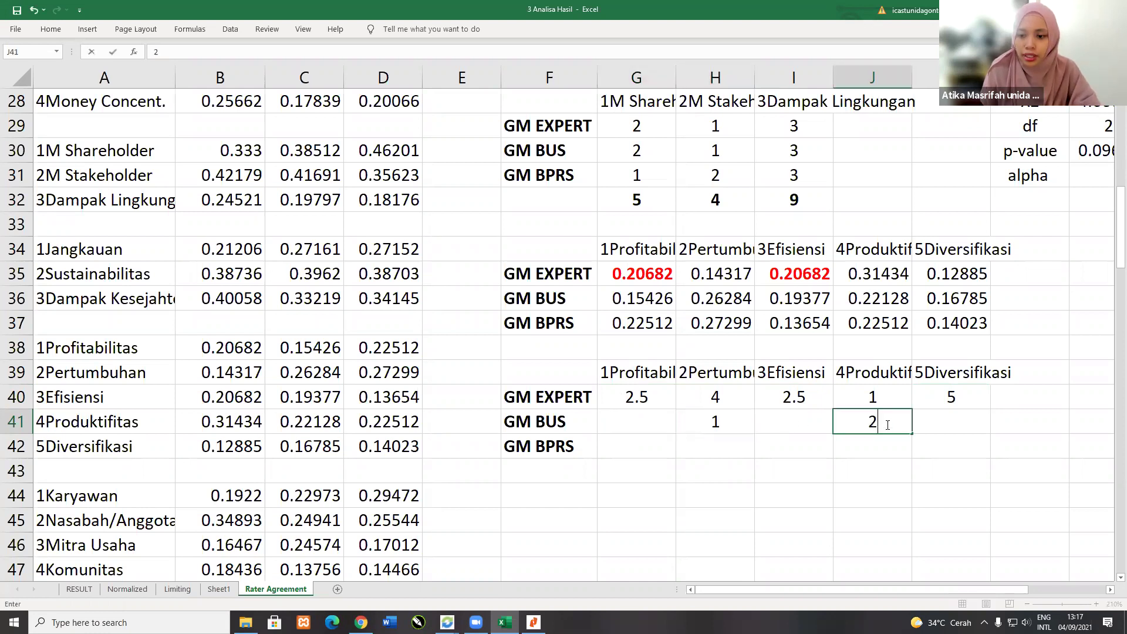
pyautogui.press('Left')
pyautogui.write('3')
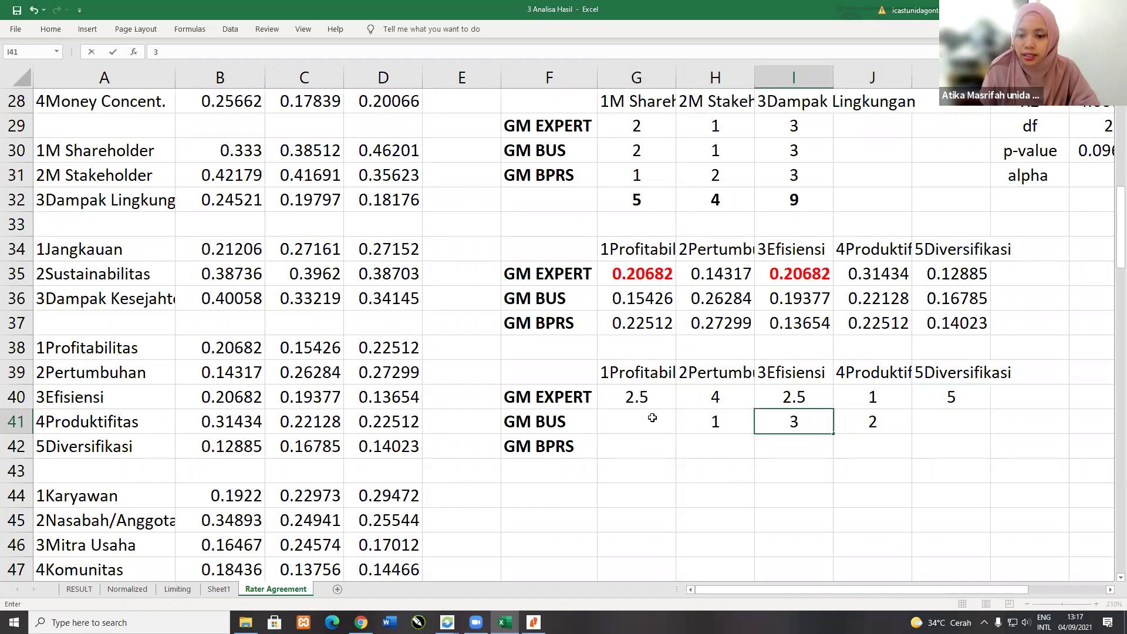
# Step: Complete the GM BUS rank row with 4 in K41 and 5 in G41
pyautogui.press('Left')
pyautogui.press('Left')
pyautogui.click(934, 426)
pyautogui.write('4')
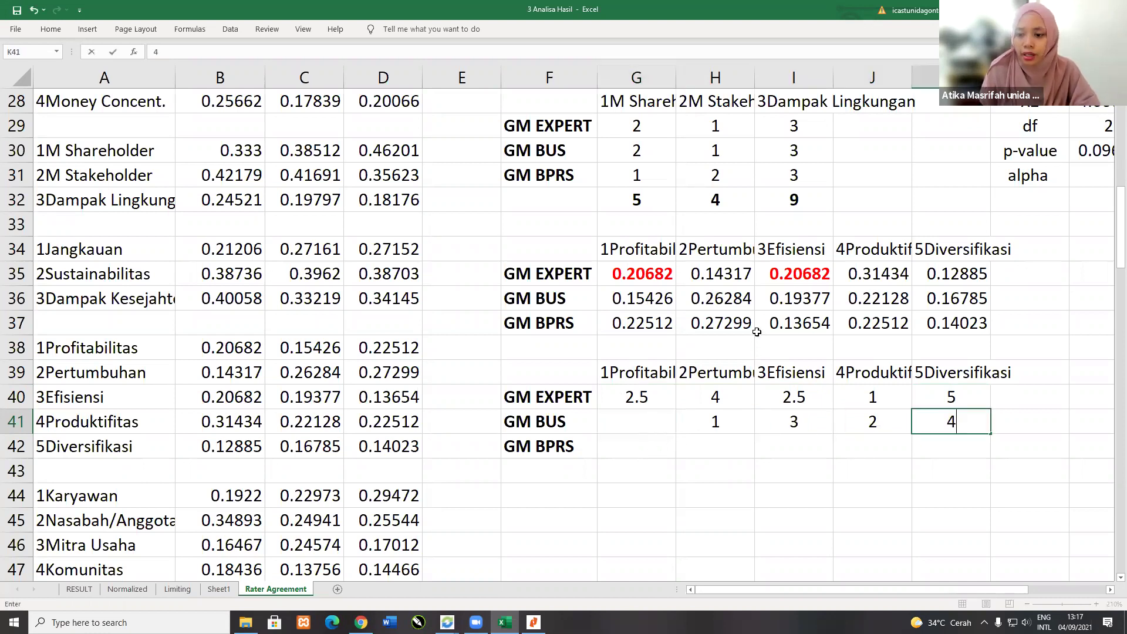
pyautogui.press('Left')
pyautogui.press('Left')
pyautogui.press('Left')
pyautogui.press('Left')
pyautogui.write('5')
pyautogui.press('Return')
# Step: Format the tied GM BPRS values in G37 and J37 as bold red
pyautogui.click(659, 325)
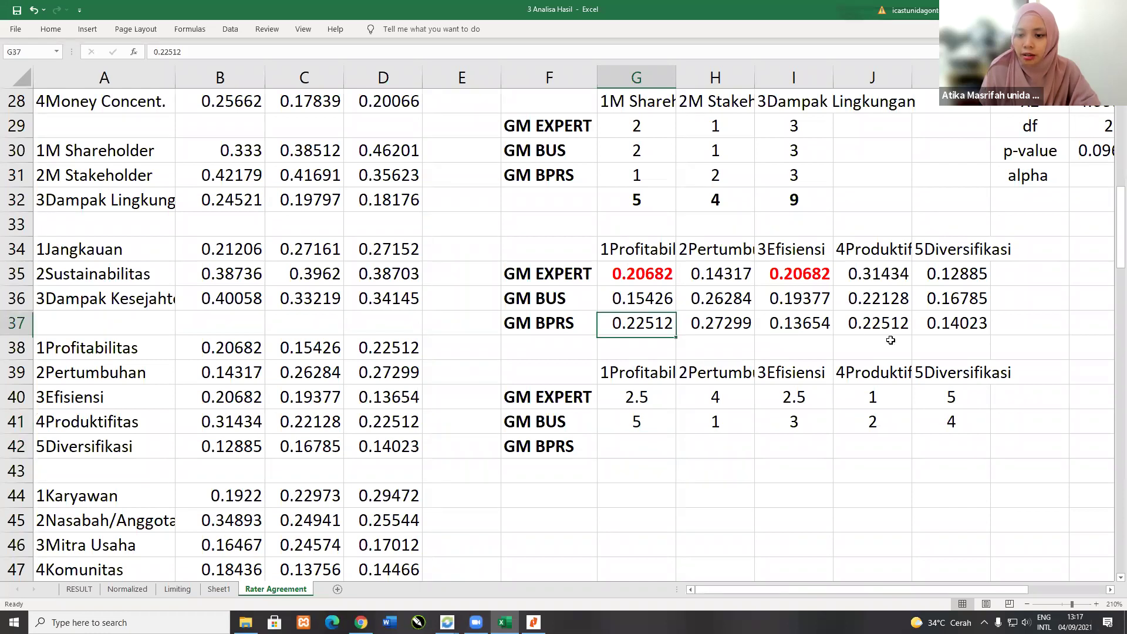
pyautogui.keyDown('ctrl'); pyautogui.click(852, 323); pyautogui.keyUp('ctrl')
pyautogui.hotkey('ctrl', 'b')
pyautogui.click(50, 28)
pyautogui.click(214, 77)
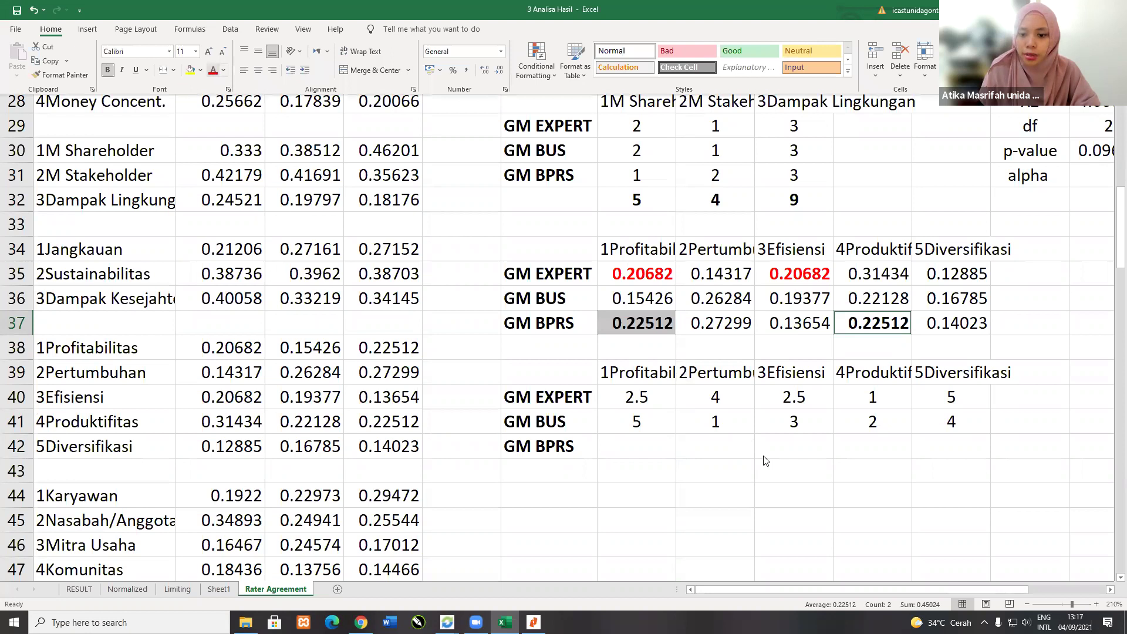
pyautogui.click(705, 330)
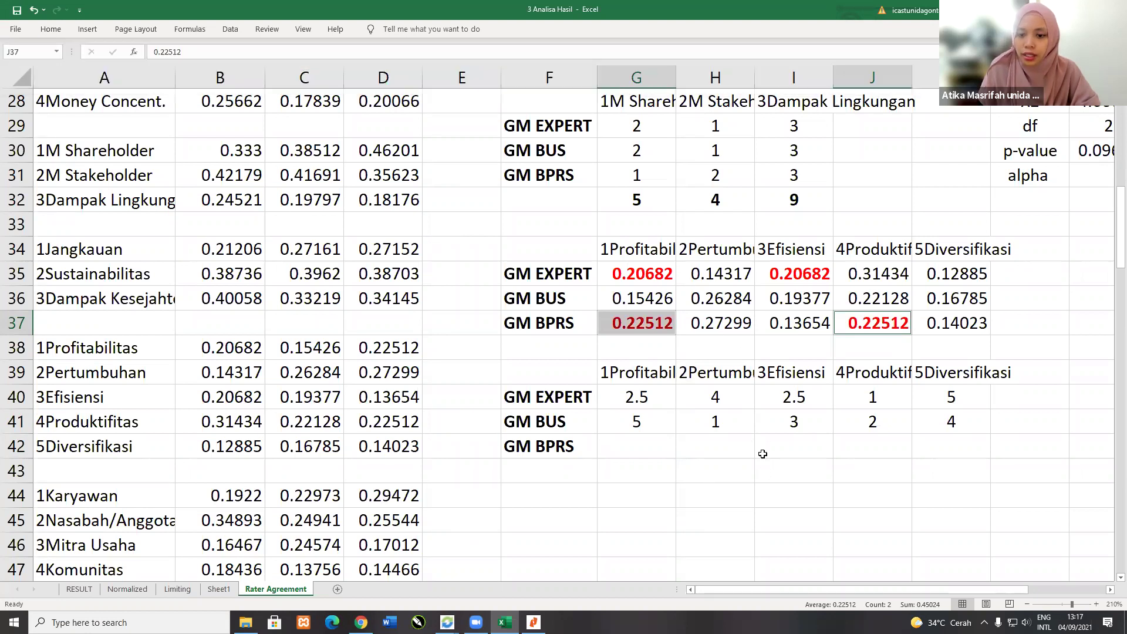
# Step: Enter GM BPRS rank 1 in H42 and copy the averaged-rank formula from G40 to G42 and J42
pyautogui.click(729, 447)
pyautogui.write('1')
pyautogui.click(628, 445)
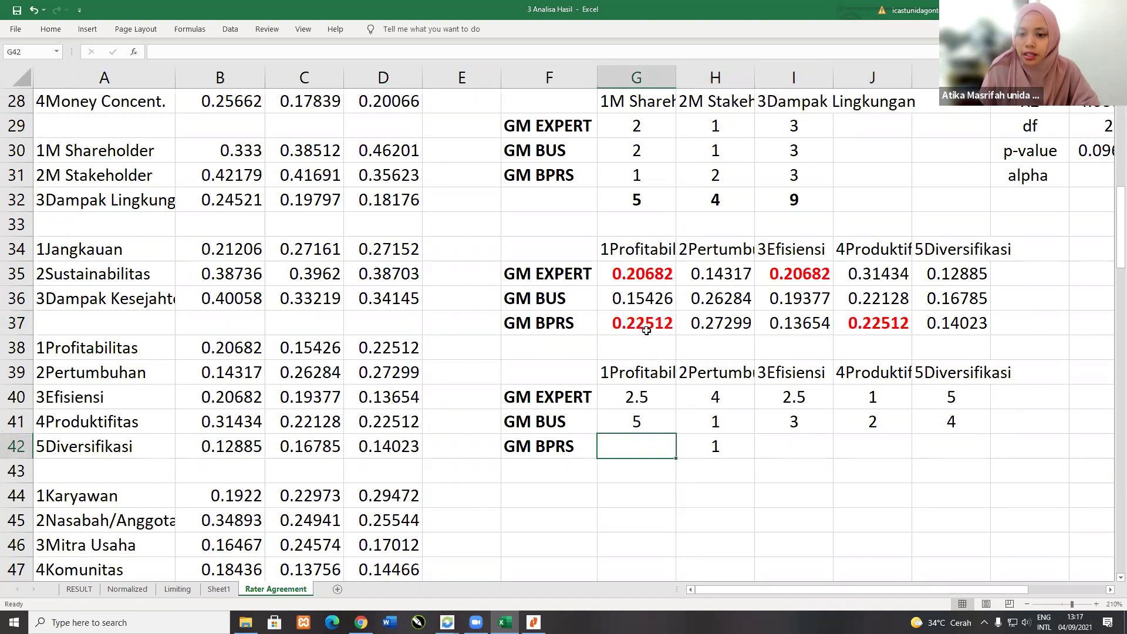
pyautogui.click(646, 396)
pyautogui.hotkey('ctrl', 'c')
pyautogui.click(649, 451)
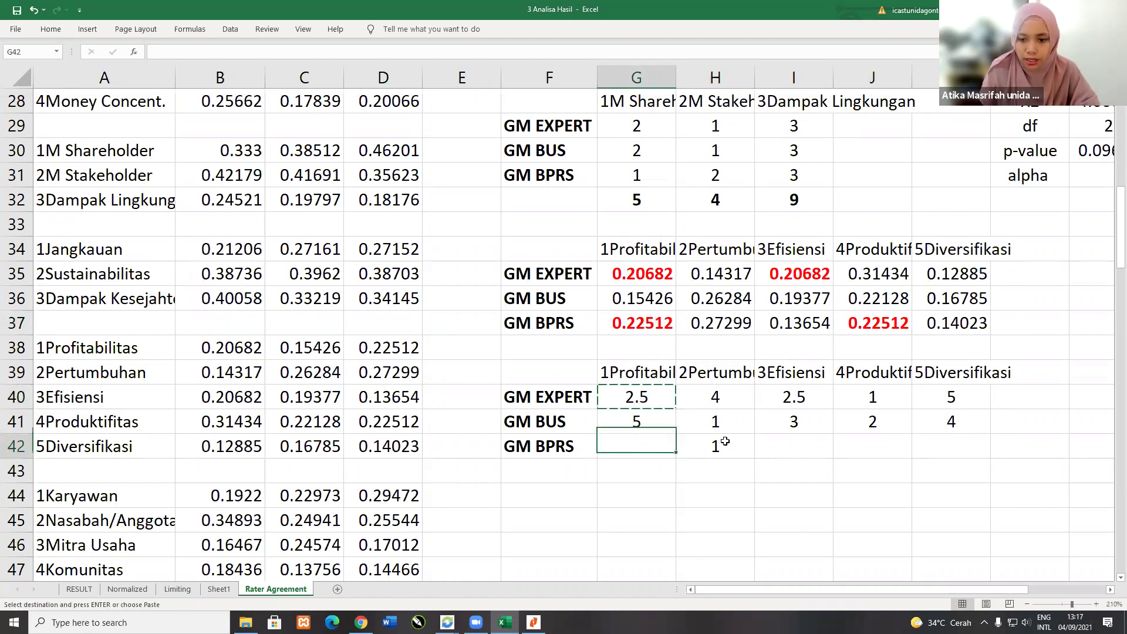
pyautogui.hotkey('ctrl', 'v')
pyautogui.click(837, 449)
pyautogui.hotkey('ctrl', 'v')
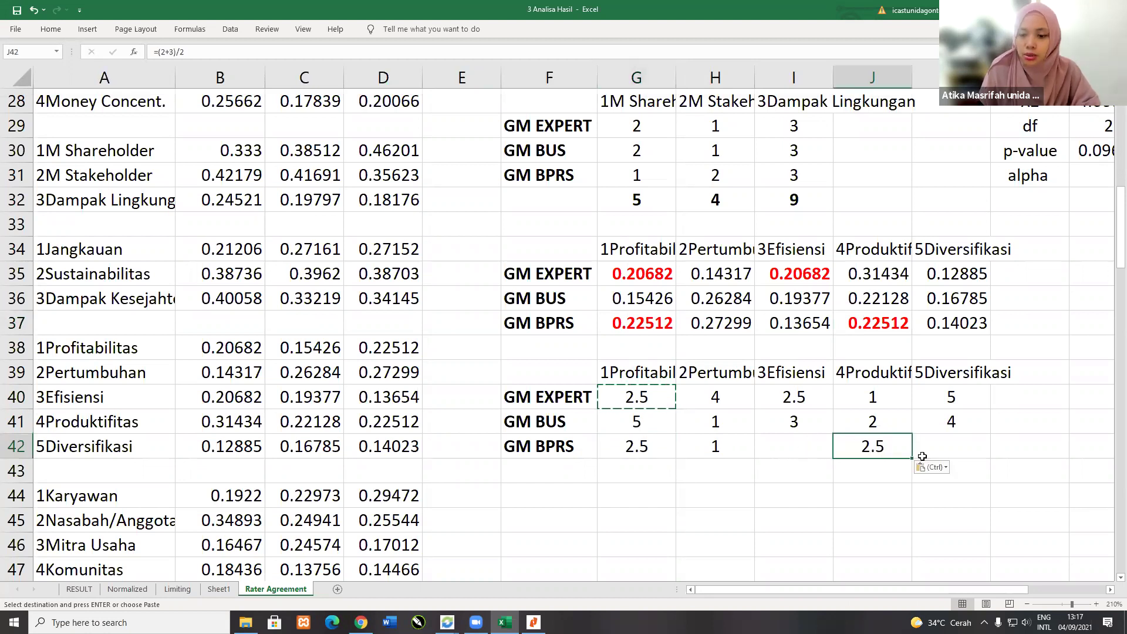
# Step: Complete the GM BPRS rank row with 4 in K42 and 5 in I42
pyautogui.press('Left')
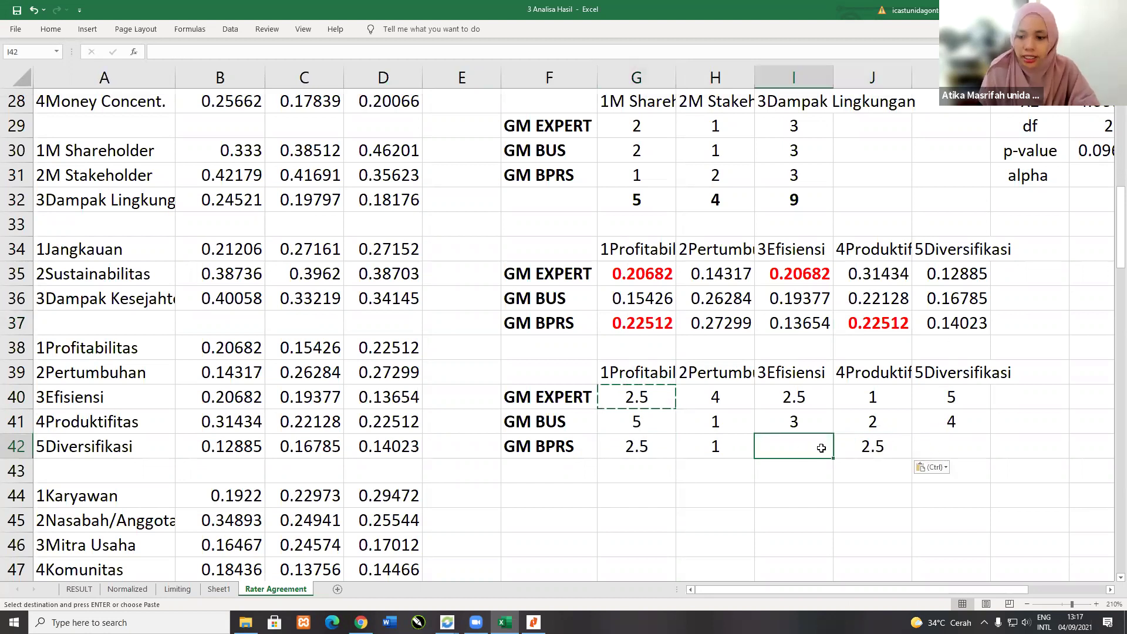
pyautogui.press('Right')
pyautogui.press('Right')
pyautogui.write('4')
pyautogui.press('Left')
pyautogui.press('Left')
pyautogui.write('5')
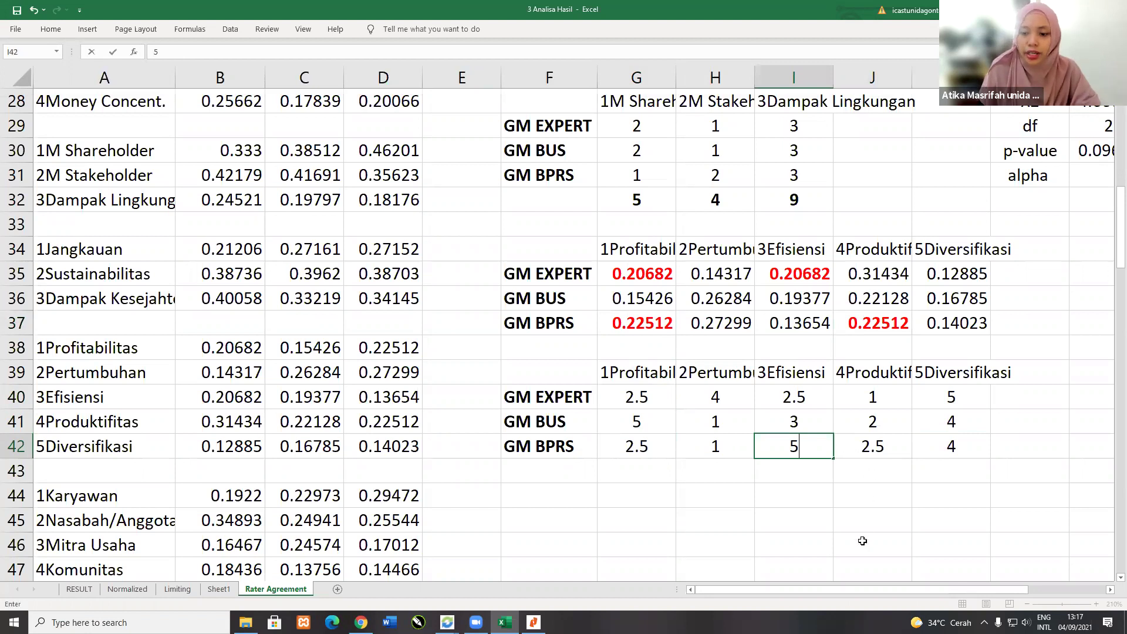
pyautogui.press('Right')
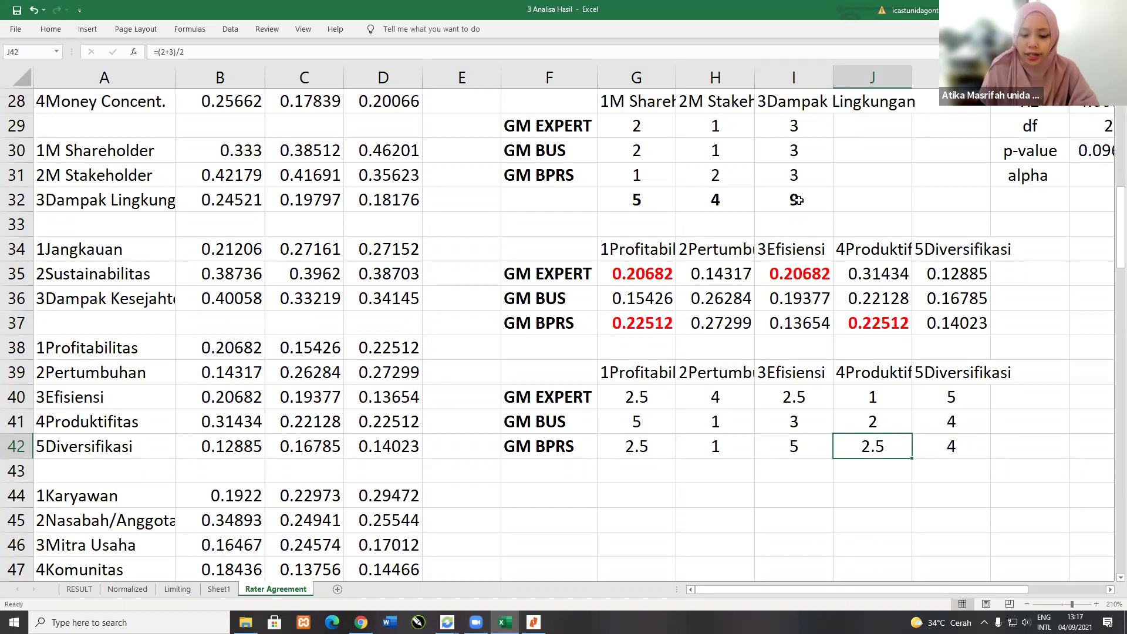
# Step: Copy the rank-sum formulas from G32:I32 to row 43 starting at G43, and extend them through K43
pyautogui.moveTo(772, 201); pyautogui.dragTo(637, 201)
pyautogui.hotkey('ctrl', 'c')
pyautogui.click(646, 470)
pyautogui.hotkey('ctrl', 'v')
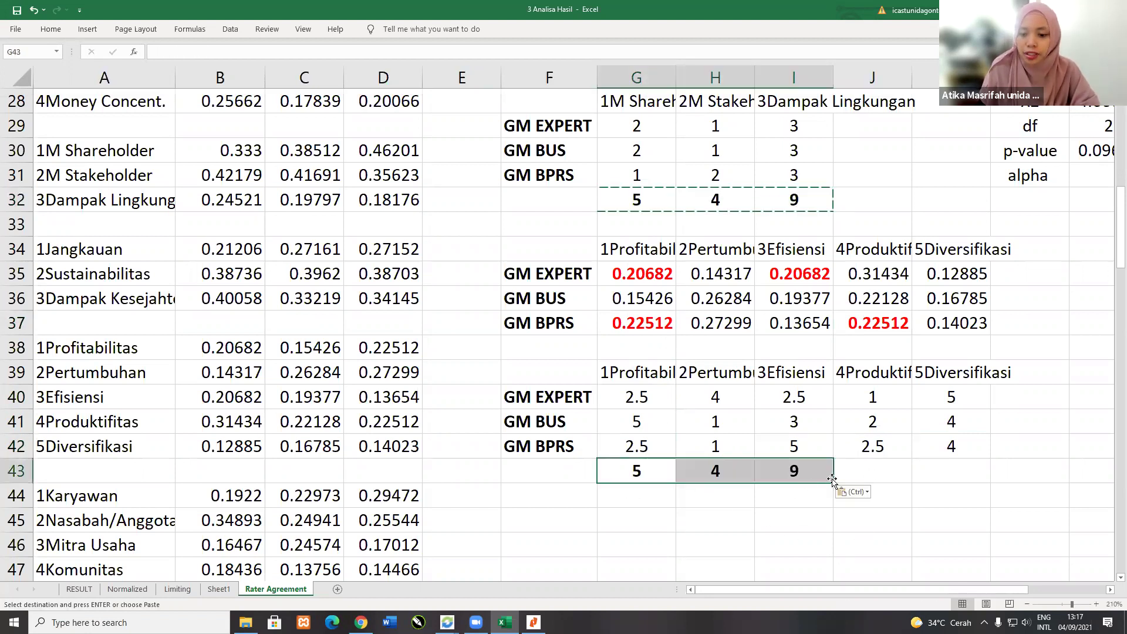
pyautogui.moveTo(975, 468); pyautogui.dragTo(975, 470)
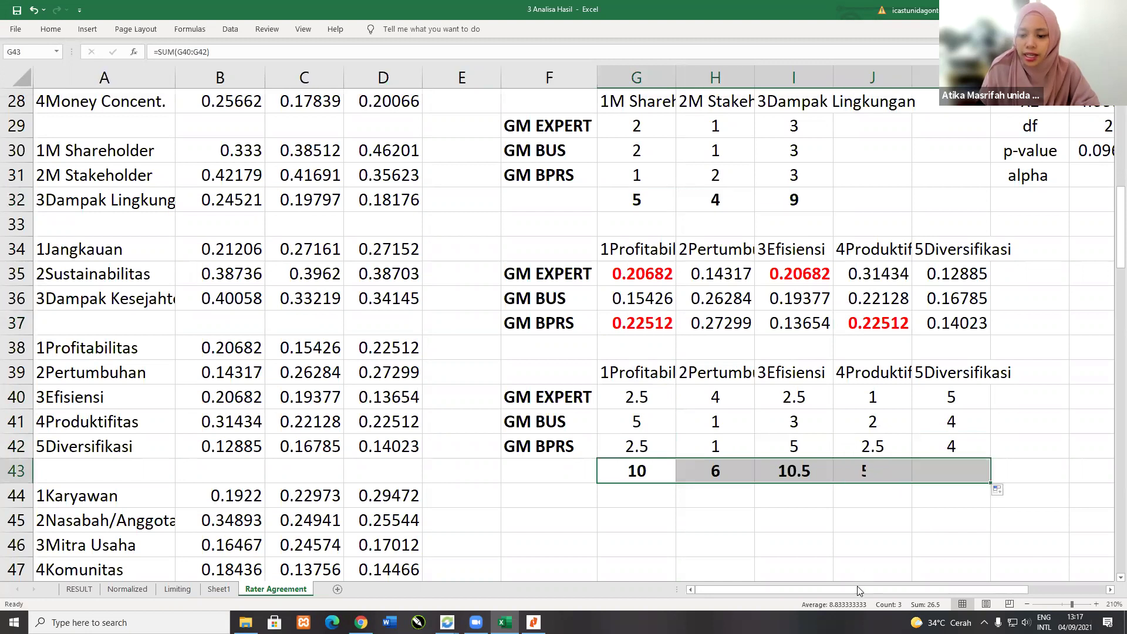
# Step: Copy the Rumus 1 calculation block from L23:M31 to L34 beside the five-criteria tables
pyautogui.click(903, 587)
pyautogui.hscroll(3, 881, 365)
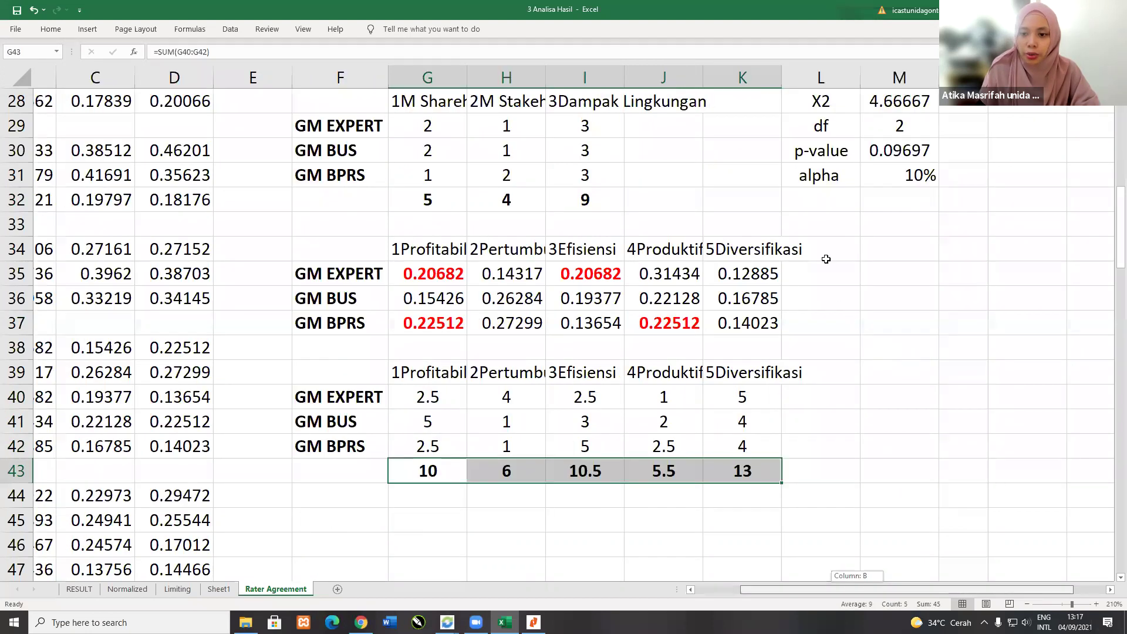
pyautogui.scroll(2, 787, 117)
pyautogui.click(792, 138)
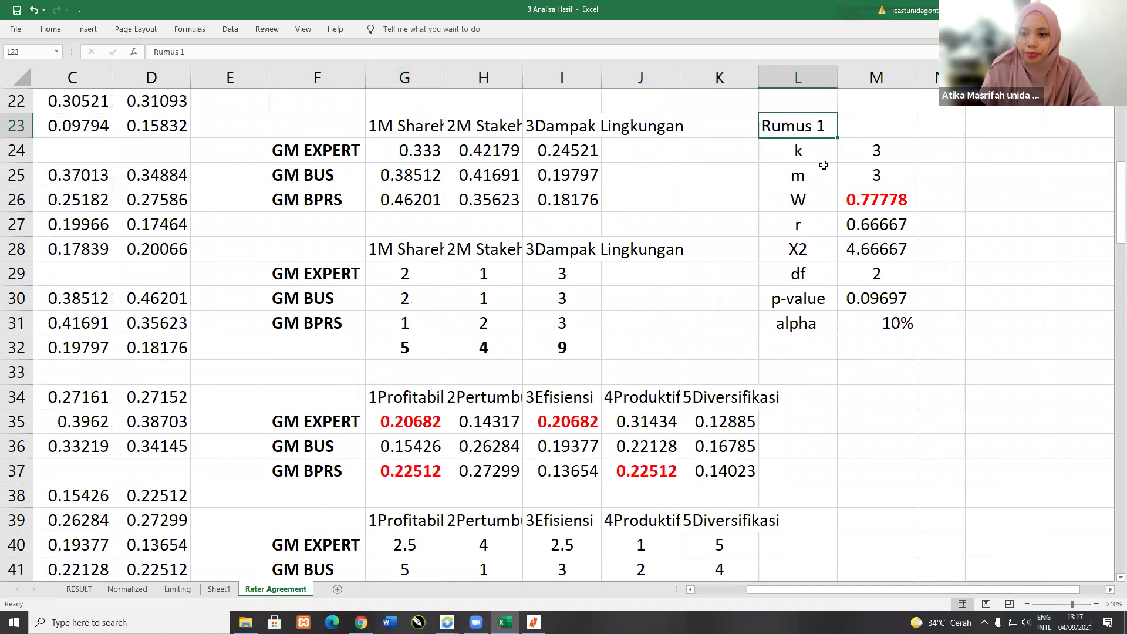
pyautogui.keyDown('shift'); pyautogui.click(876, 324); pyautogui.keyUp('shift')
pyautogui.hotkey('ctrl', 'c')
pyautogui.scroll(-2, 838, 374)
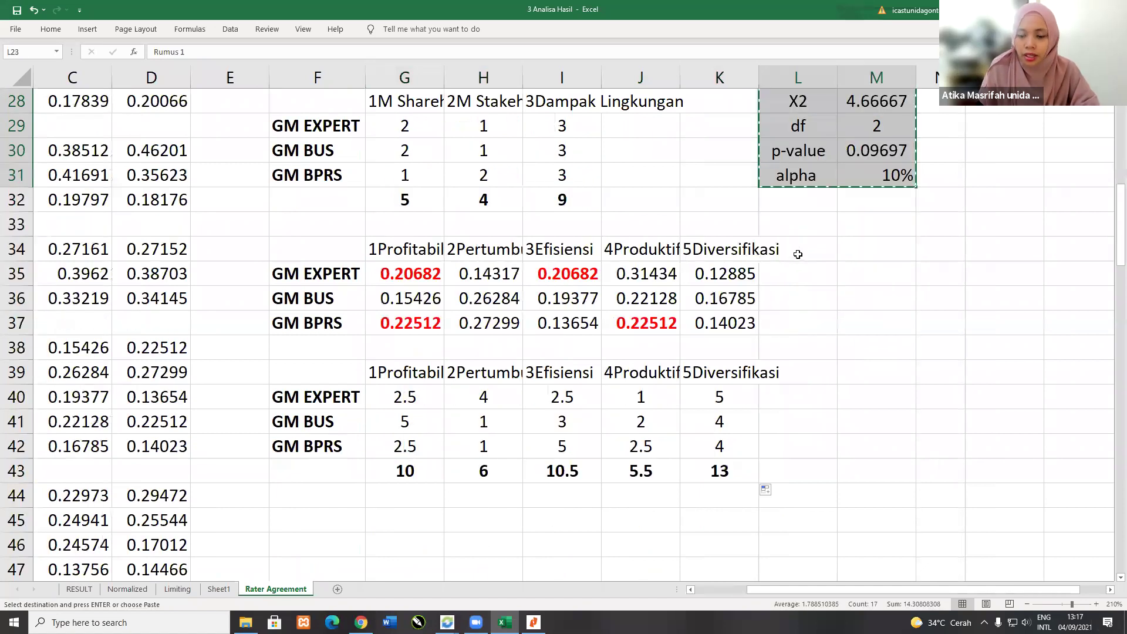
pyautogui.click(795, 251)
pyautogui.hotkey('ctrl', 'v')
# Step: Extend the k count formula in M35 to G40:K40 and the DEVSQ range of the W formula in M37 to G43:K43
pyautogui.scroll(-2, 845, 369)
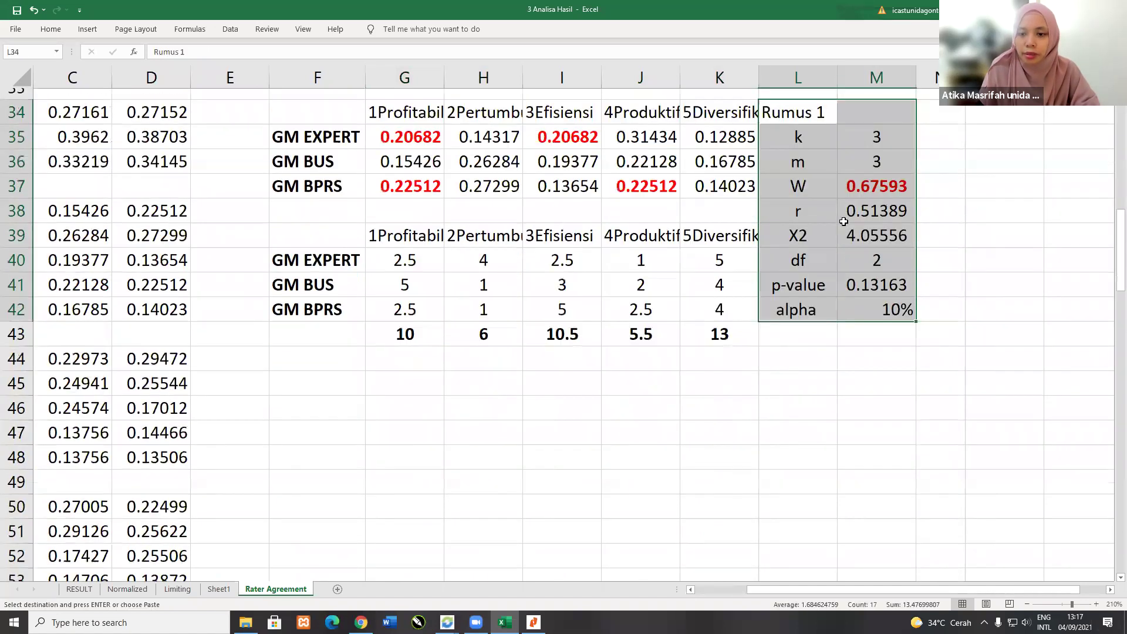
pyautogui.doubleClick(878, 137)
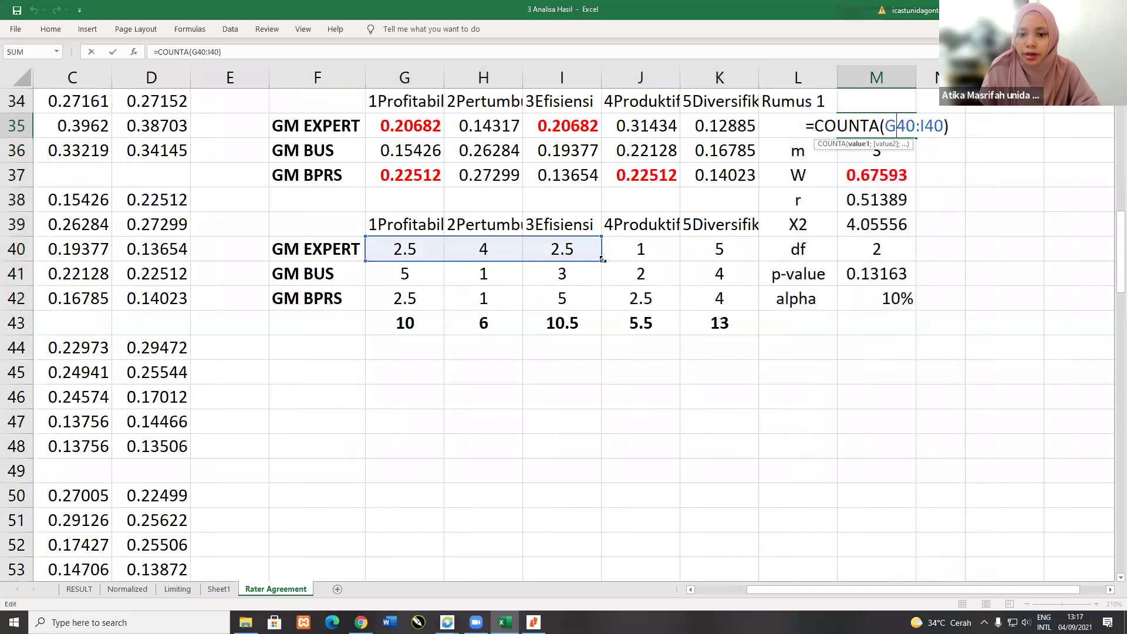
pyautogui.moveTo(603, 260); pyautogui.dragTo(742, 264)
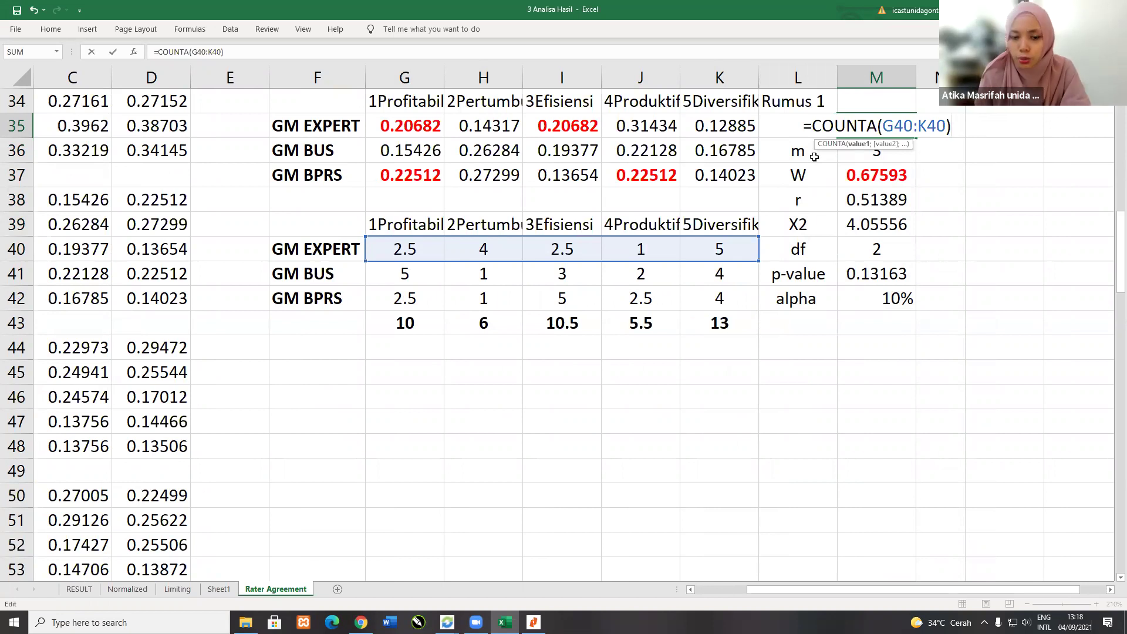
pyautogui.press('Return')
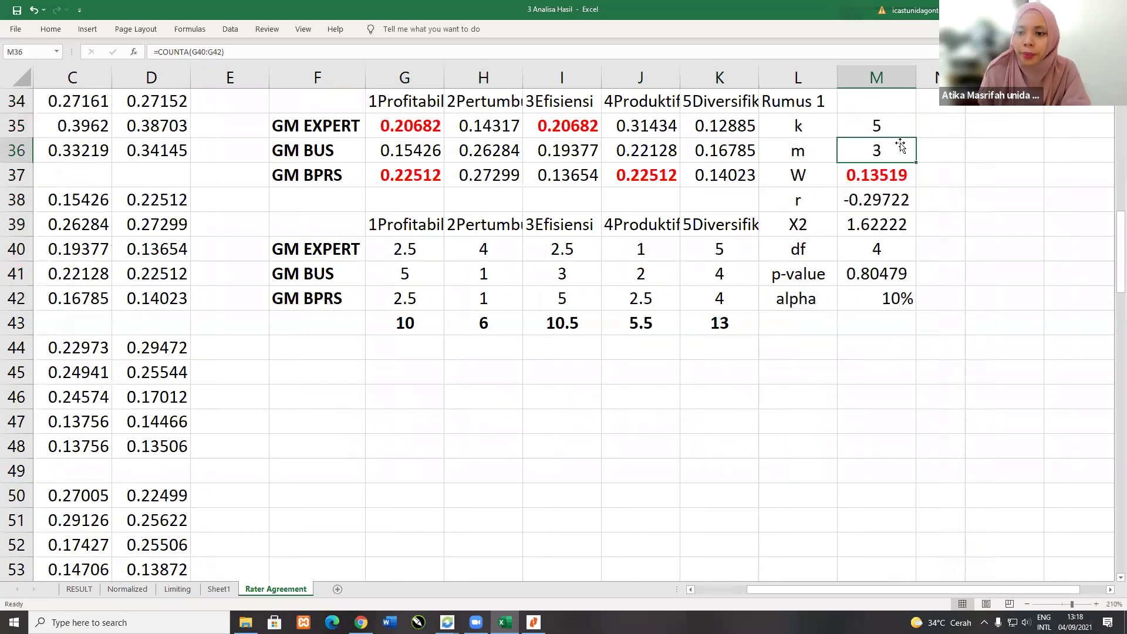
pyautogui.doubleClick(883, 175)
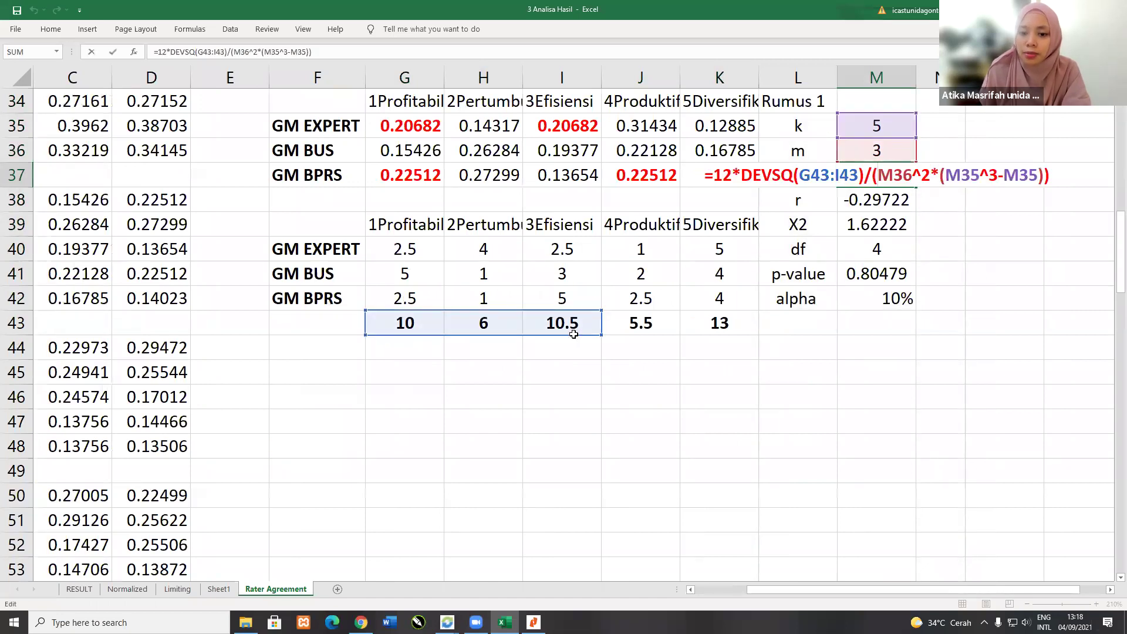
pyautogui.moveTo(687, 329); pyautogui.dragTo(758, 335)
pyautogui.press('Return')
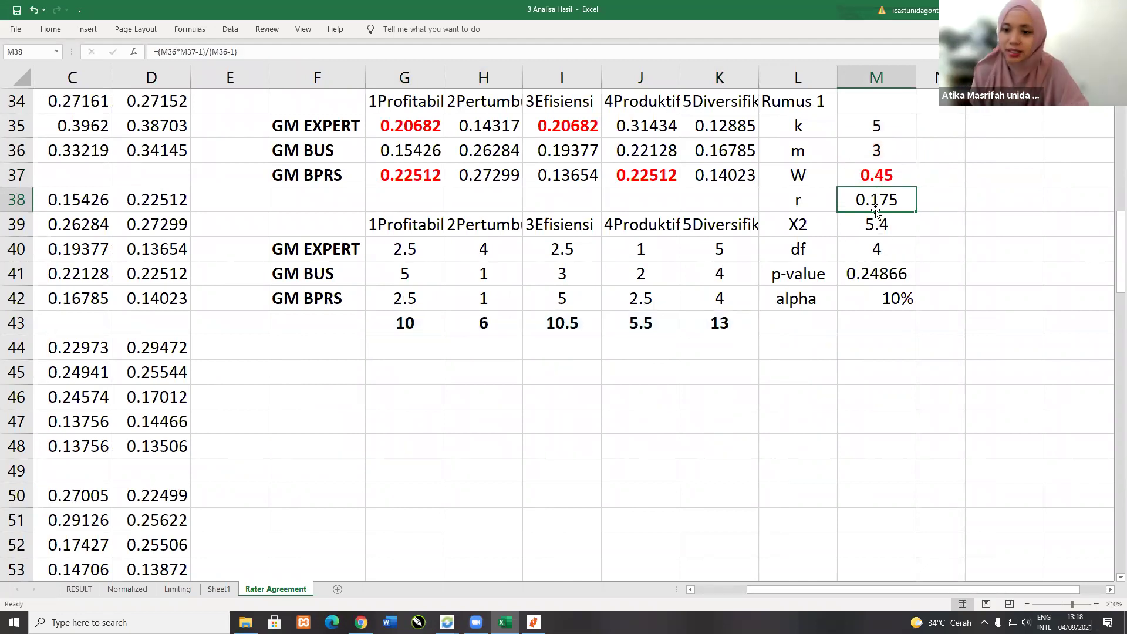
# Step: Inspect the CHIDIST formula and its referenced cells for the p-value in M41
pyautogui.doubleClick(884, 271)
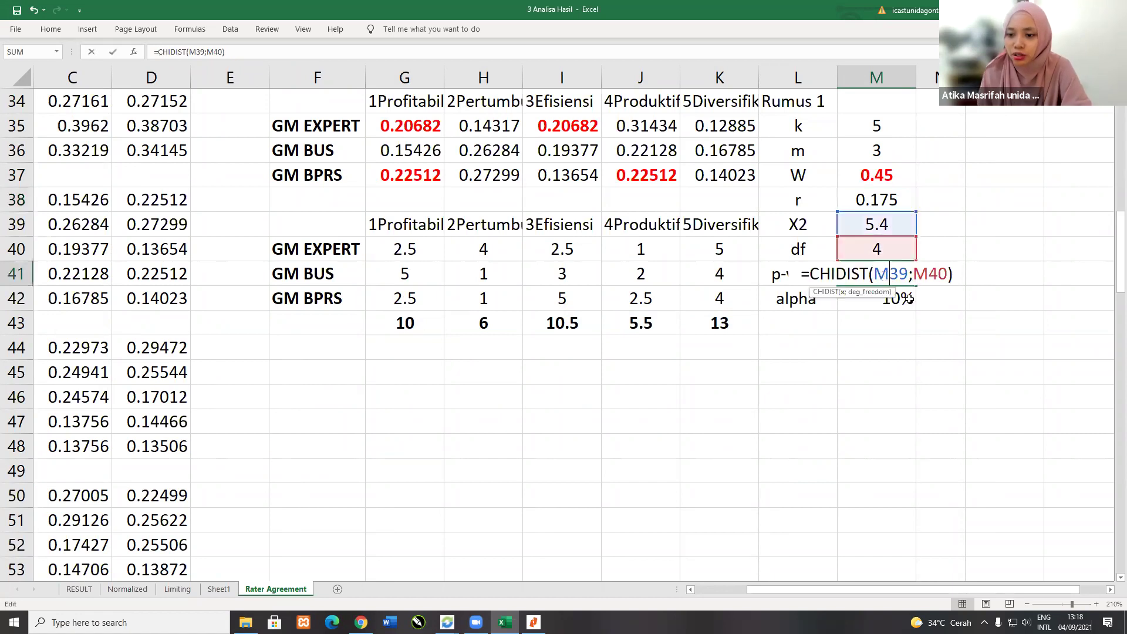
pyautogui.press('Return')
pyautogui.doubleClick(883, 273)
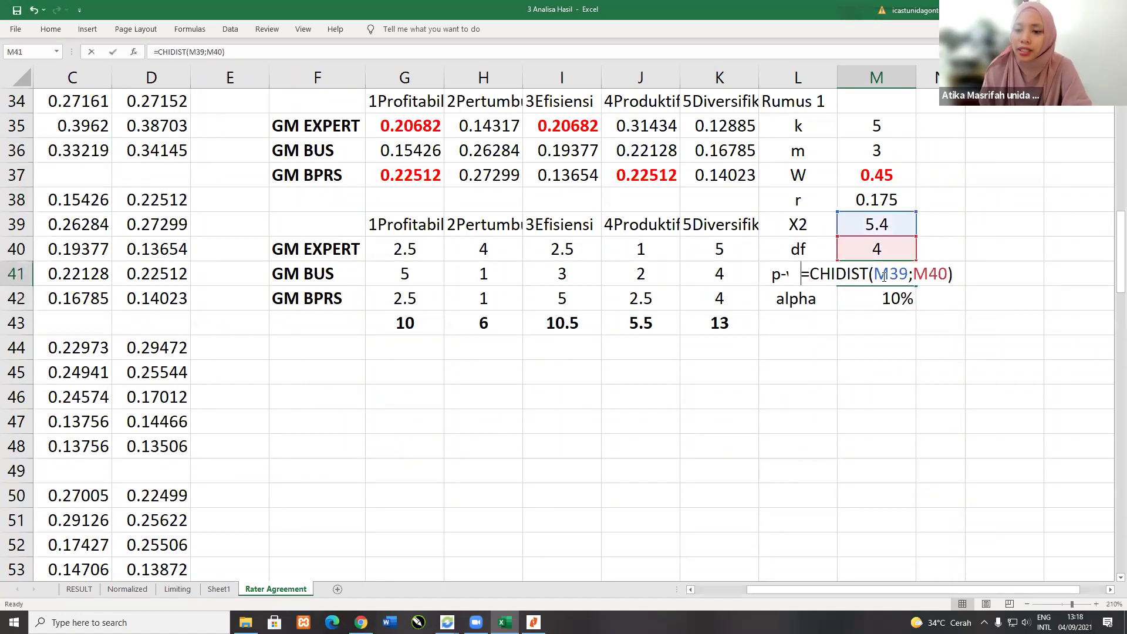
pyautogui.press('Return')
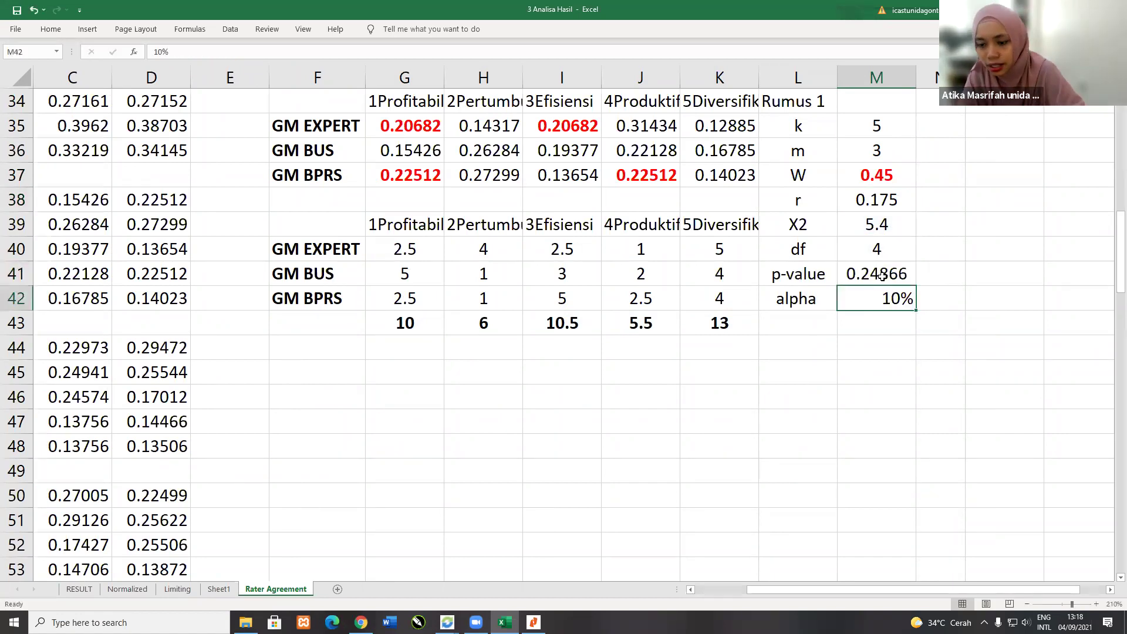
# Step: Delete the alpha label and its value from L42:M42
pyautogui.press('Left')
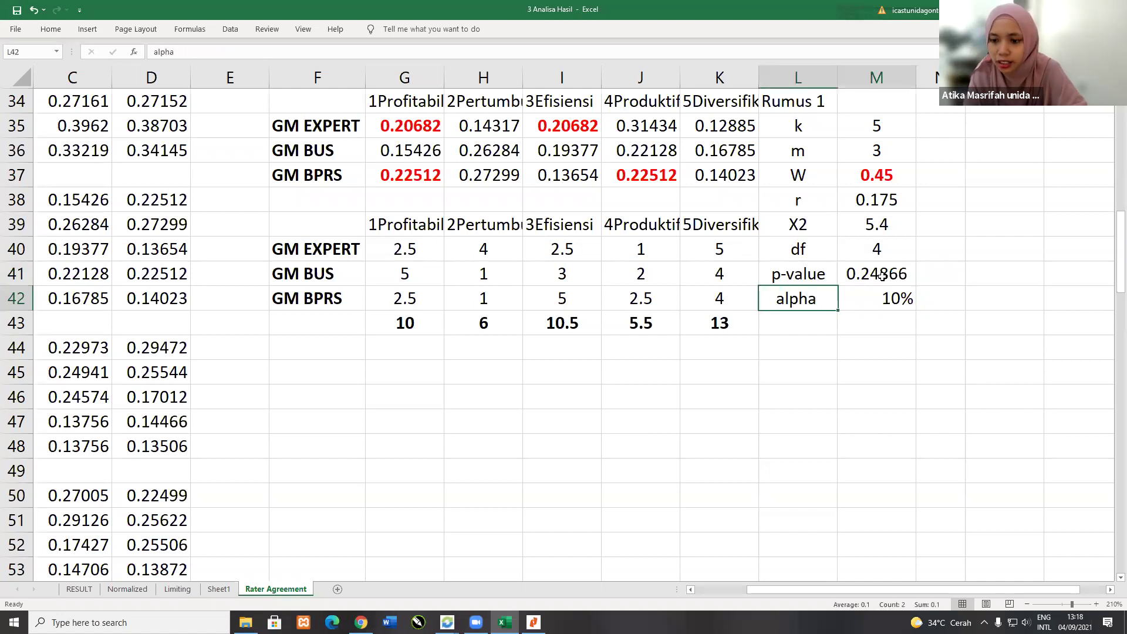
pyautogui.hotkey('shift', 'Right')
pyautogui.press('Delete')
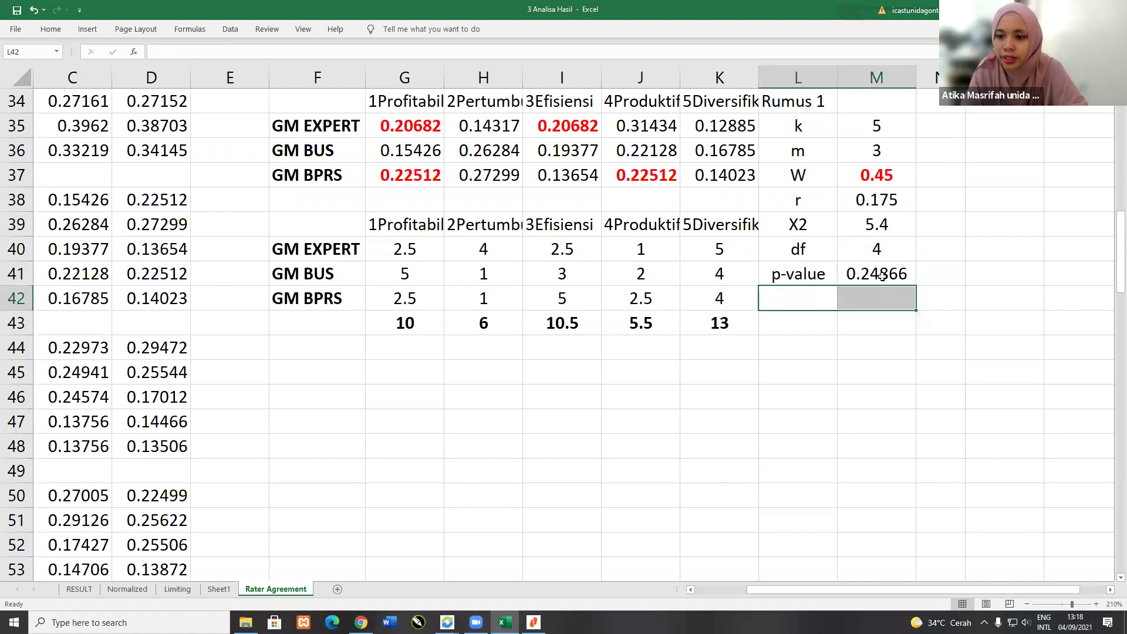
# Step: Examine the W and p-value results in M37 and M41 alongside the first-place ranks in J40 and H41:H42
pyautogui.click(895, 179)
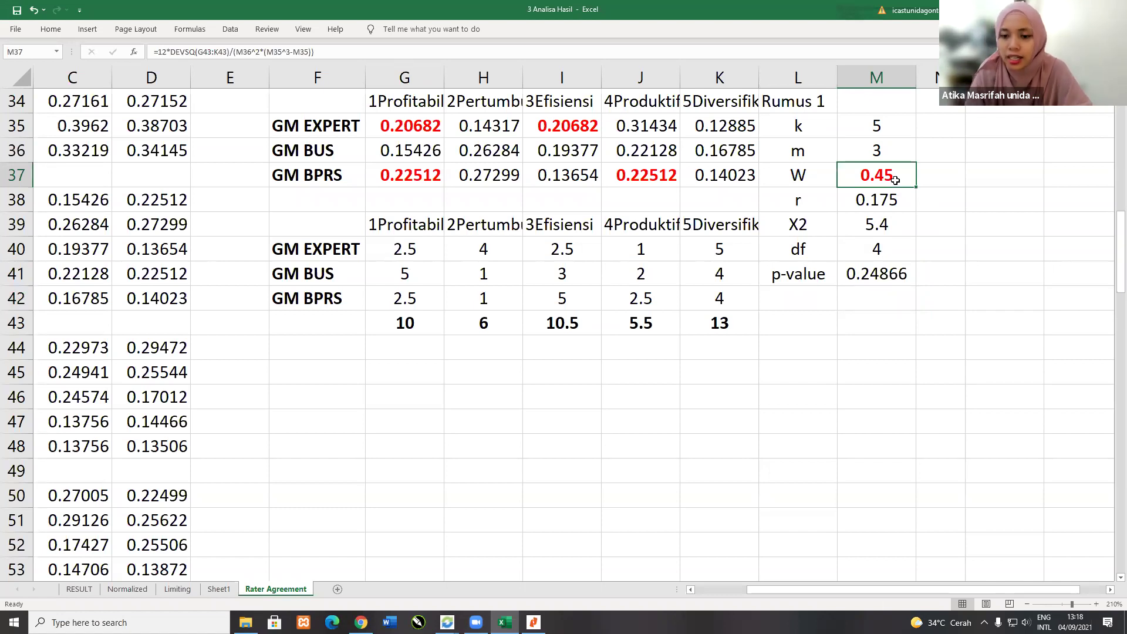
pyautogui.click(875, 284)
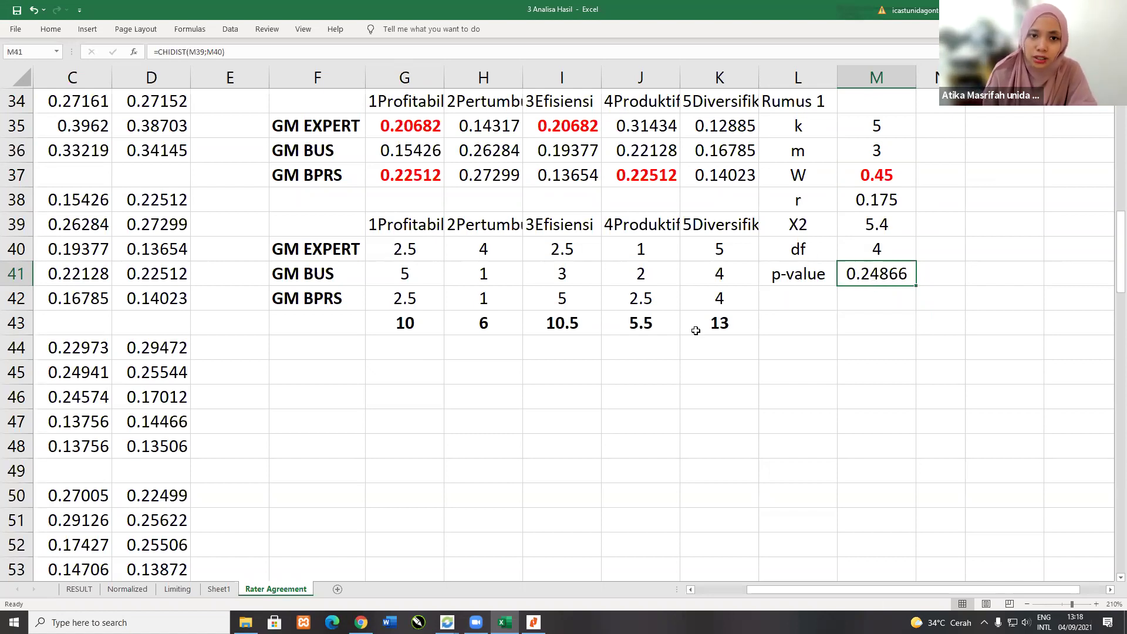
pyautogui.click(655, 249)
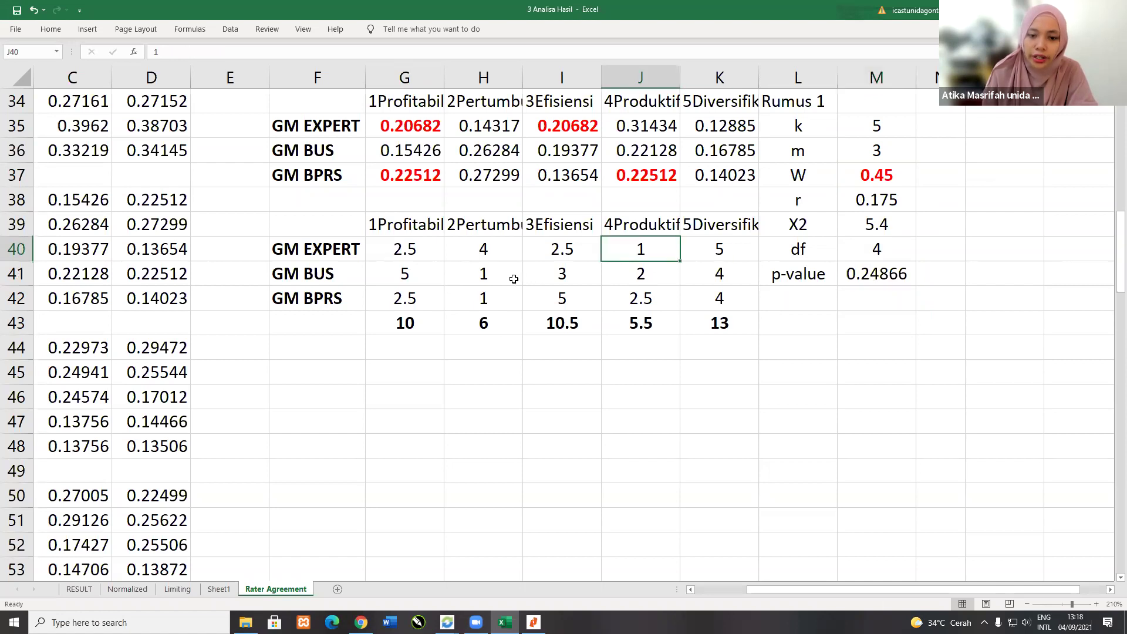
pyautogui.click(480, 276)
pyautogui.click(484, 301)
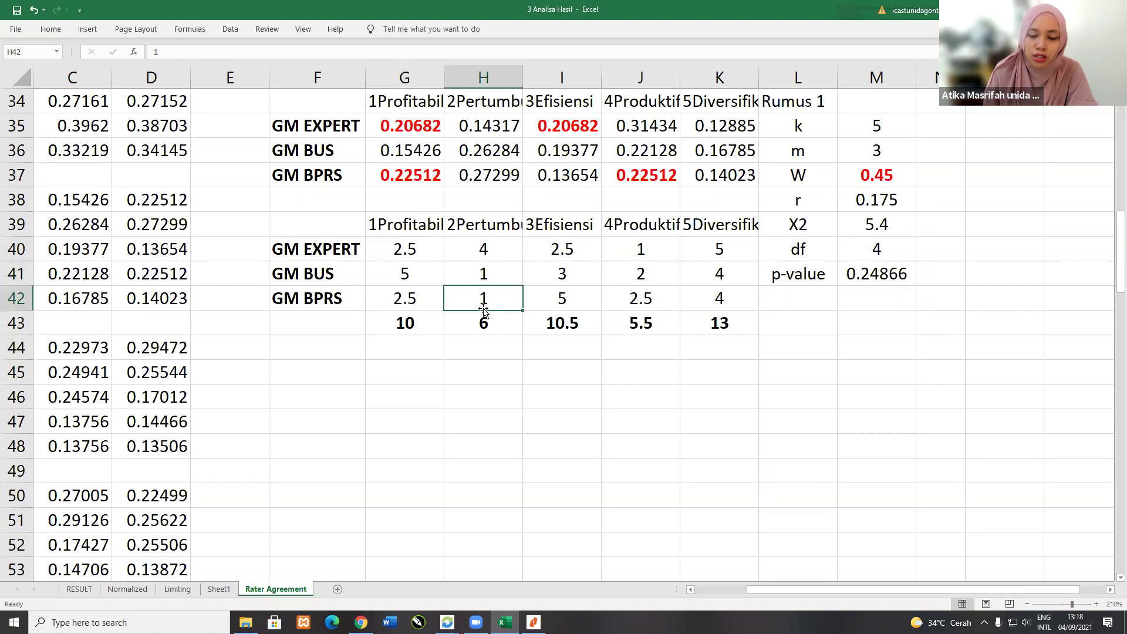
pyautogui.moveTo(478, 276); pyautogui.dragTo(479, 299)
pyautogui.click(635, 250)
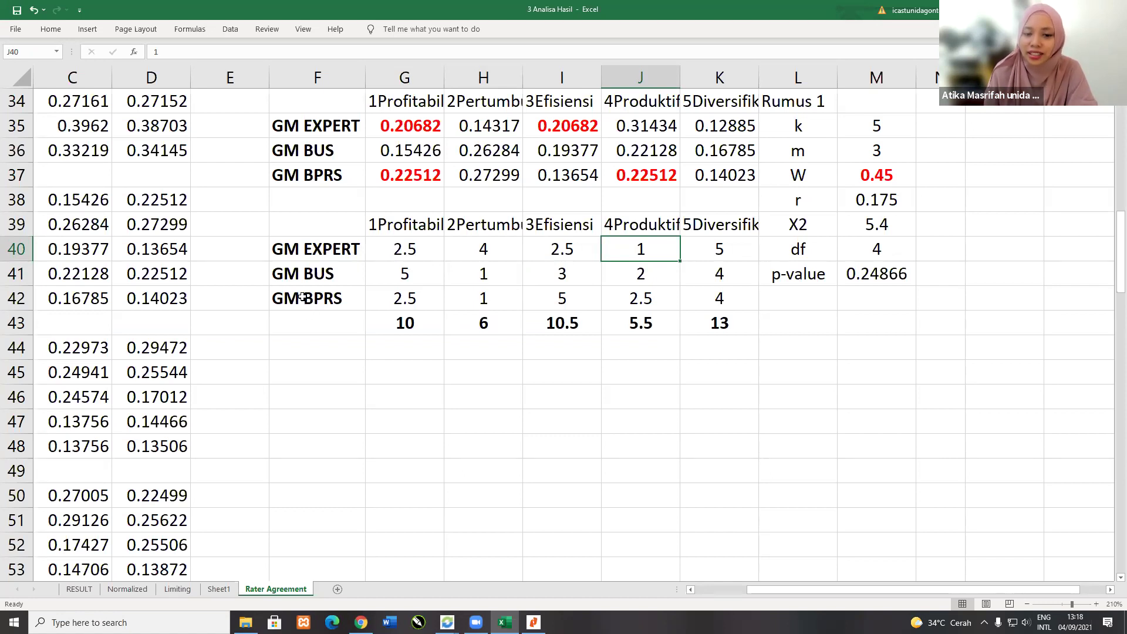
pyautogui.click(480, 225)
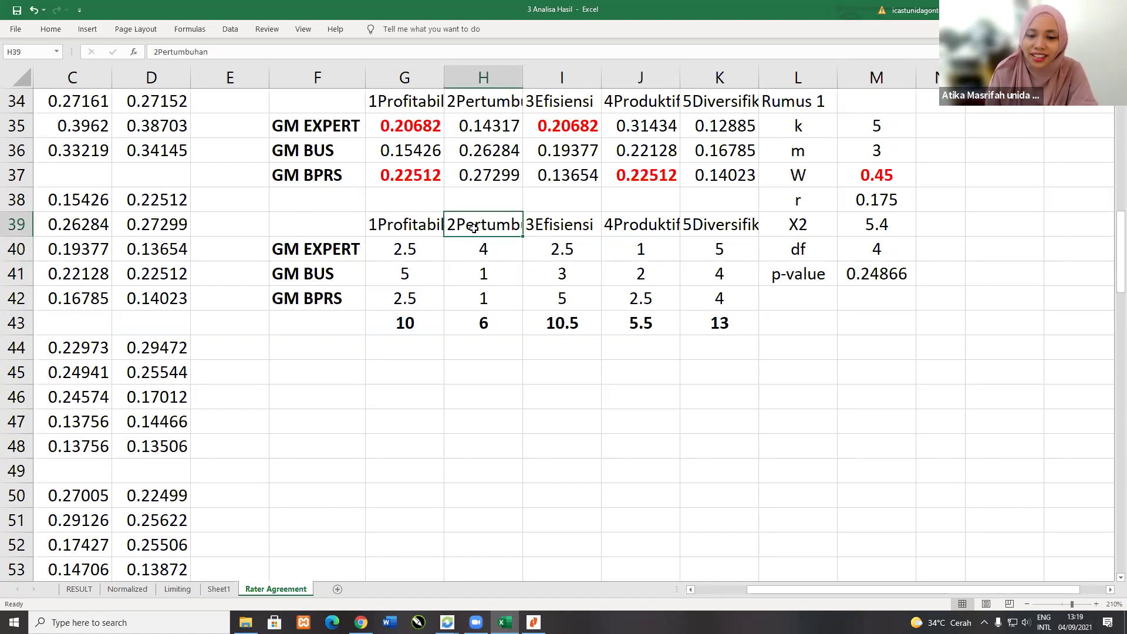
pyautogui.click(651, 256)
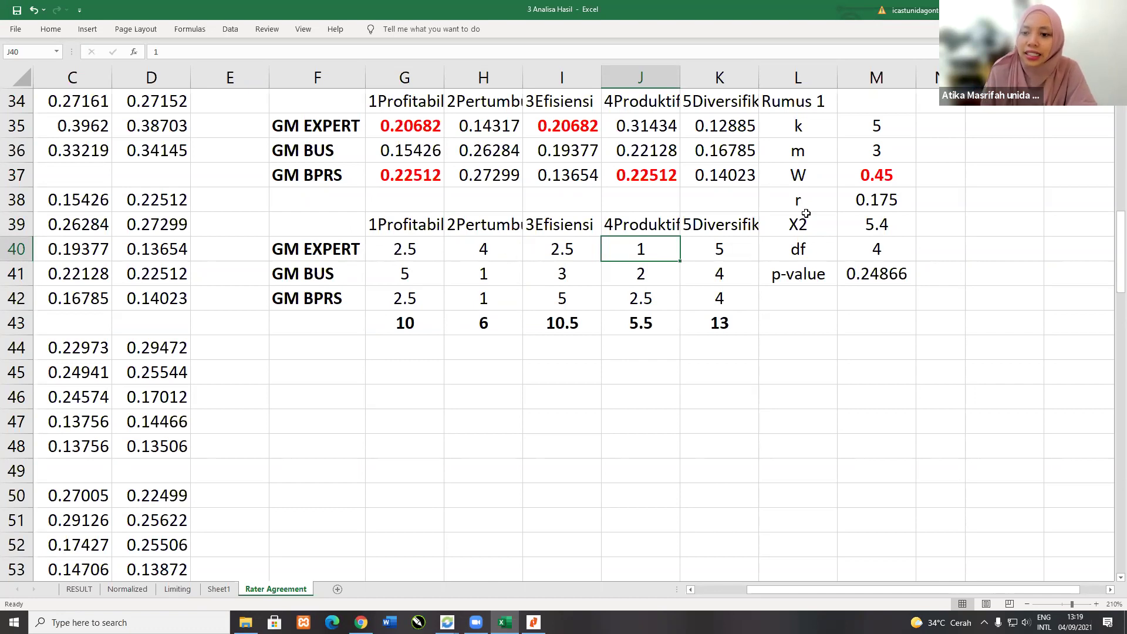
pyautogui.click(899, 175)
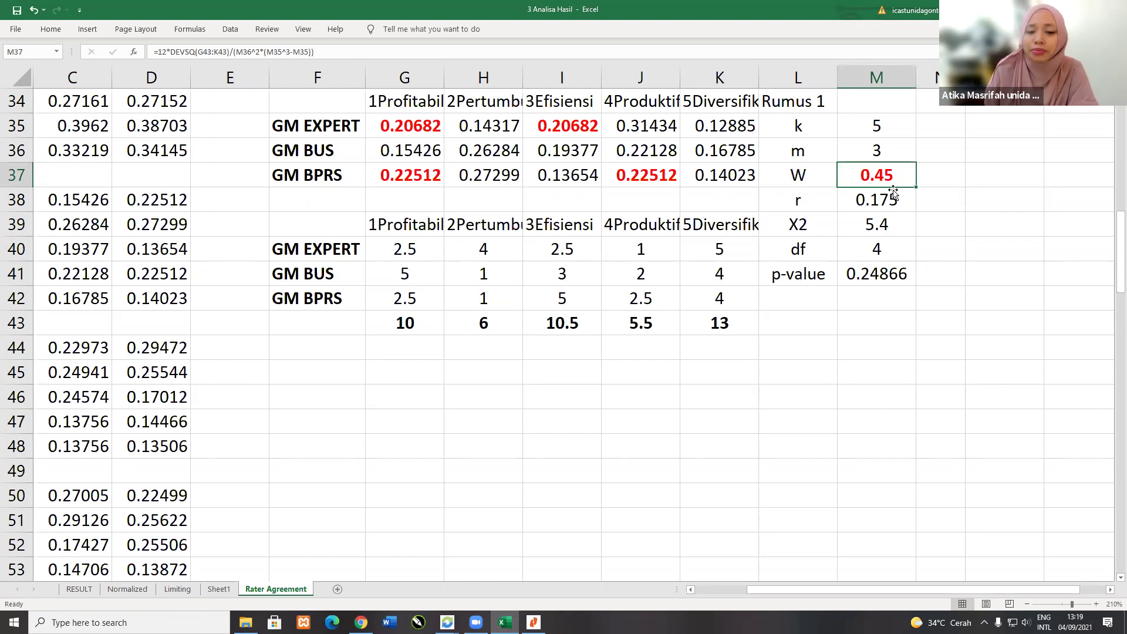
# Step: Review the earlier groups' agreement results against the five-criteria values in G34:K37 and the Pertumbuhan ranks in H41:H42
pyautogui.scroll(2, 860, 415)
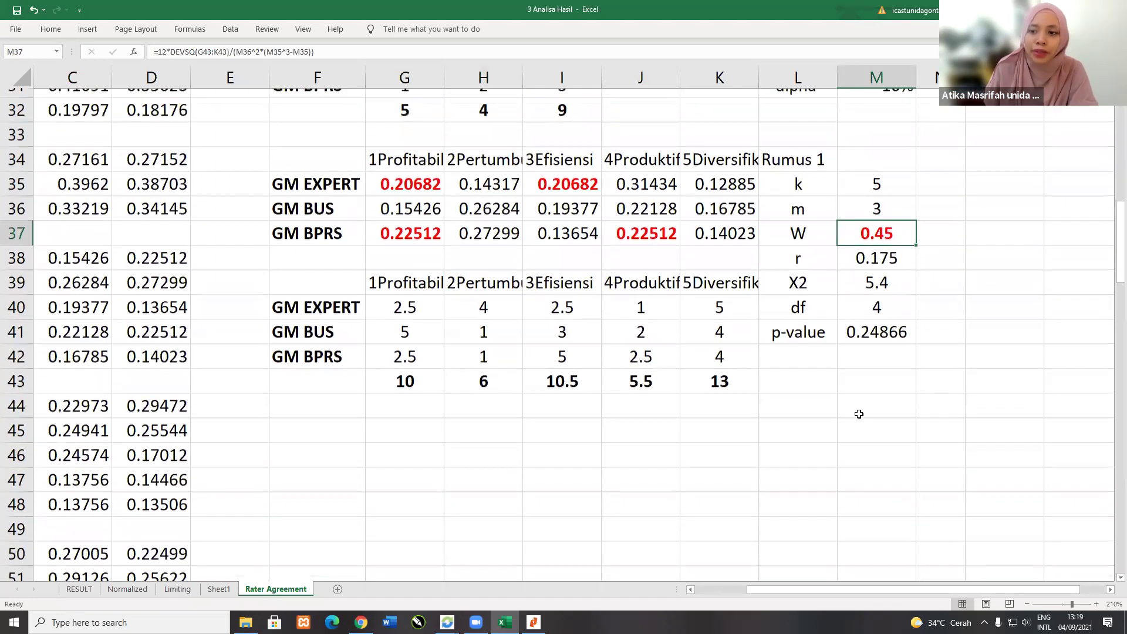
pyautogui.scroll(1, 857, 414)
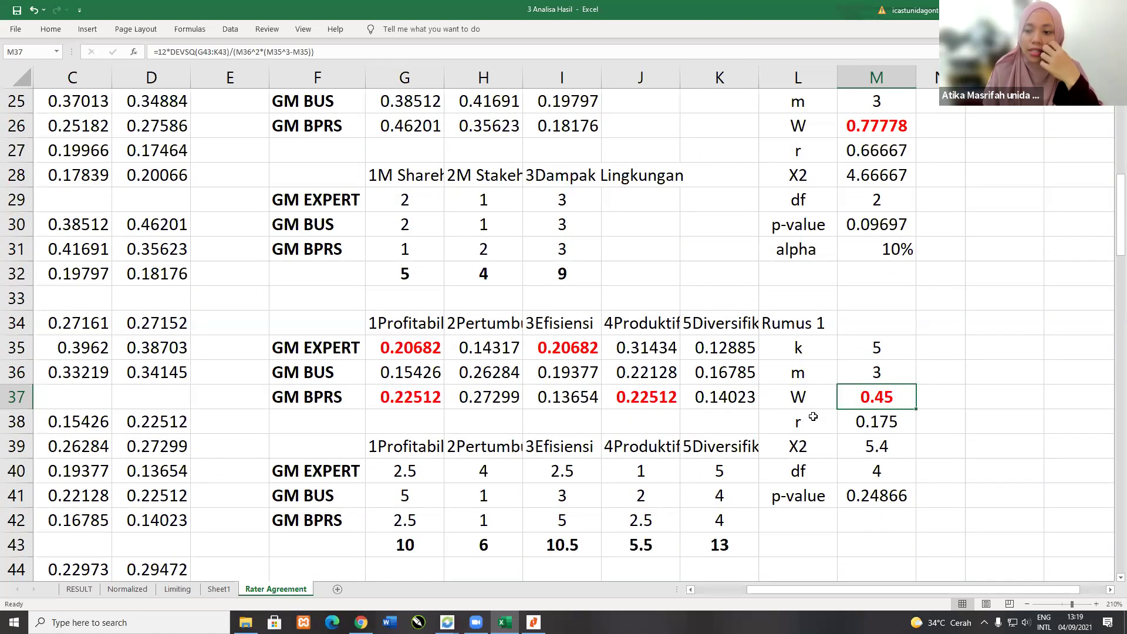
pyautogui.scroll(1, 850, 383)
pyautogui.scroll(8, 850, 377)
pyautogui.click(937, 371)
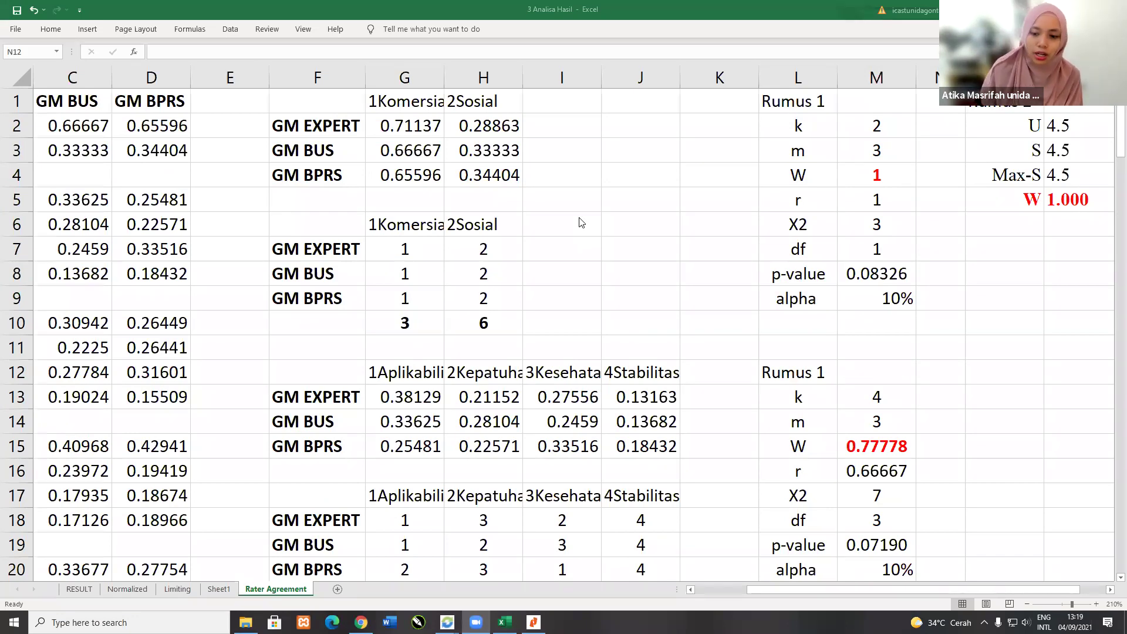
pyautogui.scroll(-8, 581, 402)
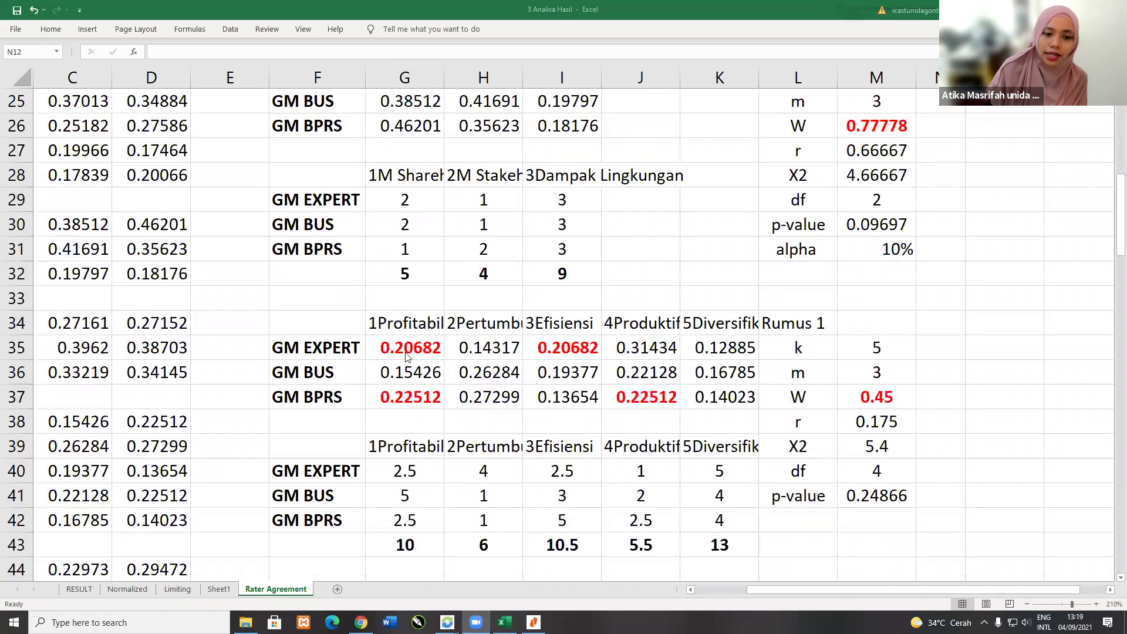
pyautogui.moveTo(405, 323); pyautogui.dragTo(728, 399)
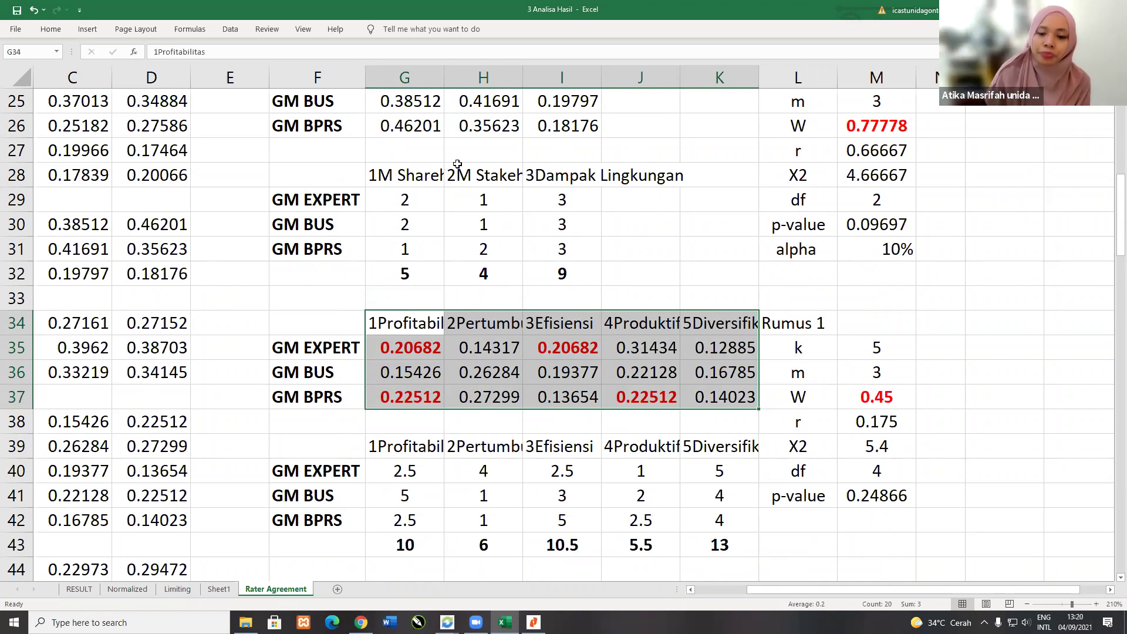
pyautogui.scroll(-1, 605, 486)
pyautogui.scroll(-1, 724, 389)
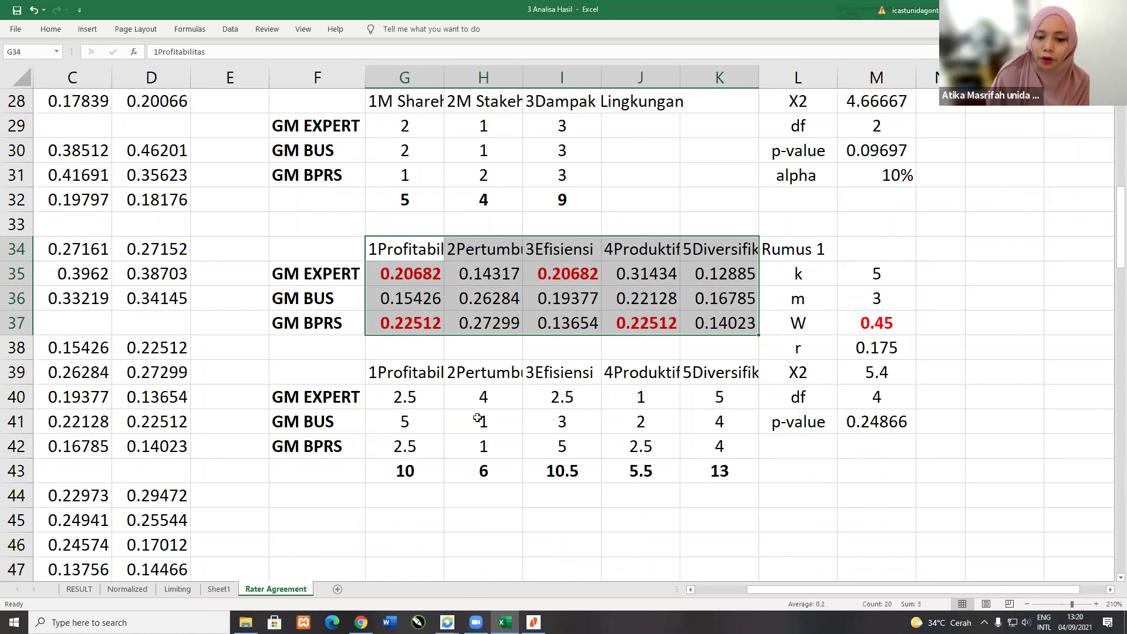
pyautogui.moveTo(478, 420); pyautogui.dragTo(479, 447)
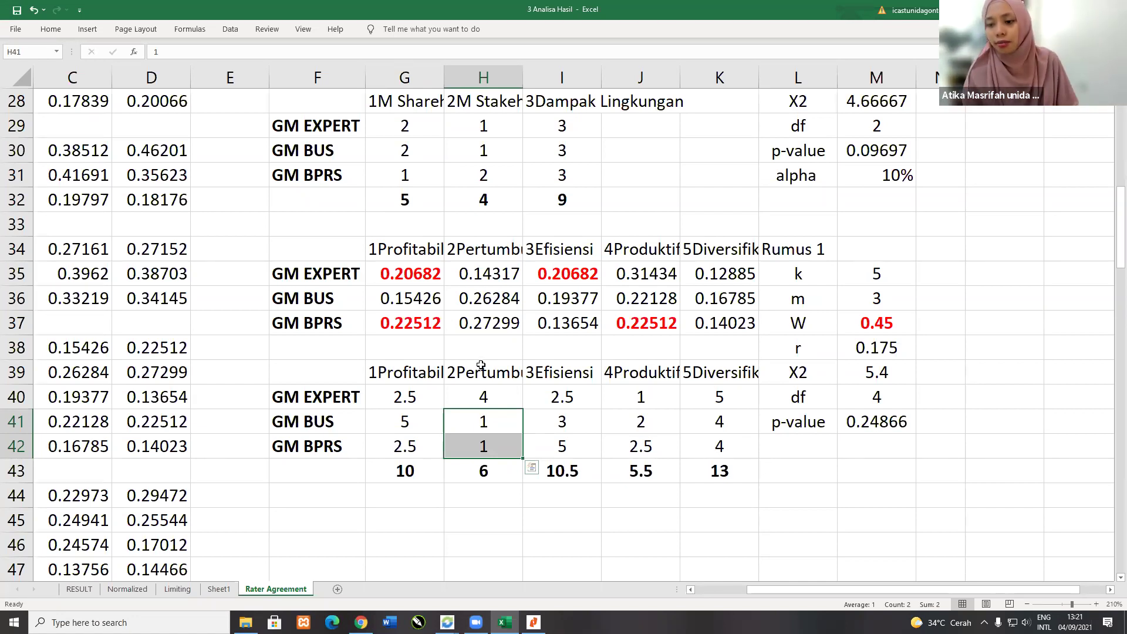
pyautogui.click(726, 521)
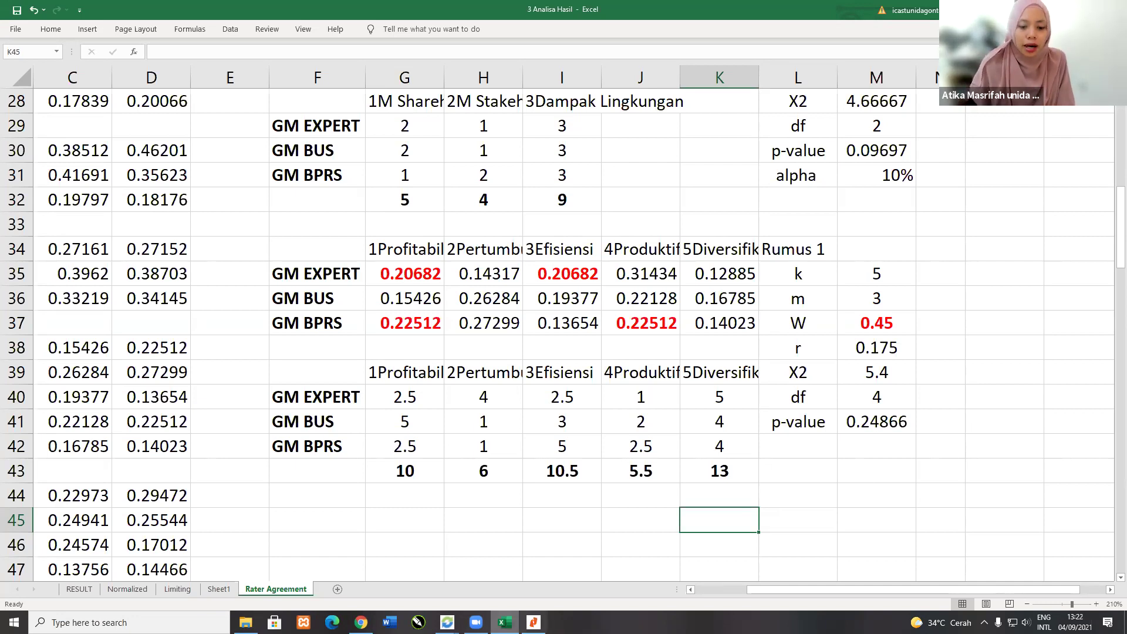
# Step: Switch to Nitro Reader and locate Table 2, Delphi Results on the Characteristics of Micro-Fintech, in the second open paper
pyautogui.moveTo(361, 622)
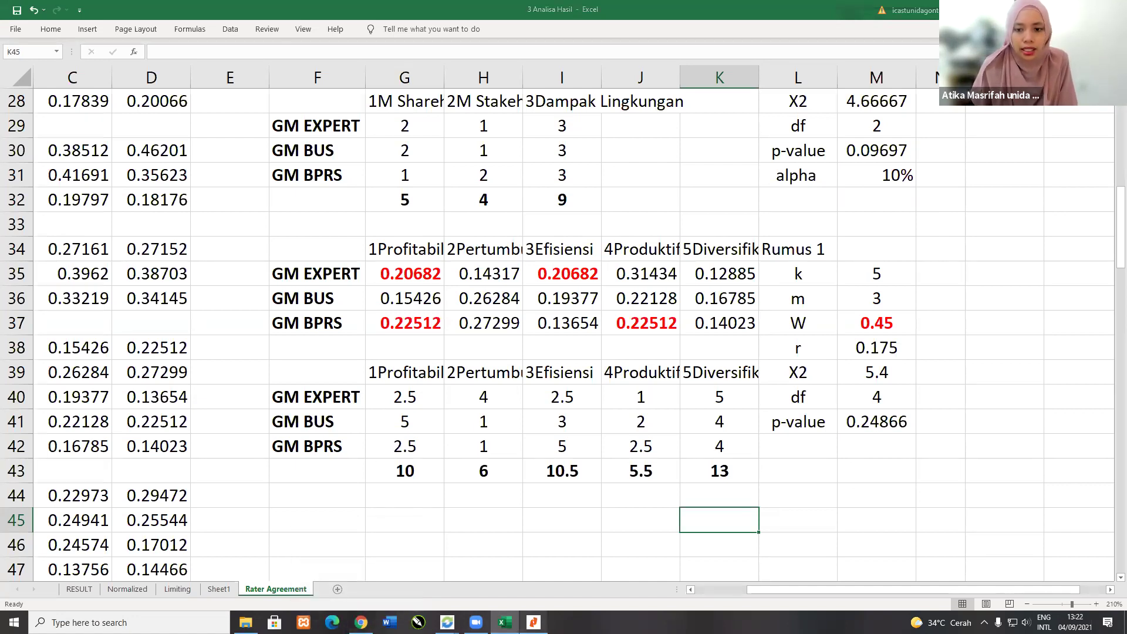
pyautogui.hotkey('alt', 'Tab')
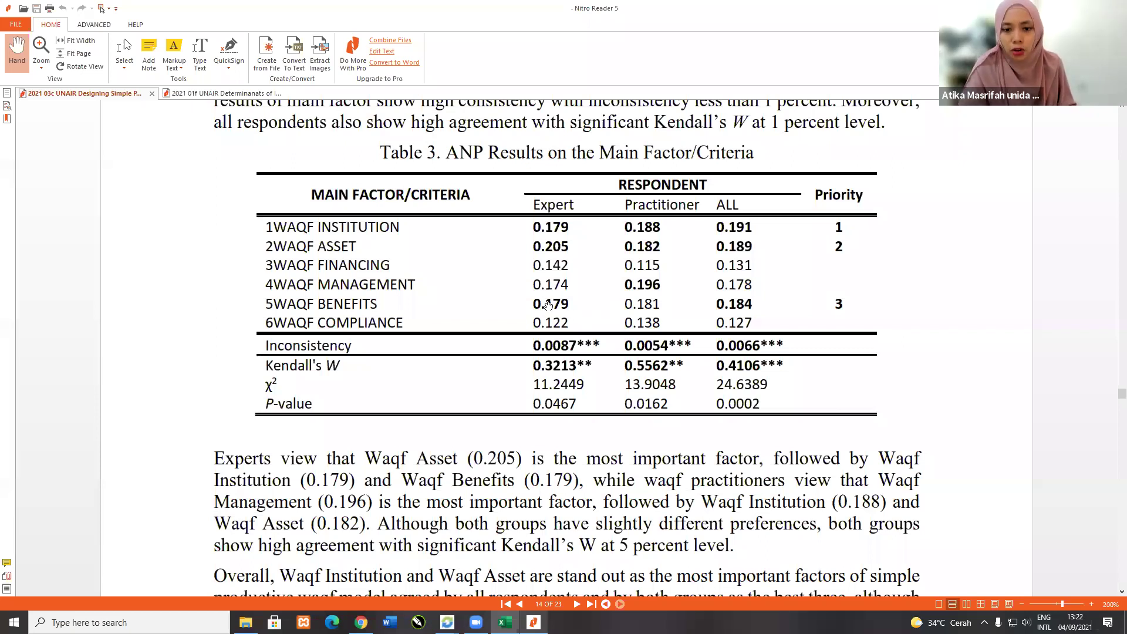
pyautogui.hotkey('ctrl', 'Tab')
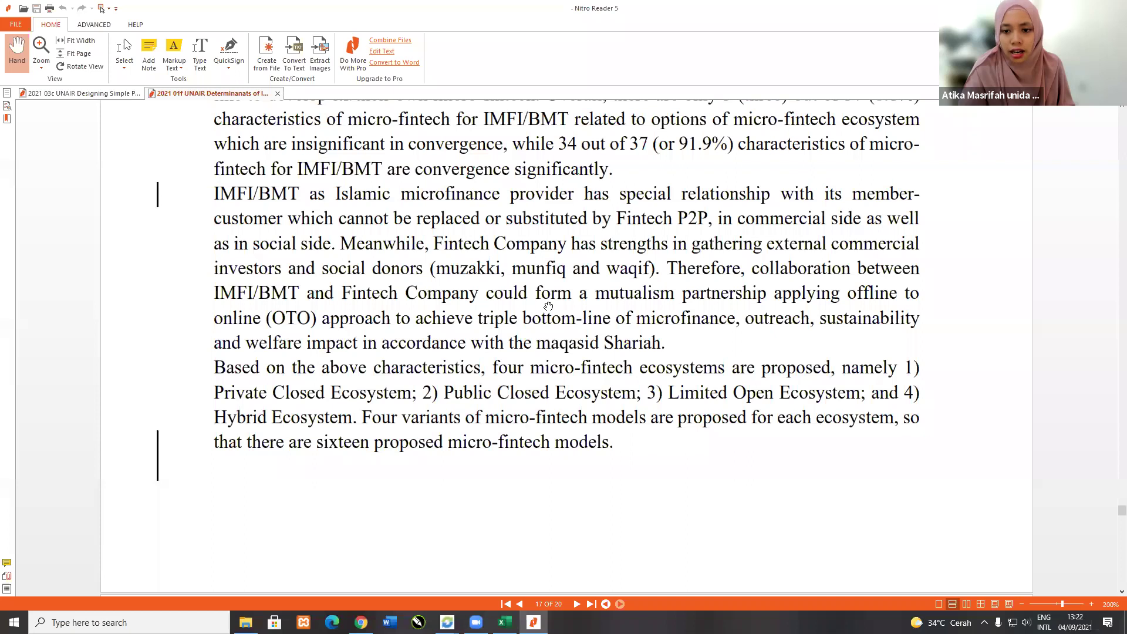
pyautogui.scroll(20, 548, 305)
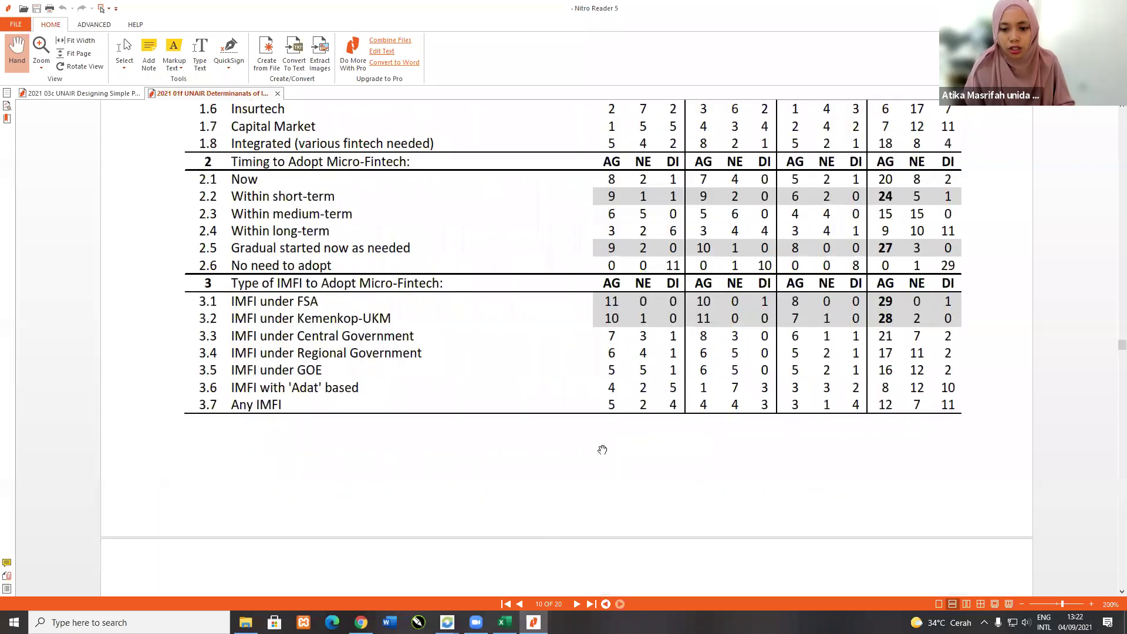
pyautogui.scroll(15, 788, 417)
pyautogui.scroll(-1, 788, 417)
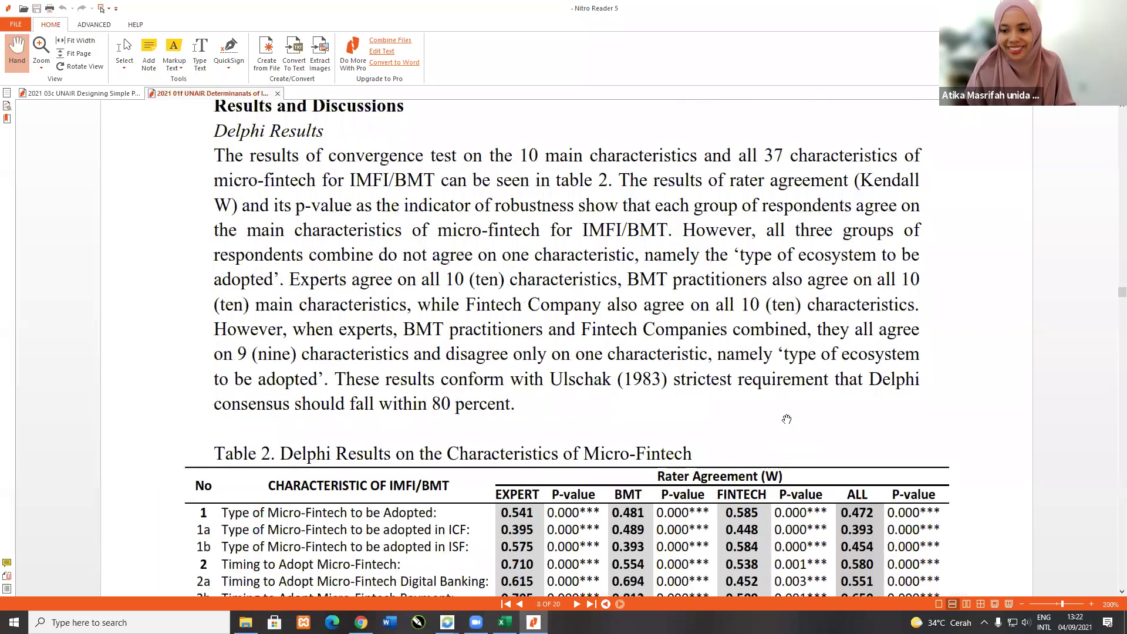
pyautogui.scroll(-6, 534, 291)
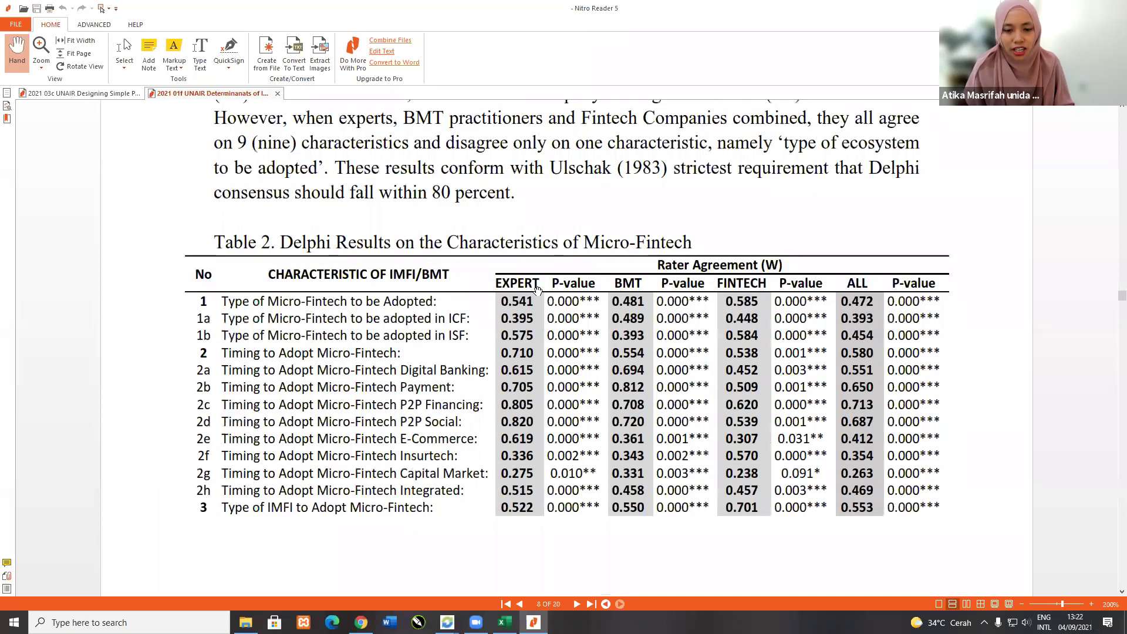
# Step: Examine Table 2's rater agreement W and p-values, its significance notes and the paragraphs interpreting the disagreements
pyautogui.scroll(-10, 387, 242)
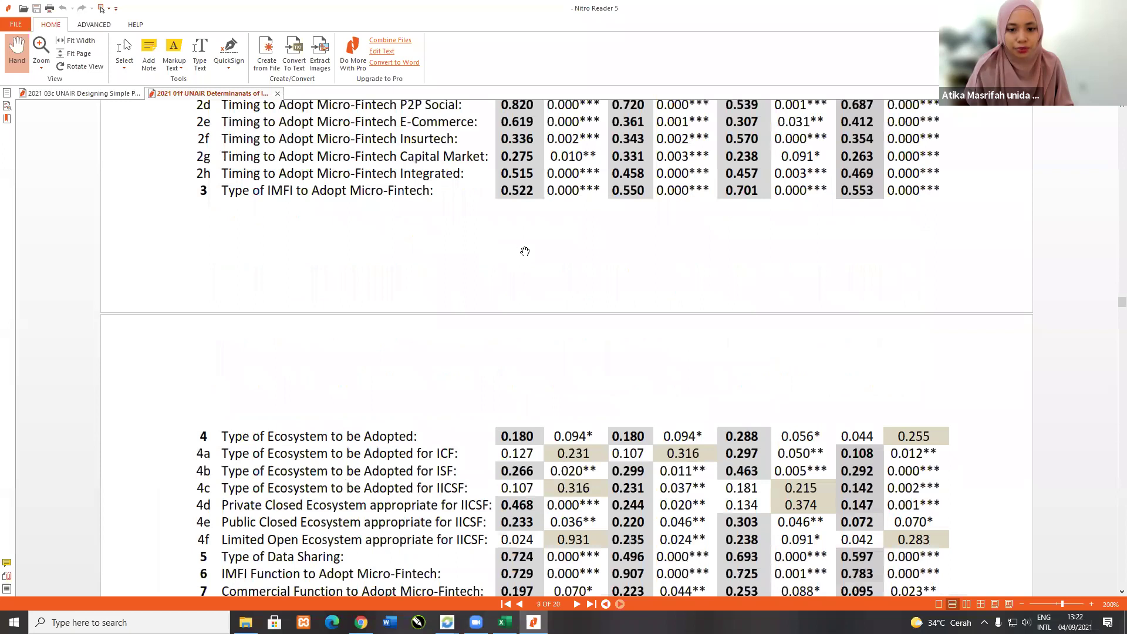
pyautogui.scroll(-6, 584, 238)
pyautogui.scroll(-1, 584, 237)
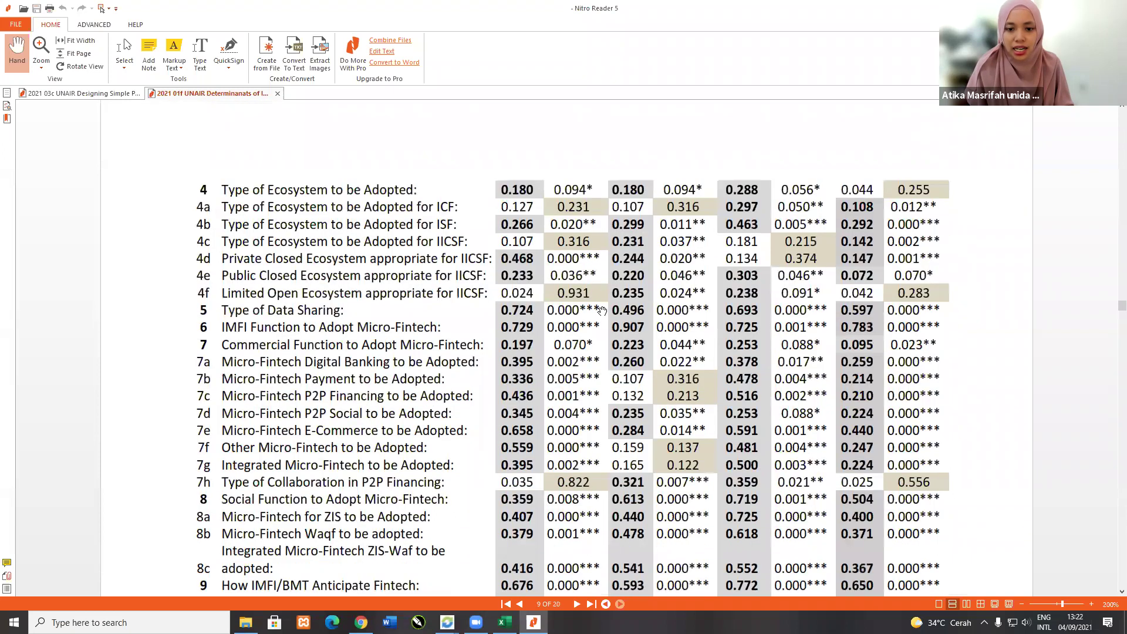
pyautogui.scroll(-1, 731, 399)
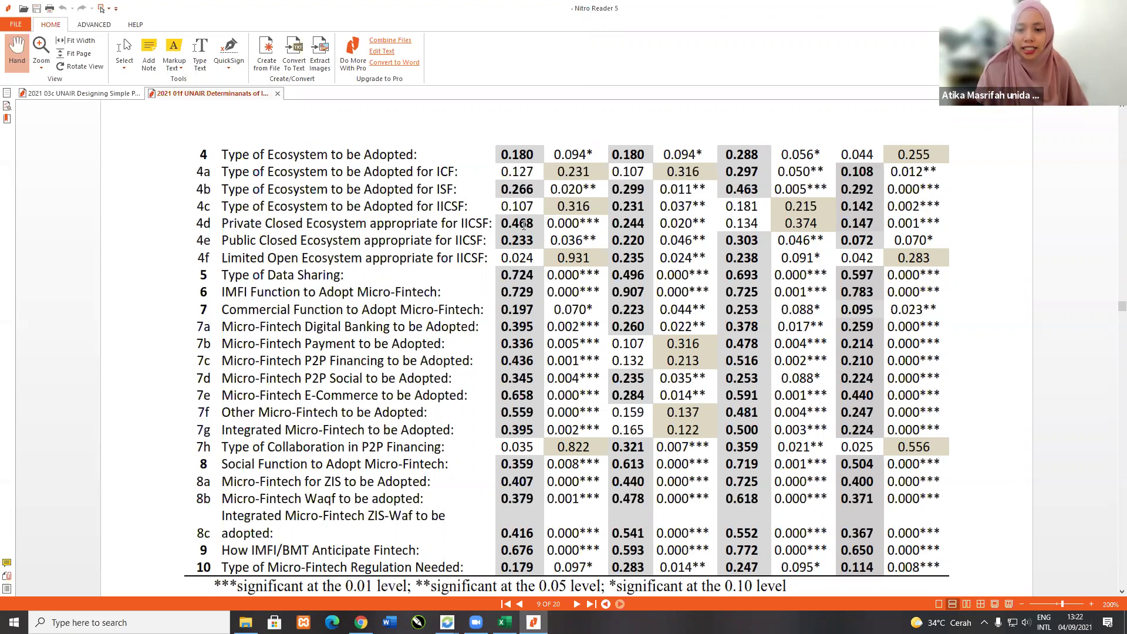
pyautogui.scroll(-3, 290, 414)
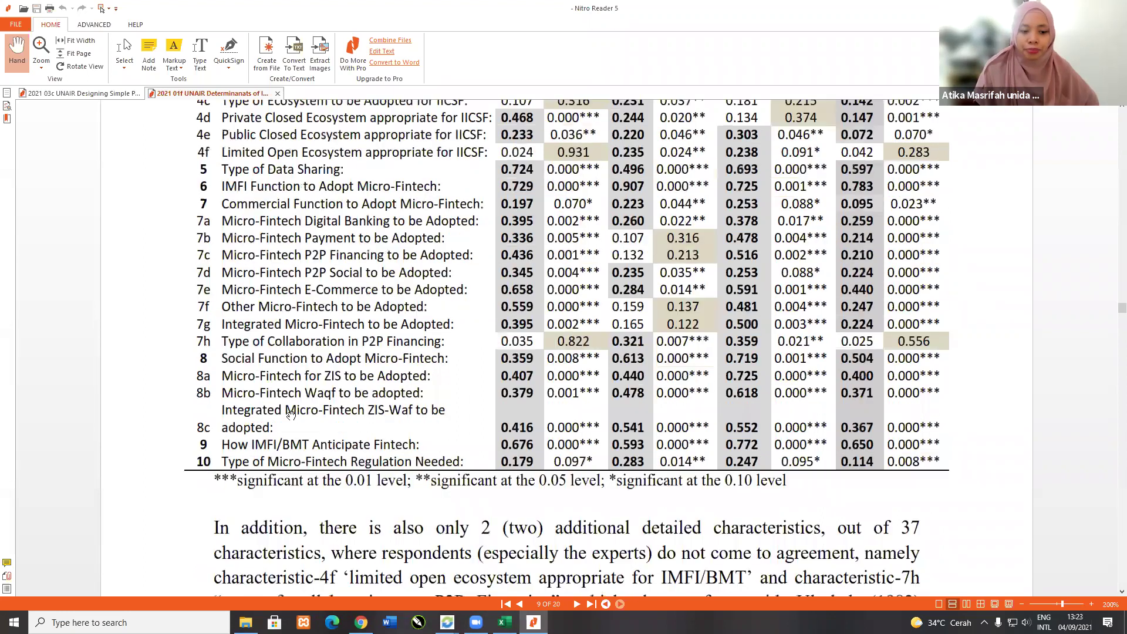
pyautogui.scroll(-1, 290, 414)
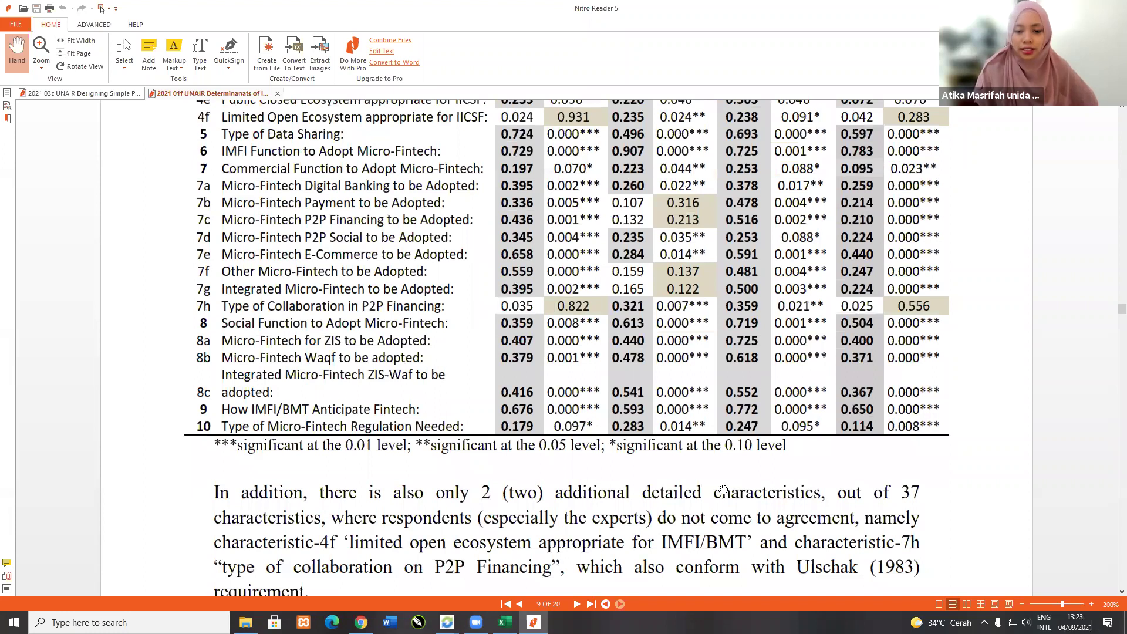
pyautogui.scroll(-5, 785, 428)
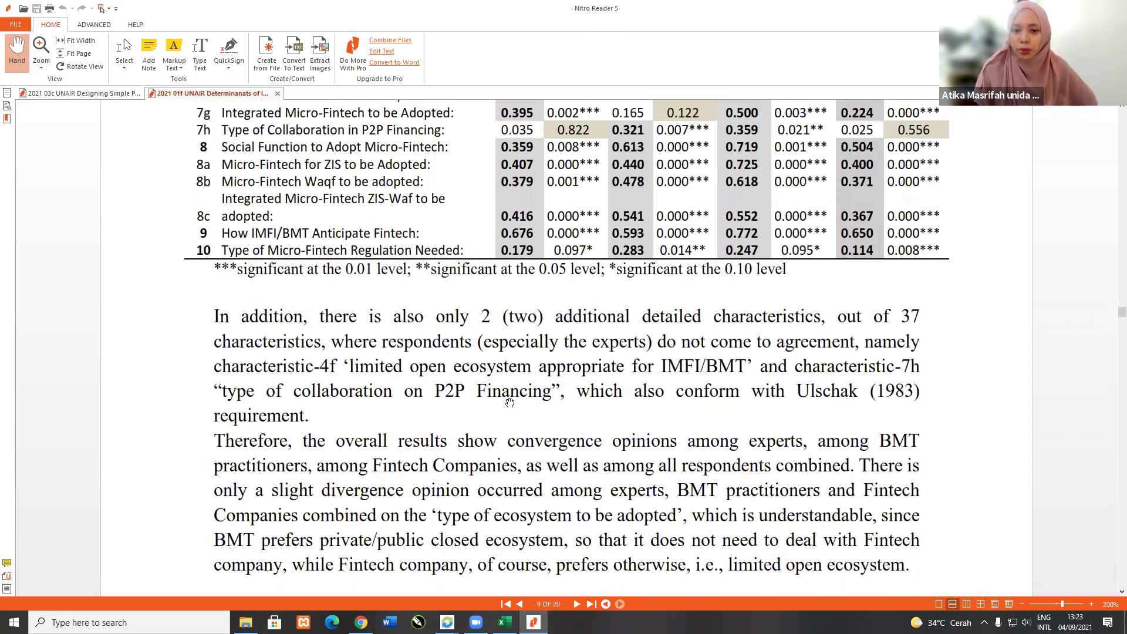
pyautogui.scroll(8, 566, 222)
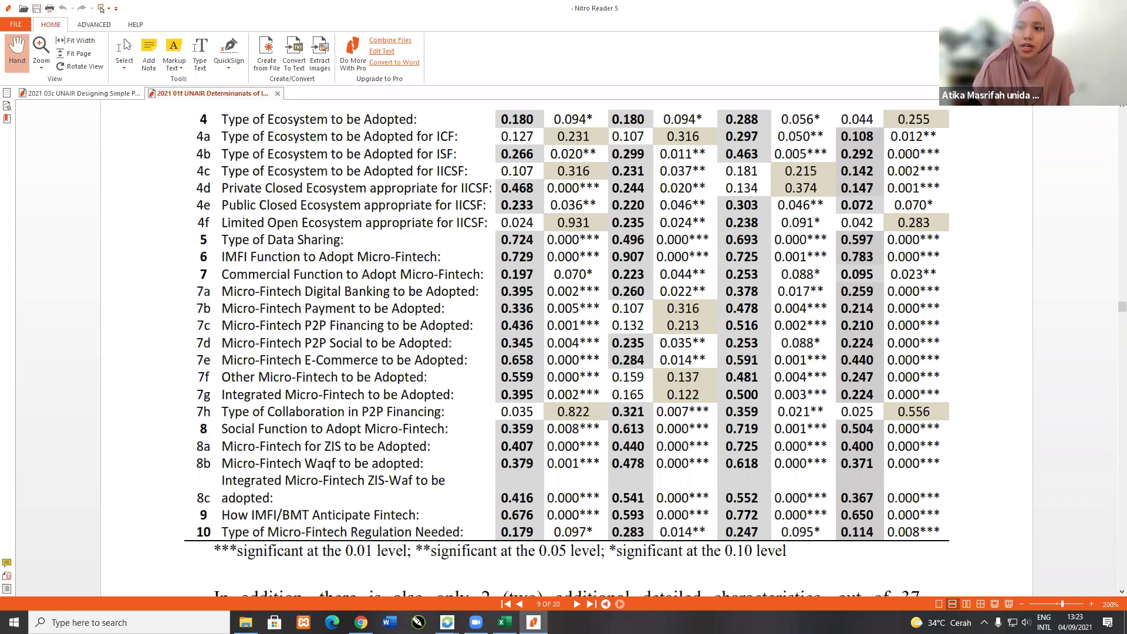
# Step: Switch back to Excel and review the criteria groups' value tables, rank tables and agreement results, including the respondent labels in F24:F26
pyautogui.hotkey('alt', 'Tab')
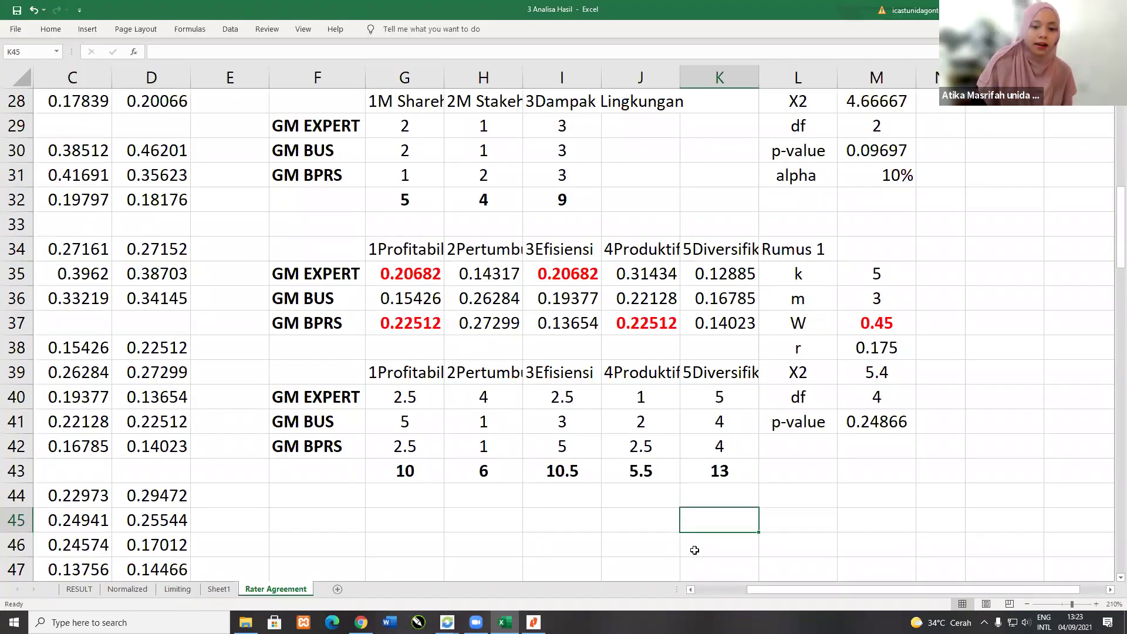
pyautogui.scroll(9, 725, 573)
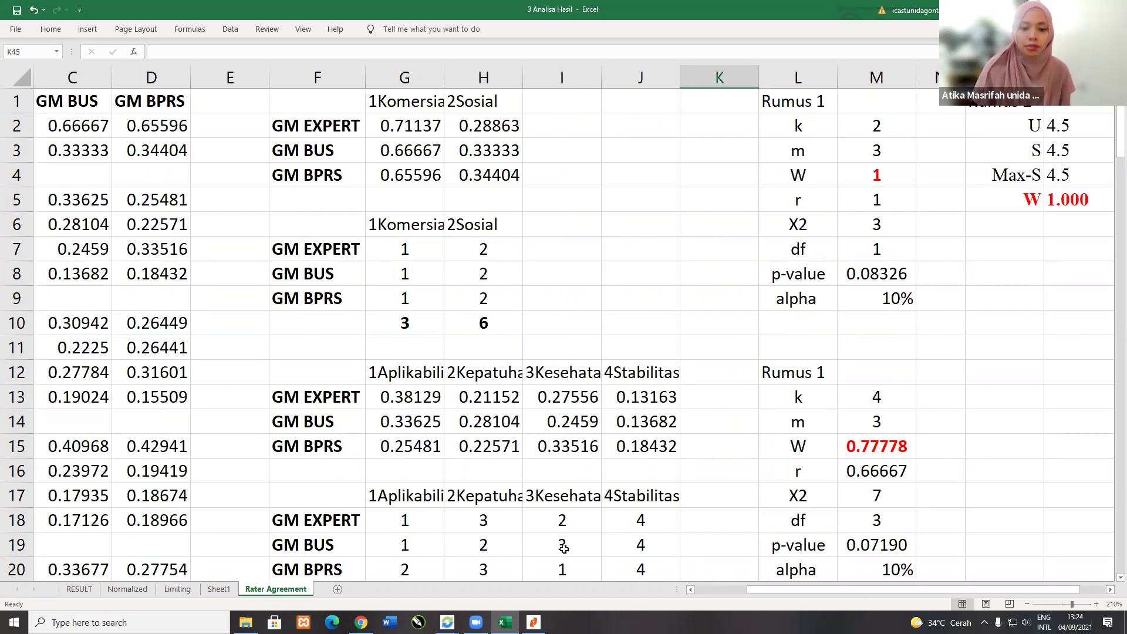
pyautogui.scroll(-2, 367, 401)
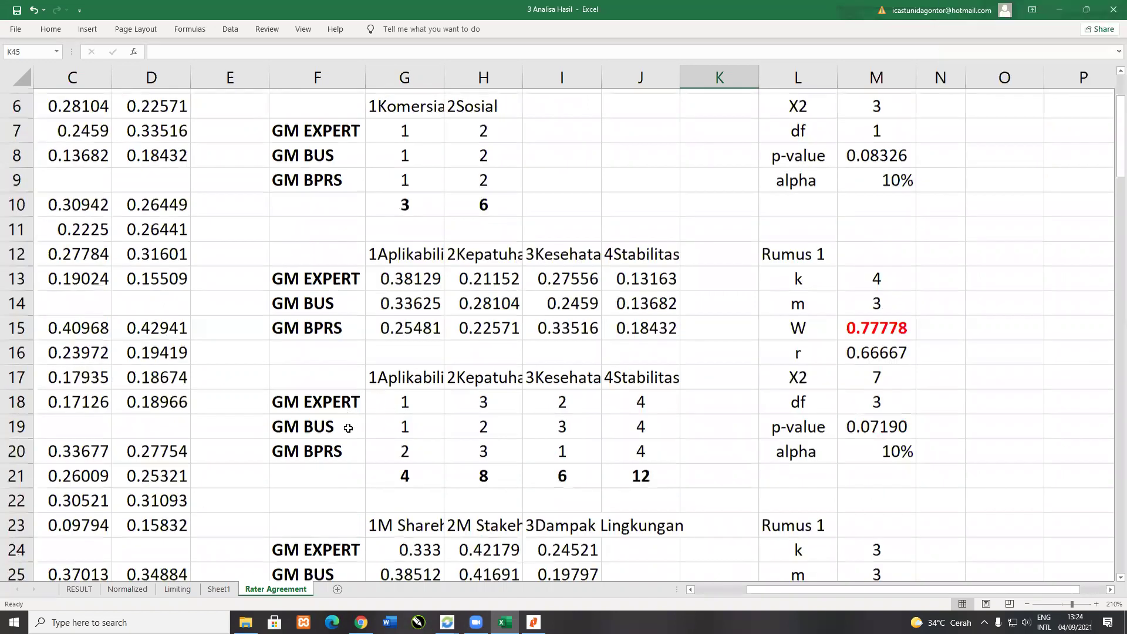
pyautogui.scroll(-2, 344, 432)
pyautogui.moveTo(337, 441); pyautogui.dragTo(334, 484)
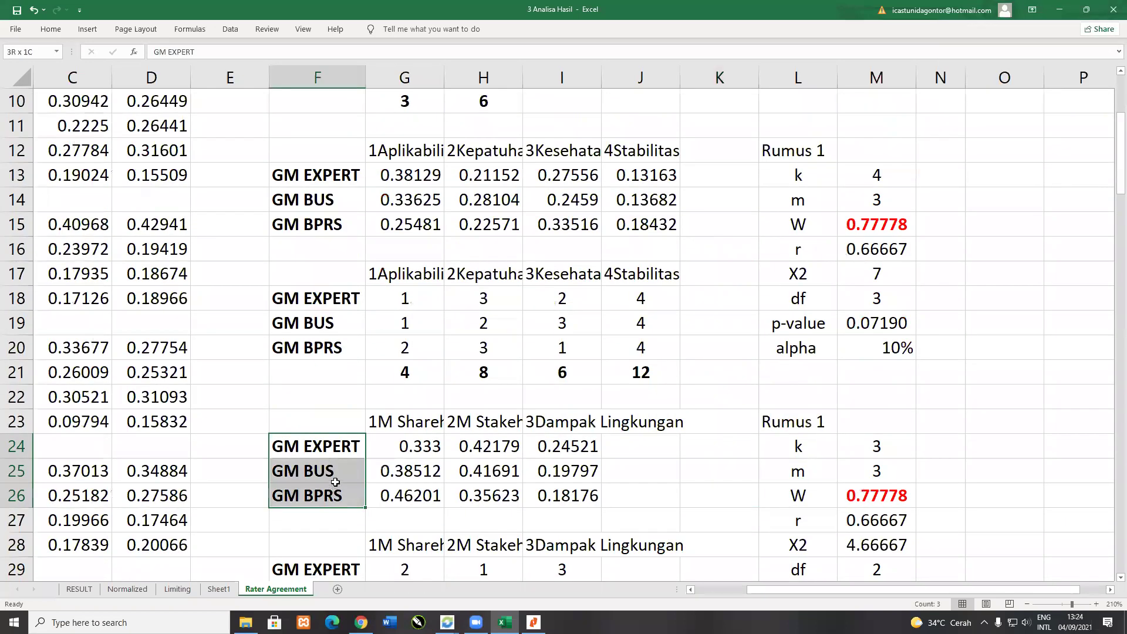
pyautogui.scroll(-1, 352, 489)
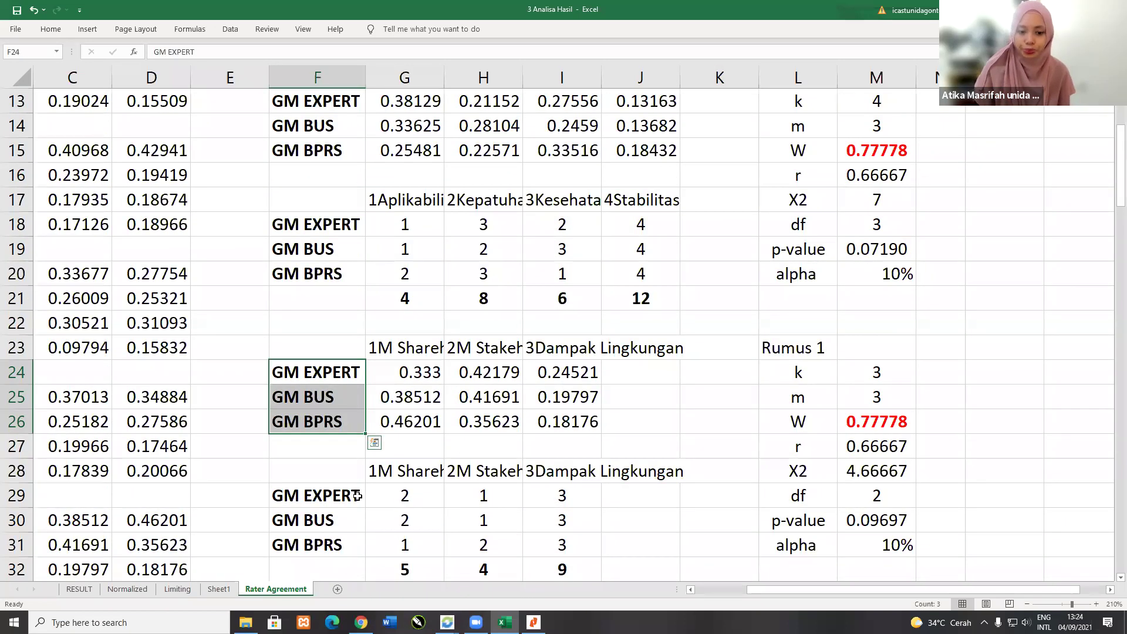
pyautogui.scroll(-1, 358, 494)
pyautogui.scroll(-2, 326, 344)
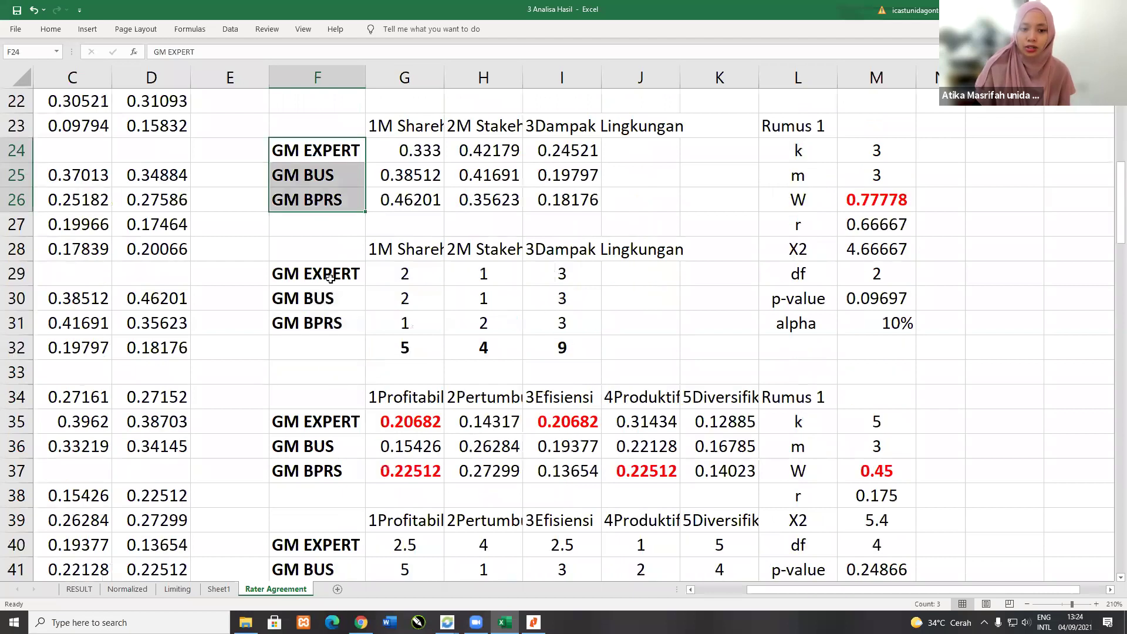
pyautogui.scroll(-2, 335, 262)
# Step: Rename the respondent labels in F35:F37 as GM 7 EXPERT, GM 7 BUS and GM 7 BPRS
pyautogui.click(292, 273)
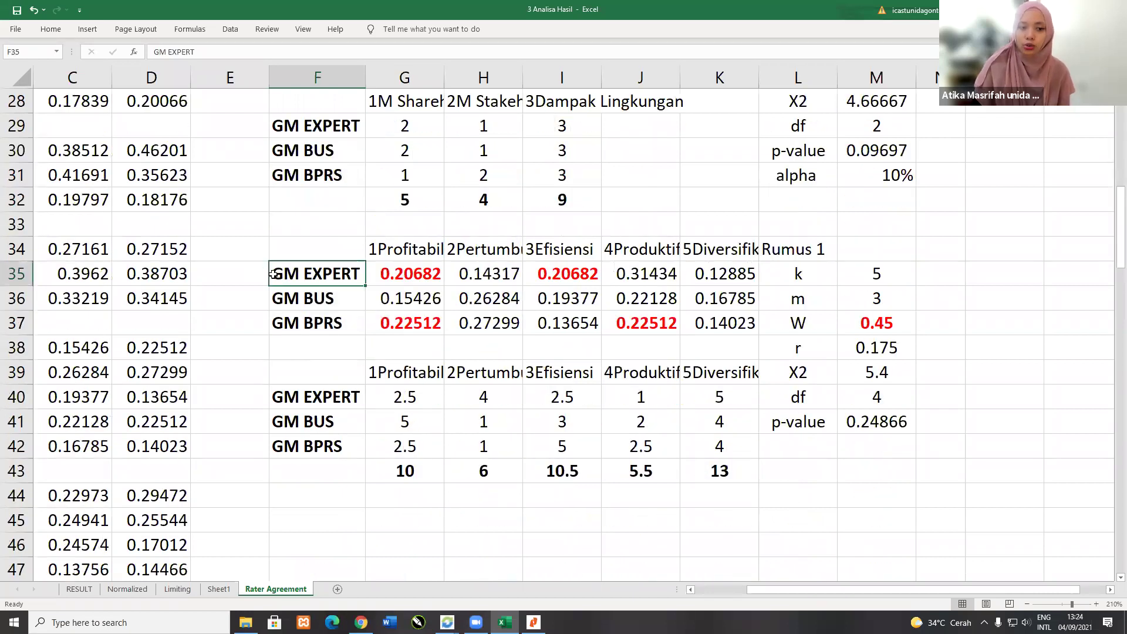
pyautogui.click(269, 274)
pyautogui.doubleClick(303, 274)
pyautogui.click(305, 273)
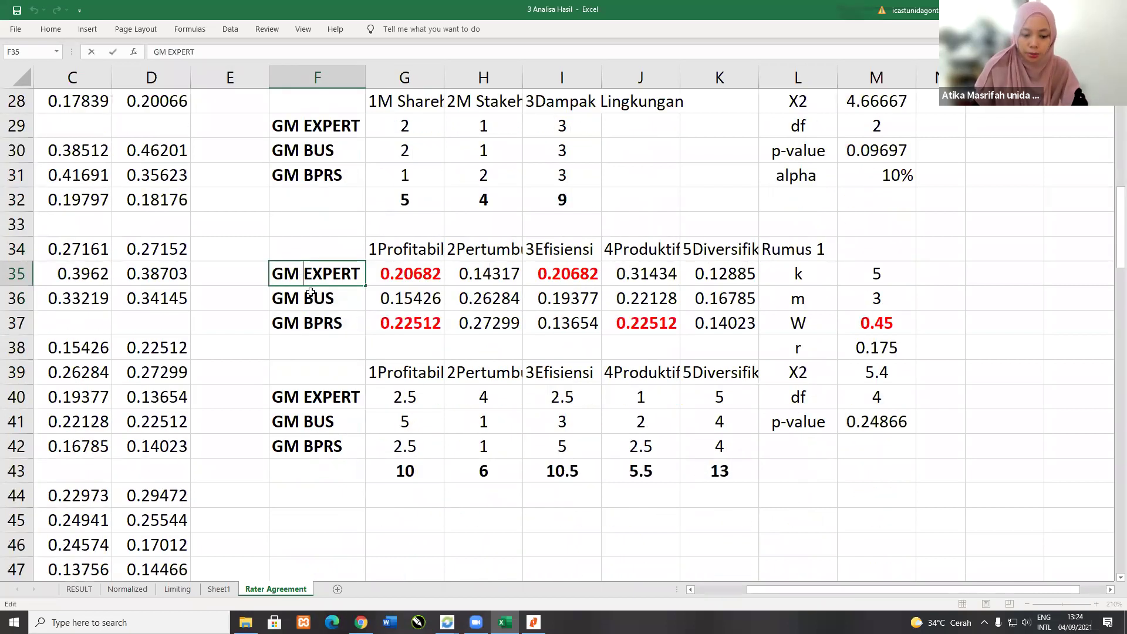
pyautogui.write('7')
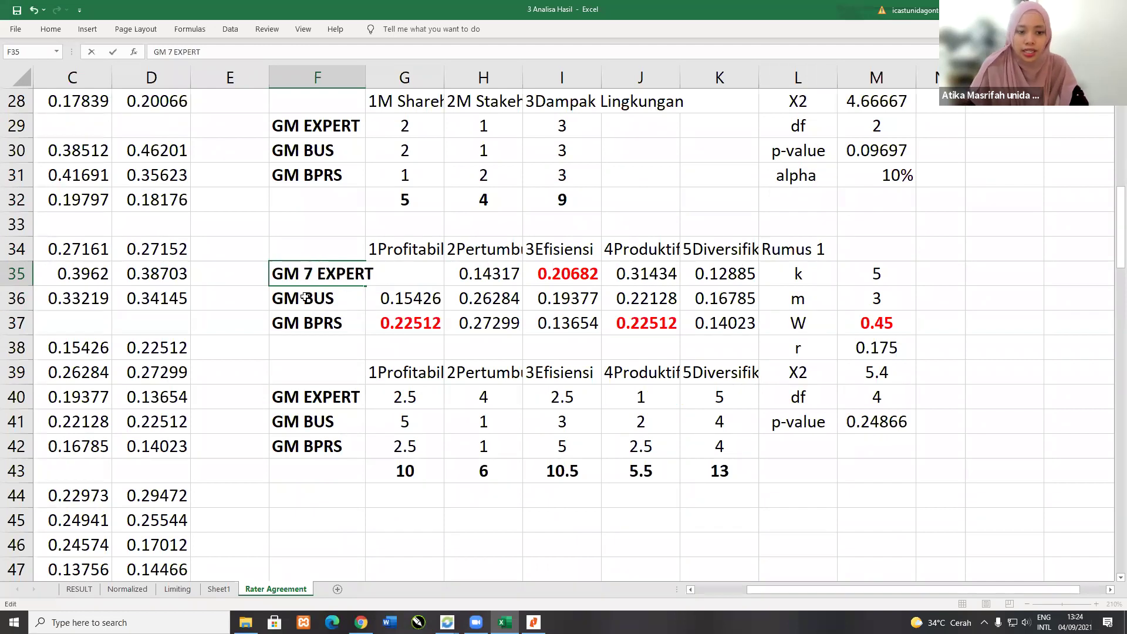
pyautogui.press('Return')
pyautogui.write('7')
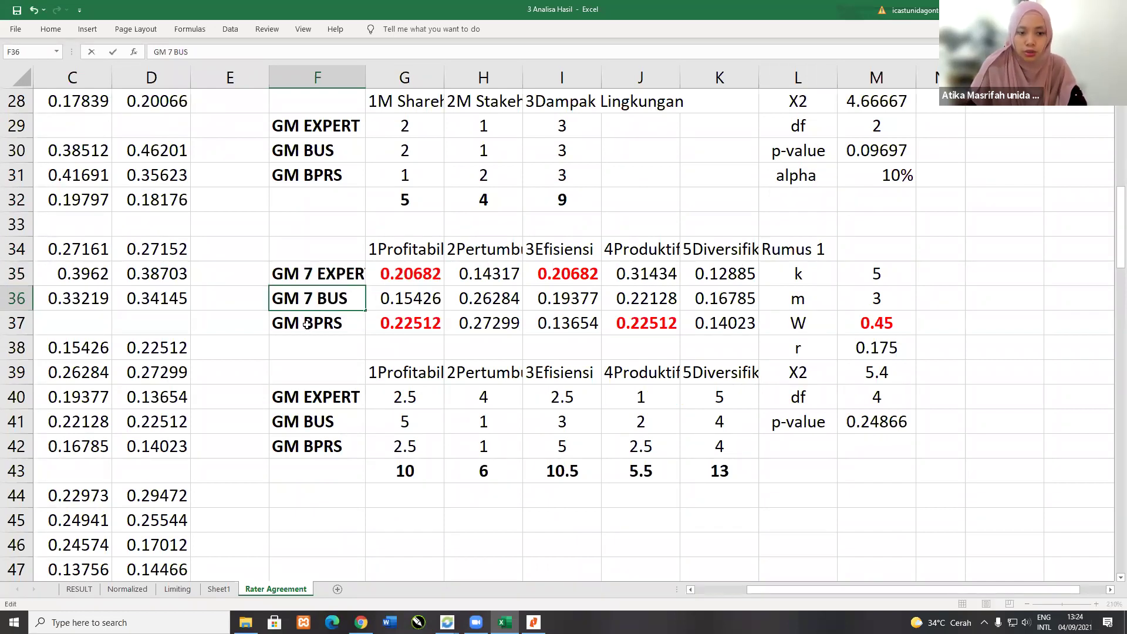
pyautogui.press('Return')
pyautogui.doubleClick(304, 324)
pyautogui.write('7')
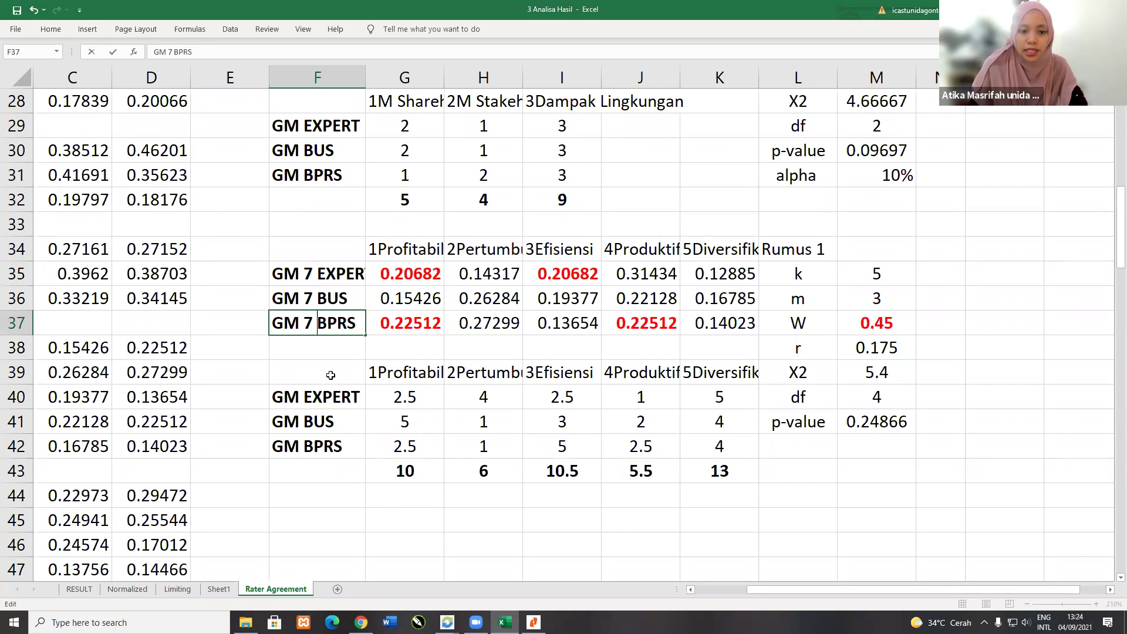
pyautogui.click(329, 370)
# Step: Try 21 as the m value in M36 to check its effect on W, and undo the change
pyautogui.moveTo(331, 273)
pyautogui.mouseDown()
pyautogui.moveTo(411, 300)
pyautogui.moveTo(728, 523)
pyautogui.mouseUp()
pyautogui.click(889, 305)
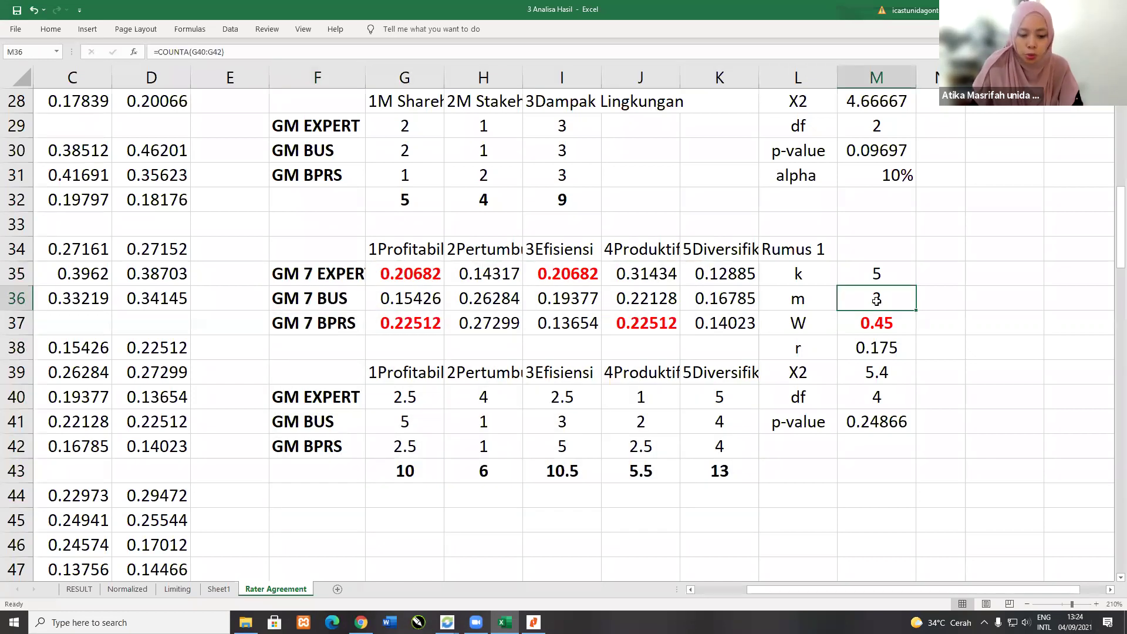
pyautogui.write('21')
pyautogui.click(867, 317)
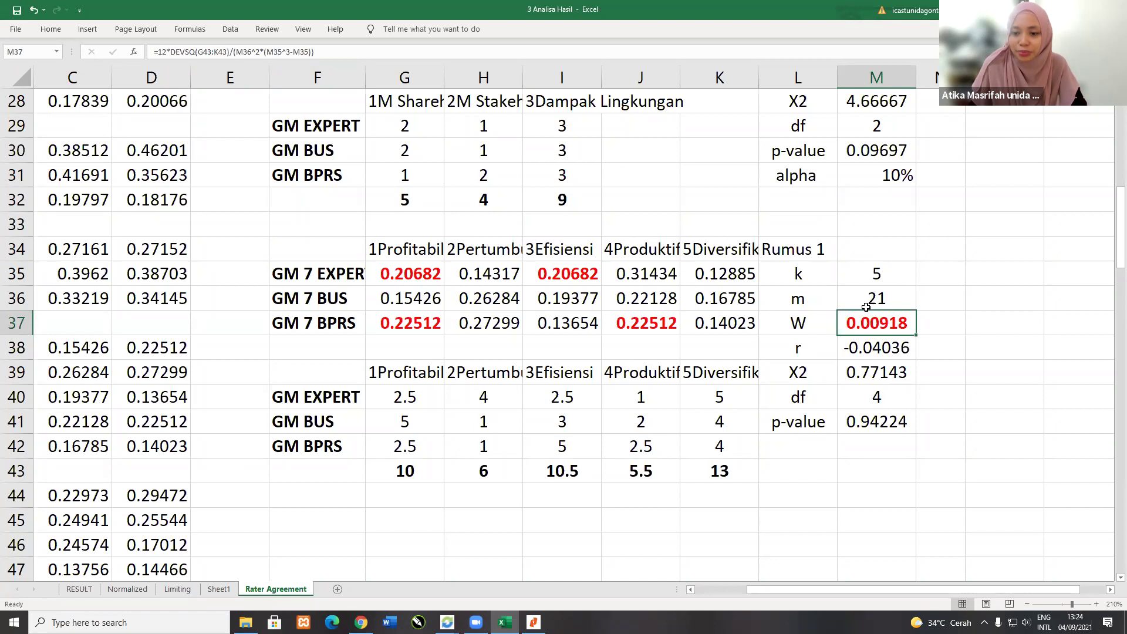
pyautogui.moveTo(417, 277); pyautogui.dragTo(719, 323)
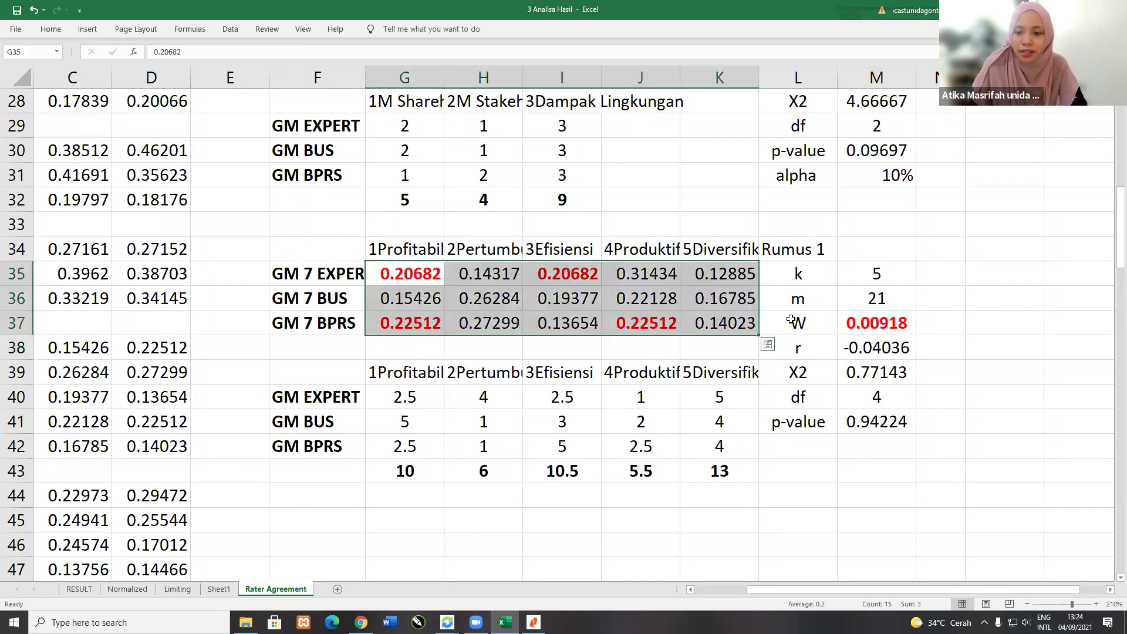
pyautogui.hotkey('ctrl', 'z')
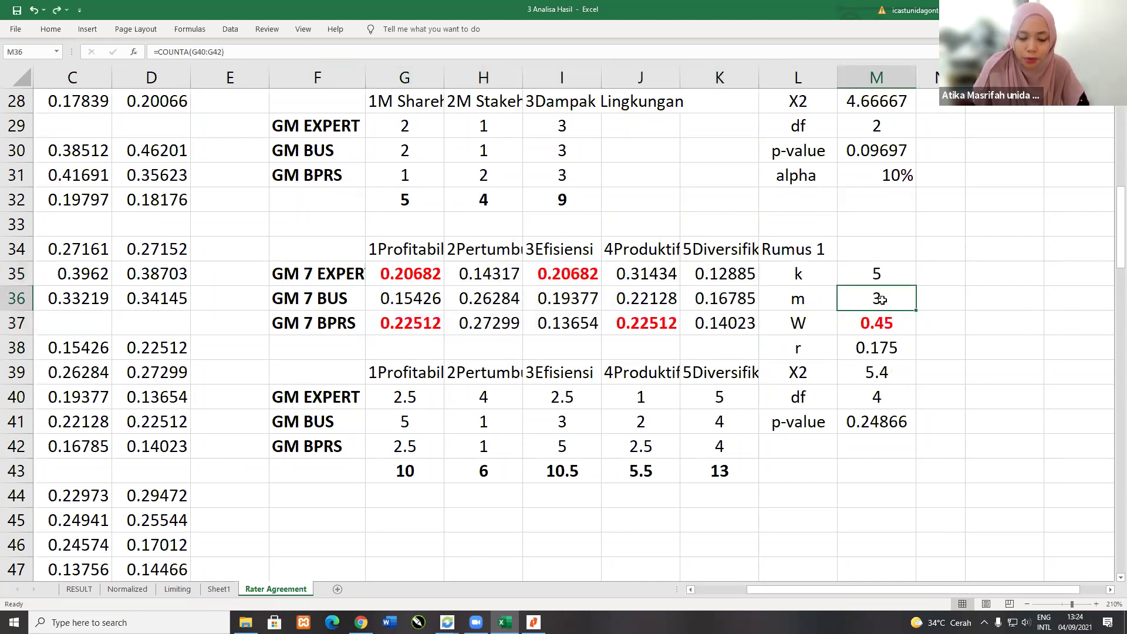
# Step: Inspect the CHIDIST p-value formula in M41 alongside the respondent labels in F35:F37 and the rank table starting at F40
pyautogui.click(887, 418)
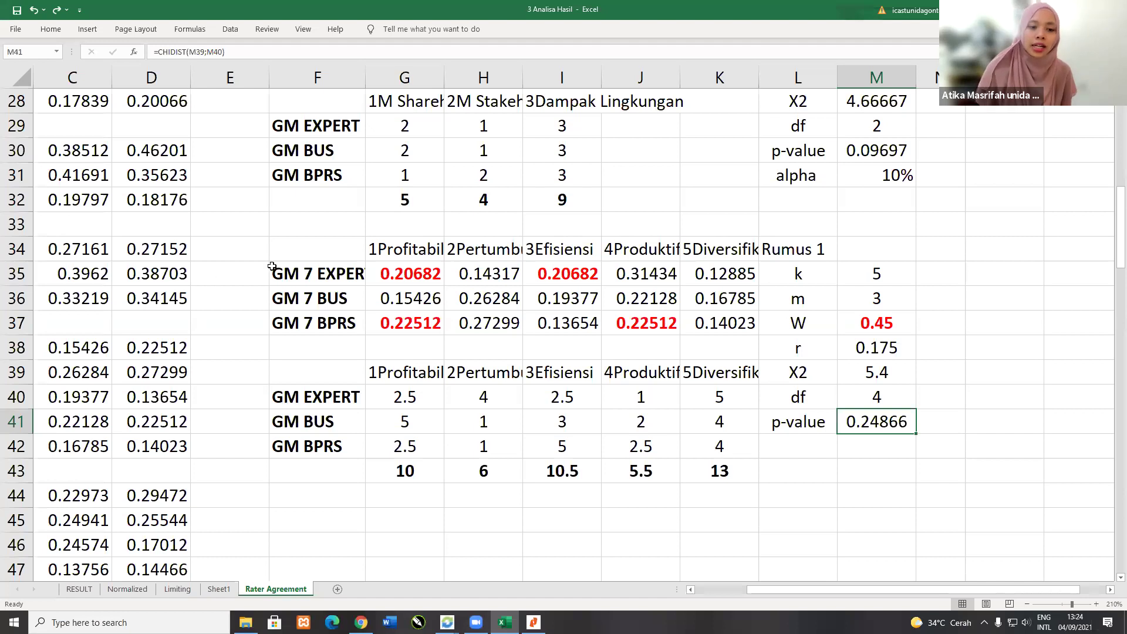
pyautogui.moveTo(332, 274); pyautogui.dragTo(316, 337)
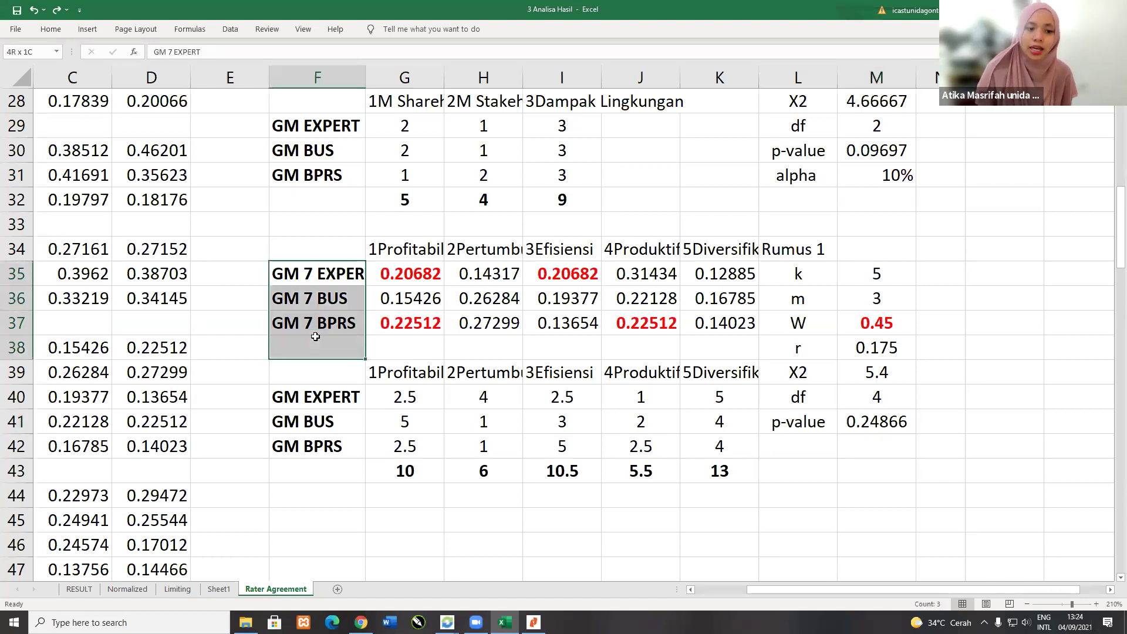
pyautogui.click(316, 273)
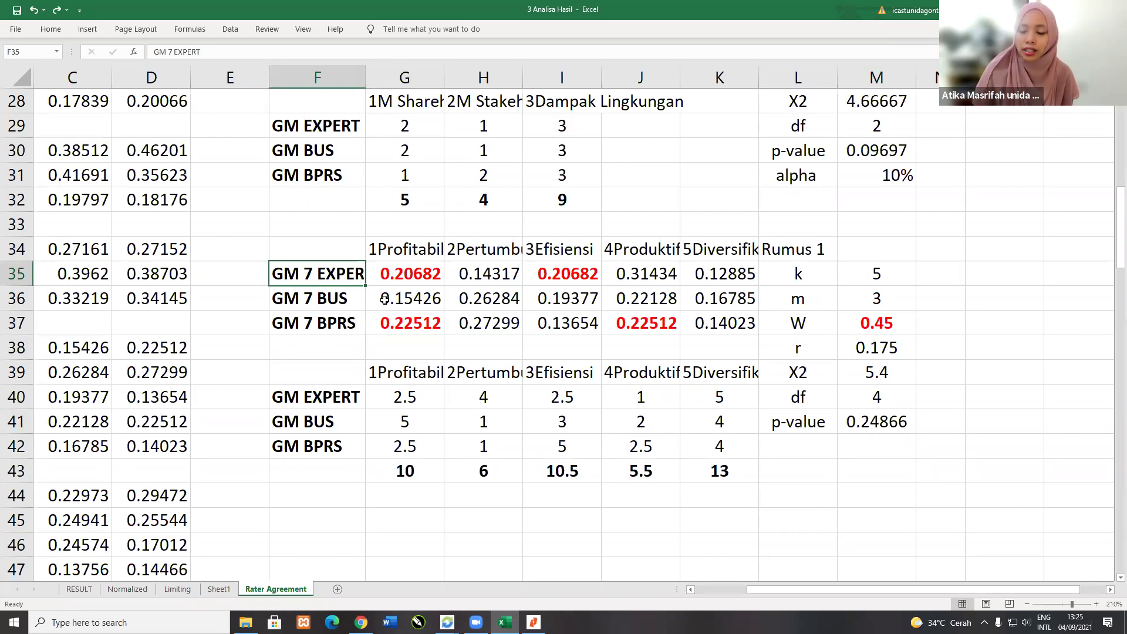
pyautogui.click(854, 418)
pyautogui.doubleClick(858, 422)
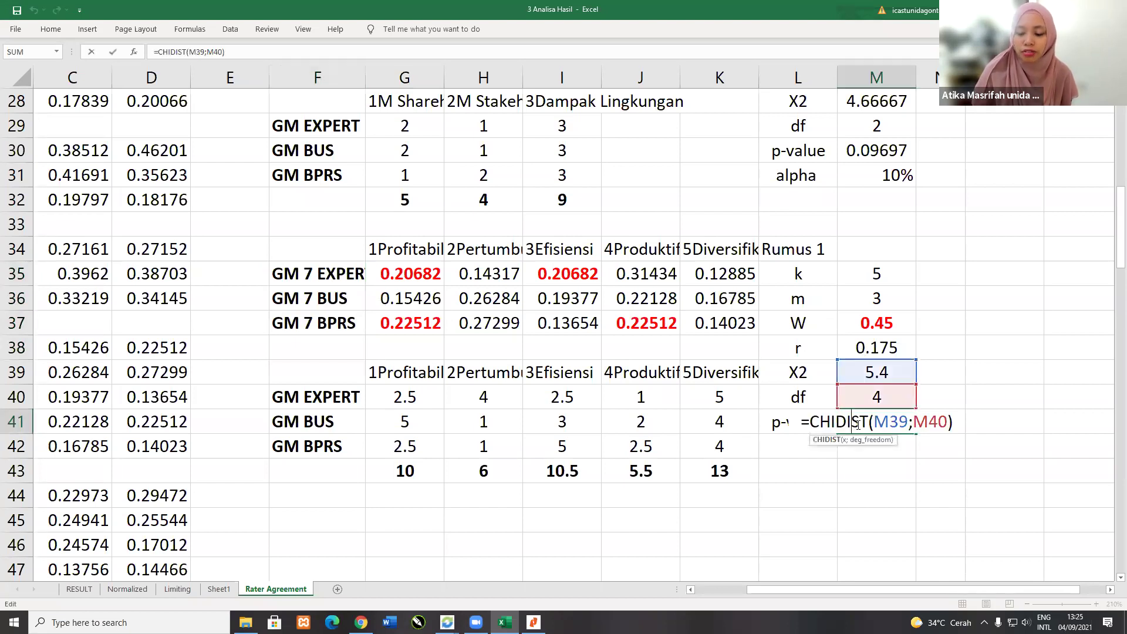
pyautogui.press('Return')
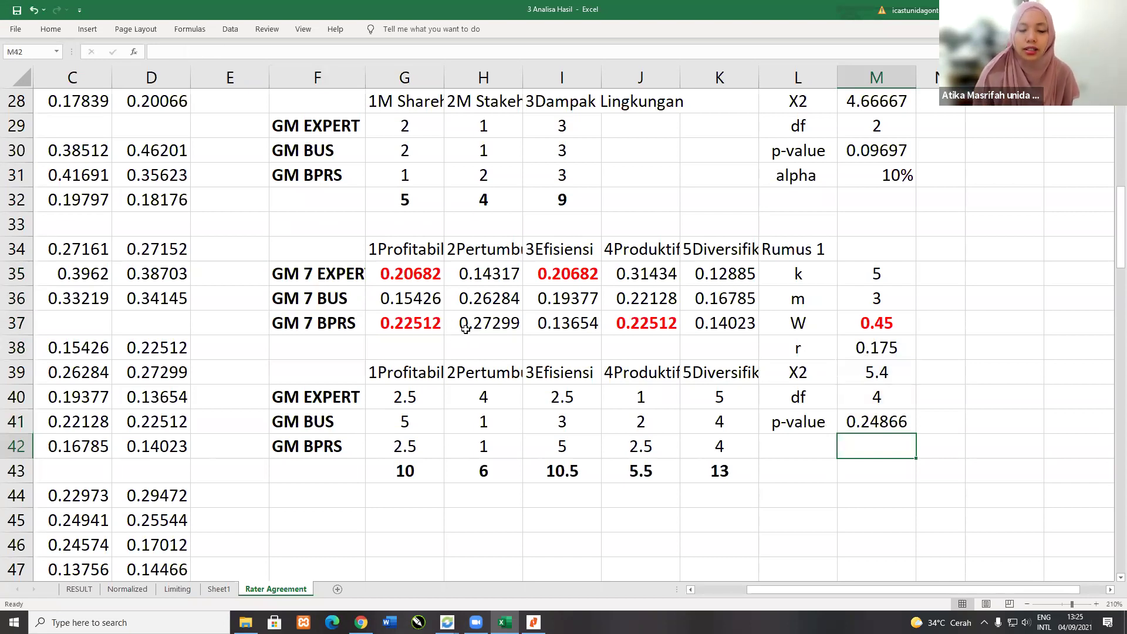
pyautogui.moveTo(352, 274); pyautogui.dragTo(315, 323)
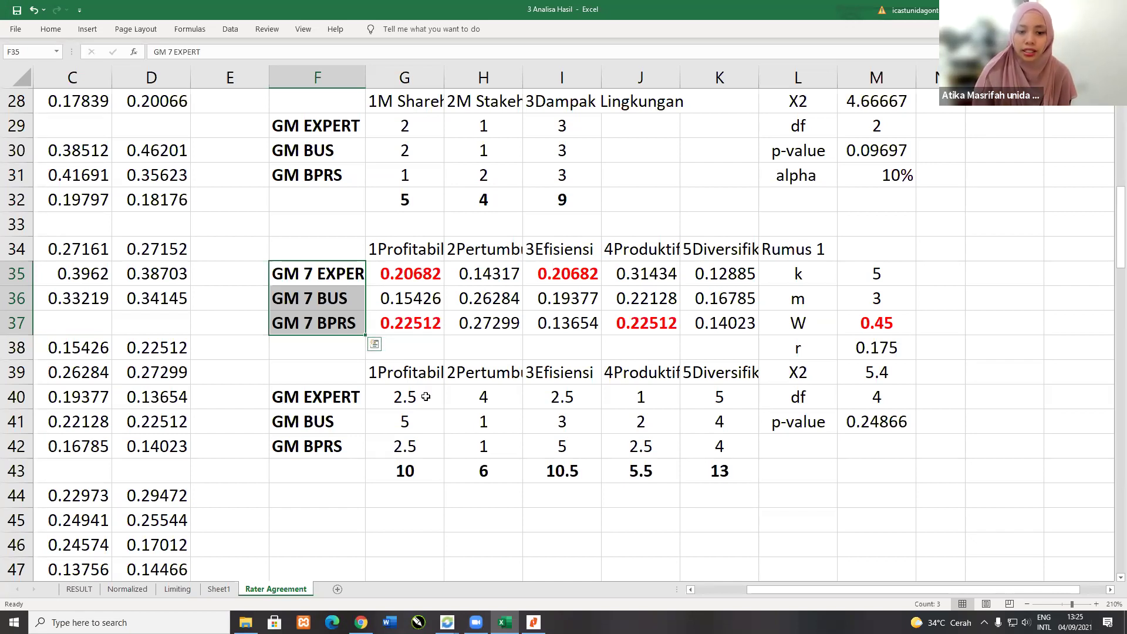
pyautogui.moveTo(340, 393); pyautogui.dragTo(728, 551)
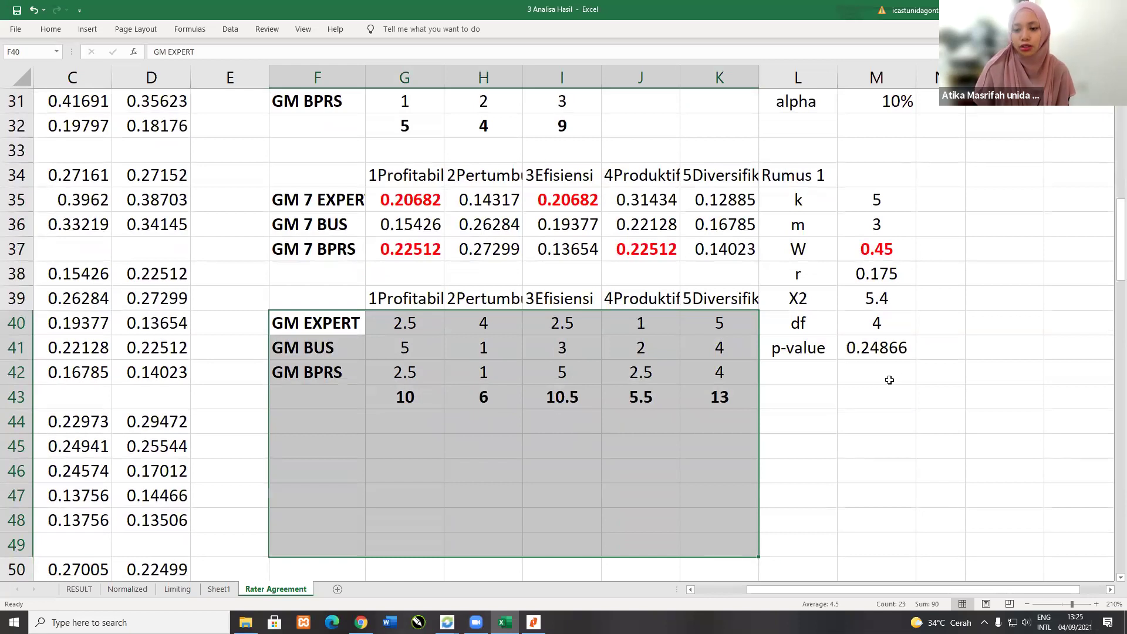
# Step: Save the workbook and switch to the paper in Nitro Reader to review the W and p-value columns of Table 2
pyautogui.click(874, 354)
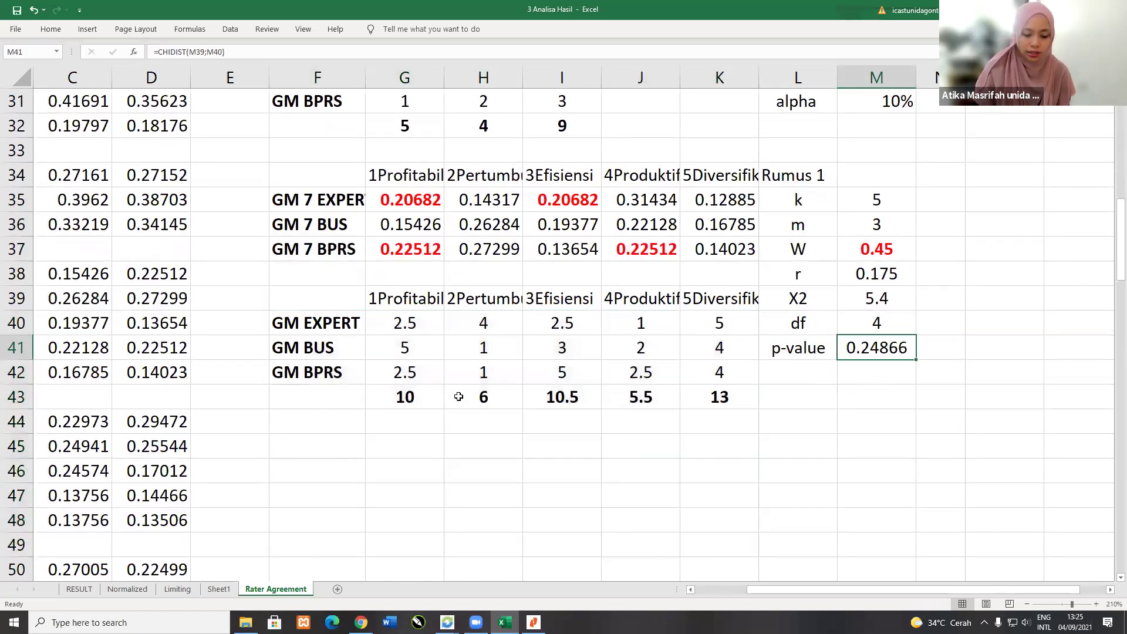
pyautogui.hotkey('ctrl', 's')
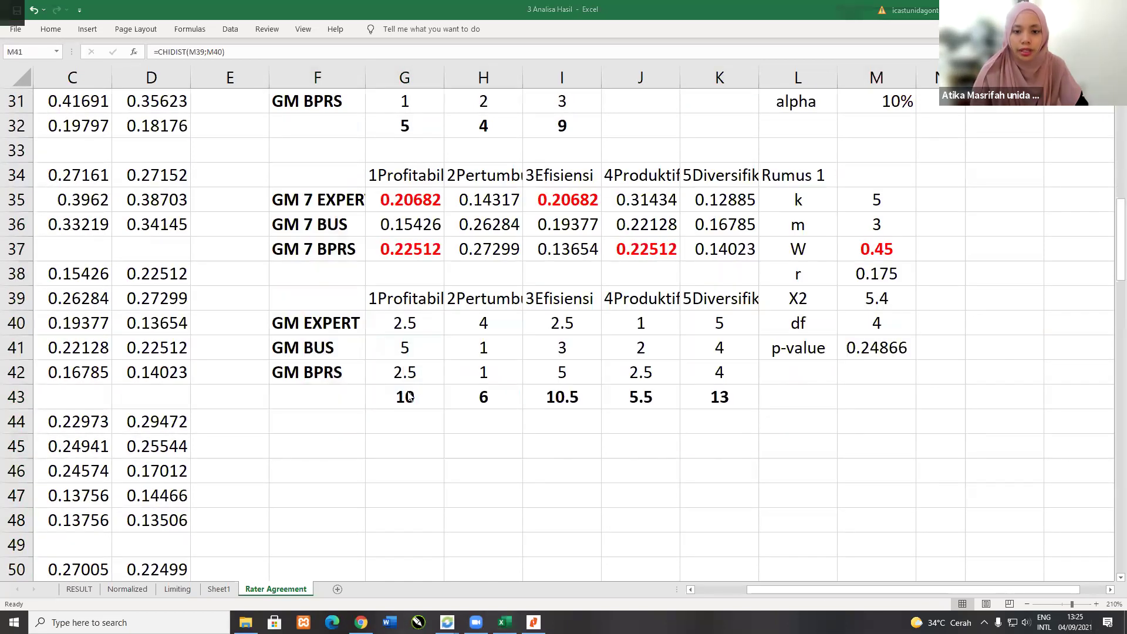
pyautogui.hotkey('alt', 'Tab')
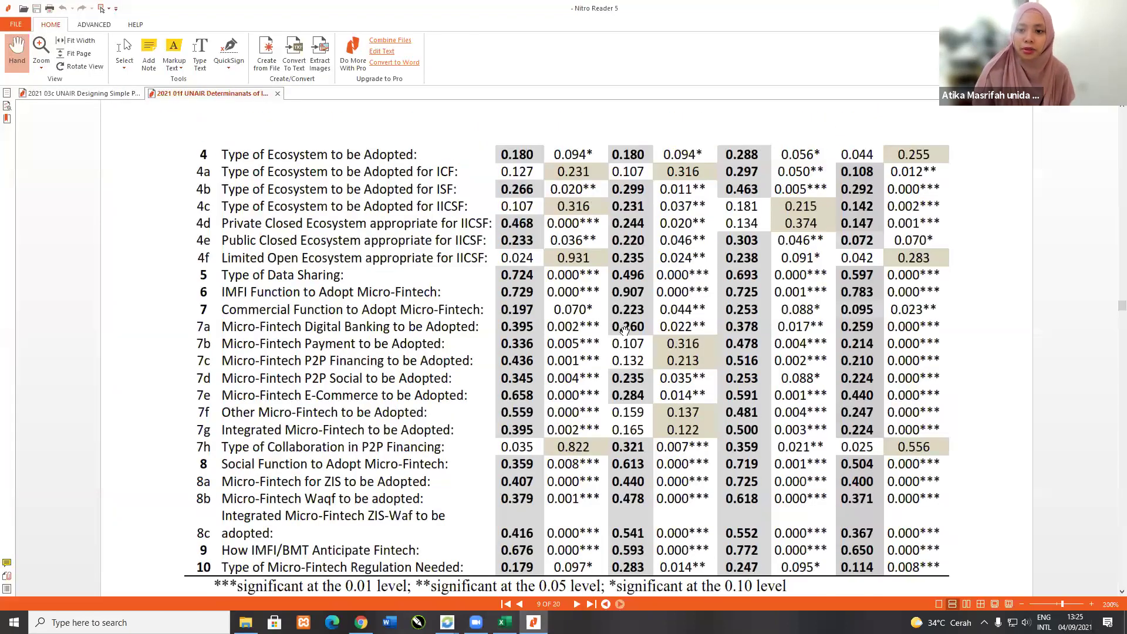
pyautogui.scroll(3, 587, 235)
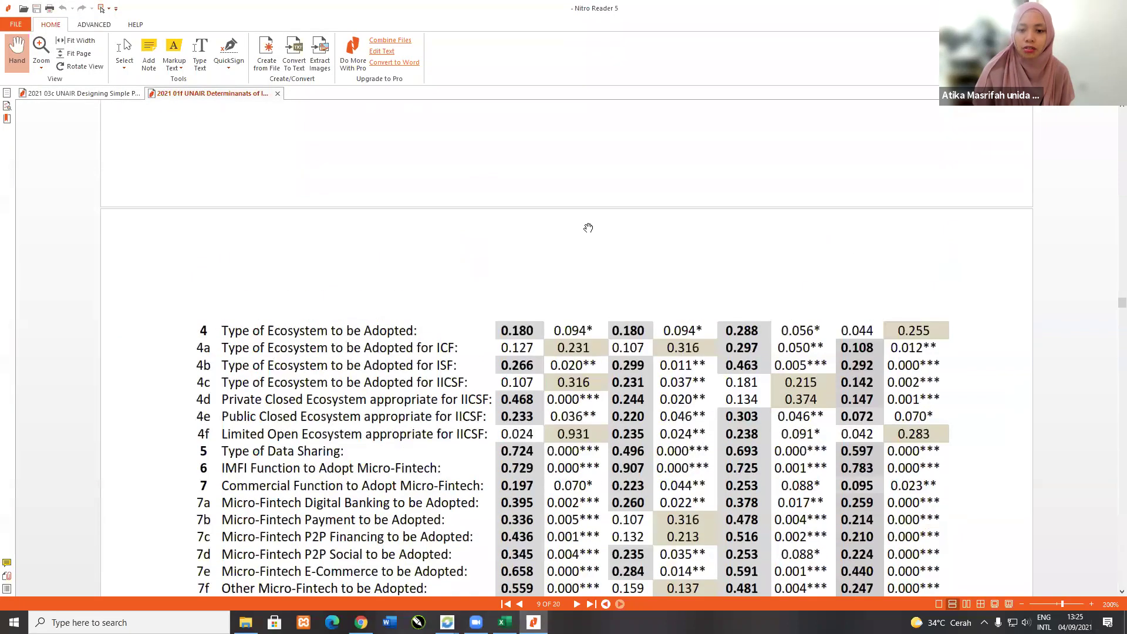
pyautogui.scroll(5, 906, 250)
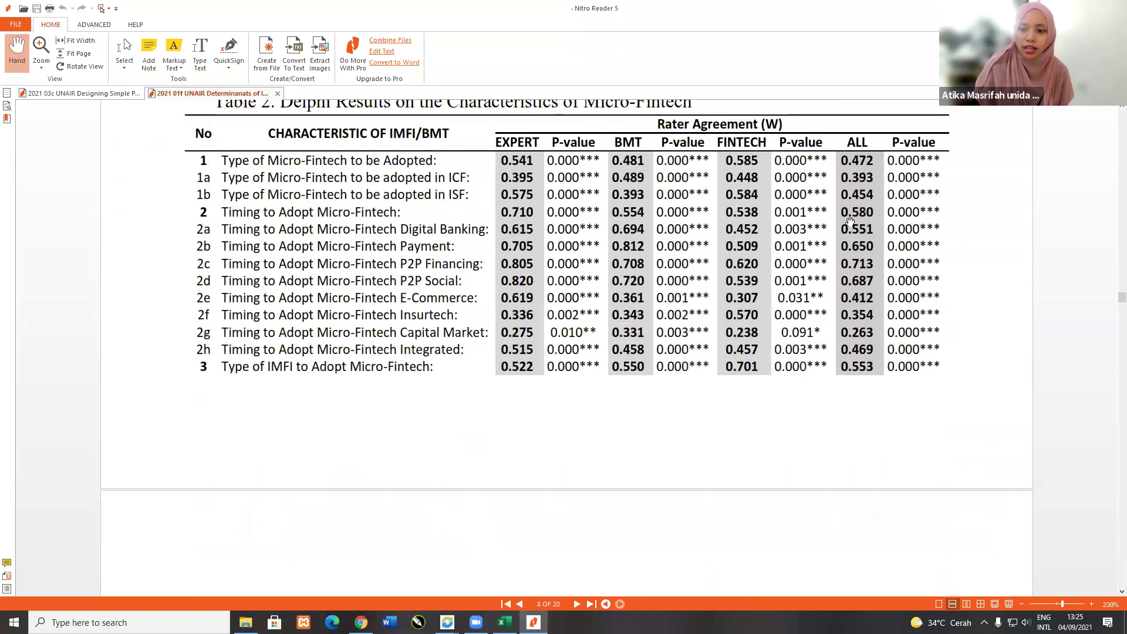
pyautogui.scroll(1, 866, 239)
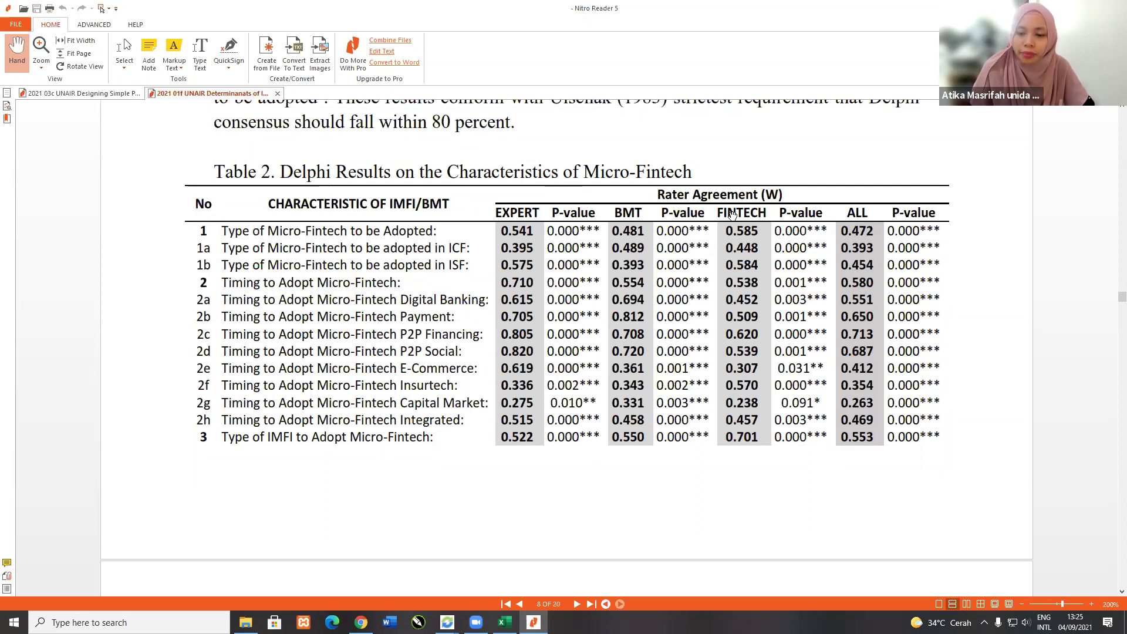
# Step: Switch back to Excel and change the W label in L37 to W-all
pyautogui.hotkey('alt', 'Tab')
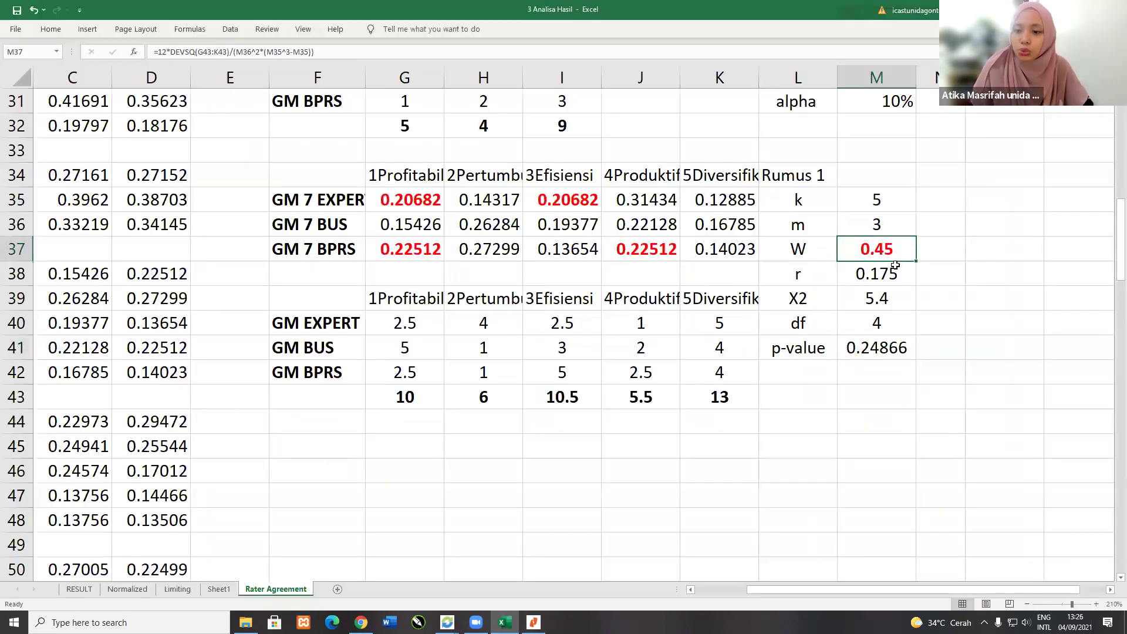
pyautogui.click(927, 249)
pyautogui.doubleClick(822, 253)
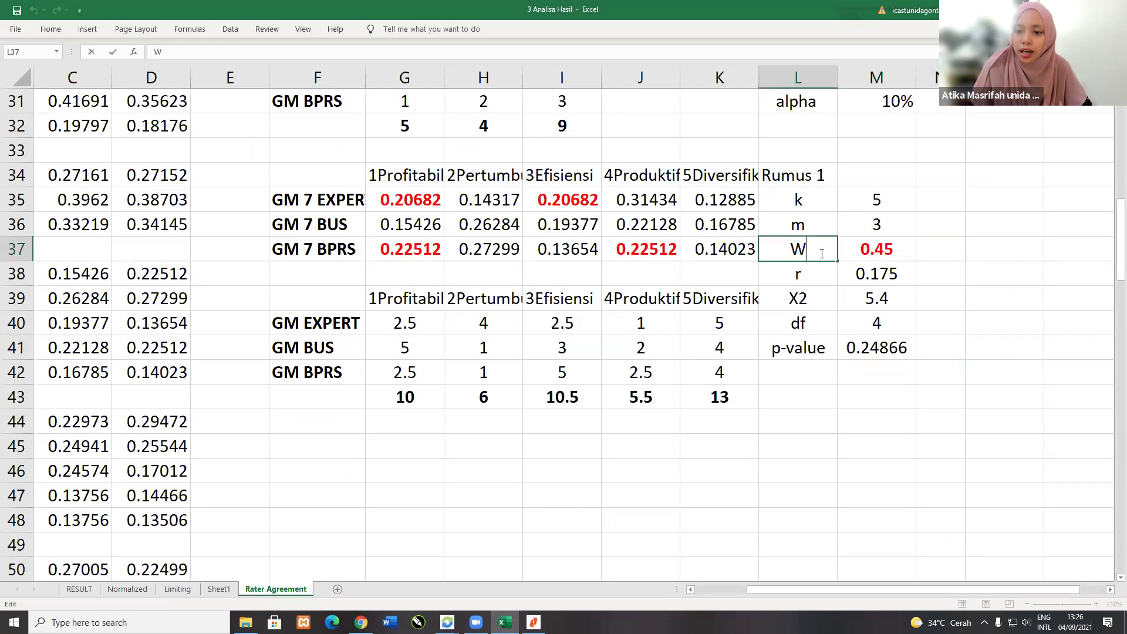
pyautogui.write('all')
pyautogui.press('Return')
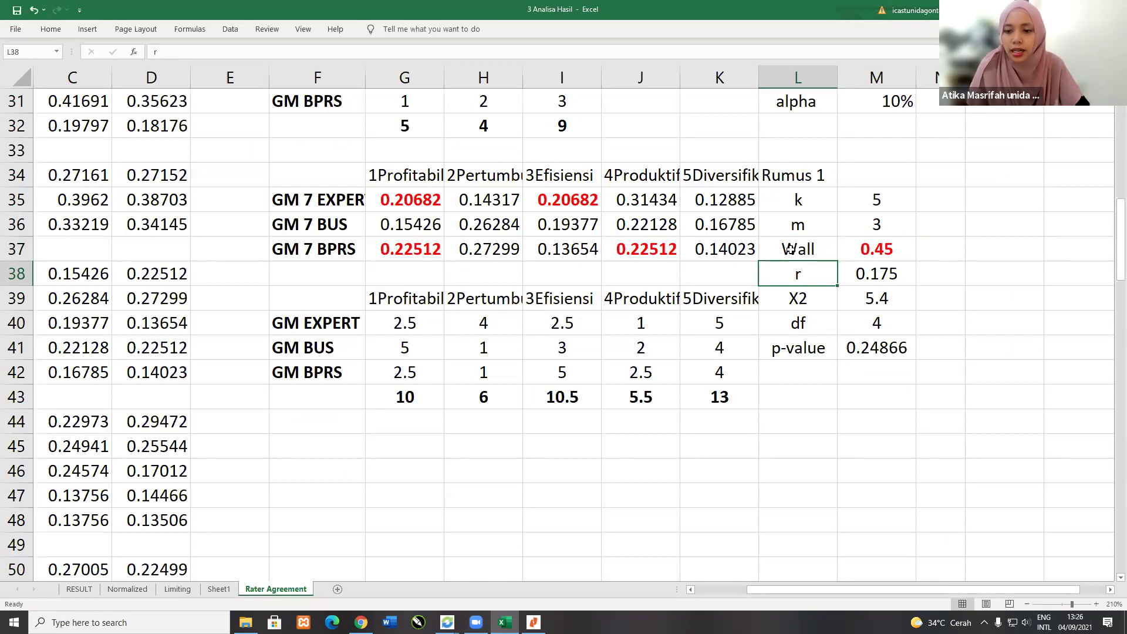
pyautogui.doubleClick(794, 249)
pyautogui.press('Return')
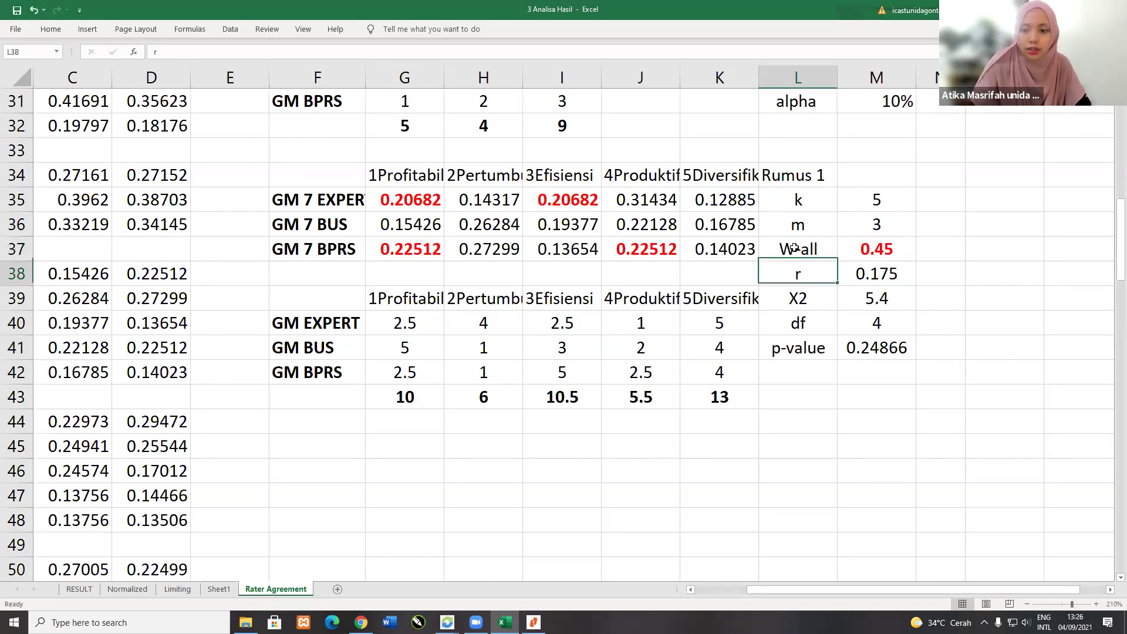
# Step: Switch to the paper in Nitro Reader and circle the ALL column of agreement values in Table 2
pyautogui.hotkey('alt', 'Tab')
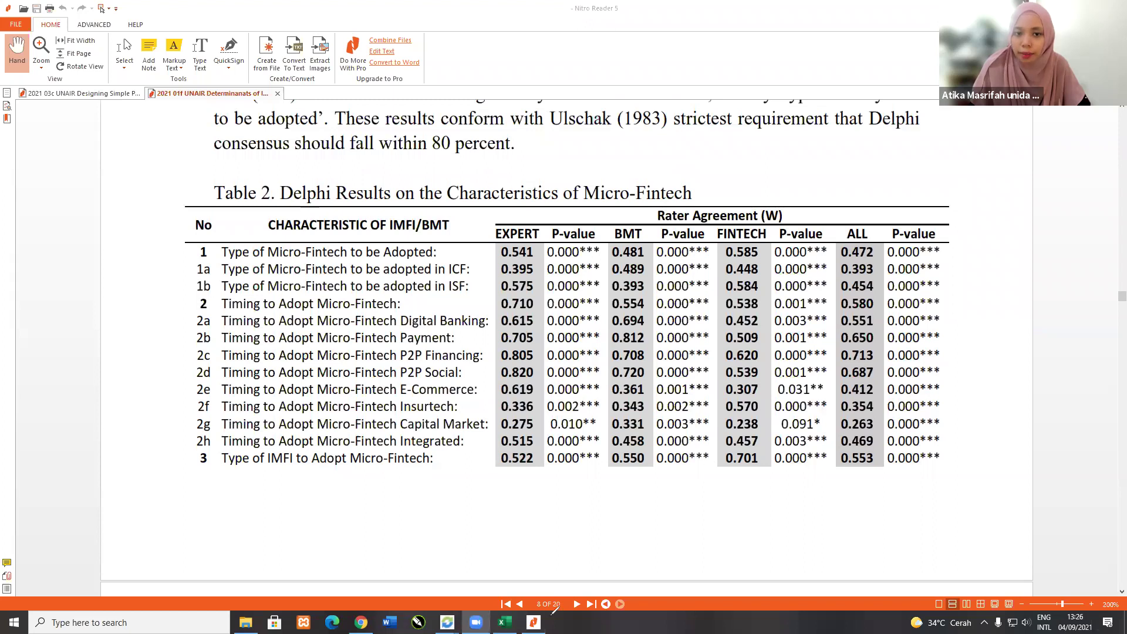
pyautogui.moveTo(876, 240)
pyautogui.mouseDown()
pyautogui.moveTo(850, 239)
pyautogui.moveTo(832, 292)
pyautogui.mouseUp()
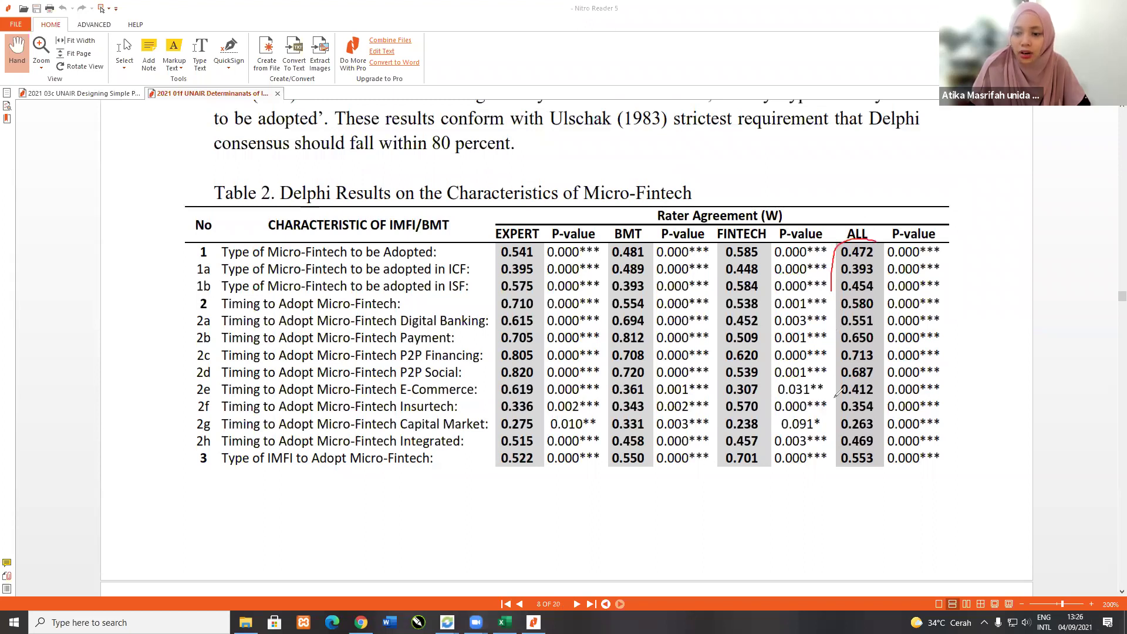
pyautogui.moveTo(868, 455)
pyautogui.mouseDown()
pyautogui.moveTo(917, 372)
pyautogui.moveTo(909, 246)
pyautogui.moveTo(876, 239)
pyautogui.mouseUp()
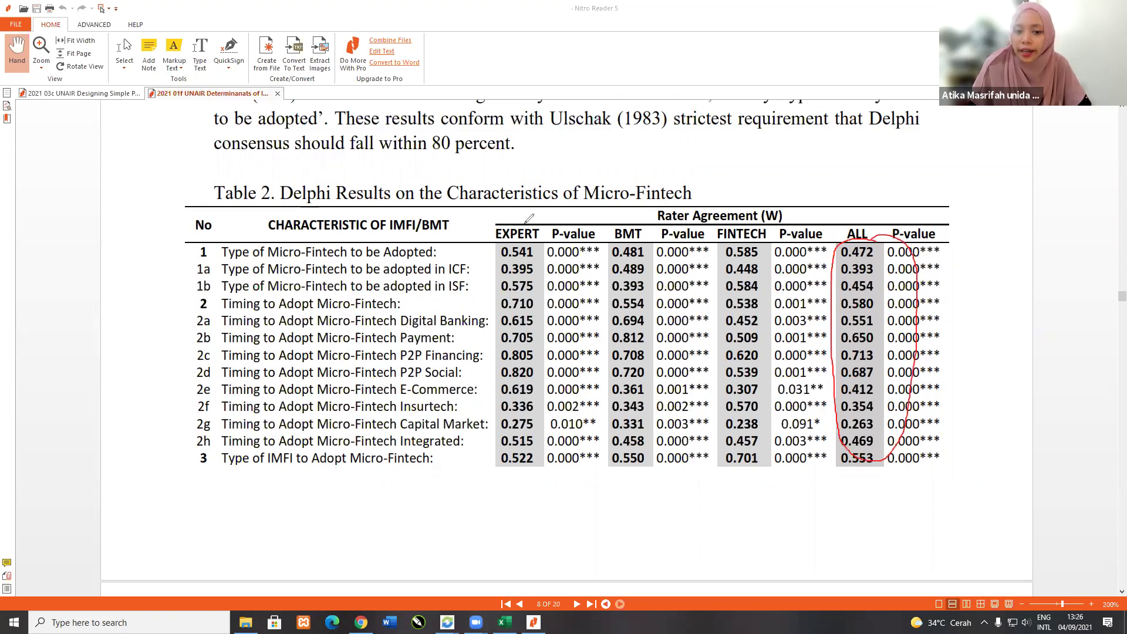
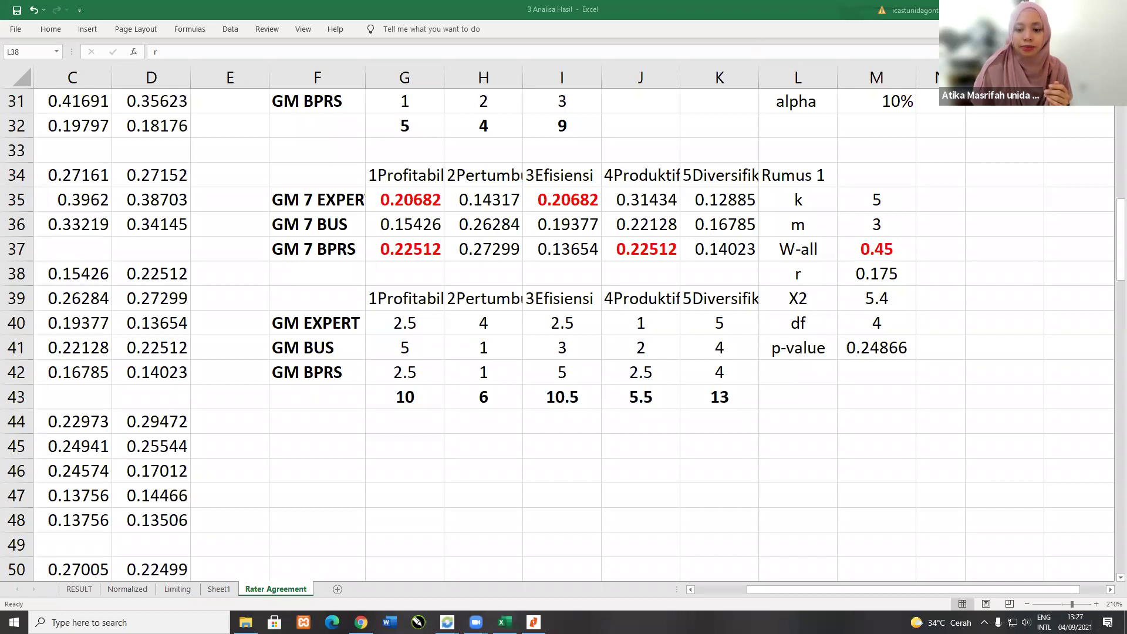
# Step: Copy the criteria names in column A and the Limiting columns C, G and K from Sheet1
pyautogui.scroll(6, 831, 602)
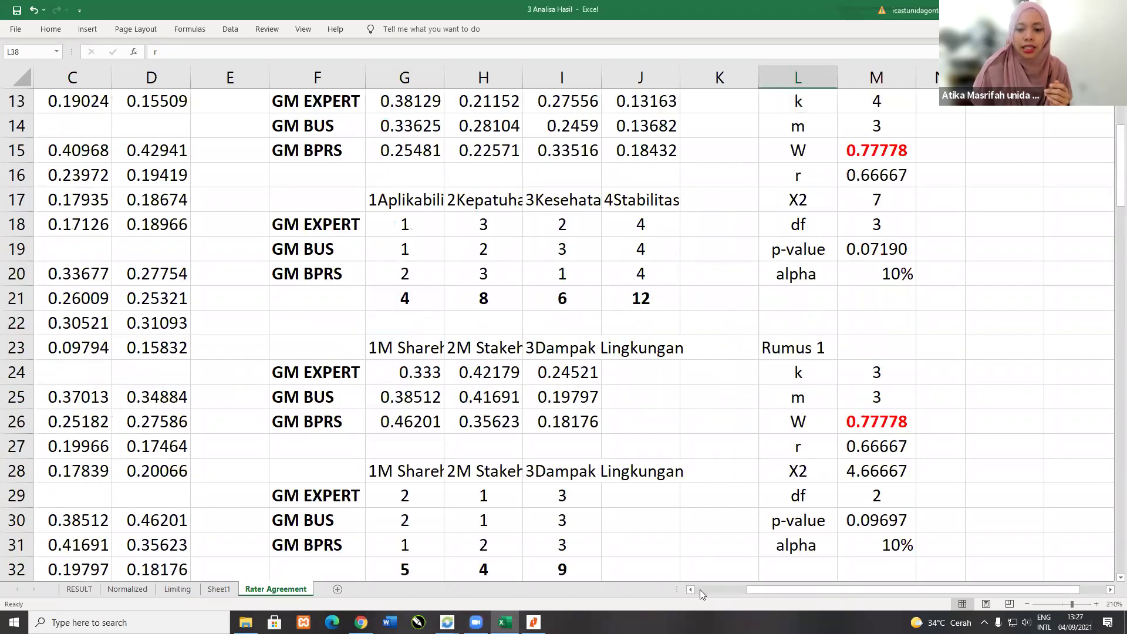
pyautogui.hscroll(-2, 463, 331)
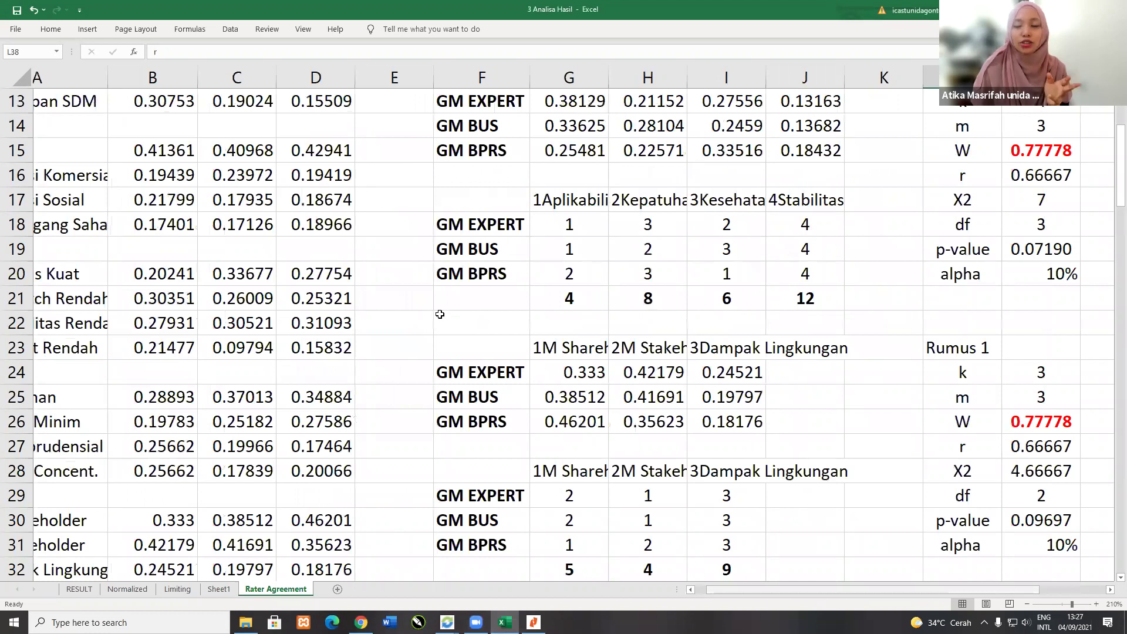
pyautogui.scroll(4, 440, 314)
pyautogui.hscroll(-1, 440, 314)
pyautogui.click(220, 587)
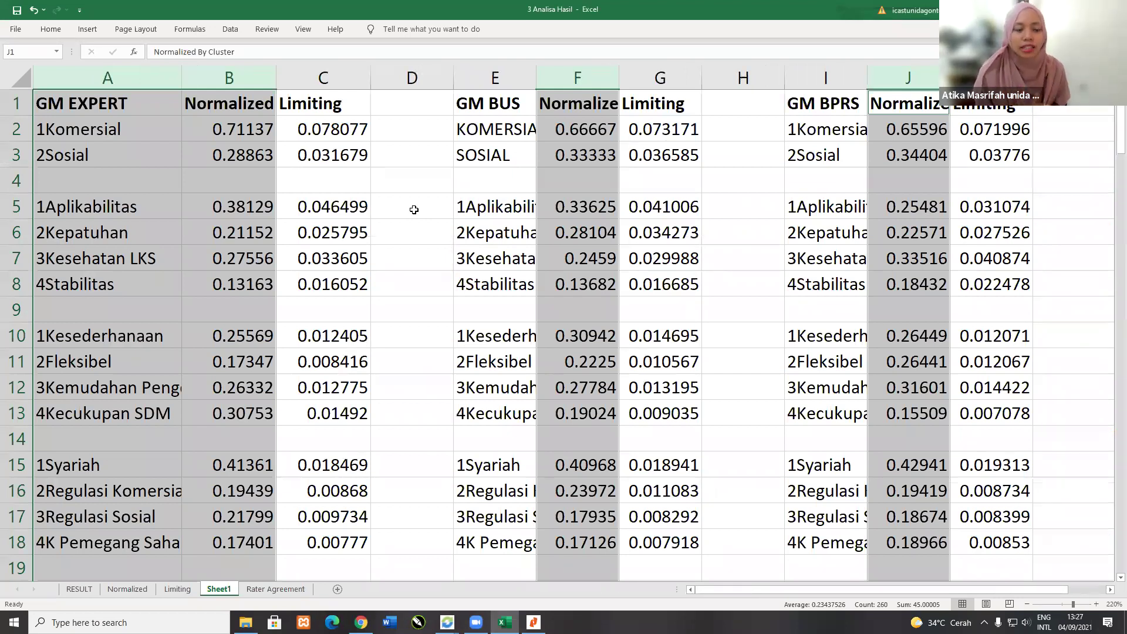
pyautogui.click(319, 168)
pyautogui.click(107, 78)
pyautogui.keyDown('ctrl'); pyautogui.click(323, 78); pyautogui.keyUp('ctrl')
pyautogui.keyDown('ctrl'); pyautogui.click(660, 77); pyautogui.keyUp('ctrl')
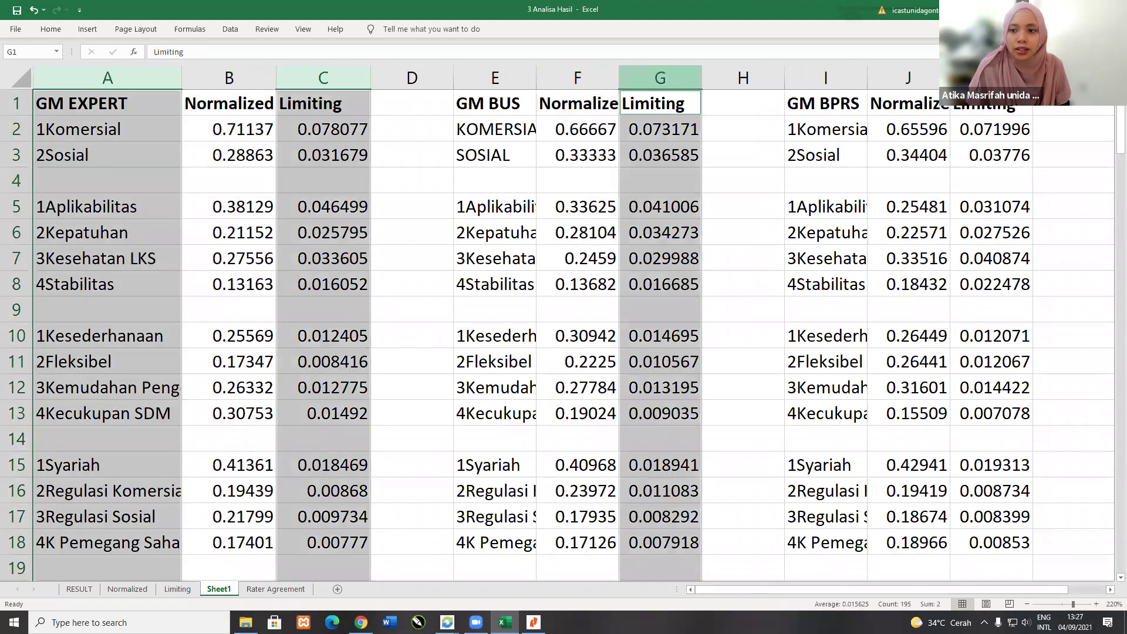
pyautogui.keyDown('ctrl'); pyautogui.click(992, 77); pyautogui.keyUp('ctrl')
pyautogui.hotkey('ctrl', 'c')
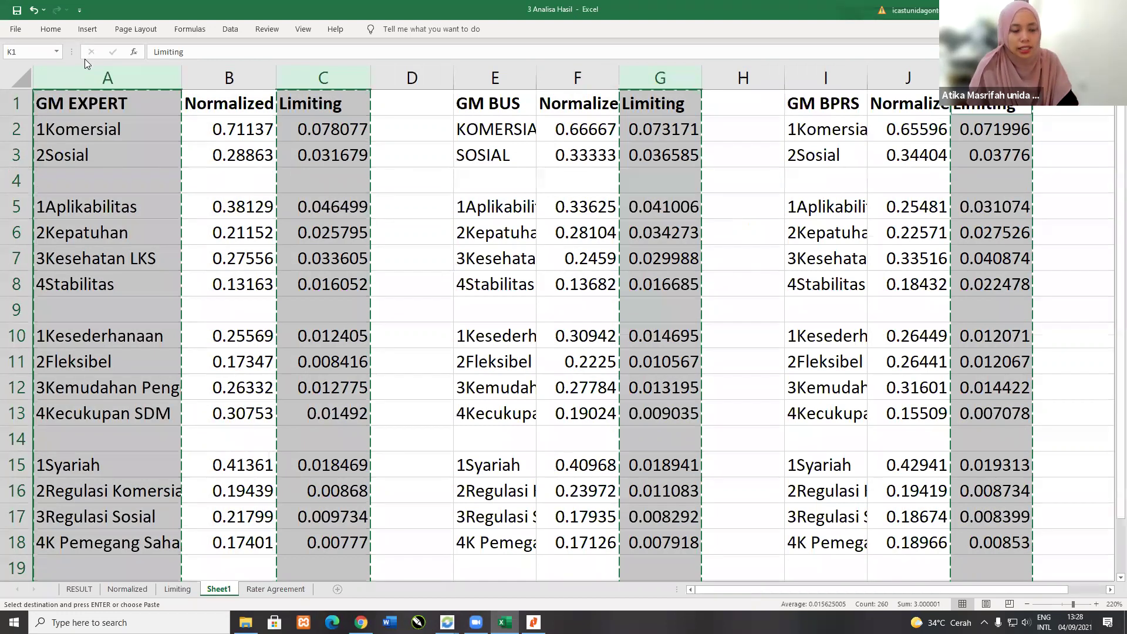
# Step: Insert a new worksheet and paste the copied criteria names and Limiting values starting at A1
pyautogui.hotkey('shift', 'F11')
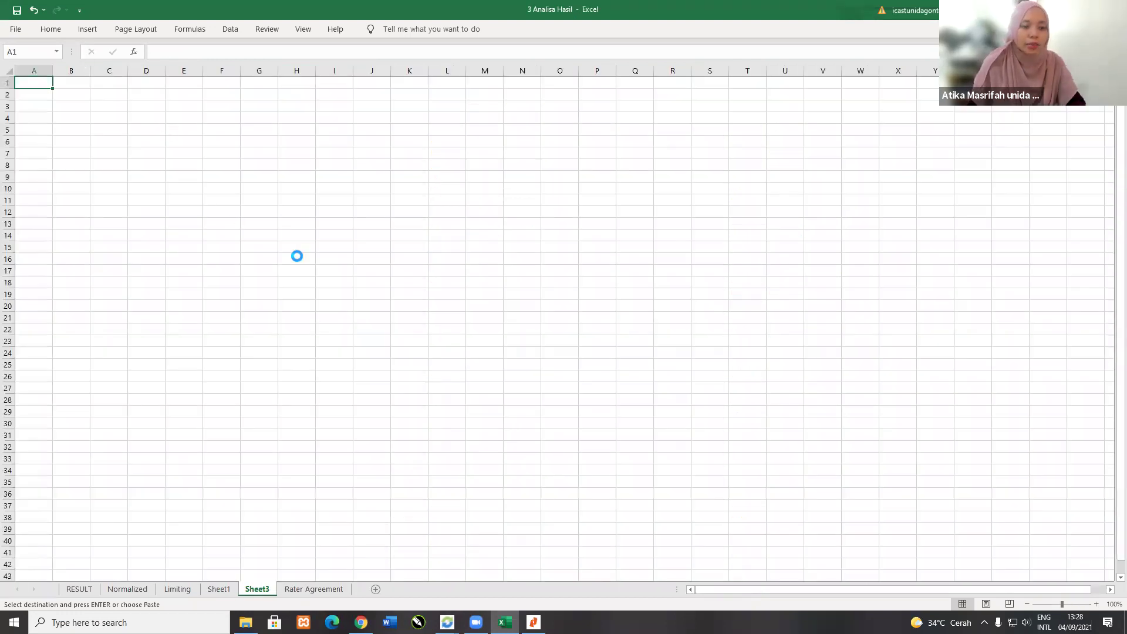
pyautogui.hotkey('ctrl', 'v')
pyautogui.keyDown('ctrl'); pyautogui.scroll(8, 296, 253); pyautogui.keyUp('ctrl')
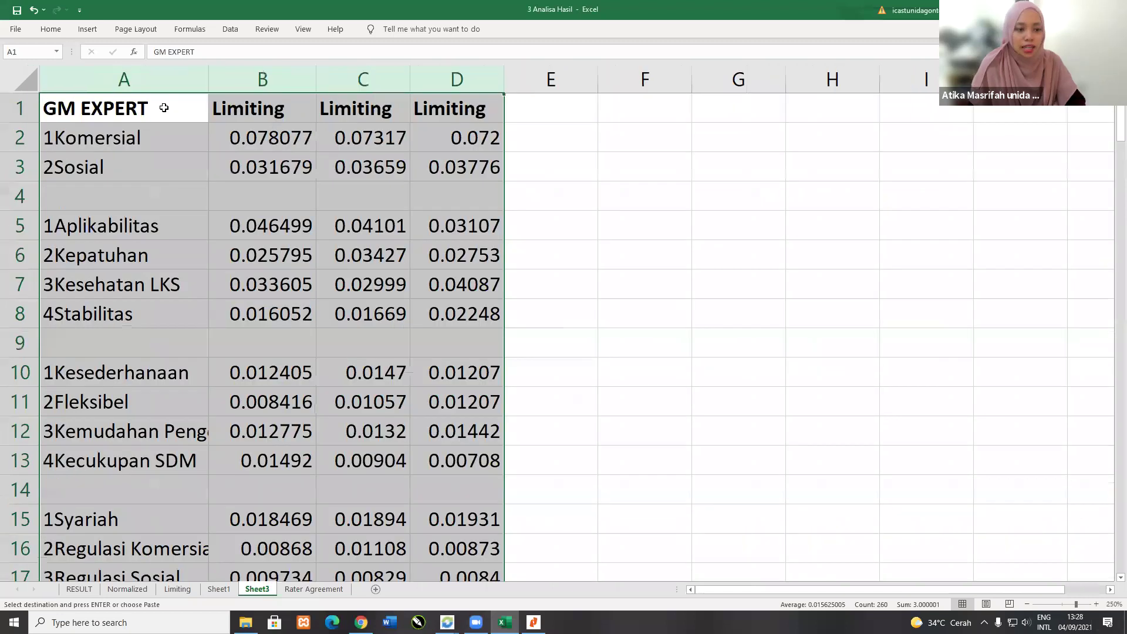
pyautogui.keyDown('ctrl'); pyautogui.scroll(2, 167, 107); pyautogui.keyUp('ctrl')
# Step: Move the GM EXPERT heading from A1 to B1, replacing the Limiting heading
pyautogui.click(171, 104)
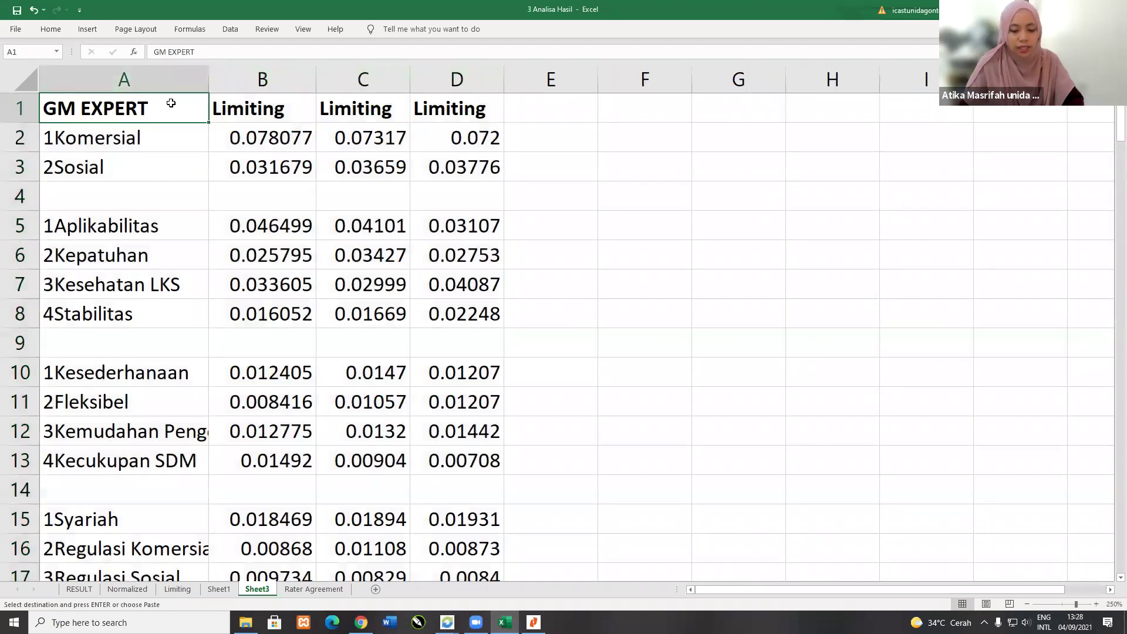
pyautogui.hotkey('ctrl', 'x')
pyautogui.press('Right')
pyautogui.hotkey('ctrl', 'v')
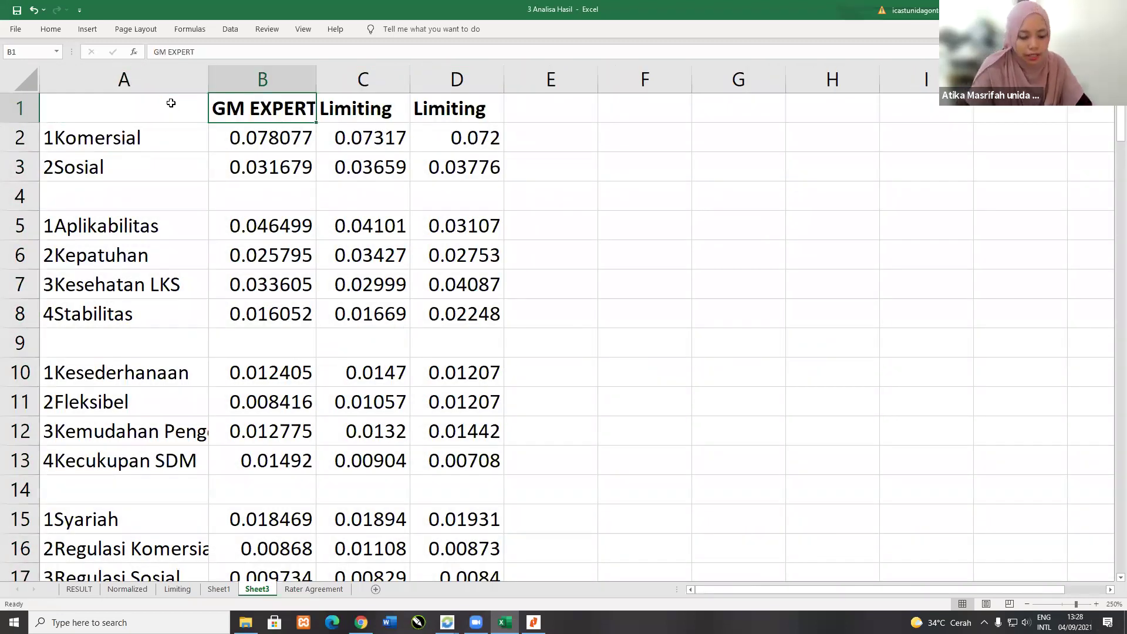
# Step: Set the heading in C1 to GM BUS and in D1 to GM BPRS, and widen column A for the criteria names
pyautogui.press('Right')
pyautogui.write('gm')
pyautogui.press('BackSpace')
pyautogui.press('BackSpace')
pyautogui.write('GM BU')
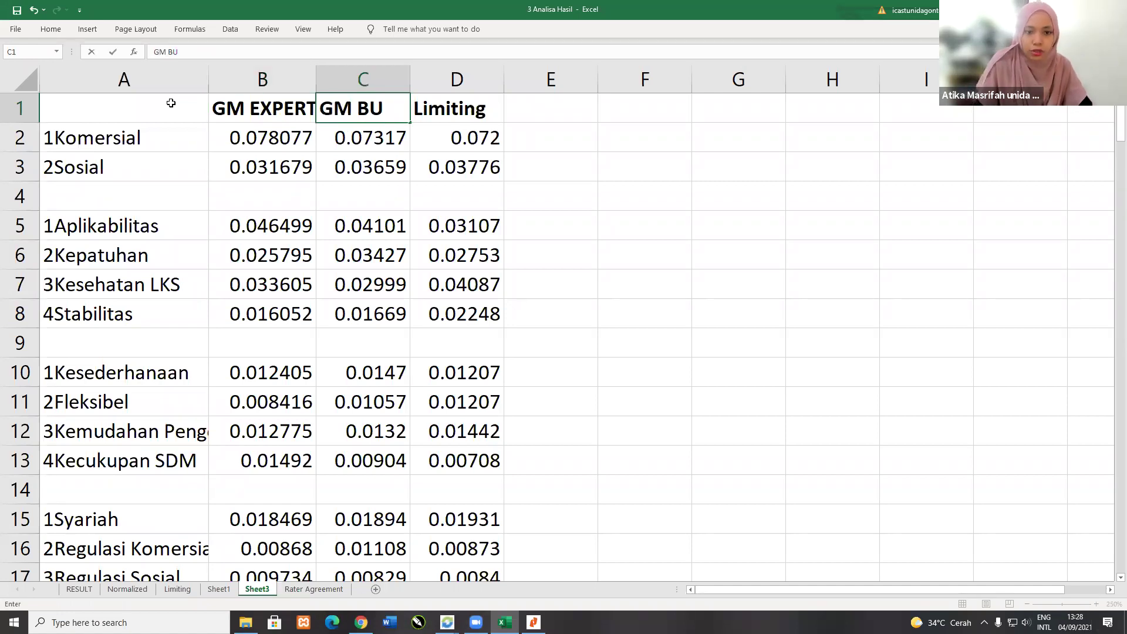
pyautogui.write('S')
pyautogui.press('Right')
pyautogui.write('GM ')
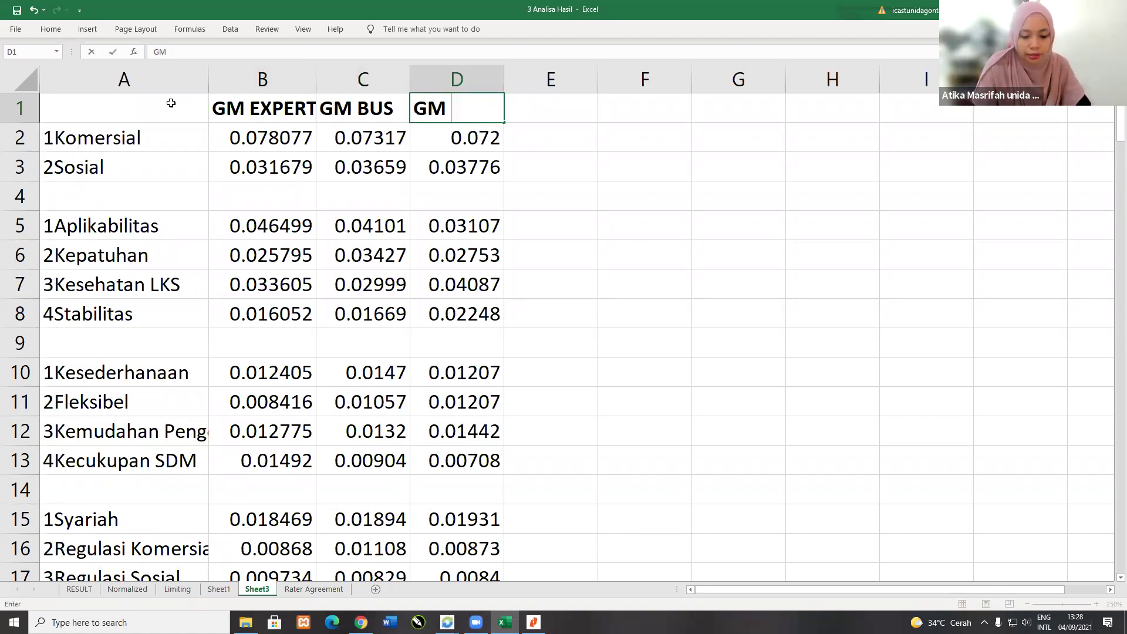
pyautogui.write('BPRS')
pyautogui.press('Return')
pyautogui.click(296, 118)
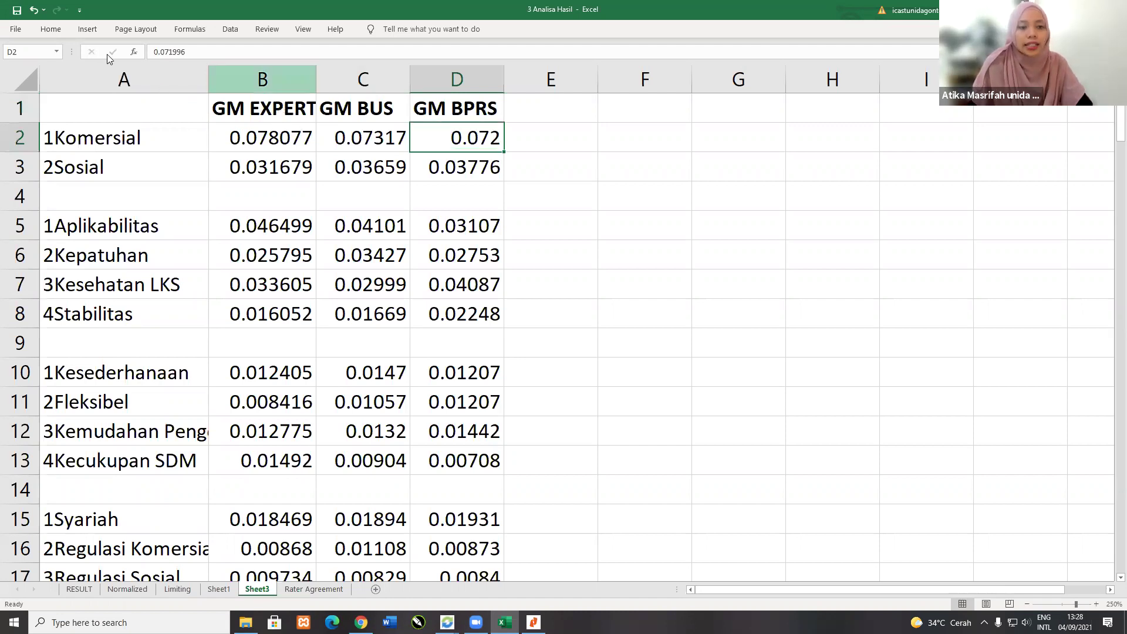
pyautogui.moveTo(212, 82); pyautogui.dragTo(236, 83)
pyautogui.press('Right')
pyautogui.press('Right')
pyautogui.press('Down')
pyautogui.press('Down')
pyautogui.press('Down')
pyautogui.press('Down')
pyautogui.press('Down')
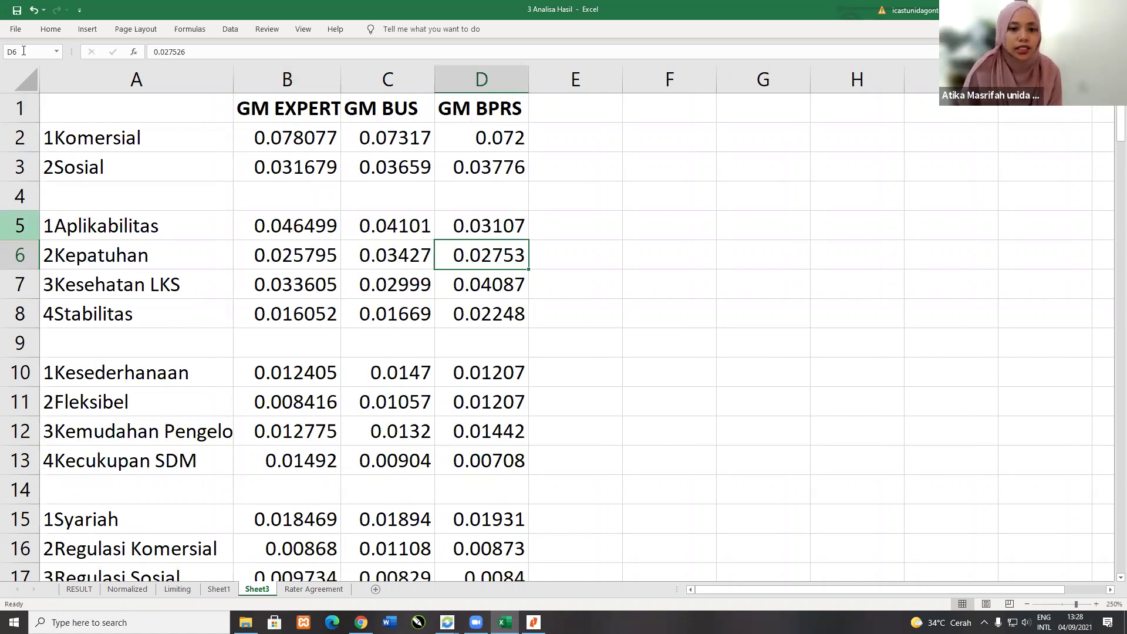
pyautogui.click(569, 100)
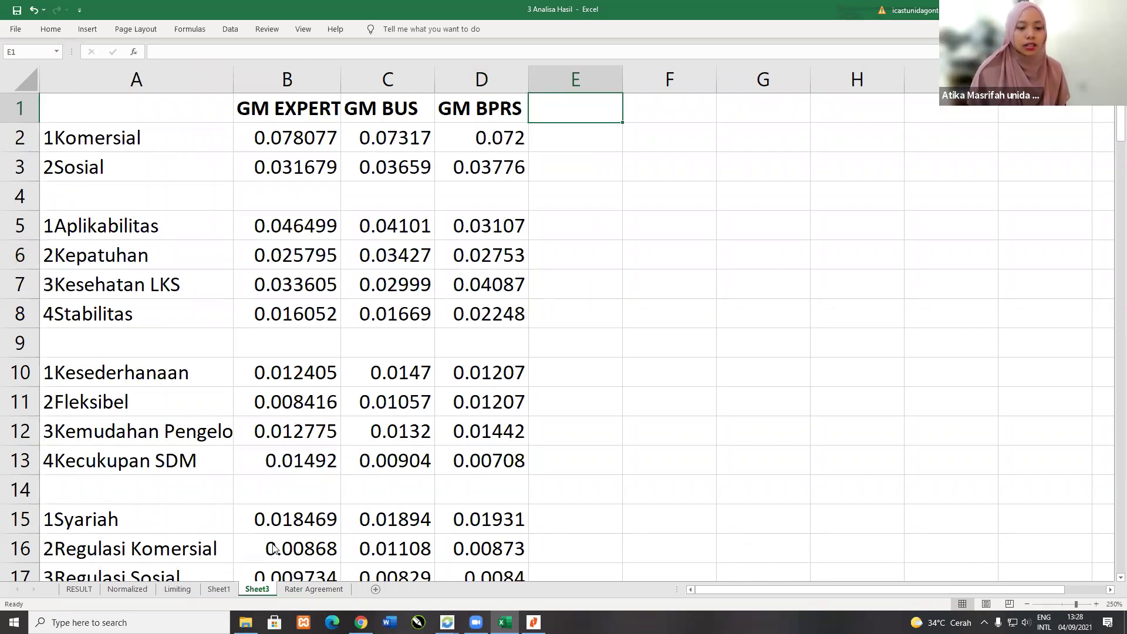
# Step: Rename the new worksheet as PRIORITY
pyautogui.rightClick(253, 595)
pyautogui.click(280, 466)
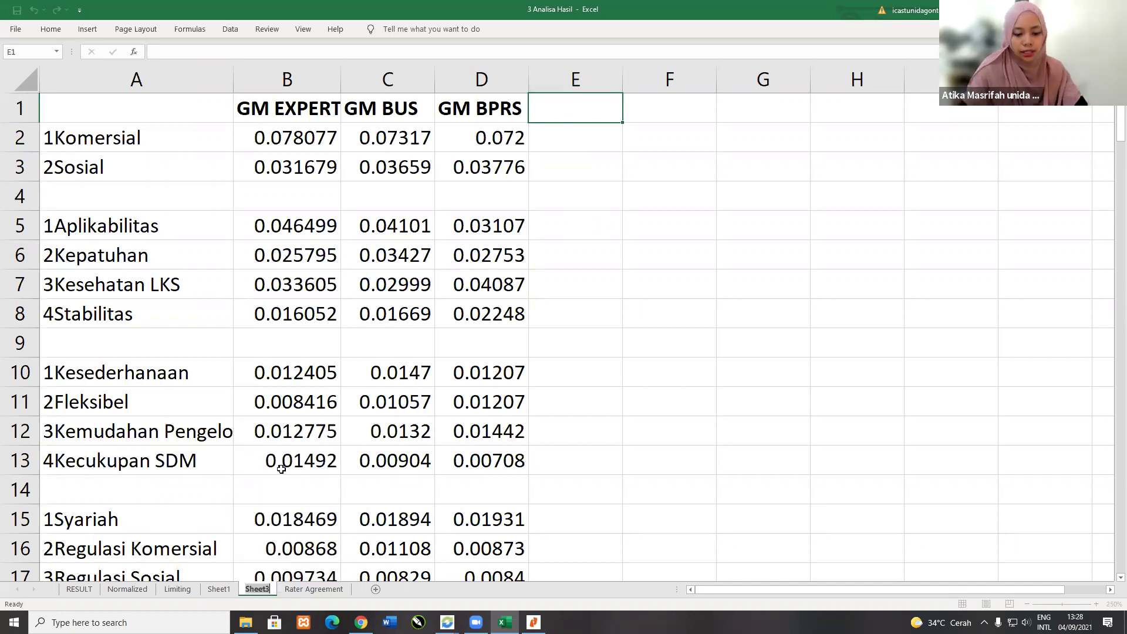
pyautogui.write('pRIORITY')
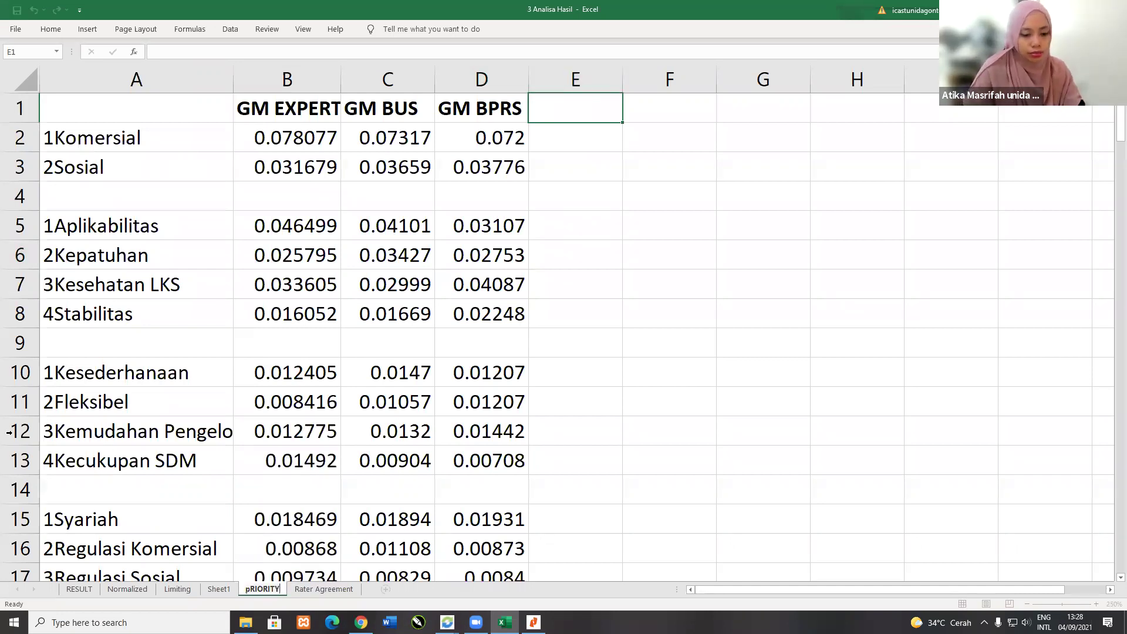
pyautogui.hotkey('ctrl', 'a')
pyautogui.write('PRIORITY')
pyautogui.press('Return')
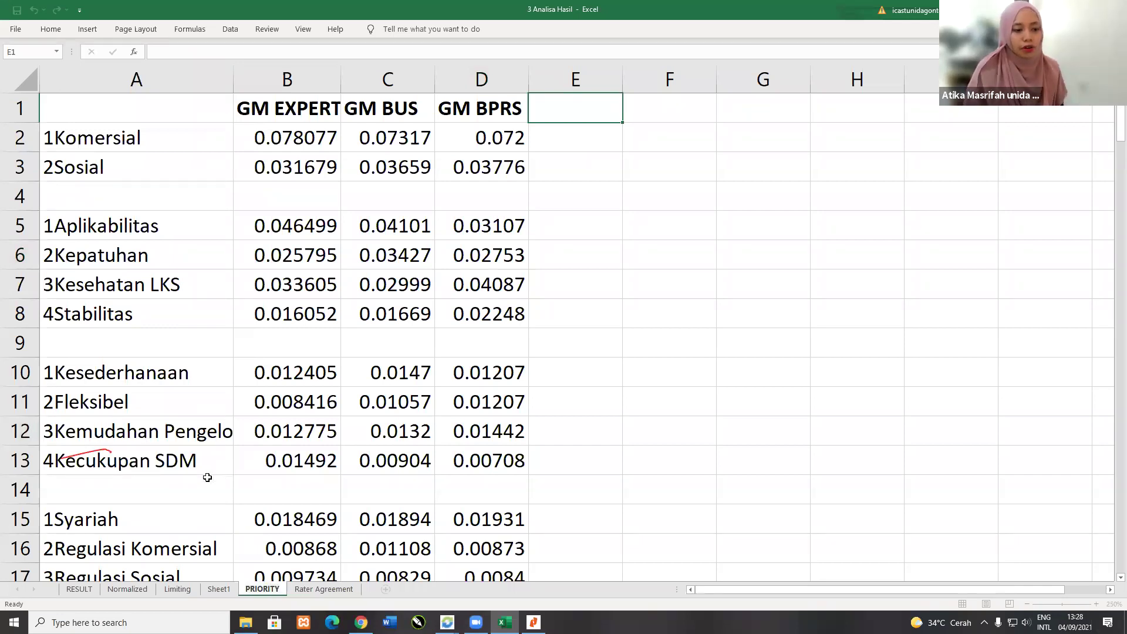
pyautogui.click(286, 401)
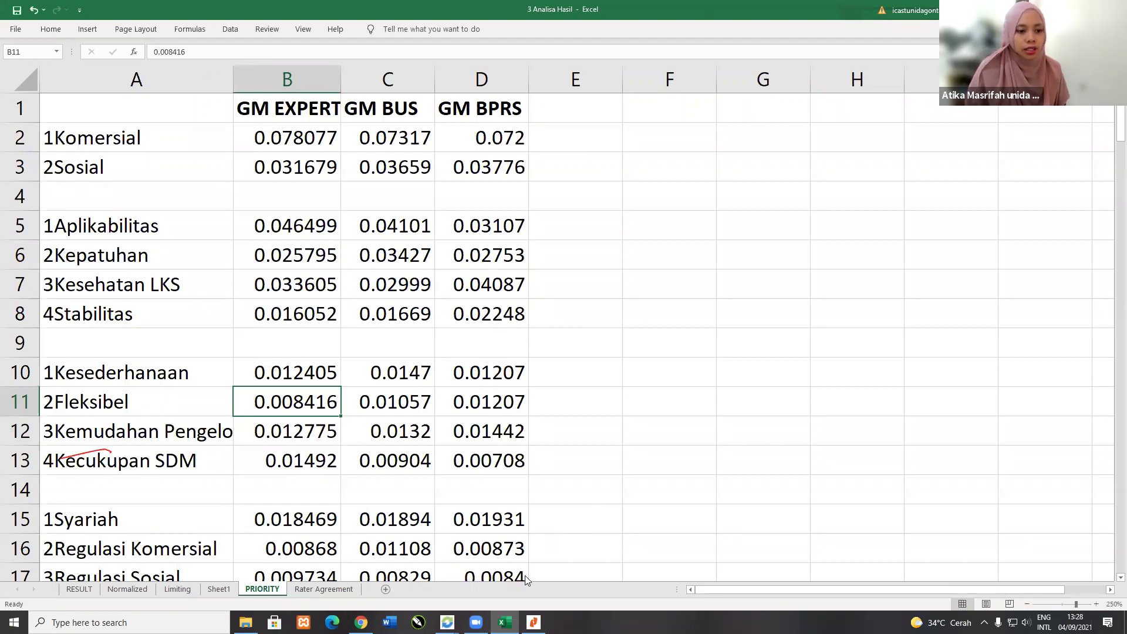
pyautogui.hotkey('ctrl', 'shift', '1')
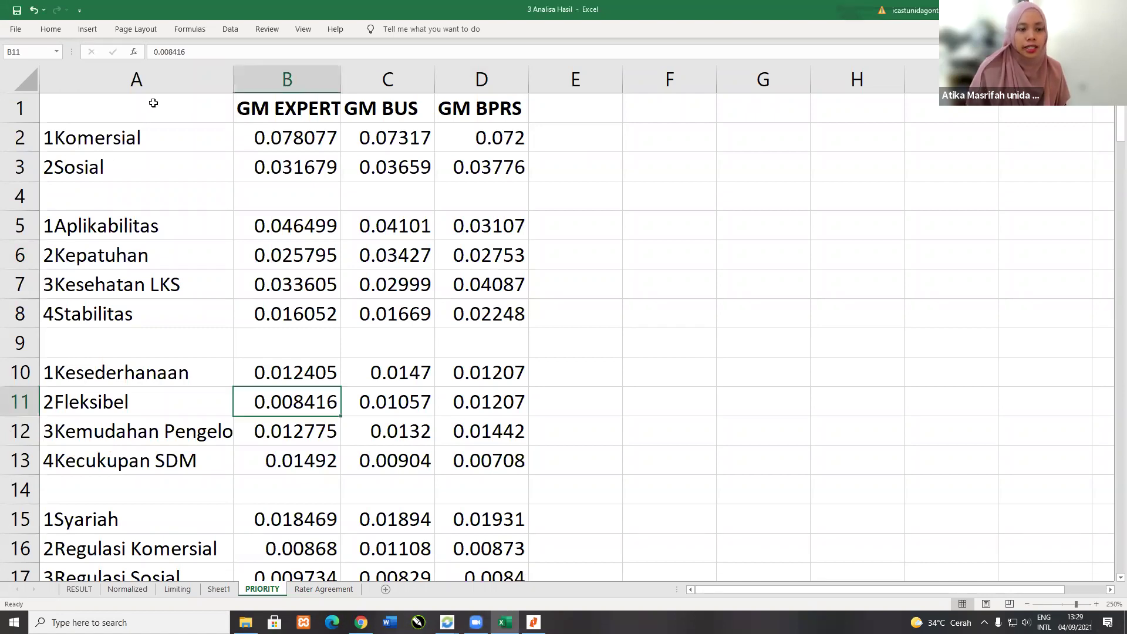
# Step: Delete the blank rows separating the four sub-criteria groups from Kesederhanaan through Money Concent., making one continuous block
pyautogui.moveTo(154, 106); pyautogui.dragTo(464, 170)
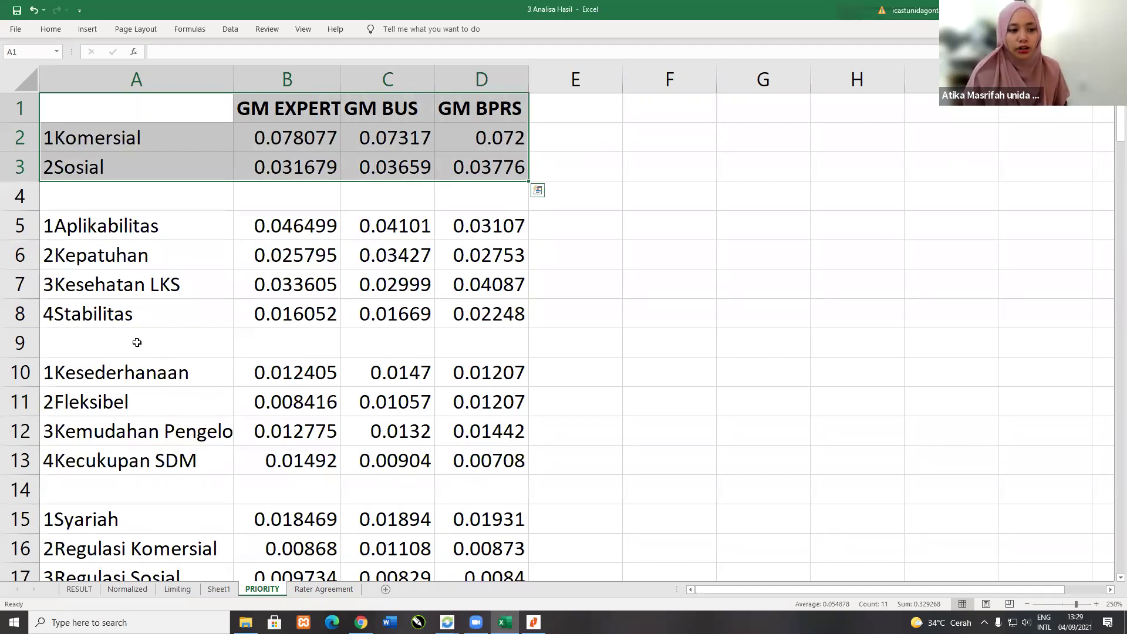
pyautogui.scroll(-1, 164, 376)
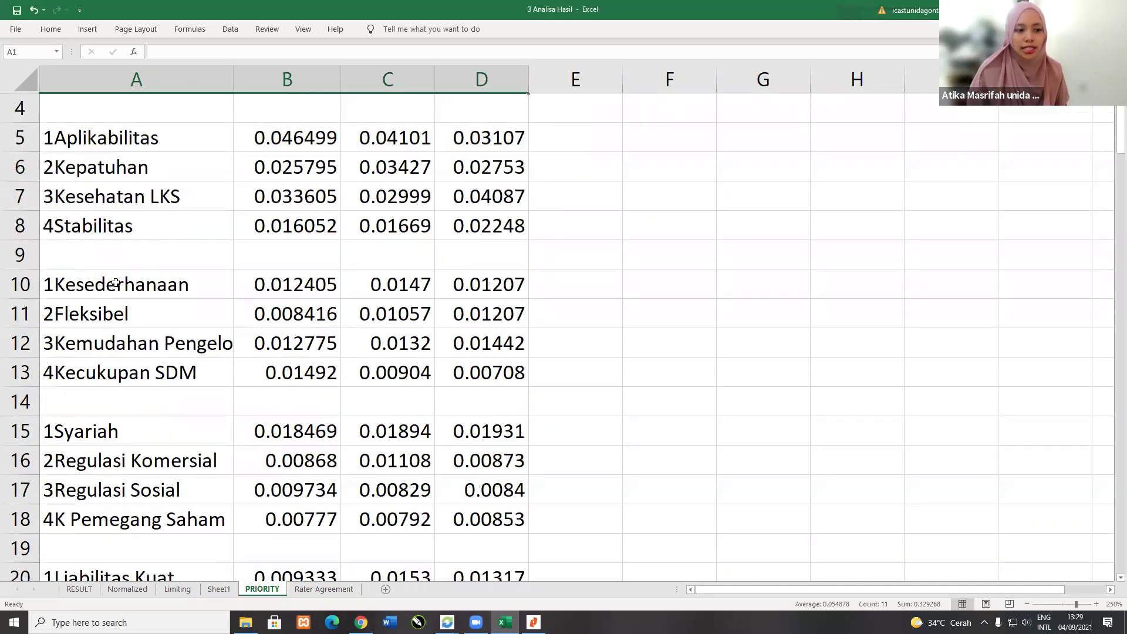
pyautogui.scroll(-1, 102, 312)
pyautogui.scroll(1, 97, 295)
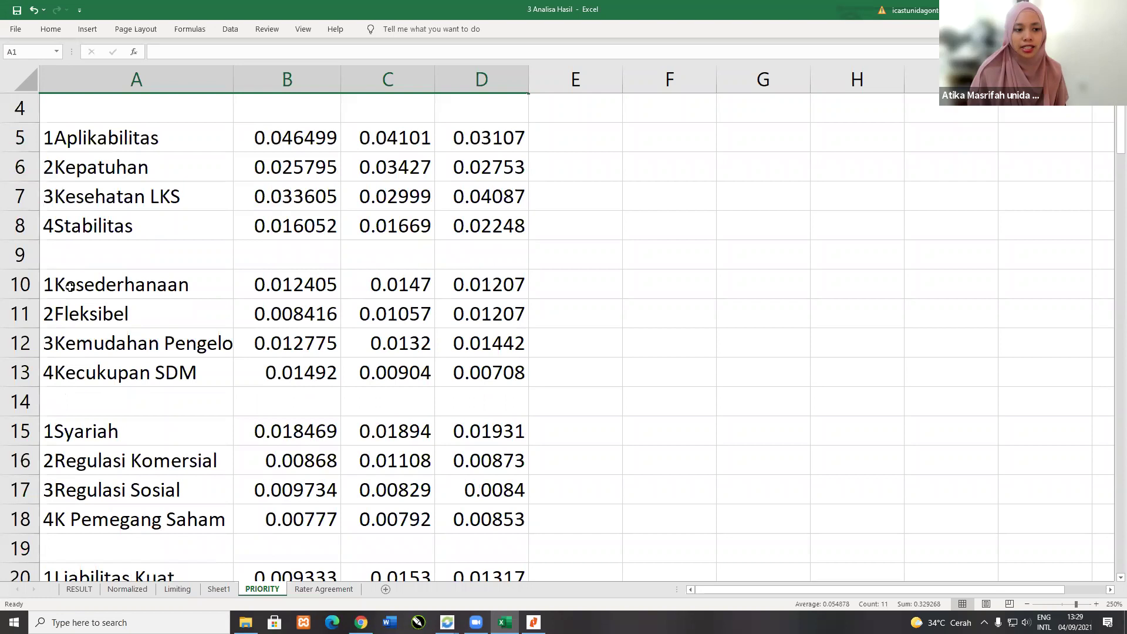
pyautogui.moveTo(25, 407); pyautogui.dragTo(24, 485)
pyautogui.moveTo(28, 546); pyautogui.dragTo(27, 548)
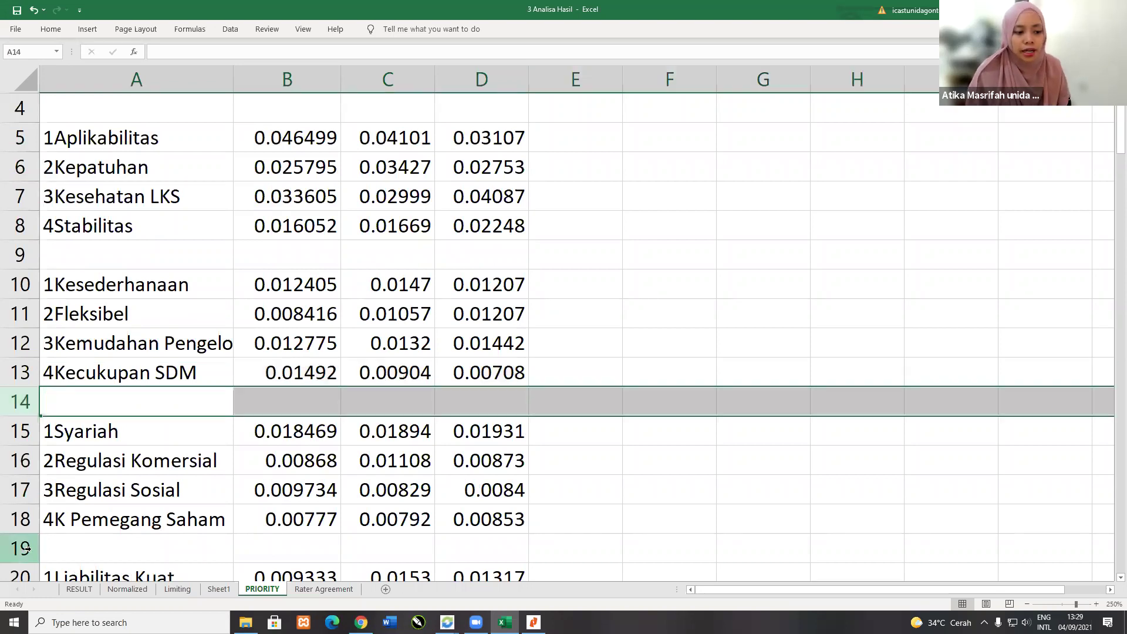
pyautogui.rightClick(47, 549)
pyautogui.click(150, 467)
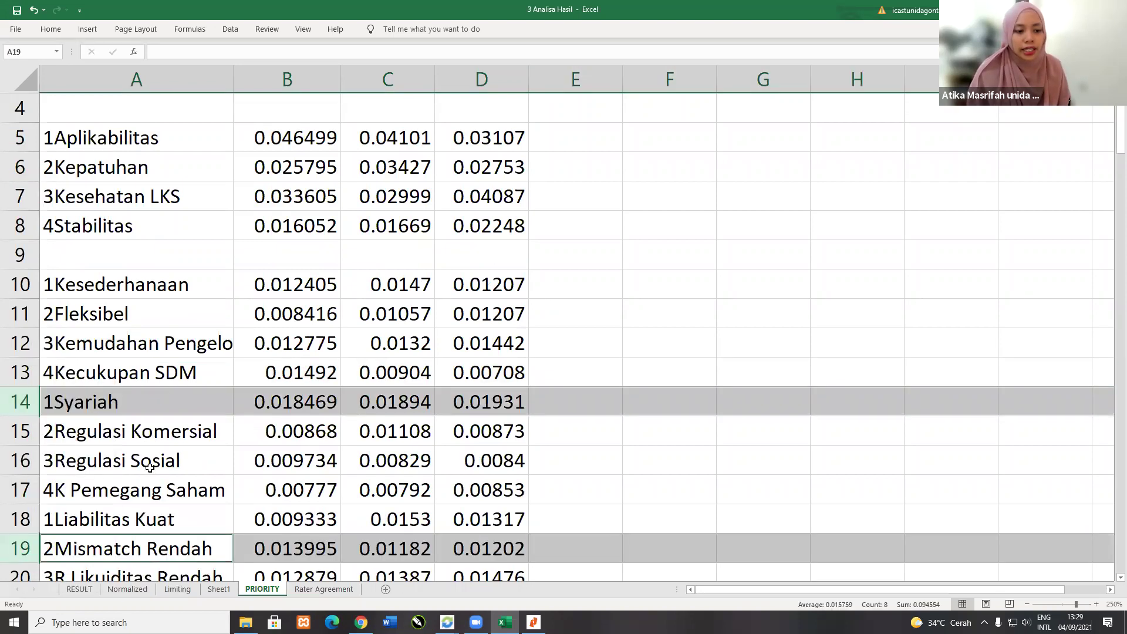
pyautogui.scroll(-3, 26, 379)
pyautogui.rightClick(25, 376)
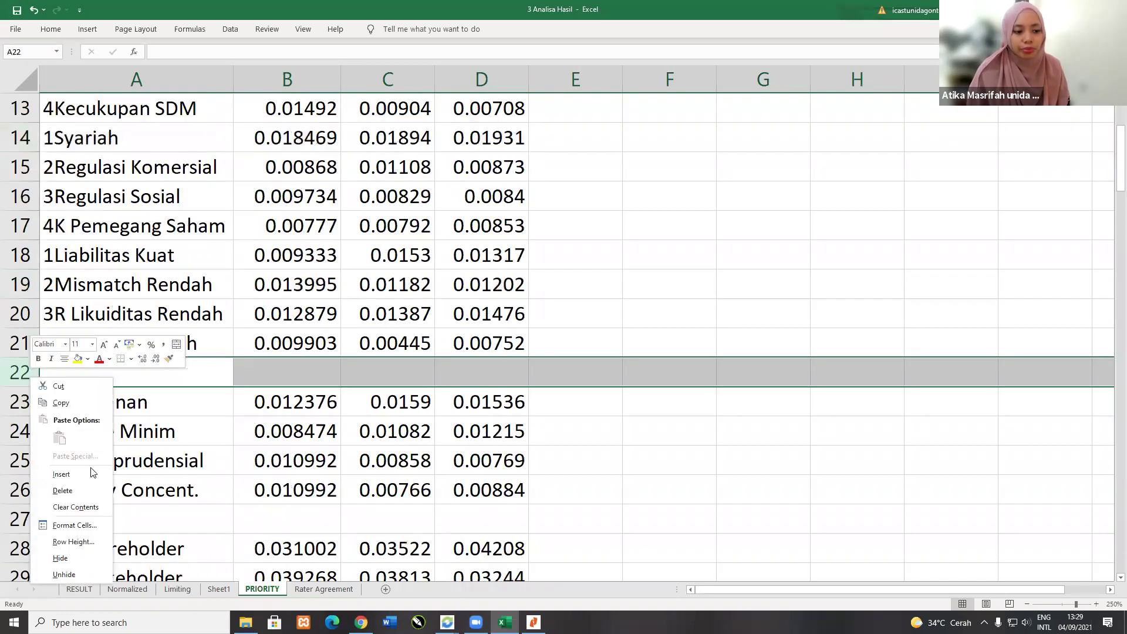
pyautogui.press('d')
pyautogui.click(106, 455)
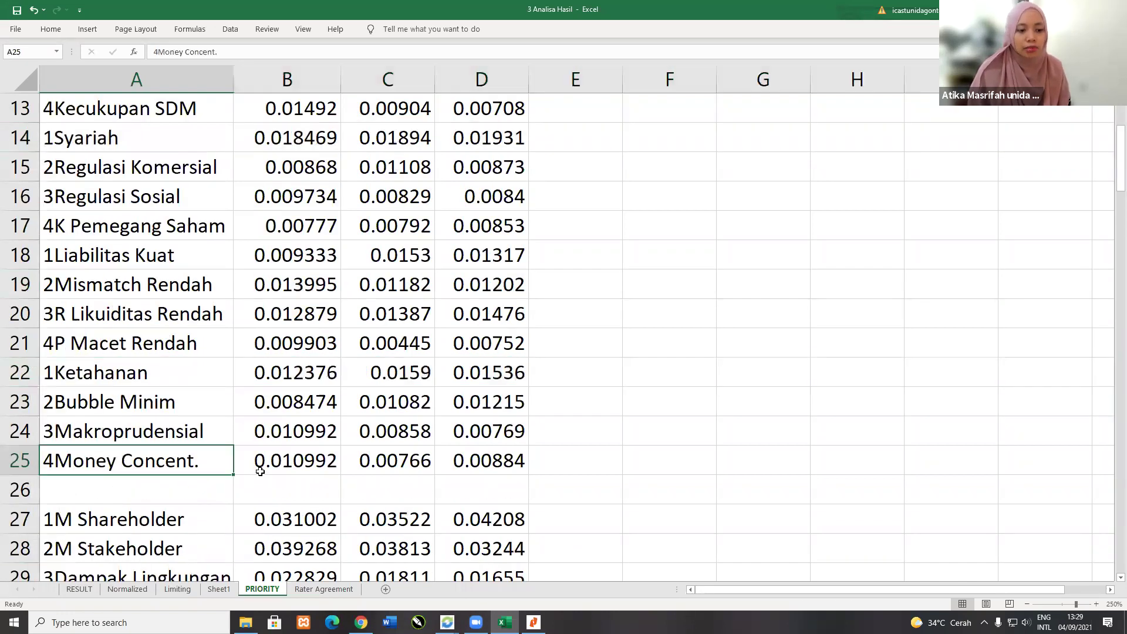
# Step: Total each group's sub-criteria in row 26 with =SUM(B10:B25) in B26, extended to D26, and format the totals bold red
pyautogui.scroll(2, 259, 467)
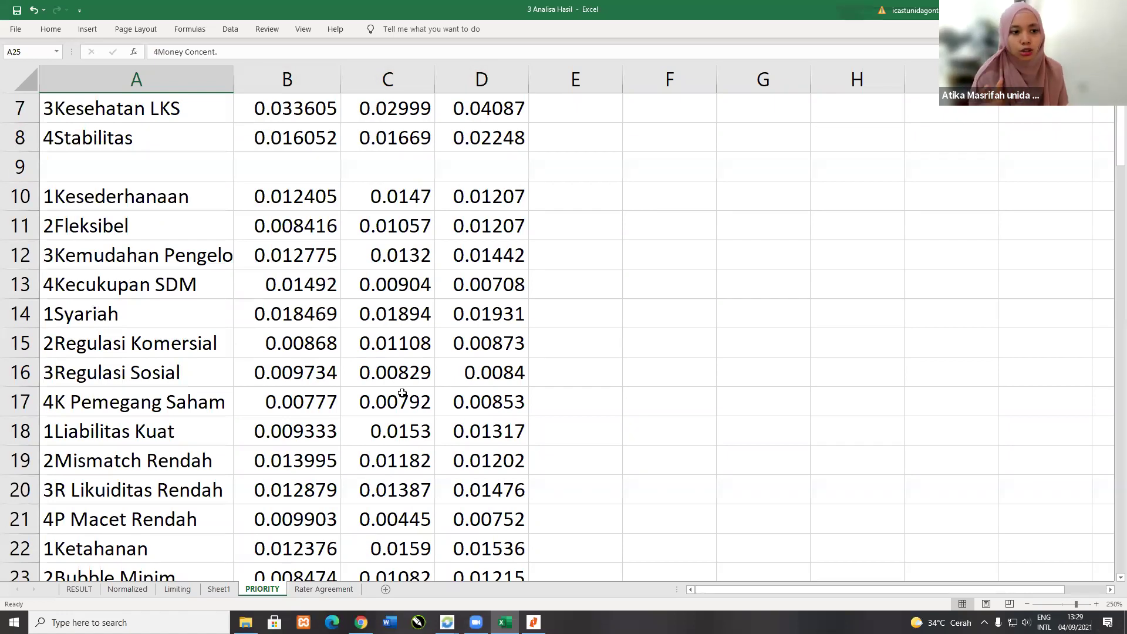
pyautogui.scroll(-2, 402, 393)
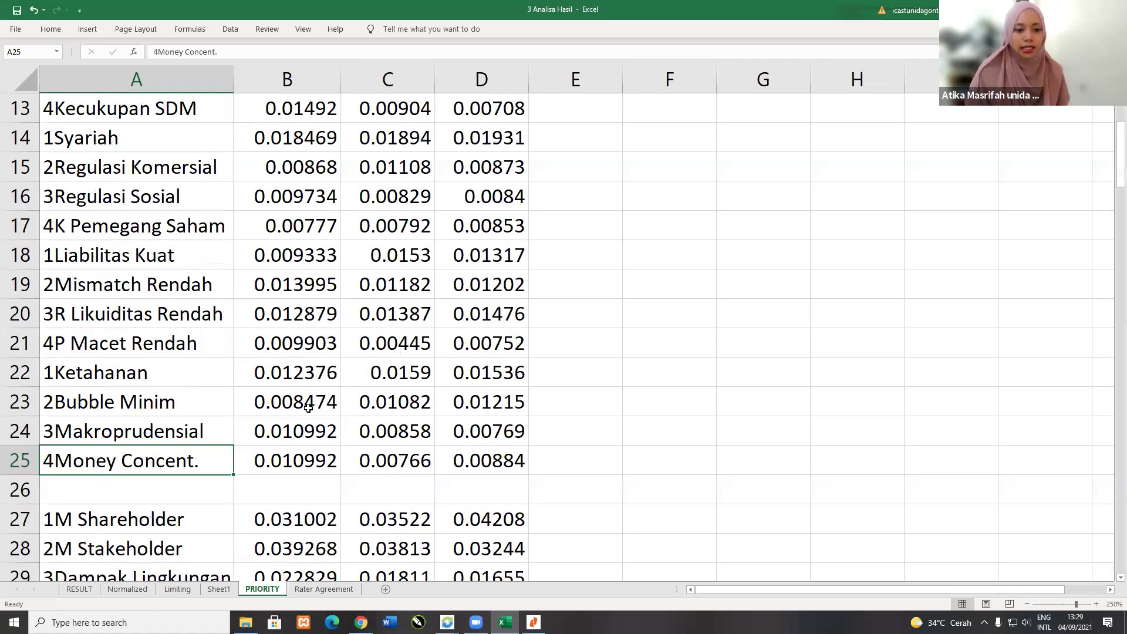
pyautogui.scroll(-1, 308, 408)
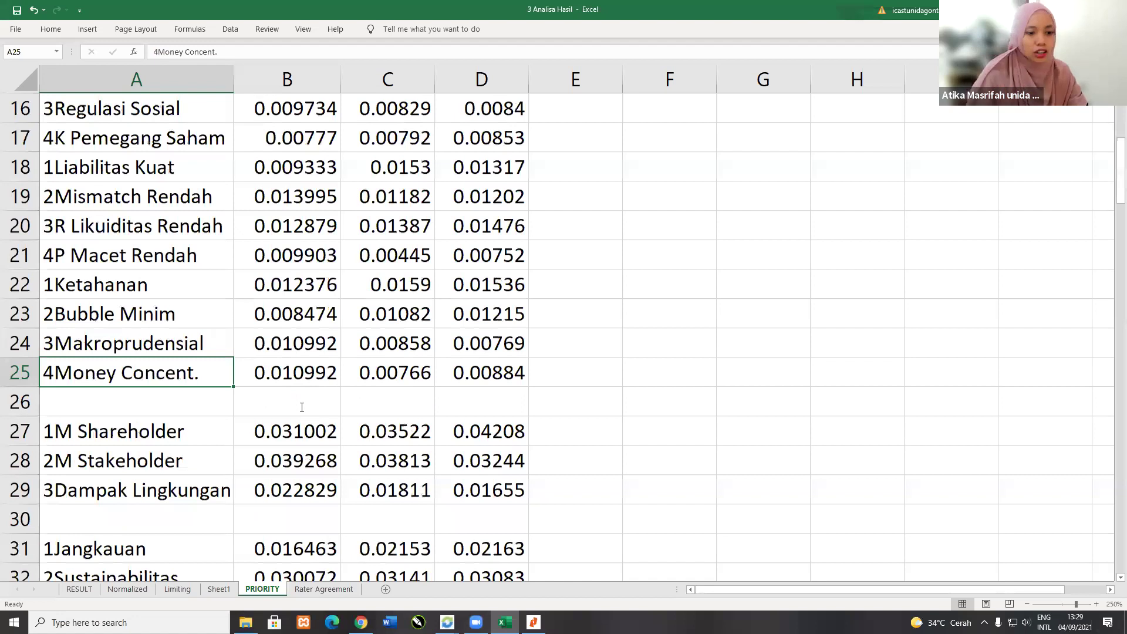
pyautogui.click(302, 407)
pyautogui.write('=S')
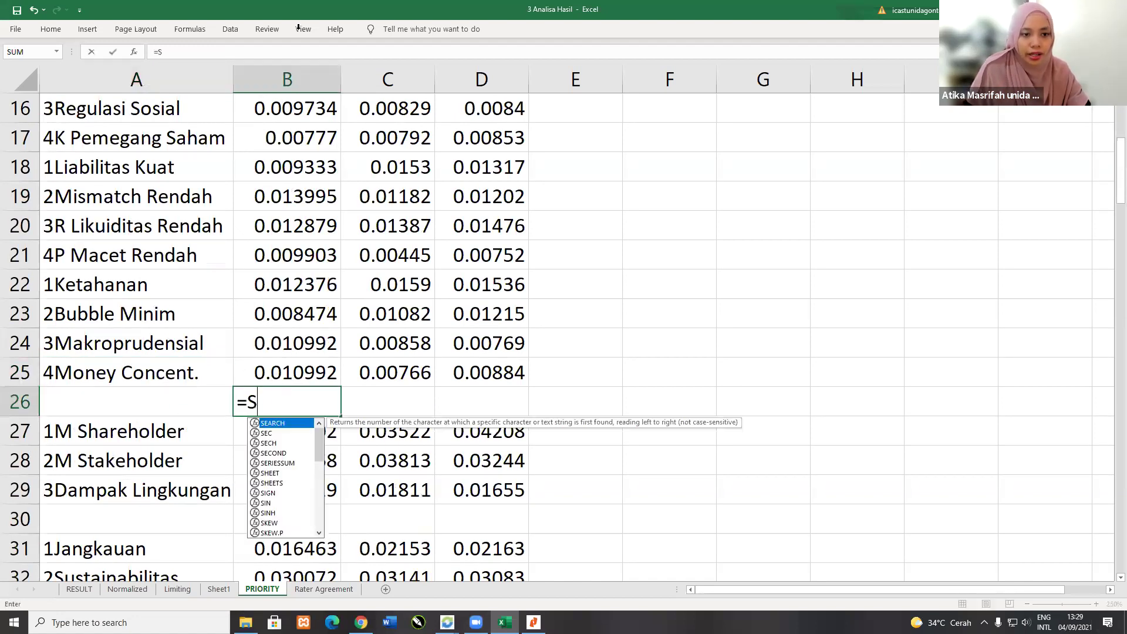
pyautogui.write('UM(')
pyautogui.moveTo(288, 372); pyautogui.dragTo(285, 130)
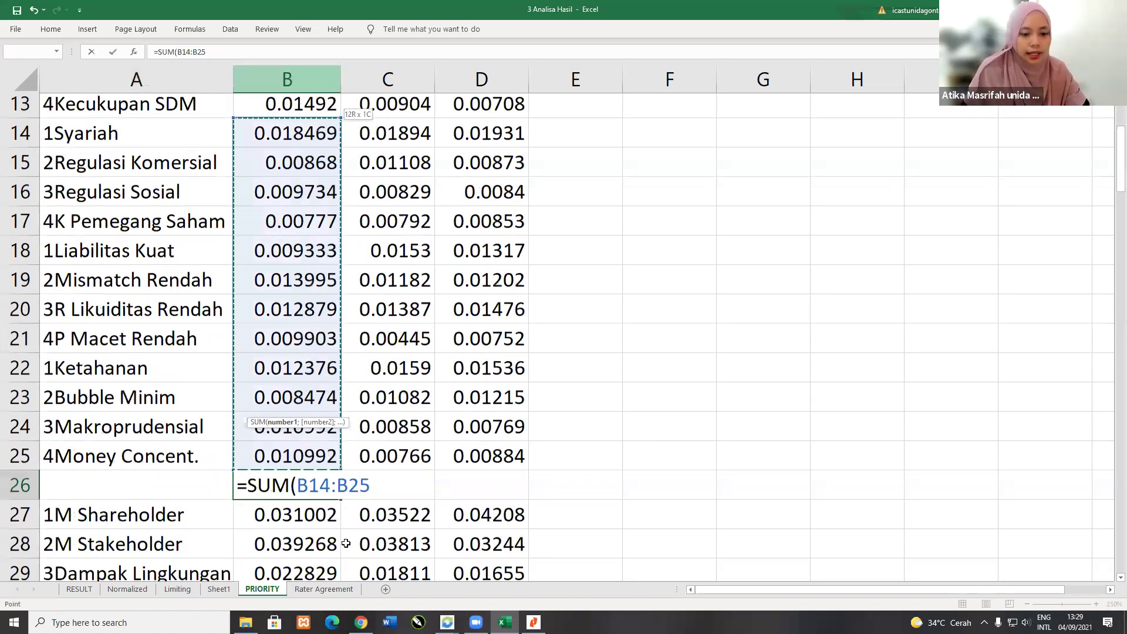
pyautogui.hotkey('shift', 'Up')
pyautogui.hotkey('shift', 'Up')
pyautogui.hotkey('shift', 'Up')
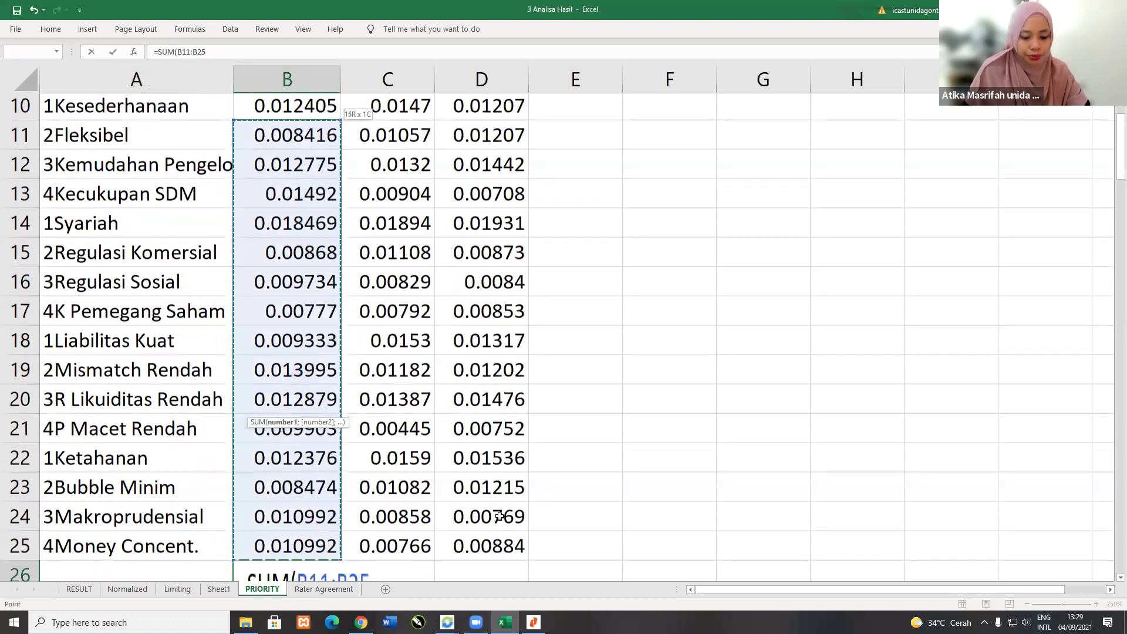
pyautogui.hotkey('shift', 'Up')
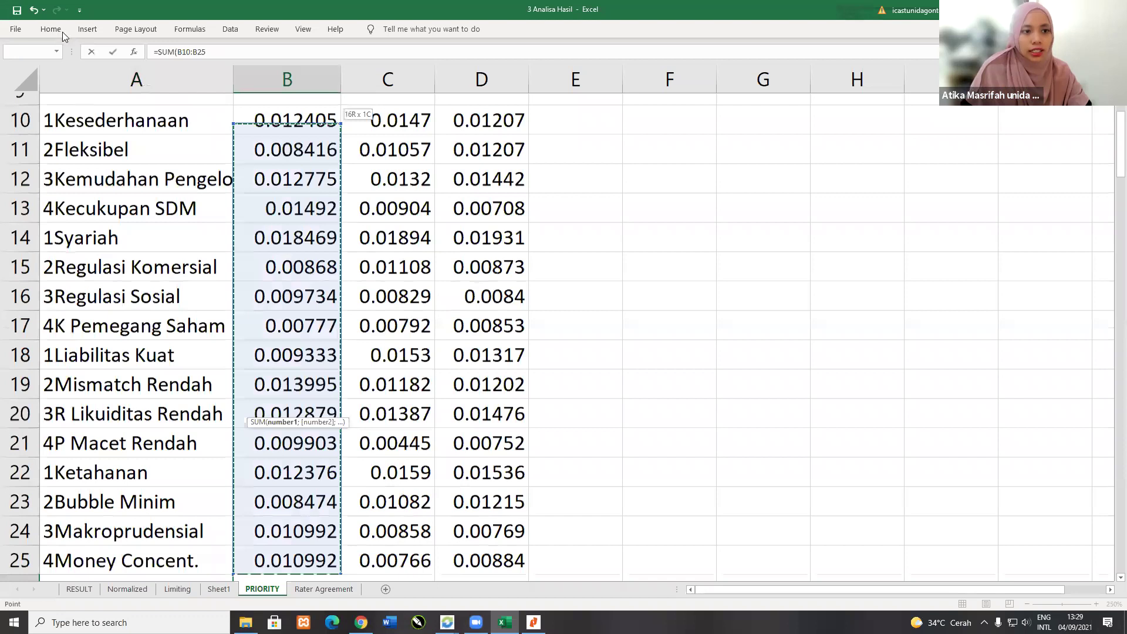
pyautogui.hotkey('ctrl', 'Return')
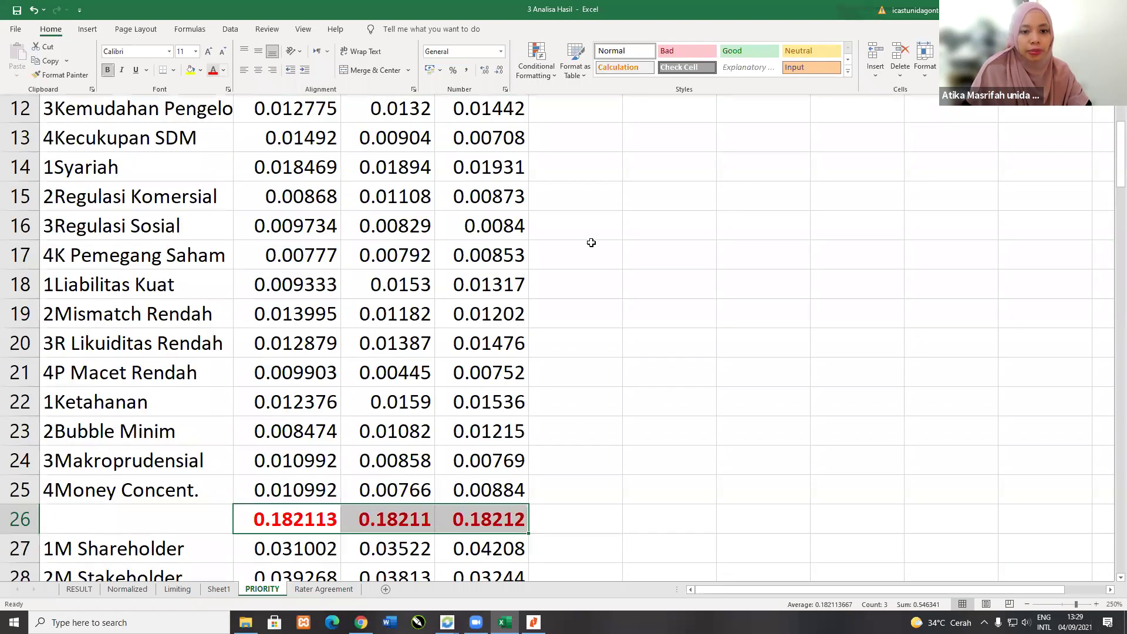
# Step: Enter =B10/$B$26 in F10 to normalise the GM EXPERT value of Kesederhanaan by the column total
pyautogui.scroll(2, 624, 236)
pyautogui.click(652, 245)
pyautogui.press('Up')
pyautogui.write('=')
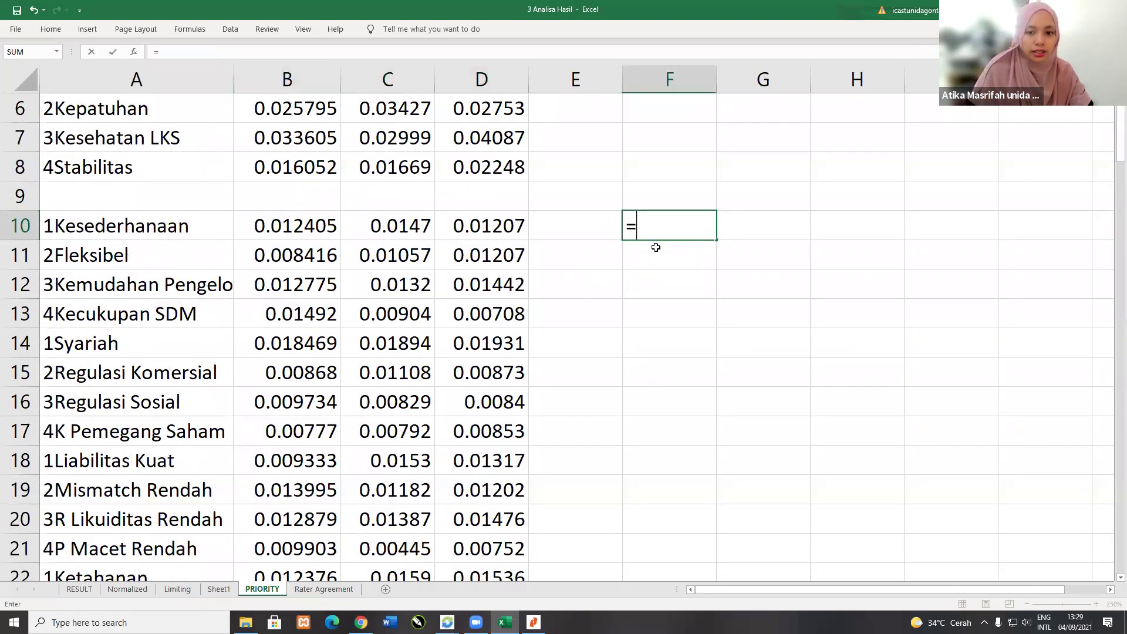
pyautogui.click(293, 237)
pyautogui.write('/')
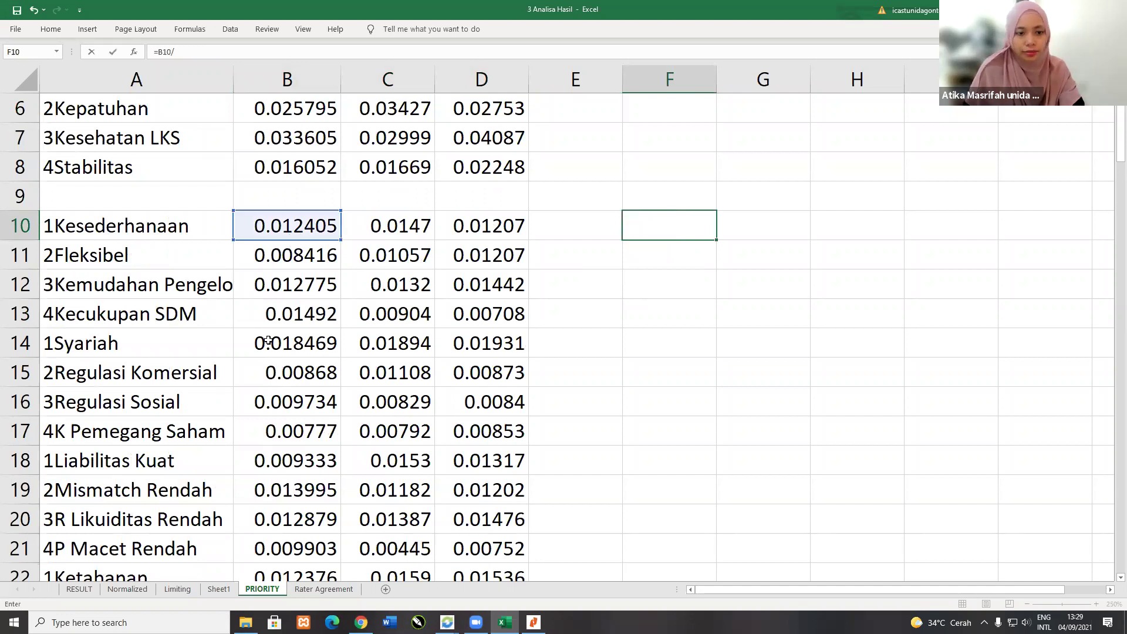
pyautogui.scroll(-2, 276, 390)
pyautogui.scroll(-1, 293, 423)
pyautogui.click(293, 423)
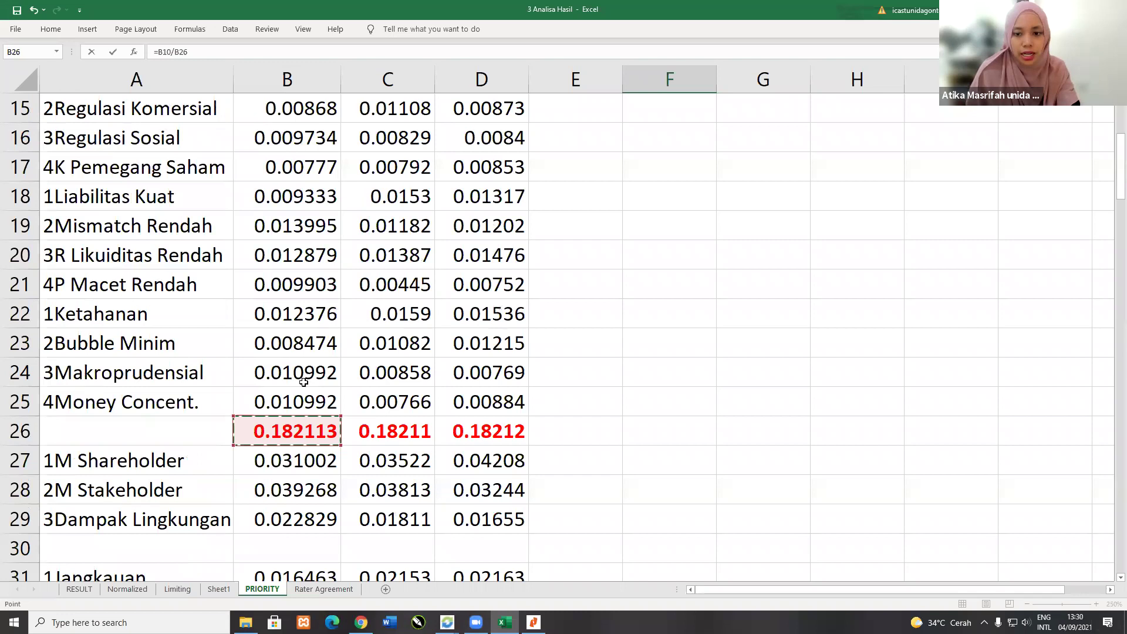
pyautogui.scroll(3, 304, 382)
pyautogui.press('F4')
pyautogui.press('Return')
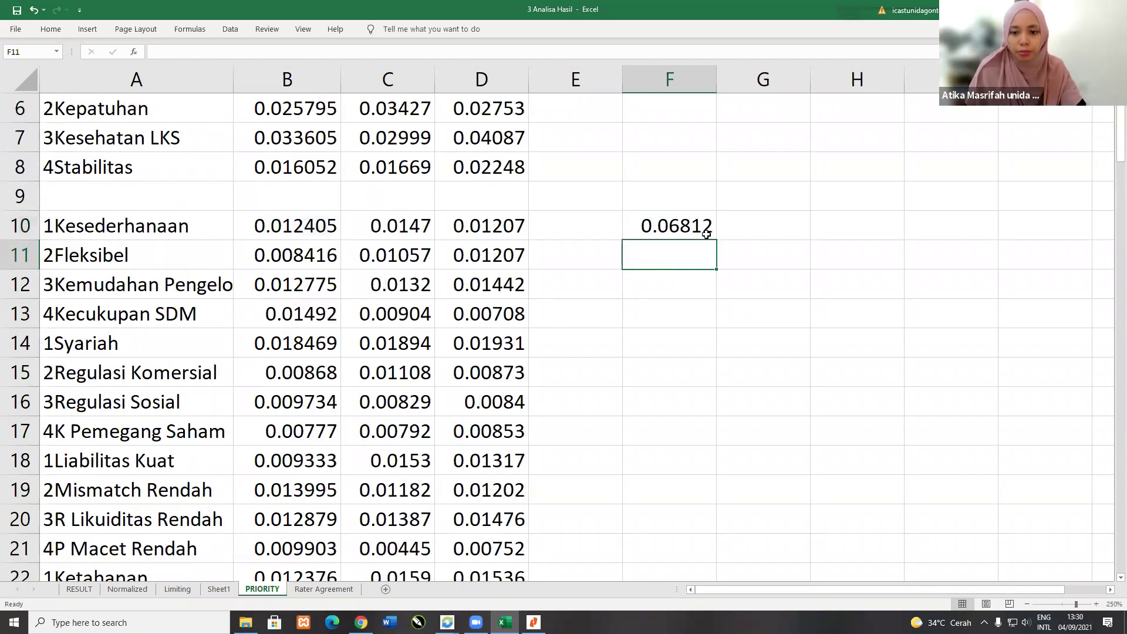
# Step: Fill the F10 formula down to F25 and format the results as percentages with one decimal
pyautogui.moveTo(717, 239); pyautogui.dragTo(700, 392)
pyautogui.moveTo(717, 240); pyautogui.dragTo(680, 461)
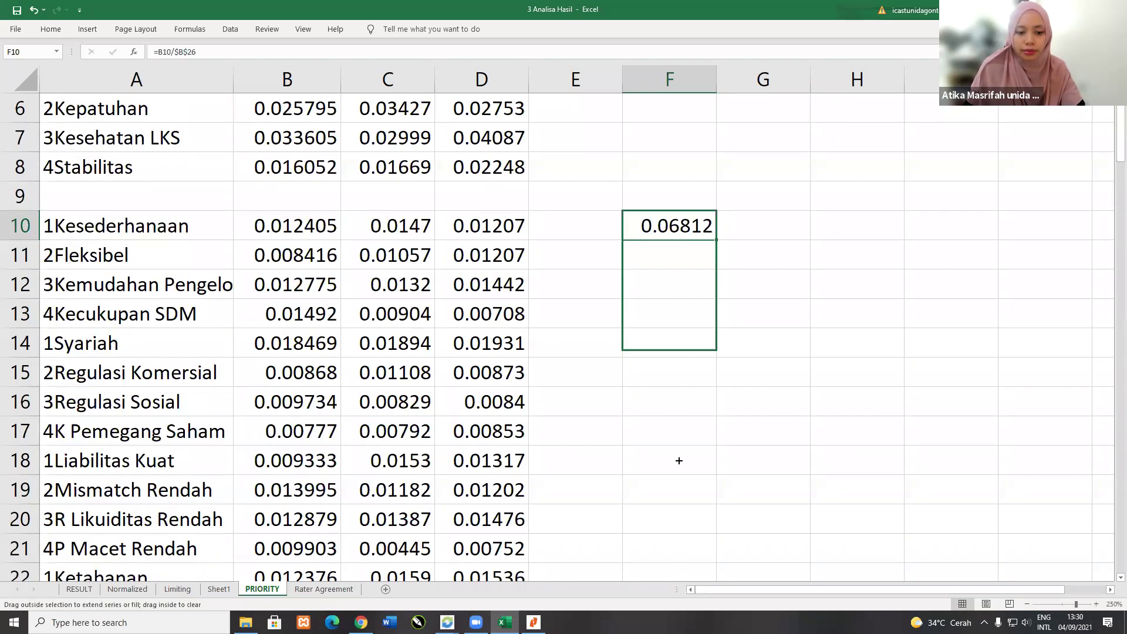
pyautogui.moveTo(638, 294); pyautogui.dragTo(696, 287)
pyautogui.click(51, 30)
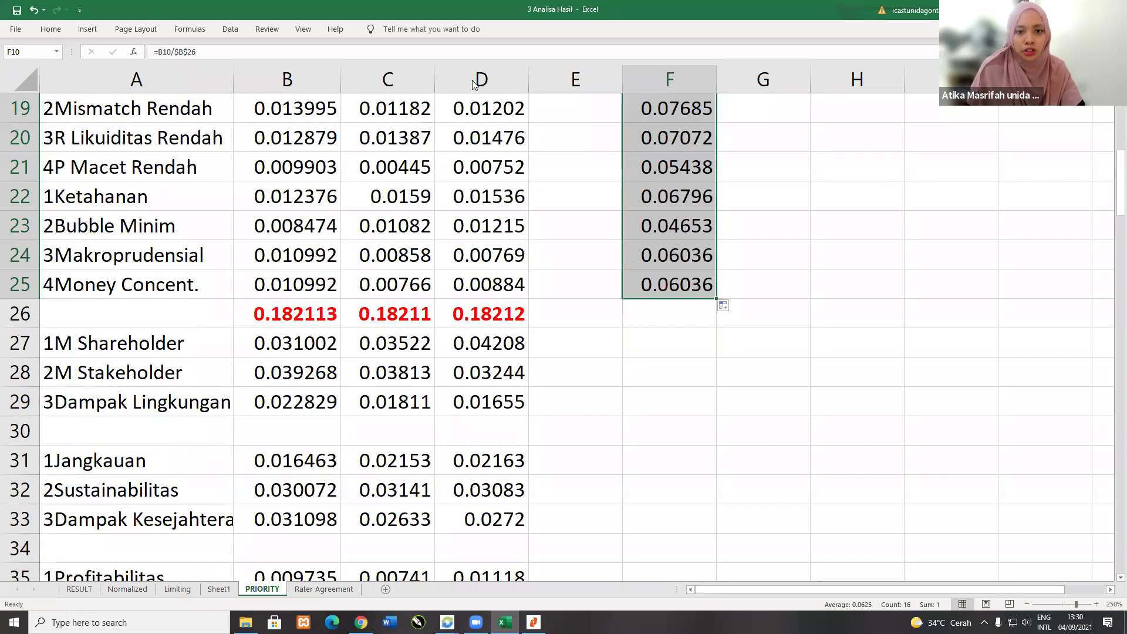
pyautogui.click(456, 75)
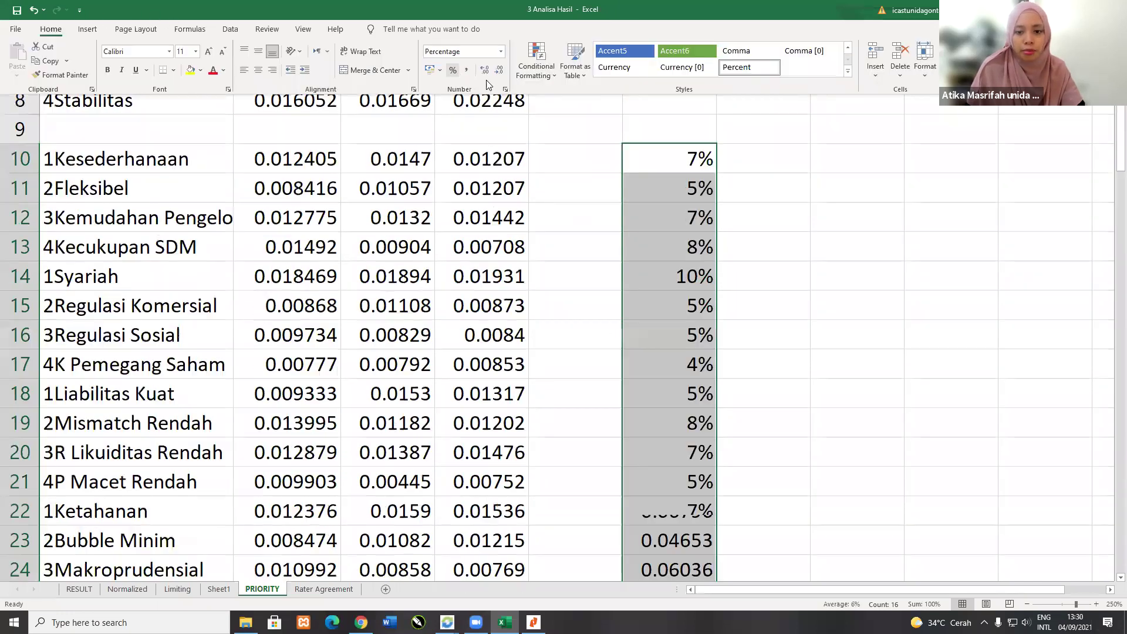
pyautogui.scroll(2, 756, 364)
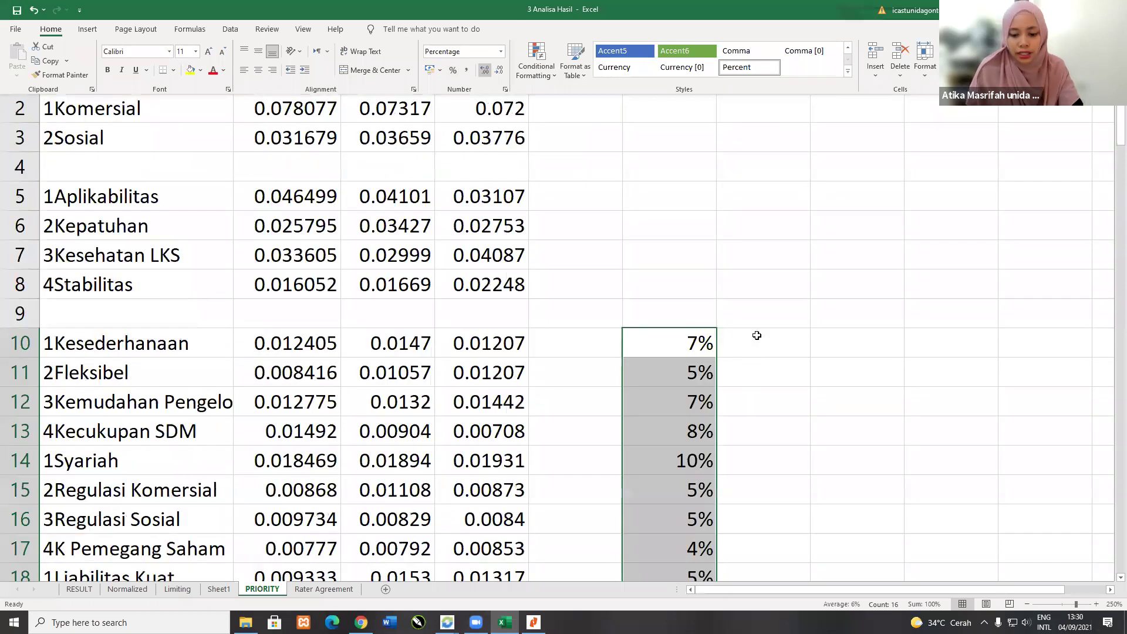
# Step: Enter =C10/$C$26 in G10 to normalise the GM BUS value of Kesederhanaan
pyautogui.click(756, 336)
pyautogui.write('=')
pyautogui.click(404, 332)
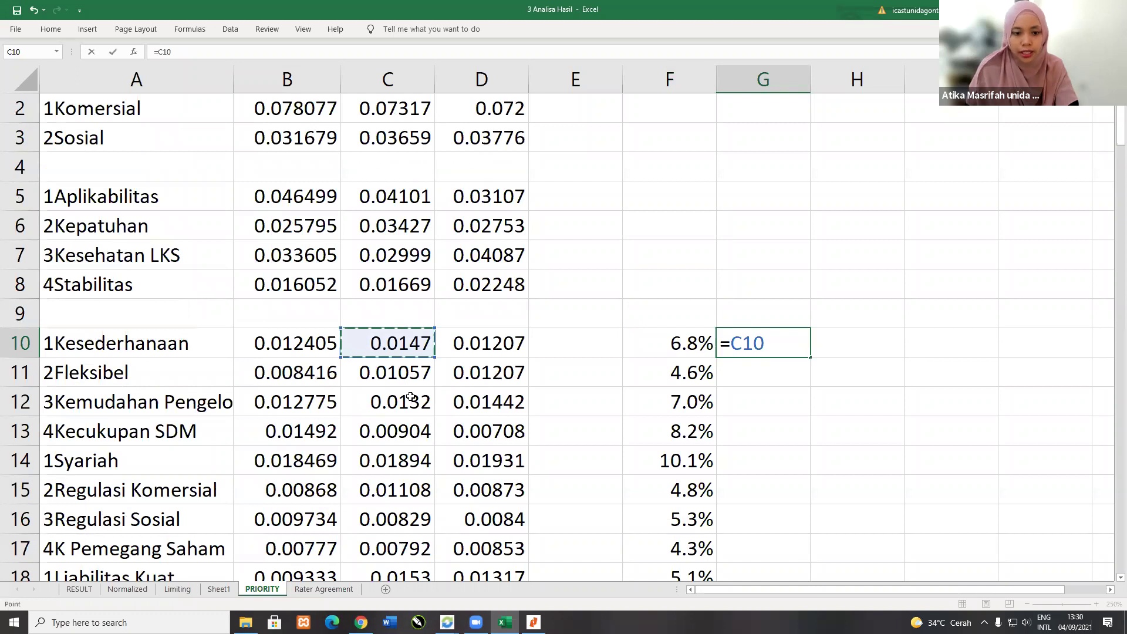
pyautogui.write('/')
pyautogui.scroll(-4, 405, 452)
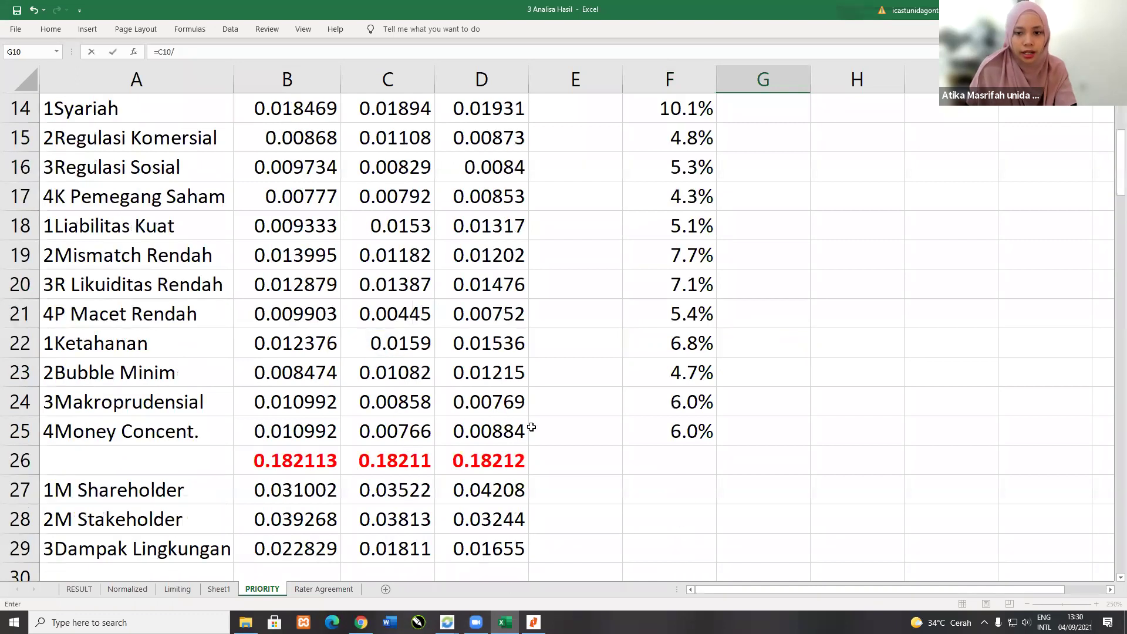
pyautogui.click(395, 460)
pyautogui.press('F4')
pyautogui.scroll(4, 793, 429)
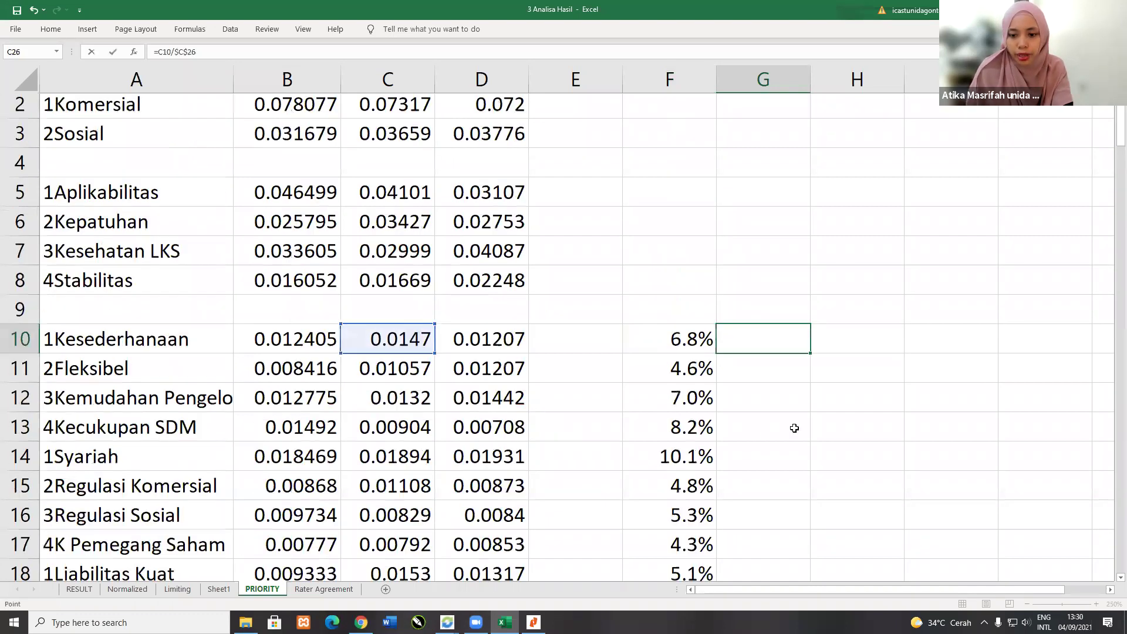
pyautogui.press('Return')
# Step: Fill the G10 formula down to G25 and format the GM BUS shares as percentages with one decimal
pyautogui.click(803, 350)
pyautogui.moveTo(810, 357); pyautogui.dragTo(796, 459)
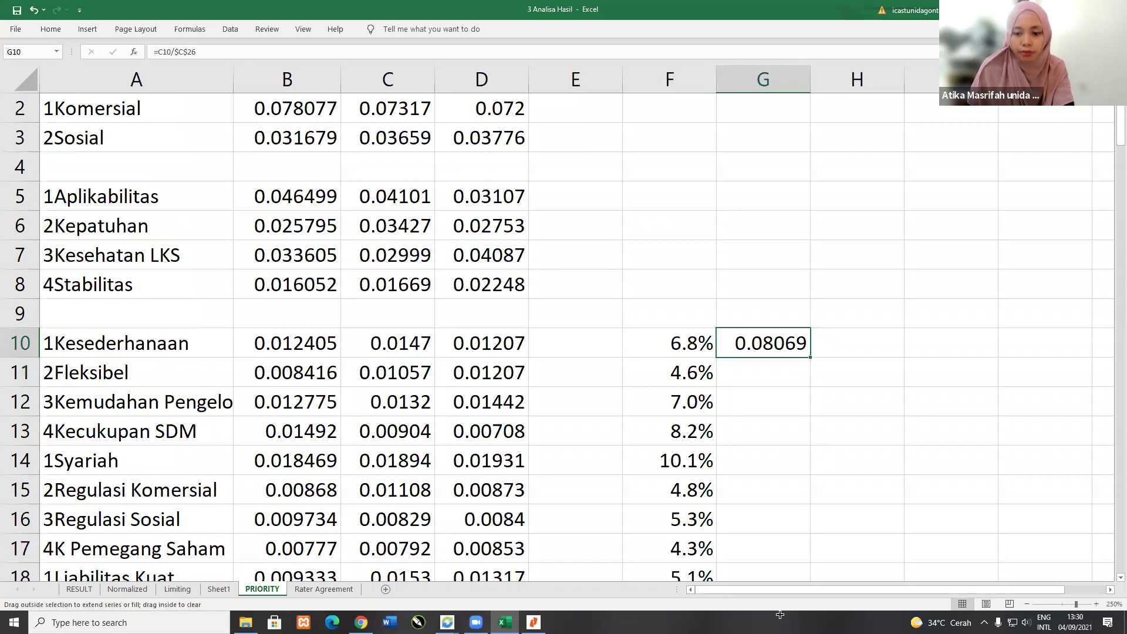
pyautogui.moveTo(761, 527); pyautogui.dragTo(405, 59)
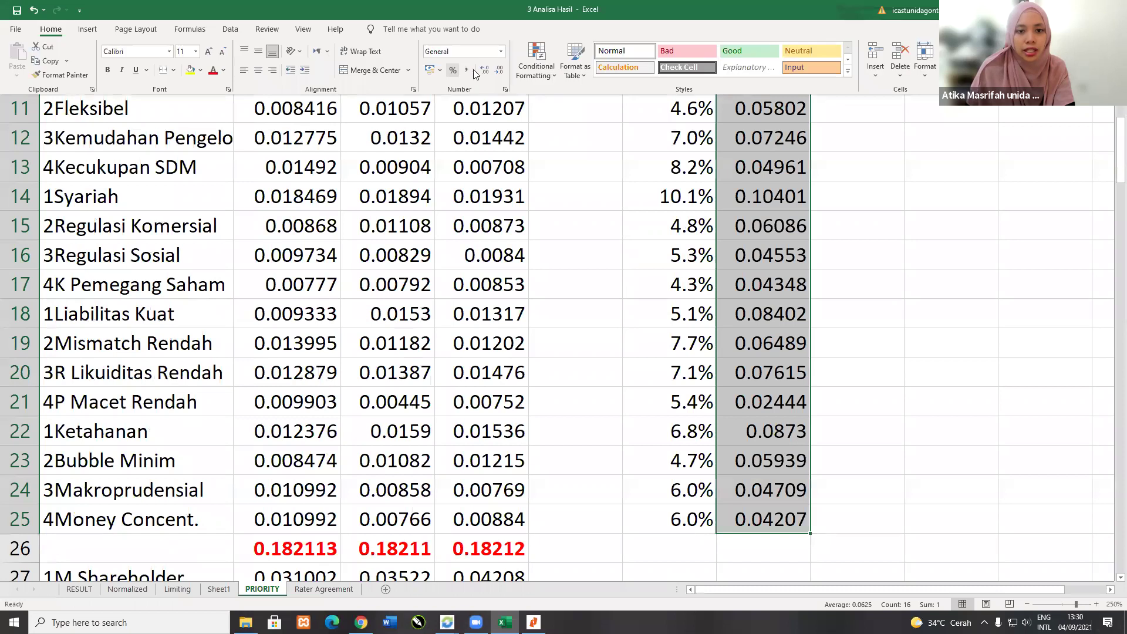
pyautogui.hotkey('ctrl', 'shift', '5')
pyautogui.scroll(3, 830, 339)
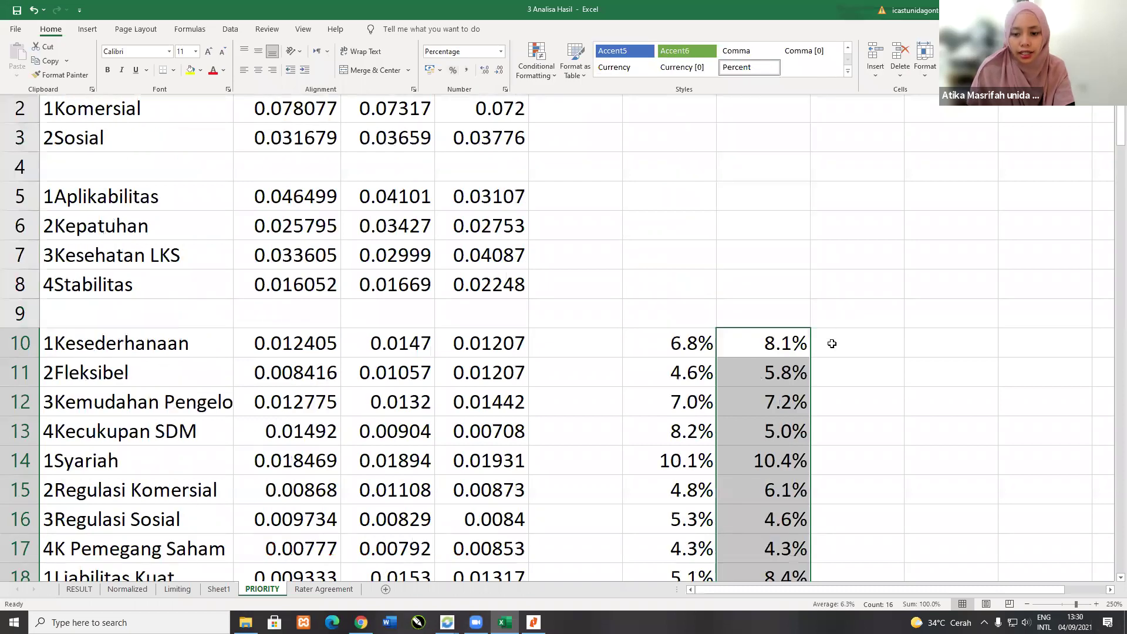
# Step: Enter =D10/$D$26 in H10 to normalise the GM BPRS value of Kesederhanaan
pyautogui.click(830, 341)
pyautogui.write('=')
pyautogui.click(489, 340)
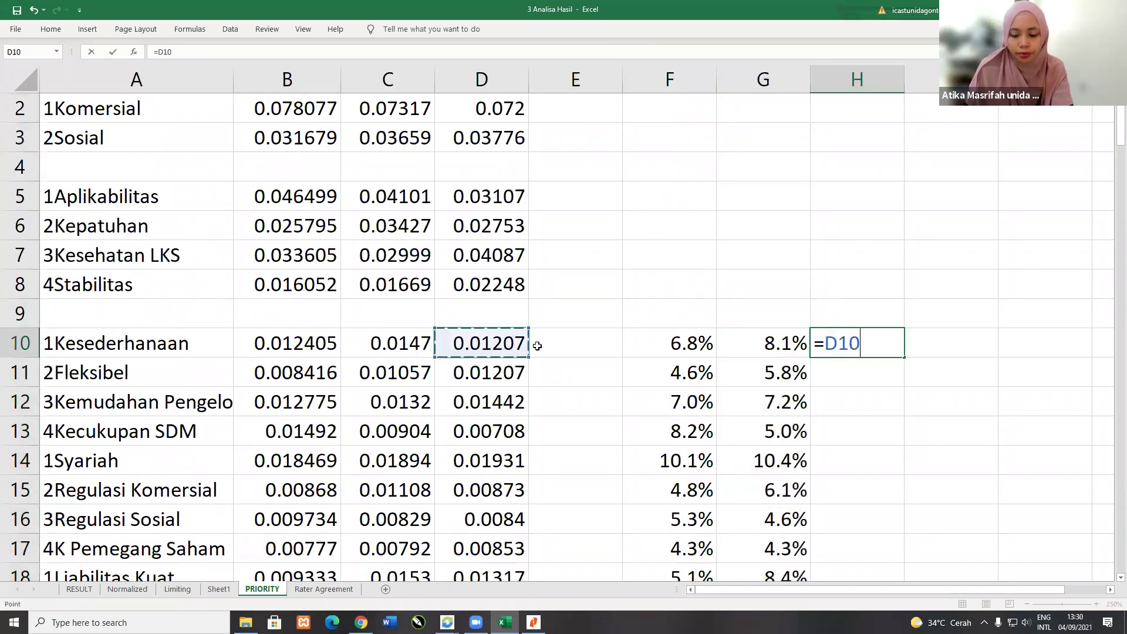
pyautogui.write('/')
pyautogui.scroll(-6, 485, 286)
pyautogui.click(486, 290)
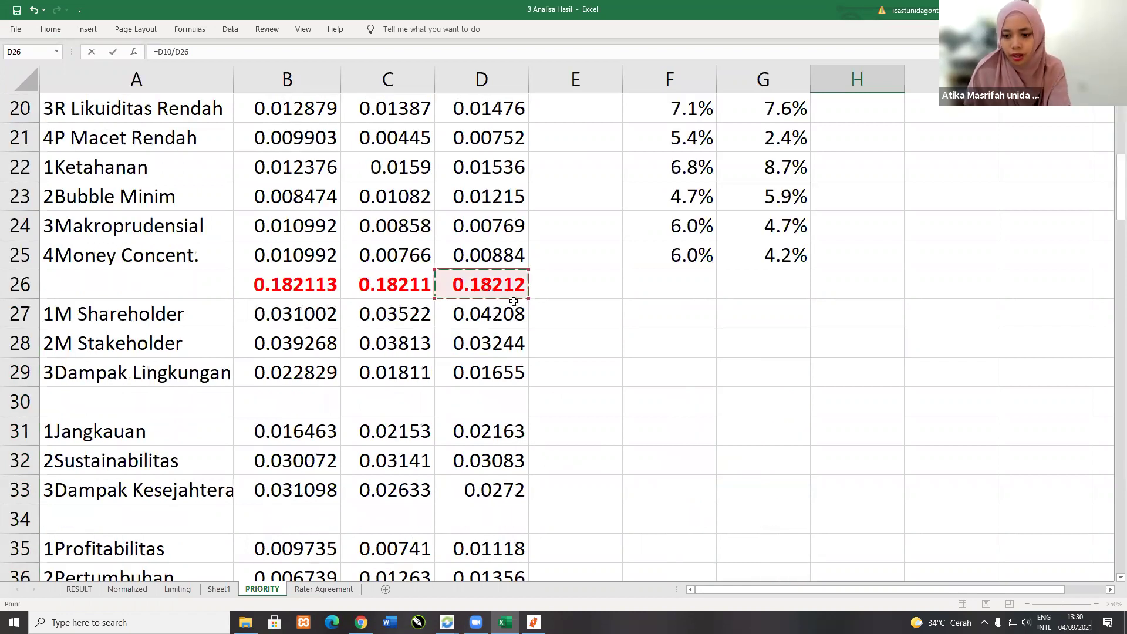
pyautogui.press('F4')
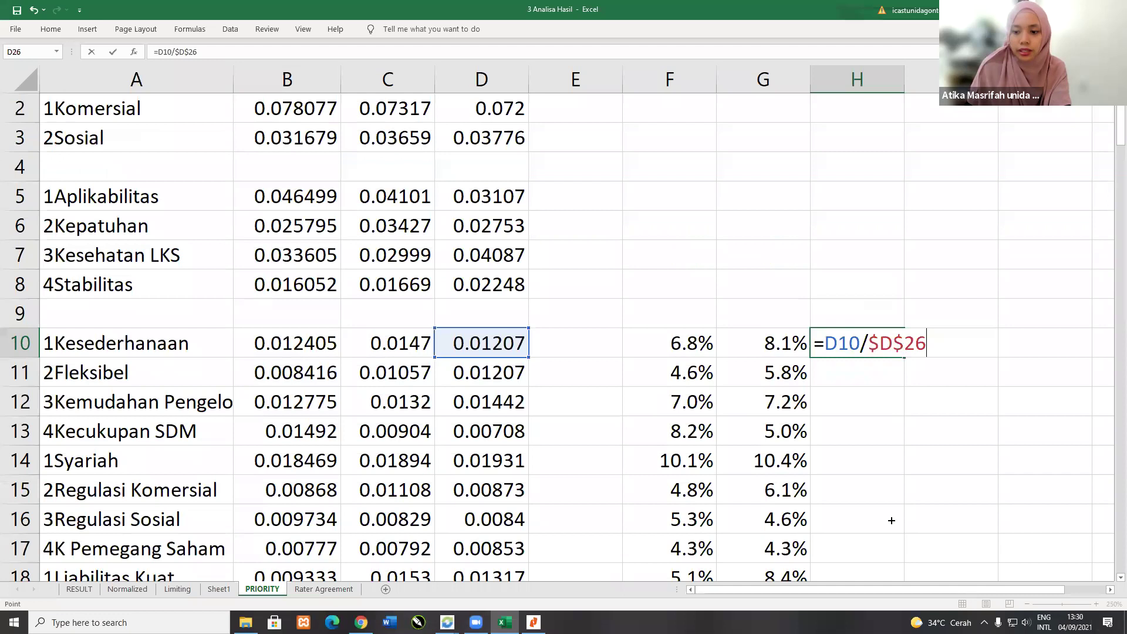
pyautogui.hotkey('ctrl', 'Return')
# Step: Fill the H10 formula down to H25 and format the GM BPRS shares as percentages with one decimal
pyautogui.moveTo(882, 520); pyautogui.dragTo(55, 30)
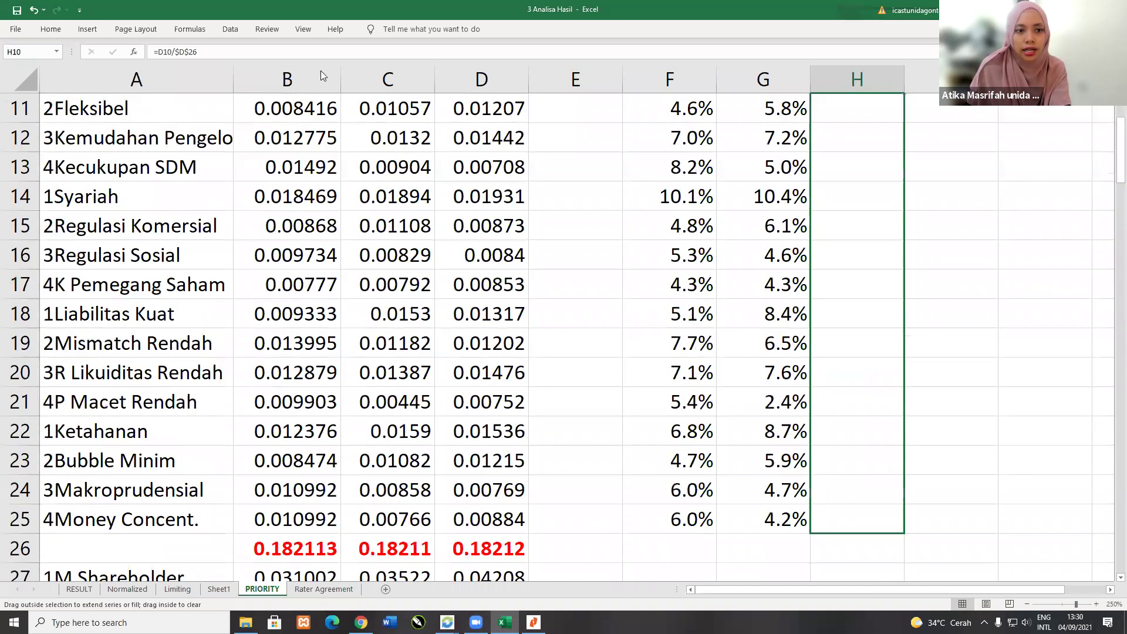
pyautogui.moveTo(462, 74); pyautogui.dragTo(464, 74)
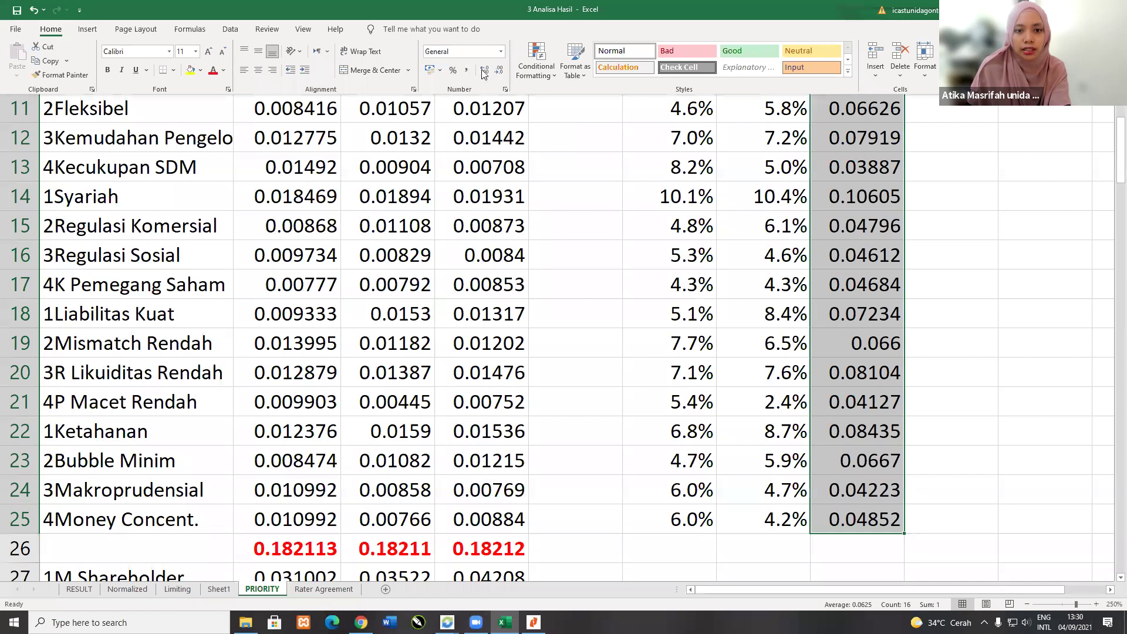
pyautogui.click(452, 70)
pyautogui.scroll(3, 792, 302)
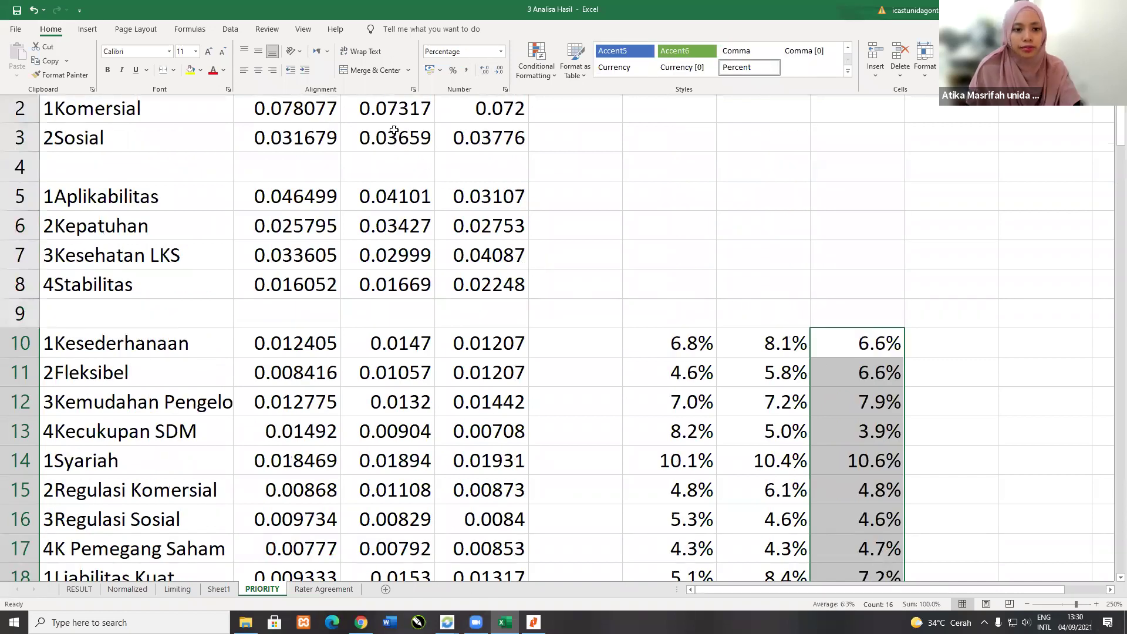
# Step: Copy the three group headers GM EXPERT, GM BUS and GM BPRS from row 1 to F9:H9 above the percentages
pyautogui.moveTo(327, 112); pyautogui.dragTo(493, 109)
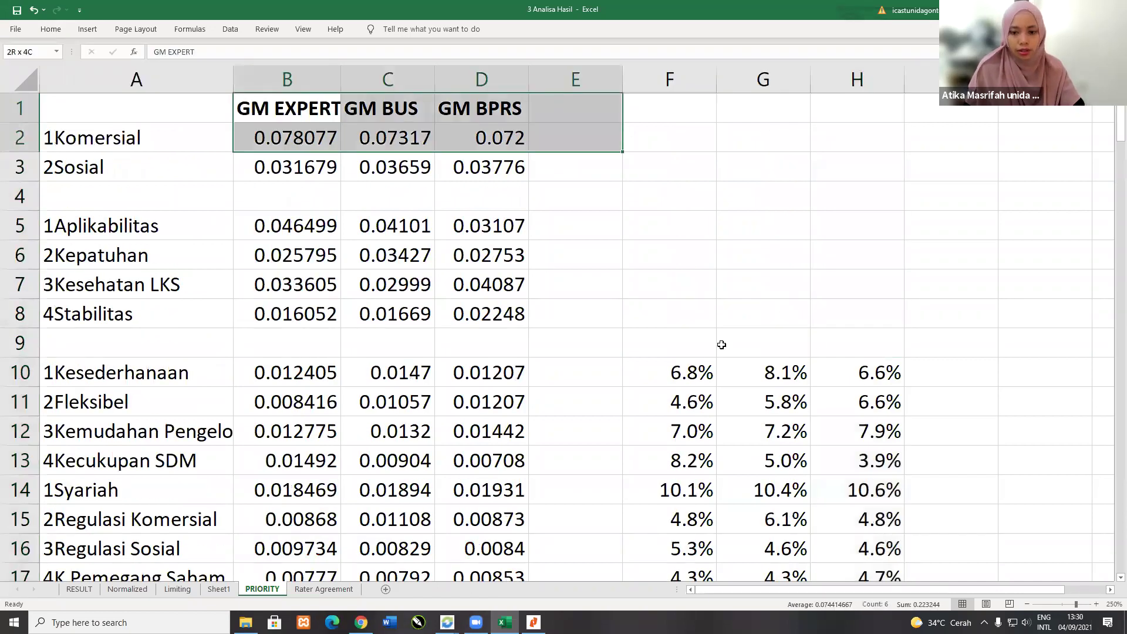
pyautogui.hotkey('ctrl', 'c')
pyautogui.click(695, 341)
pyautogui.hotkey('ctrl', 'v')
# Step: Copy the criteria labels A10:A25 from Kesederhanaan to Money Concent. into column E starting at E10
pyautogui.click(214, 366)
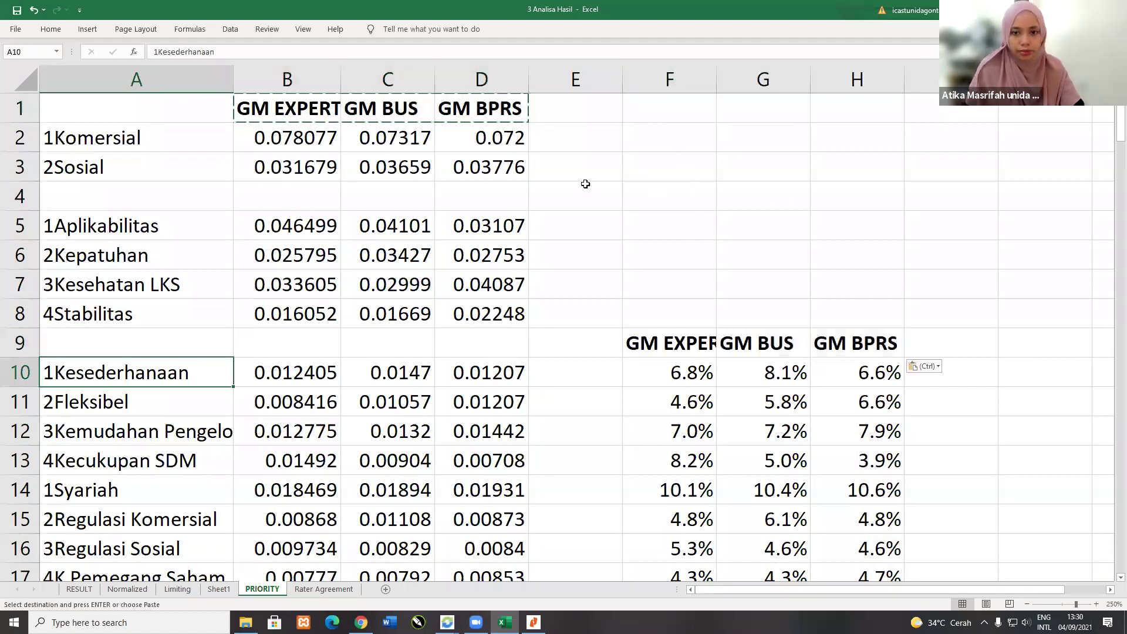
pyautogui.hotkey('ctrl', 'shift', 'Down')
pyautogui.hotkey('ctrl', 'c')
pyautogui.scroll(1, 600, 193)
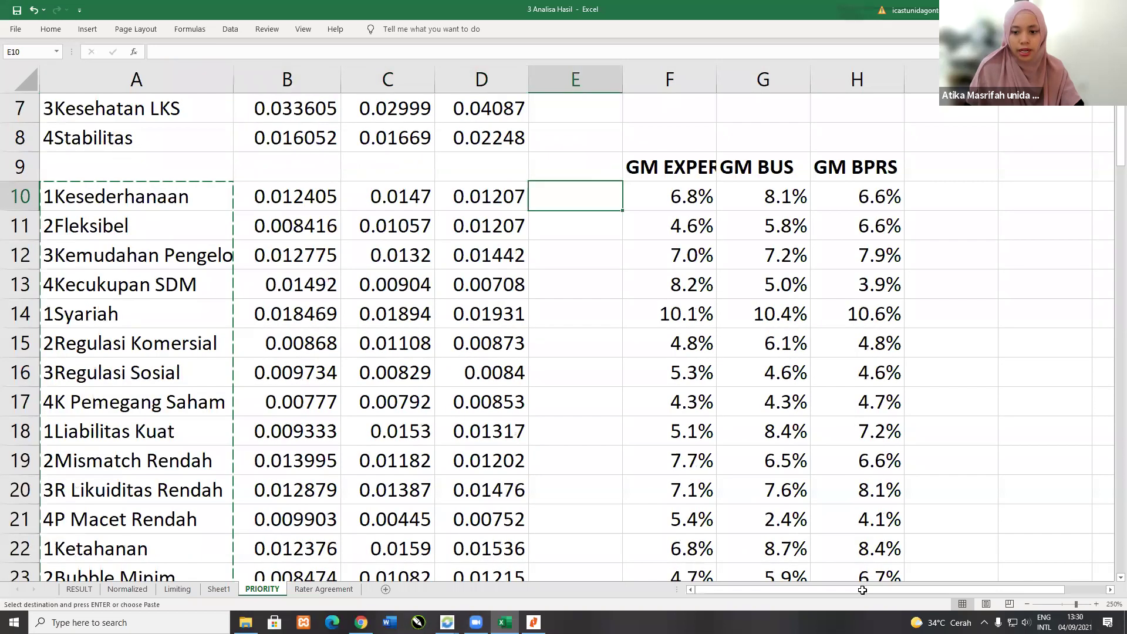
pyautogui.hotkey('ctrl', 'v')
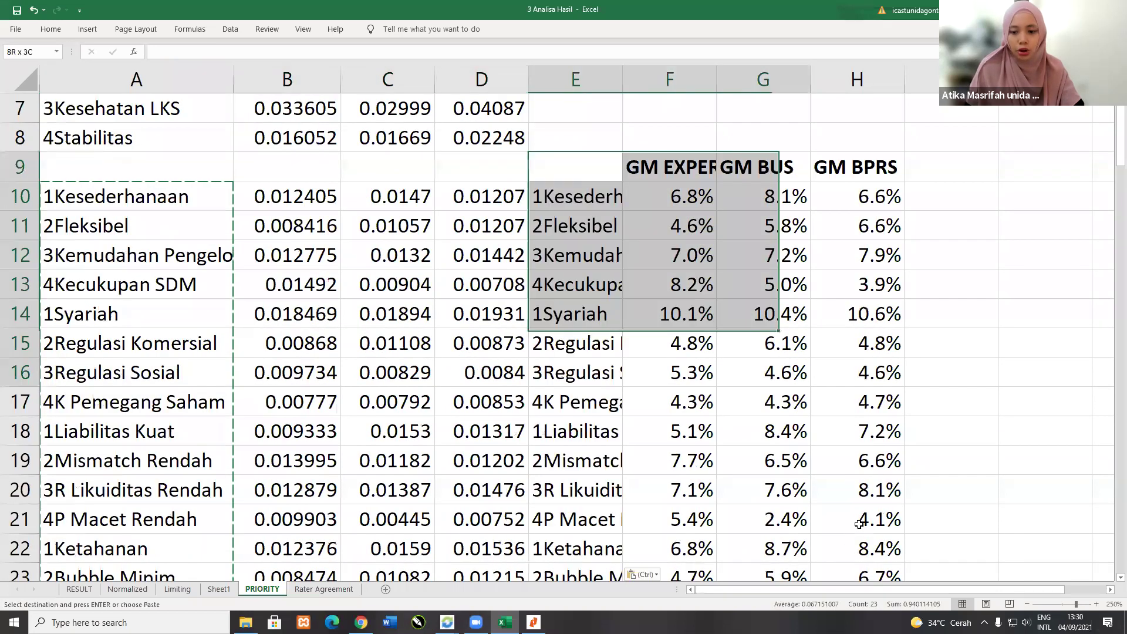
# Step: Insert a 2-D clustered column chart of the percentage table E9:H25 and relocate it beside the table at I10
pyautogui.click(99, 29)
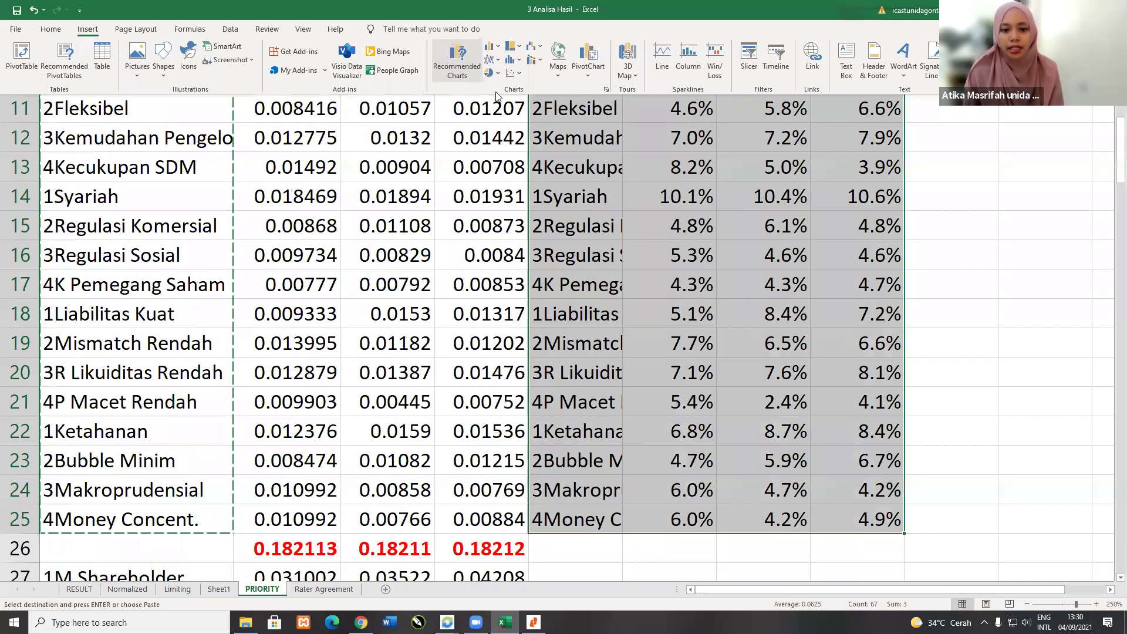
pyautogui.click(492, 46)
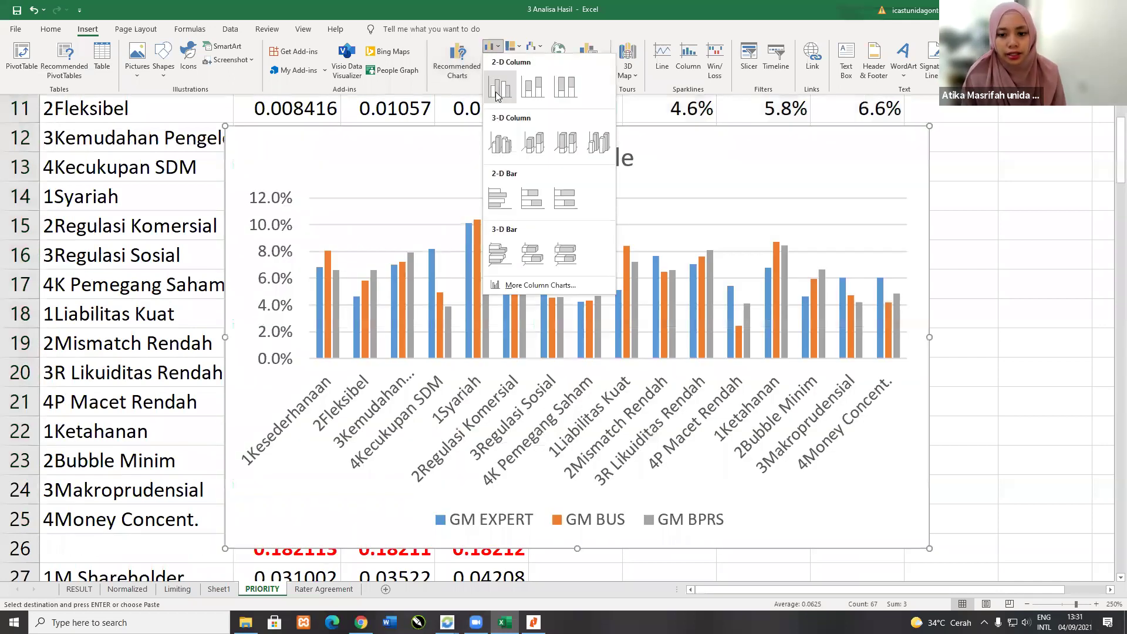
pyautogui.click(666, 118)
pyautogui.press('Delete')
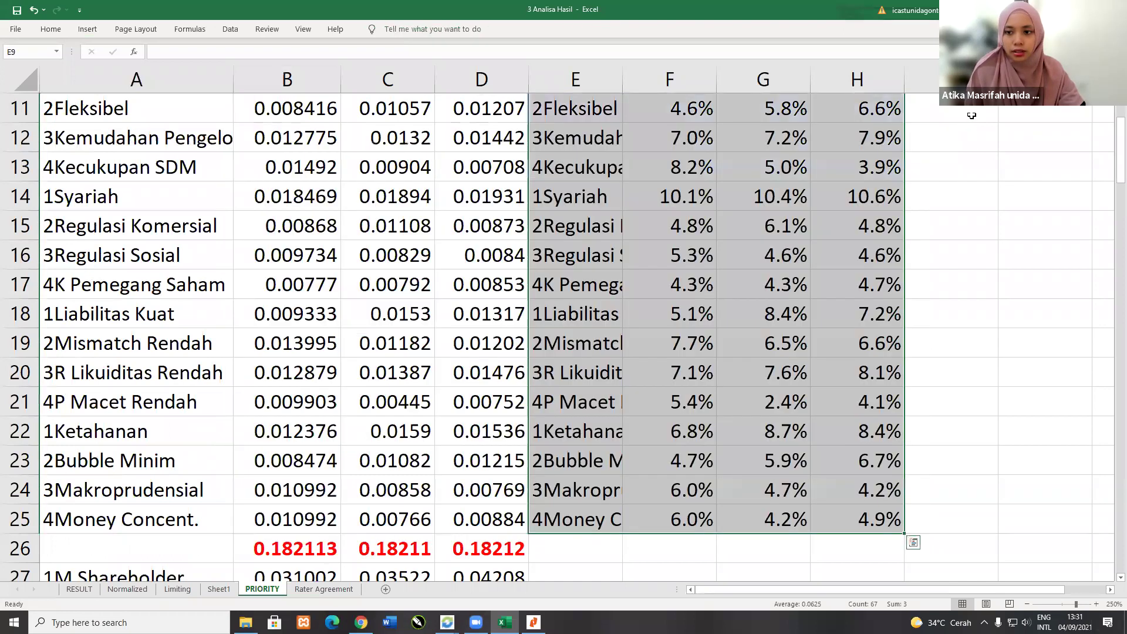
pyautogui.click(944, 224)
pyautogui.scroll(2, 946, 251)
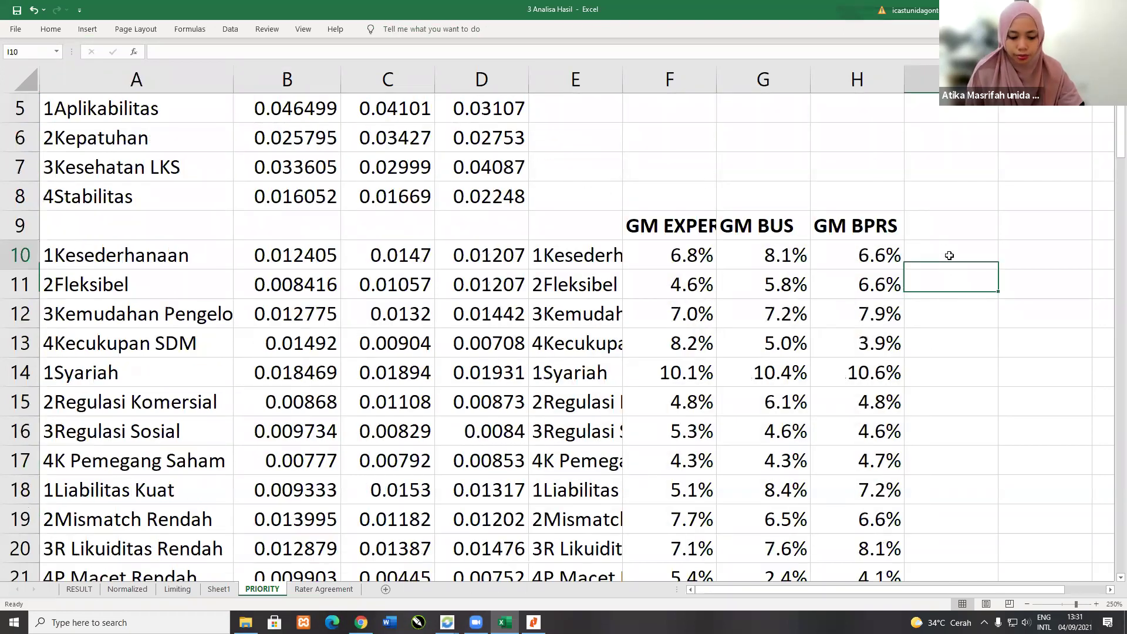
pyautogui.hotkey('ctrl', 'v')
# Step: Delete the title of the clustered column chart
pyautogui.moveTo(969, 585); pyautogui.dragTo(1020, 582)
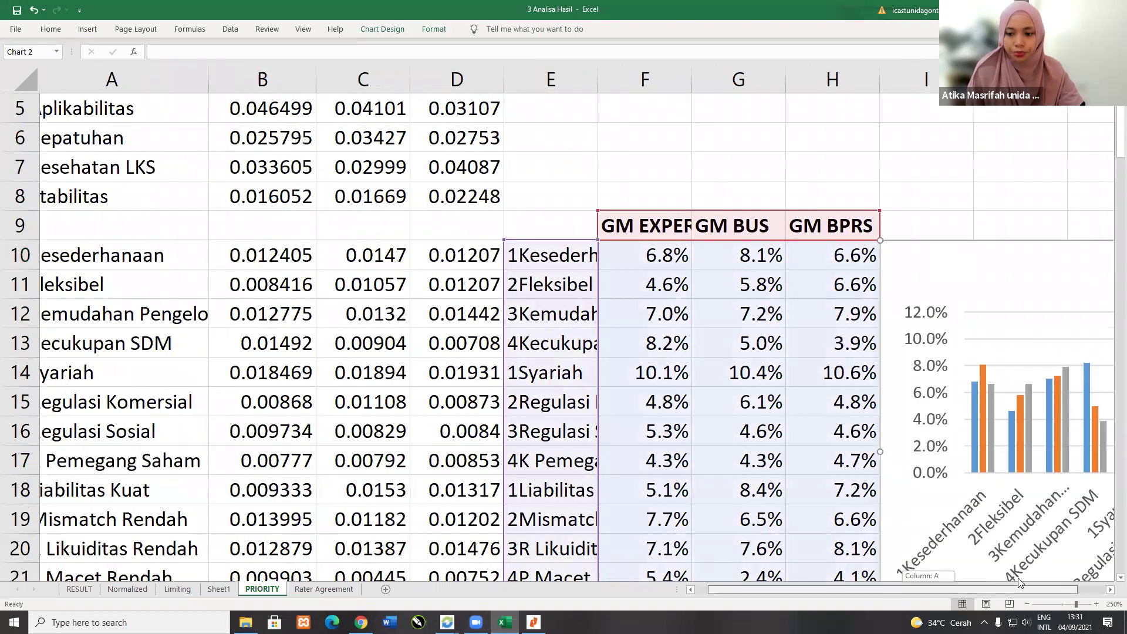
pyautogui.hscroll(2, 969, 220)
pyautogui.click(963, 207)
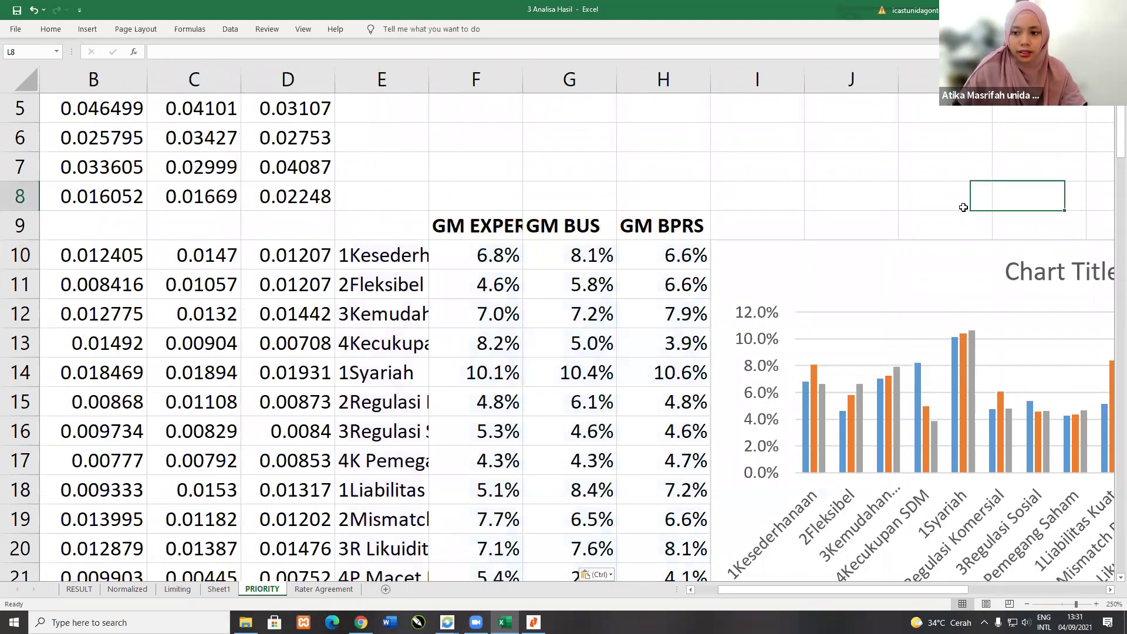
pyautogui.hscroll(6, 964, 207)
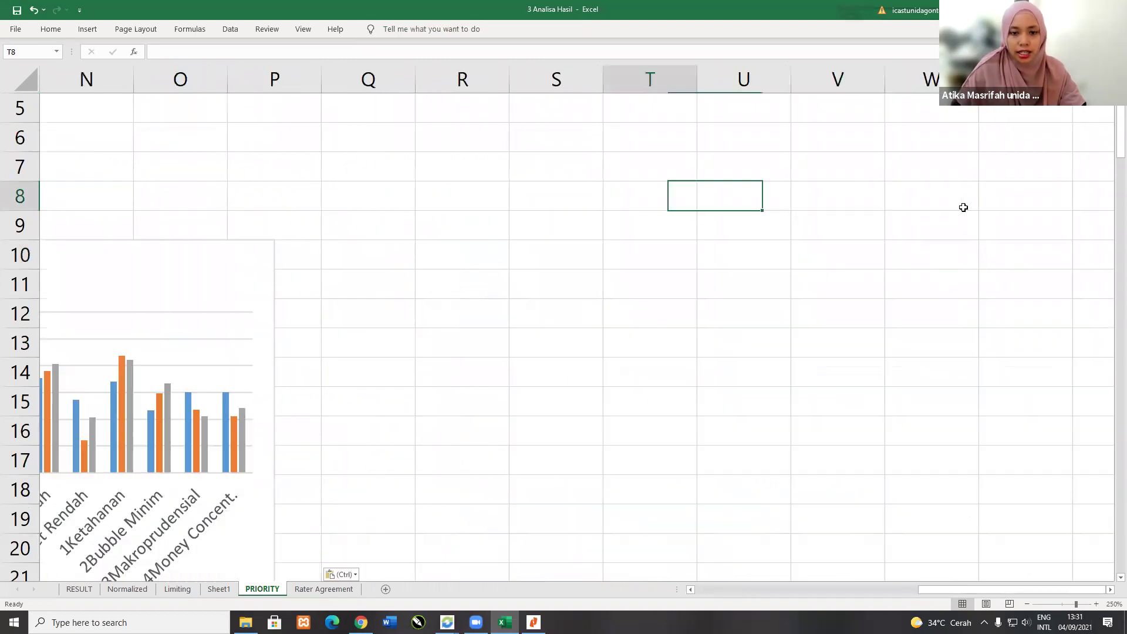
pyautogui.hscroll(-4, 964, 208)
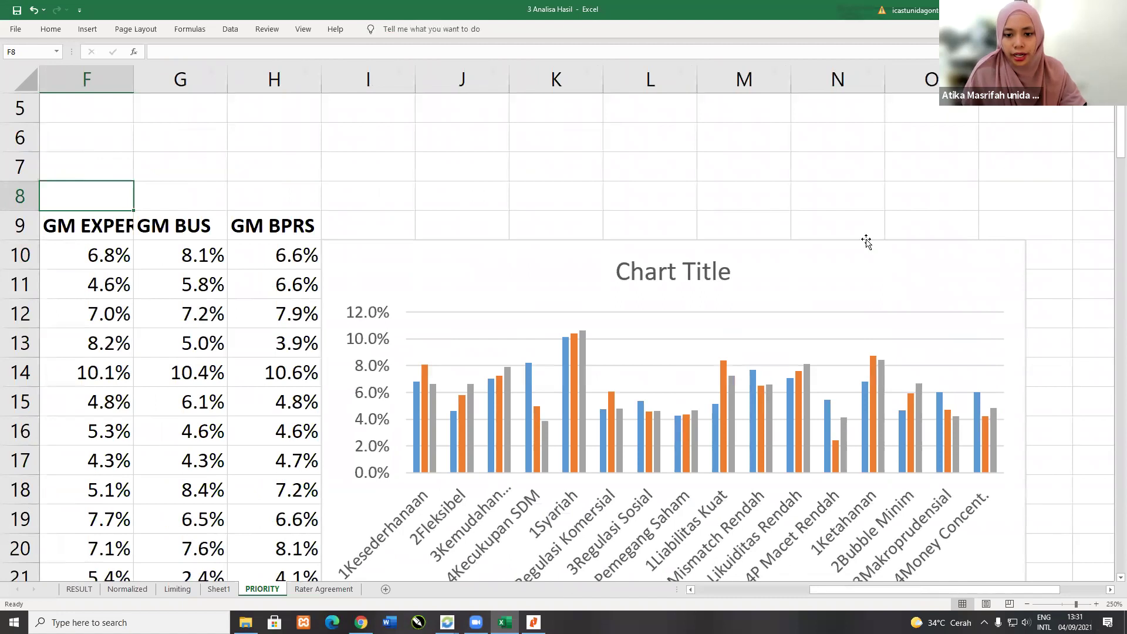
pyautogui.scroll(-1, 865, 241)
pyautogui.click(724, 185)
pyautogui.press('Delete')
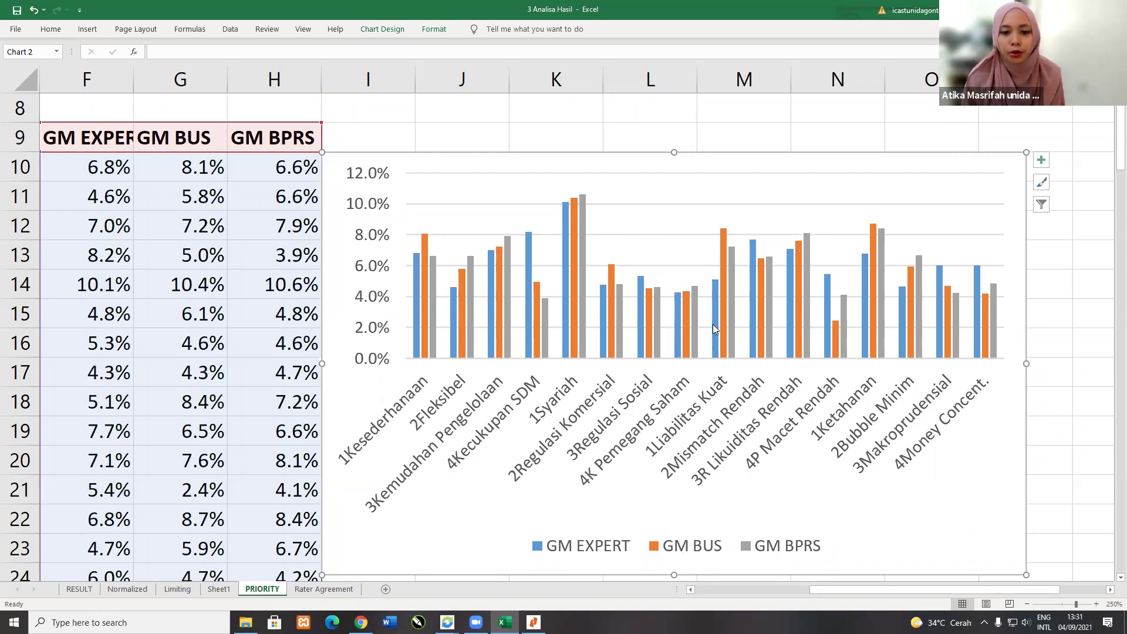
# Step: Try to add data labels to the whole GM BPRS series of the chart
pyautogui.click(581, 215)
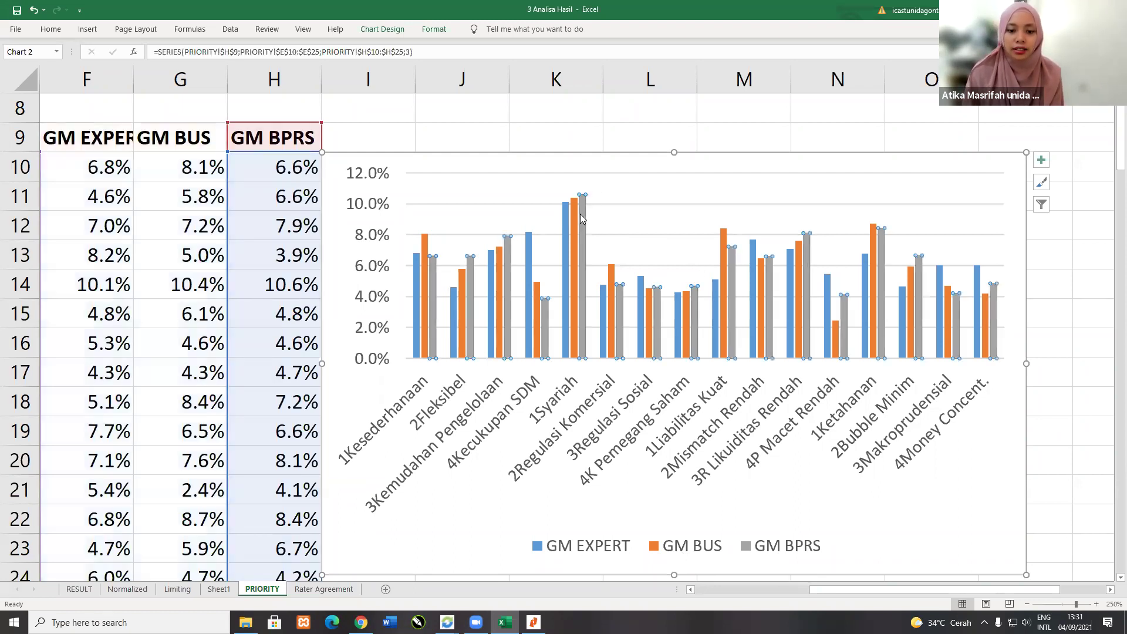
pyautogui.rightClick(581, 218)
pyautogui.click(602, 295)
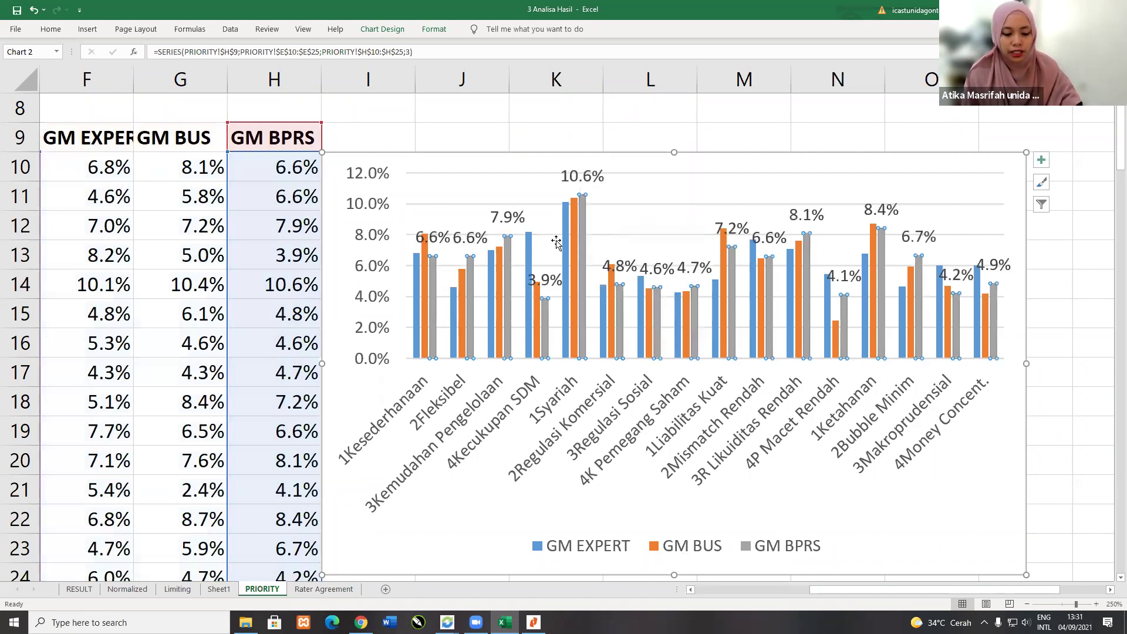
pyautogui.hotkey('ctrl', 'z')
# Step: Add a data label only to the GM BPRS column of Syariah
pyautogui.rightClick(582, 216)
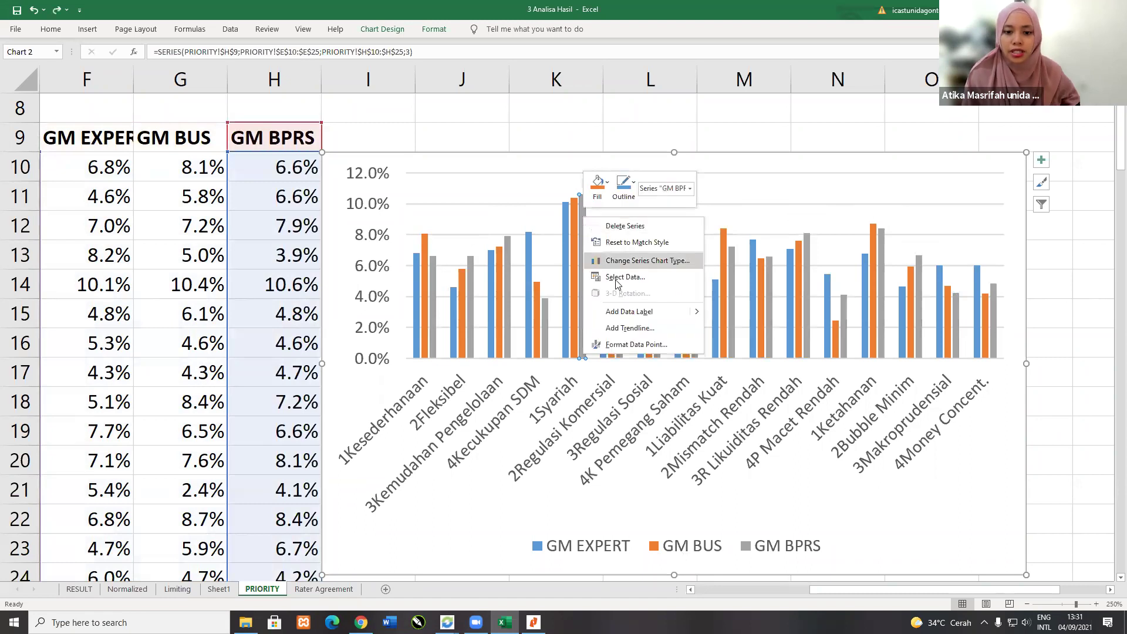
pyautogui.click(622, 311)
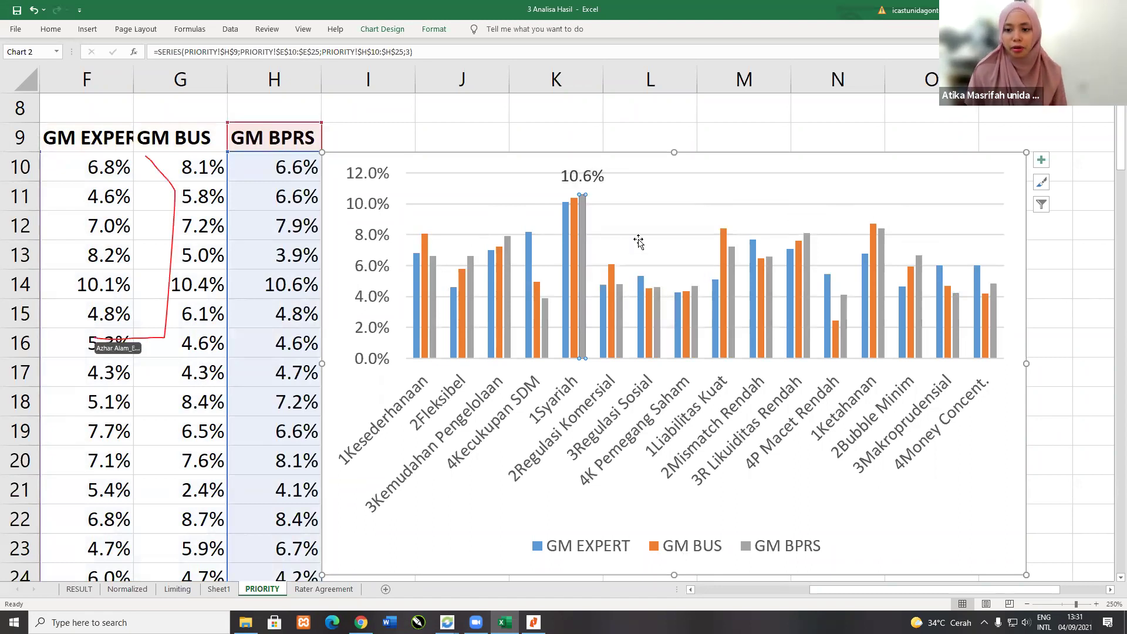
pyautogui.moveTo(573, 210)
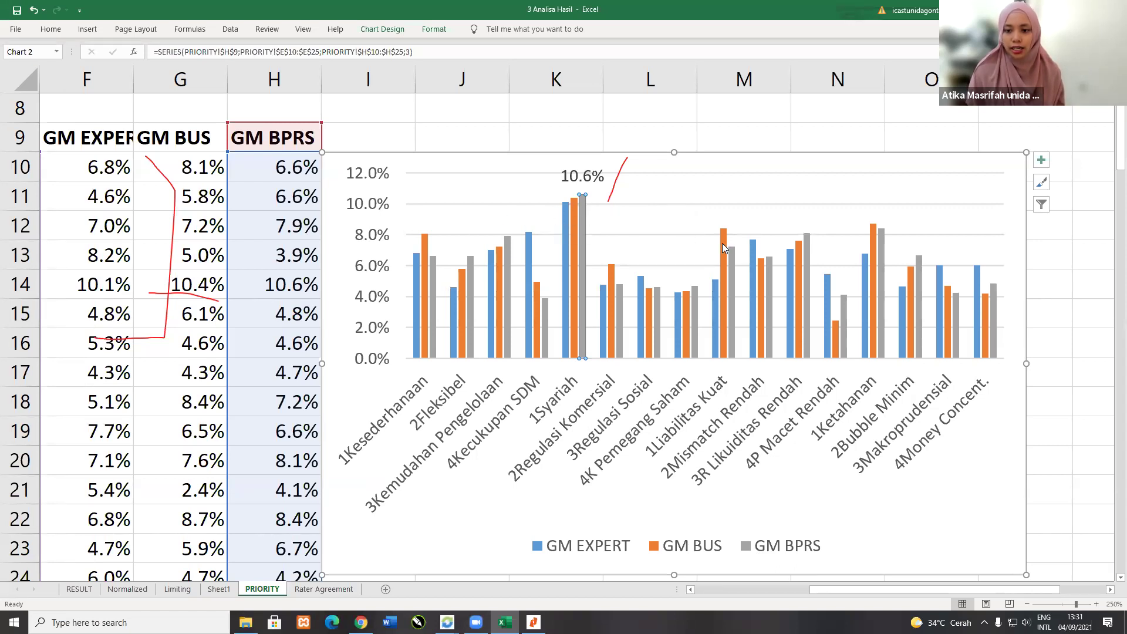
pyautogui.moveTo(724, 245)
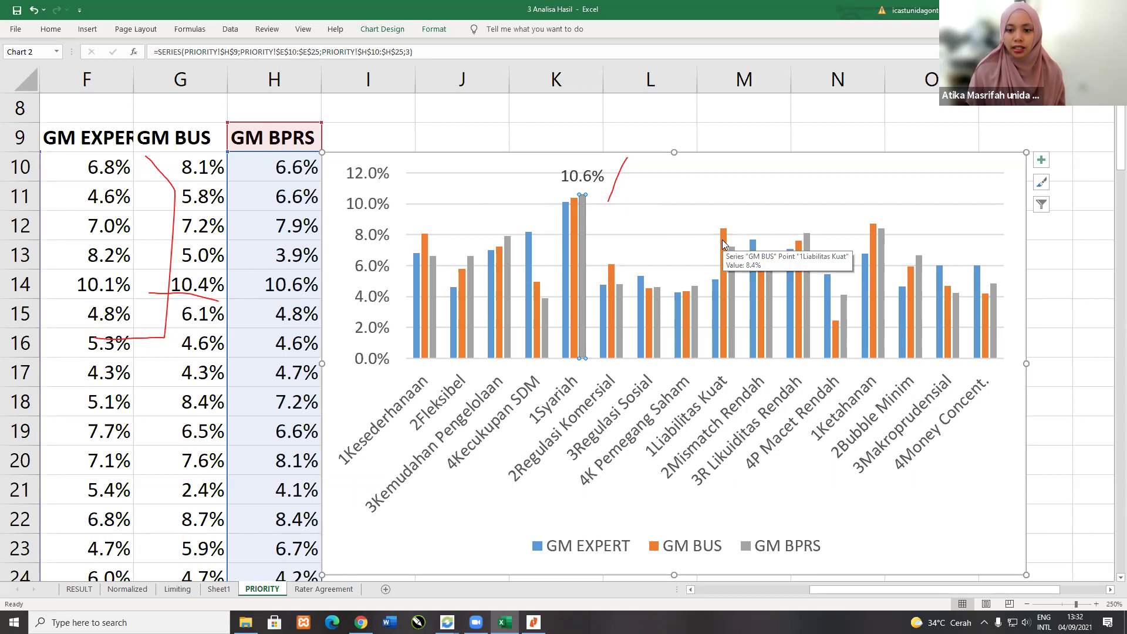
# Step: Select only the GM BUS column of Ketahanan in the chart and add a data label to it
pyautogui.click(873, 233)
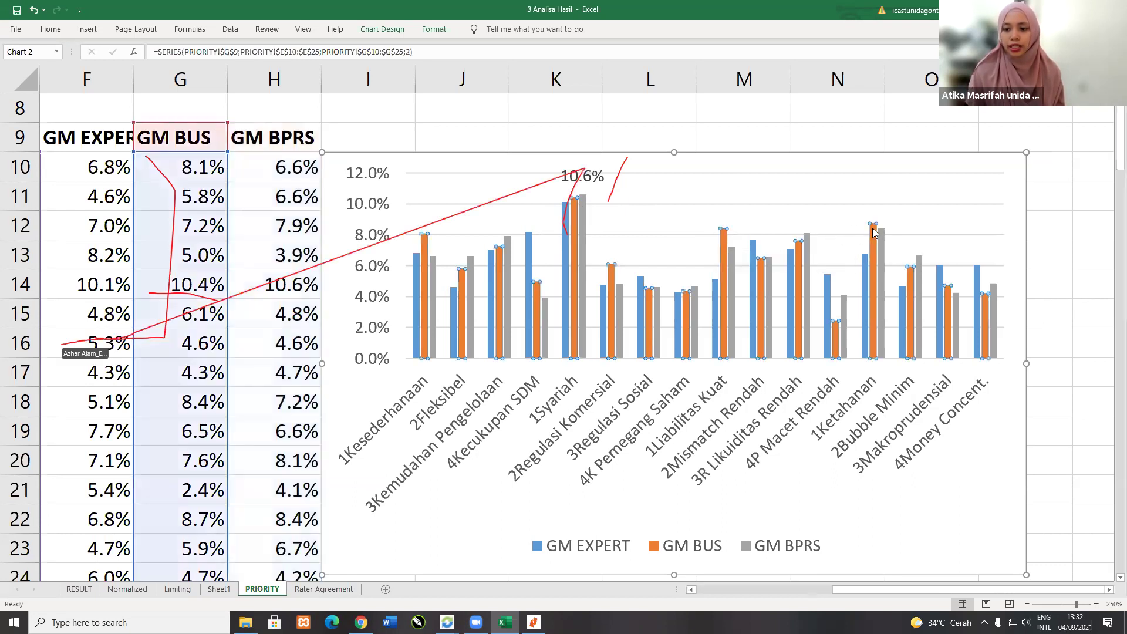
pyautogui.doubleClick(873, 233)
pyautogui.click(873, 233)
pyautogui.click(873, 233)
pyautogui.click(873, 233)
pyautogui.rightClick(874, 234)
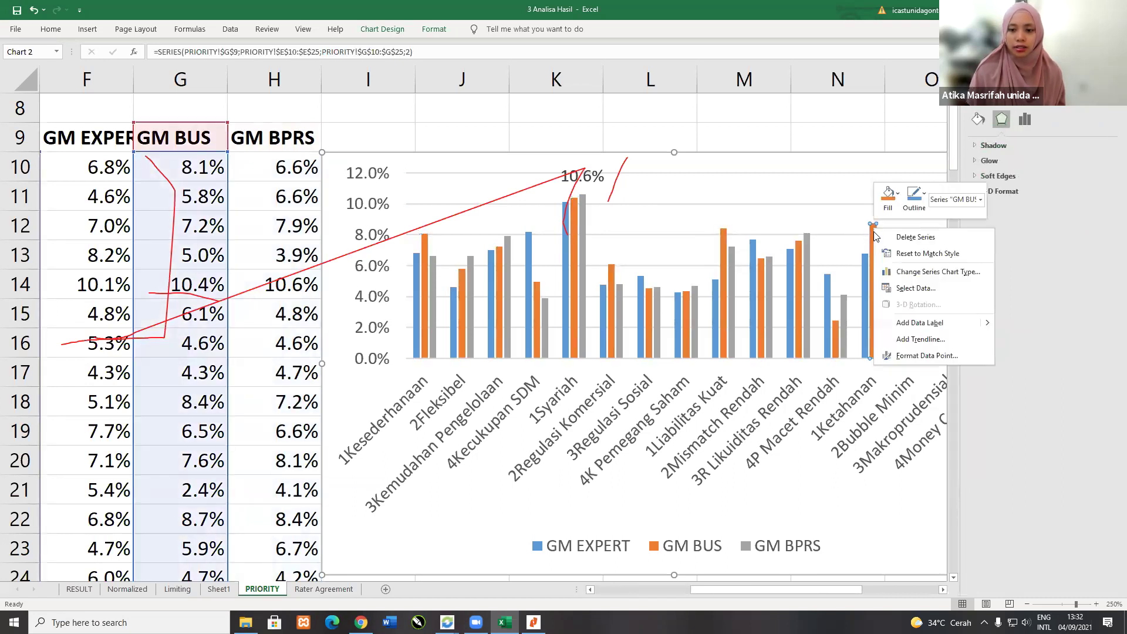
pyautogui.click(917, 322)
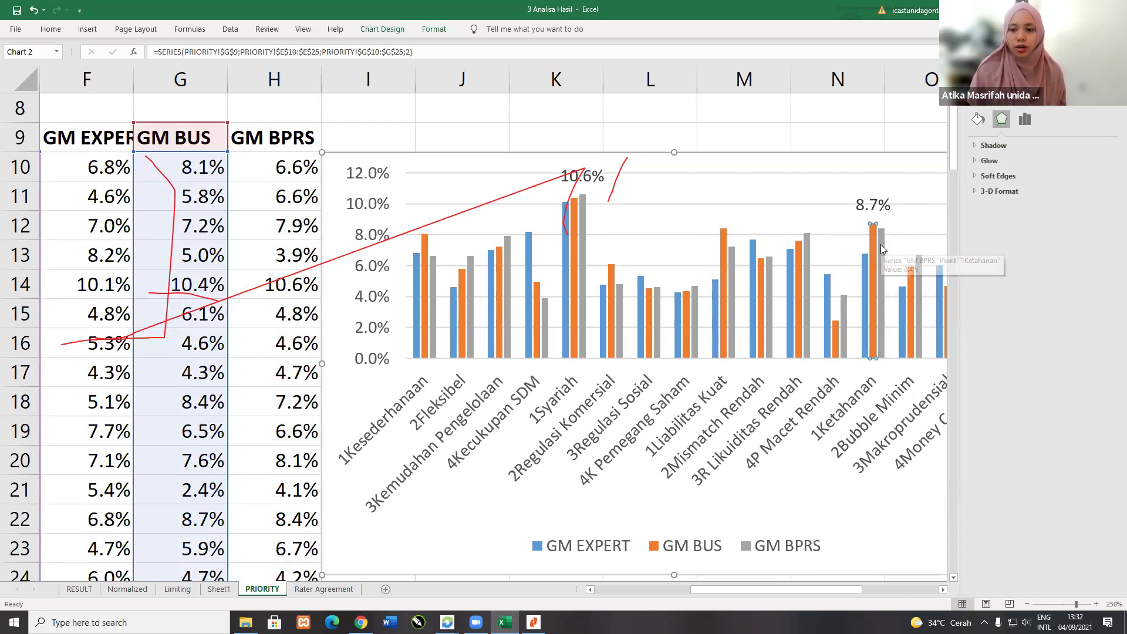
# Step: Add a data label to only the GM BPRS column of Ketahanan and shift the label slightly downward
pyautogui.click(882, 246)
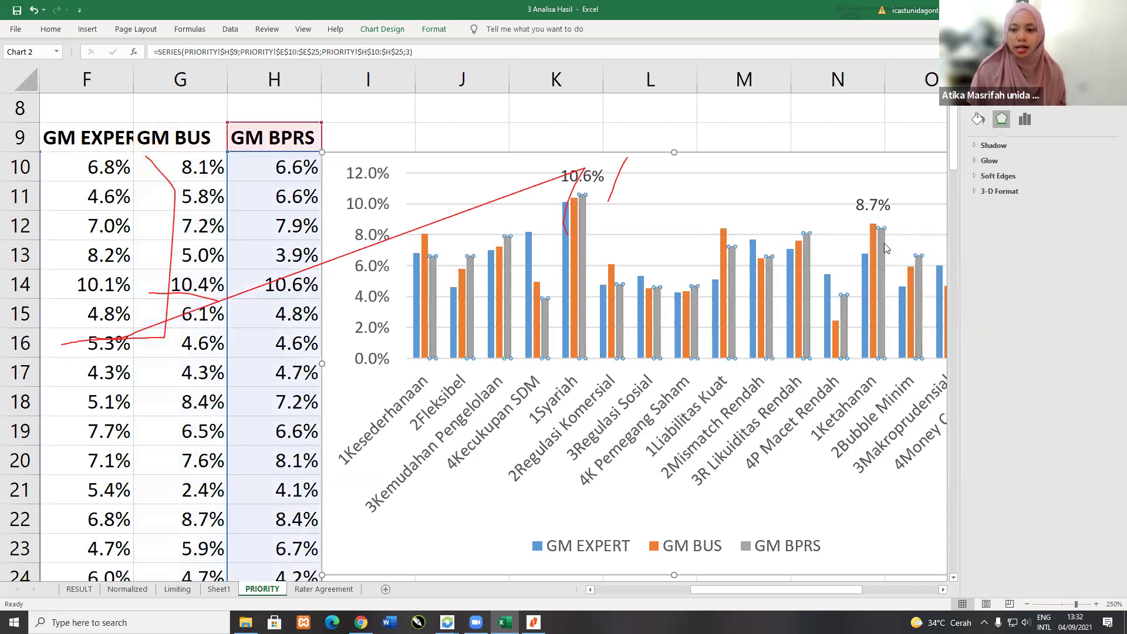
pyautogui.rightClick(884, 243)
pyautogui.click(931, 338)
pyautogui.click(897, 212)
pyautogui.moveTo(898, 214); pyautogui.dragTo(903, 229)
pyautogui.click(898, 220)
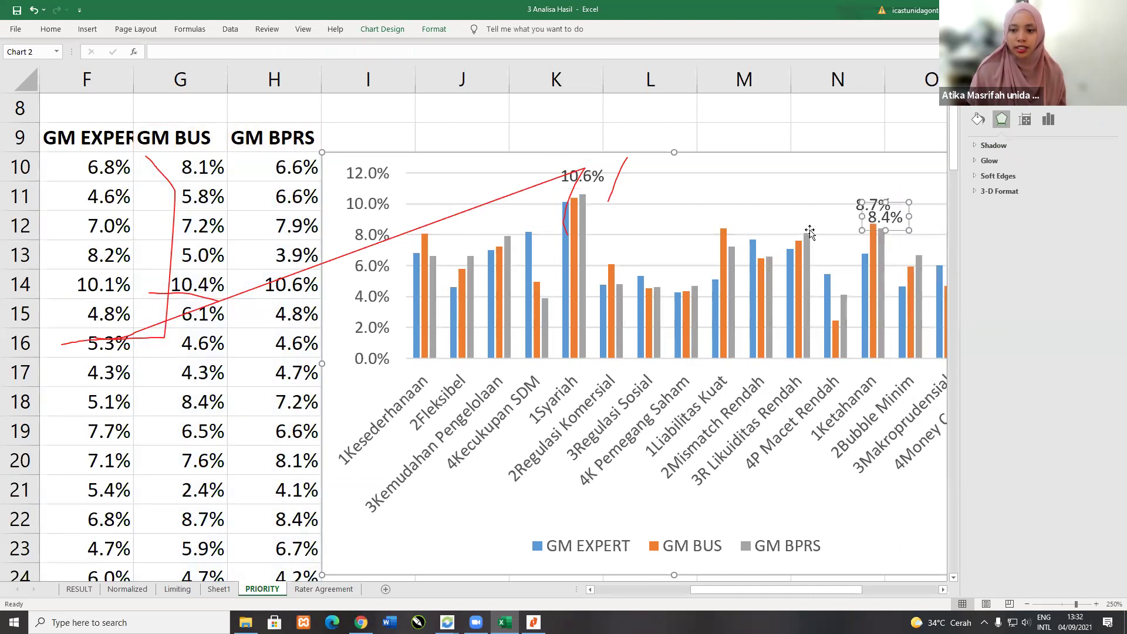
# Step: Add a data label to the GM BUS column of 1Liabilitas Kuat in the sub-criteria chart
pyautogui.click(721, 243)
pyautogui.rightClick(724, 237)
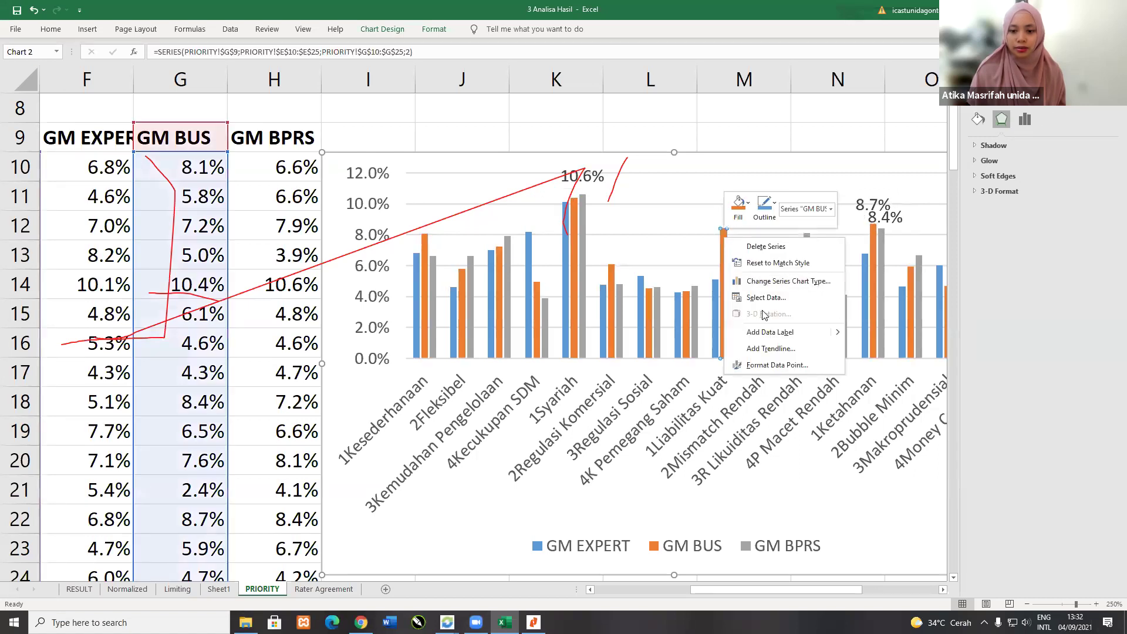
pyautogui.click(769, 332)
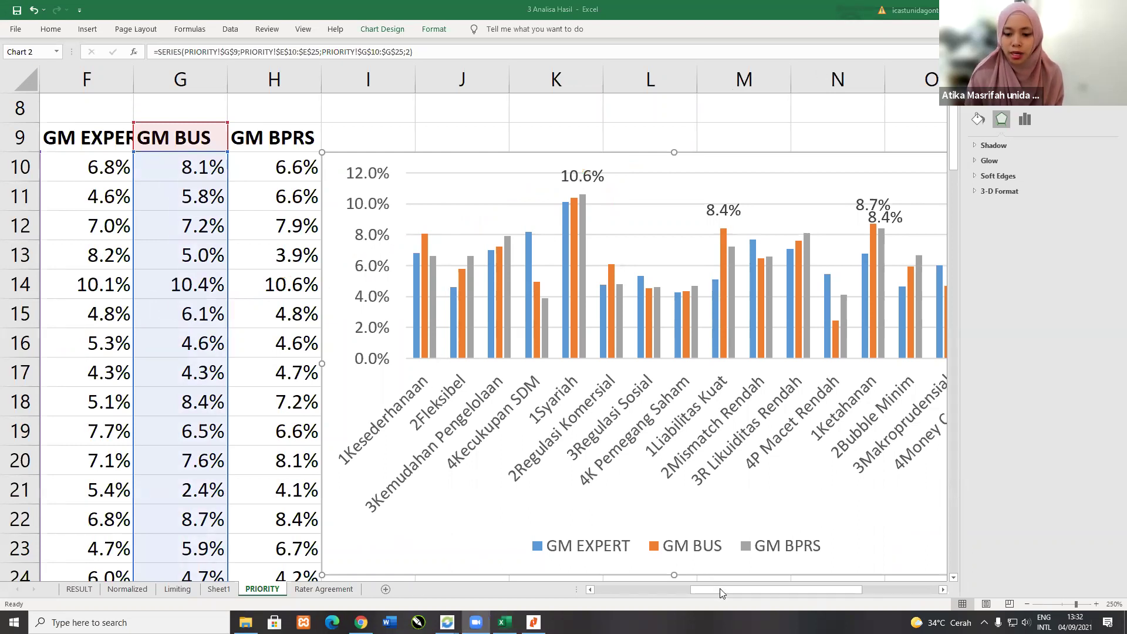
# Step: Reduce the height of the sub-criteria chart so its lower edge ends at row 18
pyautogui.click(943, 593)
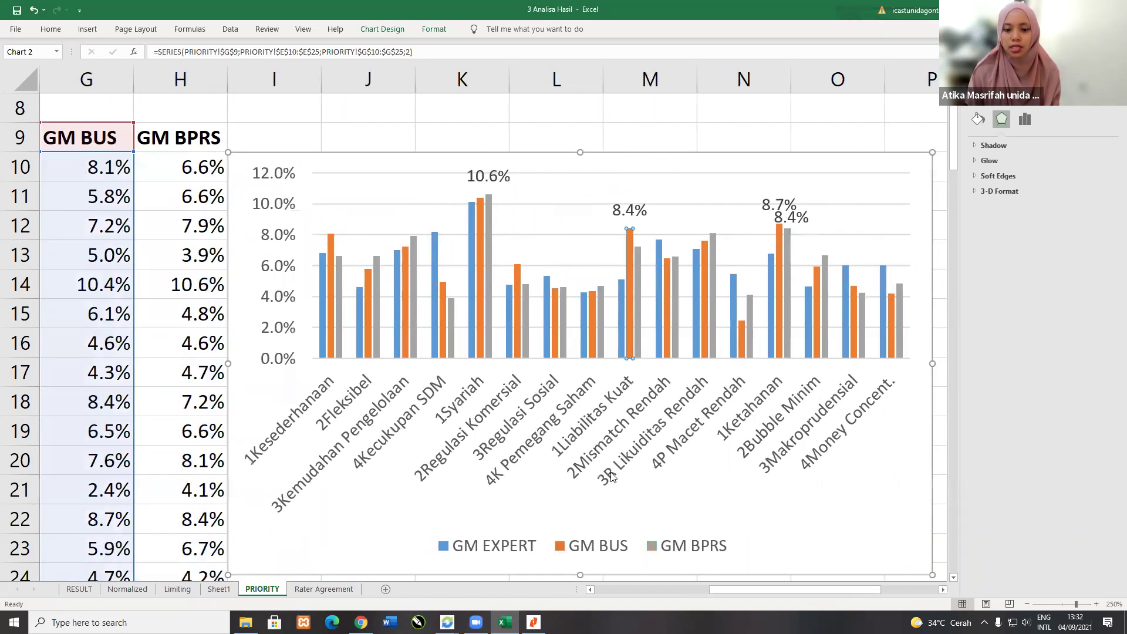
pyautogui.click(799, 547)
pyautogui.moveTo(581, 577); pyautogui.dragTo(579, 425)
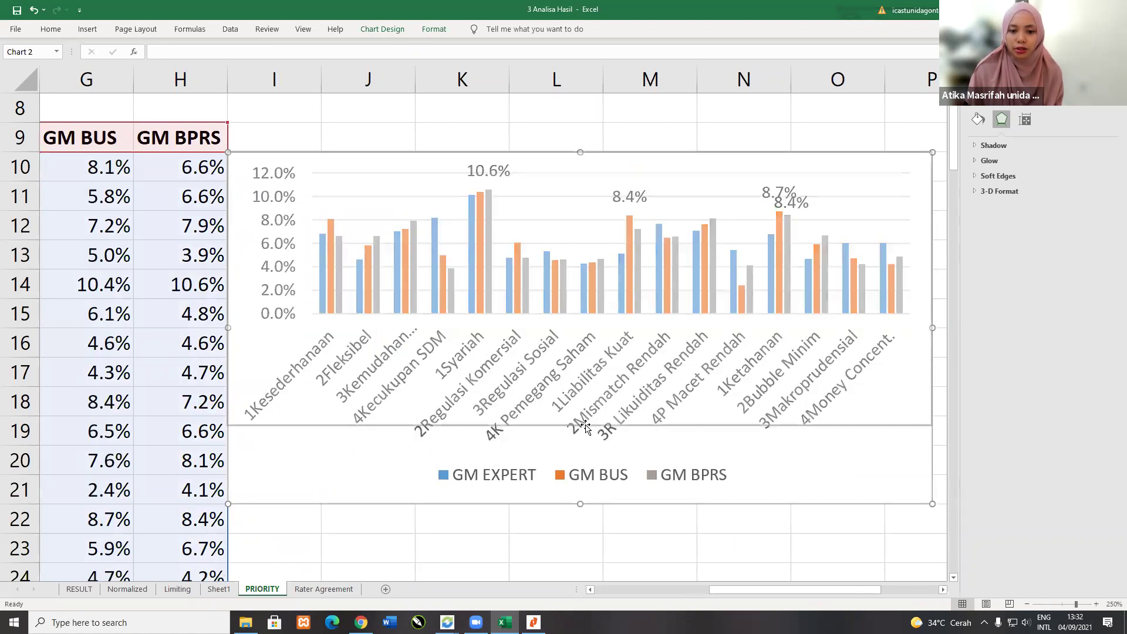
pyautogui.click(611, 491)
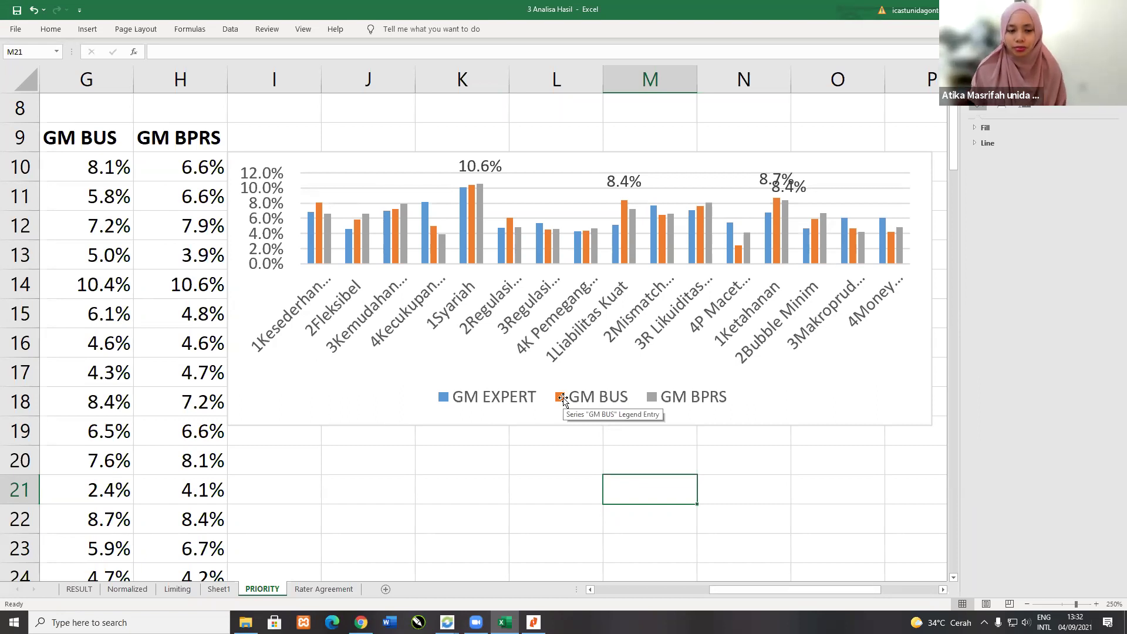
# Step: Replace the Komersial and Sosial values in B2:D3 of the PRIORITY sheet with the Normalized values for GM EXPERT, GM BUS and GM BPRS
pyautogui.moveTo(752, 590); pyautogui.dragTo(596, 566)
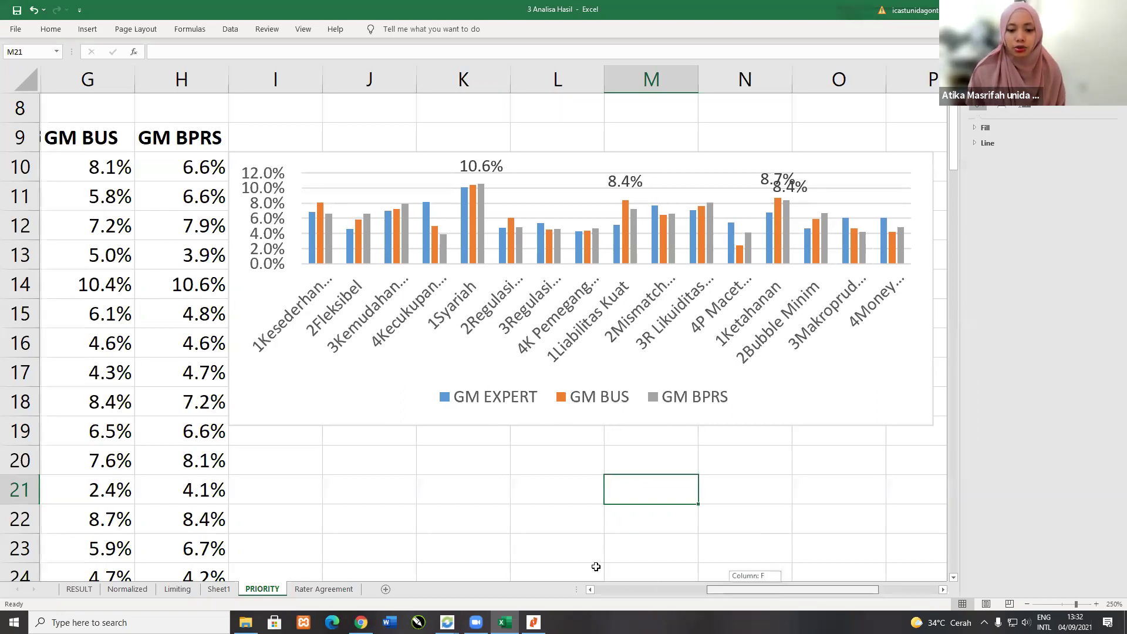
pyautogui.hscroll(-3, 503, 179)
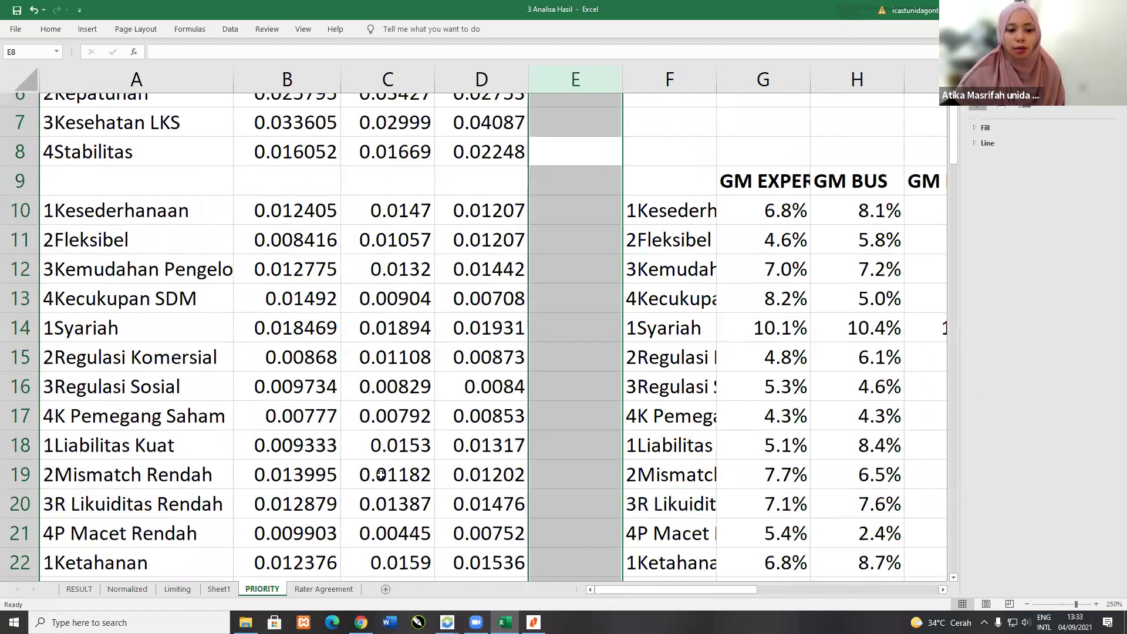
pyautogui.scroll(2, 381, 475)
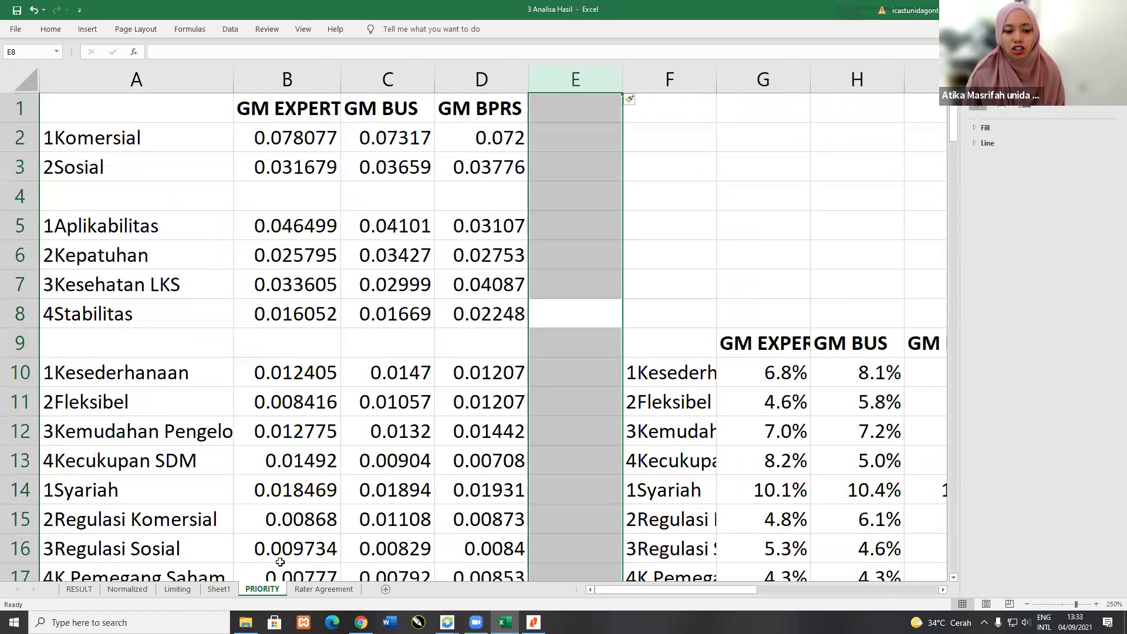
pyautogui.moveTo(287, 137); pyautogui.dragTo(287, 167)
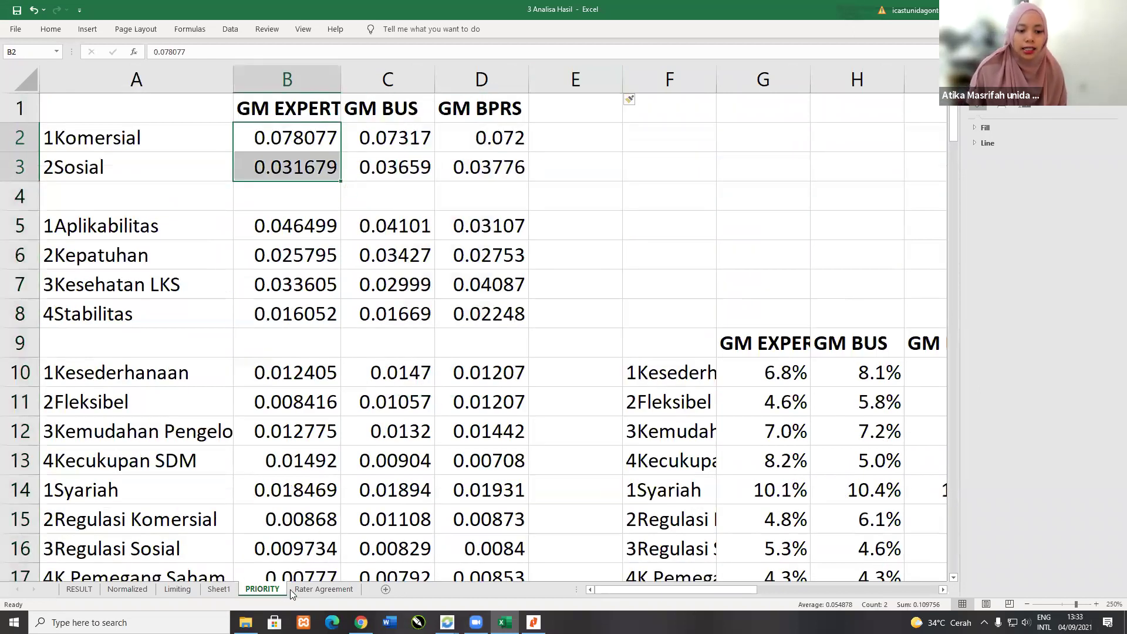
pyautogui.keyDown('ctrl'); pyautogui.click(219, 589); pyautogui.keyUp('ctrl')
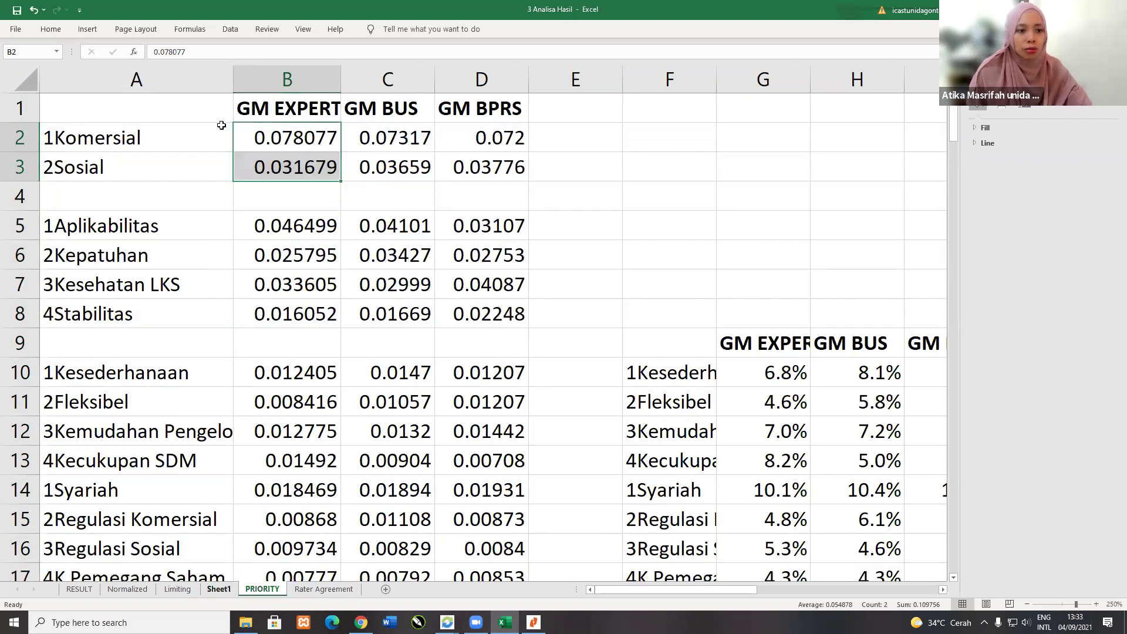
pyautogui.hotkey('ctrl', 'pageup')
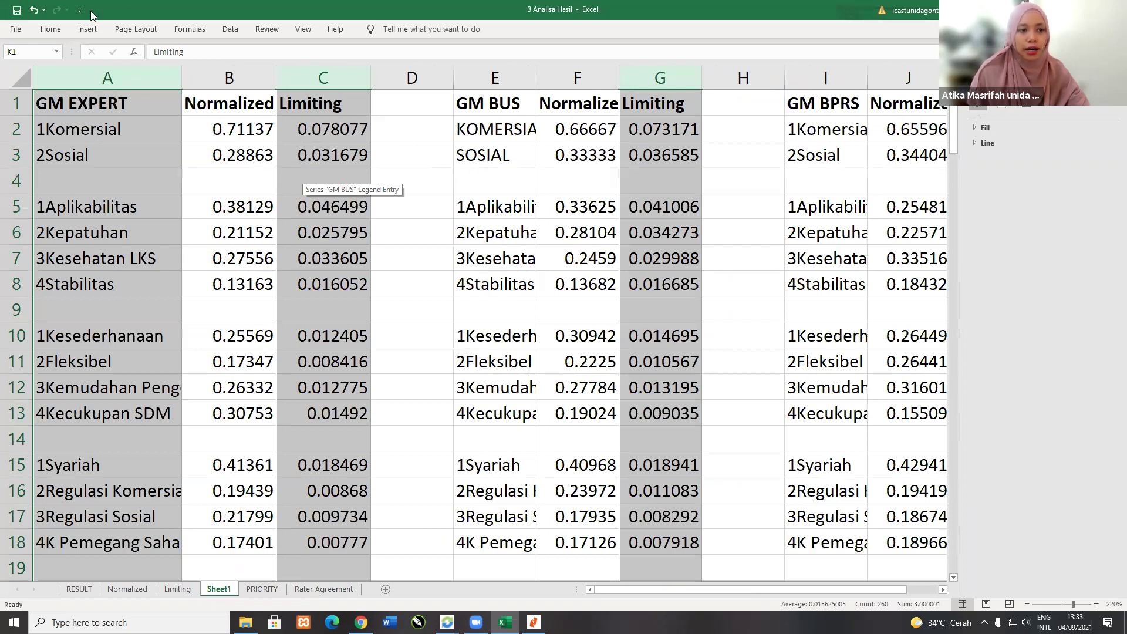
pyautogui.hotkey('ctrl', 'pagedown')
pyautogui.hotkey('ctrl', 'c')
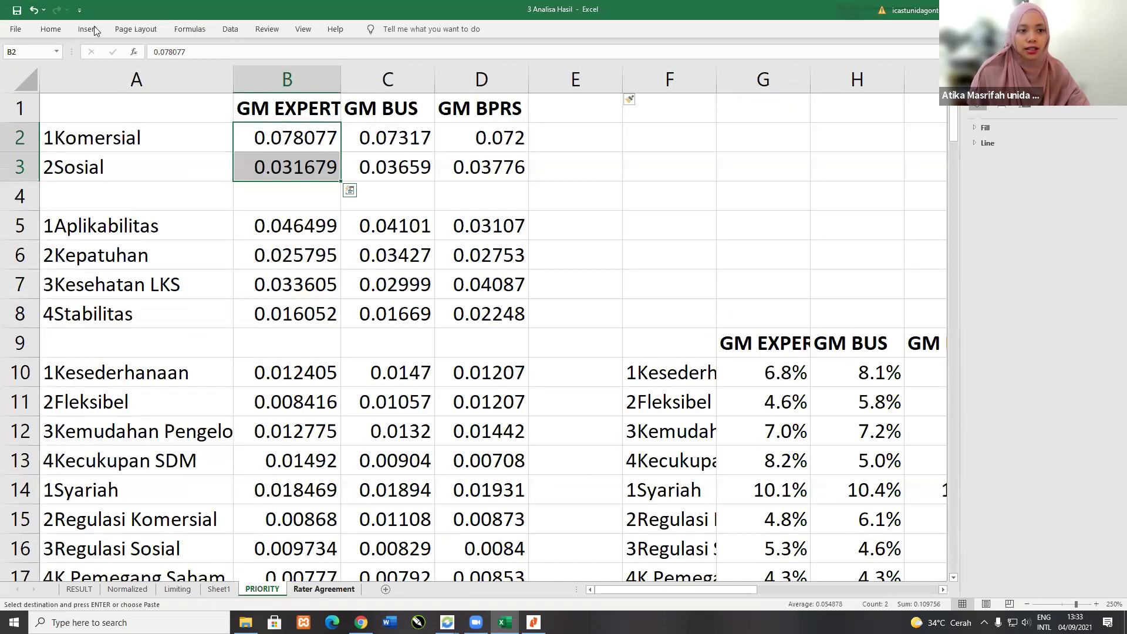
pyautogui.hotkey('ctrl', 'z')
# Step: Insert a clustered column chart from the Komersial and Sosial data in A1:D3 and delete its title
pyautogui.hotkey('ctrl', 'a')
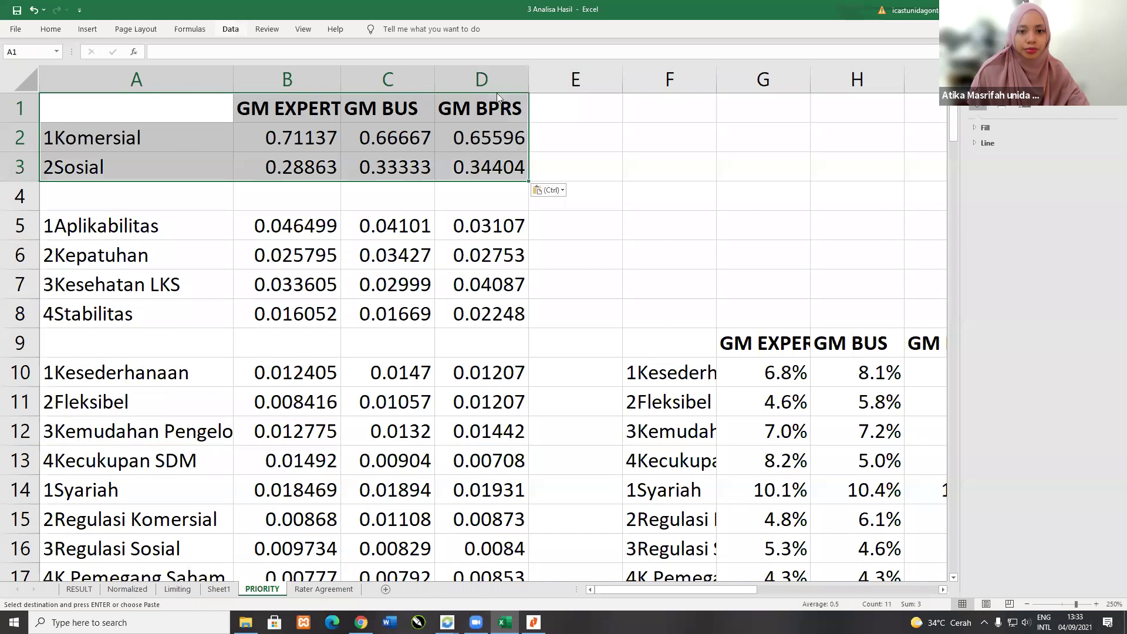
pyautogui.hotkey('alt', 'n')
pyautogui.press('c')
pyautogui.press('1')
pyautogui.press('Return')
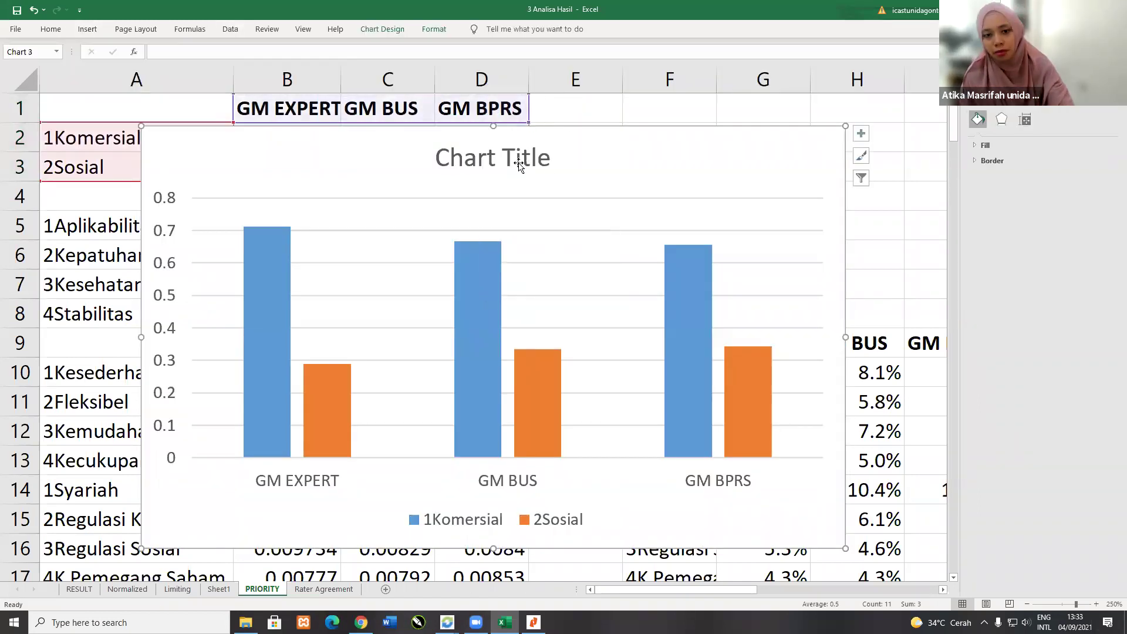
pyautogui.click(533, 155)
pyautogui.press('Delete')
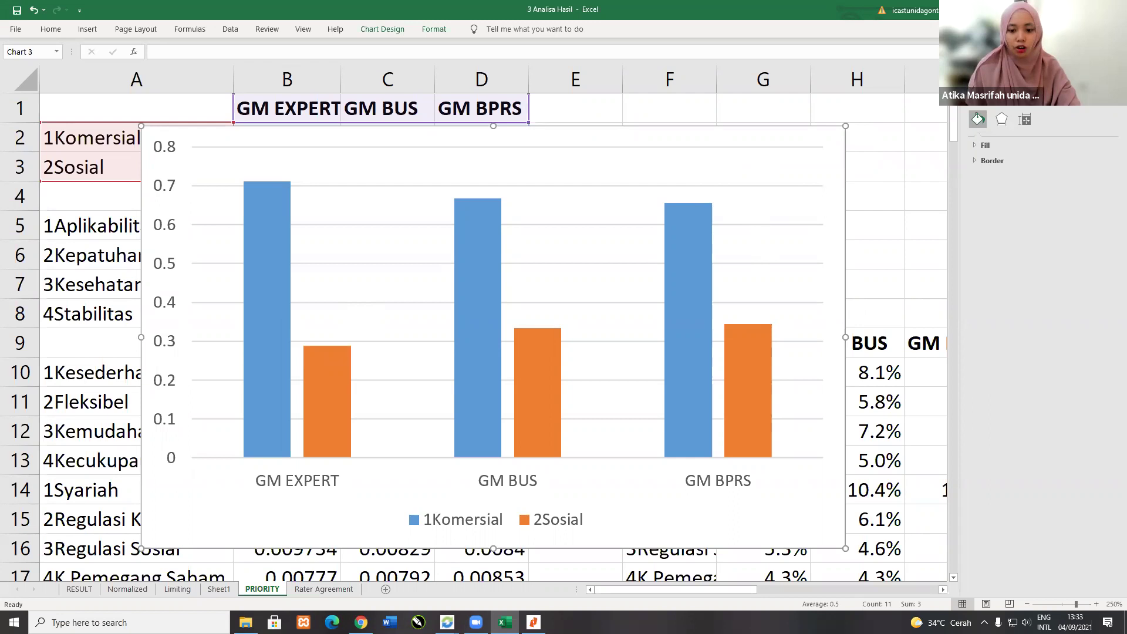
# Step: Move the Komersial and Sosial chart above the sub-criteria chart, starting at column J, and shorten it to end at row 8
pyautogui.press('Delete')
pyautogui.moveTo(757, 587); pyautogui.dragTo(817, 587)
pyautogui.hotkey('alt', 'F1')
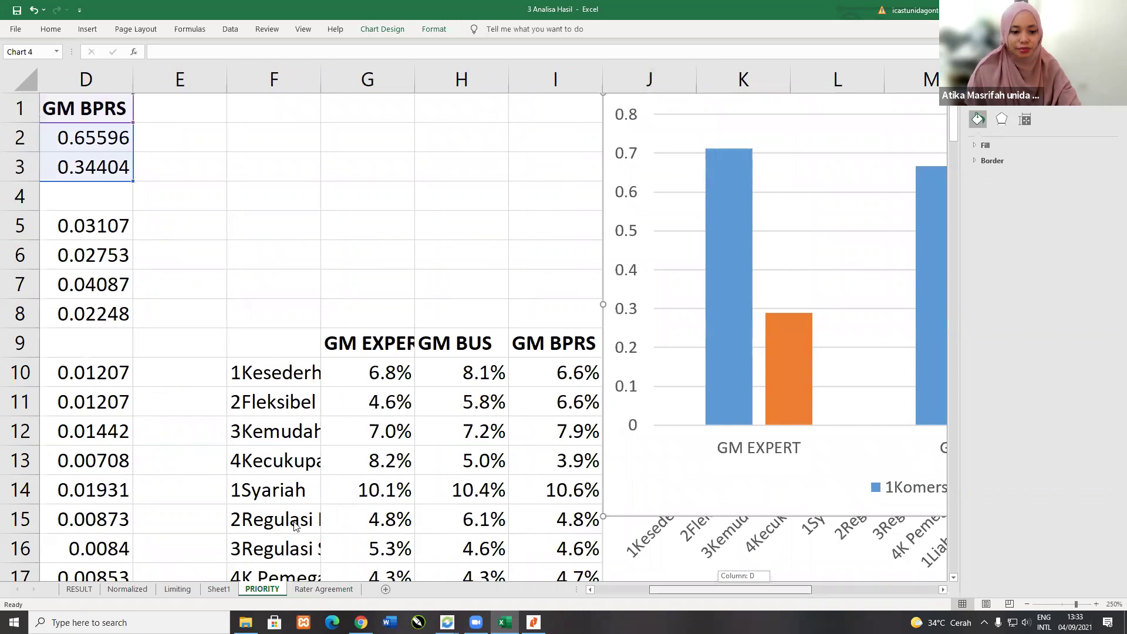
pyautogui.hotkey('ctrl', 'v')
pyautogui.moveTo(340, 326); pyautogui.dragTo(339, 327)
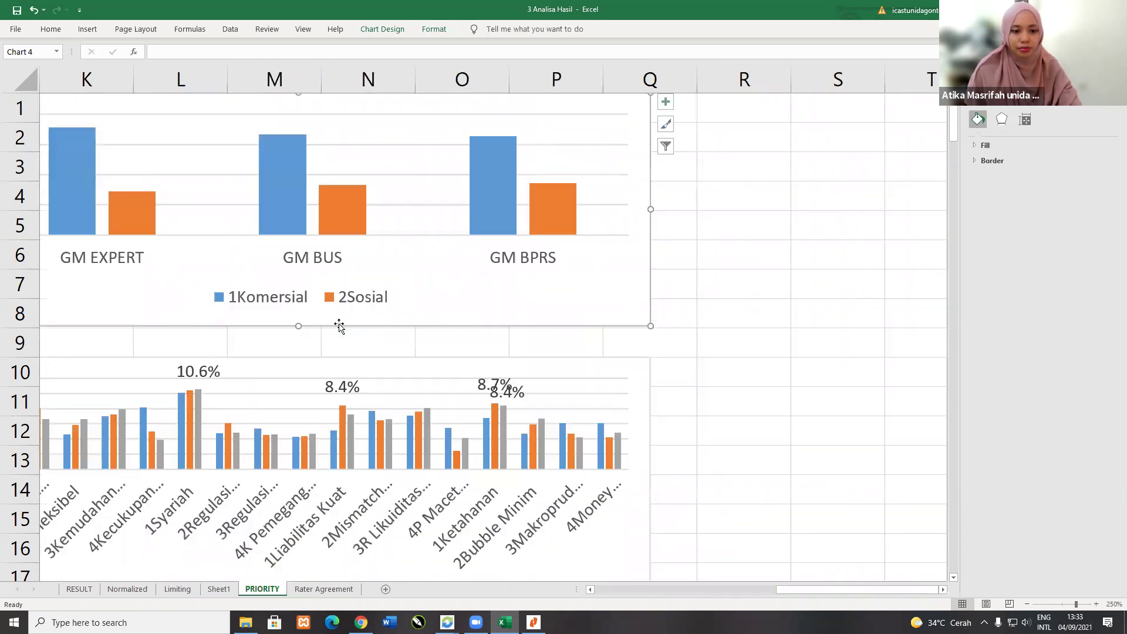
pyautogui.click(706, 322)
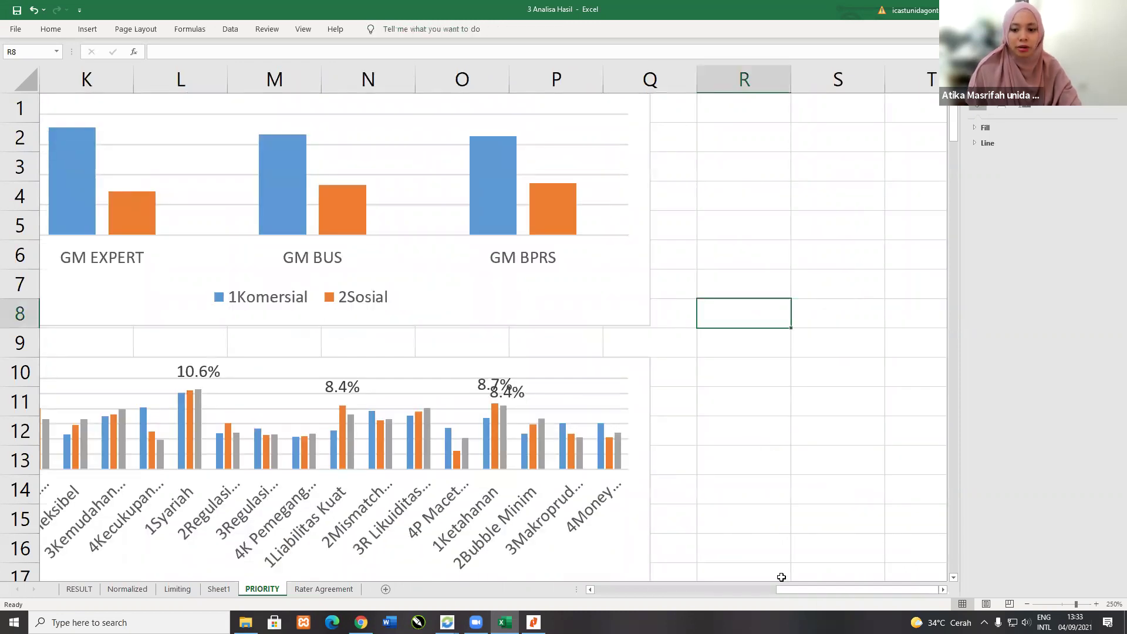
# Step: Try to add data labels to the 1Komersial columns of the upper chart
pyautogui.moveTo(786, 590); pyautogui.dragTo(764, 589)
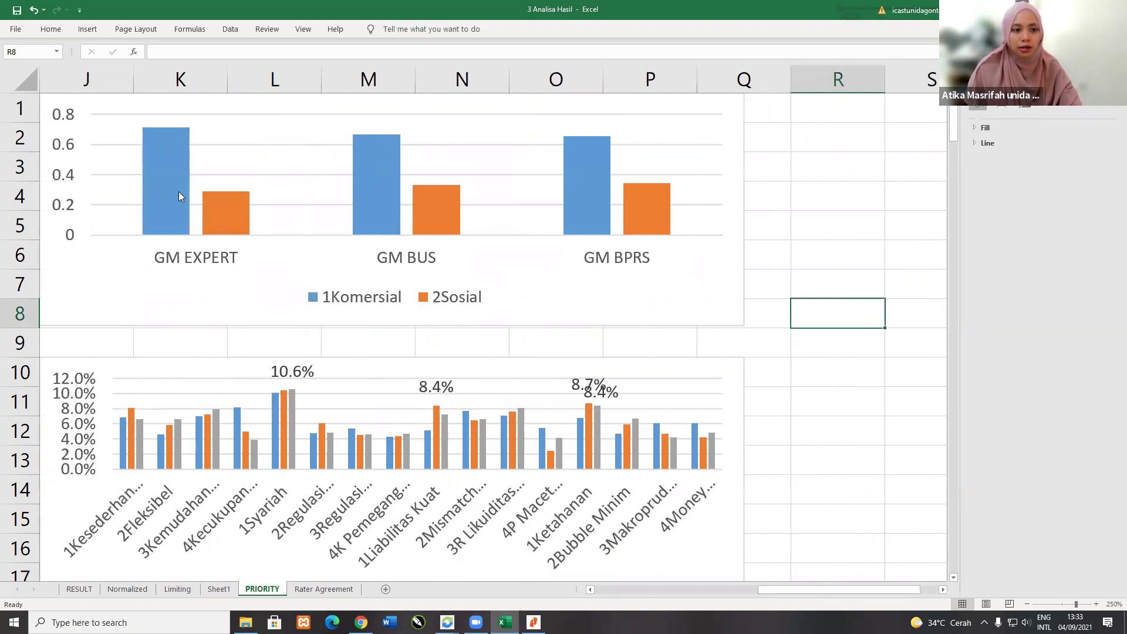
pyautogui.click(178, 191)
pyautogui.rightClick(179, 191)
pyautogui.click(221, 289)
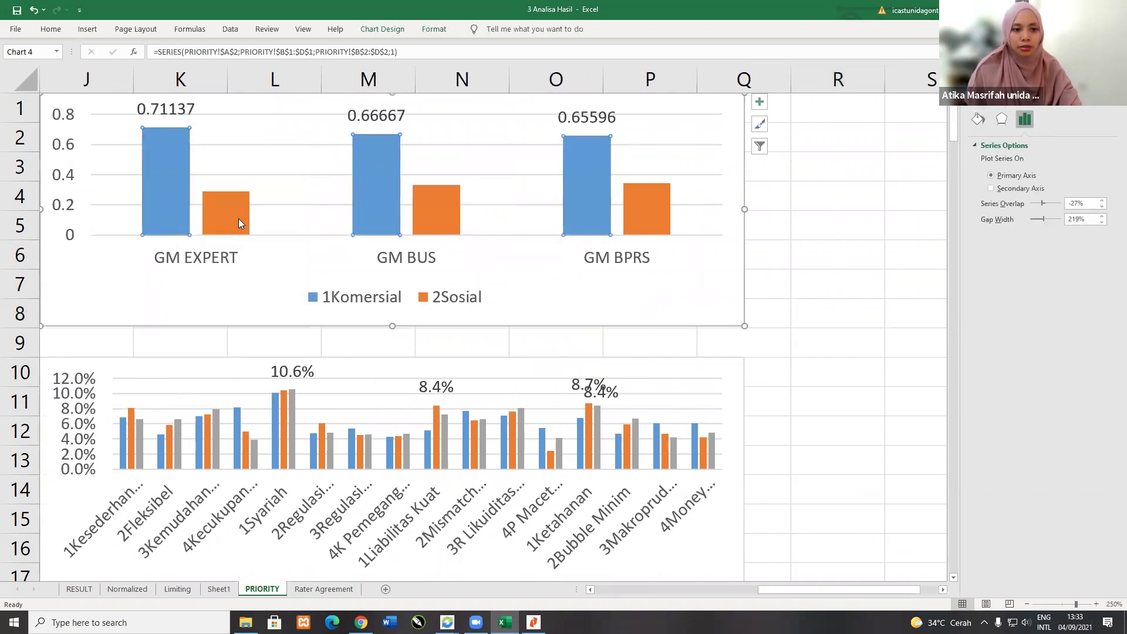
pyautogui.hotkey('ctrl', 'z')
# Step: Format the Komersial and Sosial values in B2:D3 as percentages with one decimal place
pyautogui.moveTo(763, 589); pyautogui.dragTo(712, 590)
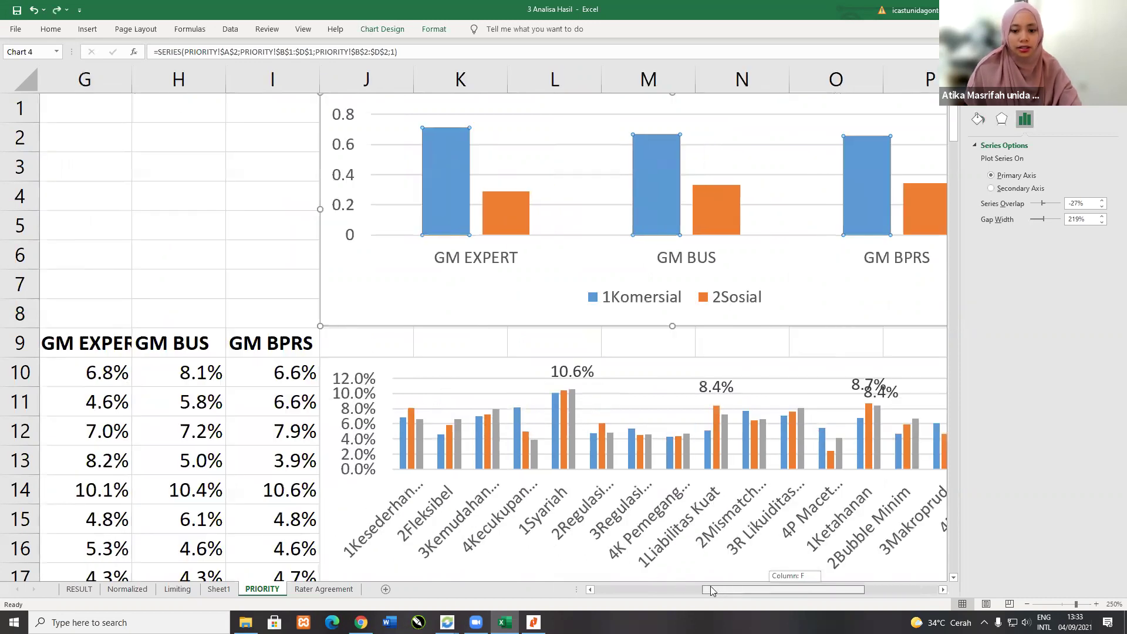
pyautogui.hscroll(-4, 281, 131)
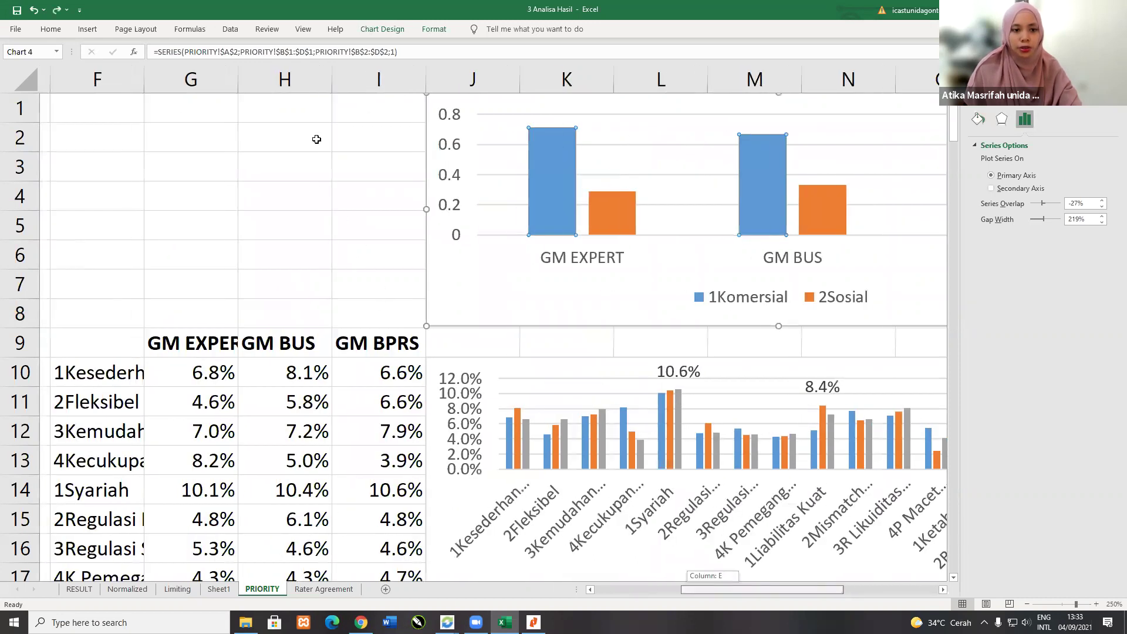
pyautogui.hscroll(-2, 281, 235)
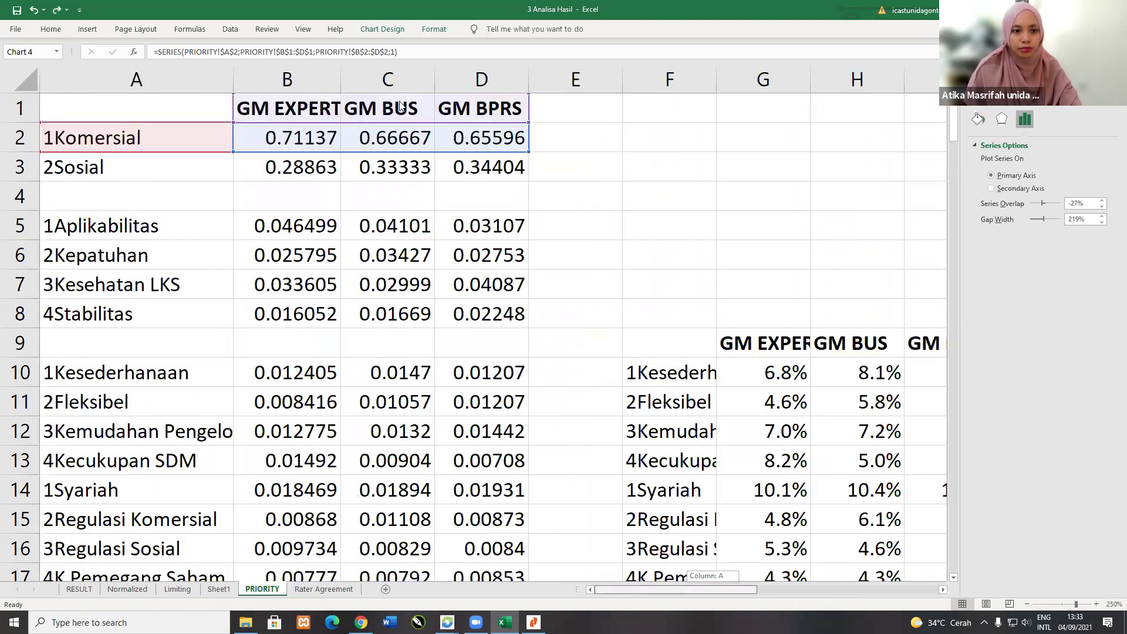
pyautogui.moveTo(287, 137); pyautogui.dragTo(482, 167)
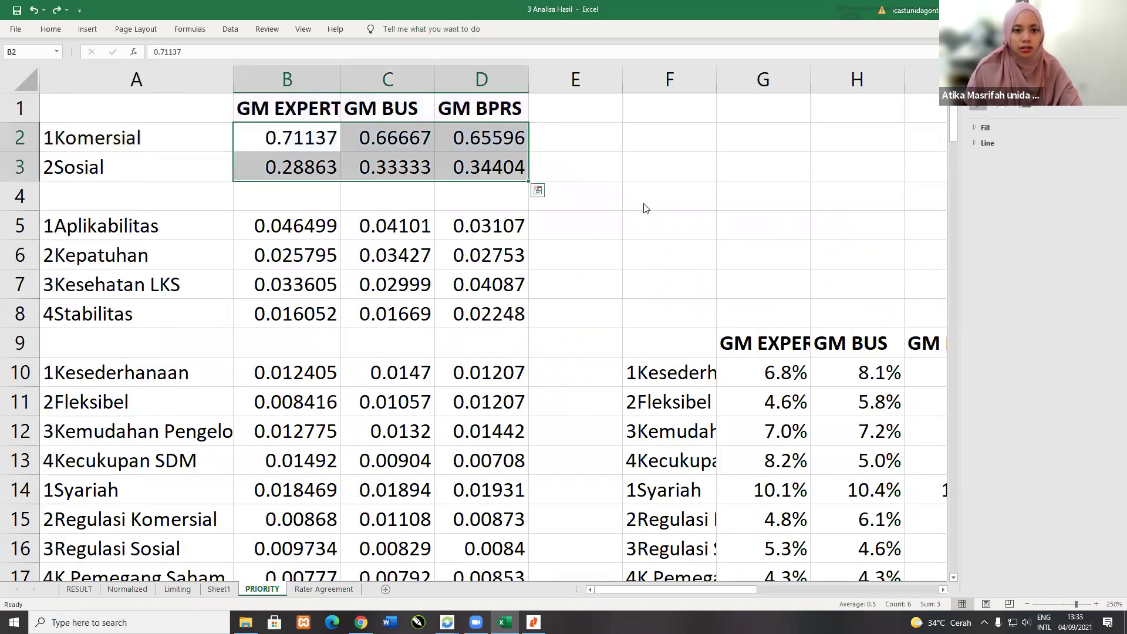
pyautogui.hotkey('ctrl', 'y')
# Step: Add data labels to the 1Komersial and 2Sosial columns of the upper chart
pyautogui.moveTo(717, 589); pyautogui.dragTo(825, 589)
pyautogui.hscroll(2, 460, 176)
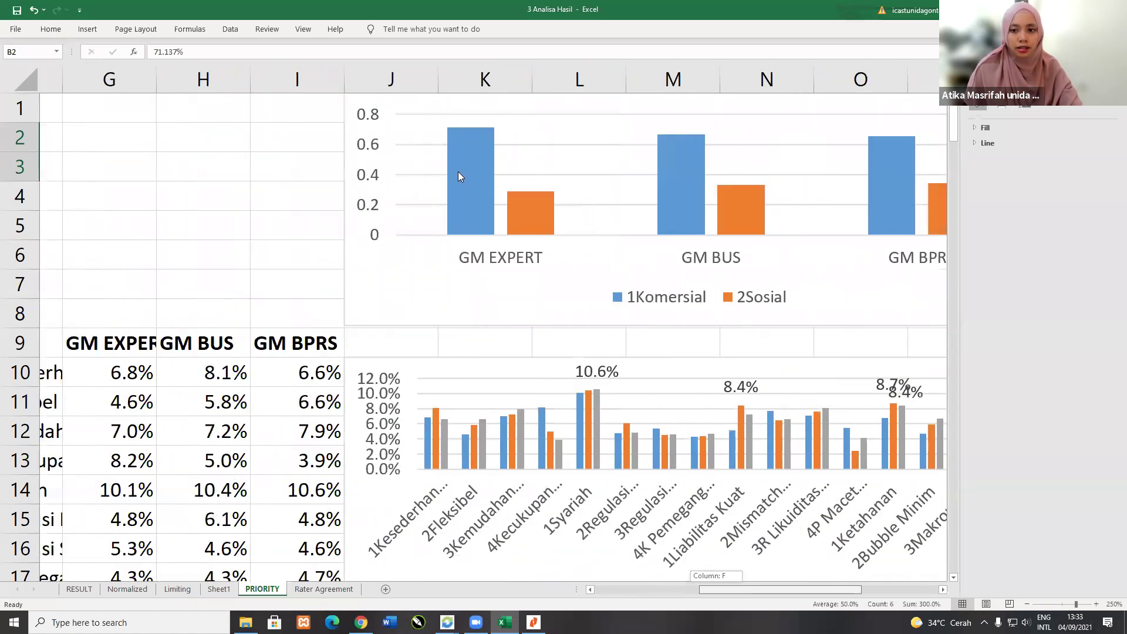
pyautogui.click(464, 176)
pyautogui.rightClick(459, 172)
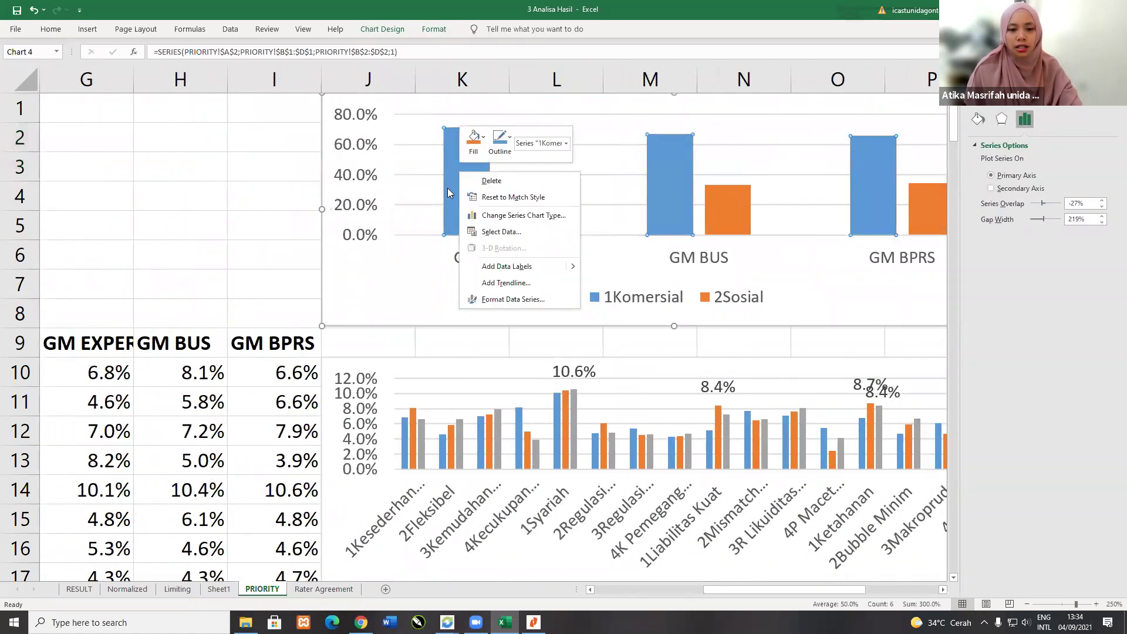
pyautogui.click(536, 269)
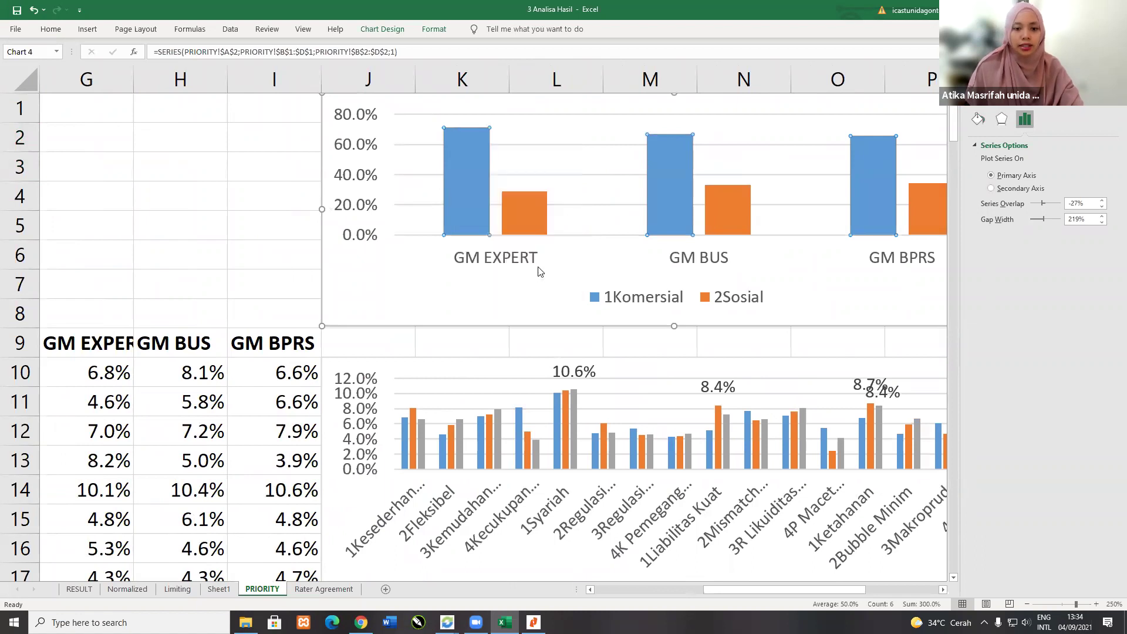
pyautogui.click(516, 213)
pyautogui.rightClick(517, 213)
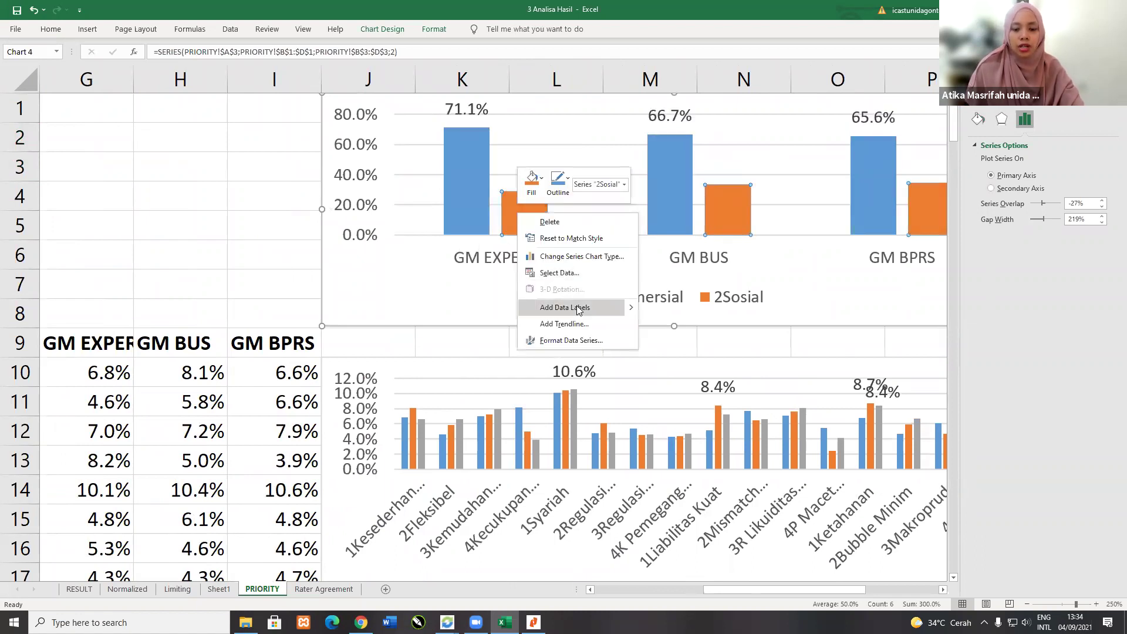
pyautogui.click(572, 307)
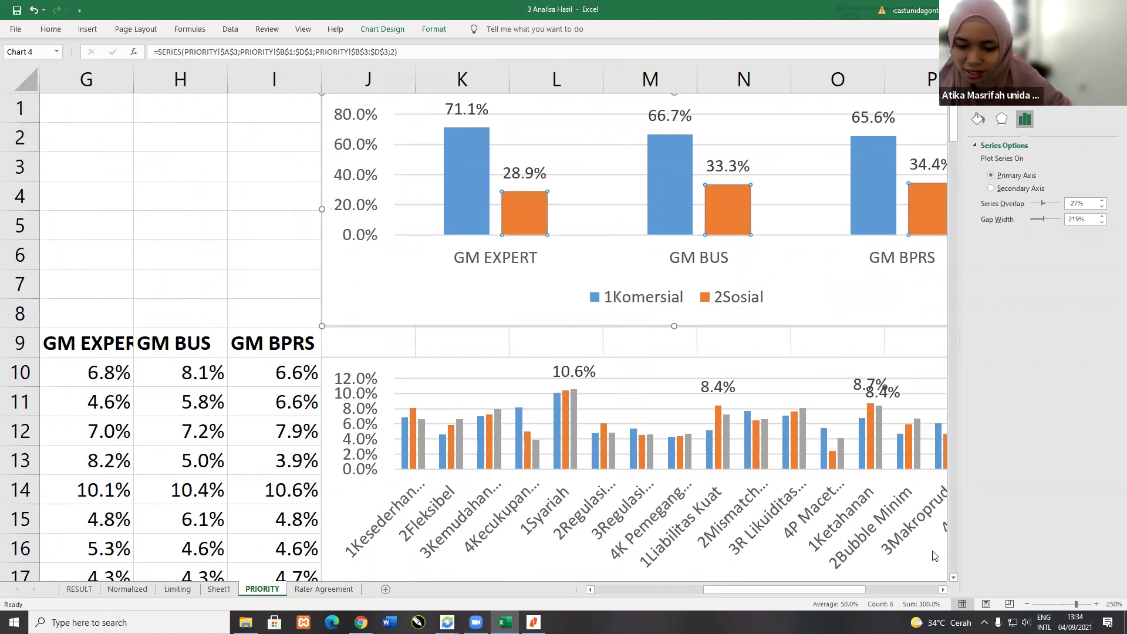
pyautogui.moveTo(853, 592); pyautogui.dragTo(888, 591)
pyautogui.click(905, 377)
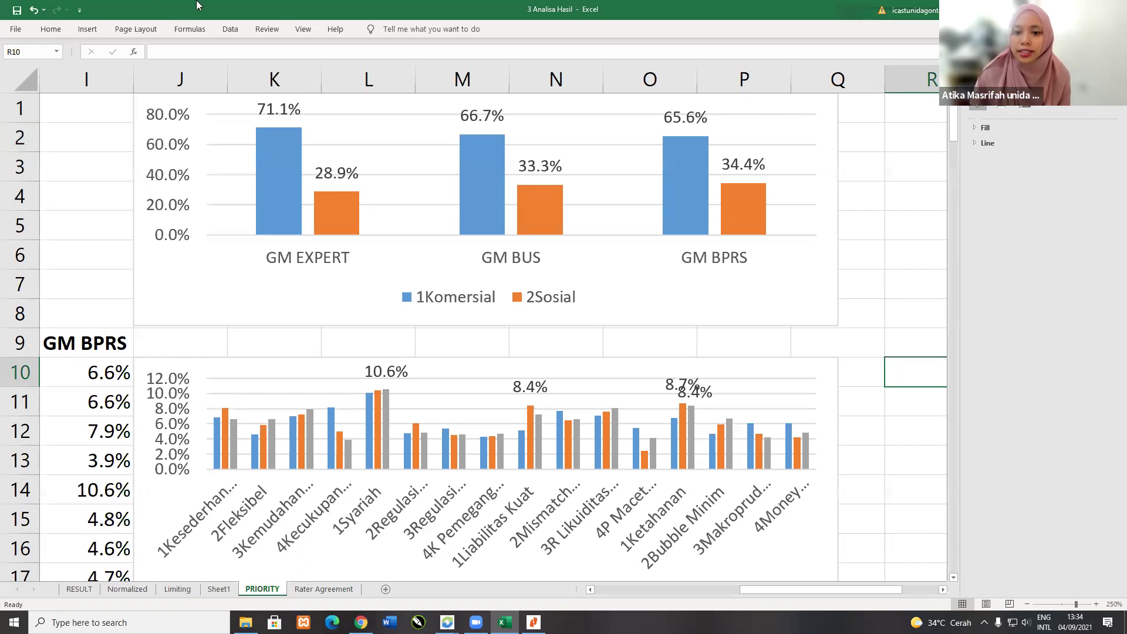
# Step: Examine the overall PRIORITY table and its charts, including the criteria groups listed below row 26
pyautogui.moveTo(750, 590); pyautogui.dragTo(674, 587)
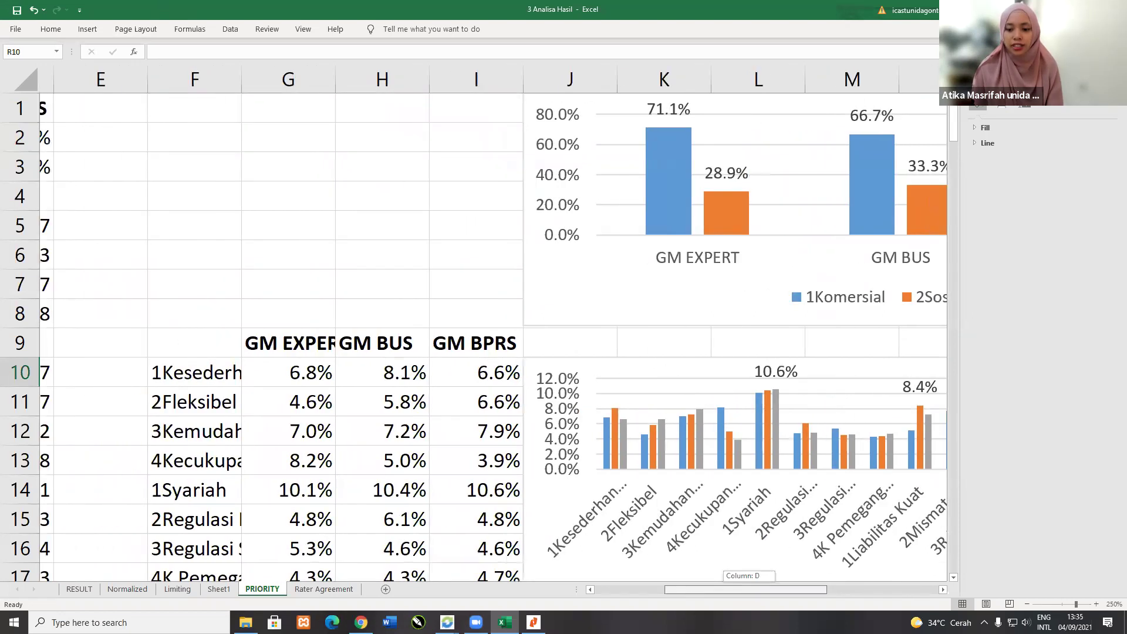
pyautogui.doubleClick(1028, 604)
pyautogui.click(1028, 603)
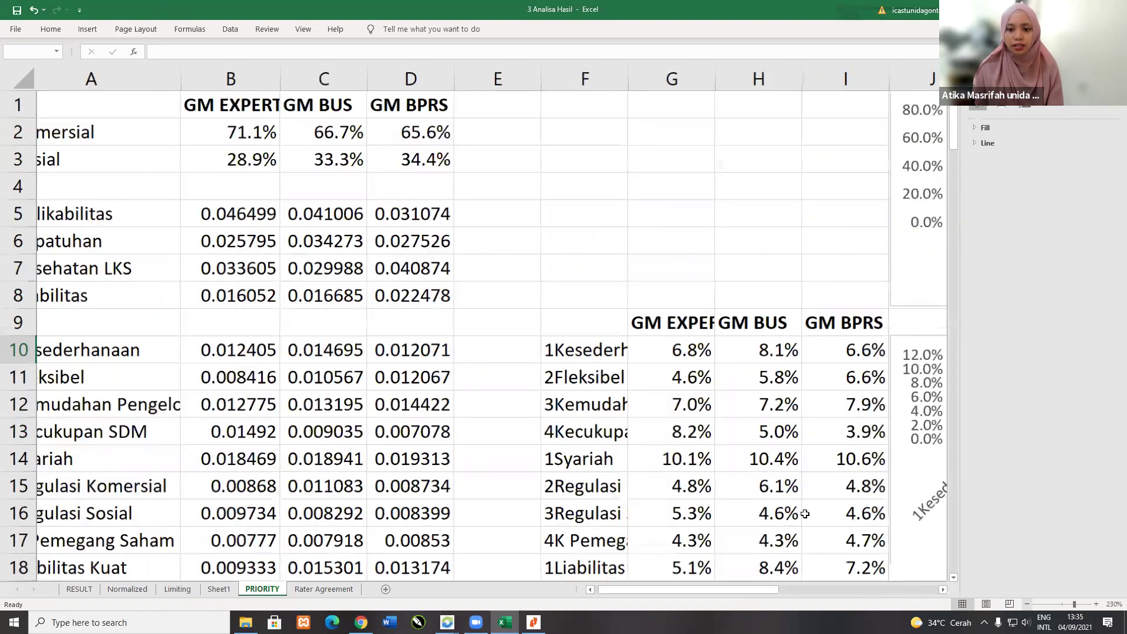
pyautogui.doubleClick(1028, 604)
pyautogui.doubleClick(1027, 605)
pyautogui.click(1027, 604)
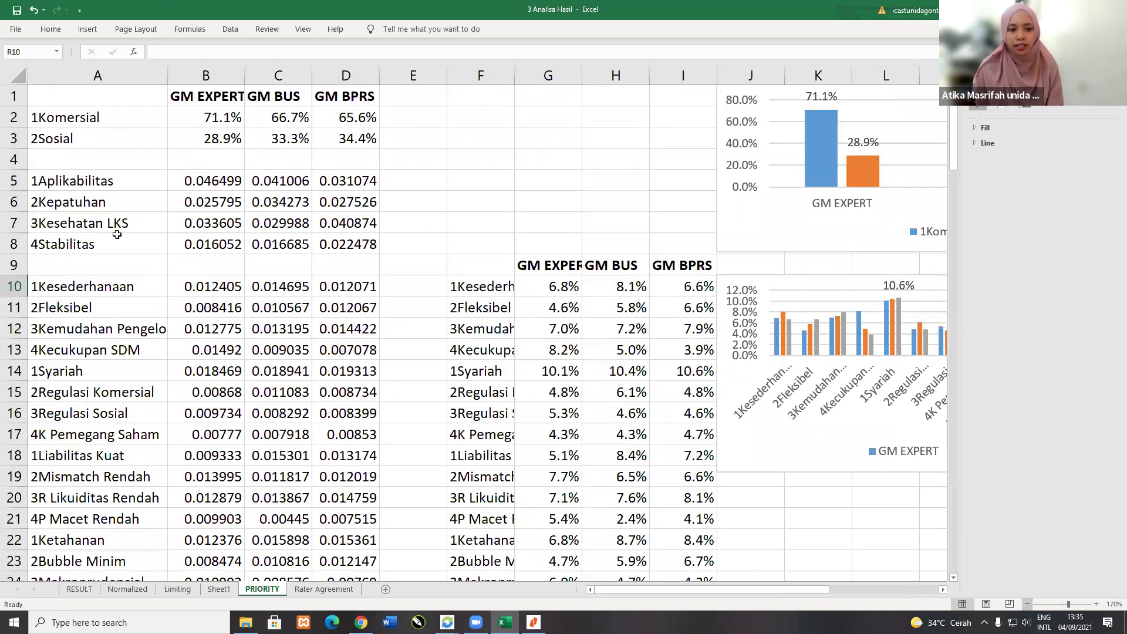
pyautogui.keyDown('ctrl'); pyautogui.scroll(-1, 113, 232); pyautogui.keyUp('ctrl')
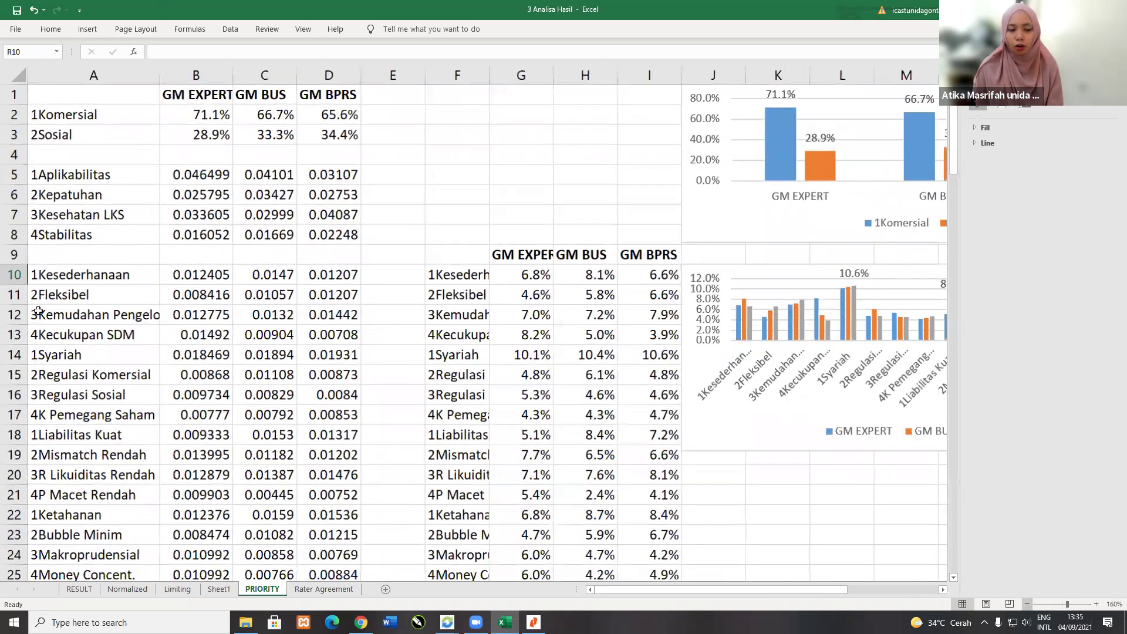
pyautogui.keyDown('ctrl'); pyautogui.scroll(-2, 234, 311); pyautogui.keyUp('ctrl')
pyautogui.scroll(-6, 256, 327)
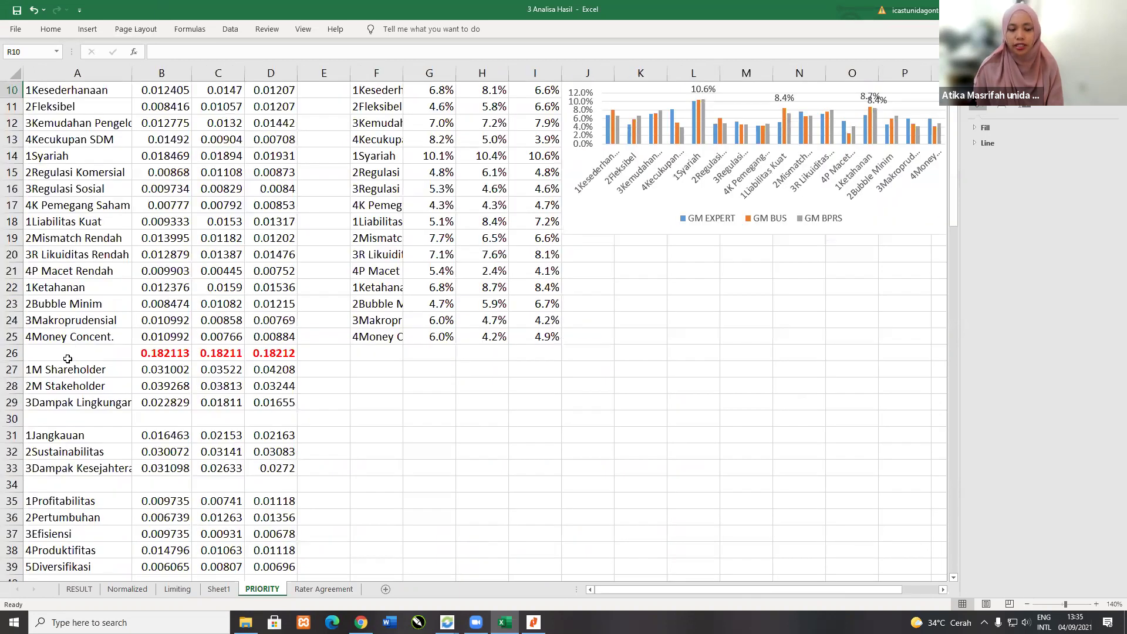
# Step: Delete the blank rows 40 and 46 that separate the Profitabilitas, Karyawan and Ramah Lingk groups
pyautogui.moveTo(58, 286); pyautogui.dragTo(270, 318)
pyautogui.scroll(-1, 20, 378)
pyautogui.scroll(-1, 19, 377)
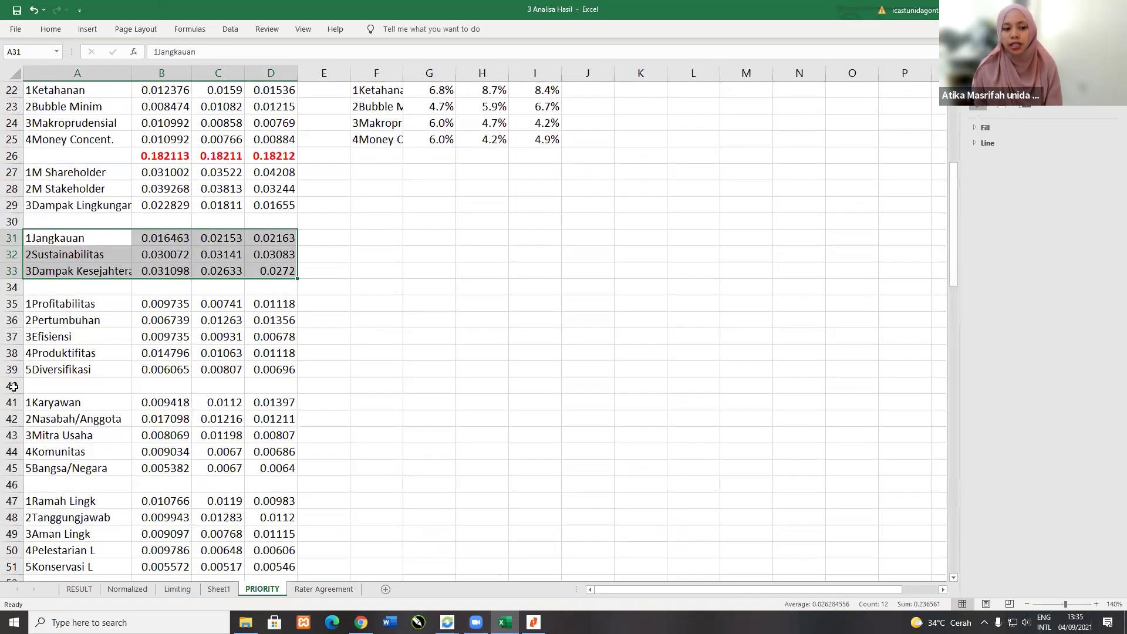
pyautogui.moveTo(12, 303); pyautogui.dragTo(11, 320)
pyautogui.click(12, 386)
pyautogui.keyDown('ctrl'); pyautogui.click(13, 484); pyautogui.keyUp('ctrl')
pyautogui.rightClick(16, 487)
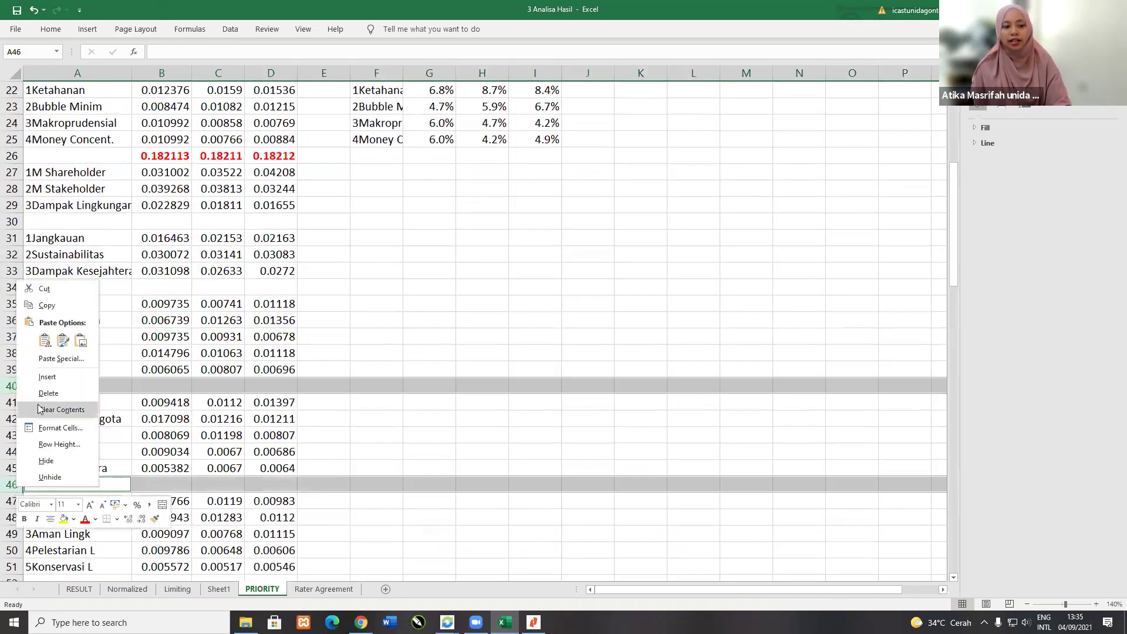
pyautogui.click(58, 394)
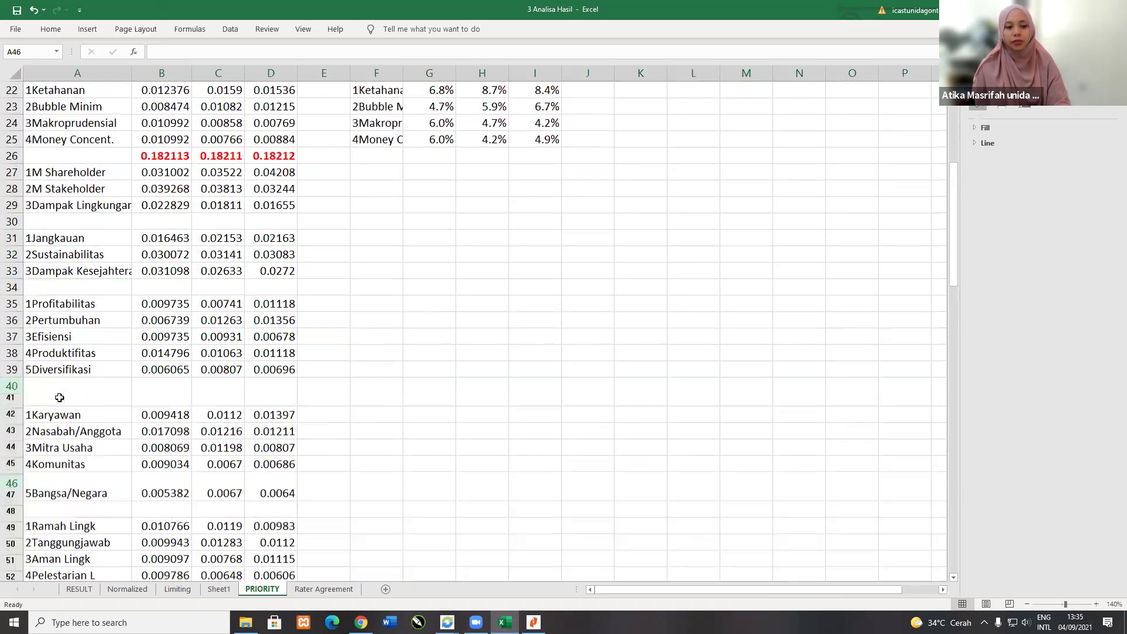
# Step: Delete the blank rows 56 and 62 that separate the Penerima Manfaat, Keamanan and Pangan Sandang groups
pyautogui.scroll(-5, 229, 398)
pyautogui.scroll(-4, 12, 452)
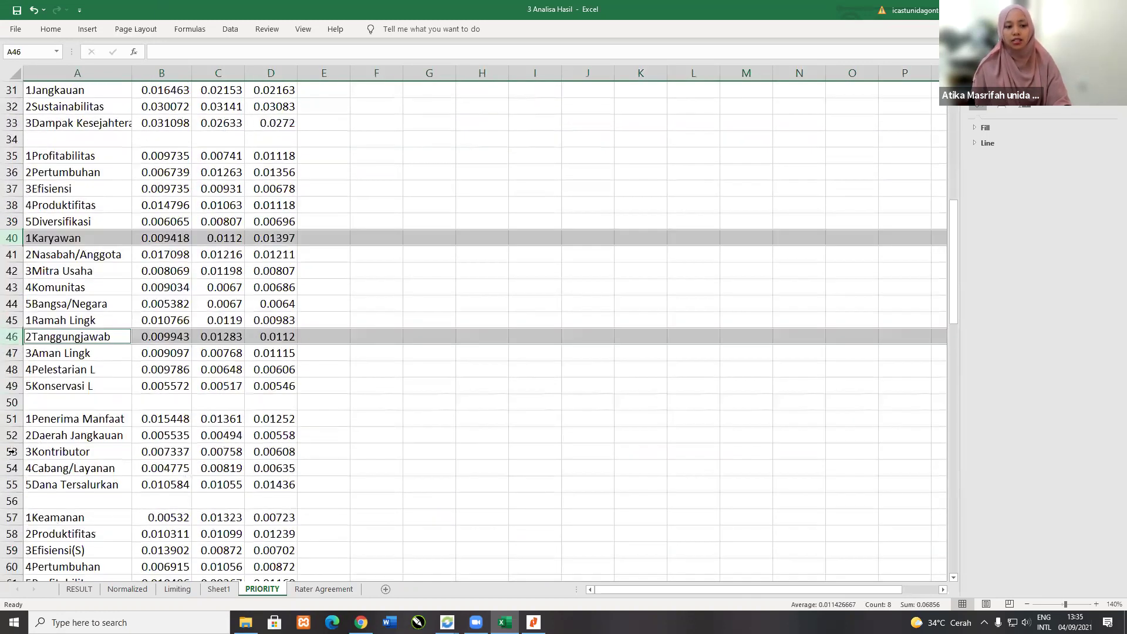
pyautogui.scroll(-3, 36, 567)
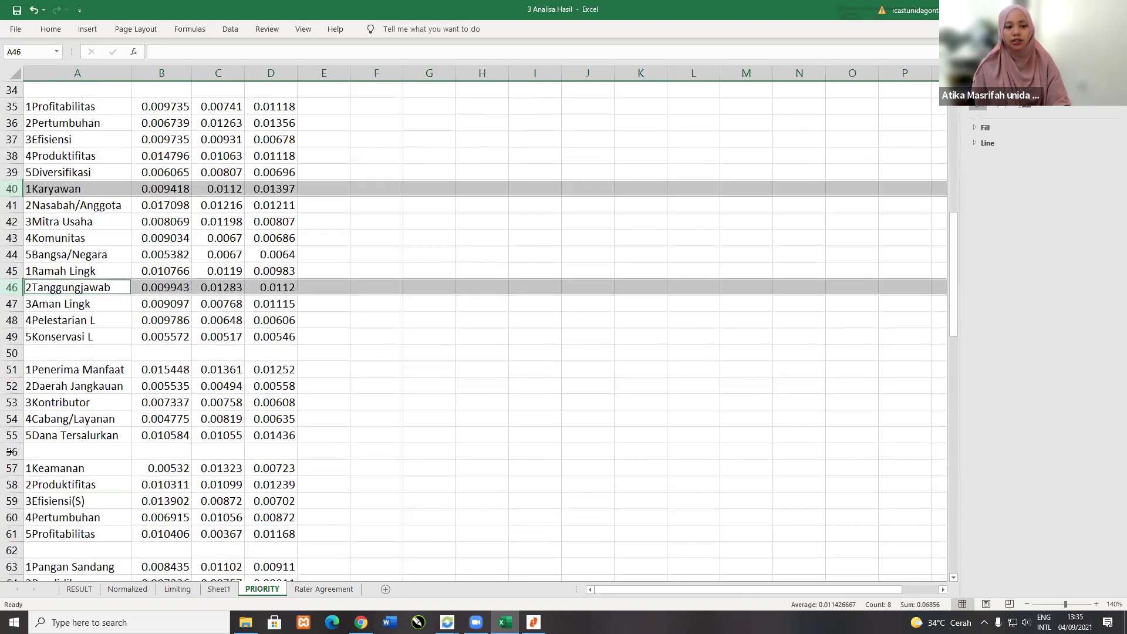
pyautogui.click(12, 451)
pyautogui.keyDown('ctrl'); pyautogui.click(12, 533); pyautogui.keyUp('ctrl')
pyautogui.rightClick(12, 534)
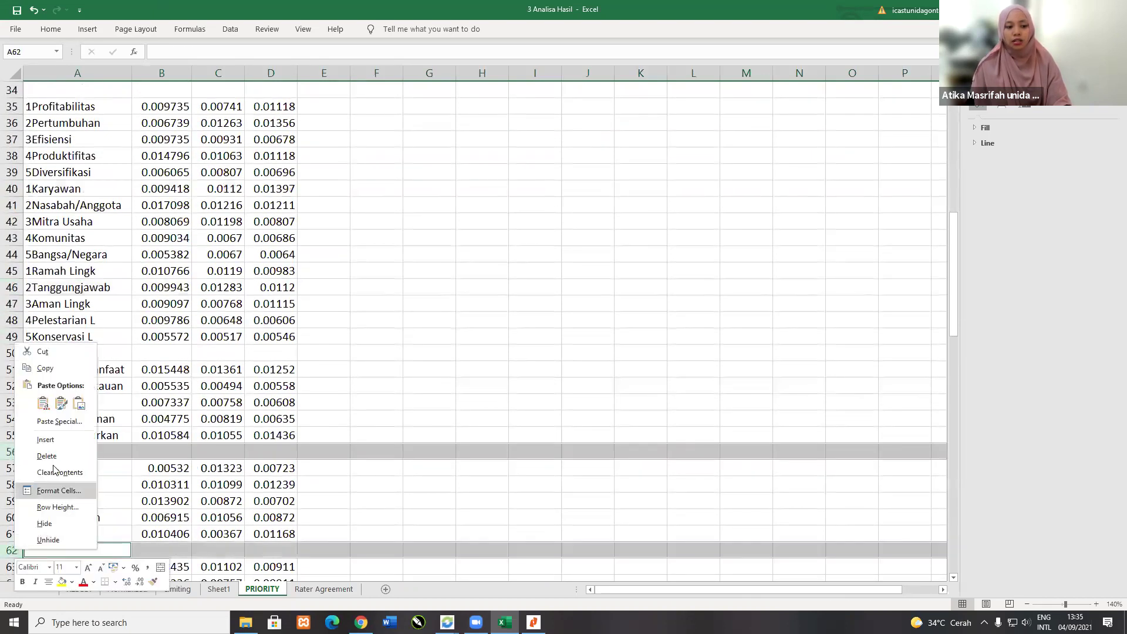
pyautogui.click(149, 464)
pyautogui.hotkey('ctrl', 'z')
pyautogui.click(150, 466)
pyautogui.scroll(-3, 149, 466)
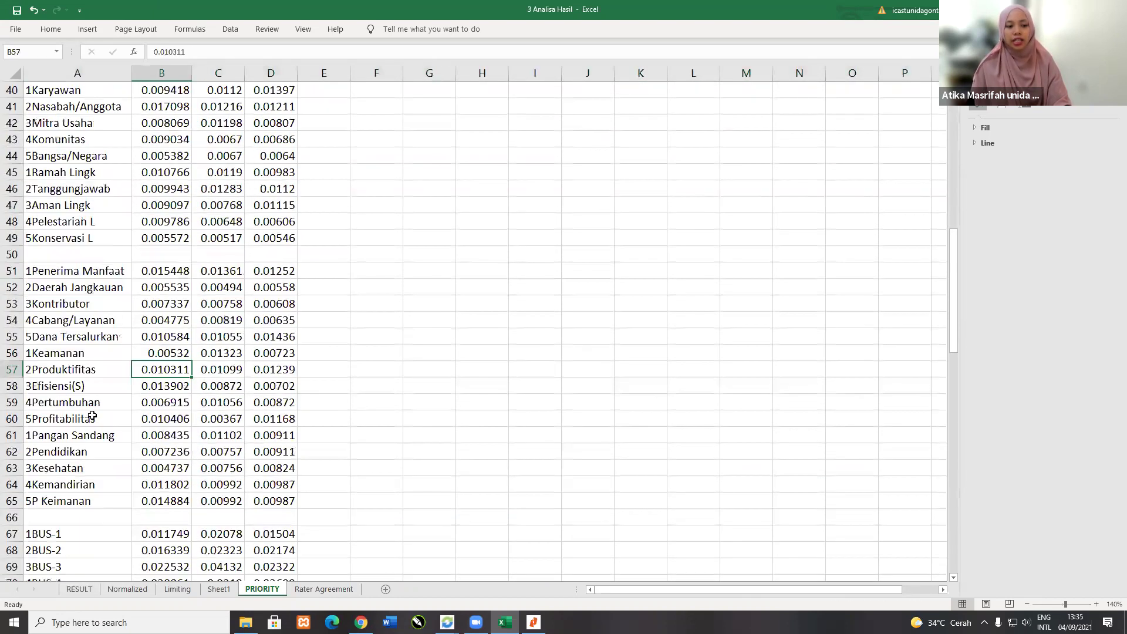
# Step: Total the GM EXPERT weights of 1BUS-1 to 6BUS-6 in B73 with =SUM(B67:B72)
pyautogui.scroll(-1, 272, 472)
pyautogui.scroll(-3, 170, 470)
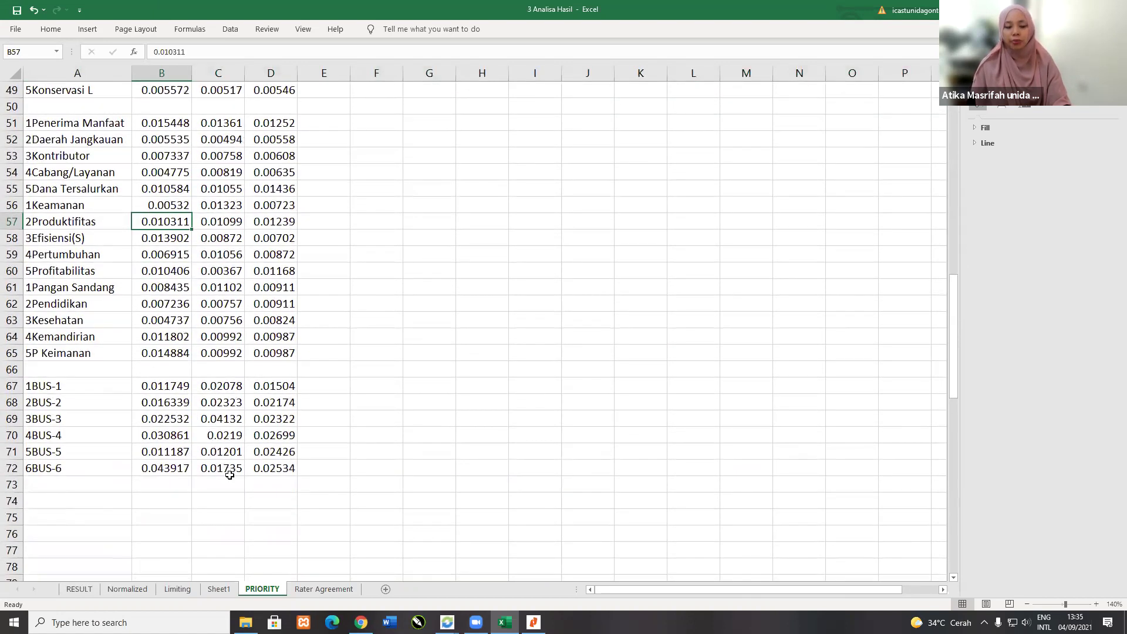
pyautogui.moveTo(36, 386); pyautogui.dragTo(256, 469)
pyautogui.press('Down')
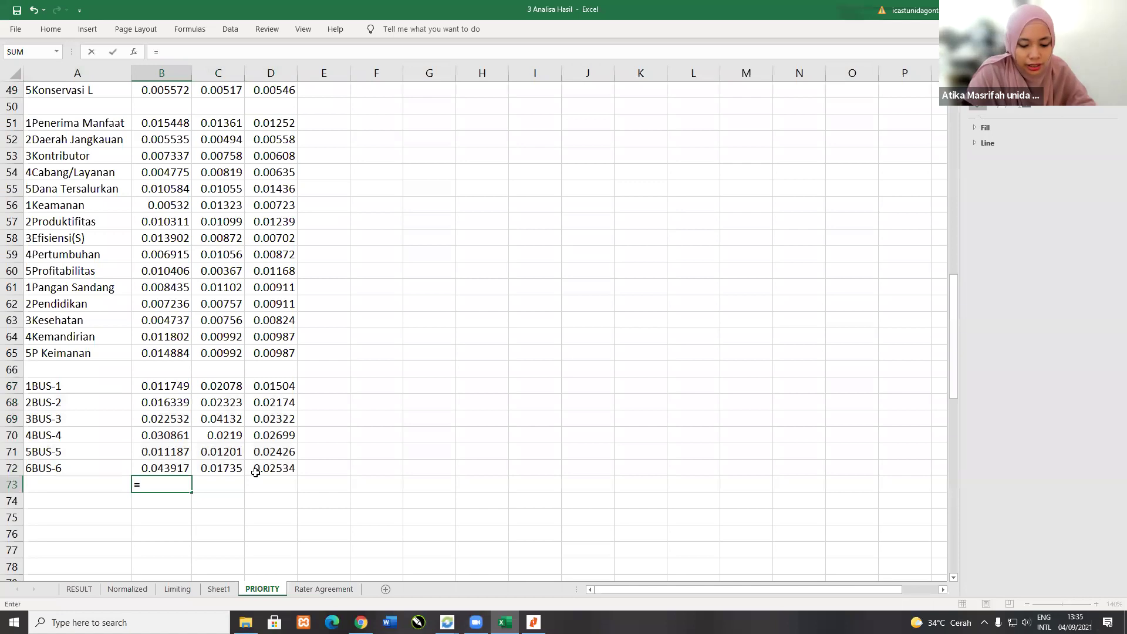
pyautogui.write('=SUM(')
pyautogui.moveTo(155, 386); pyautogui.dragTo(151, 468)
pyautogui.write(')')
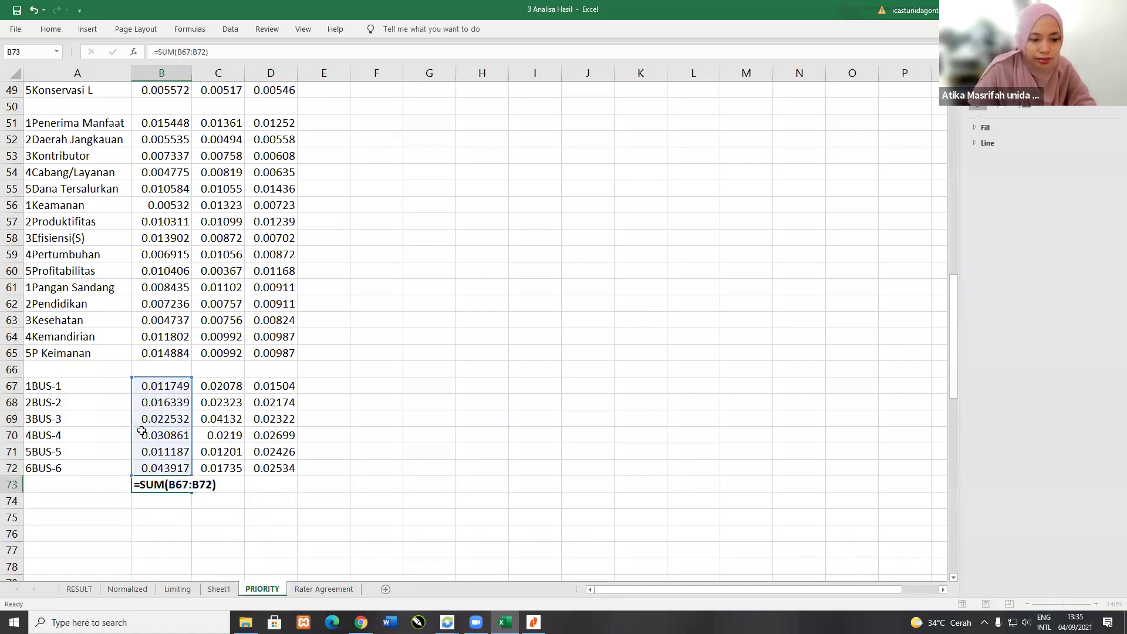
pyautogui.press('Return')
pyautogui.press('Up')
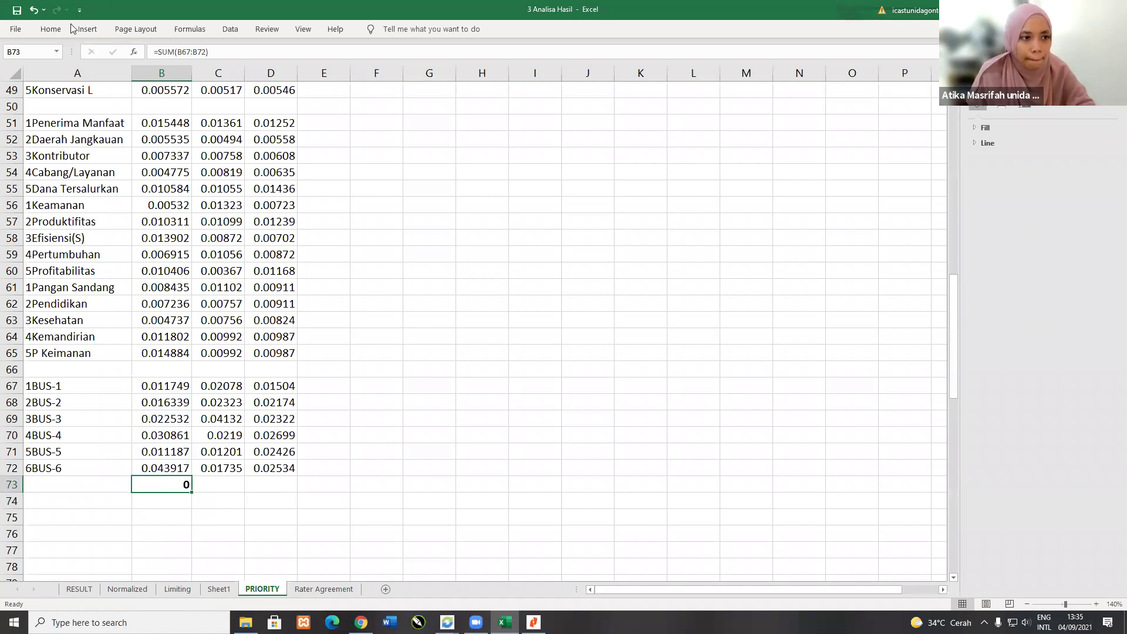
# Step: Show the B73 total with five decimal places and copy it across to C73:D73
pyautogui.click(50, 28)
pyautogui.click(493, 71)
pyautogui.click(492, 71)
pyautogui.click(492, 71)
pyautogui.click(492, 71)
pyautogui.click(492, 71)
pyautogui.click(211, 487)
pyautogui.moveTo(192, 492); pyautogui.dragTo(291, 489)
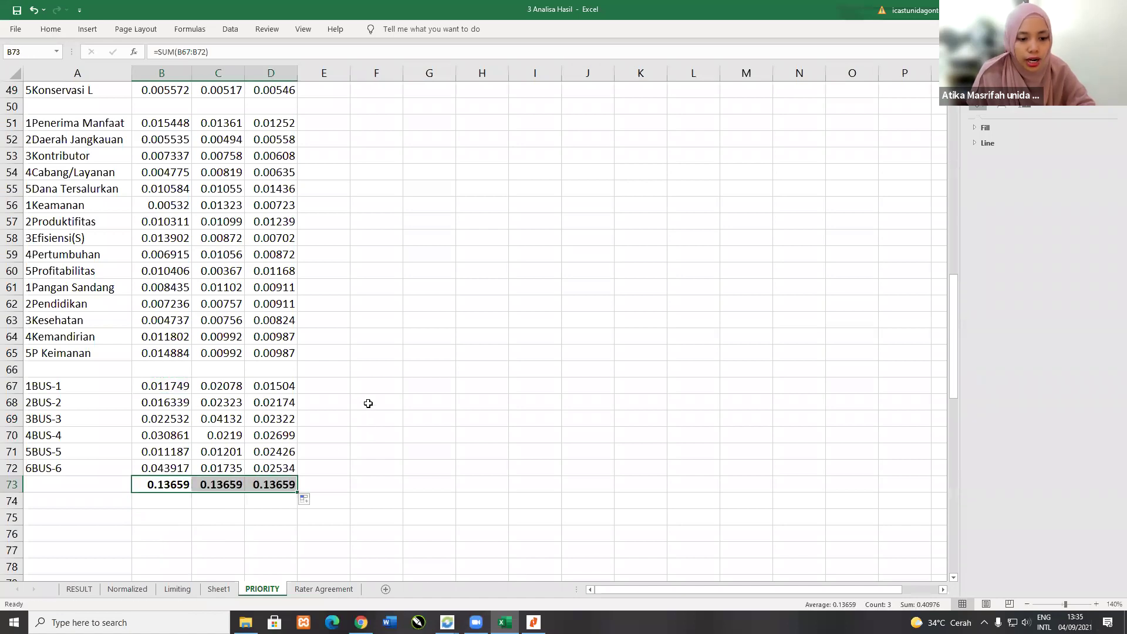
# Step: Calculate the 1BUS-1 expert share in F67 with =B67/$B$73
pyautogui.click(360, 383)
pyautogui.write('=')
pyautogui.click(149, 387)
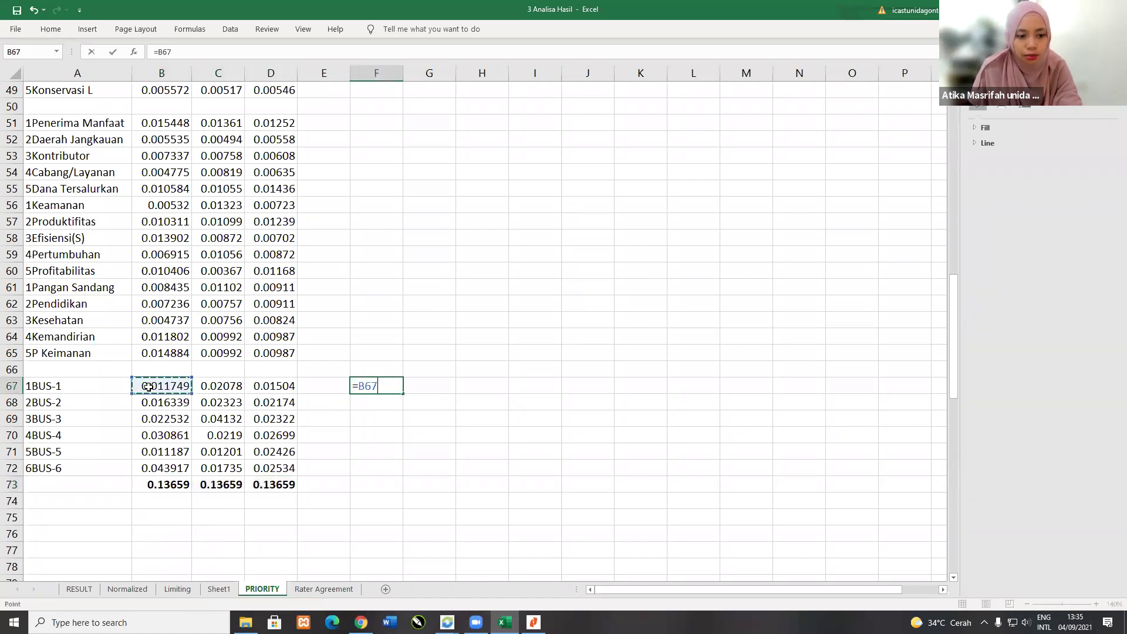
pyautogui.write('/')
pyautogui.click(167, 485)
pyautogui.press('F4')
pyautogui.press('Return')
# Step: Calculate the 1BUS-1 share for the BUS respondents in G67 with =C67/$C$73
pyautogui.click(419, 385)
pyautogui.write('=')
pyautogui.click(215, 386)
pyautogui.write('/')
pyautogui.click(229, 485)
pyautogui.press('F4')
pyautogui.press('Return')
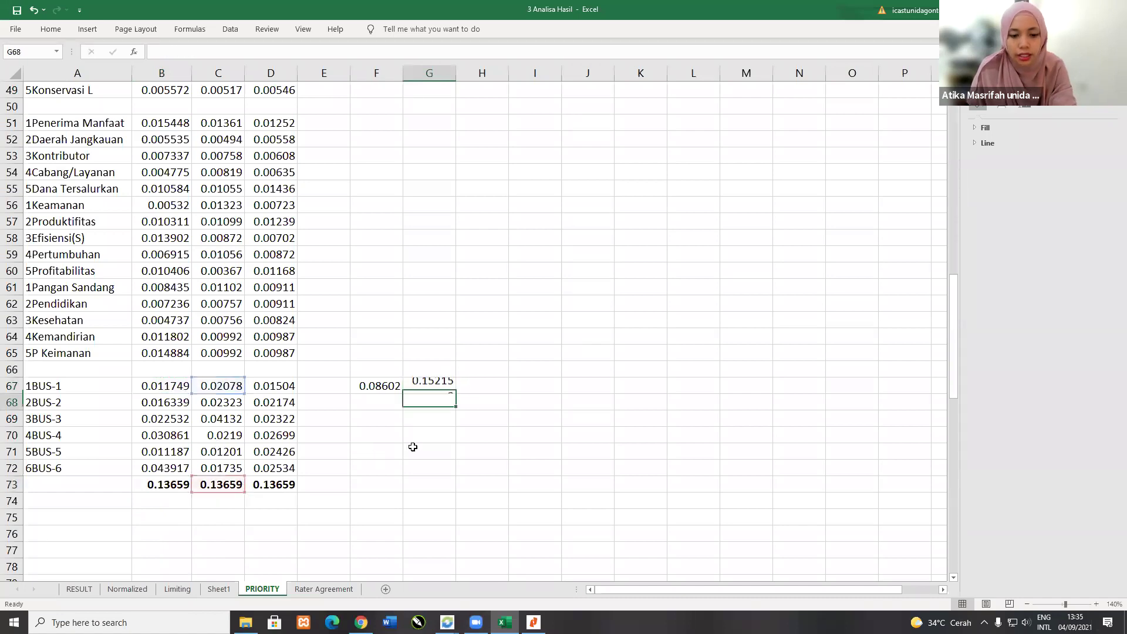
# Step: Calculate the 1BUS-1 share for the BPRS respondents in H67 with =D67/$D$73
pyautogui.click(480, 382)
pyautogui.write('=')
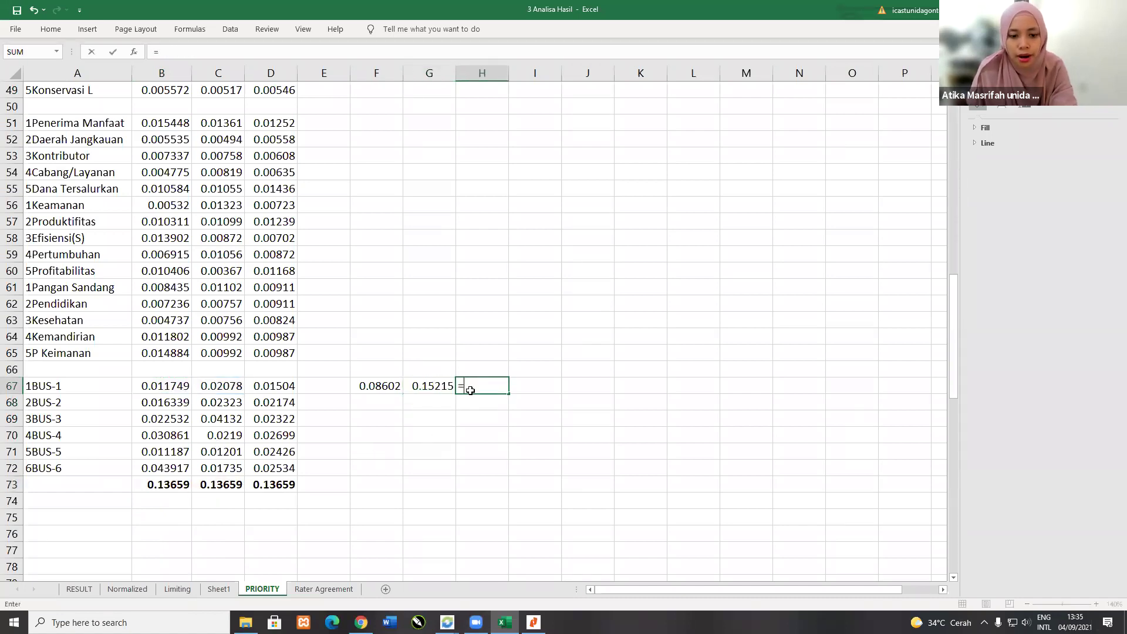
pyautogui.click(269, 382)
pyautogui.write('/')
pyautogui.click(283, 483)
pyautogui.press('F4')
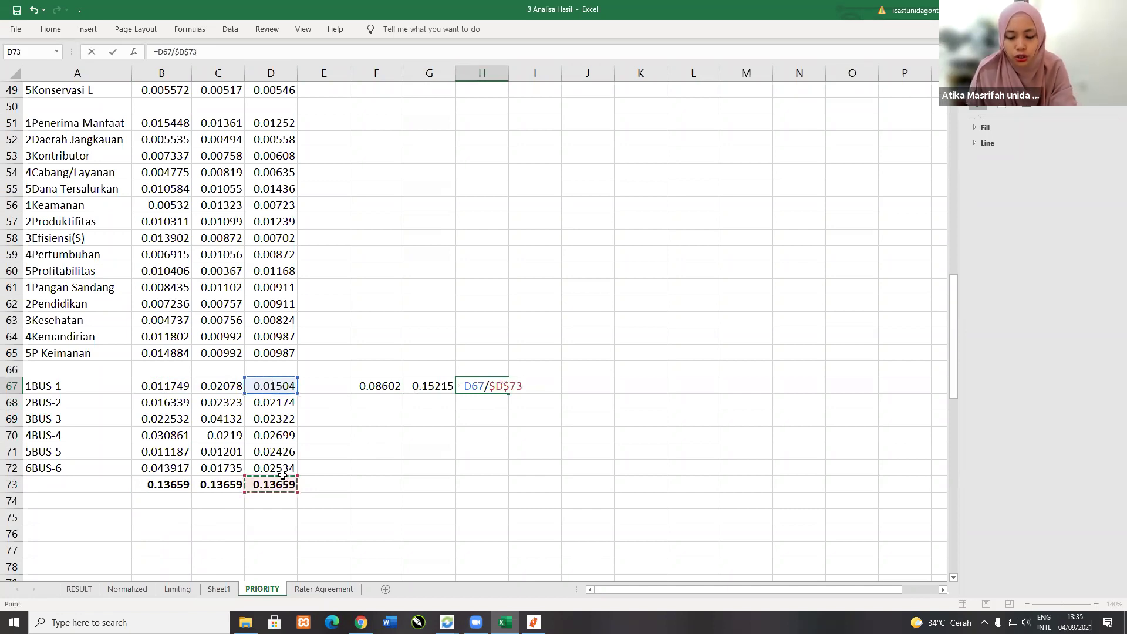
pyautogui.press('Return')
# Step: Copy the F67:H67 formulas down to row 72 and format the block as percentages with one decimal place
pyautogui.moveTo(378, 388); pyautogui.dragTo(514, 474)
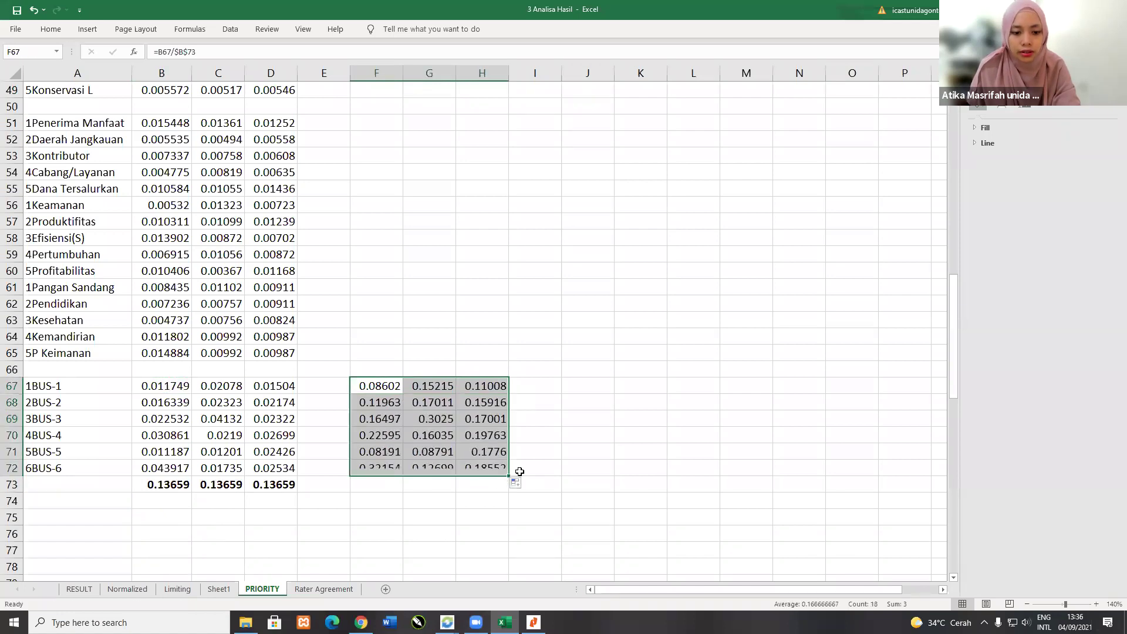
pyautogui.click(50, 31)
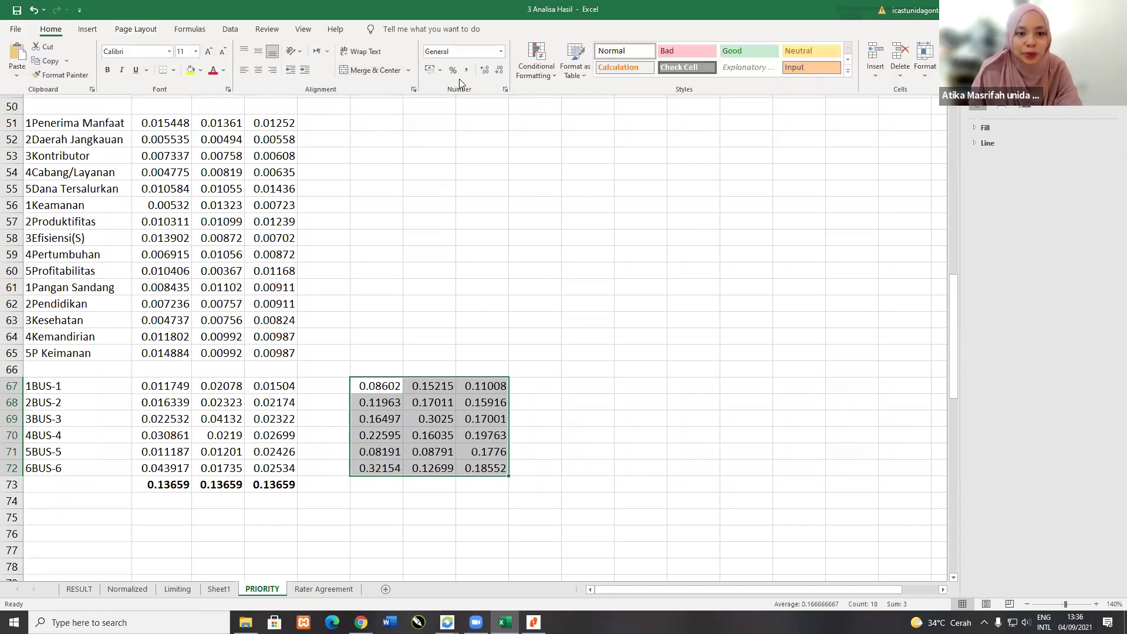
pyautogui.click(454, 71)
pyautogui.click(484, 71)
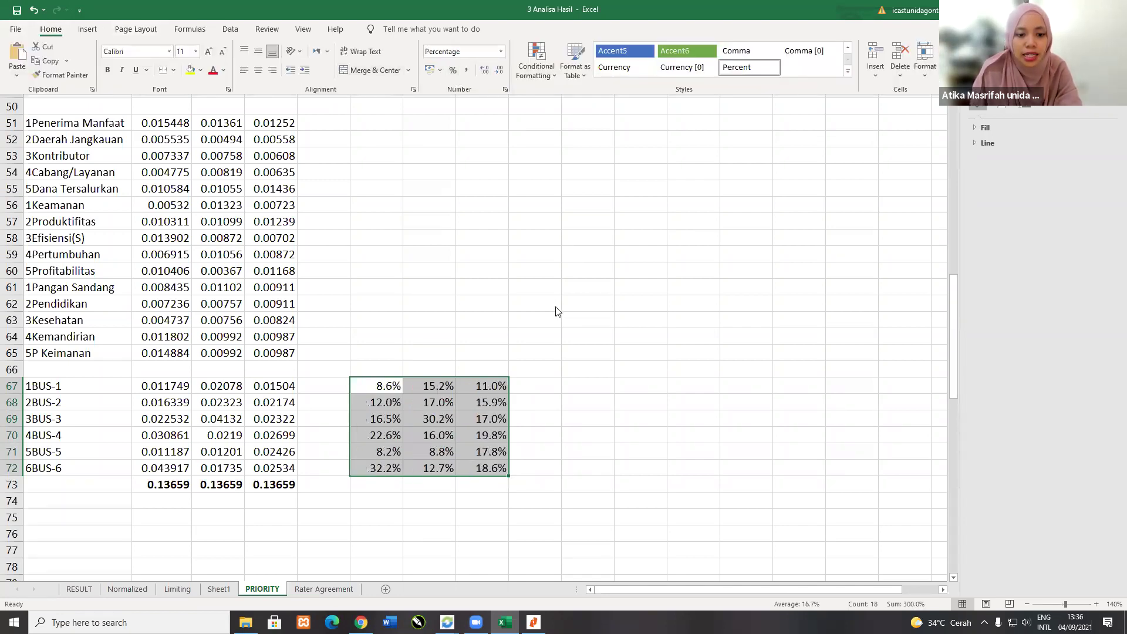
# Step: Duplicate the Komersial and Sosial chart at J21 and point the copy's data range to the 1BUS-1 to 6BUS-6 rows 67 to 72
pyautogui.scroll(16, 457, 388)
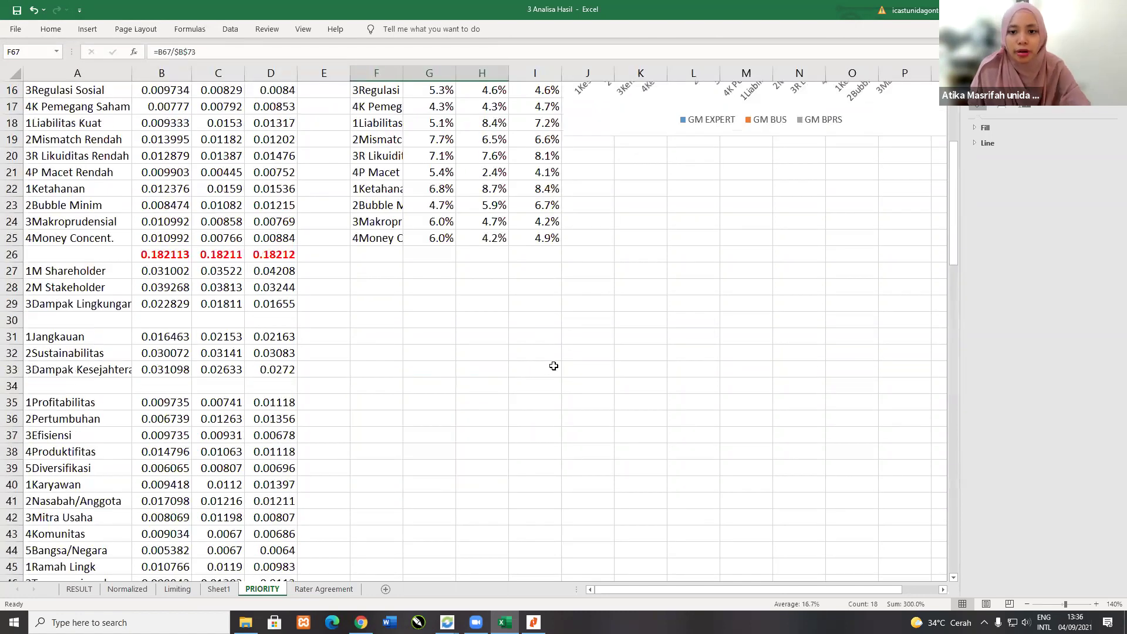
pyautogui.click(593, 207)
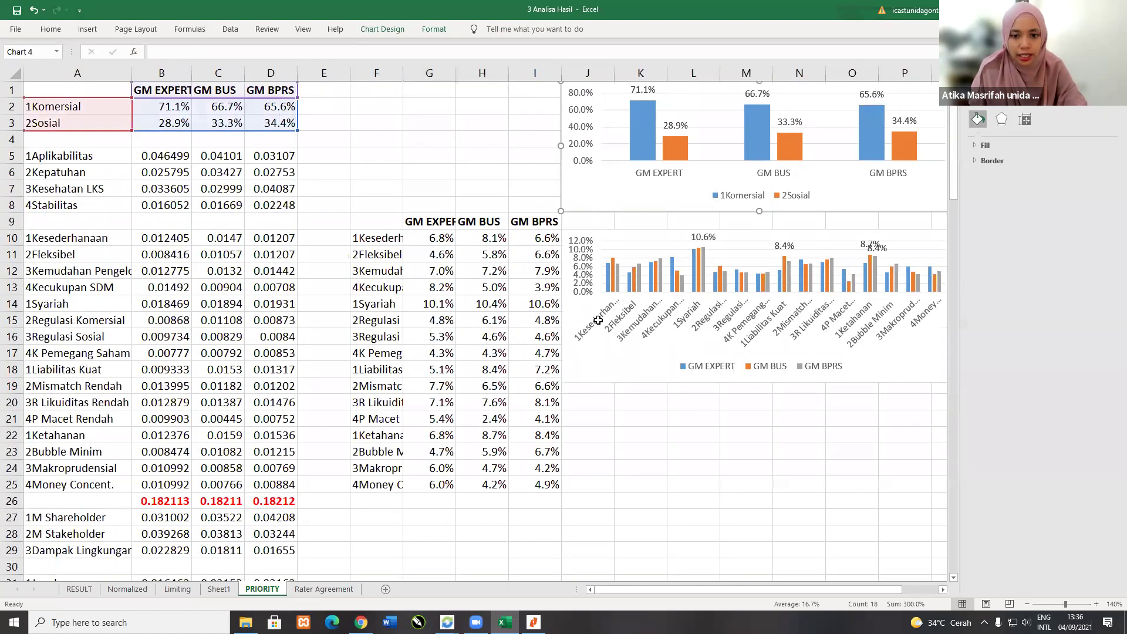
pyautogui.scroll(-7, 600, 325)
pyautogui.scroll(7, 601, 328)
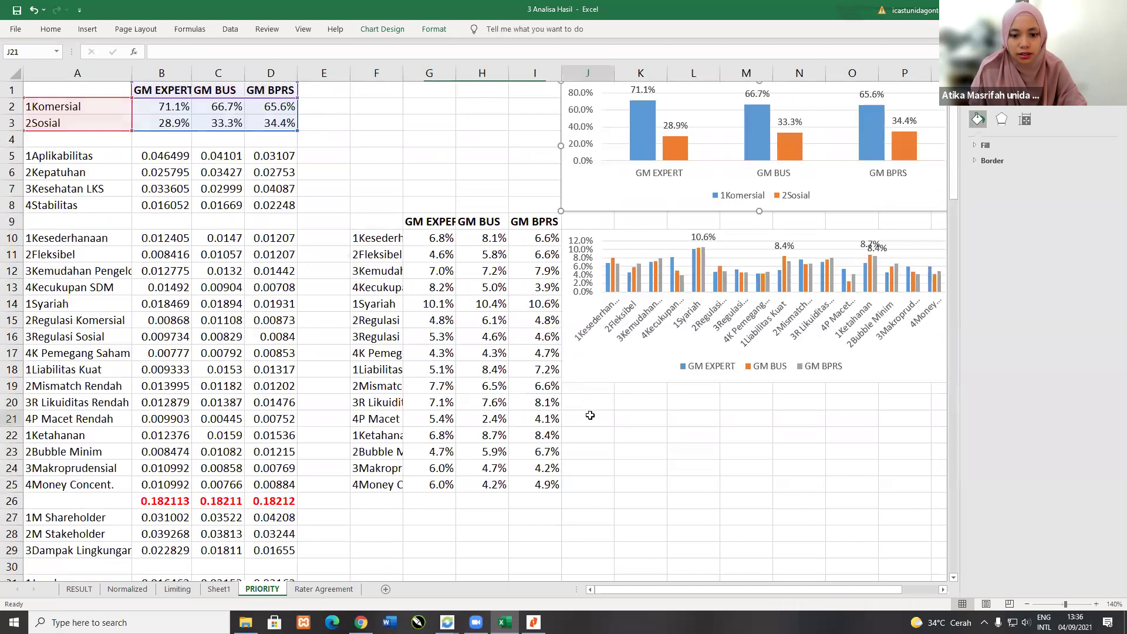
pyautogui.hotkey('ctrl', 'v')
pyautogui.moveTo(224, 130); pyautogui.dragTo(229, 397)
pyautogui.scroll(1, 675, 361)
pyautogui.scroll(17, 675, 361)
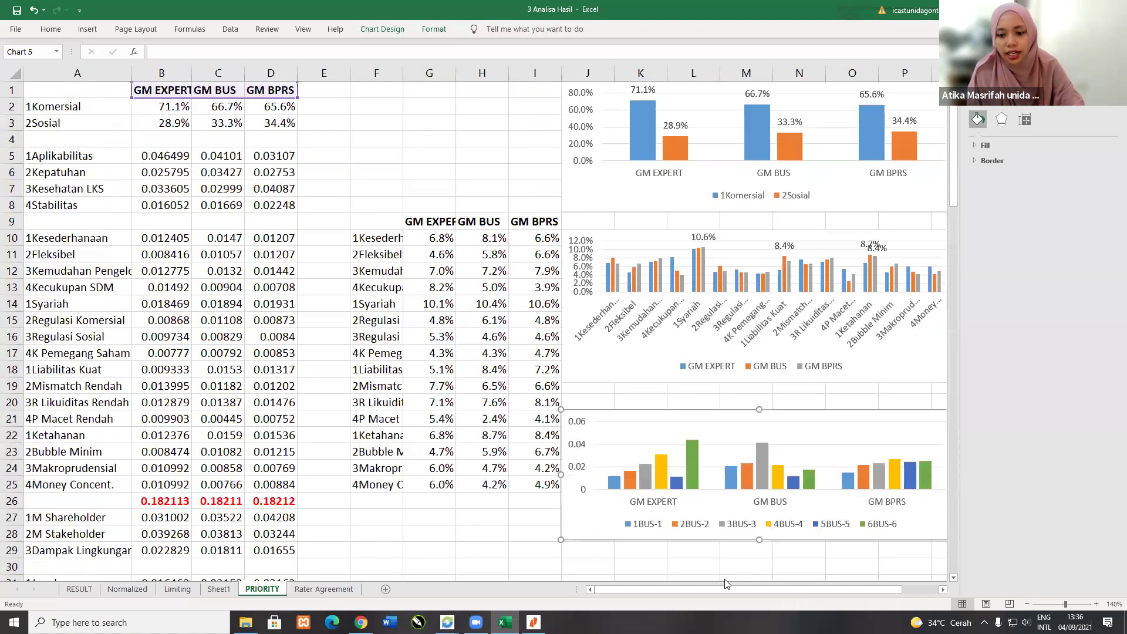
# Step: Add a data label to the 6BUS-6 column of GM EXPERT in the new BUS chart
pyautogui.moveTo(726, 584); pyautogui.dragTo(756, 589)
pyautogui.click(523, 468)
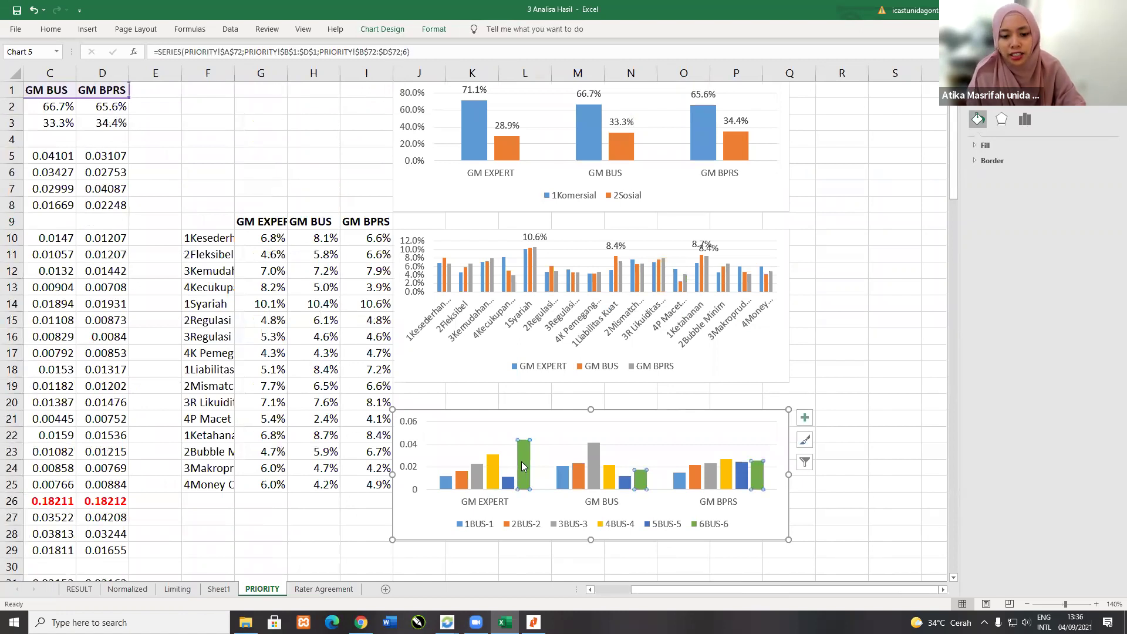
pyautogui.click(521, 468)
pyautogui.rightClick(521, 468)
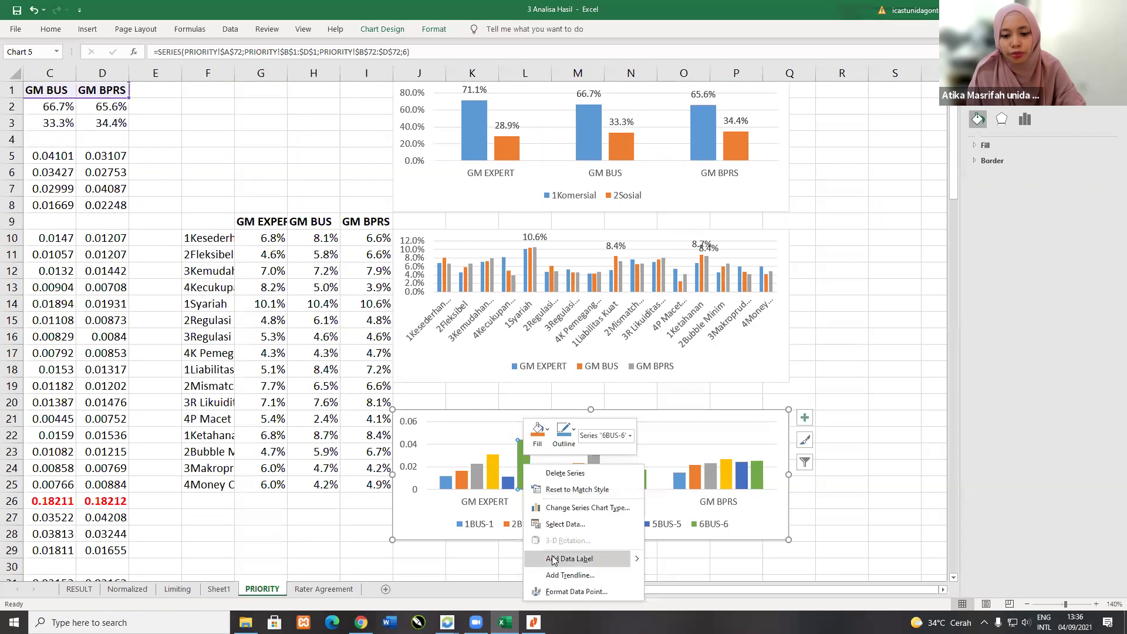
pyautogui.click(553, 559)
# Step: Add a data label to the 3BUS-3 column of GM BUS in the lowest chart
pyautogui.click(593, 467)
pyautogui.click(594, 468)
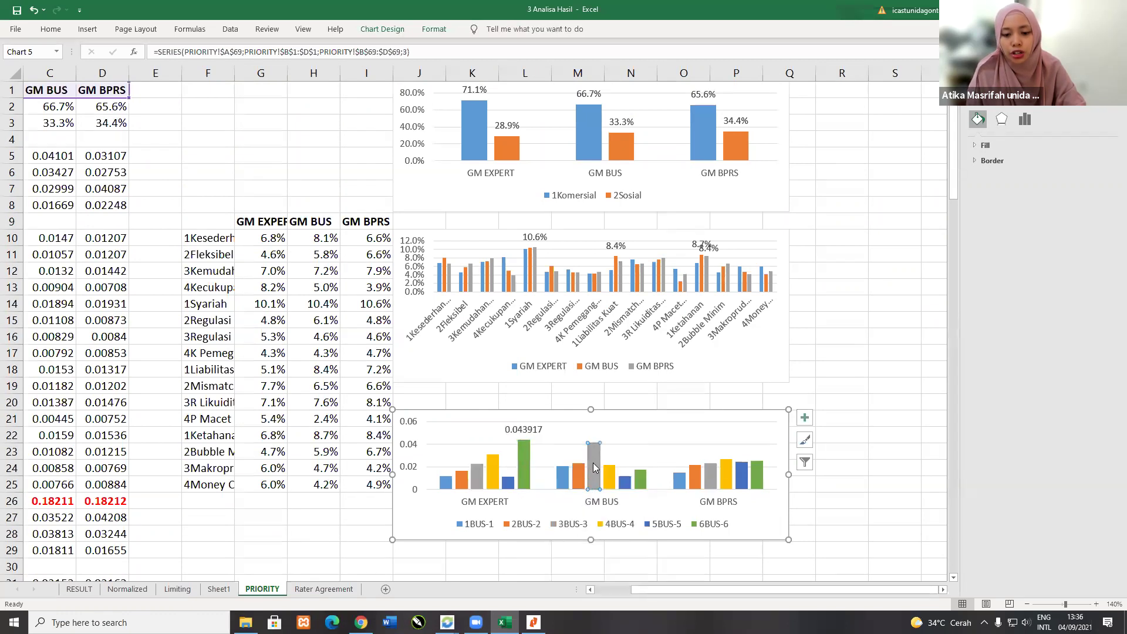
pyautogui.rightClick(593, 468)
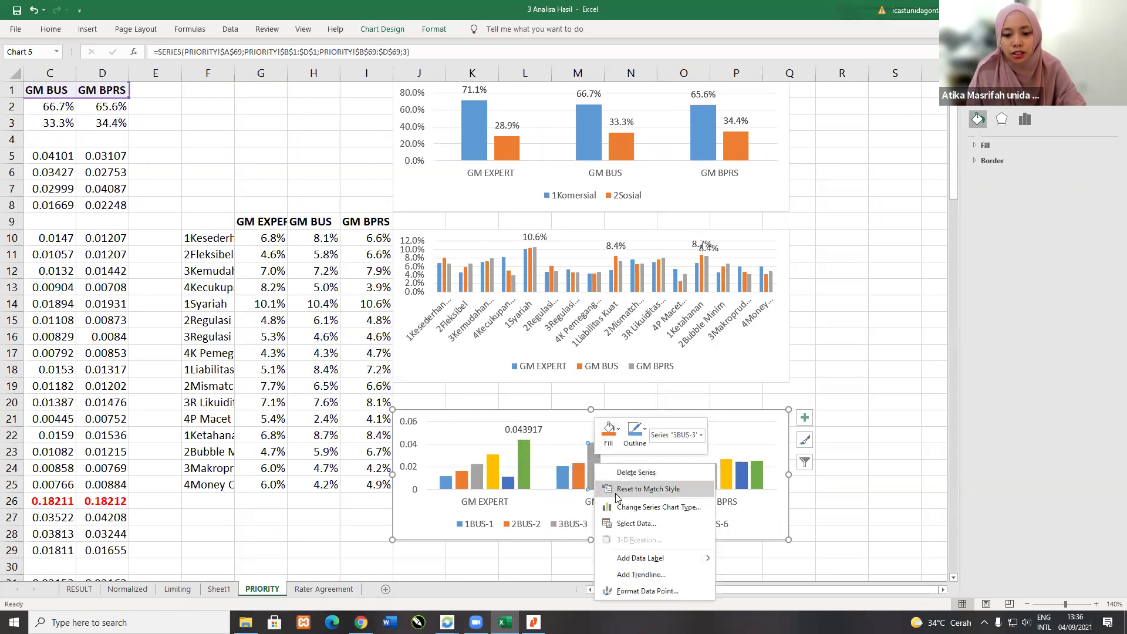
pyautogui.click(617, 558)
# Step: Add a data label to the 4BUS-4 column of GM BPRS in the lowest chart and deselect the chart
pyautogui.click(726, 482)
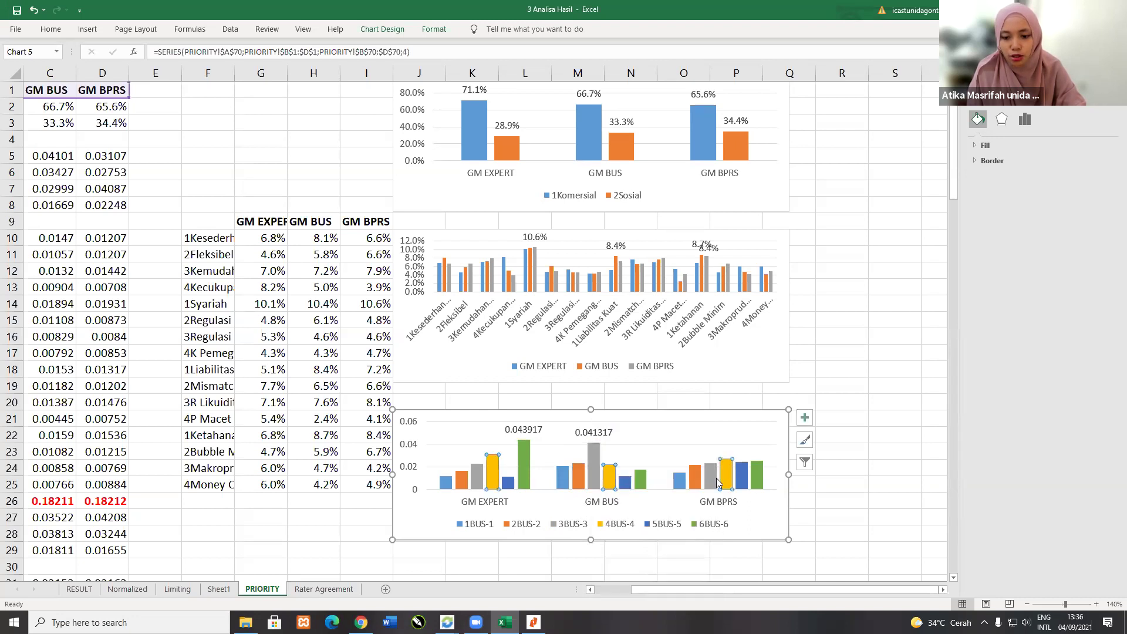
pyautogui.click(726, 478)
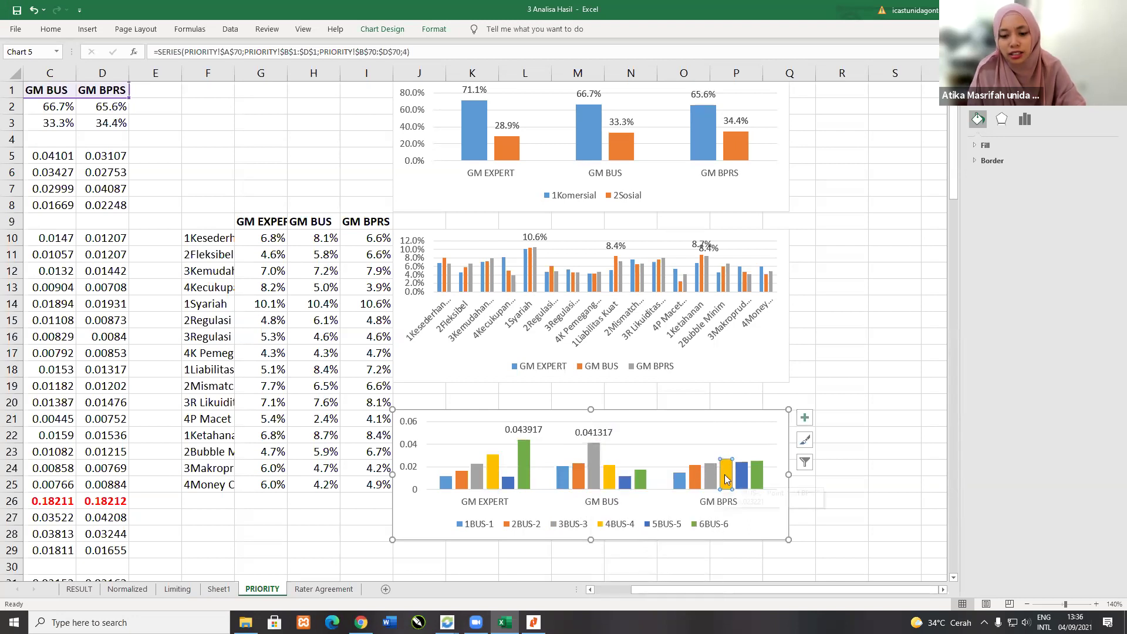
pyautogui.rightClick(724, 476)
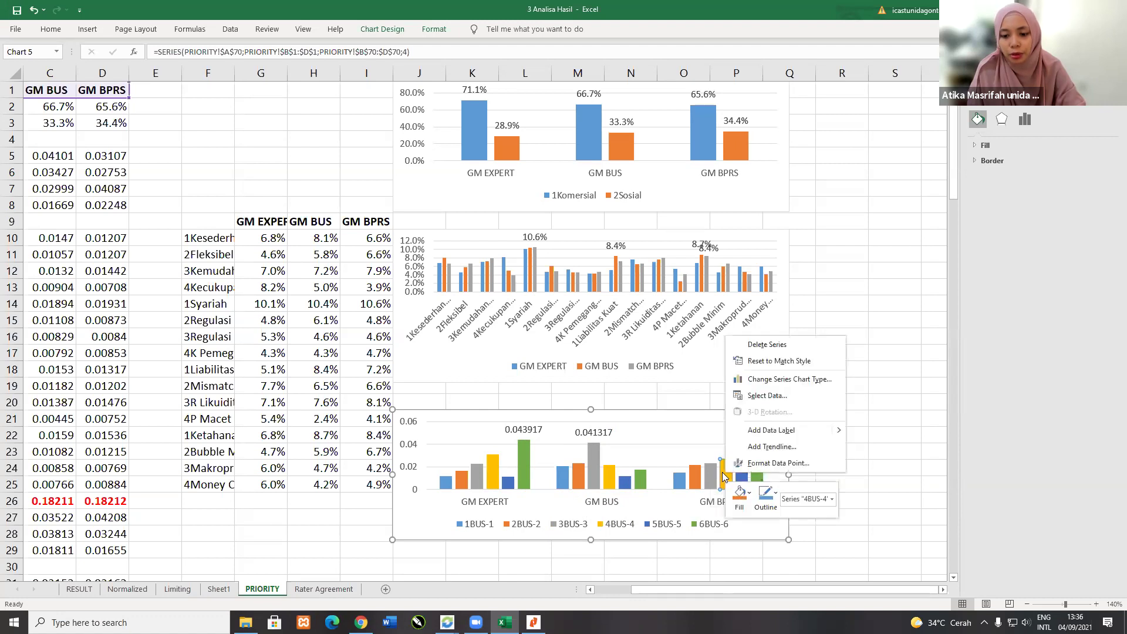
pyautogui.click(741, 433)
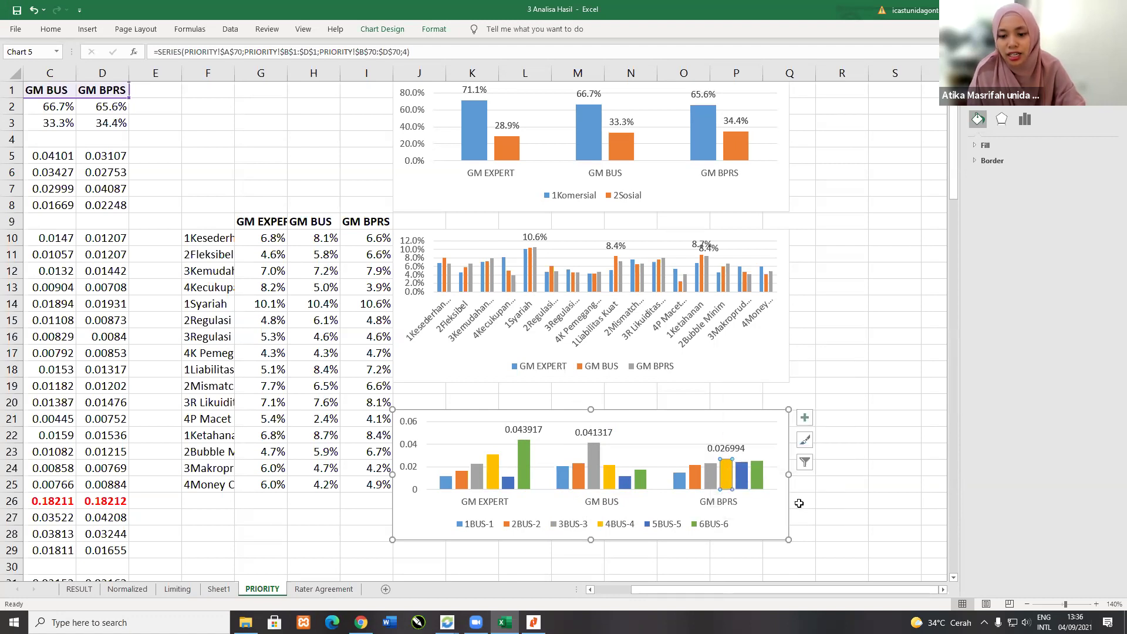
pyautogui.click(894, 514)
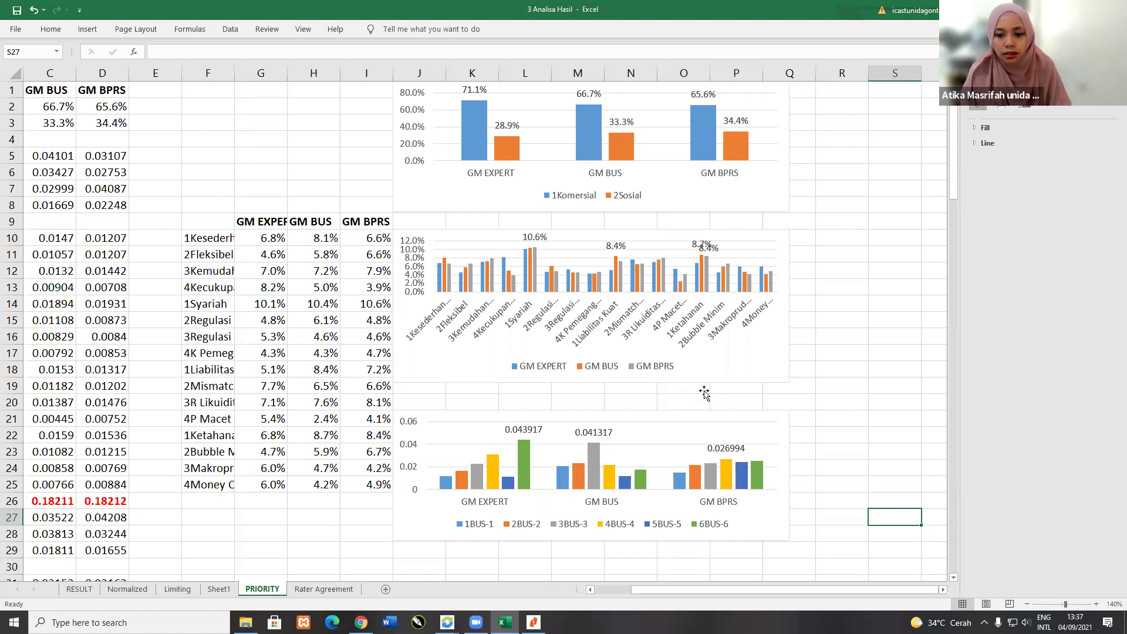
# Step: Enlarge the sheet view to 175% to examine the priority column charts
pyautogui.scroll(2, 704, 449)
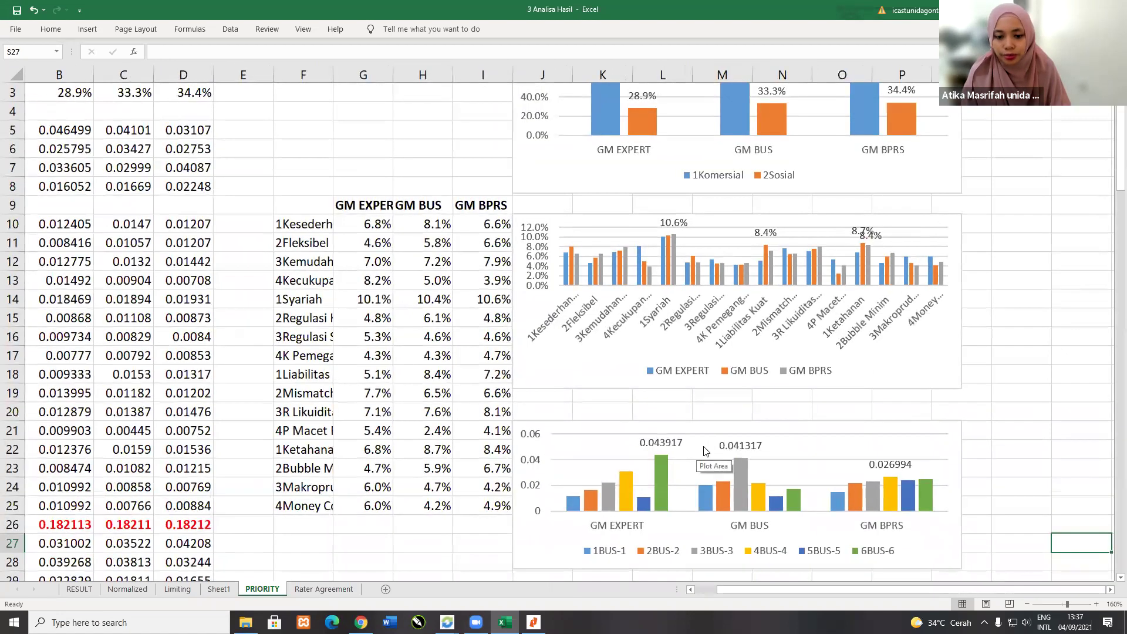
pyautogui.scroll(2, 703, 448)
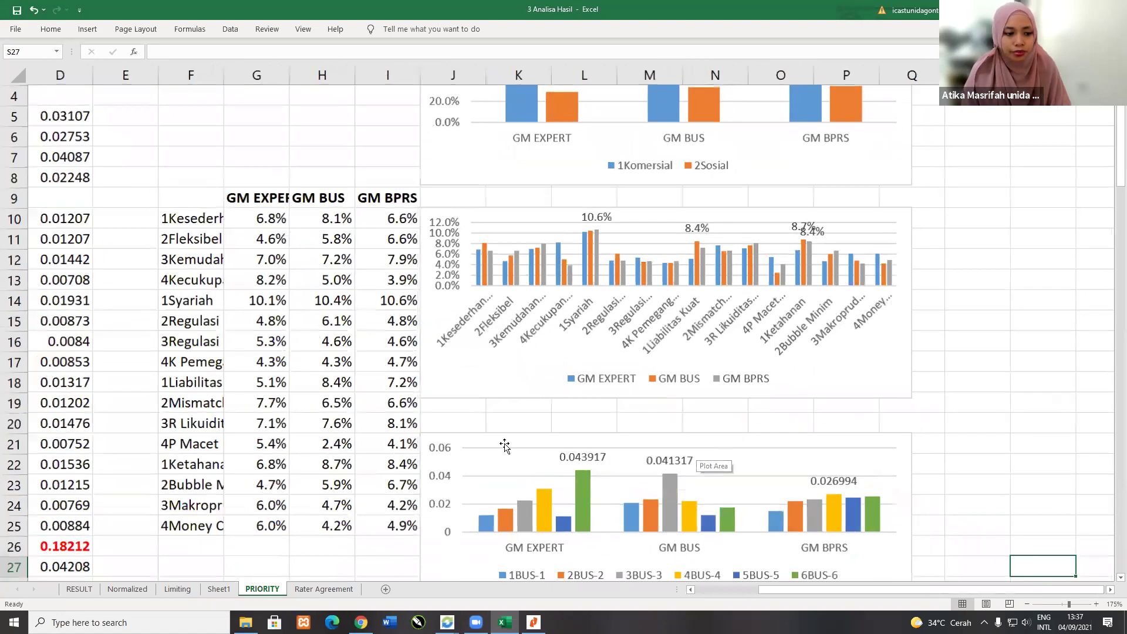
pyautogui.scroll(-3, 464, 505)
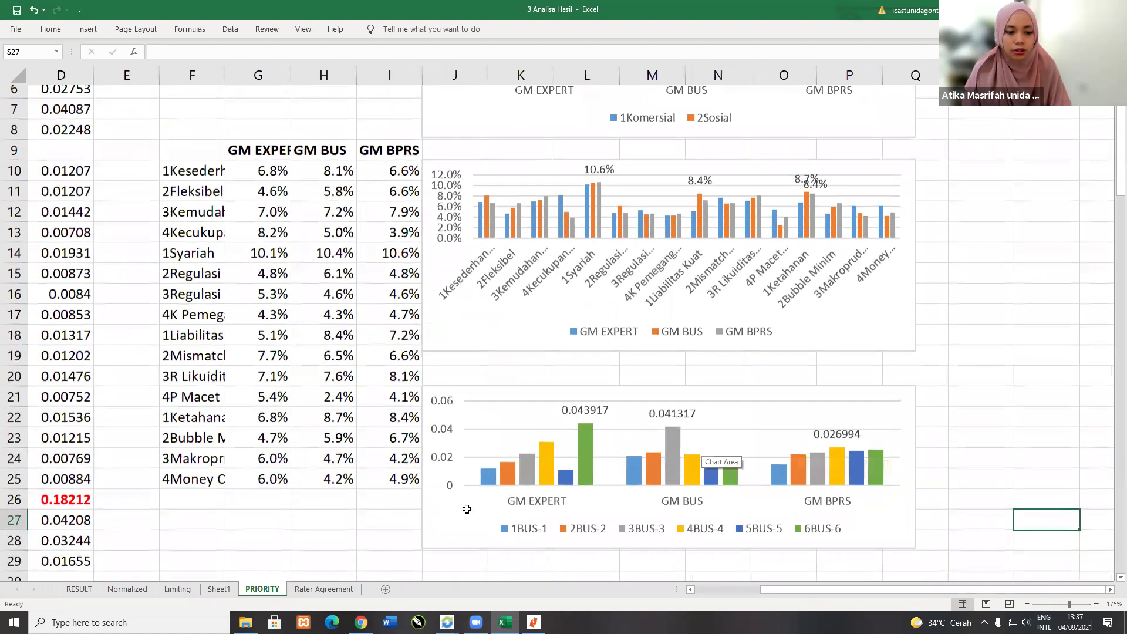
# Step: Examine the priority weights, BUS-1 to BUS-6 percentages and column charts across the PRIORITY sheet
pyautogui.scroll(1, 464, 223)
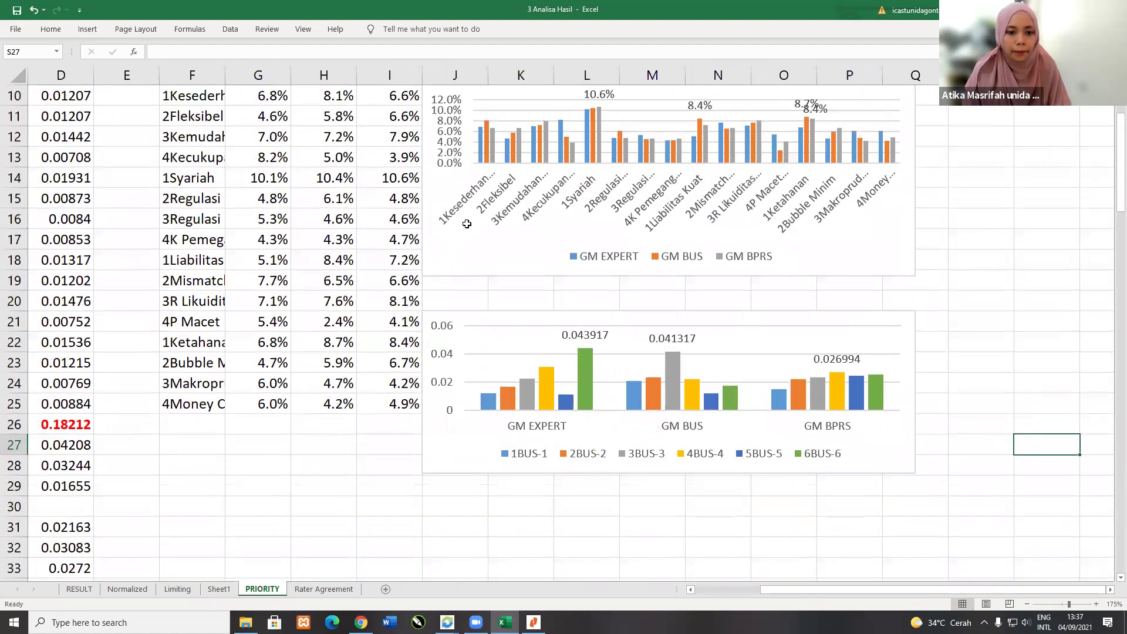
pyautogui.hscroll(-3, 467, 222)
pyautogui.hscroll(-1, 443, 288)
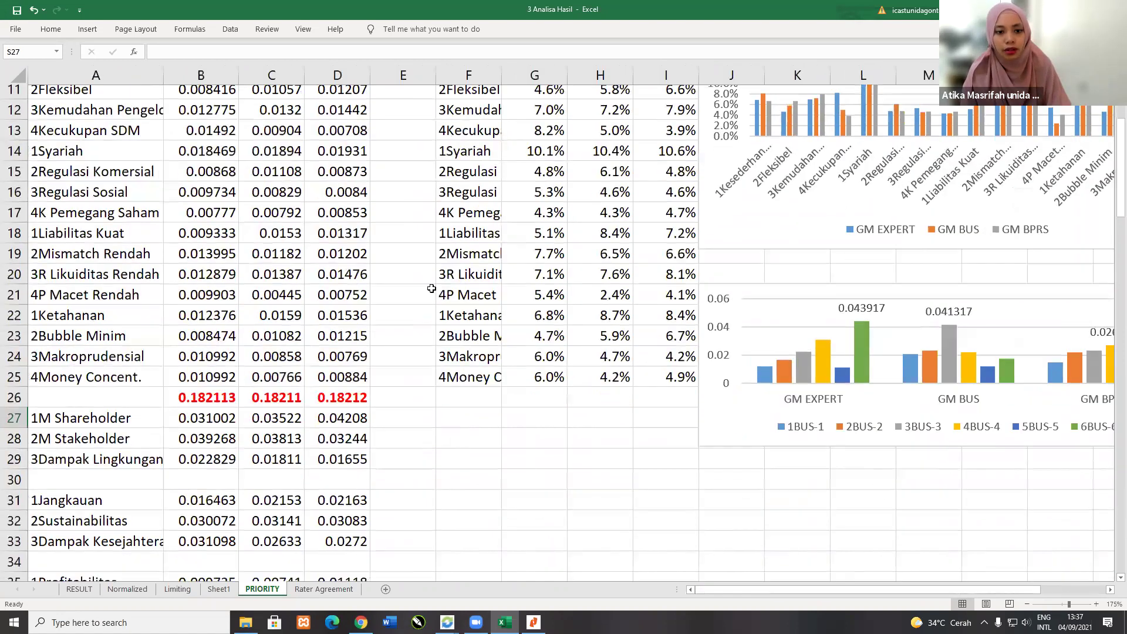
pyautogui.scroll(-4, 446, 294)
pyautogui.scroll(-13, 818, 437)
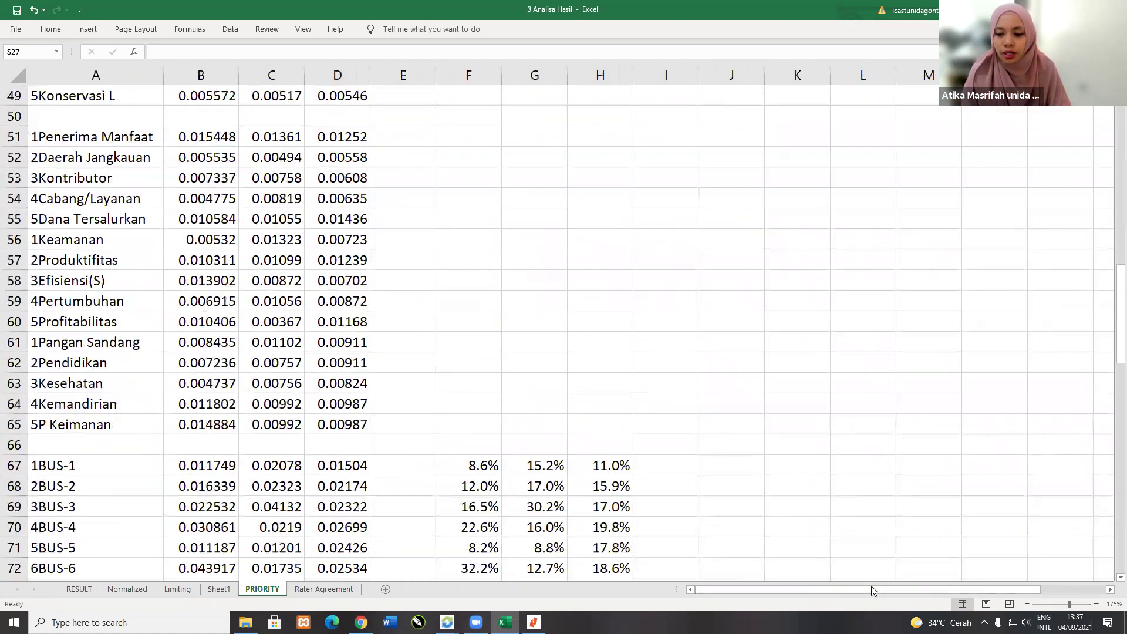
pyautogui.click(468, 433)
pyautogui.scroll(6, 889, 583)
pyautogui.scroll(6, 889, 582)
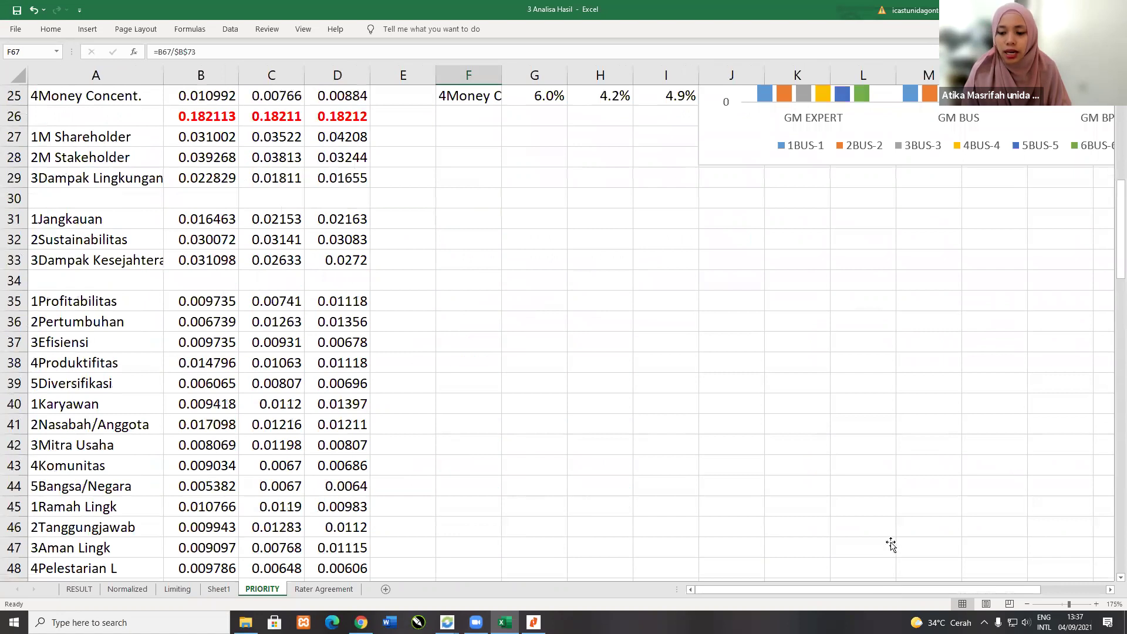
pyautogui.scroll(4, 833, 485)
pyautogui.scroll(4, 834, 482)
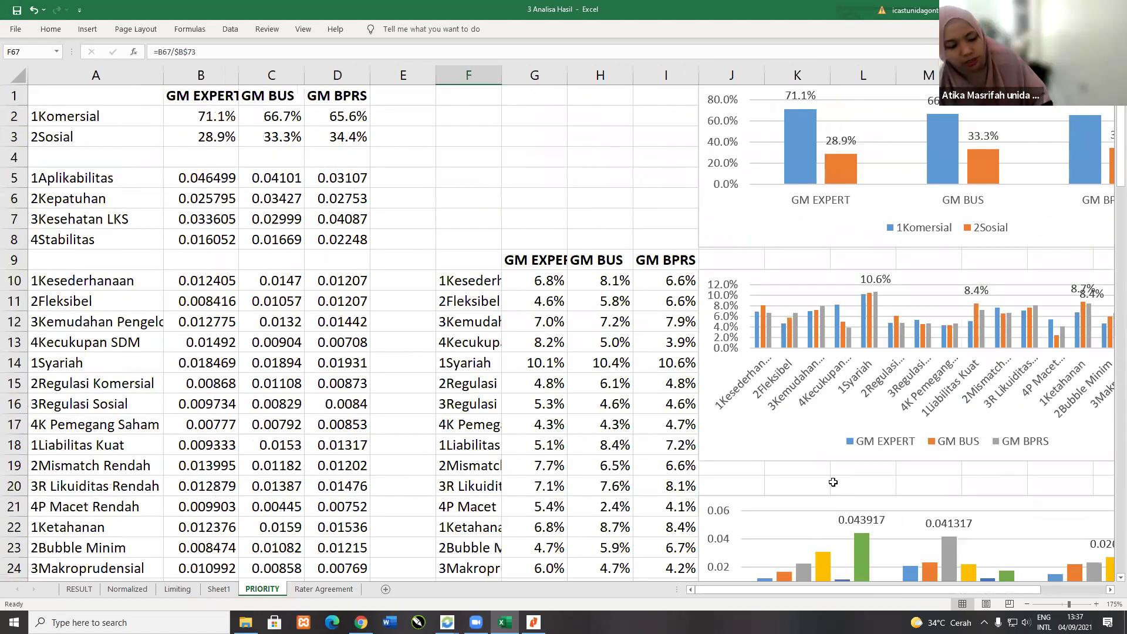
pyautogui.hscroll(2, 833, 483)
pyautogui.hscroll(2, 833, 482)
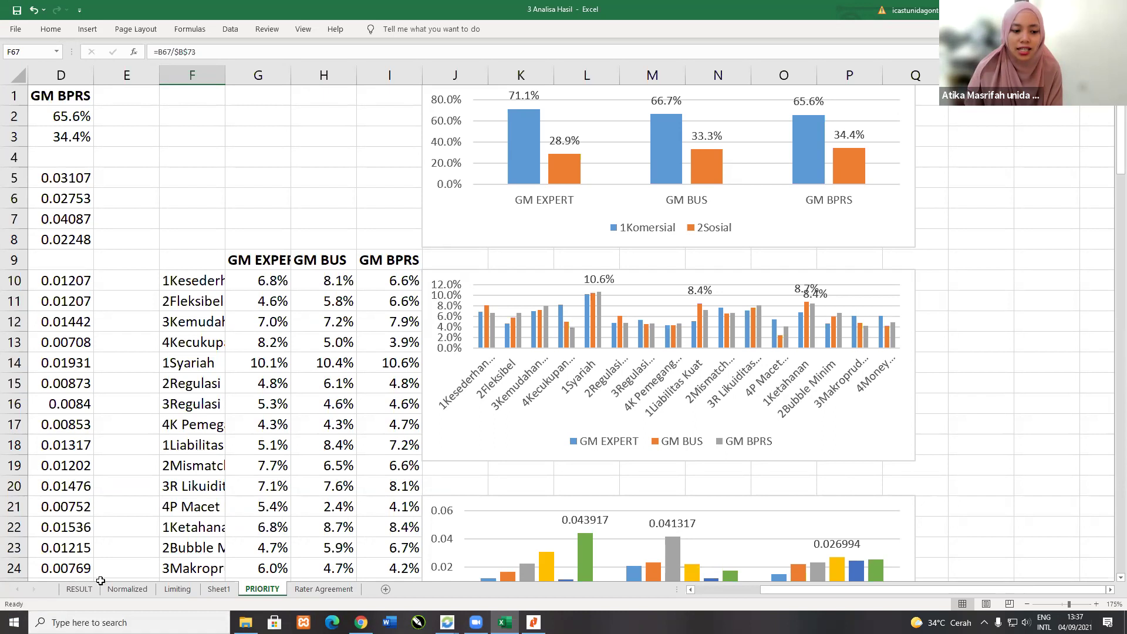
# Step: Move the Rater Agreement sheet in front of the PRIORITY sheet and reopen PRIORITY
pyautogui.hotkey('ctrl', 'pageup')
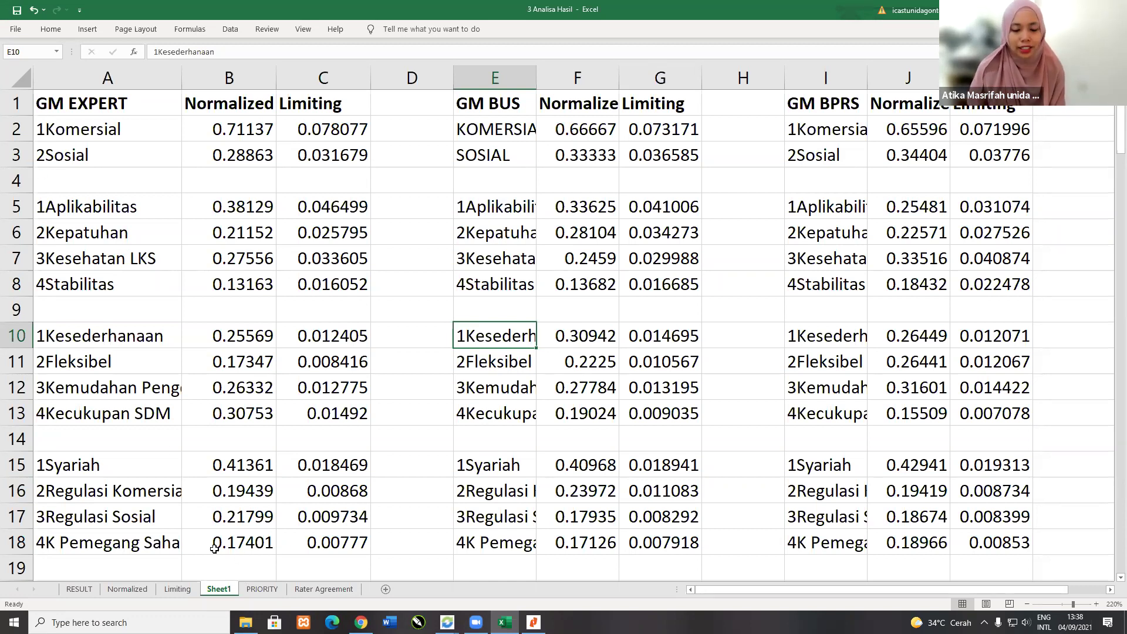
pyautogui.click(324, 589)
pyautogui.moveTo(792, 589); pyautogui.dragTo(885, 581)
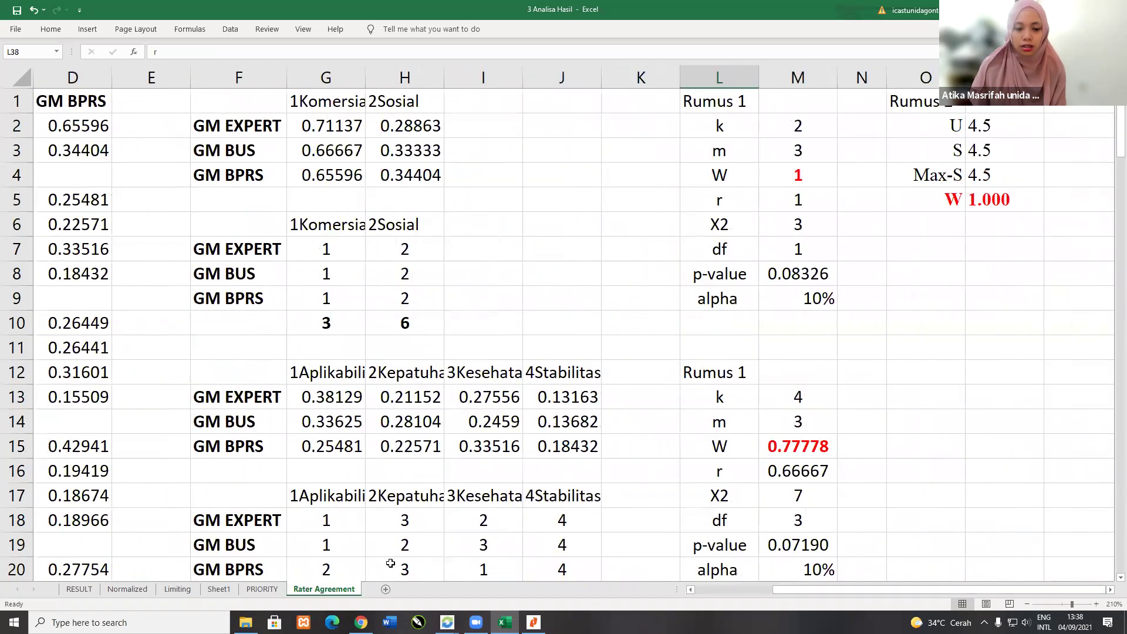
pyautogui.moveTo(290, 590); pyautogui.dragTo(260, 590)
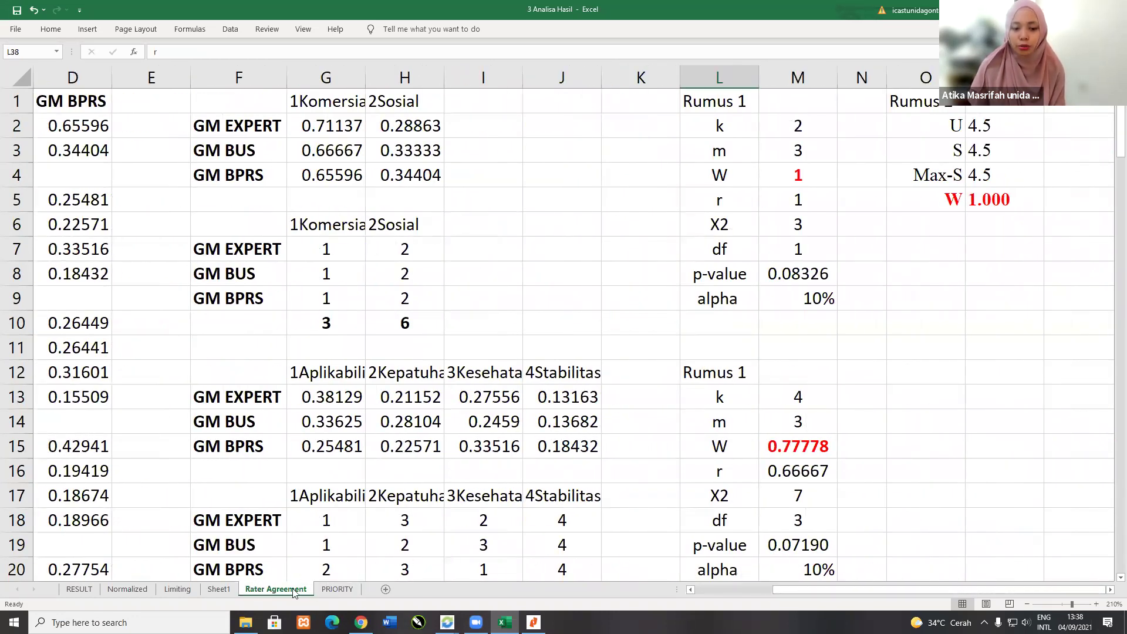
pyautogui.click(338, 590)
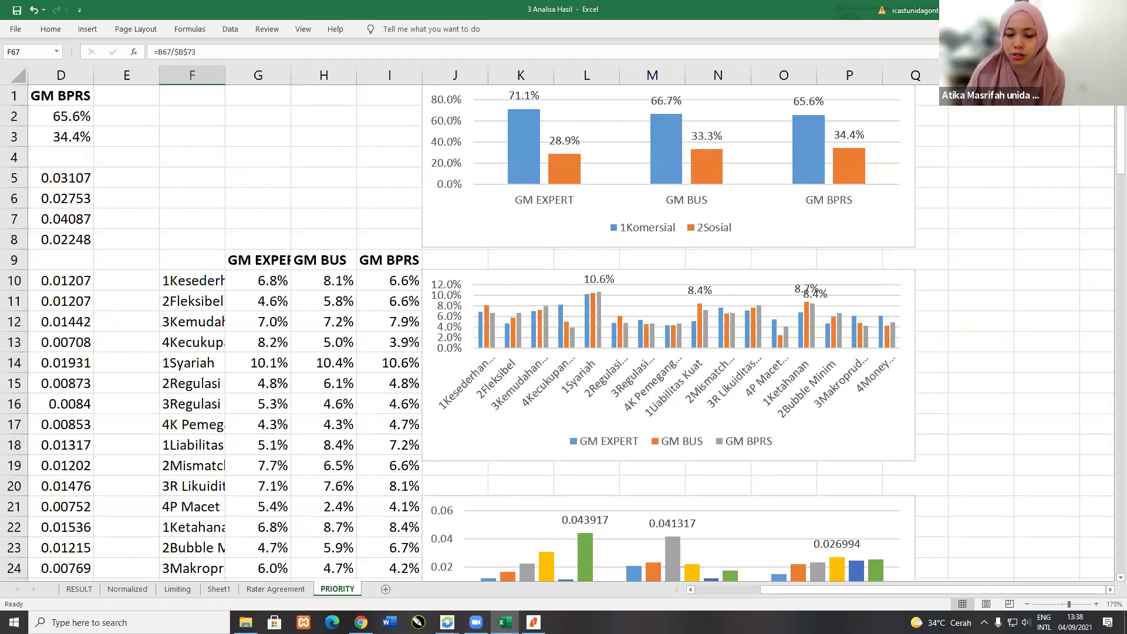
# Step: Switch to Nitro Reader and examine Table 2 with the Delphi rater agreement results on Micro-Fintech characteristics
pyautogui.moveTo(533, 622)
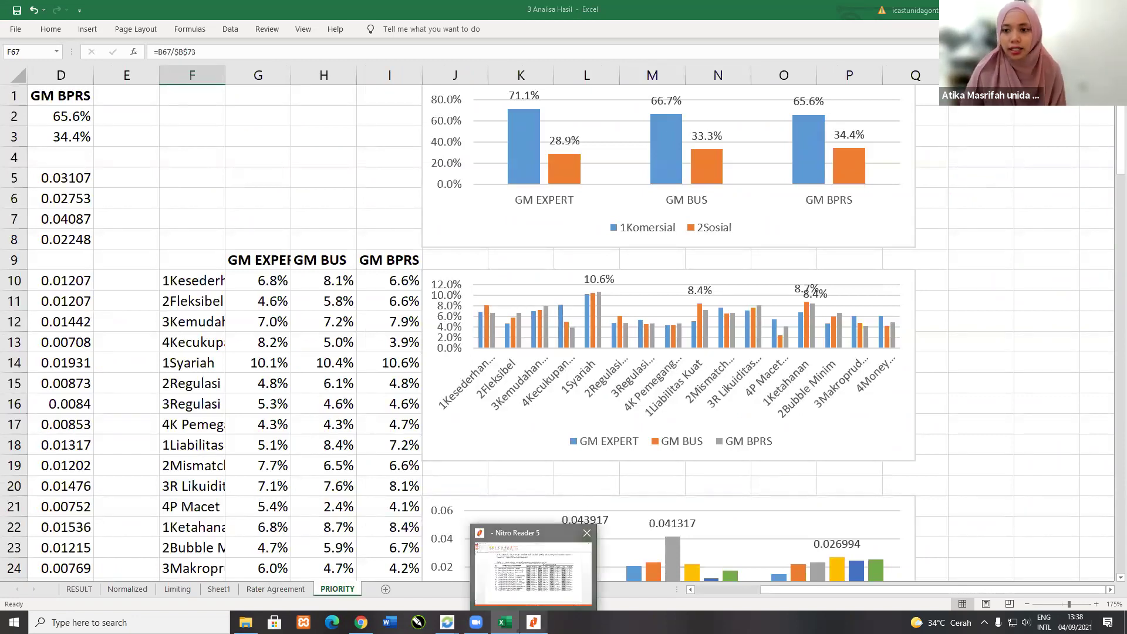
pyautogui.click(544, 587)
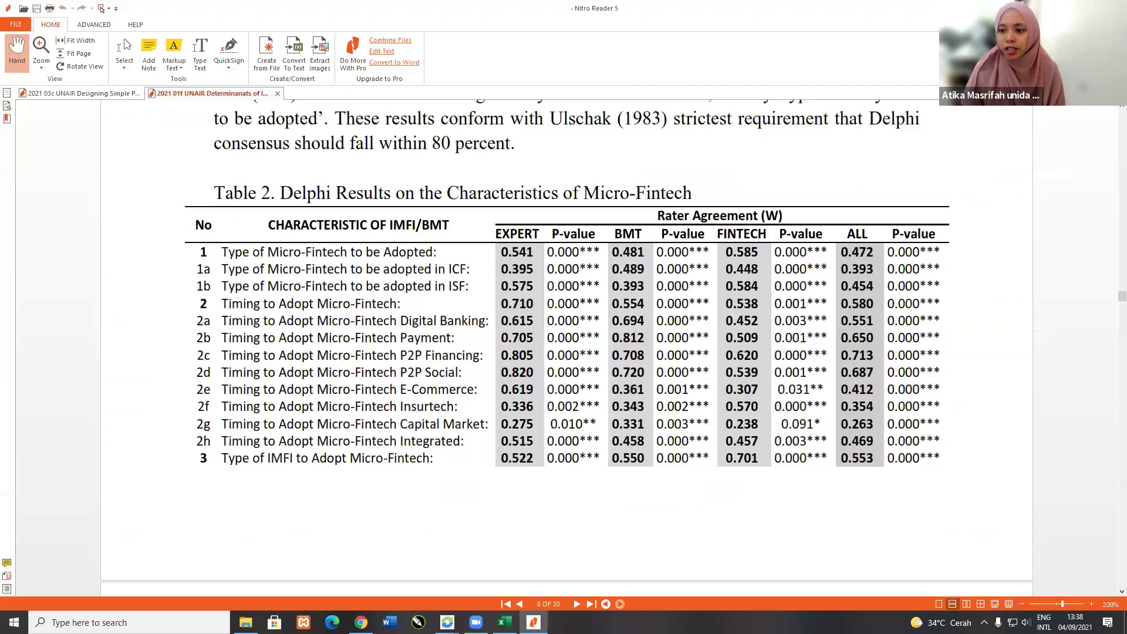
pyautogui.scroll(-10, 1111, 311)
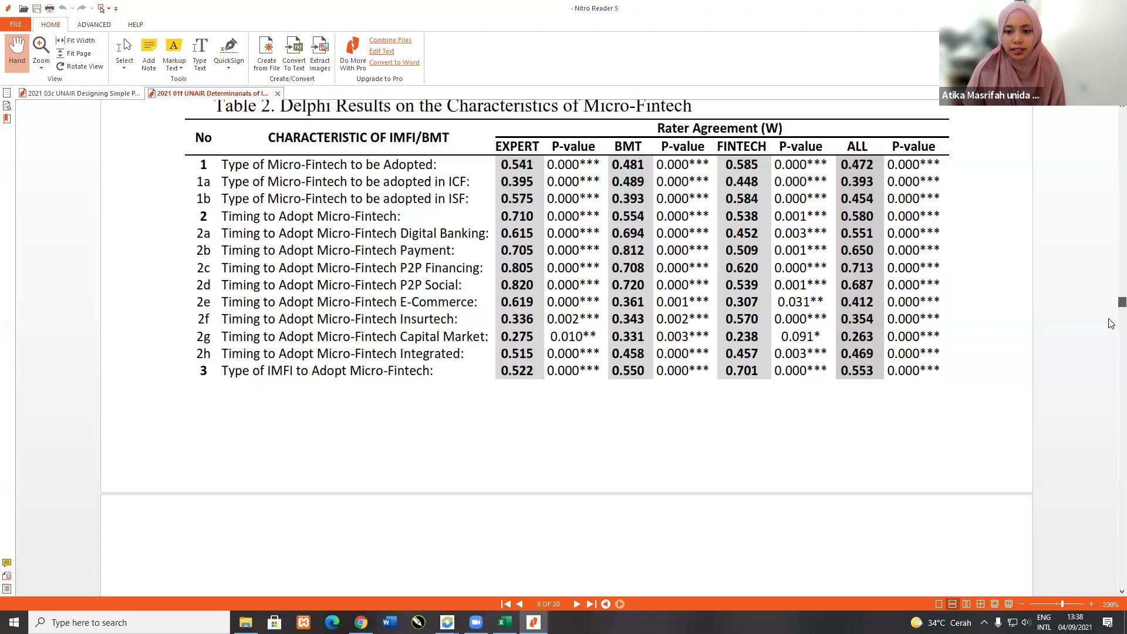
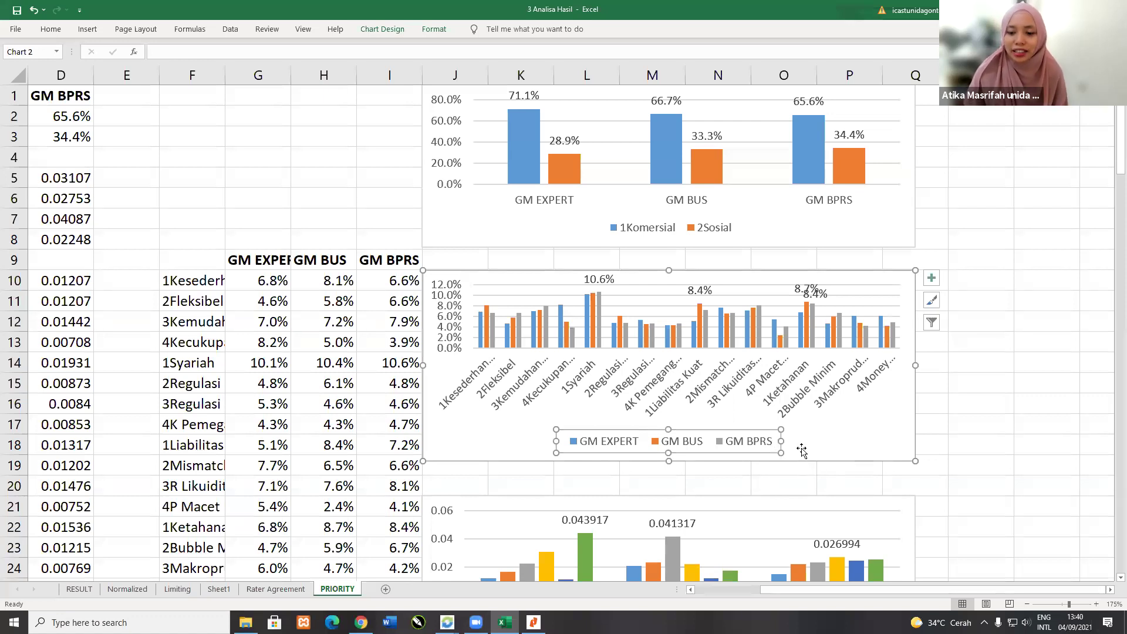
# Step: Deselect the criteria chart, switch to the simple productive waqf paper in Nitro Reader and examine Figure 12, Figure 11 and Table 5
pyautogui.click(802, 451)
pyautogui.click(786, 471)
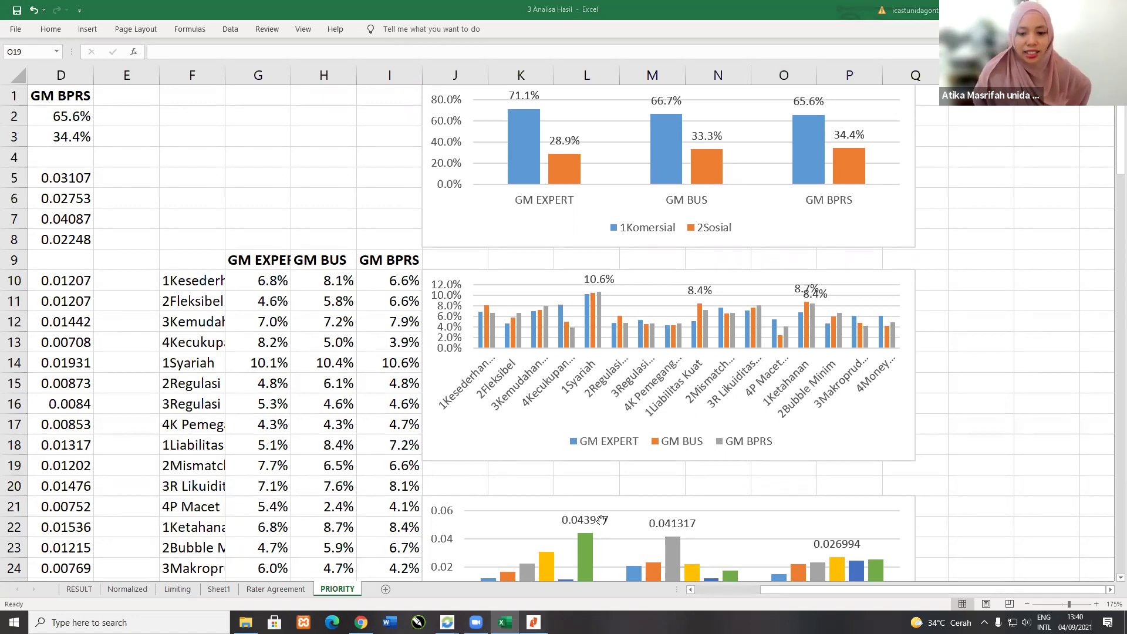
pyautogui.hotkey('alt', 'Tab')
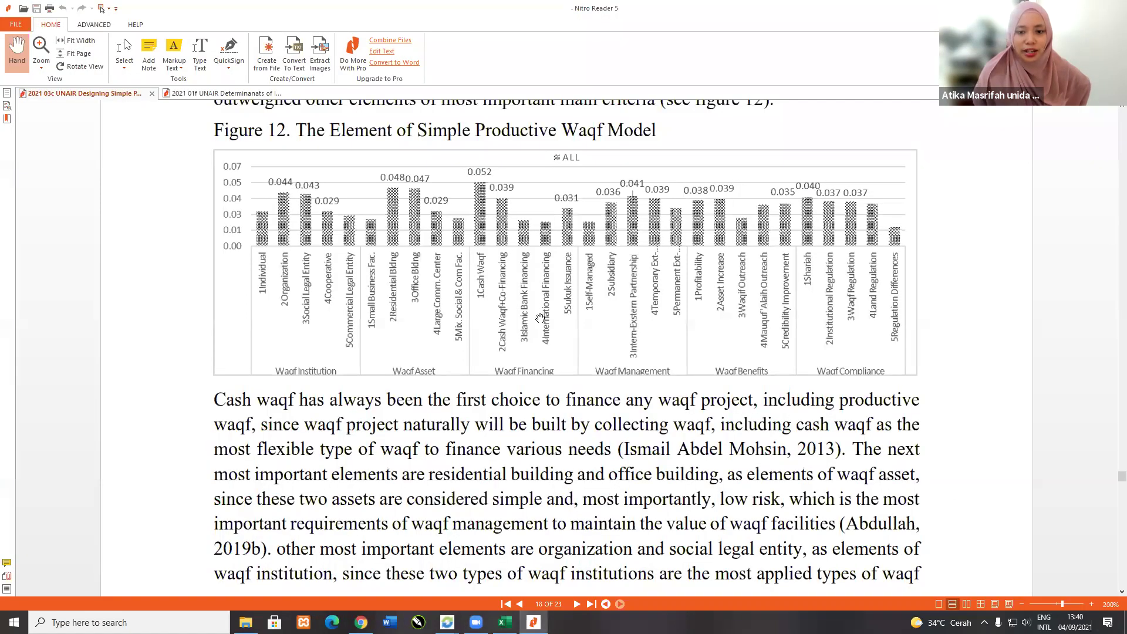
pyautogui.scroll(6, 656, 330)
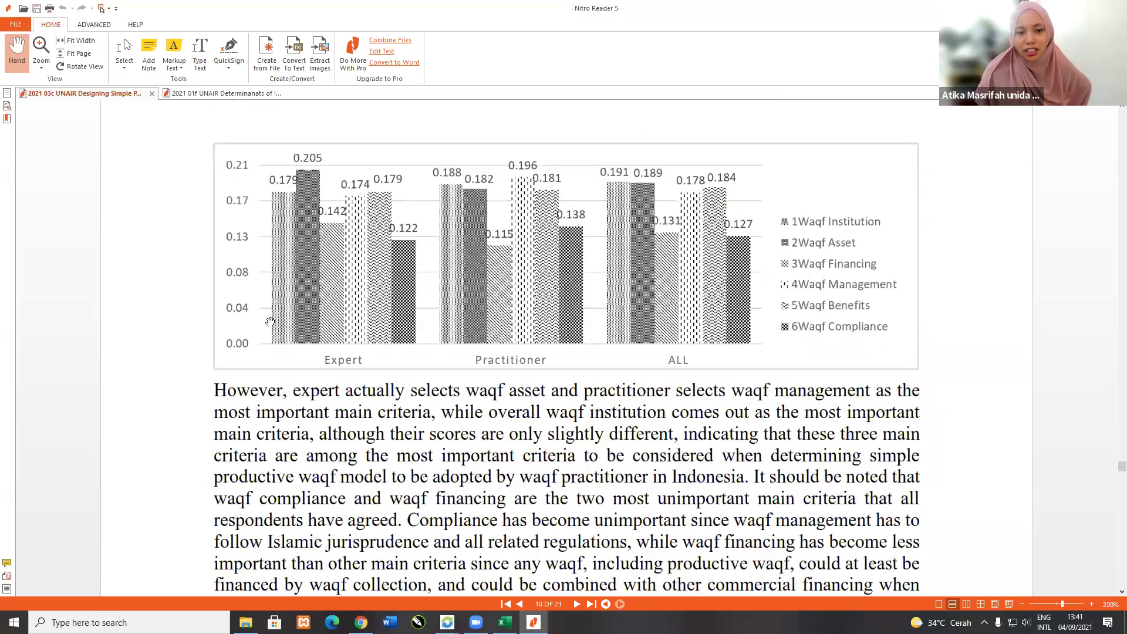
pyautogui.scroll(10, 517, 384)
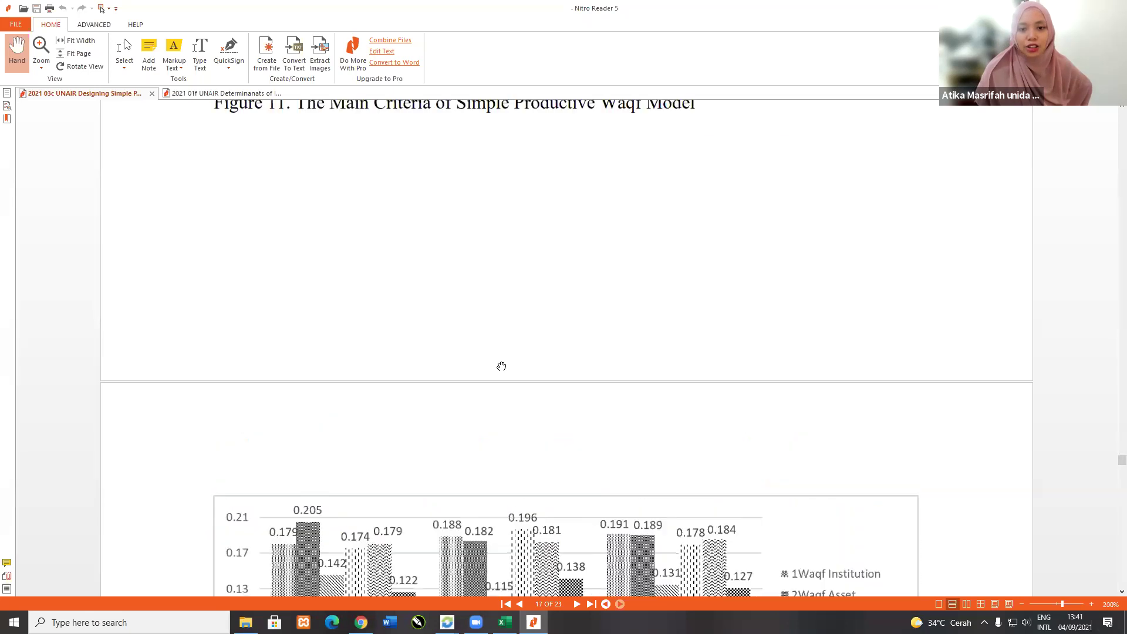
pyautogui.scroll(10, 463, 360)
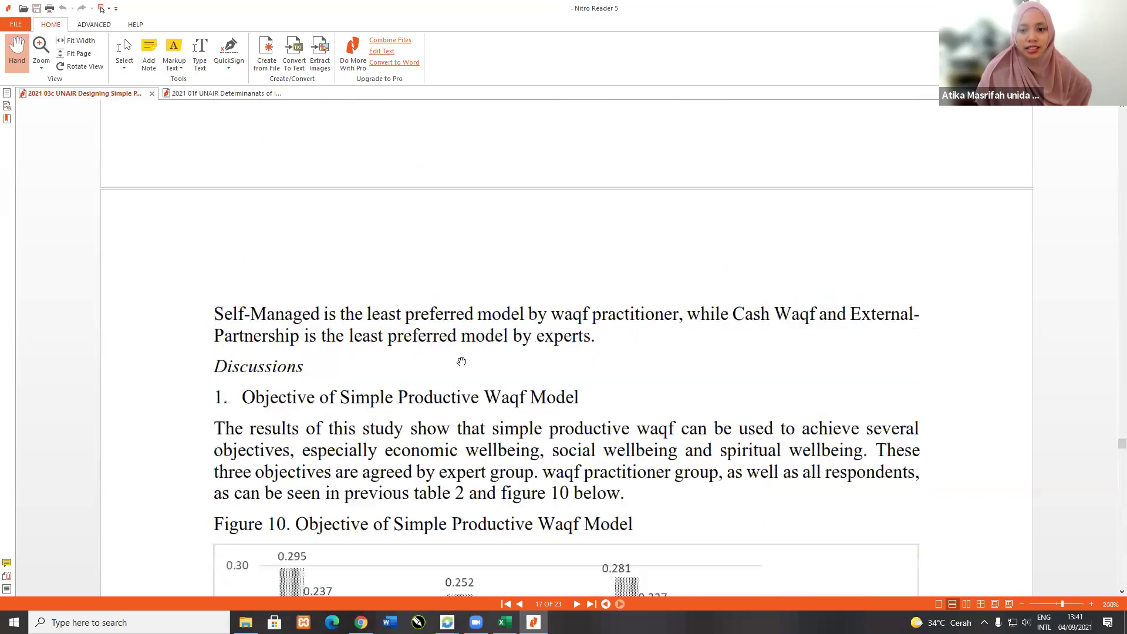
pyautogui.scroll(6, 474, 360)
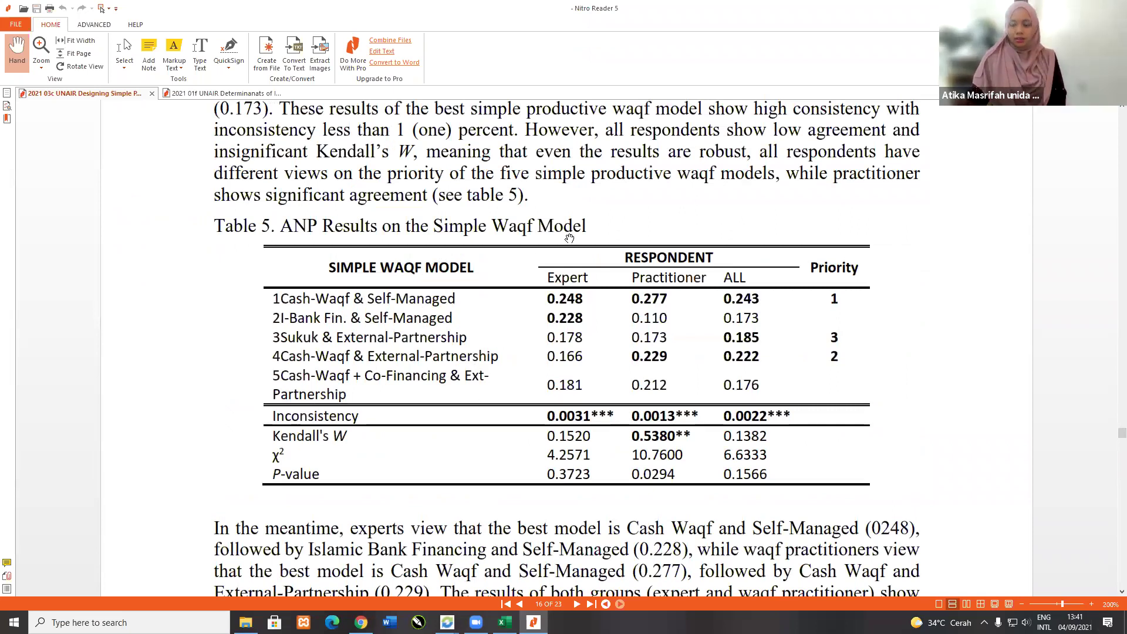
# Step: Examine the text after Table 5 and the Figure 10 and Figure 11 column charts in the waqf paper
pyautogui.scroll(-3, 614, 347)
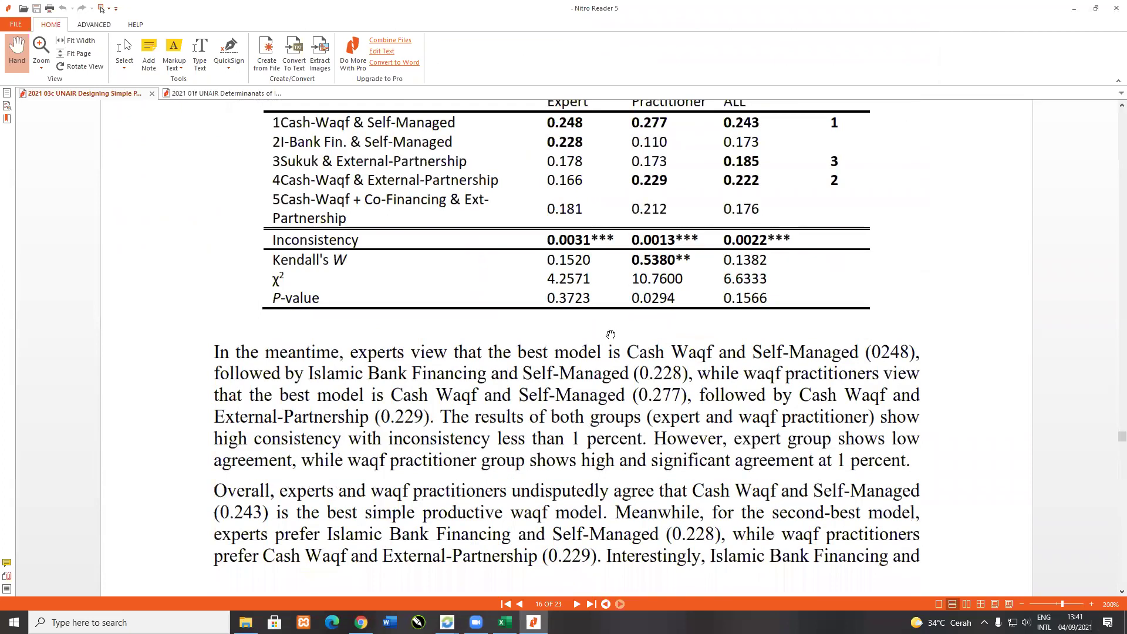
pyautogui.scroll(-8, 611, 335)
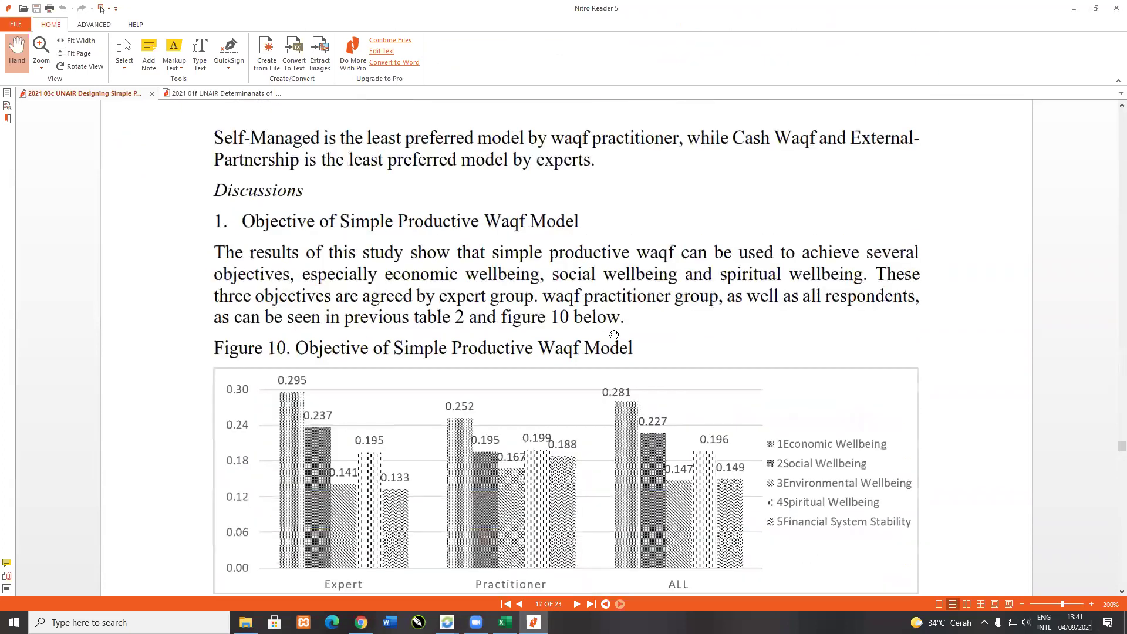
pyautogui.scroll(-1, 616, 333)
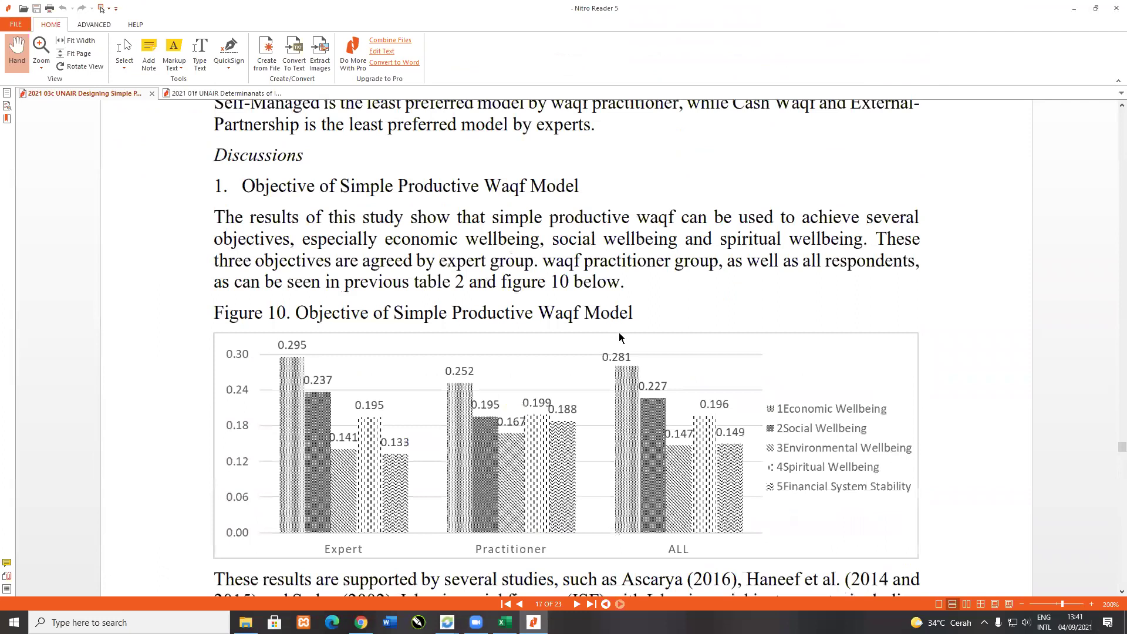
pyautogui.scroll(-10, 619, 332)
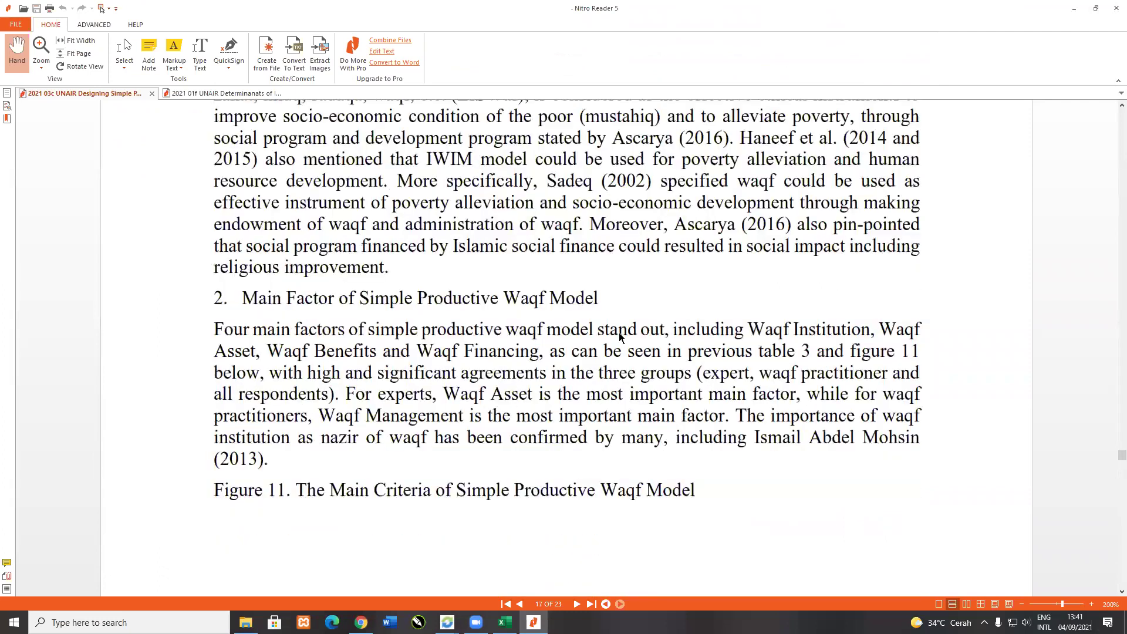
pyautogui.scroll(-12, 619, 332)
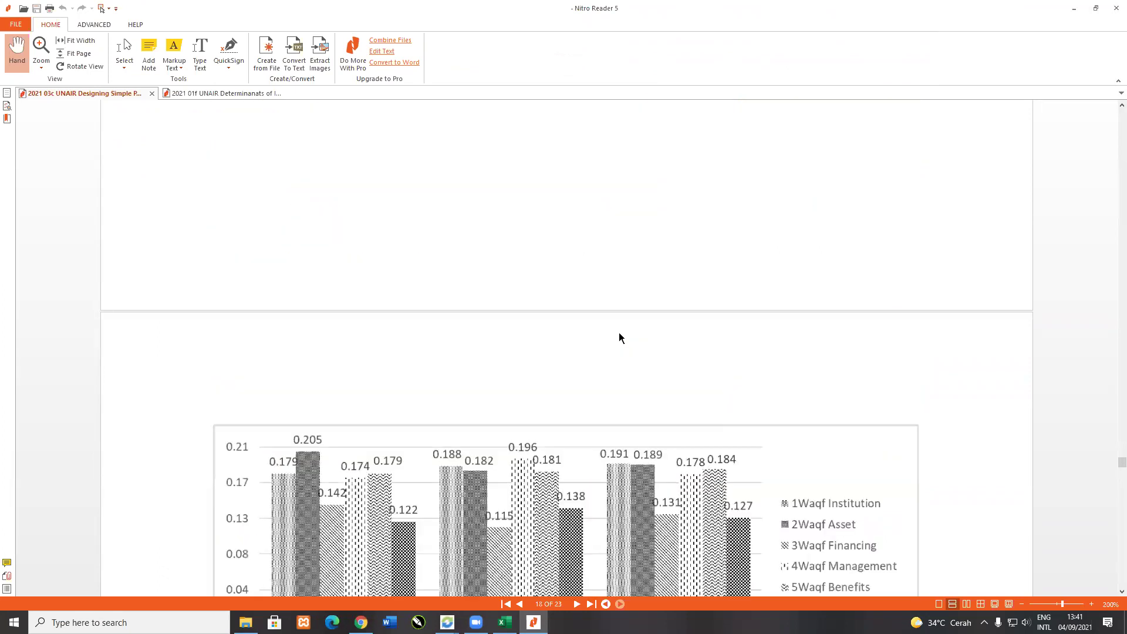
pyautogui.scroll(-6, 619, 333)
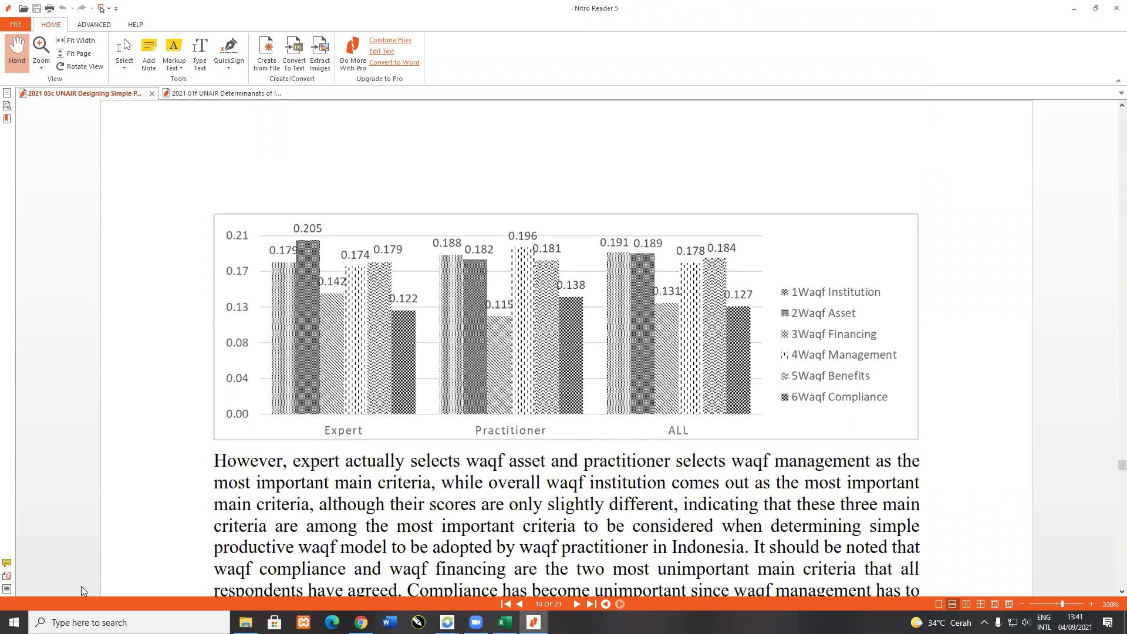
# Step: Switch back to the 3 Analisa Hasil workbook in Excel and view the normalized and limiting values in Sheet1
pyautogui.hotkey('alt', 'Tab')
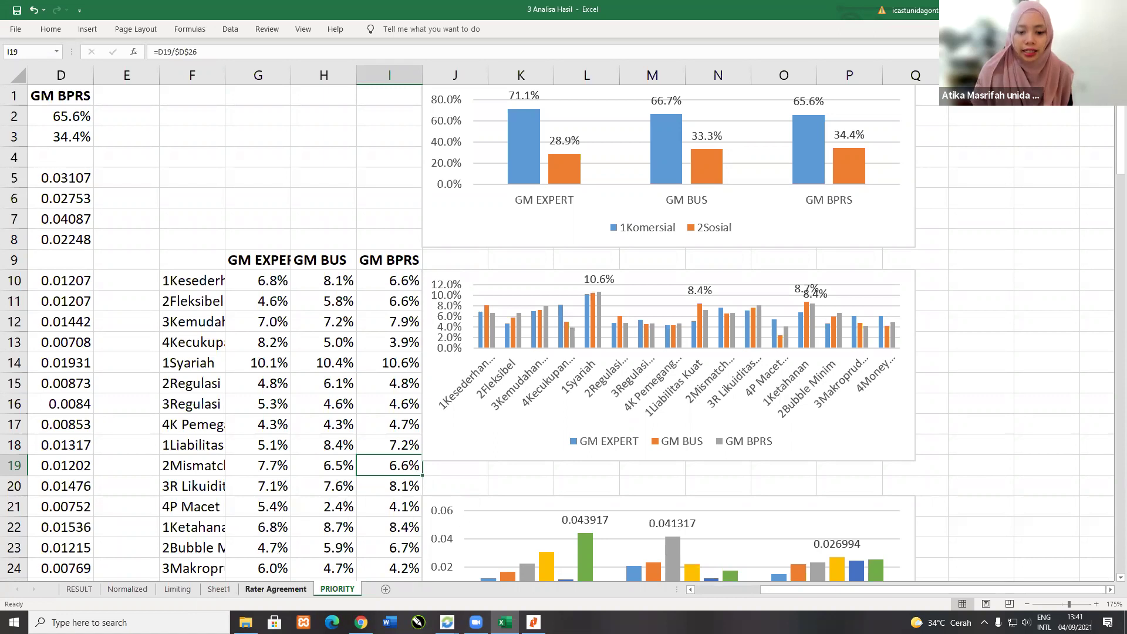
pyautogui.hotkey('ctrl', 'pageup')
pyautogui.hotkey('ctrl', 'pageup')
pyautogui.moveTo(447, 622)
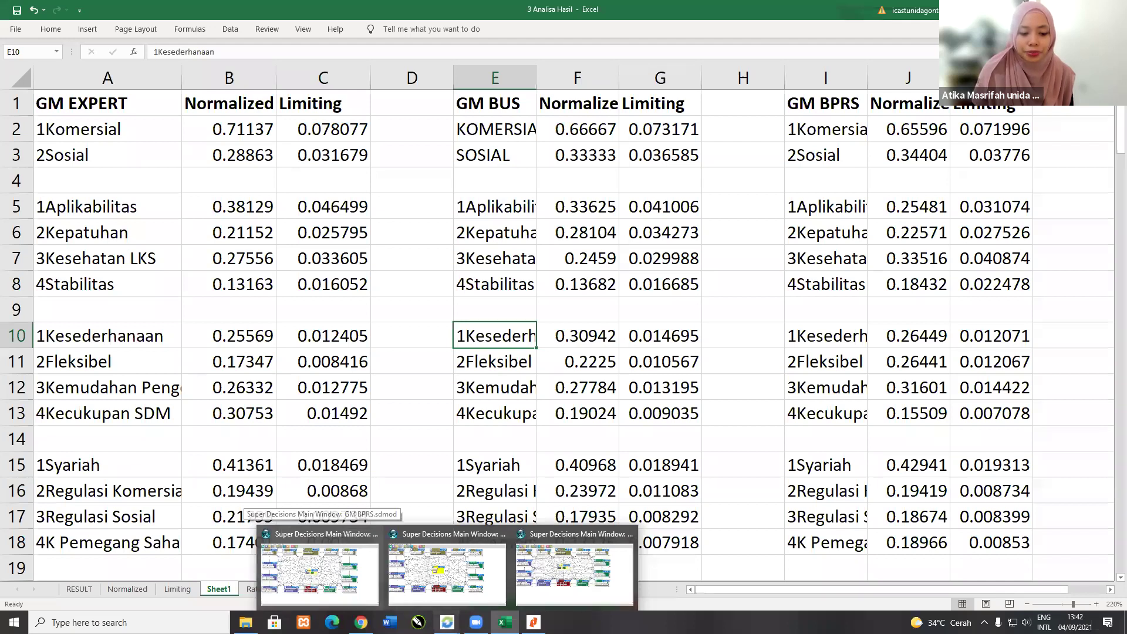
# Step: Open the 2 Kuantifikasi Model workbook from the Pelatihan ANP UNAIR folder in File Explorer and enable editing
pyautogui.hotkey('alt', 'Tab')
pyautogui.click(362, 138)
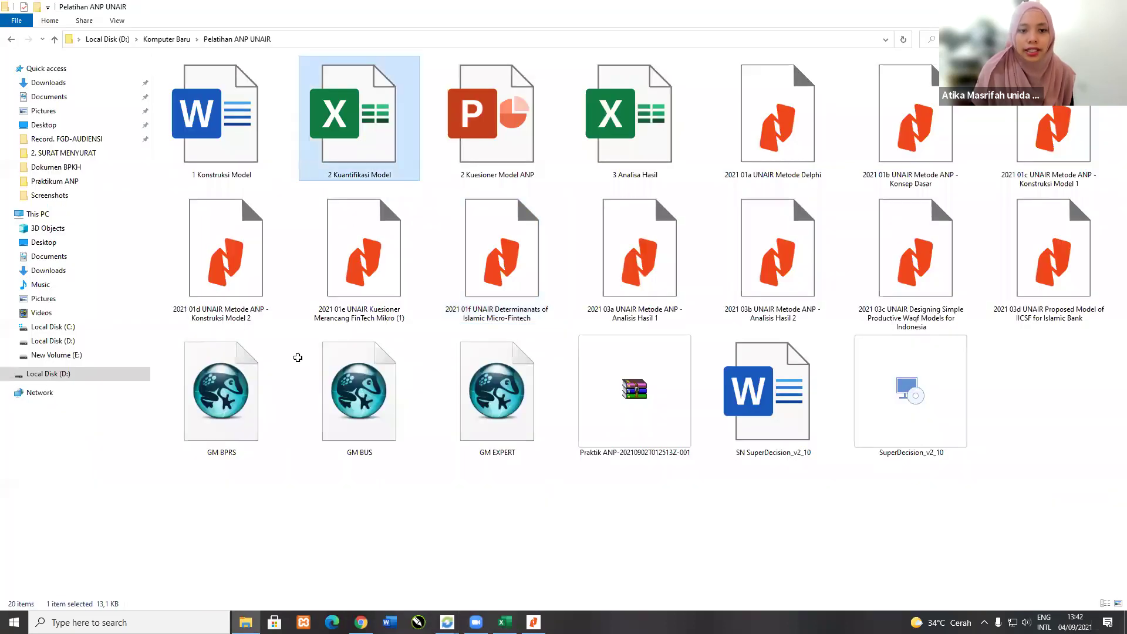
pyautogui.hotkey('alt', 'Tab')
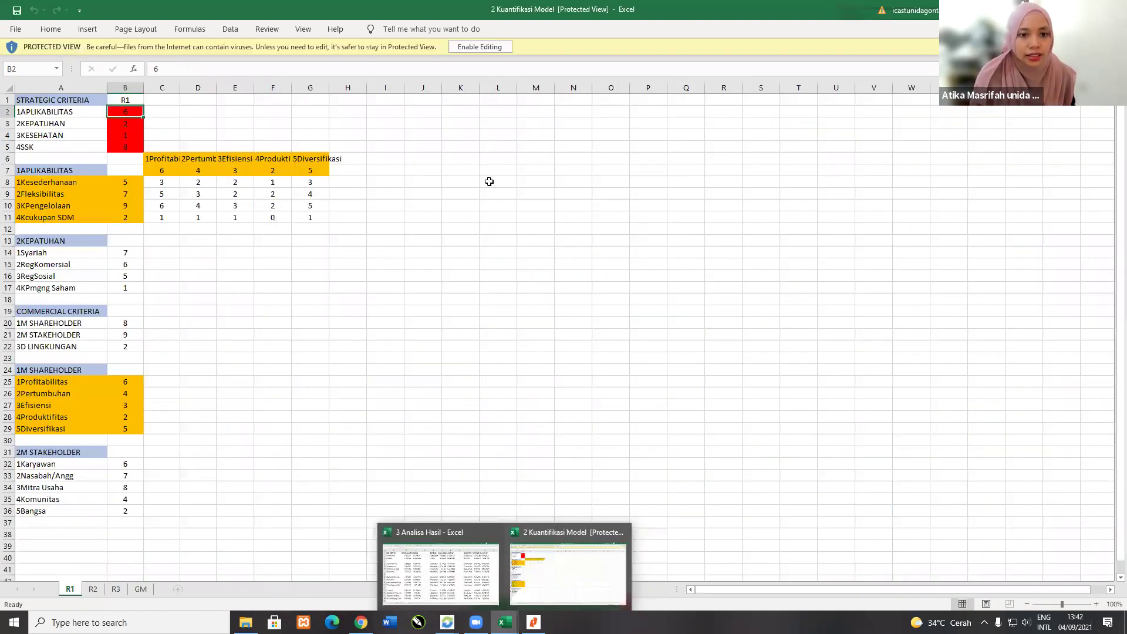
pyautogui.click(485, 47)
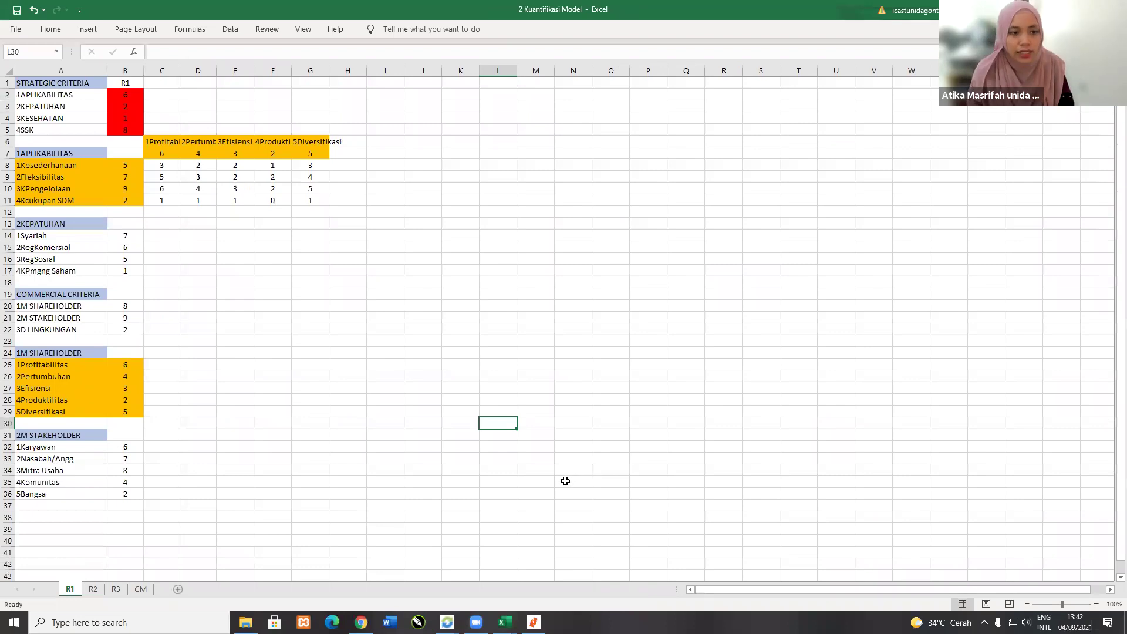
# Step: Inspect the respondent scores in column B of sheet R1 and view the GM sheet's geometric means enlarged to 220%
pyautogui.scroll(6, 563, 323)
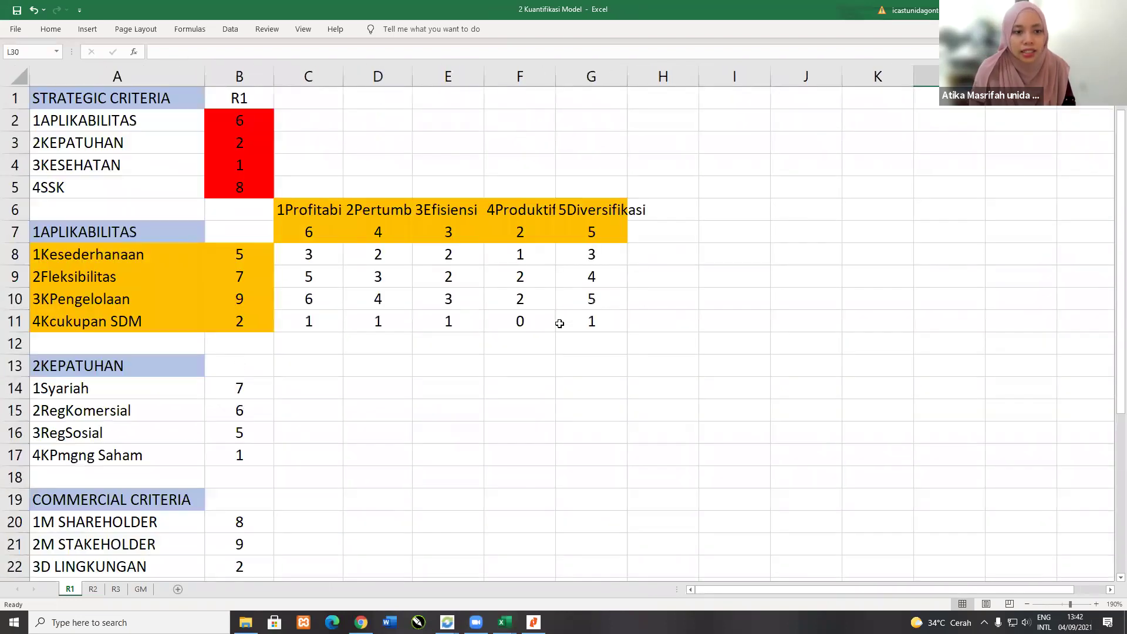
pyautogui.click(250, 71)
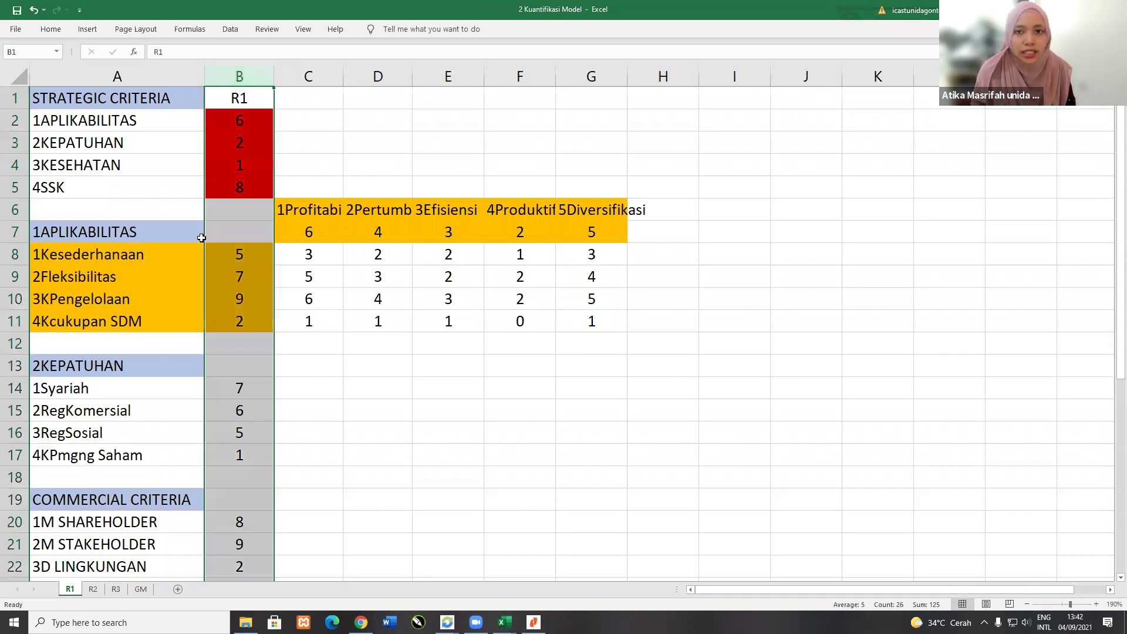
pyautogui.click(115, 589)
pyautogui.click(143, 590)
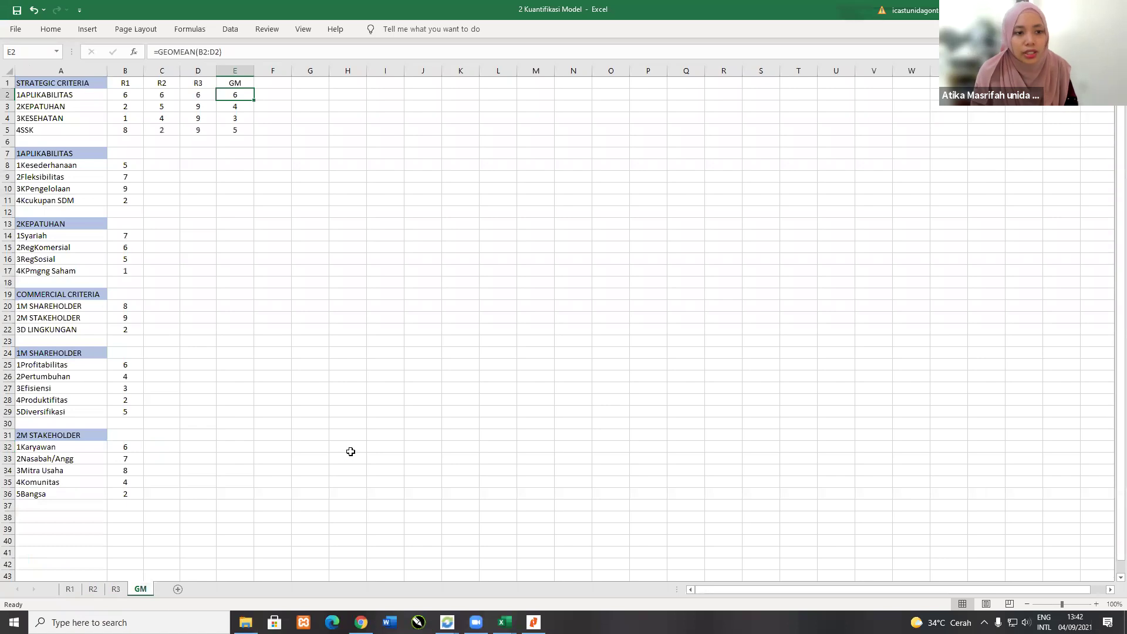
pyautogui.keyDown('ctrl'); pyautogui.scroll(5, 419, 277); pyautogui.keyUp('ctrl')
pyautogui.keyDown('ctrl'); pyautogui.scroll(3, 428, 245); pyautogui.keyUp('ctrl')
pyautogui.scroll(1, 428, 244)
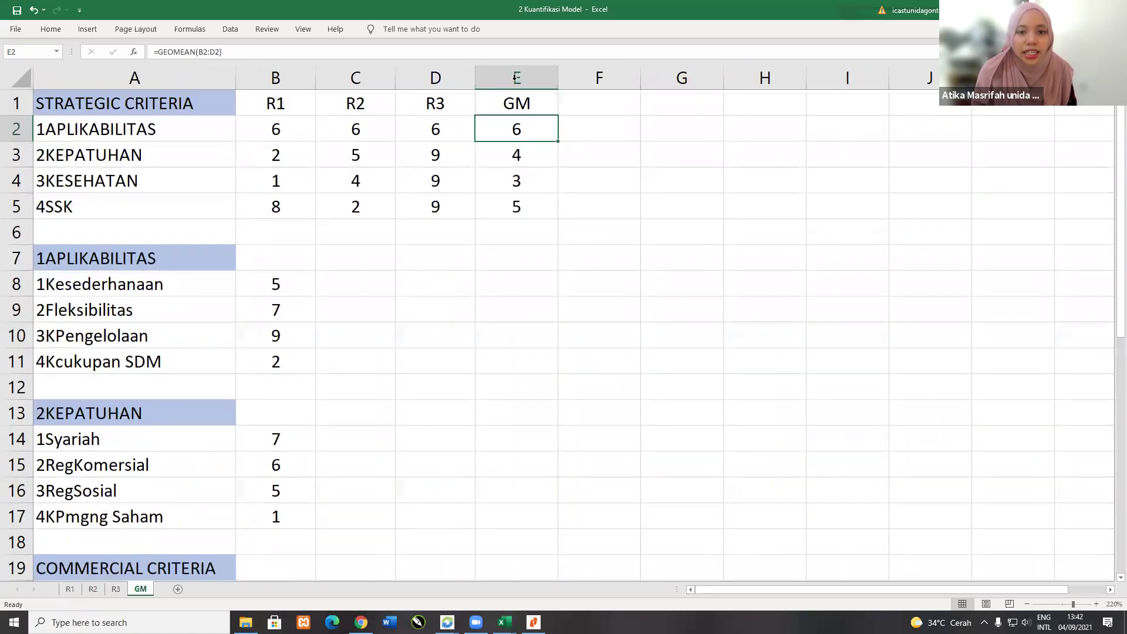
# Step: Highlight the GM column, switch to the 3 Analisa Hasil workbook, and highlight the GM EXPERT, GM BUS and GM BPRS columns in Sheet1
pyautogui.click(488, 86)
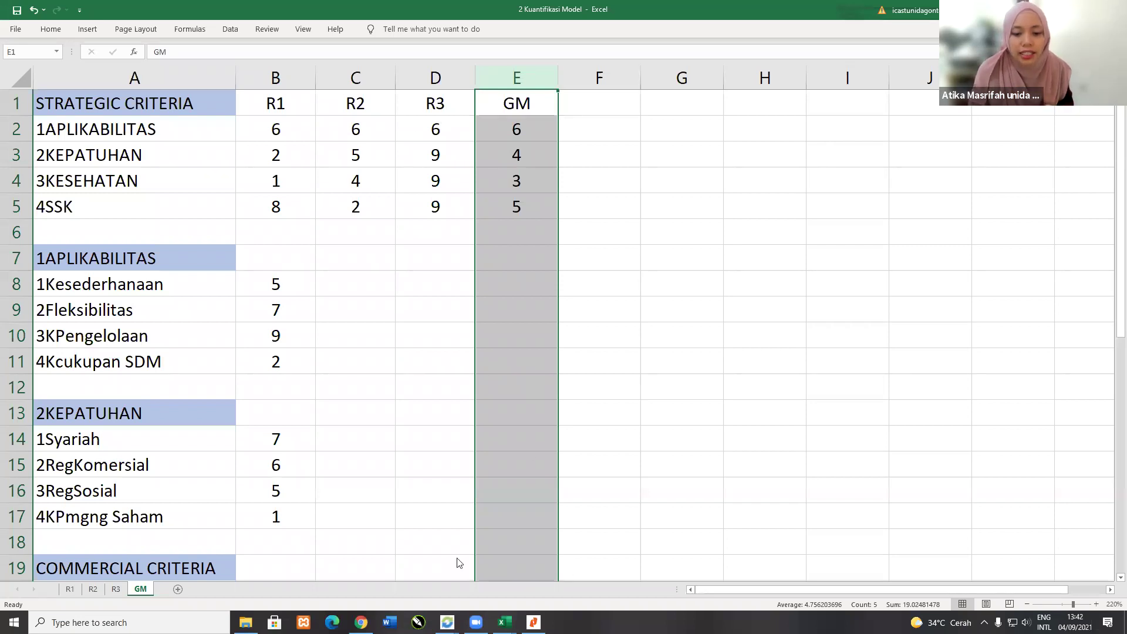
pyautogui.hotkey('alt', 'Tab')
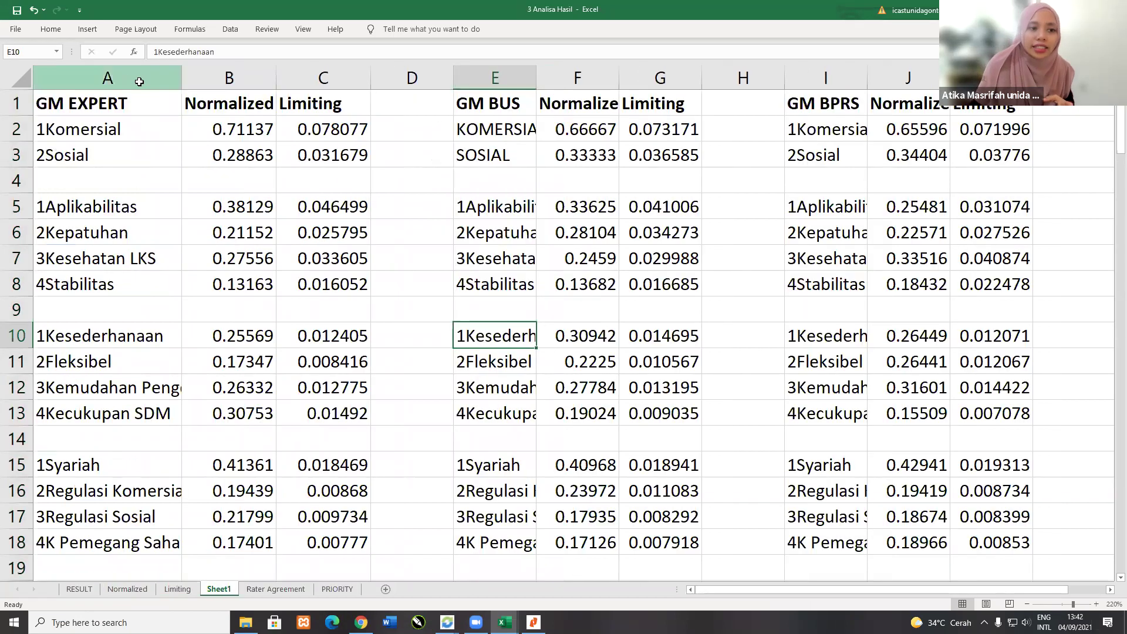
pyautogui.moveTo(108, 78); pyautogui.dragTo(323, 78)
pyautogui.moveTo(495, 78); pyautogui.dragTo(652, 79)
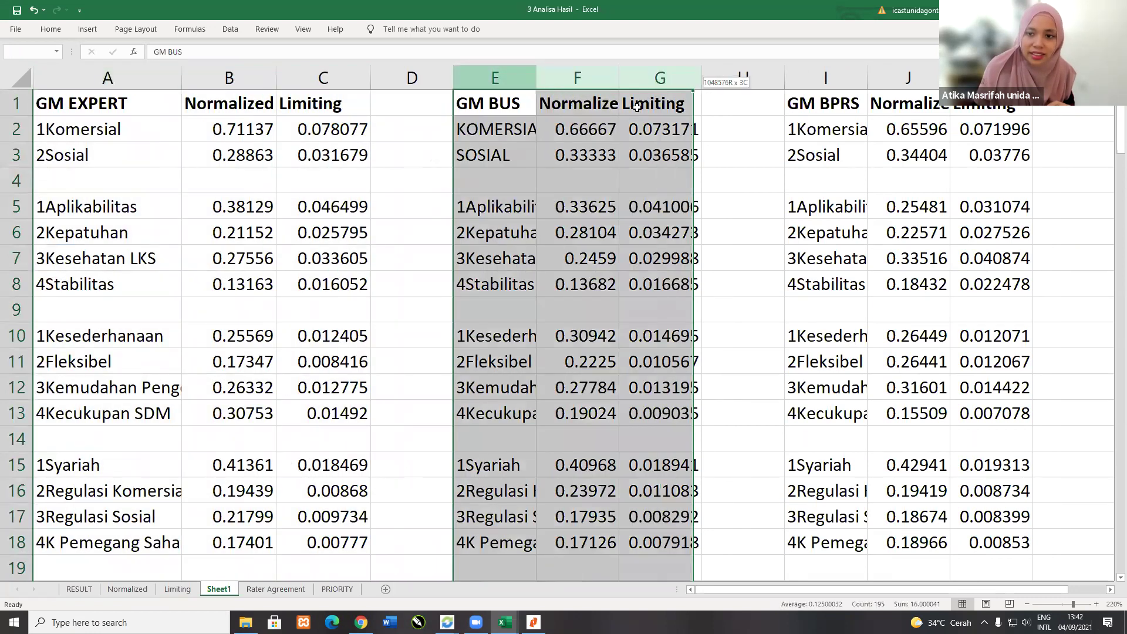
pyautogui.click(825, 77)
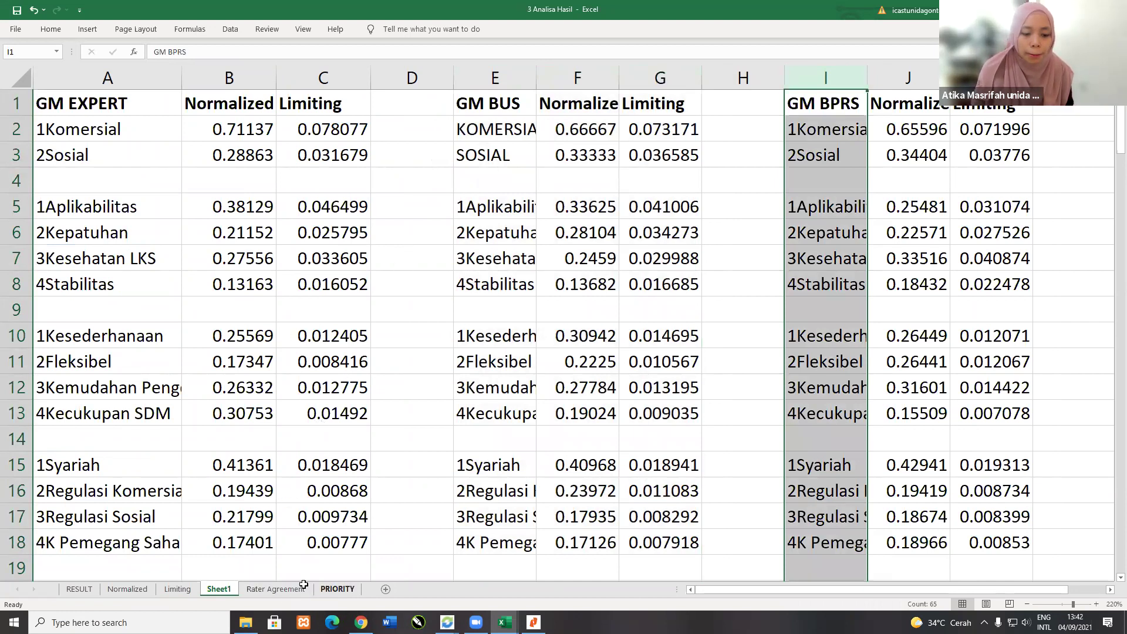
# Step: On the PRIORITY sheet, move the 1Komersial and 2Sosial column chart so that it starts at column F, viewing the sheet at 160%
pyautogui.click(274, 590)
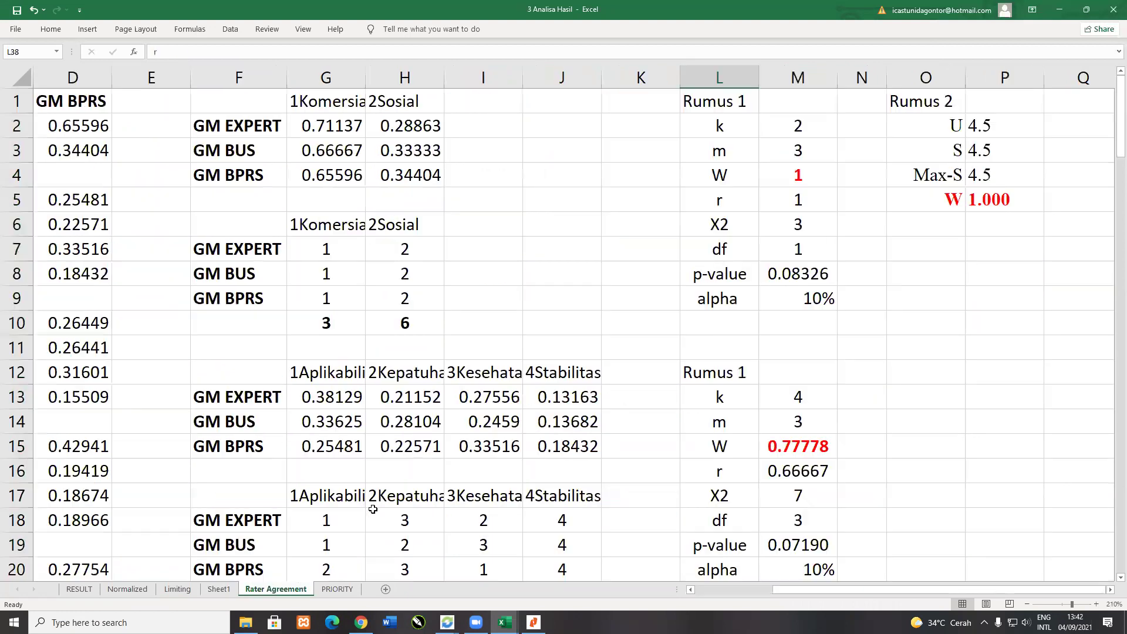
pyautogui.click(323, 589)
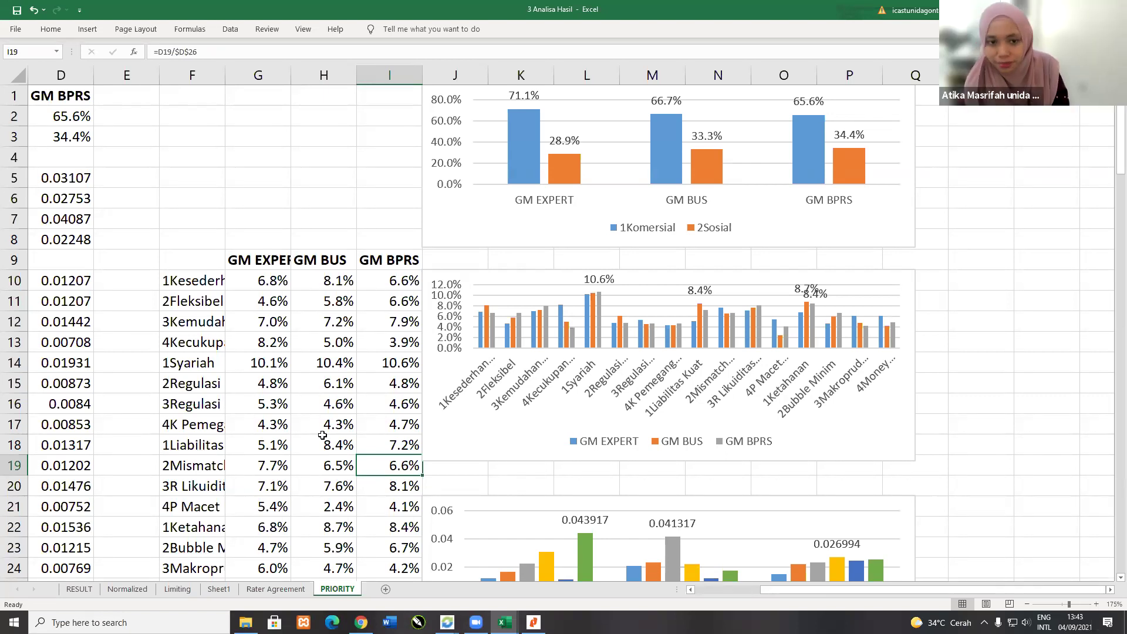
pyautogui.click(476, 144)
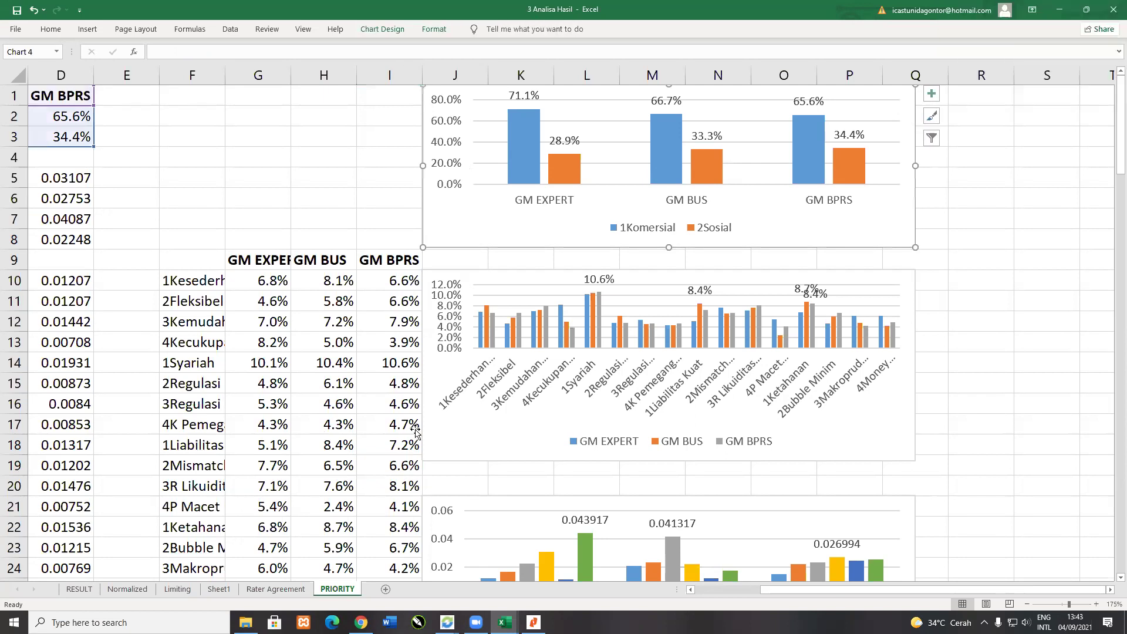
pyautogui.moveTo(763, 590); pyautogui.dragTo(741, 590)
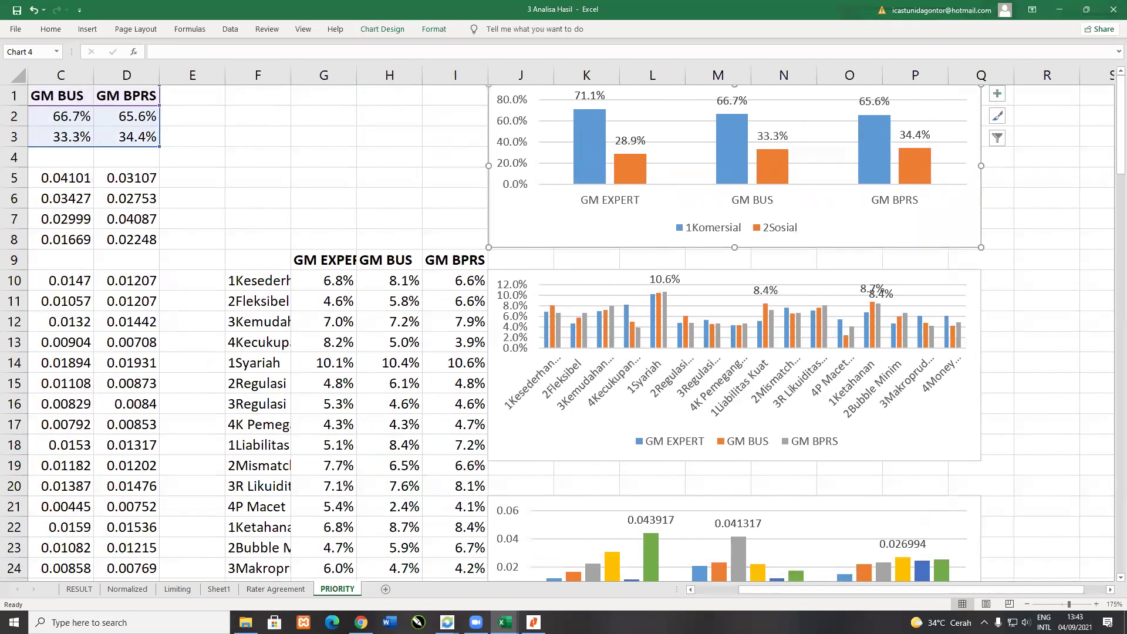
pyautogui.click(1028, 605)
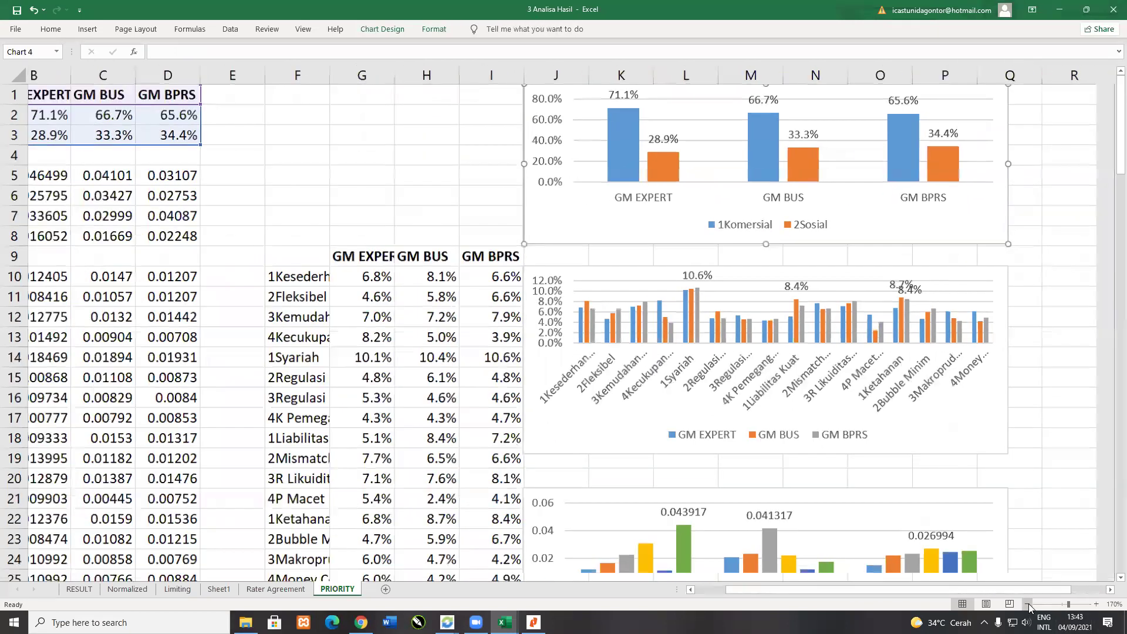
pyautogui.click(1028, 605)
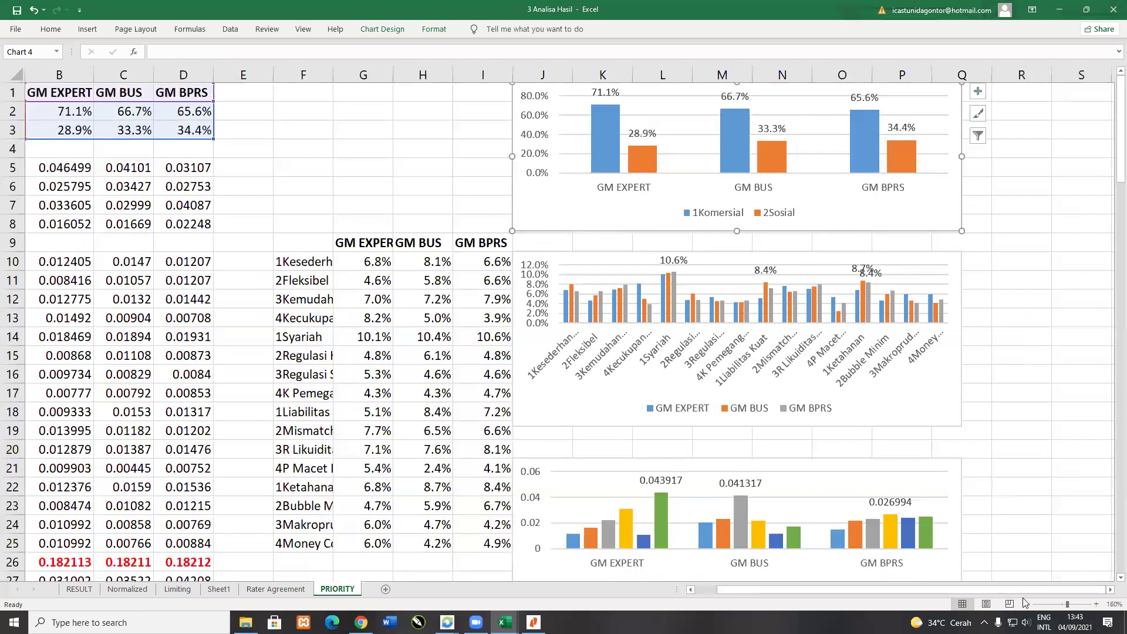
pyautogui.moveTo(992, 590); pyautogui.dragTo(969, 593)
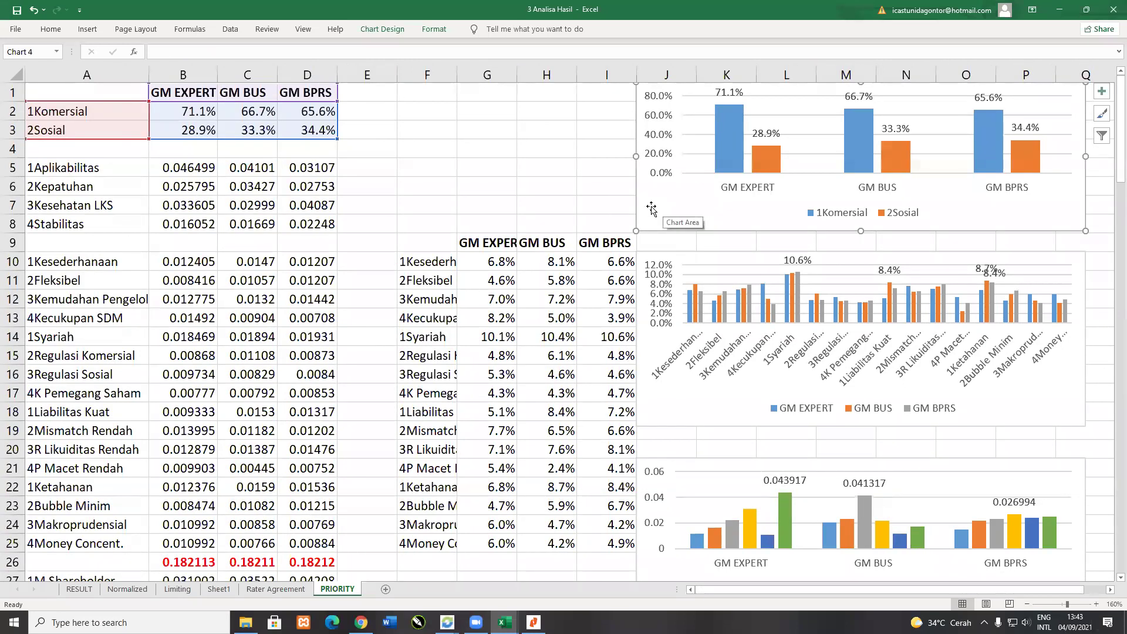
pyautogui.hotkey('ctrl', 'x')
pyautogui.click(429, 94)
pyautogui.hotkey('ctrl', 'v')
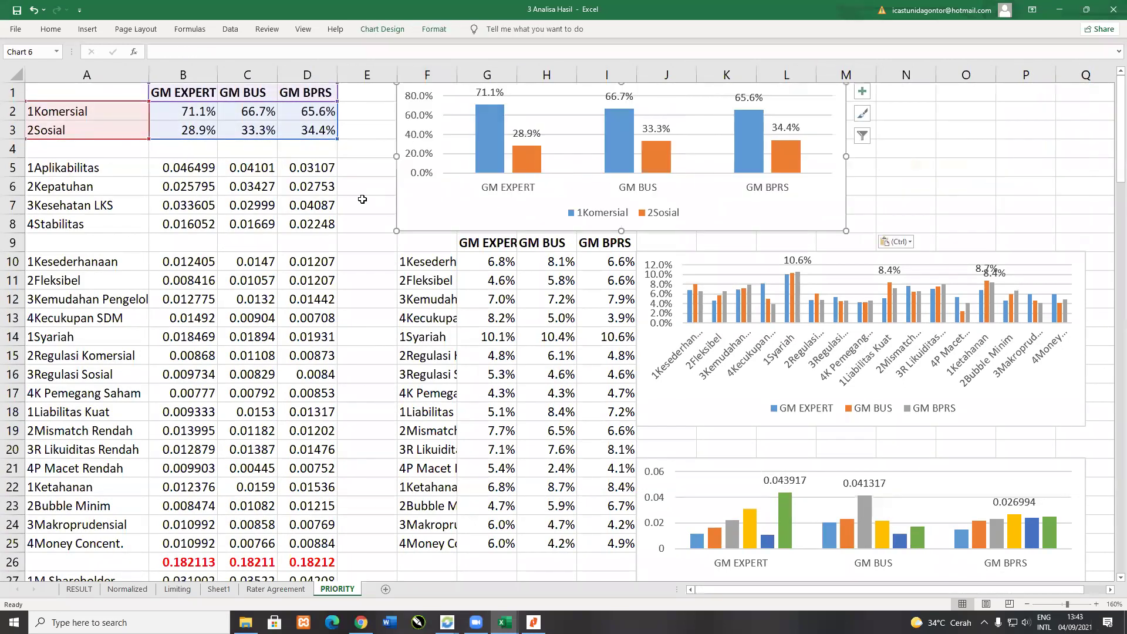
pyautogui.click(362, 200)
# Step: Highlight the 1Komersial and 2Sosial percentages in A1:D3, and the 1Aplikabilitas to 4Stabilitas weights in A5:D8
pyautogui.click(297, 105)
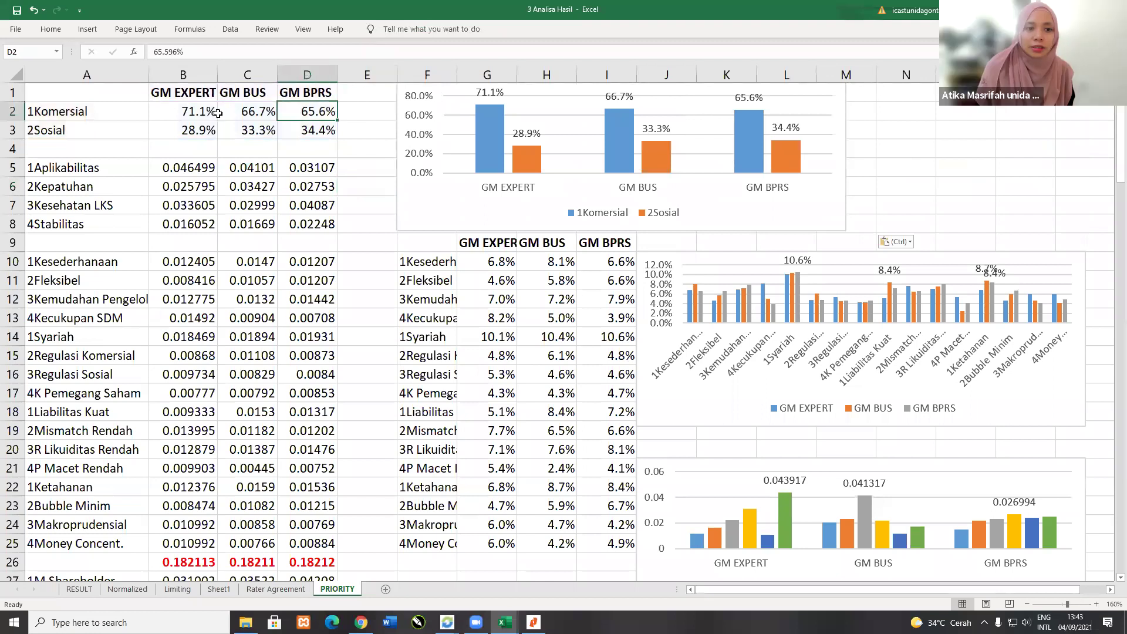
pyautogui.moveTo(117, 97); pyautogui.dragTo(317, 132)
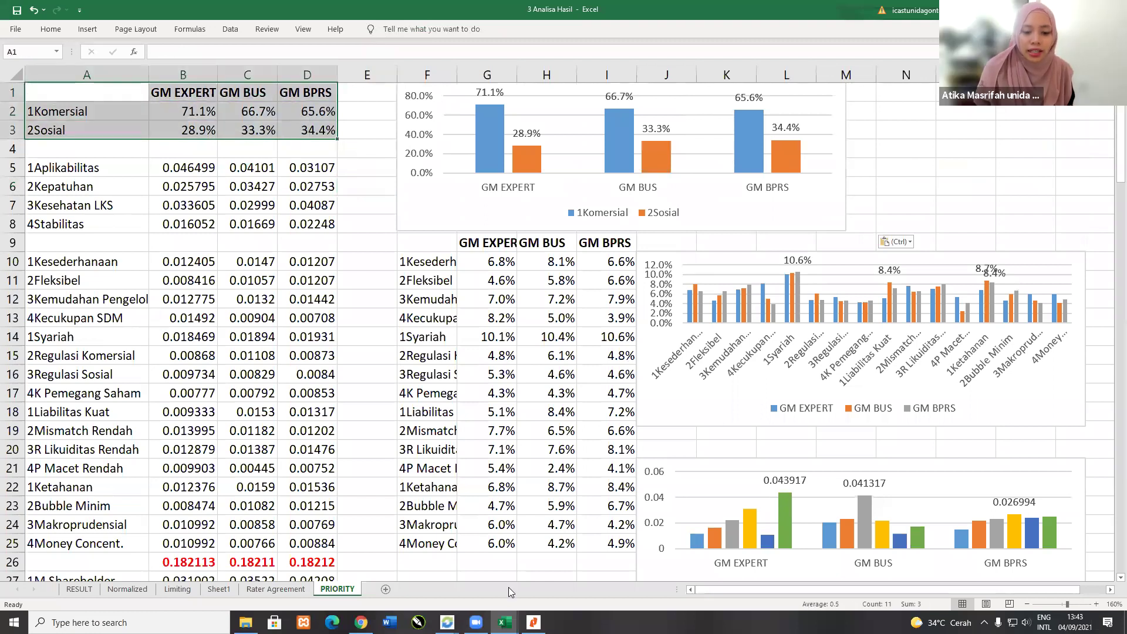
pyautogui.moveTo(447, 622)
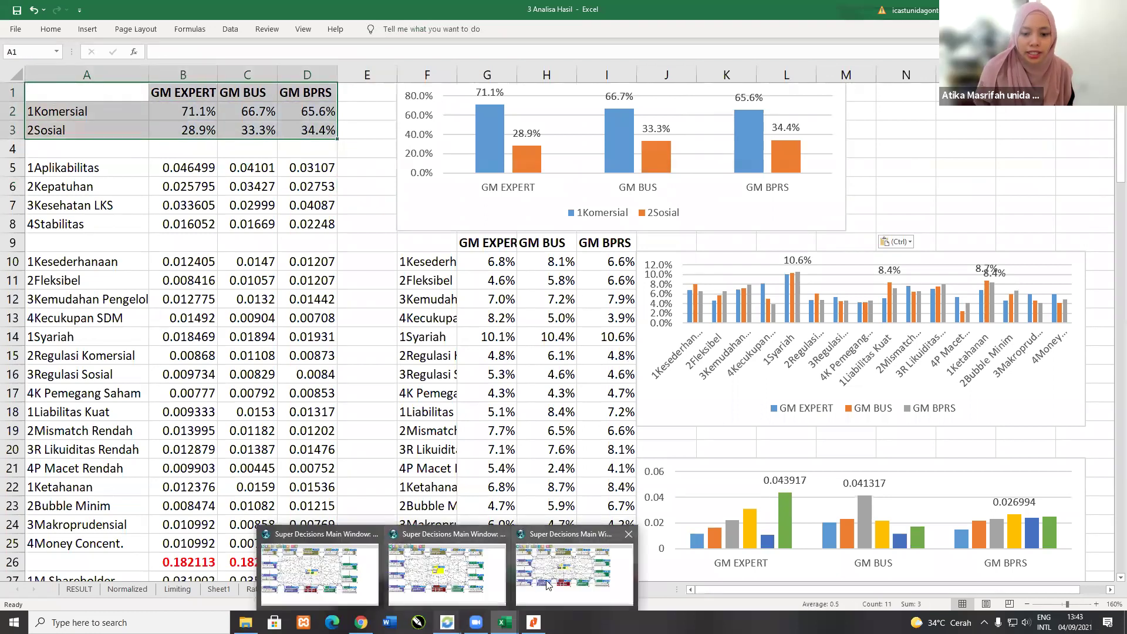
pyautogui.click(373, 242)
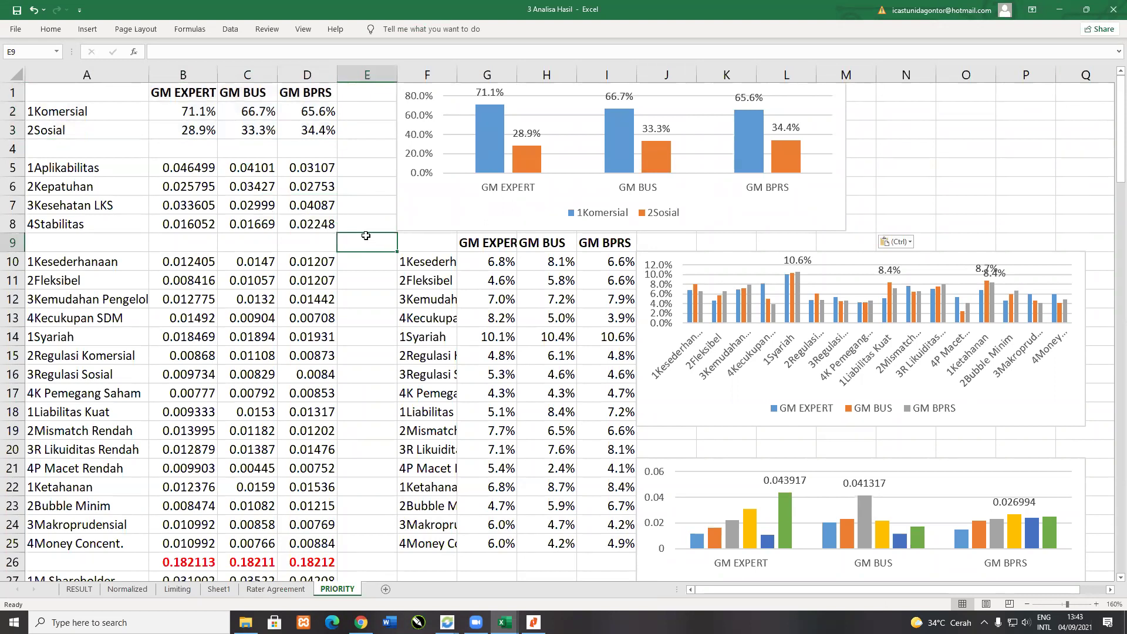
pyautogui.moveTo(64, 167); pyautogui.dragTo(303, 226)
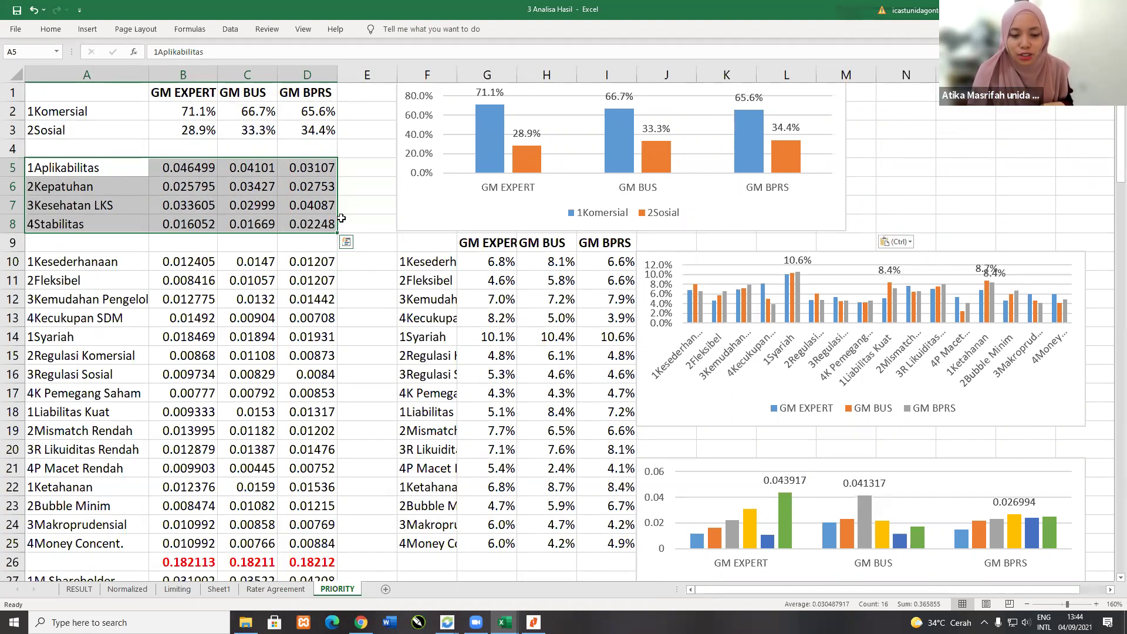
# Step: View the GM BUS network model in Super Decisions, and return to the 3 Analisa Hasil workbook in Excel
pyautogui.click(448, 621)
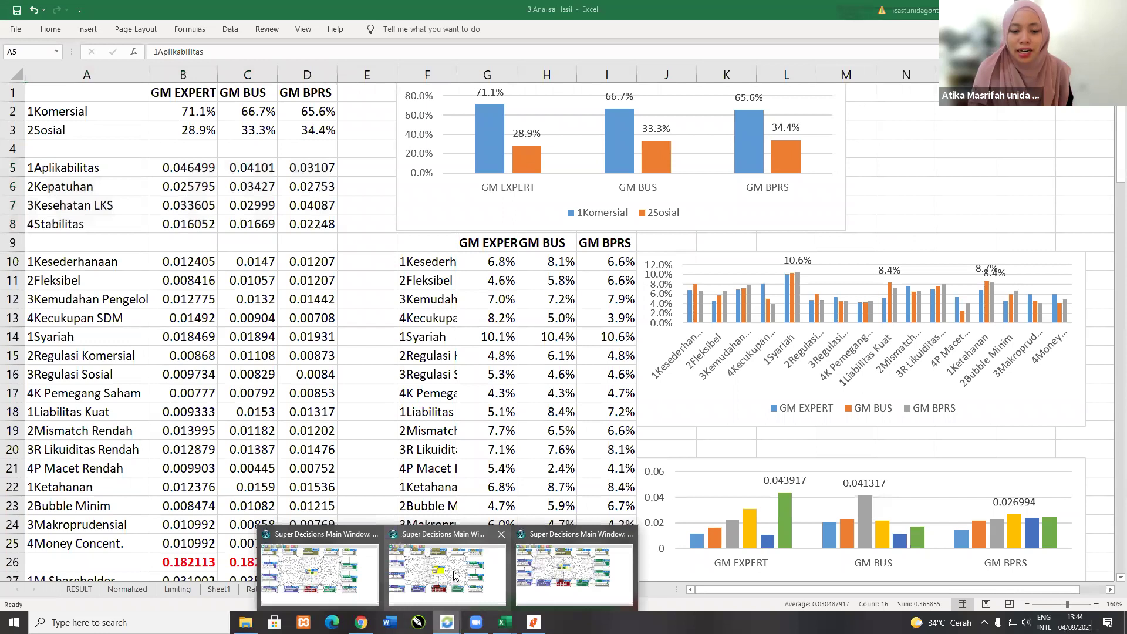
pyautogui.click(452, 535)
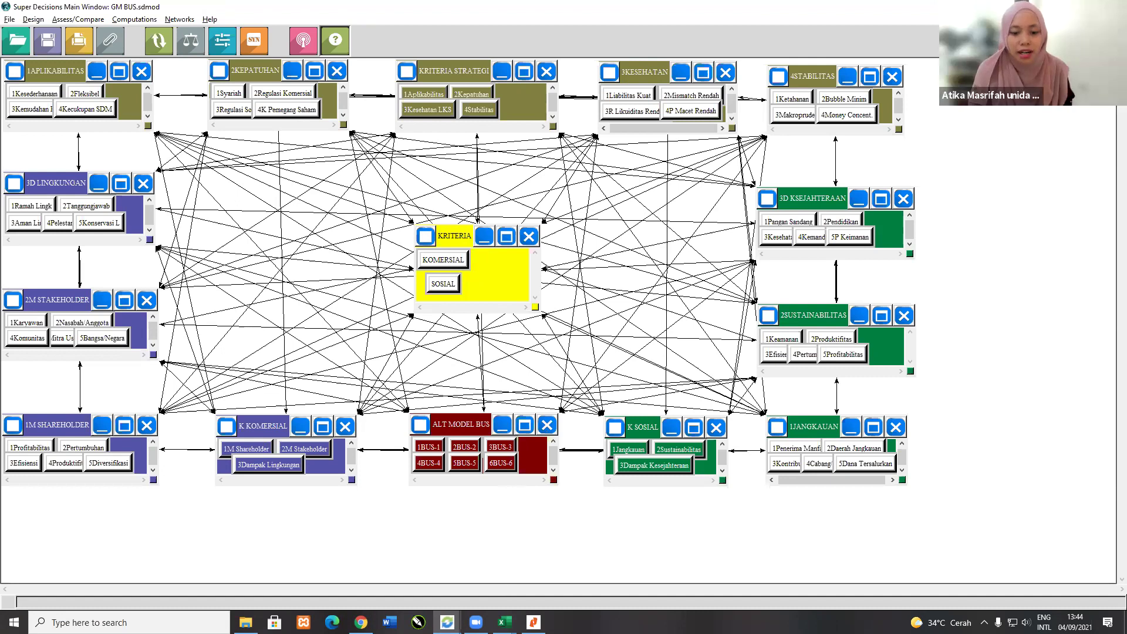
pyautogui.click(505, 622)
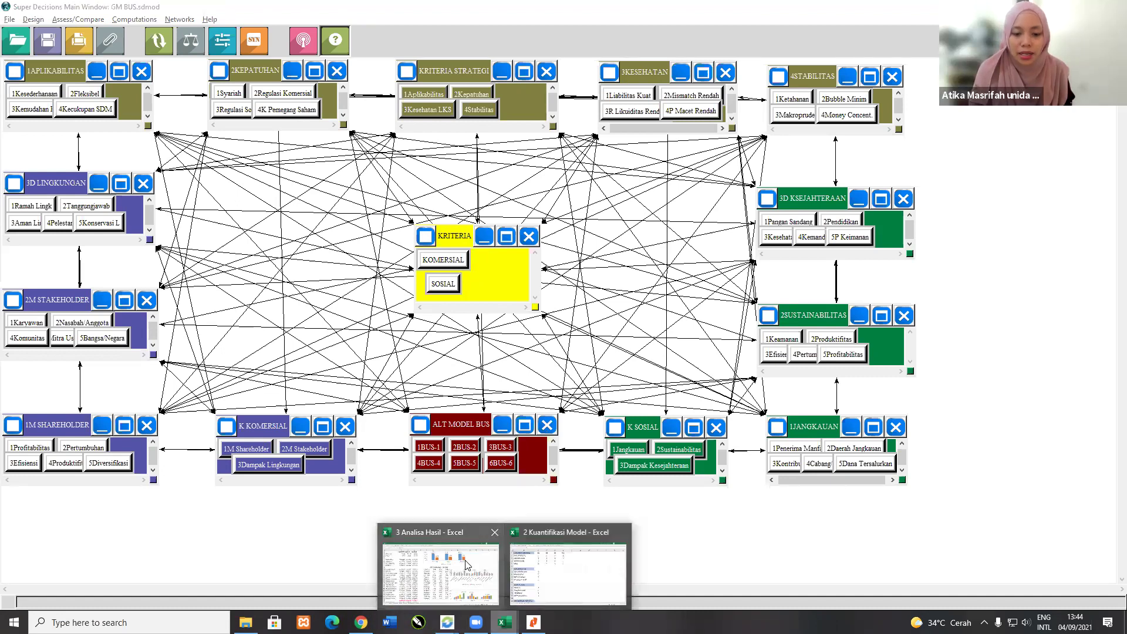
pyautogui.click(467, 564)
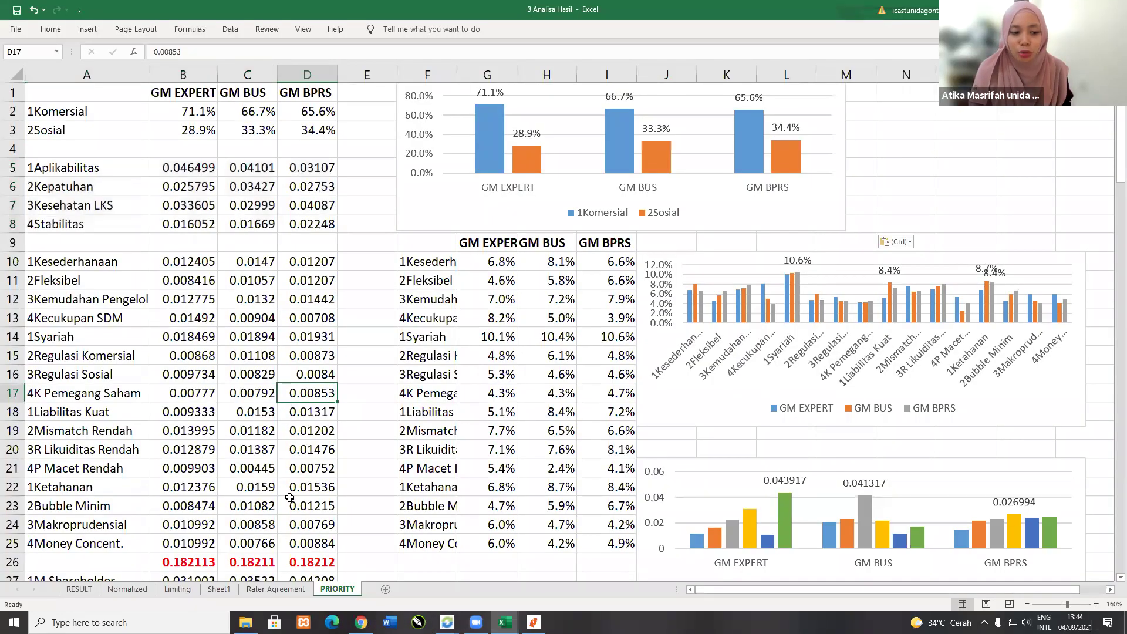
# Step: Look through the normalized and limiting values of the three groups in Sheet1
pyautogui.click(212, 589)
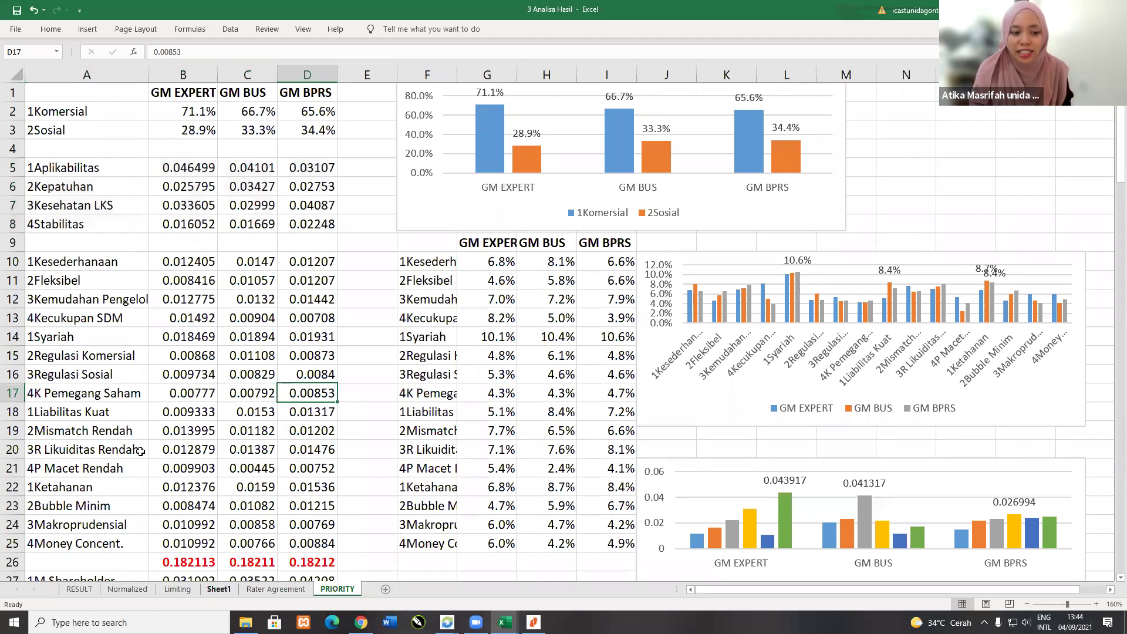
pyautogui.scroll(-4, 155, 400)
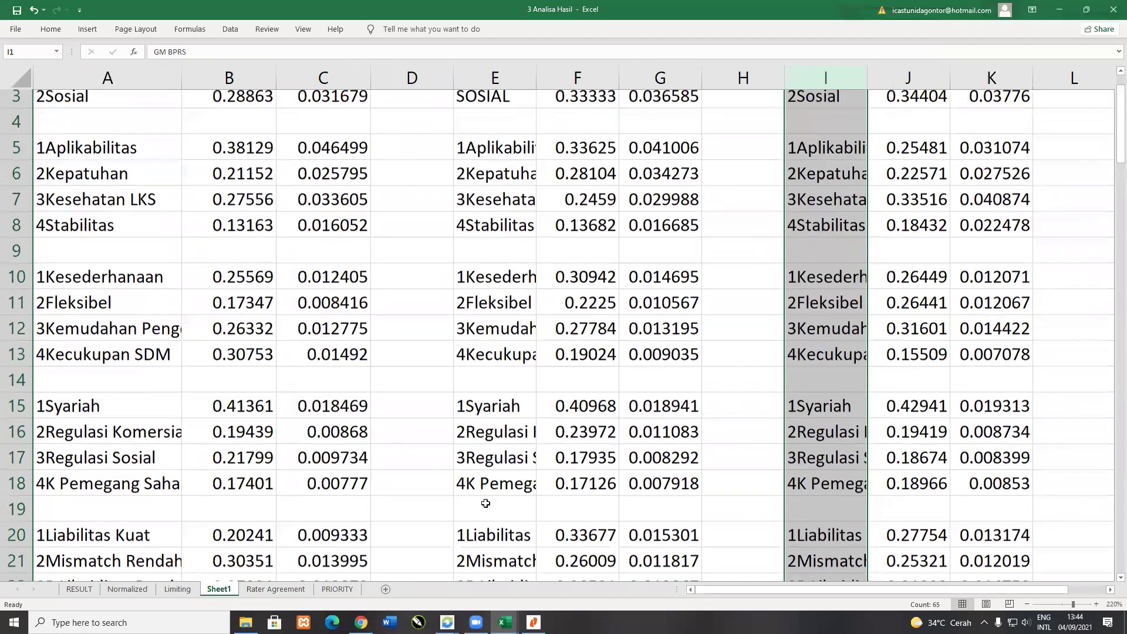
pyautogui.scroll(-1, 558, 334)
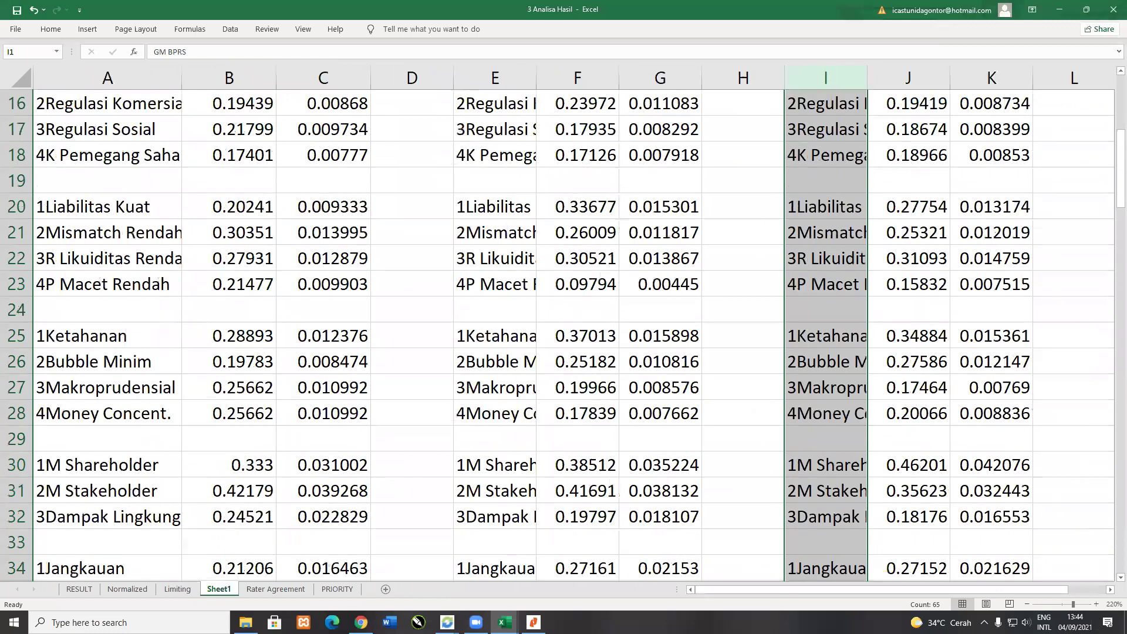
pyautogui.scroll(5, 564, 335)
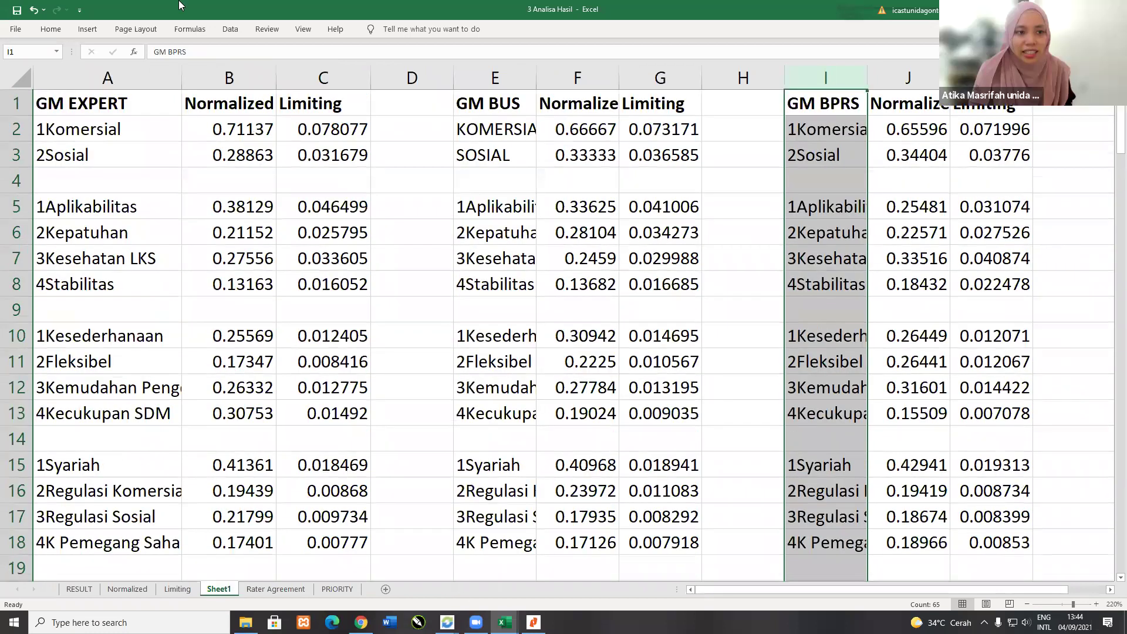
# Step: Switch to the GM BUS model in Super Decisions, compute its priorities and copy the values
pyautogui.moveTo(447, 623)
pyautogui.click(321, 563)
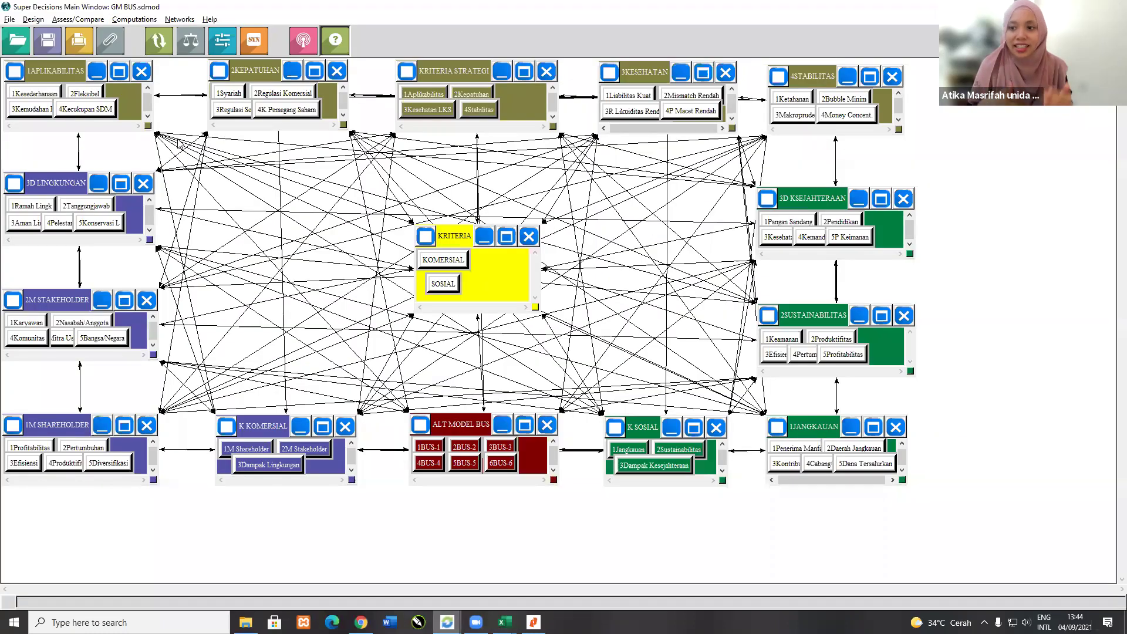
pyautogui.click(134, 19)
pyautogui.press('Escape')
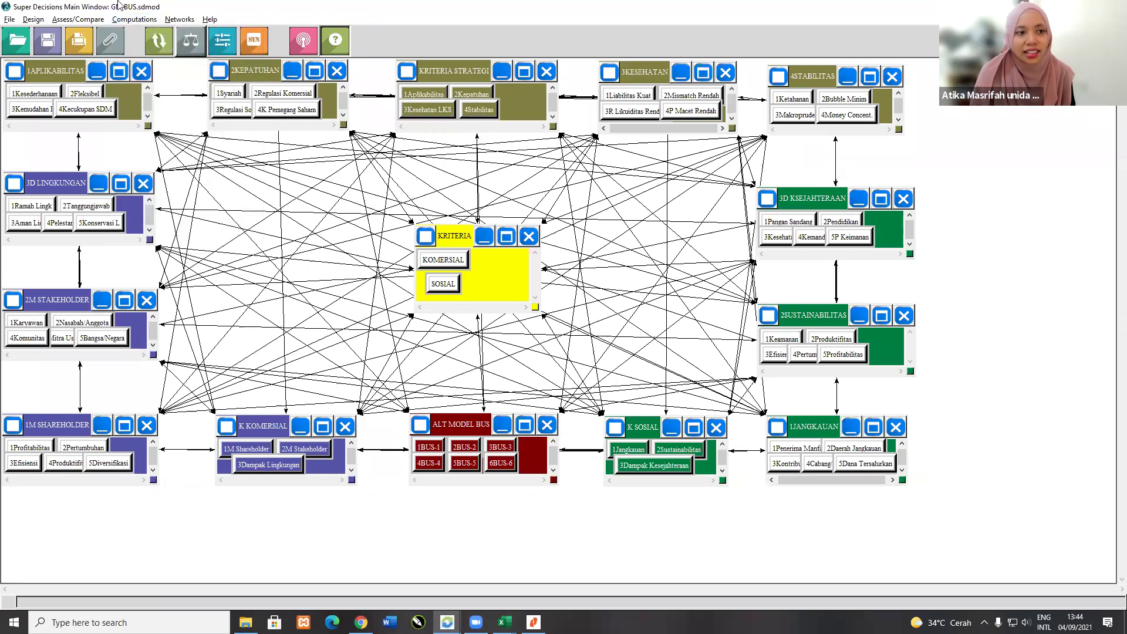
pyautogui.click(134, 19)
pyautogui.click(144, 111)
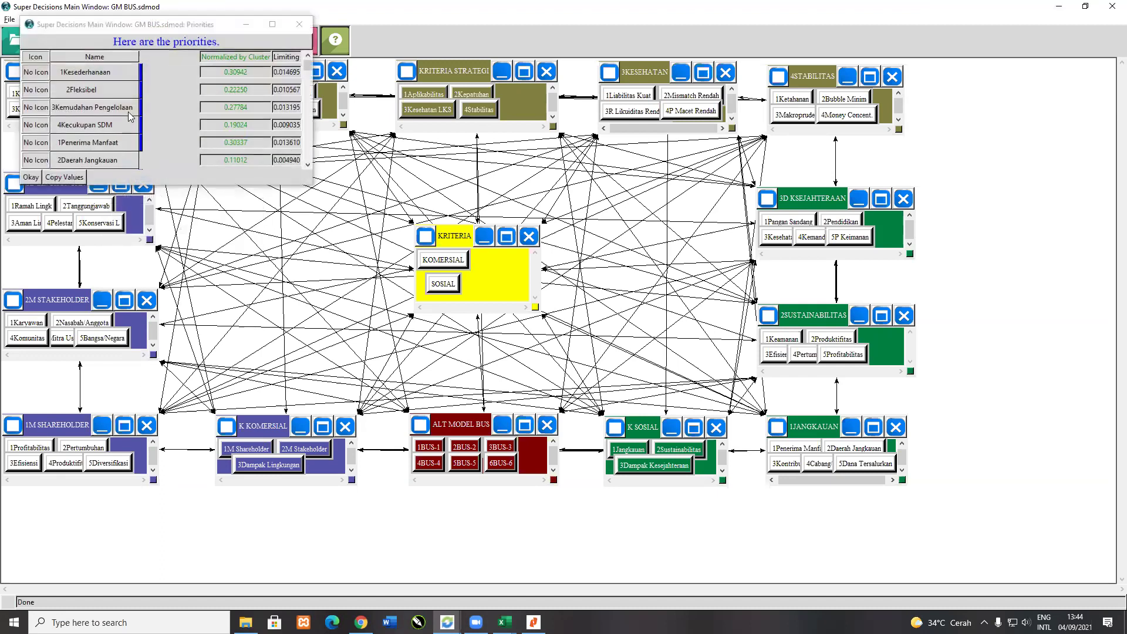
pyautogui.click(31, 177)
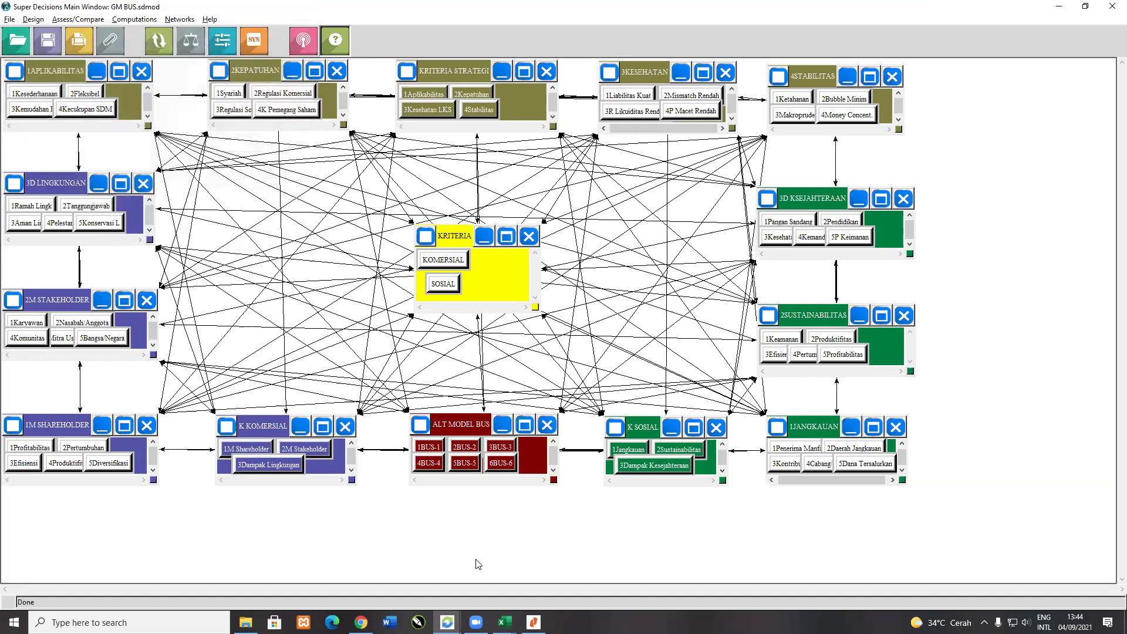
# Step: Return to the 3 Analisa Hasil workbook, add a new sheet after Sheet1 and paste the copied GM BUS priorities into it
pyautogui.hotkey('alt', 'Tab')
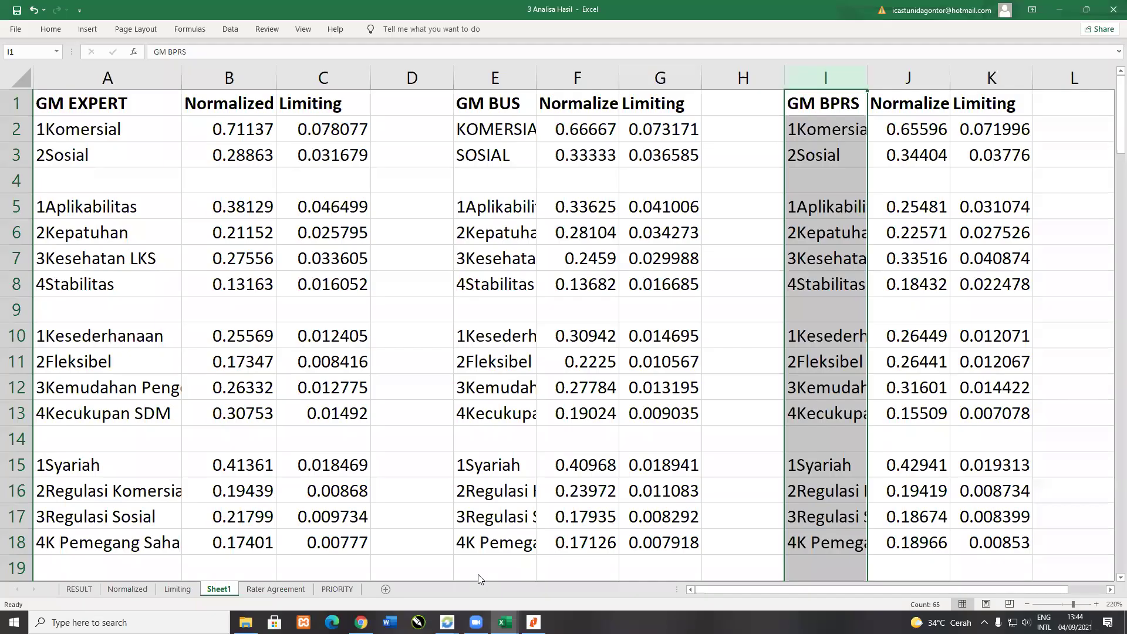
pyautogui.click(780, 304)
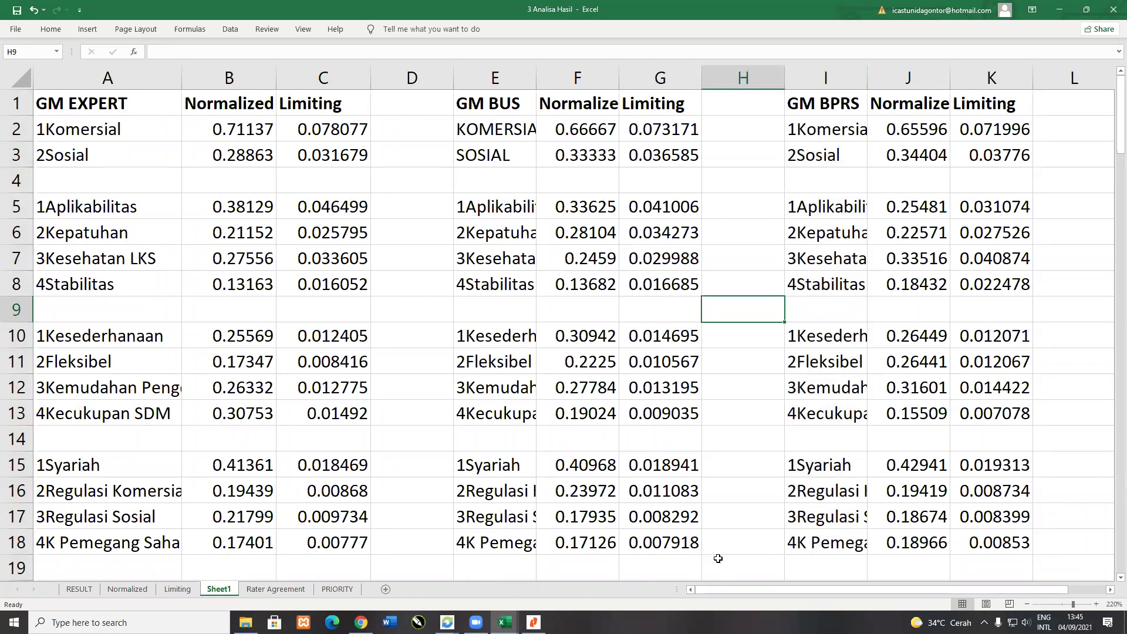
pyautogui.click(385, 589)
pyautogui.hotkey('ctrl', 'v')
pyautogui.scroll(-6, 111, 277)
pyautogui.scroll(-3, 110, 277)
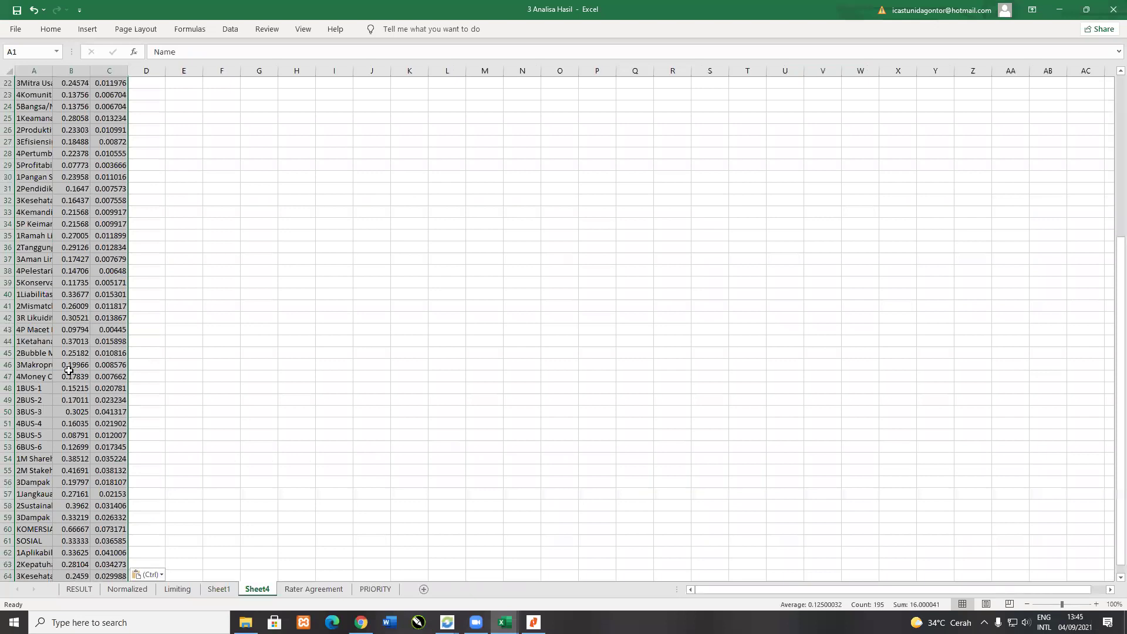
# Step: Highlight the KOMERSIAL and SOSIAL rows in A60:C61 of Sheet4 and view the pasted priorities at 115%
pyautogui.moveTo(38, 459); pyautogui.dragTo(111, 470)
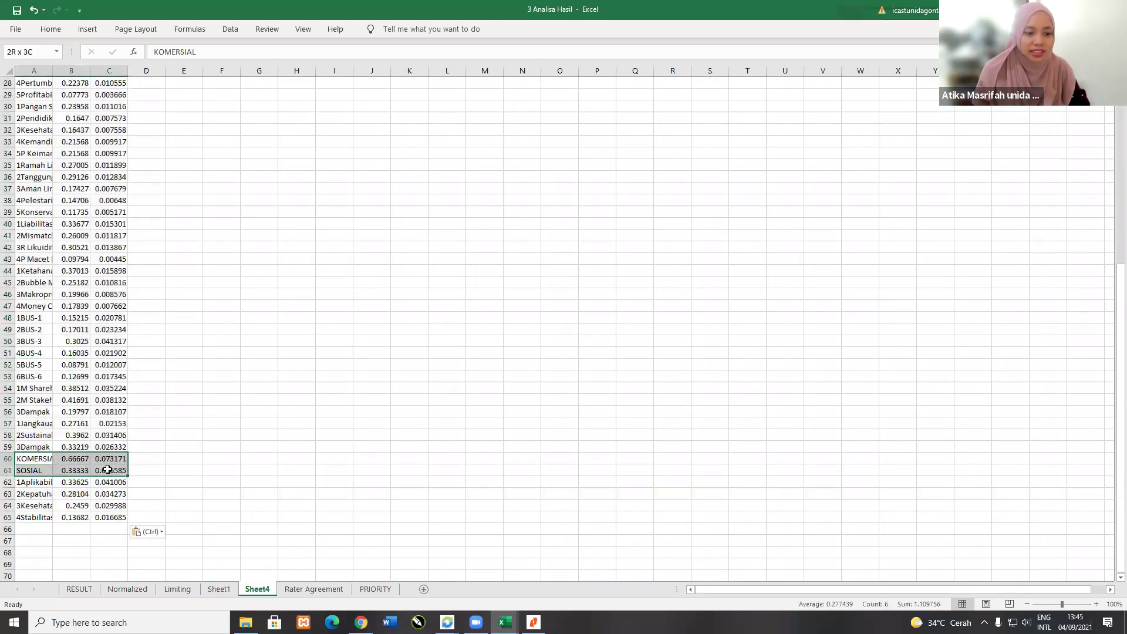
pyautogui.scroll(2, 122, 464)
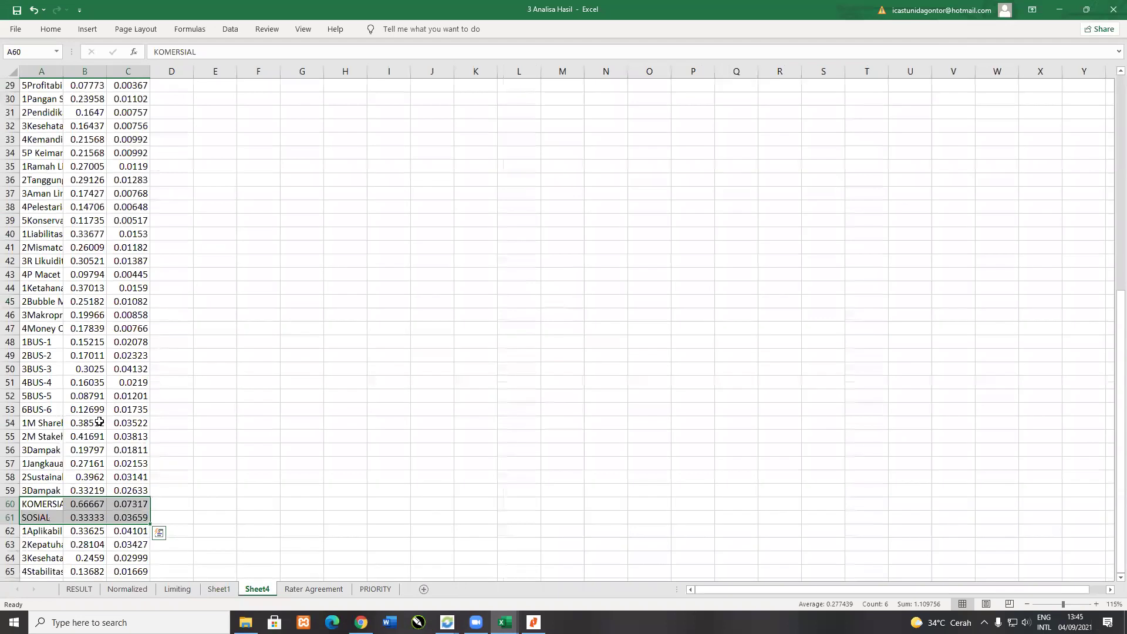
pyautogui.click(159, 532)
pyautogui.click(172, 368)
pyautogui.scroll(-1, 171, 368)
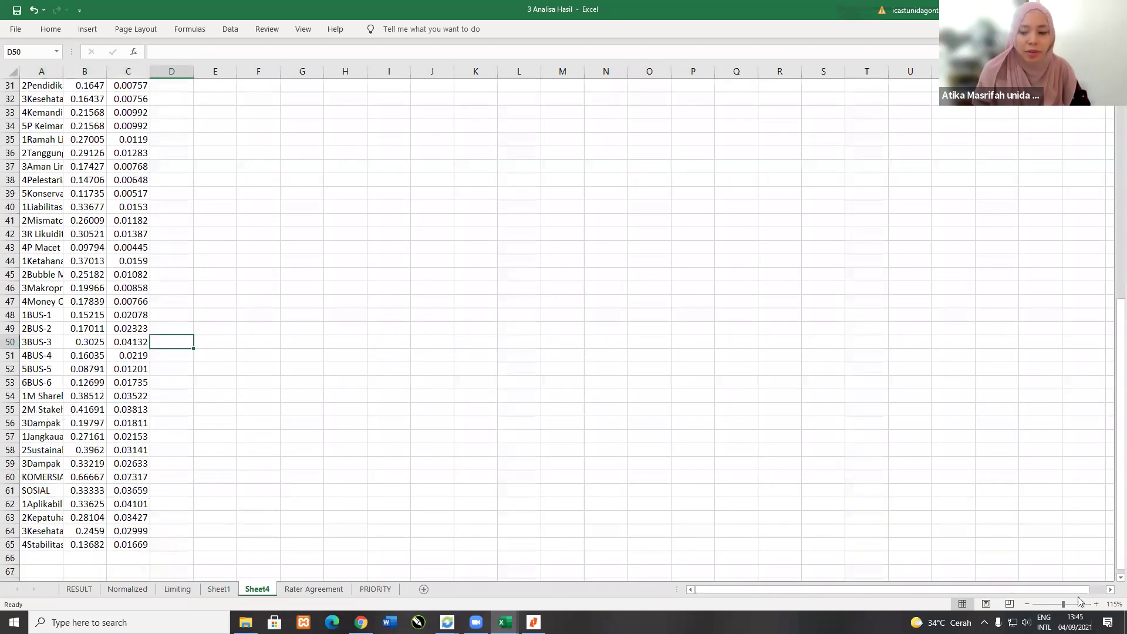
# Step: Enlarge Sheet4 to 140% and highlight rows 60 and 61 with the KOMERSIAL and SOSIAL priorities
pyautogui.click(1097, 604)
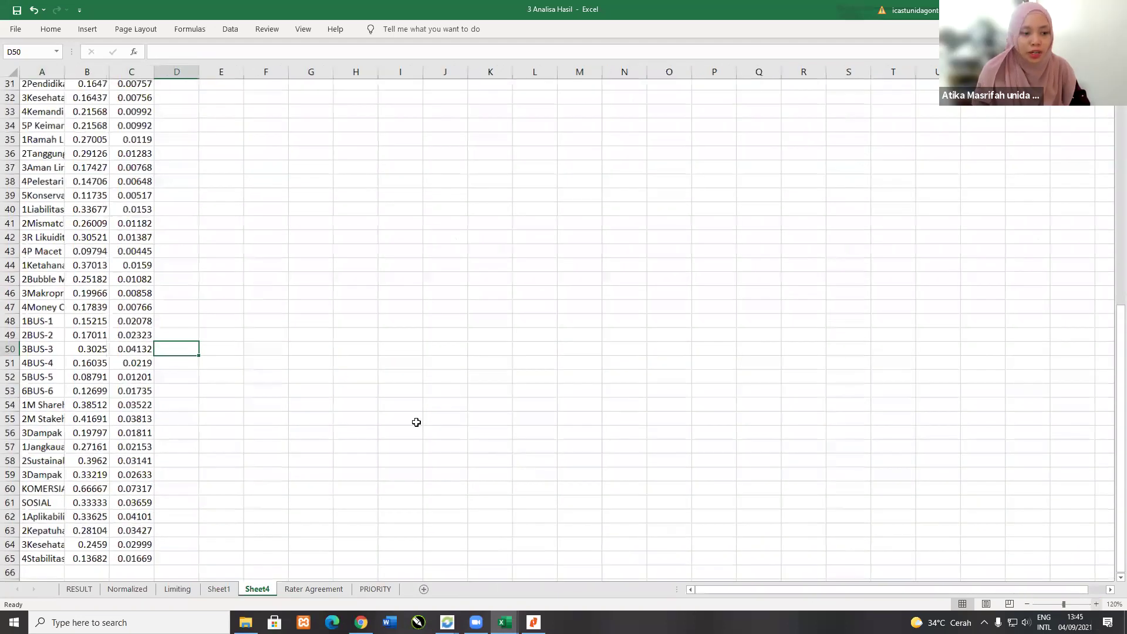
pyautogui.scroll(1, 33, 335)
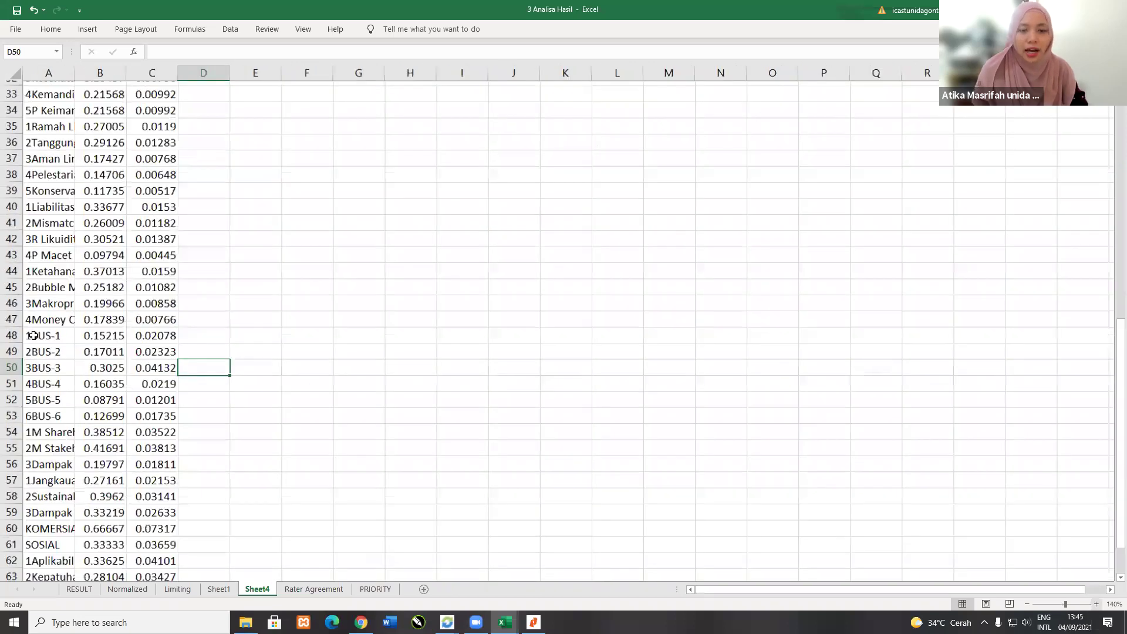
pyautogui.scroll(-3, 13, 335)
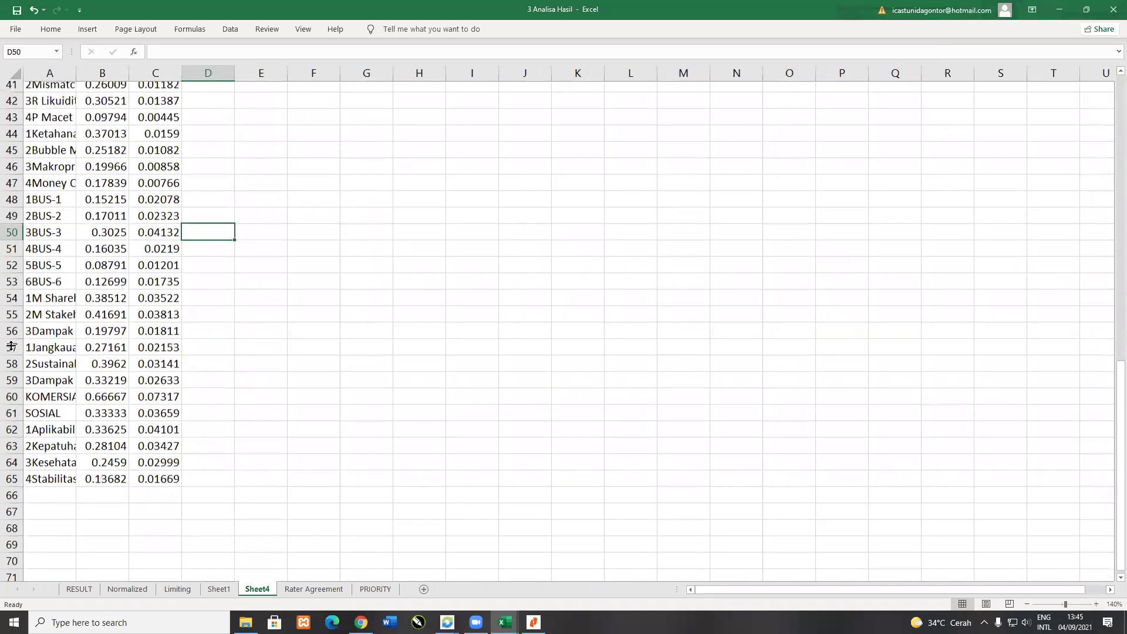
pyautogui.scroll(-2, 11, 347)
pyautogui.moveTo(11, 337); pyautogui.dragTo(11, 352)
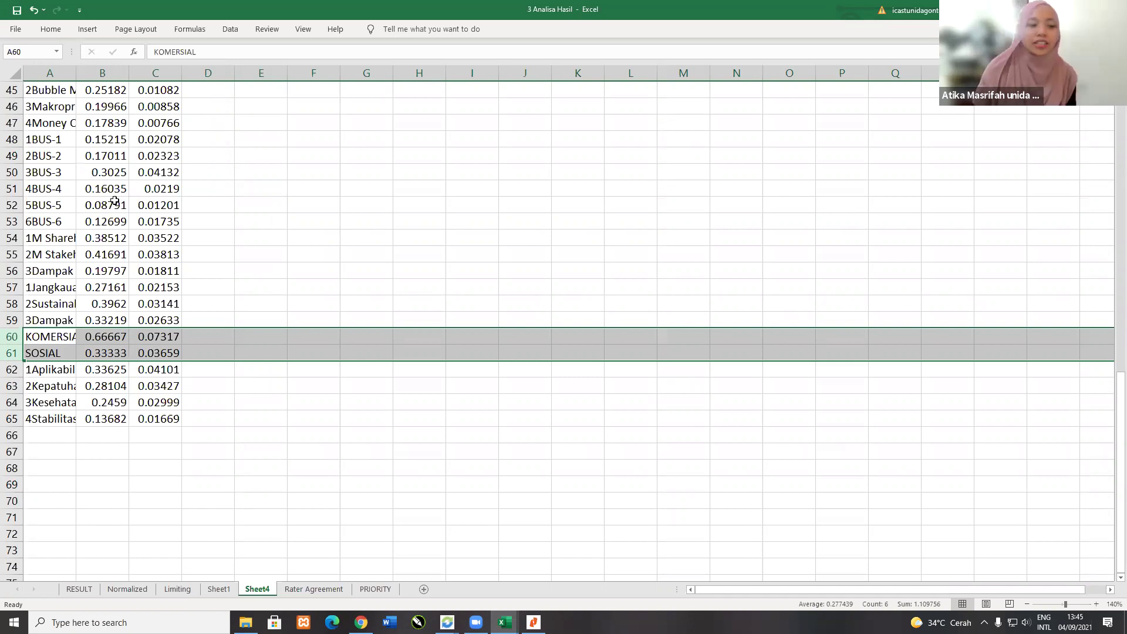
pyautogui.click(345, 459)
# Step: Look through the pasted priorities in Sheet4 at 160% and widen column A to fit the full element names
pyautogui.scroll(3, 345, 472)
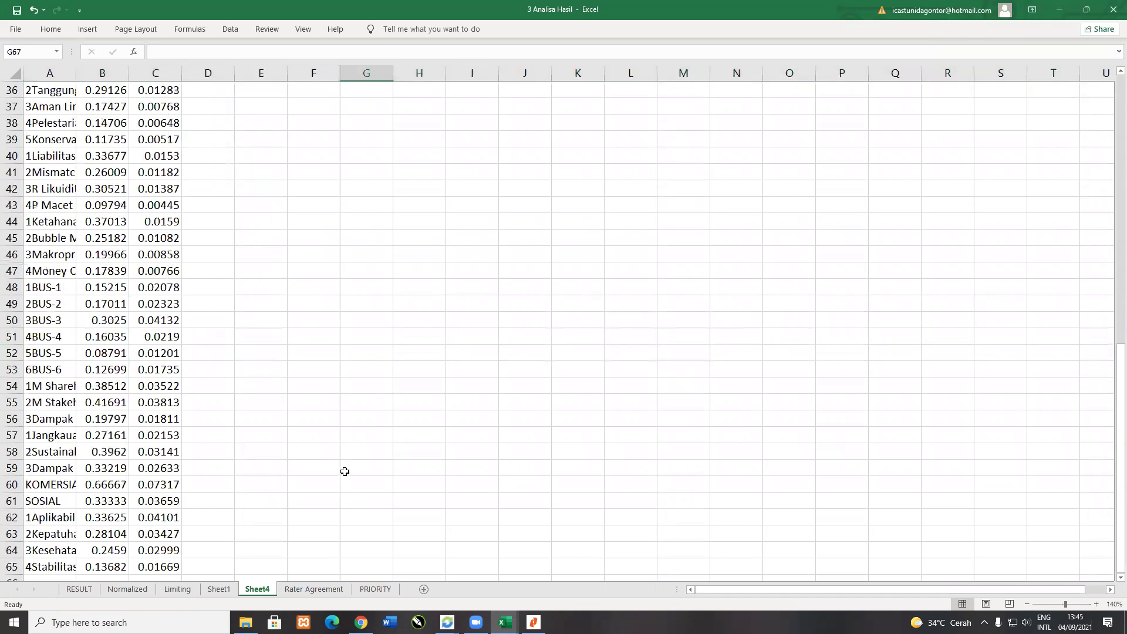
pyautogui.scroll(5, 343, 471)
pyautogui.scroll(5, 344, 471)
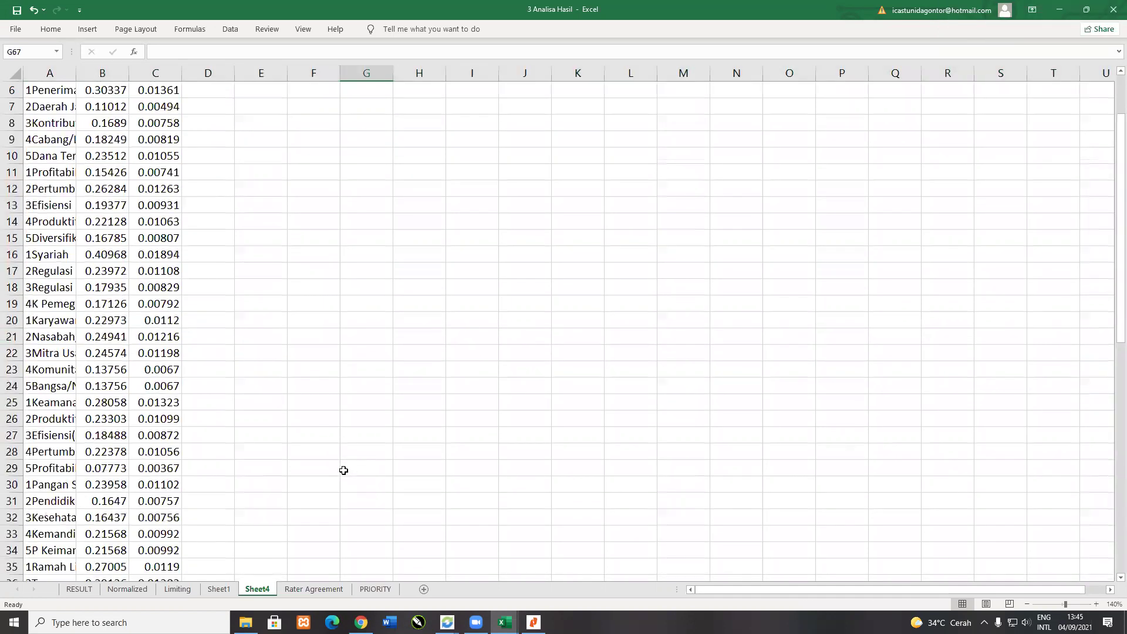
pyautogui.scroll(-5, 344, 470)
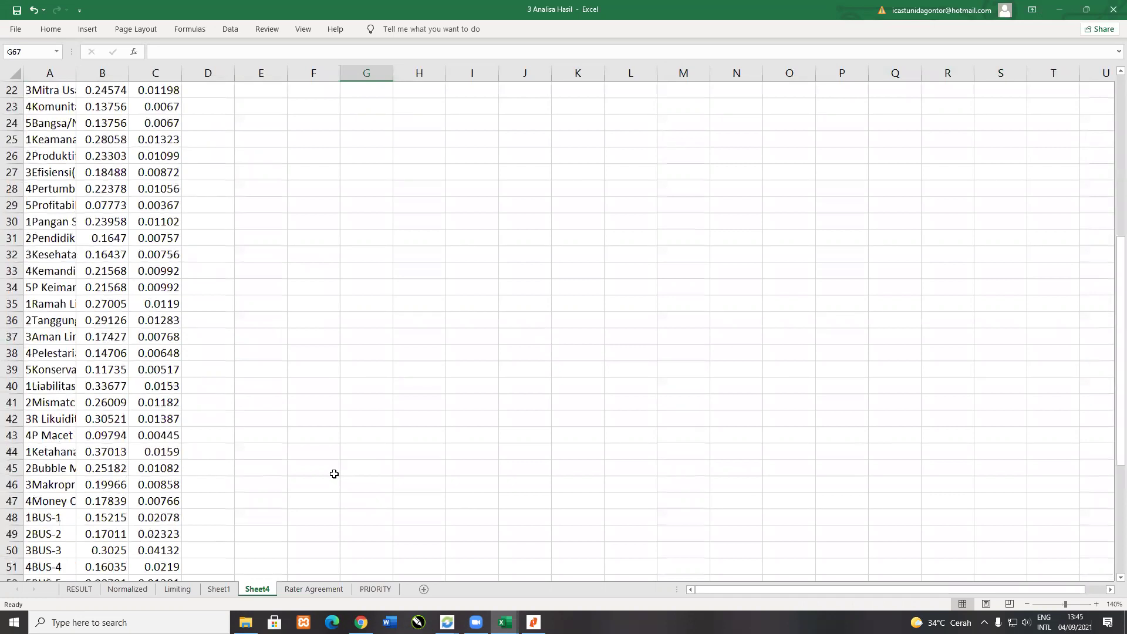
pyautogui.scroll(-9, 297, 389)
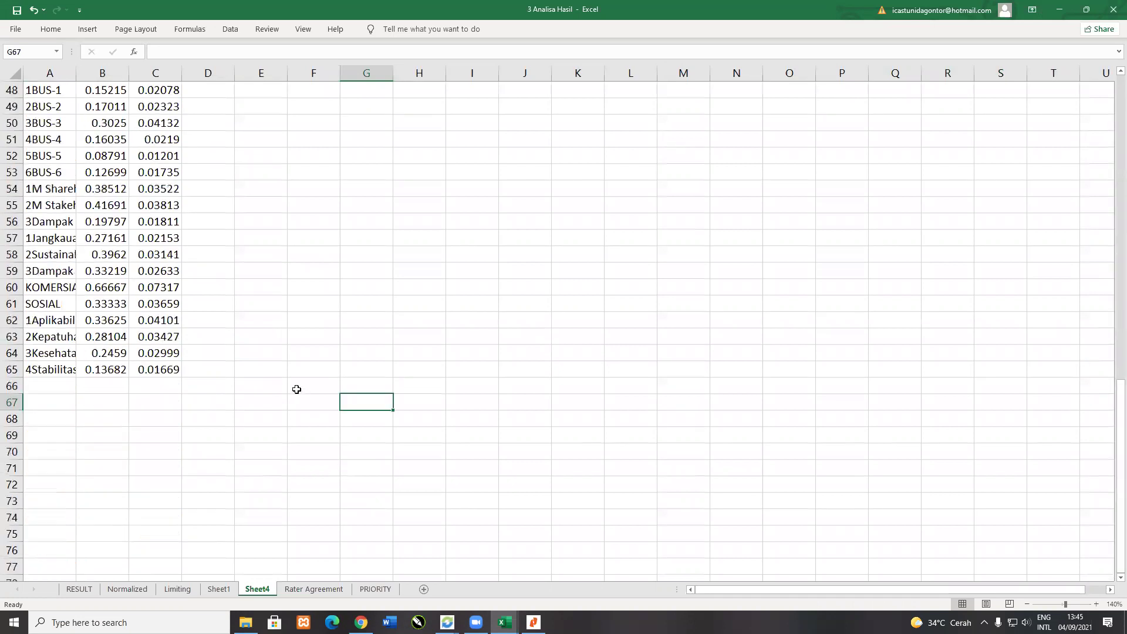
pyautogui.keyDown('ctrl'); pyautogui.scroll(2, 130, 155); pyautogui.keyUp('ctrl')
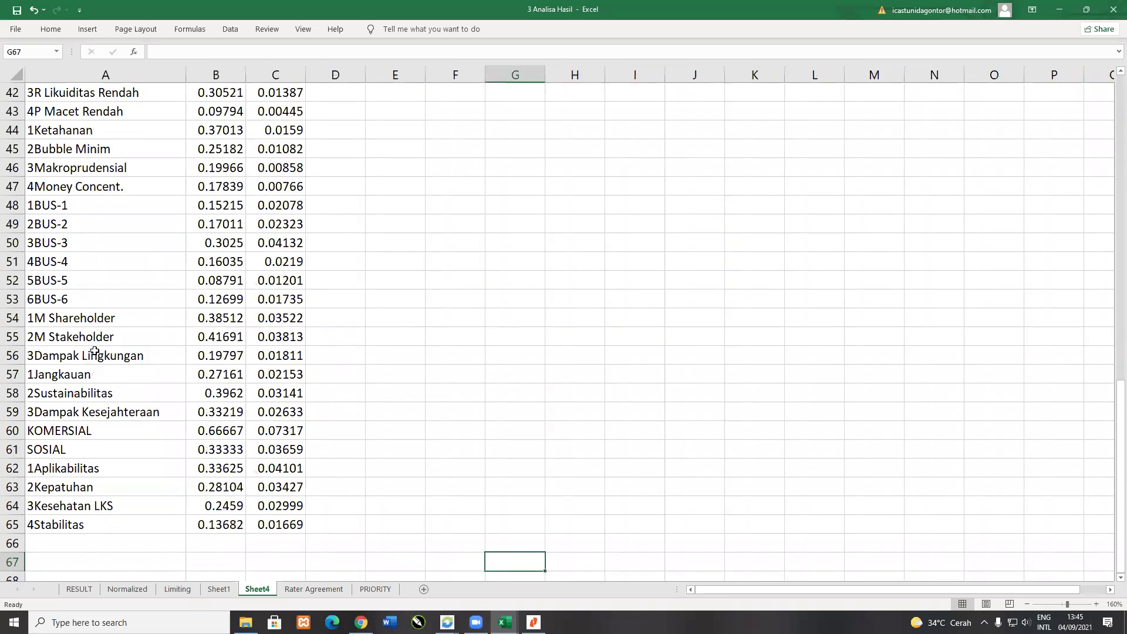
# Step: Switch to the GM BUS model in Super Decisions, view its computed priorities in an enlarged window and close them
pyautogui.moveTo(94, 354); pyautogui.dragTo(87, 370)
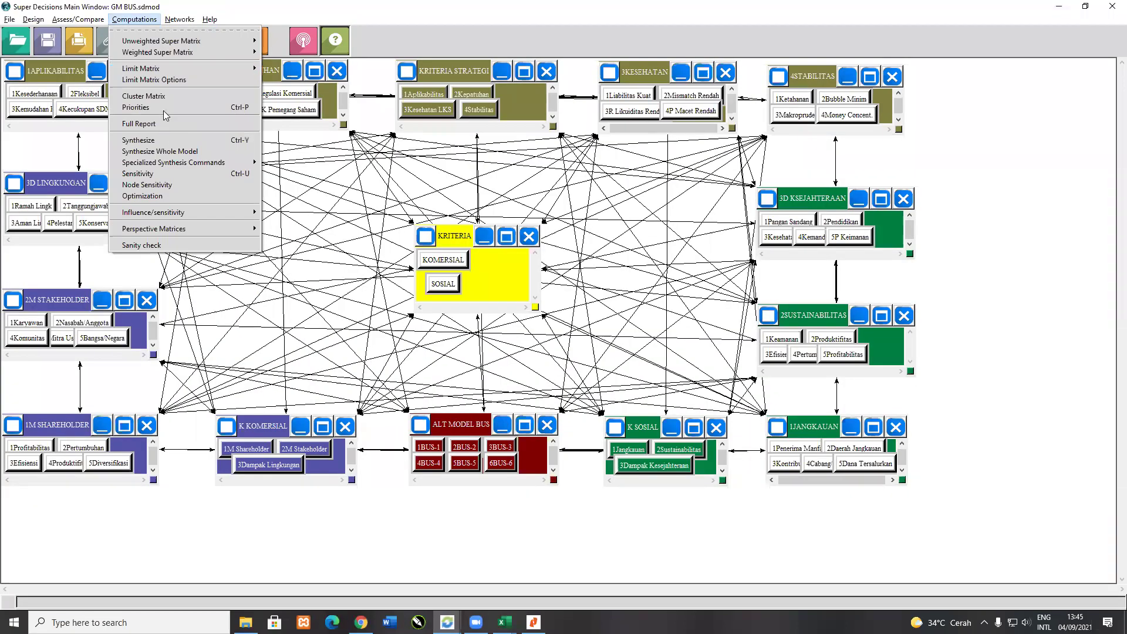
pyautogui.click(168, 107)
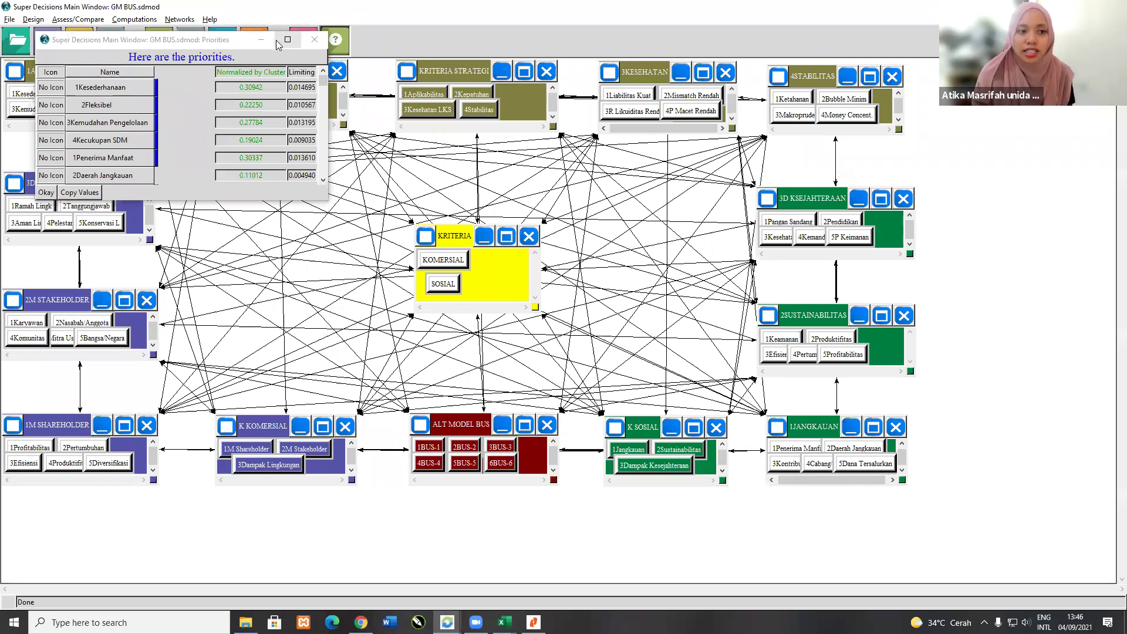
pyautogui.click(287, 39)
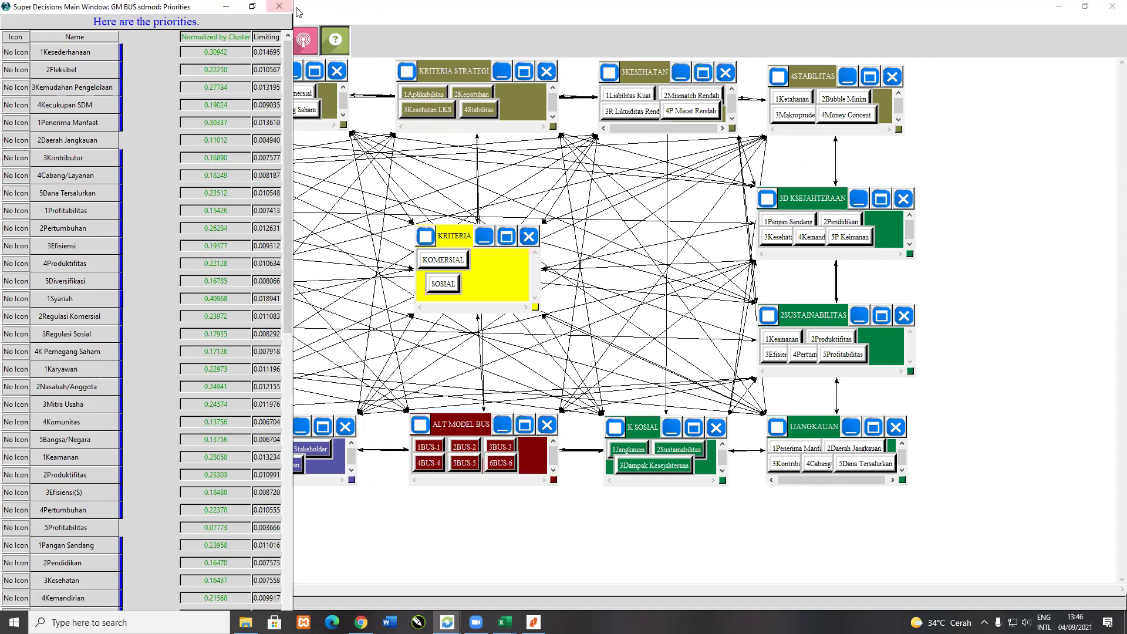
pyautogui.hotkey('alt', 'F4')
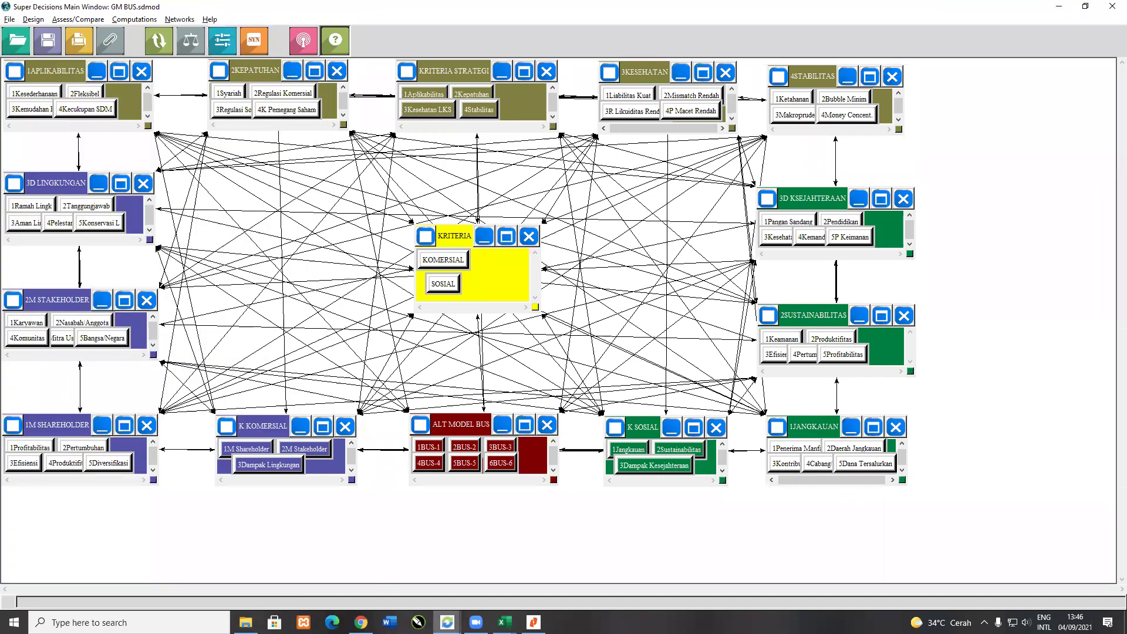
# Step: Return to the 3 Analisa Hasil workbook in Excel and highlight rows 60 to 62 of Sheet4
pyautogui.click(505, 623)
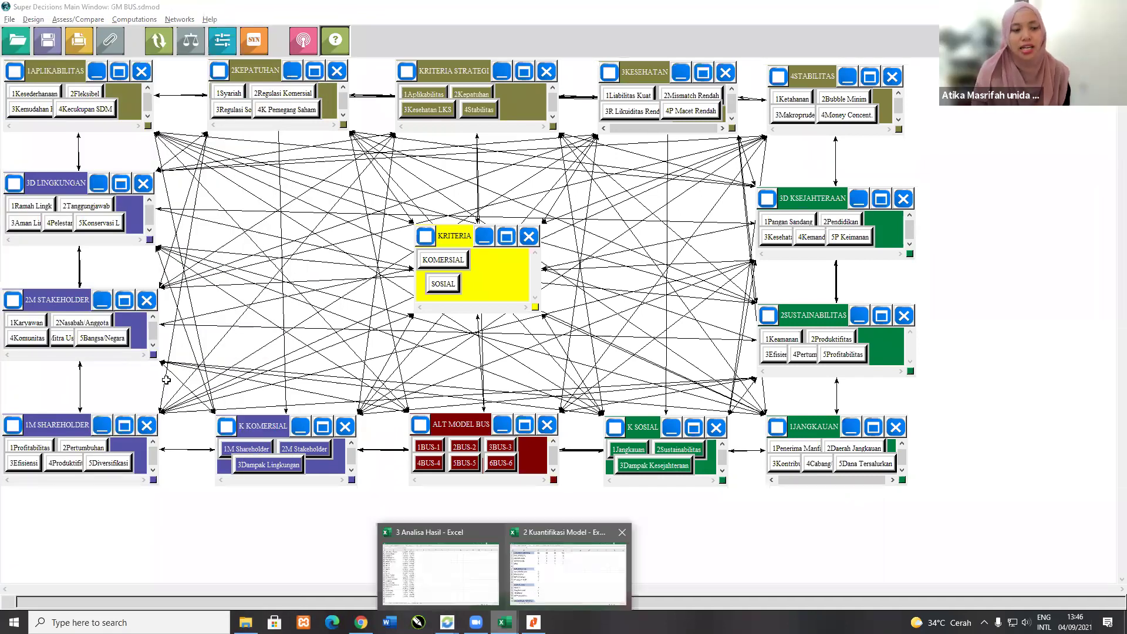
pyautogui.click(436, 576)
pyautogui.click(154, 399)
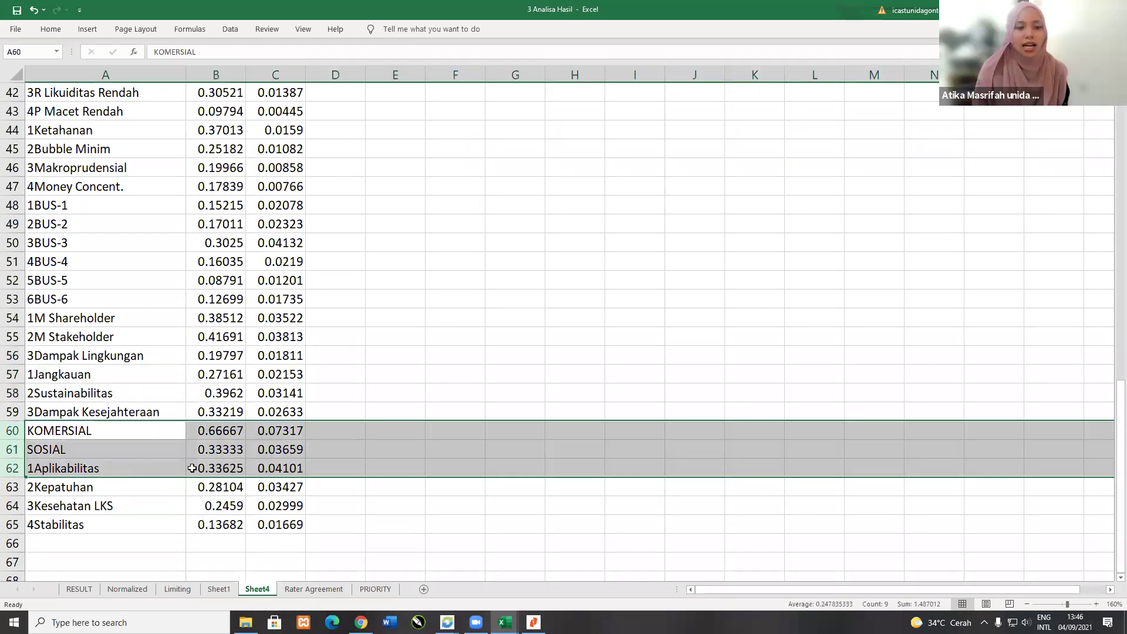
# Step: View the Rater Agreement sheet, then examine the Komersial and Sosial percentages and their chart in the PRIORITY sheet
pyautogui.click(314, 590)
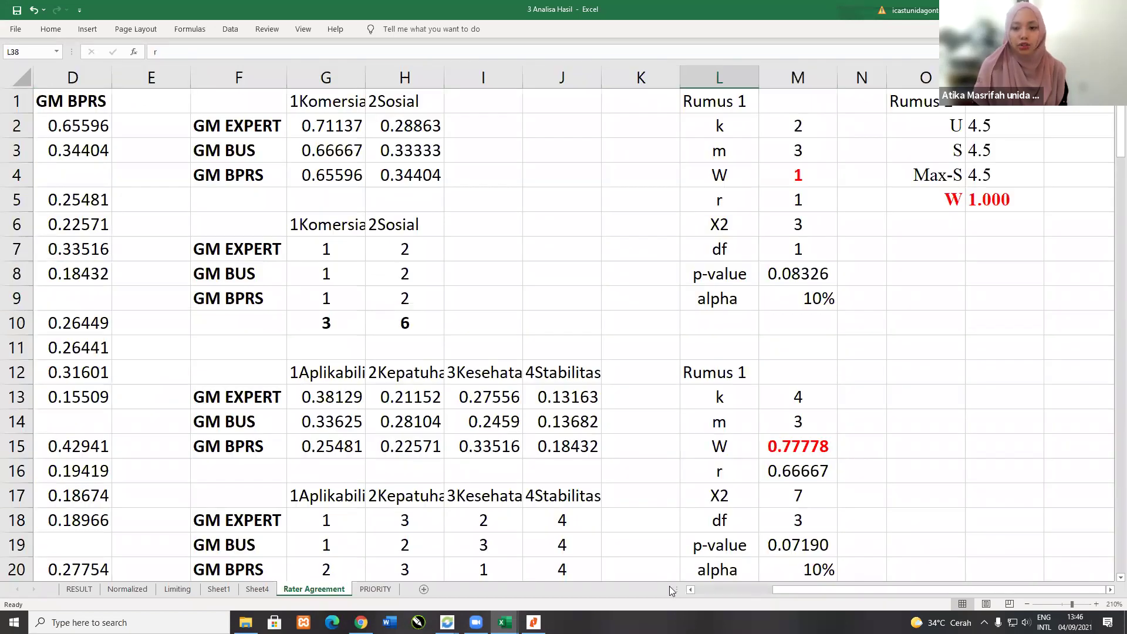
pyautogui.hotkey('ctrl', 'pagedown')
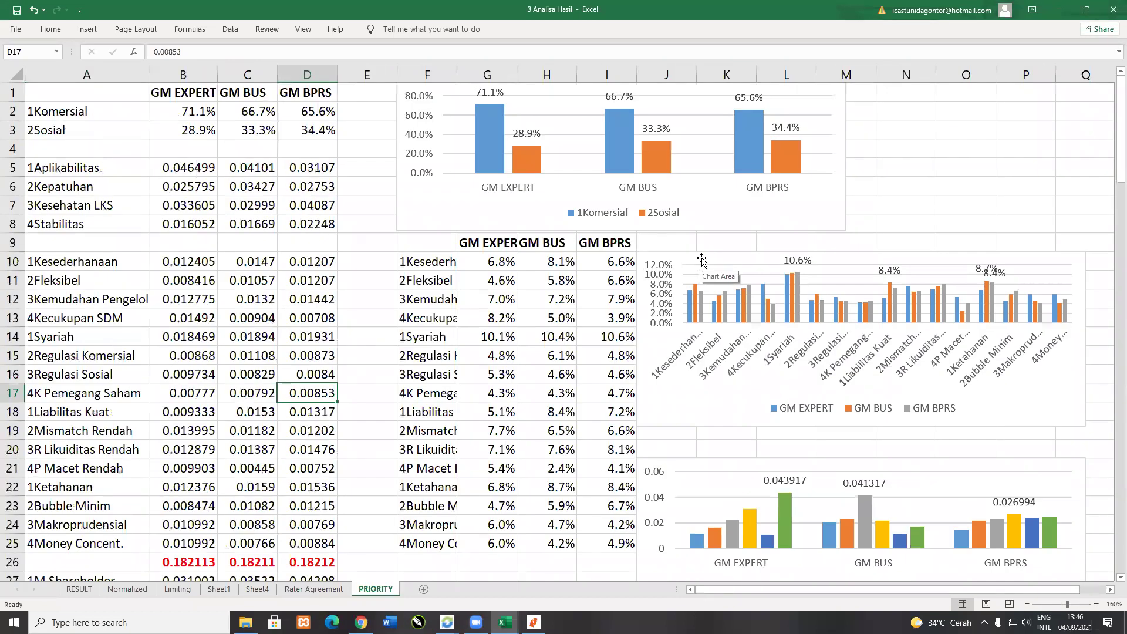
pyautogui.click(405, 194)
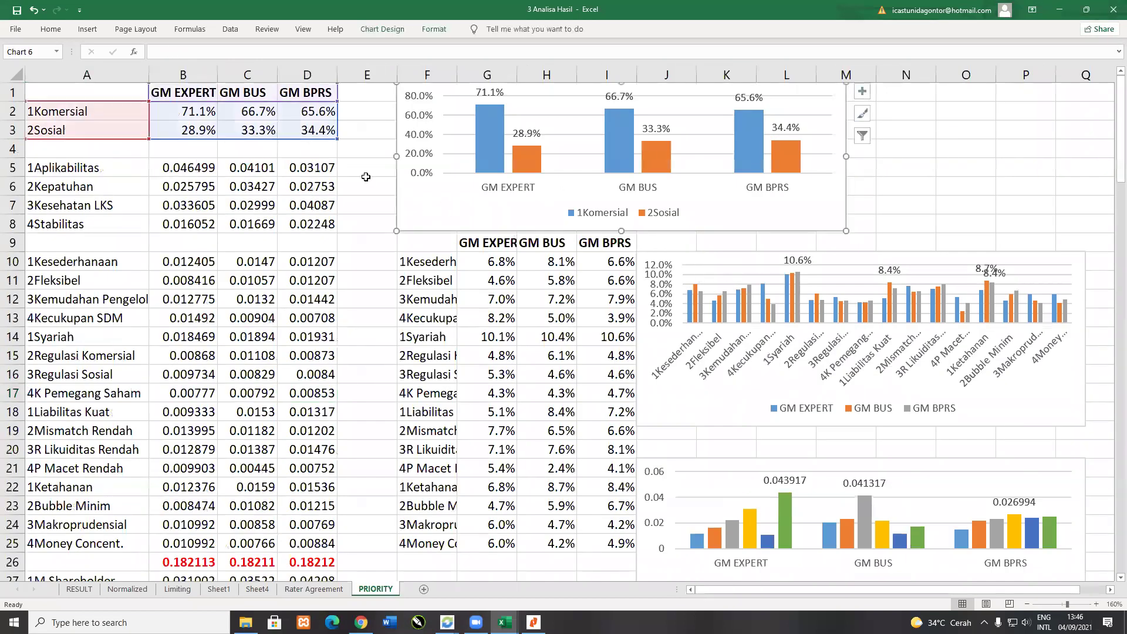
pyautogui.click(359, 125)
pyautogui.click(367, 173)
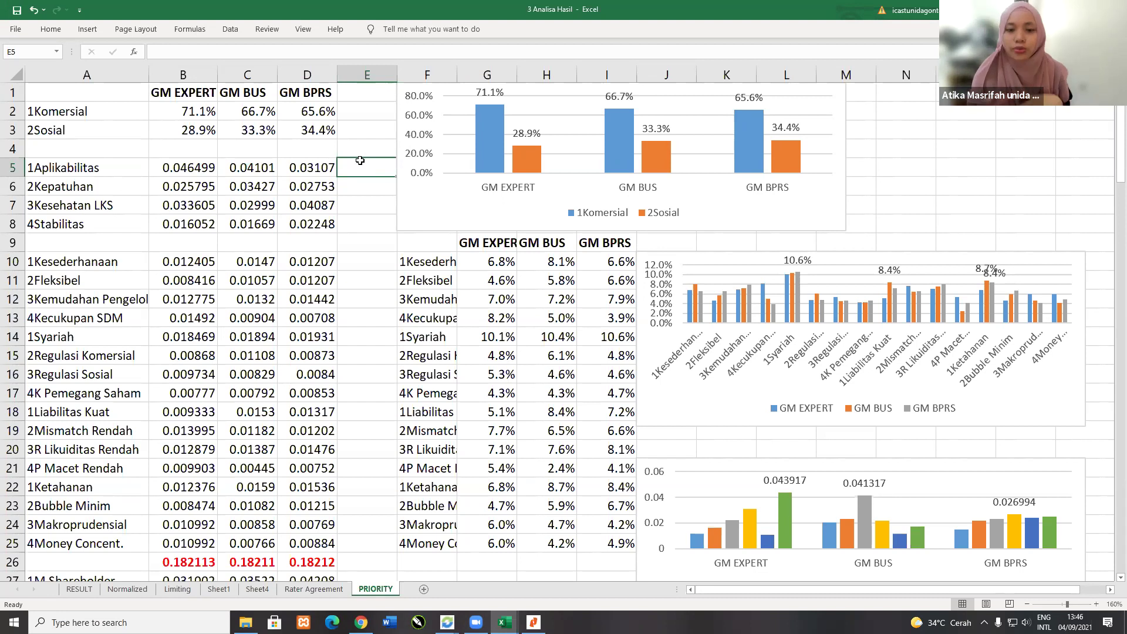
pyautogui.click(371, 240)
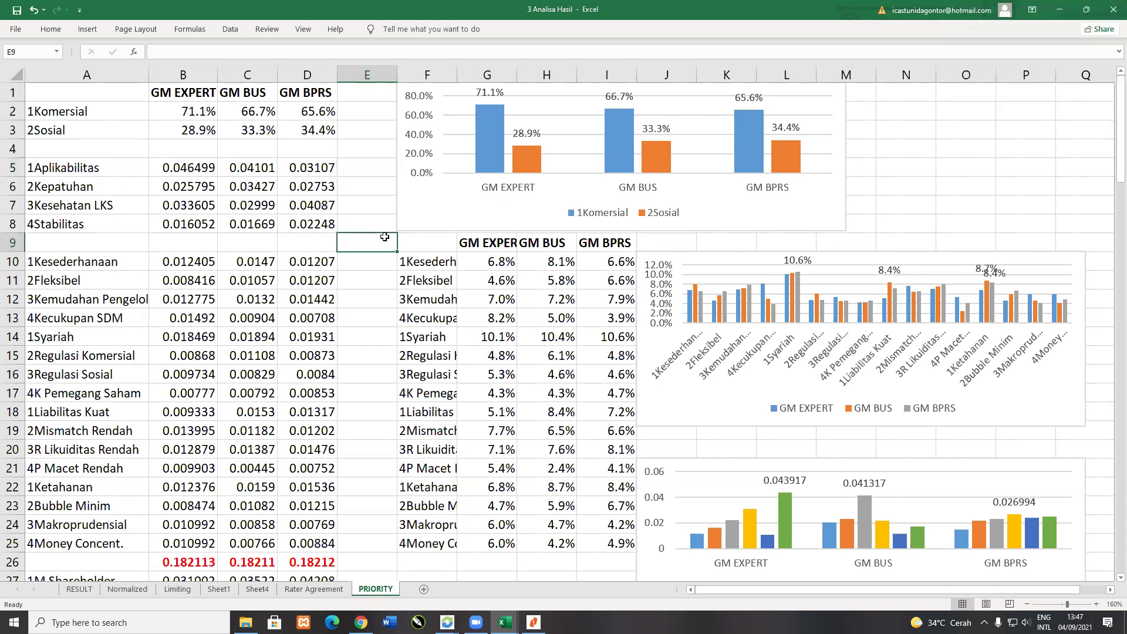
pyautogui.click(375, 206)
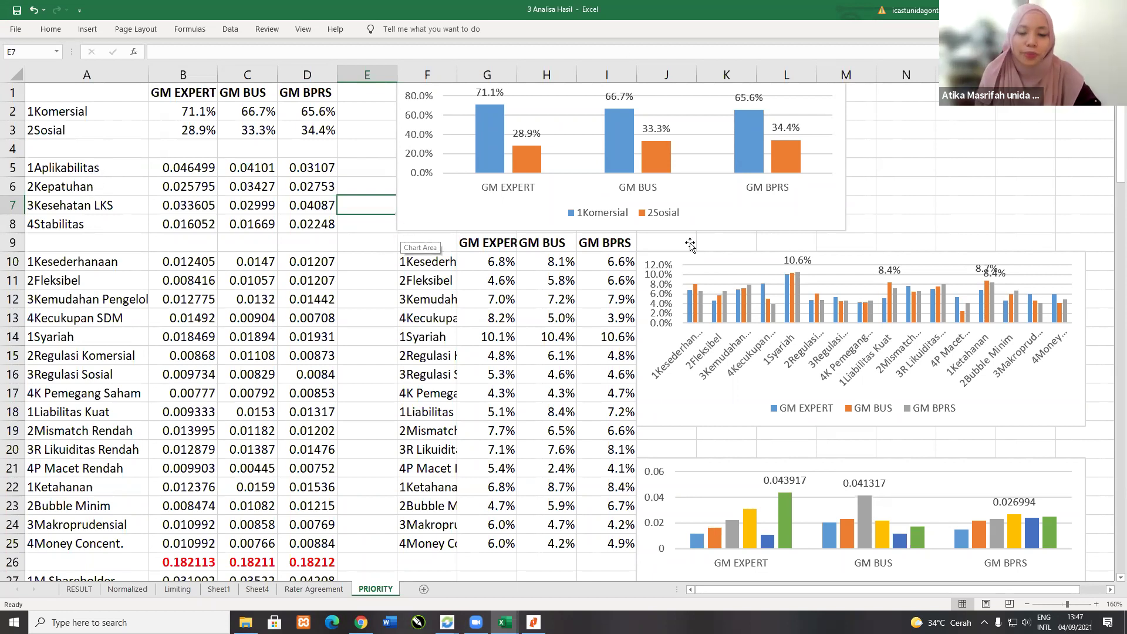
# Step: Examine the priority charts in the PRIORITY sheet, highlighting the 2Sosial series and the percentage axis of the Komersial–Sosial chart
pyautogui.click(528, 558)
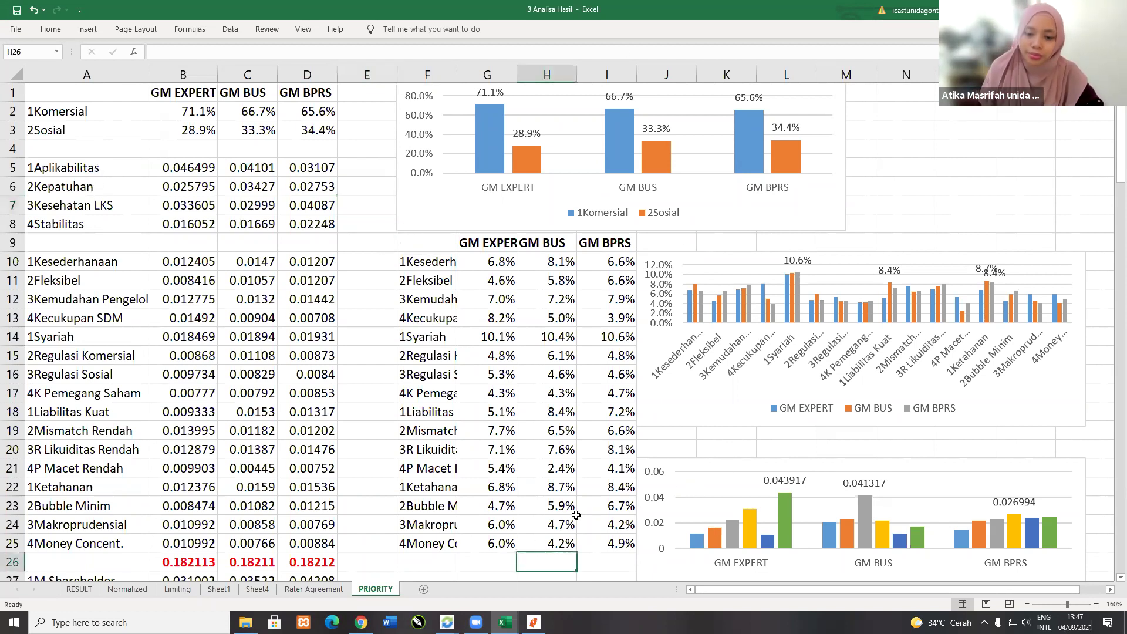
pyautogui.scroll(-1, 576, 515)
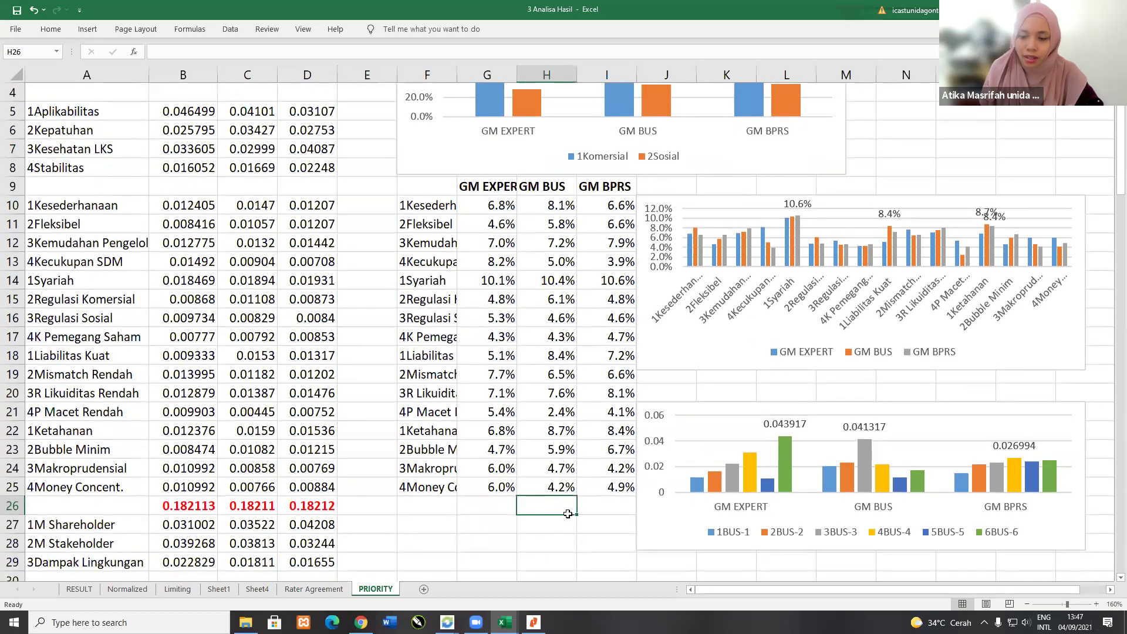
pyautogui.scroll(1, 568, 514)
pyautogui.click(625, 150)
pyautogui.click(661, 161)
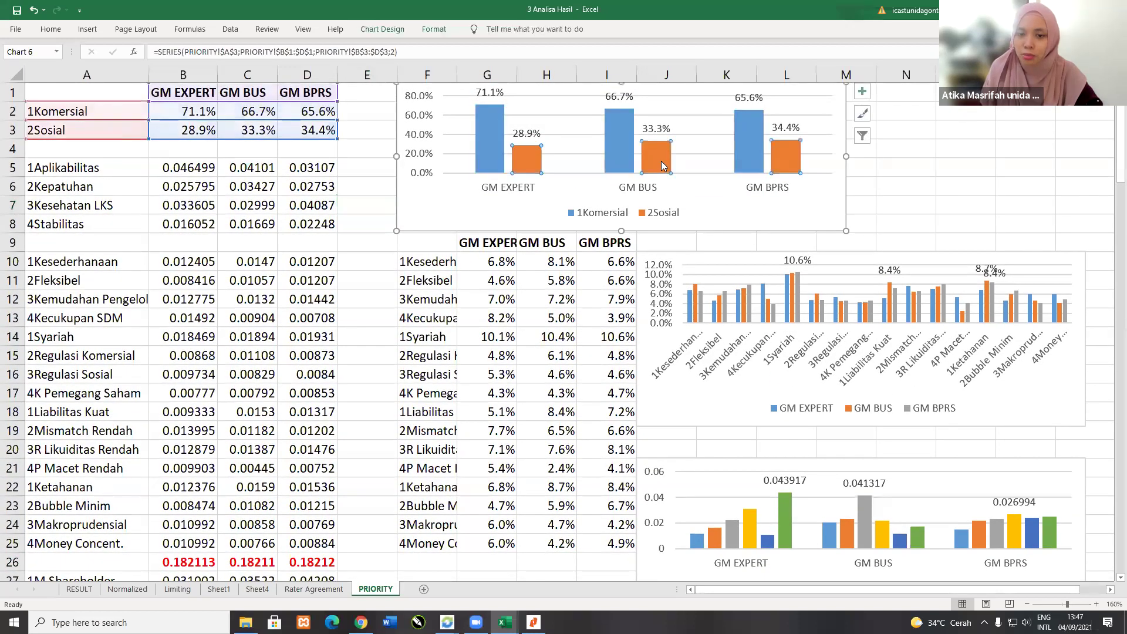
pyautogui.click(602, 190)
pyautogui.click(422, 147)
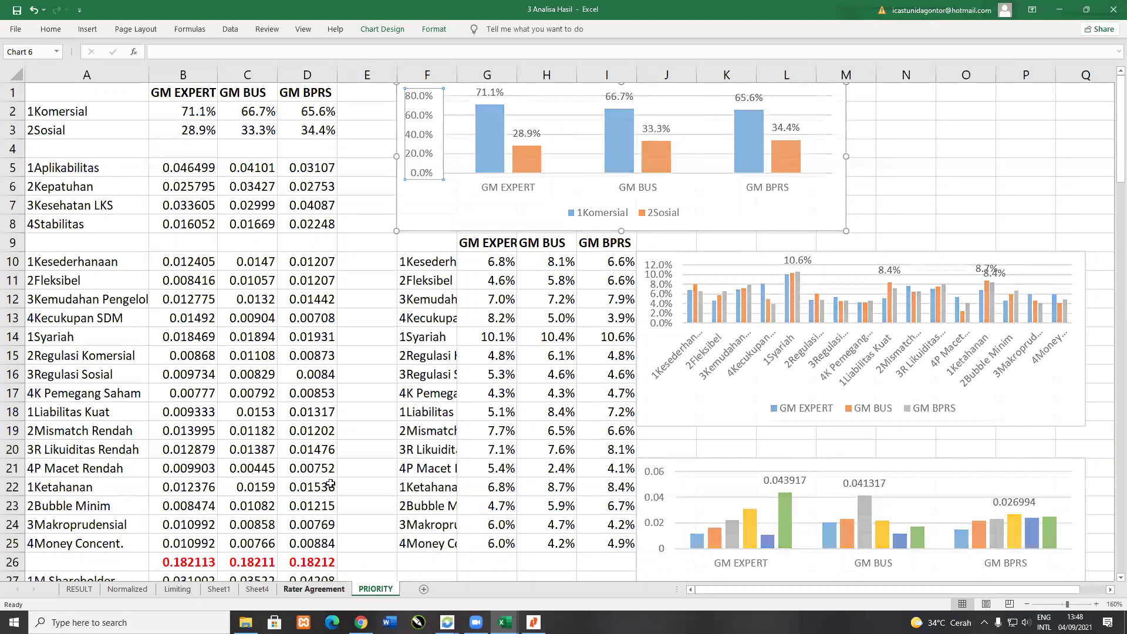
# Step: Delete Sheet4 with the pasted GM BUS priorities from the workbook
pyautogui.hotkey('ctrl', 'pageup')
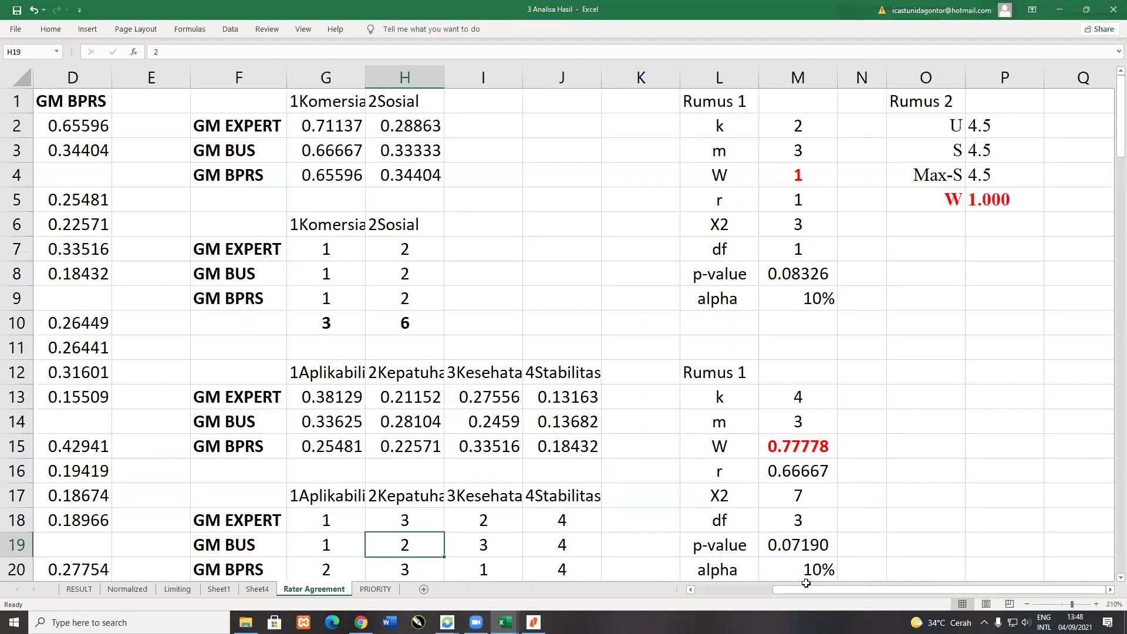
pyautogui.hscroll(-3, 291, 538)
pyautogui.click(257, 588)
pyautogui.scroll(6, 261, 594)
pyautogui.rightClick(259, 590)
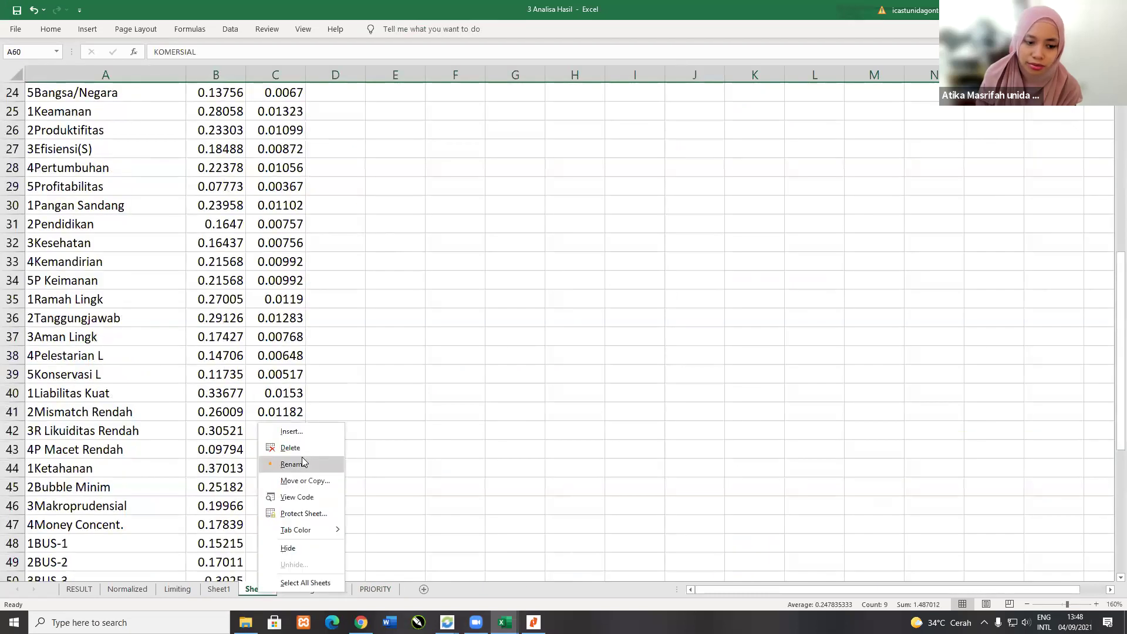
pyautogui.click(307, 450)
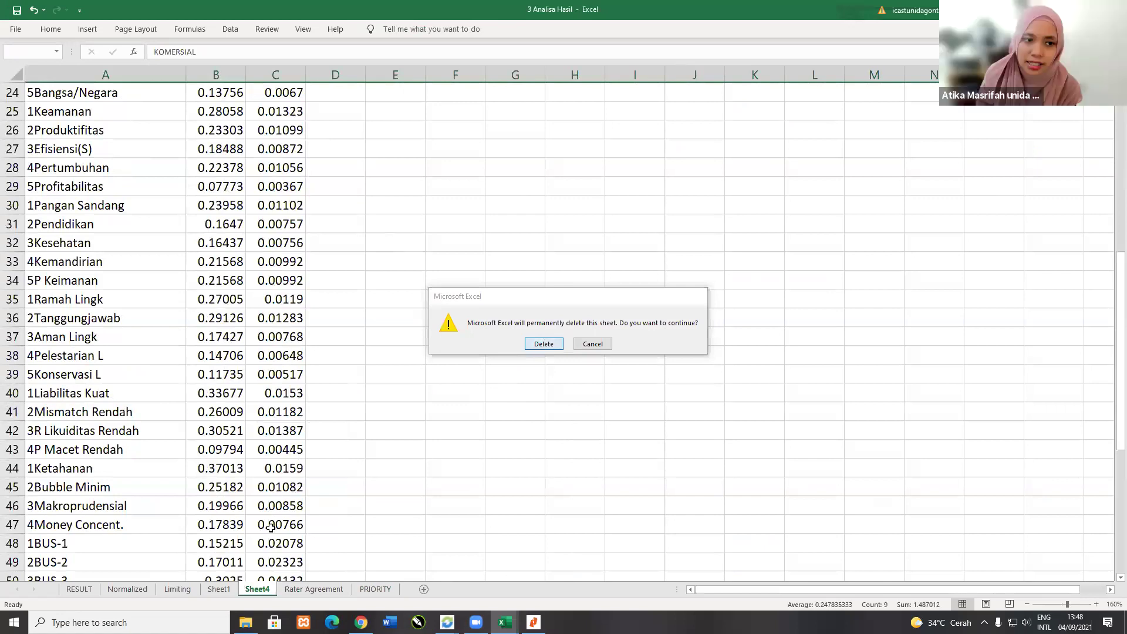
pyautogui.press('Return')
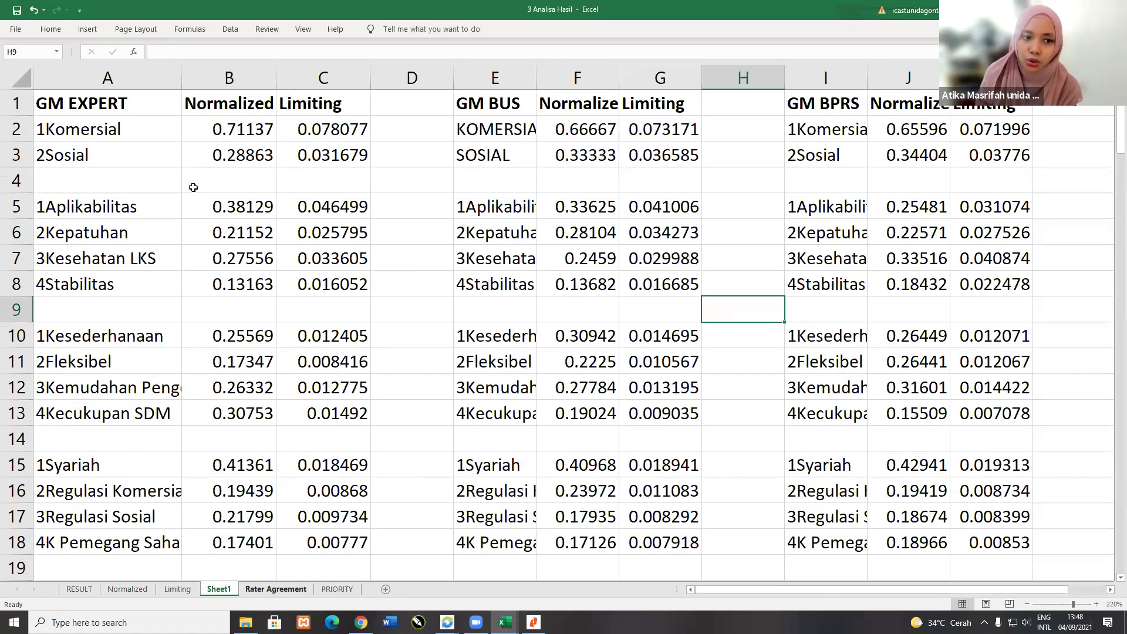
# Step: Look over the Rater Agreement and PRIORITY sheets, then view the Normalized sheet's values and agreement calculations at 160%
pyautogui.click(274, 589)
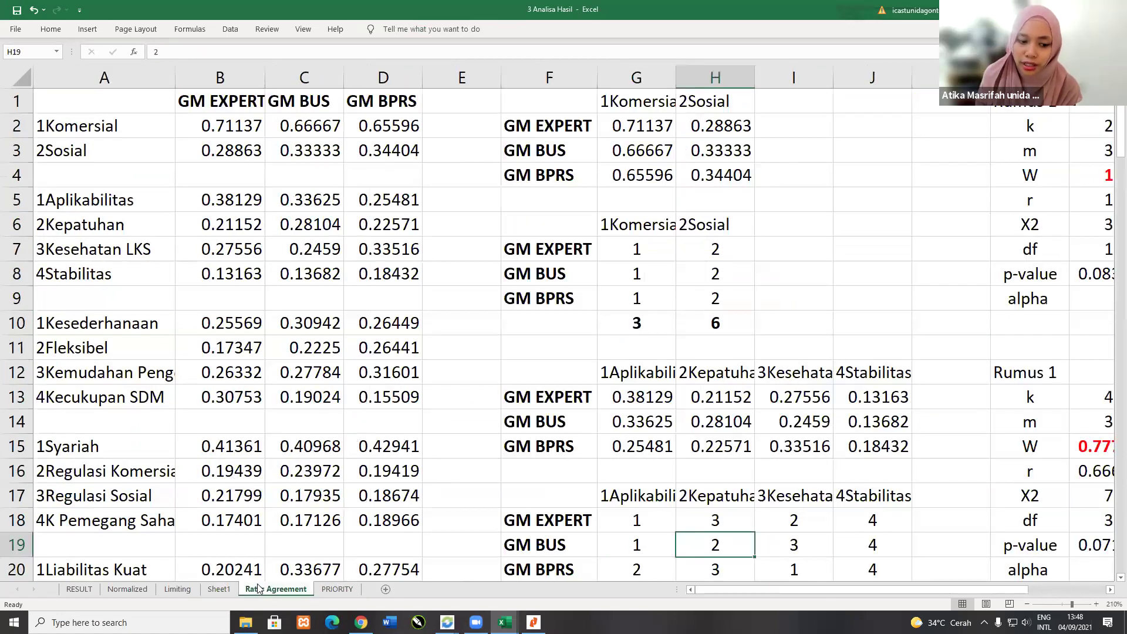
pyautogui.click(337, 589)
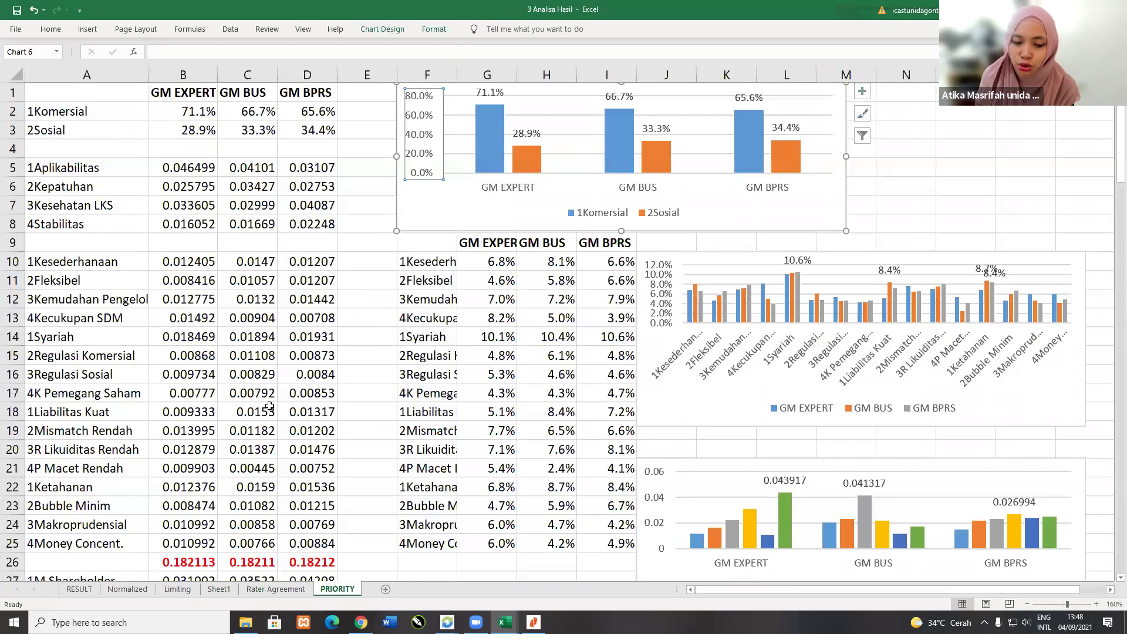
pyautogui.click(275, 589)
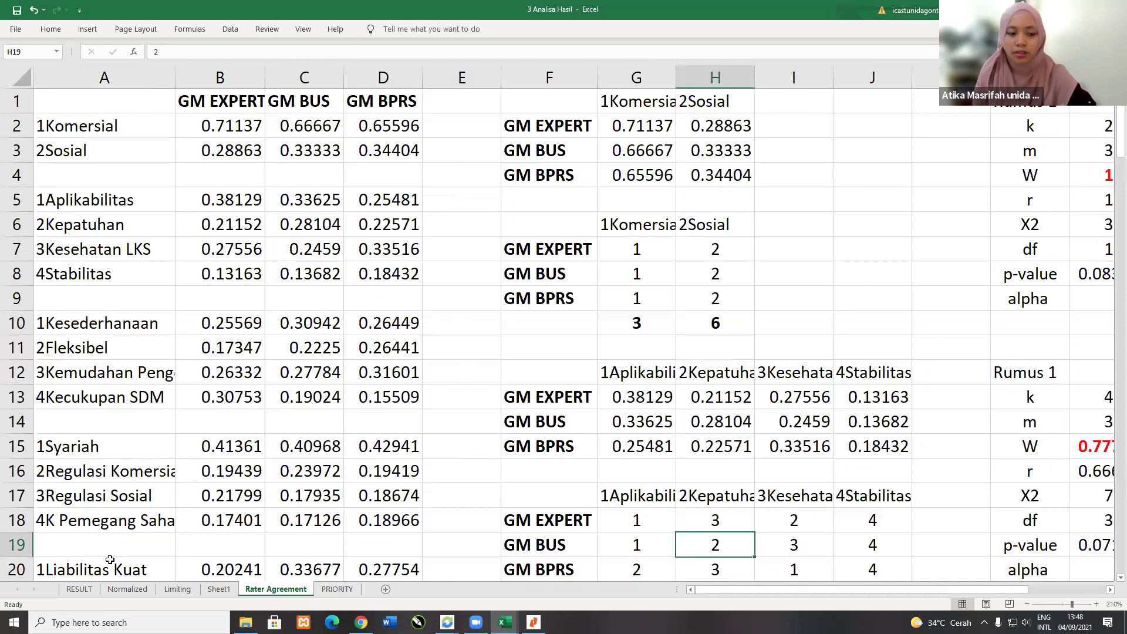
pyautogui.click(130, 589)
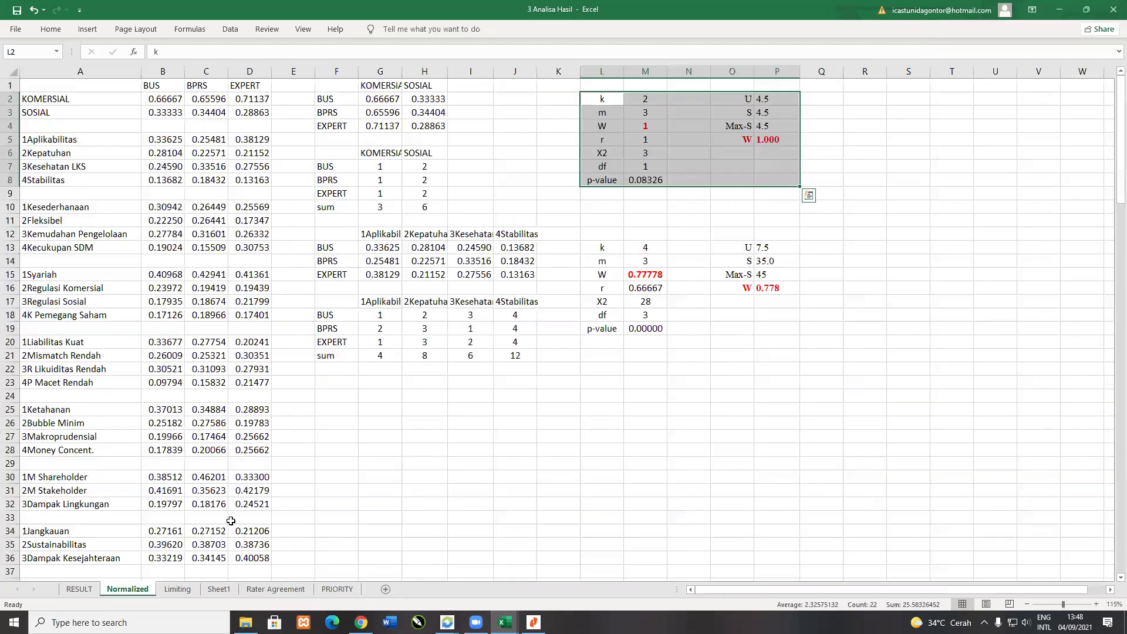
pyautogui.click(435, 489)
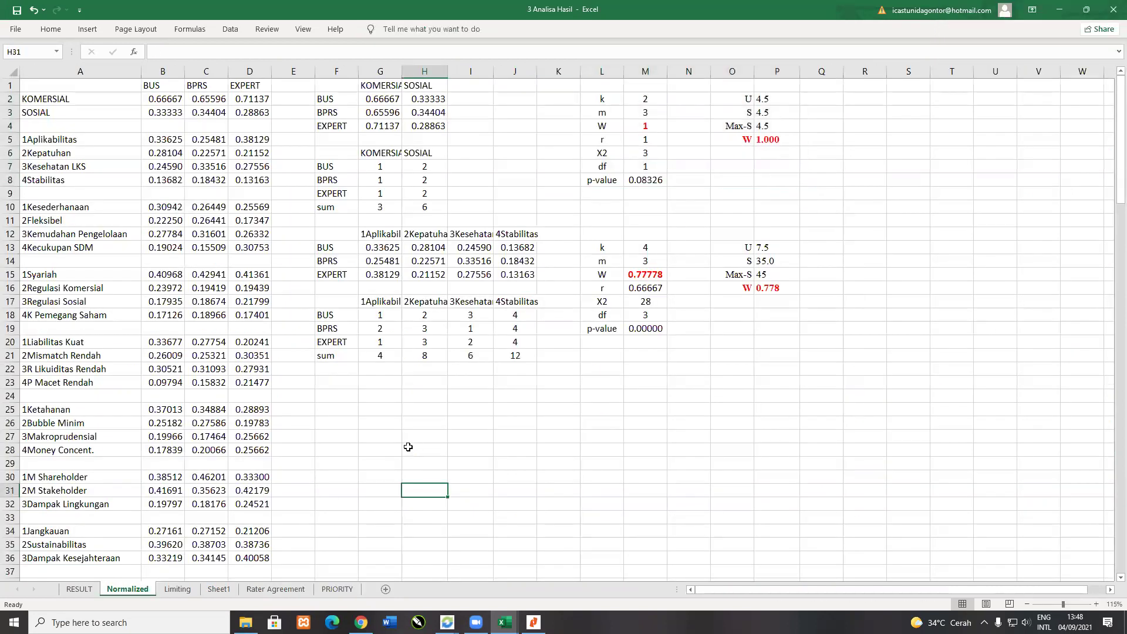
pyautogui.keyDown('ctrl'); pyautogui.scroll(3, 408, 447); pyautogui.keyUp('ctrl')
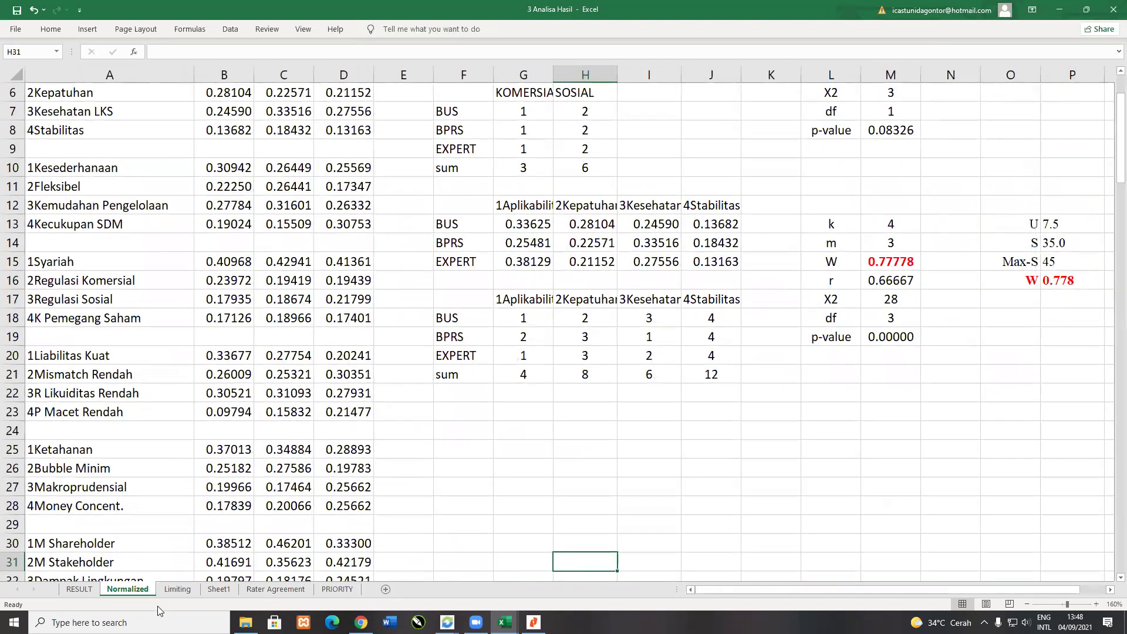
# Step: Review the Normalized sheet's BUS, BPRS and EXPERT values and agreement calculations at 175% zoom
pyautogui.scroll(1, 444, 395)
pyautogui.scroll(2, 395, 387)
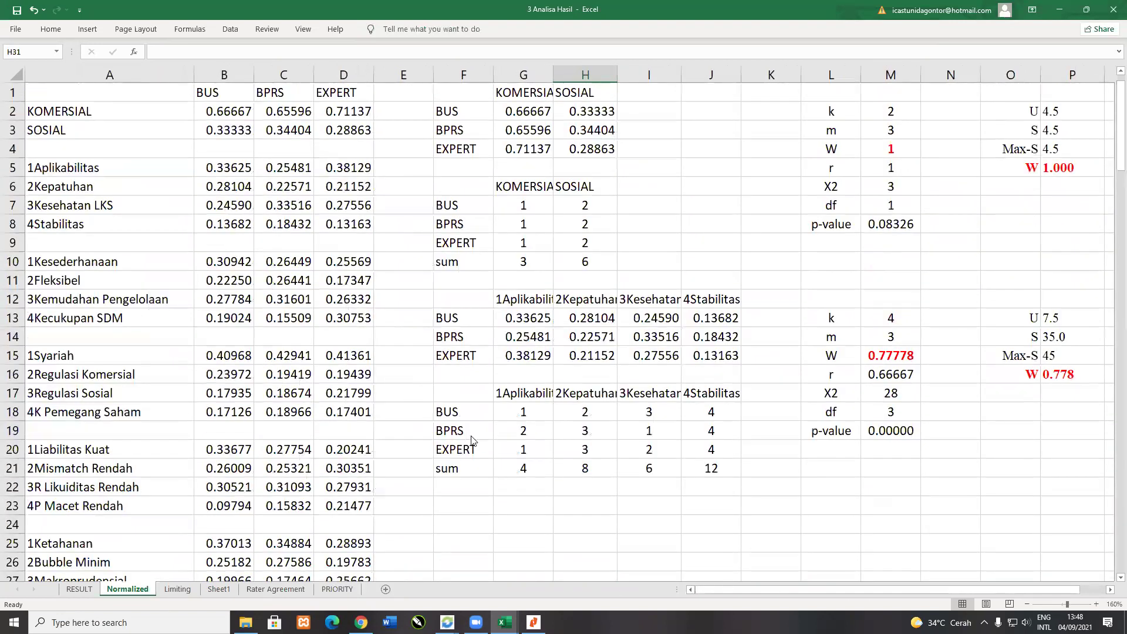
pyautogui.keyDown('ctrl'); pyautogui.scroll(1, 568, 500); pyautogui.keyUp('ctrl')
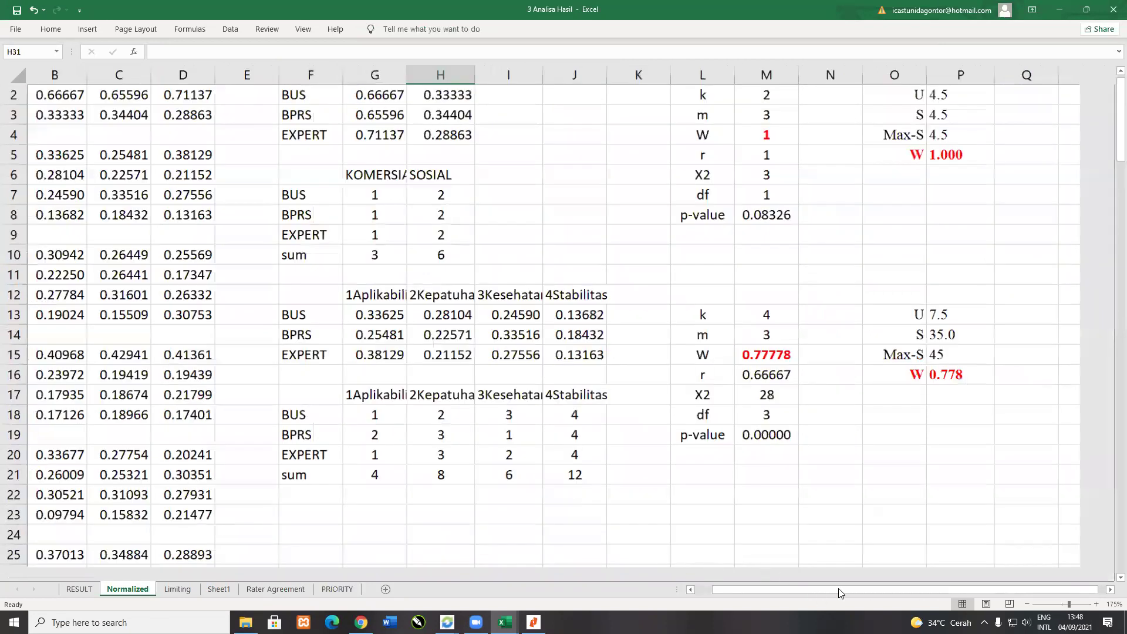
# Step: Examine the Limiting sheet's BUS, BPRS and EXPERT priority tables and the bar charts beside them
pyautogui.hotkey('ctrl', 'pagedown')
pyautogui.hscroll(1, 469, 490)
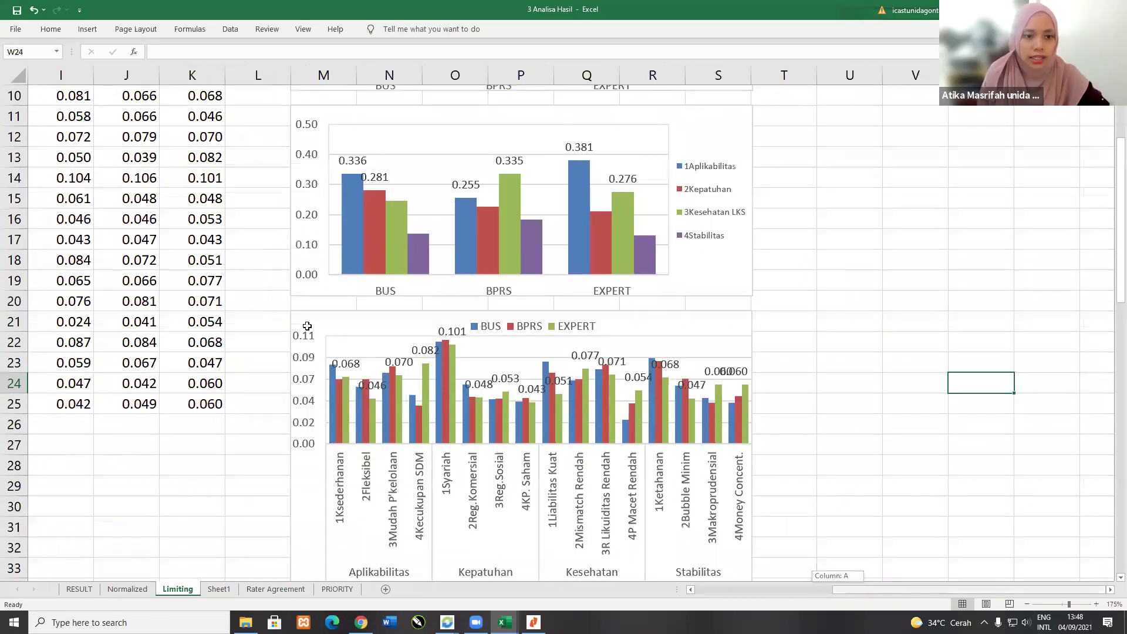
pyautogui.hscroll(-8, 202, 410)
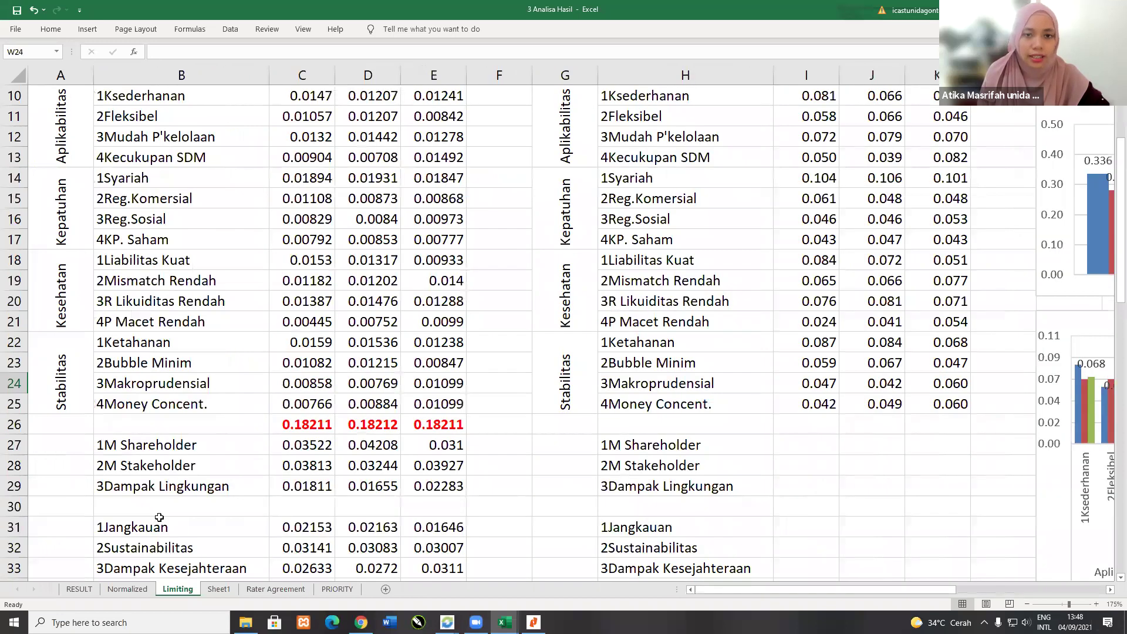
pyautogui.scroll(3, 157, 512)
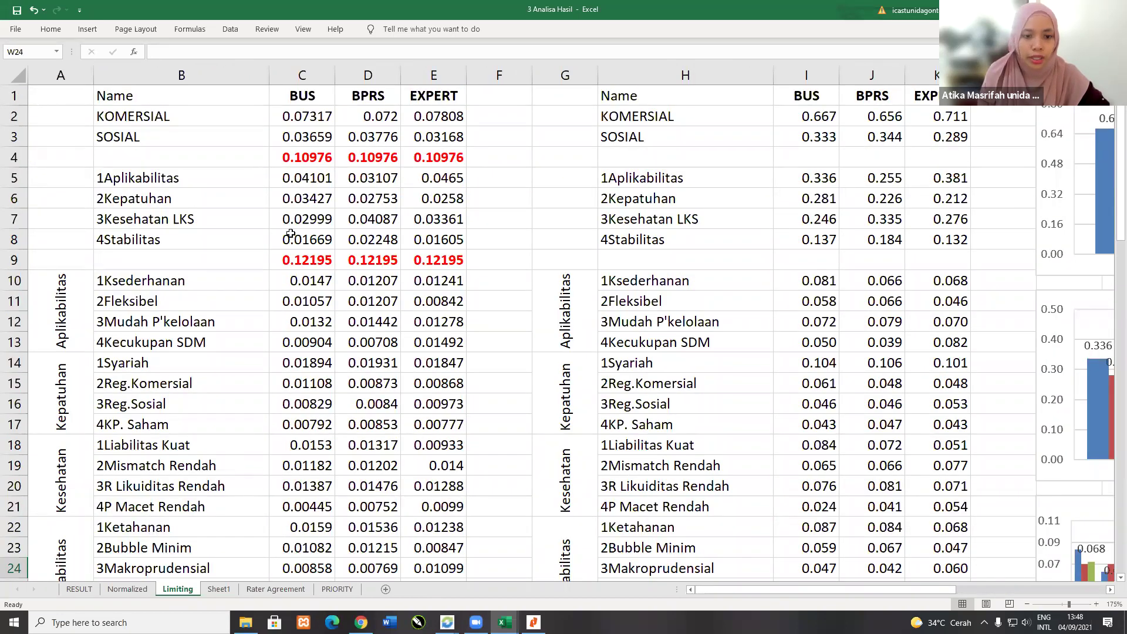
pyautogui.click(130, 589)
pyautogui.hotkey('ctrl', 'pagedown')
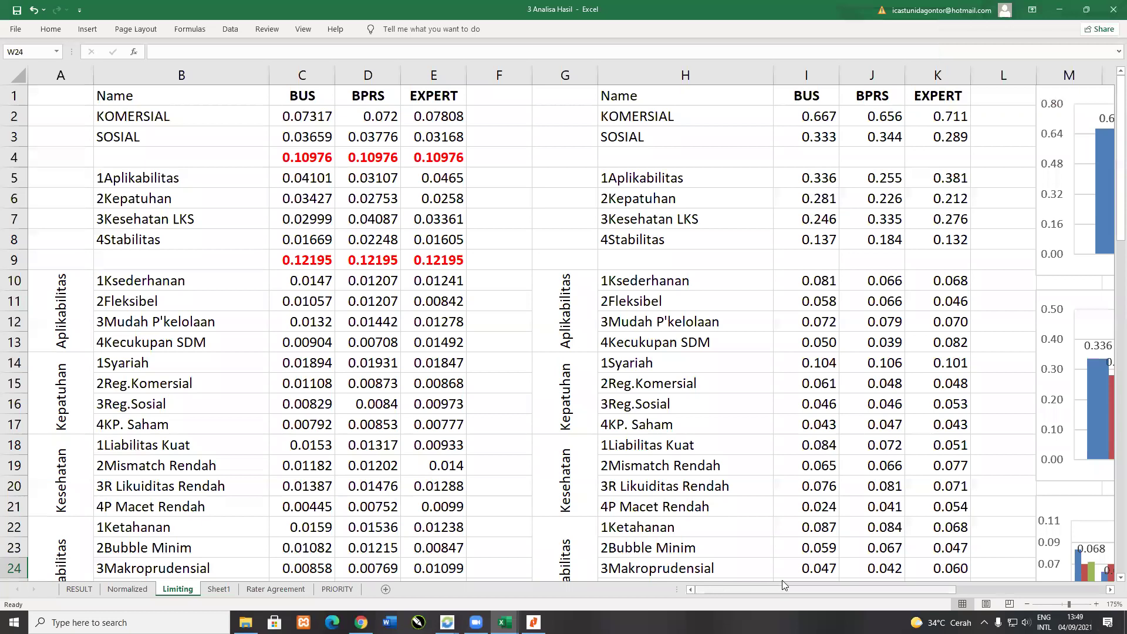
pyautogui.hscroll(3, 802, 577)
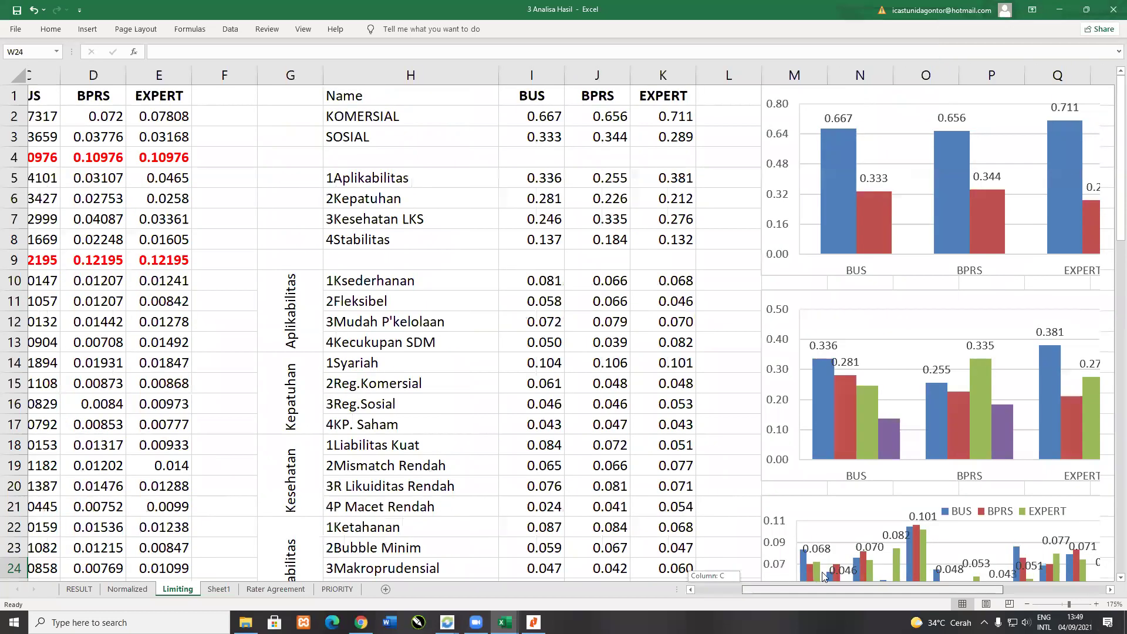
pyautogui.hscroll(4, 824, 577)
# Step: Group the Sheet1, Rater Agreement and PRIORITY sheets and colour their tabs black, then return to the Limiting sheet
pyautogui.keyDown('ctrl'); pyautogui.click(131, 589); pyautogui.keyUp('ctrl')
pyautogui.keyDown('ctrl'); pyautogui.click(80, 589); pyautogui.keyUp('ctrl')
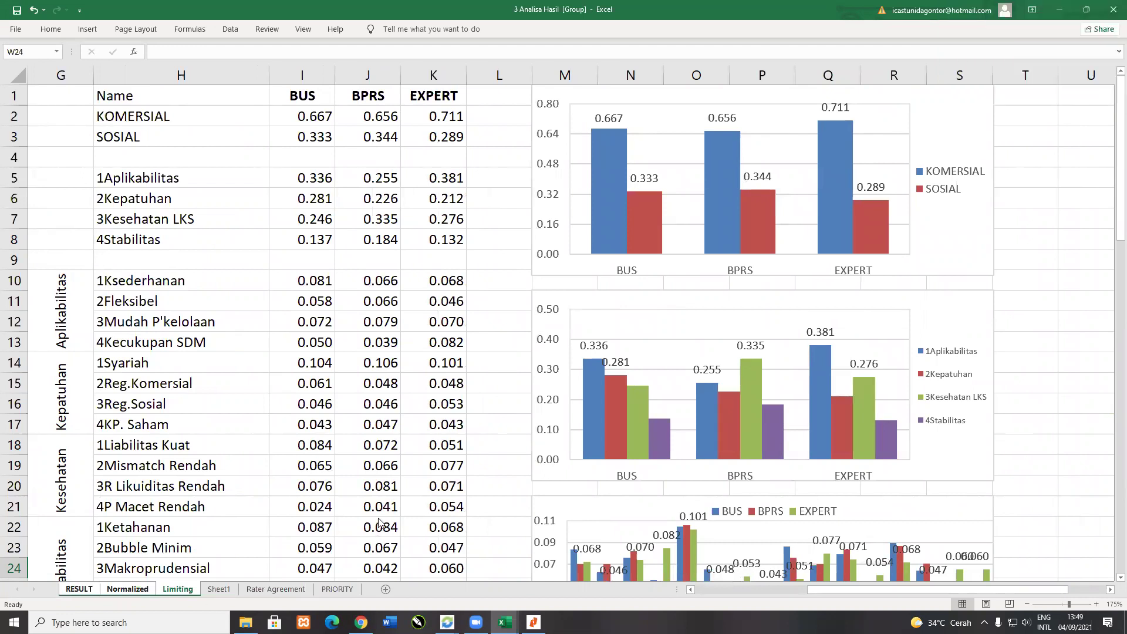
pyautogui.hotkey('ctrl', 'pagedown')
pyautogui.hotkey('ctrl', 'shift', 'pagedown')
pyautogui.hotkey('ctrl', 'shift', 'pagedown')
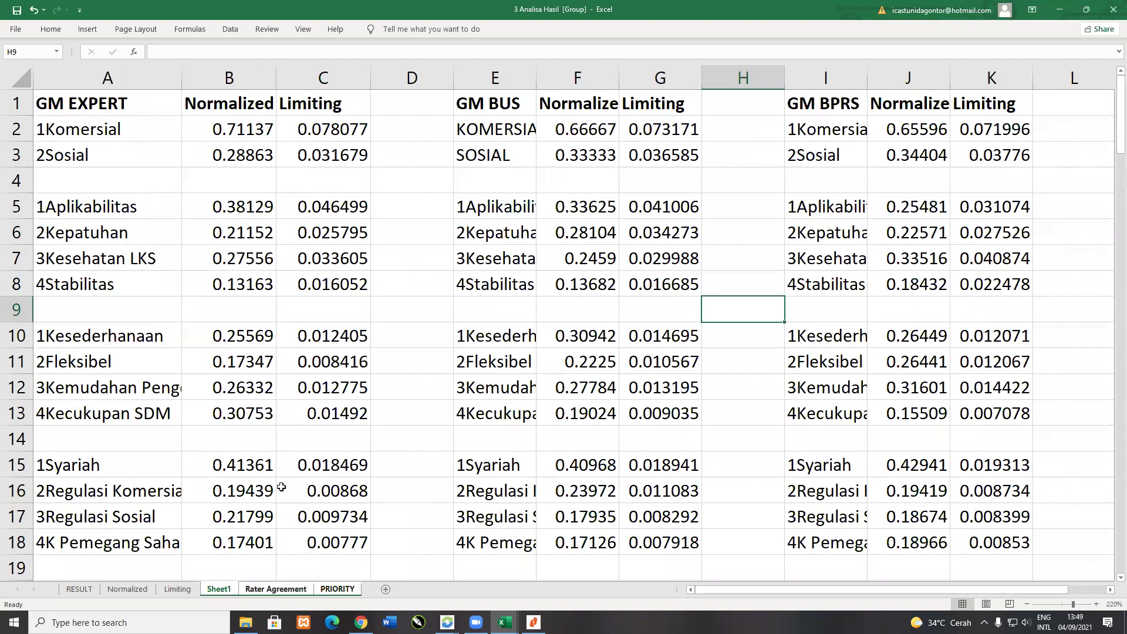
pyautogui.keyDown('ctrl'); pyautogui.click(167, 589); pyautogui.keyUp('ctrl')
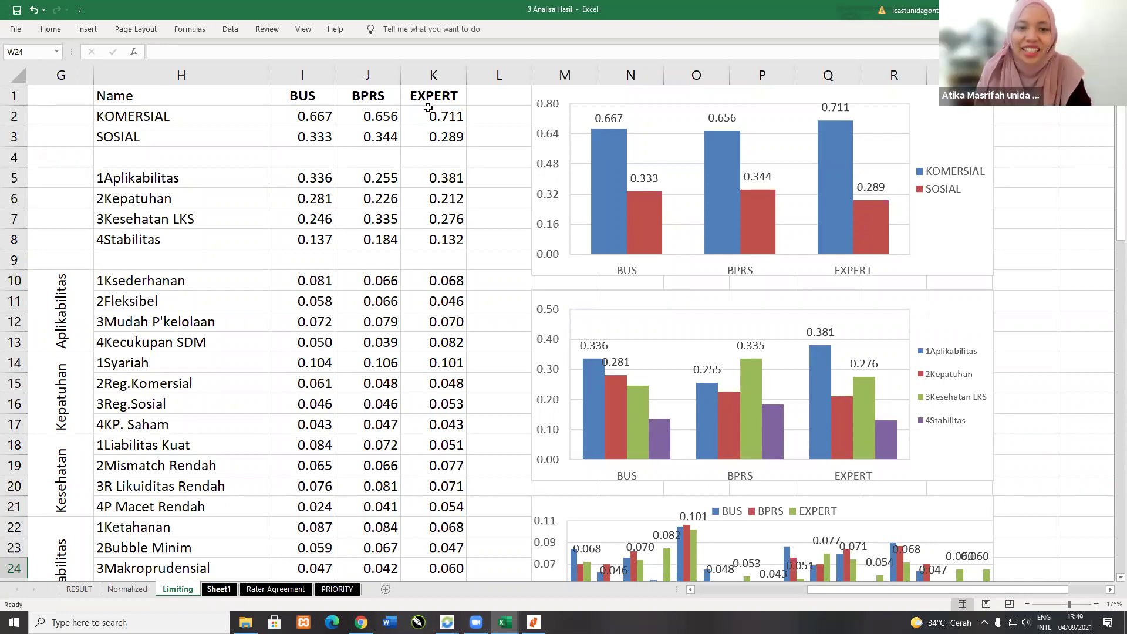
# Step: Look through the GM EXPERT, GM BUS and GM BPRS data in Sheet1, Rater Agreement and PRIORITY
pyautogui.hotkey('ctrl', 'pagedown')
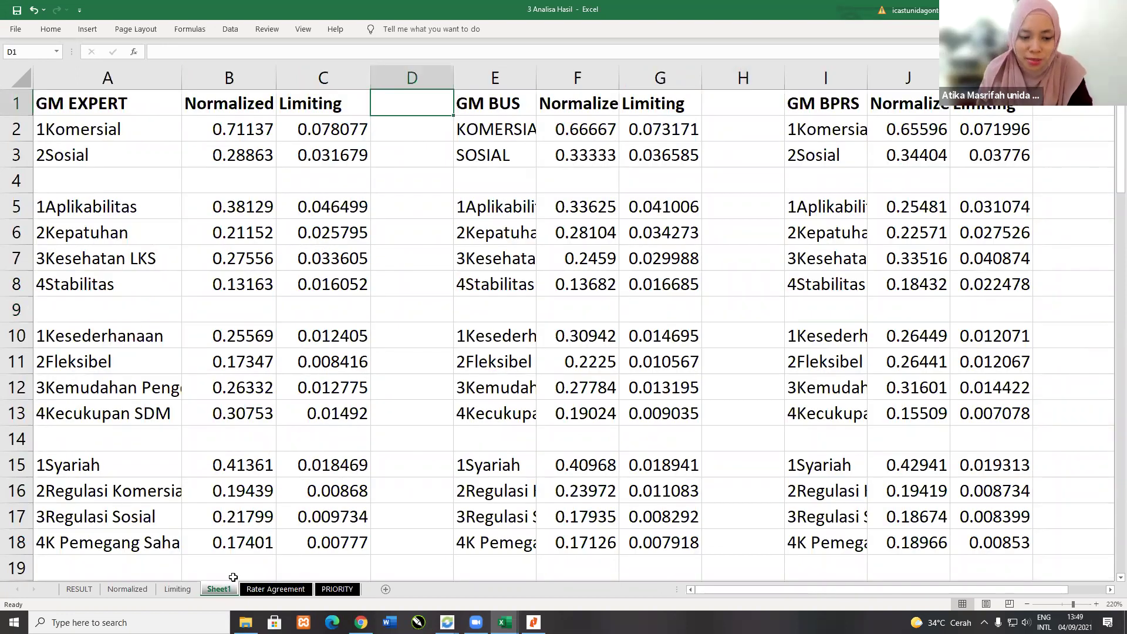
pyautogui.click(751, 107)
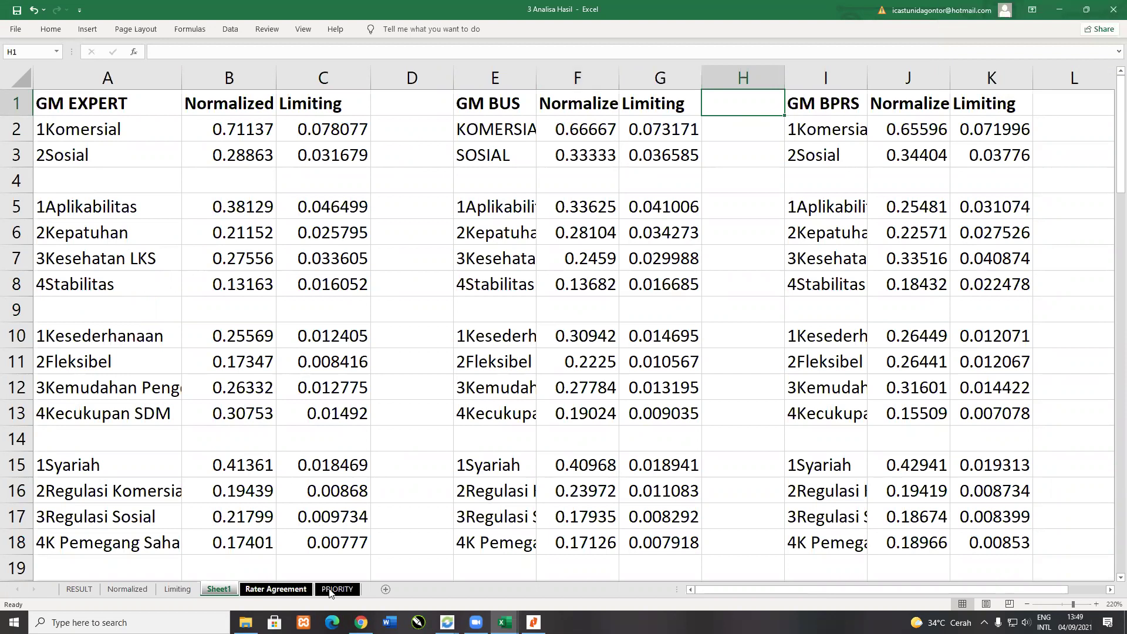
pyautogui.hotkey('ctrl', 'pagedown')
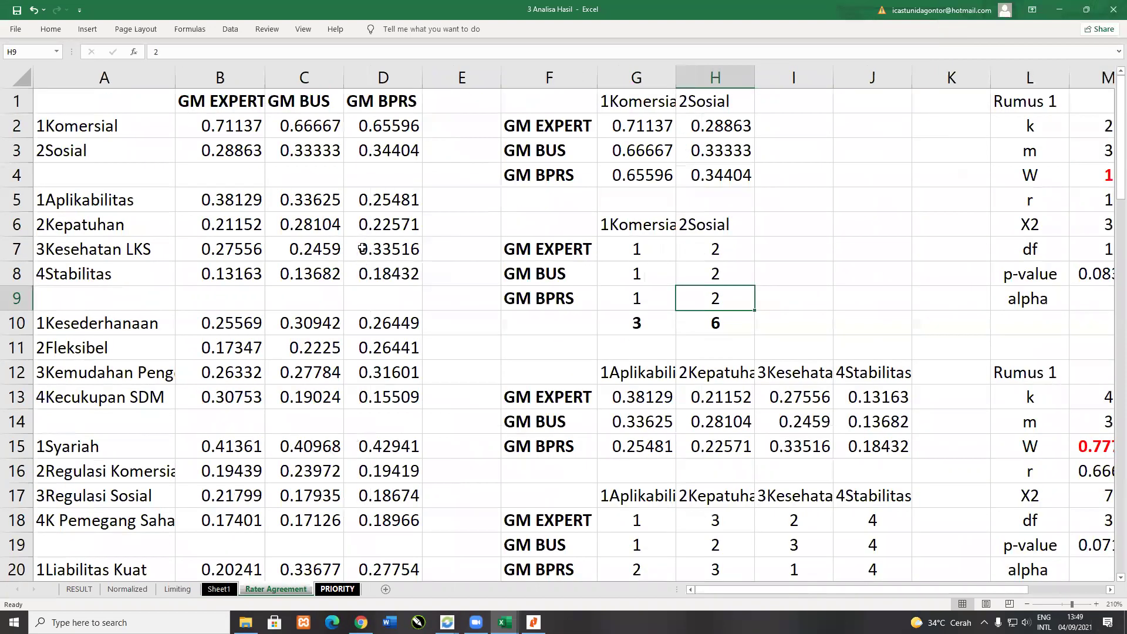
pyautogui.hotkey('ctrl', 'pagedown')
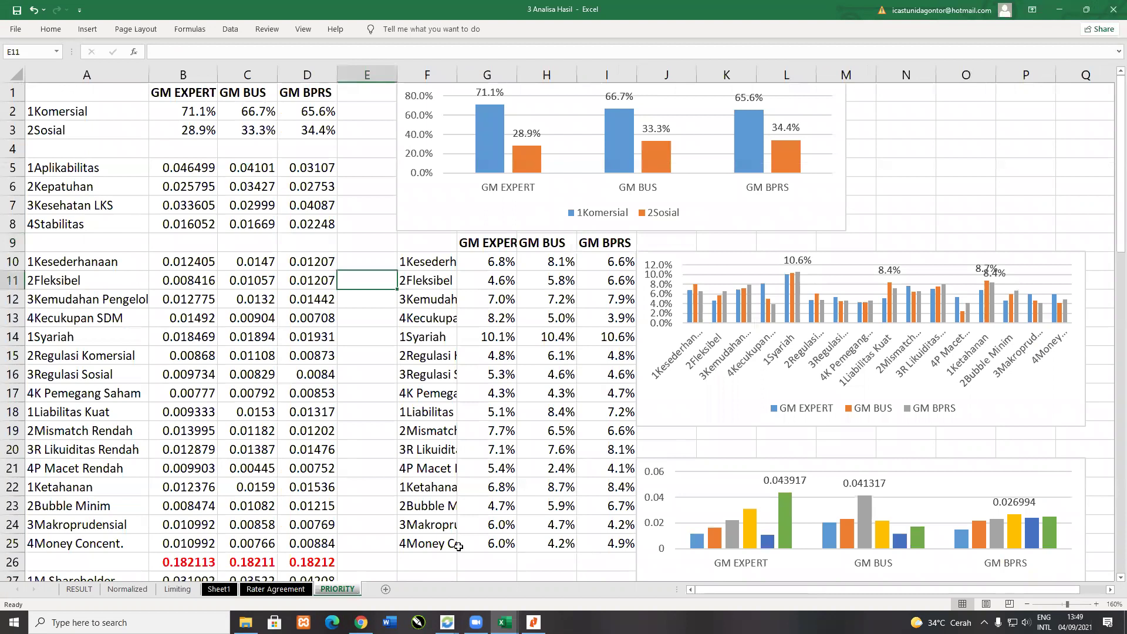
pyautogui.click(370, 462)
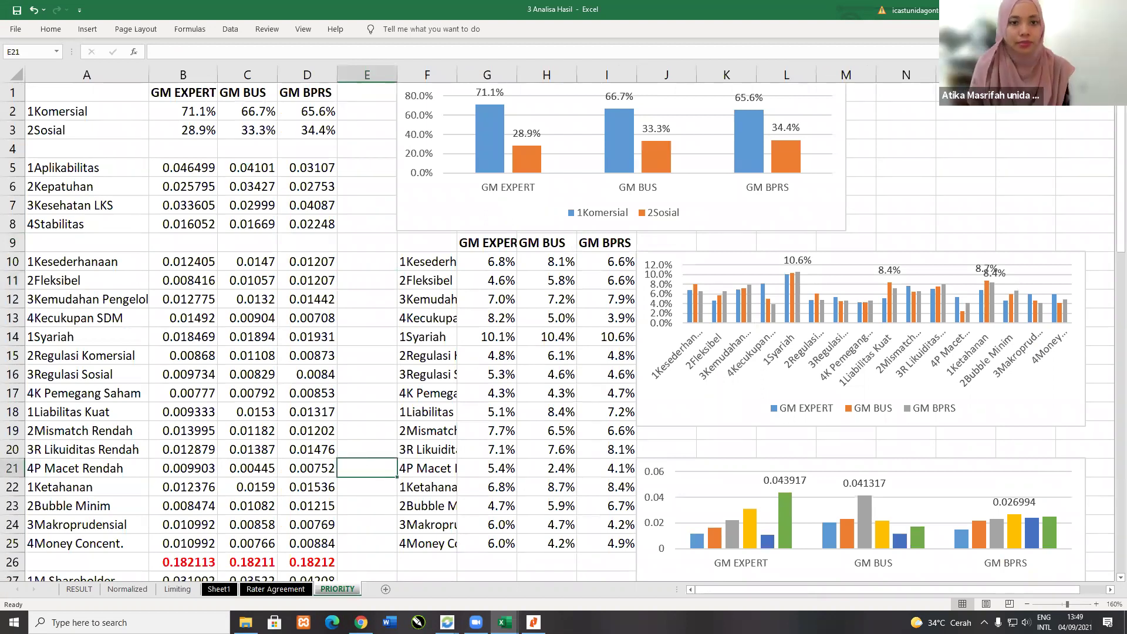
pyautogui.hotkey('alt', 'Tab')
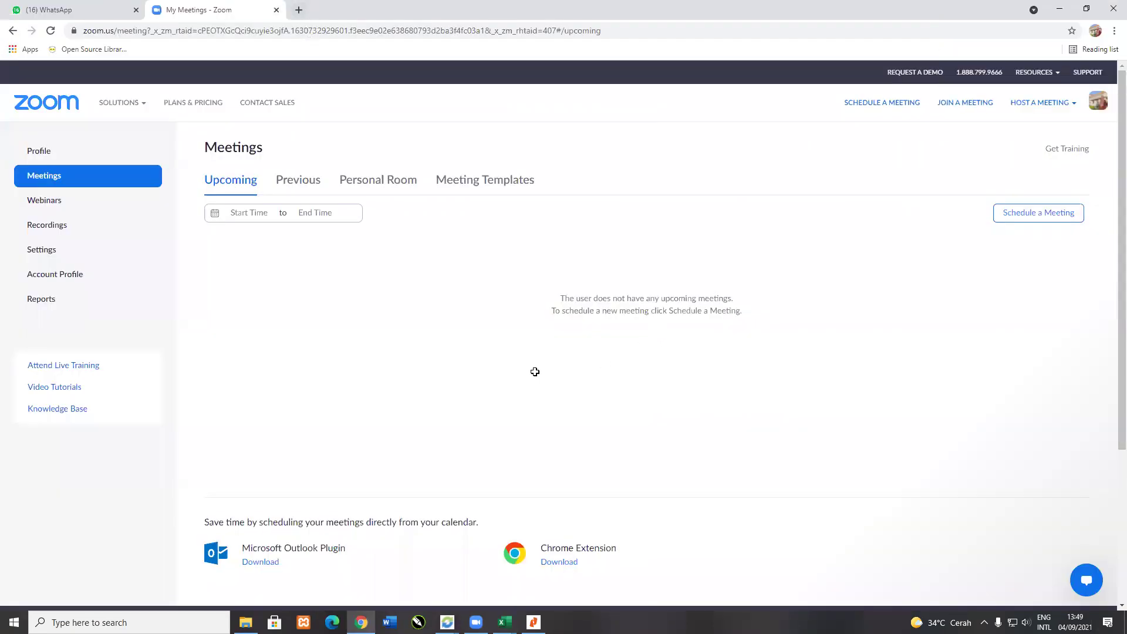
pyautogui.hotkey('alt', 'Tab')
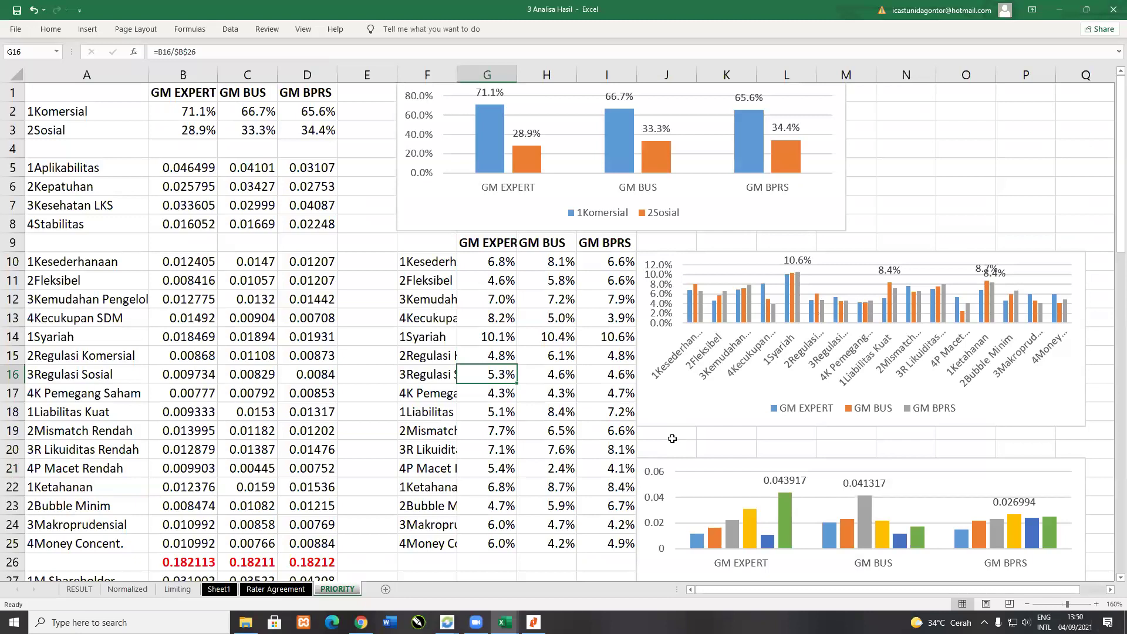
pyautogui.click(674, 436)
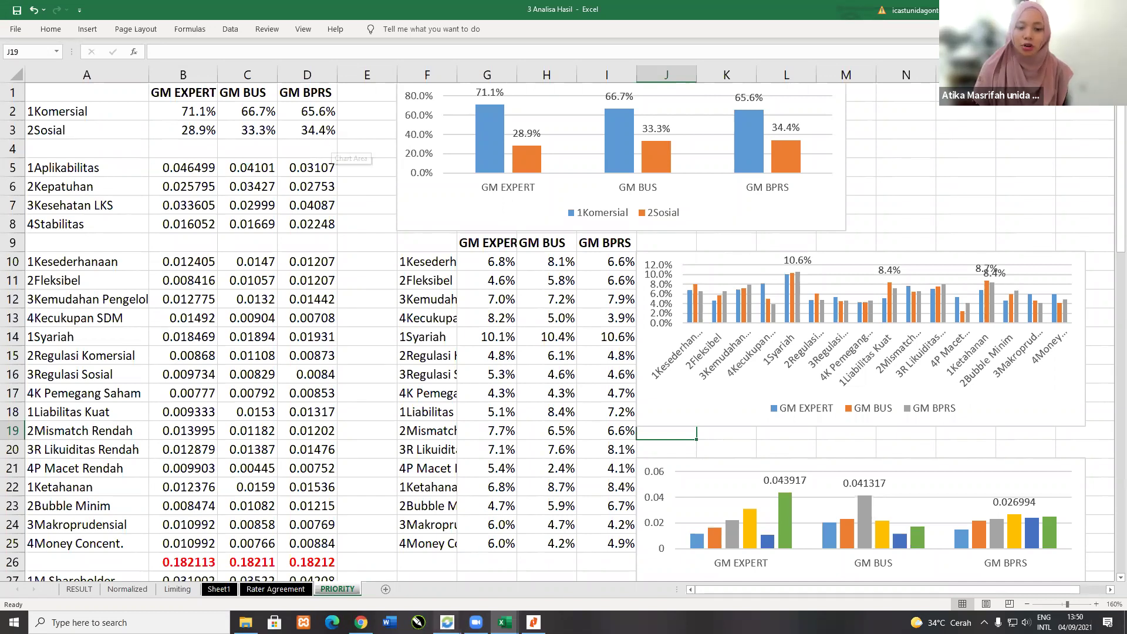
pyautogui.click(447, 623)
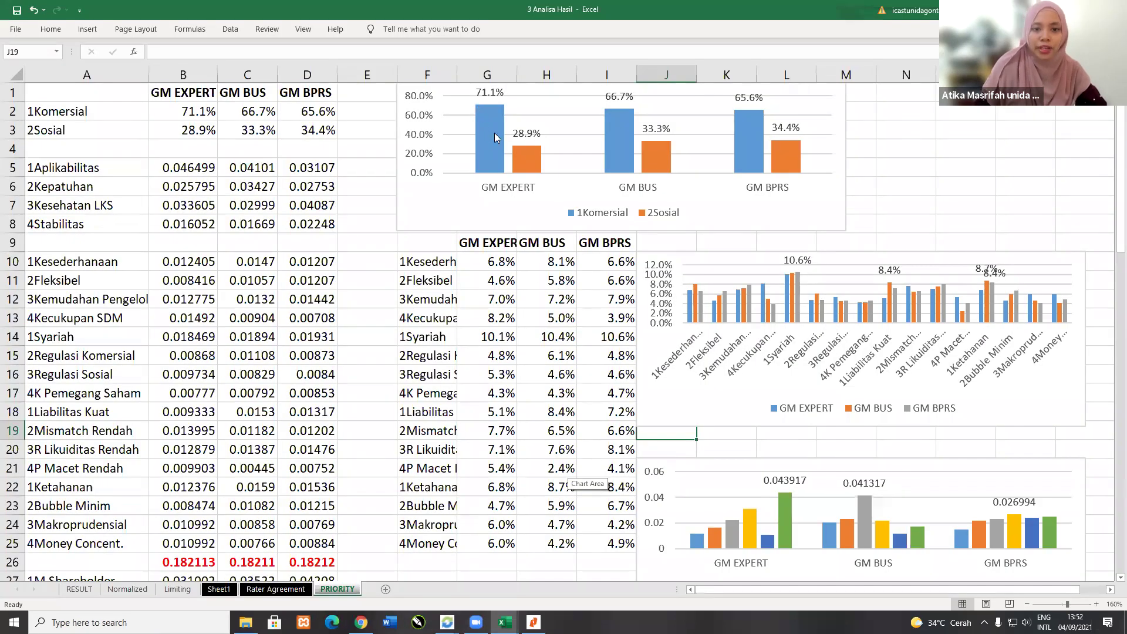
# Step: Examine the Komersial–Sosial chart in the PRIORITY sheet, highlighting individual 1Komersial bars, including GM EXPERT's
pyautogui.click(621, 147)
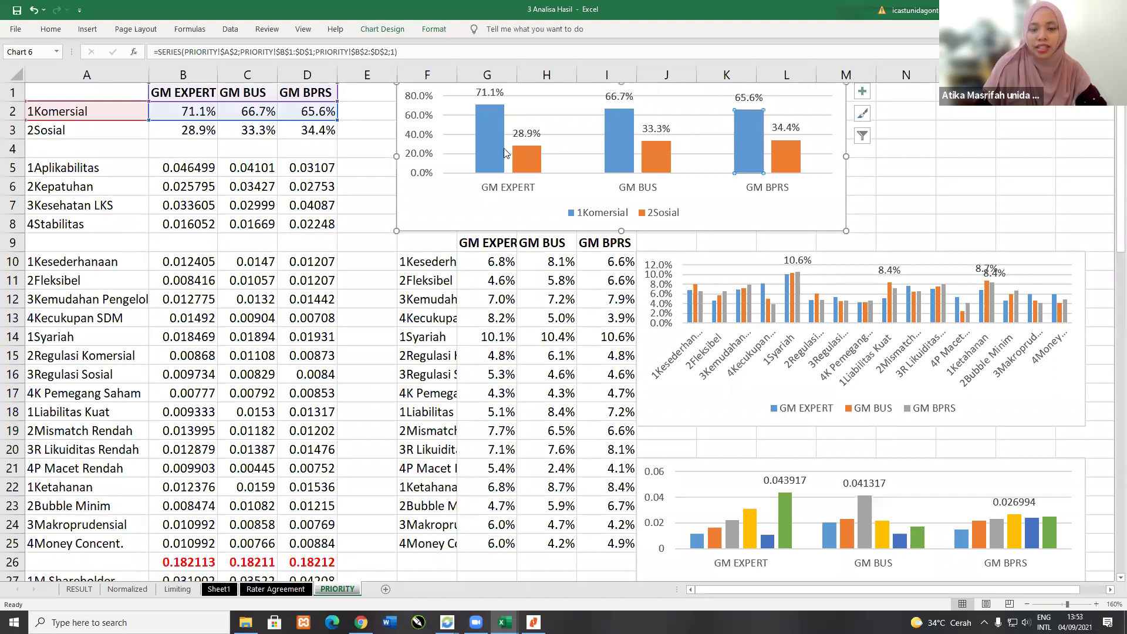
pyautogui.click(480, 149)
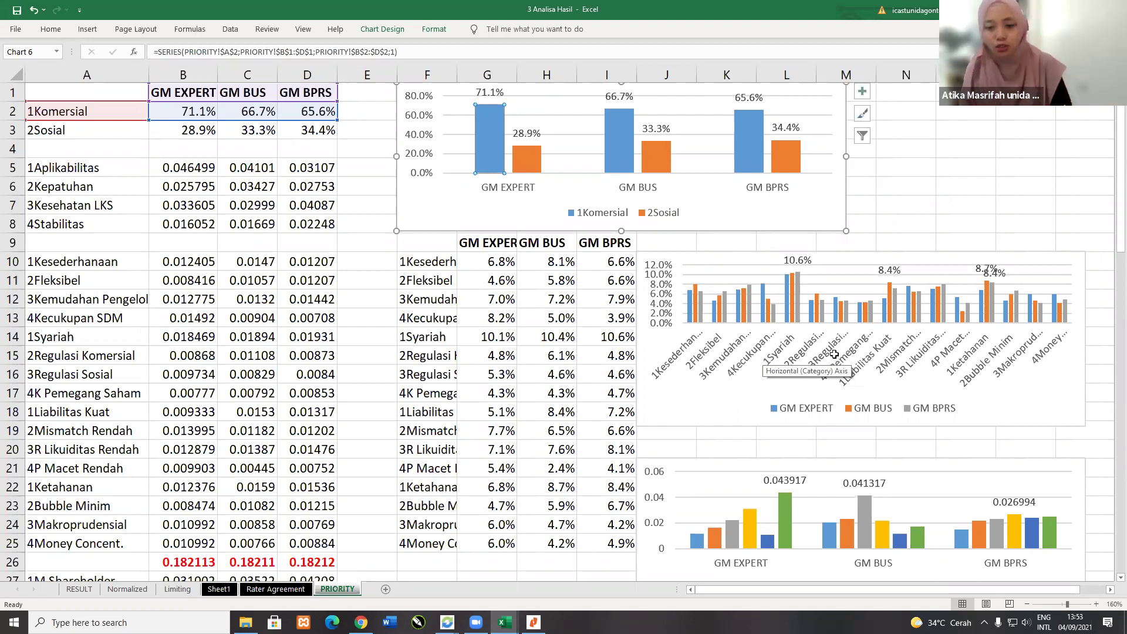
pyautogui.click(717, 444)
pyautogui.click(735, 446)
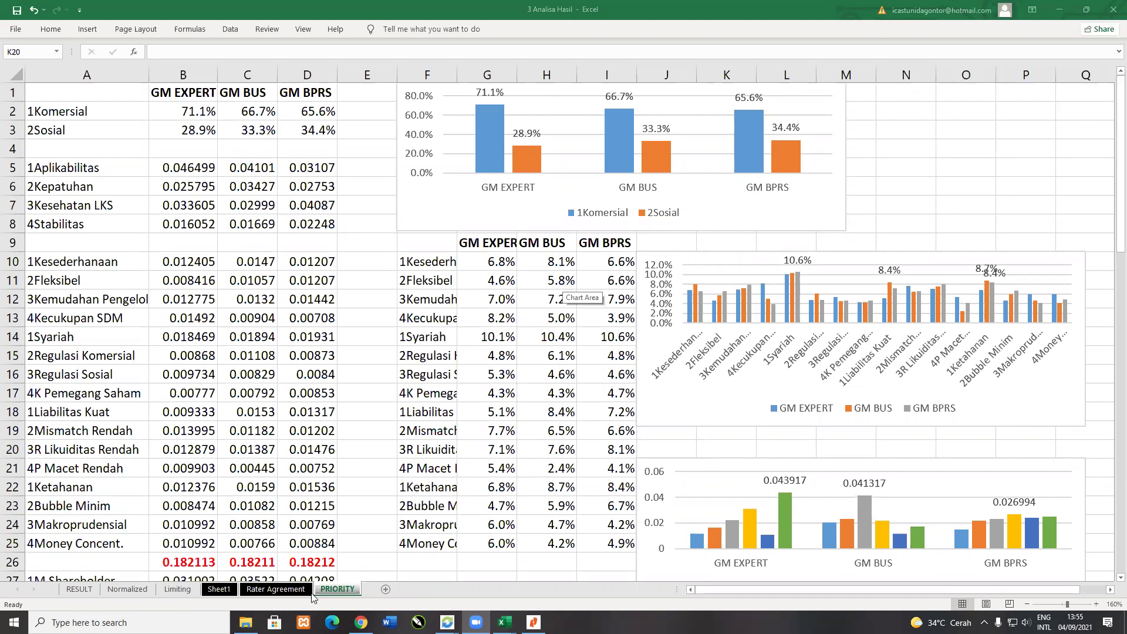
# Step: Switch to Super Decisions and view the GM BUS network model
pyautogui.moveTo(448, 621)
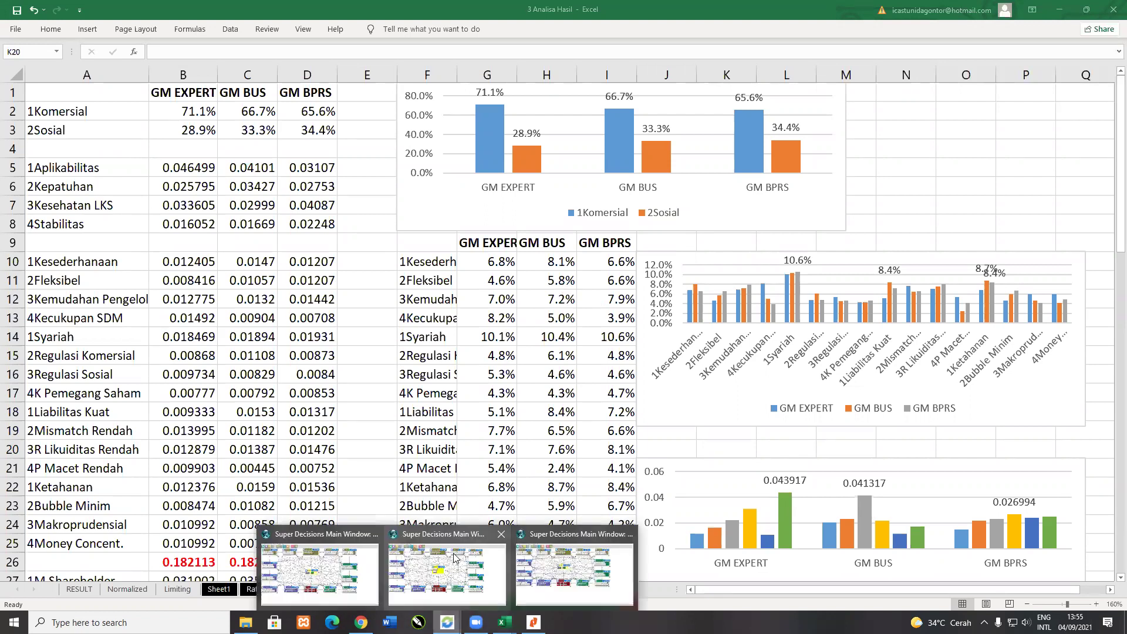
pyautogui.click(455, 553)
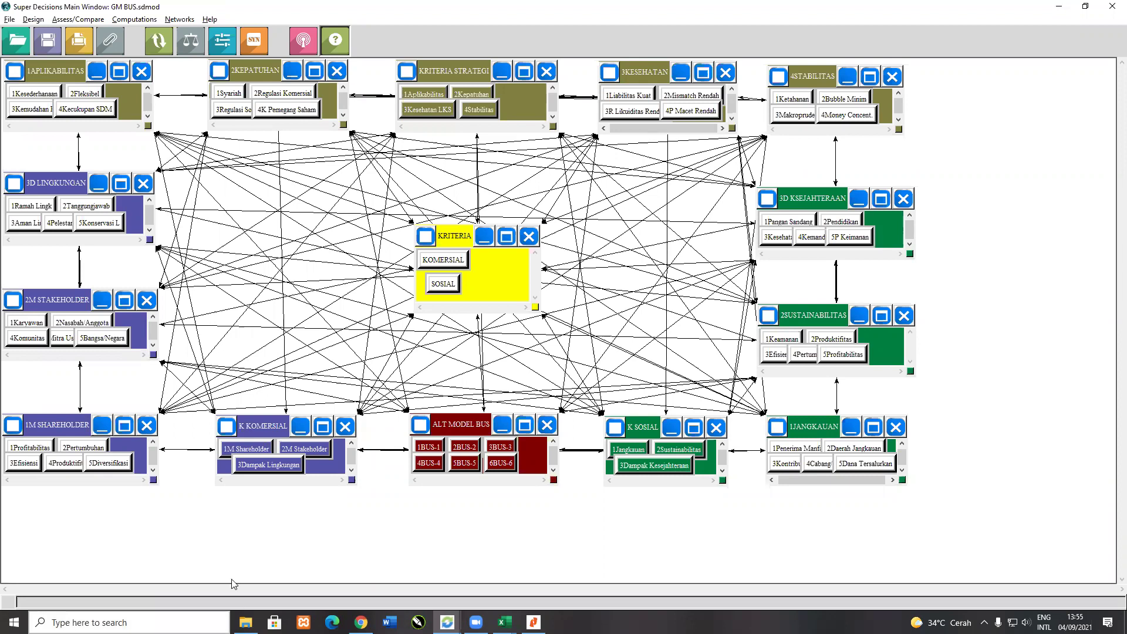
# Step: Open the 2016 RUNNING ANP folder inside 01 PROJECT-BI > 2016 WP WAQF MODEL FOR BMT > 2016 07 HASIL RUNNING WAQF for BMT in File Explorer
pyautogui.hotkey('alt', 'Tab')
pyautogui.click(76, 374)
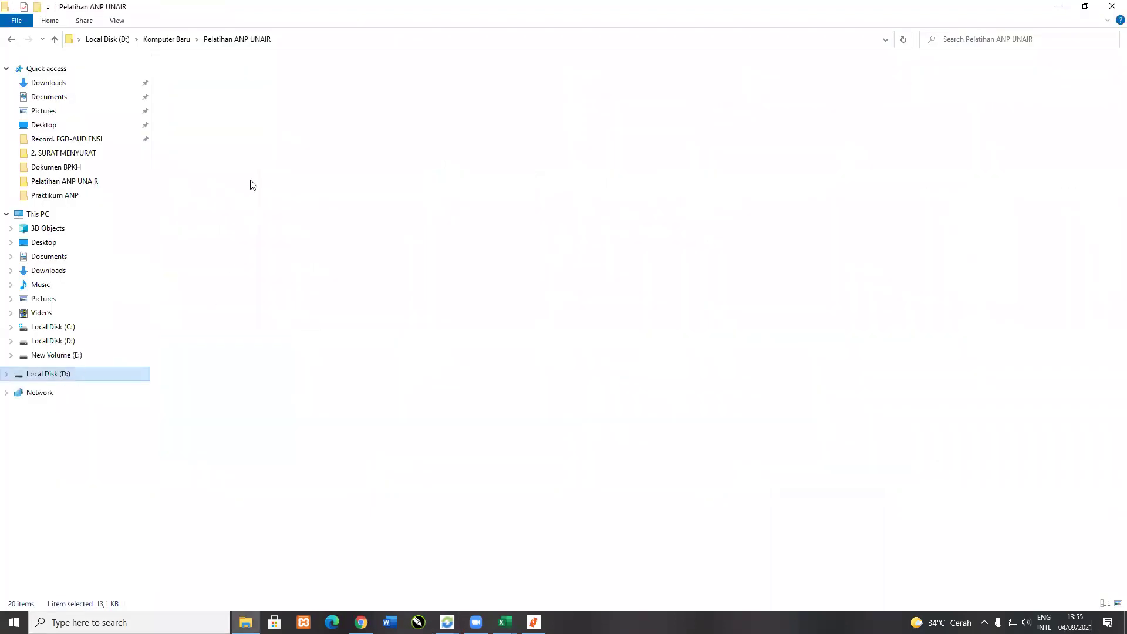
pyautogui.click(259, 103)
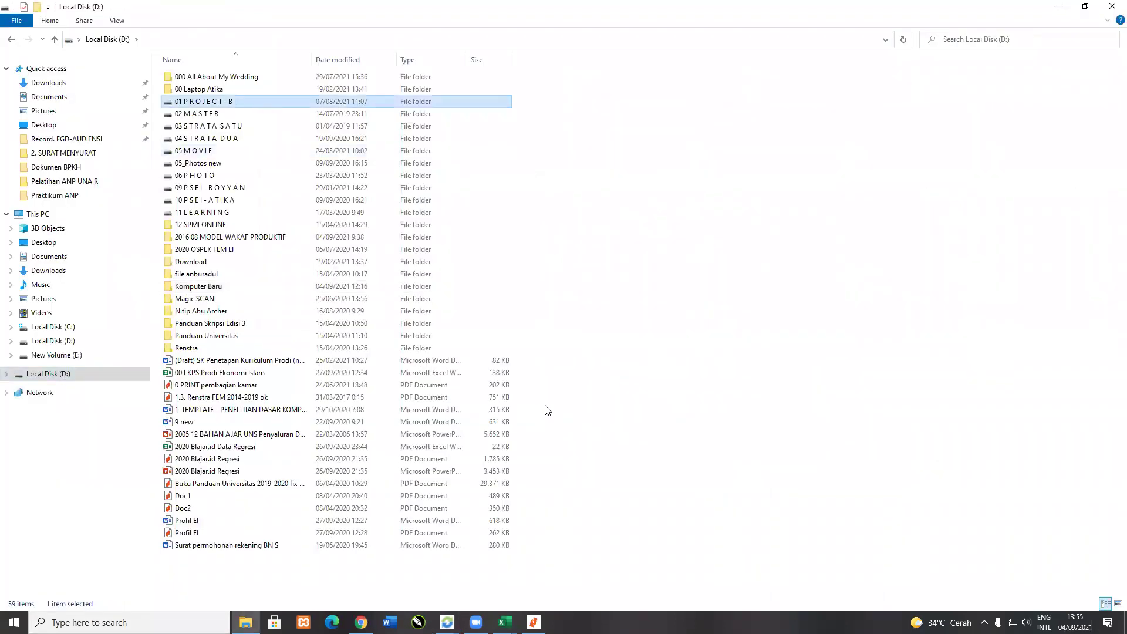
pyautogui.press('Return')
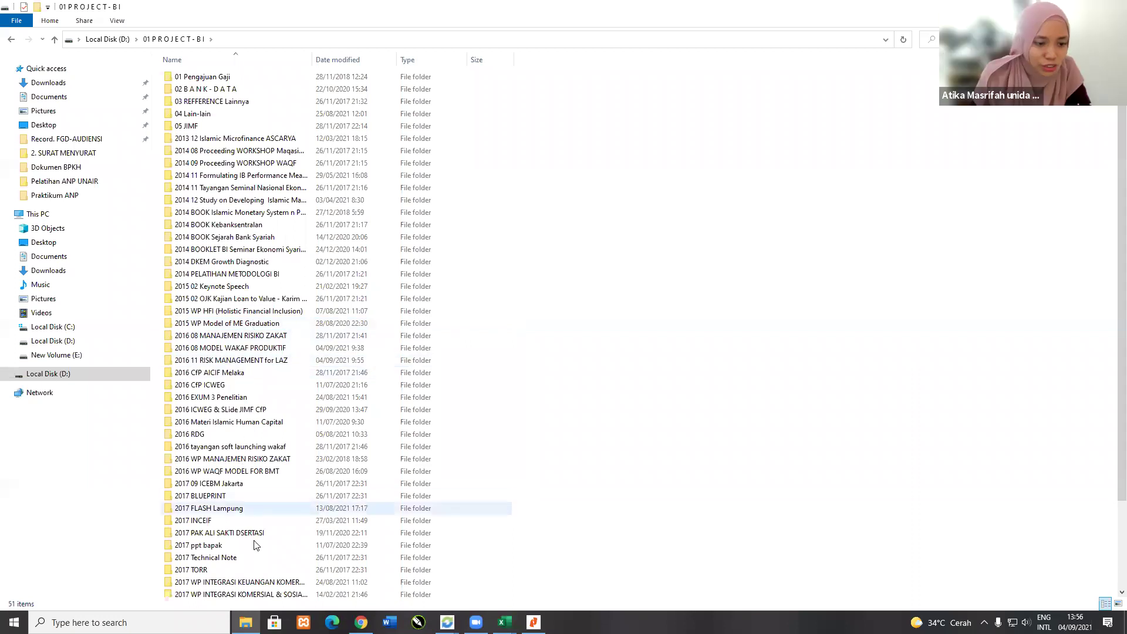
pyautogui.doubleClick(268, 472)
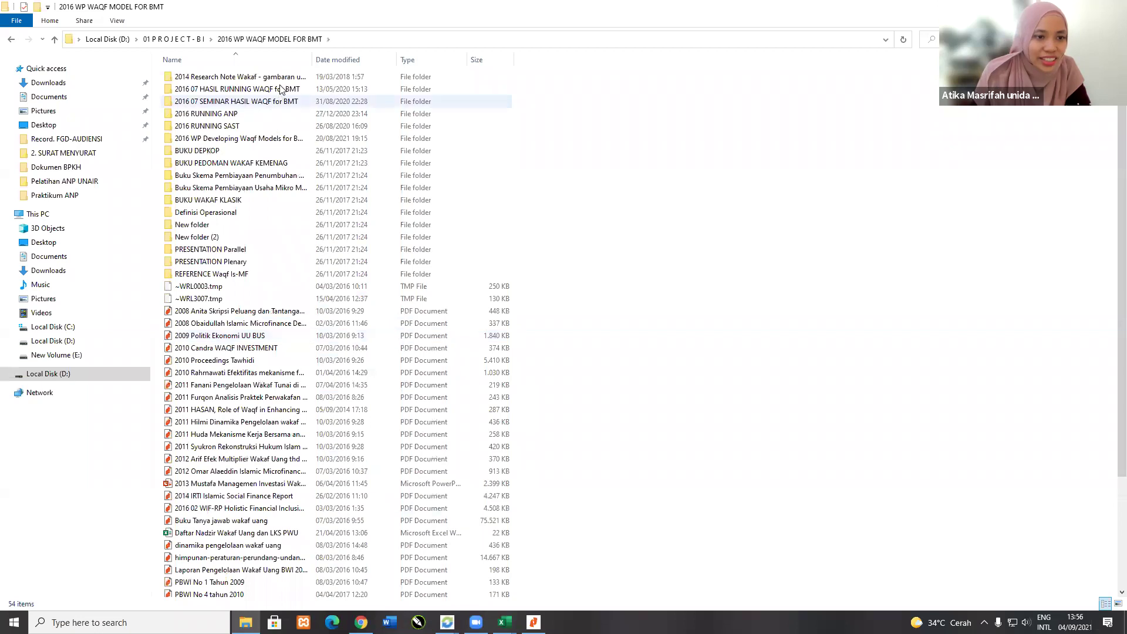
pyautogui.doubleClick(285, 88)
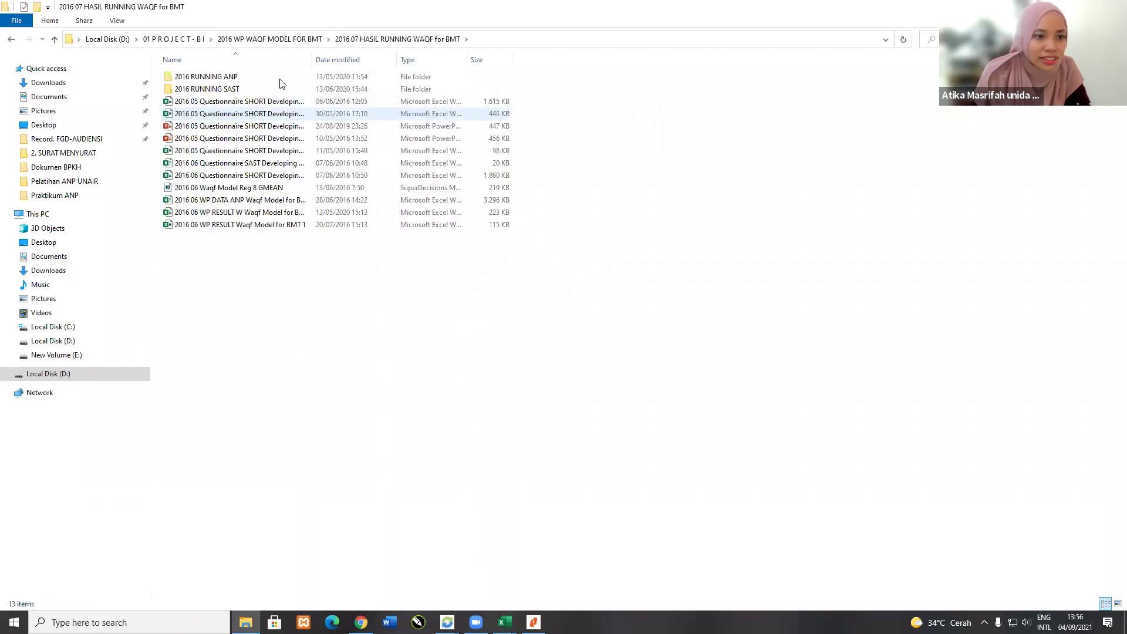
pyautogui.doubleClick(278, 77)
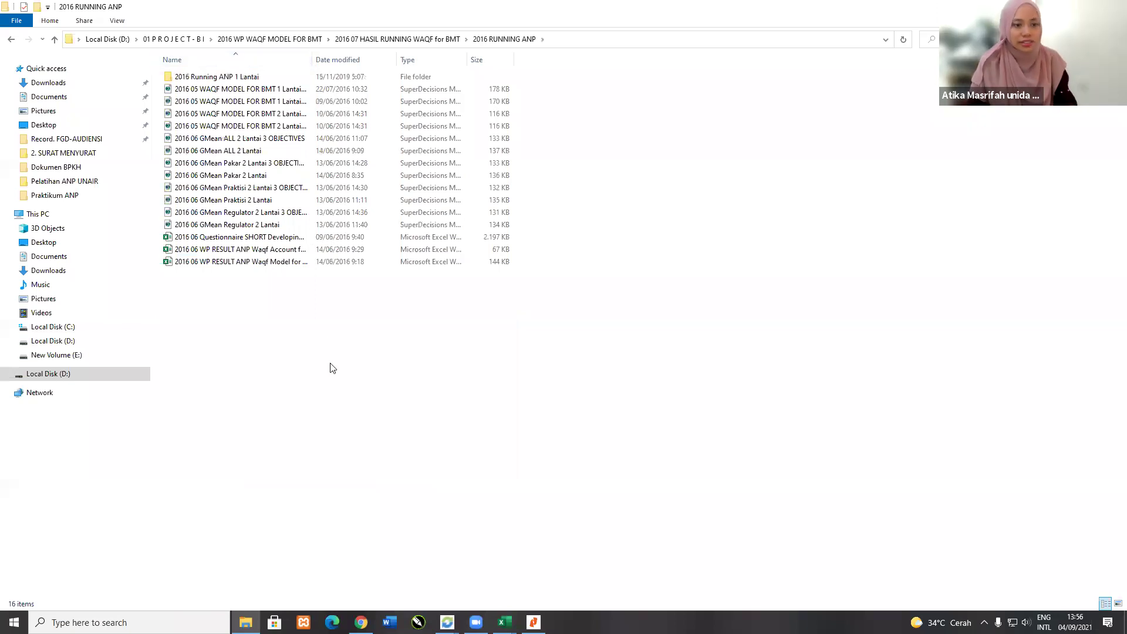
pyautogui.hotkey('ctrl', 'shift', '5')
pyautogui.hotkey('ctrl', 'shift', '3')
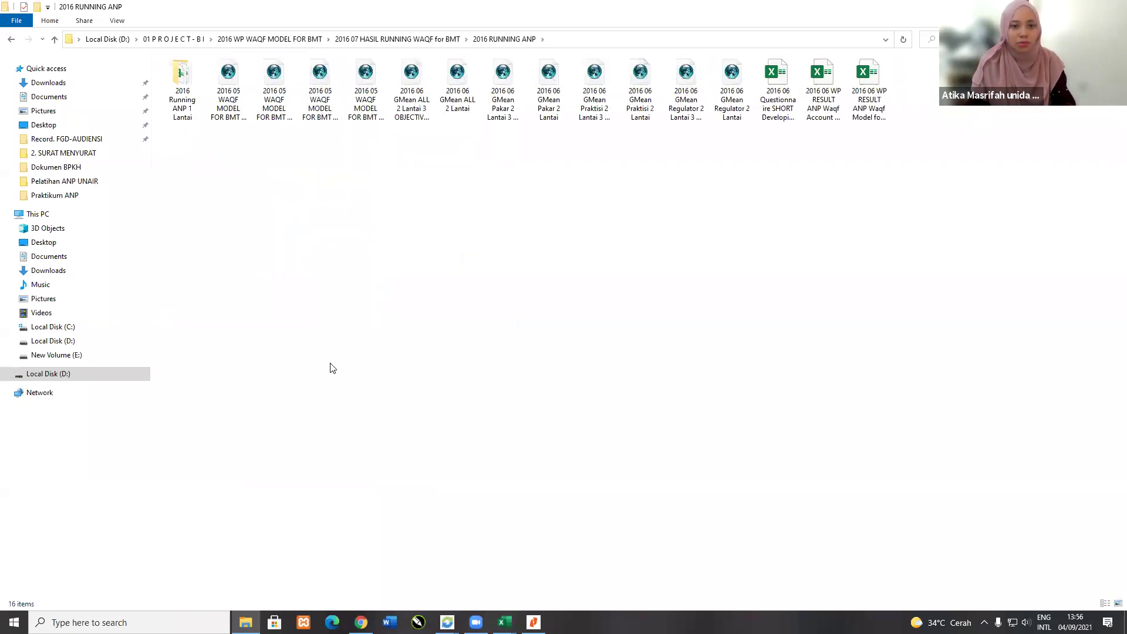
# Step: Open DATA ANP AKADEMISI under 4. HASIL RUNNING ANP ALL RESPONDENT IBMI in the 2014 11 Formulating IB Performance Measurement folder of 01 PROJECT-BI
pyautogui.hotkey('alt', 'Up')
pyautogui.hotkey('alt', 'Up')
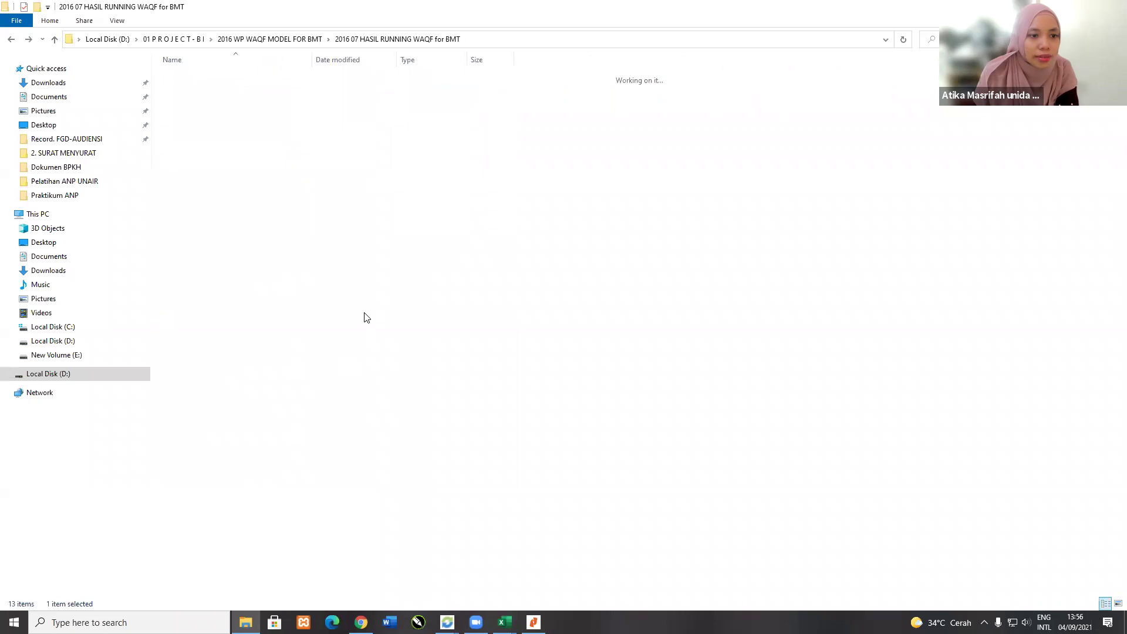
pyautogui.hotkey('alt', 'Up')
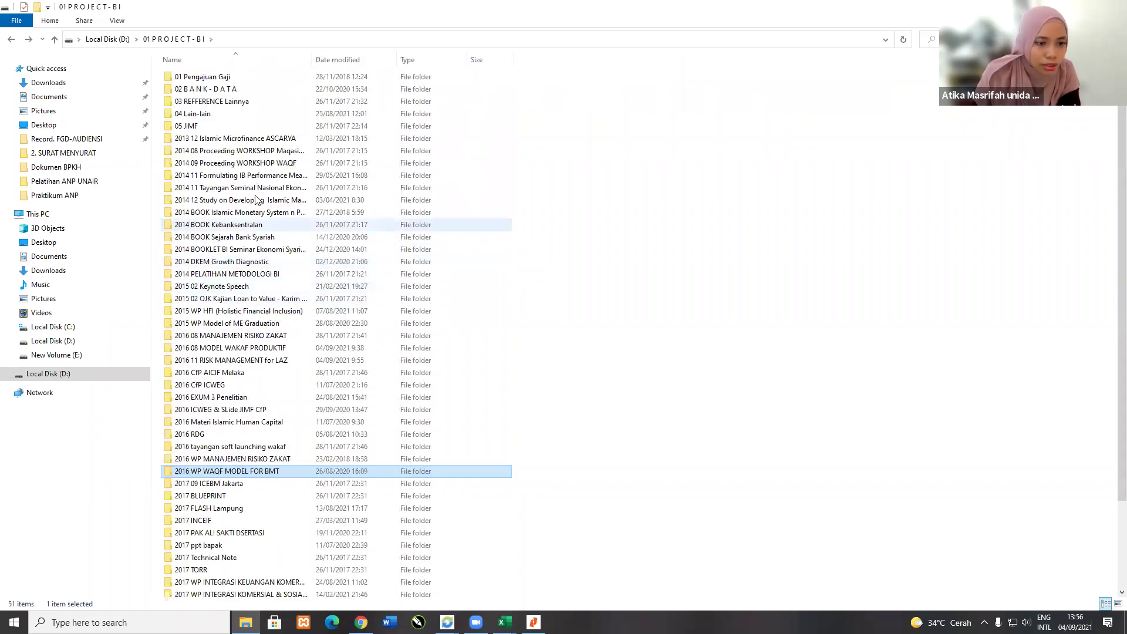
pyautogui.click(258, 176)
pyautogui.doubleClick(259, 176)
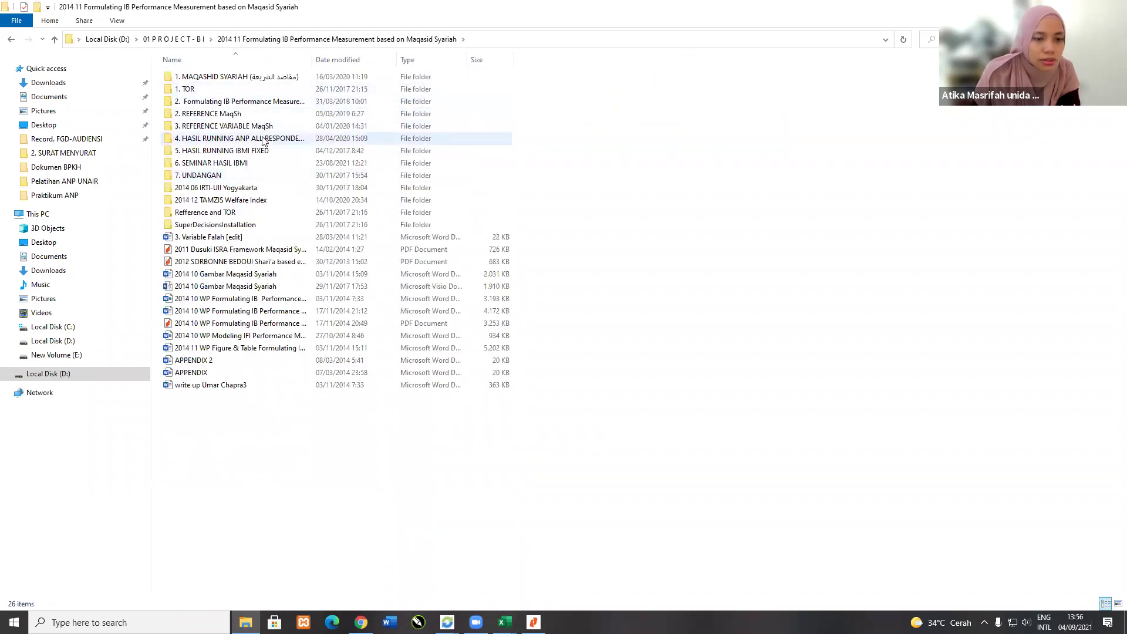
pyautogui.doubleClick(262, 139)
pyautogui.doubleClick(258, 78)
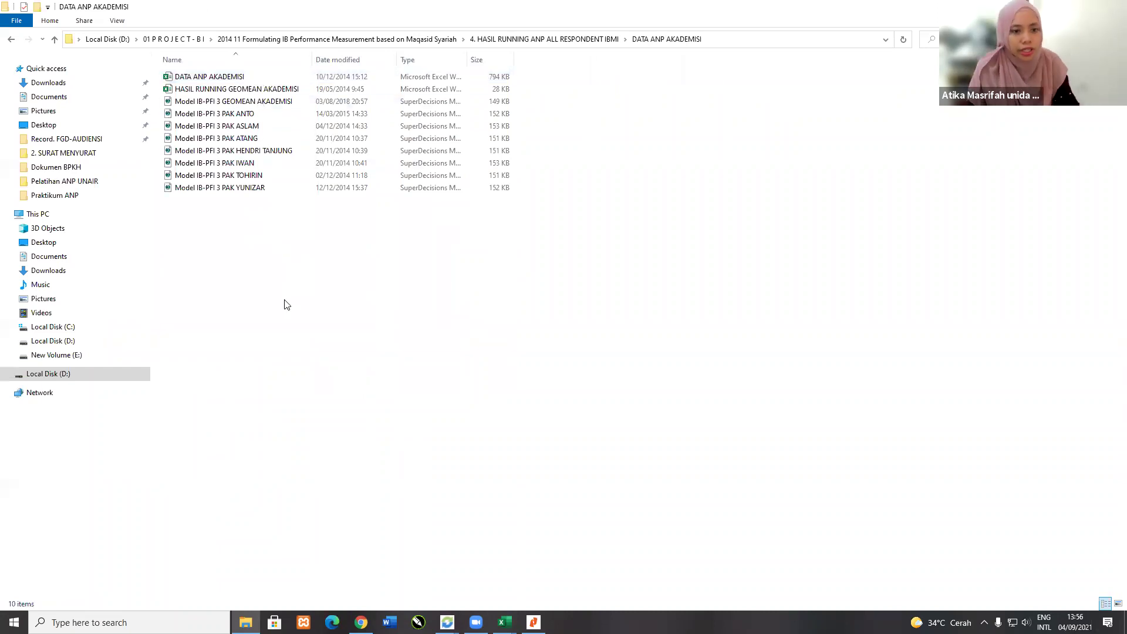
# Step: Enlarge the icons in DATA ANP AKADEMISI and in its parent folder, 4. HASIL RUNNING ANP ALL RESPONDENT IBMI
pyautogui.scroll(2, 290, 303)
pyautogui.scroll(4, 289, 302)
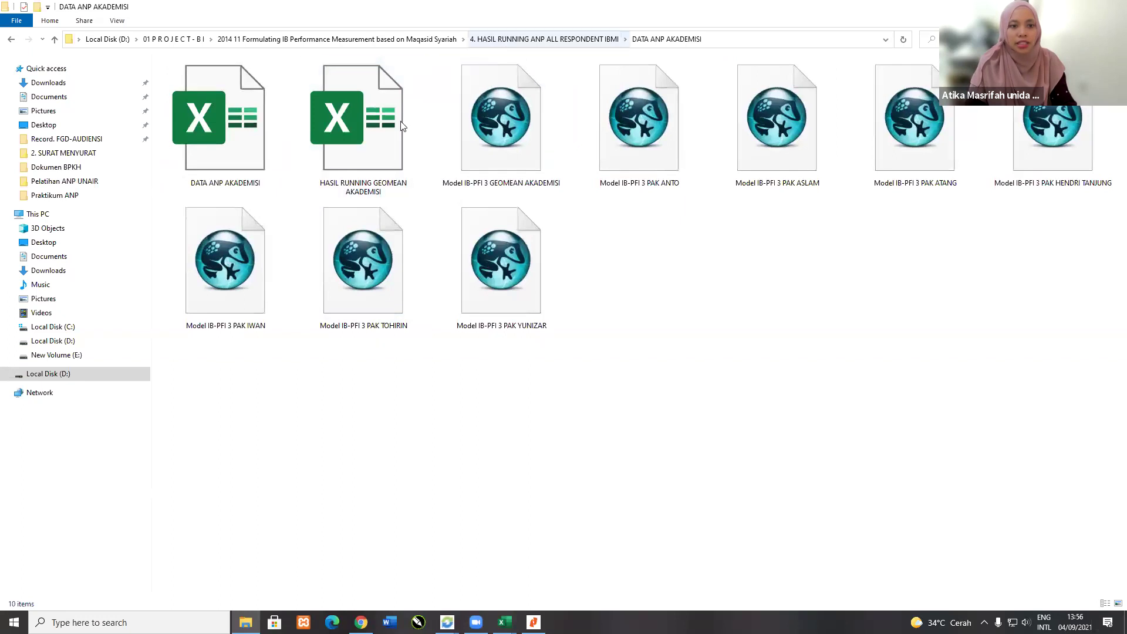
pyautogui.click(499, 39)
pyautogui.scroll(3, 370, 285)
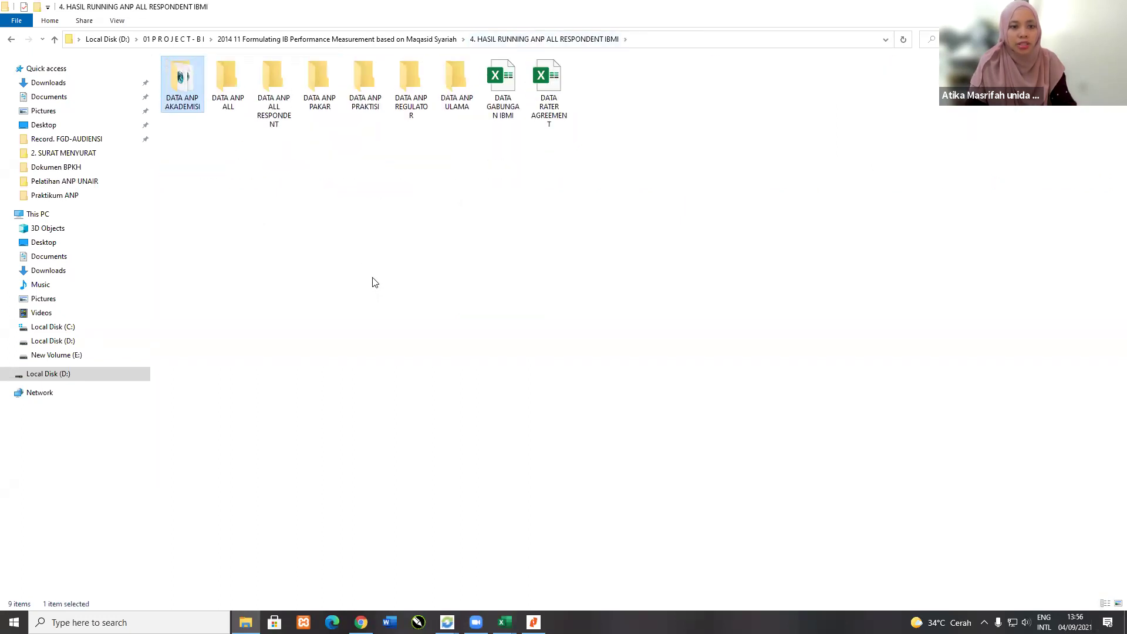
pyautogui.scroll(2, 377, 280)
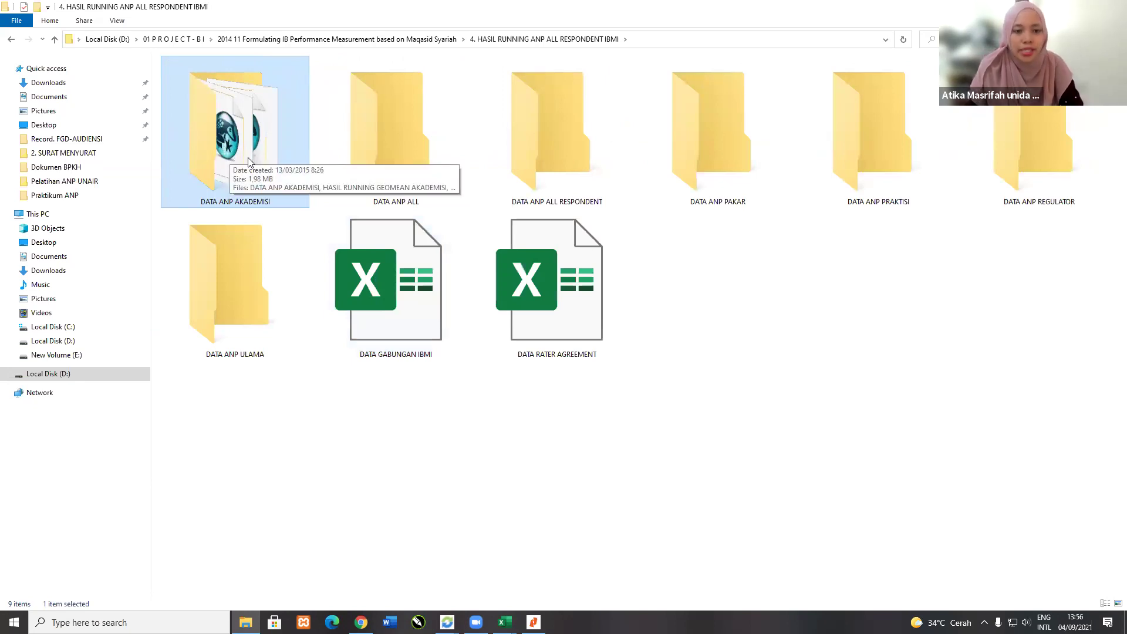
# Step: Highlight the DATA ANP ALL, DATA ANP PAKAR and DATA ANP ULAMA folders one after another
pyautogui.click(421, 176)
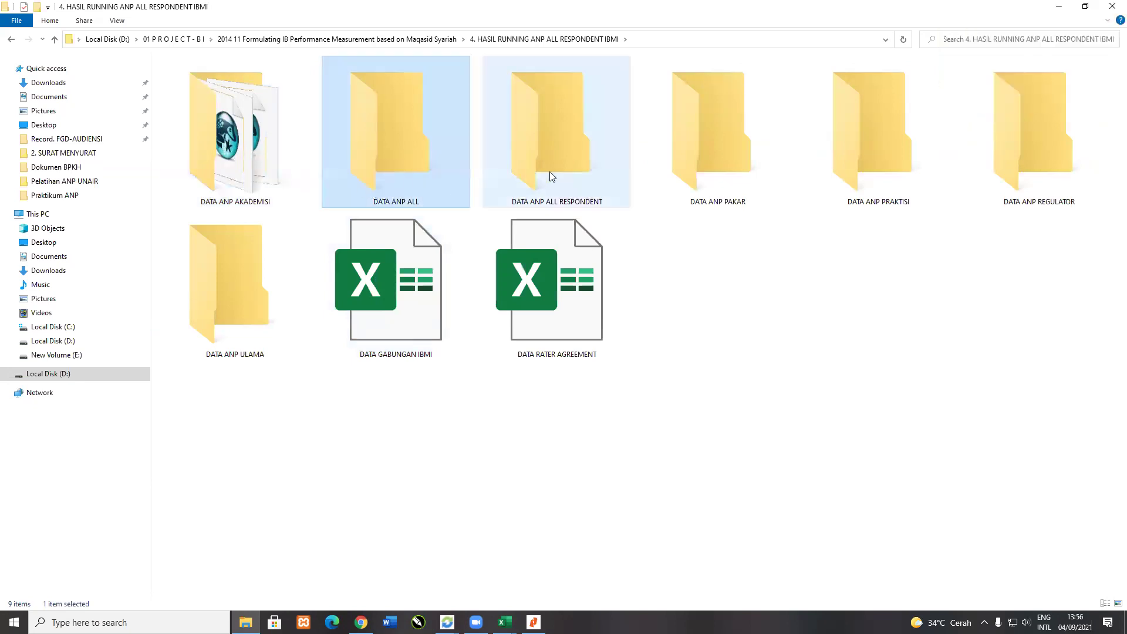
pyautogui.click(716, 179)
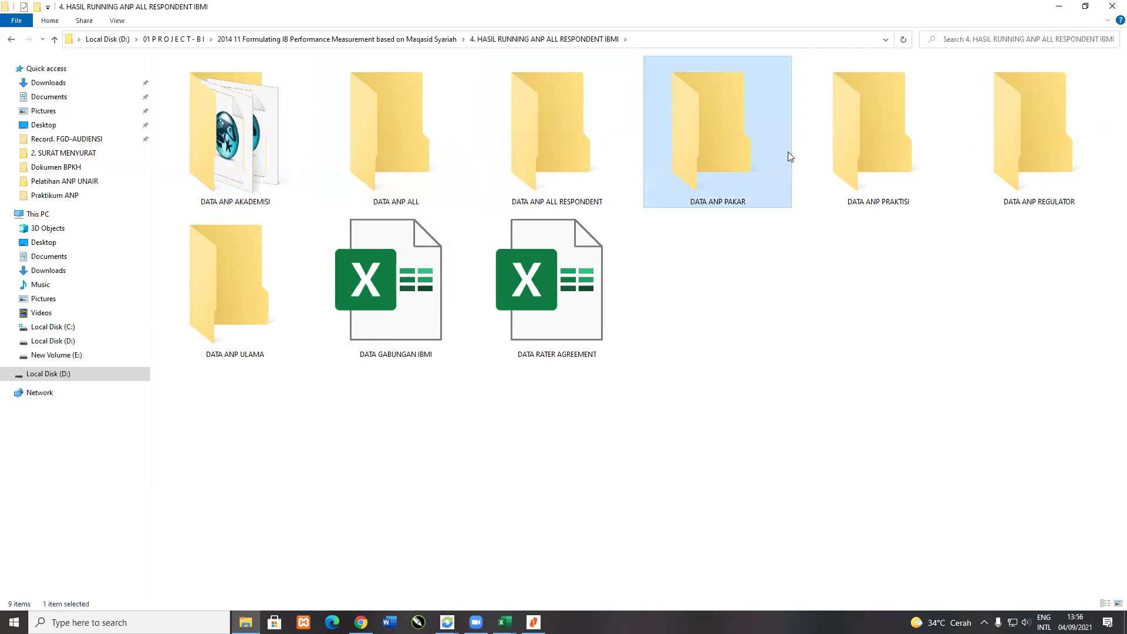
pyautogui.click(232, 323)
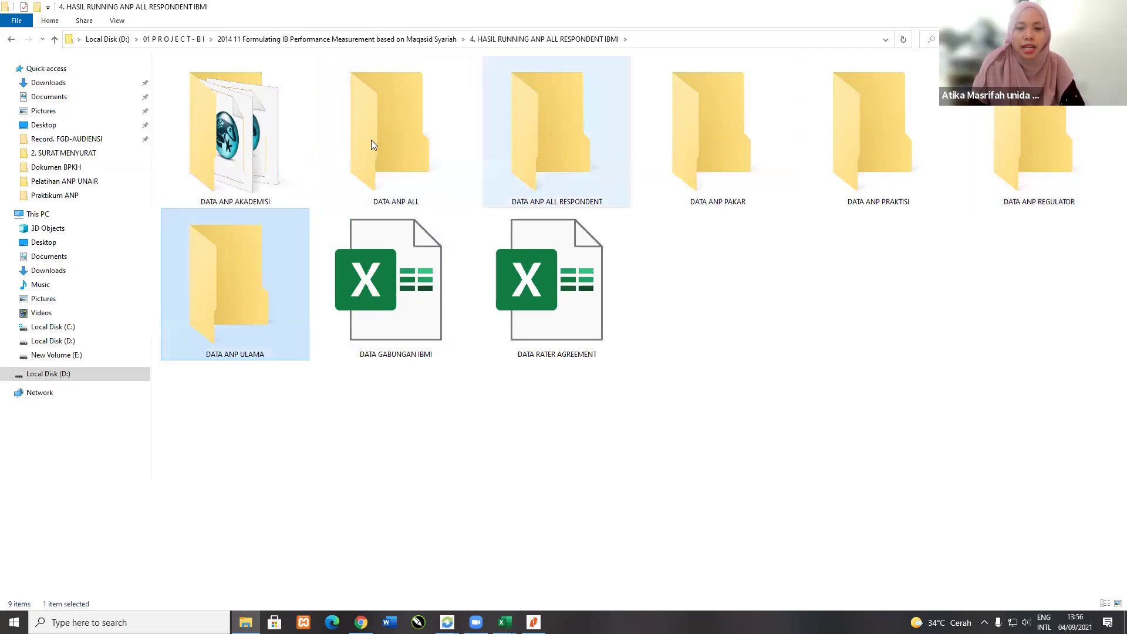
# Step: Open DATA ANP AKADEMISI and point out its geomean model, then highlight all the individual respondents' Model IB-PFI 3 files together
pyautogui.doubleClick(235, 141)
pyautogui.click(562, 163)
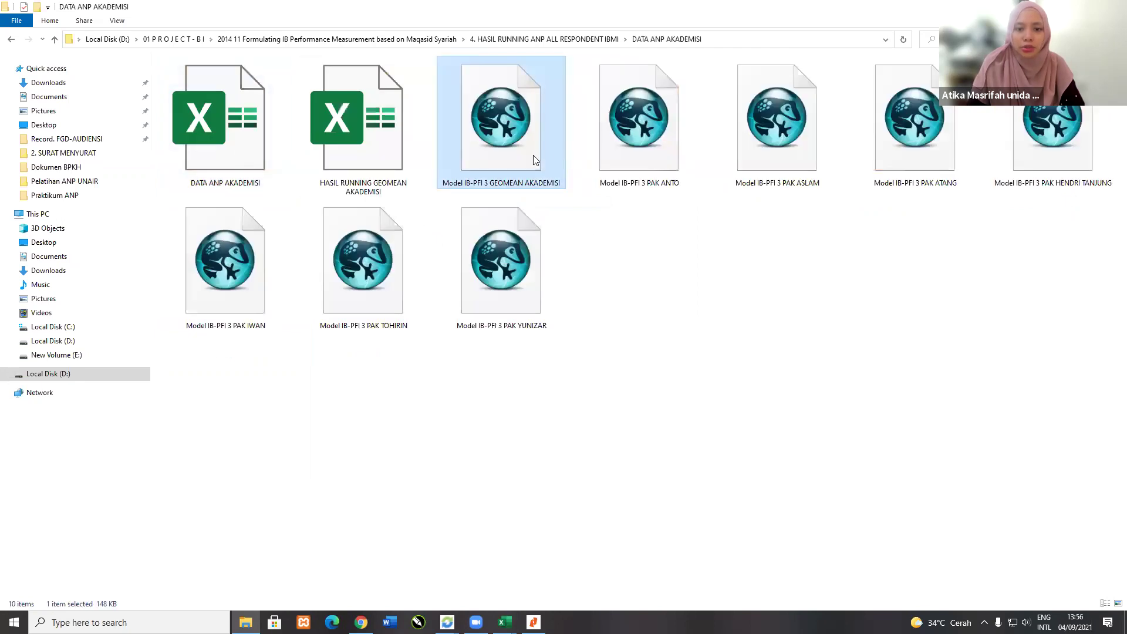
pyautogui.click(630, 158)
pyautogui.keyDown('ctrl'); pyautogui.click(772, 159); pyautogui.keyUp('ctrl')
pyautogui.keyDown('ctrl'); pyautogui.click(930, 156); pyautogui.keyUp('ctrl')
pyautogui.keyDown('ctrl'); pyautogui.click(1076, 166); pyautogui.keyUp('ctrl')
pyautogui.keyDown('ctrl'); pyautogui.click(231, 304); pyautogui.keyUp('ctrl')
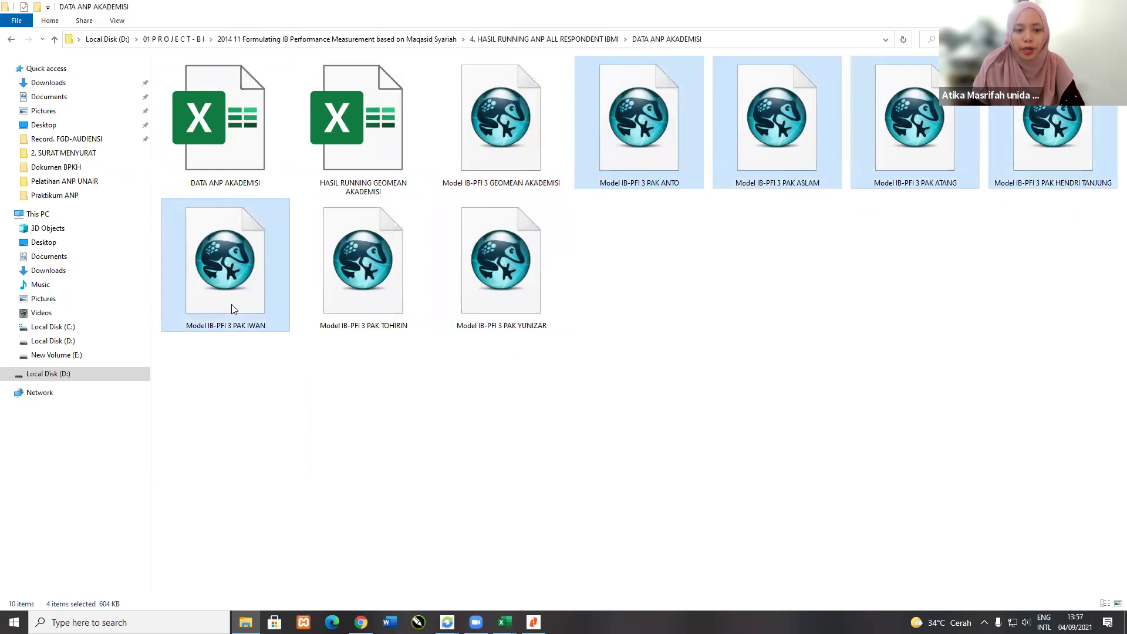
pyautogui.keyDown('ctrl'); pyautogui.click(383, 309); pyautogui.keyUp('ctrl')
pyautogui.keyDown('ctrl'); pyautogui.click(504, 303); pyautogui.keyUp('ctrl')
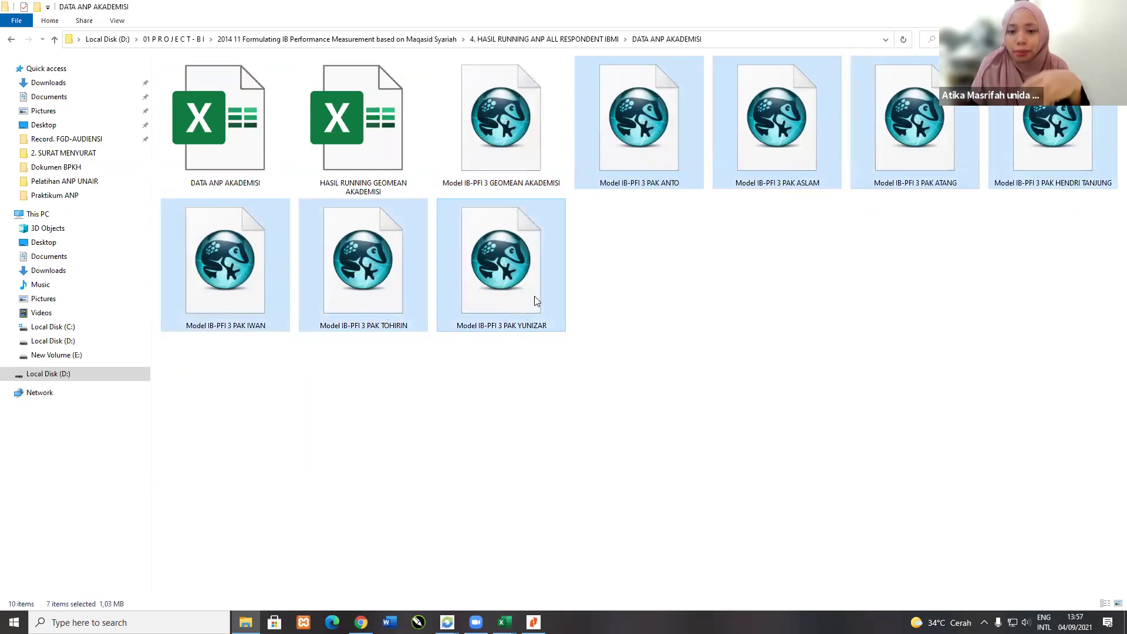
pyautogui.click(652, 206)
# Step: Open the first individual respondent's Model IB-PFI 3 file in Super Decisions and close the Tips window
pyautogui.click(630, 141)
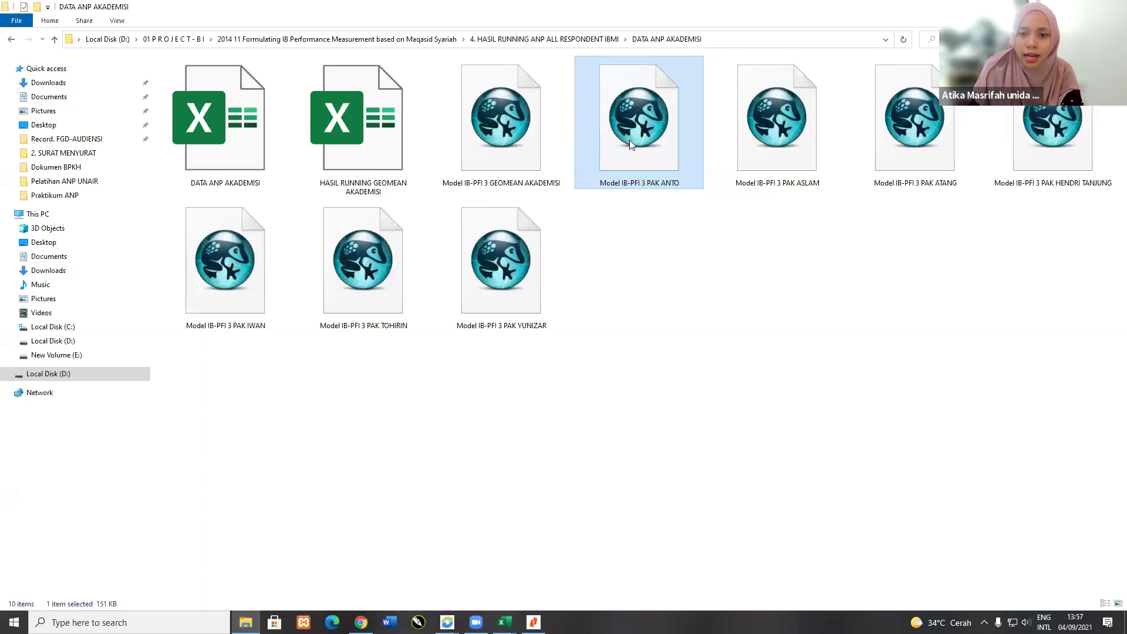
pyautogui.rightClick(630, 143)
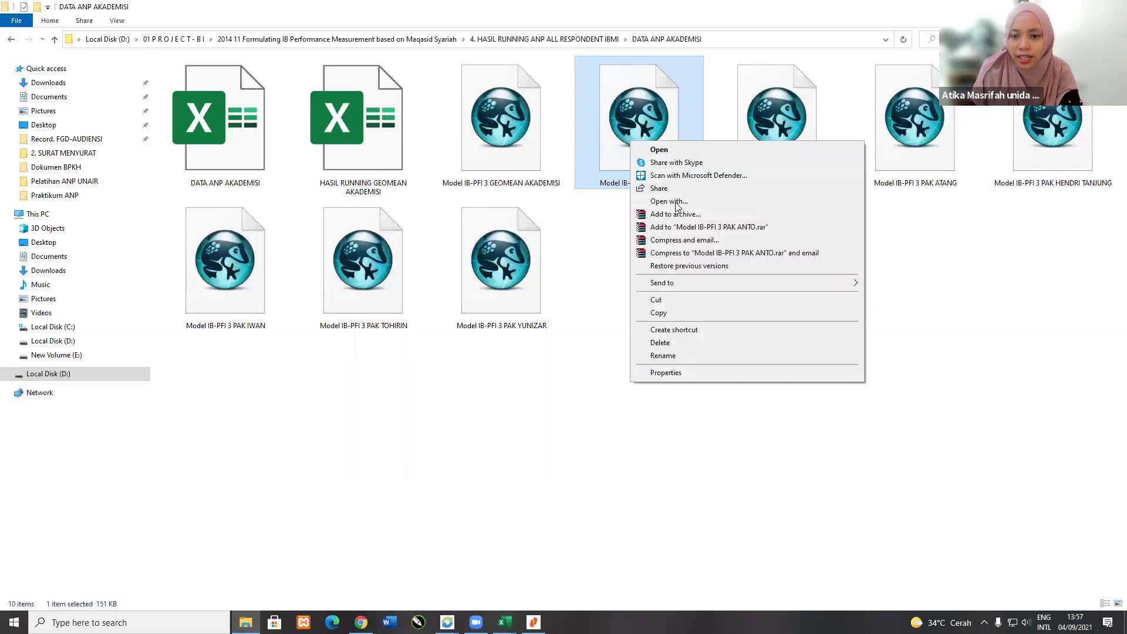
pyautogui.click(676, 205)
pyautogui.press('Return')
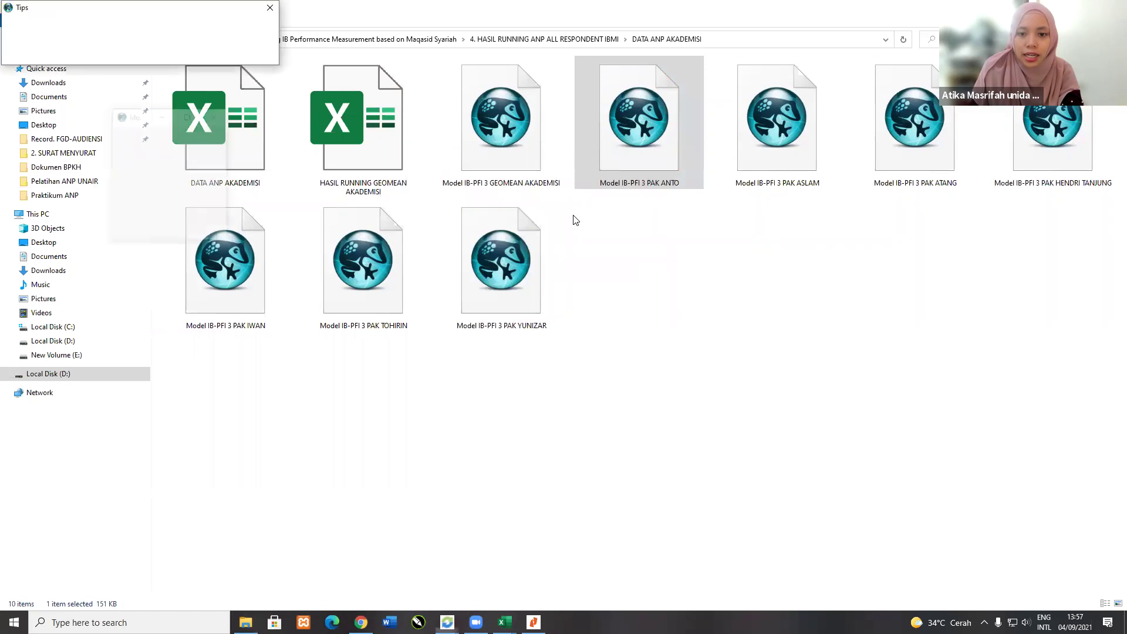
pyautogui.click(269, 11)
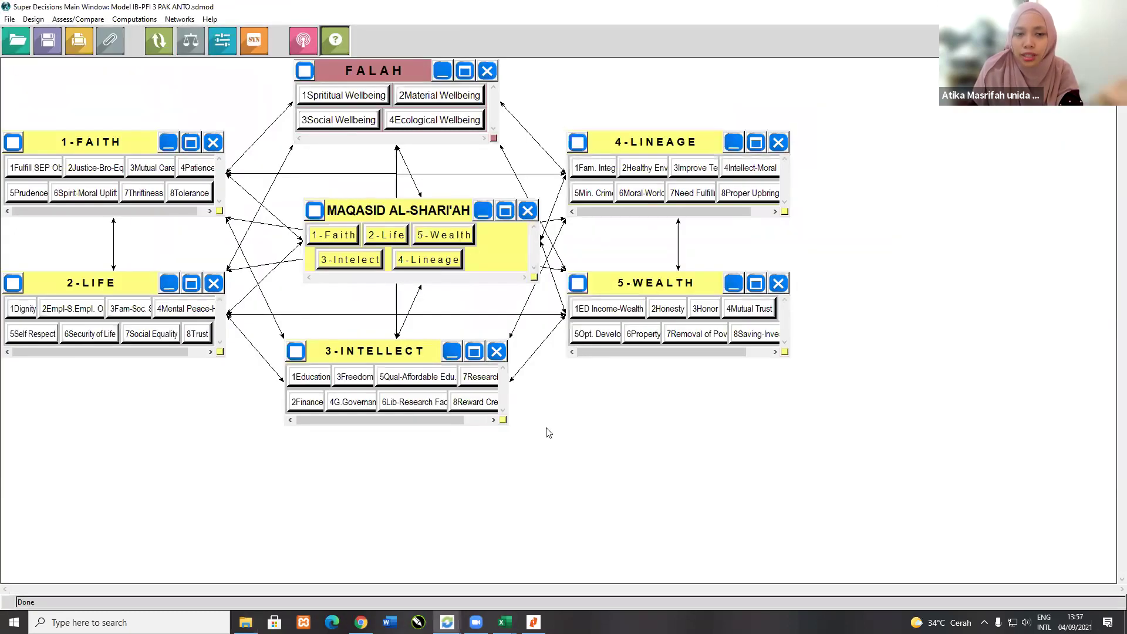
# Step: Return to File Explorer, point out Model IB-PFI 3 GEOMEAN AKADEMISI and open the DATA ANP AKADEMISI workbook in Excel
pyautogui.hotkey('alt', 'Tab')
pyautogui.click(556, 112)
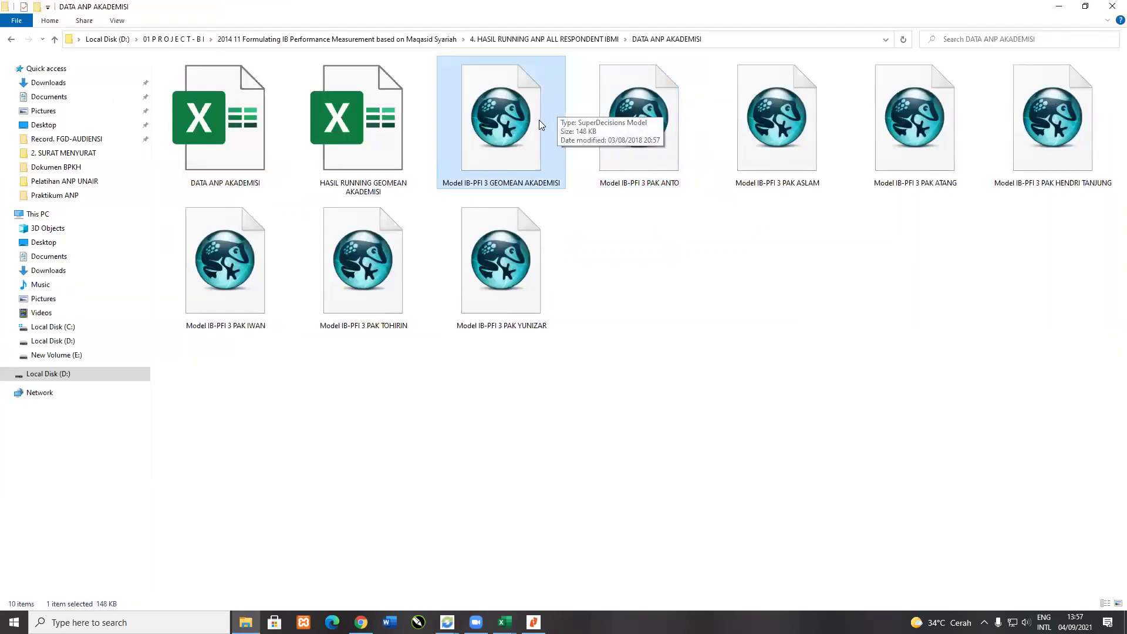
pyautogui.click(213, 146)
pyautogui.hotkey('alt', 'Tab')
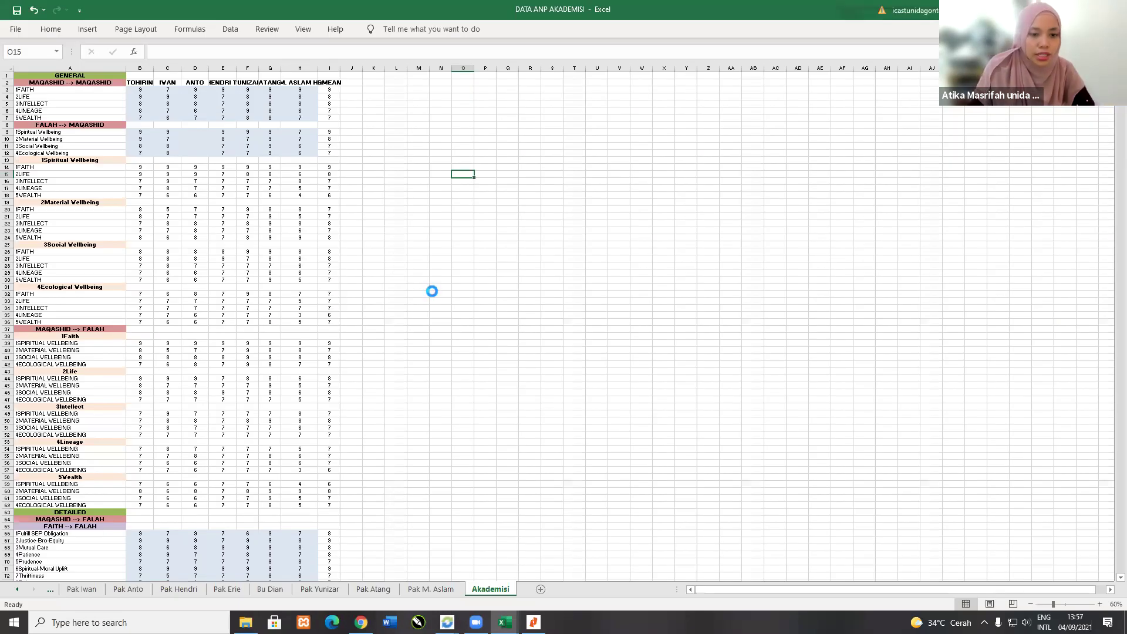
# Step: Examine the respondent scores and the GMEAN column's GEOMEAN formulas in the Akademisi sheet, highlighting the header range B1:I2
pyautogui.scroll(10, 431, 290)
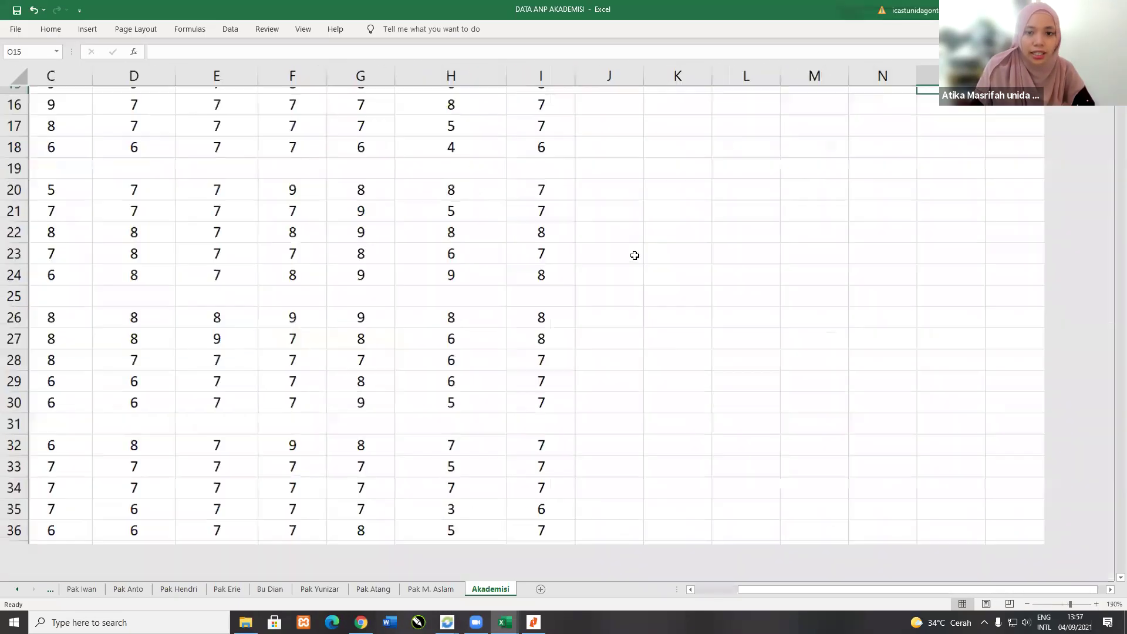
pyautogui.scroll(5, 772, 583)
pyautogui.hscroll(-3, 757, 589)
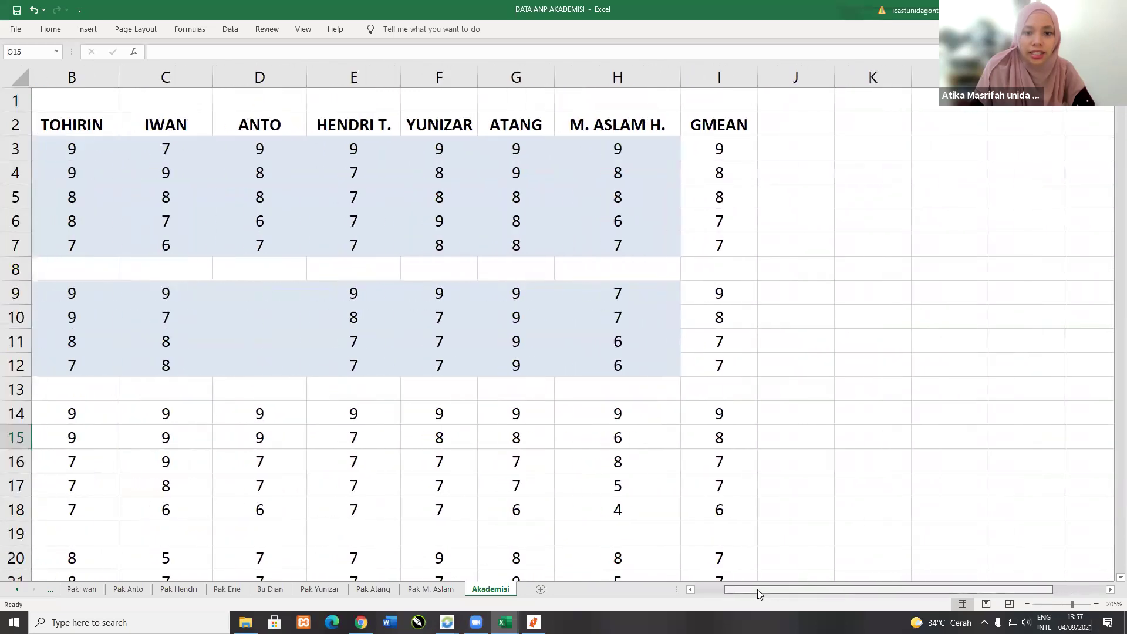
pyautogui.hscroll(-2, 684, 552)
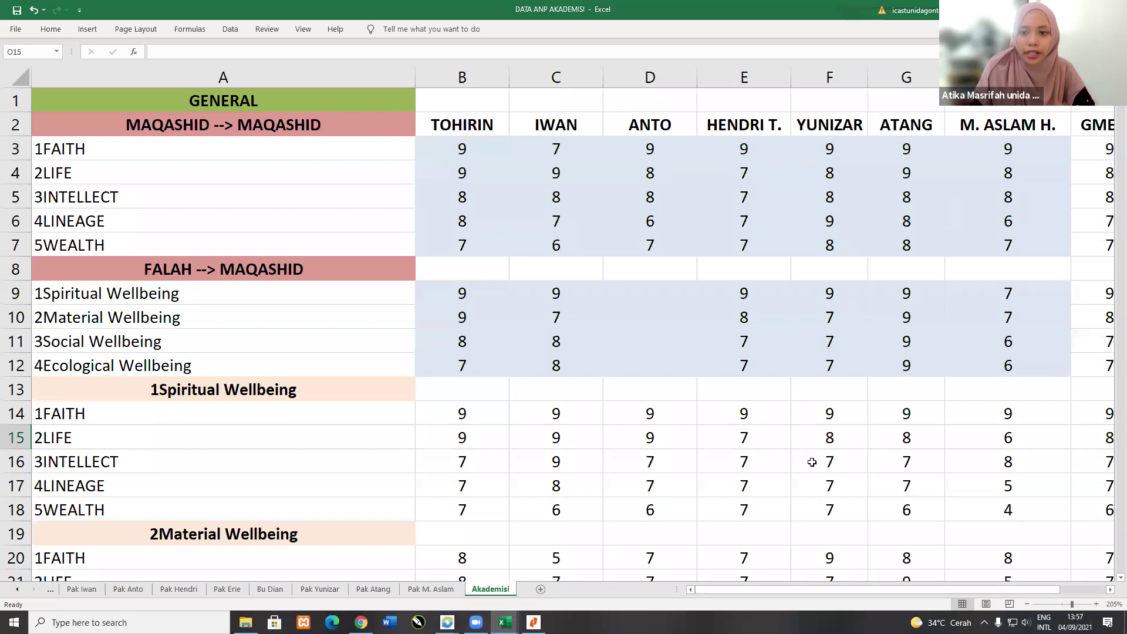
pyautogui.doubleClick(1098, 125)
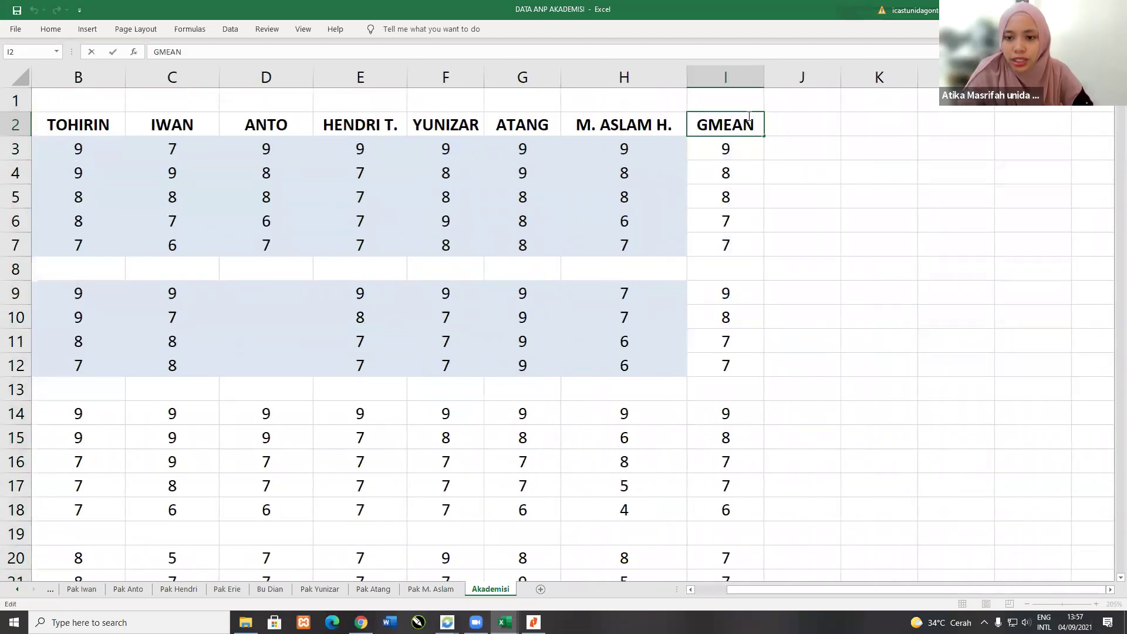
pyautogui.press('Return')
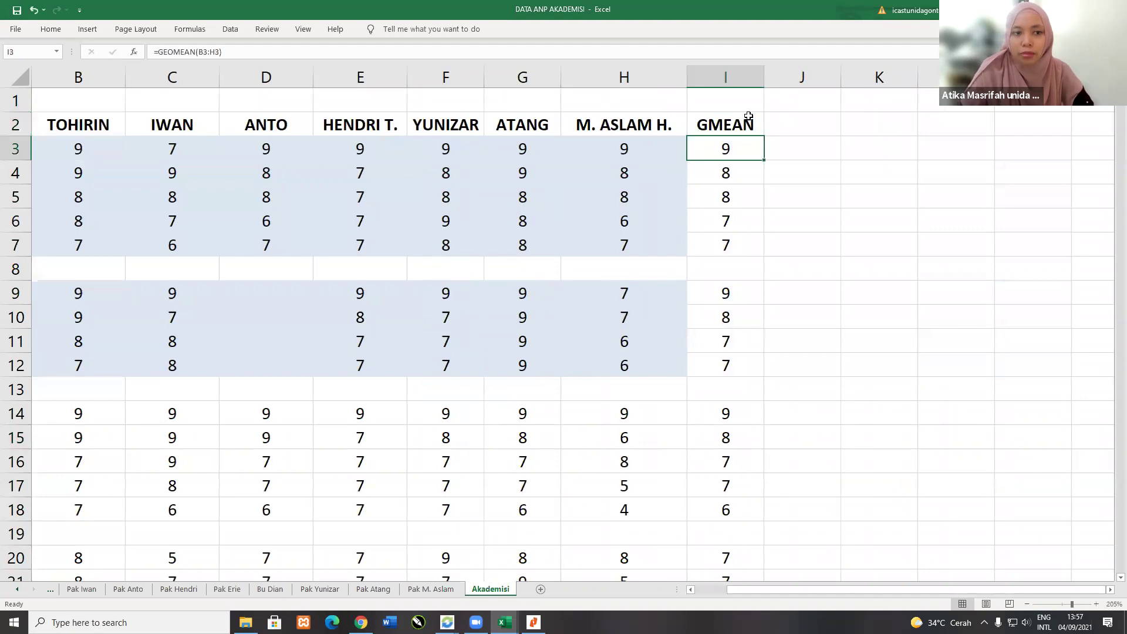
pyautogui.doubleClick(745, 148)
pyautogui.press('Return')
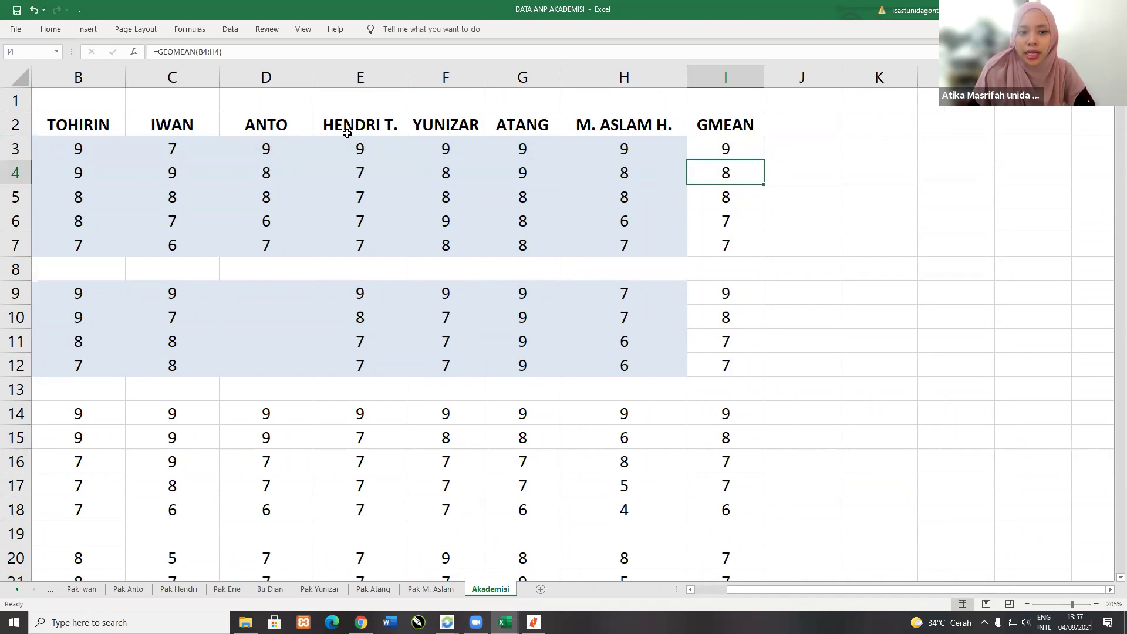
pyautogui.moveTo(705, 100); pyautogui.dragTo(83, 124)
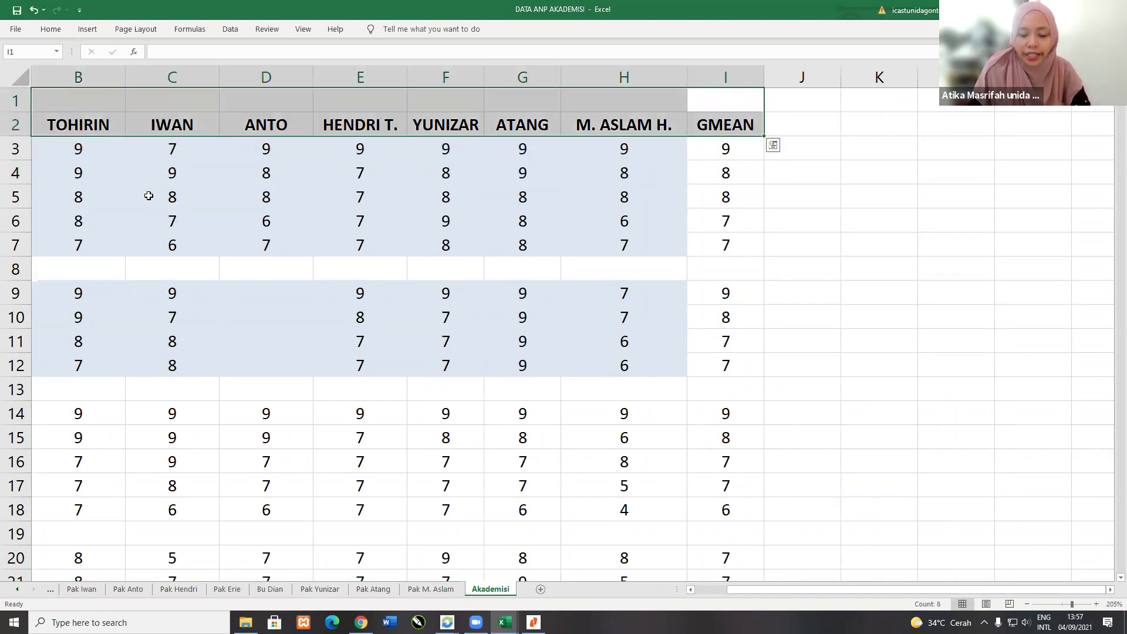
# Step: Switch back to the DATA ANP AKADEMISI folder and highlight the geomean model, followed by several individual respondents' models
pyautogui.press('super+Tab')
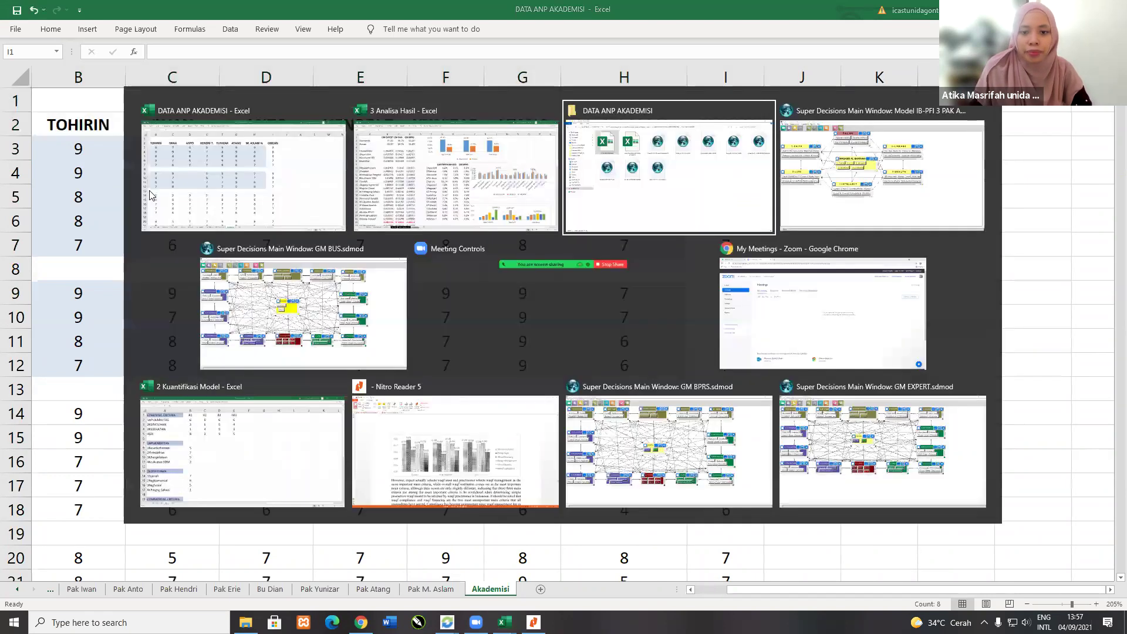
pyautogui.click(632, 176)
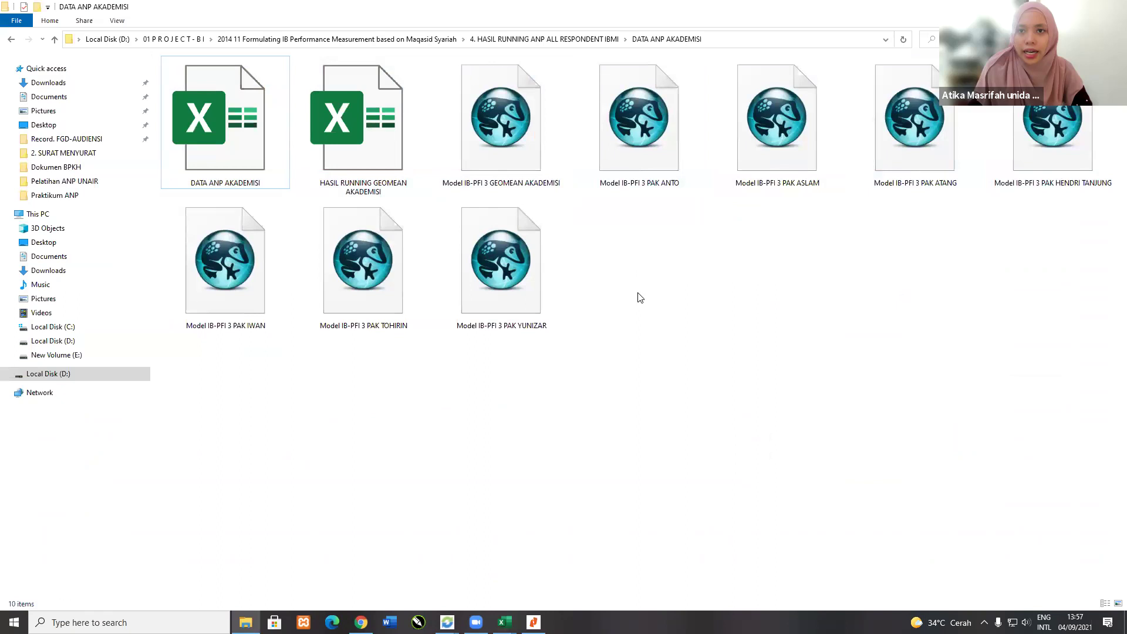
pyautogui.click(529, 150)
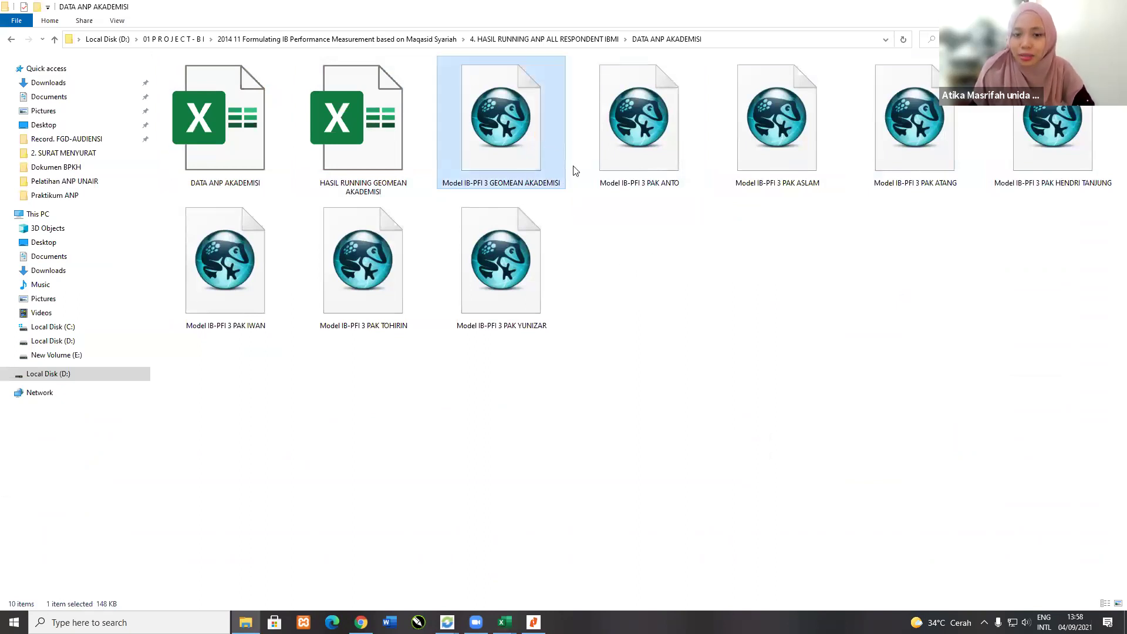
pyautogui.click(650, 169)
pyautogui.keyDown('ctrl'); pyautogui.click(763, 162); pyautogui.keyUp('ctrl')
pyautogui.keyDown('ctrl'); pyautogui.click(883, 151); pyautogui.keyUp('ctrl')
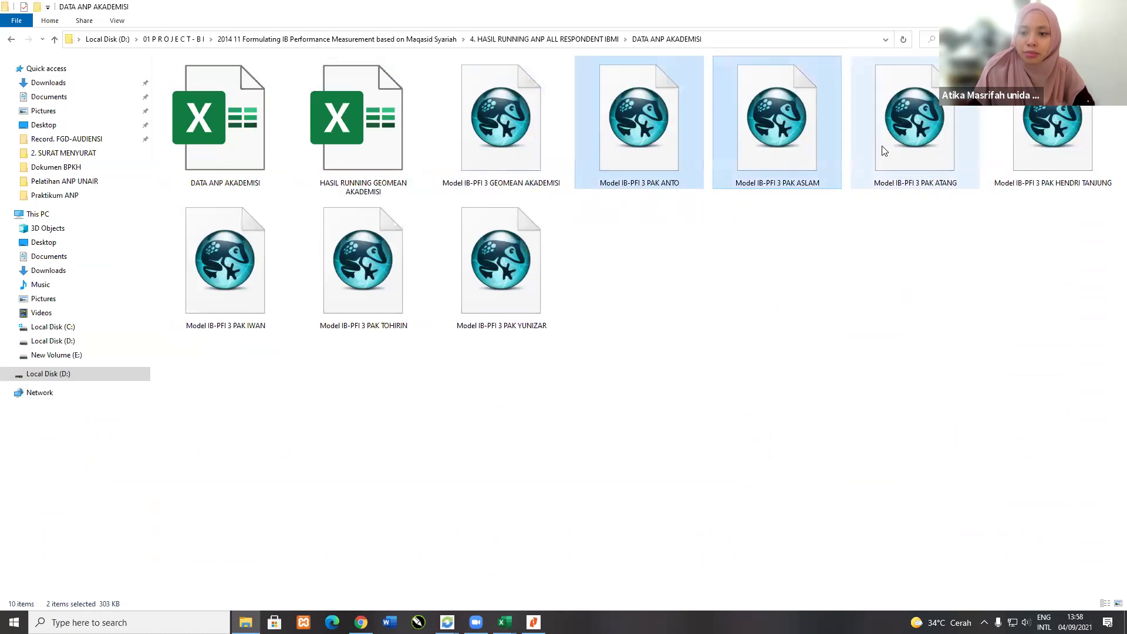
# Step: Open the HASIL RUNNING GEOMEAN AKADEMISI workbook and view the charts in its MAQASHID SYARIAH and ALL sheets
pyautogui.click(390, 171)
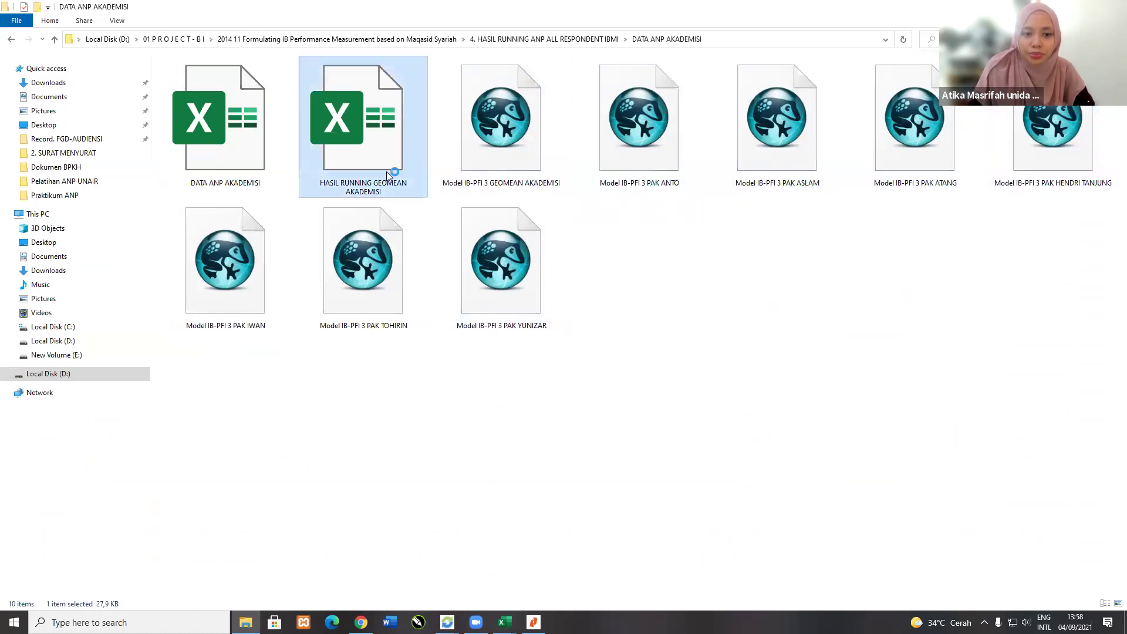
pyautogui.hotkey('alt', 'Tab')
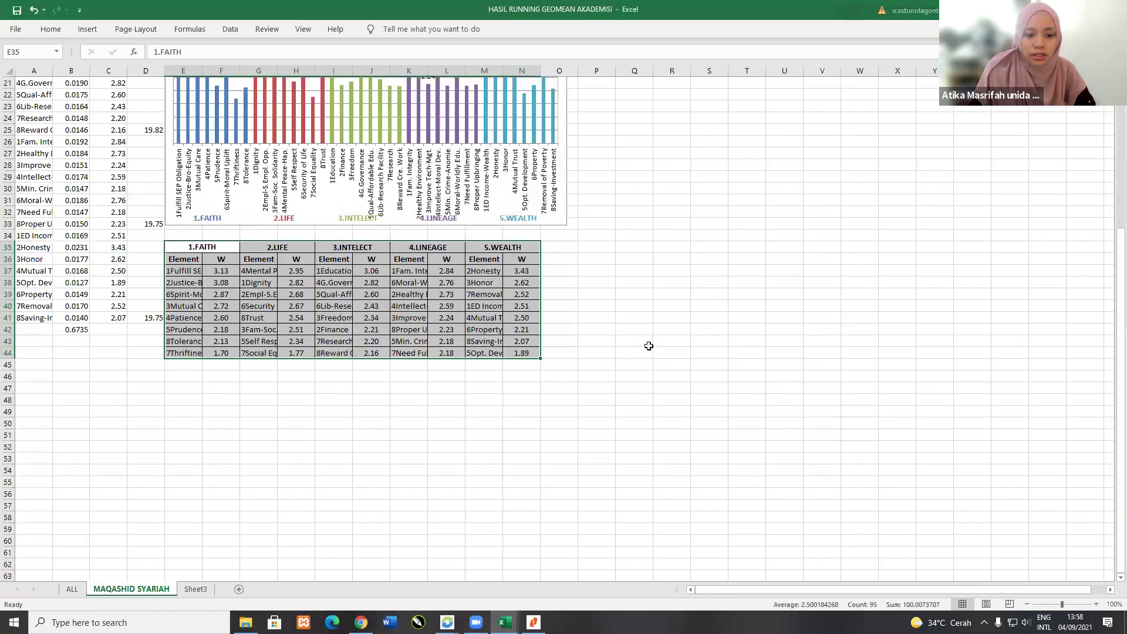
pyautogui.click(649, 346)
pyautogui.scroll(7, 270, 408)
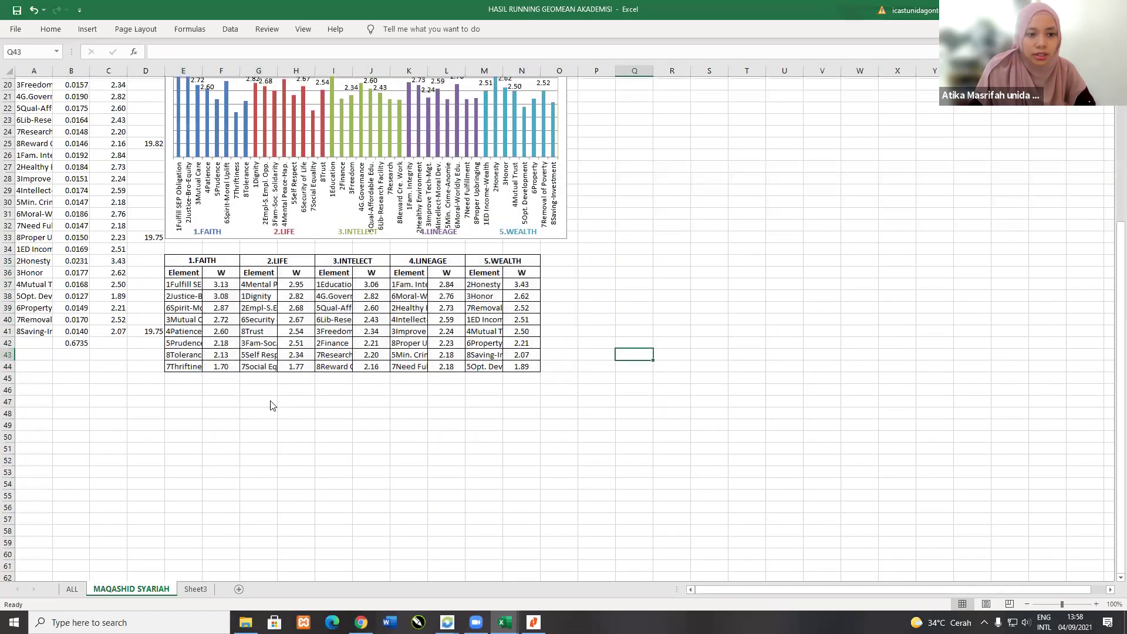
pyautogui.click(72, 590)
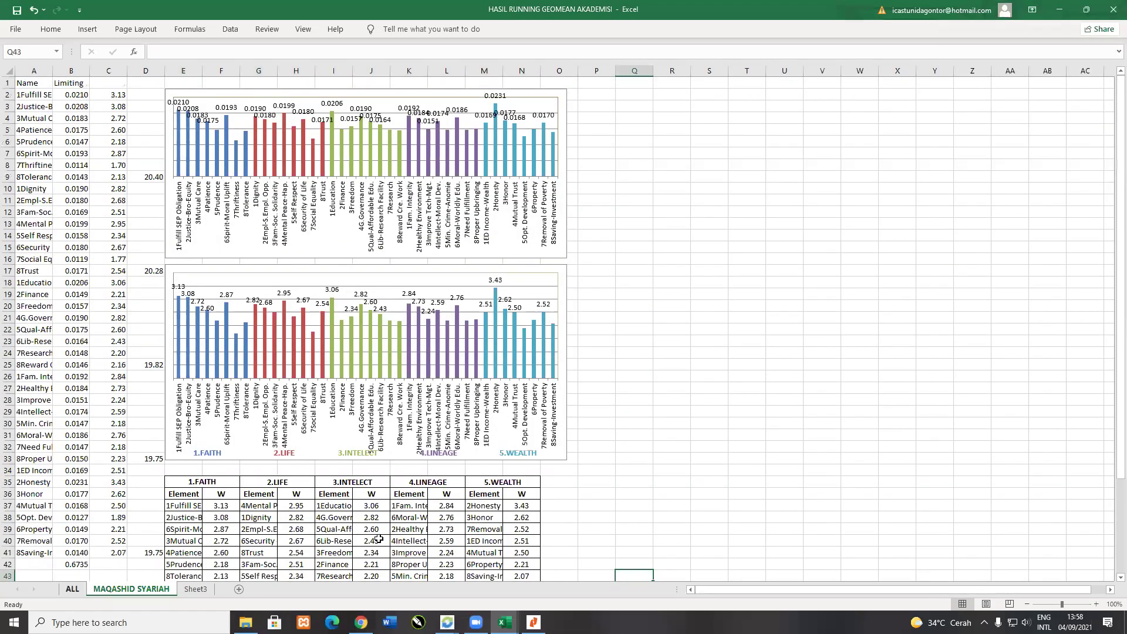
pyautogui.scroll(5, 511, 280)
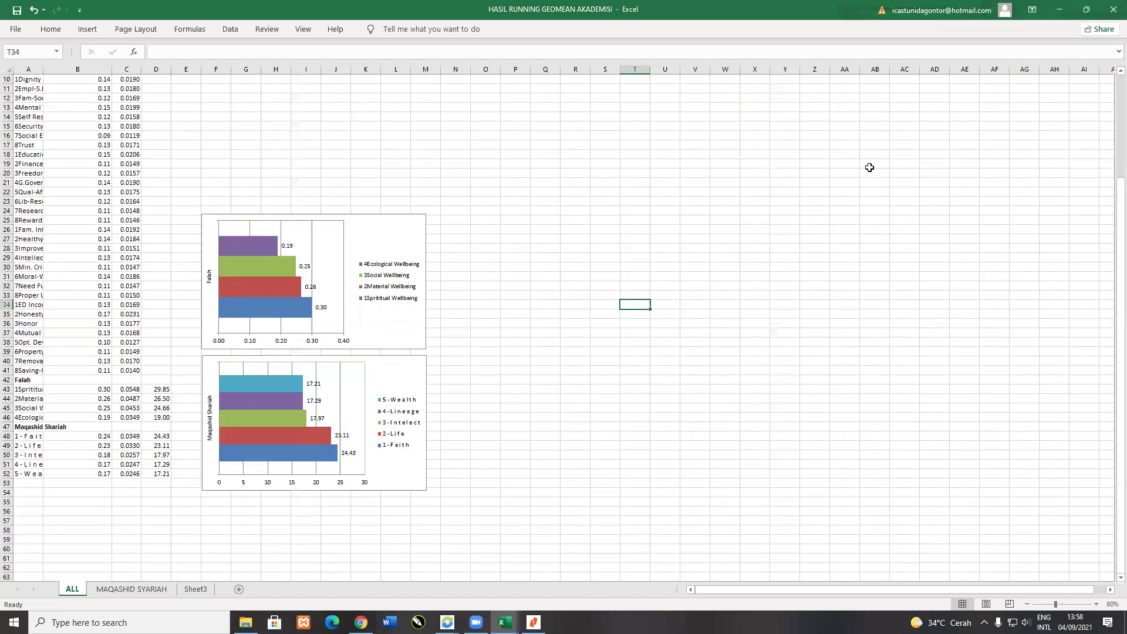
# Step: Return to File Explorer, point out the geomean model and go back up to 4. HASIL RUNNING ANP ALL RESPONDENT IBMI
pyautogui.hotkey('alt', 'Tab')
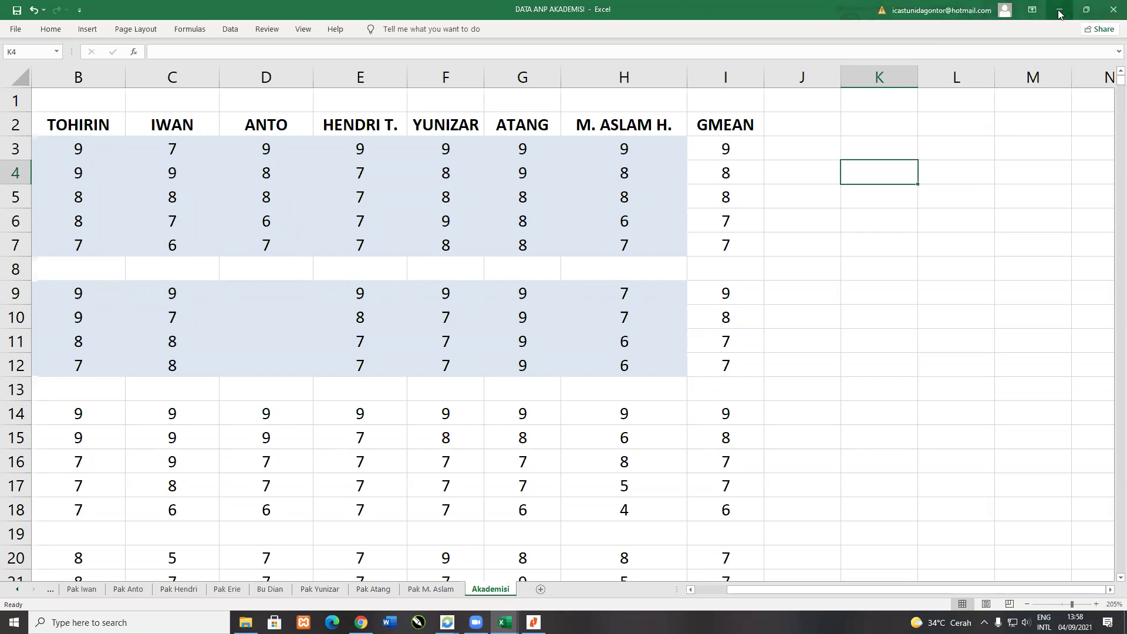
pyautogui.hotkey('alt', 'Tab')
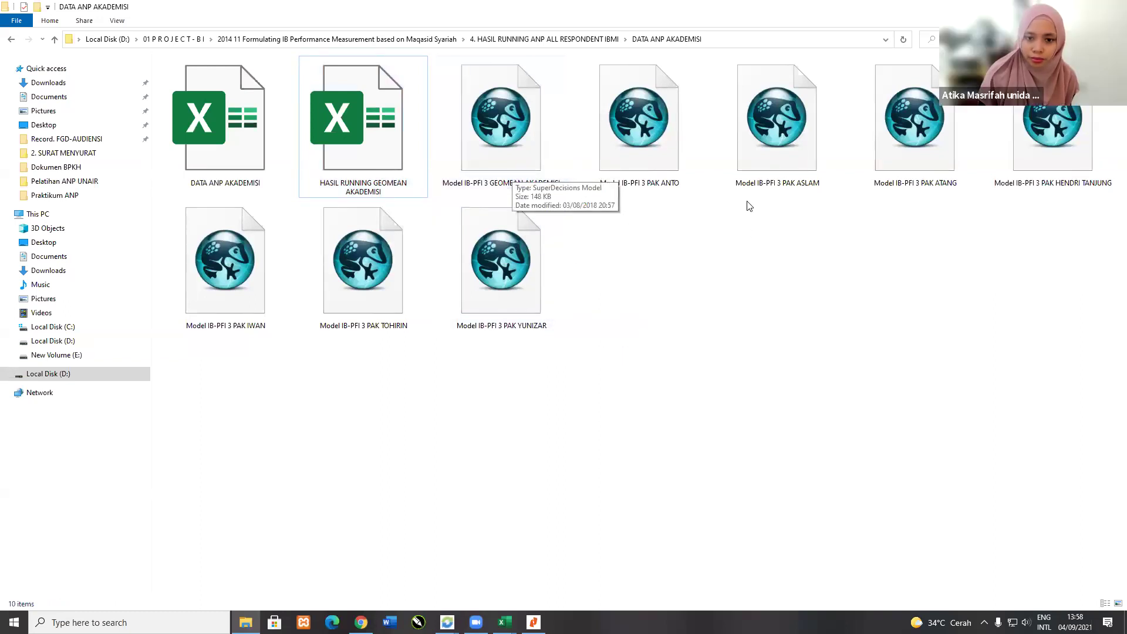
pyautogui.click(494, 166)
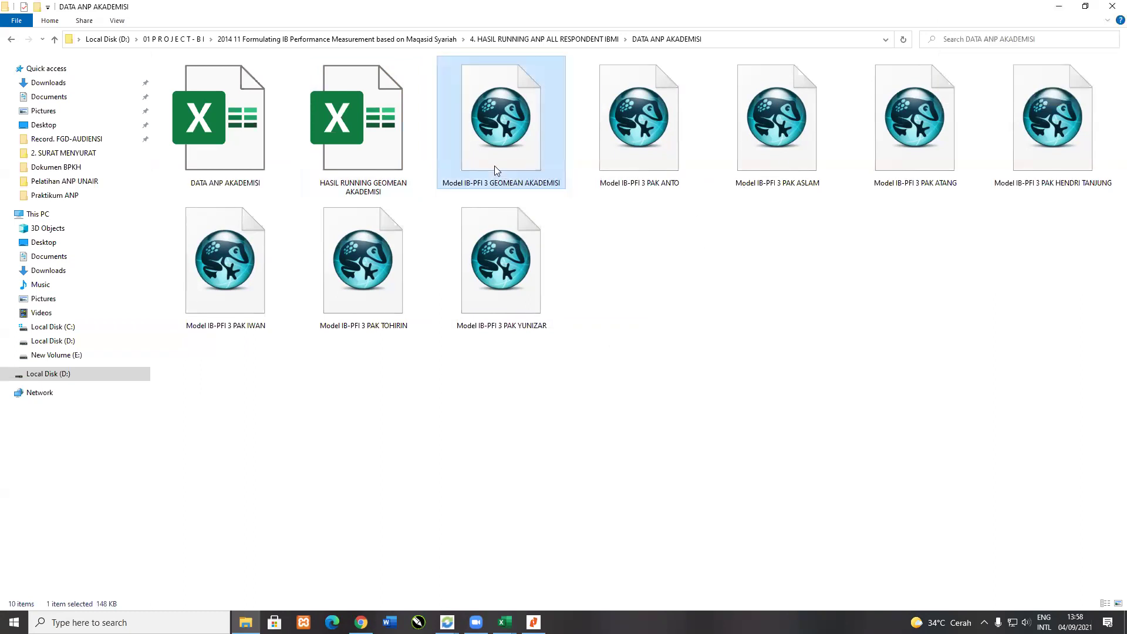
pyautogui.press('BackSpace')
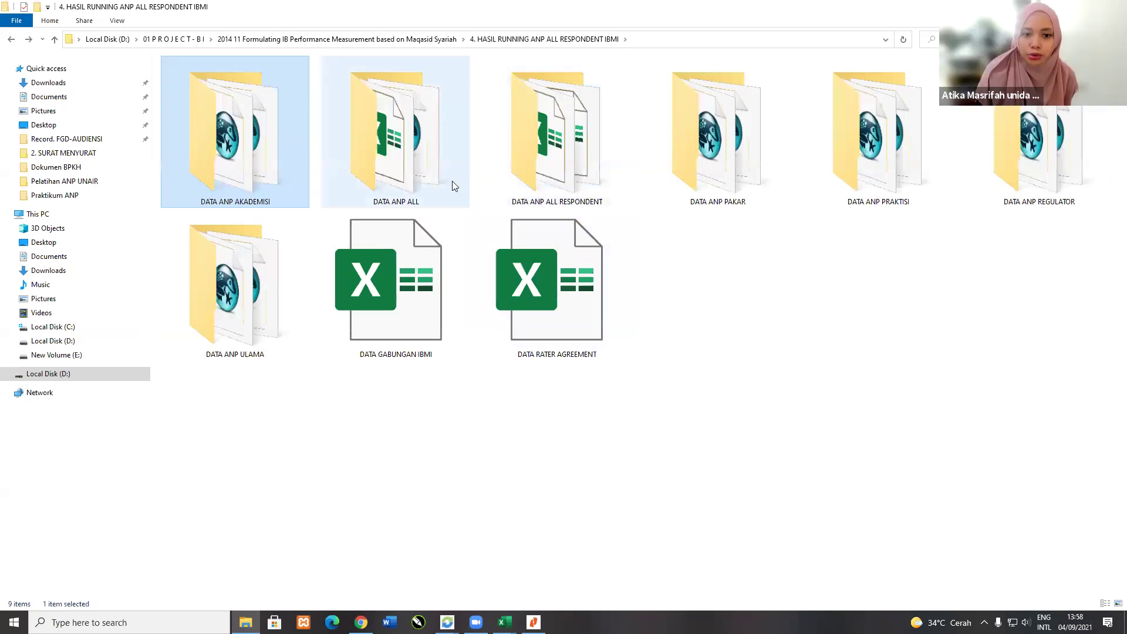
# Step: Open the DATA ANP ALL folder and display its files as extra large icons
pyautogui.doubleClick(454, 186)
pyautogui.click(254, 104)
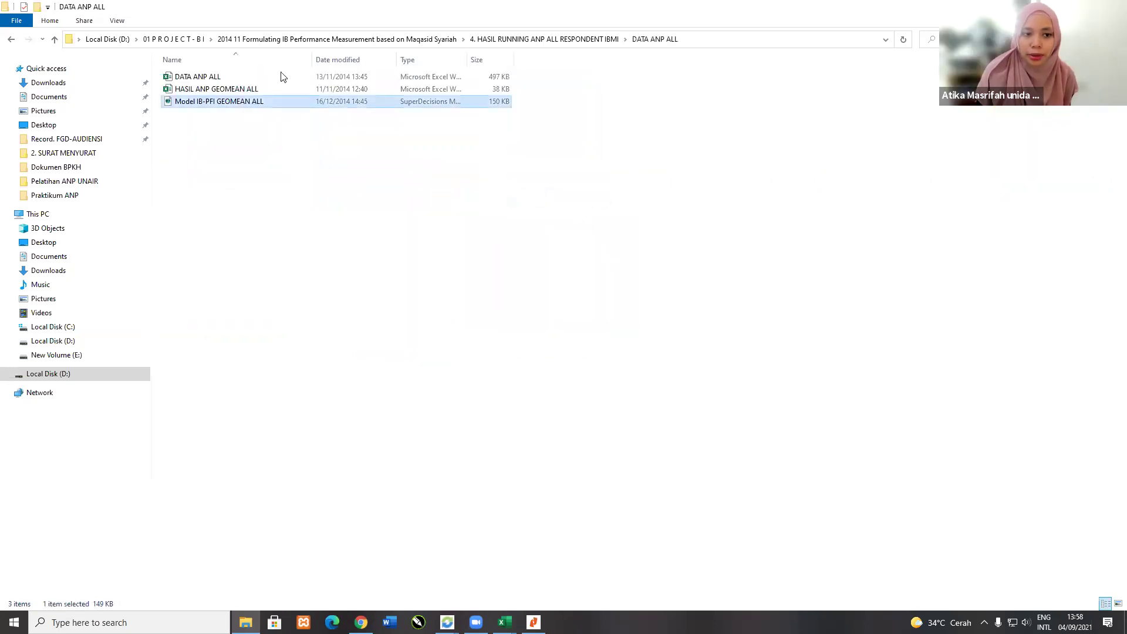
pyautogui.hotkey('ctrl', 'shift', '5')
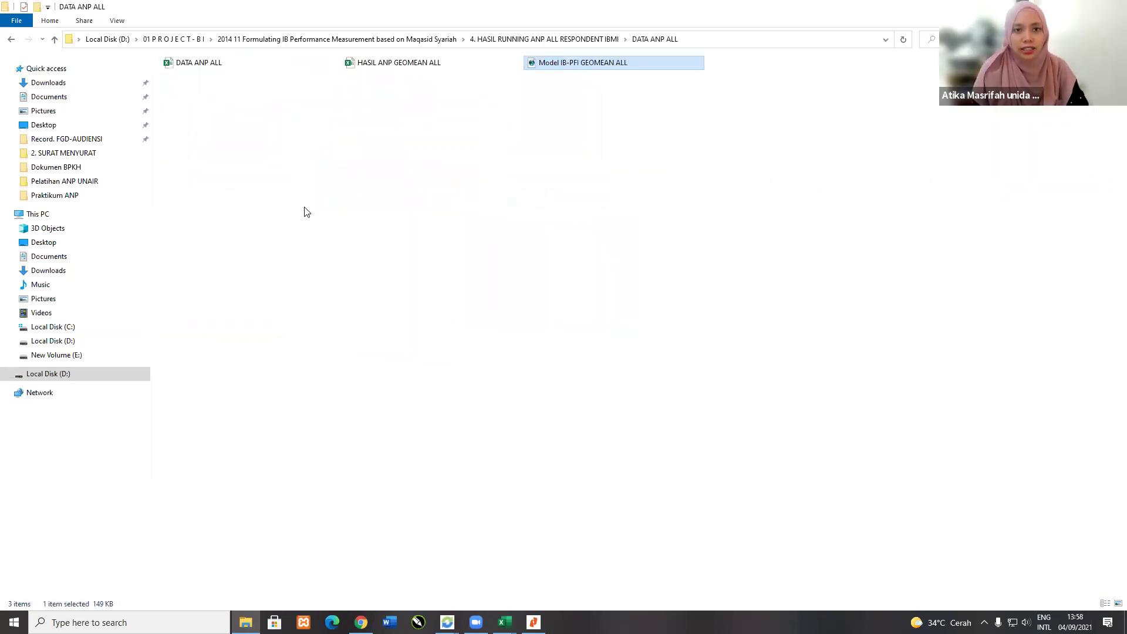
pyautogui.scroll(6, 306, 210)
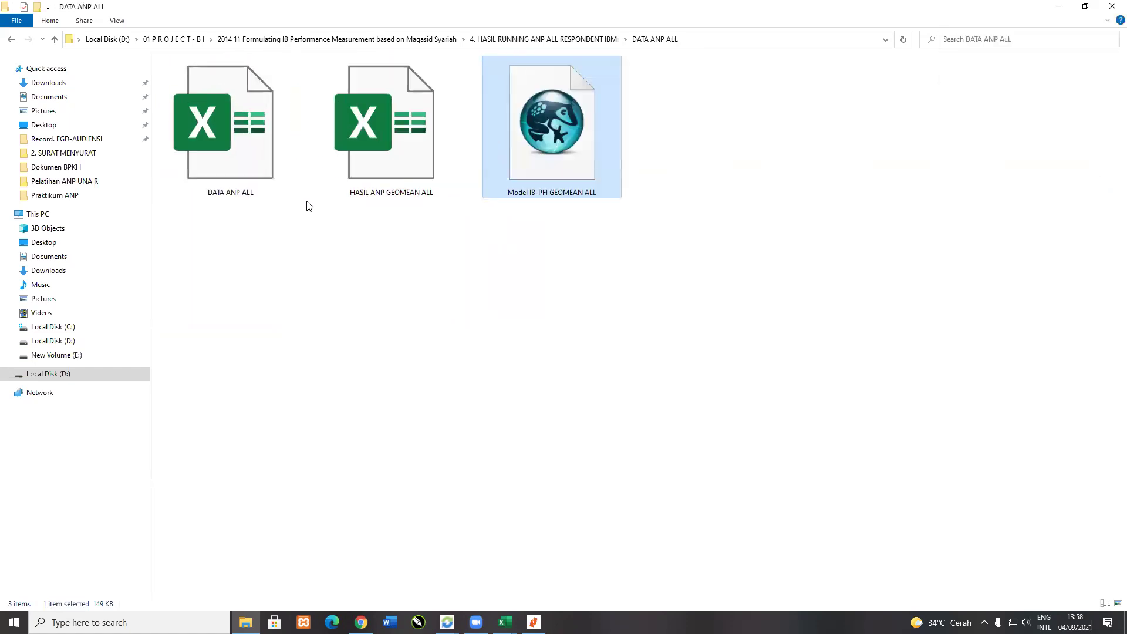
pyautogui.scroll(1, 307, 205)
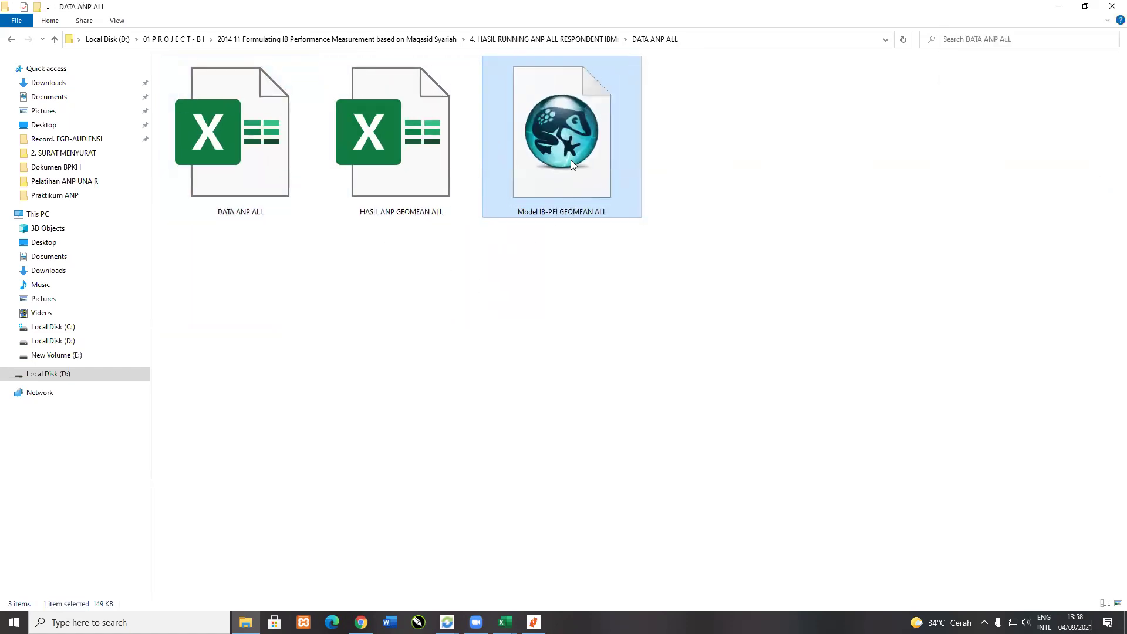
# Step: Open the DATA ANP ALL workbook and examine the respondent scores in Sheet1, from the REGULATOR group across to the GMEAN column
pyautogui.click(555, 276)
pyautogui.click(219, 176)
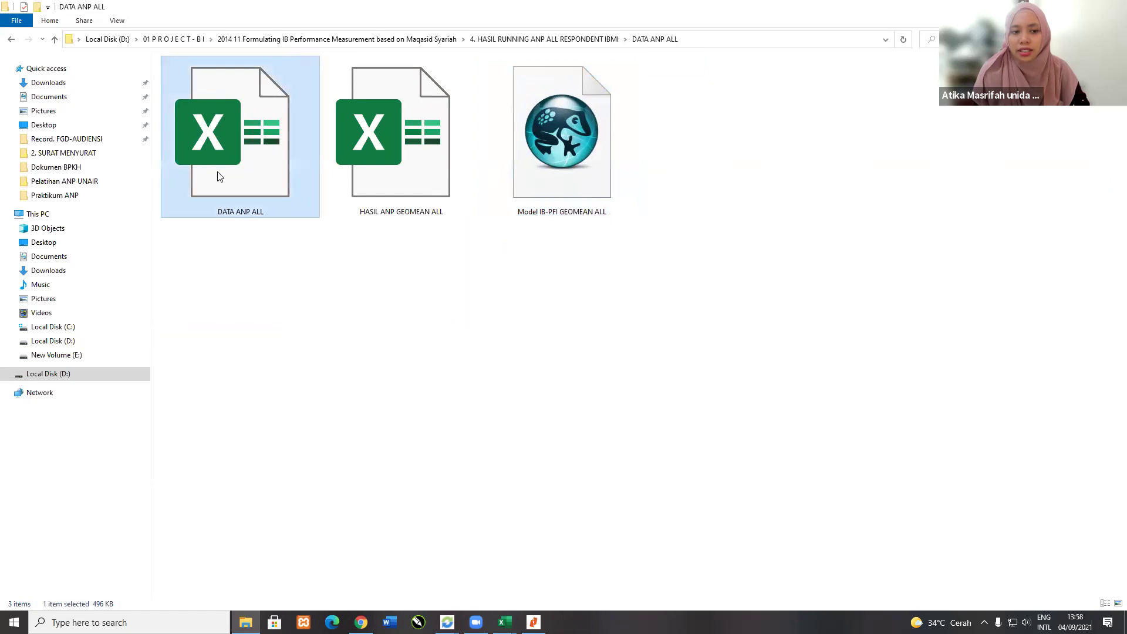
pyautogui.hotkey('alt', 'Tab')
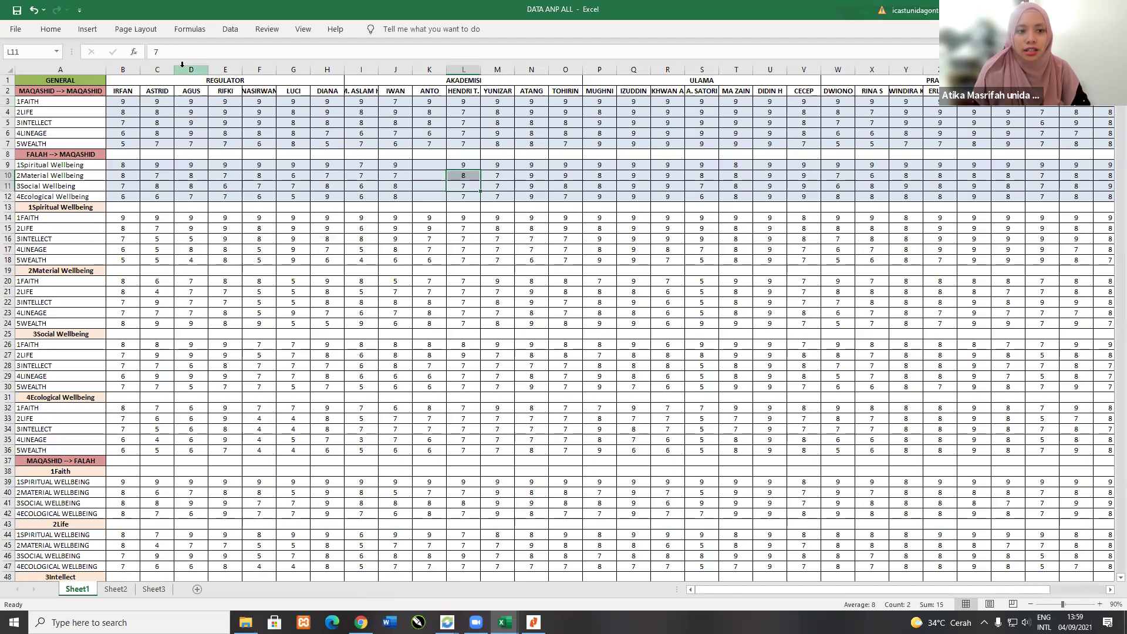
pyautogui.click(191, 69)
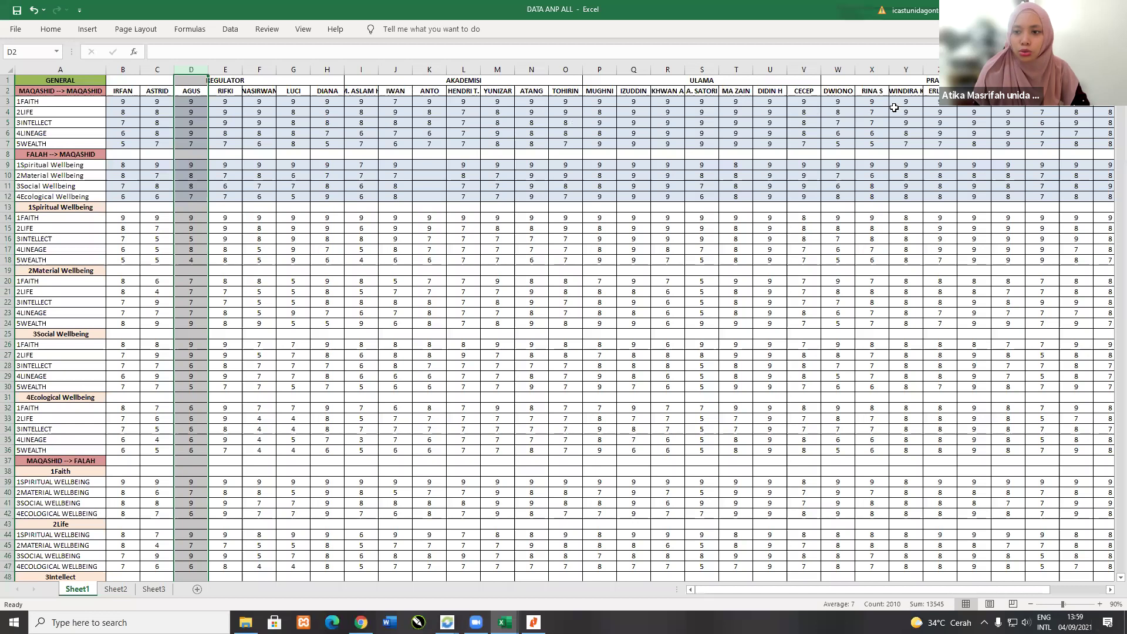
pyautogui.click(1072, 124)
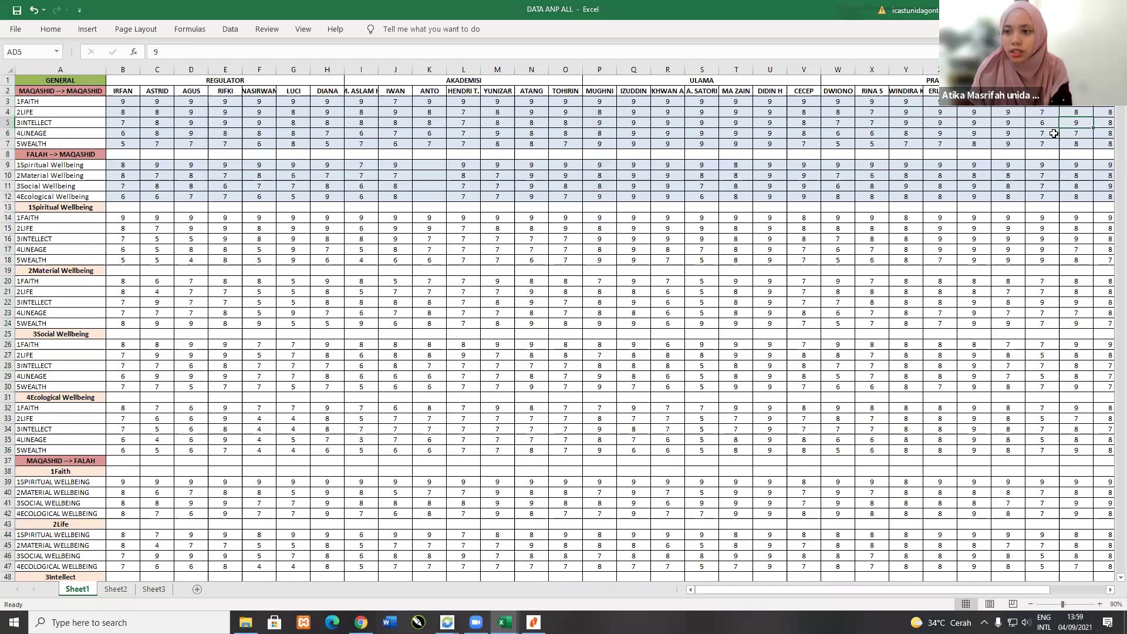
pyautogui.press('Right')
pyautogui.press('Right')
pyautogui.press('Right')
pyautogui.press('Right')
pyautogui.press('Right')
pyautogui.press('Right')
pyautogui.press('Right')
pyautogui.press('Right')
pyautogui.press('Right')
pyautogui.press('Right')
pyautogui.press('Right')
pyautogui.press('Right')
pyautogui.press('Right')
pyautogui.press('Right')
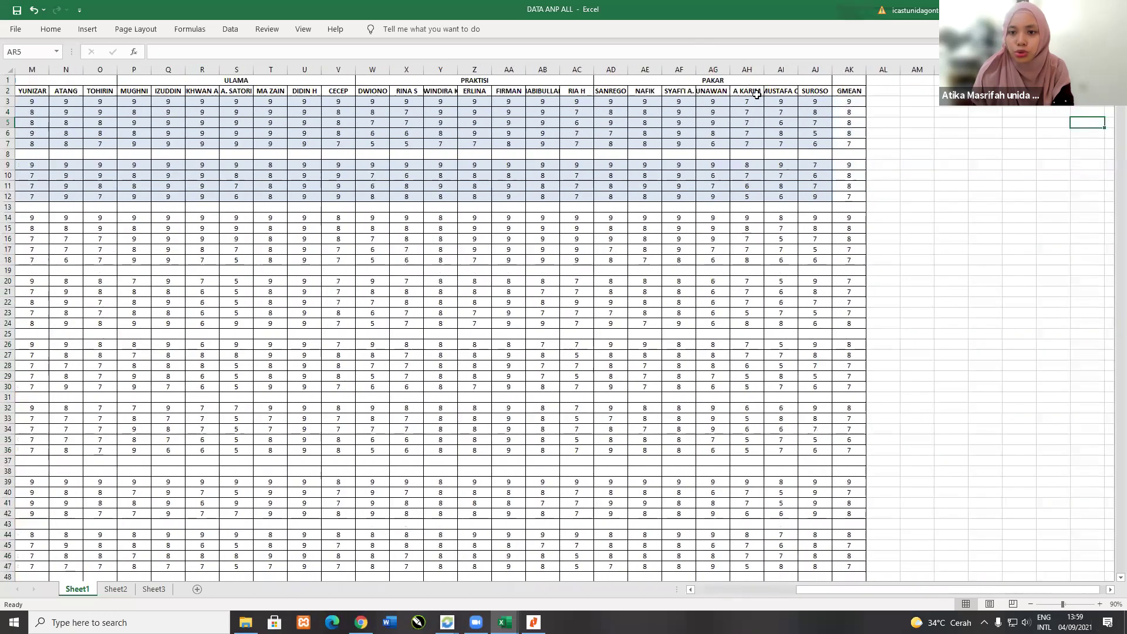
pyautogui.press('Right')
pyautogui.press('Right')
# Step: Inspect the GEOMEAN formula in AK3, then trace the respondent group headers back through ULAMA, AKADEMISI and REGULATOR
pyautogui.doubleClick(781, 101)
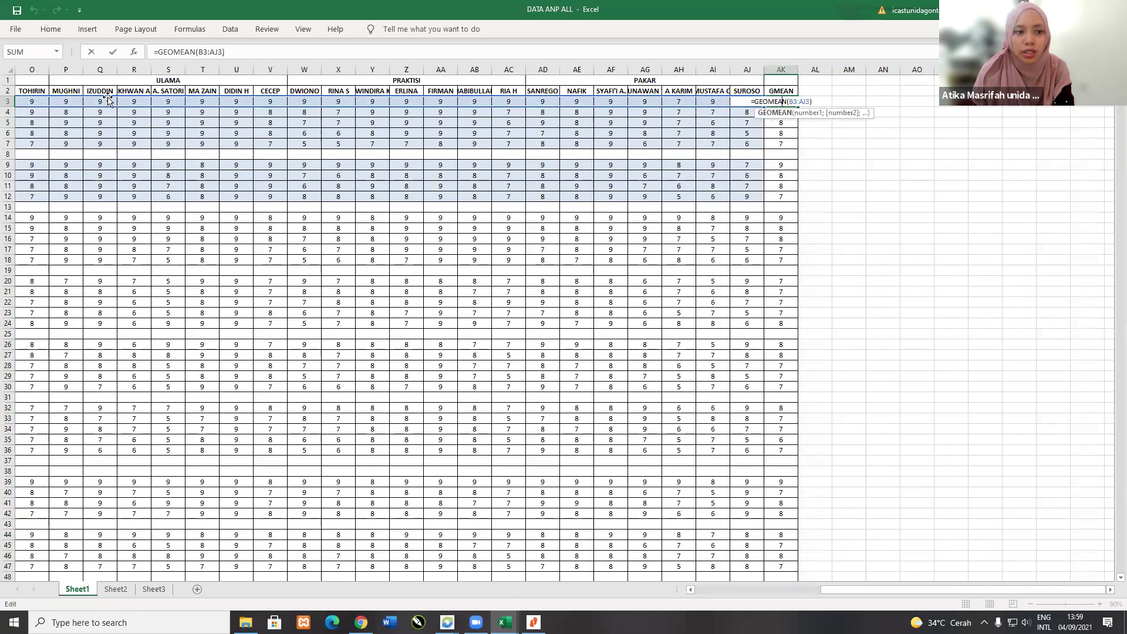
pyautogui.press('Return')
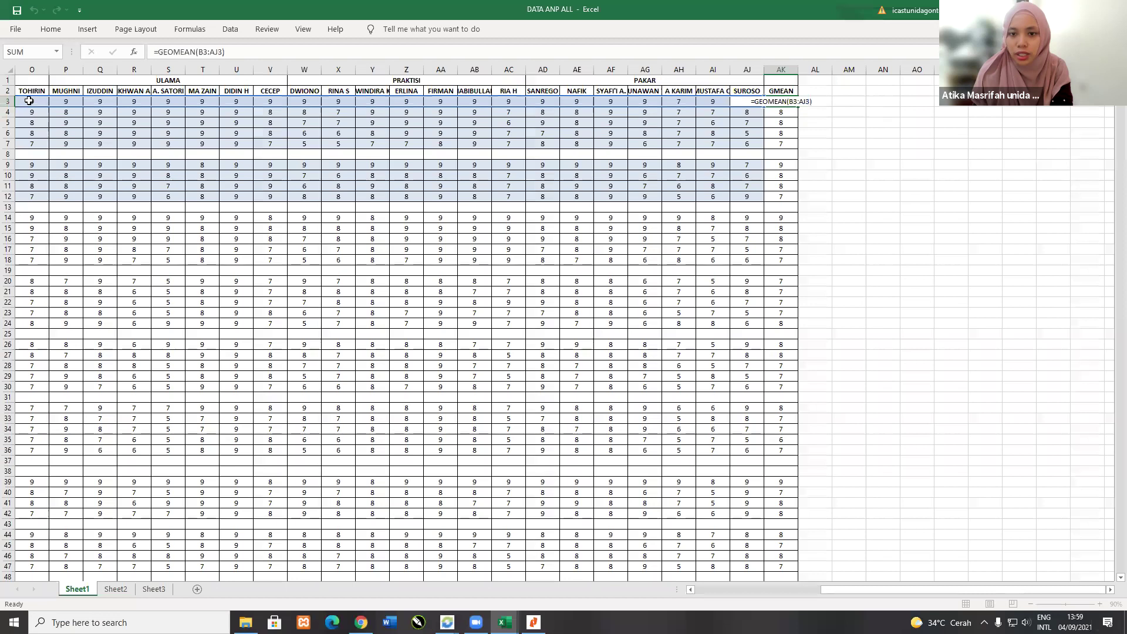
pyautogui.click(559, 81)
pyautogui.press('Left')
pyautogui.press('Left')
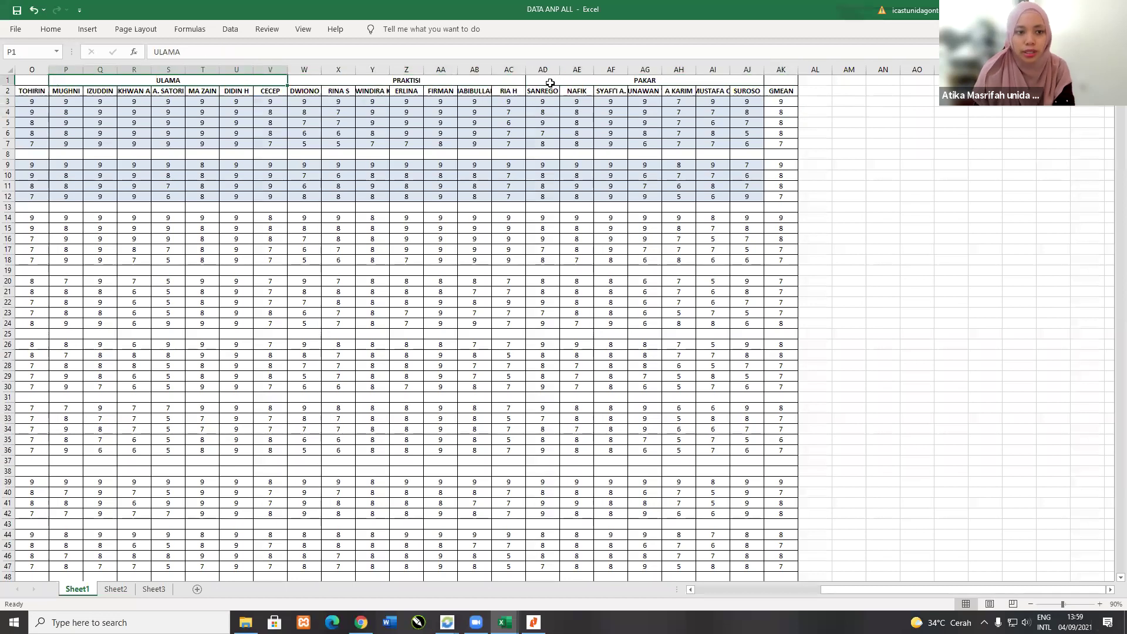
pyautogui.press('Left')
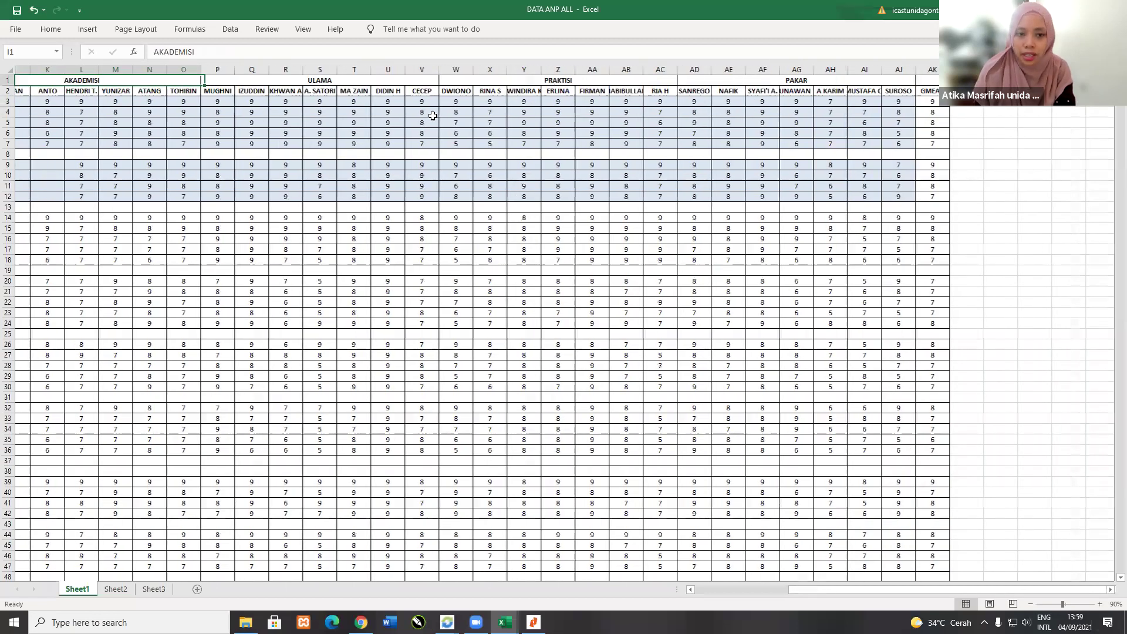
pyautogui.hscroll(-2, 993, 157)
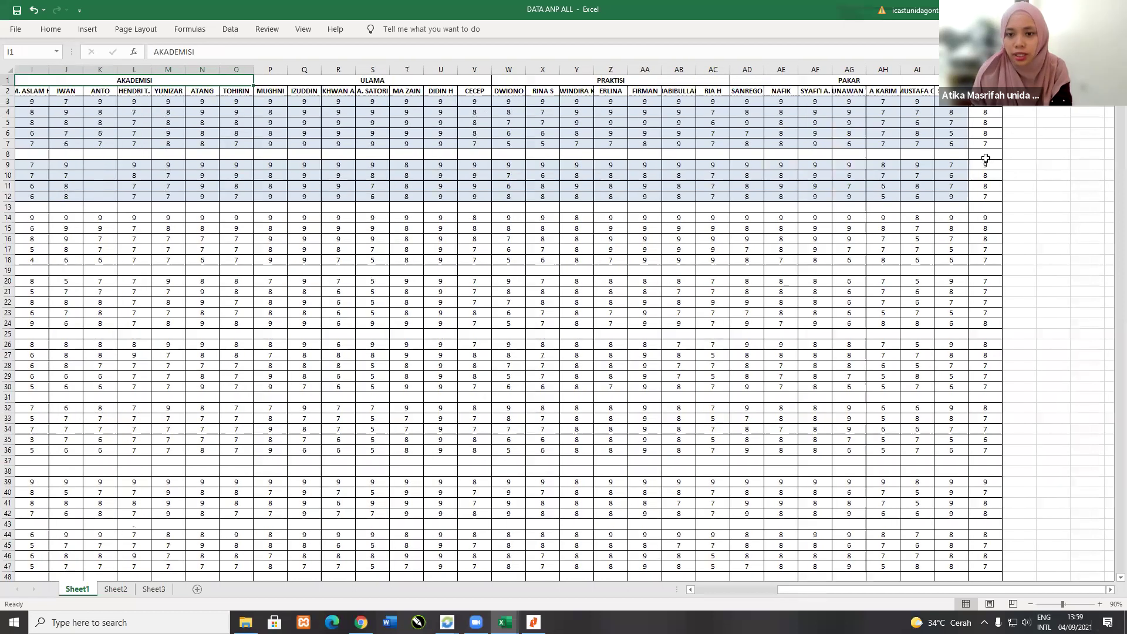
pyautogui.press('Left')
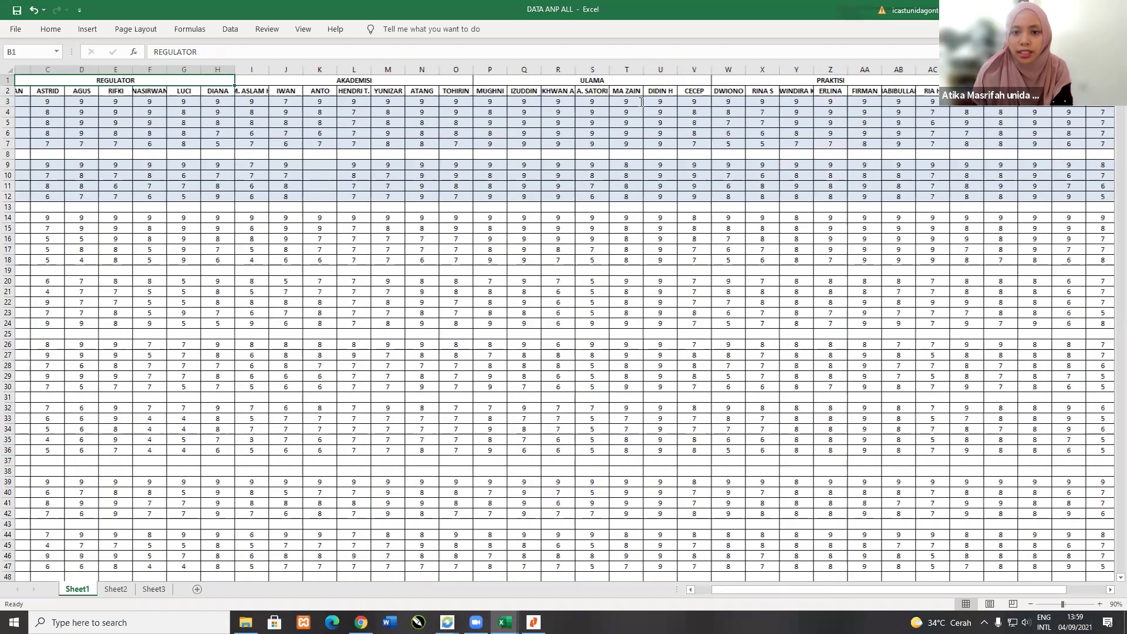
# Step: Review the formula in AK3 once more, close it without changes and return to the sheet's first columns
pyautogui.press('Left')
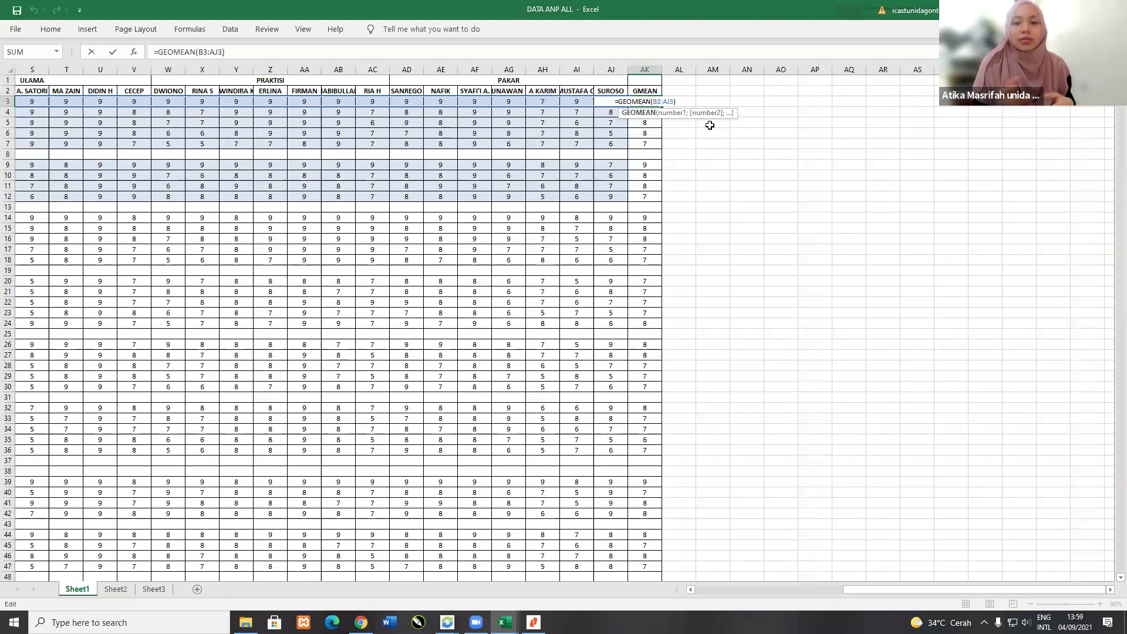
pyautogui.press('Return')
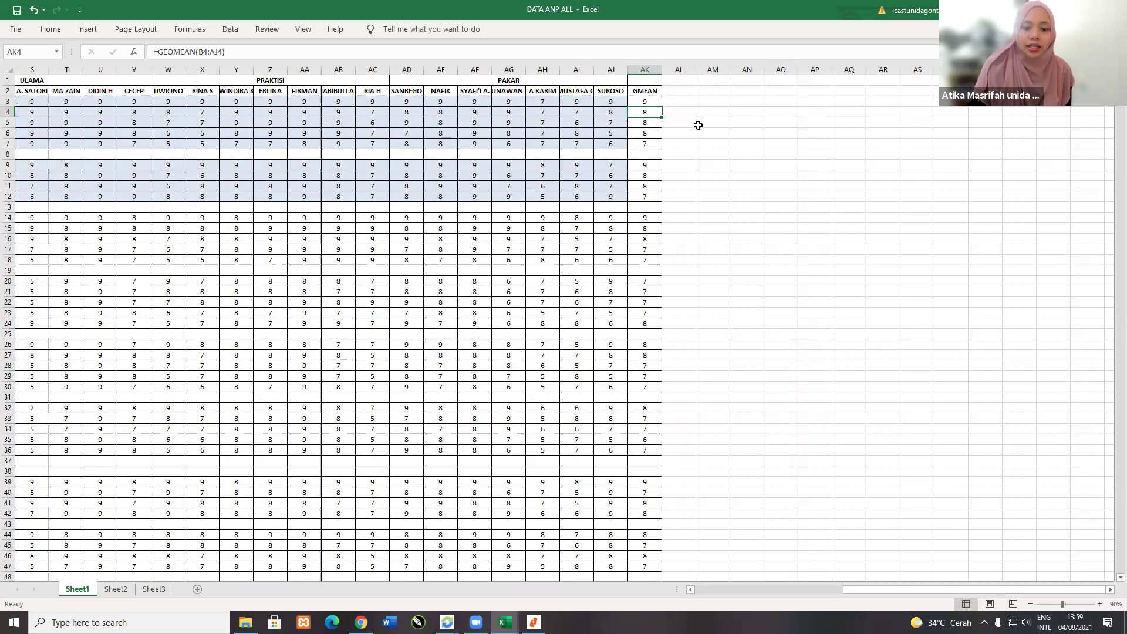
pyautogui.click(698, 235)
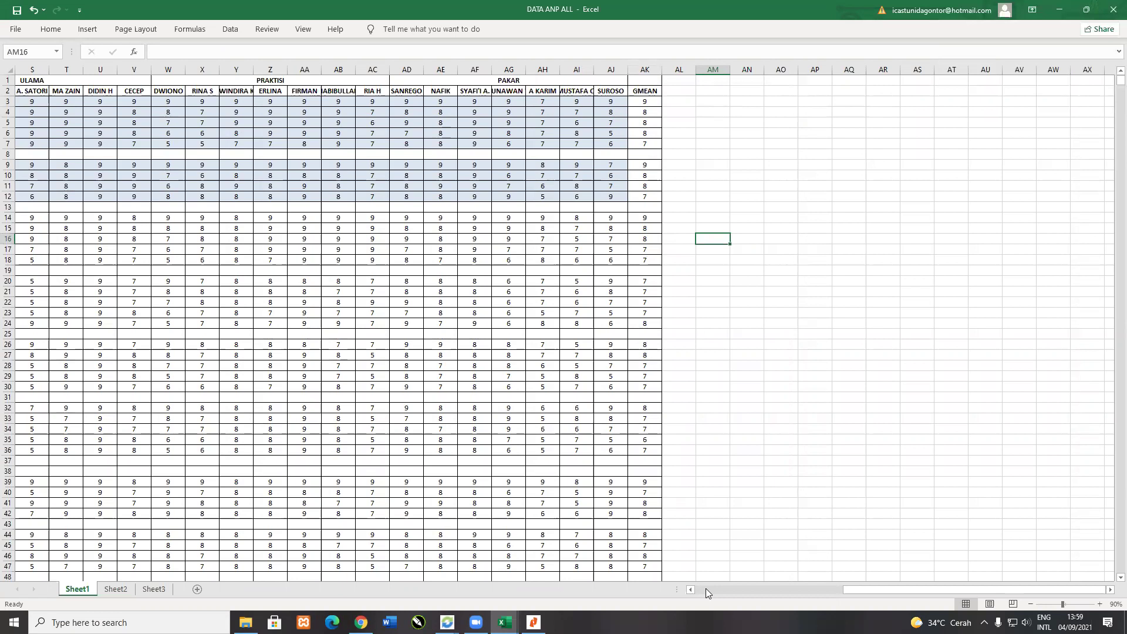
pyautogui.hscroll(-6, 707, 259)
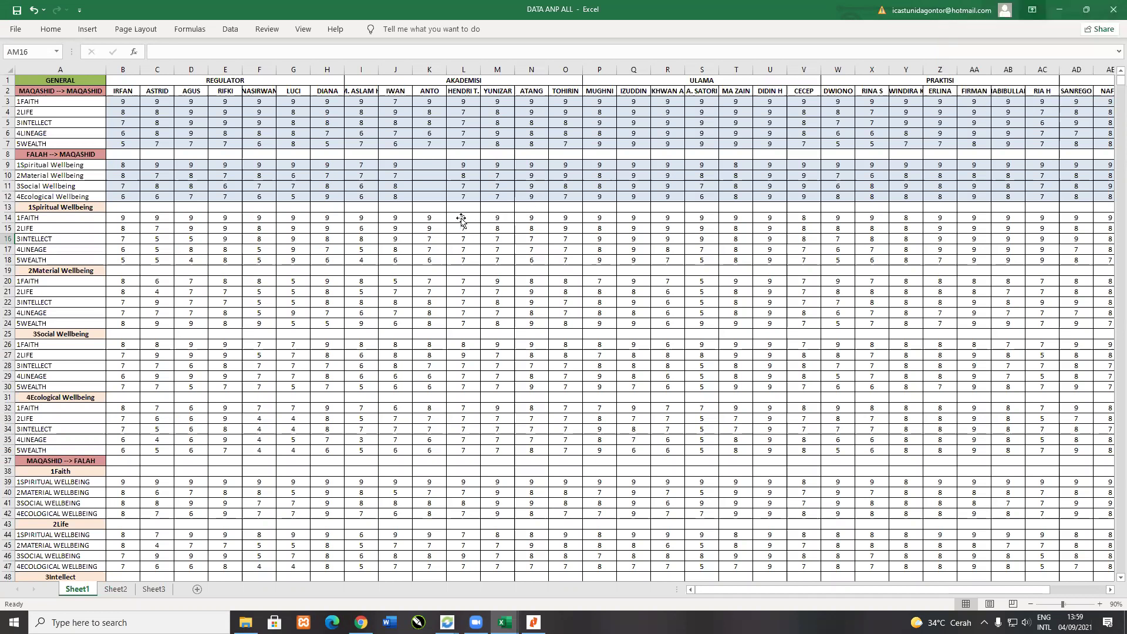
# Step: View the PRIORITY charts in 3 Analisa Hasil, then return to File Explorer and go up to 4. HASIL RUNNING ANP ALL RESPONDENT IBMI
pyautogui.hotkey('alt', 'Tab')
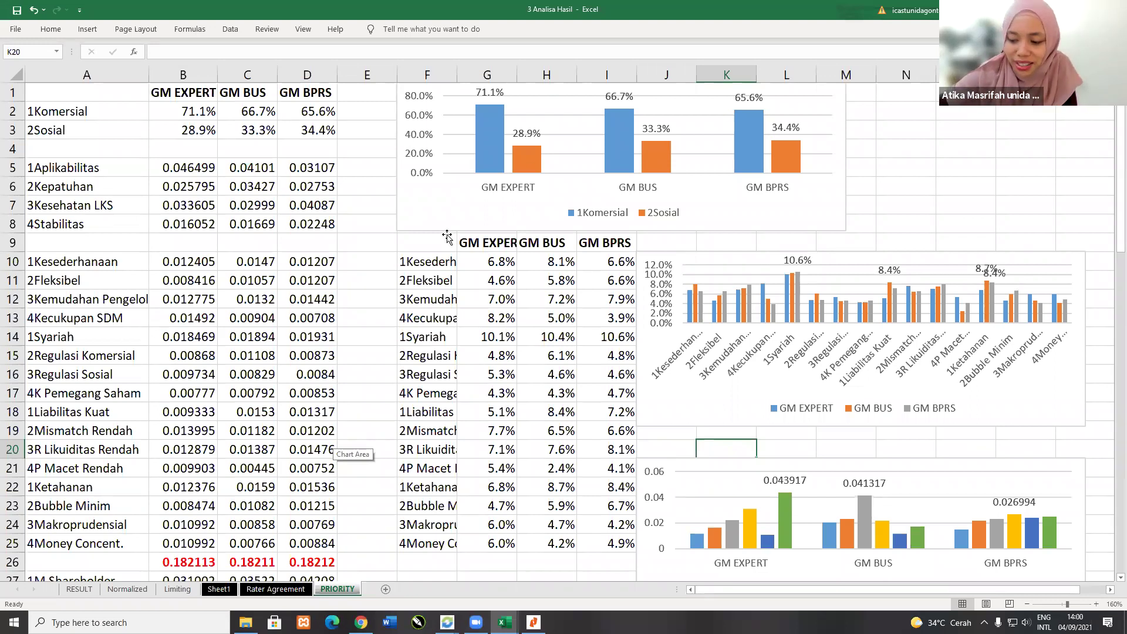
pyautogui.click(886, 177)
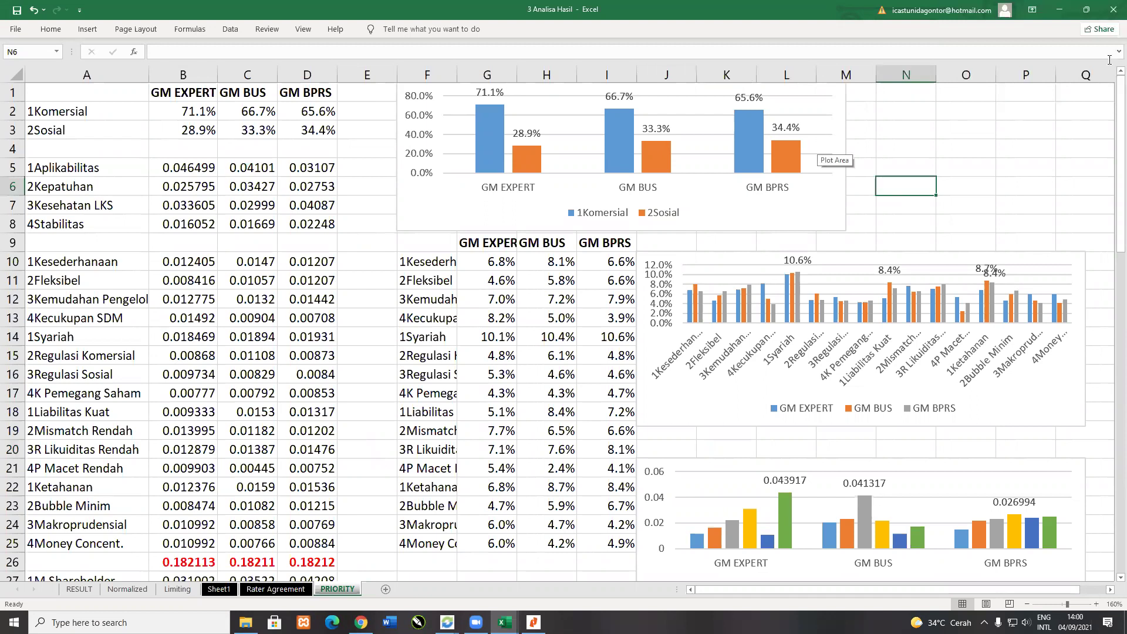
pyautogui.hotkey('alt', 'Tab')
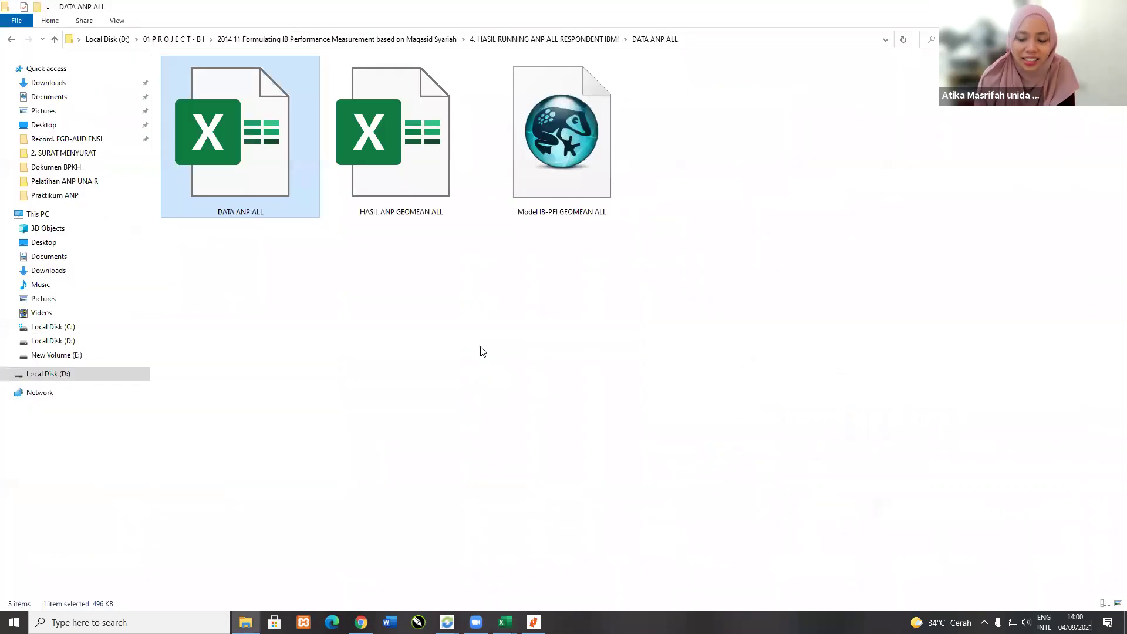
pyautogui.click(480, 352)
pyautogui.press('BackSpace')
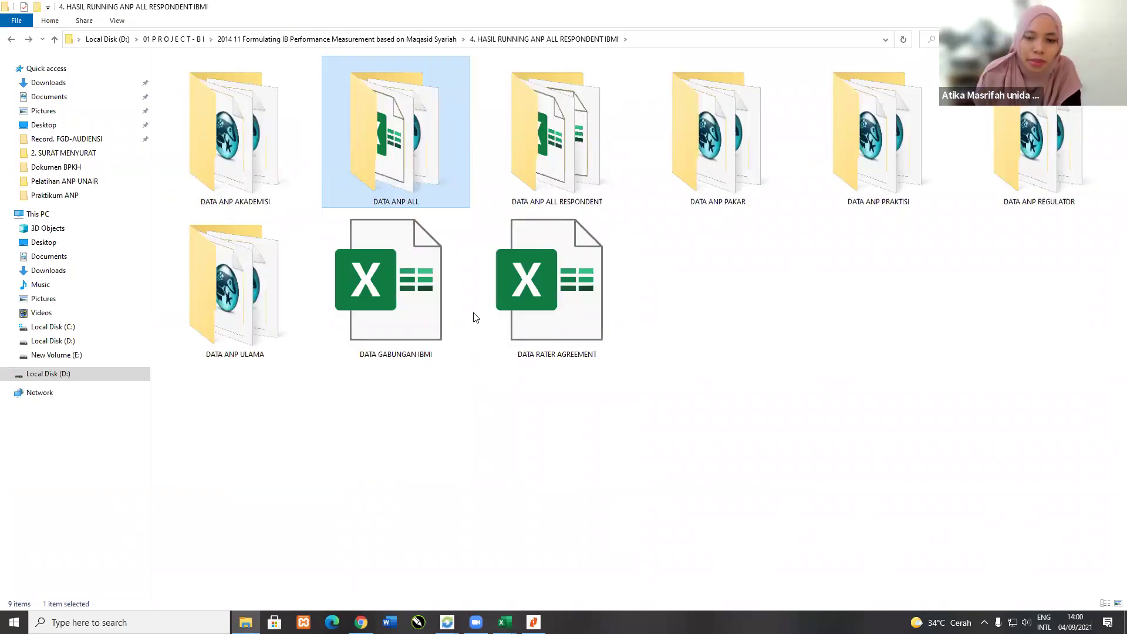
# Step: Open the DATA ANP PAKAR folder and show its workbook and model files as large icons
pyautogui.click(617, 158)
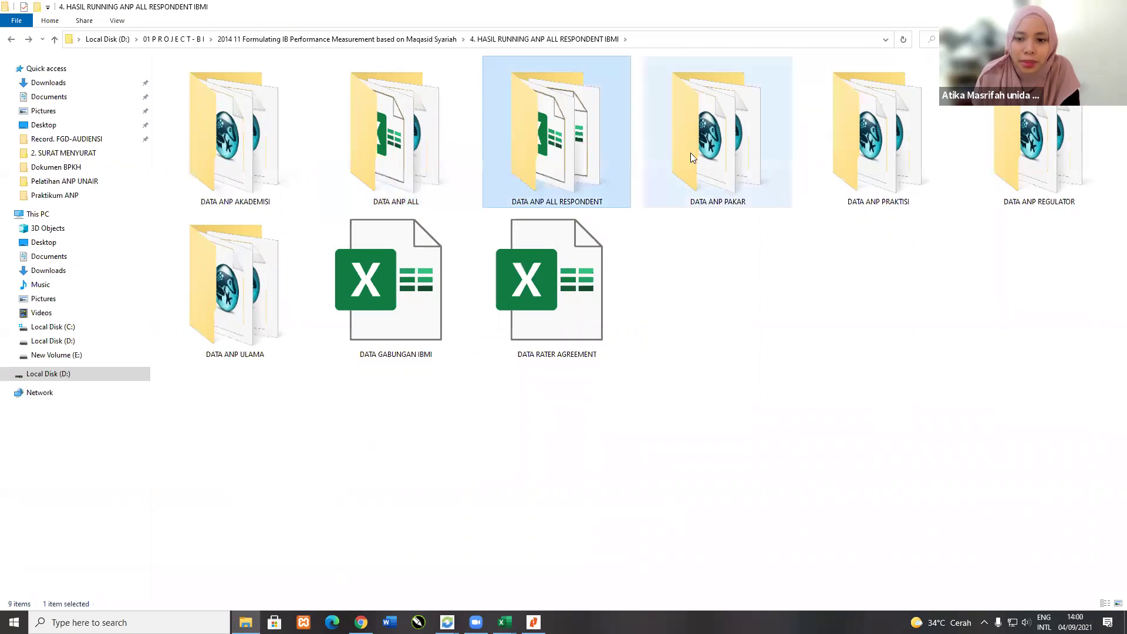
pyautogui.doubleClick(691, 157)
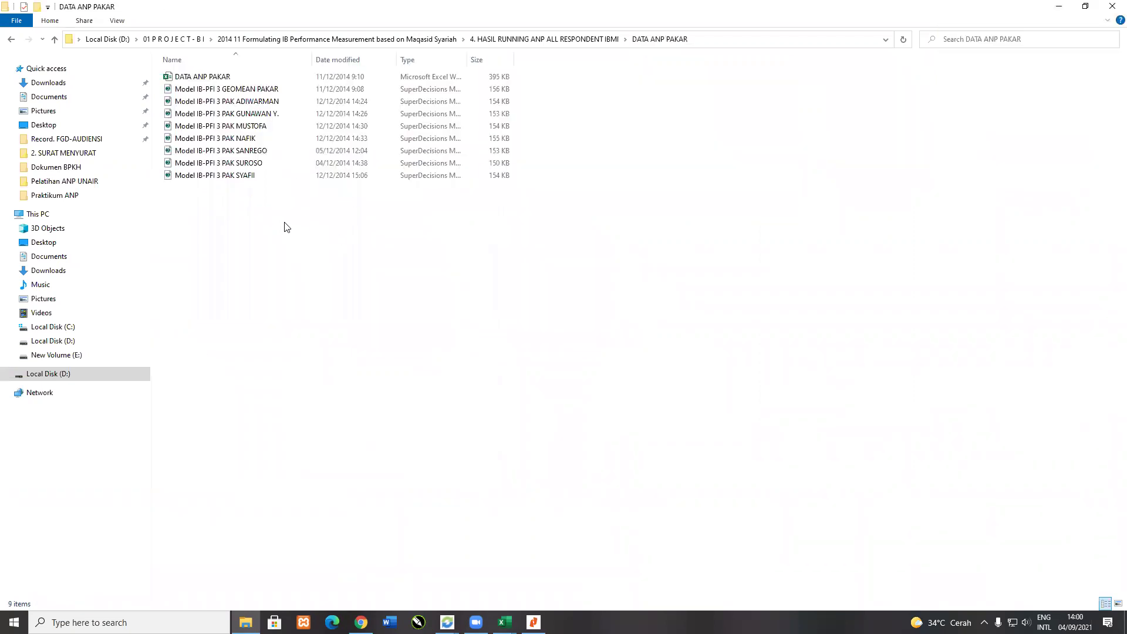
pyautogui.hotkey('ctrl', 'shift', '5')
pyautogui.hotkey('ctrl', 'shift', '3')
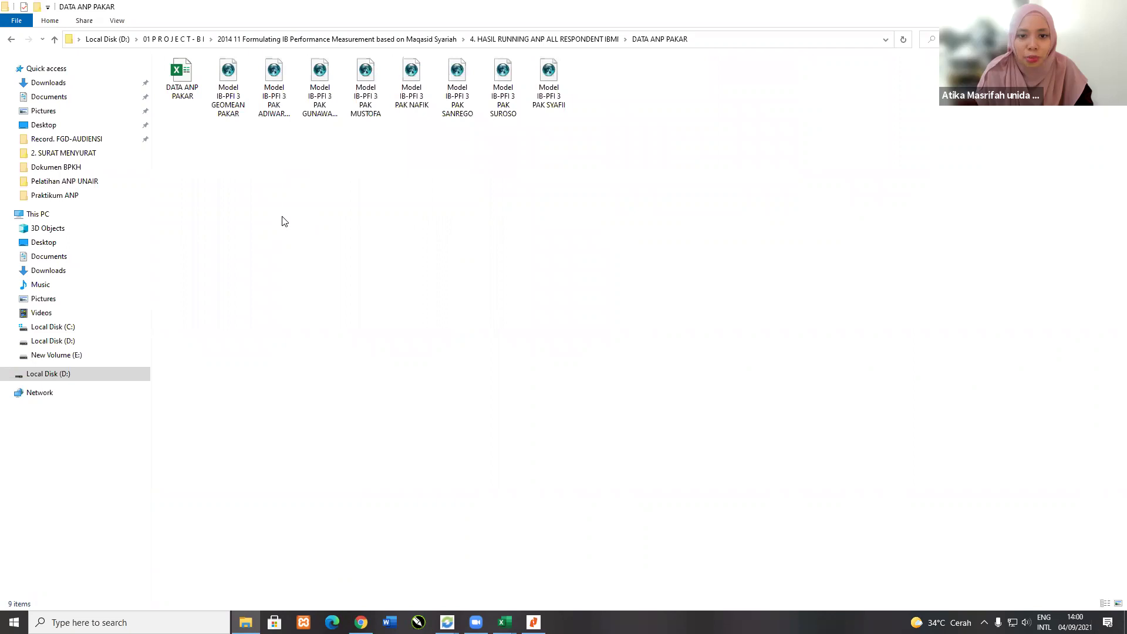
pyautogui.hotkey('ctrl', 'shift', '2')
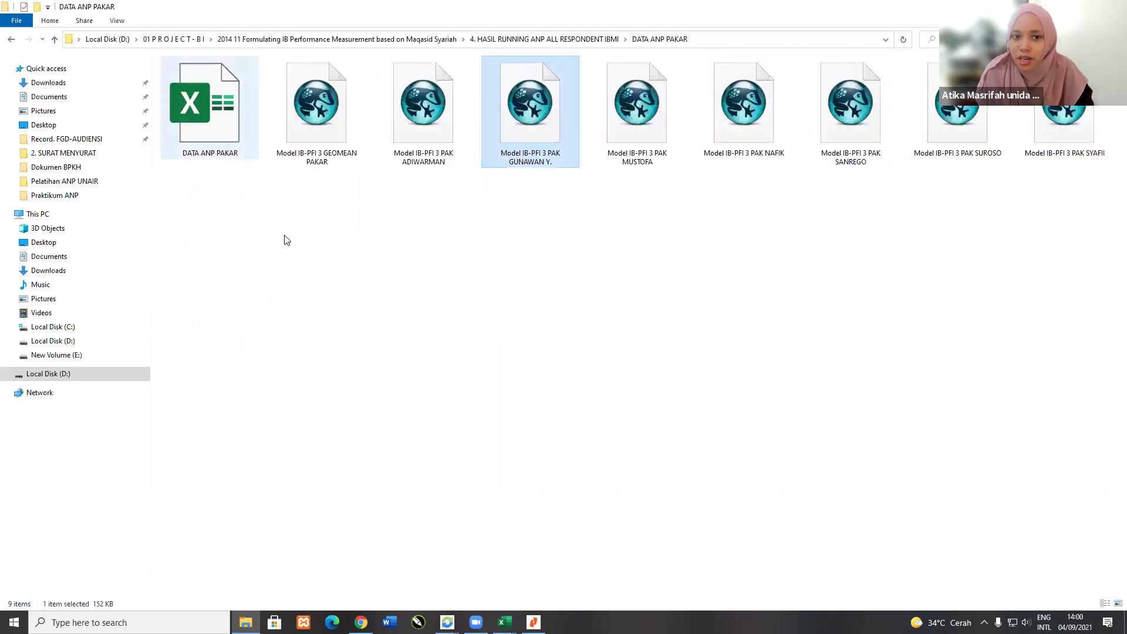
pyautogui.click(299, 232)
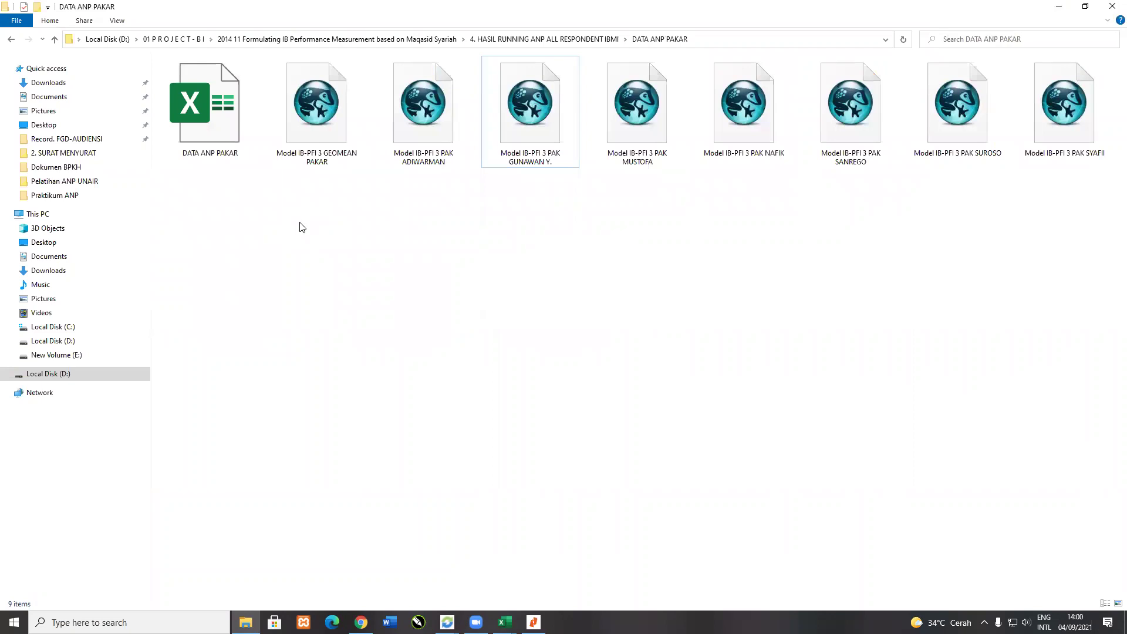
# Step: View the DATA ANP PRAKTISI folder's files with enlarged icons, then return to 4. HASIL RUNNING ANP ALL RESPONDENT IBMI
pyautogui.hotkey('alt', 'Up')
pyautogui.press('Right')
pyautogui.press('Return')
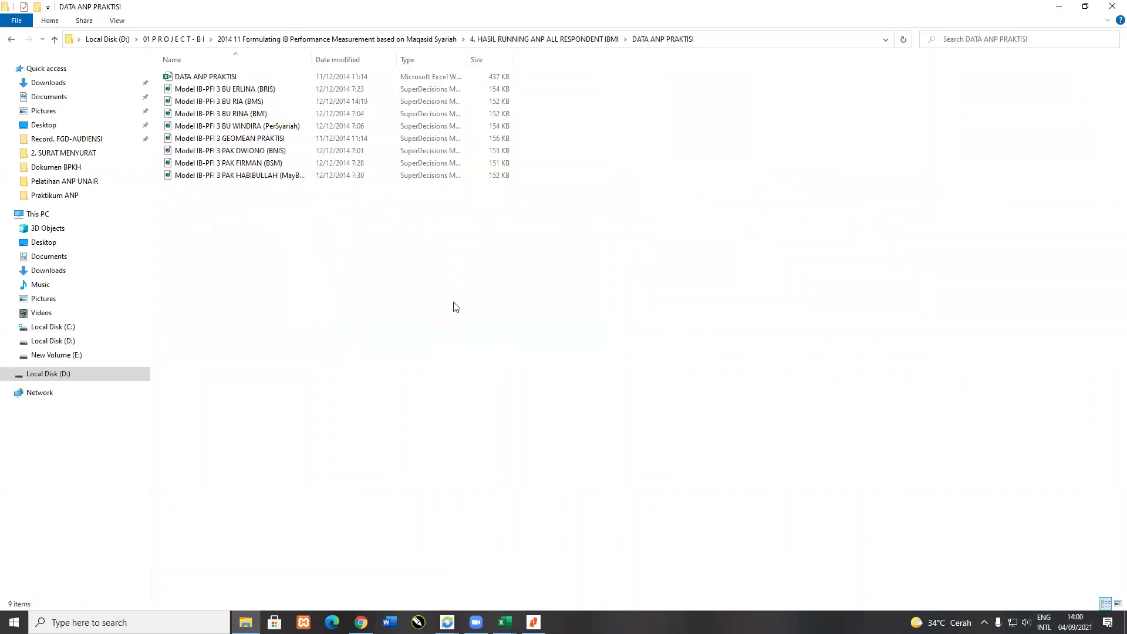
pyautogui.keyDown('ctrl'); pyautogui.scroll(5, 377, 321); pyautogui.keyUp('ctrl')
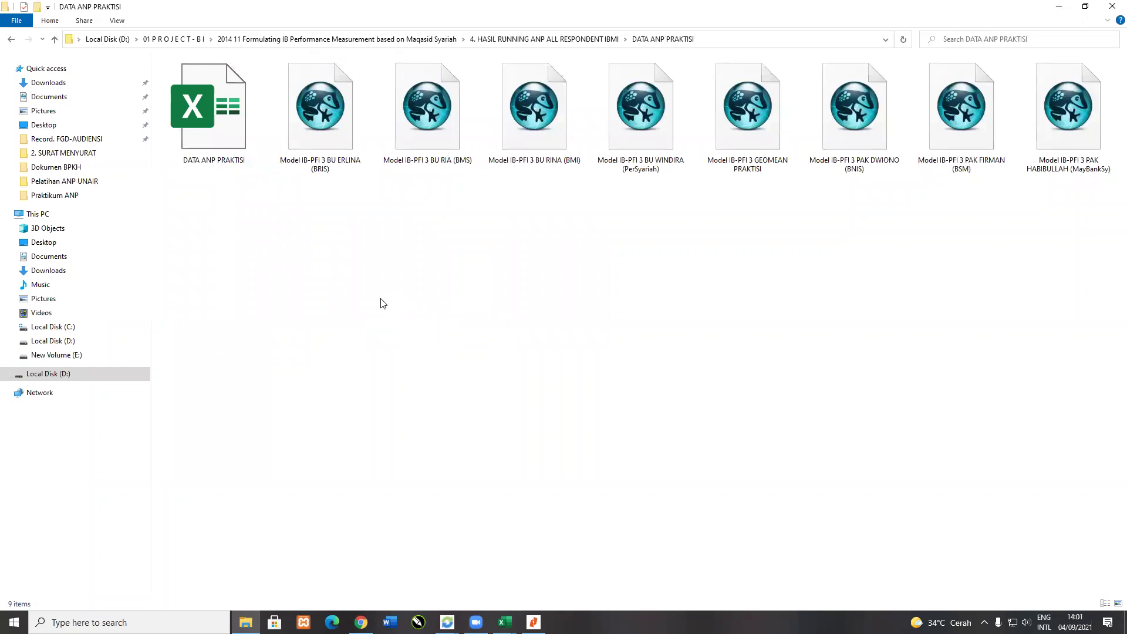
pyautogui.hotkey('alt', 'Left')
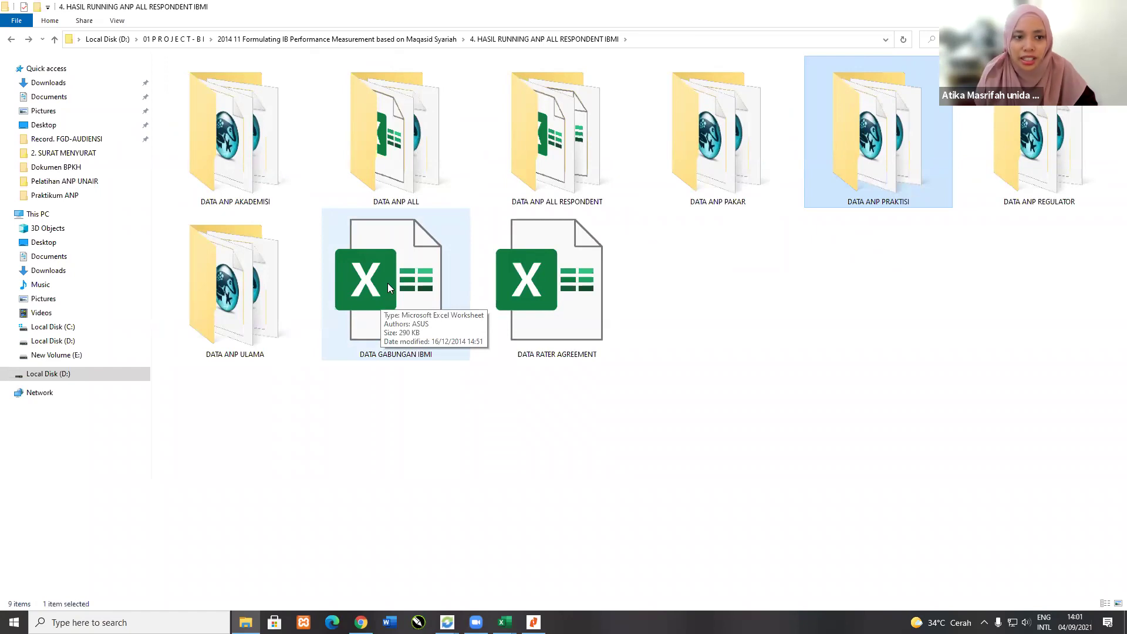
# Step: Switch to the individual respondent's IB-PFI 3 model in Super Decisions and nudge the FALAH cluster slightly right, above MAQASID AL-SHARI'AH
pyautogui.moveTo(447, 623)
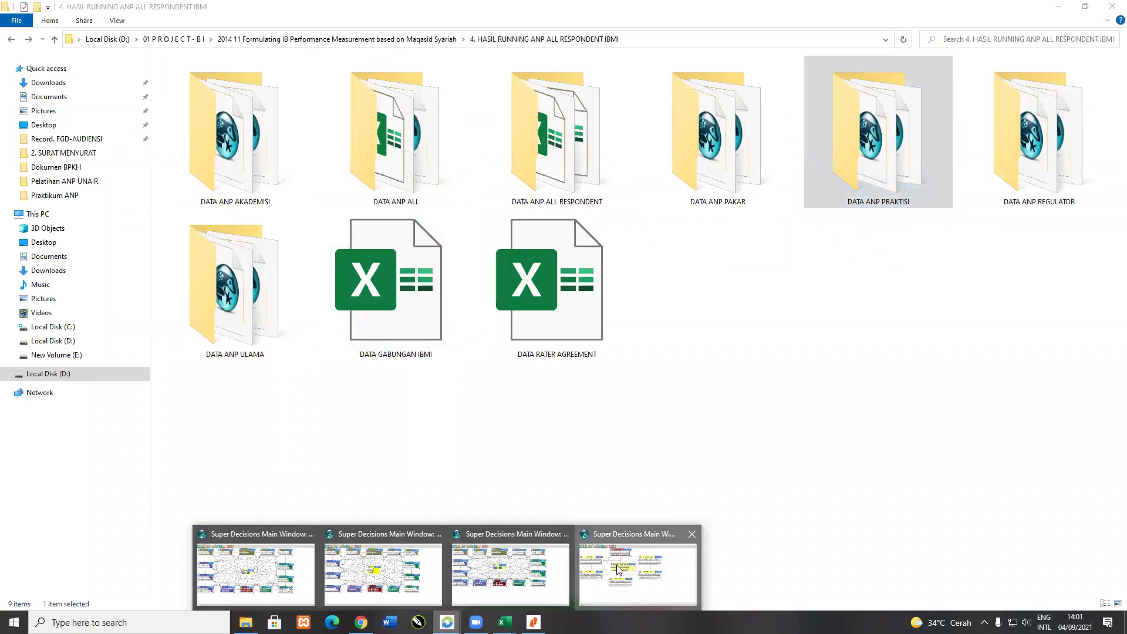
pyautogui.click(521, 581)
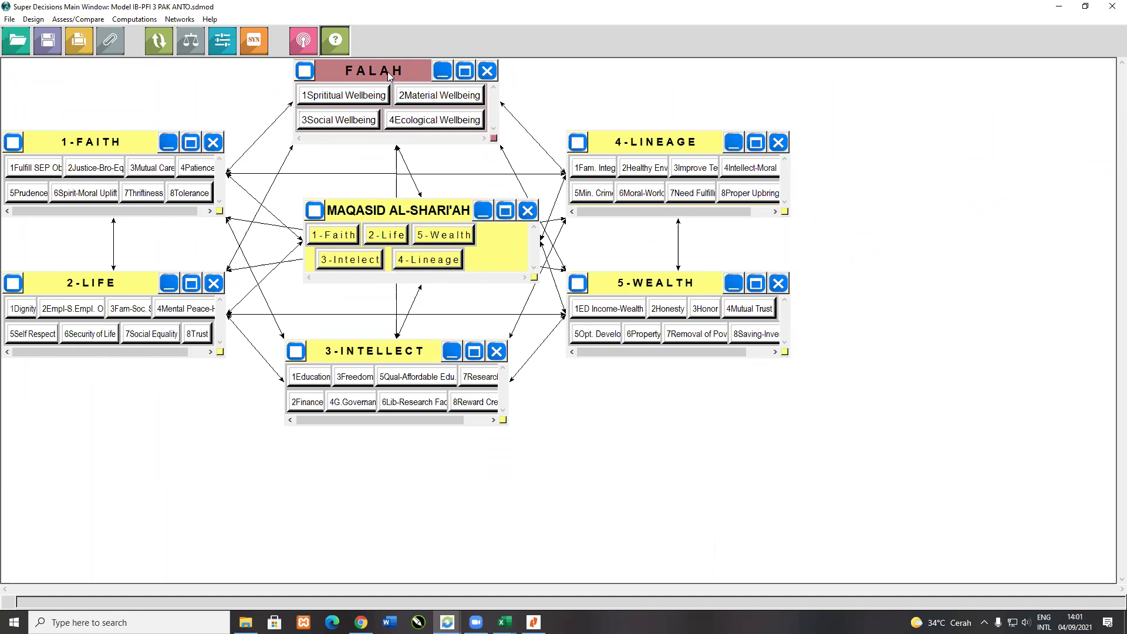
pyautogui.moveTo(388, 72); pyautogui.dragTo(397, 73)
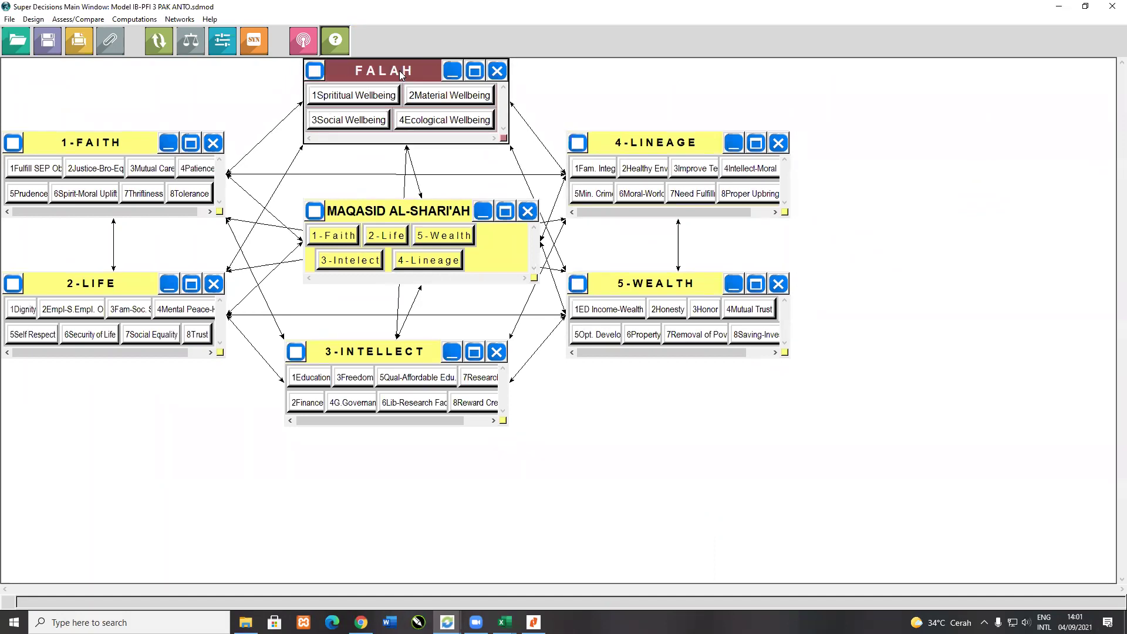
pyautogui.click(549, 453)
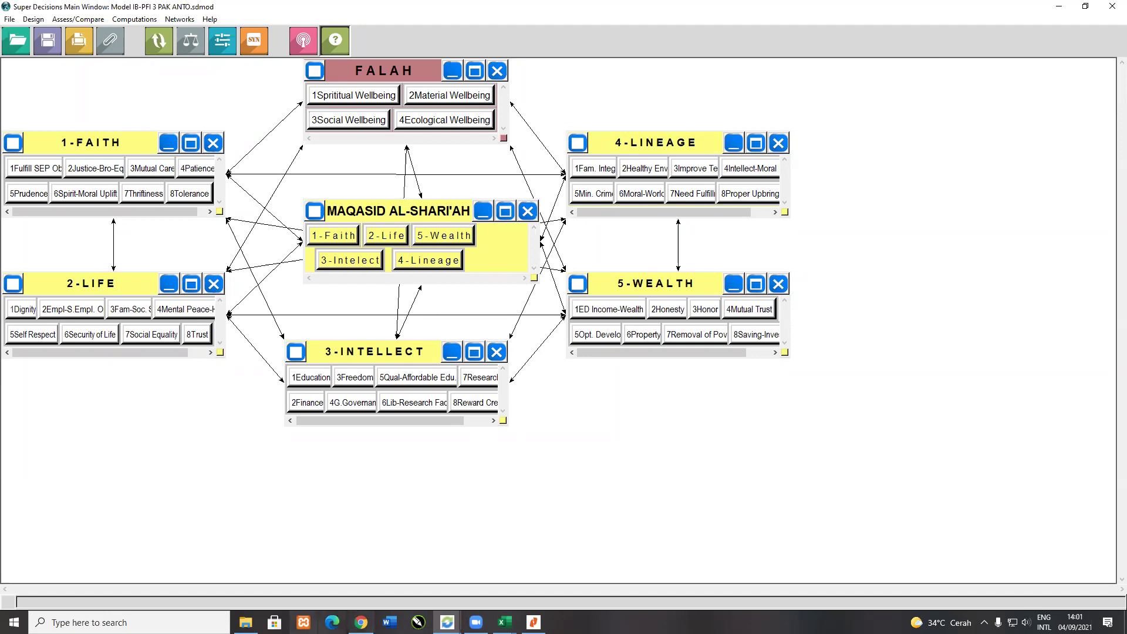
# Step: Switch to File Explorer and go up to the 01 PROJECT-BI folder
pyautogui.hotkey('alt', 'Tab')
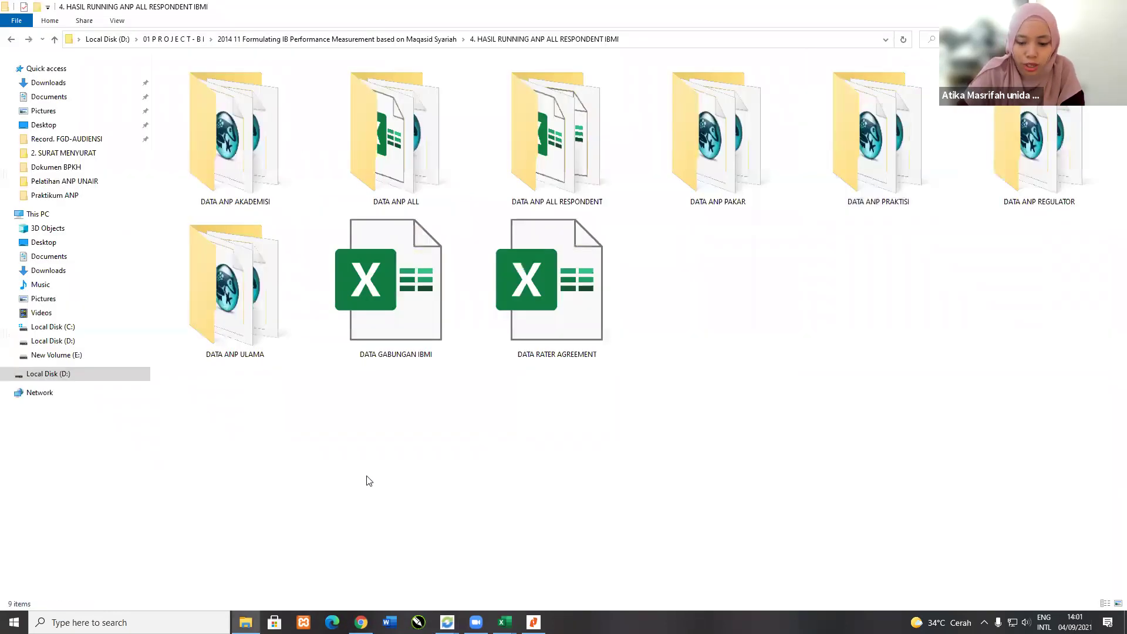
pyautogui.hotkey('alt', 'Up')
pyautogui.hotkey('alt', 'Up')
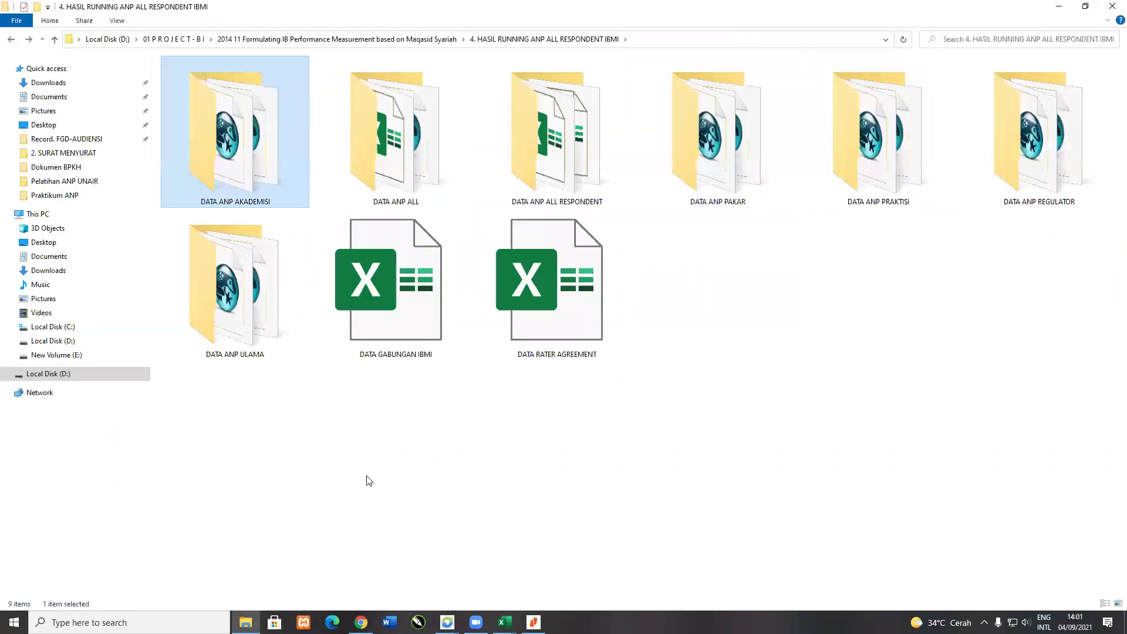
pyautogui.hotkey('alt', 'Up')
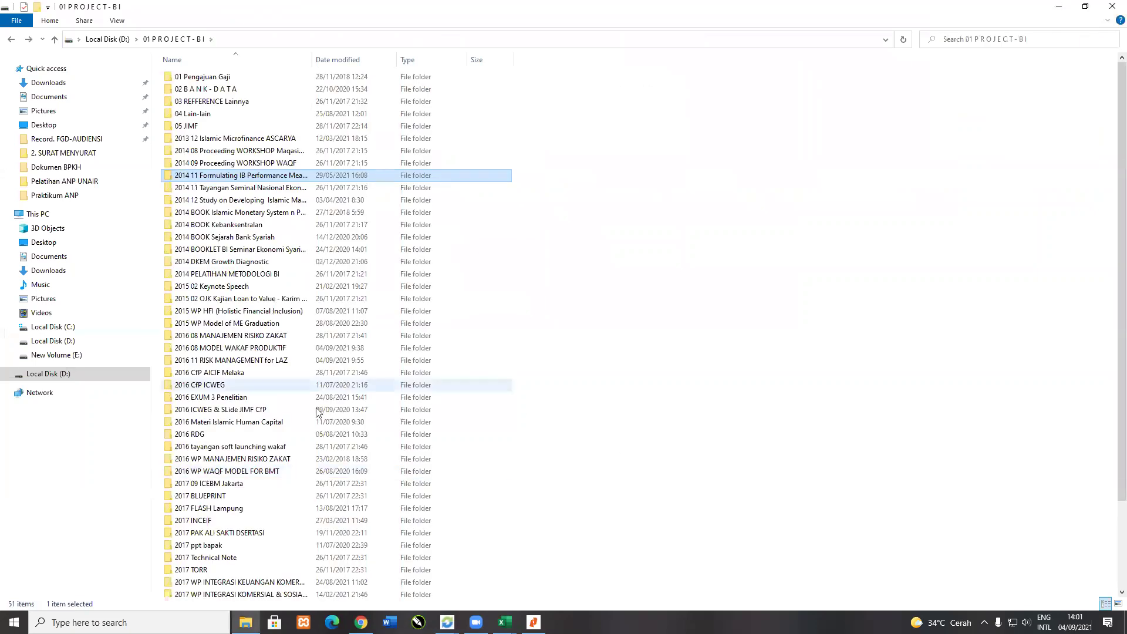
pyautogui.scroll(-1, 415, 415)
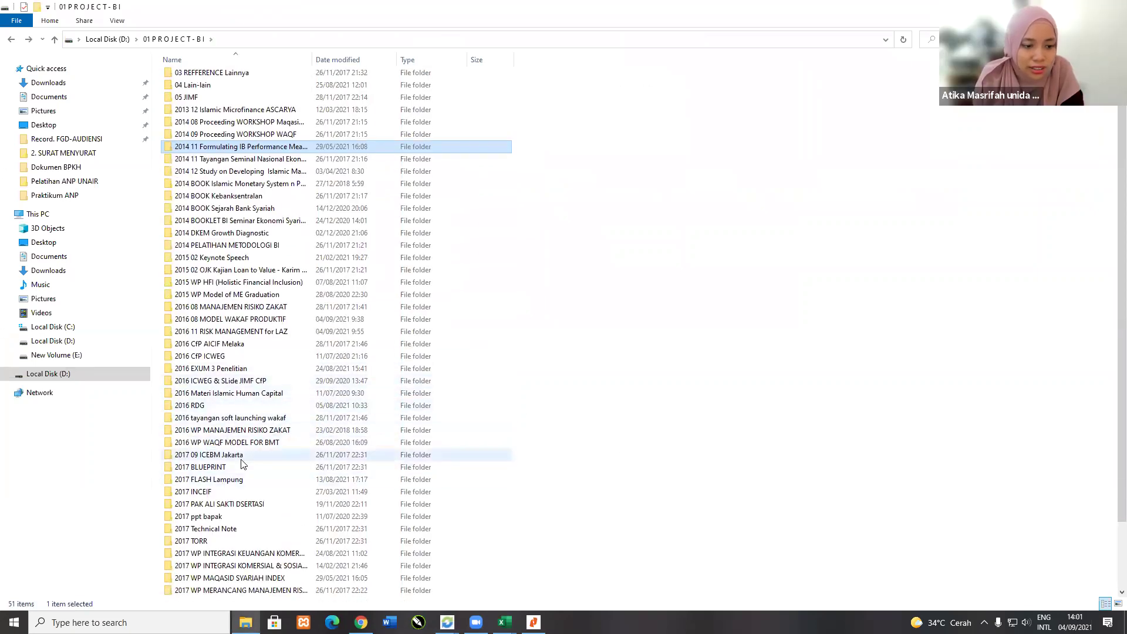
pyautogui.scroll(-1, 241, 464)
pyautogui.doubleClick(261, 517)
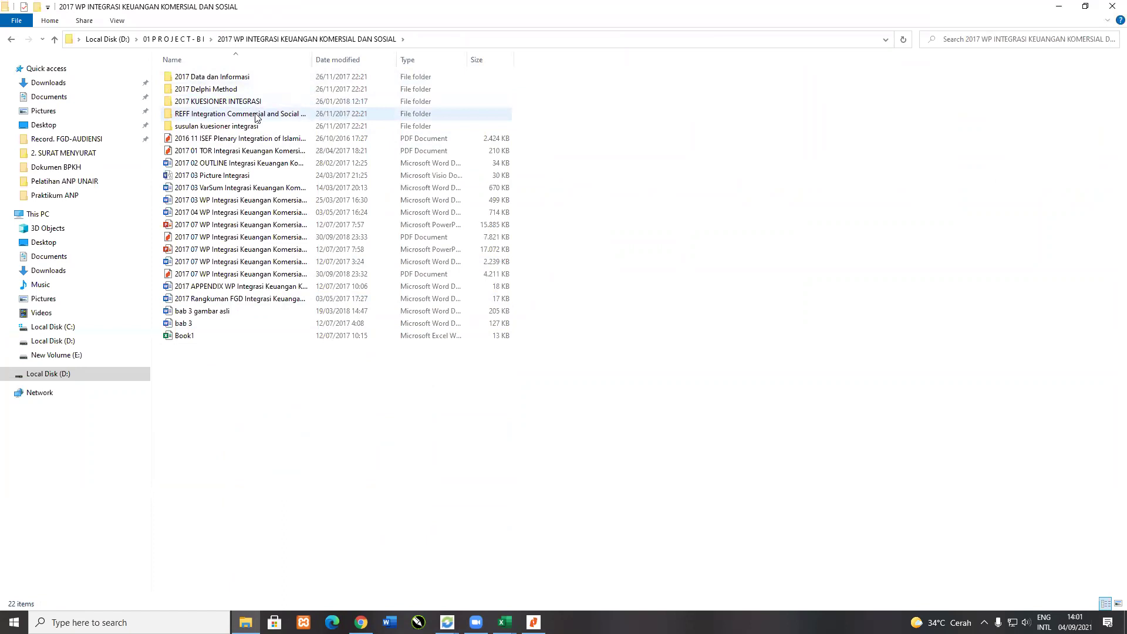
pyautogui.doubleClick(264, 81)
pyautogui.press('BackSpace')
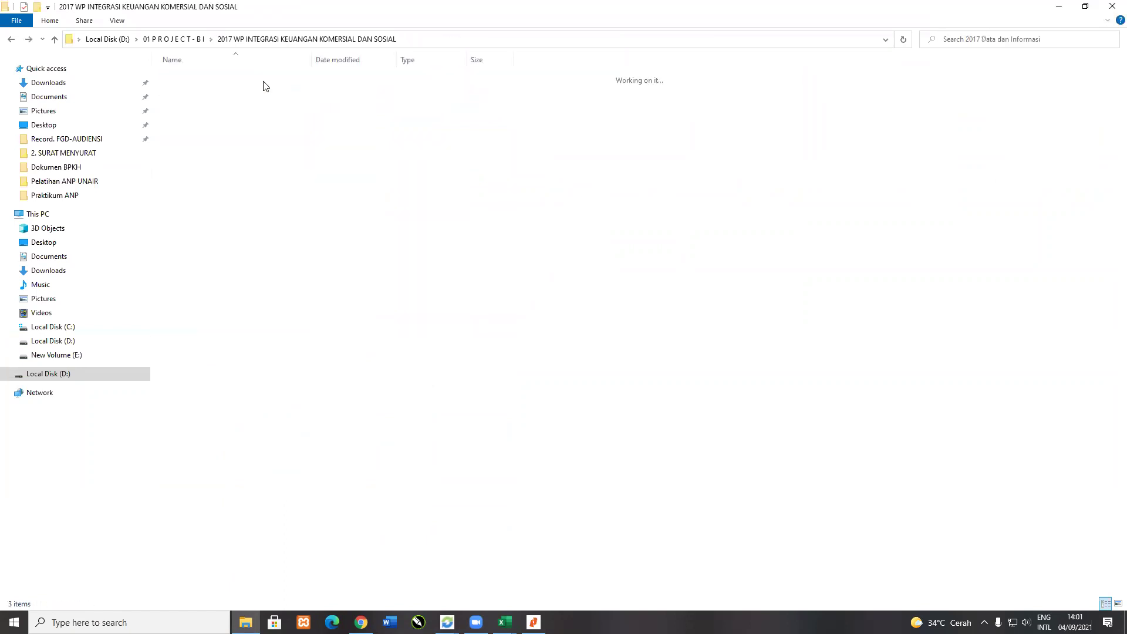
pyautogui.press('BackSpace')
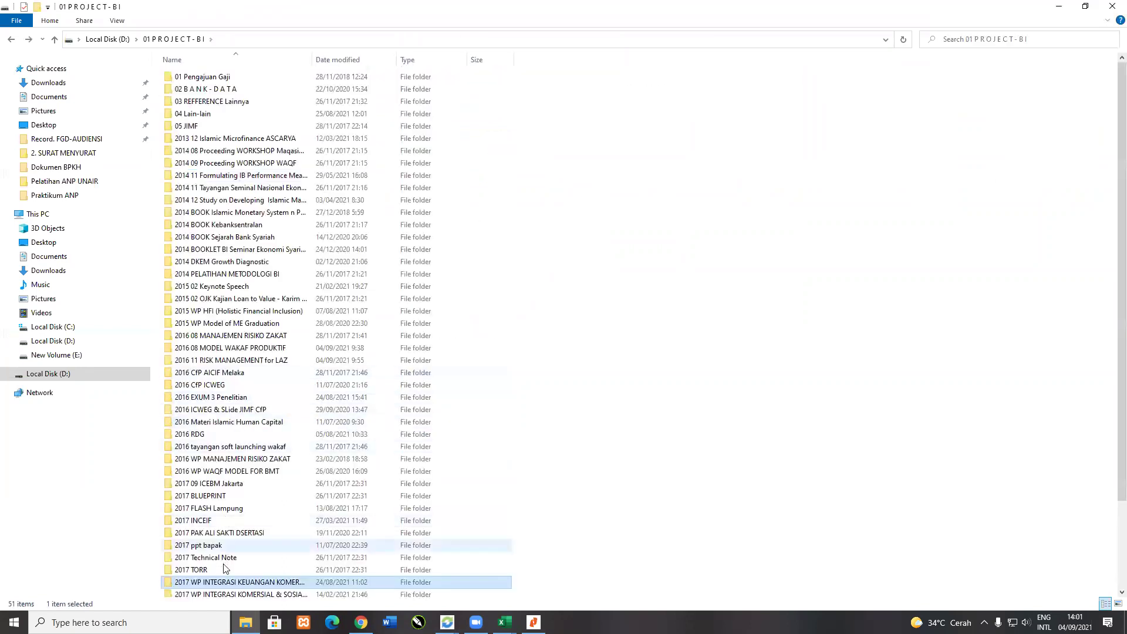
# Step: Open 2017 06 RUNNING ANP Integrasi inside 2017 WP INTEGRASI KOMERSIAL & SOSIAL ISLAM and widen the Name column to show full file names
pyautogui.doubleClick(241, 595)
pyautogui.doubleClick(252, 79)
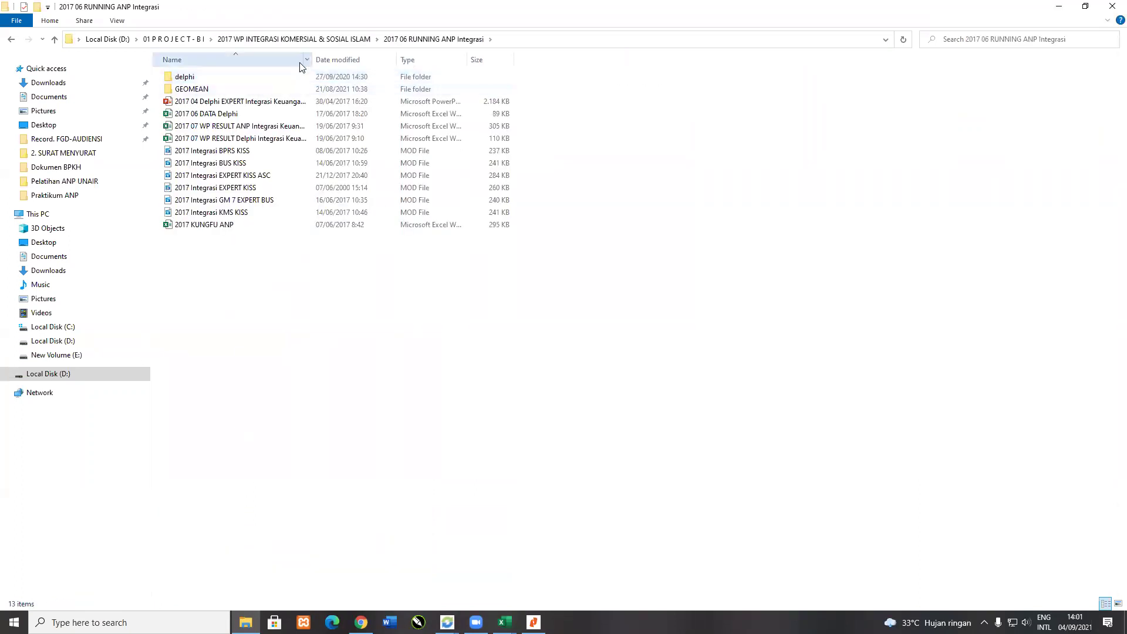
pyautogui.moveTo(310, 57); pyautogui.dragTo(408, 57)
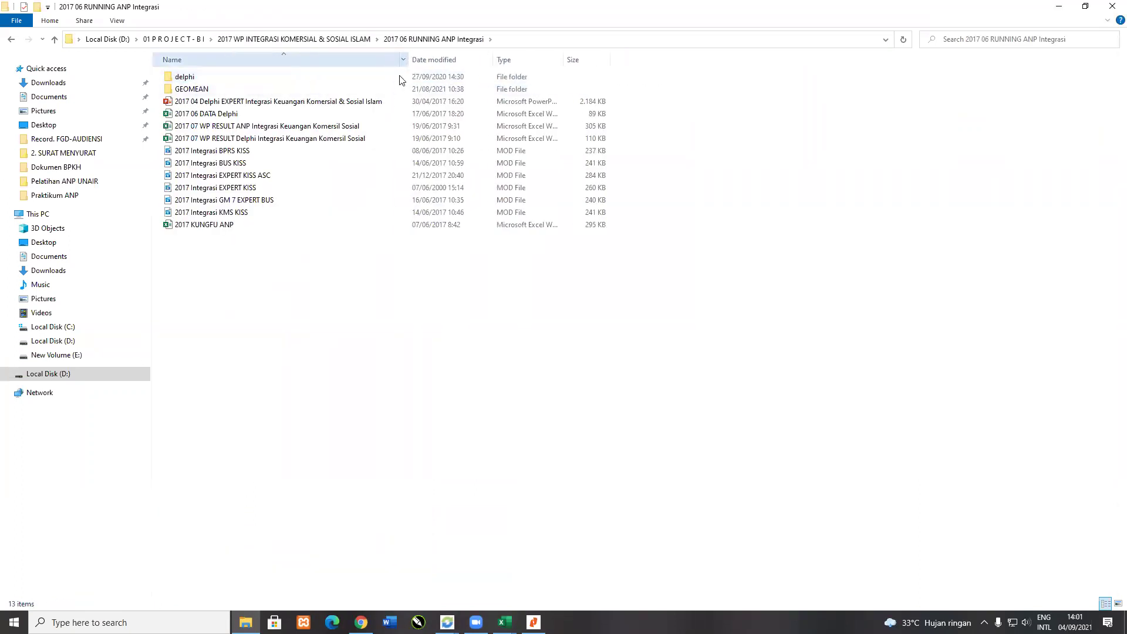
# Step: Open the workbook 2017 07 WP RESULT ANP Integrasi Keuangan Komersil Sosial and show its Result ANP sheet
pyautogui.click(282, 125)
pyautogui.hotkey('alt', 'Tab')
pyautogui.hotkey('ctrl', 'space')
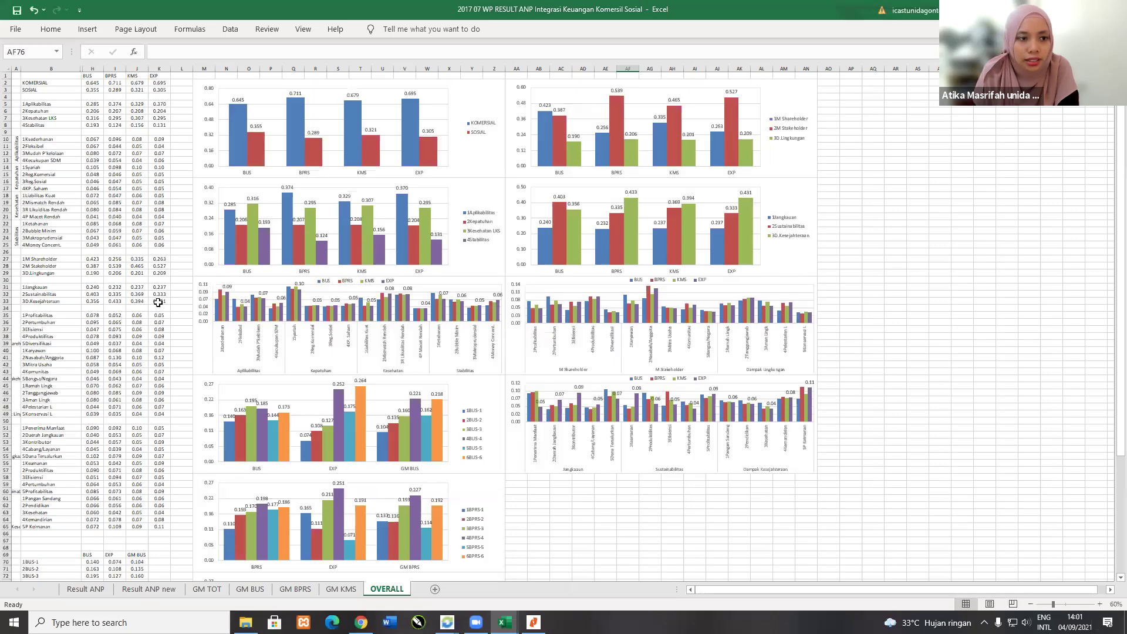
pyautogui.click(159, 301)
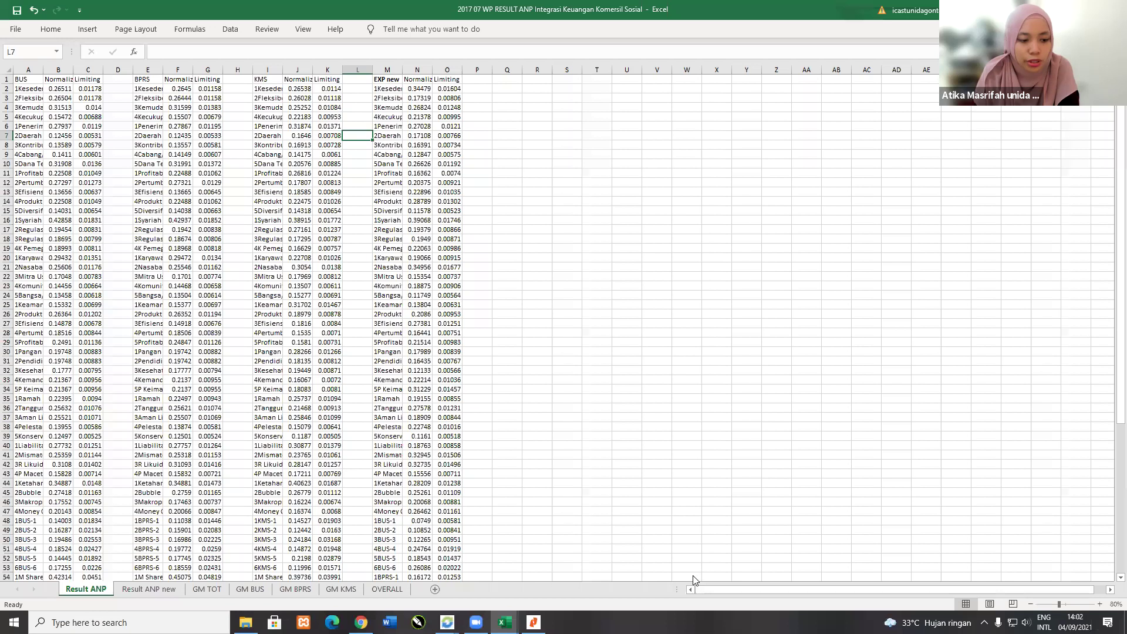
# Step: Look through the Result ANP new, GM TOT, GM BUS, GM BPRS and GM KMS sheets in turn
pyautogui.click(168, 587)
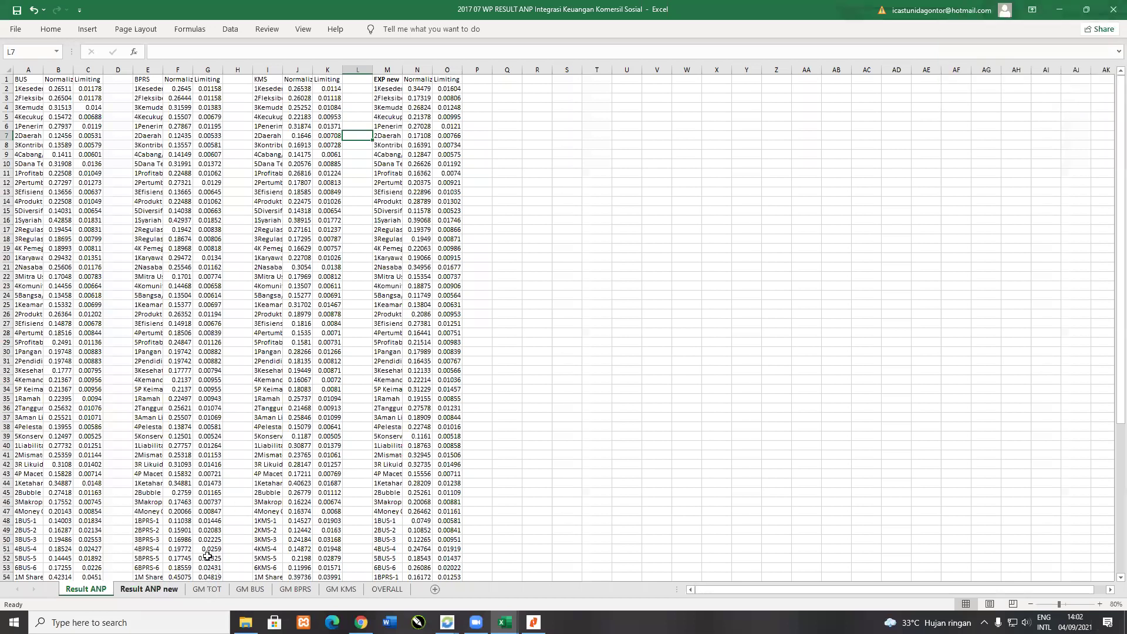
pyautogui.click(209, 590)
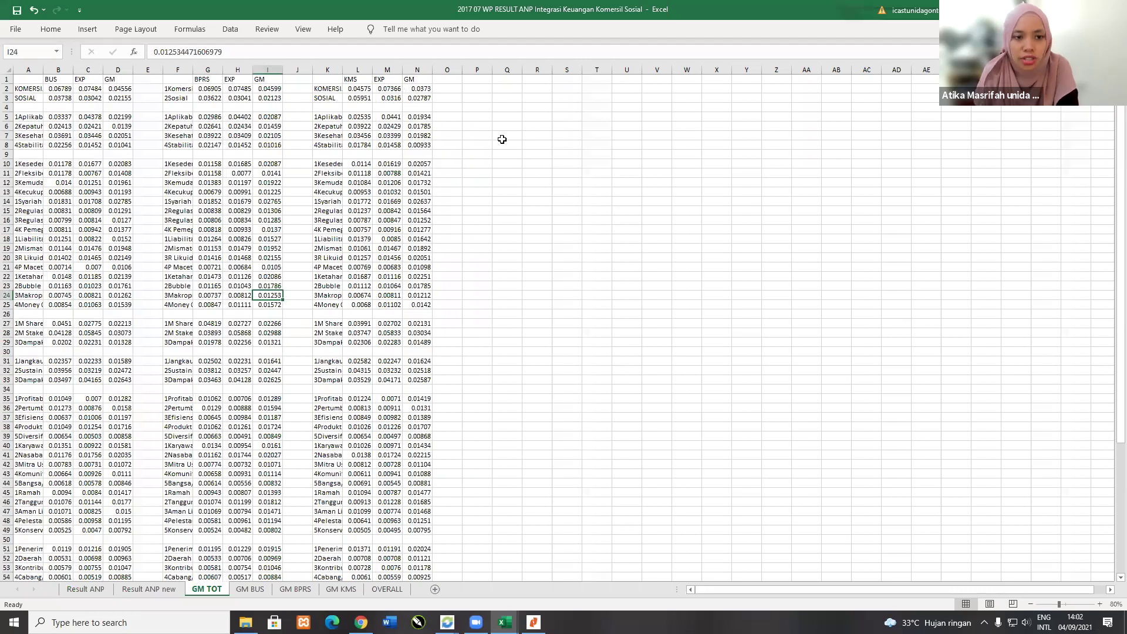
pyautogui.click(252, 590)
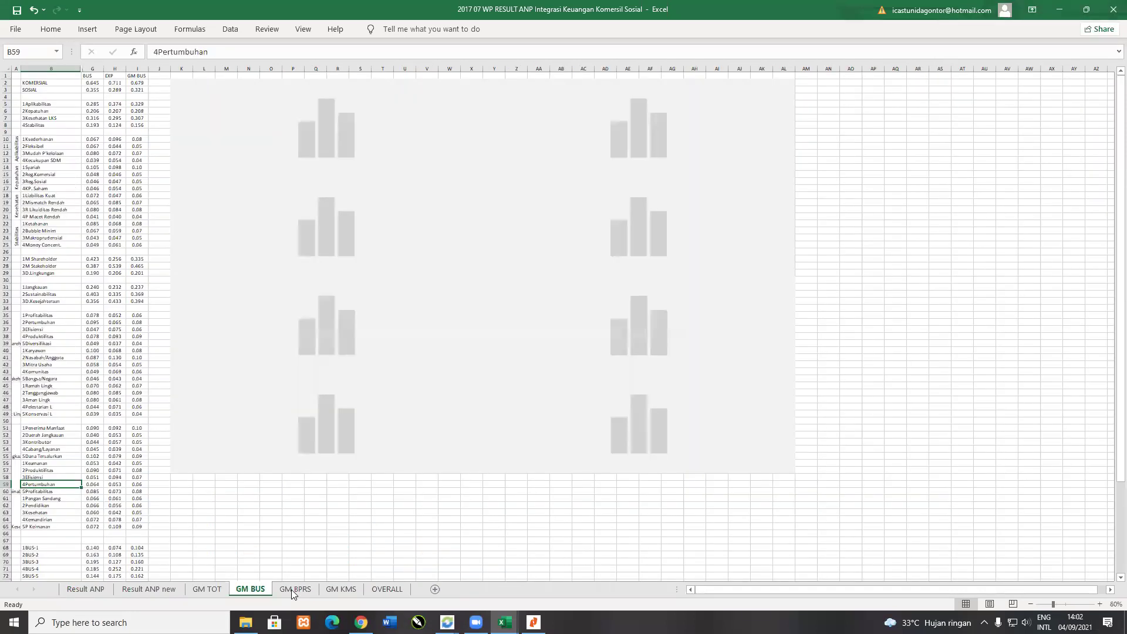
pyautogui.click(292, 590)
pyautogui.click(355, 588)
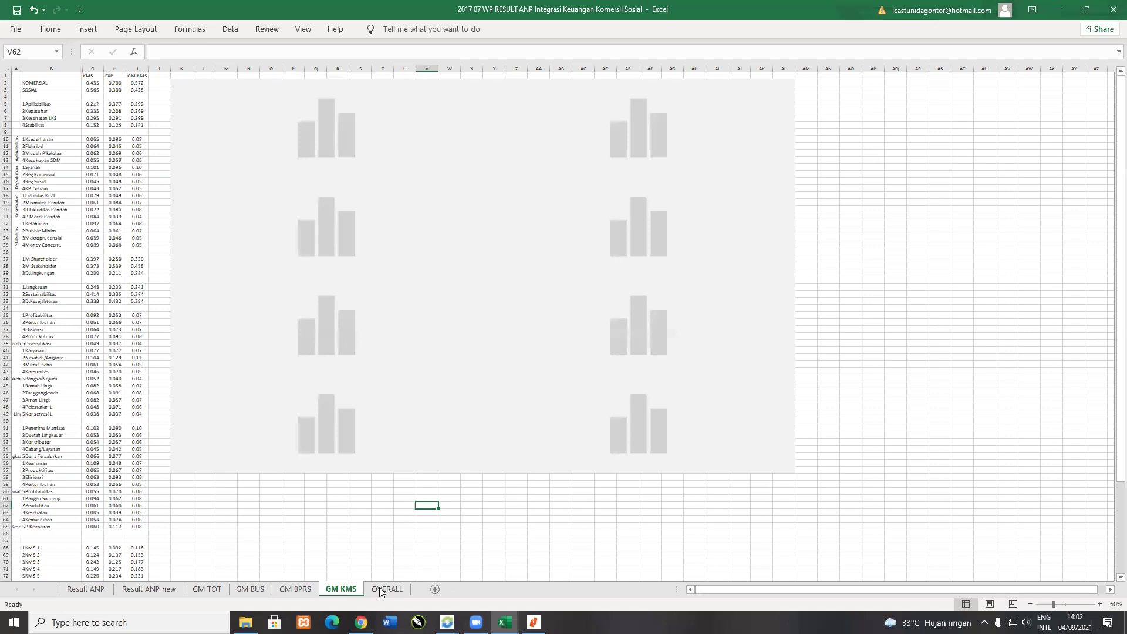
# Step: Examine the tables and charts comparing BUS, BPRS, KMS and EXP on the OVERALL sheet
pyautogui.click(390, 589)
pyautogui.click(124, 415)
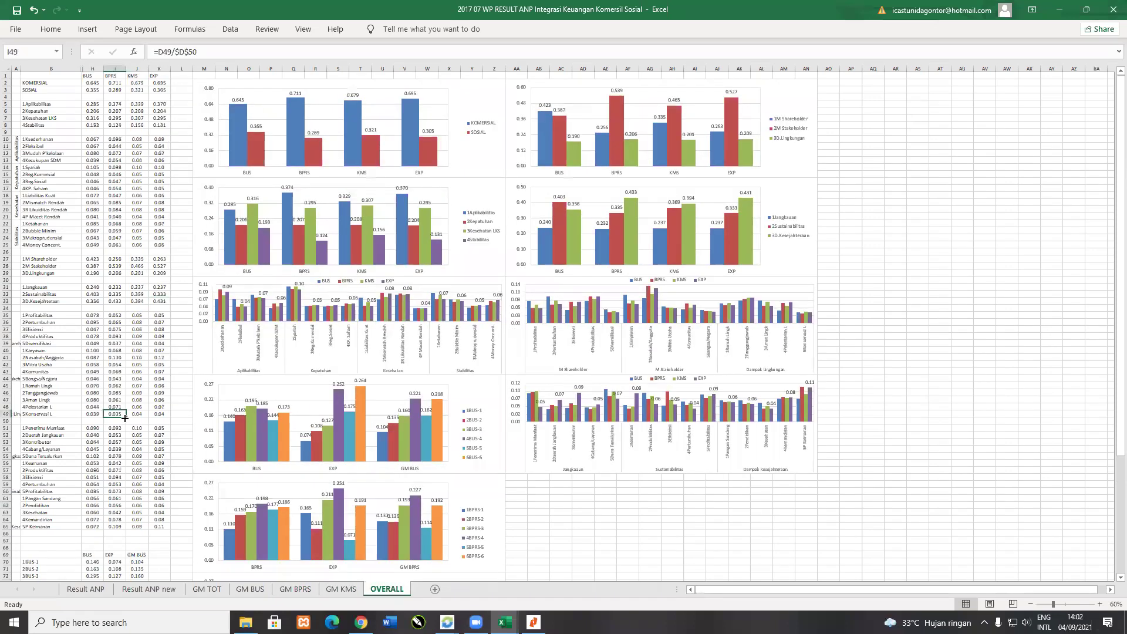
pyautogui.scroll(-10, 124, 418)
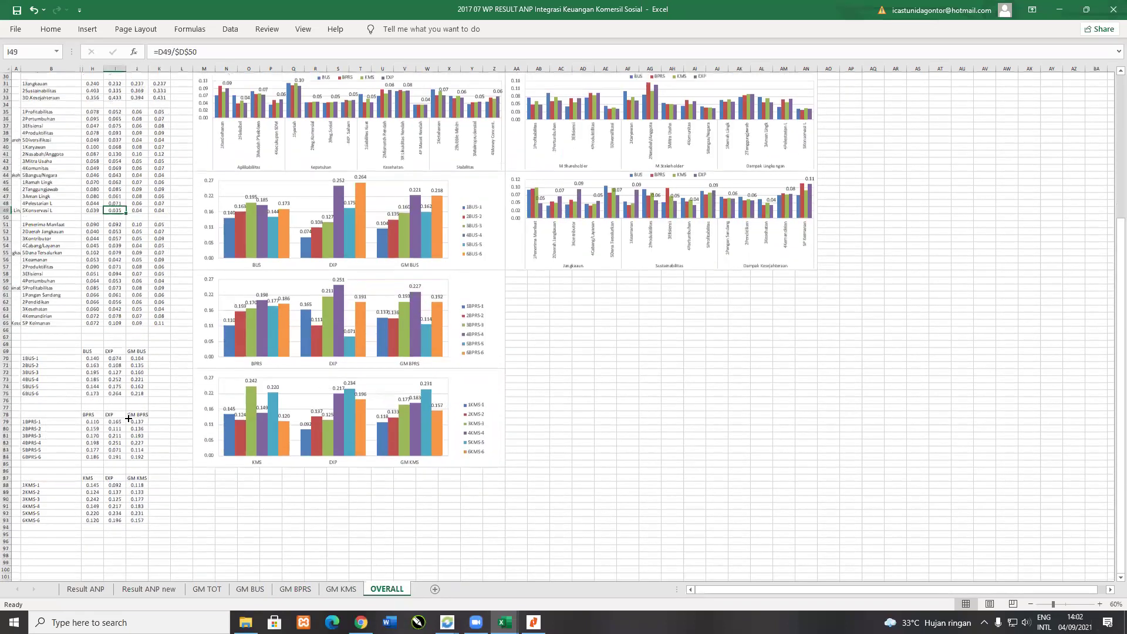
pyautogui.scroll(10, 139, 385)
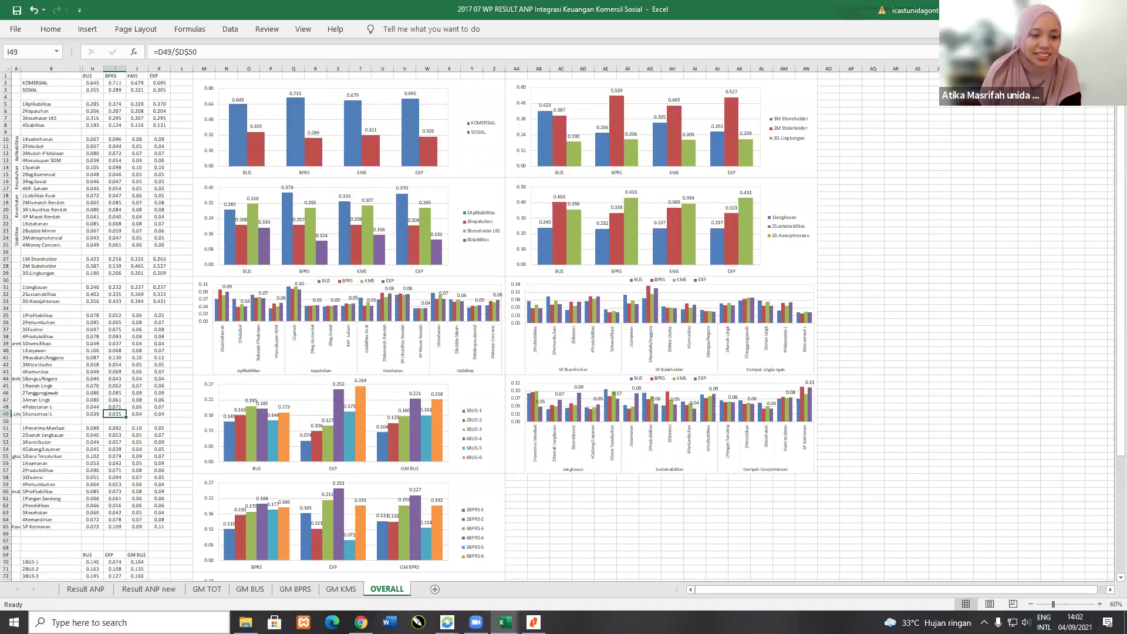
# Step: Review the Result ANP and Result ANP new tables and the sheets after them, then return to the 2017 06 RUNNING ANP Integrasi folder
pyautogui.click(148, 590)
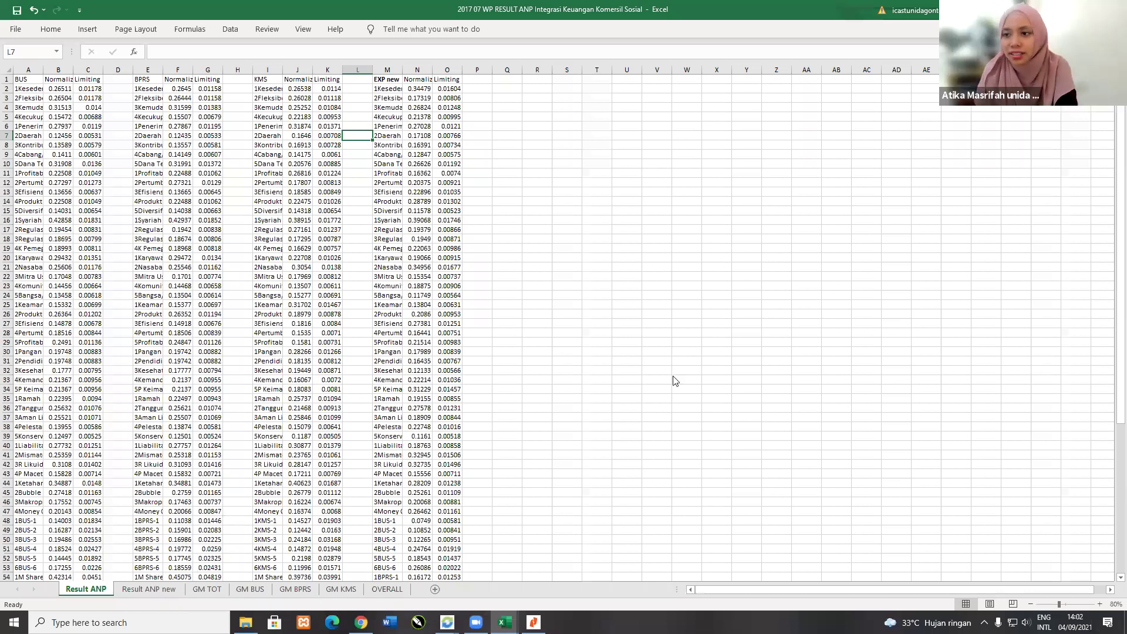
pyautogui.hotkey('ctrl', 'pagedown')
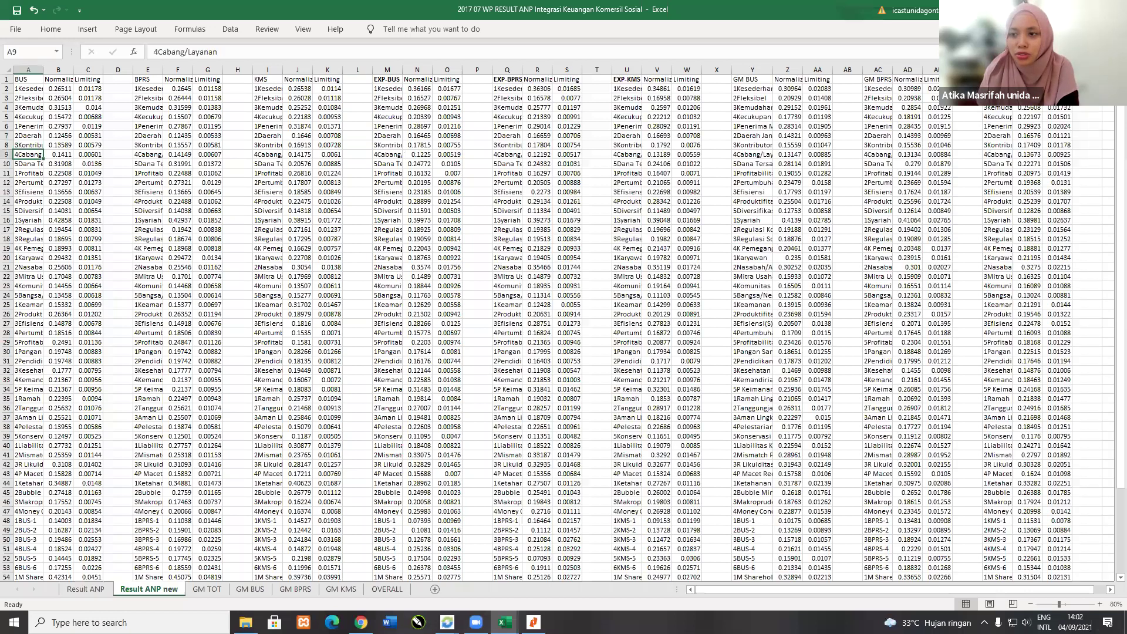
pyautogui.hotkey('ctrl', 'pagedown')
pyautogui.hotkey('ctrl', 'pagedown')
pyautogui.hotkey('ctrl', 'pagedown')
pyautogui.hotkey('ctrl', 'pagedown')
pyautogui.hotkey('ctrl', 'pagedown')
pyautogui.hotkey('ctrl', 'Tab')
pyautogui.click(765, 179)
pyautogui.hotkey('alt', 'Tab')
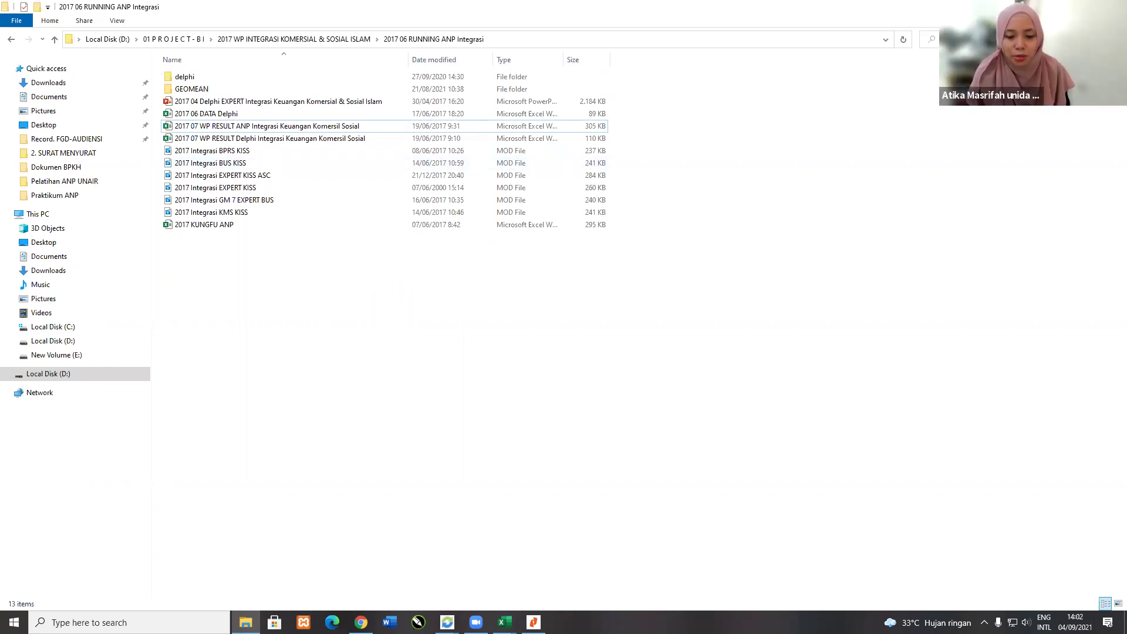
# Step: Glance at the IB-PFI 3 model in Super Decisions, then return to File Explorer and go up to 01 PROJECT-BI
pyautogui.click(446, 623)
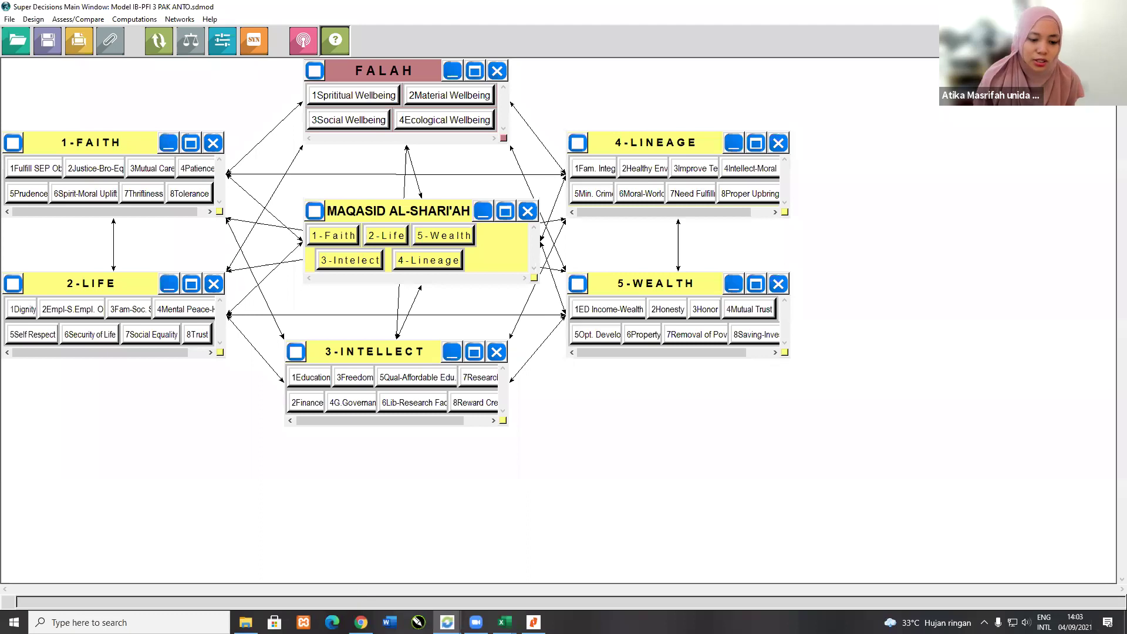
pyautogui.hotkey('alt', 'Tab')
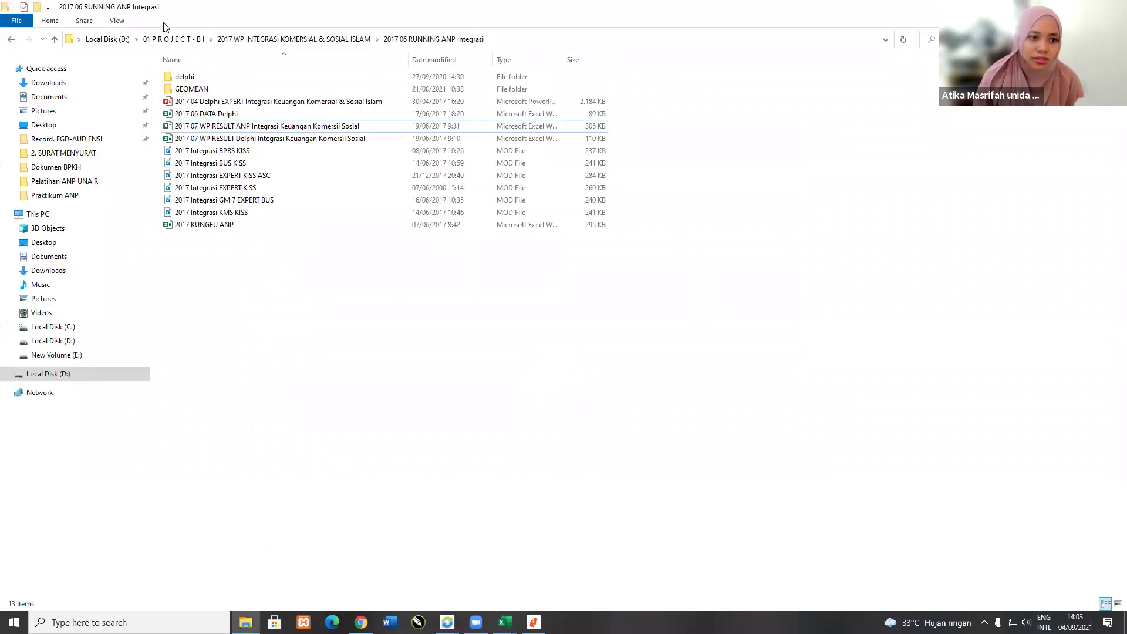
pyautogui.click(172, 41)
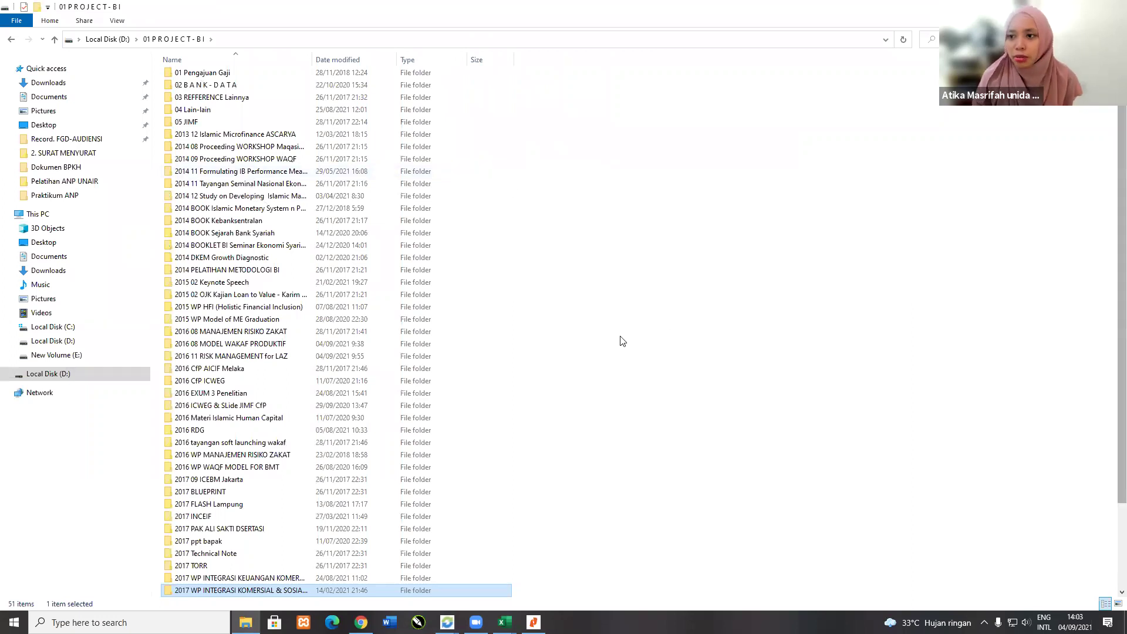
# Step: Switch to Super Decisions and show the GM BUS, individual IB-PFI 3 and GM EXPERT models in turn
pyautogui.hotkey('alt', 'Tab')
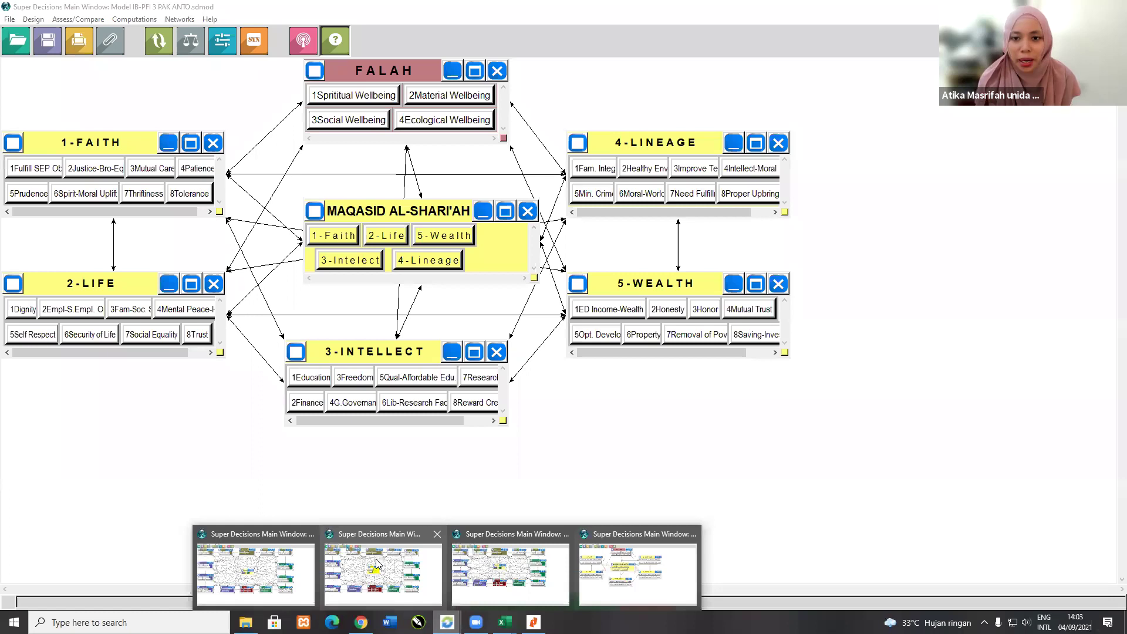
pyautogui.click(376, 564)
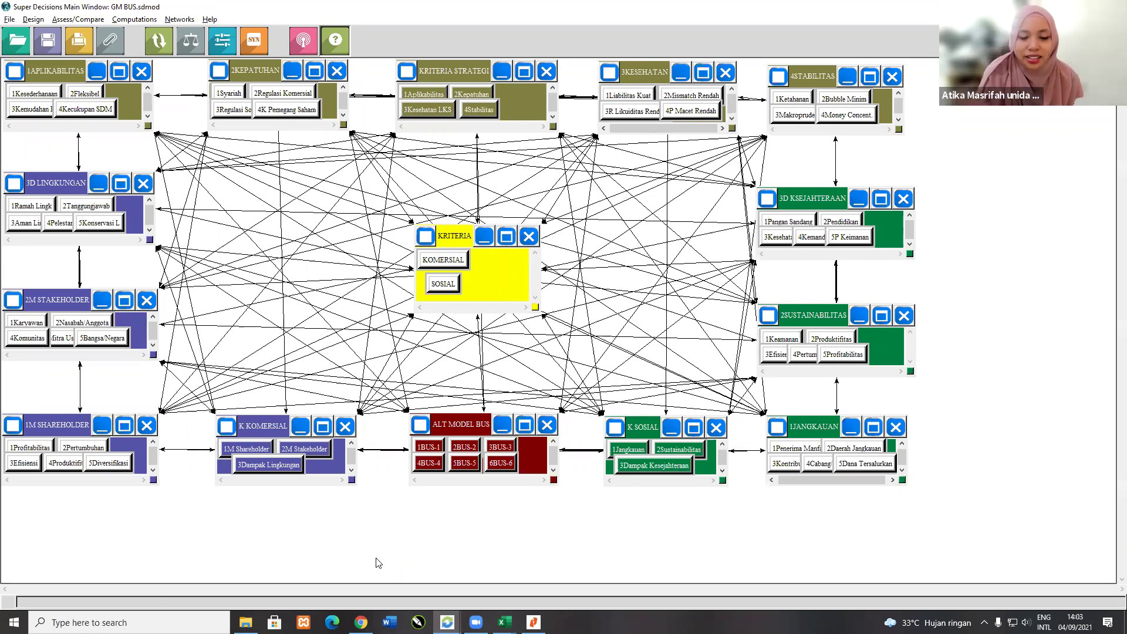
pyautogui.moveTo(448, 623)
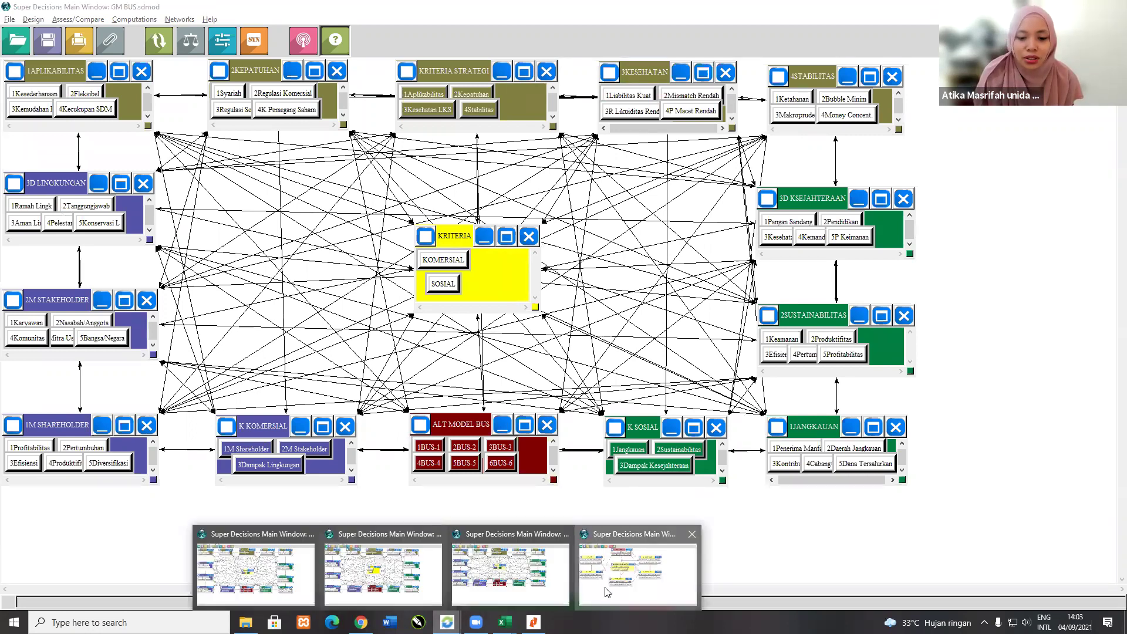
pyautogui.hotkey('alt', 'Tab')
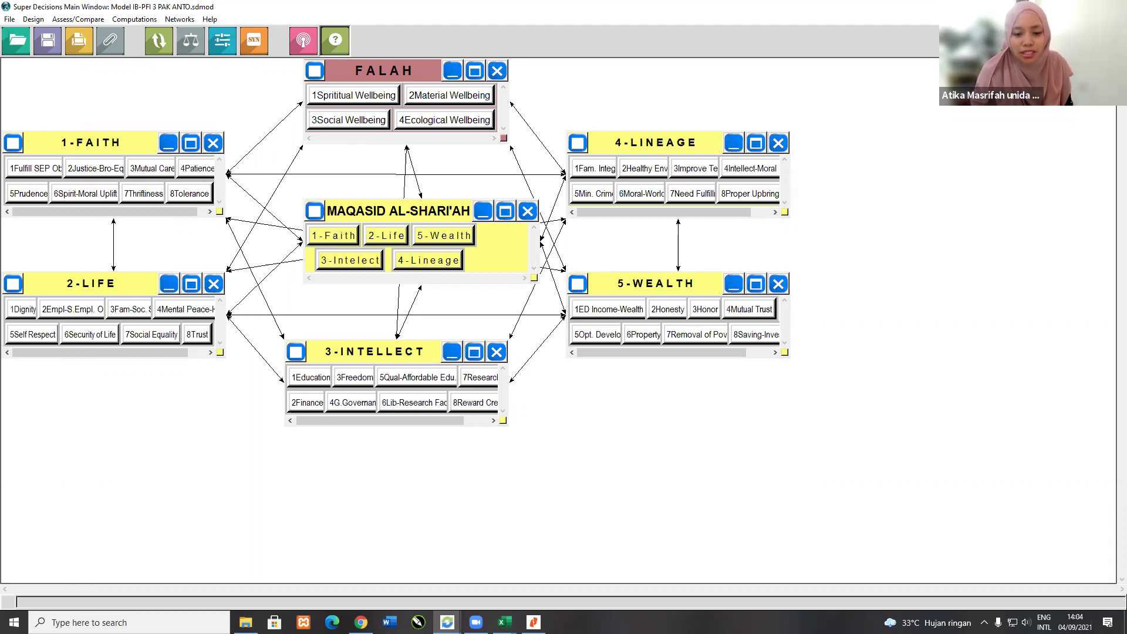
pyautogui.click(447, 622)
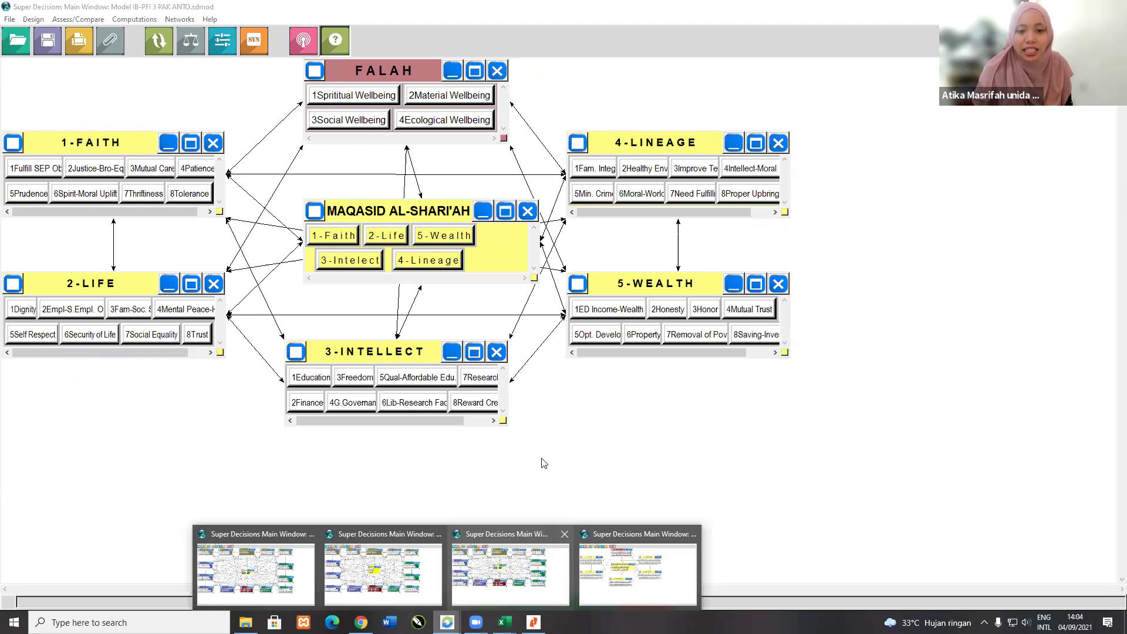
pyautogui.click(511, 567)
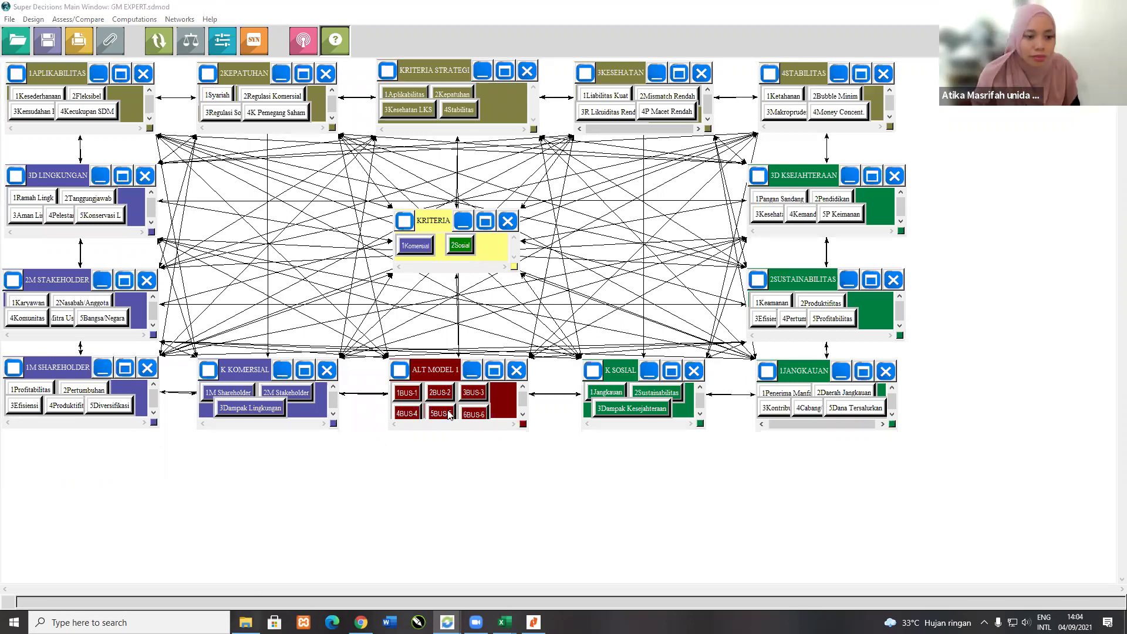
# Step: Switch back to File Explorer and look through the list of project folders in 01 PROJECT-BI
pyautogui.hotkey('alt', 'Tab')
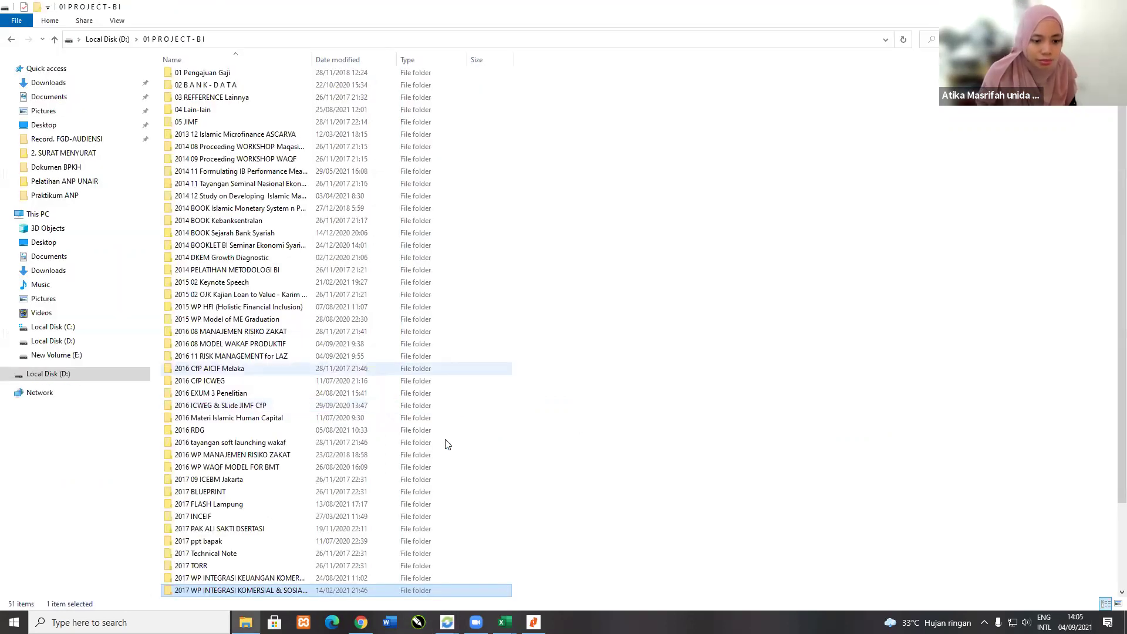
pyautogui.scroll(-1, 444, 463)
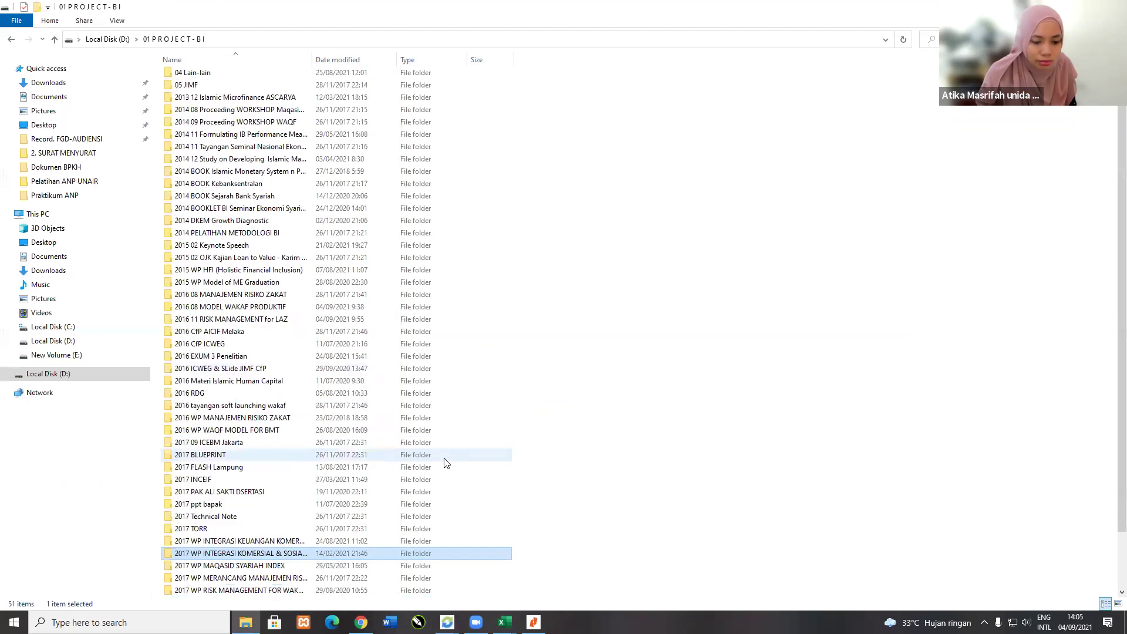
pyautogui.scroll(-1, 444, 463)
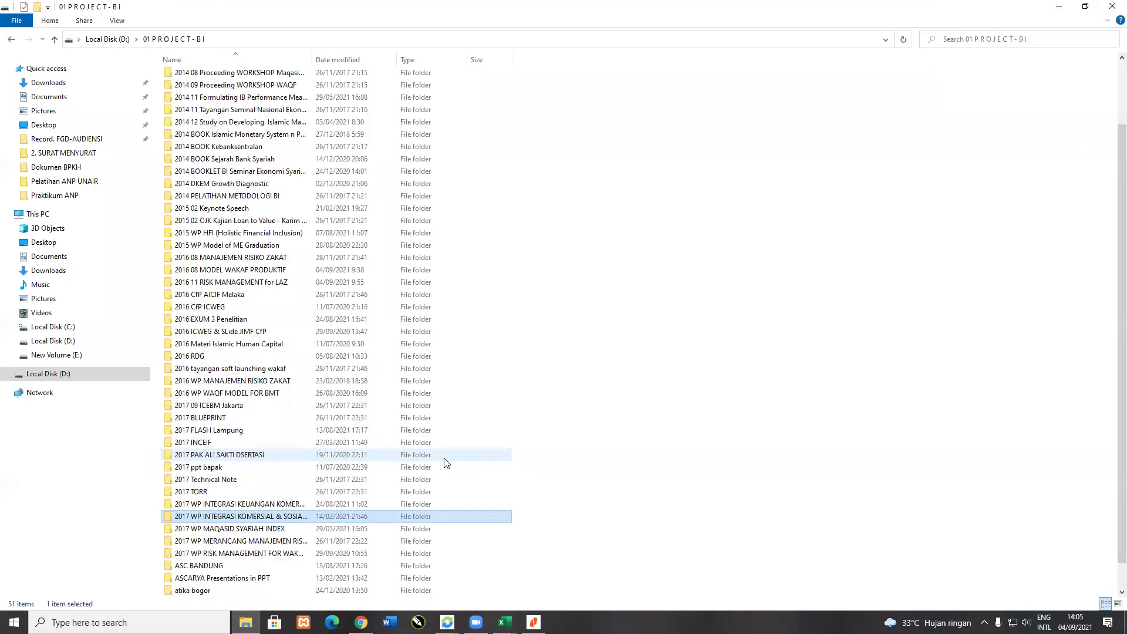
pyautogui.scroll(-1, 444, 463)
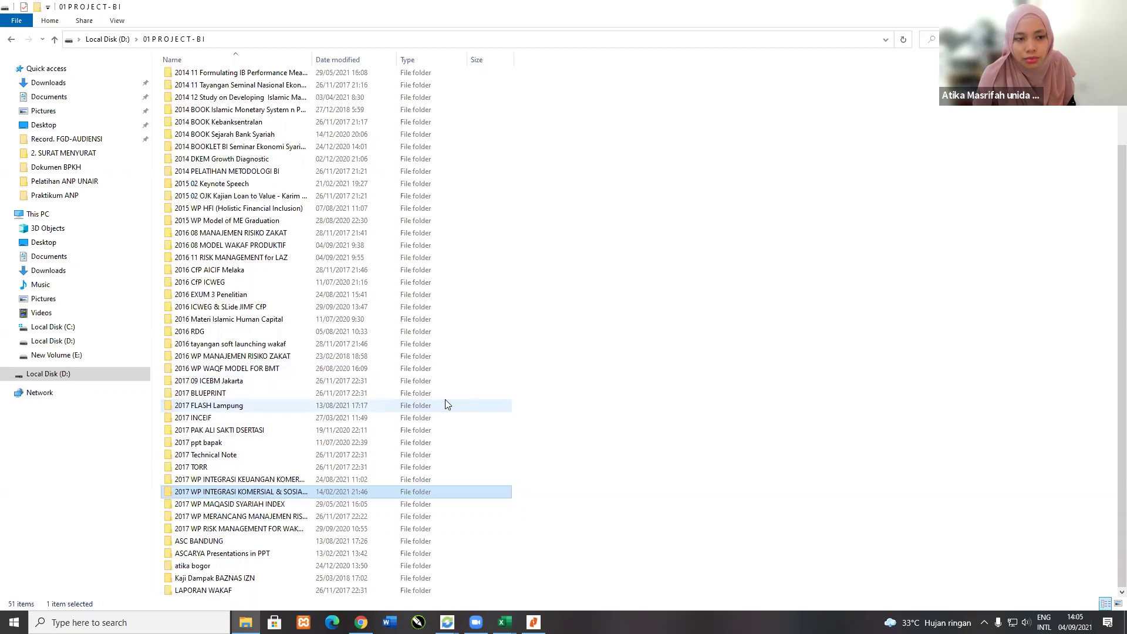
pyautogui.scroll(3, 445, 399)
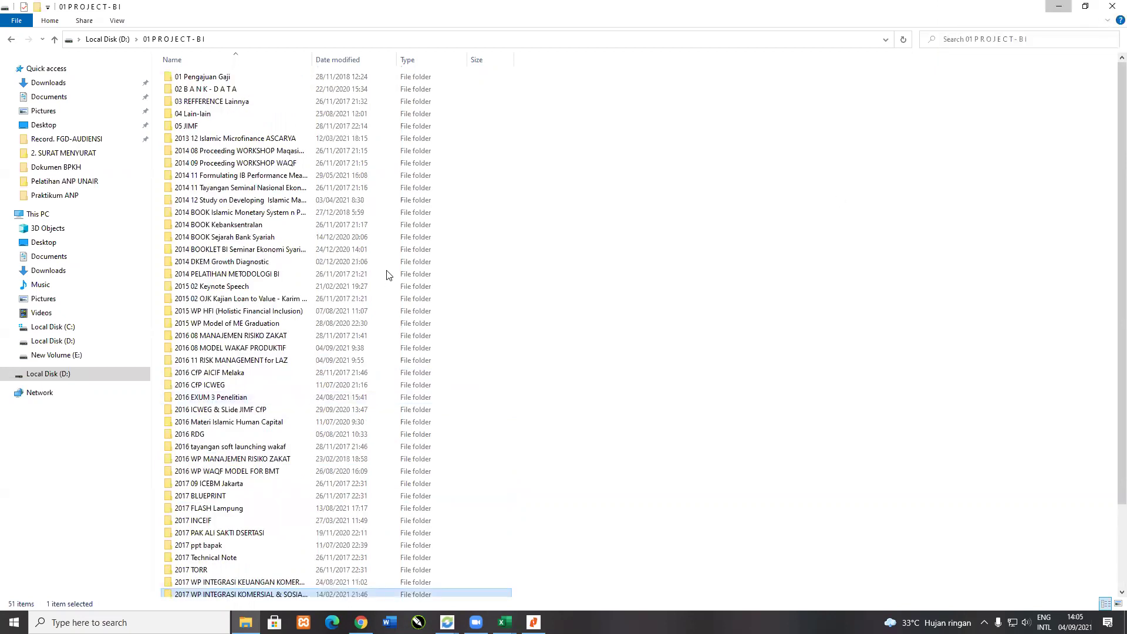
# Step: Switch to Super Decisions and show the GM EXPERT model followed by the individual IB-PFI 3 model
pyautogui.hotkey('alt', 'Tab')
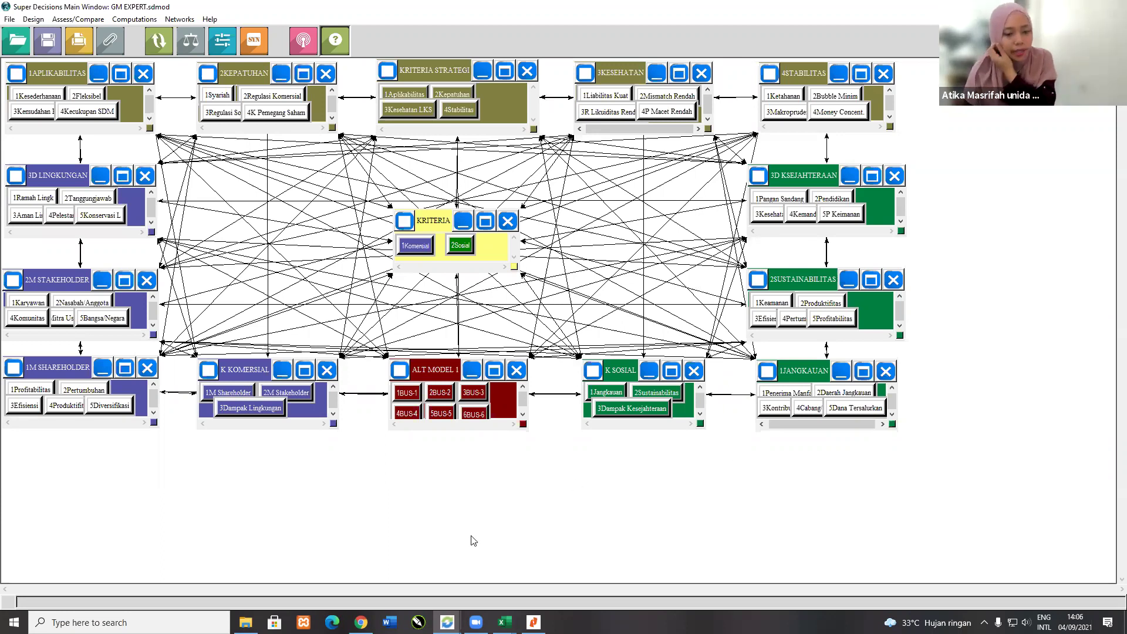
pyautogui.moveTo(447, 622)
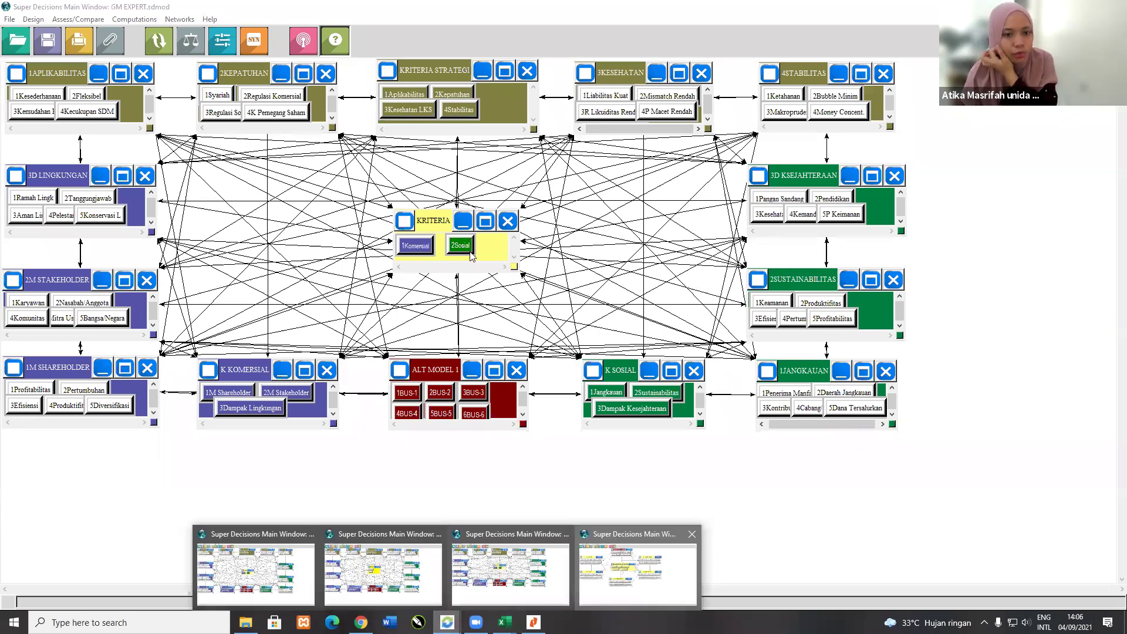
pyautogui.click(383, 567)
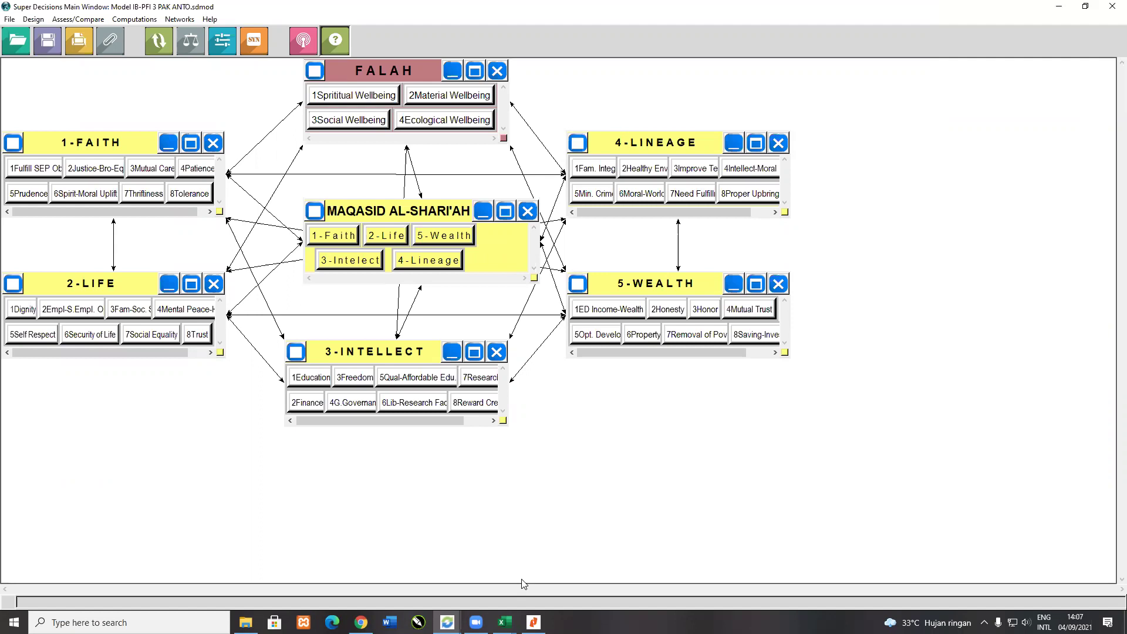
# Step: Switch back to File Explorer and open the 2017 WP INTEGRASI KOMERSIAL & SOSIAL ISLAM folder in 01 PROJECT-BI
pyautogui.click(505, 622)
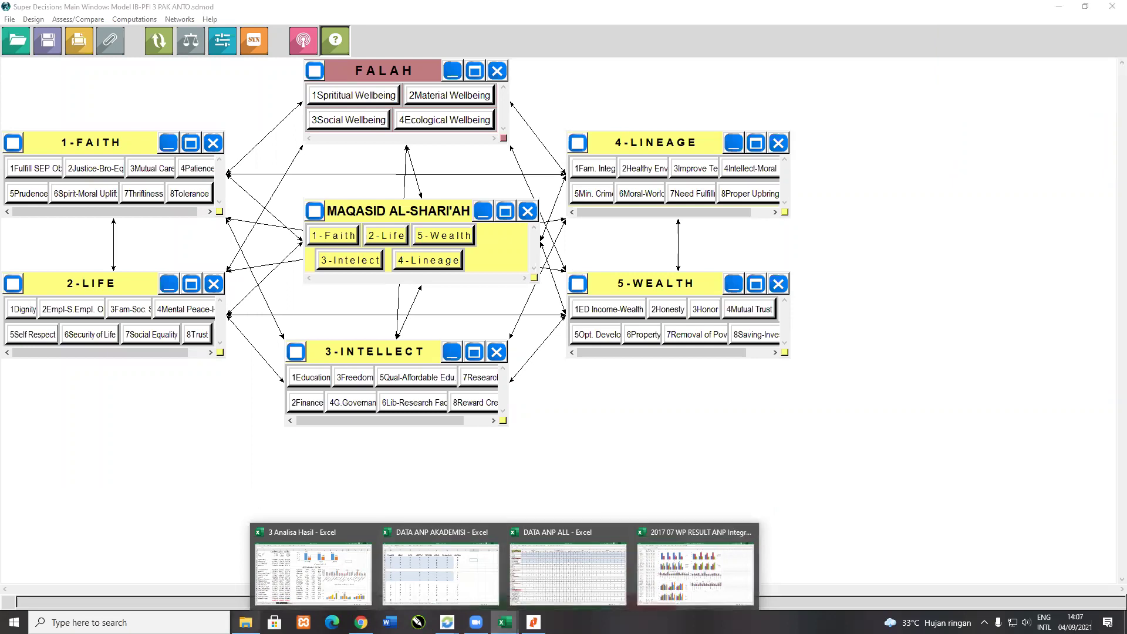
pyautogui.hotkey('alt', 'Tab')
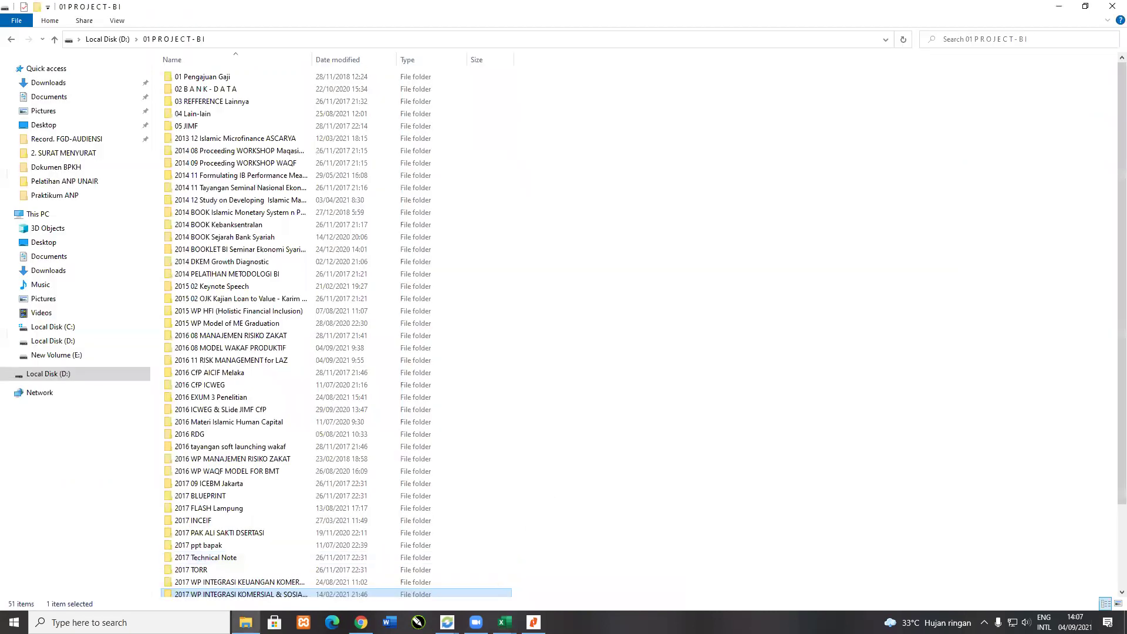
pyautogui.scroll(-1, 264, 558)
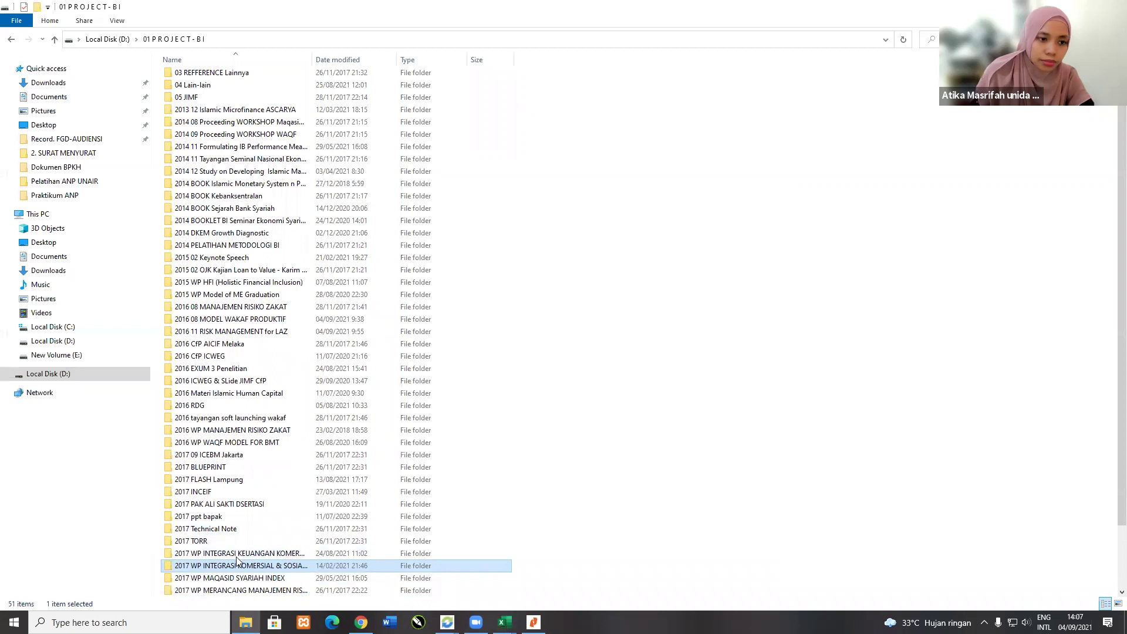
pyautogui.doubleClick(238, 567)
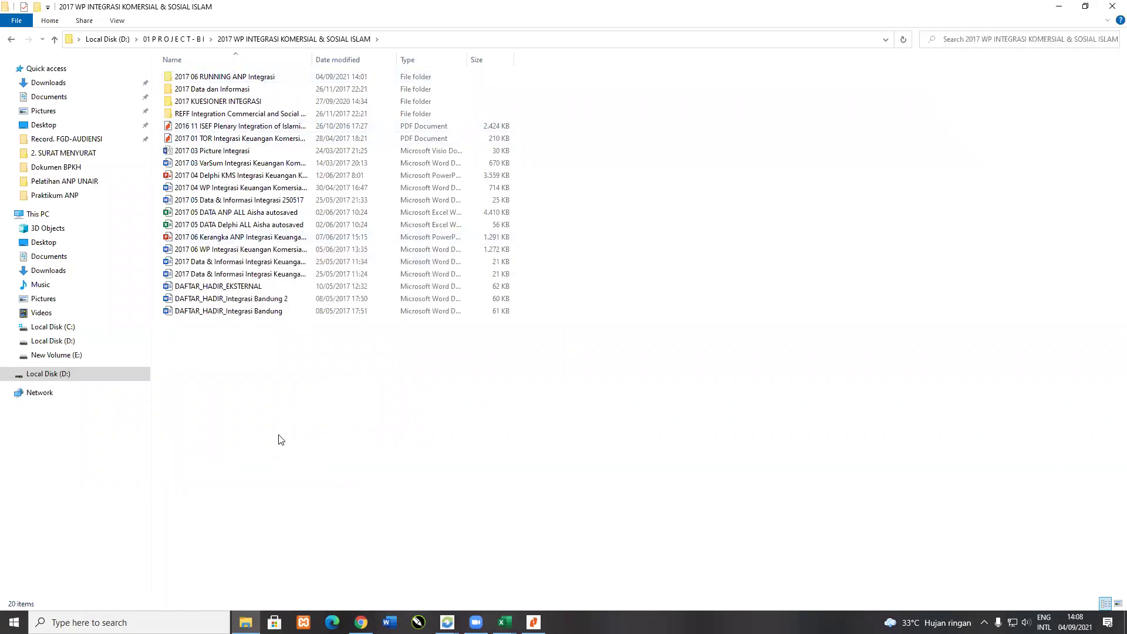
# Step: Return to 01 PROJECT-BI and open the 2017 07 WP Integrasi Keuangan Komersial _Sosial Islam PDF from the 2017 WP INTEGRASI KEUANGAN KOMERSIAL DAN SOSIAL folder
pyautogui.press('BackSpace')
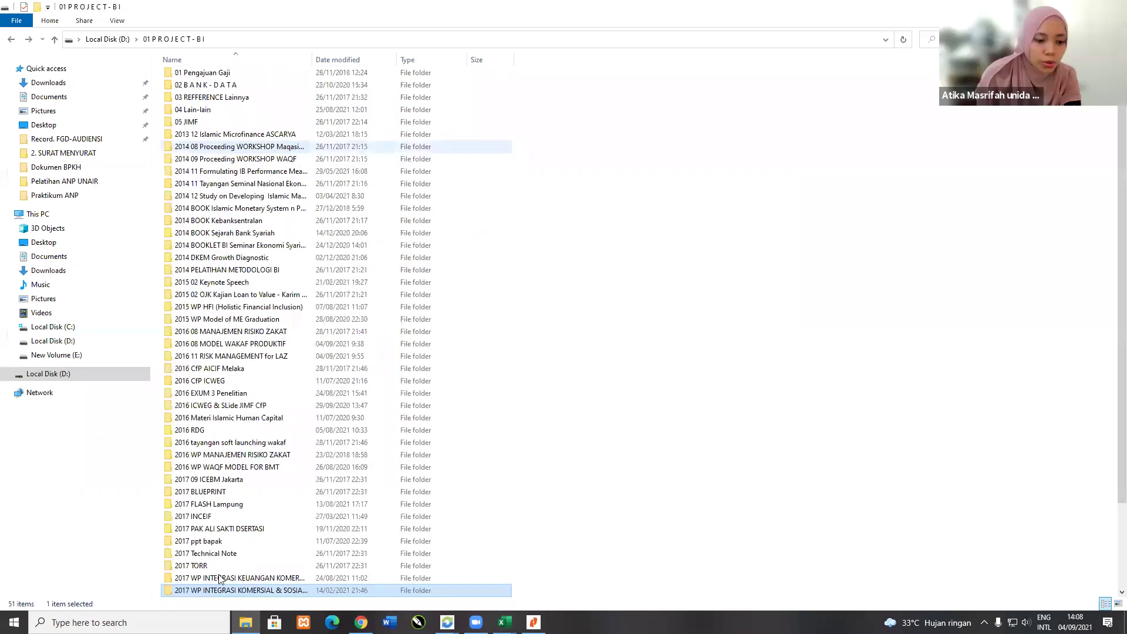
pyautogui.doubleClick(247, 577)
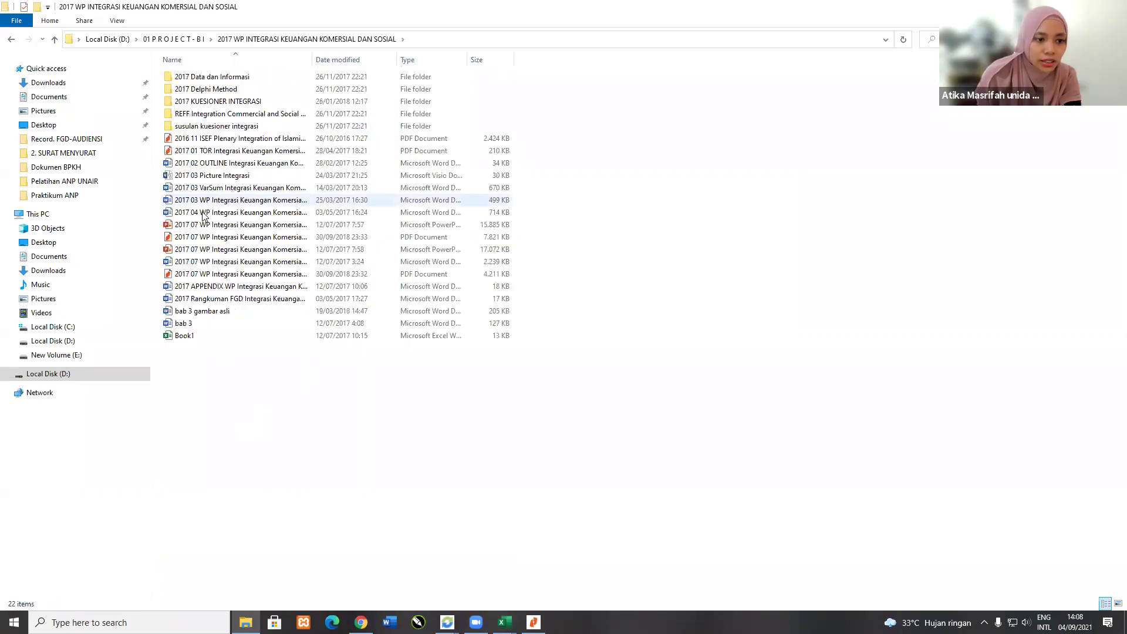
pyautogui.doubleClick(306, 67)
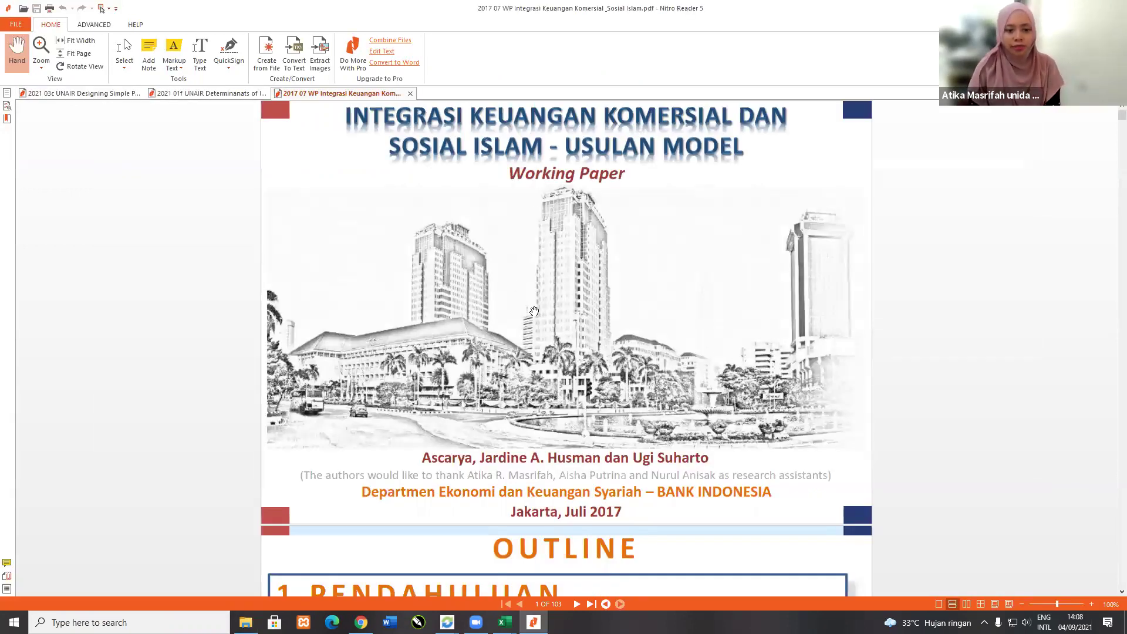
# Step: Look through the working paper's slides to the ANP model framework and the Hasil Metoda ANP charts by respondent group
pyautogui.scroll(-3, 536, 299)
pyautogui.scroll(-4, 536, 302)
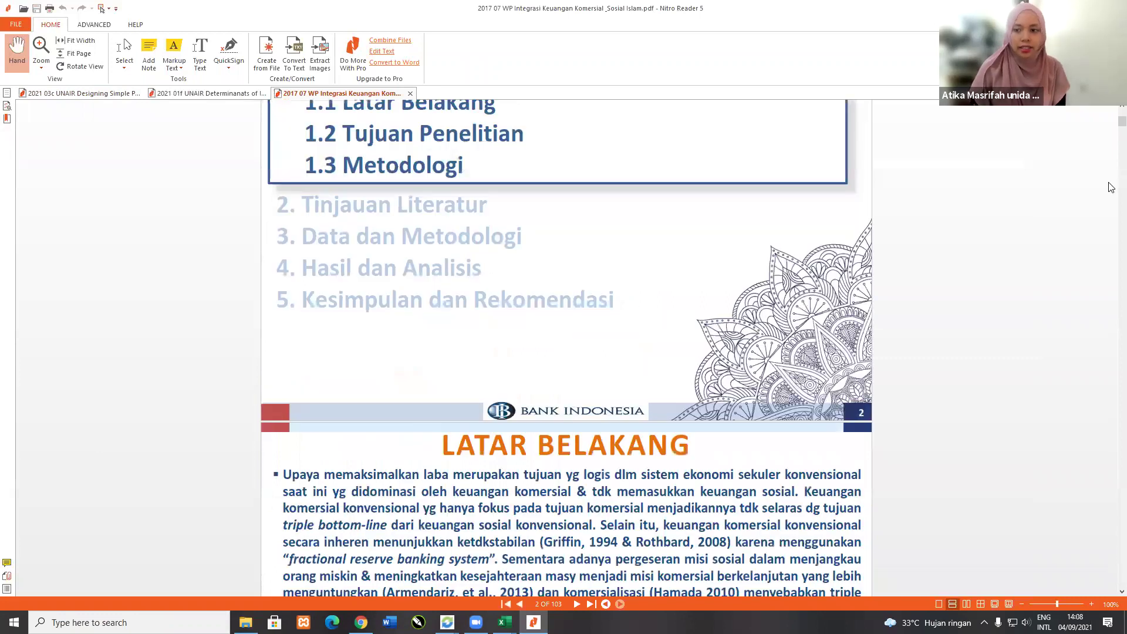
pyautogui.scroll(-5, 1111, 141)
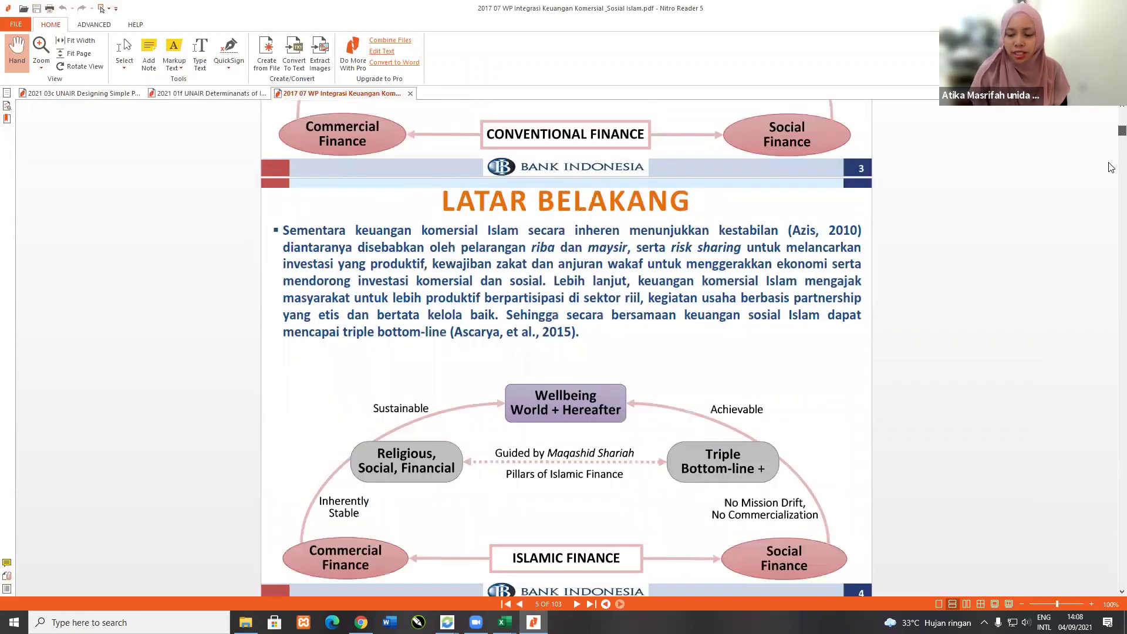
pyautogui.scroll(-10, 1111, 193)
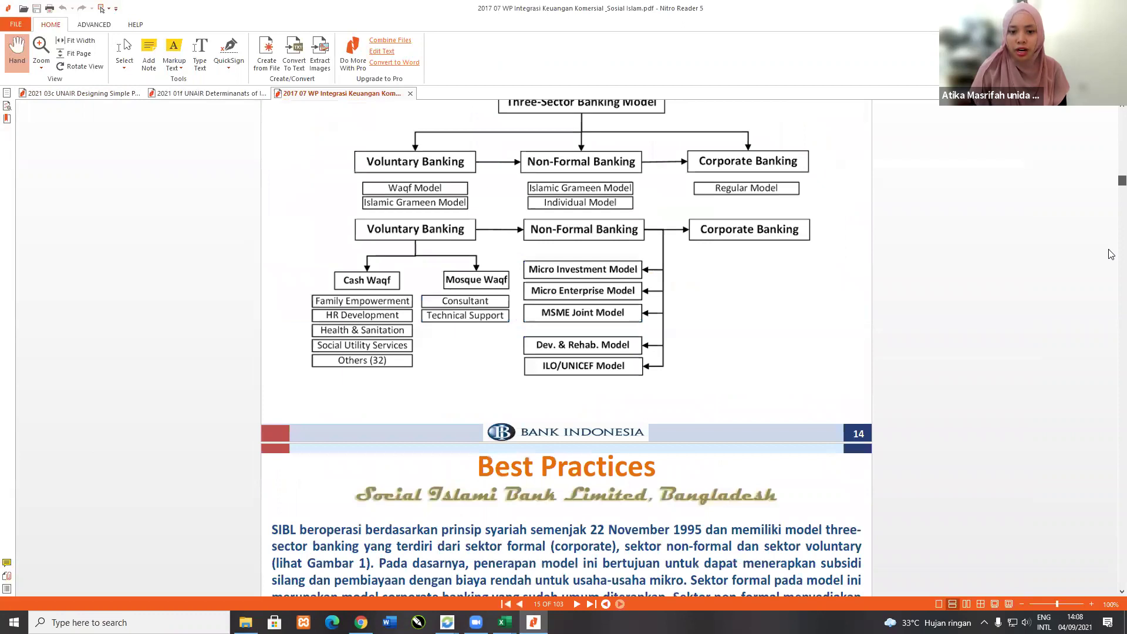
pyautogui.scroll(-10, 1112, 282)
pyautogui.scroll(-20, 1112, 328)
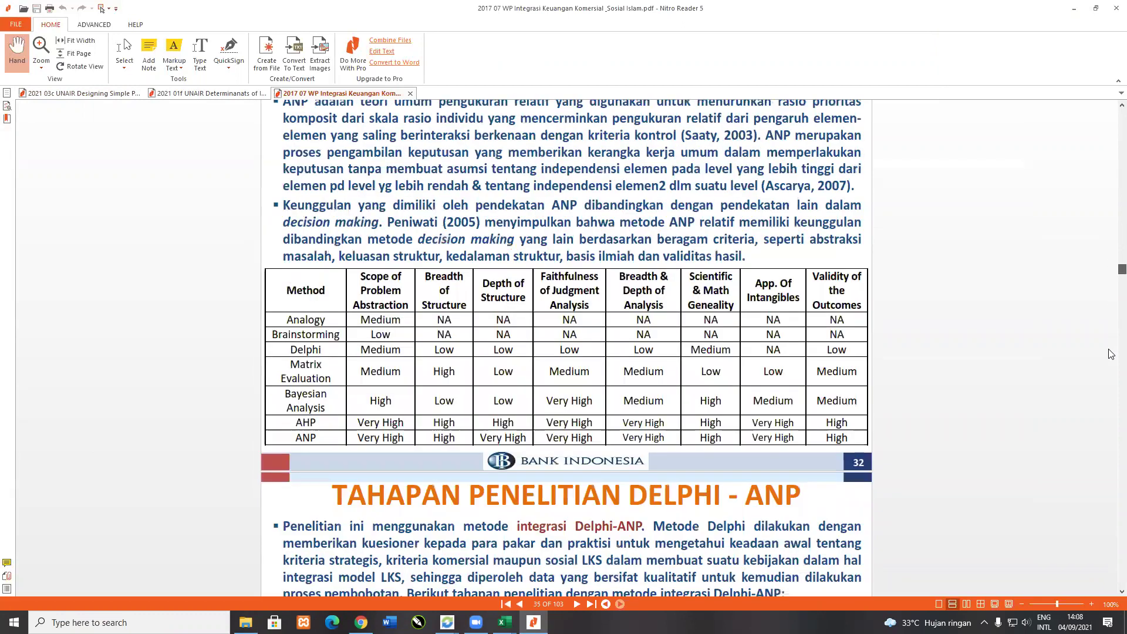
pyautogui.scroll(-20, 1111, 447)
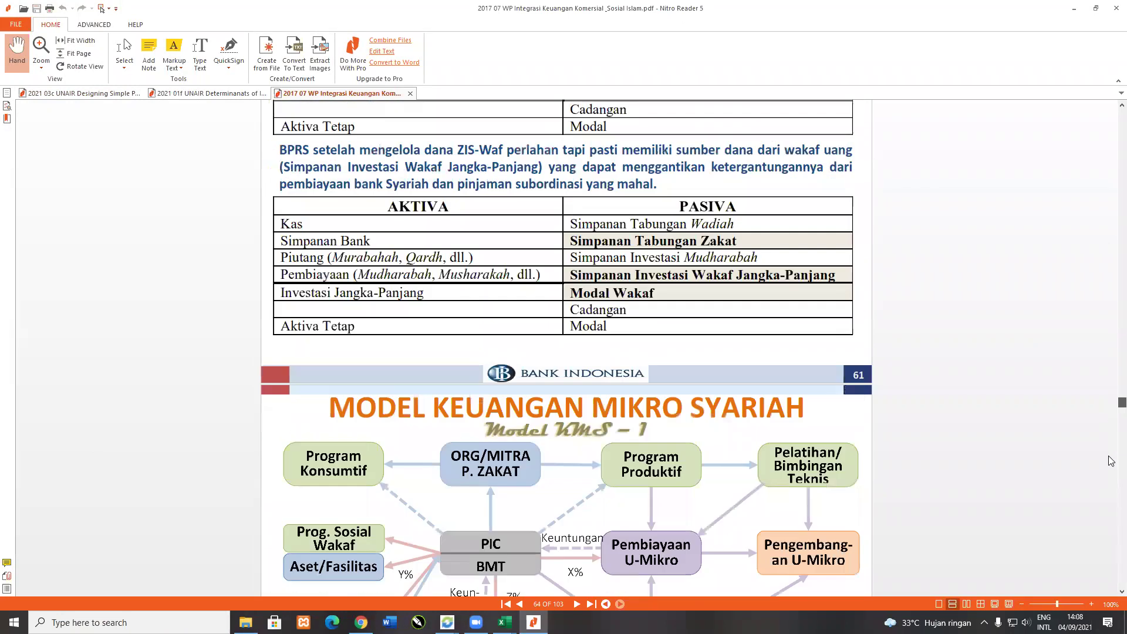
pyautogui.scroll(-3, 1111, 487)
pyautogui.scroll(-8, 656, 292)
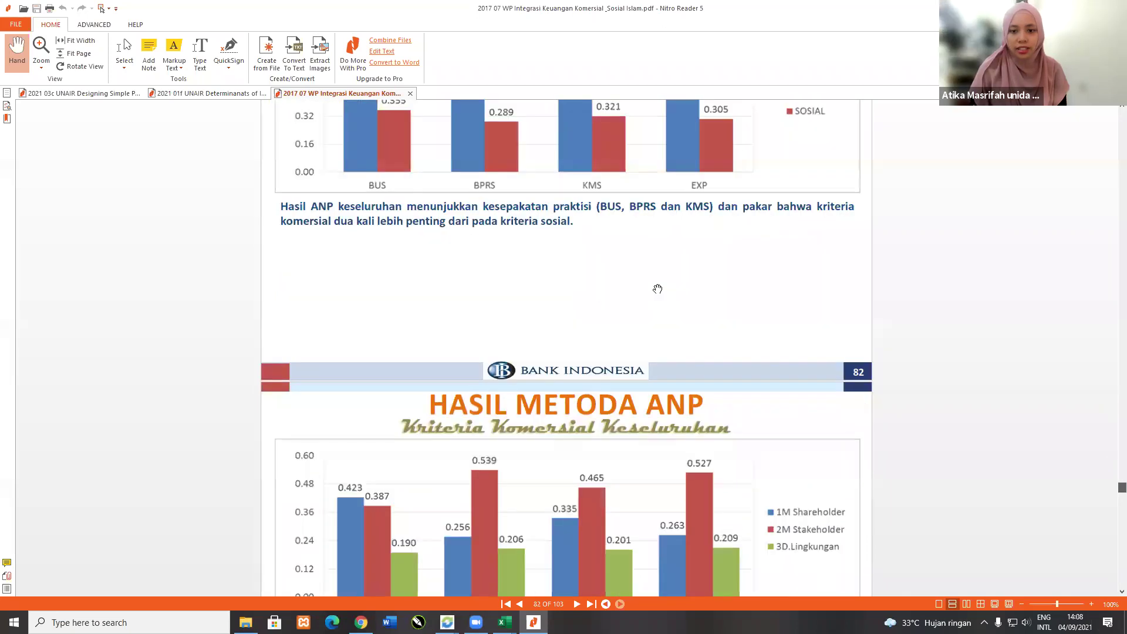
pyautogui.scroll(3, 564, 281)
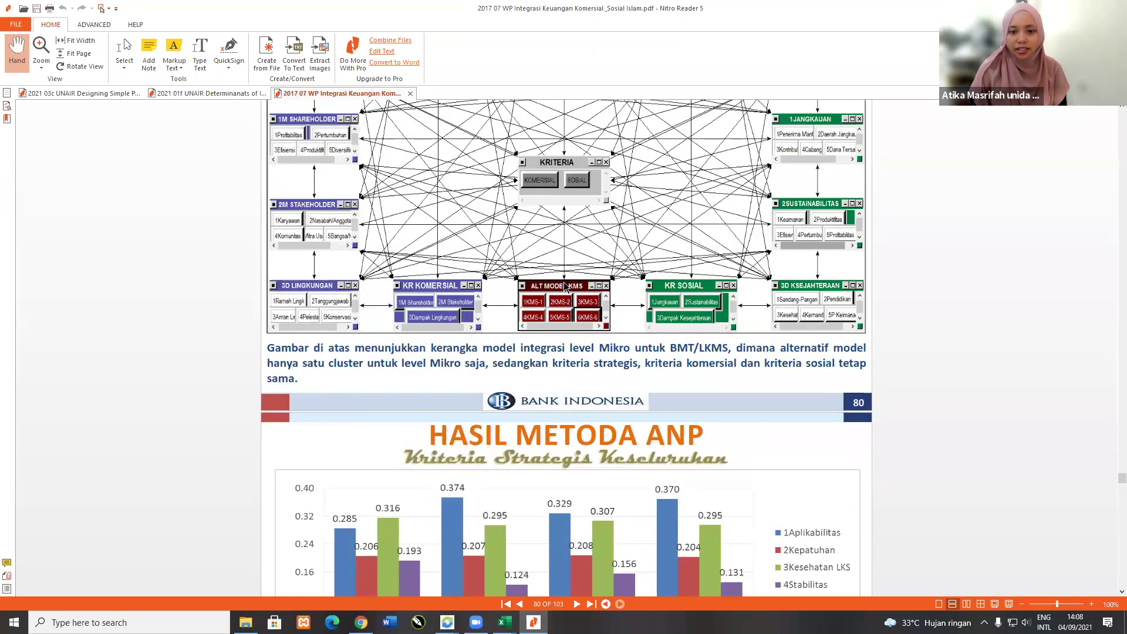